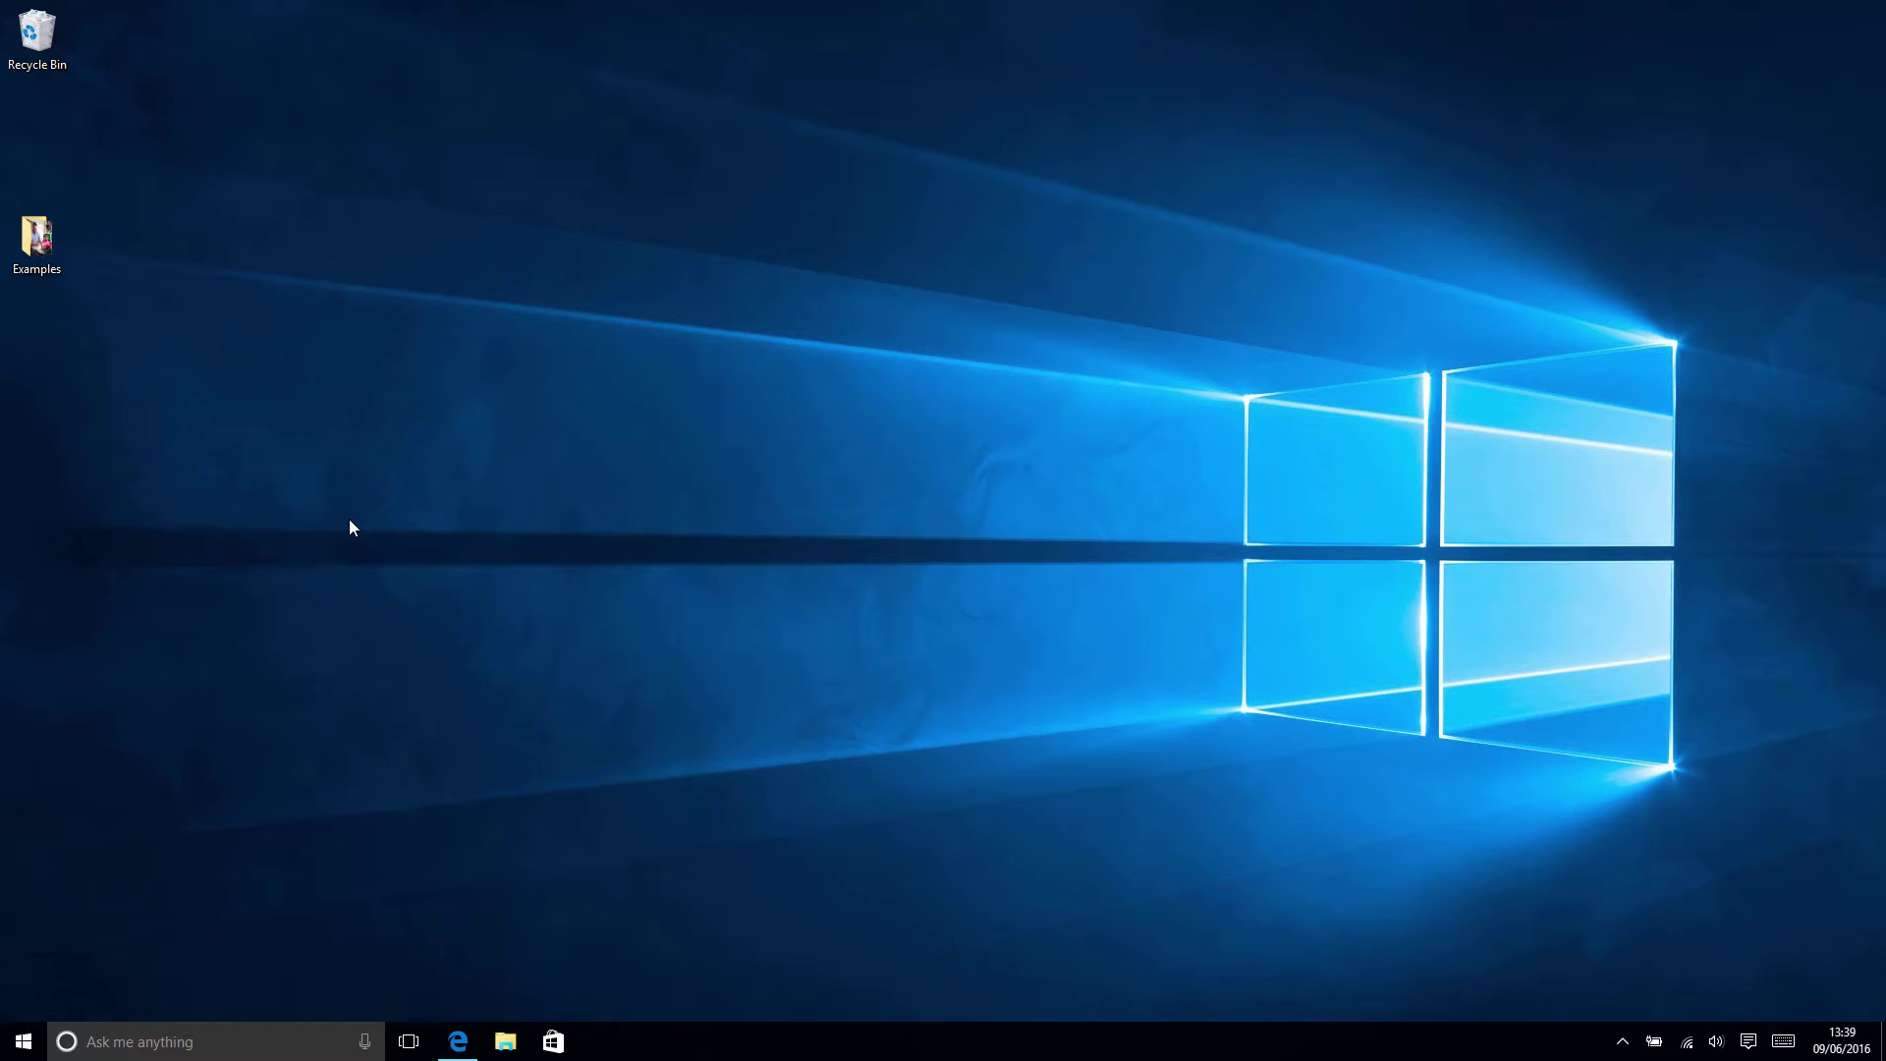
Find SoundBox among all installed apps and open the file location of its shortcut
{"action": "left_click", "coordinate": [16, 1053]}
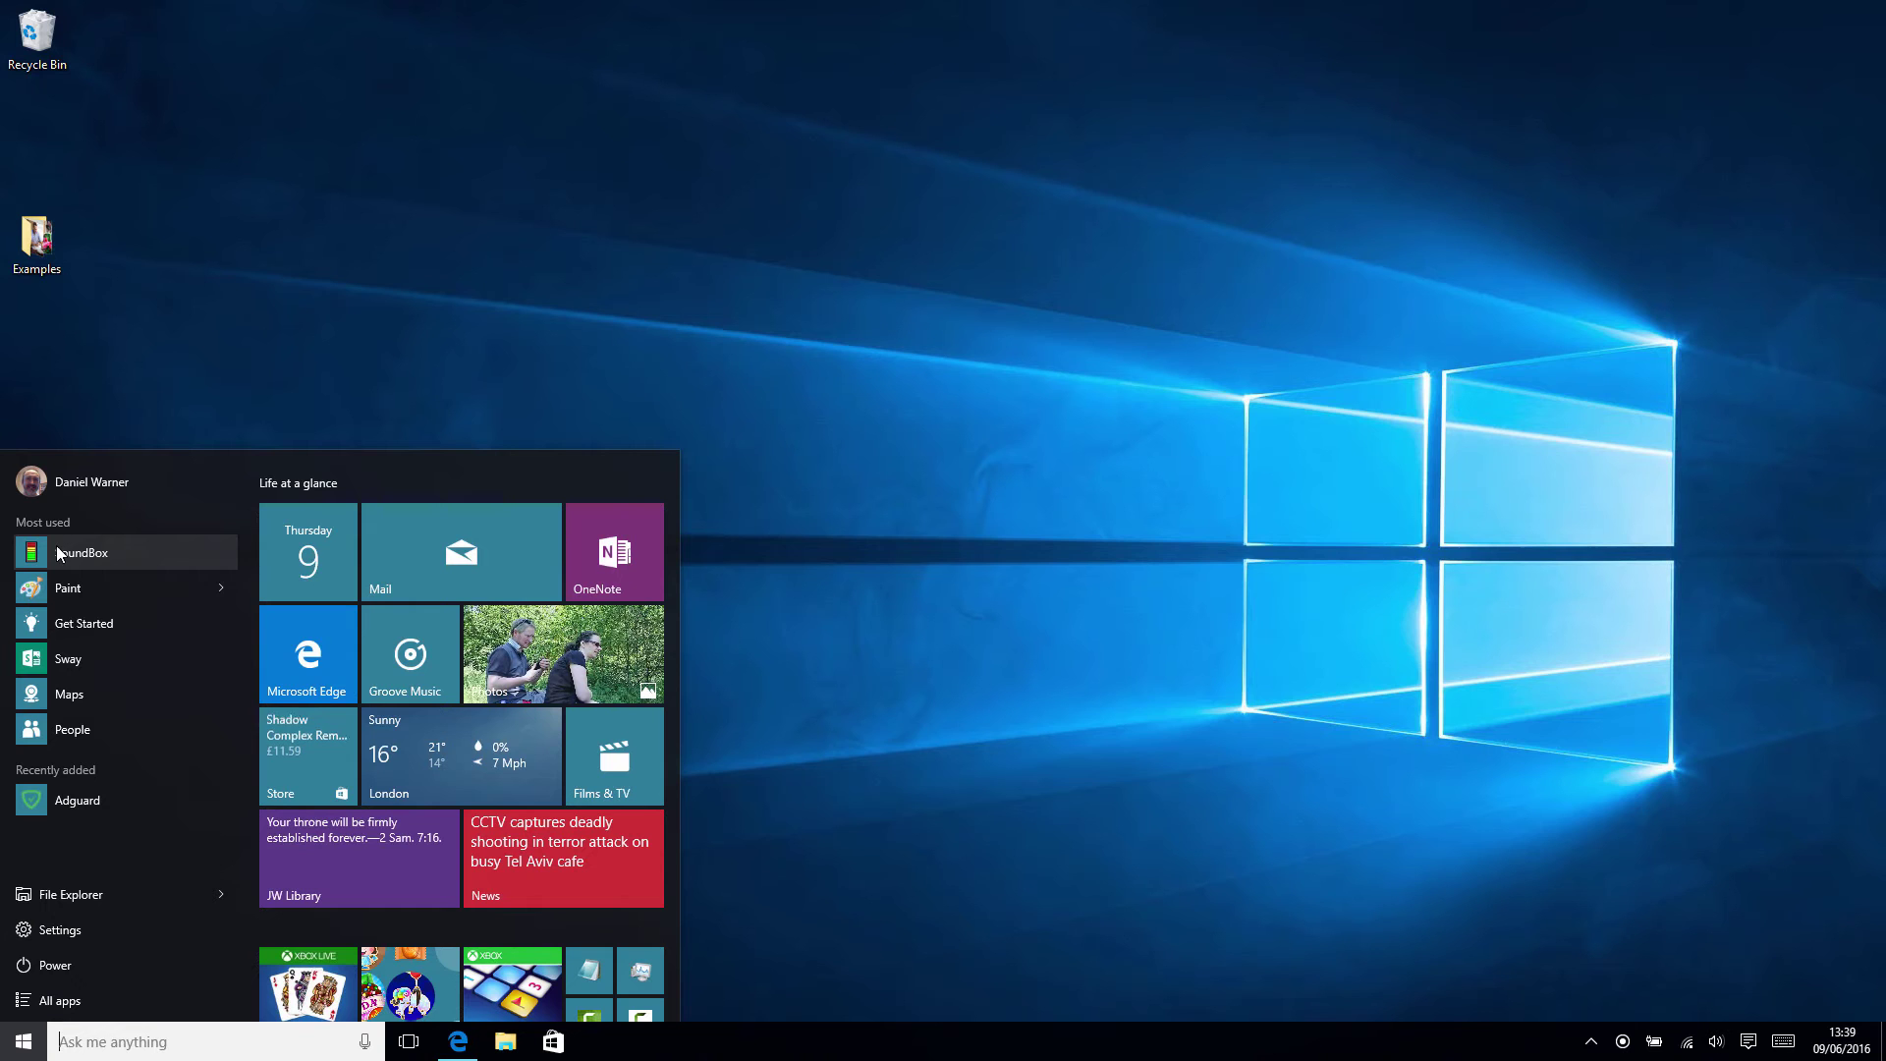
{"action": "left_click", "coordinate": [48, 1001]}
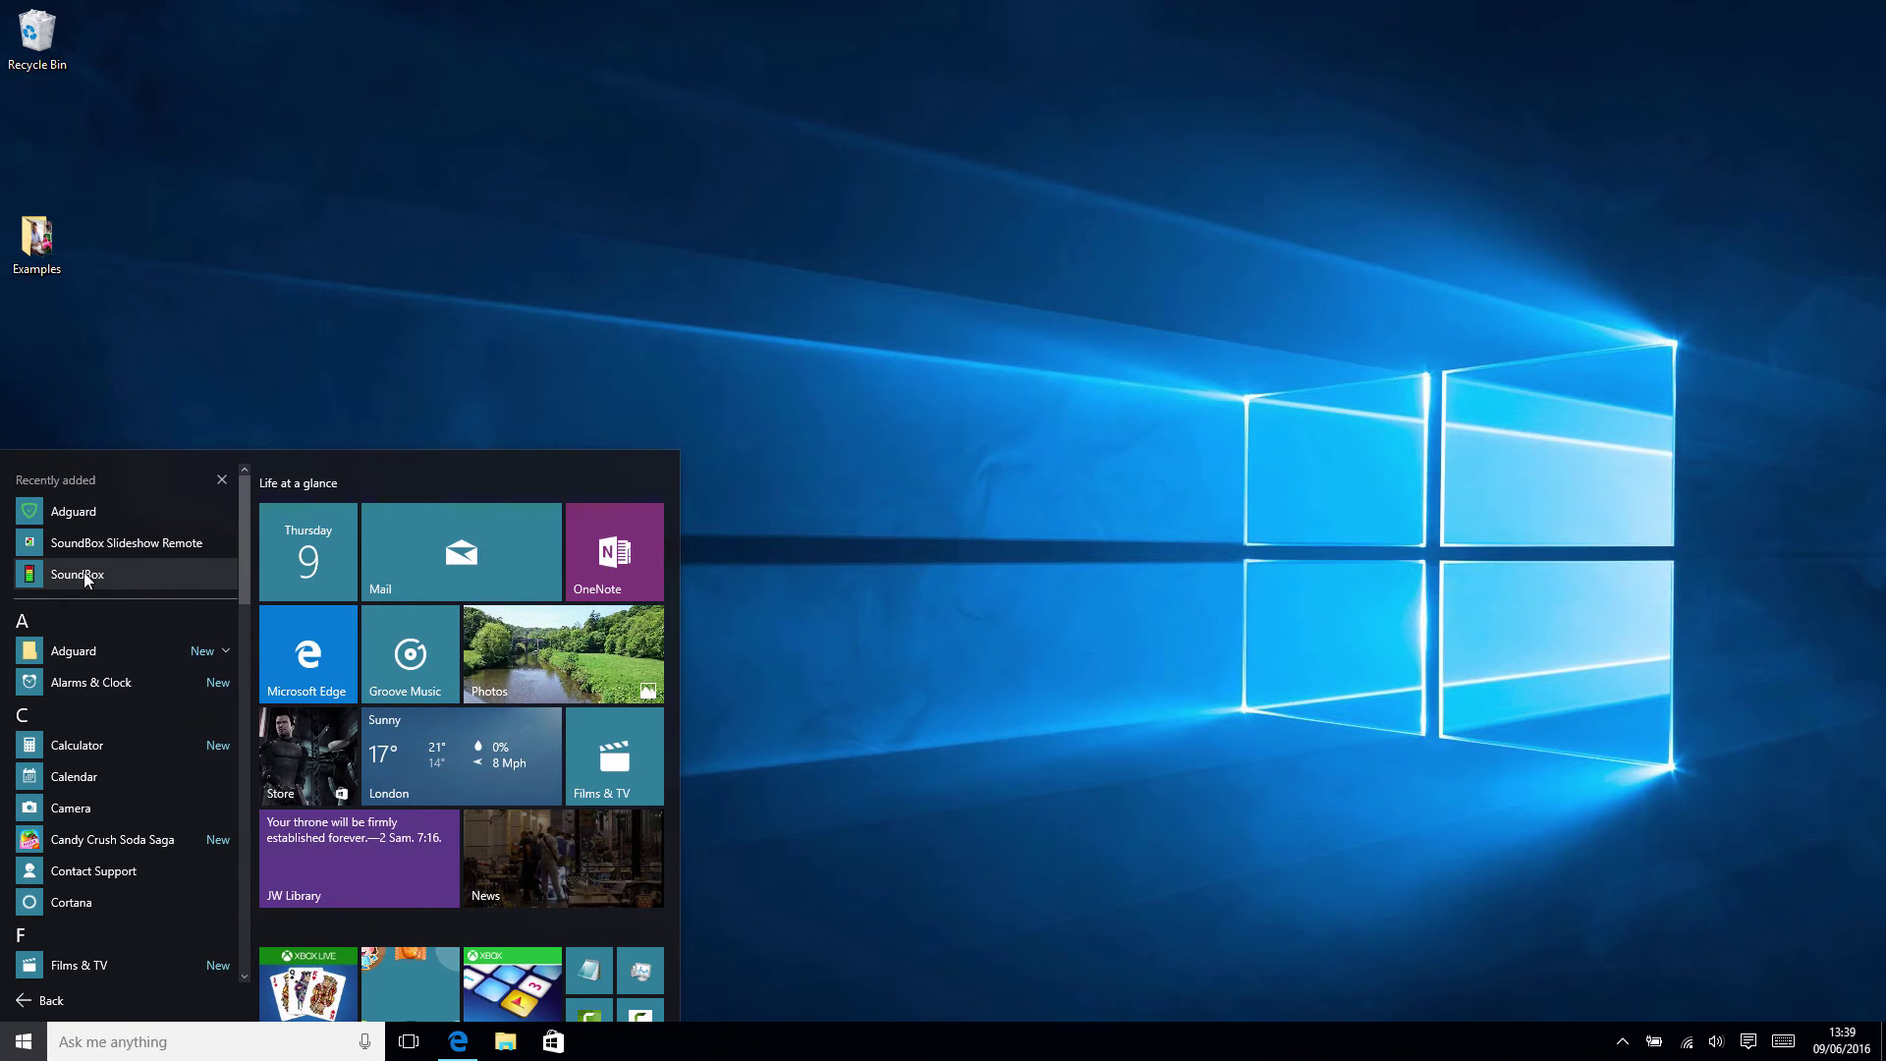
{"action": "left_click_drag", "start_coordinate": [249, 525], "coordinate": [238, 828]}
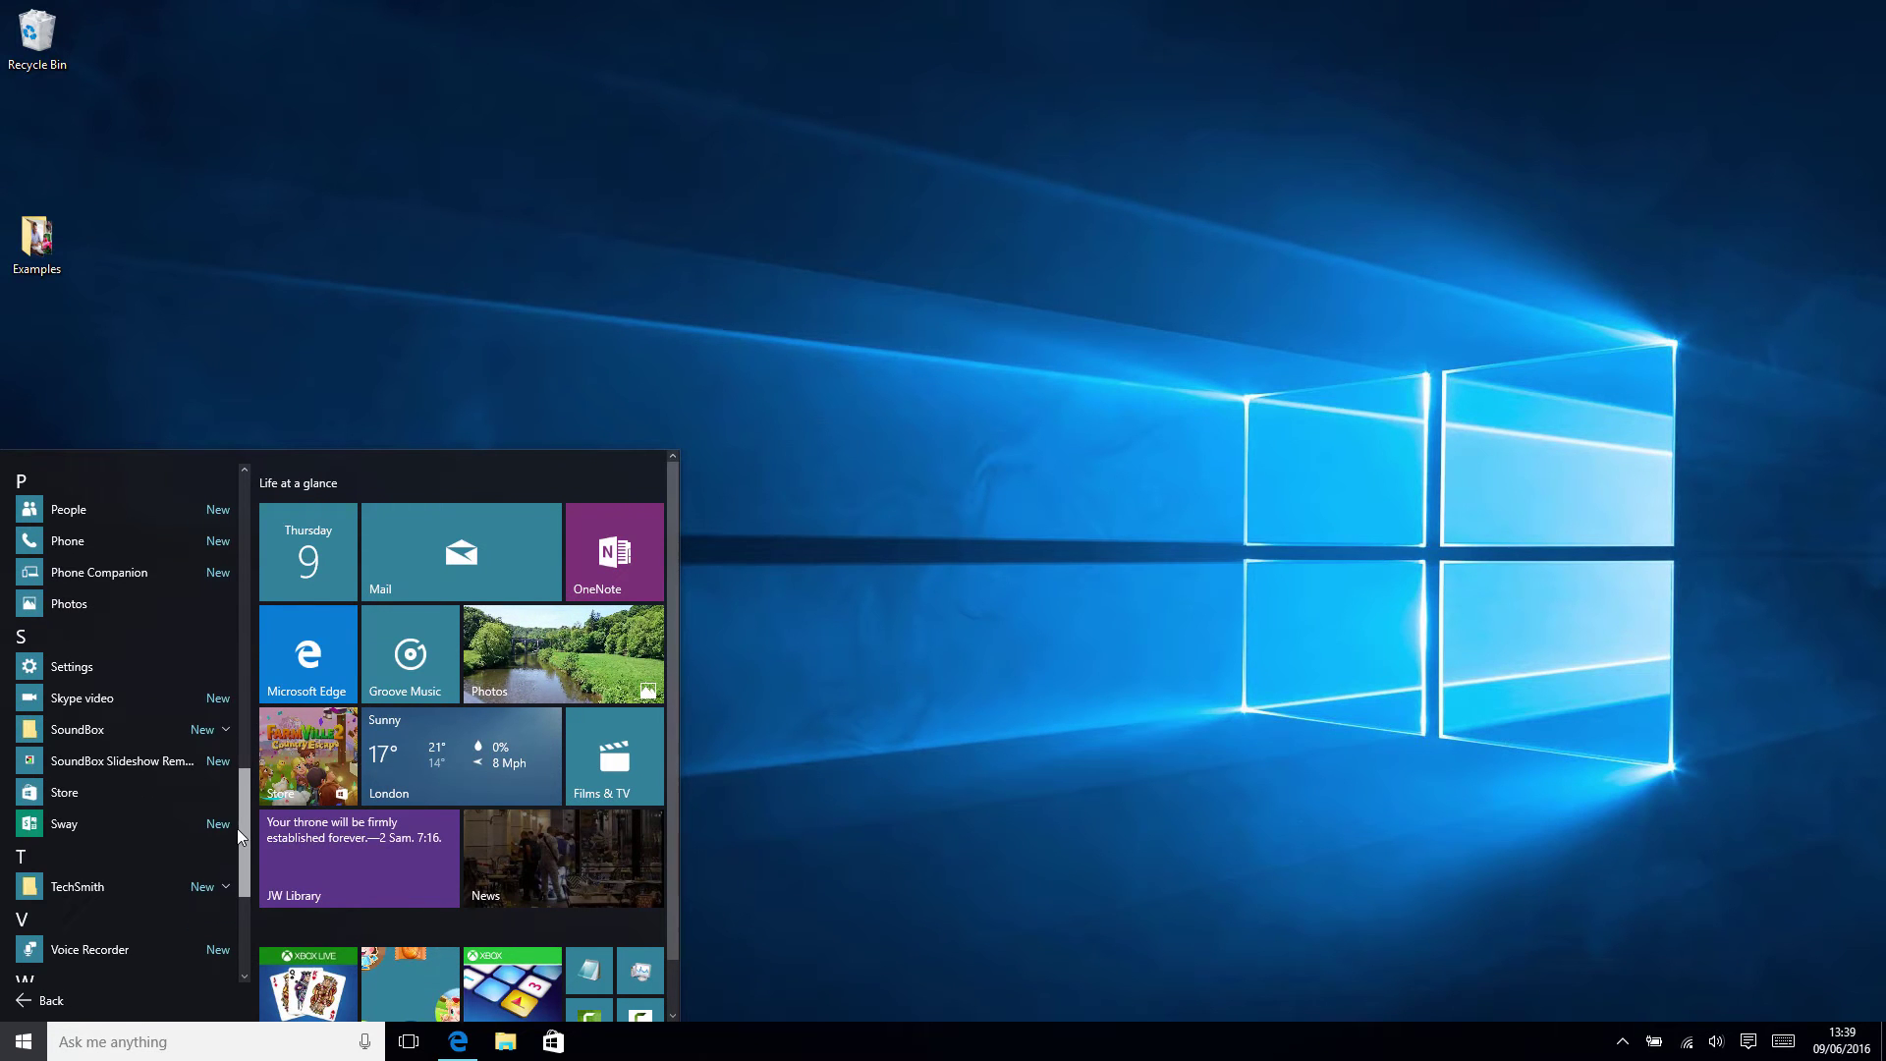
{"action": "left_click", "coordinate": [84, 729]}
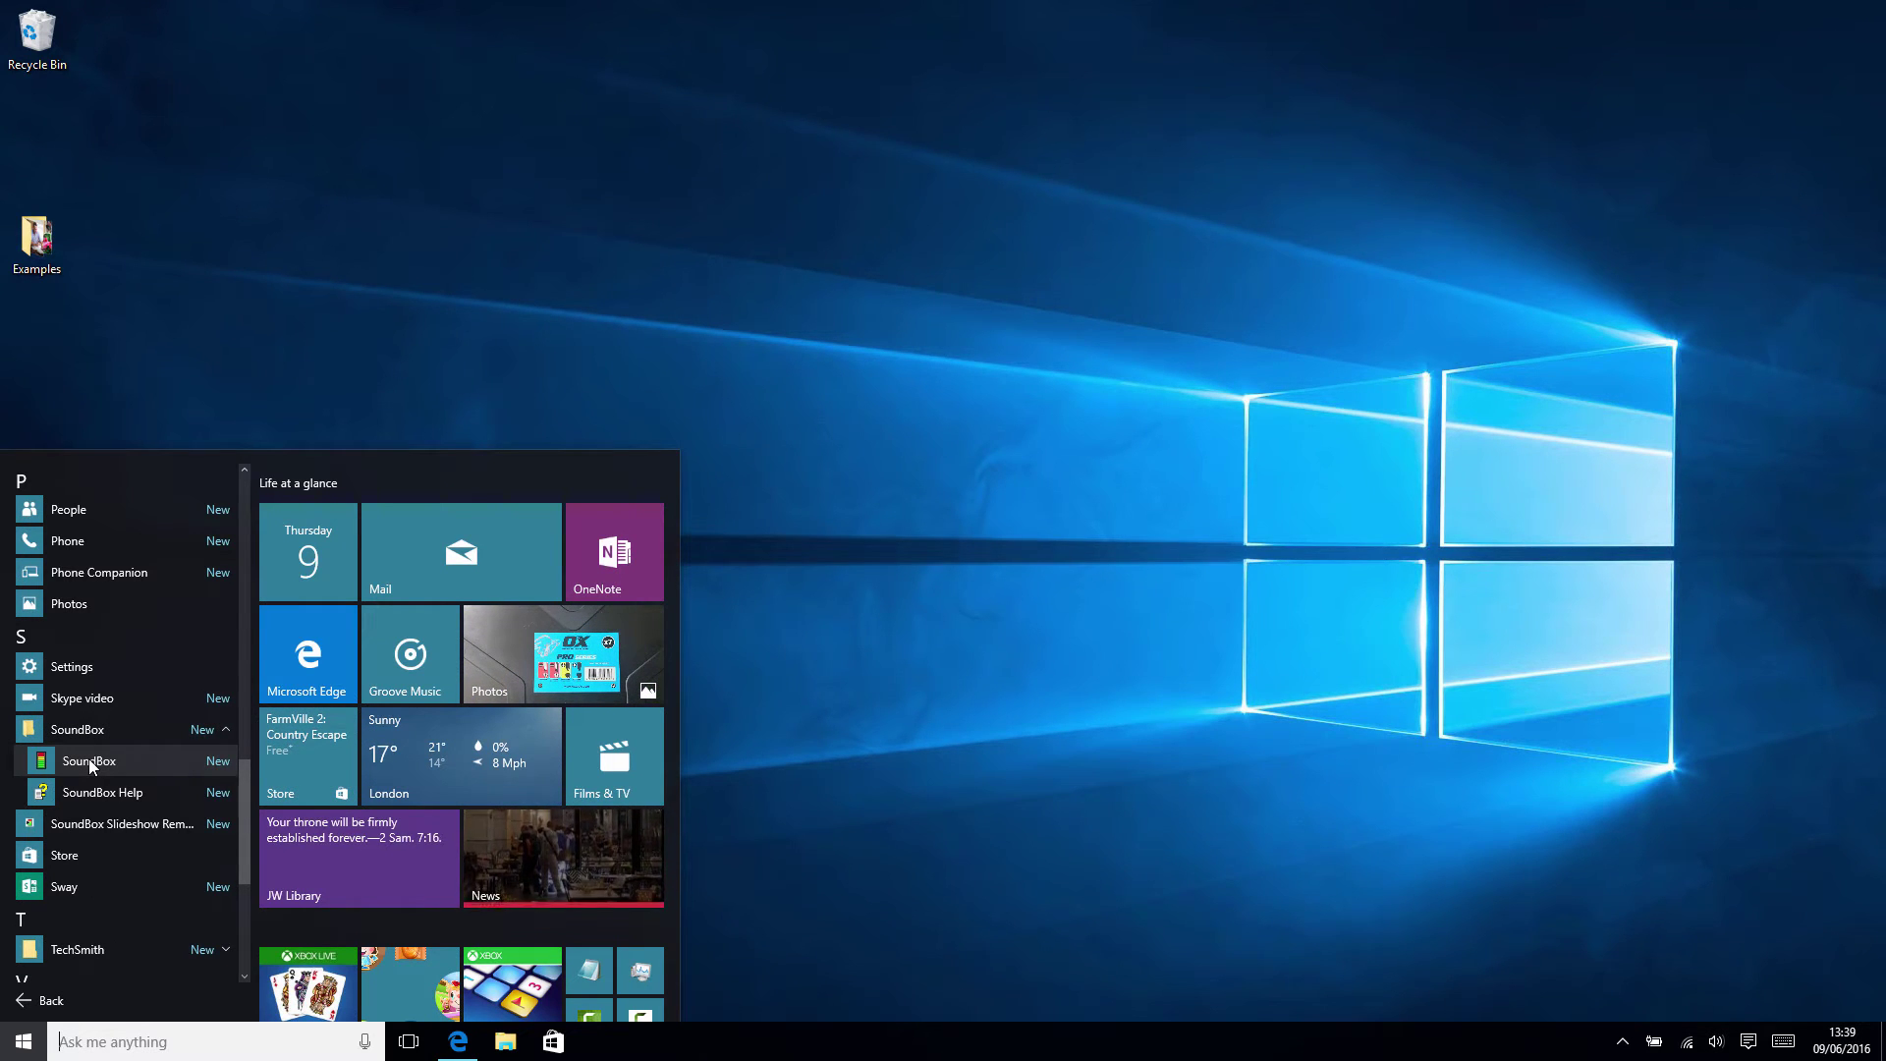
{"action": "right_click", "coordinate": [88, 759]}
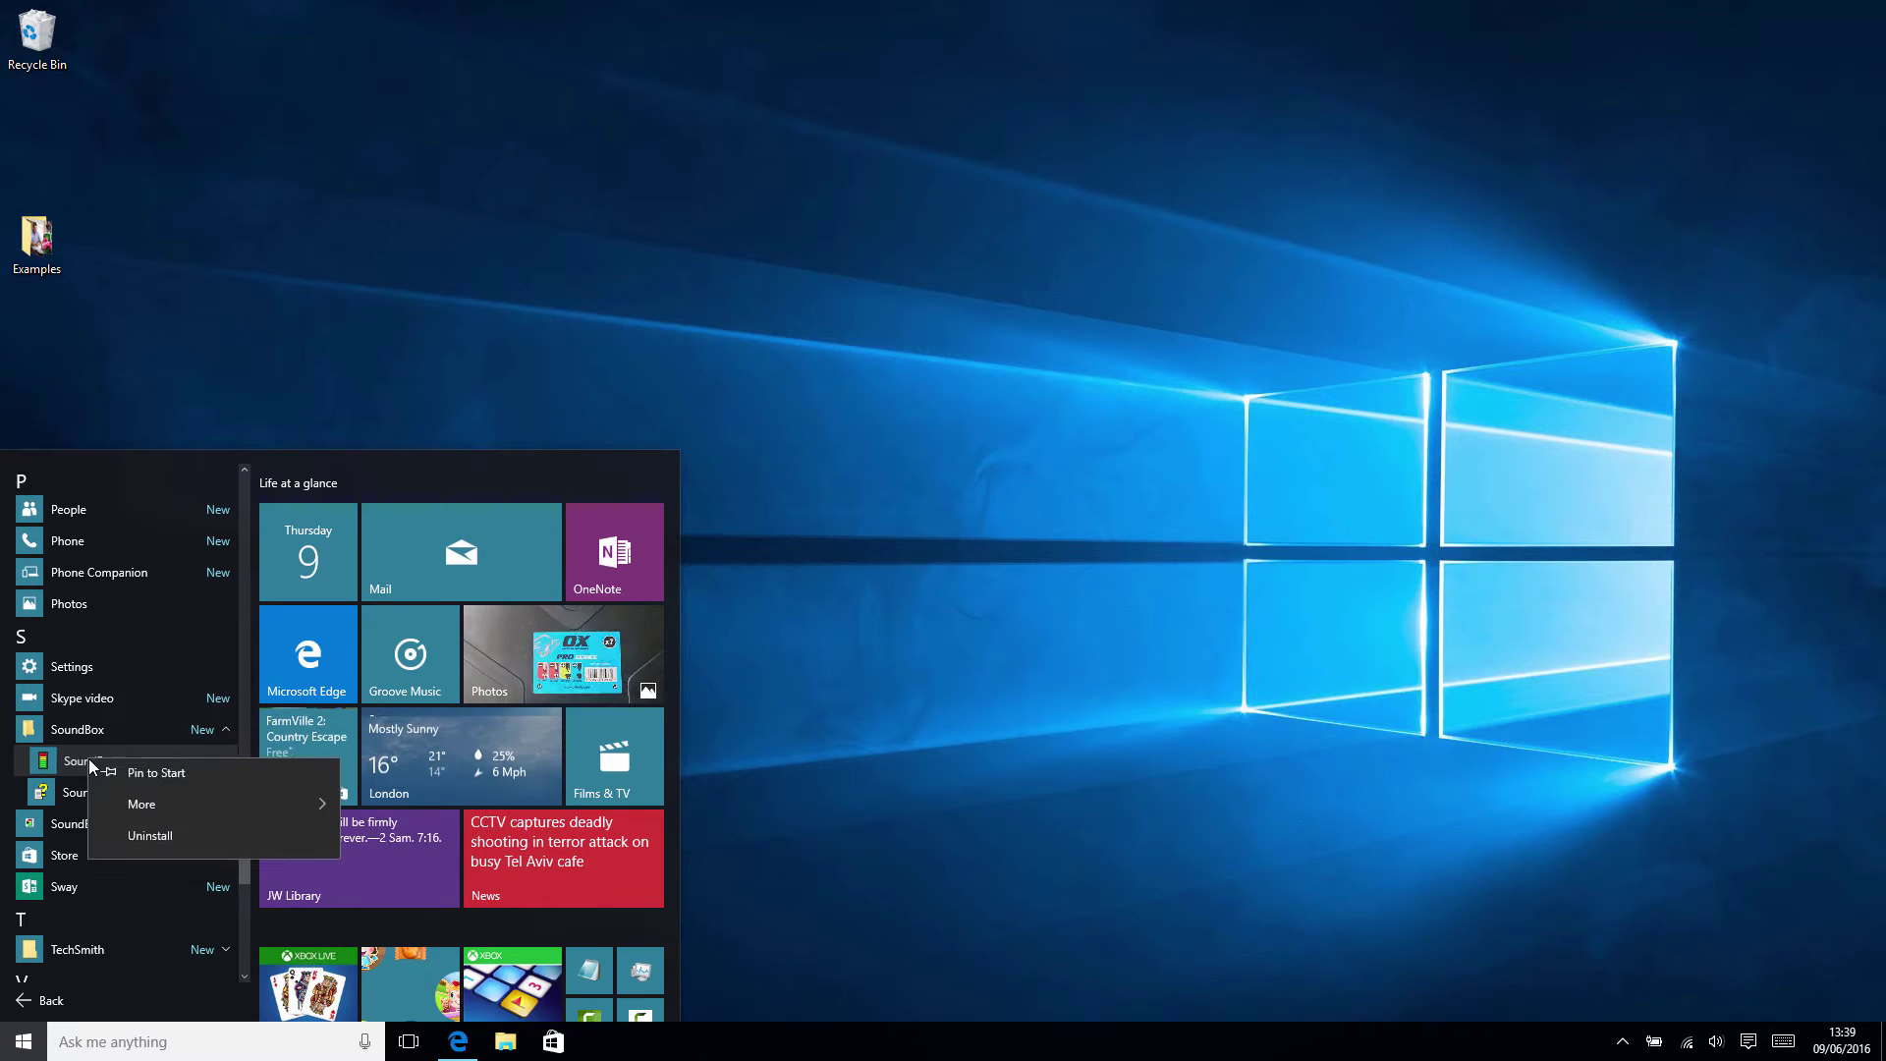
{"action": "mouse_move", "coordinate": [151, 807]}
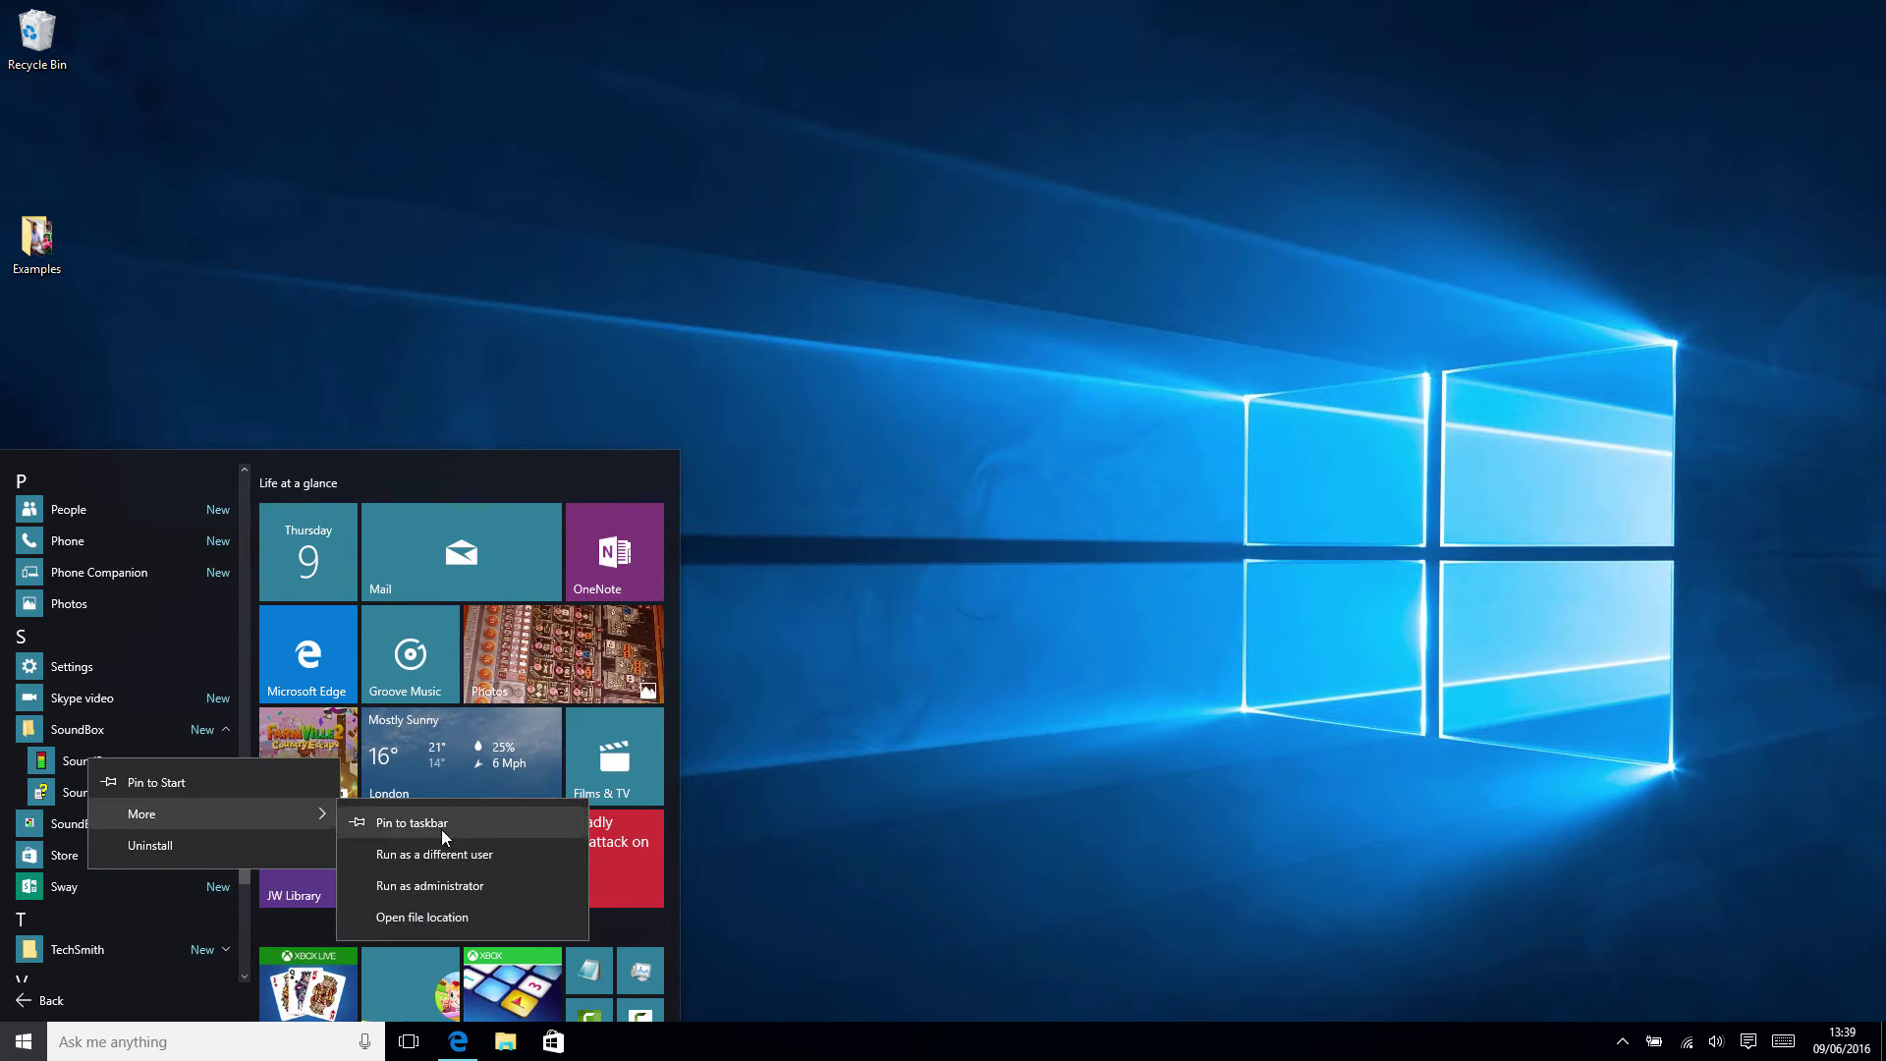
{"action": "left_click", "coordinate": [415, 918]}
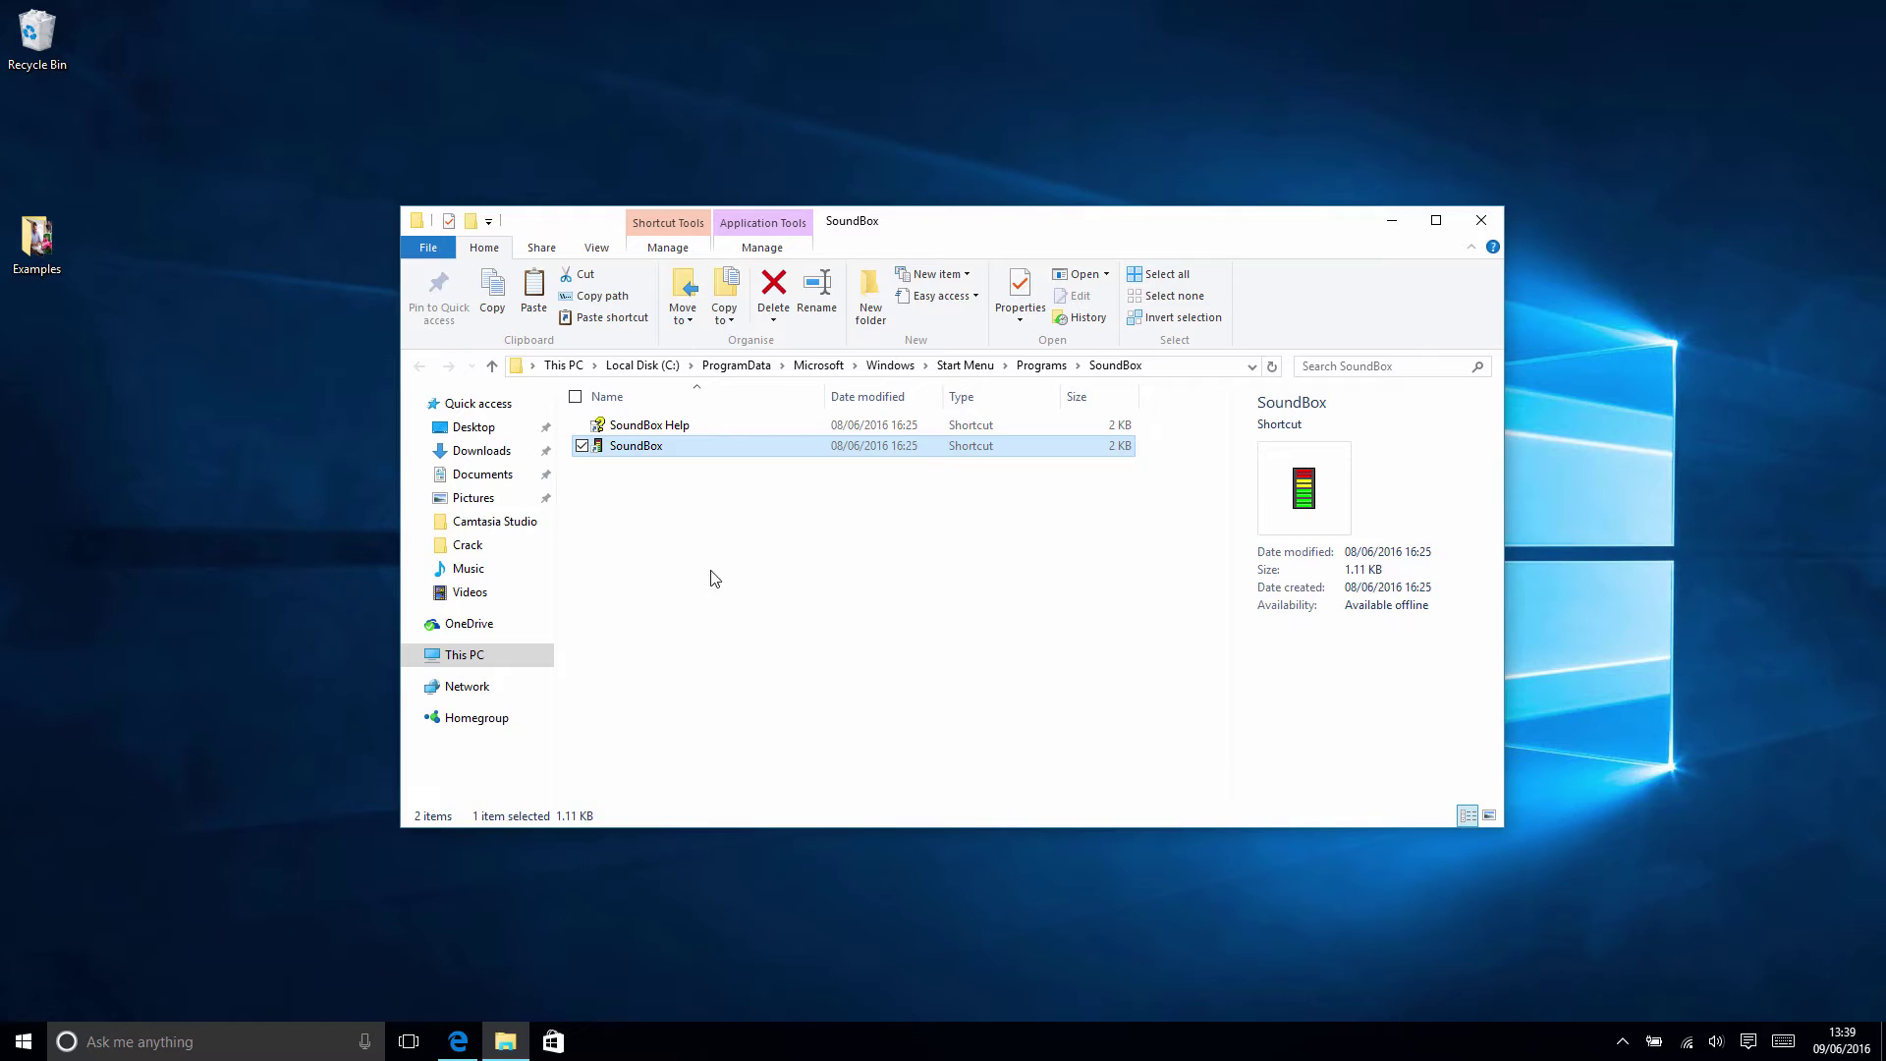
Copy the SoundBox shortcut to the desktop, close its folder, and place the icon between Recycle Bin and Examples
{"action": "mouse_move", "coordinate": [598, 453]}
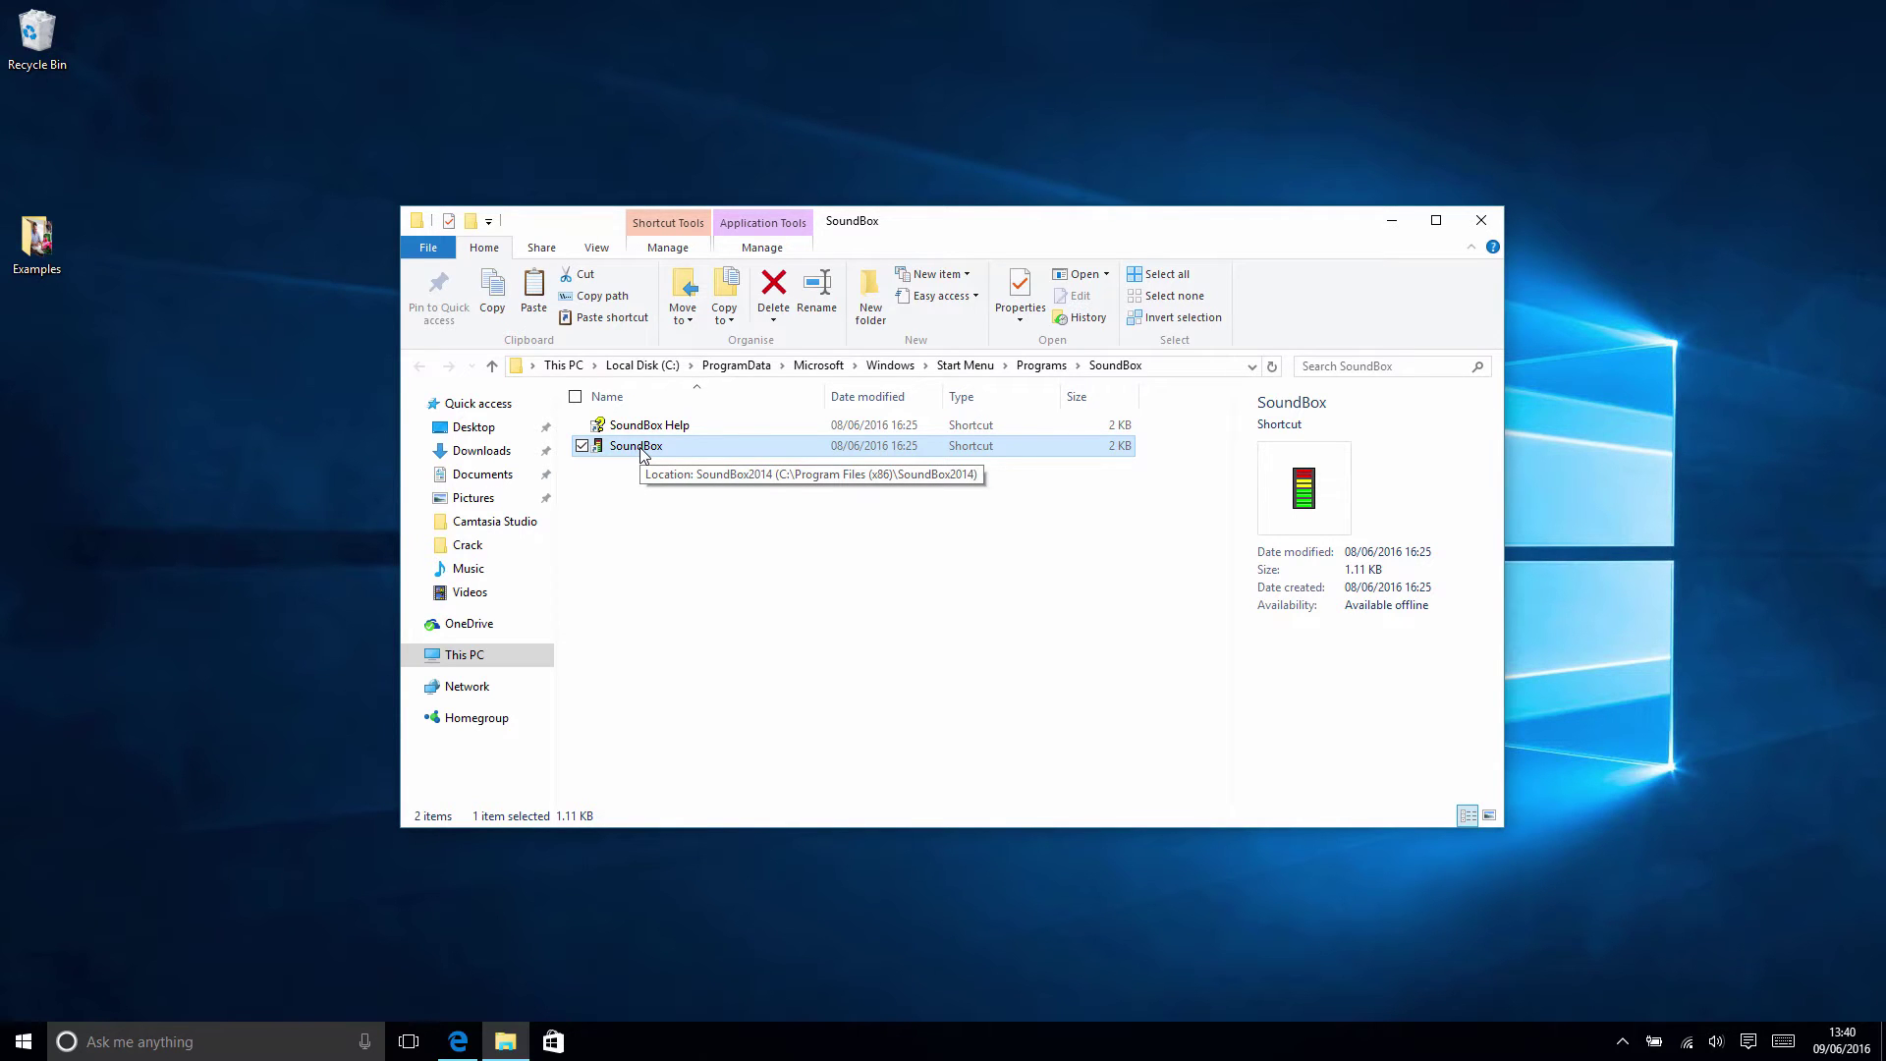
{"action": "left_click_drag", "start_coordinate": [640, 452], "coordinate": [103, 182]}
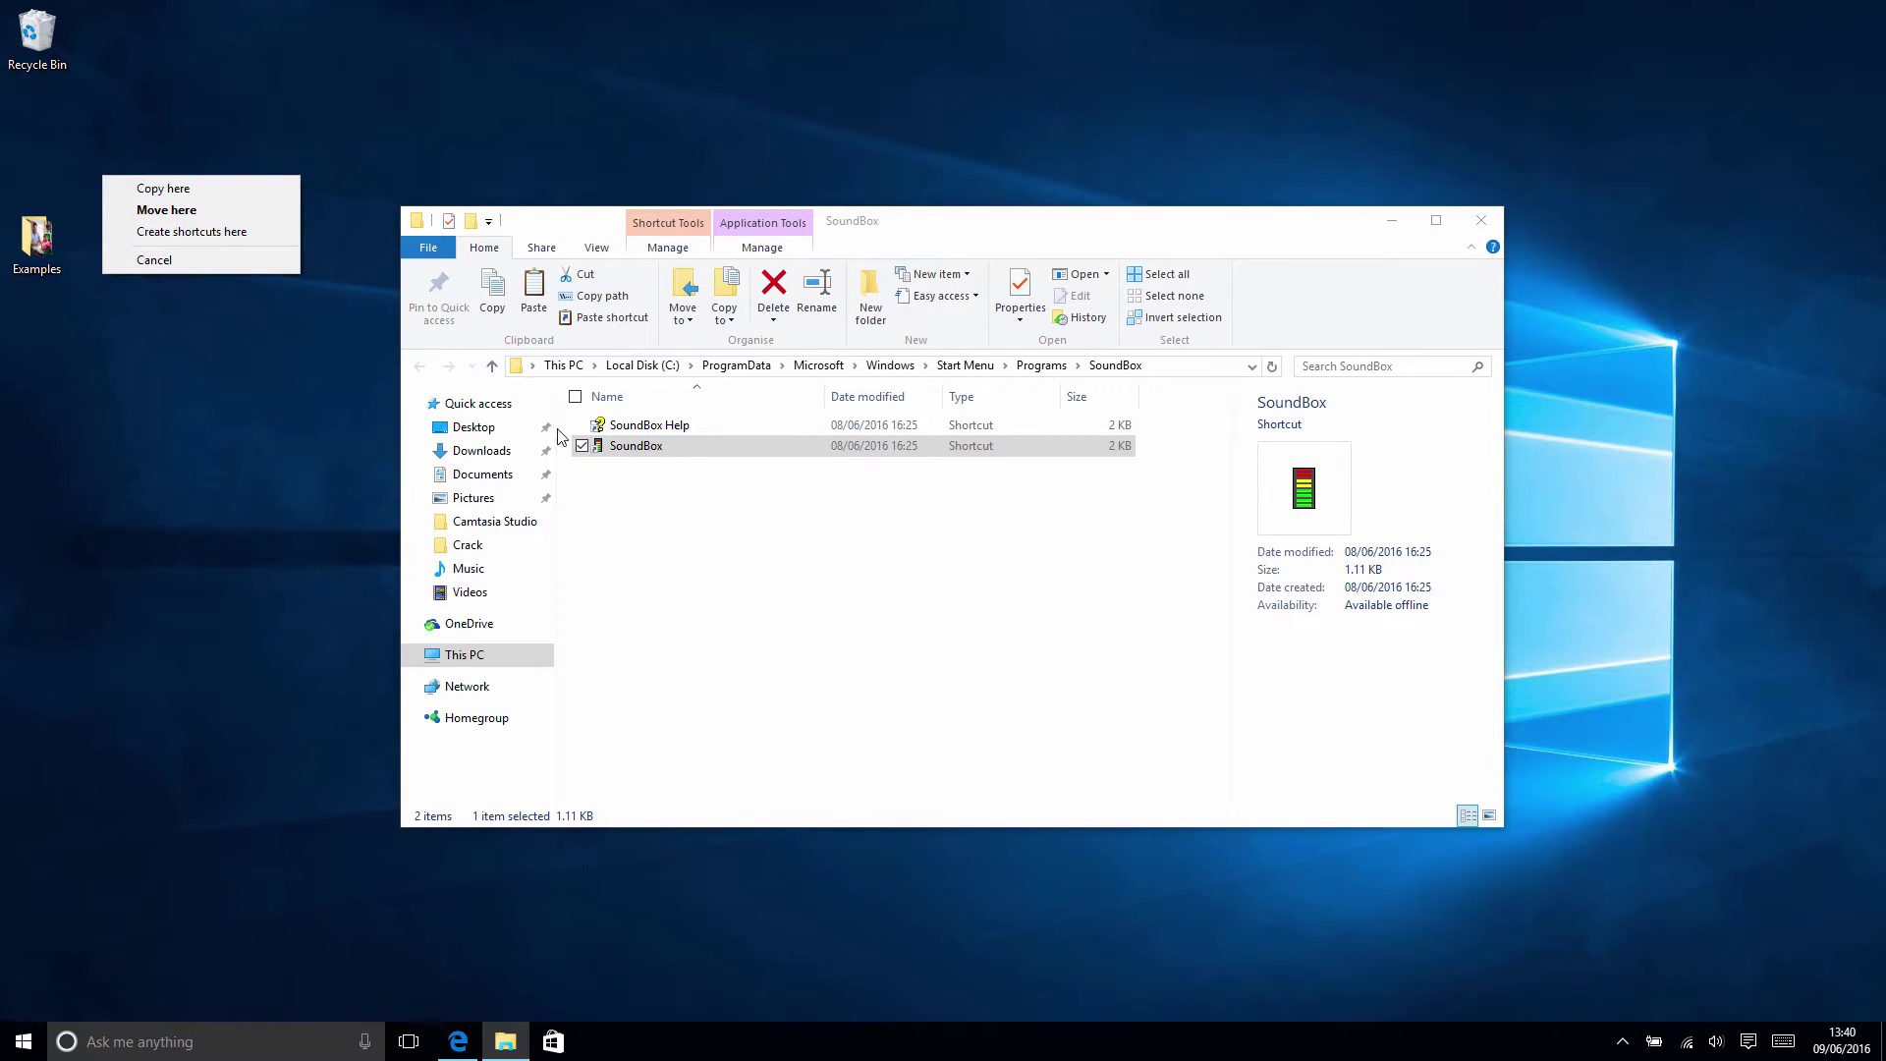
{"action": "left_click", "coordinate": [169, 189]}
{"action": "left_click", "coordinate": [181, 227]}
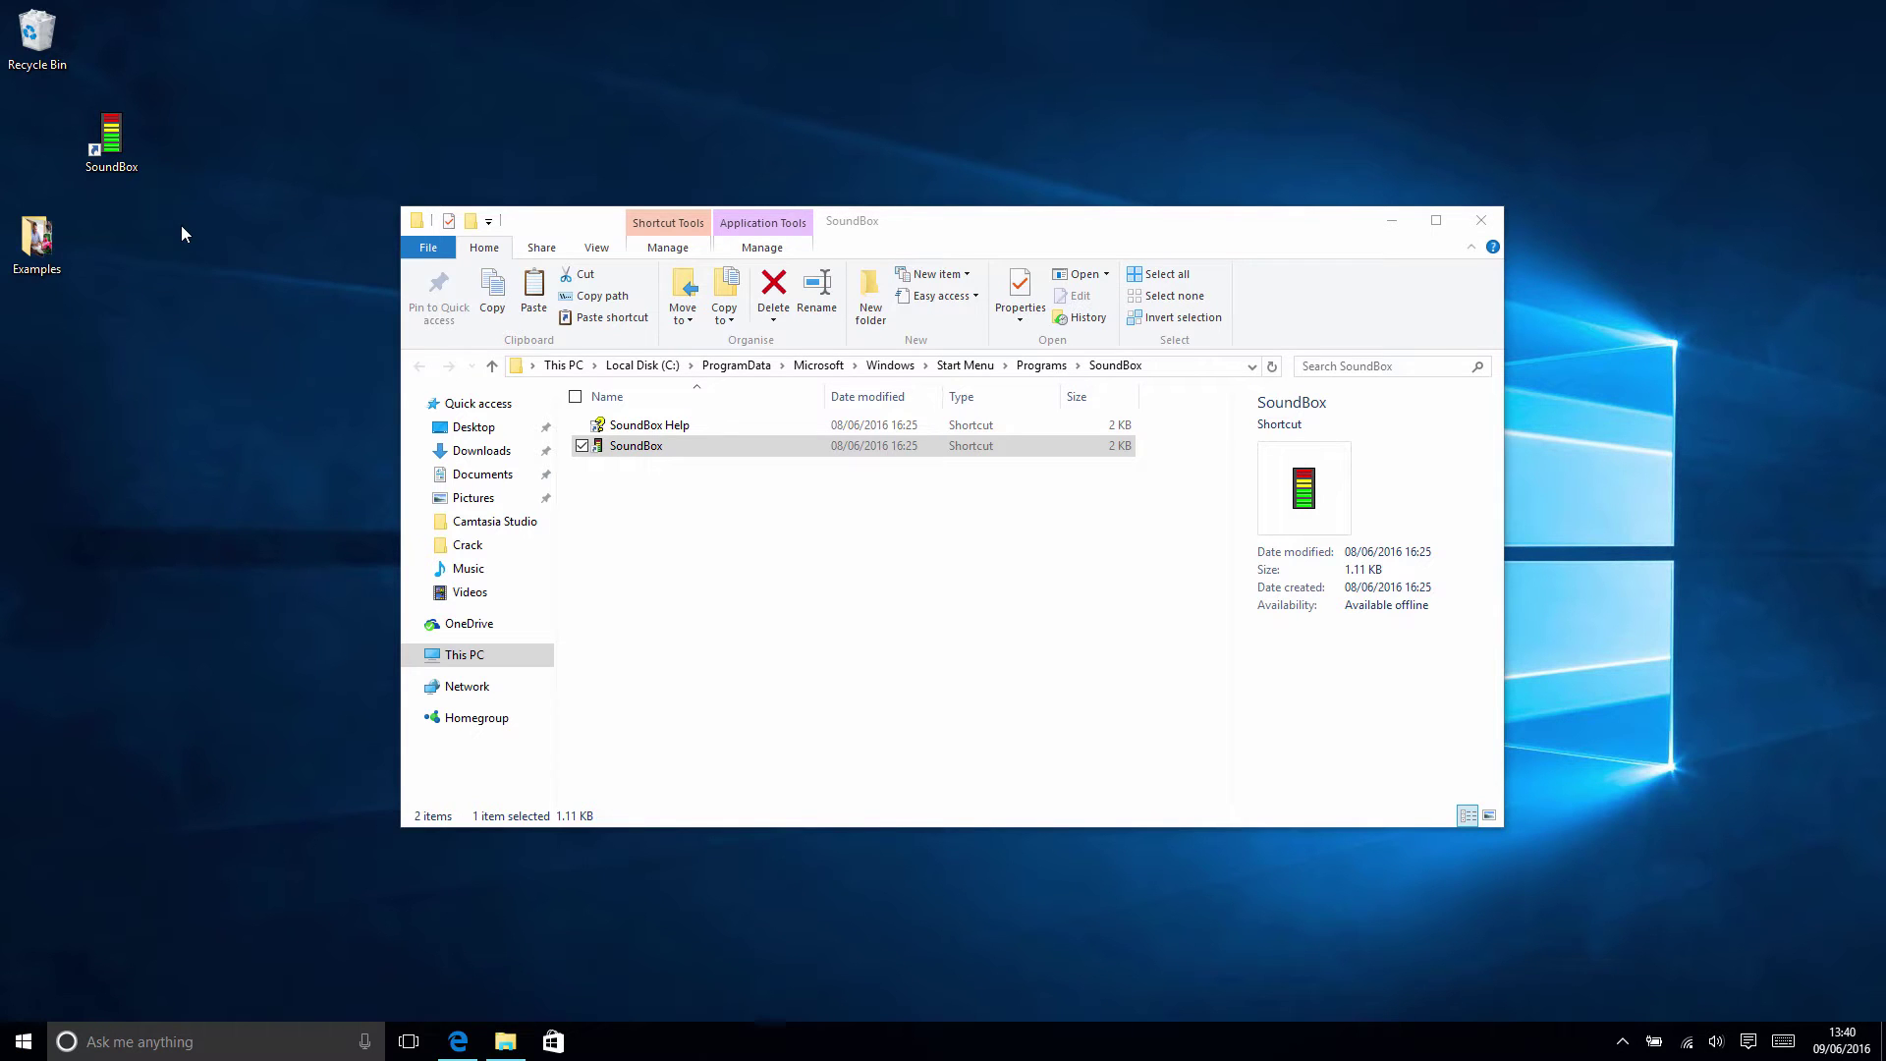
{"action": "left_click", "coordinate": [1476, 225]}
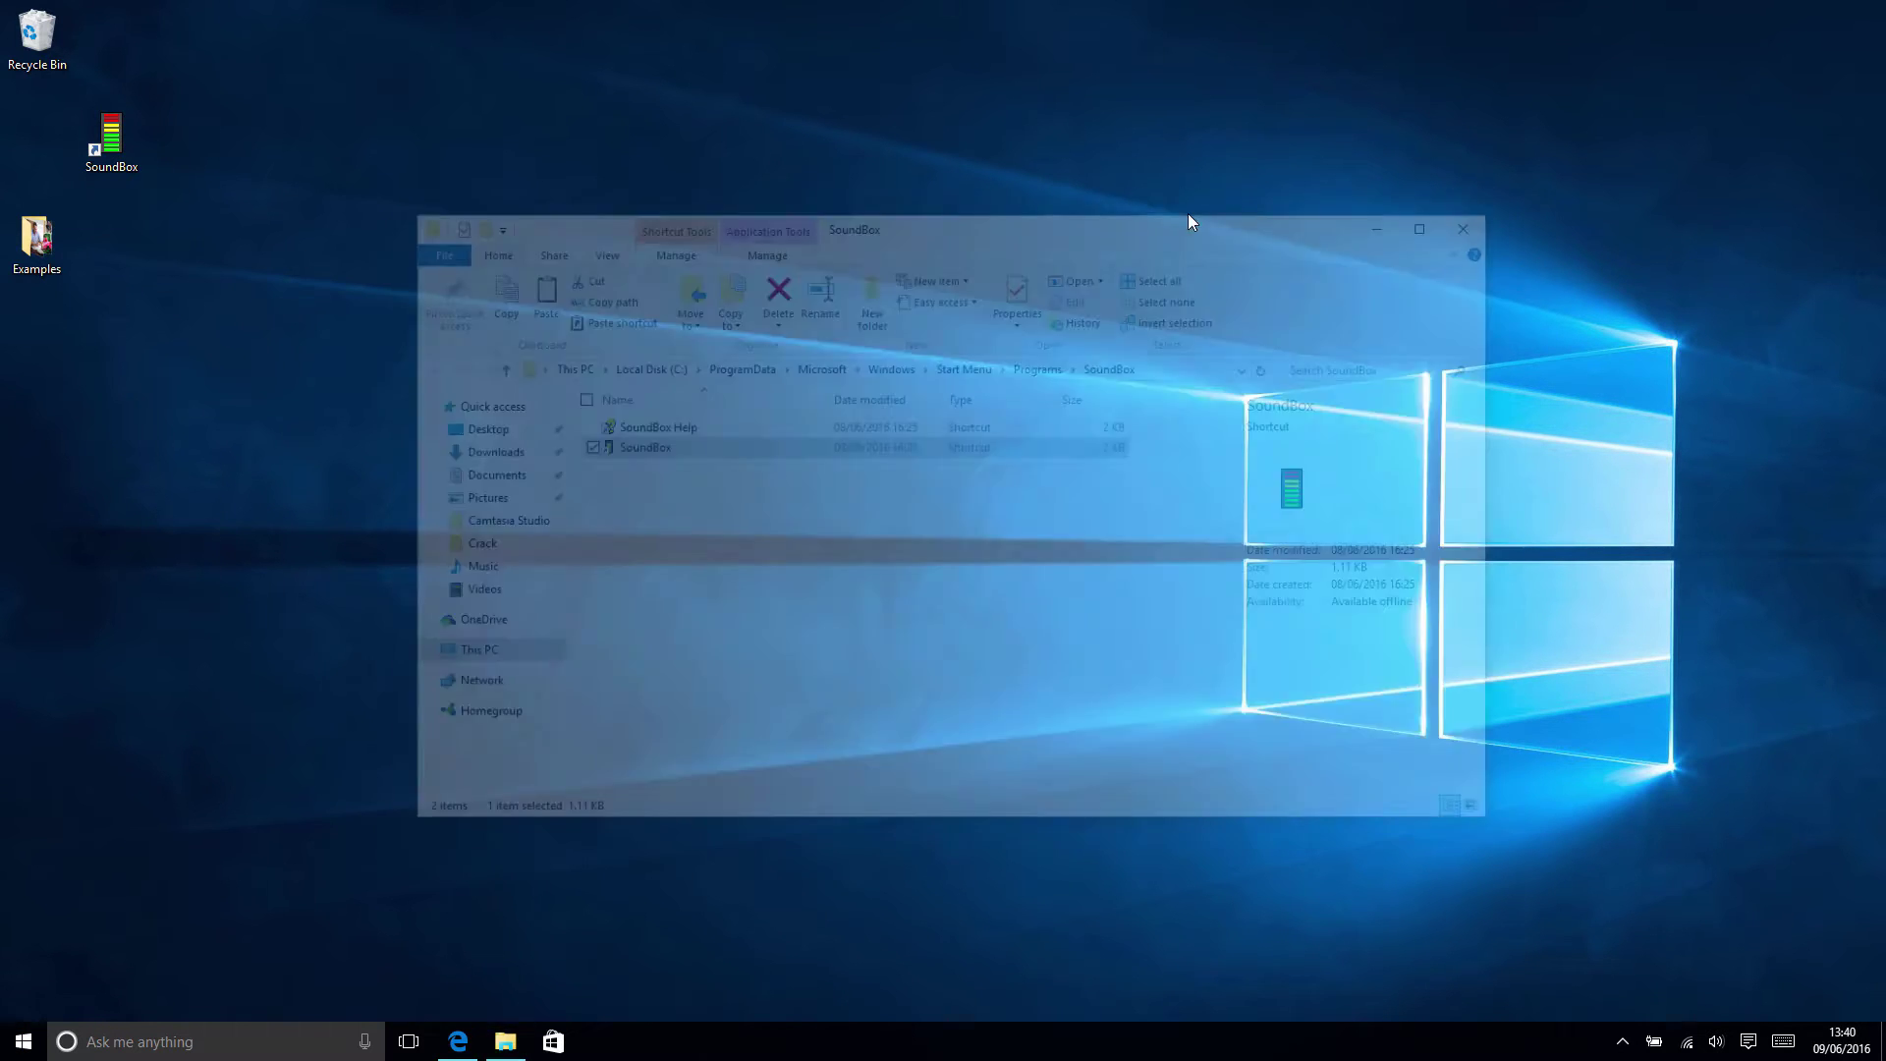
{"action": "left_click_drag", "start_coordinate": [133, 144], "coordinate": [71, 139]}
{"action": "left_click", "coordinate": [243, 171]}
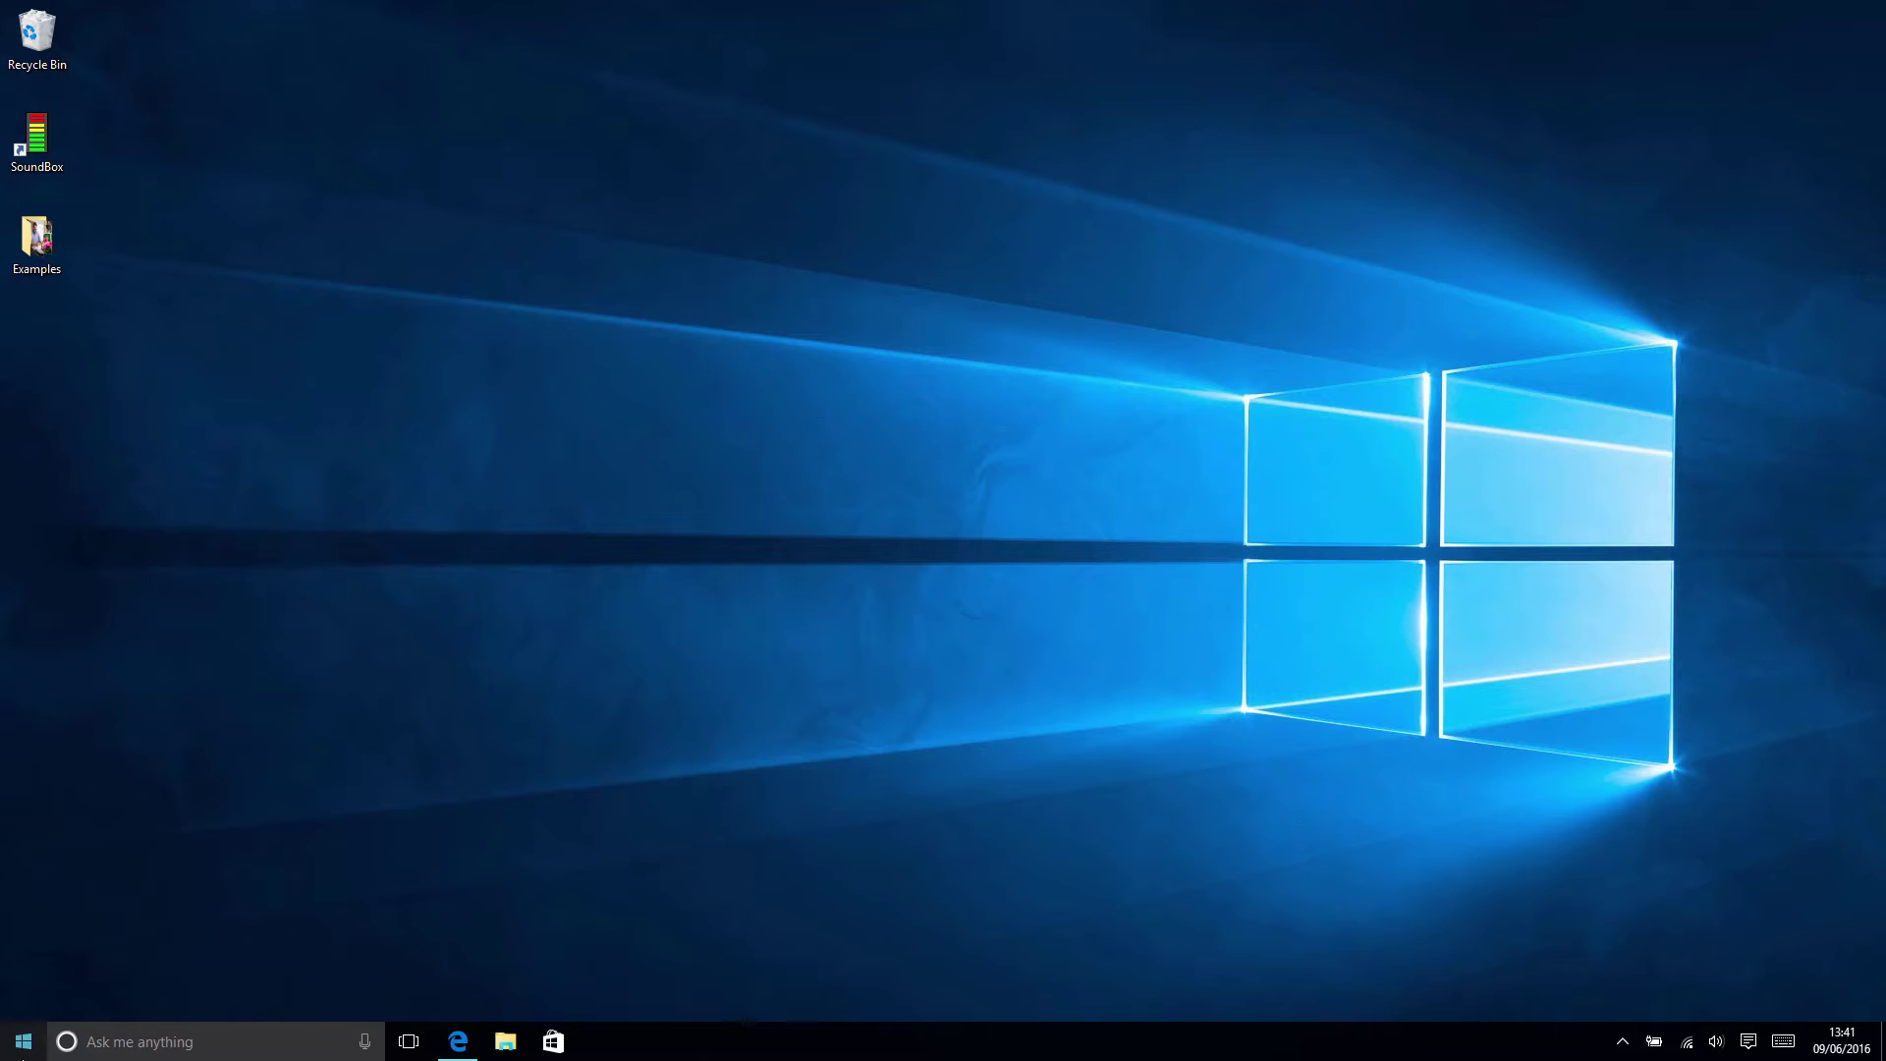
Open the Windows account settings for family and other users
{"action": "left_click", "coordinate": [24, 1042]}
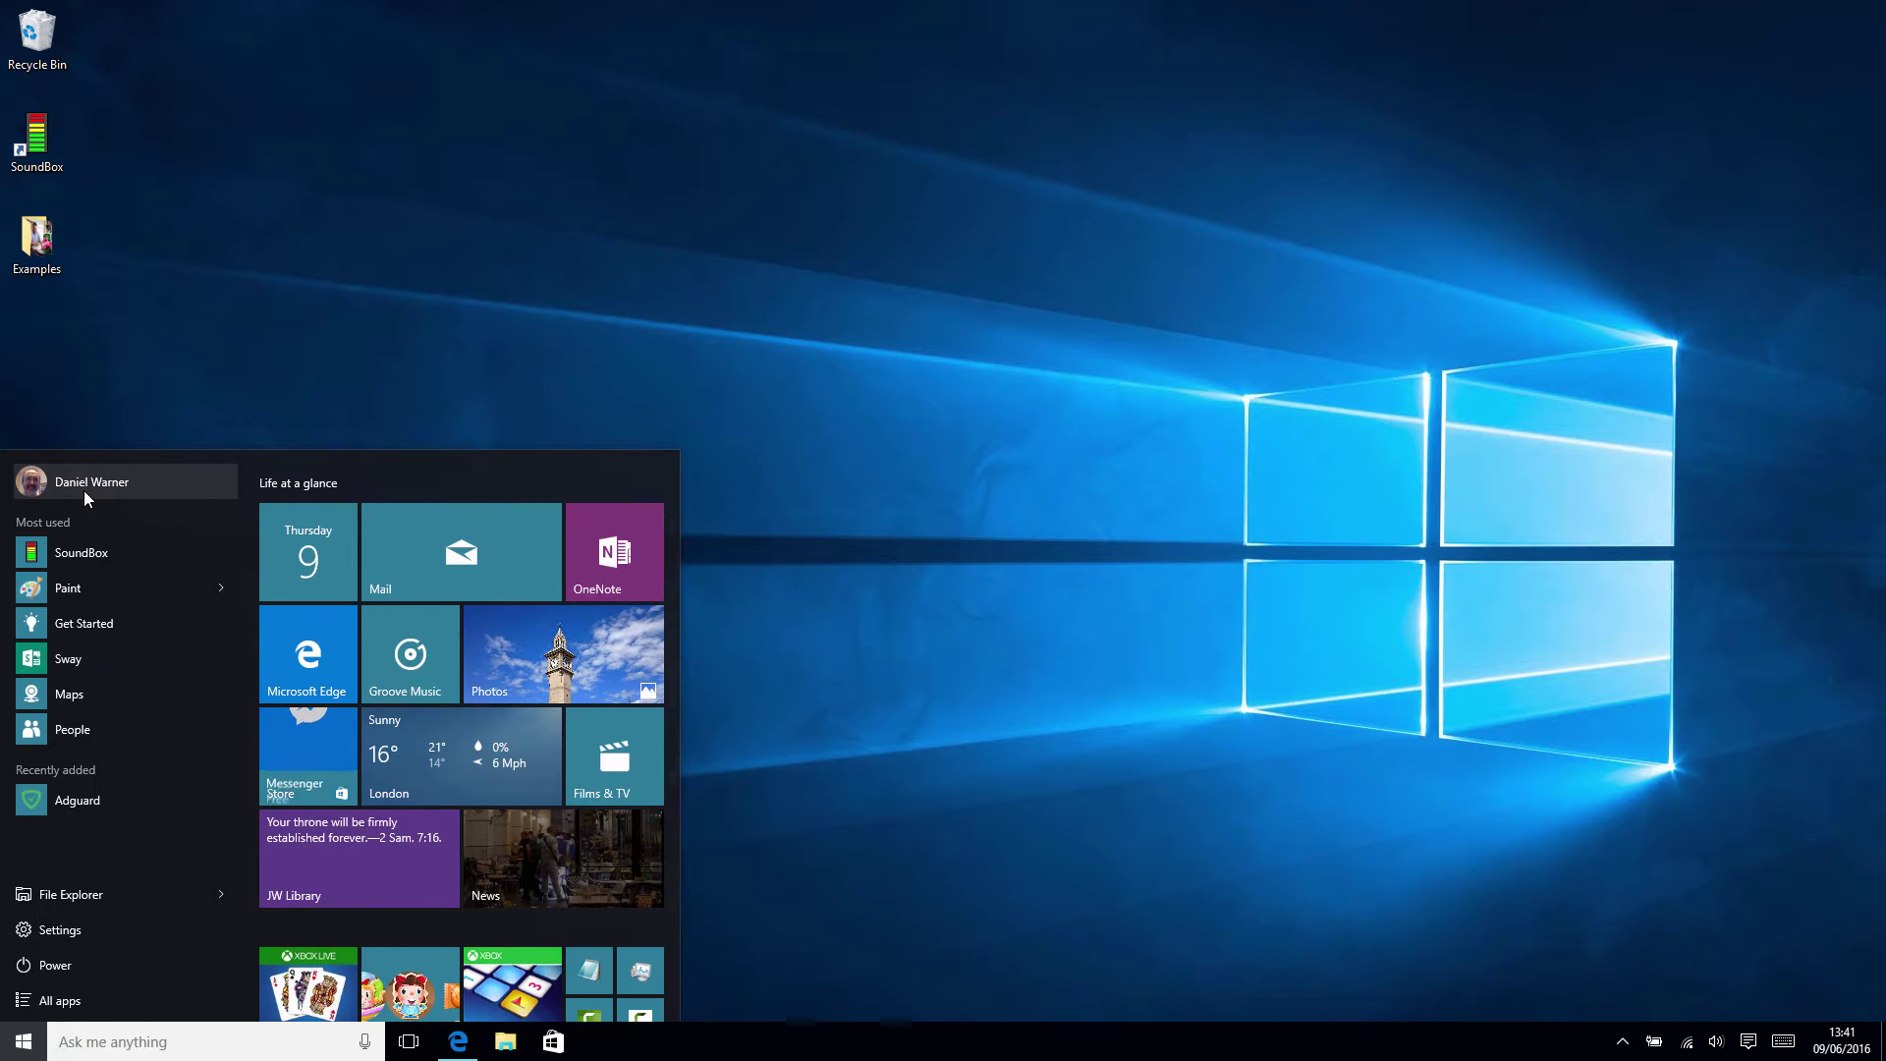
{"action": "left_click", "coordinate": [84, 492]}
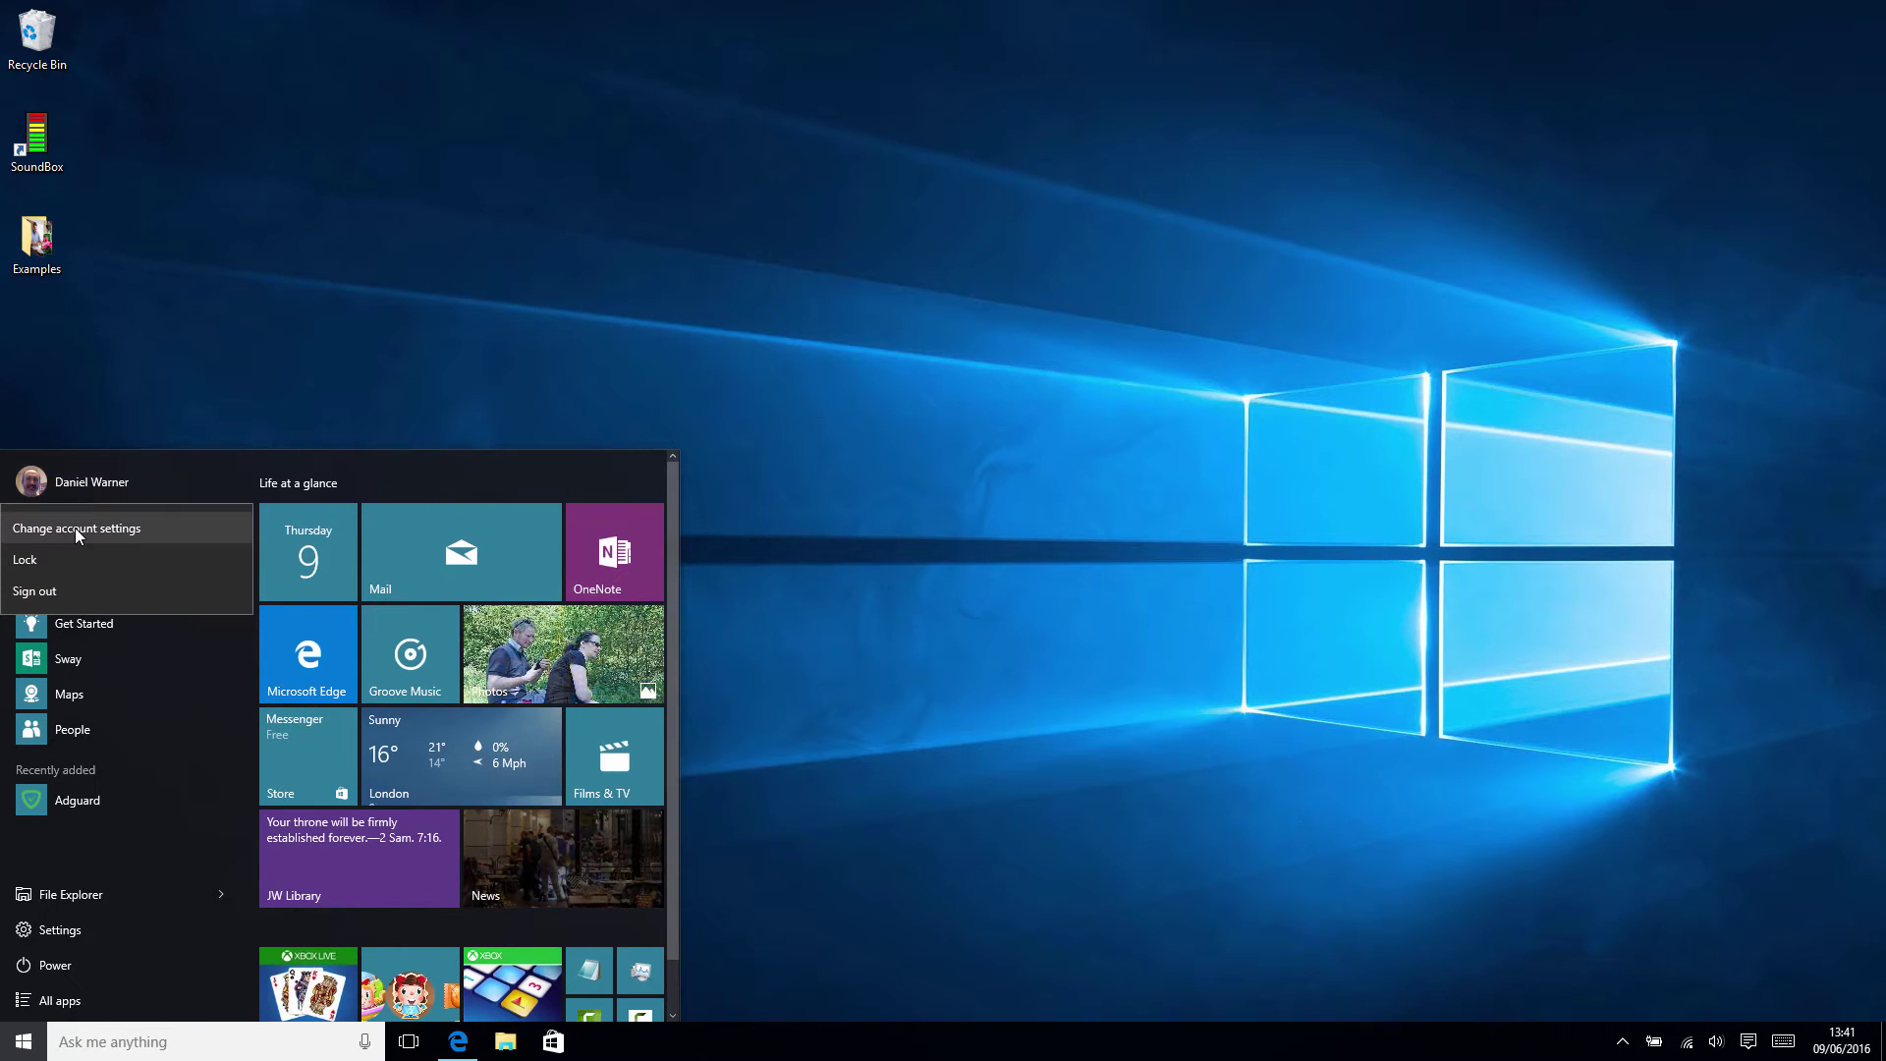
{"action": "left_click", "coordinate": [77, 528]}
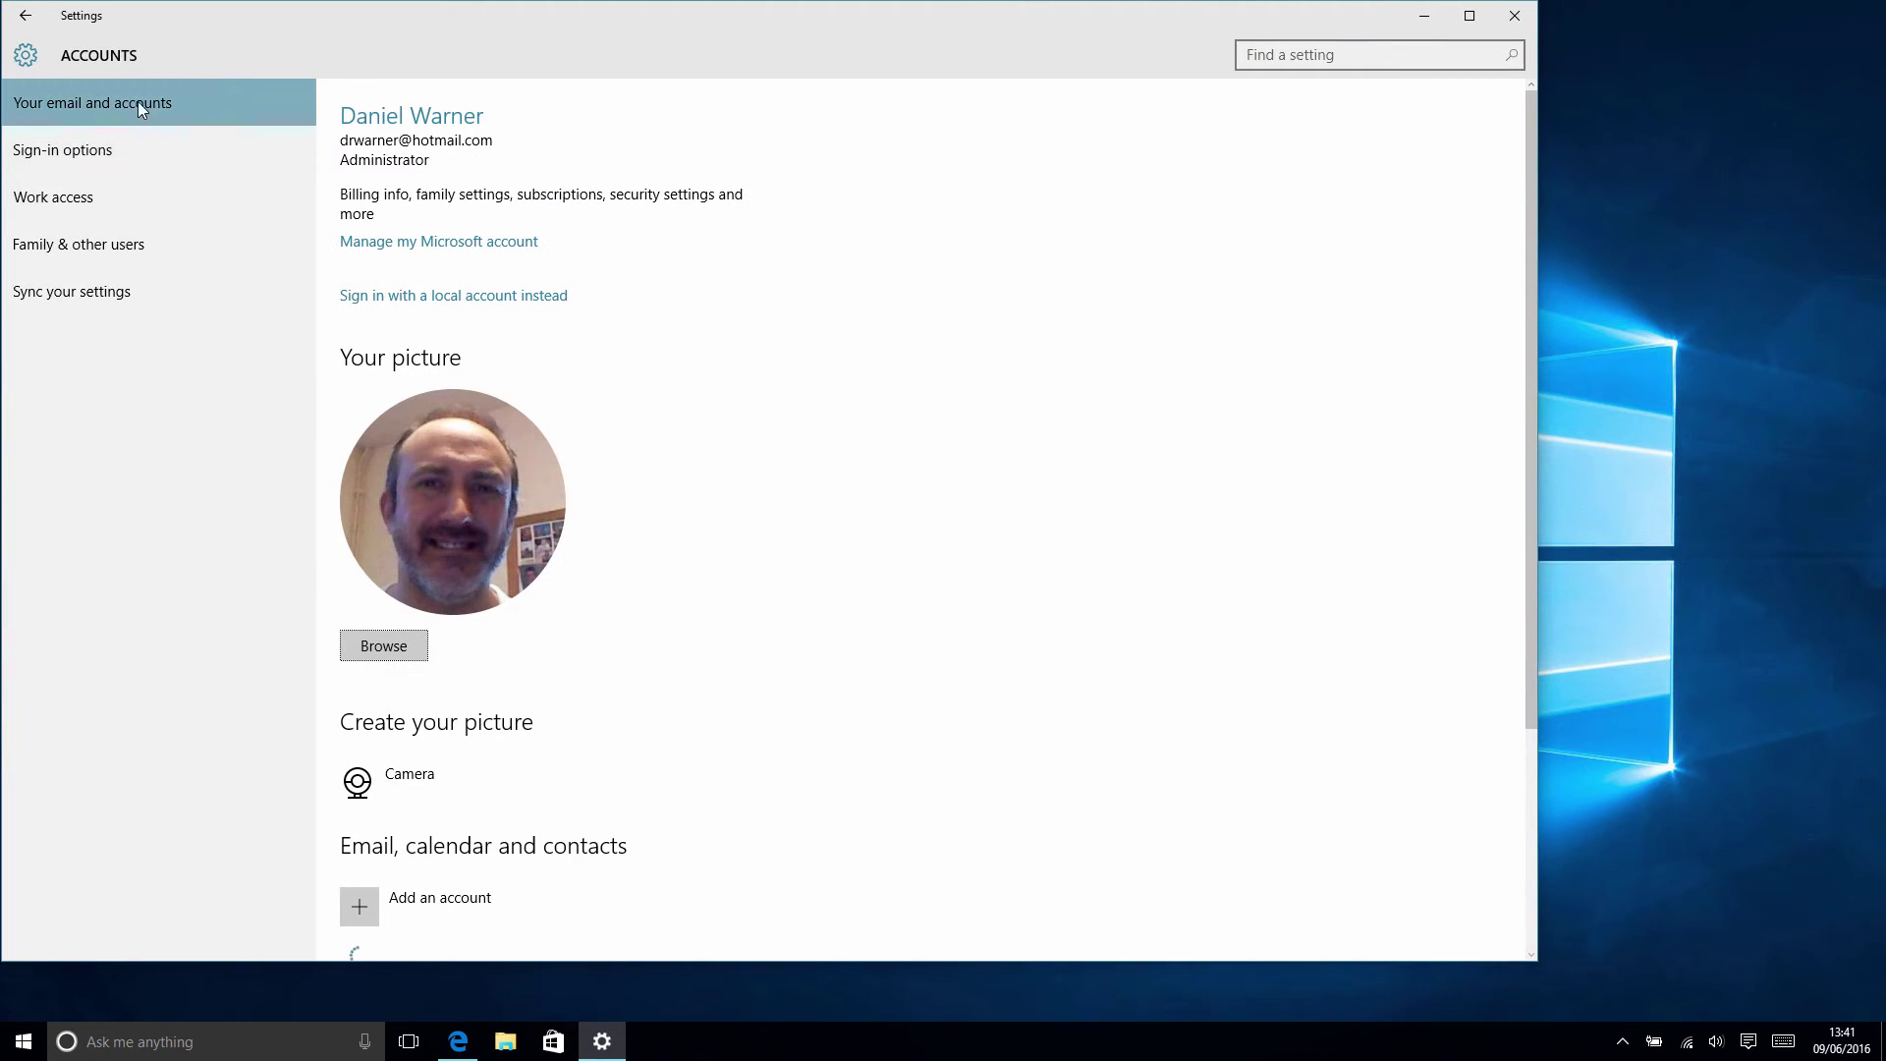
{"action": "left_click", "coordinate": [33, 251]}
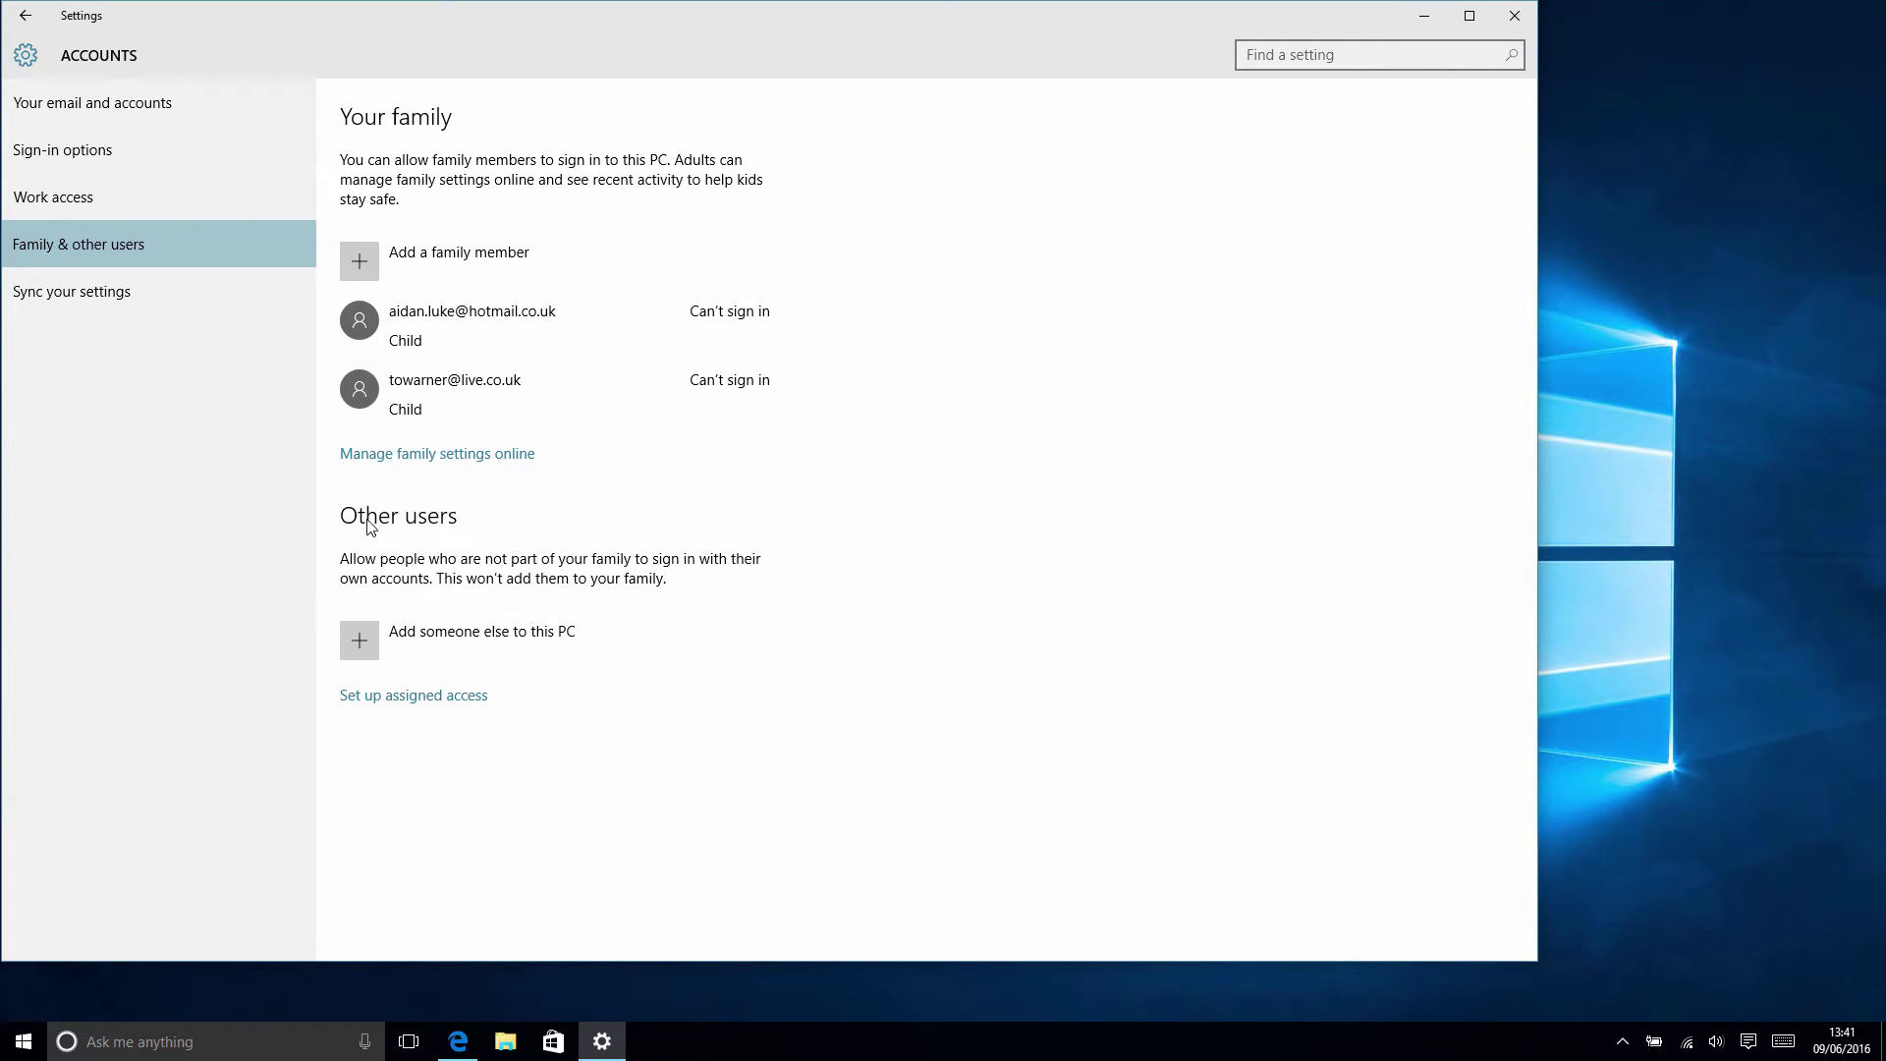
Add another user to this PC as a local account named french1, without a Microsoft account or password
{"action": "left_click", "coordinate": [471, 640]}
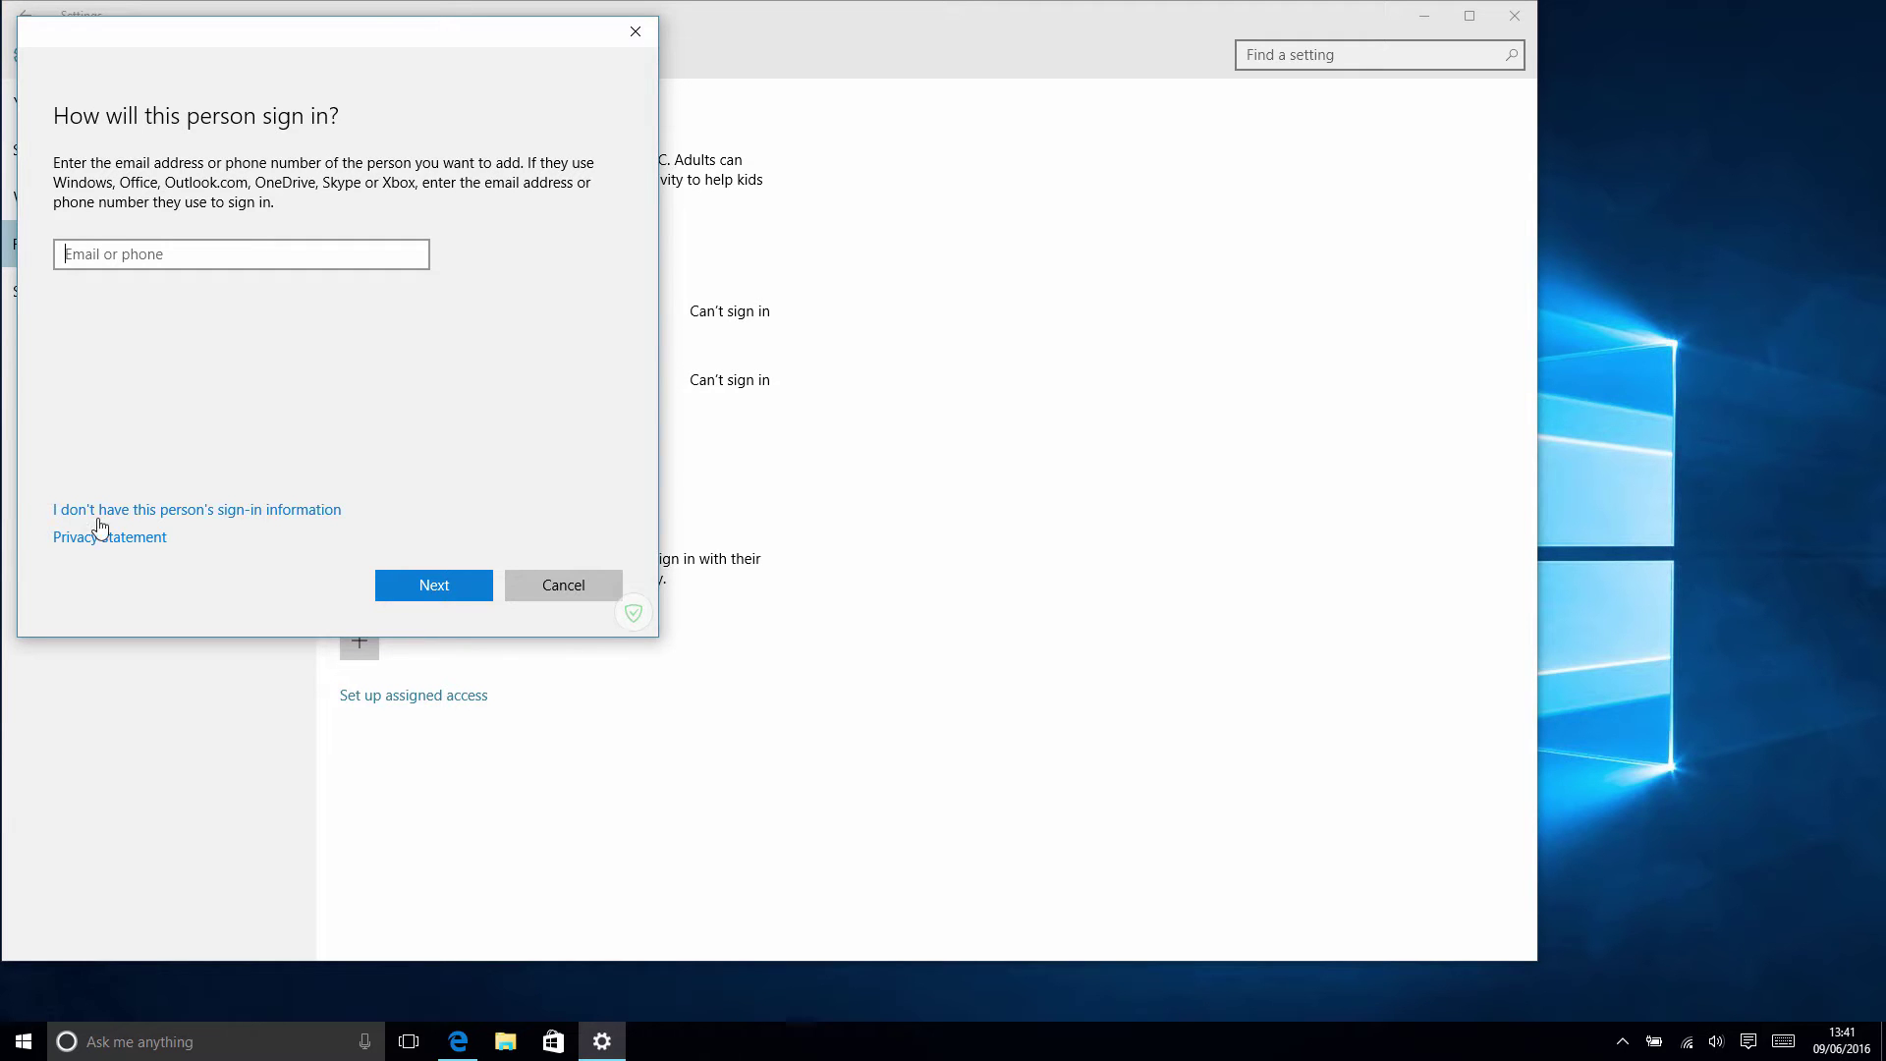
{"action": "left_click", "coordinate": [186, 513]}
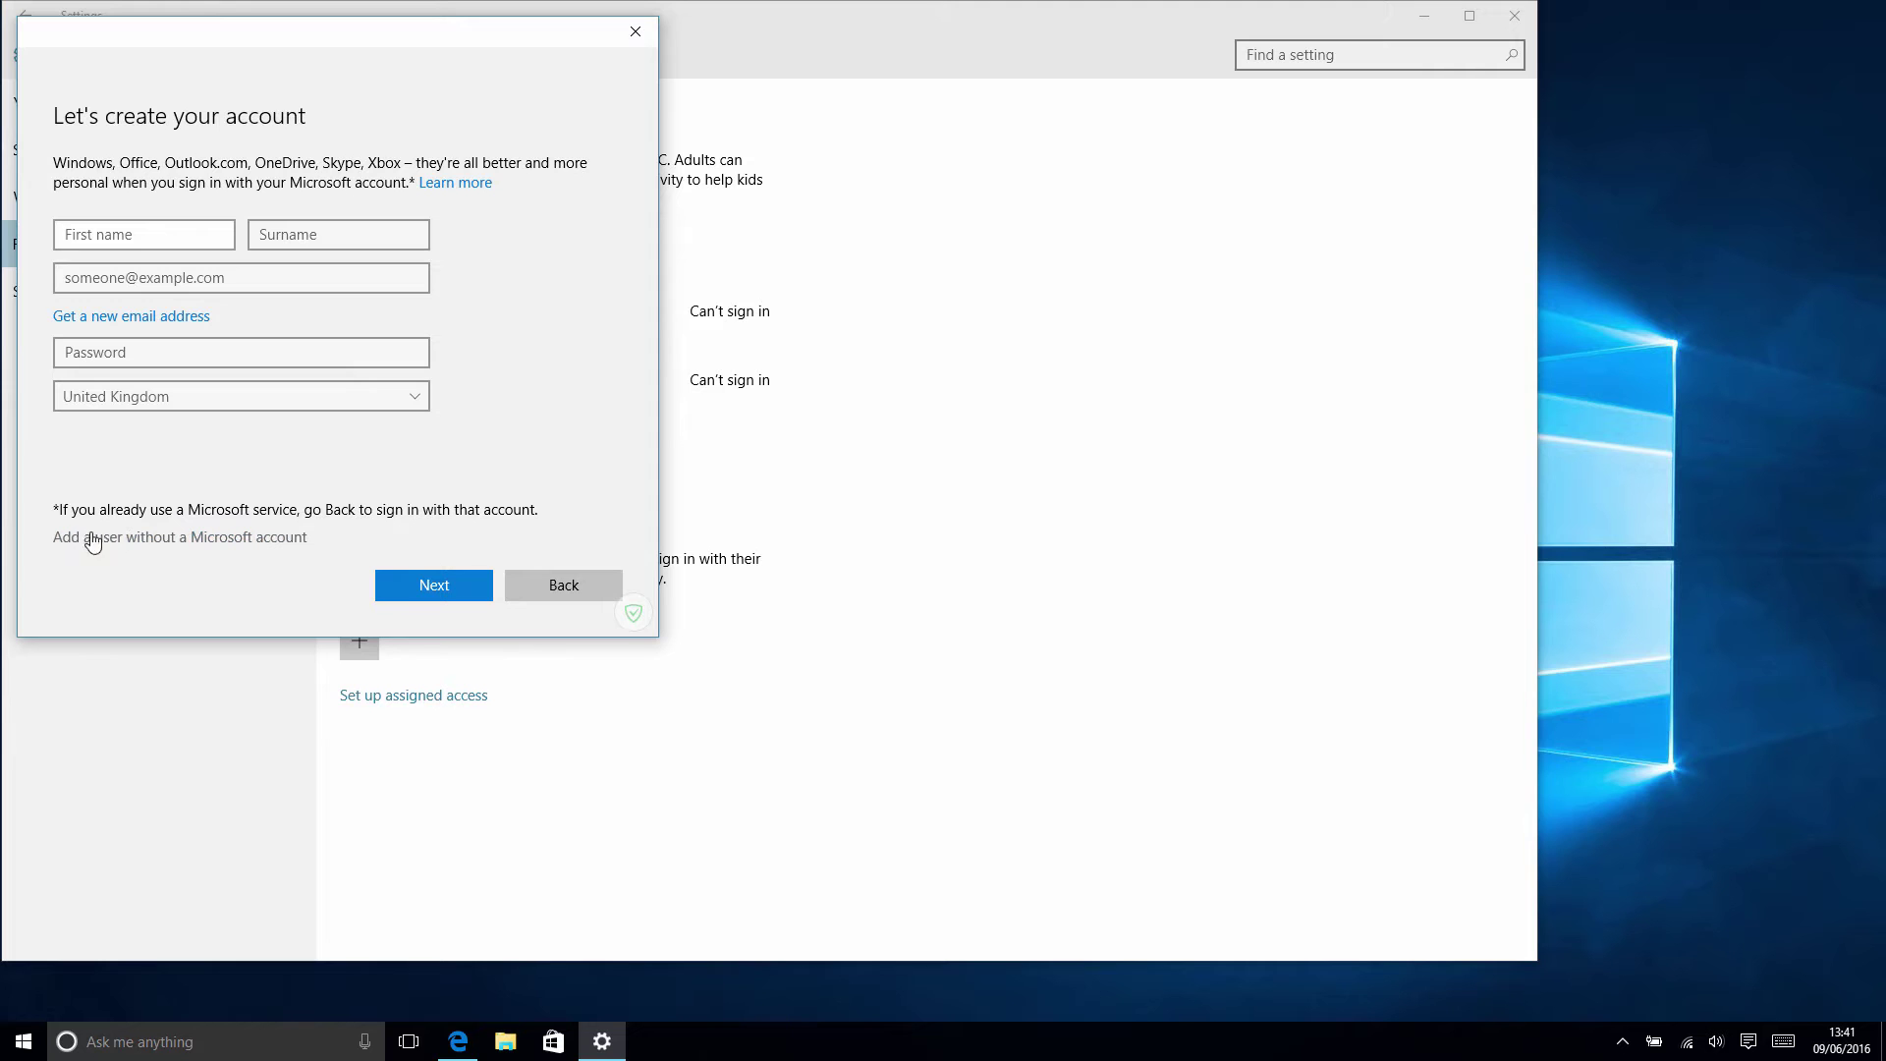
{"action": "left_click", "coordinate": [154, 538]}
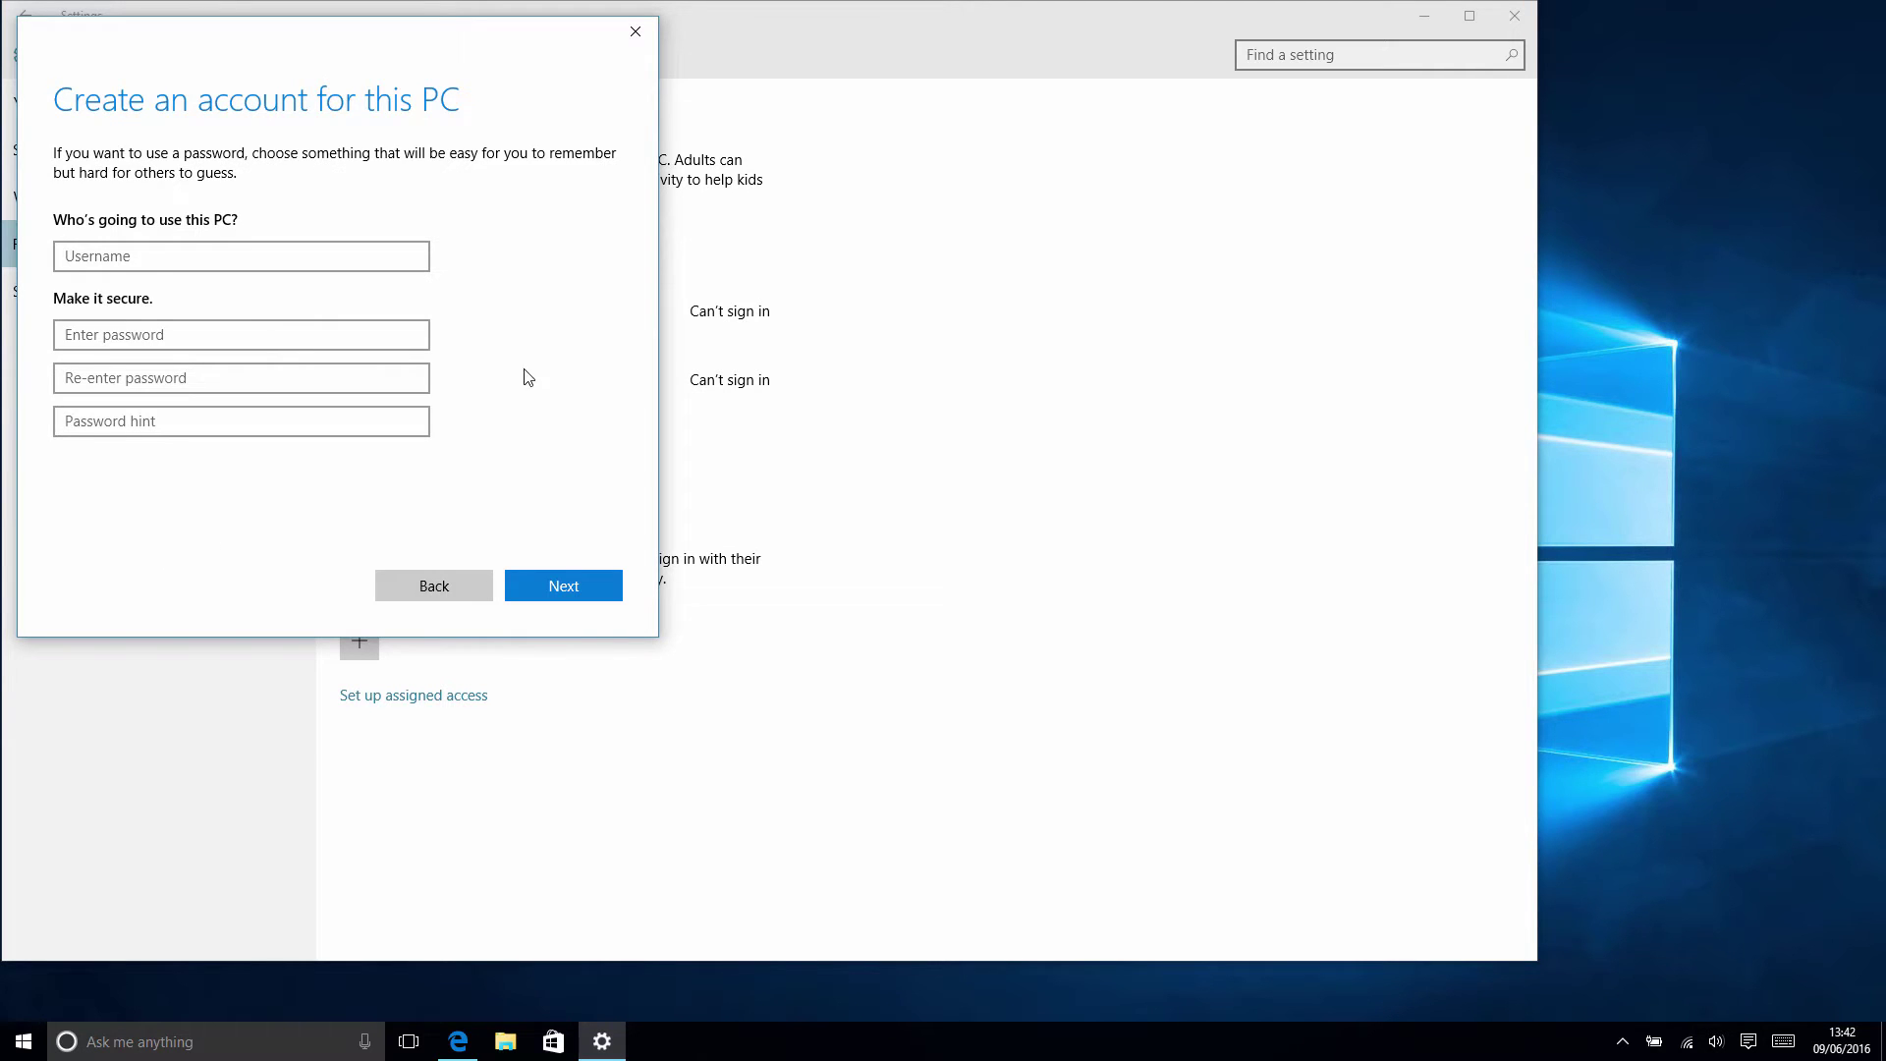
{"action": "left_click", "coordinate": [318, 254]}
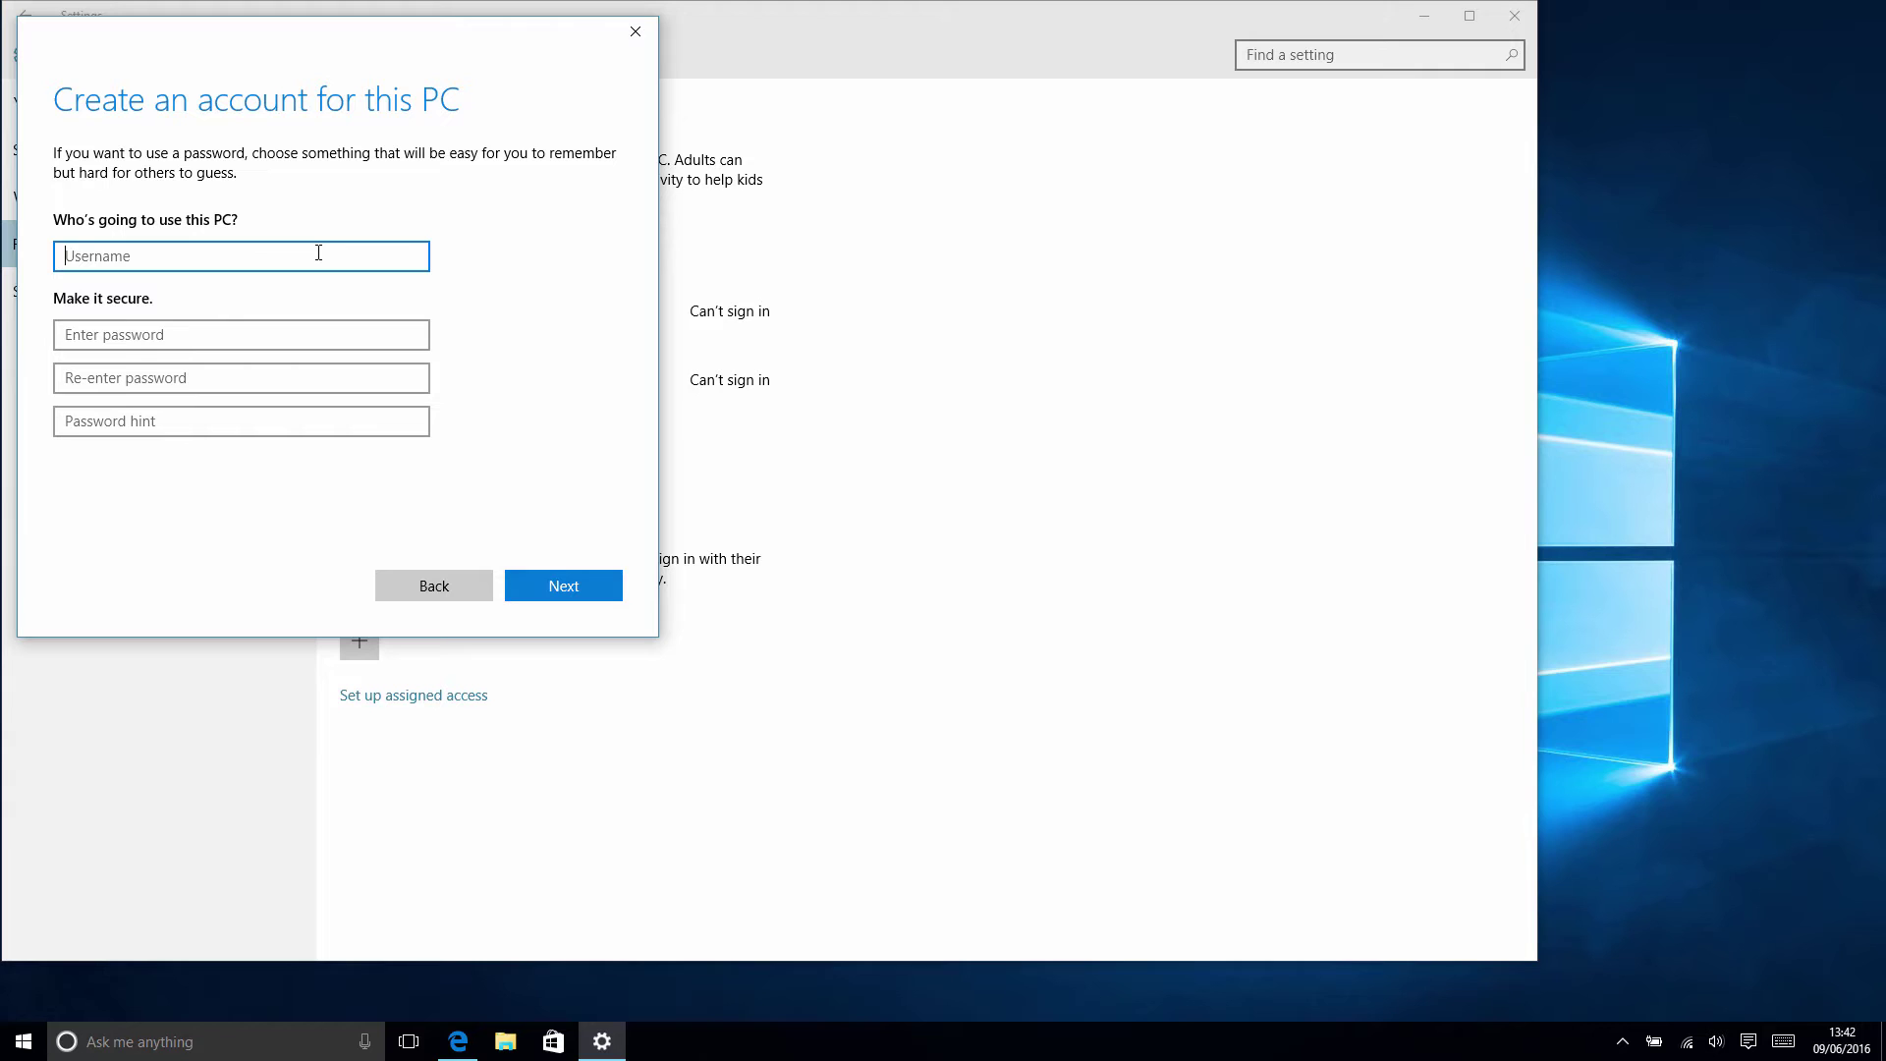
{"action": "type", "text": "french1"}
{"action": "left_click", "coordinate": [546, 587]}
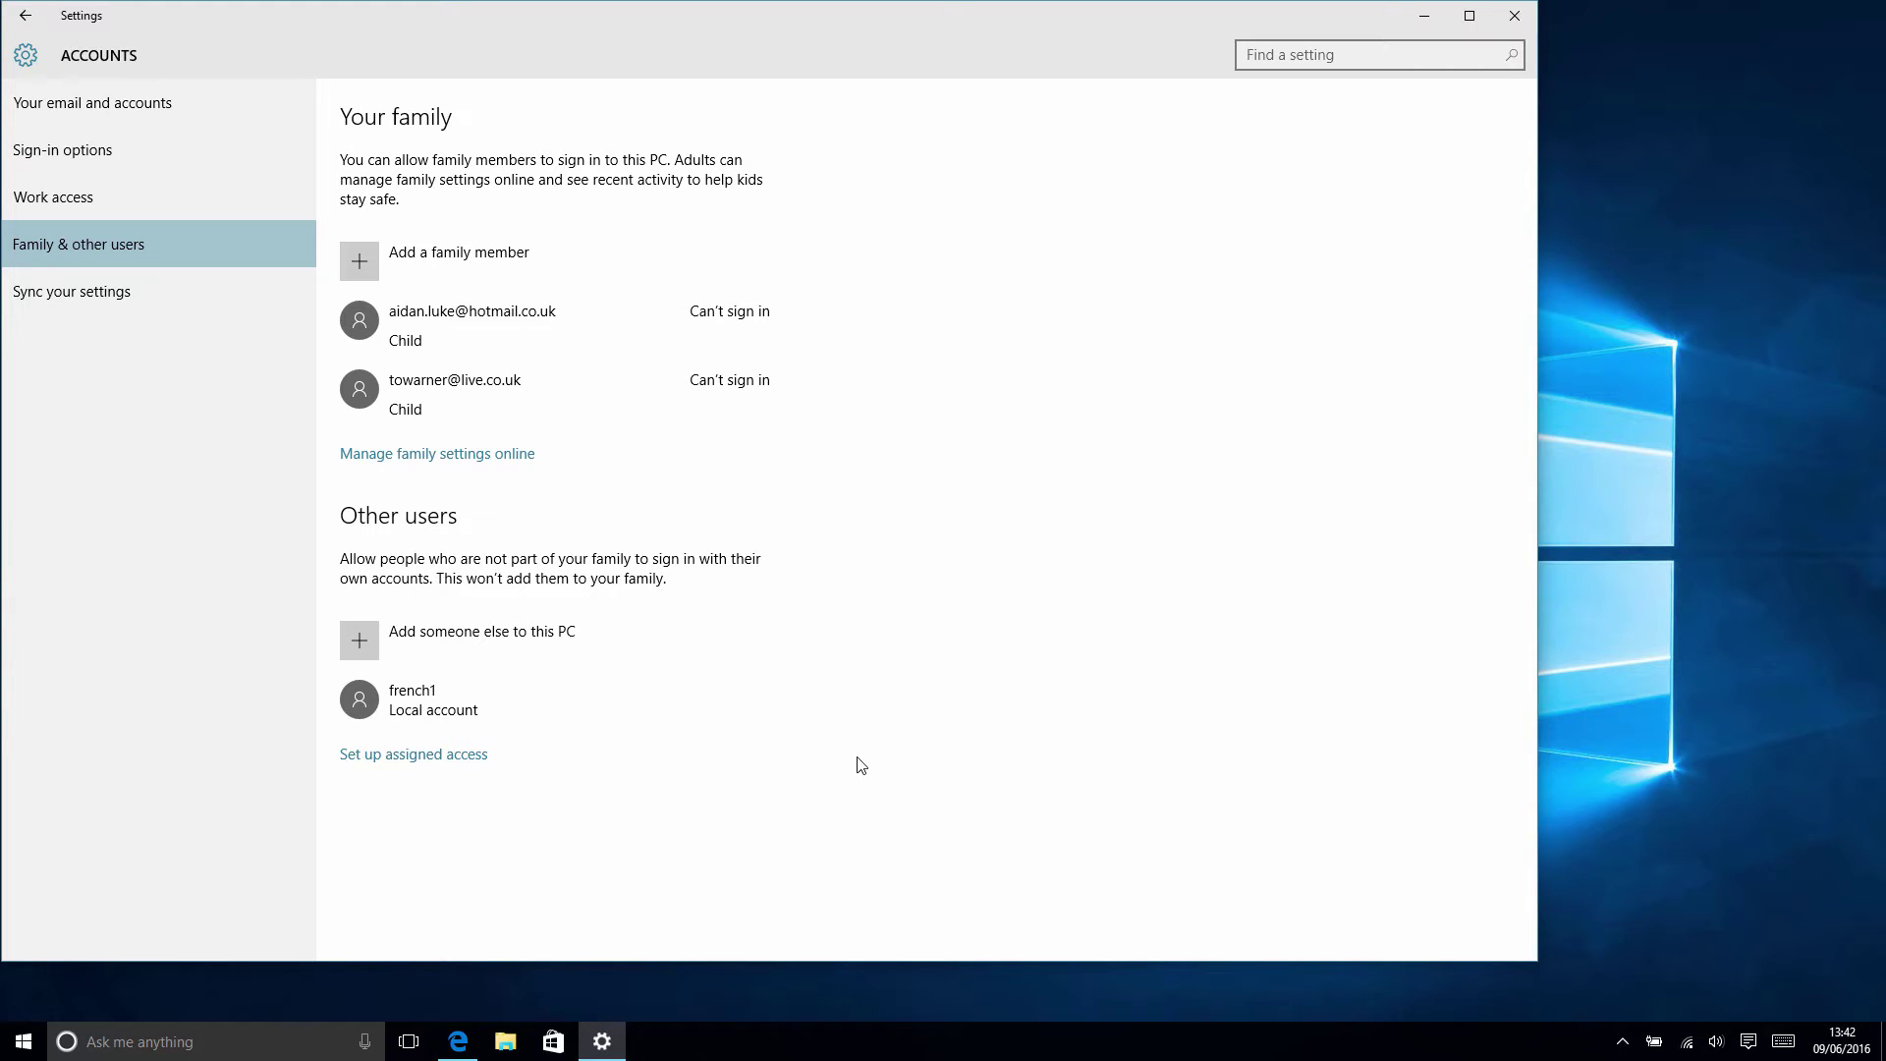
Try to change the account type of the french1 local account
{"action": "left_click", "coordinate": [439, 712]}
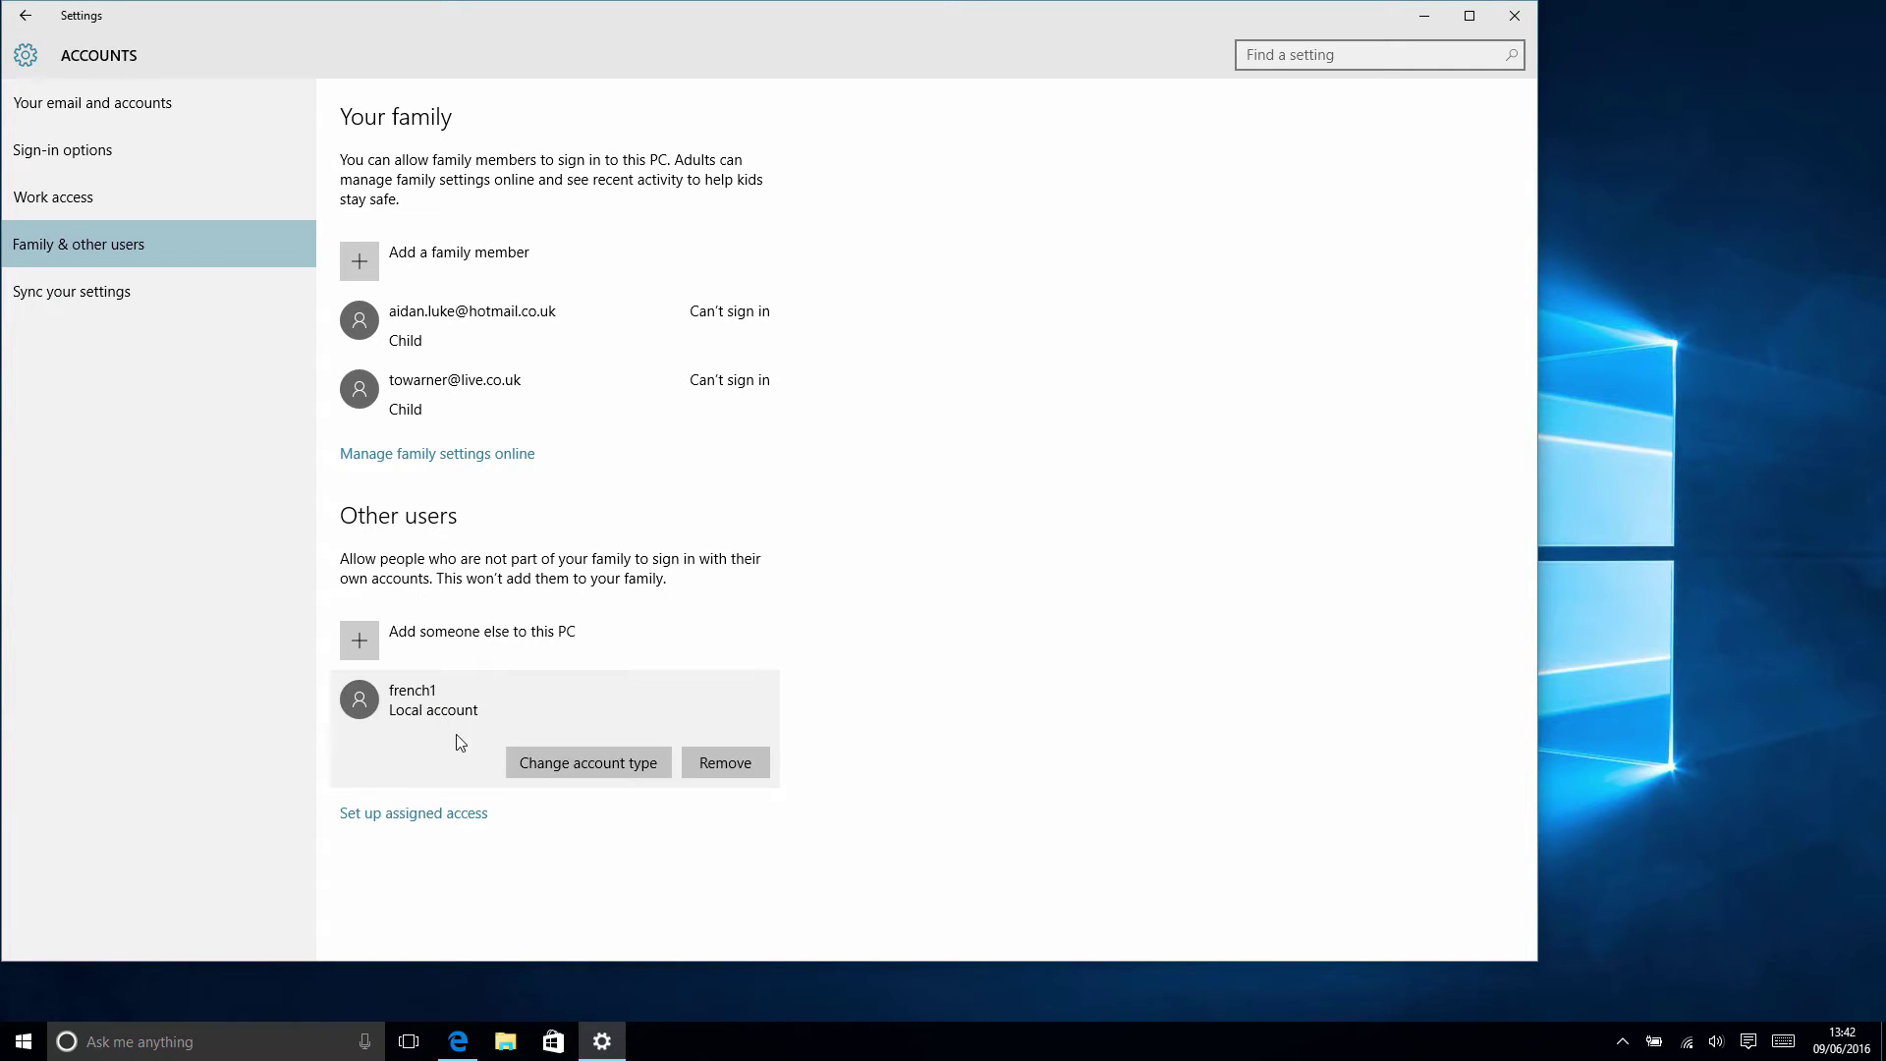
{"action": "left_click", "coordinate": [586, 762]}
{"action": "left_click", "coordinate": [695, 513]}
{"action": "left_click", "coordinate": [582, 488]}
{"action": "left_click", "coordinate": [920, 592]}
View the sign-out and user-switching options of the signed-in account
{"action": "left_click", "coordinate": [29, 1055]}
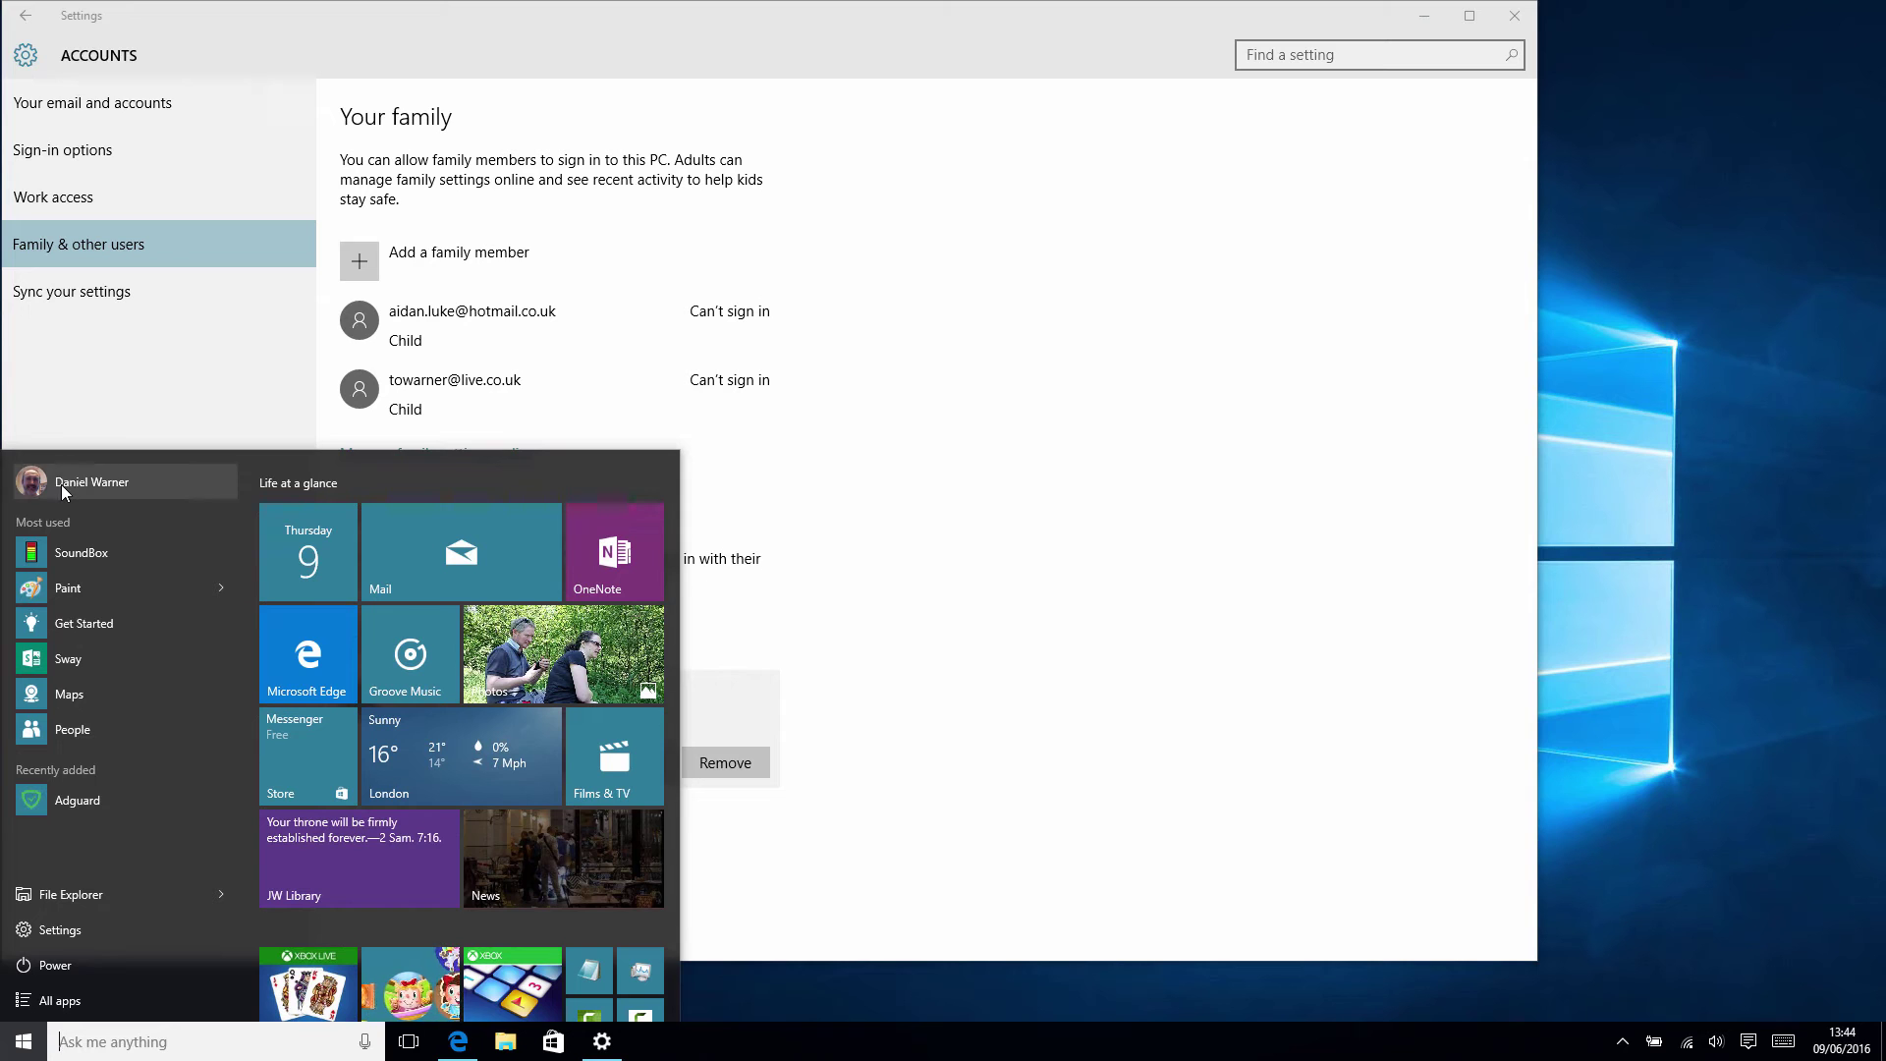
{"action": "left_click", "coordinate": [61, 485]}
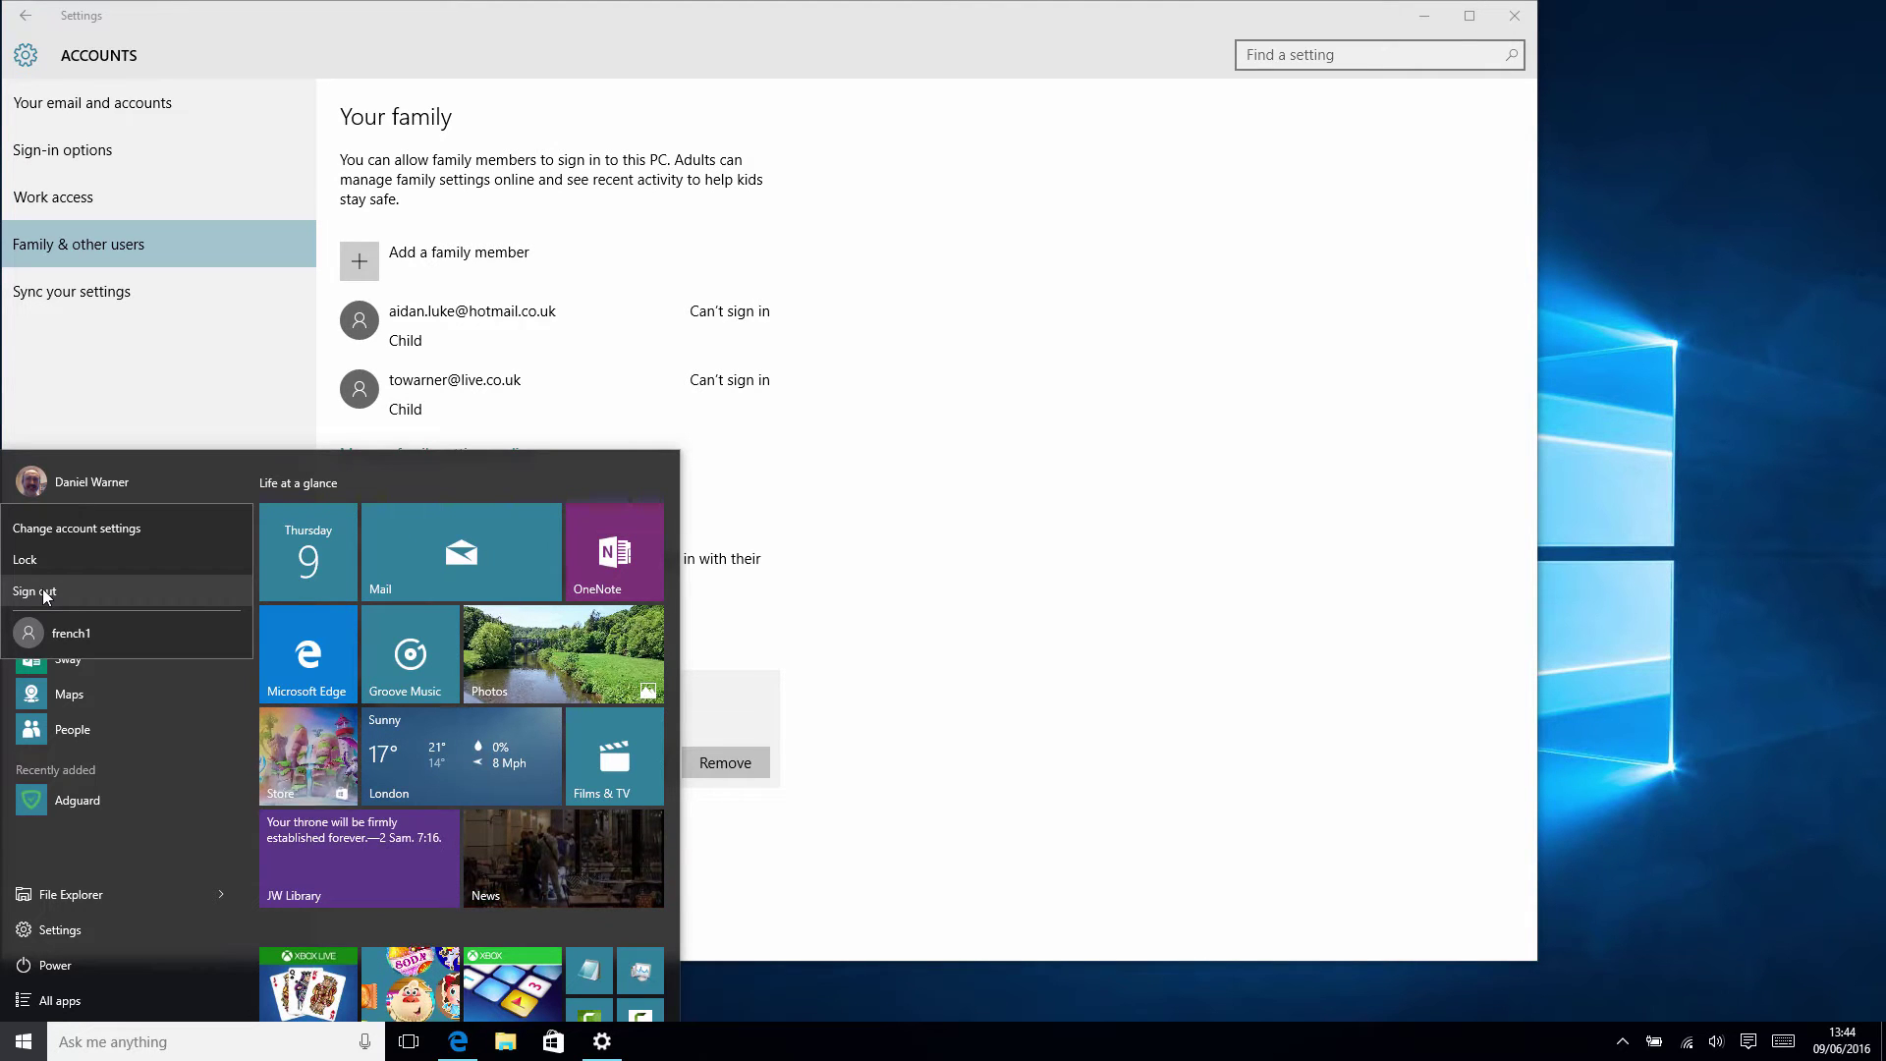
{"action": "left_click", "coordinate": [835, 672]}
Remove the french1 account from the PC and close Settings
{"action": "left_click", "coordinate": [752, 763]}
{"action": "left_click", "coordinate": [882, 581]}
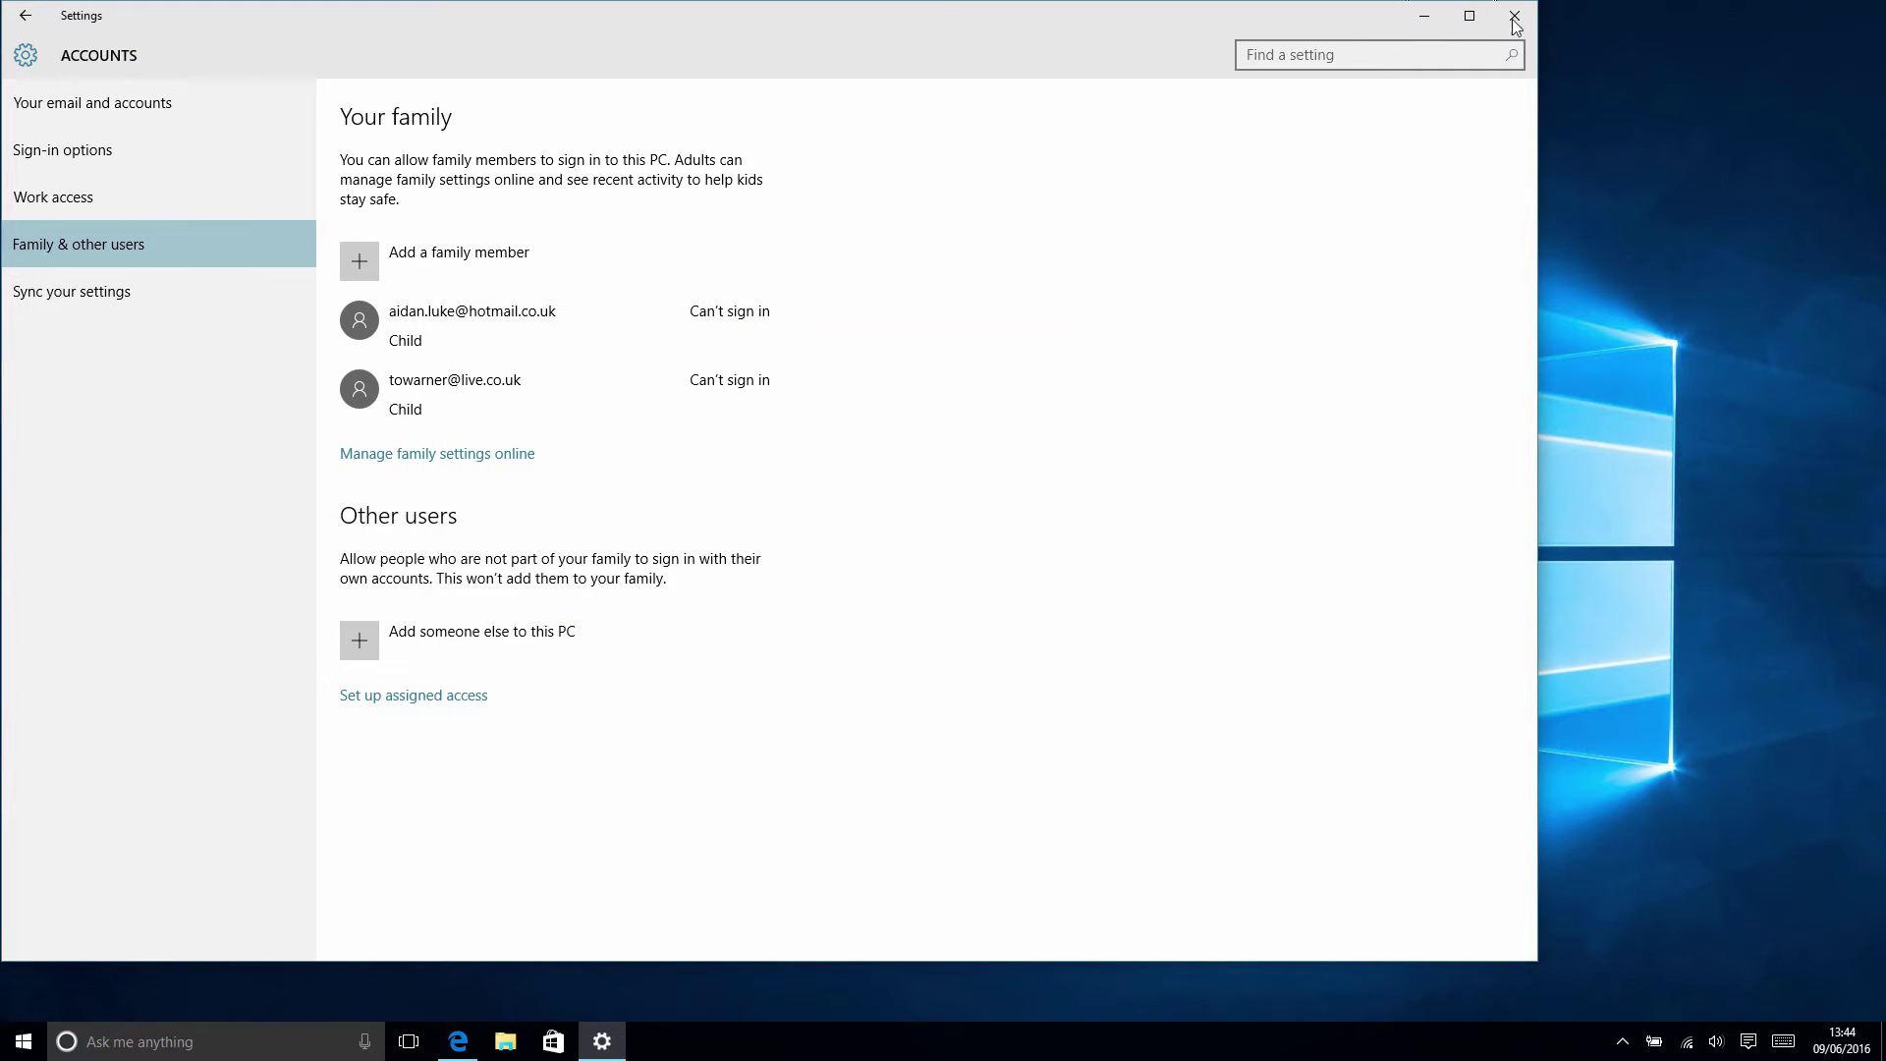
{"action": "left_click", "coordinate": [1515, 17]}
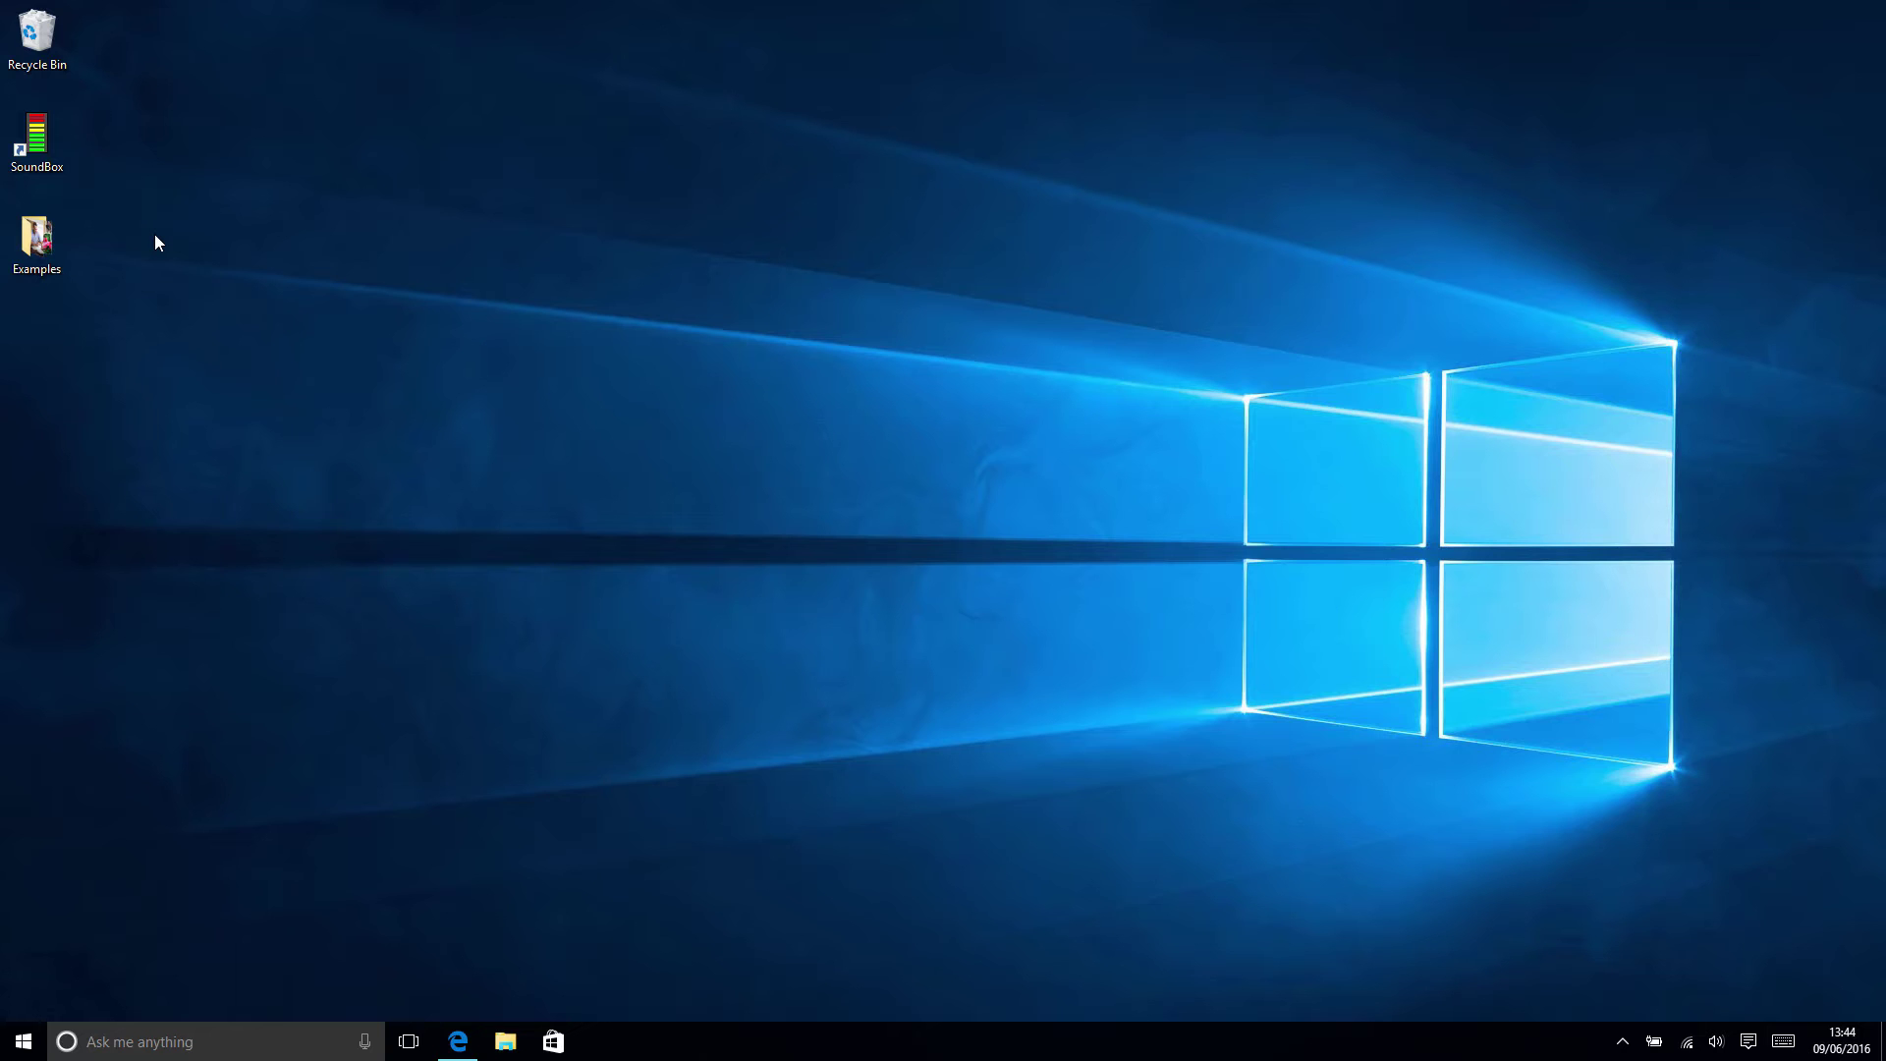
Copy the SoundBox desktop shortcut and paste three duplicates of it onto the desktop
{"action": "right_click", "coordinate": [43, 139]}
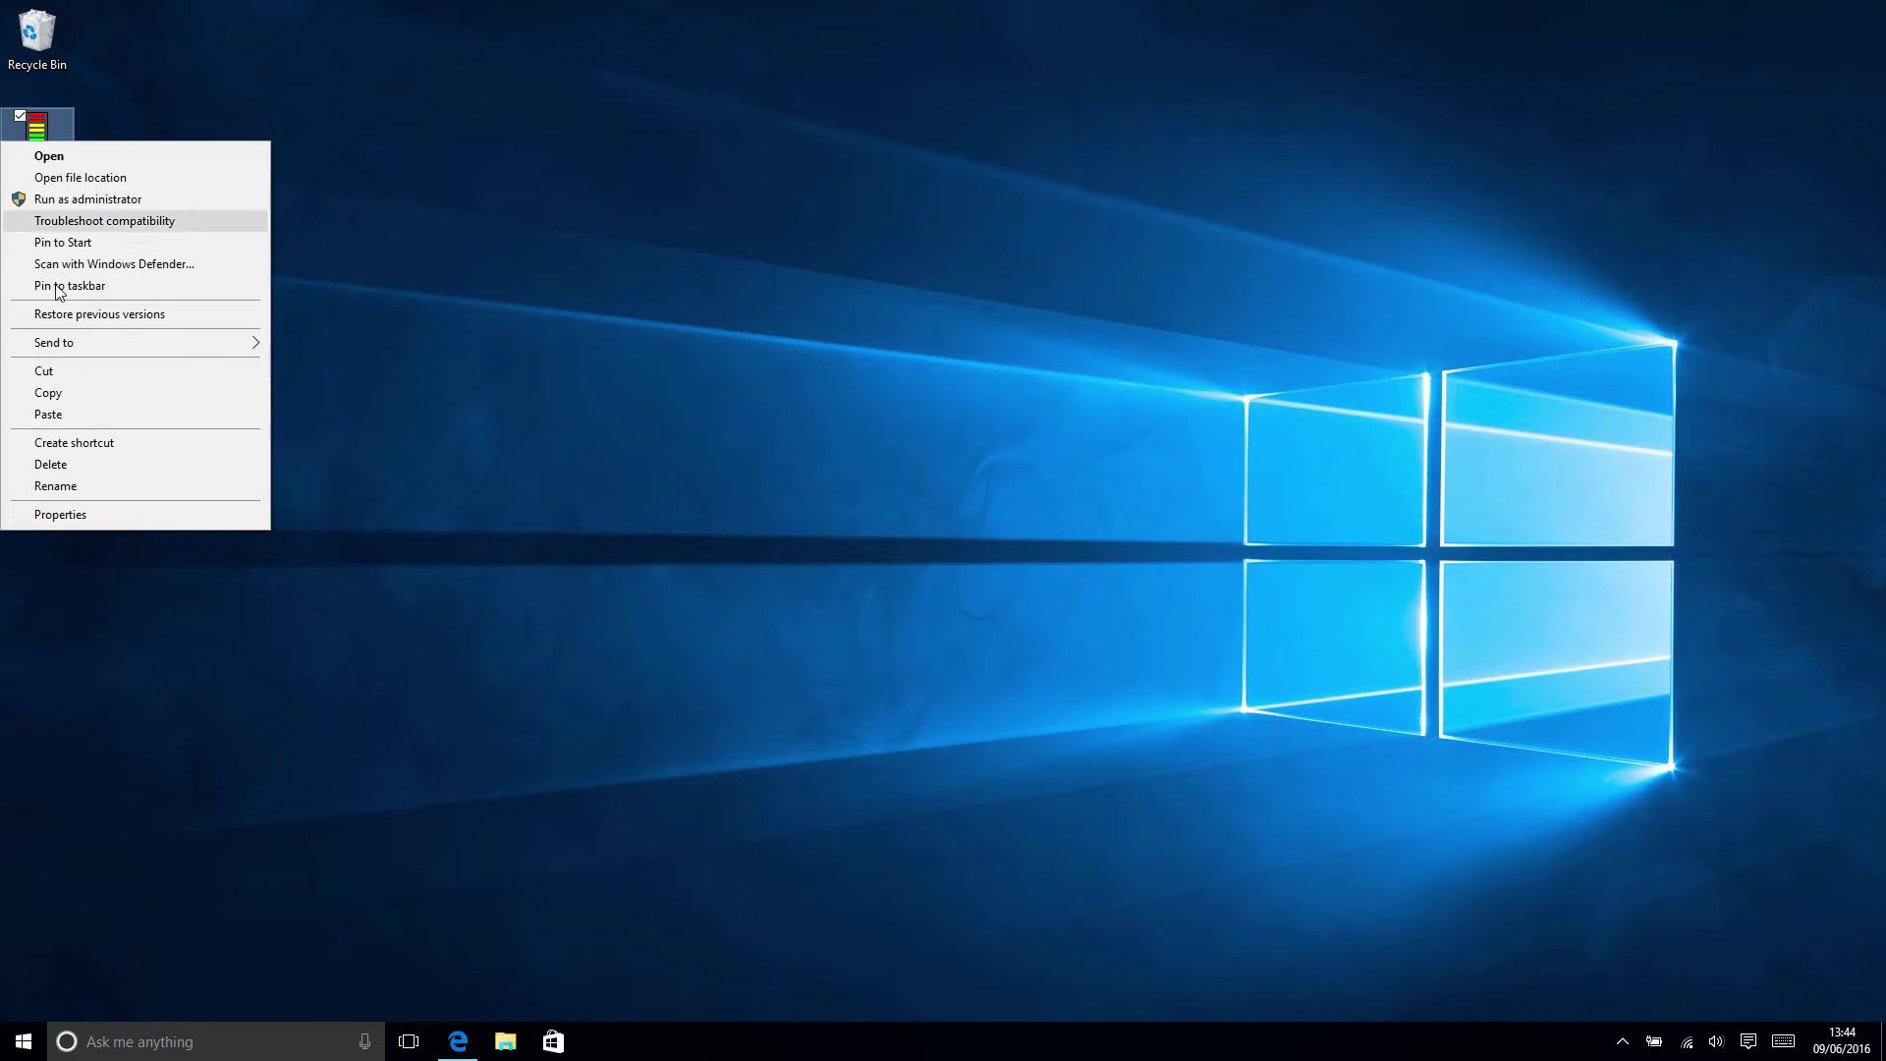
{"action": "left_click", "coordinate": [59, 392]}
{"action": "left_click", "coordinate": [98, 370]}
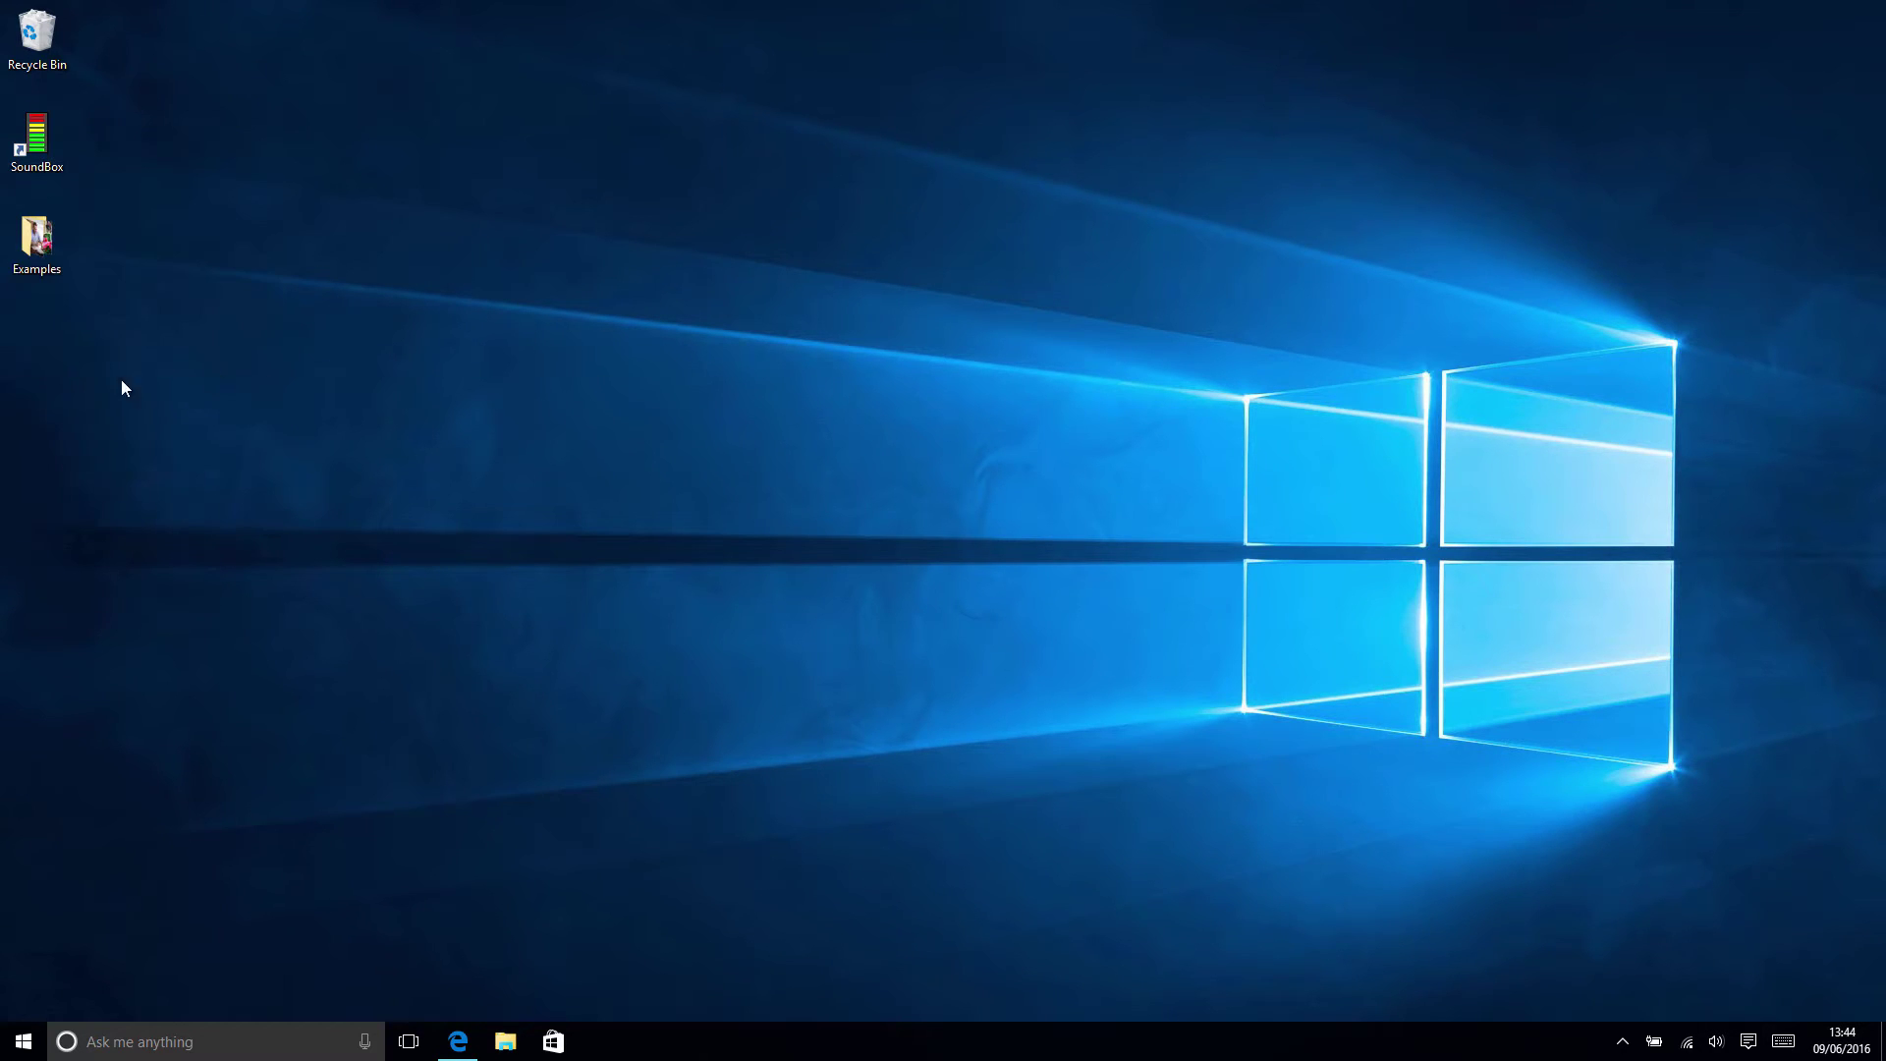
{"action": "right_click", "coordinate": [55, 378]}
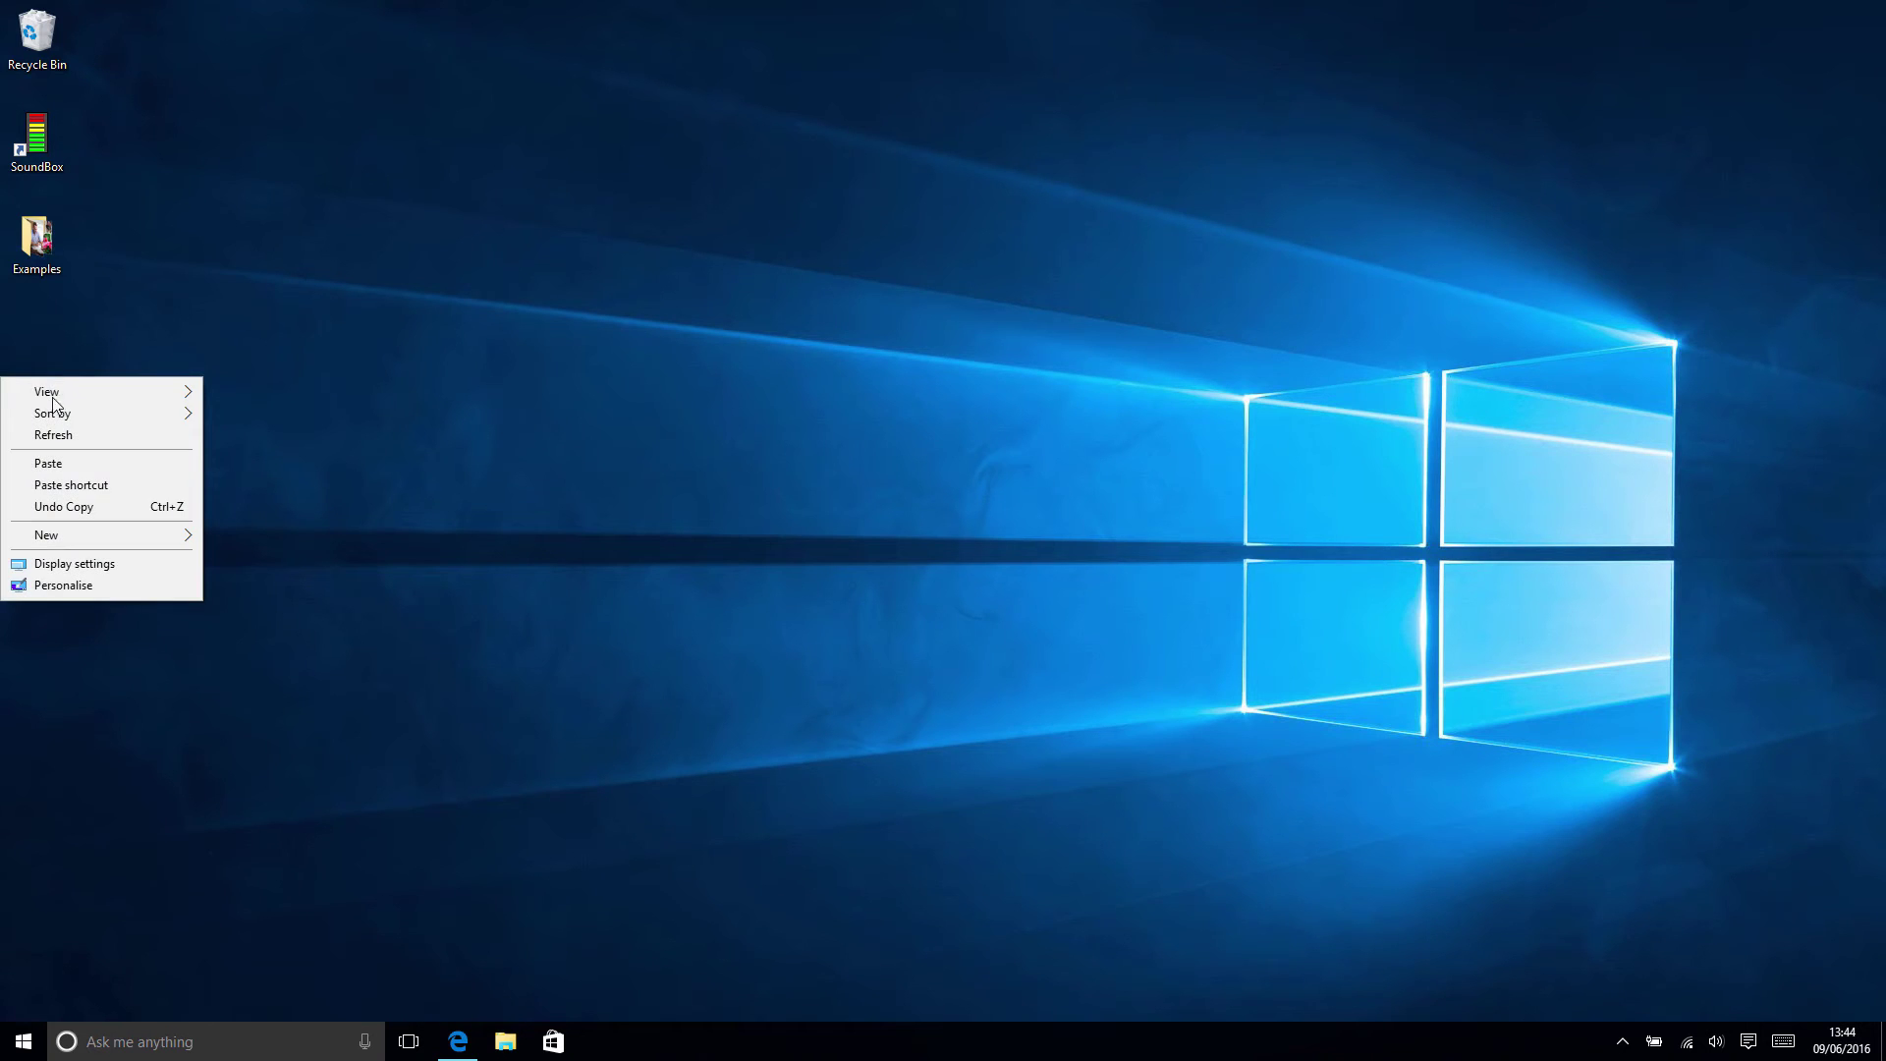
{"action": "left_click", "coordinate": [61, 464]}
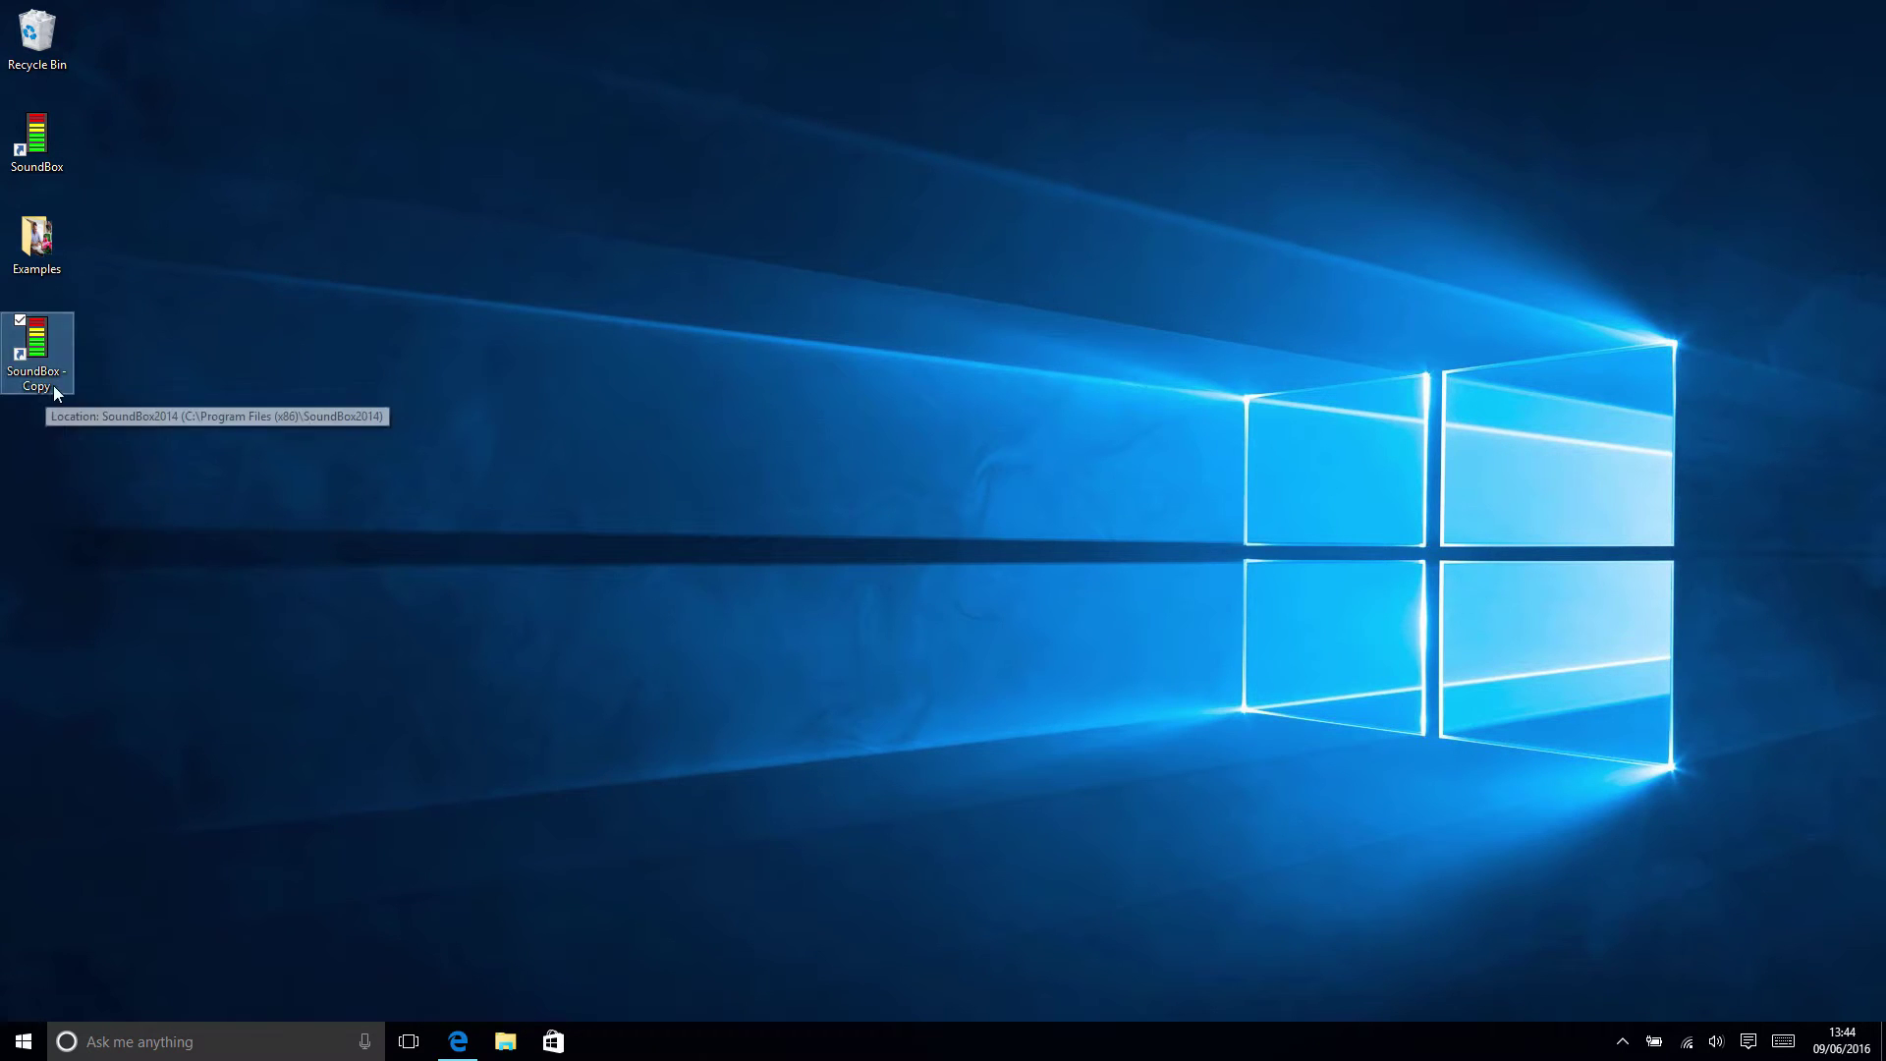
{"action": "left_click", "coordinate": [61, 500]}
{"action": "right_click", "coordinate": [62, 501]}
{"action": "left_click", "coordinate": [85, 587]}
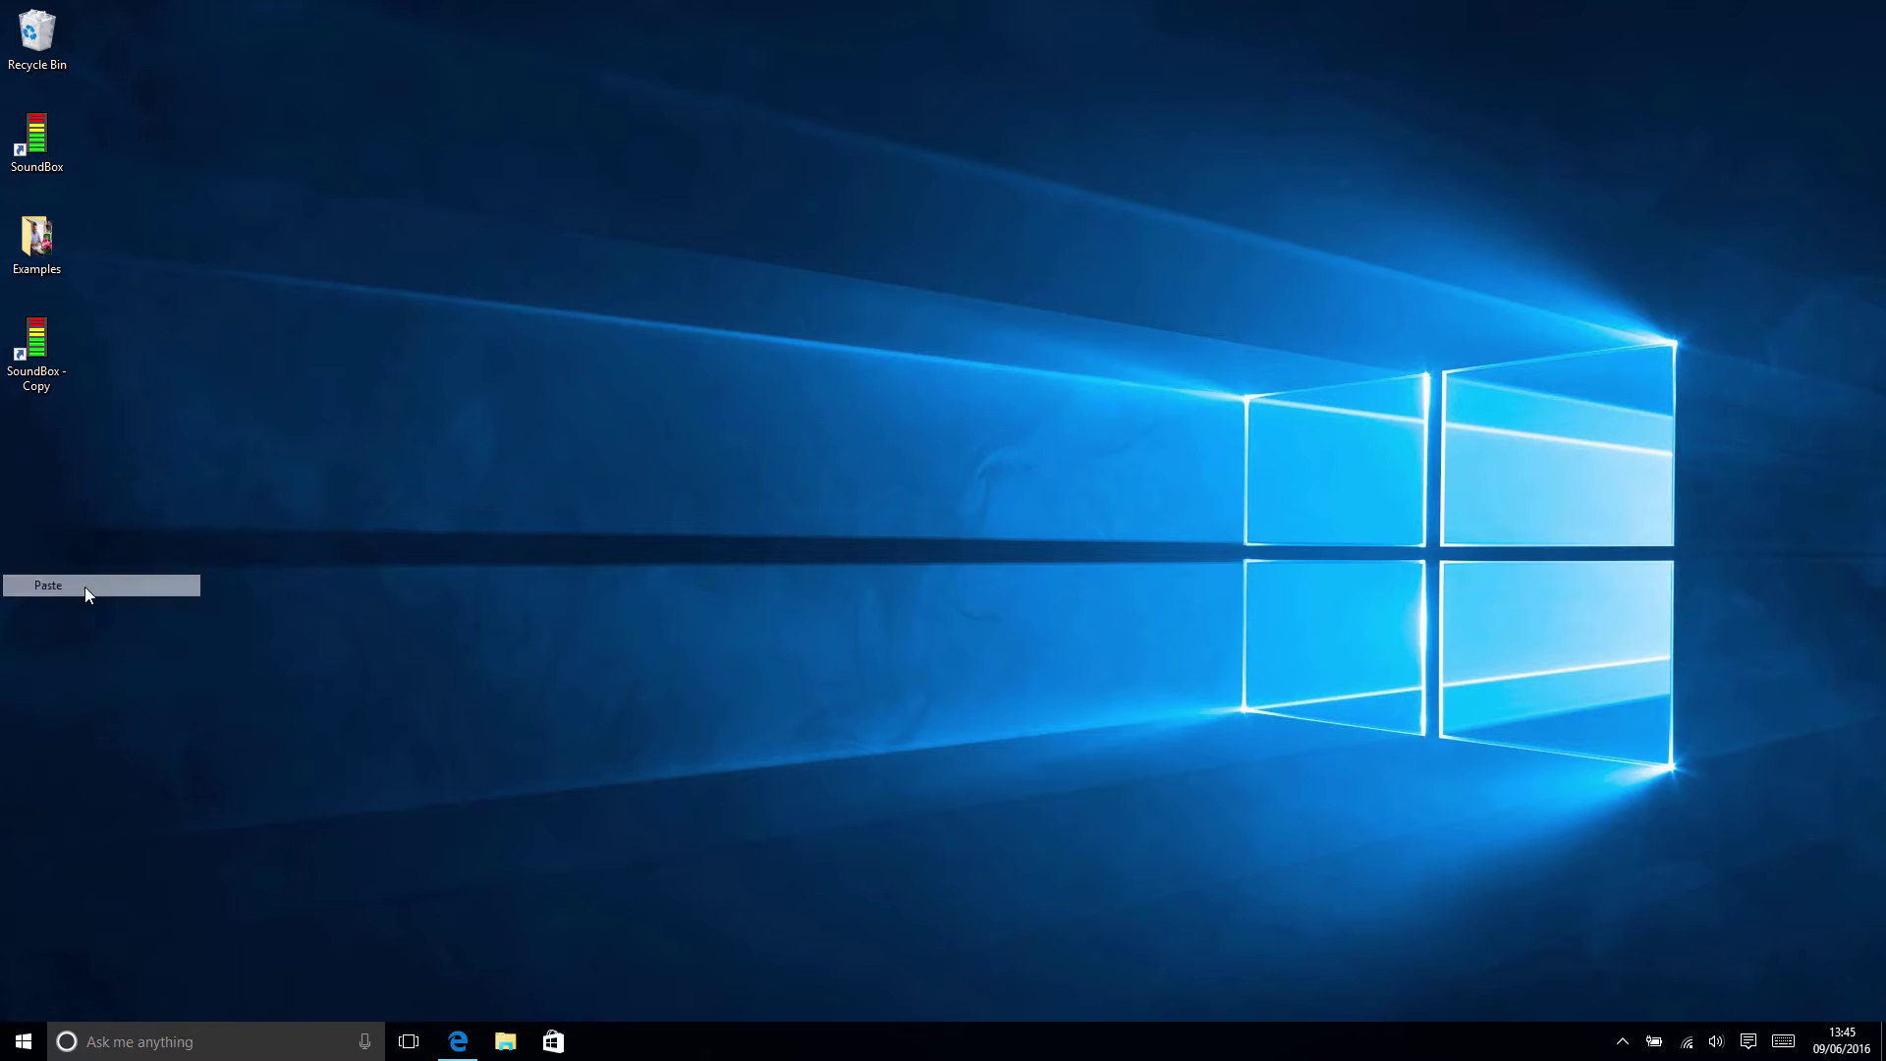
{"action": "left_click", "coordinate": [51, 573]}
{"action": "right_click", "coordinate": [51, 579]}
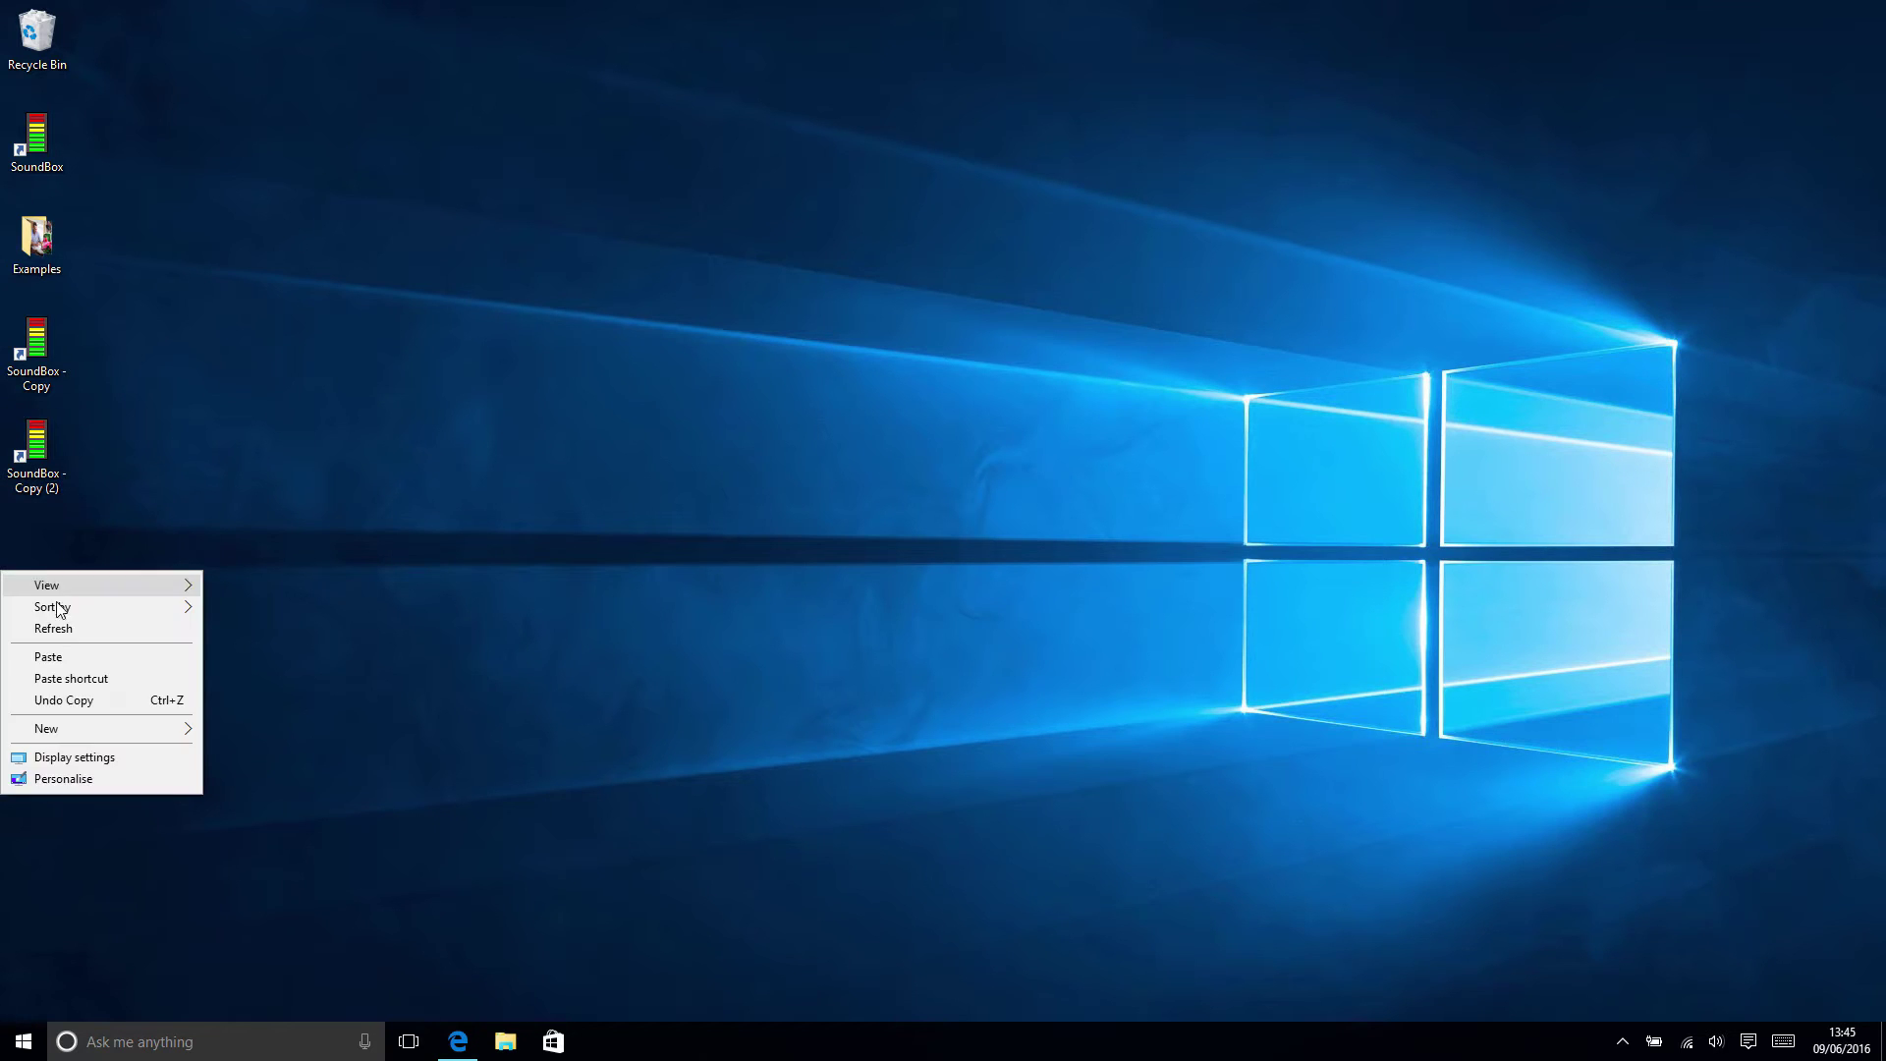
{"action": "left_click", "coordinate": [54, 656]}
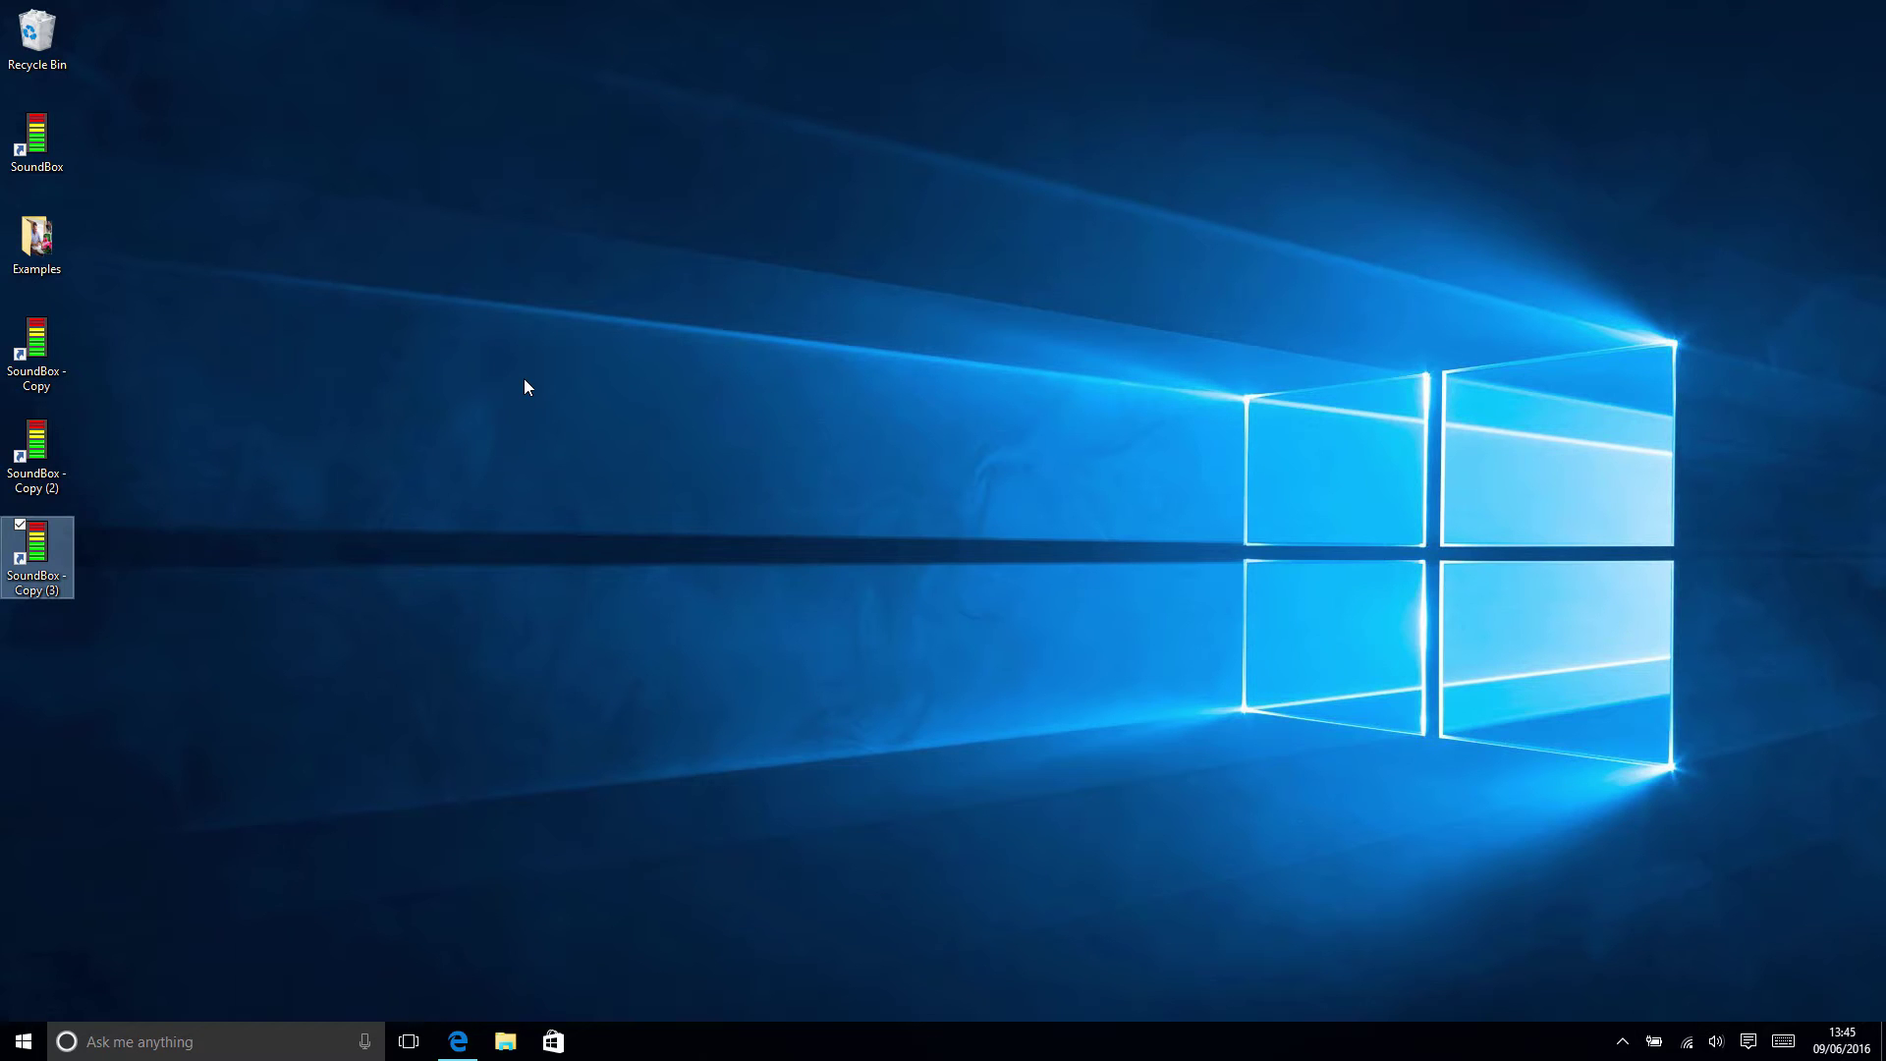
{"action": "left_click", "coordinate": [334, 338]}
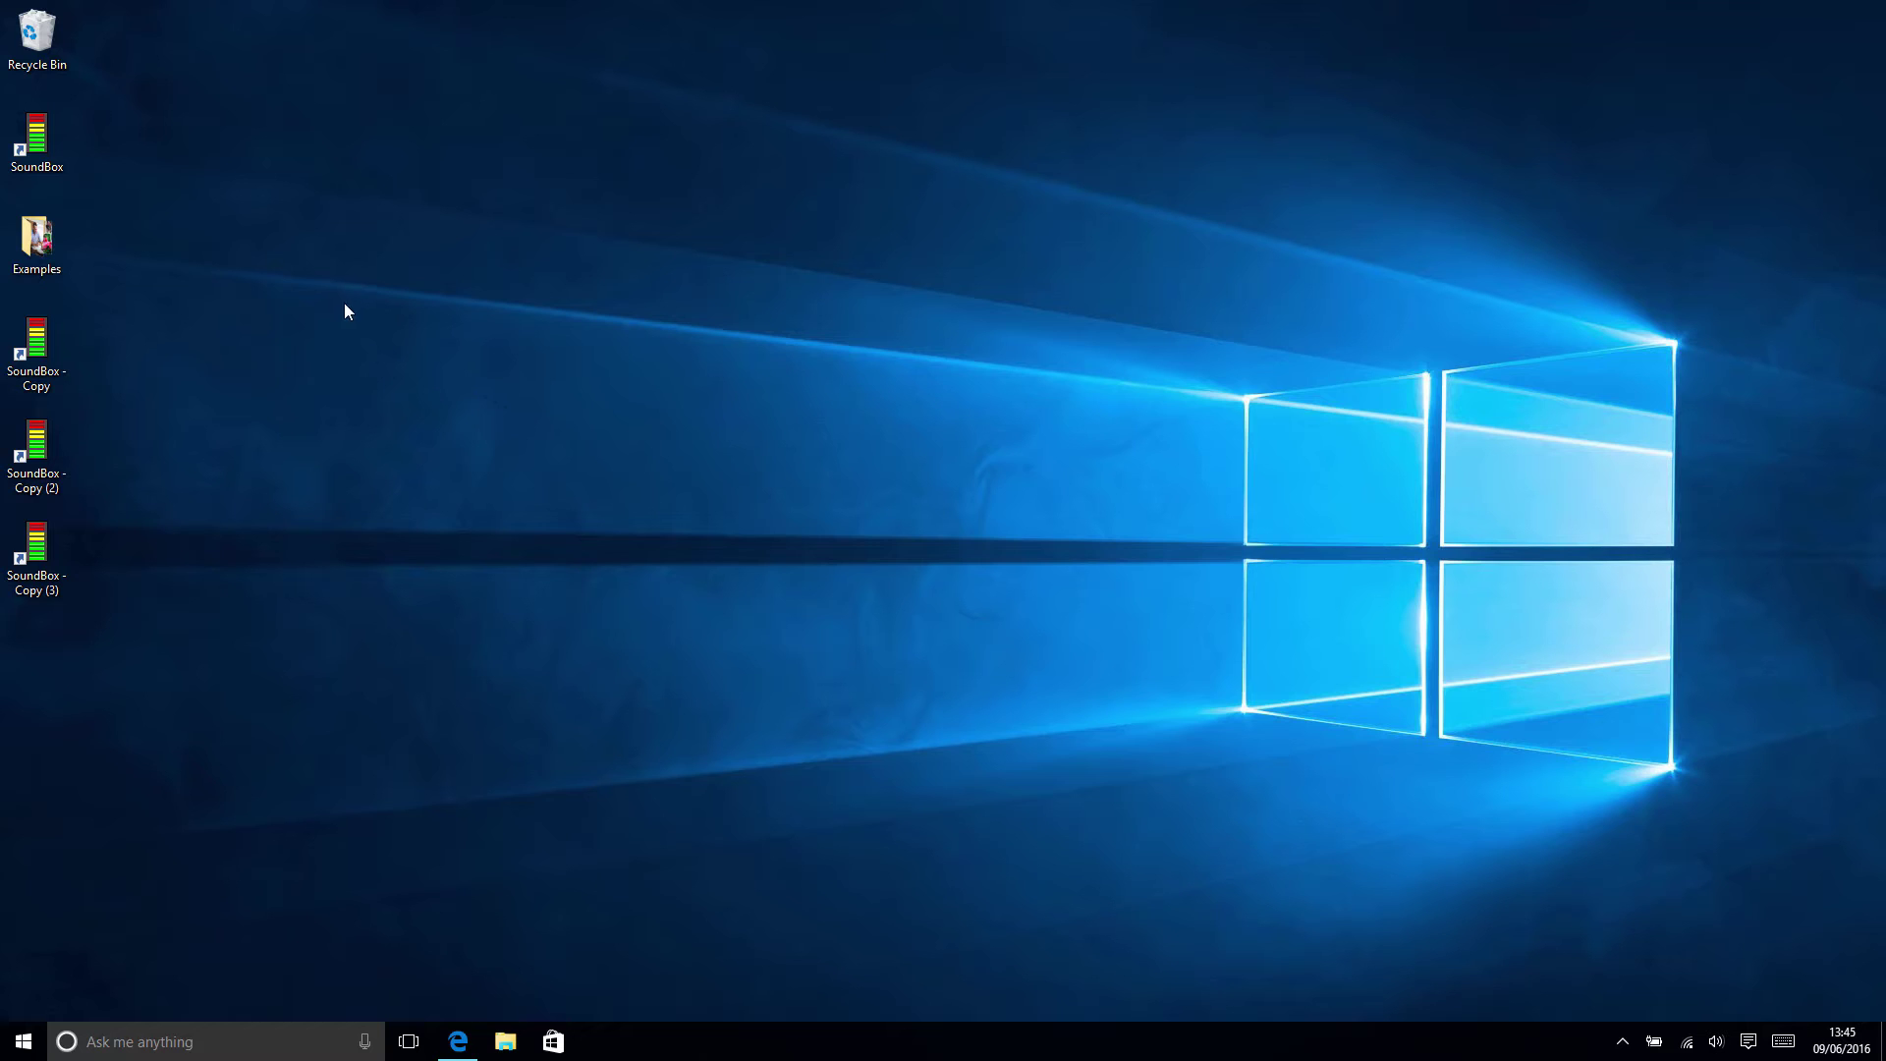
Bring up the SoundBox.pdf manual and append a space and /lang= to the target of the SoundBox desktop shortcut
{"action": "mouse_move", "coordinate": [456, 1049]}
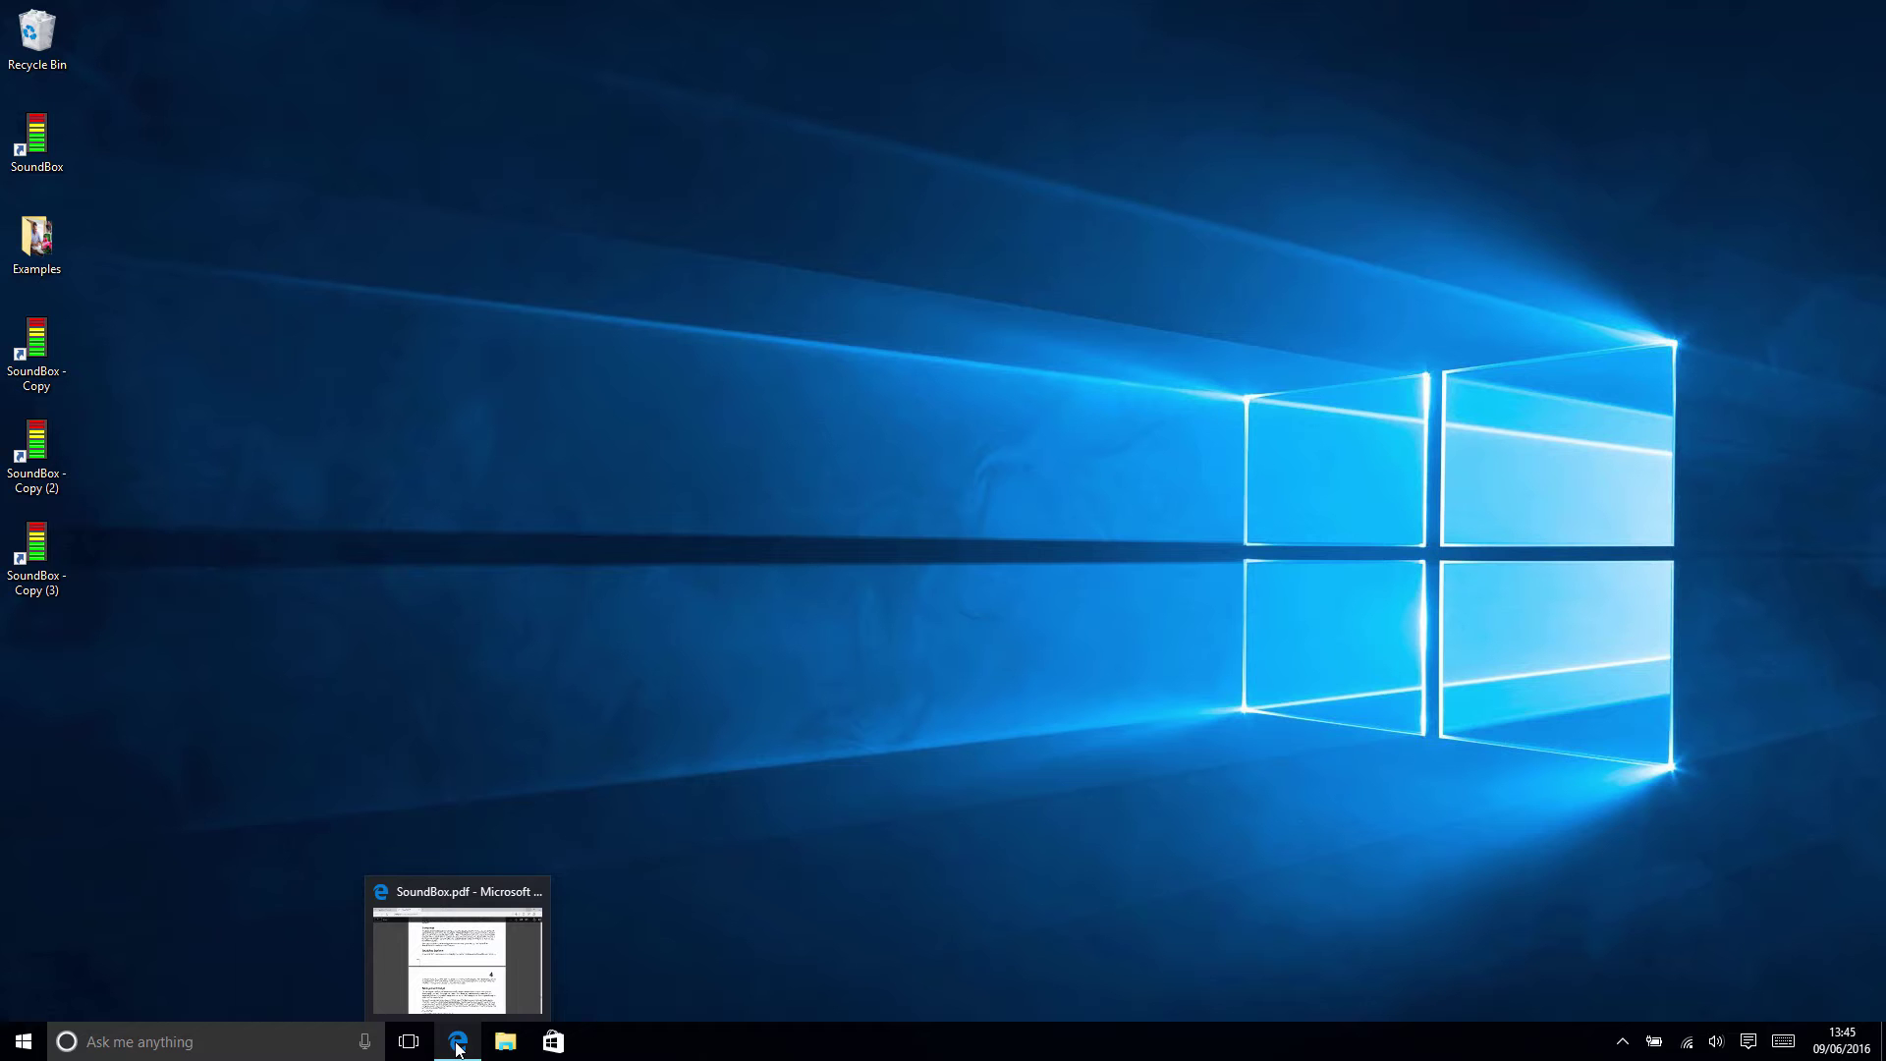
{"action": "left_click", "coordinate": [458, 1046]}
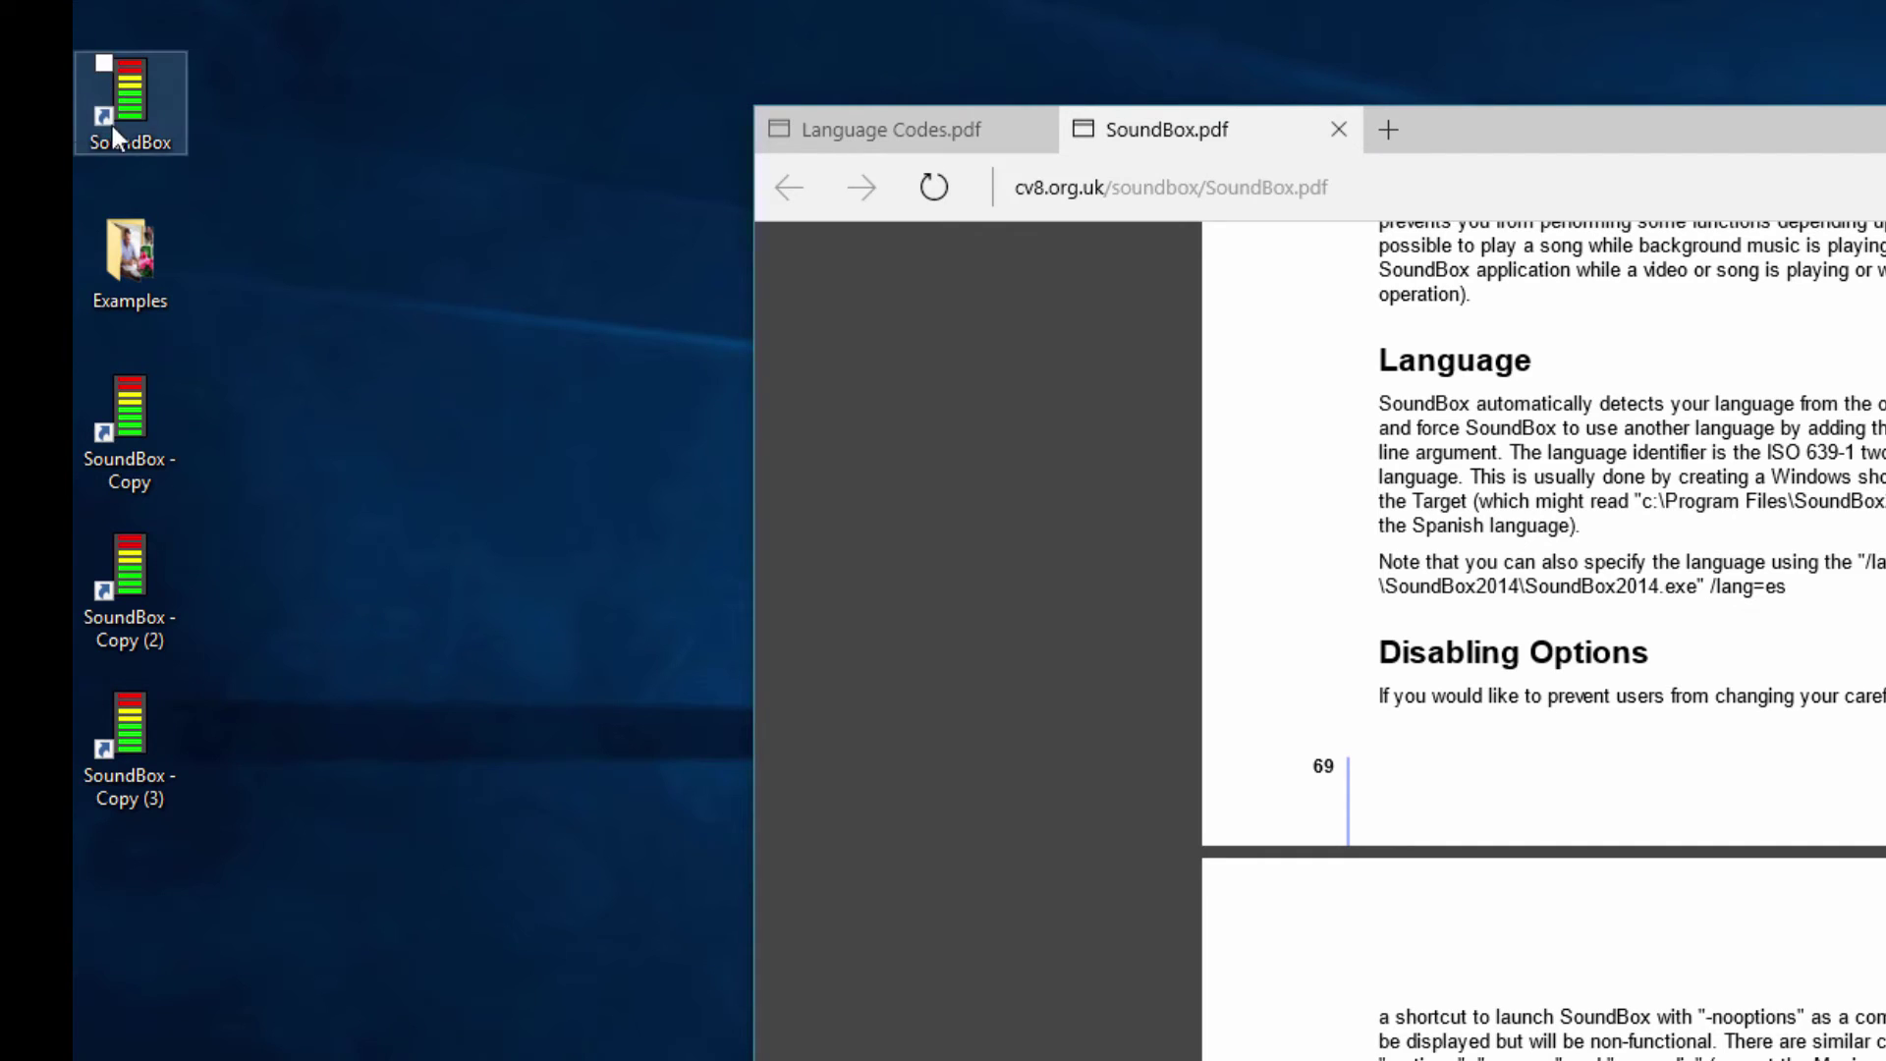
{"action": "right_click", "coordinate": [134, 116]}
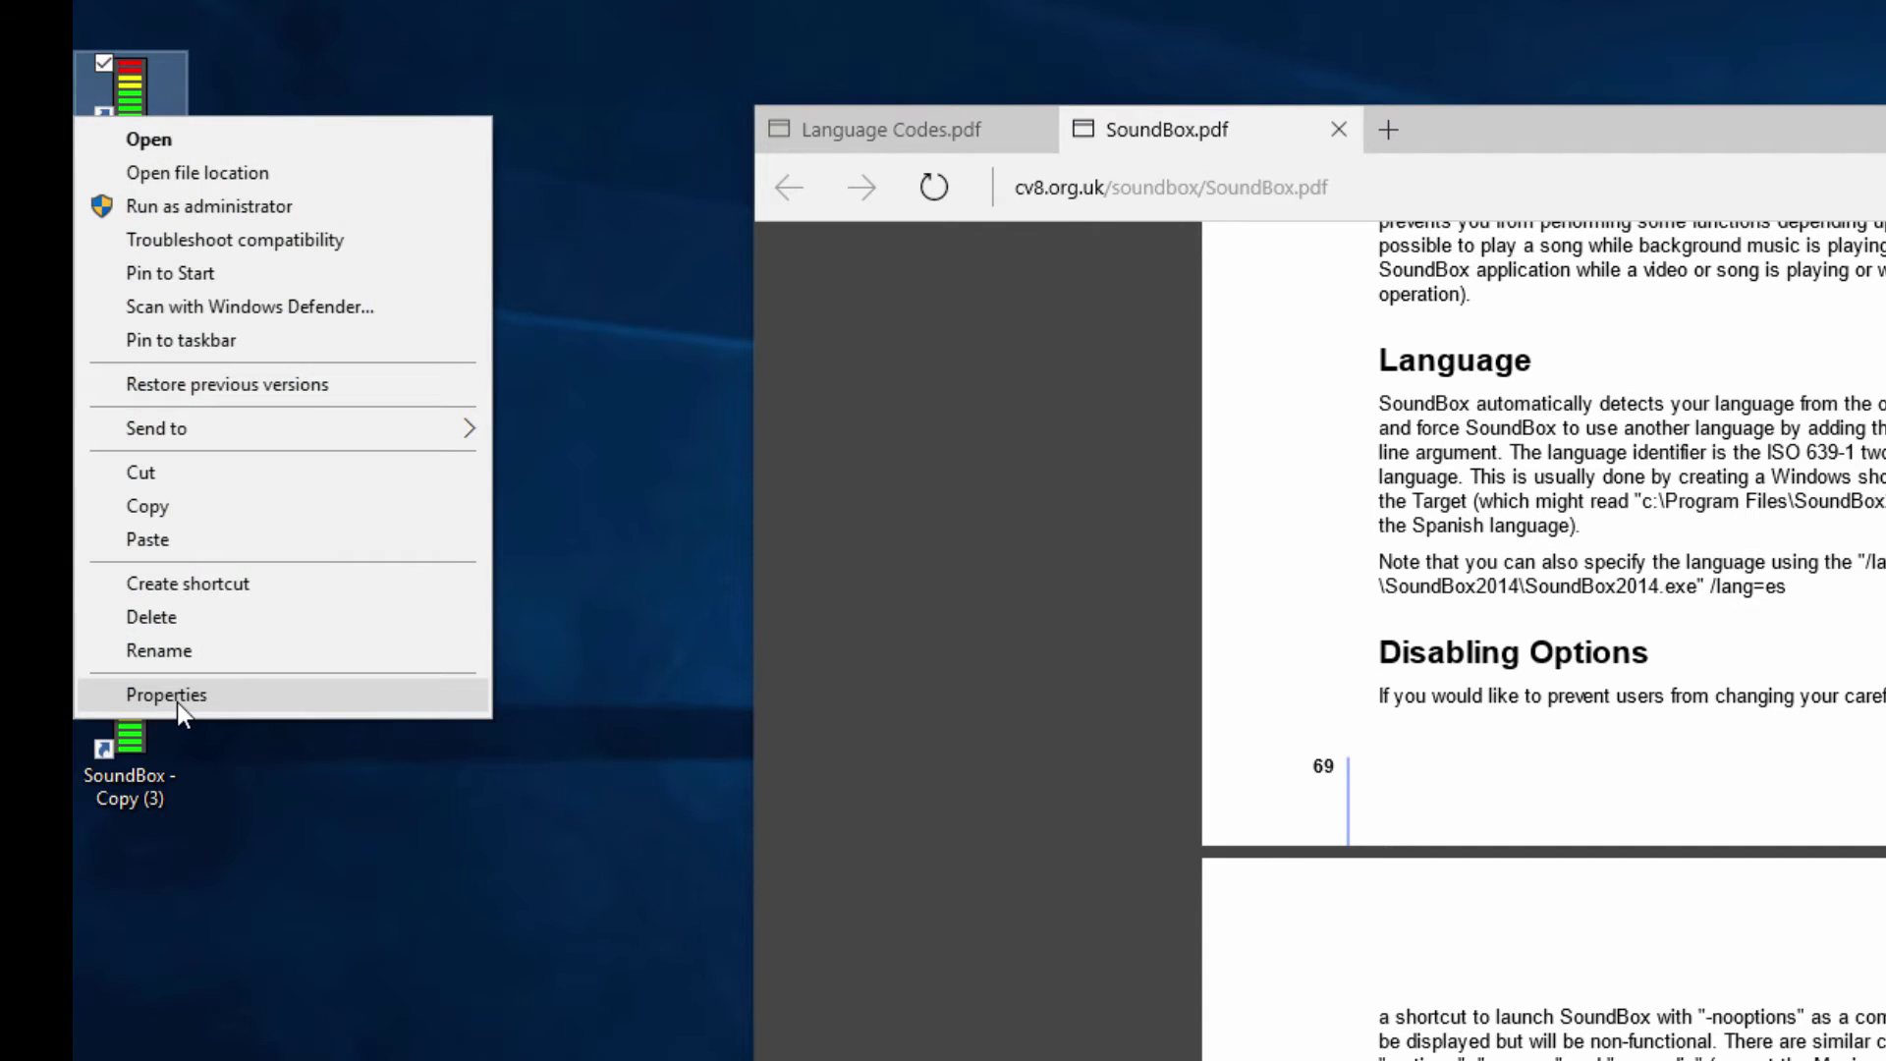
{"action": "left_click", "coordinate": [167, 694]}
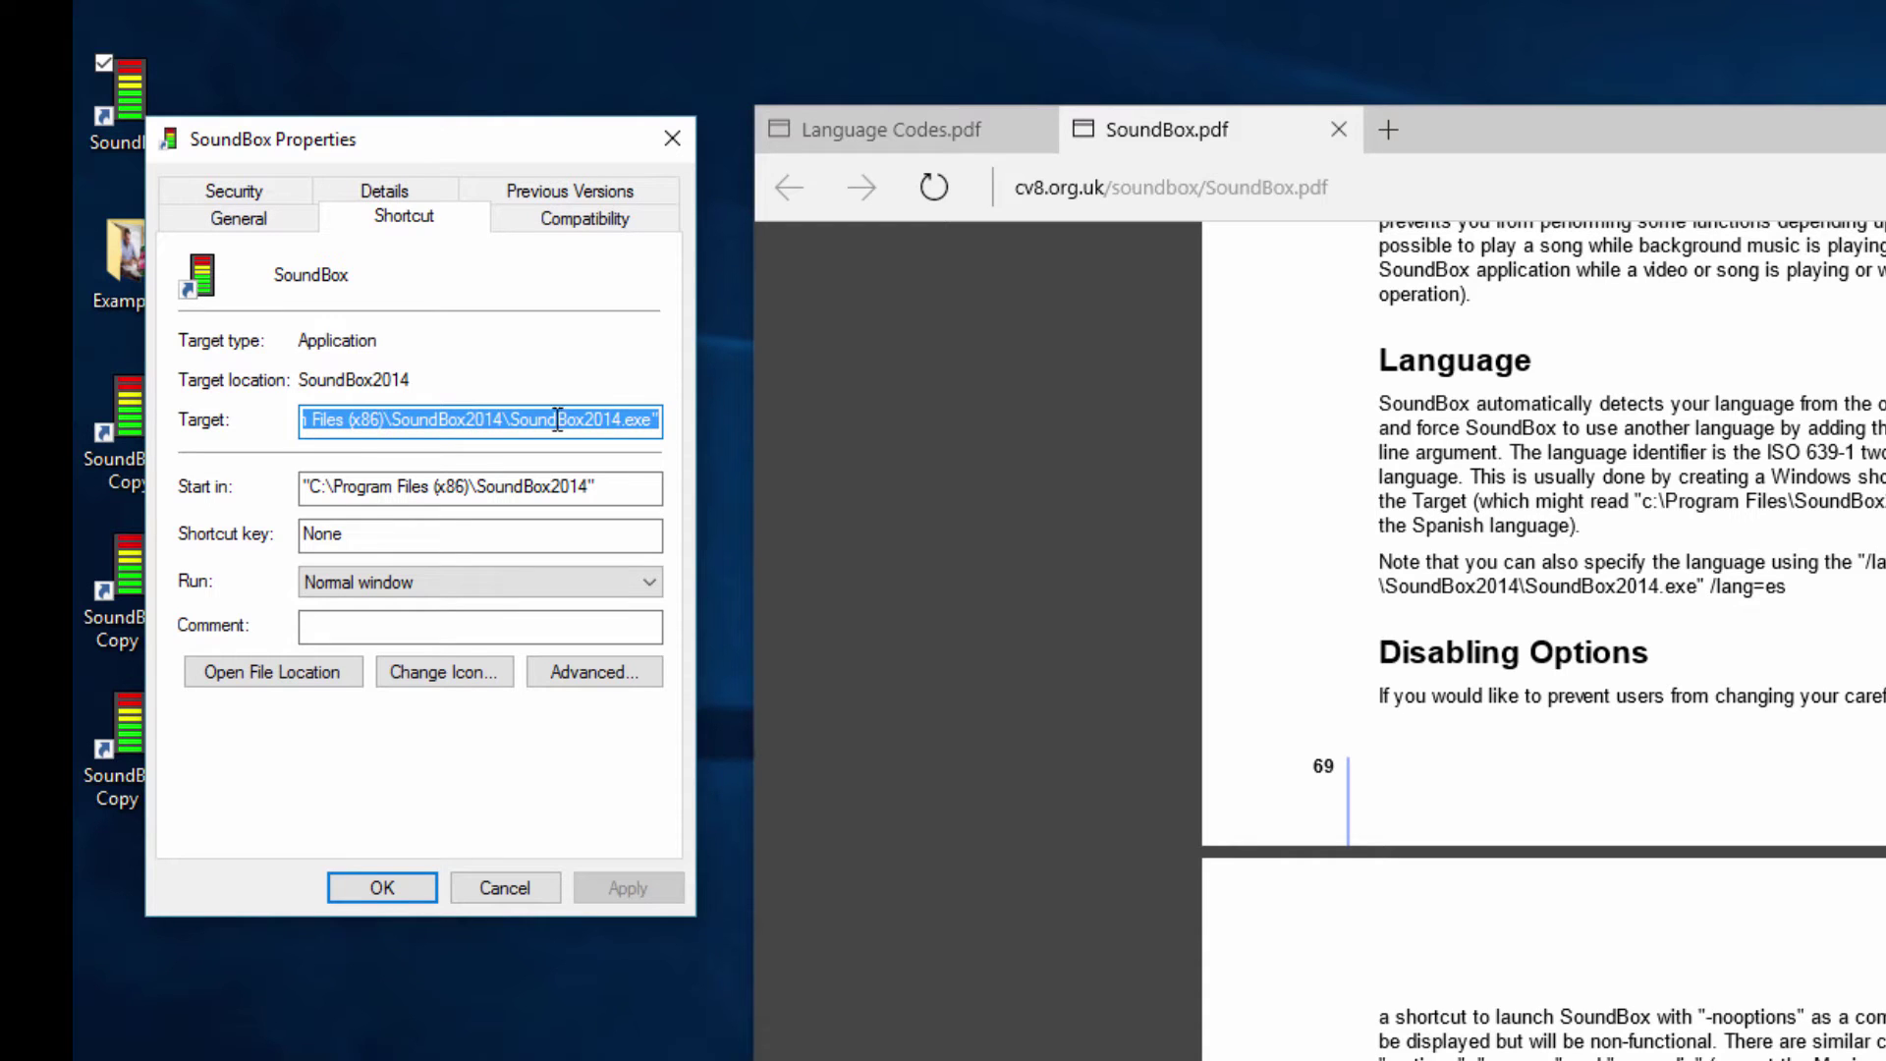
{"action": "left_click", "coordinate": [660, 422]}
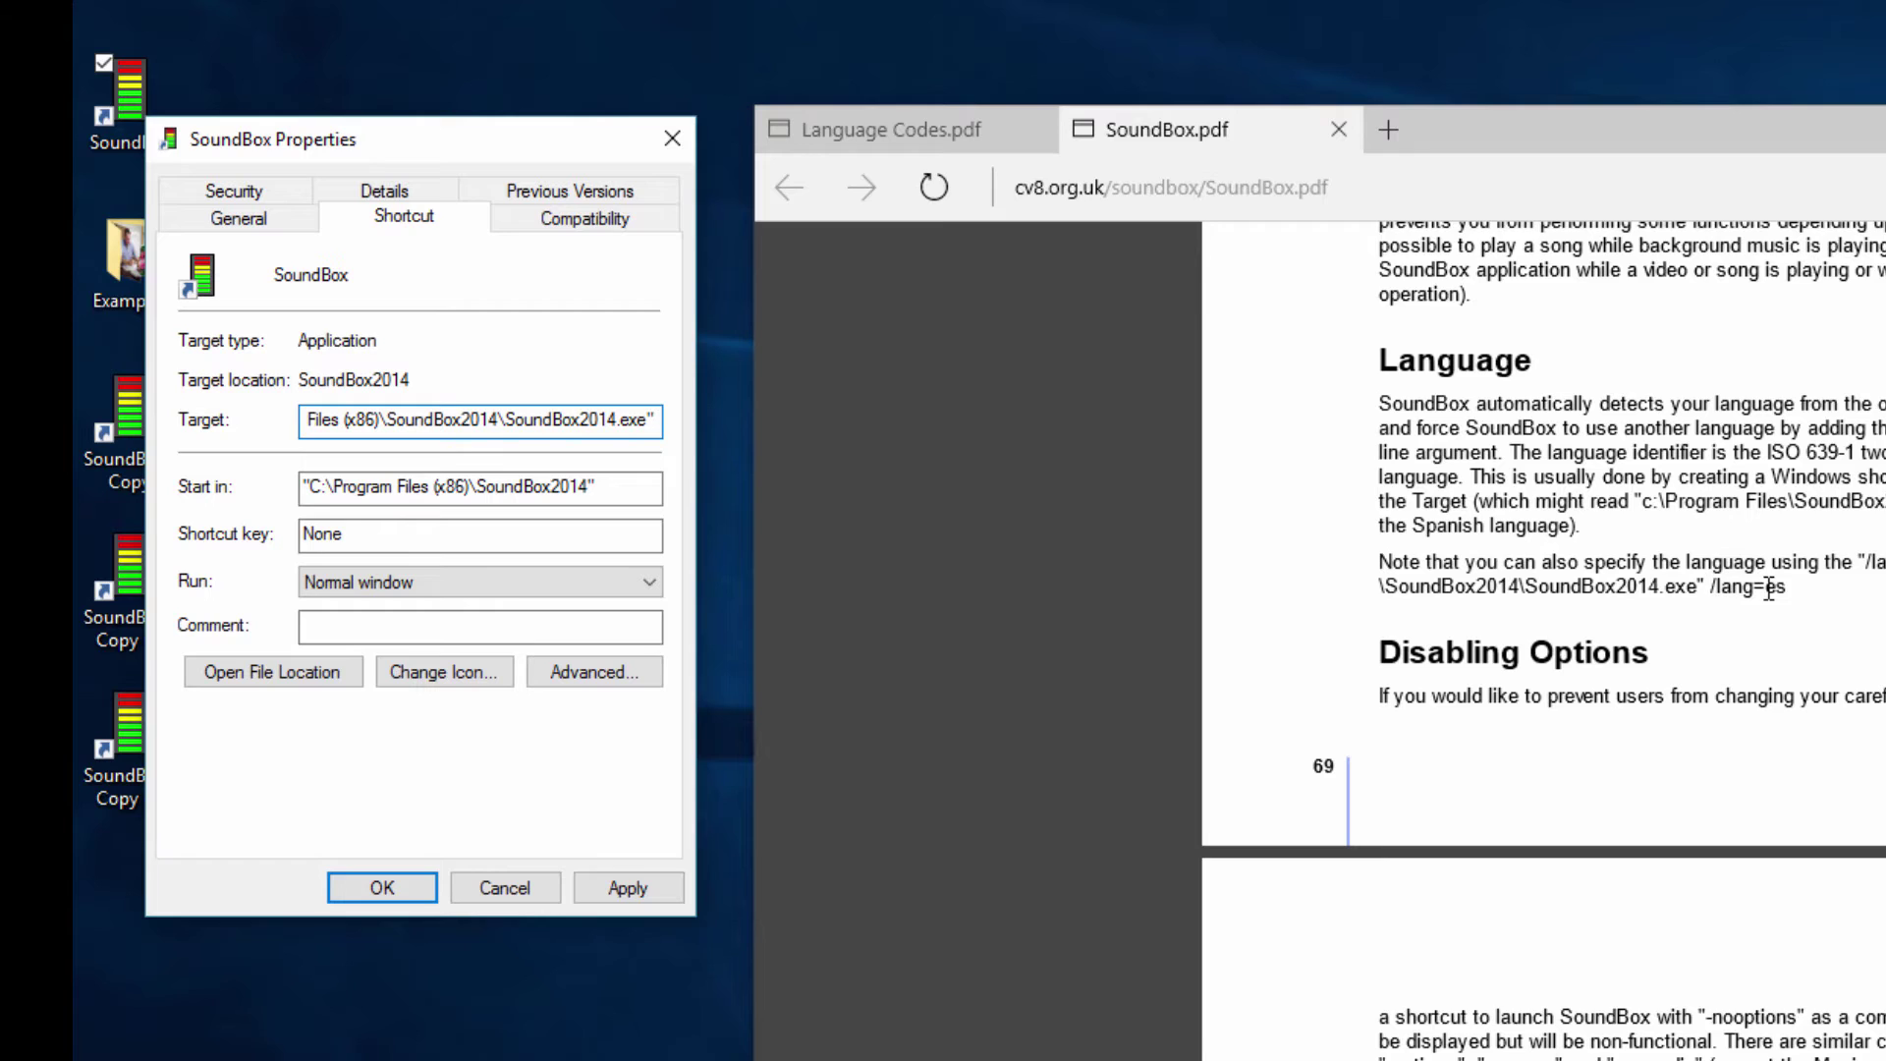
{"action": "type", "text": "/"}
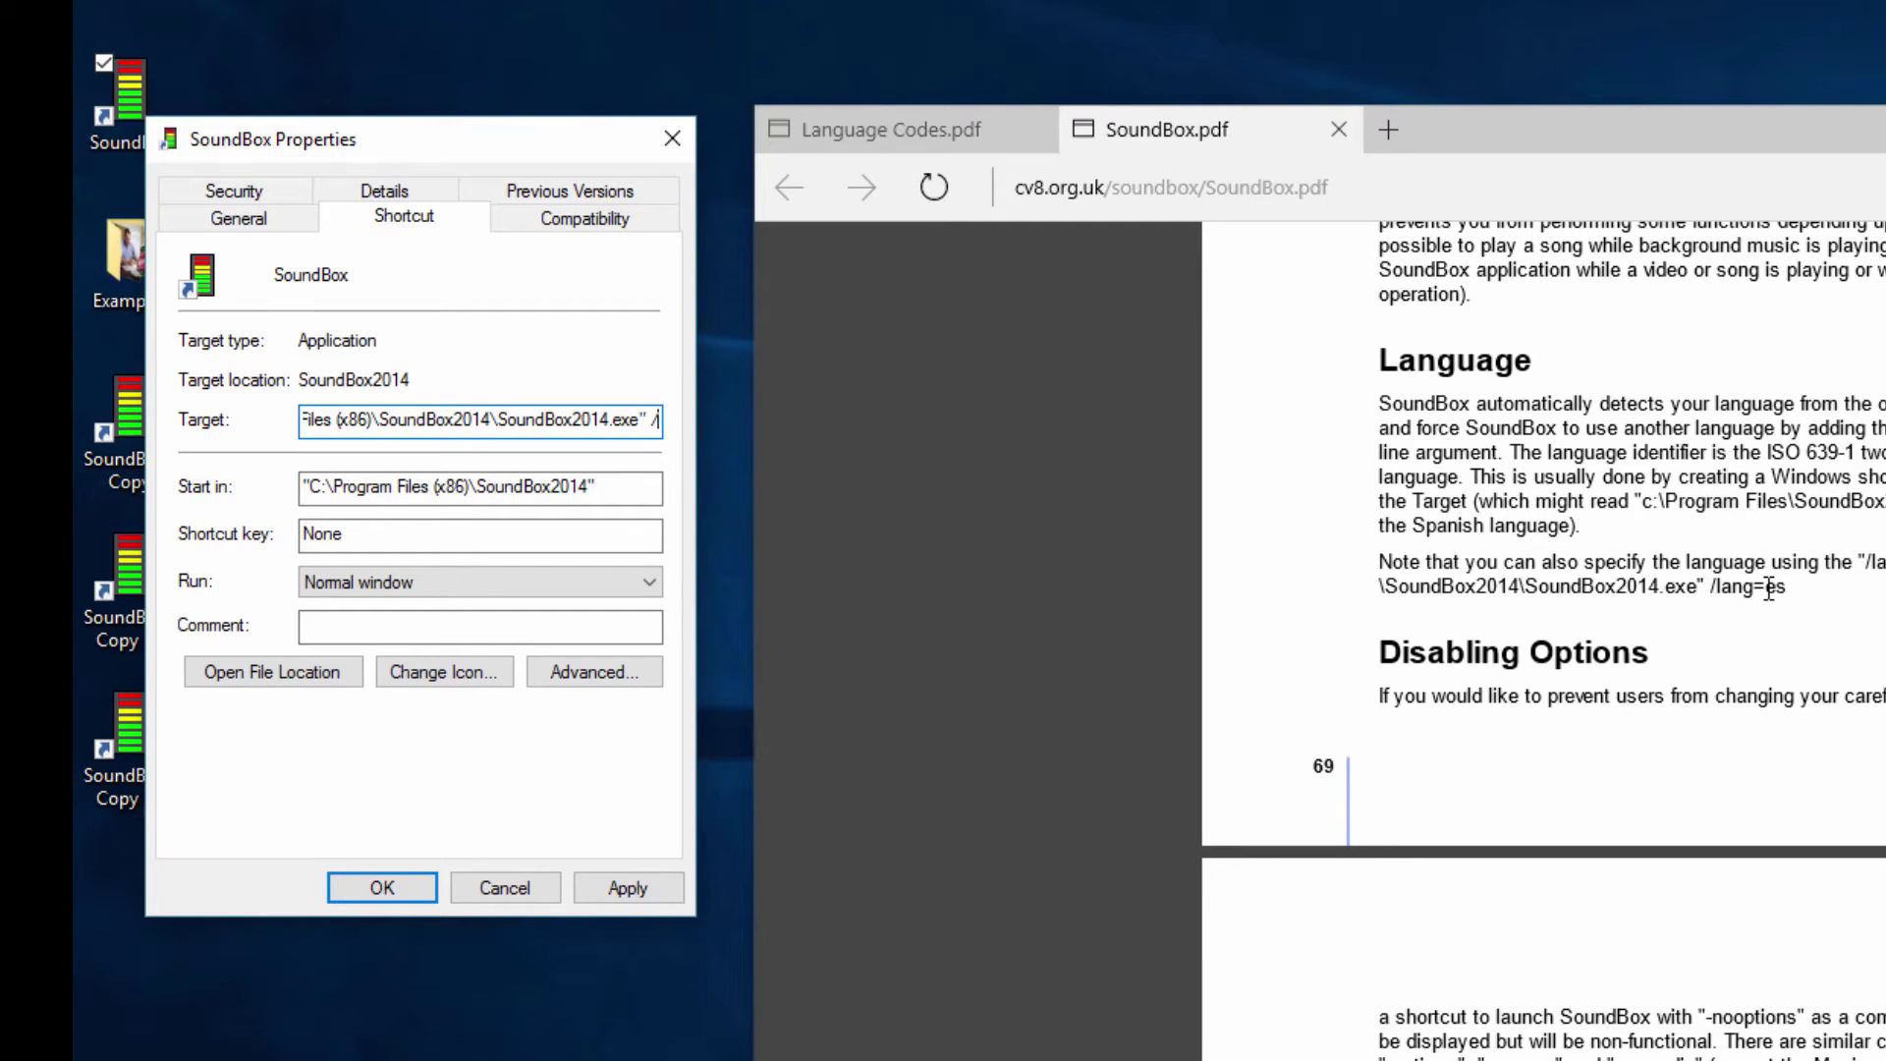
{"action": "type", "text": "lang="}
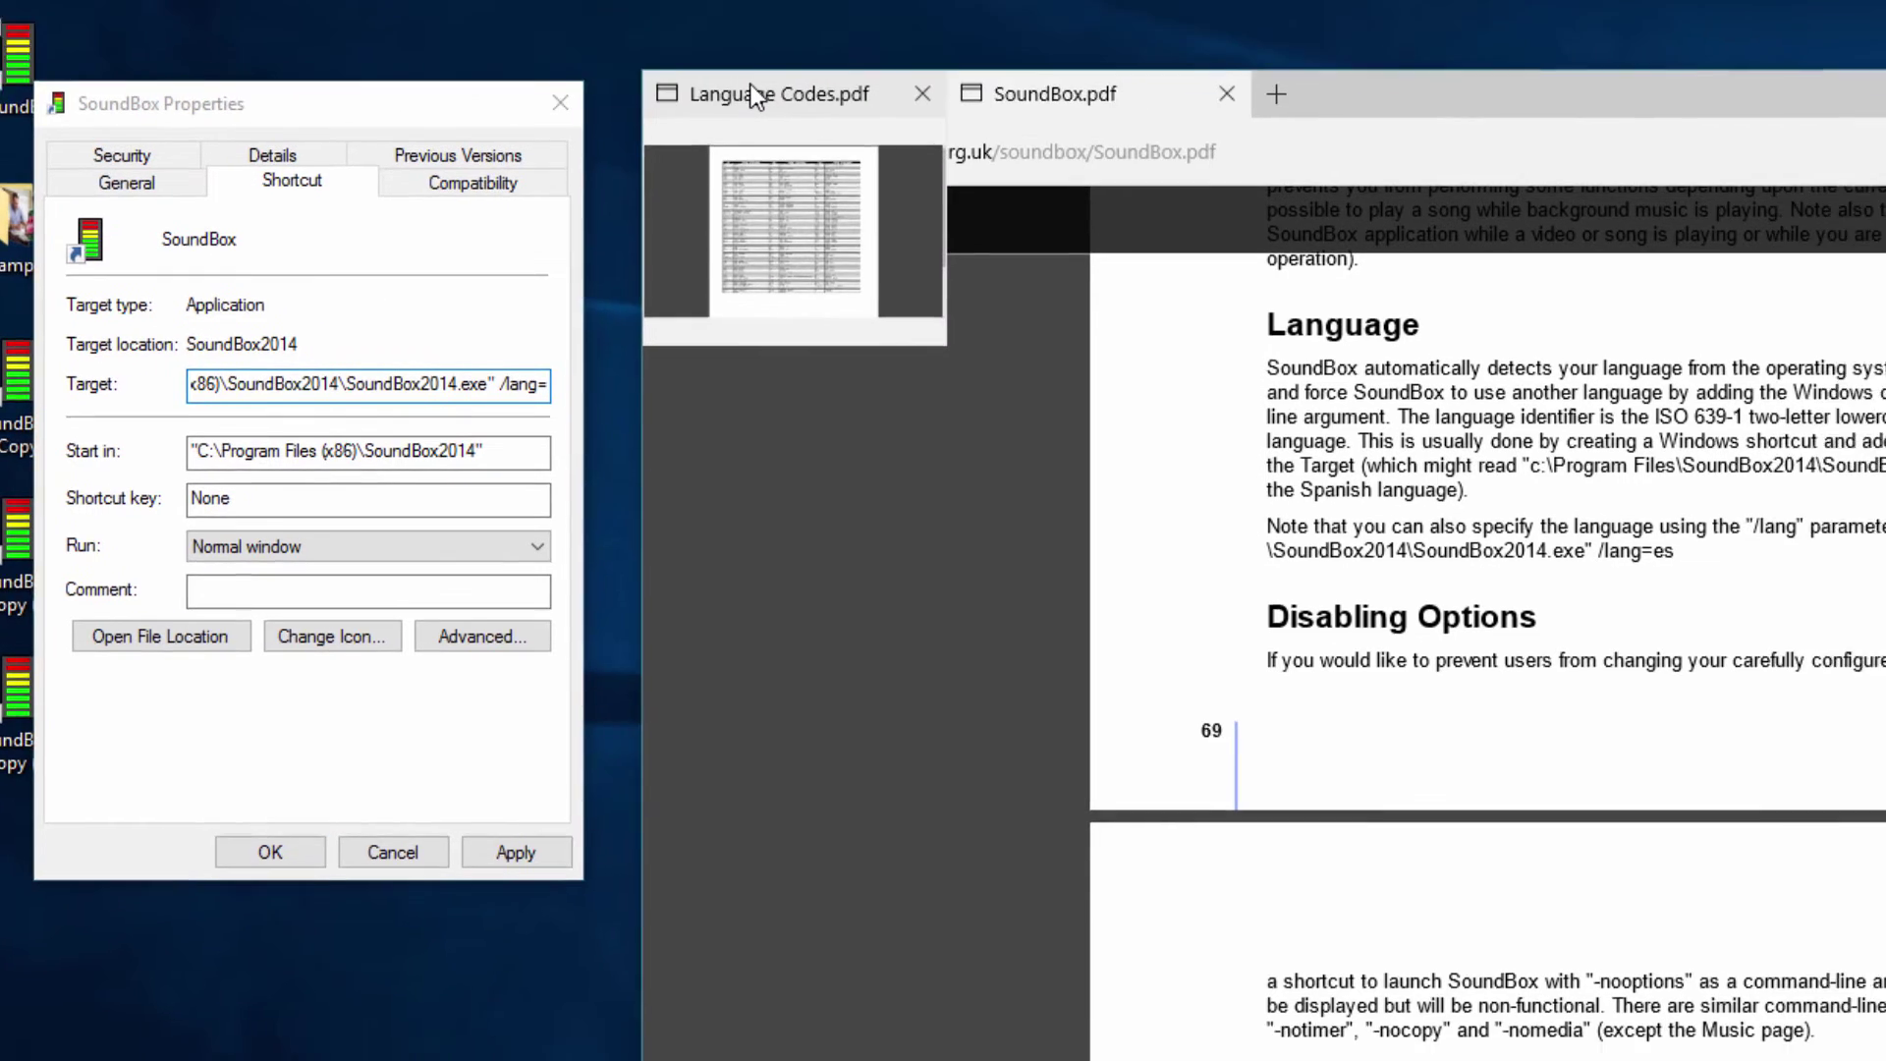
Look up the French code in Language Codes.pdf and complete the SoundBox shortcut's target parameter as /lang=fr
{"action": "left_click", "coordinate": [863, 116]}
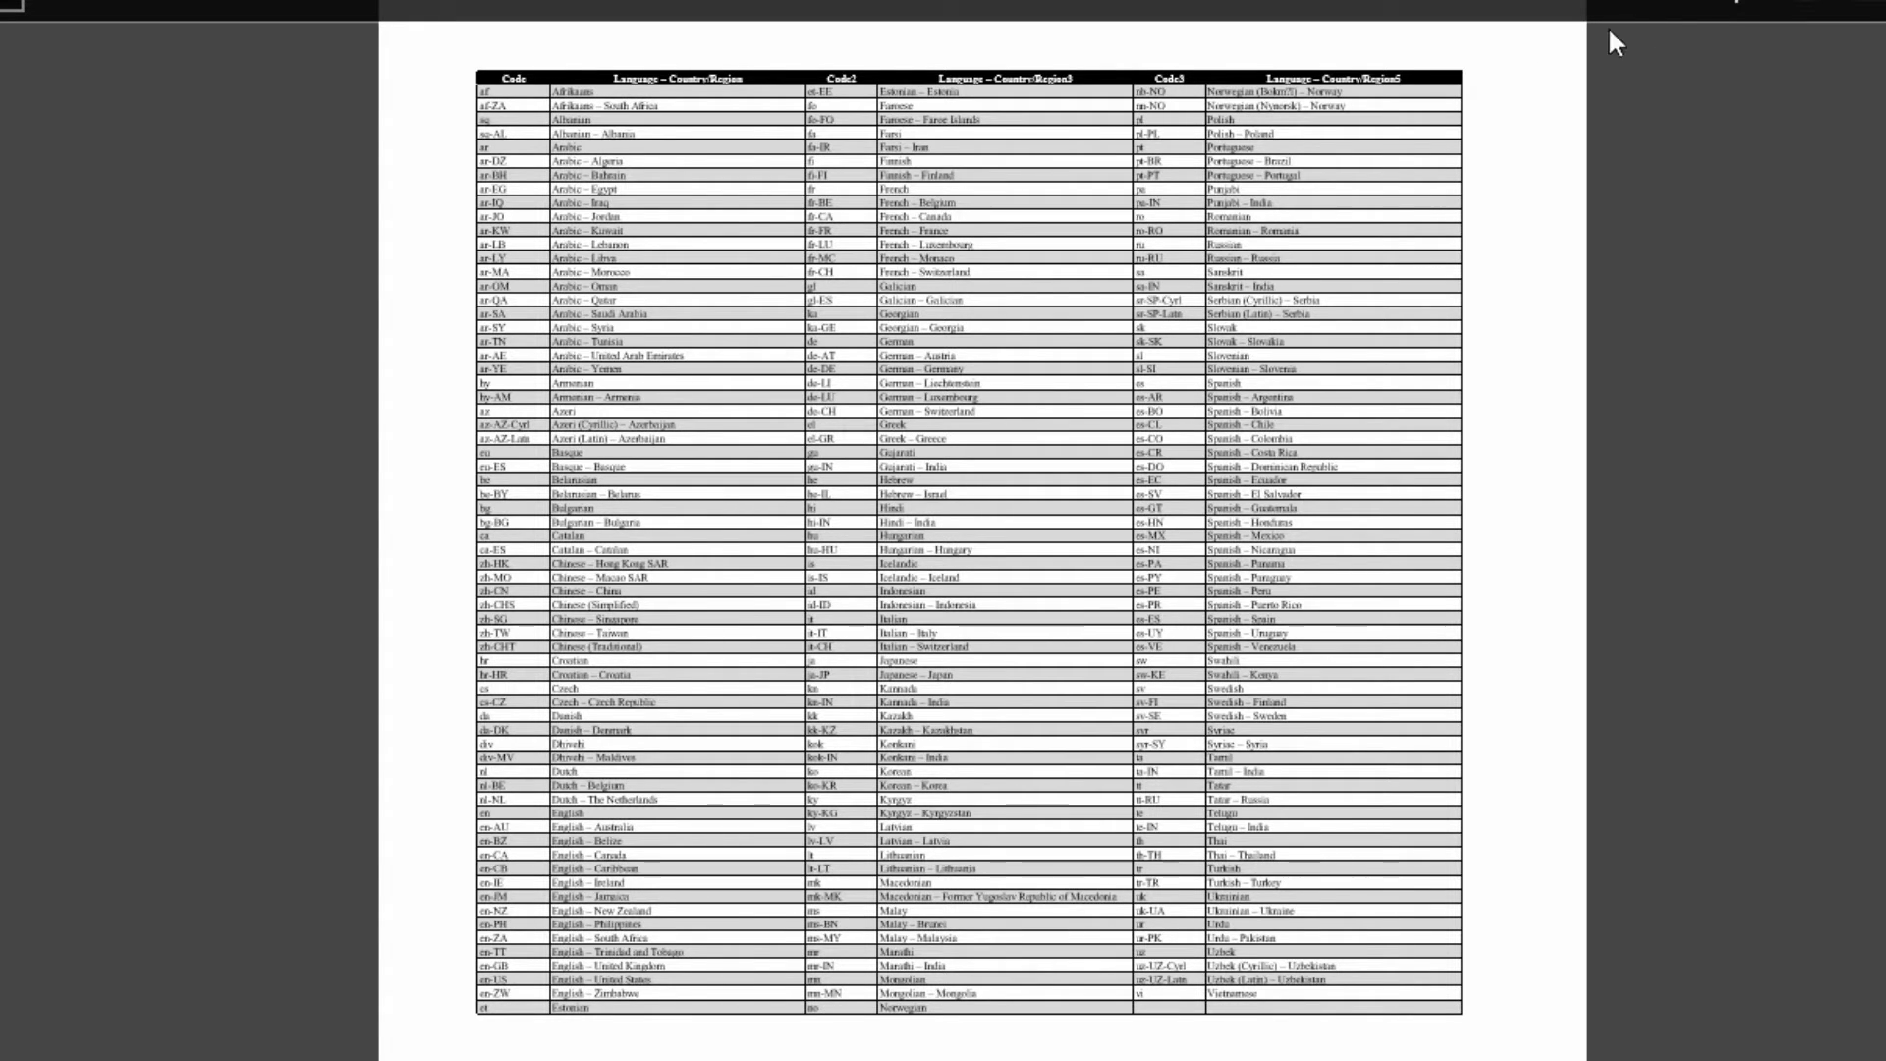
{"action": "left_click", "coordinate": [1747, 8]}
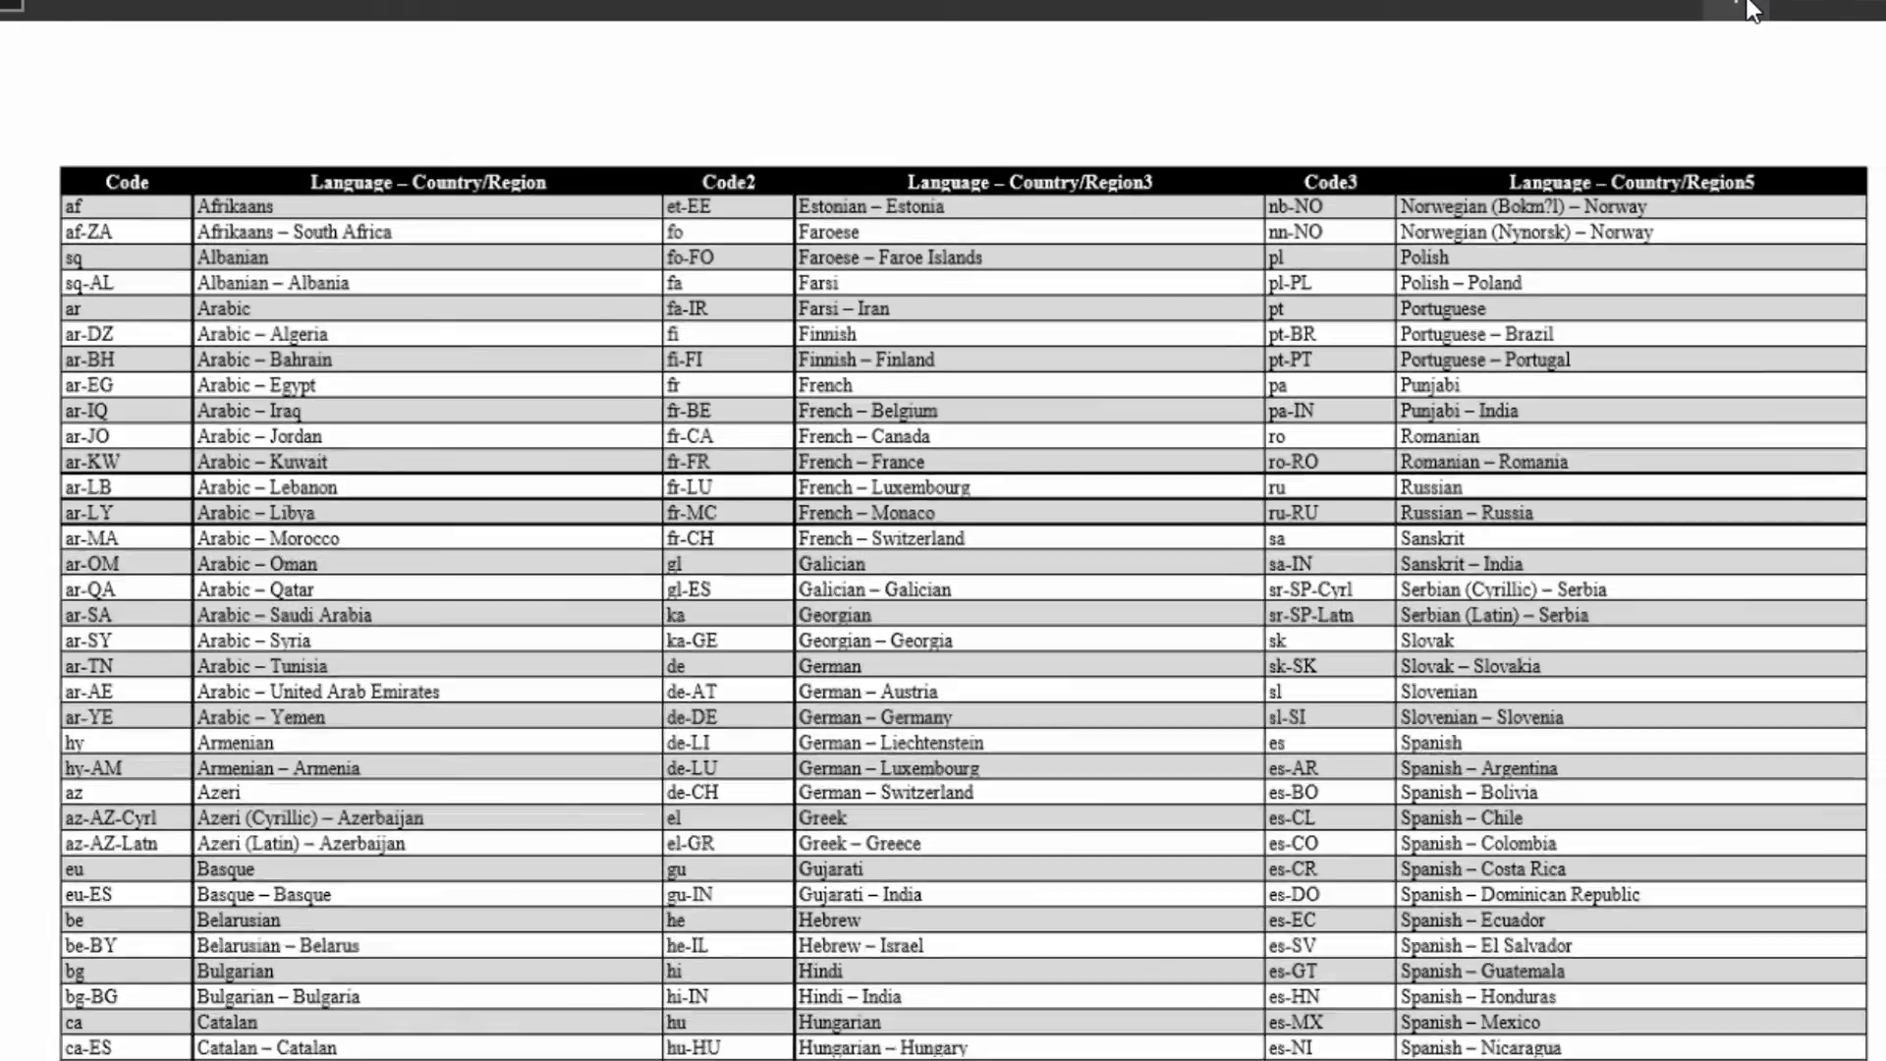
{"action": "left_click", "coordinate": [1747, 8]}
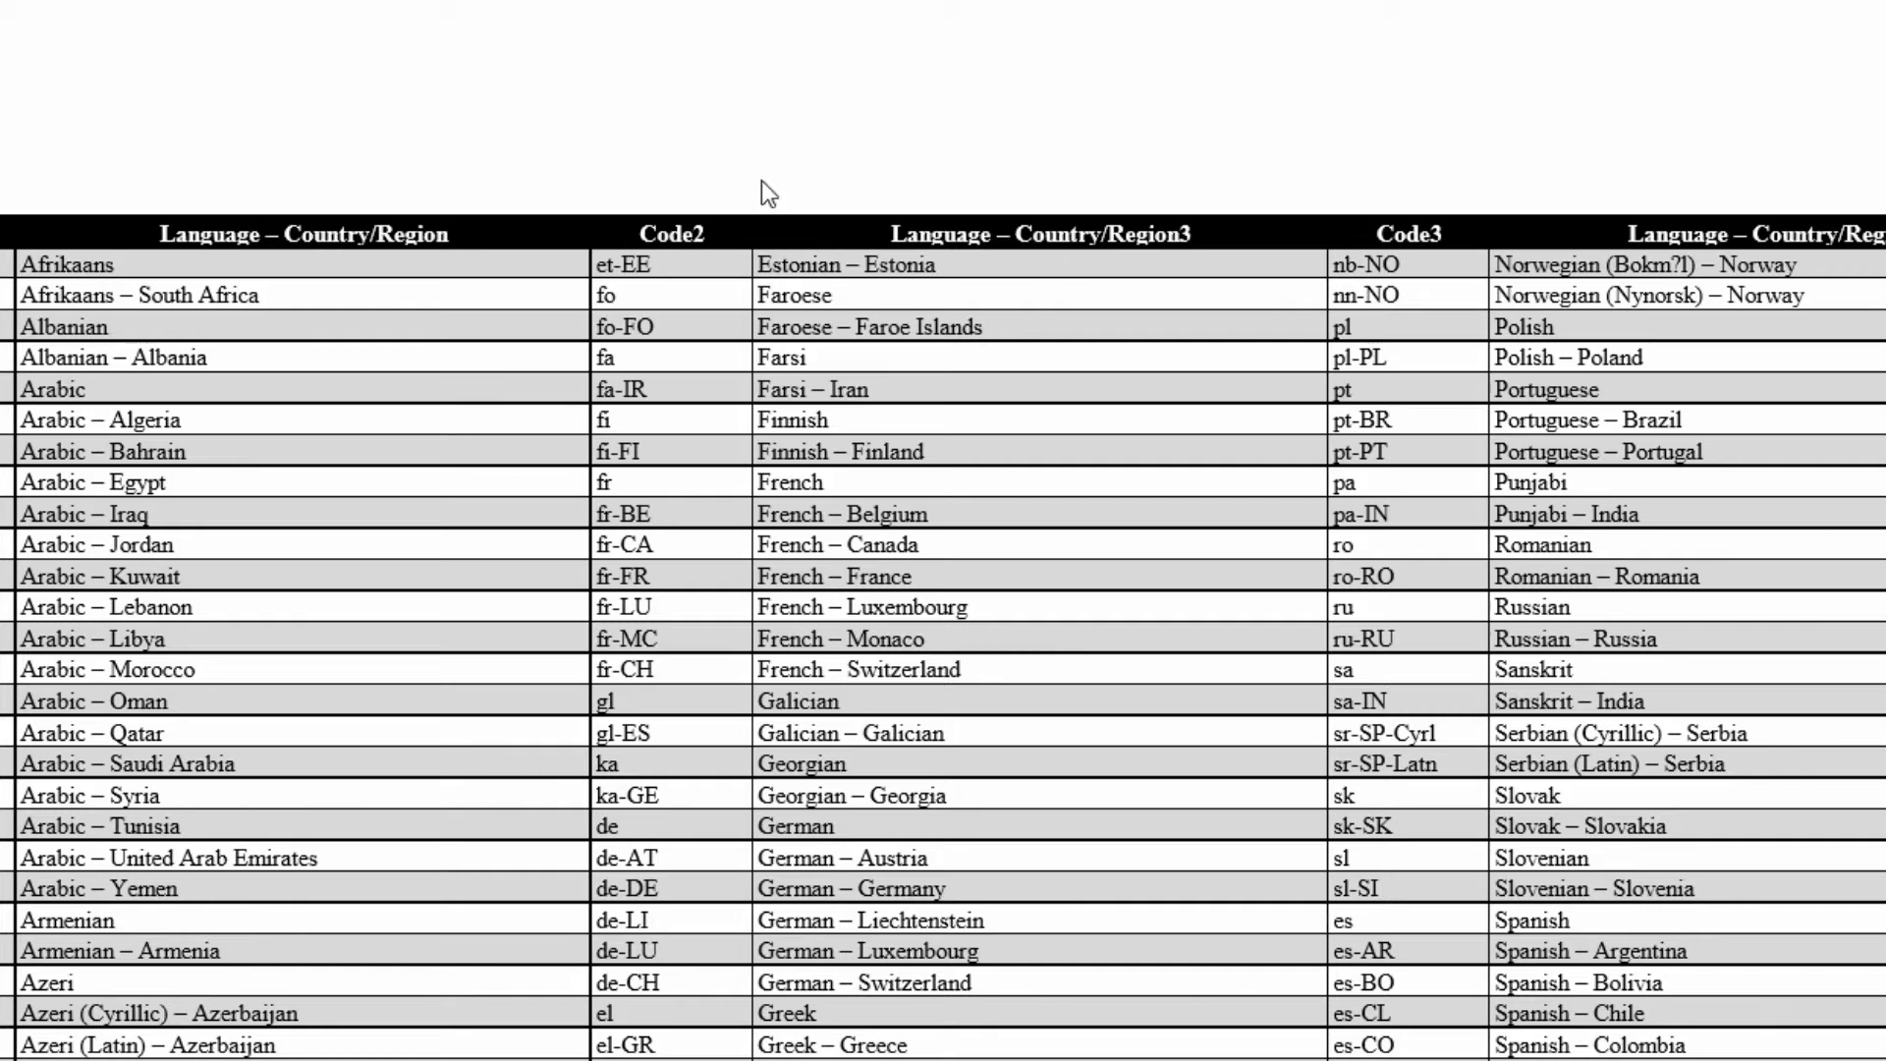
{"action": "left_click_drag", "start_coordinate": [658, 381], "coordinate": [943, 232]}
{"action": "left_click", "coordinate": [855, 210]}
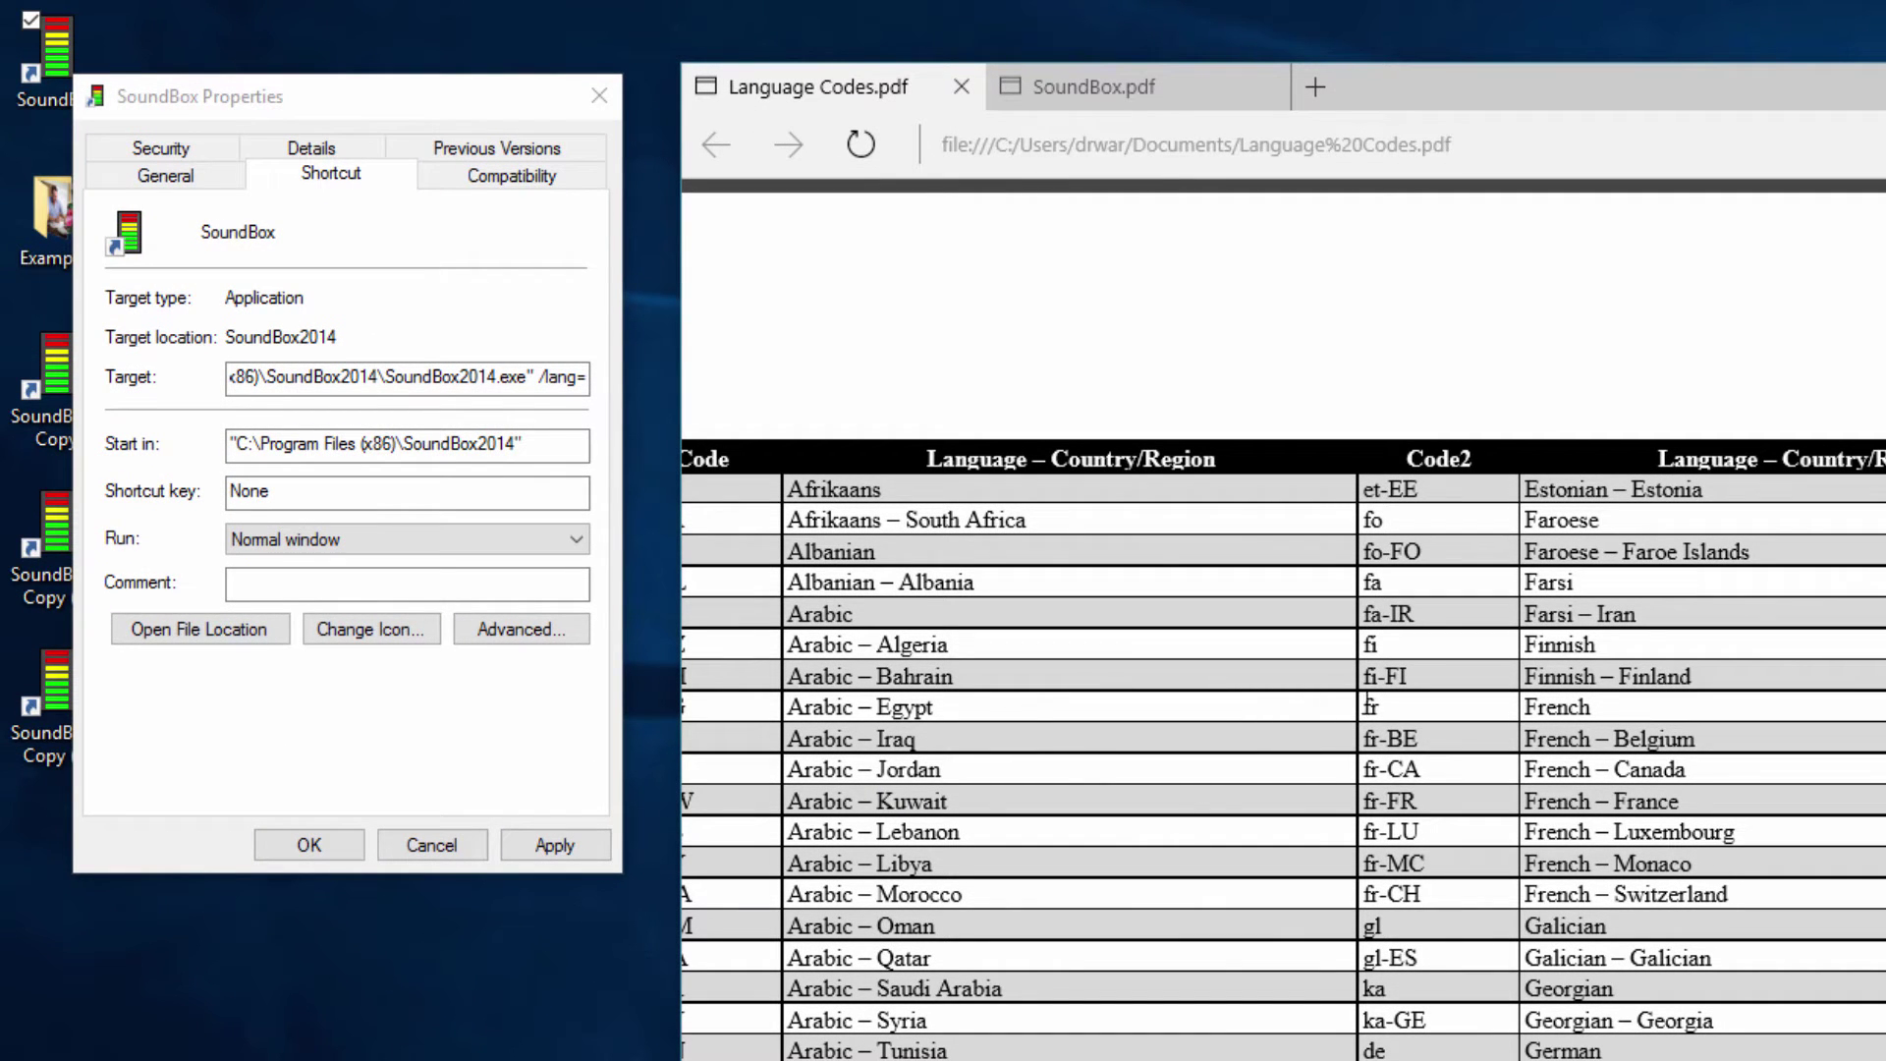
{"action": "left_click", "coordinate": [589, 381]}
{"action": "type", "text": "/lang=fr"}
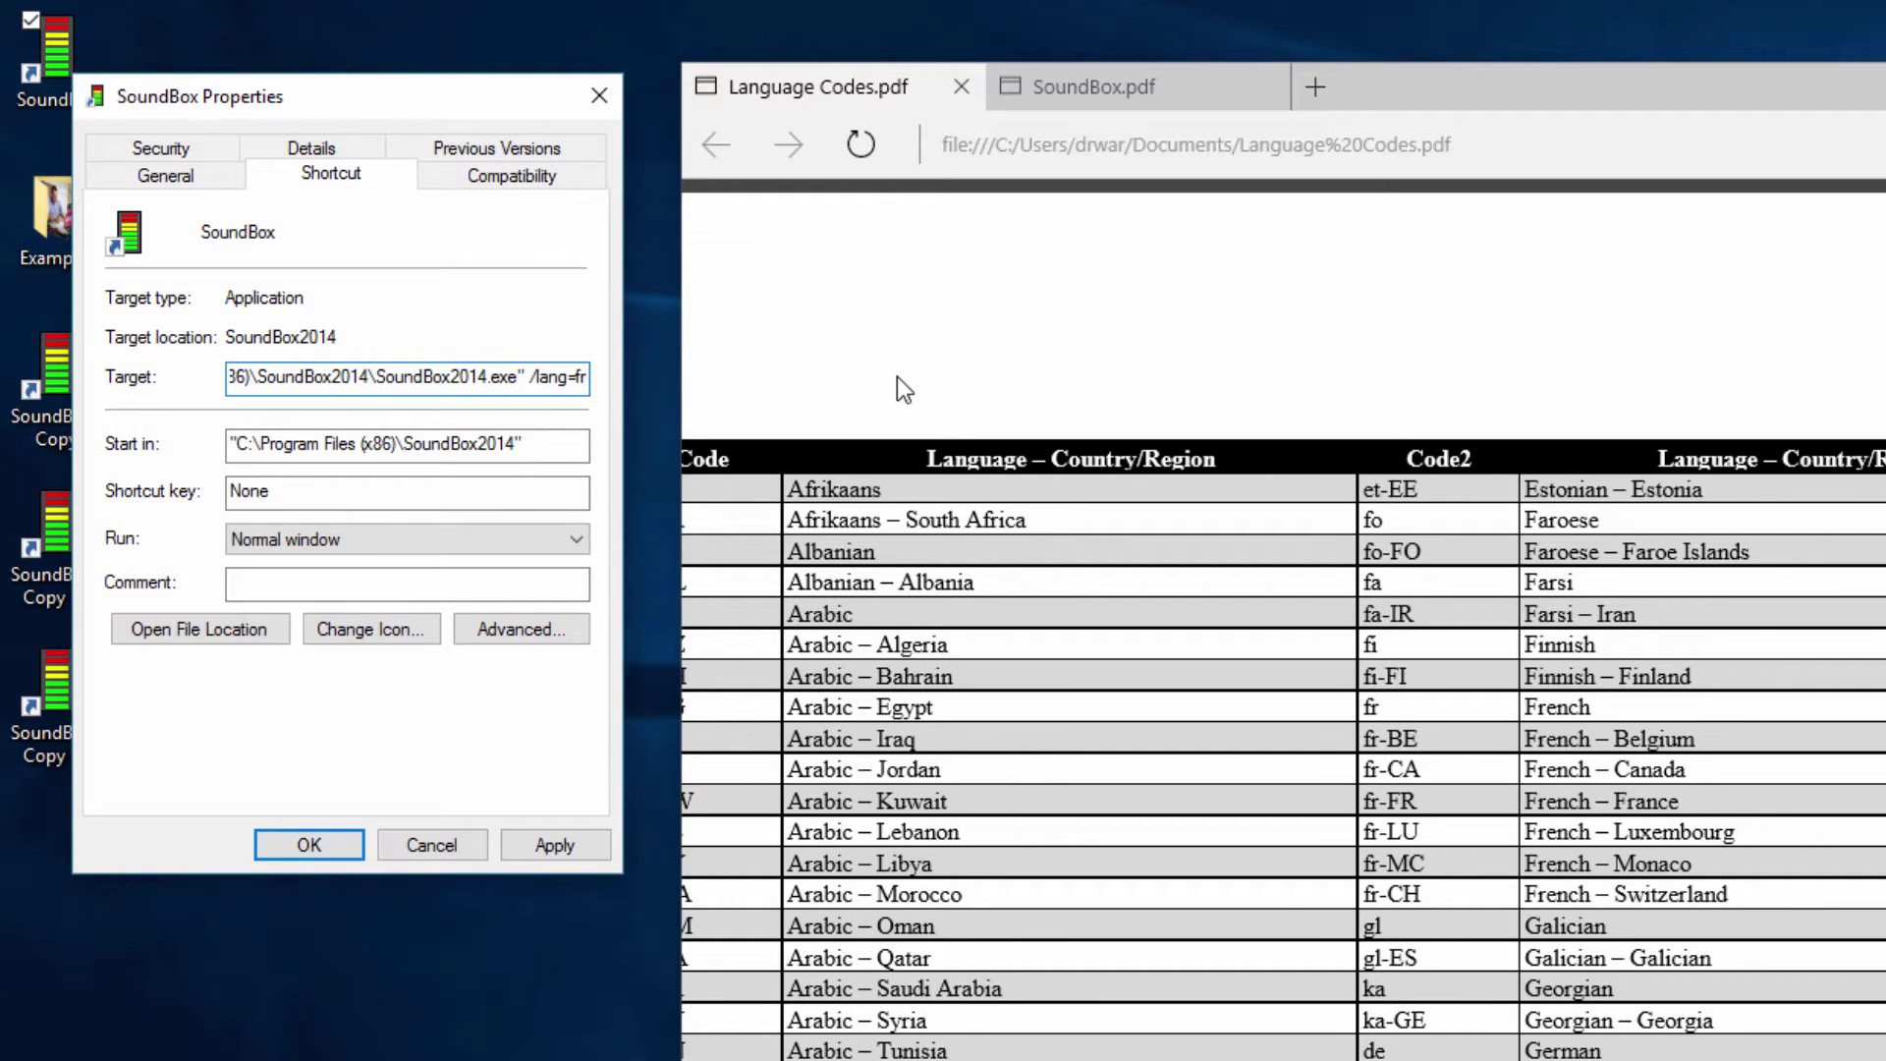
{"action": "left_click", "coordinate": [311, 845]}
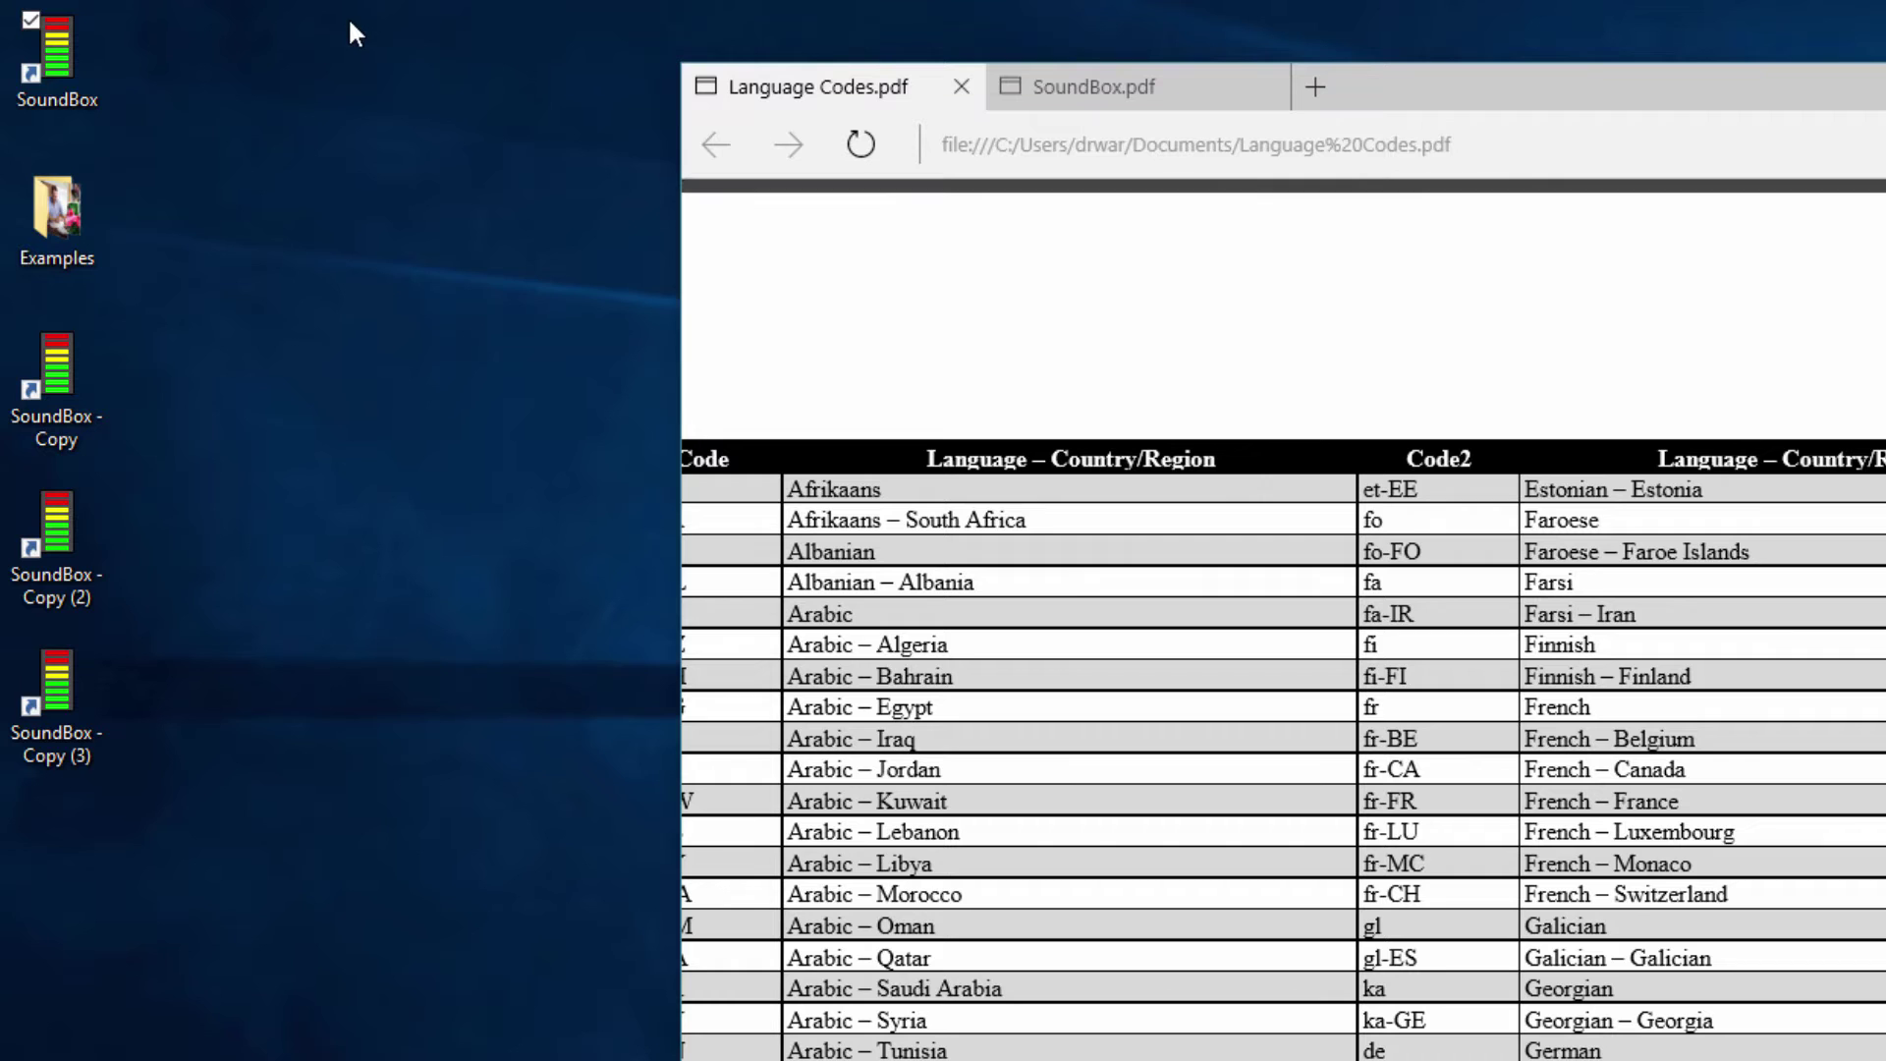
Launch SoundBox from its edited desktop shortcut and install the French song files
{"action": "double_click", "coordinate": [51, 59]}
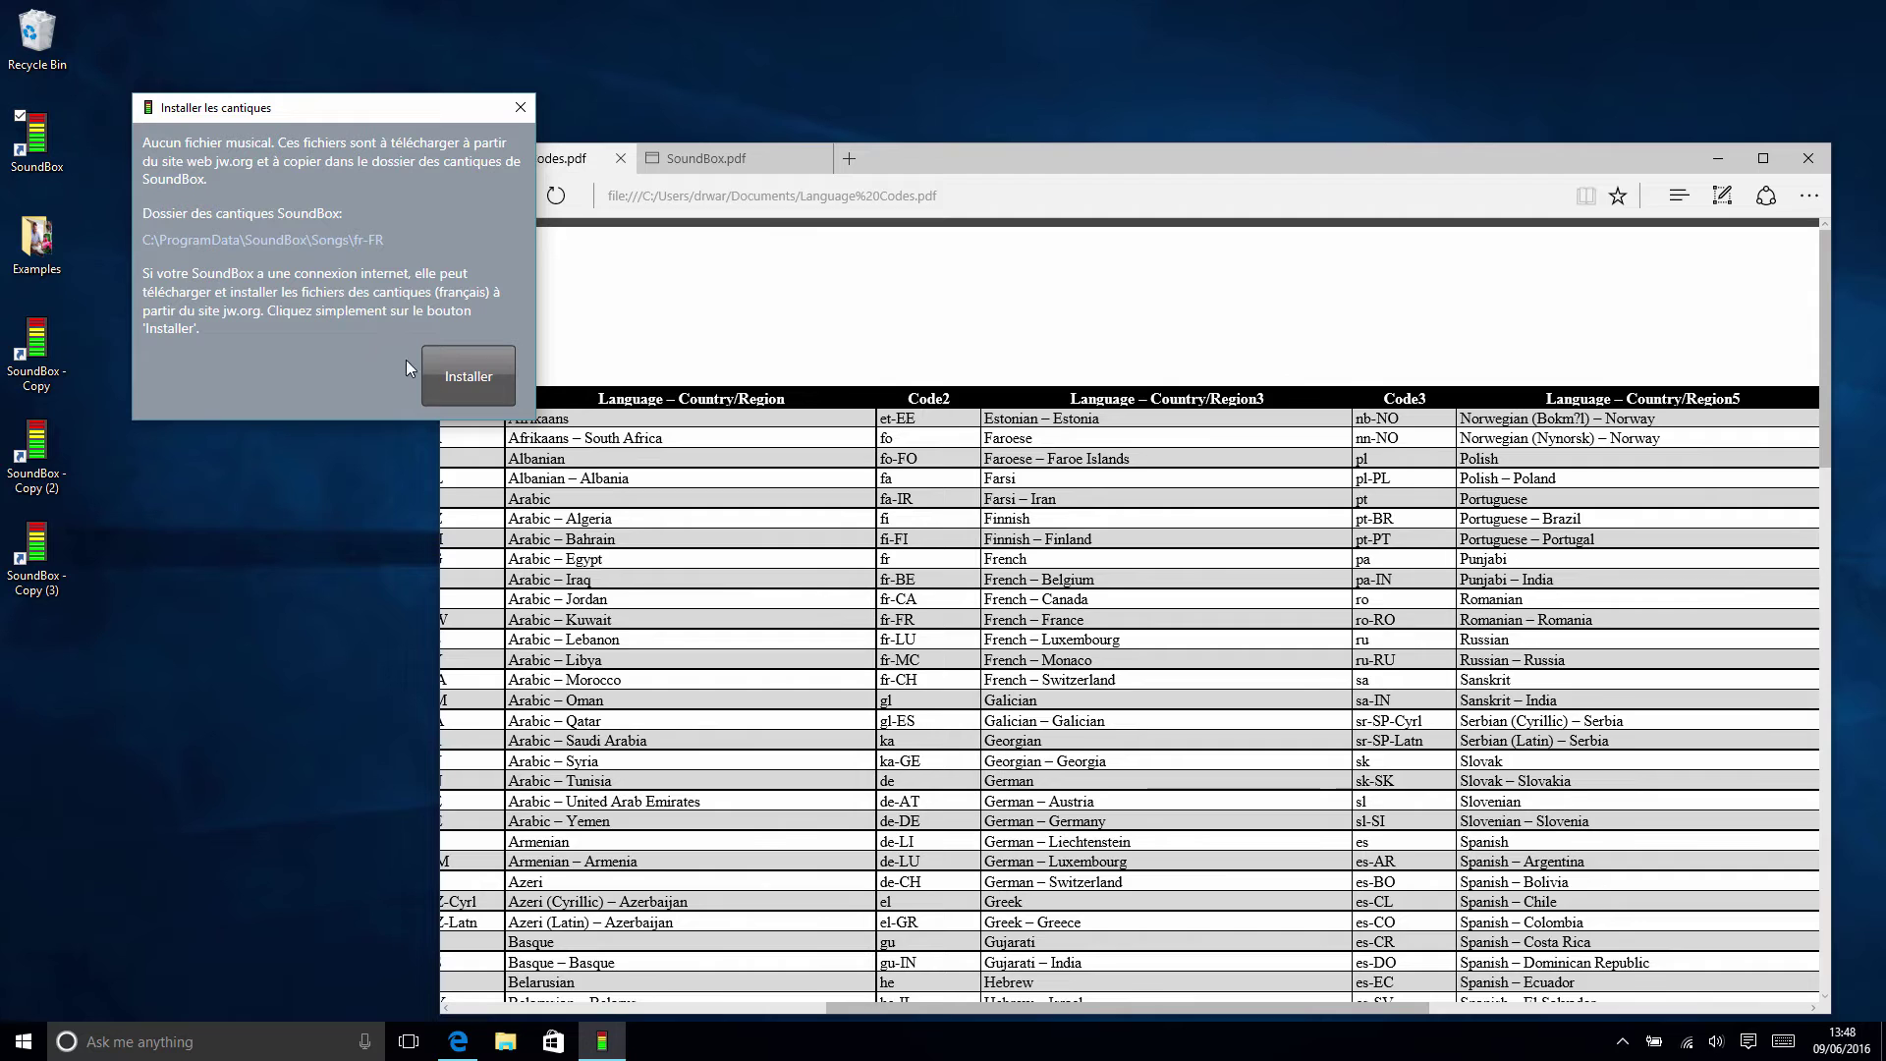
{"action": "left_click", "coordinate": [458, 378]}
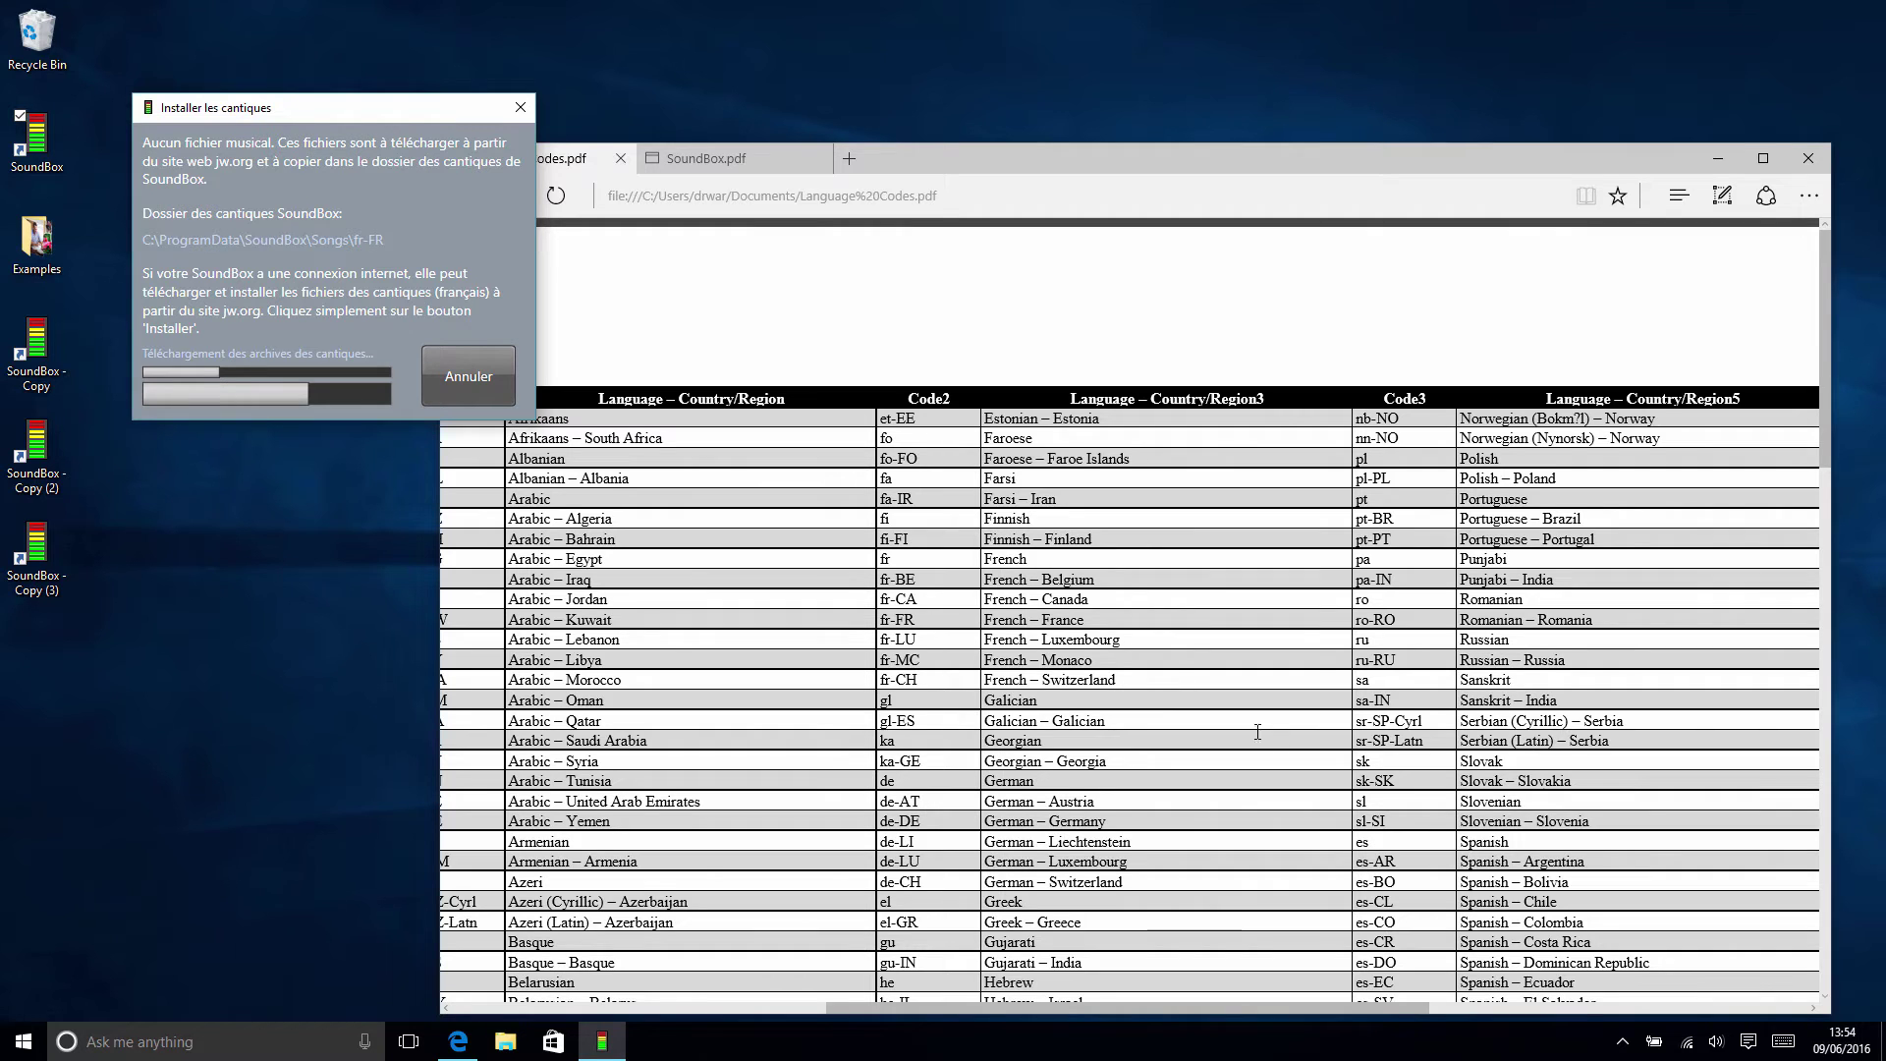
{"action": "scroll", "coordinate": [1414, 820], "scroll_direction": "down", "scroll_amount": 3}
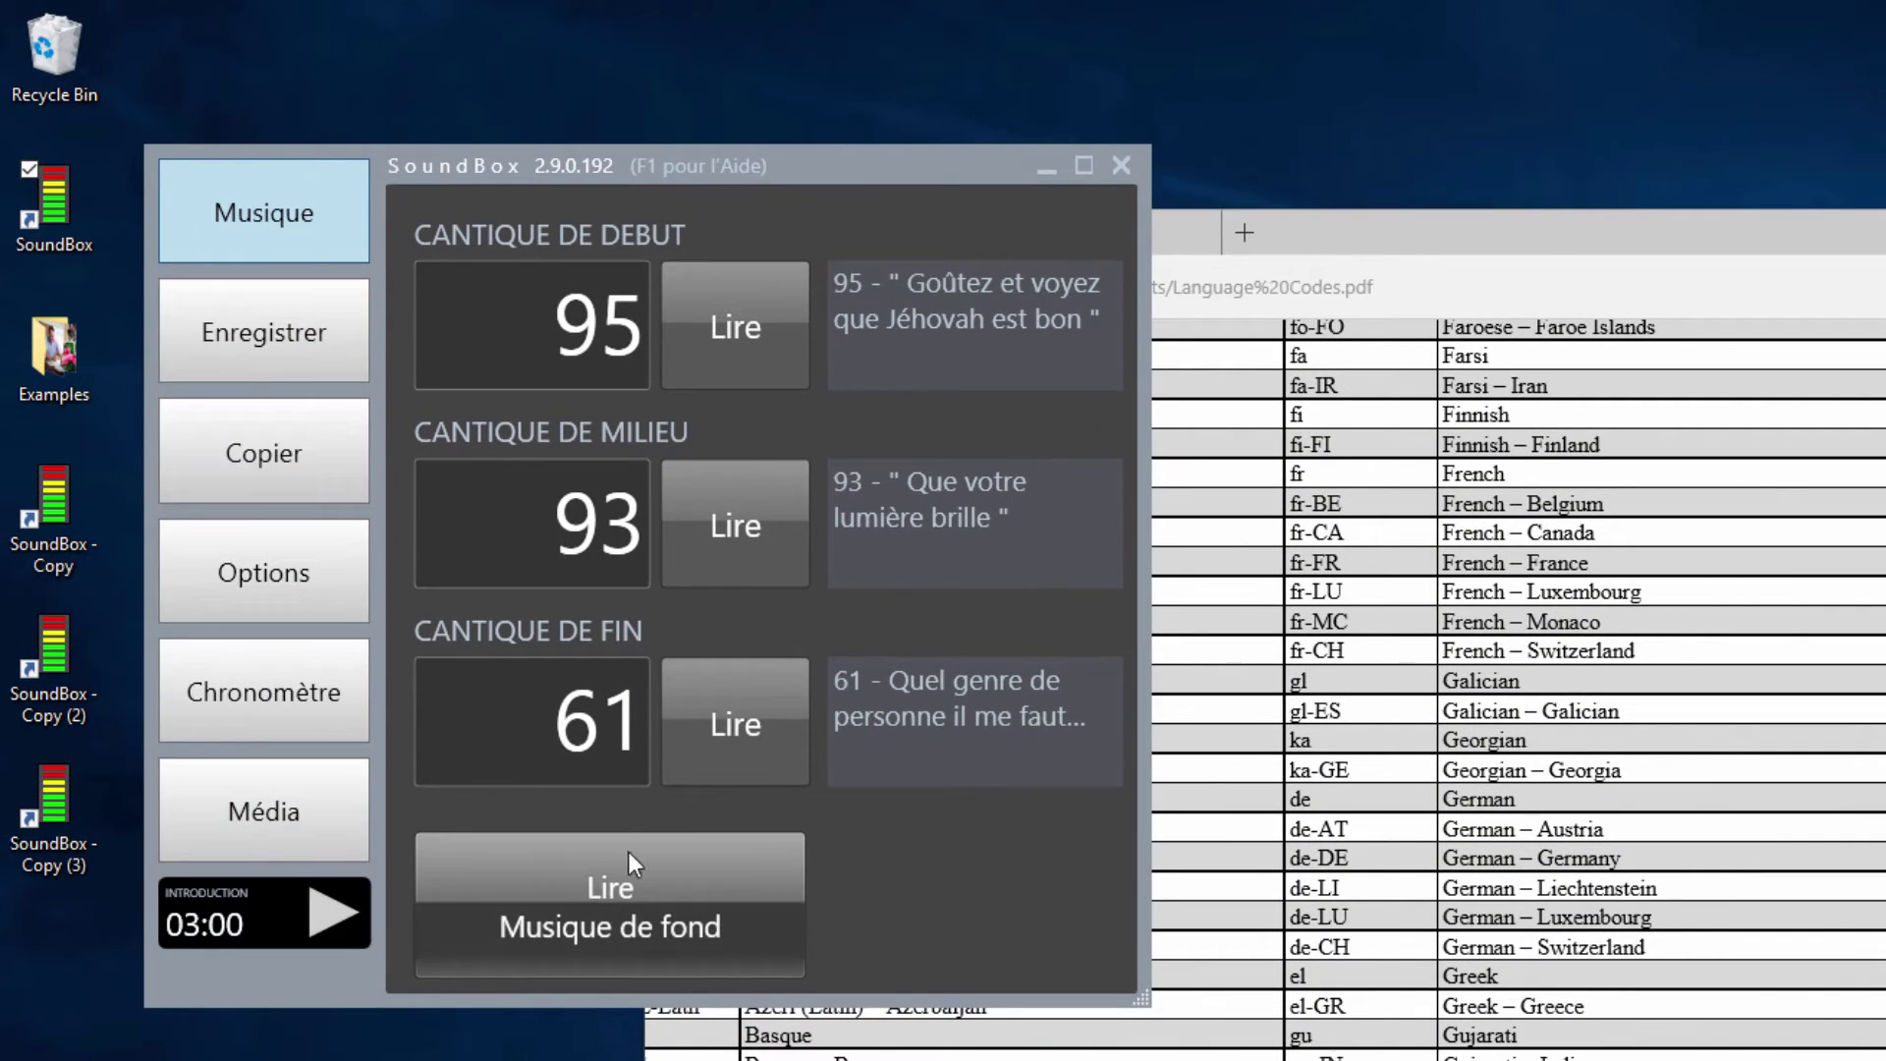
Examine the settings list in the French SoundBox options, then minimize the SoundBox window
{"action": "left_click", "coordinate": [299, 569]}
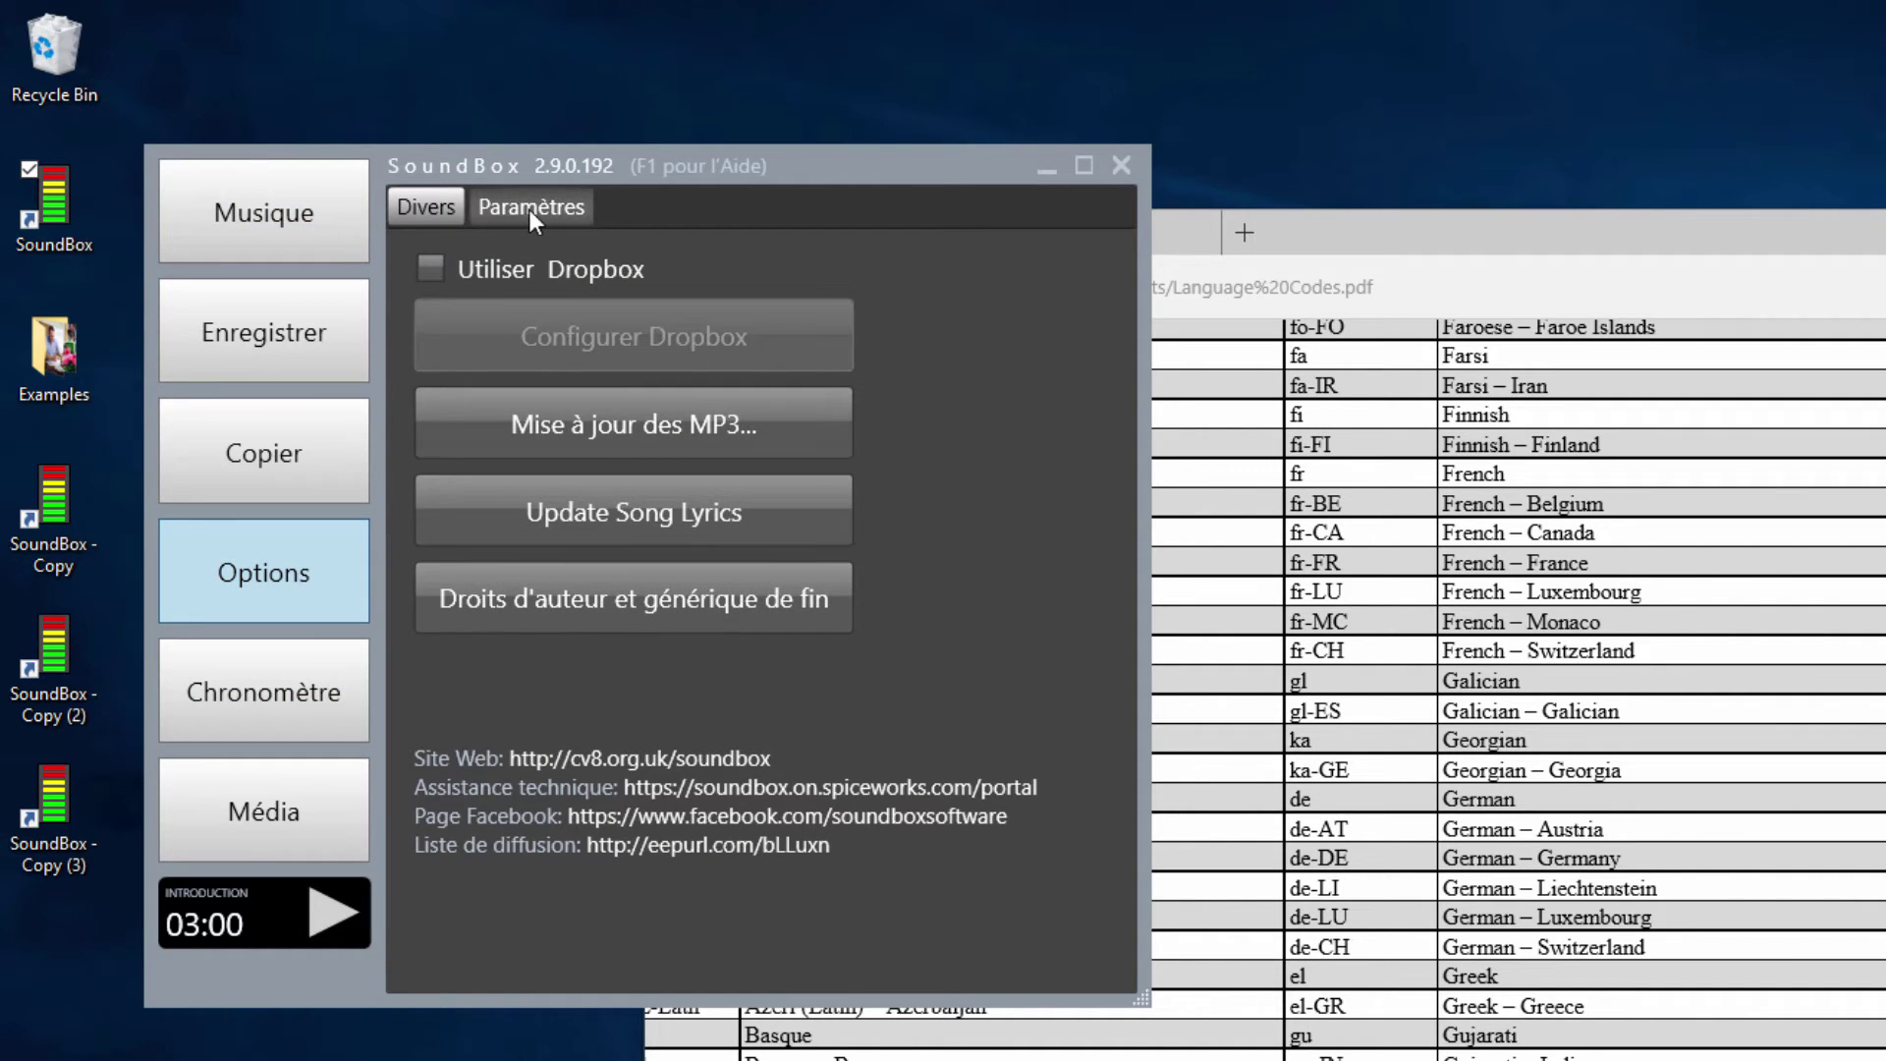
{"action": "left_click", "coordinate": [570, 211]}
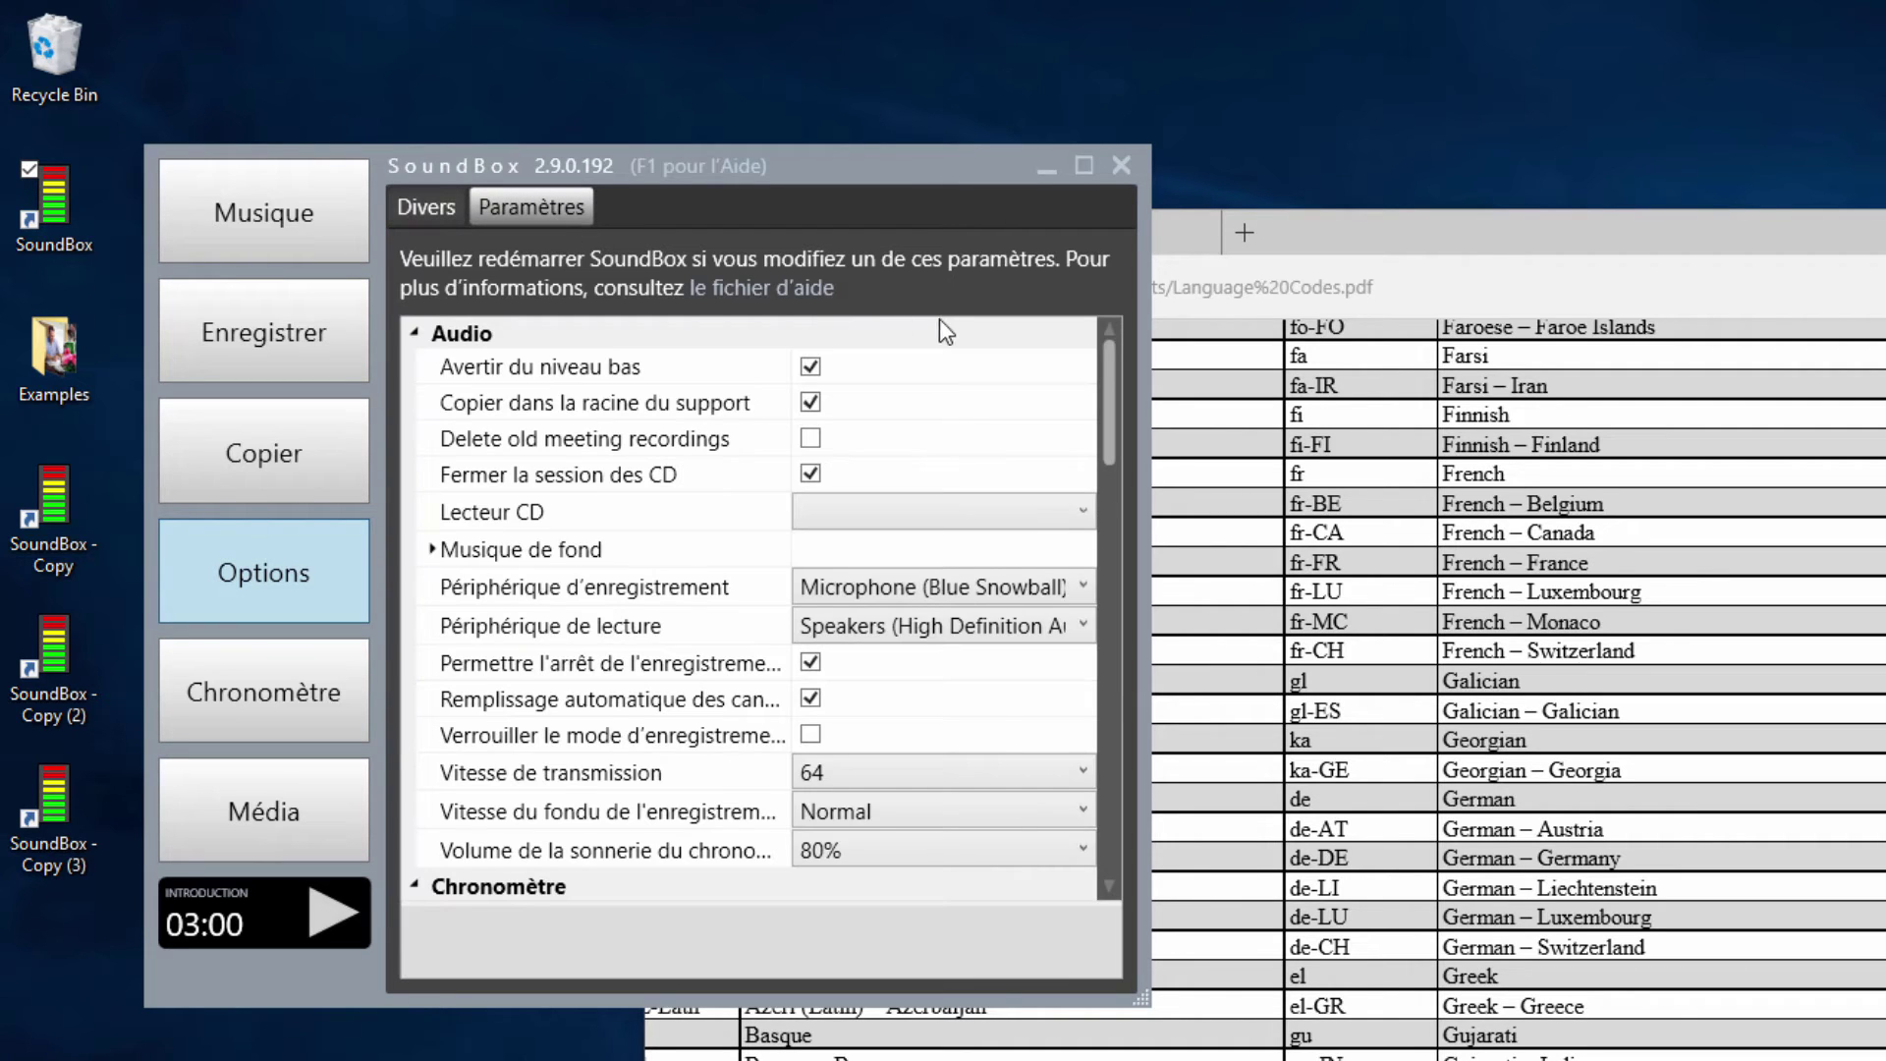
{"action": "scroll", "coordinate": [676, 557], "scroll_direction": "down", "scroll_amount": 10}
{"action": "scroll", "coordinate": [675, 558], "scroll_direction": "down", "scroll_amount": 8}
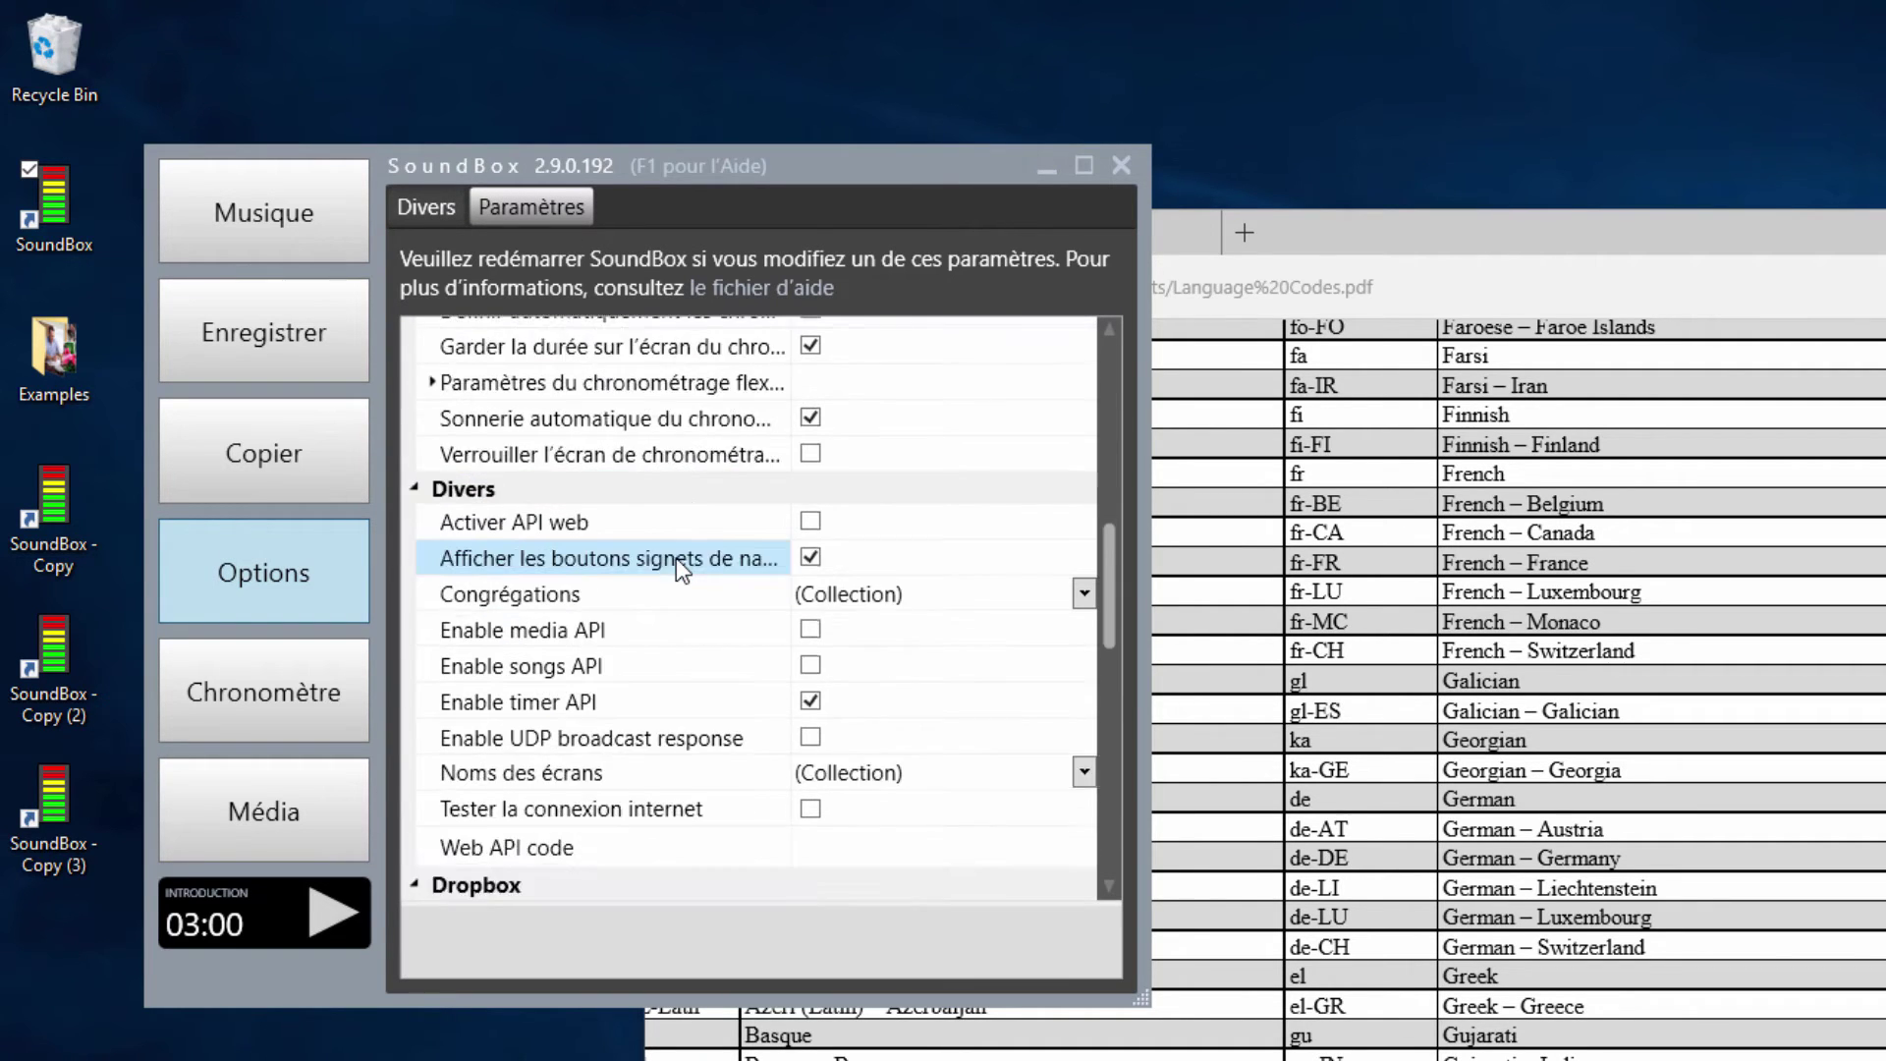
{"action": "scroll", "coordinate": [676, 558], "scroll_direction": "down", "scroll_amount": 5}
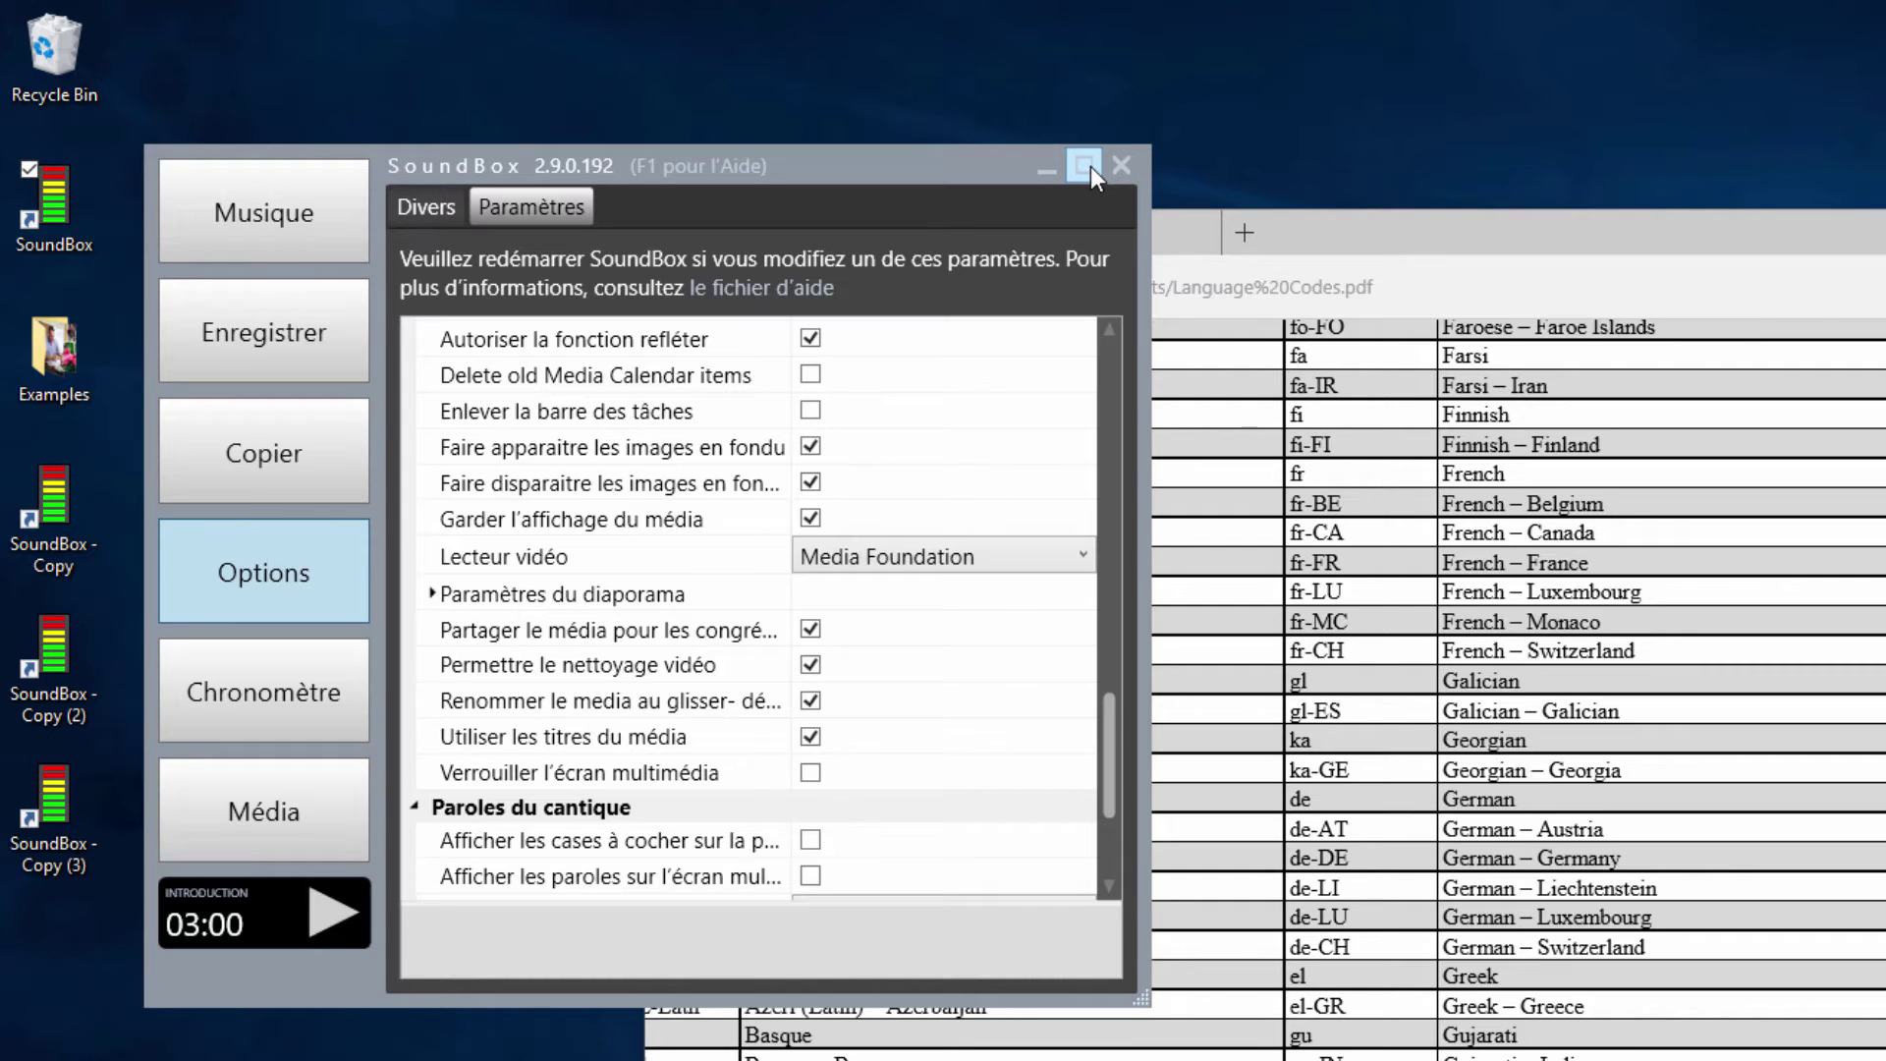
{"action": "left_click", "coordinate": [1046, 169]}
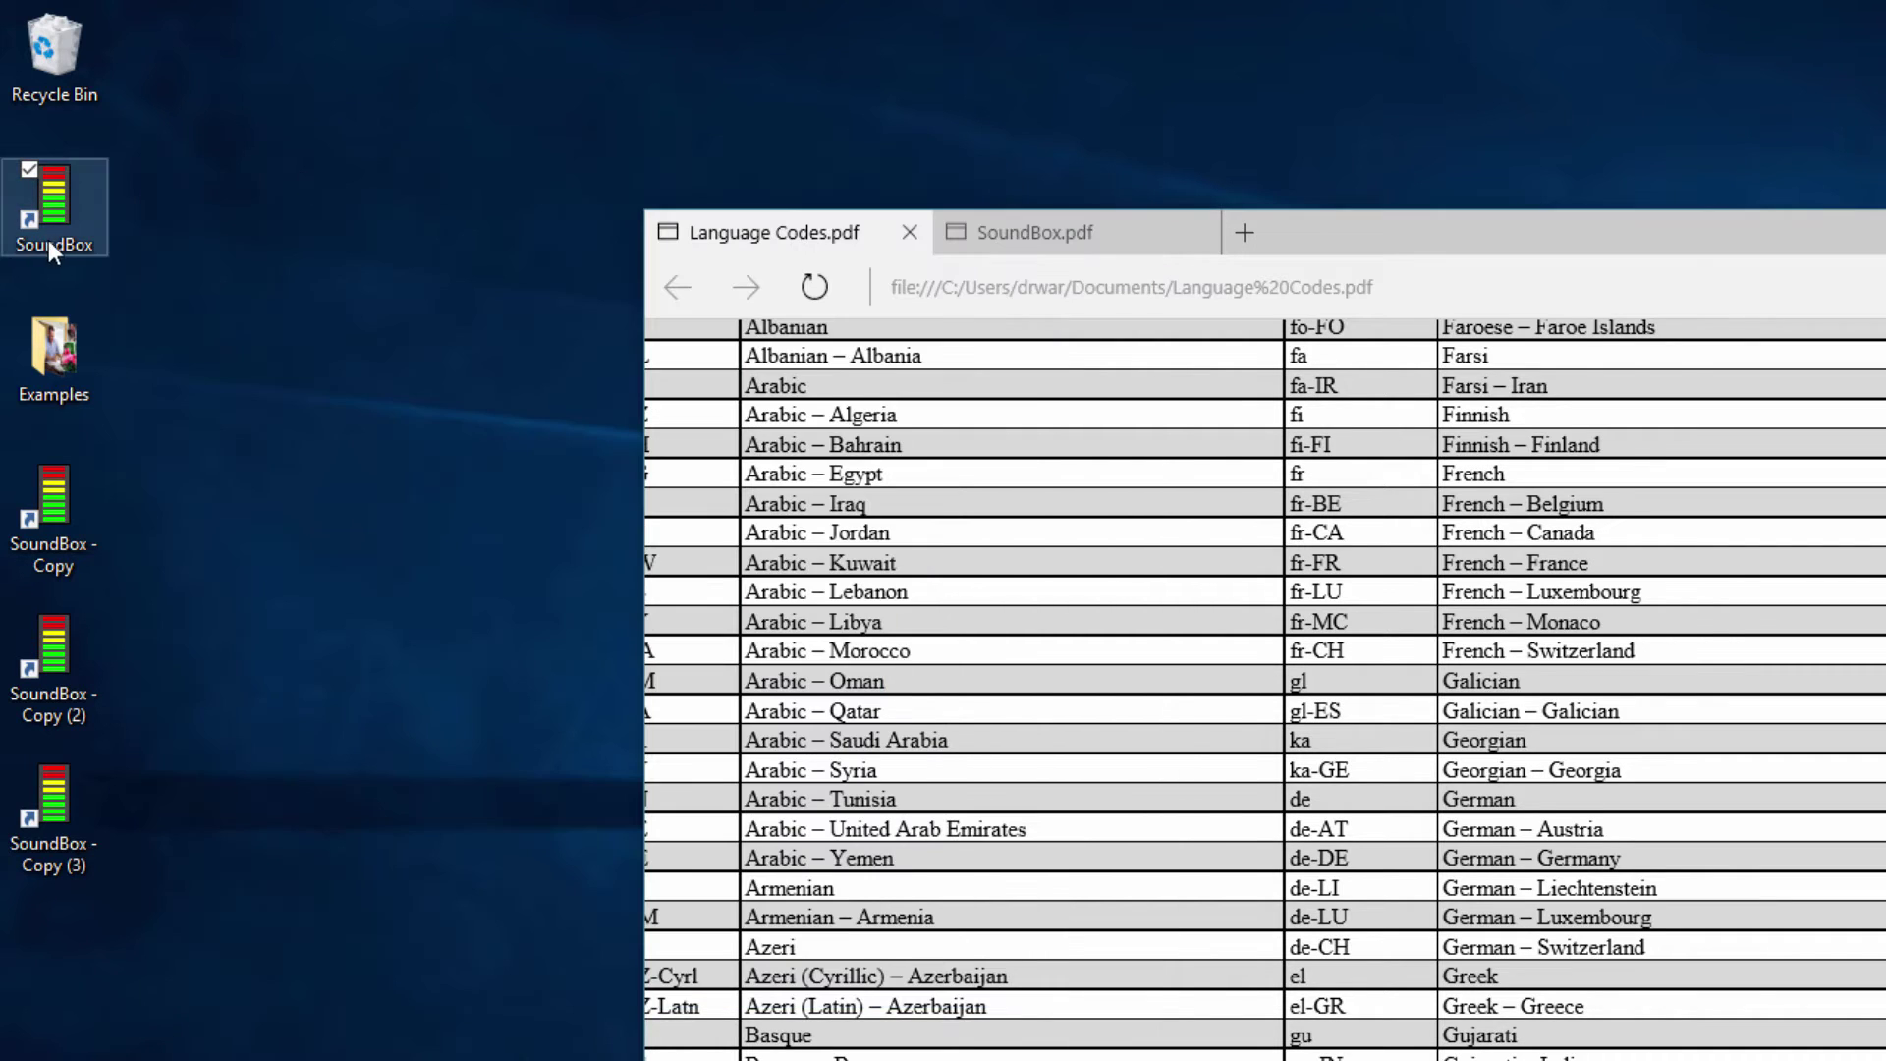
Rename the SoundBox desktop shortcut as SoundBox french1
{"action": "left_click", "coordinate": [91, 250]}
{"action": "left_click", "coordinate": [94, 247]}
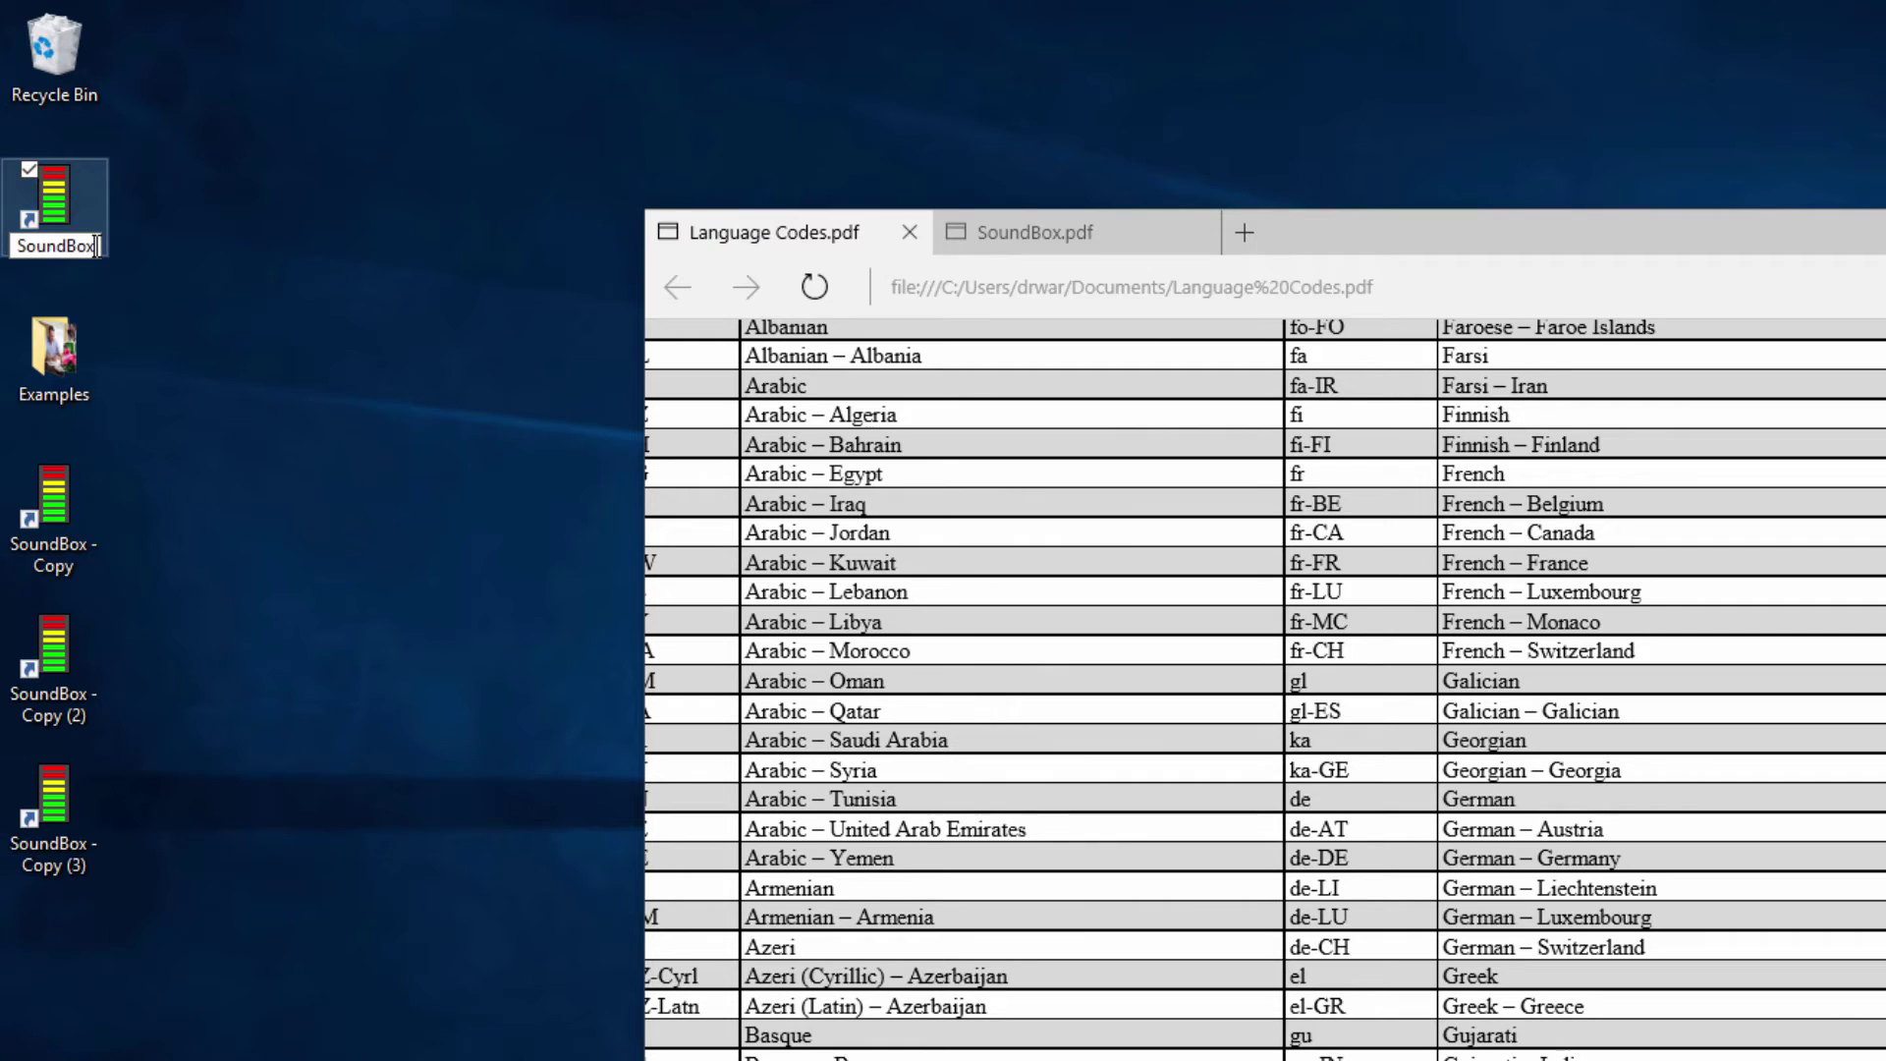
{"action": "type", "text": "french1"}
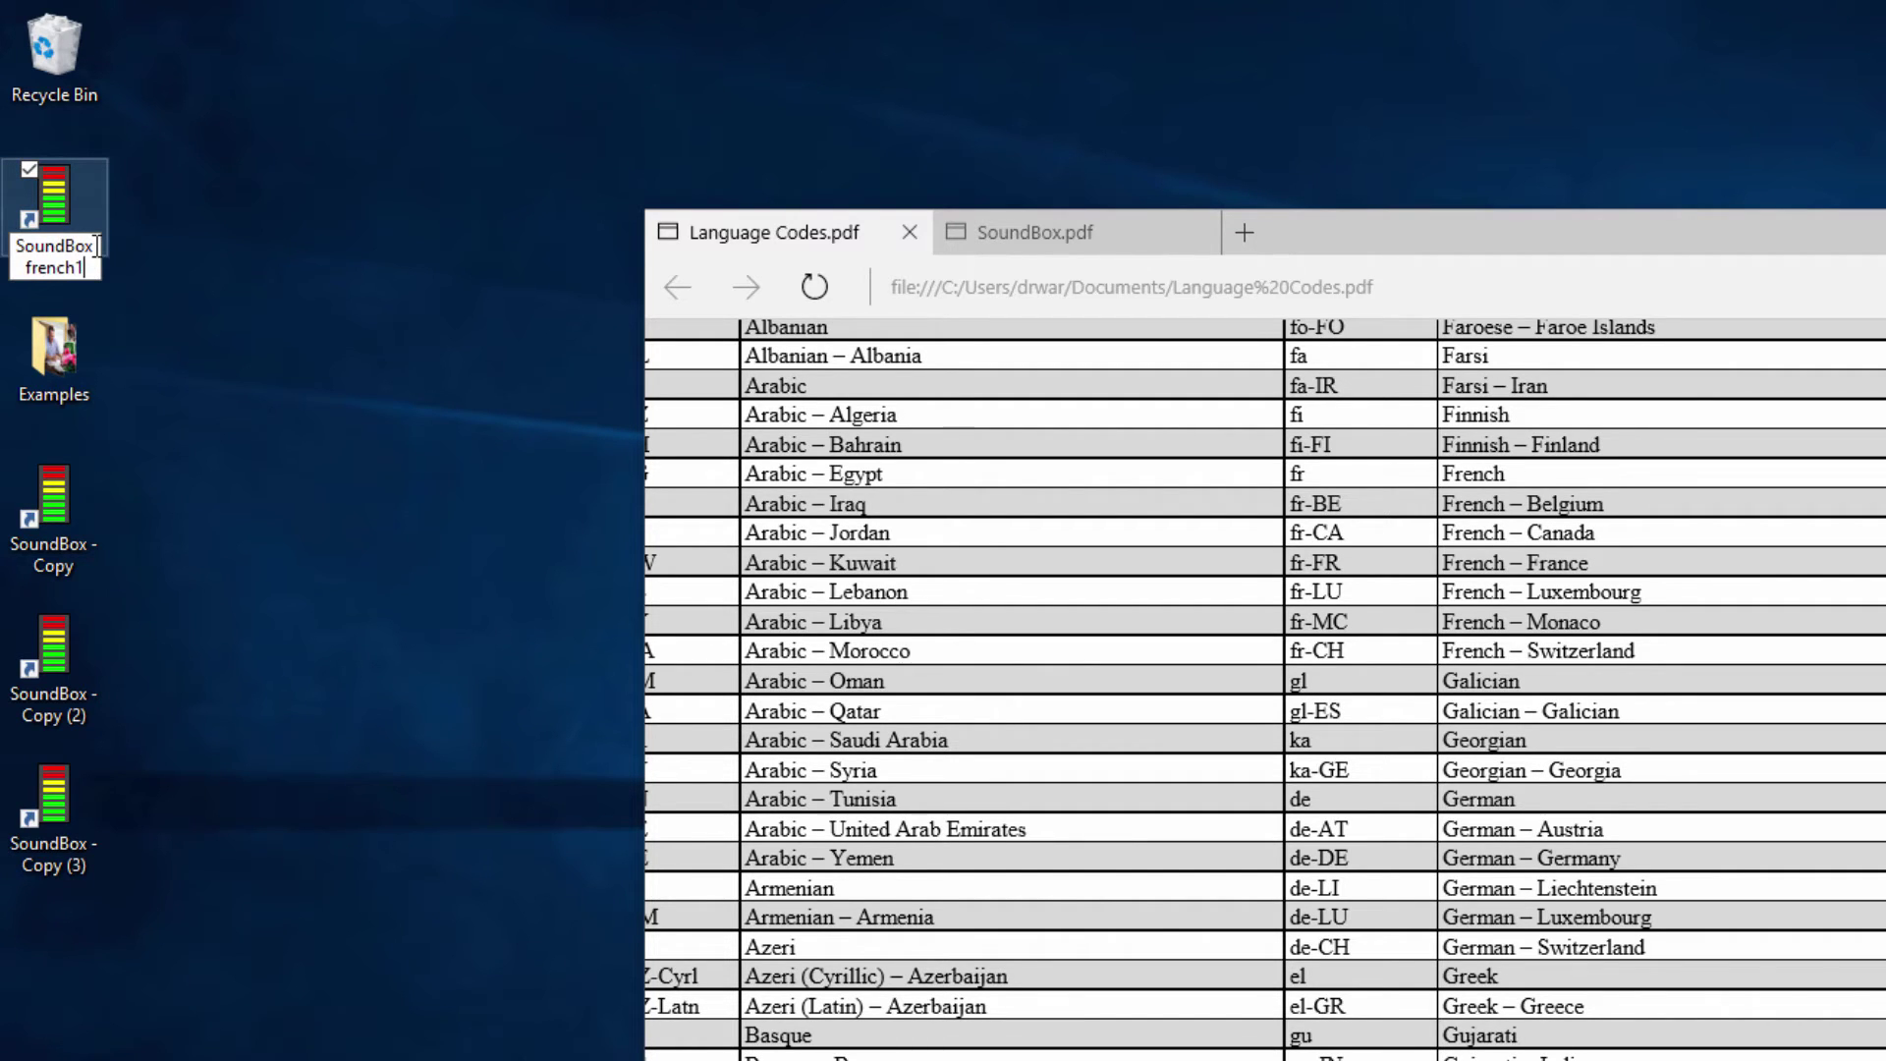
{"action": "key", "text": "Return"}
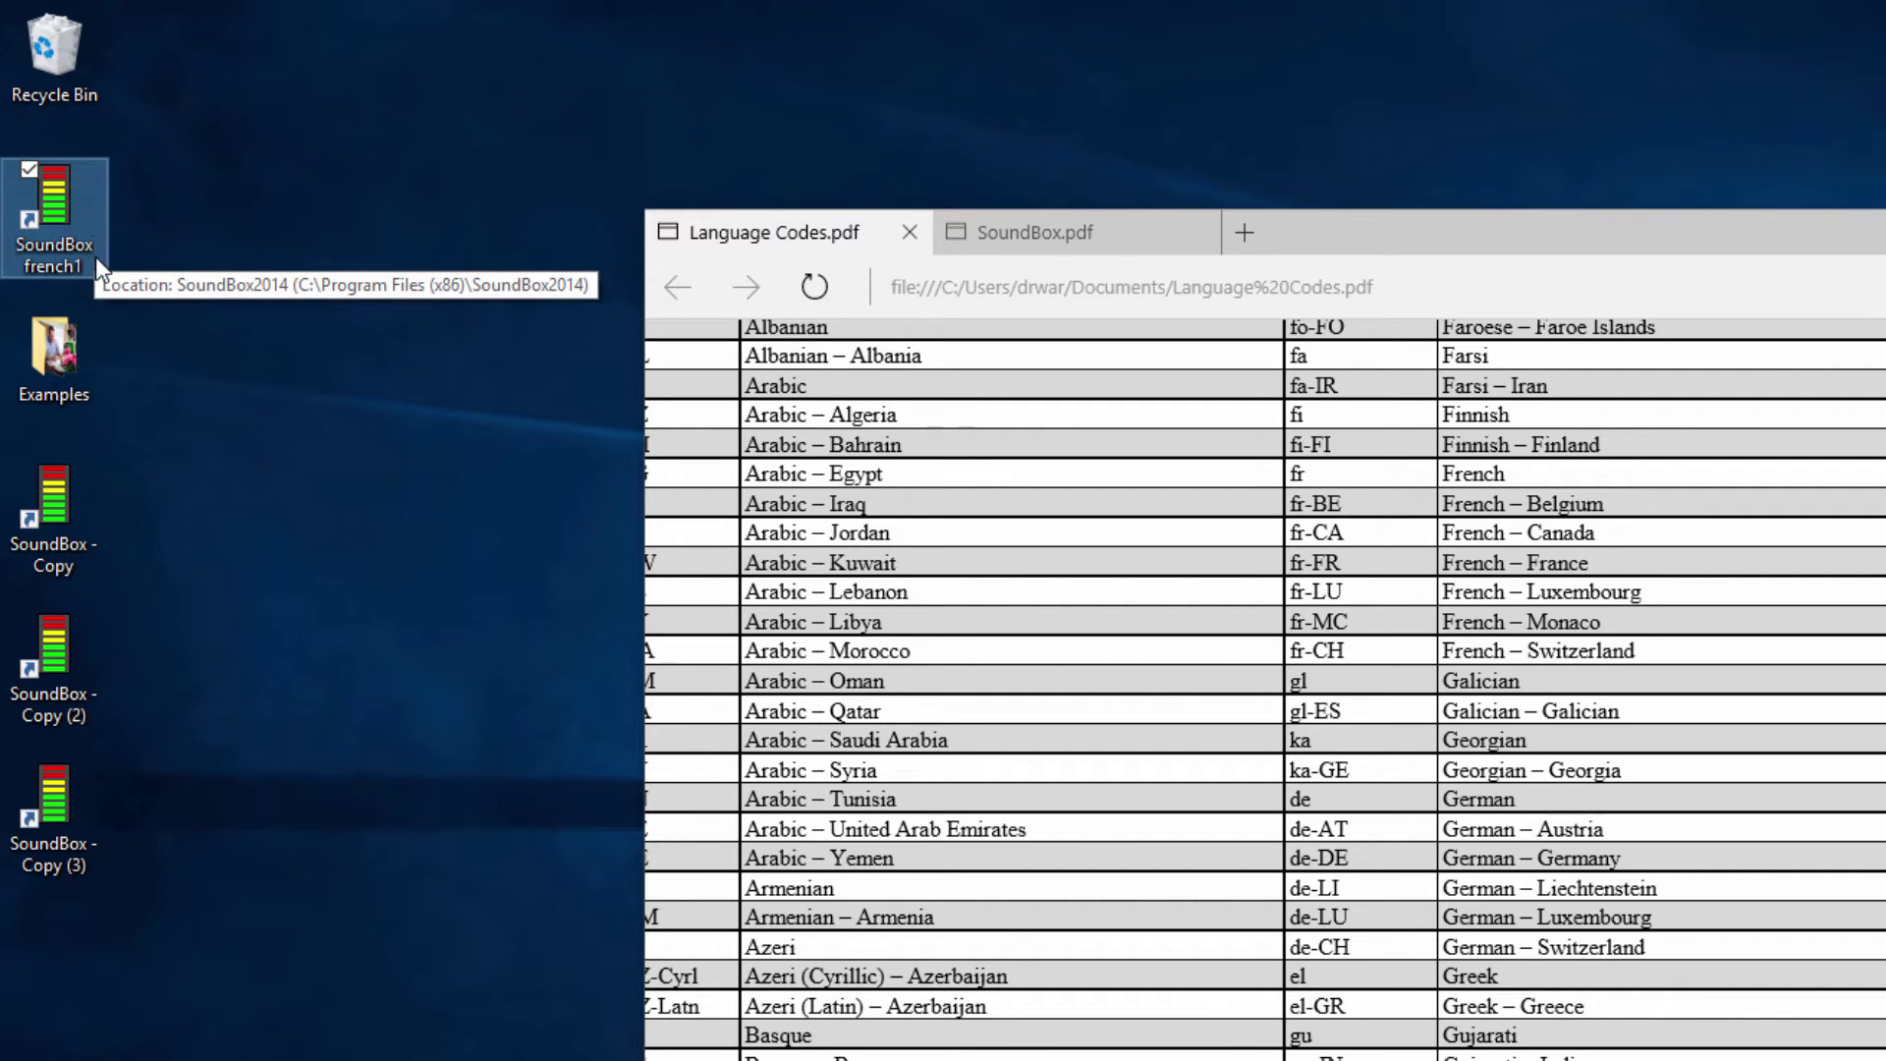
Rename the SoundBox - Copy desktop shortcut as SoundBox french2
{"action": "left_click", "coordinate": [86, 529]}
{"action": "left_click", "coordinate": [83, 546]}
{"action": "left_click_drag", "start_coordinate": [91, 546], "coordinate": [116, 577]}
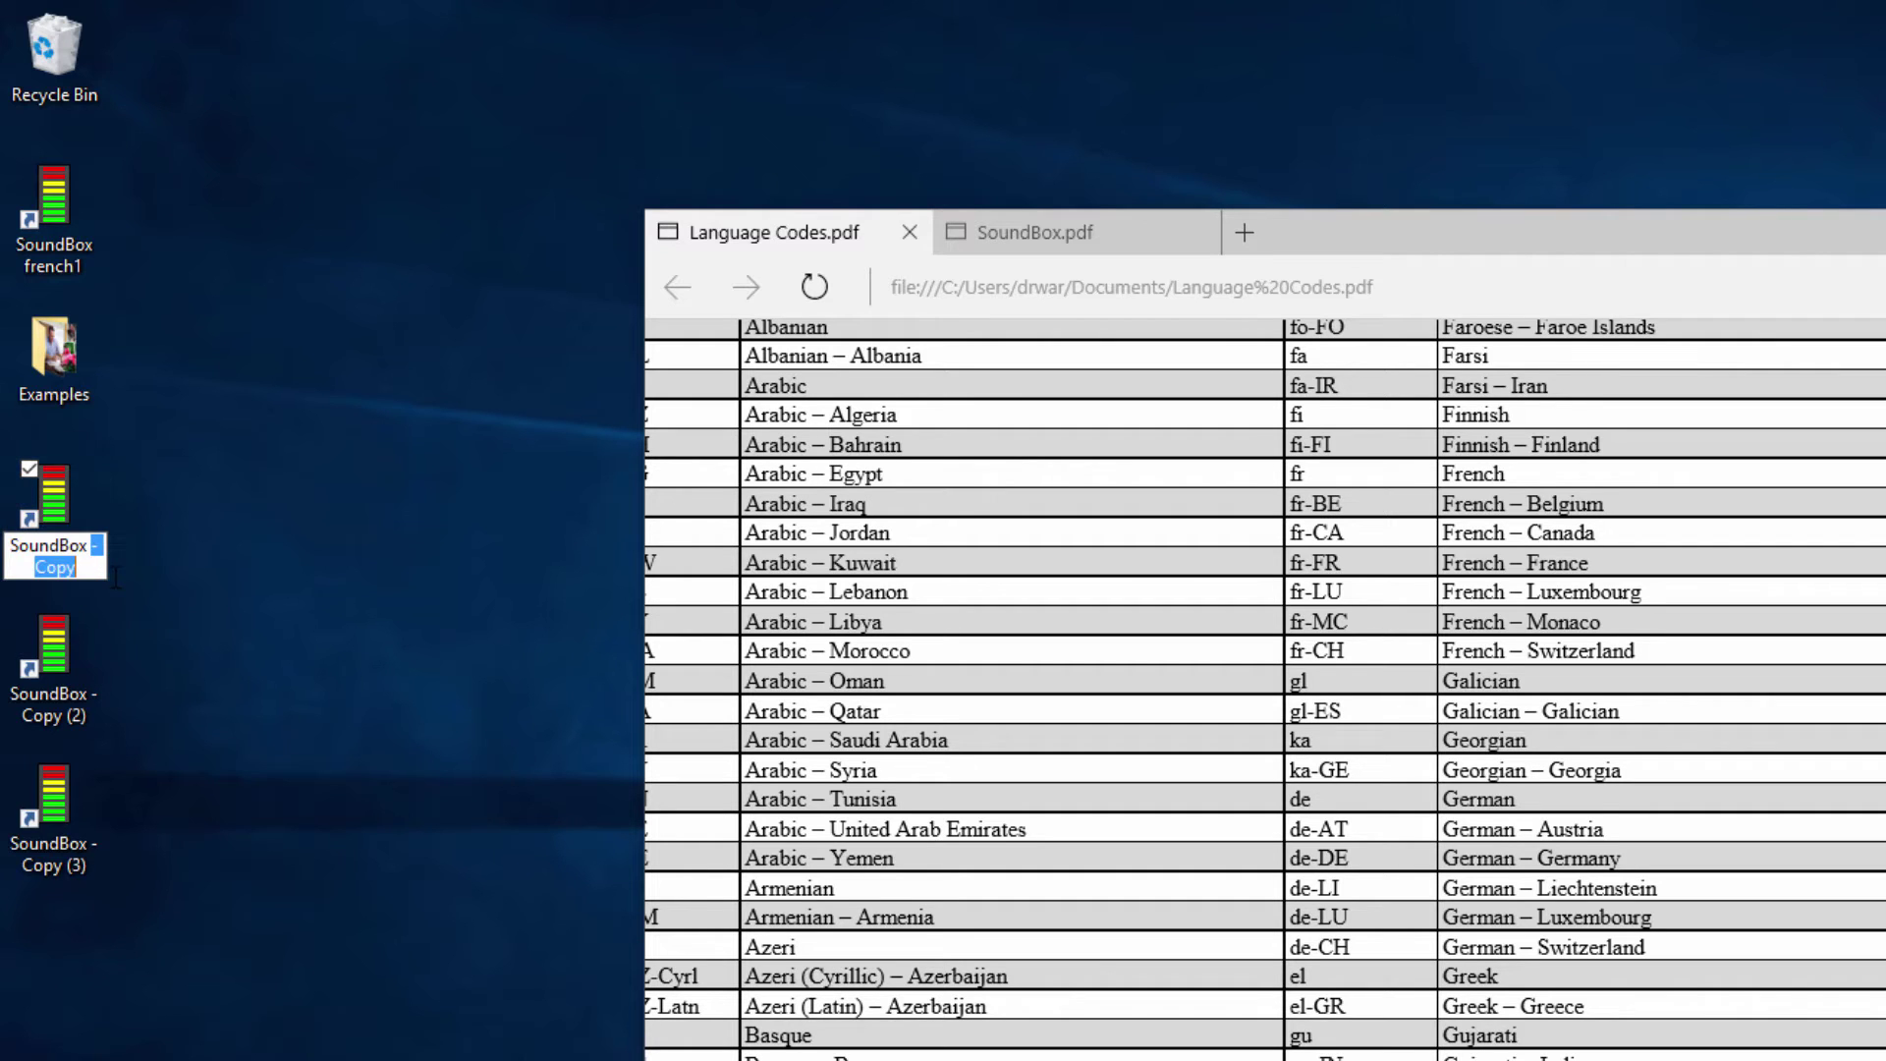
{"action": "type", "text": "fren"}
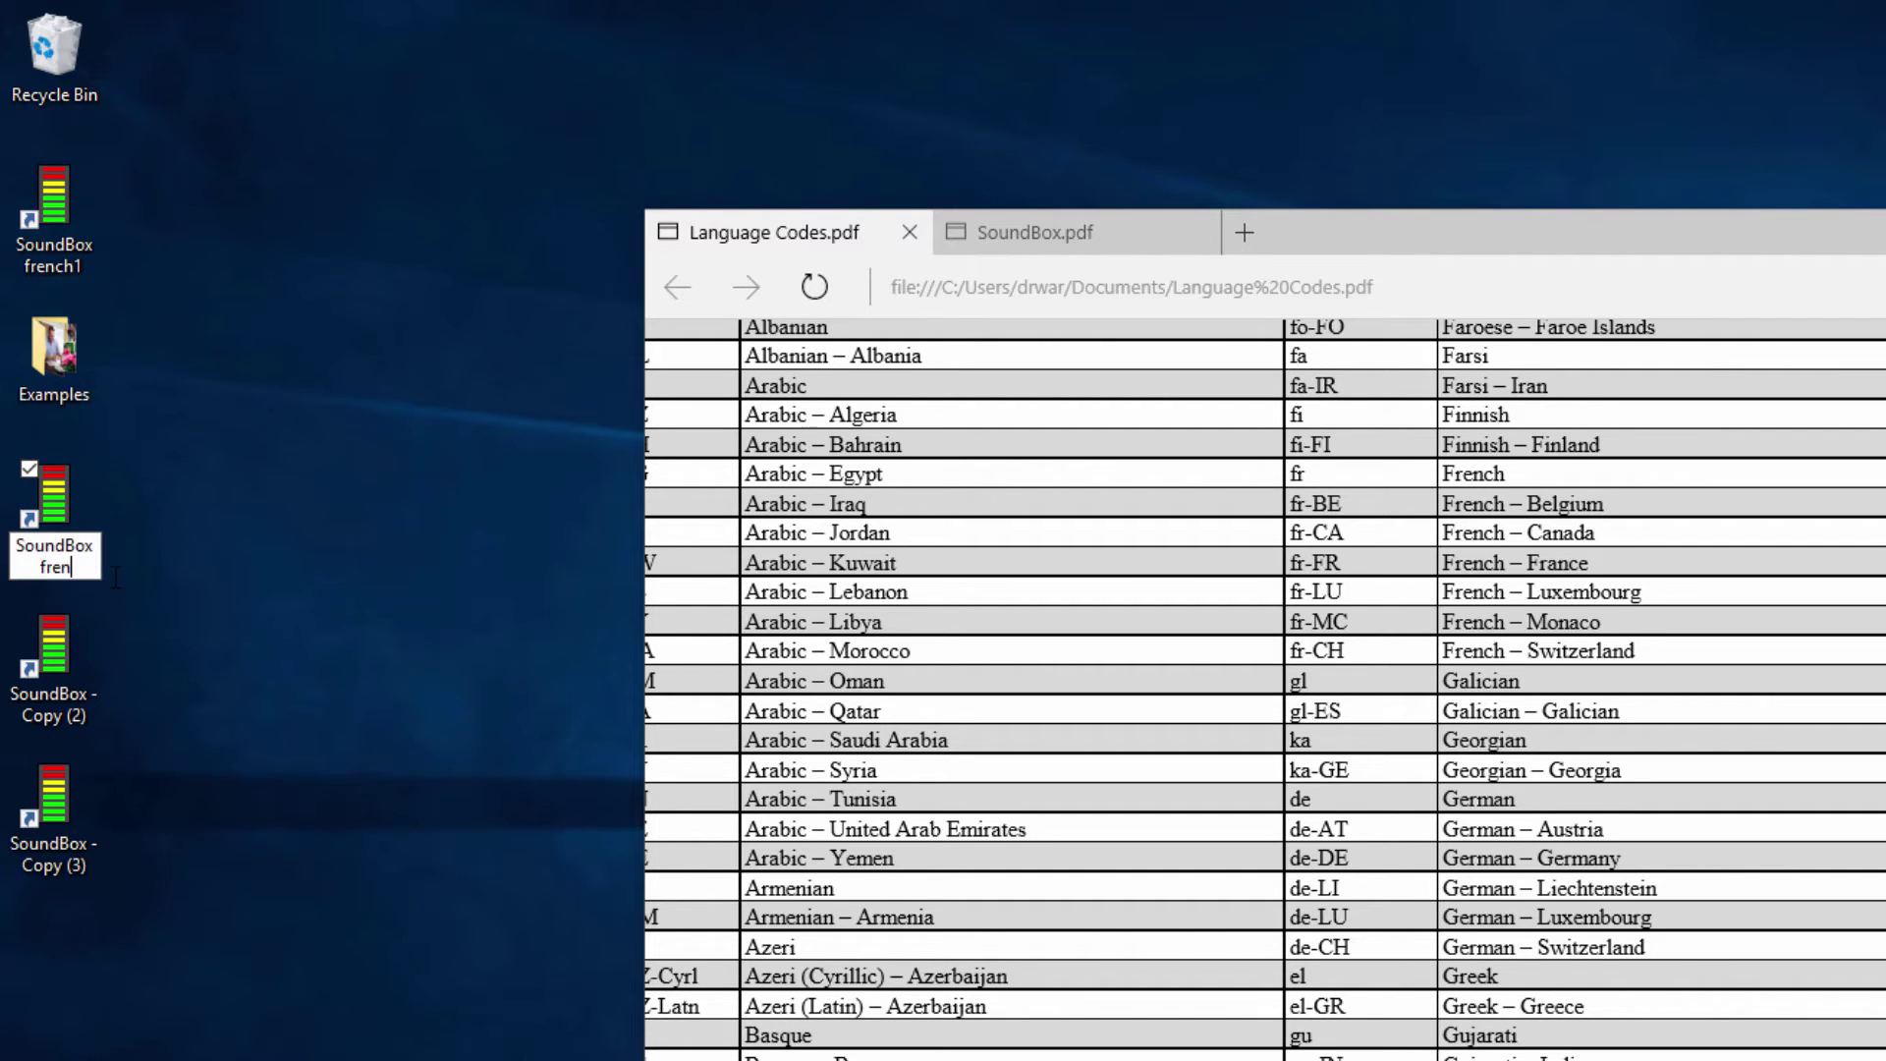
{"action": "type", "text": "ch2"}
{"action": "key", "text": "Return"}
Append /lang=fr to the SoundBox french2 shortcut's target, then launch SoundBox from it as a check and close it
{"action": "right_click", "coordinate": [92, 530]}
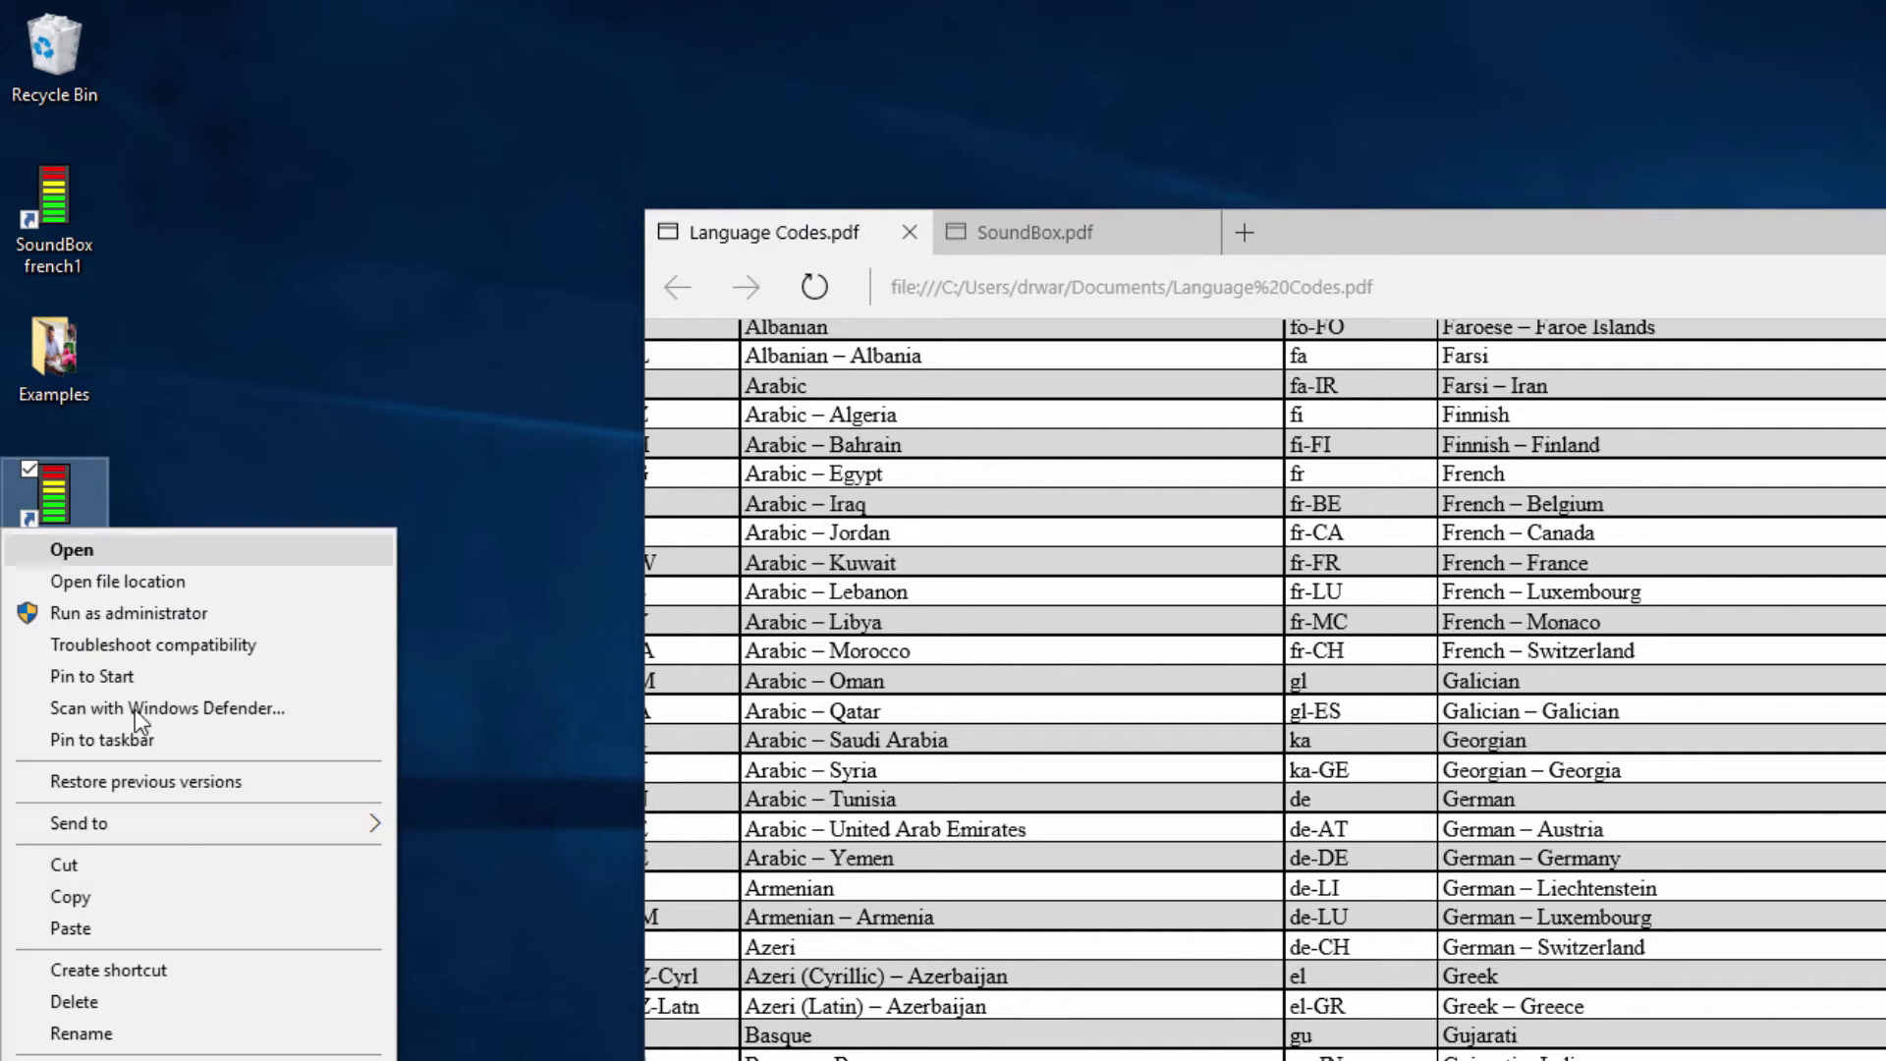
{"action": "left_click", "coordinate": [147, 1053]}
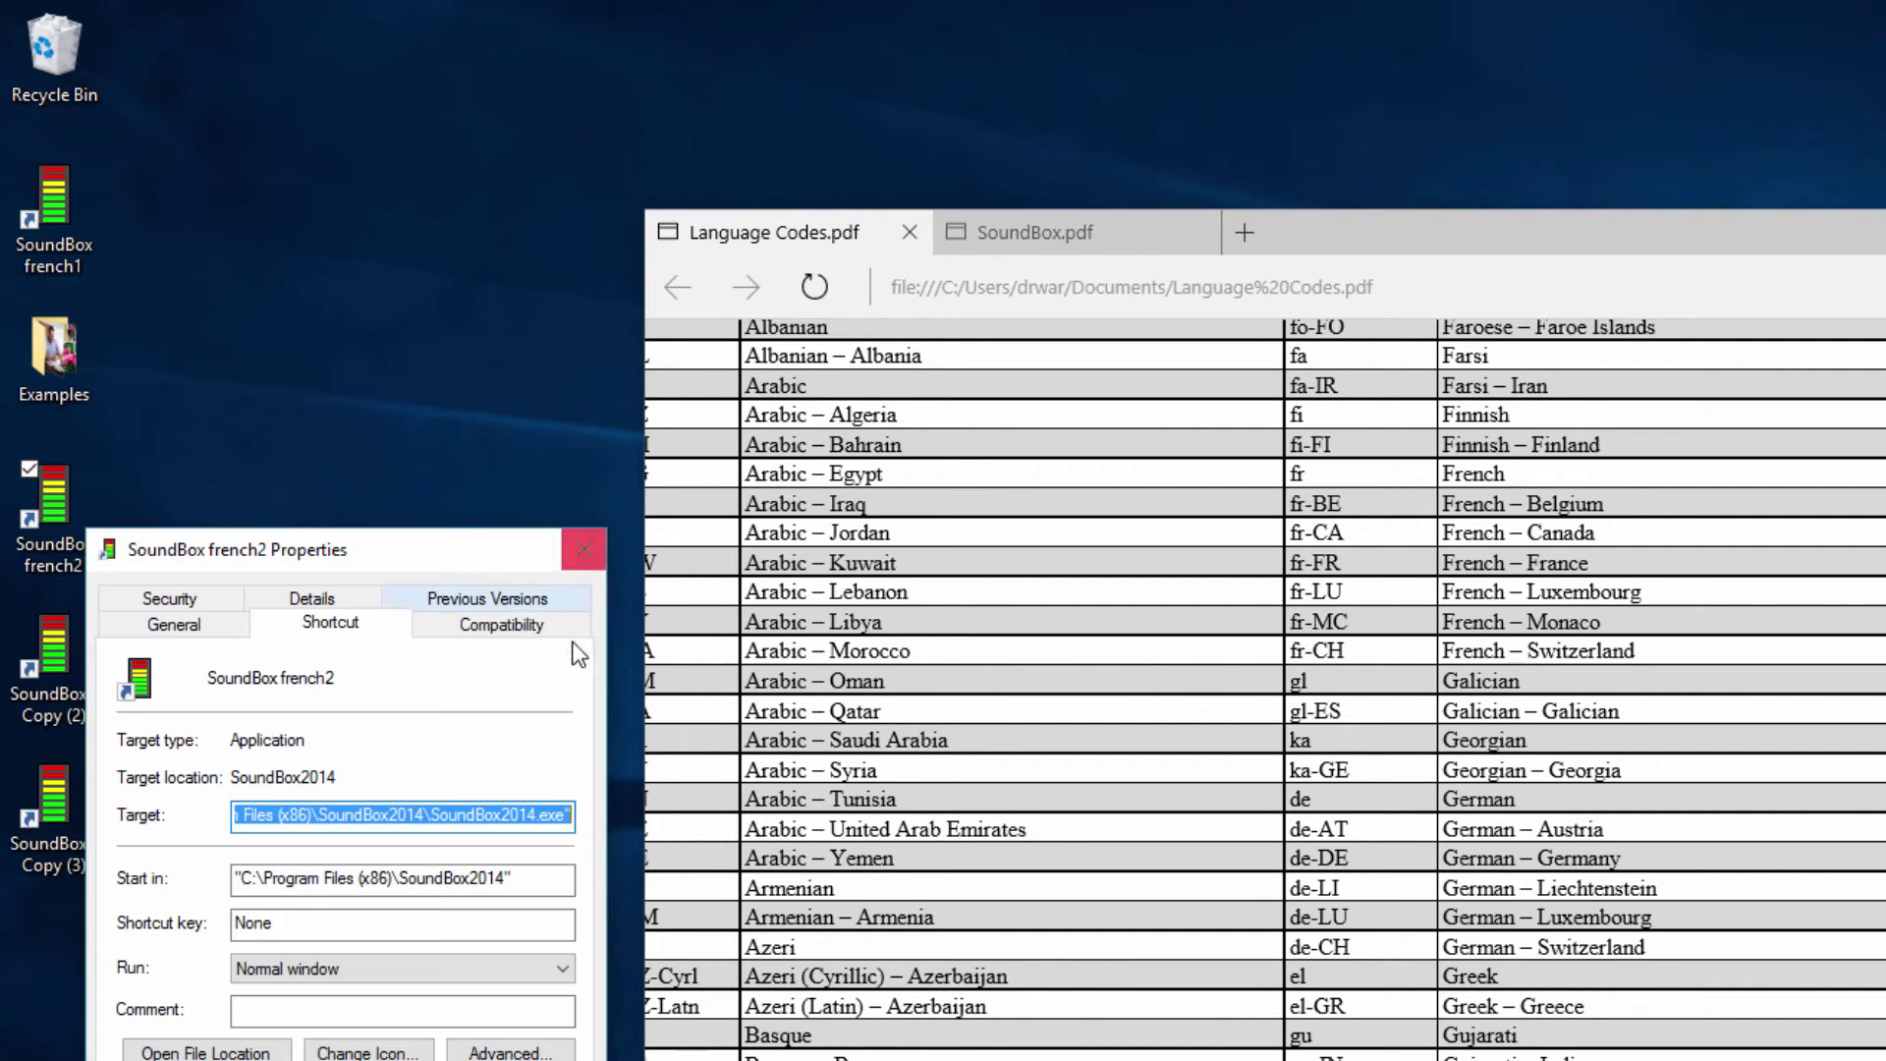
{"action": "left_click", "coordinate": [570, 817]}
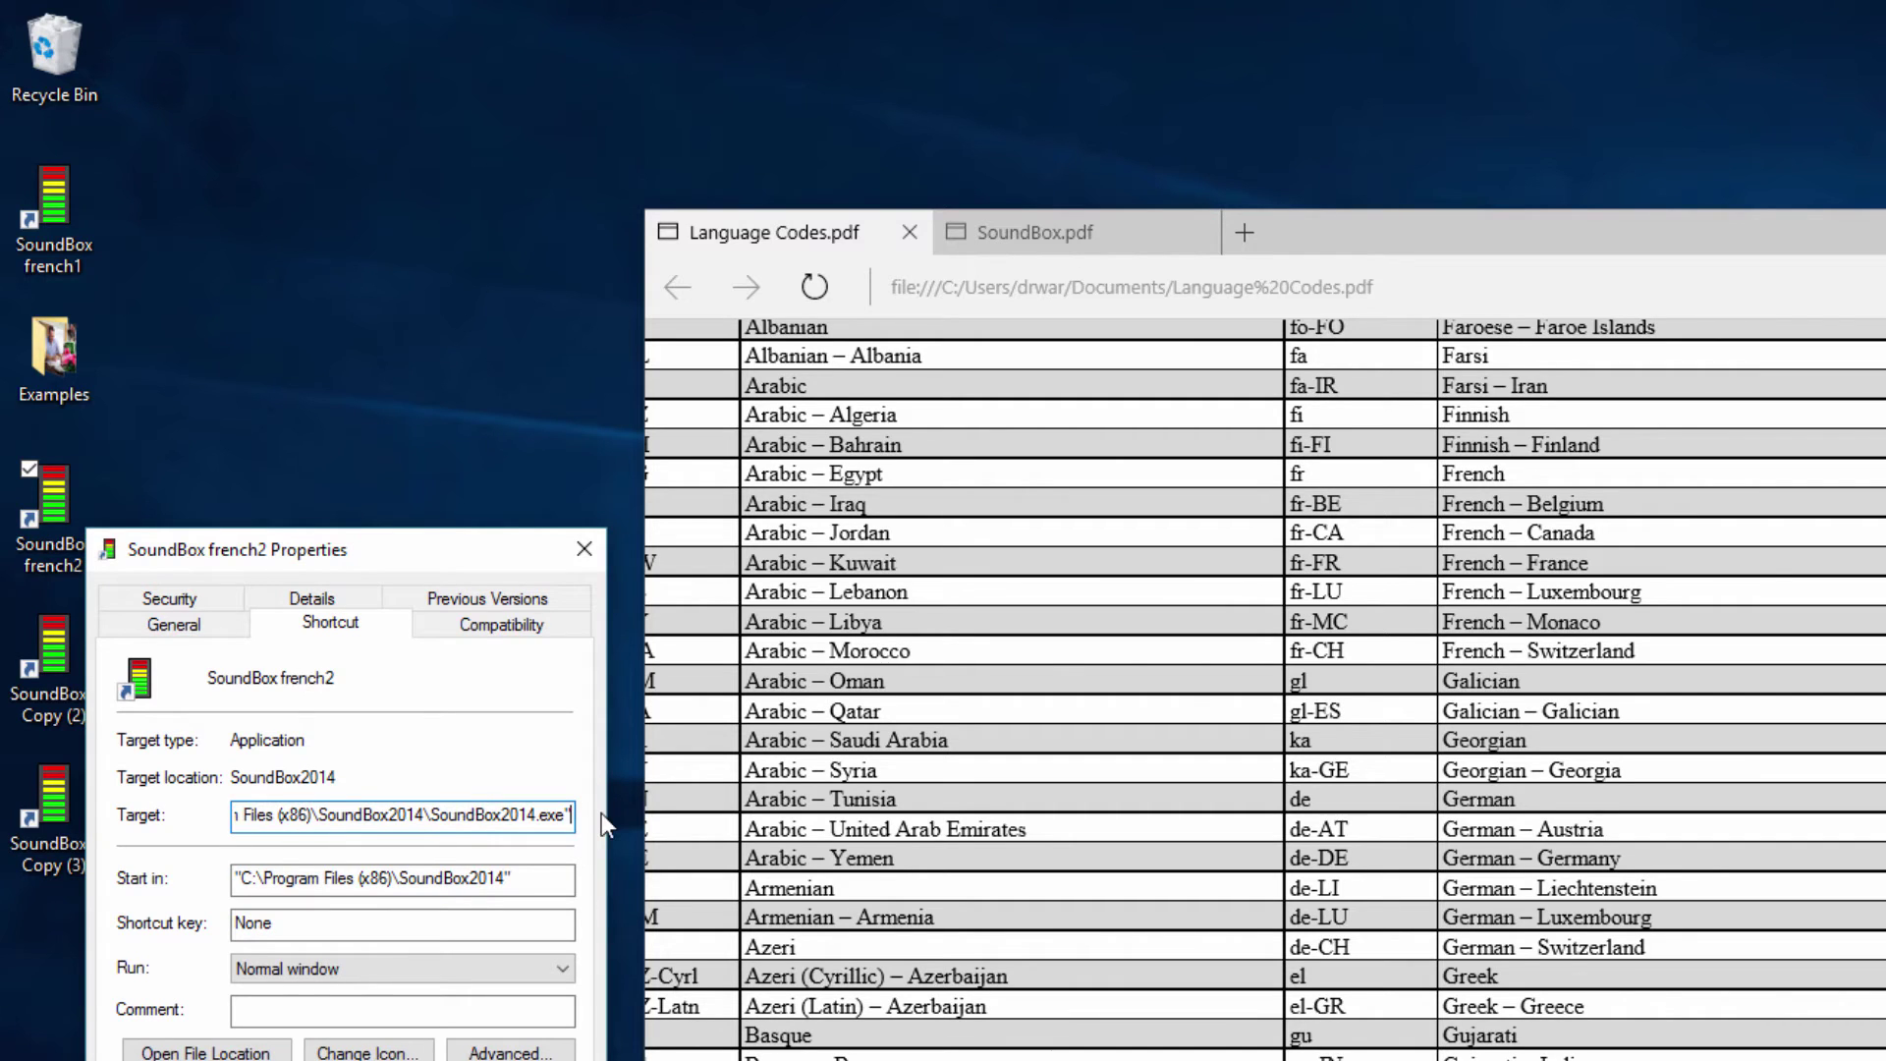
{"action": "type", "text": "/la"}
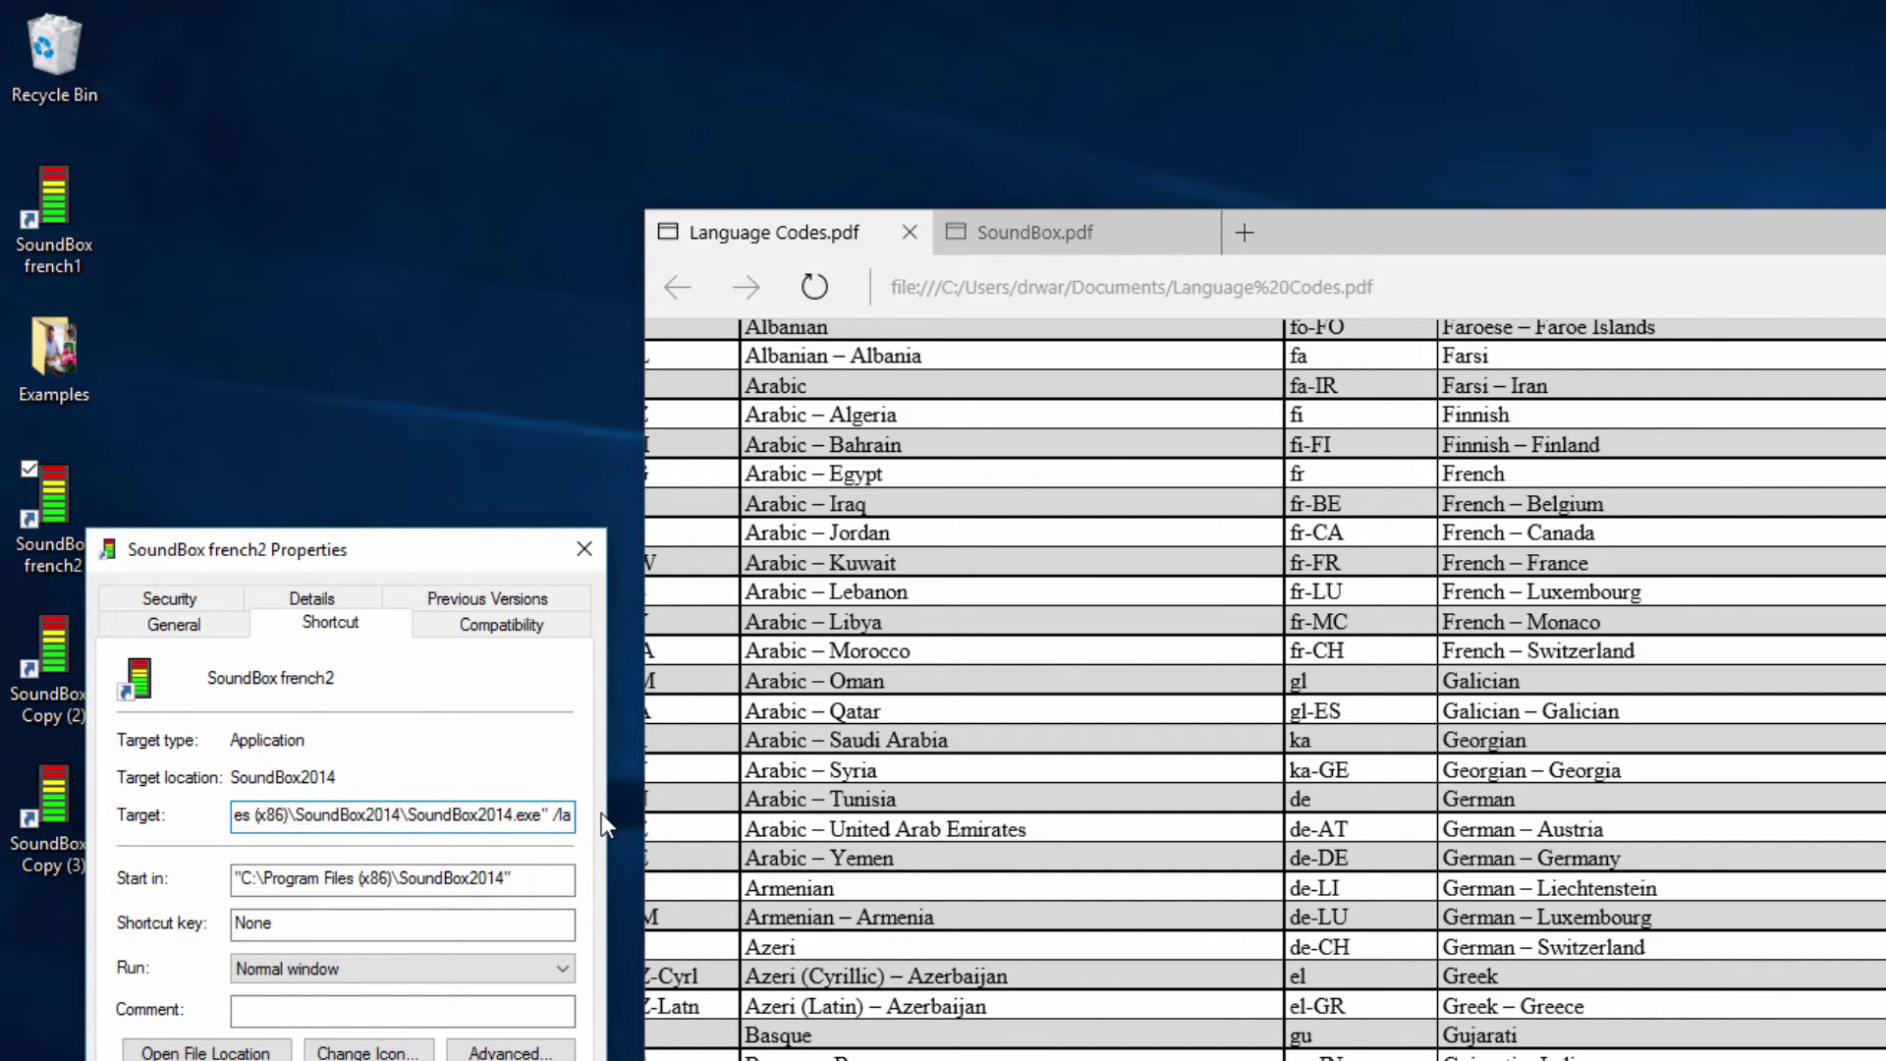
{"action": "type", "text": "ng=fr"}
{"action": "key", "text": "Return"}
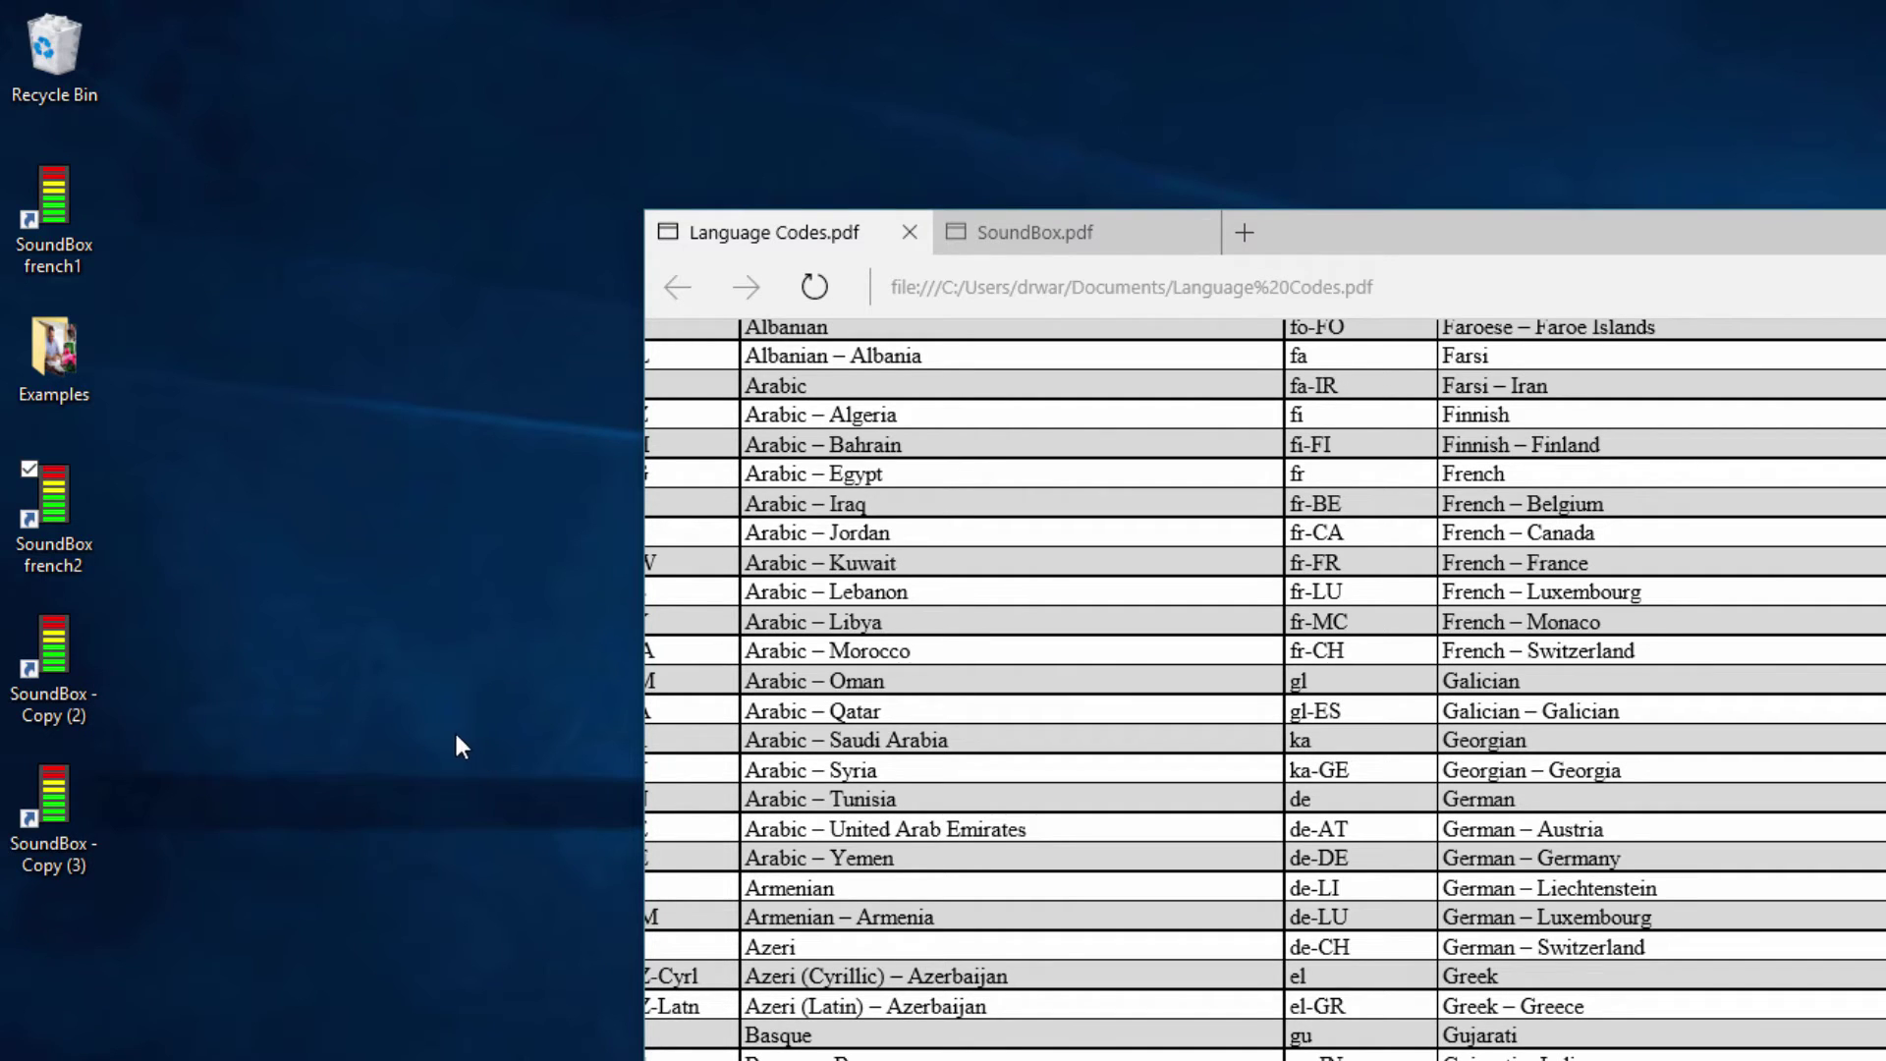
{"action": "double_click", "coordinate": [91, 523]}
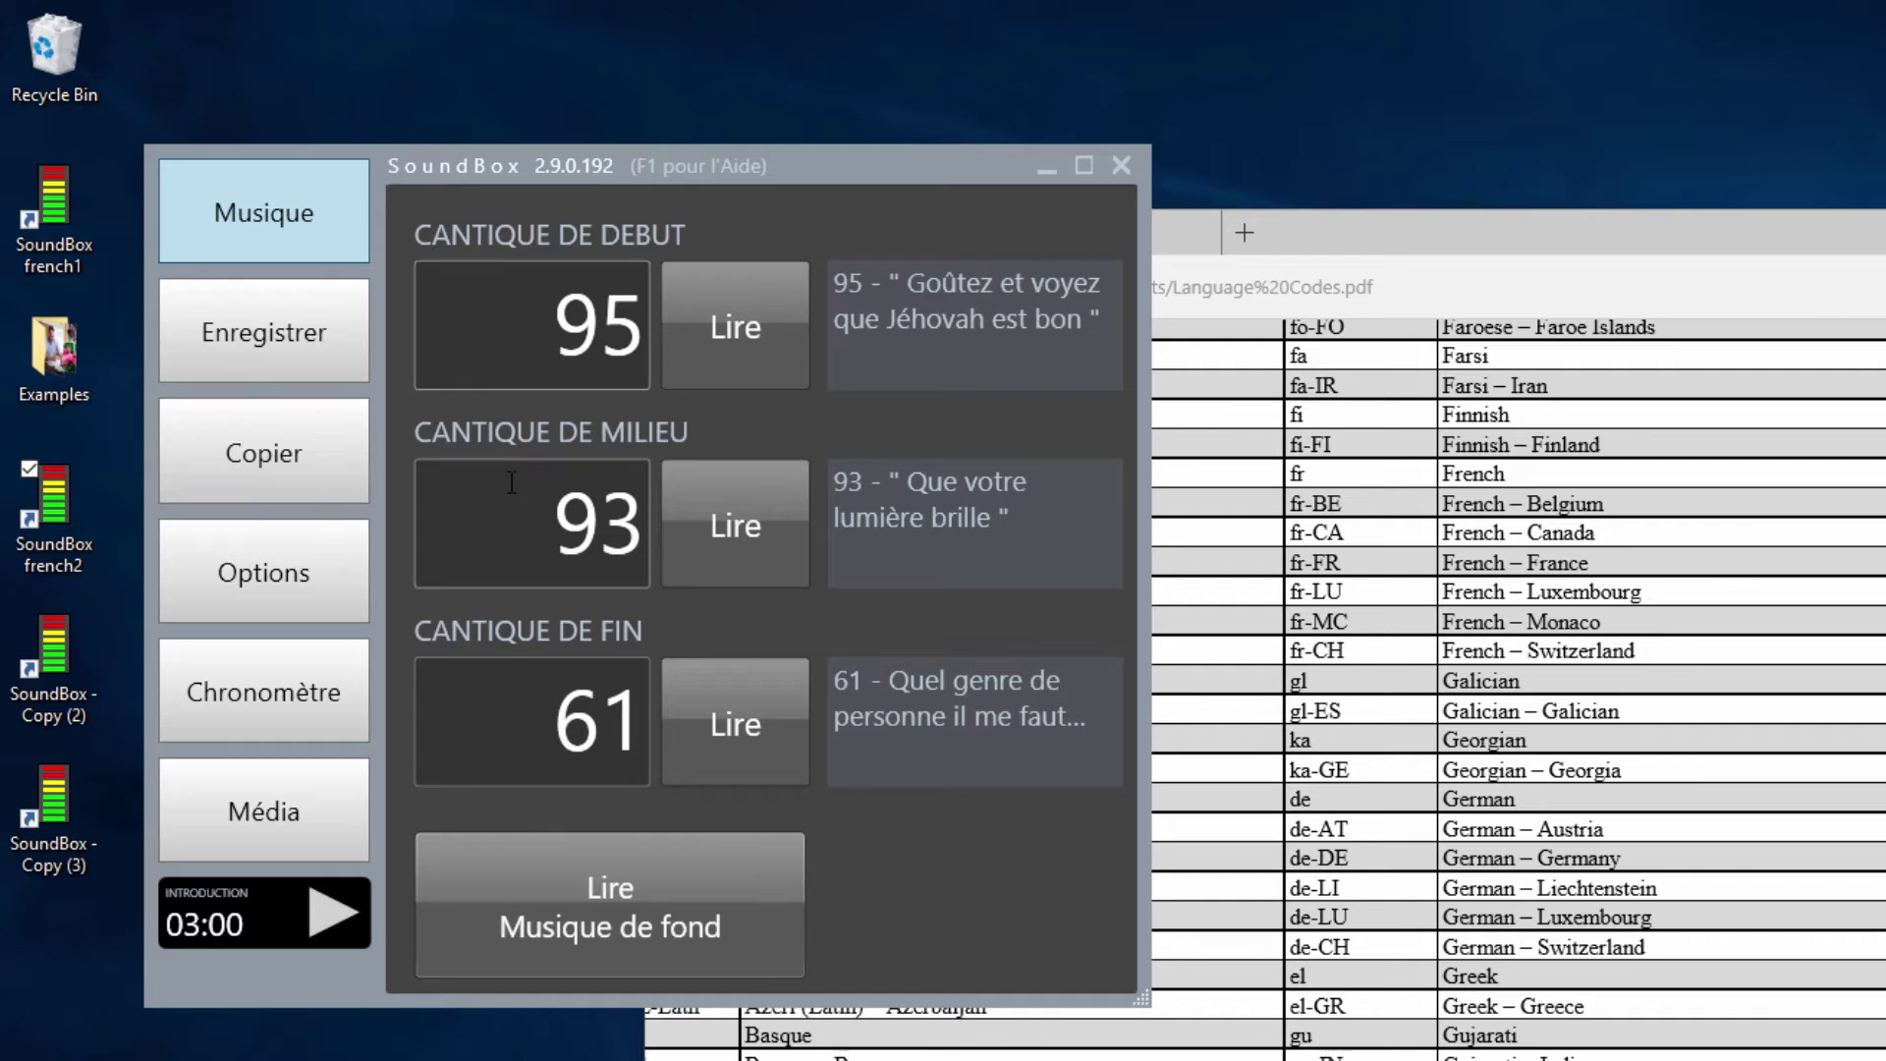
{"action": "left_click", "coordinate": [1116, 168]}
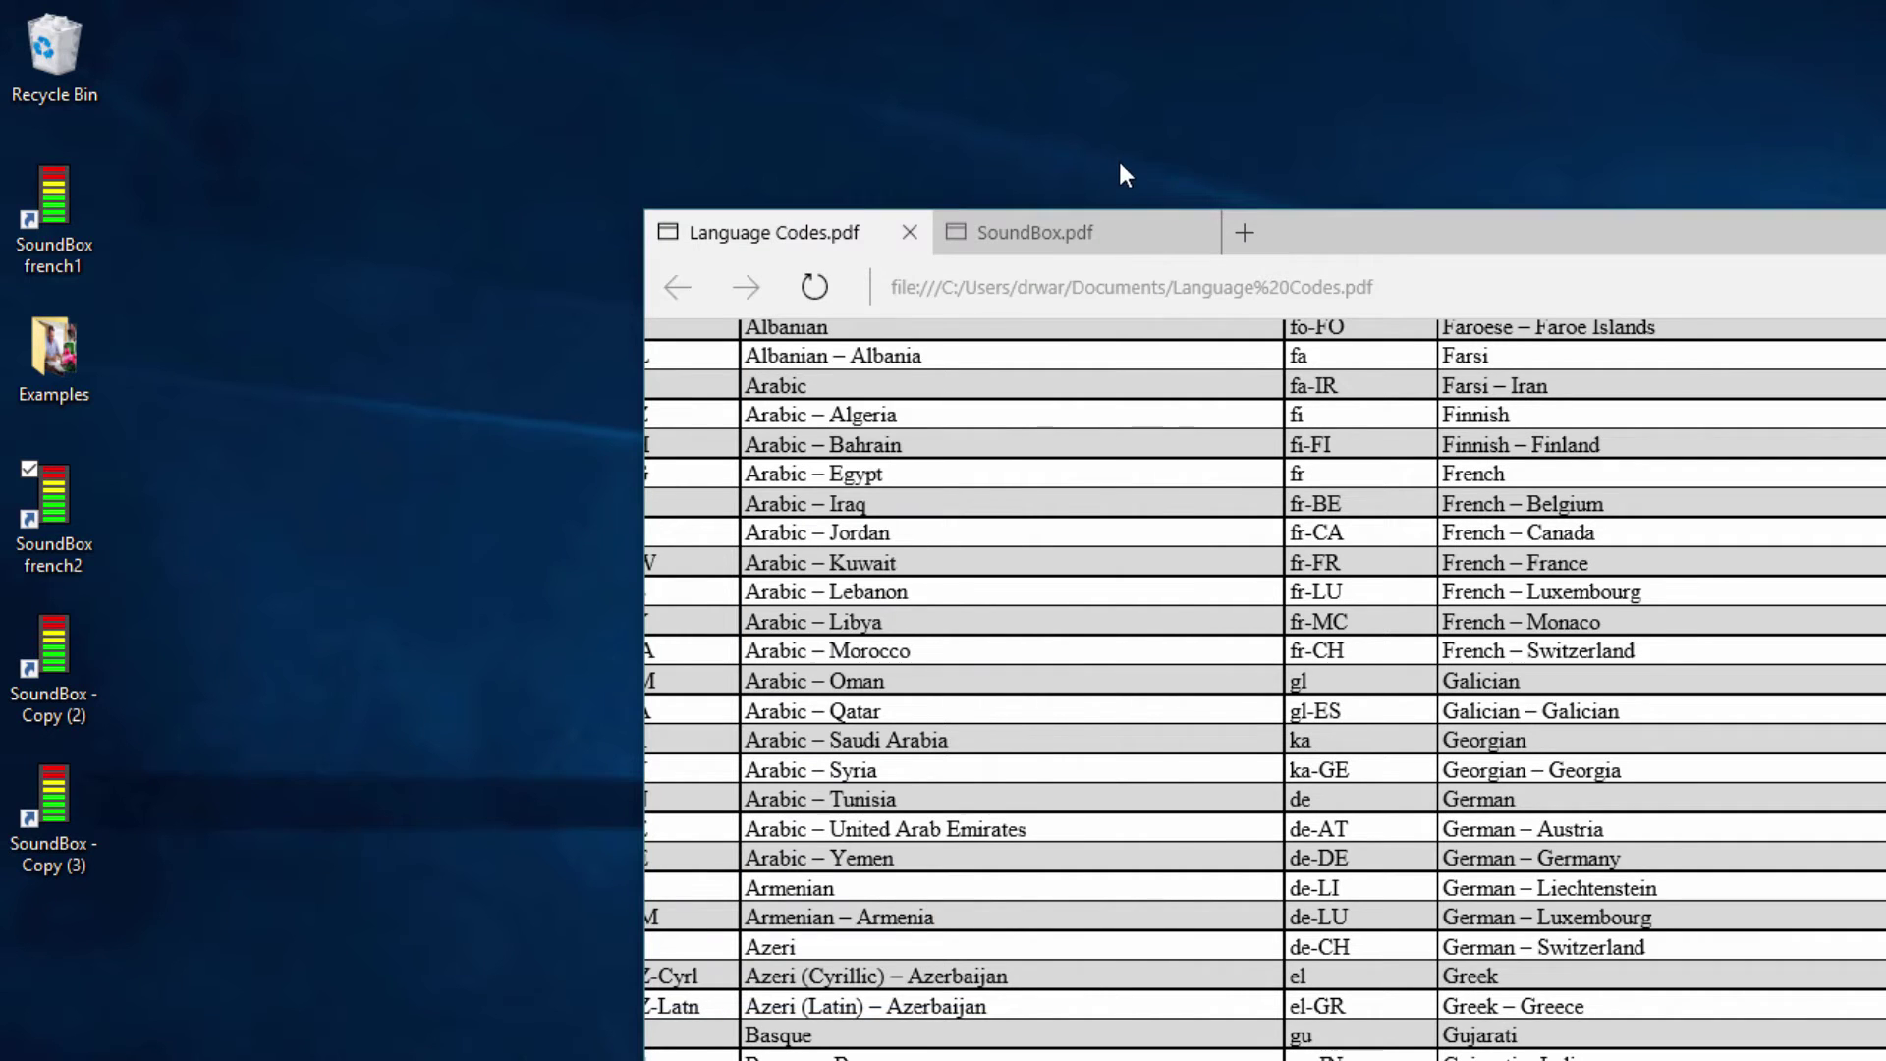
Launch SoundBox from the SoundBox - Copy (2) shortcut and open the Congregations collection in its settings for editing
{"action": "double_click", "coordinate": [61, 656]}
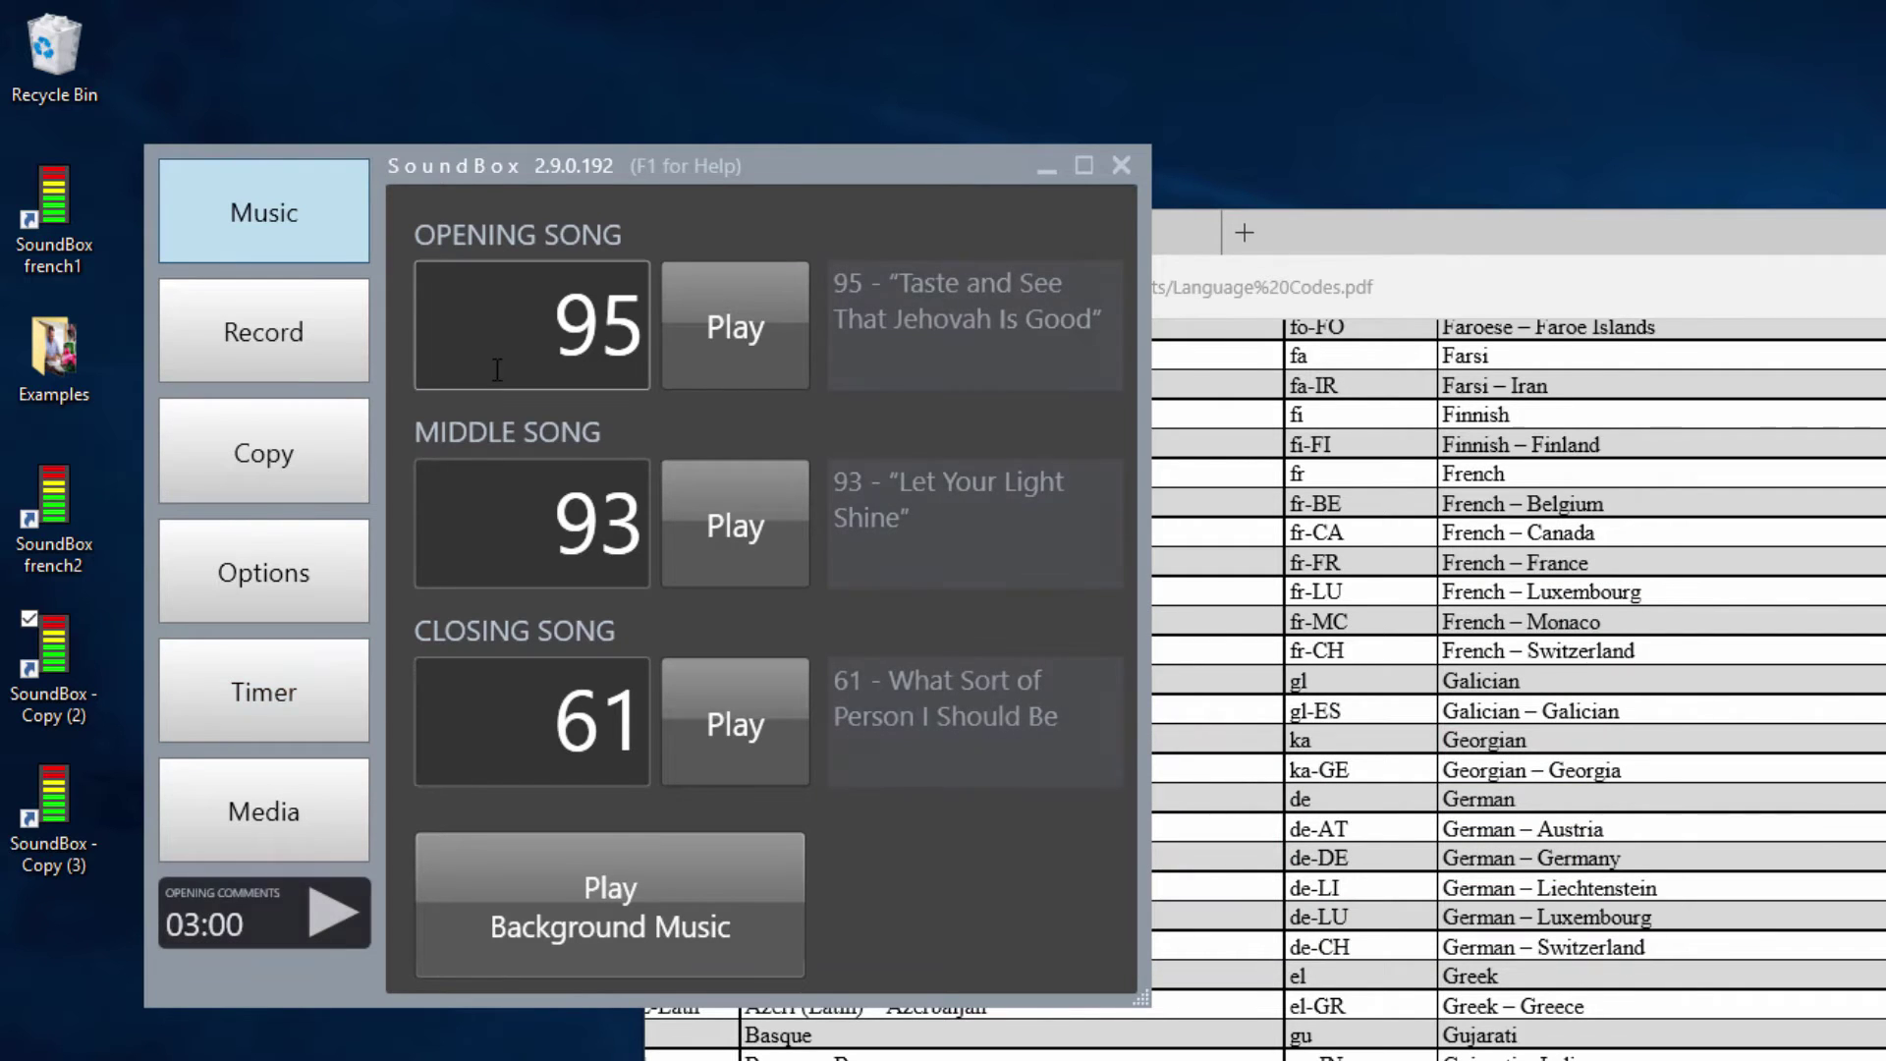
{"action": "left_click", "coordinate": [259, 557]}
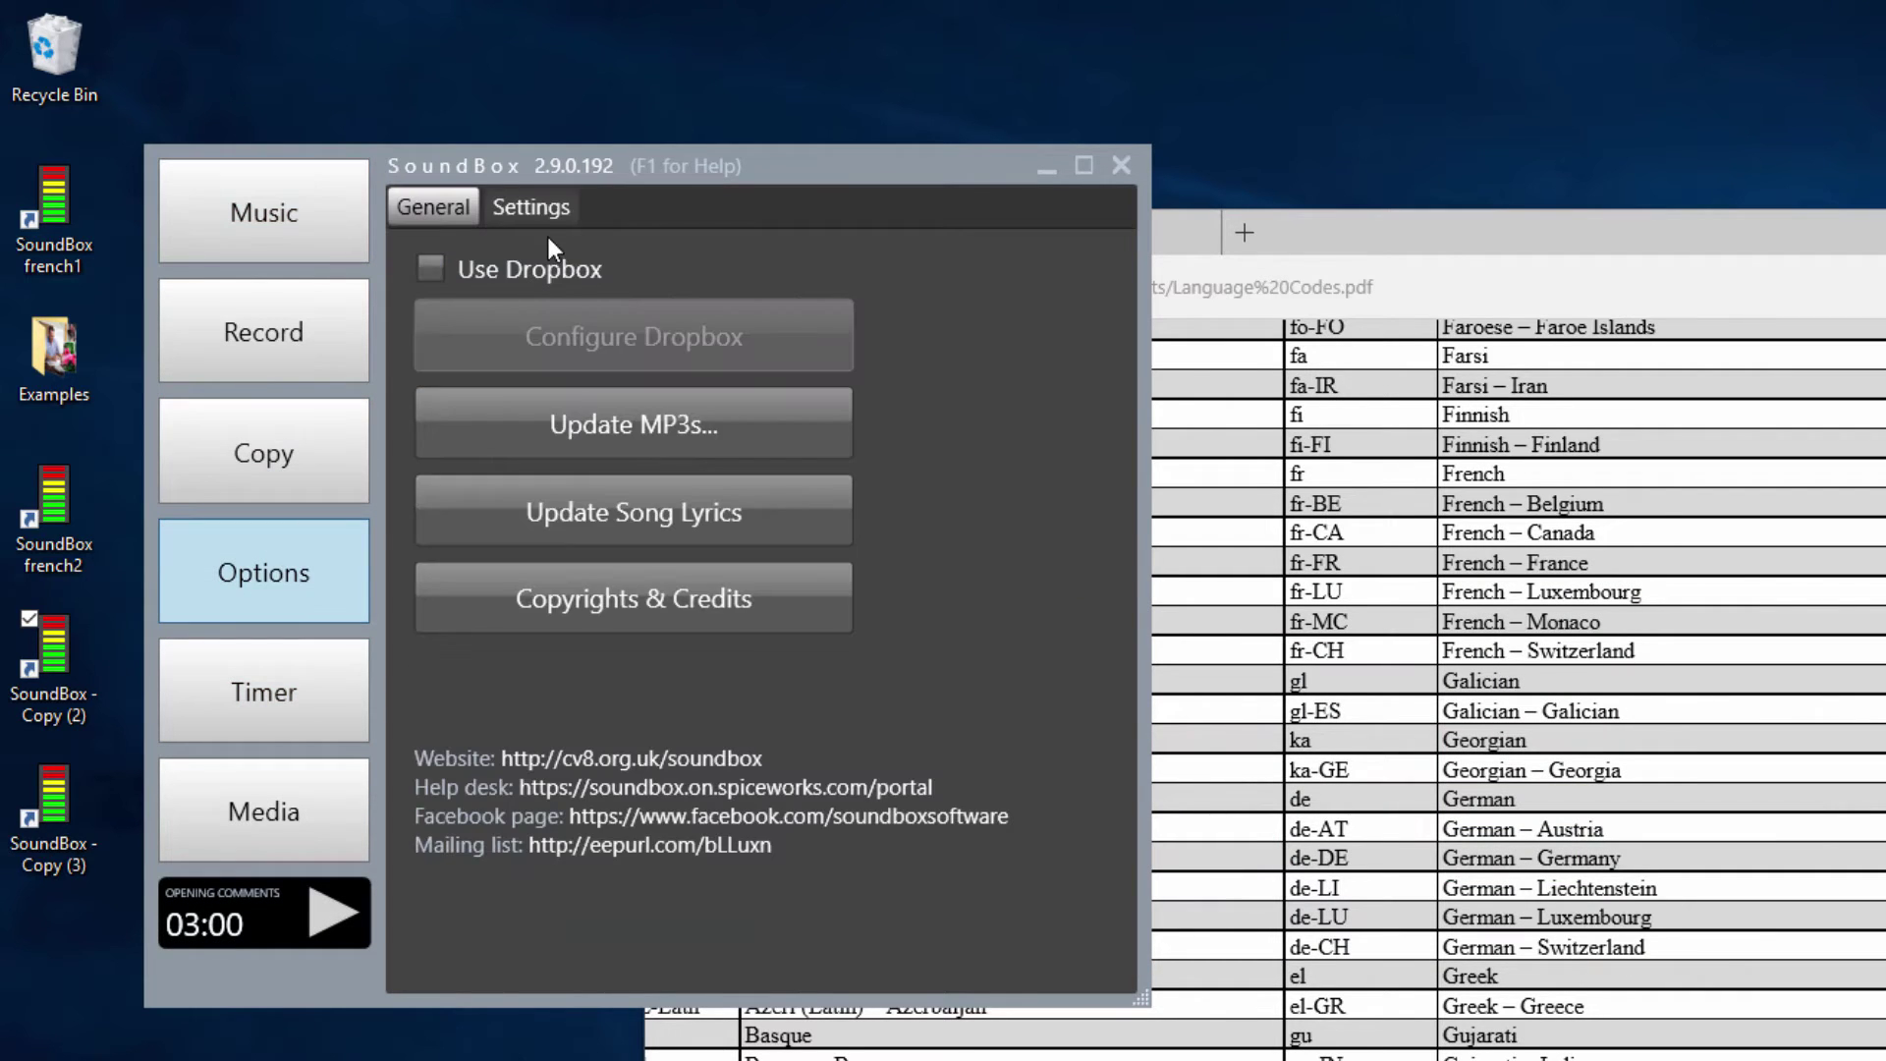
{"action": "left_click", "coordinate": [552, 222]}
{"action": "scroll", "coordinate": [905, 610], "scroll_direction": "down", "scroll_amount": 2}
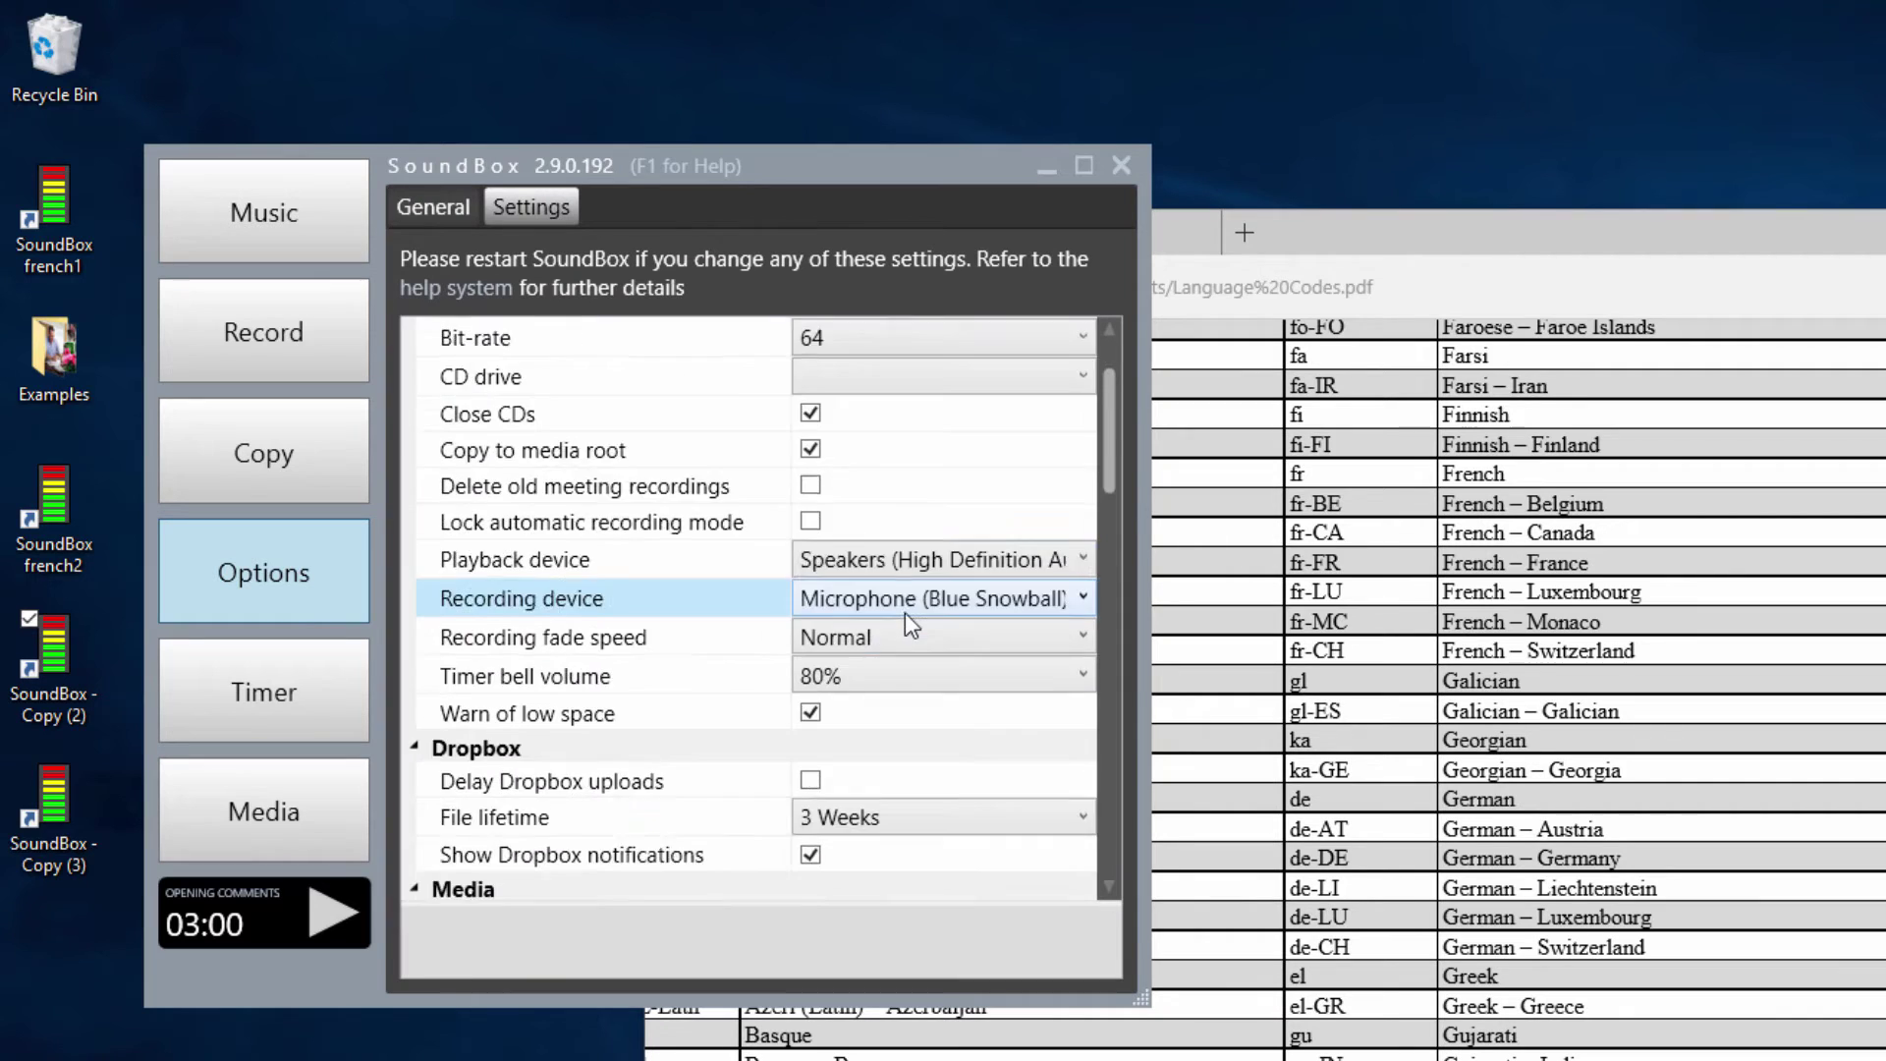
{"action": "scroll", "coordinate": [905, 613], "scroll_direction": "down", "scroll_amount": 10}
{"action": "left_click", "coordinate": [481, 638]}
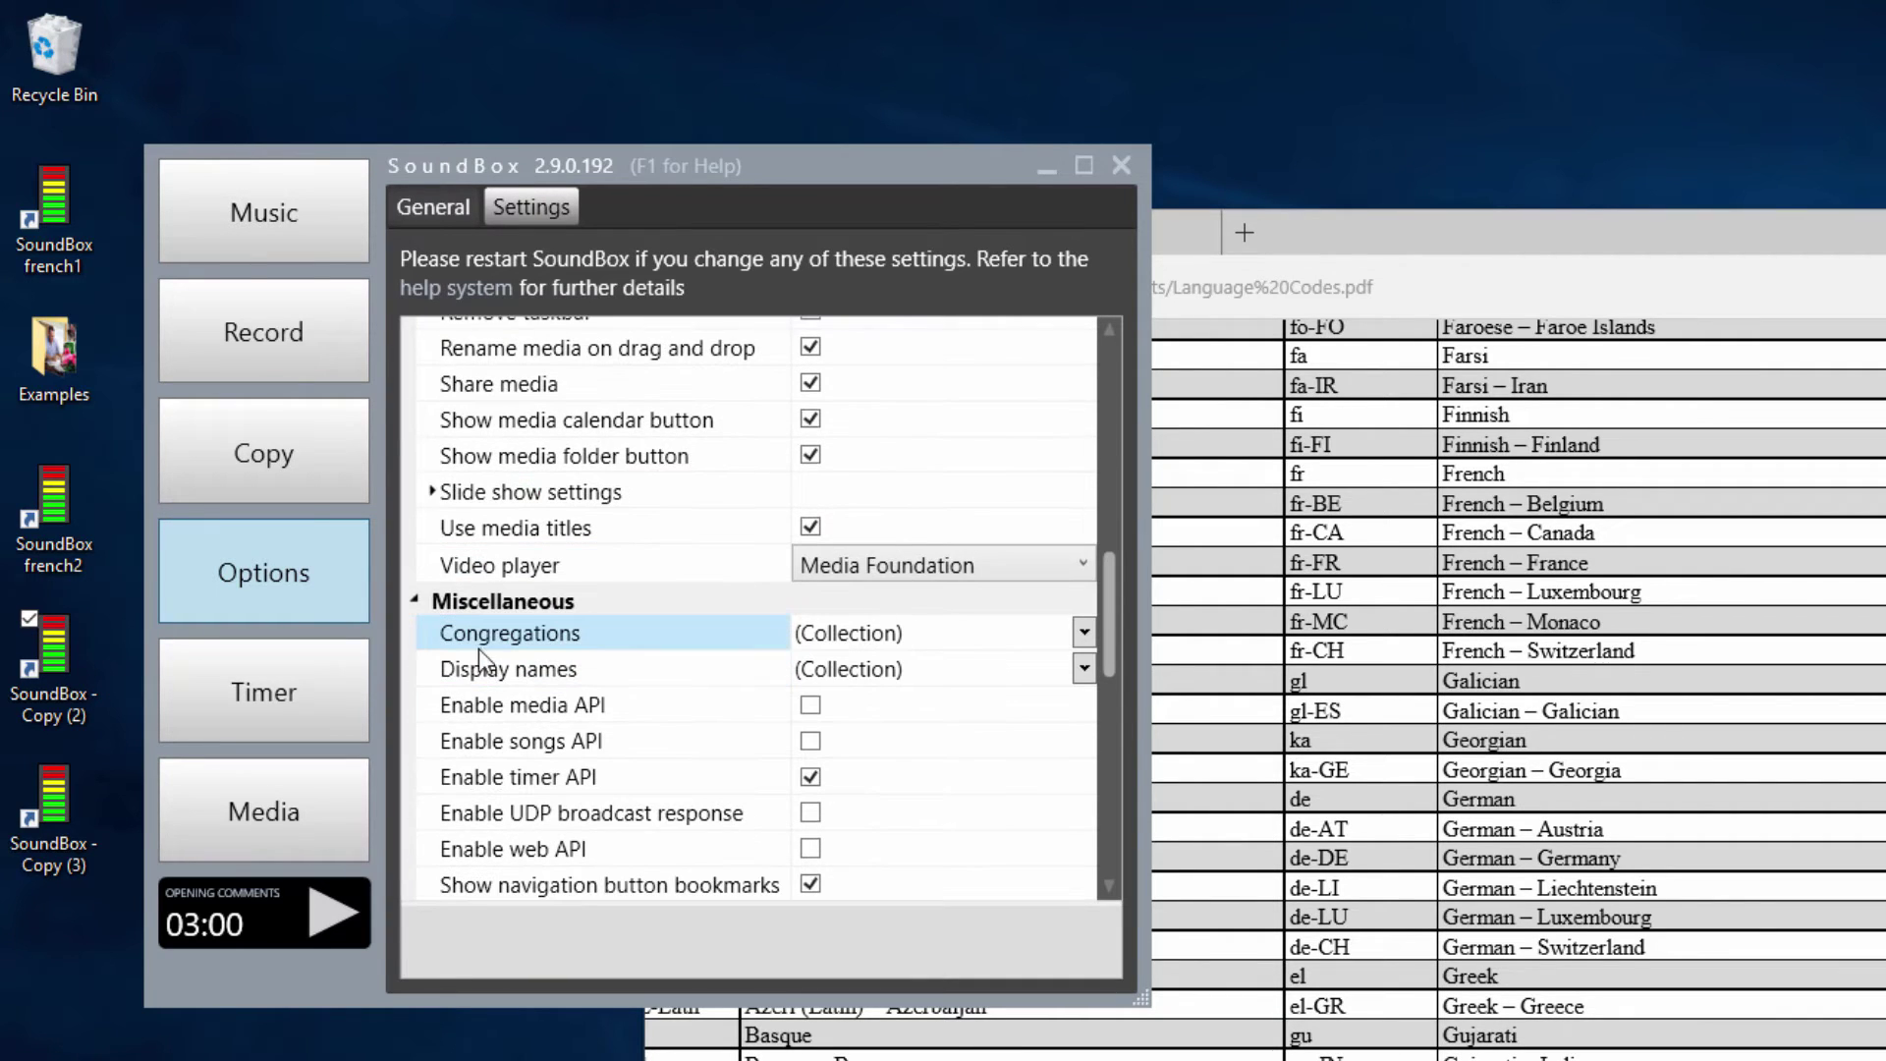
{"action": "left_click", "coordinate": [1086, 634]}
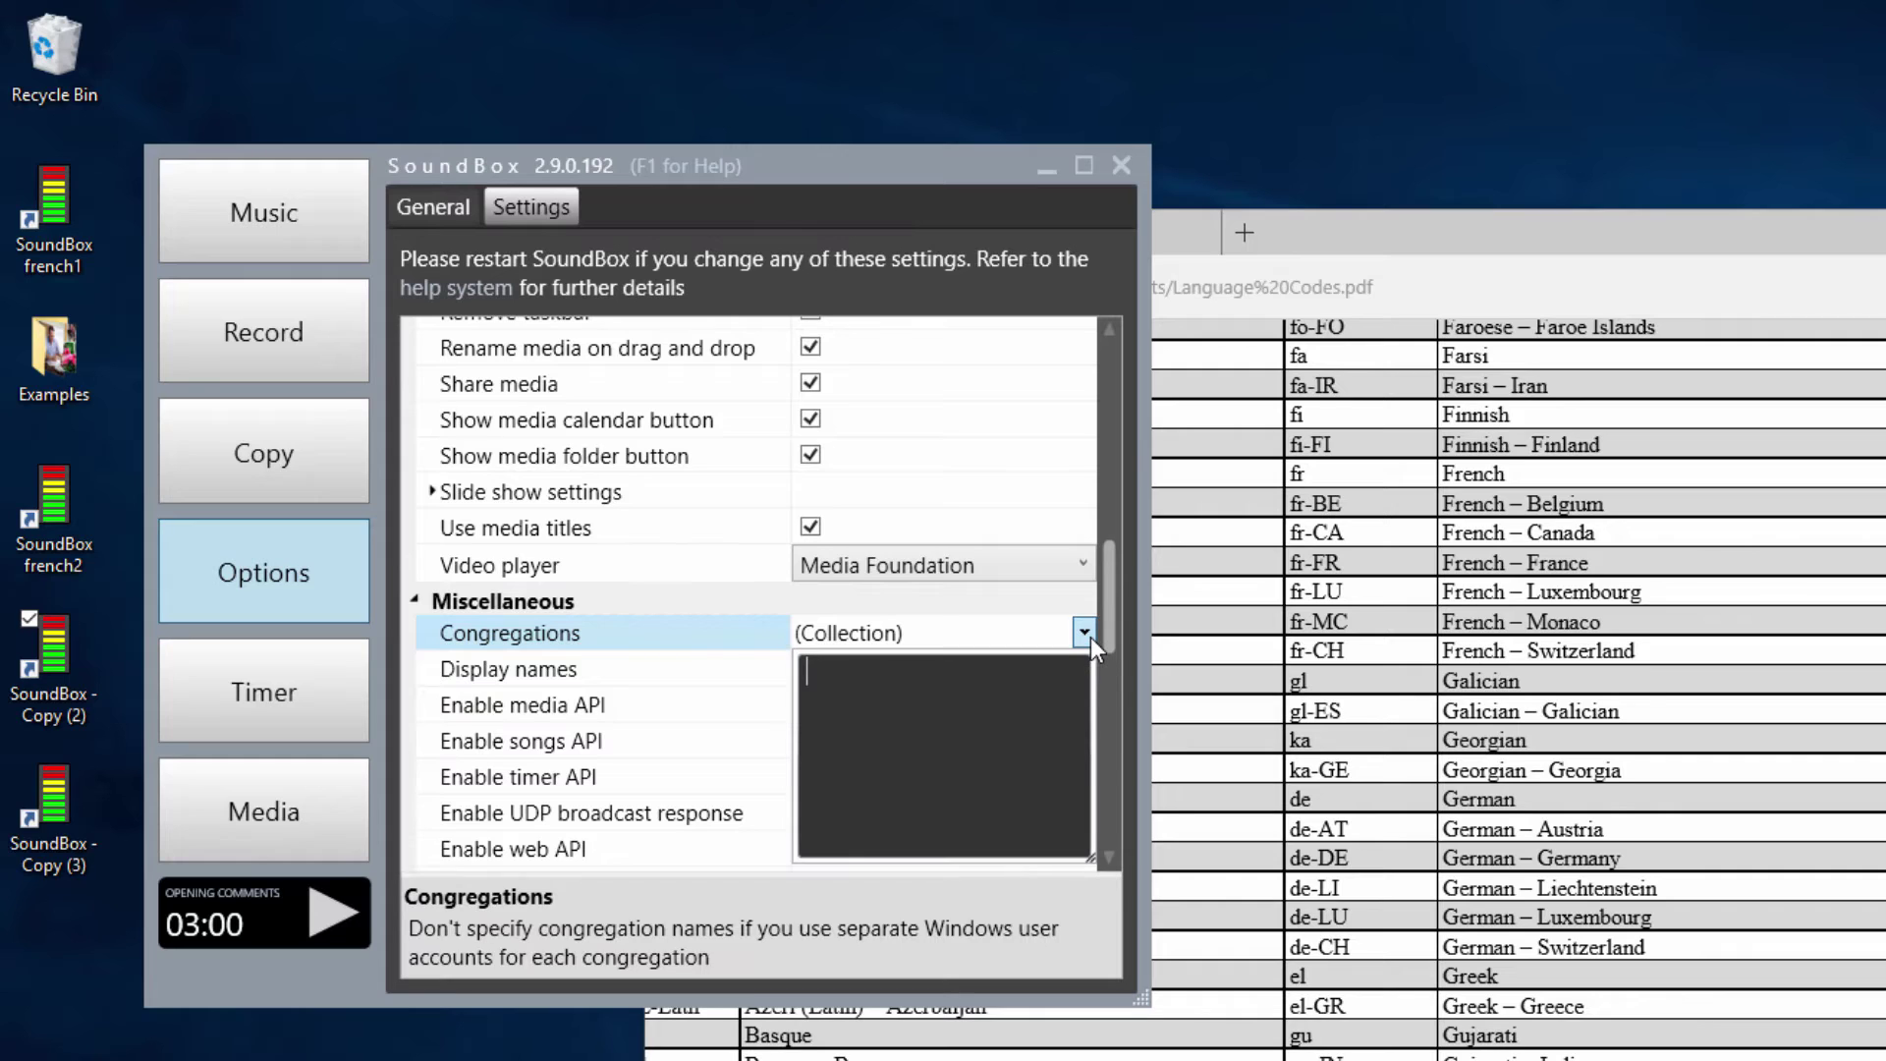
Enter french1, french2, english and spanish as congregation names on separate lines, then close SoundBox
{"action": "type", "text": "french1"}
{"action": "key", "text": "Return"}
{"action": "type", "text": "french2"}
{"action": "key", "text": "Return"}
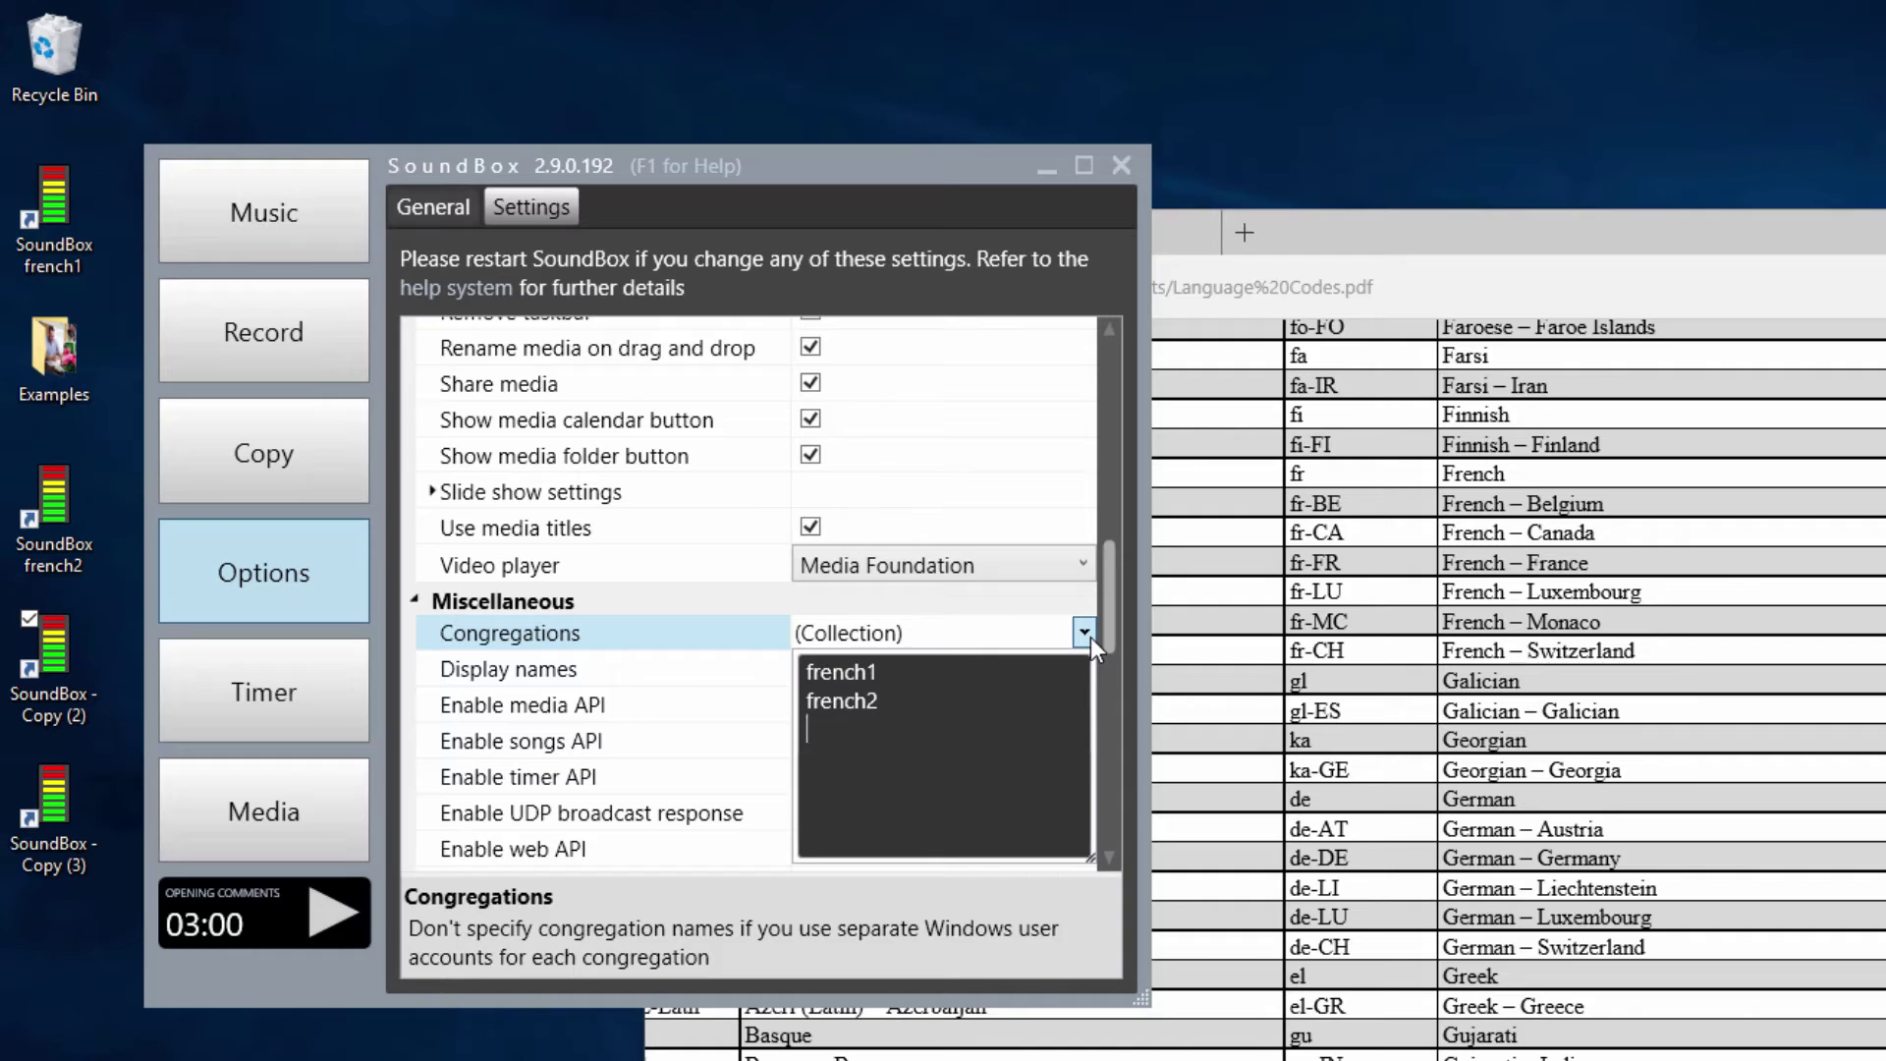
{"action": "type", "text": "english"}
{"action": "key", "text": "Return"}
{"action": "type", "text": "spanish"}
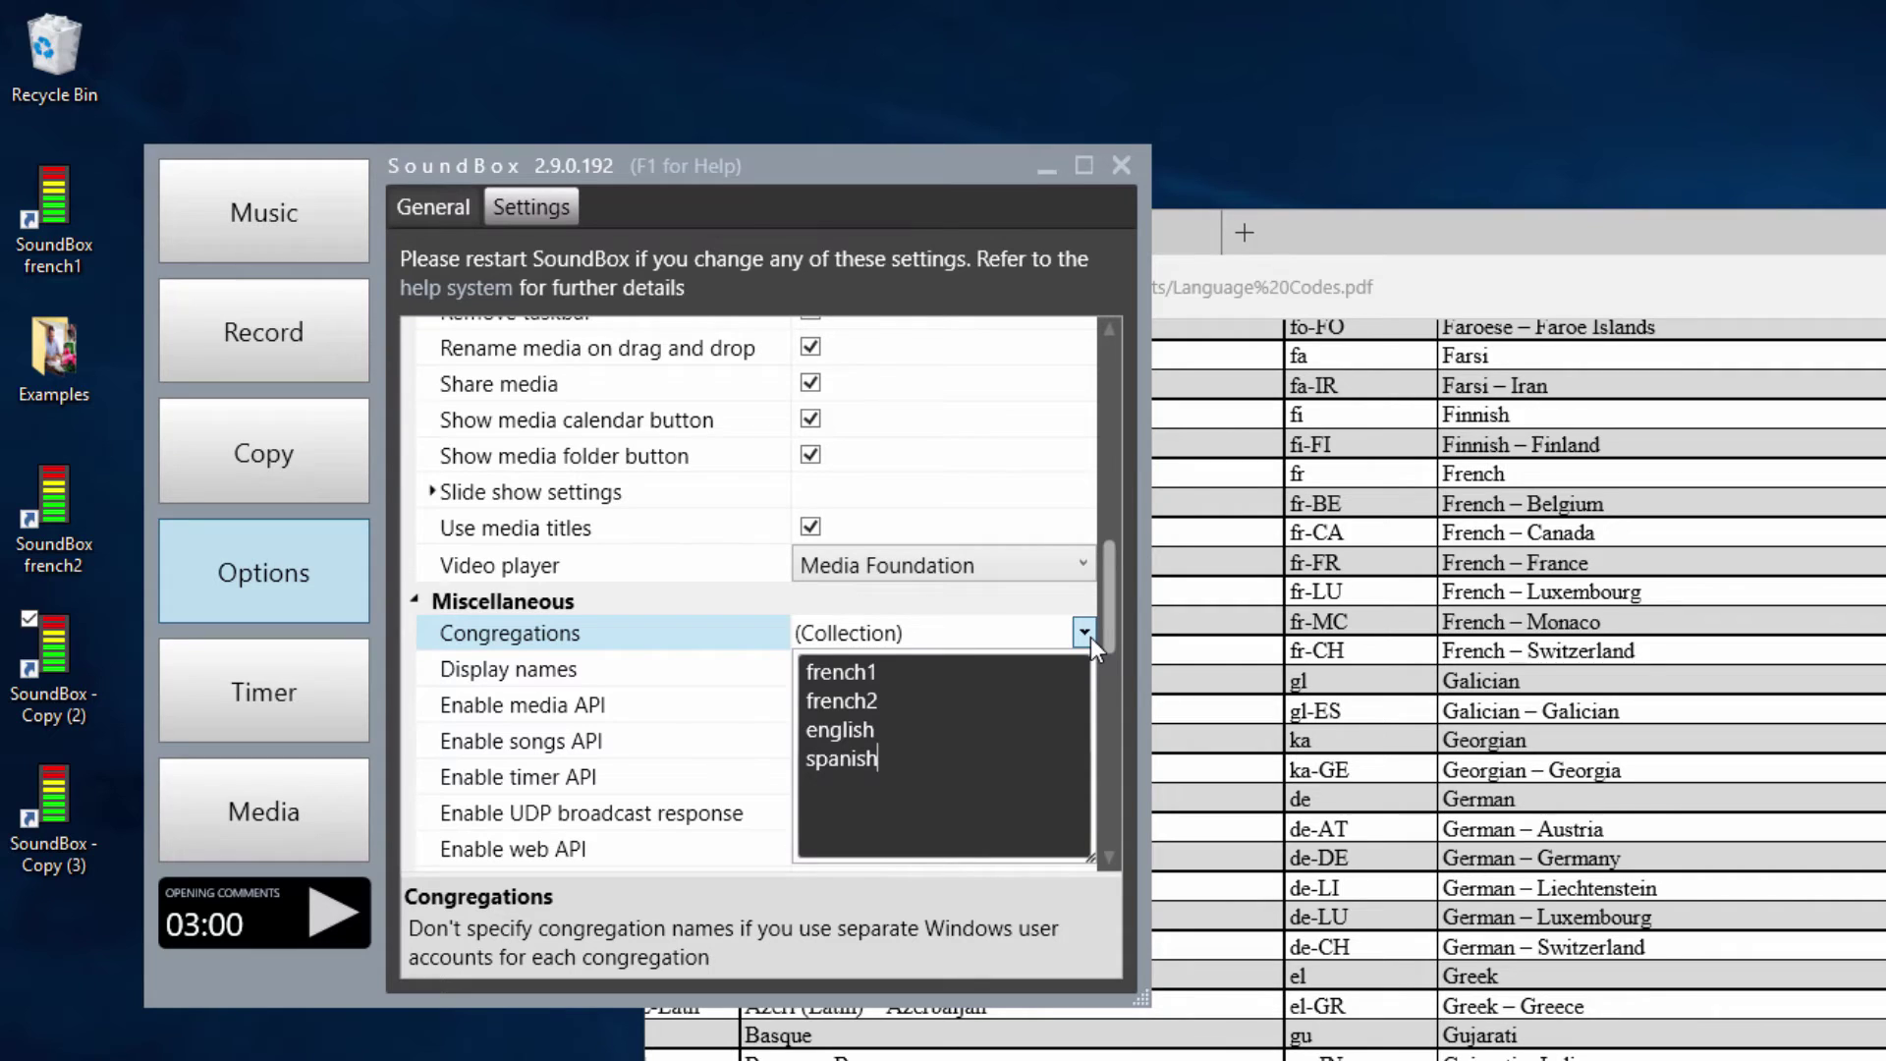
{"action": "left_click", "coordinate": [1090, 636]}
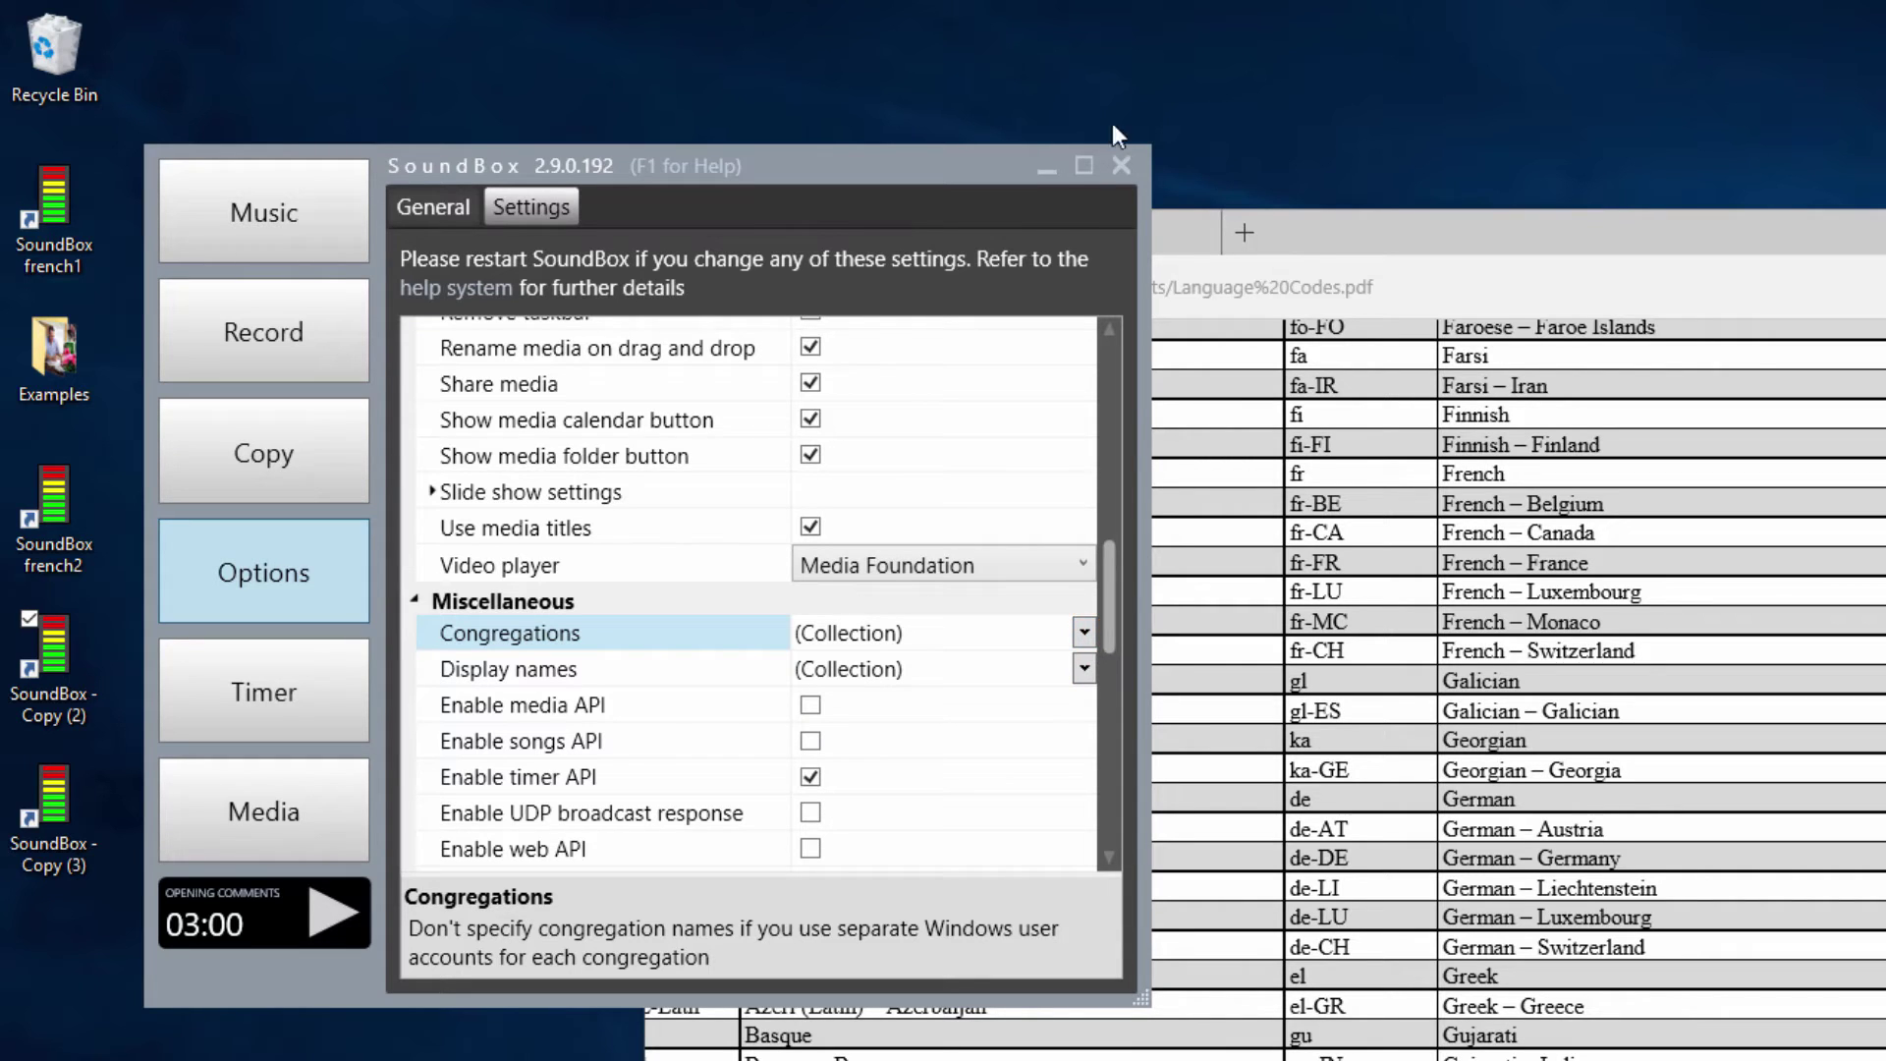
{"action": "left_click", "coordinate": [1116, 167]}
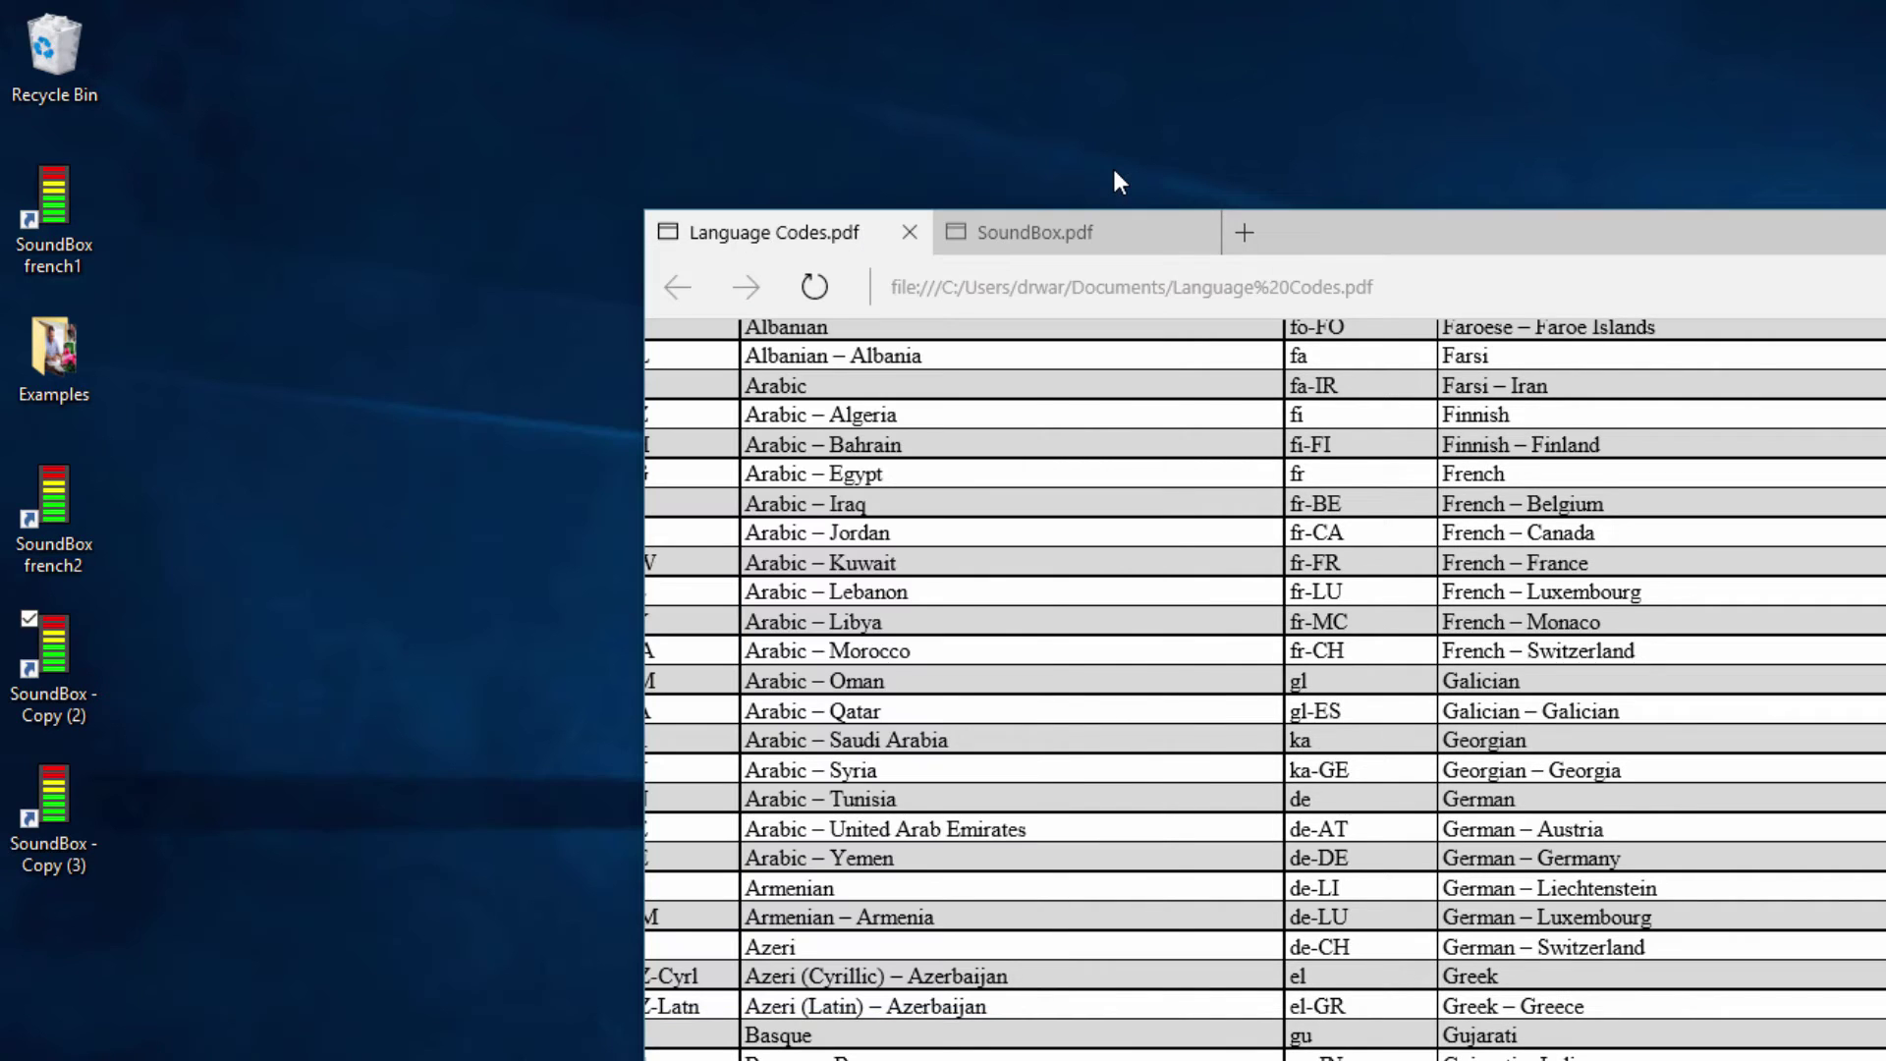
Check the congregation selection when launching SoundBox french1 and close it, then examine the command-line arguments section in SoundBox.pdf
{"action": "double_click", "coordinate": [62, 232]}
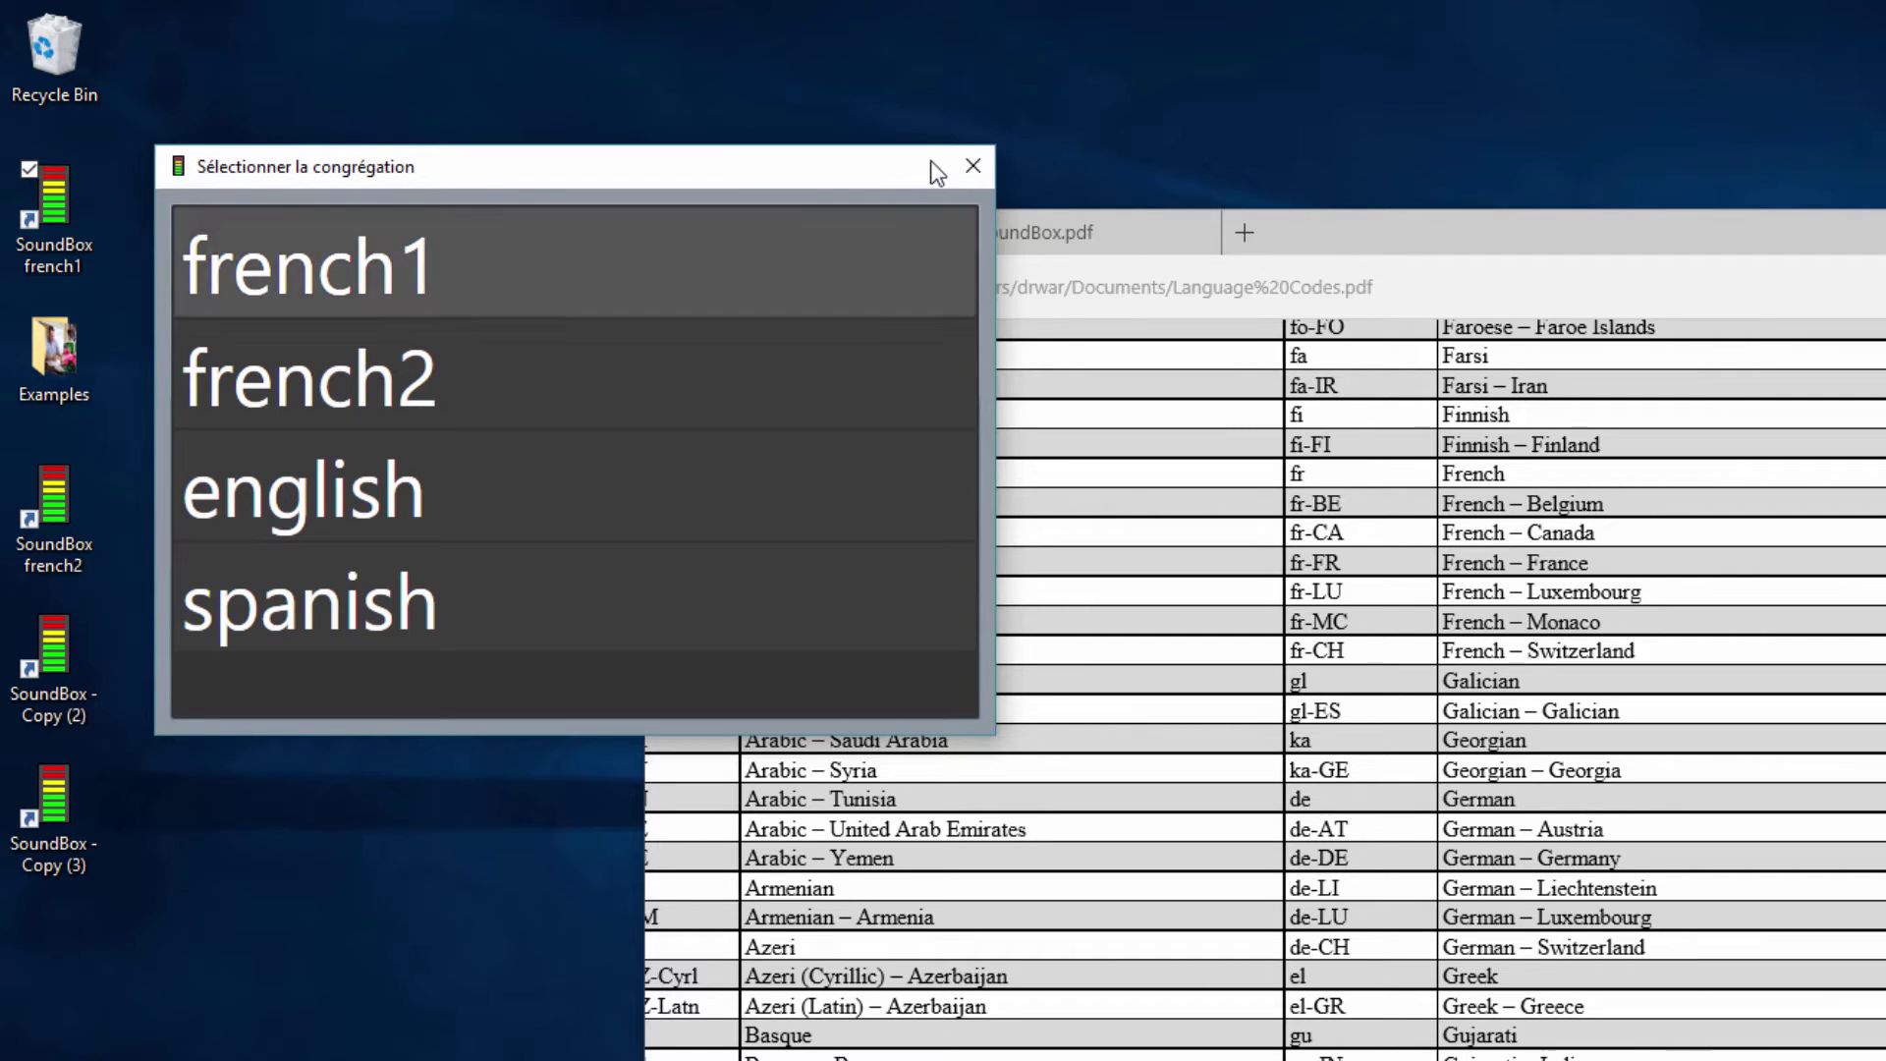
{"action": "left_click", "coordinate": [970, 169]}
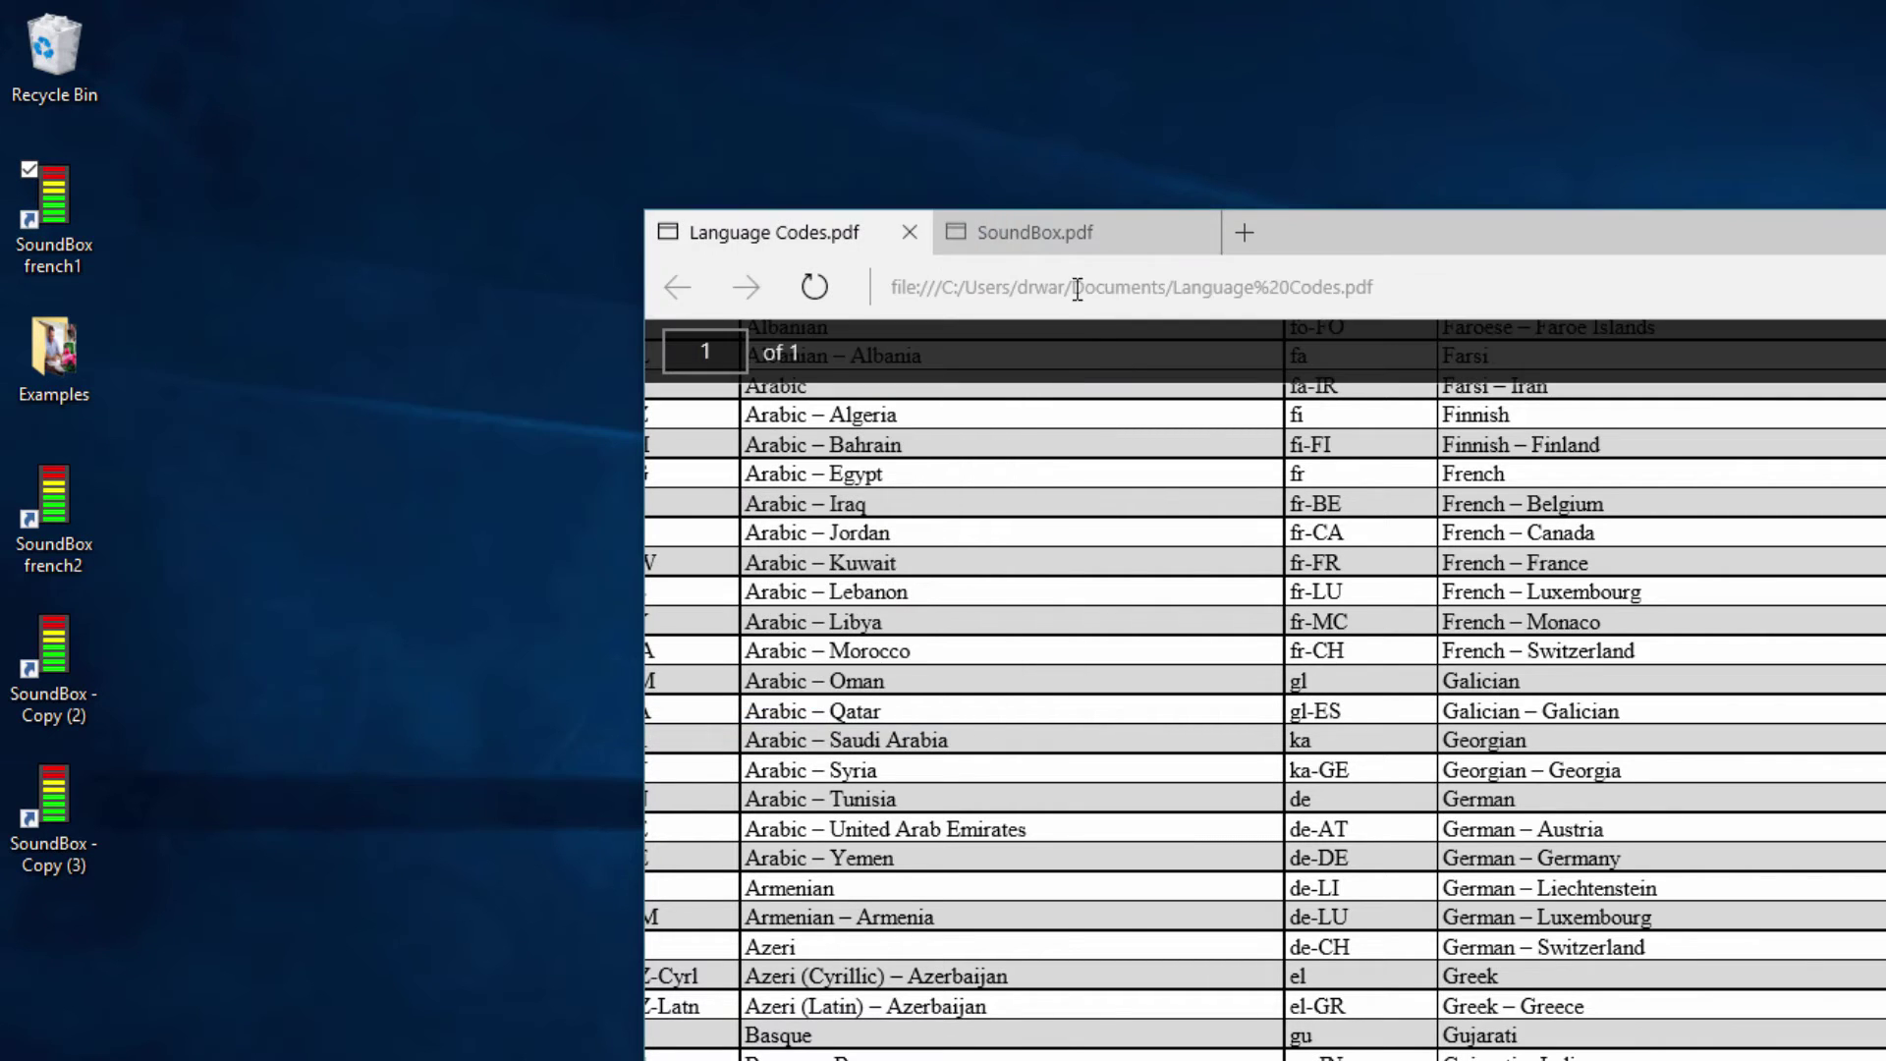
{"action": "left_click", "coordinate": [1026, 228]}
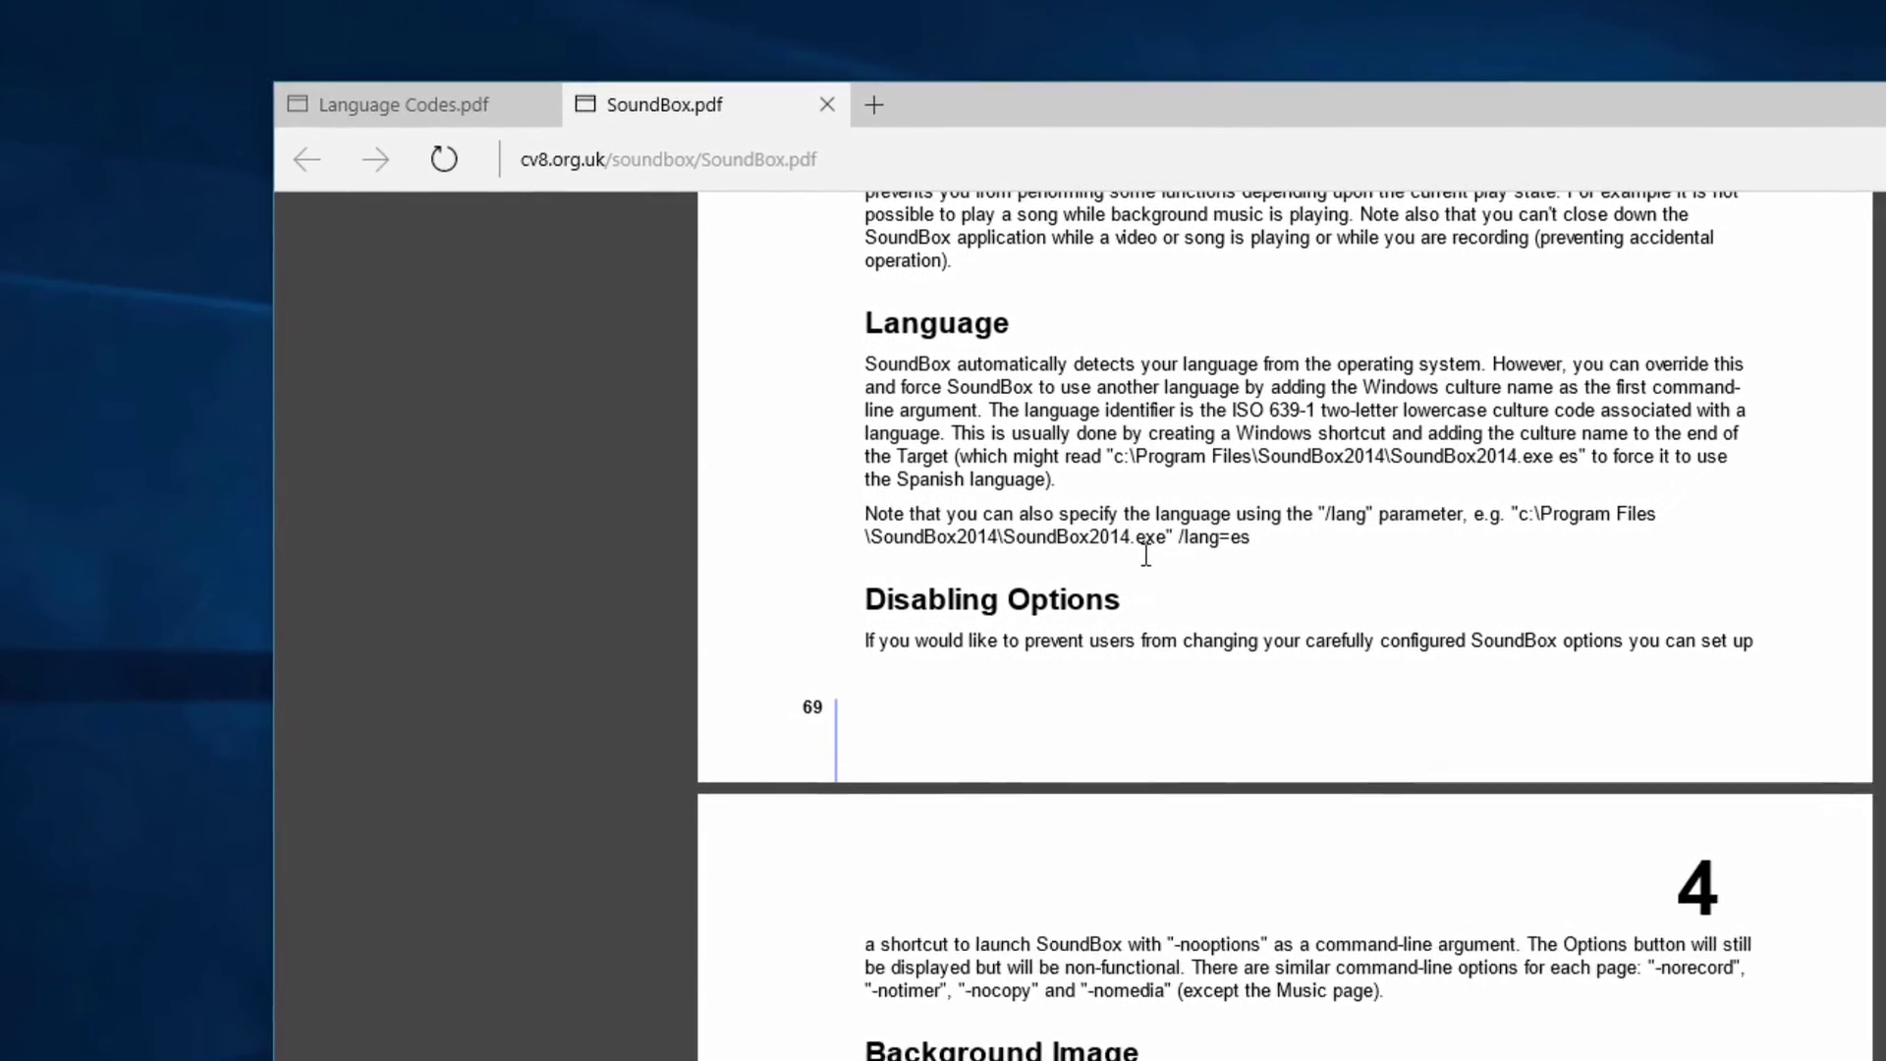
{"action": "scroll", "coordinate": [1041, 487], "scroll_direction": "down", "scroll_amount": 6}
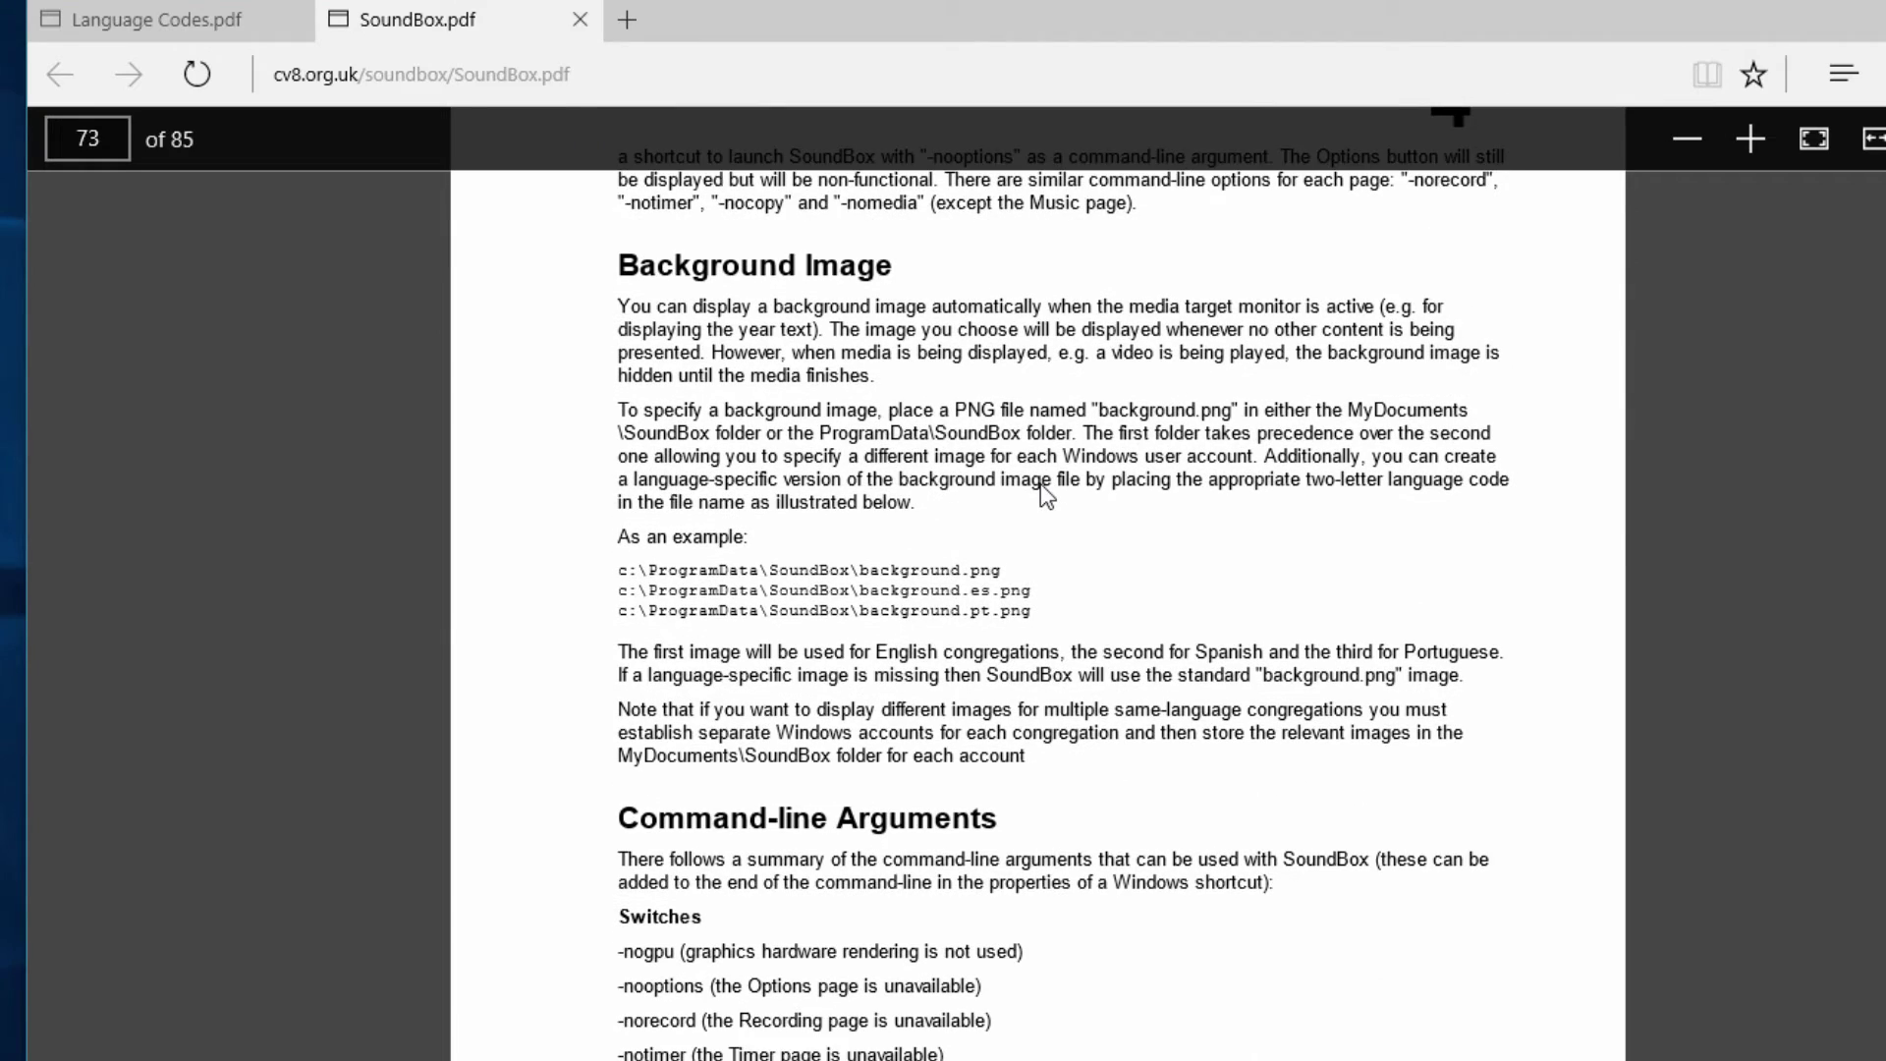
{"action": "scroll", "coordinate": [1040, 483], "scroll_direction": "down", "scroll_amount": 3}
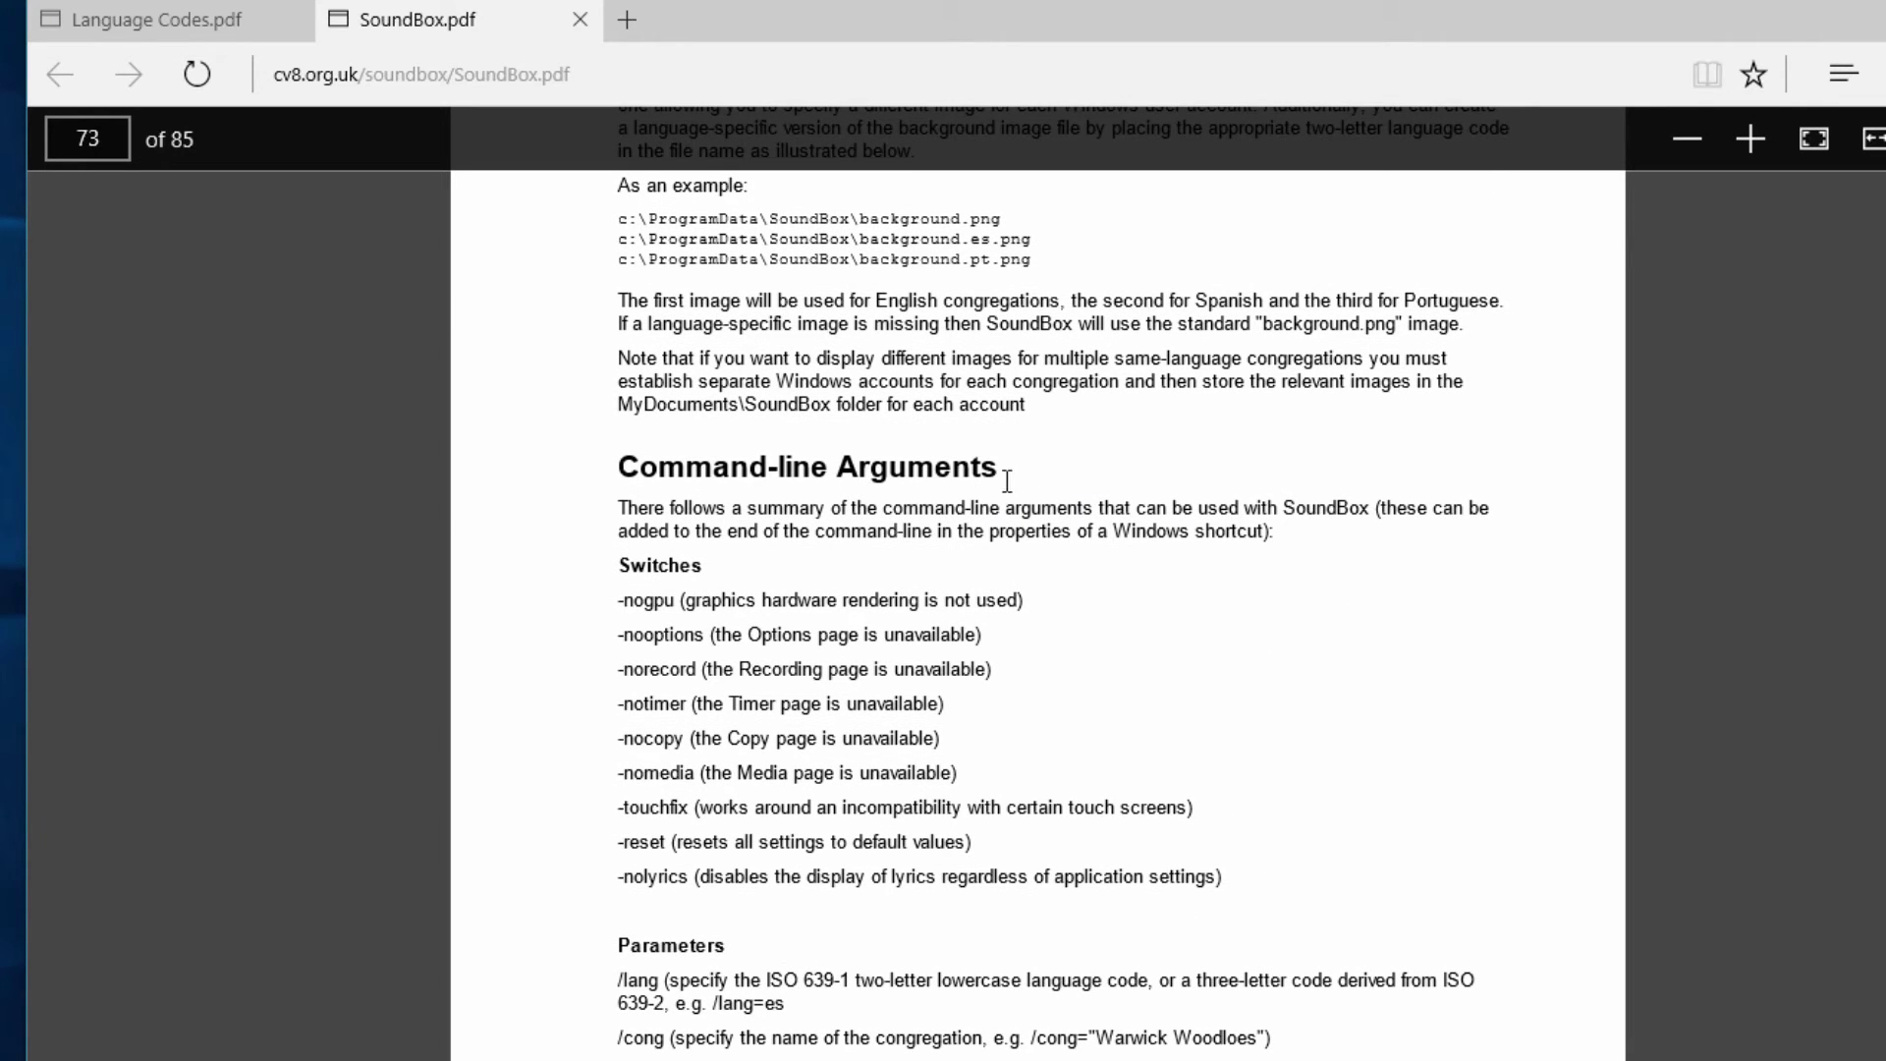
{"action": "scroll", "coordinate": [1007, 481], "scroll_direction": "down", "scroll_amount": 3}
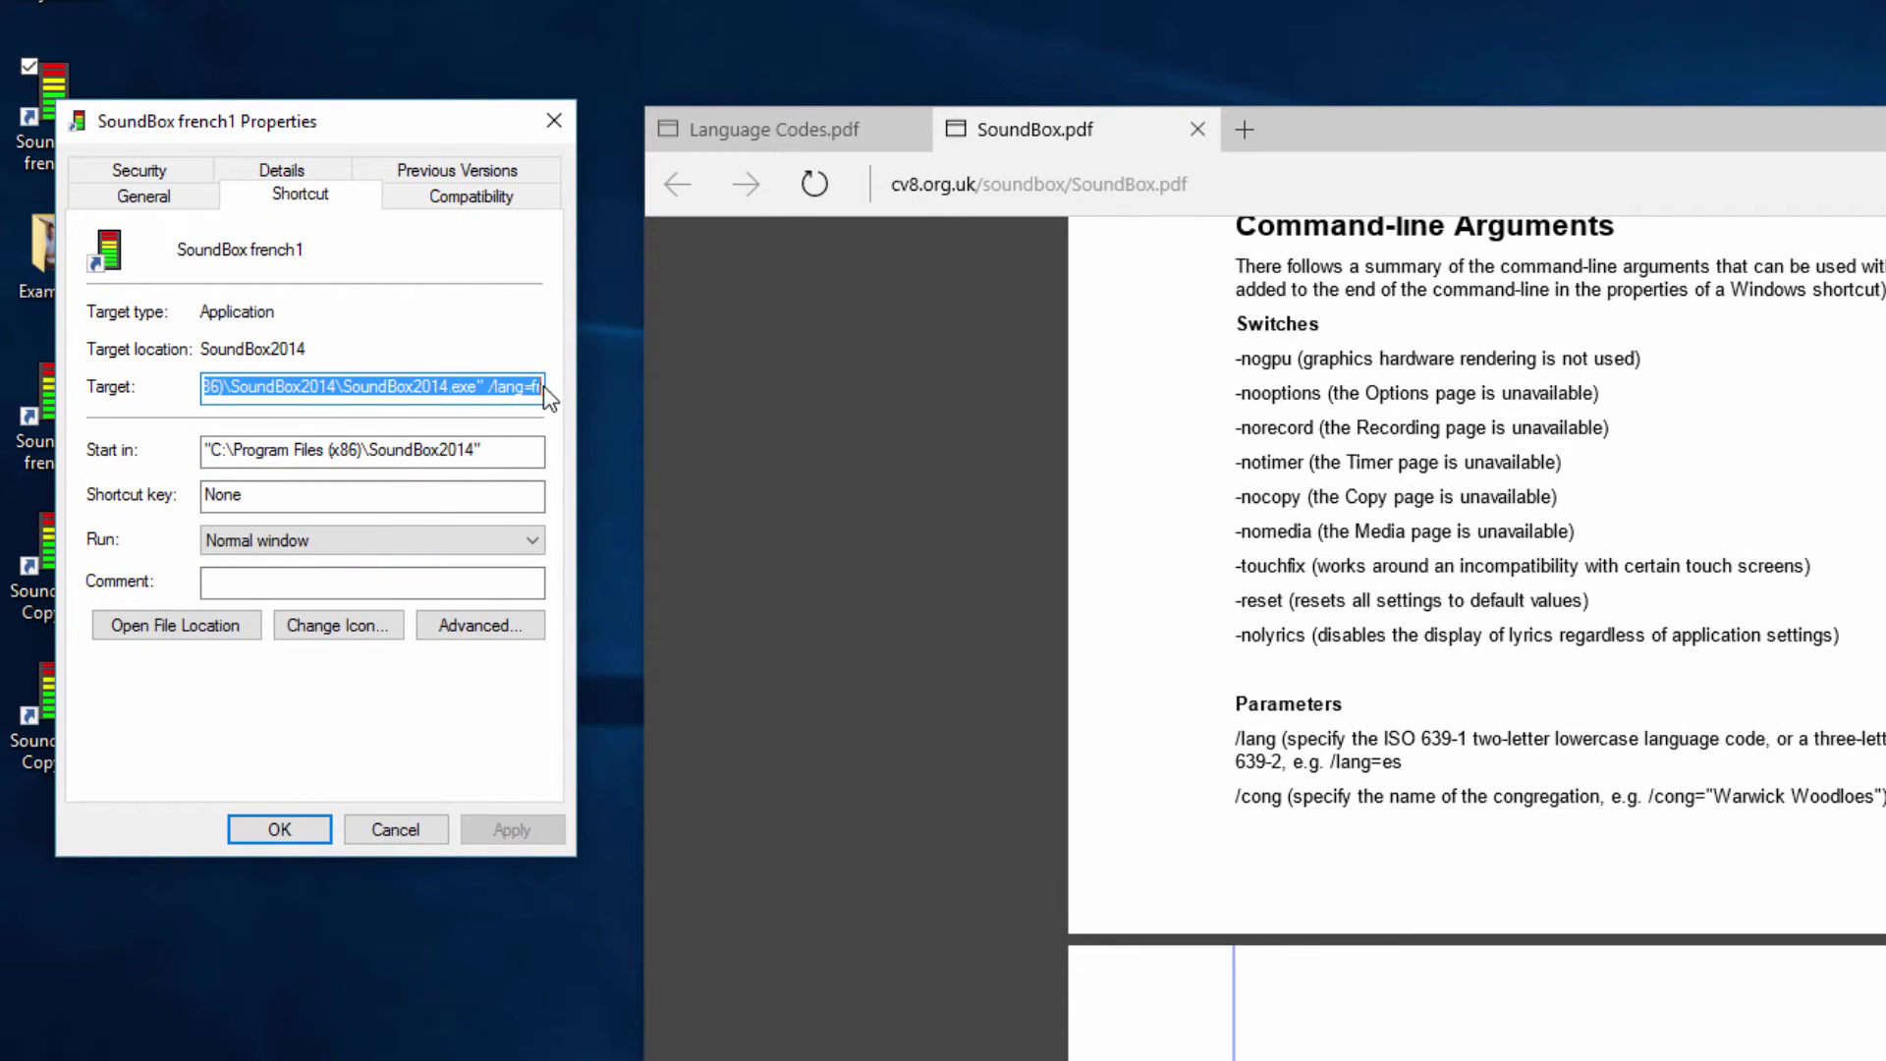
Append /cong=french1 after /lang=fr in the SoundBox french1 shortcut's target and save the shortcut properties
{"action": "left_click", "coordinate": [543, 387]}
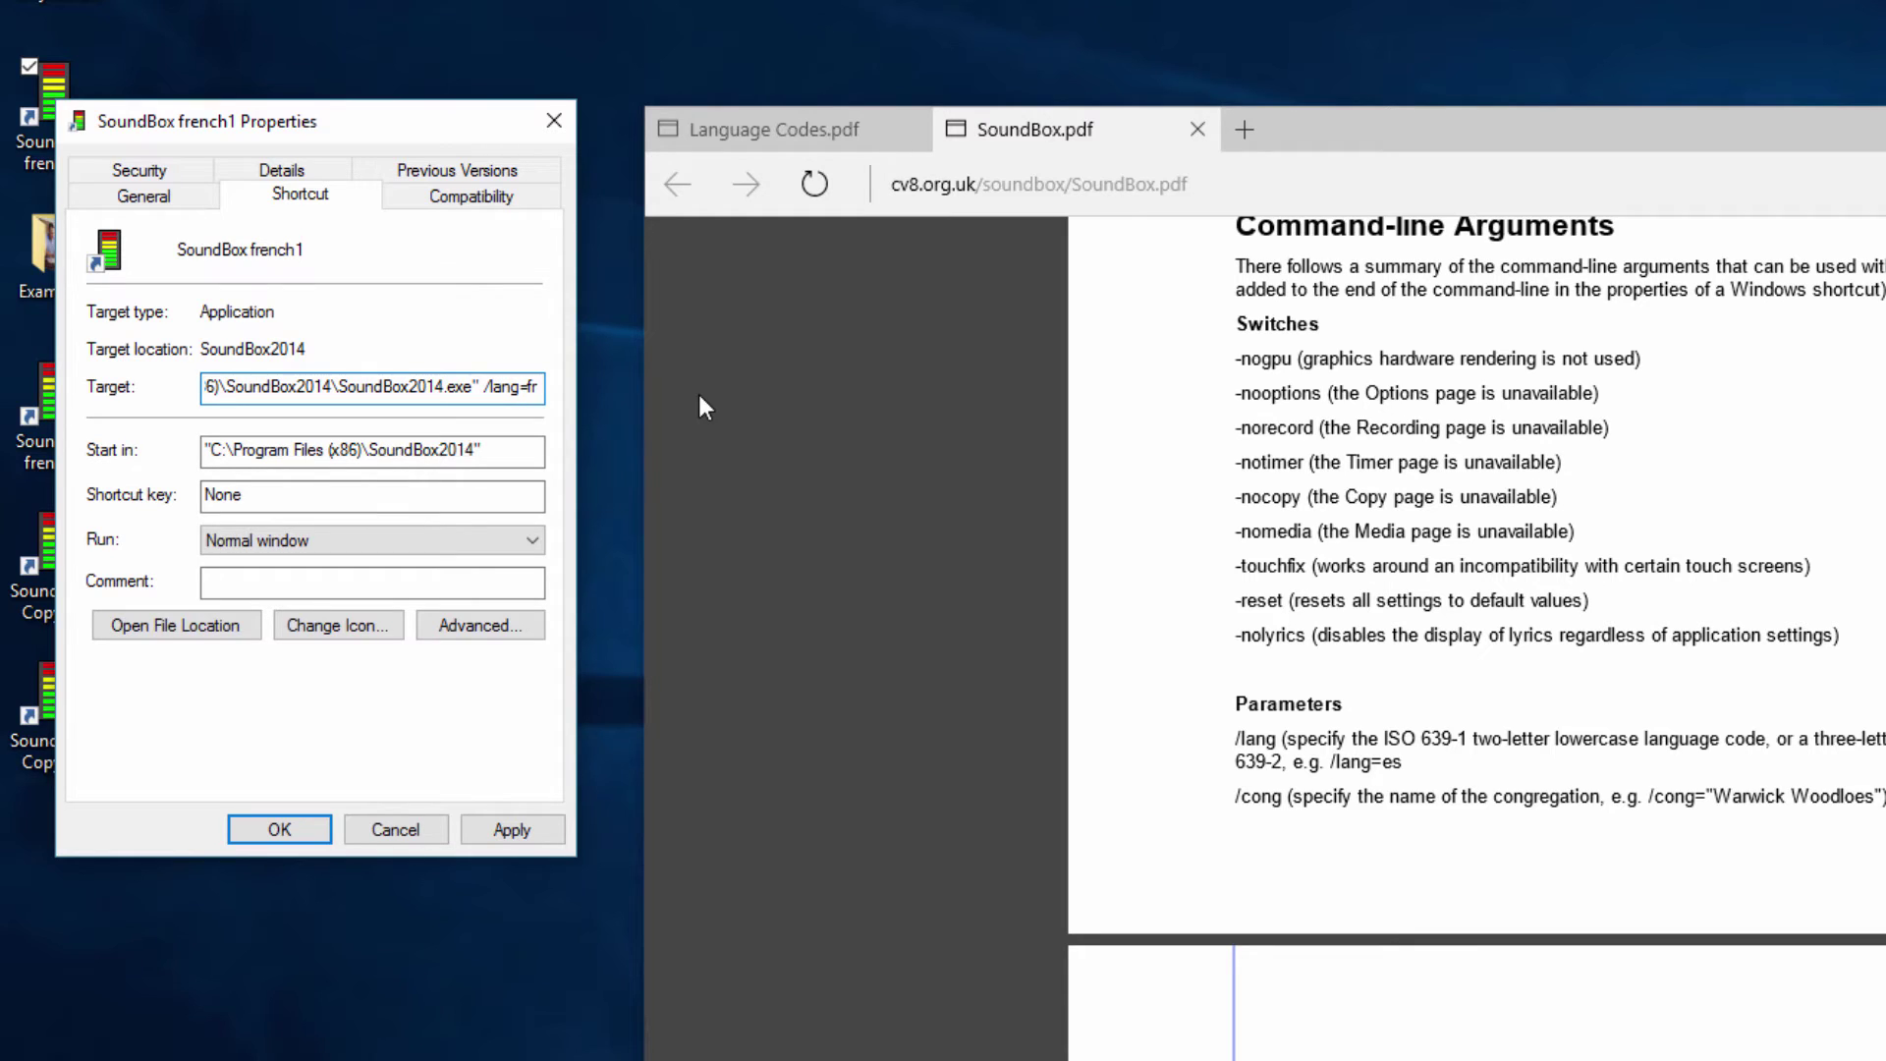
{"action": "type", "text": "/c"}
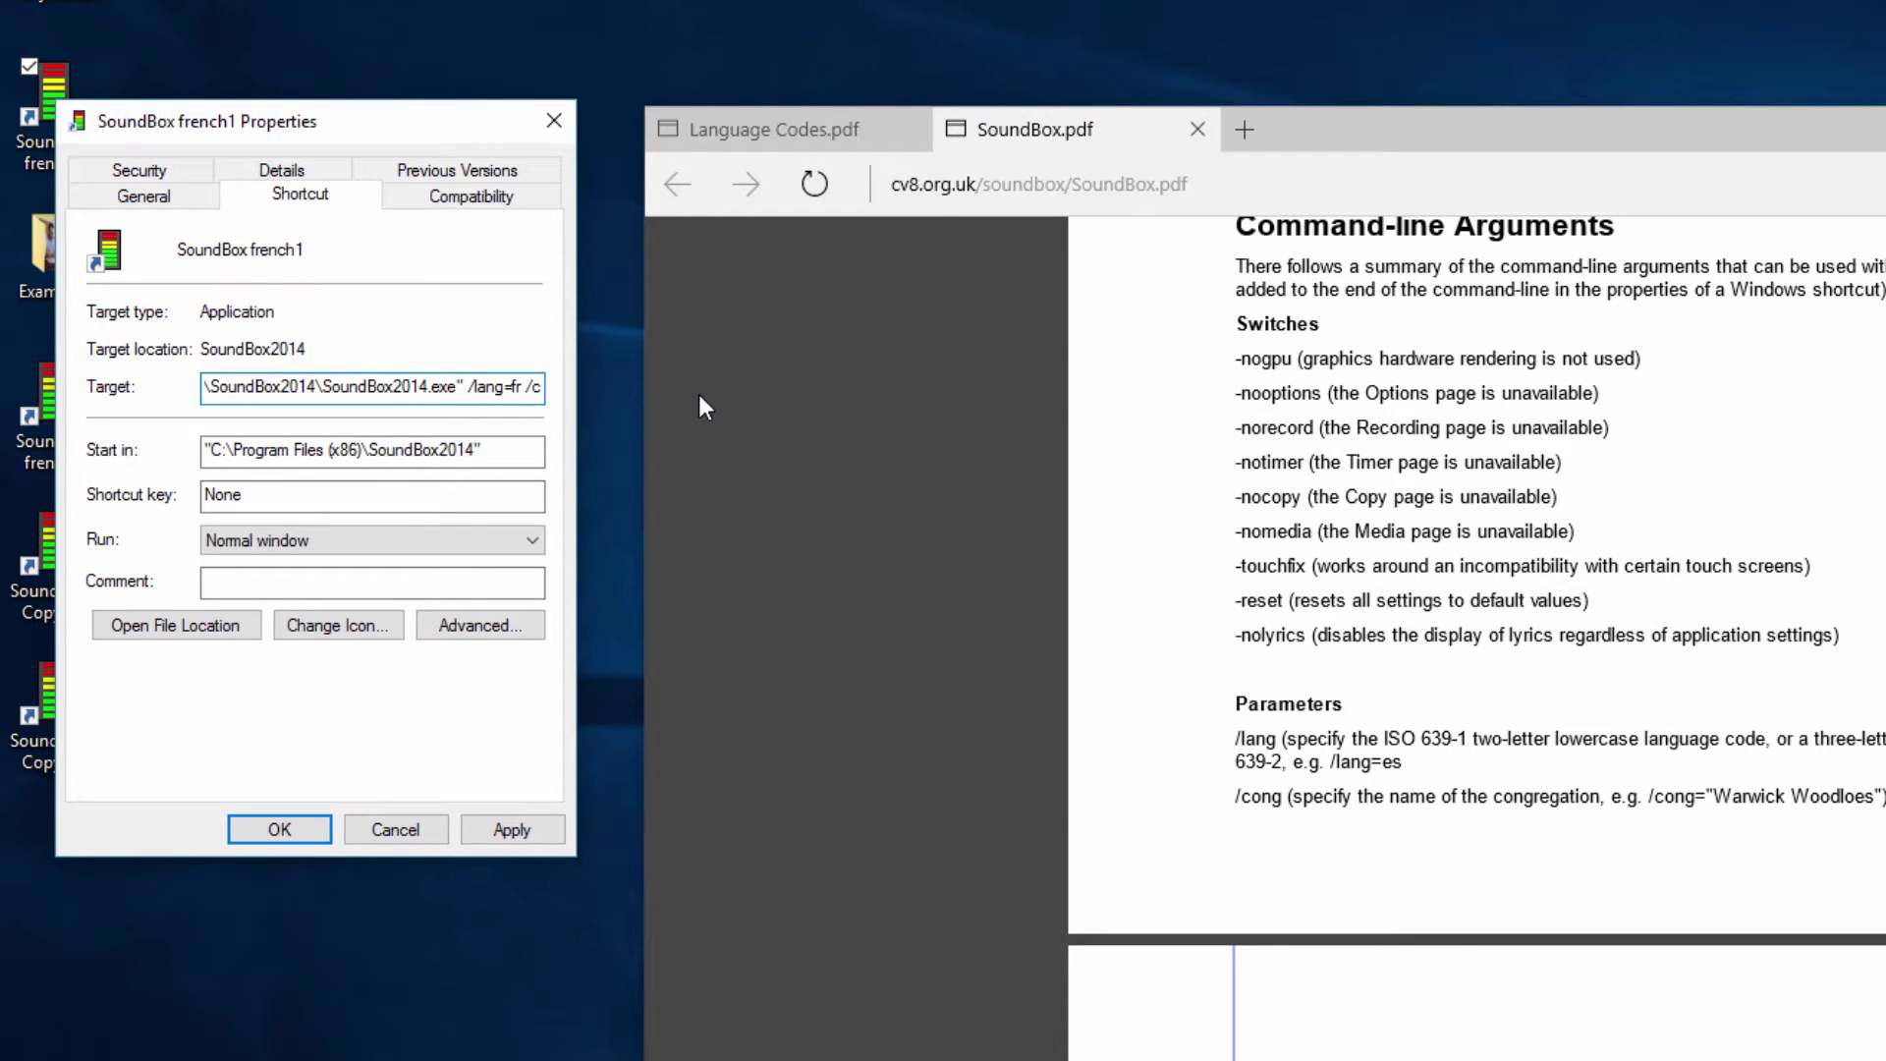
{"action": "type", "text": "ong="}
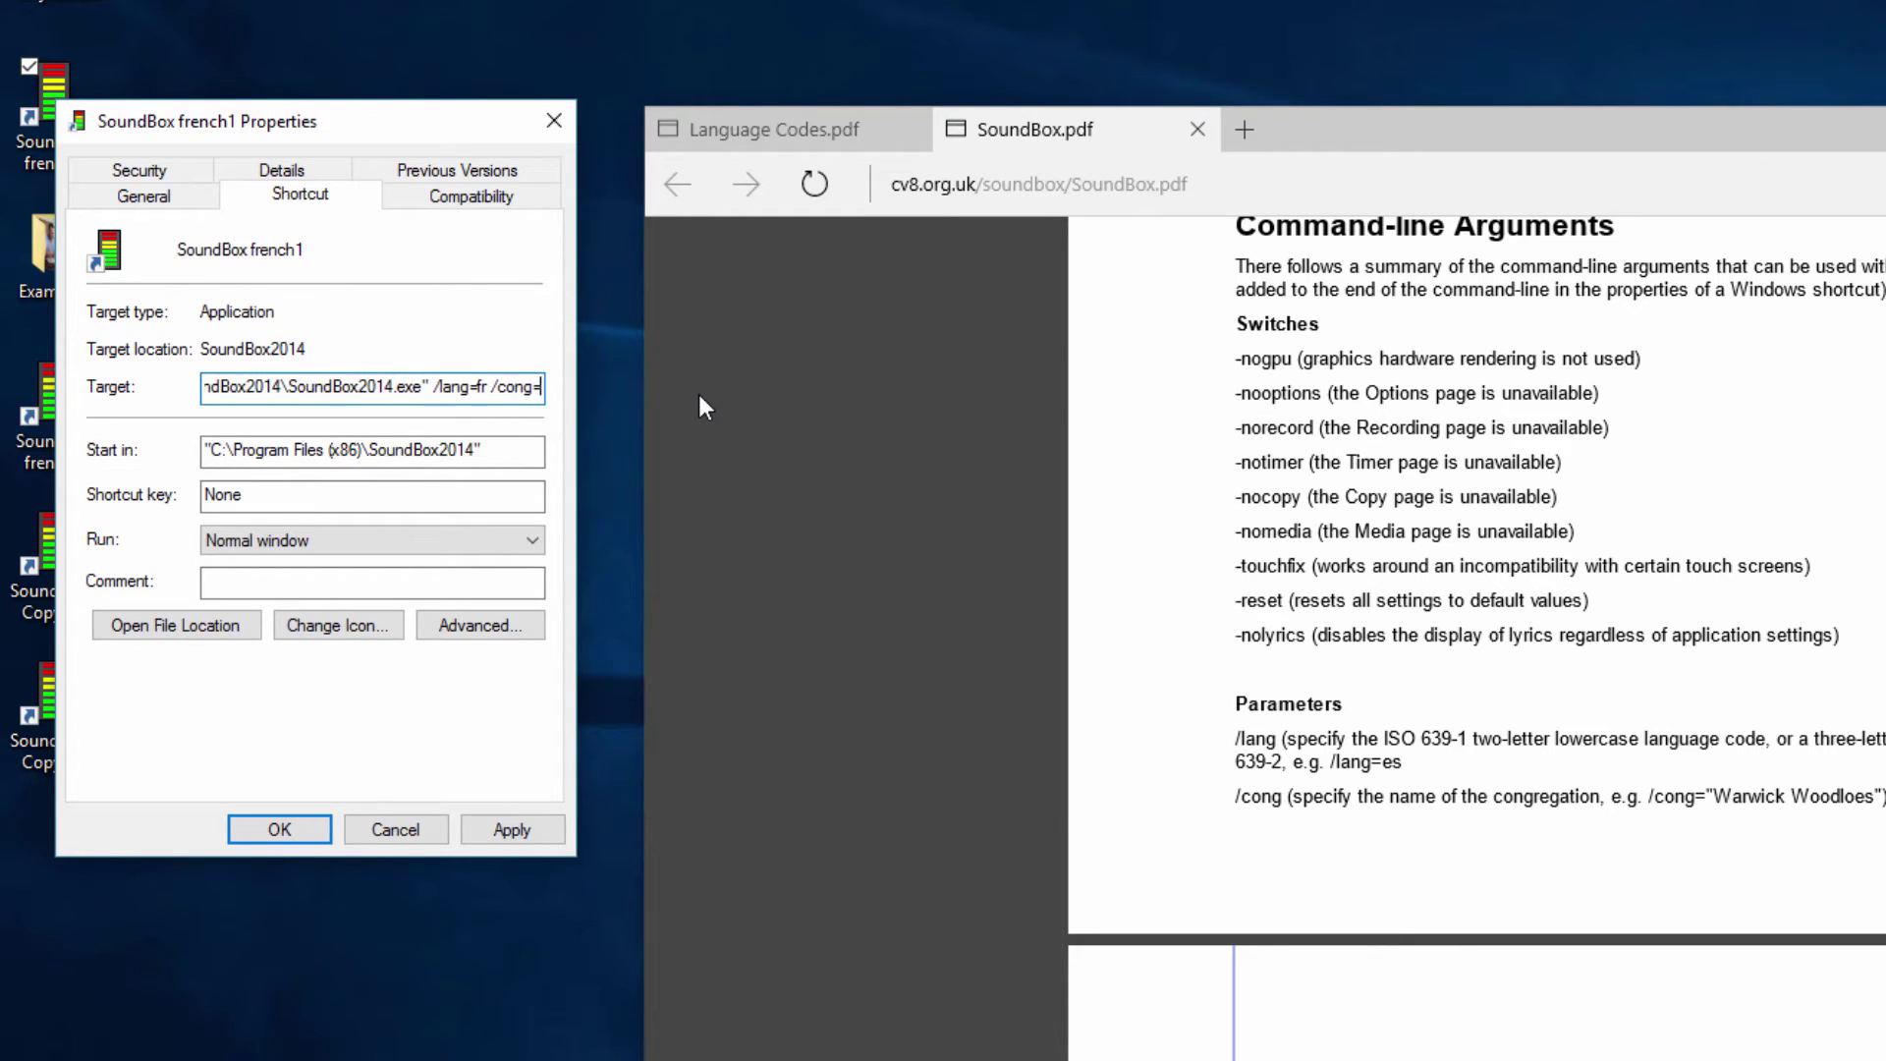
{"action": "type", "text": "french1"}
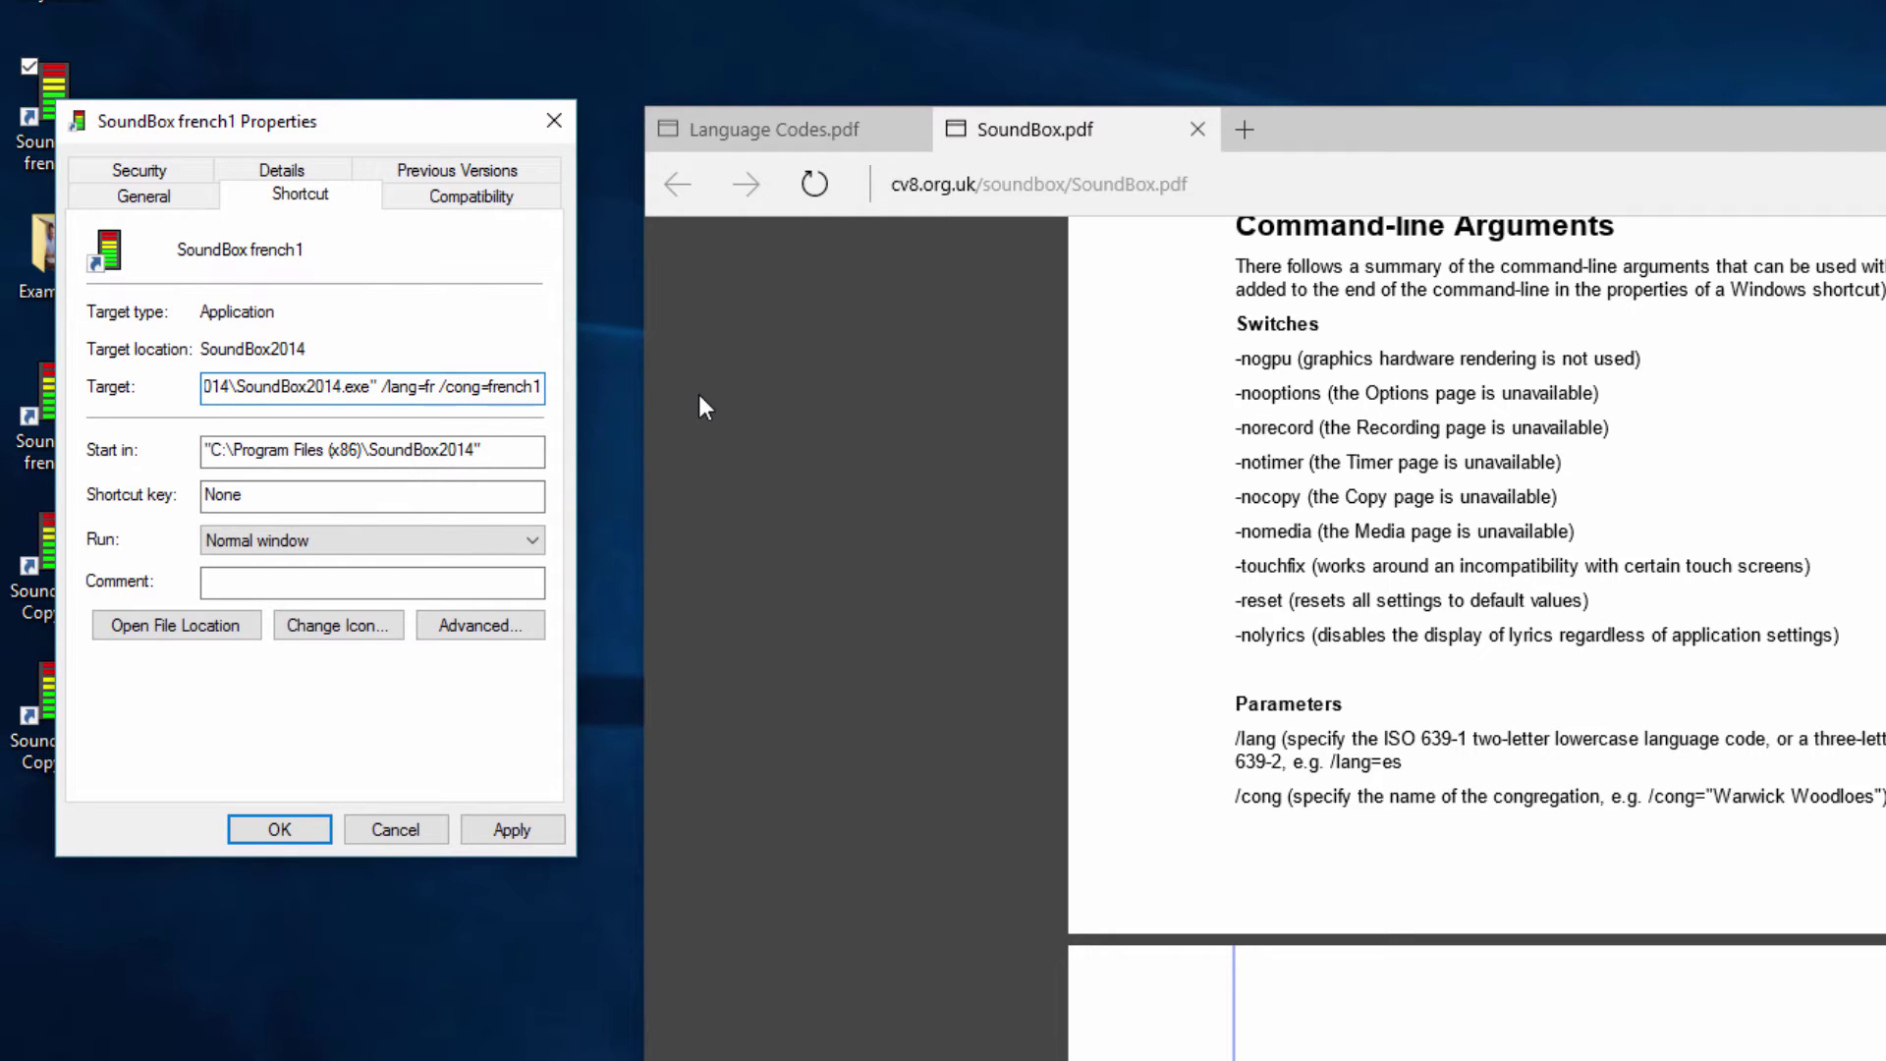
{"action": "key", "text": "Return"}
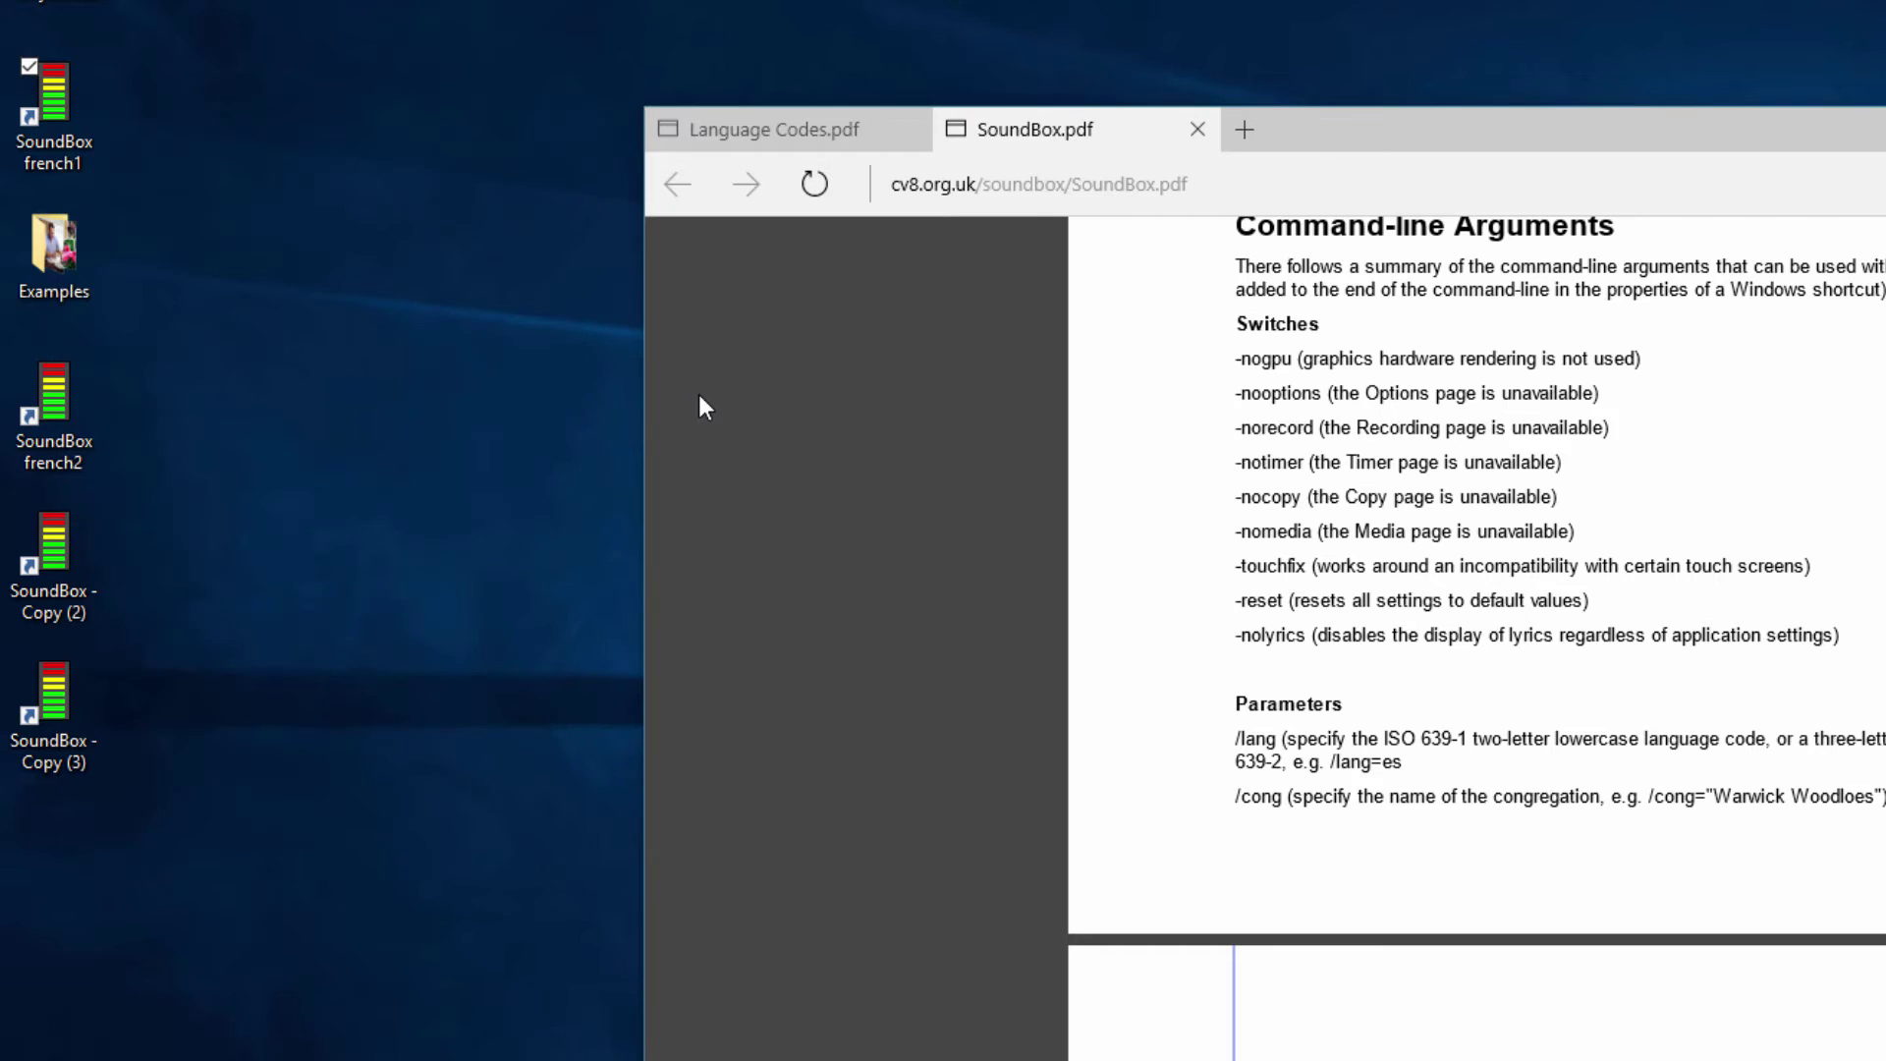
Launch SoundBox from the french1 and french2 shortcuts in turn to compare how each starts, closing both
{"action": "double_click", "coordinate": [77, 111]}
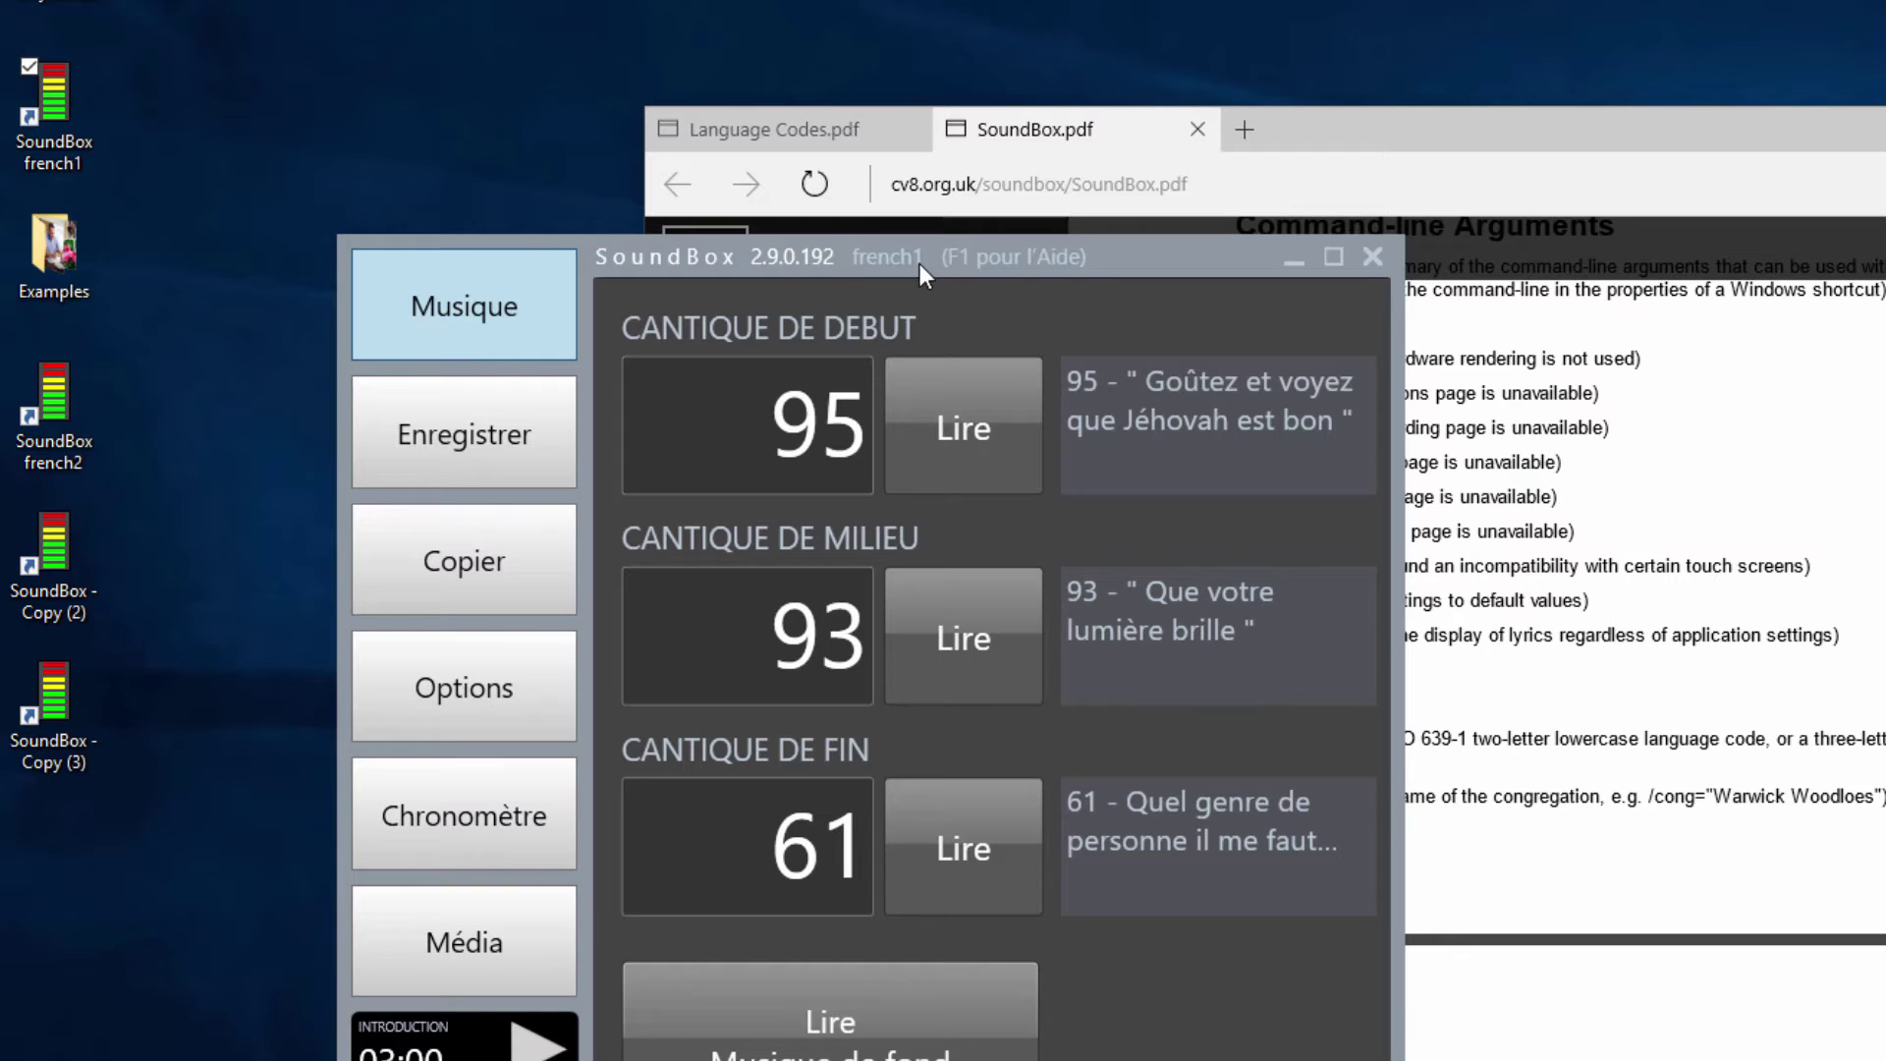
{"action": "left_click", "coordinate": [1370, 259]}
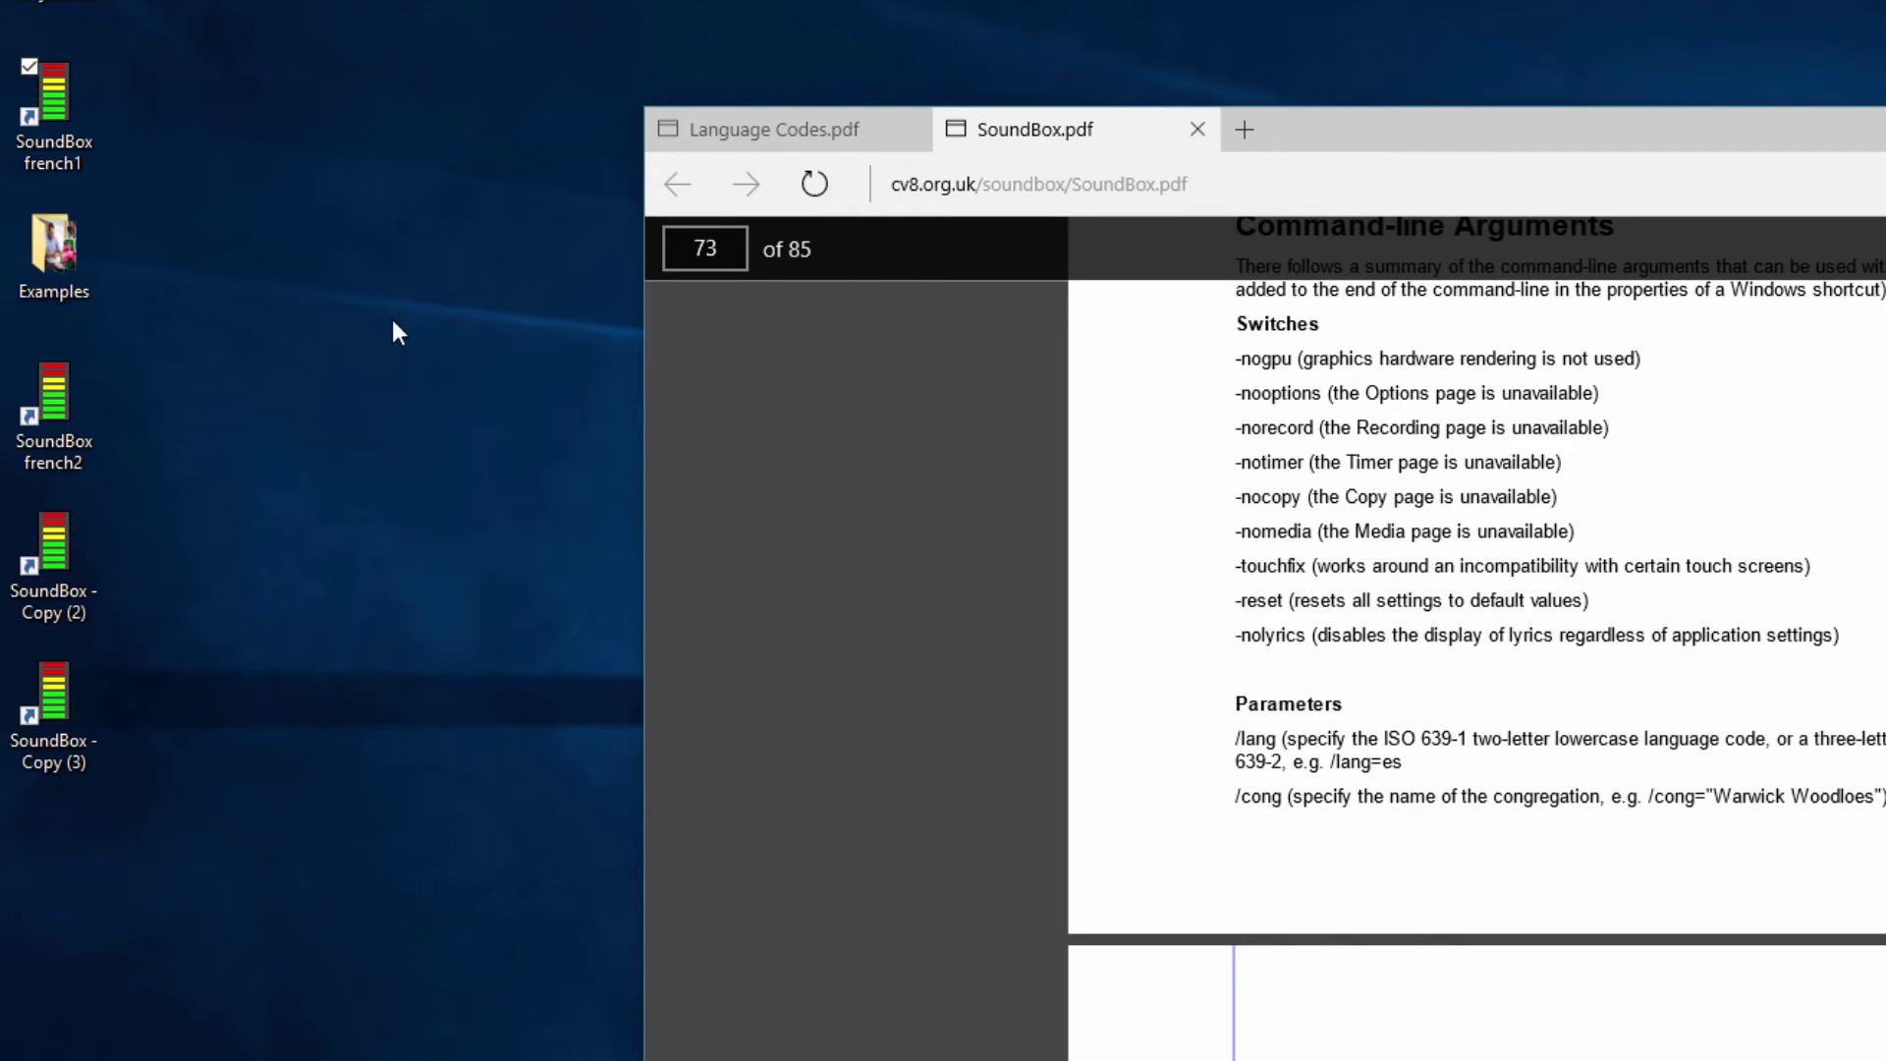
{"action": "double_click", "coordinate": [61, 399]}
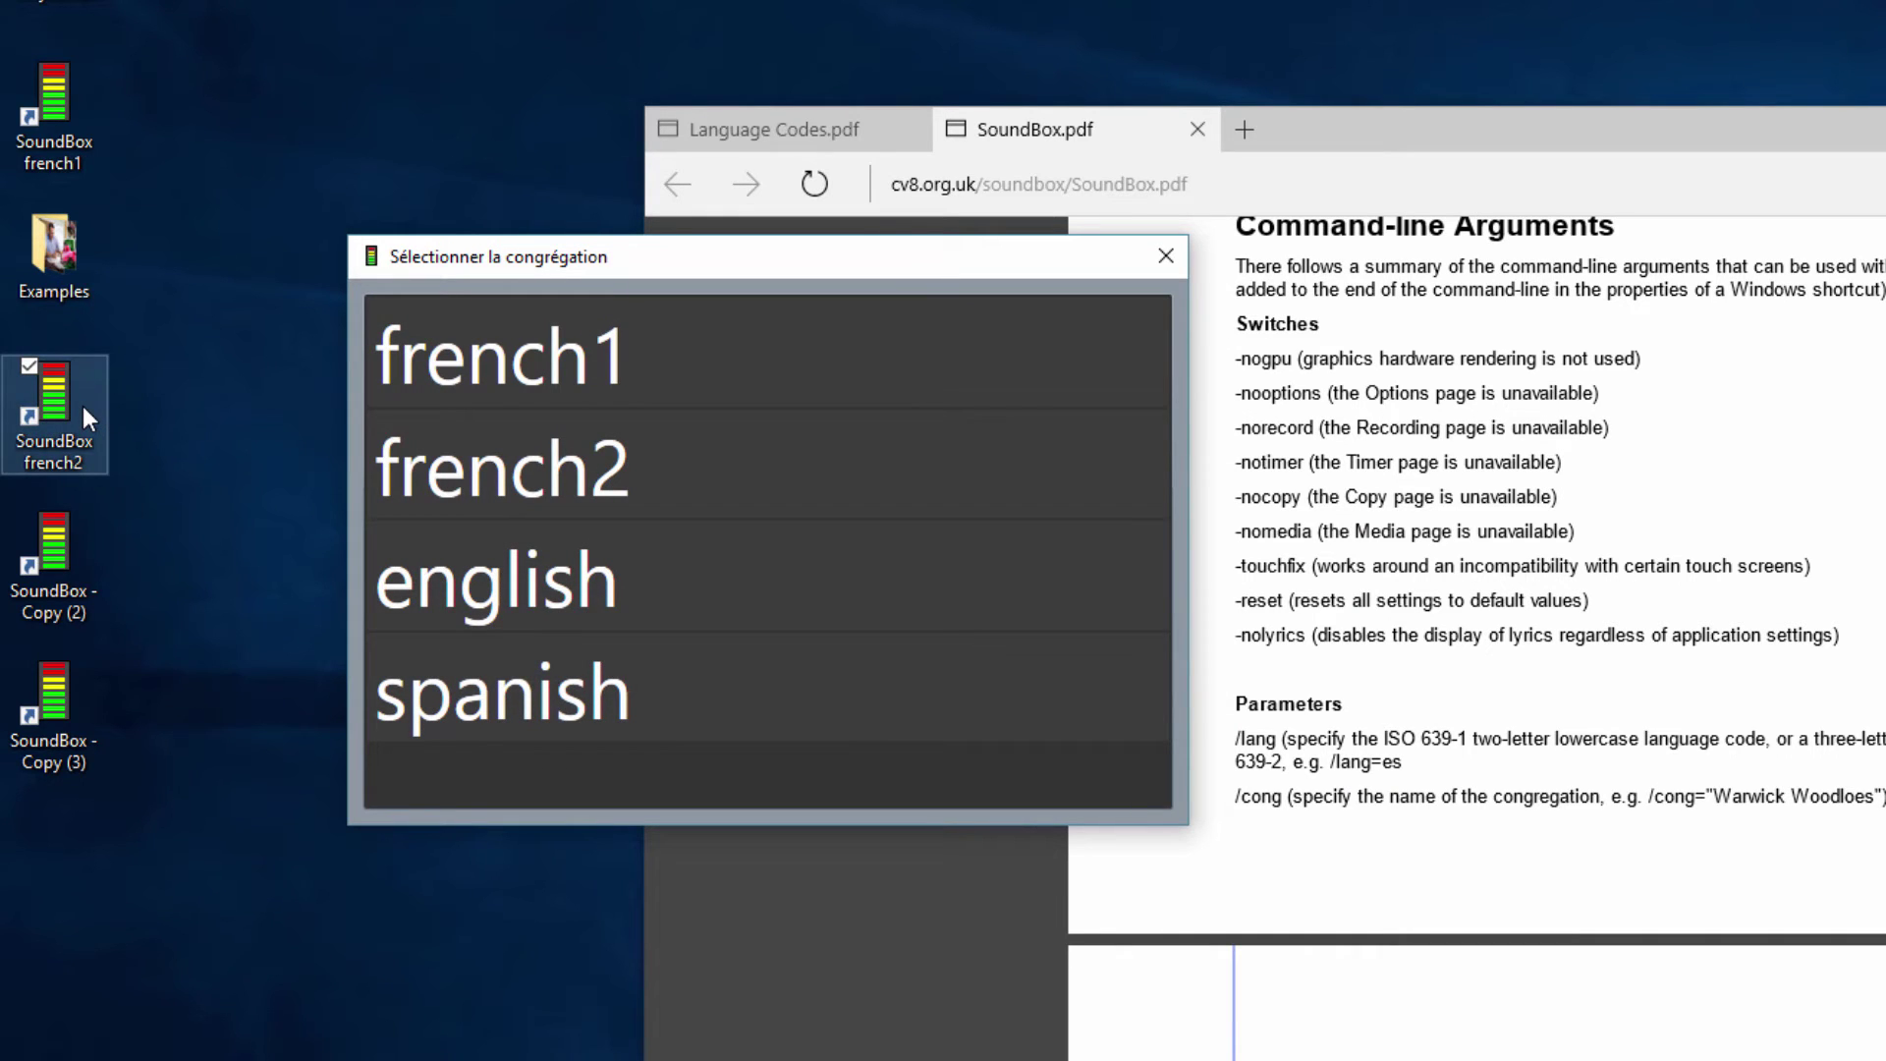
{"action": "left_click", "coordinate": [1164, 257]}
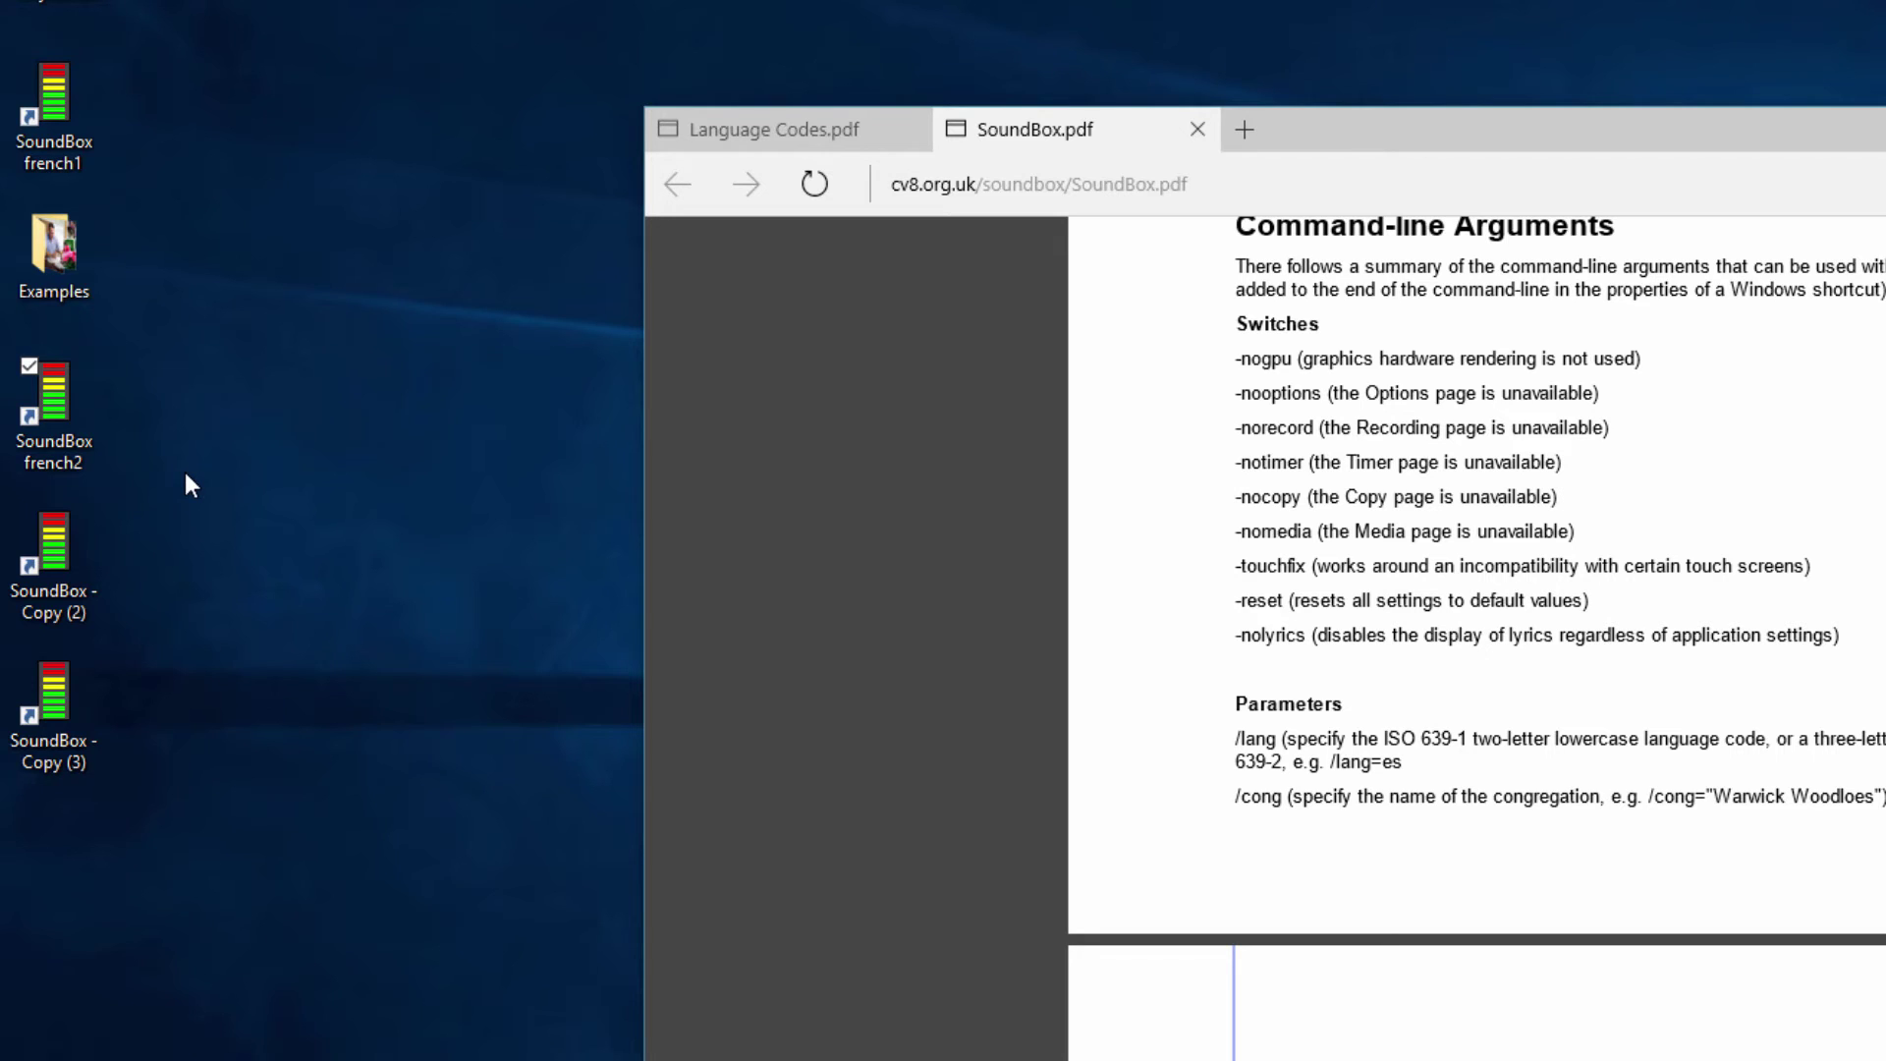
Launch SoundBox from SoundBox - Copy (2) for the english congregation, examine the Share media setting's description, then close SoundBox
{"action": "double_click", "coordinate": [63, 569]}
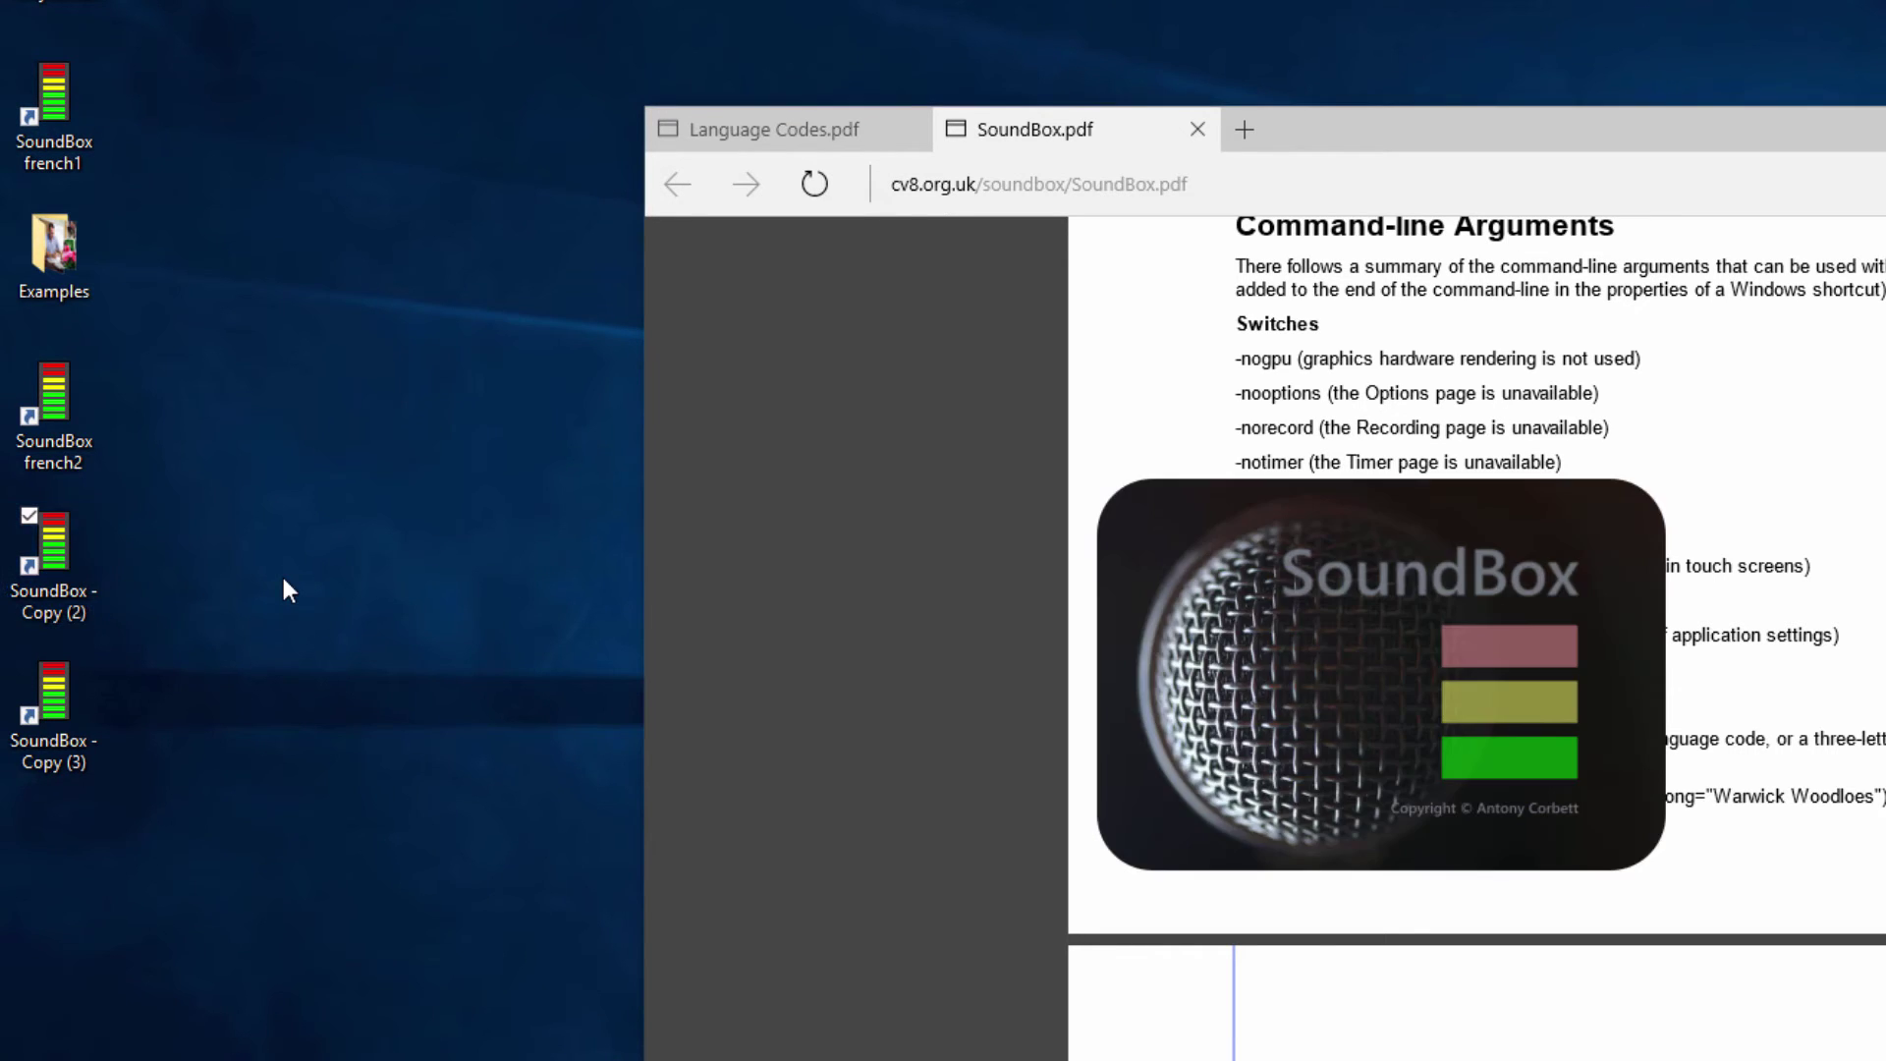
{"action": "left_click", "coordinate": [524, 322]}
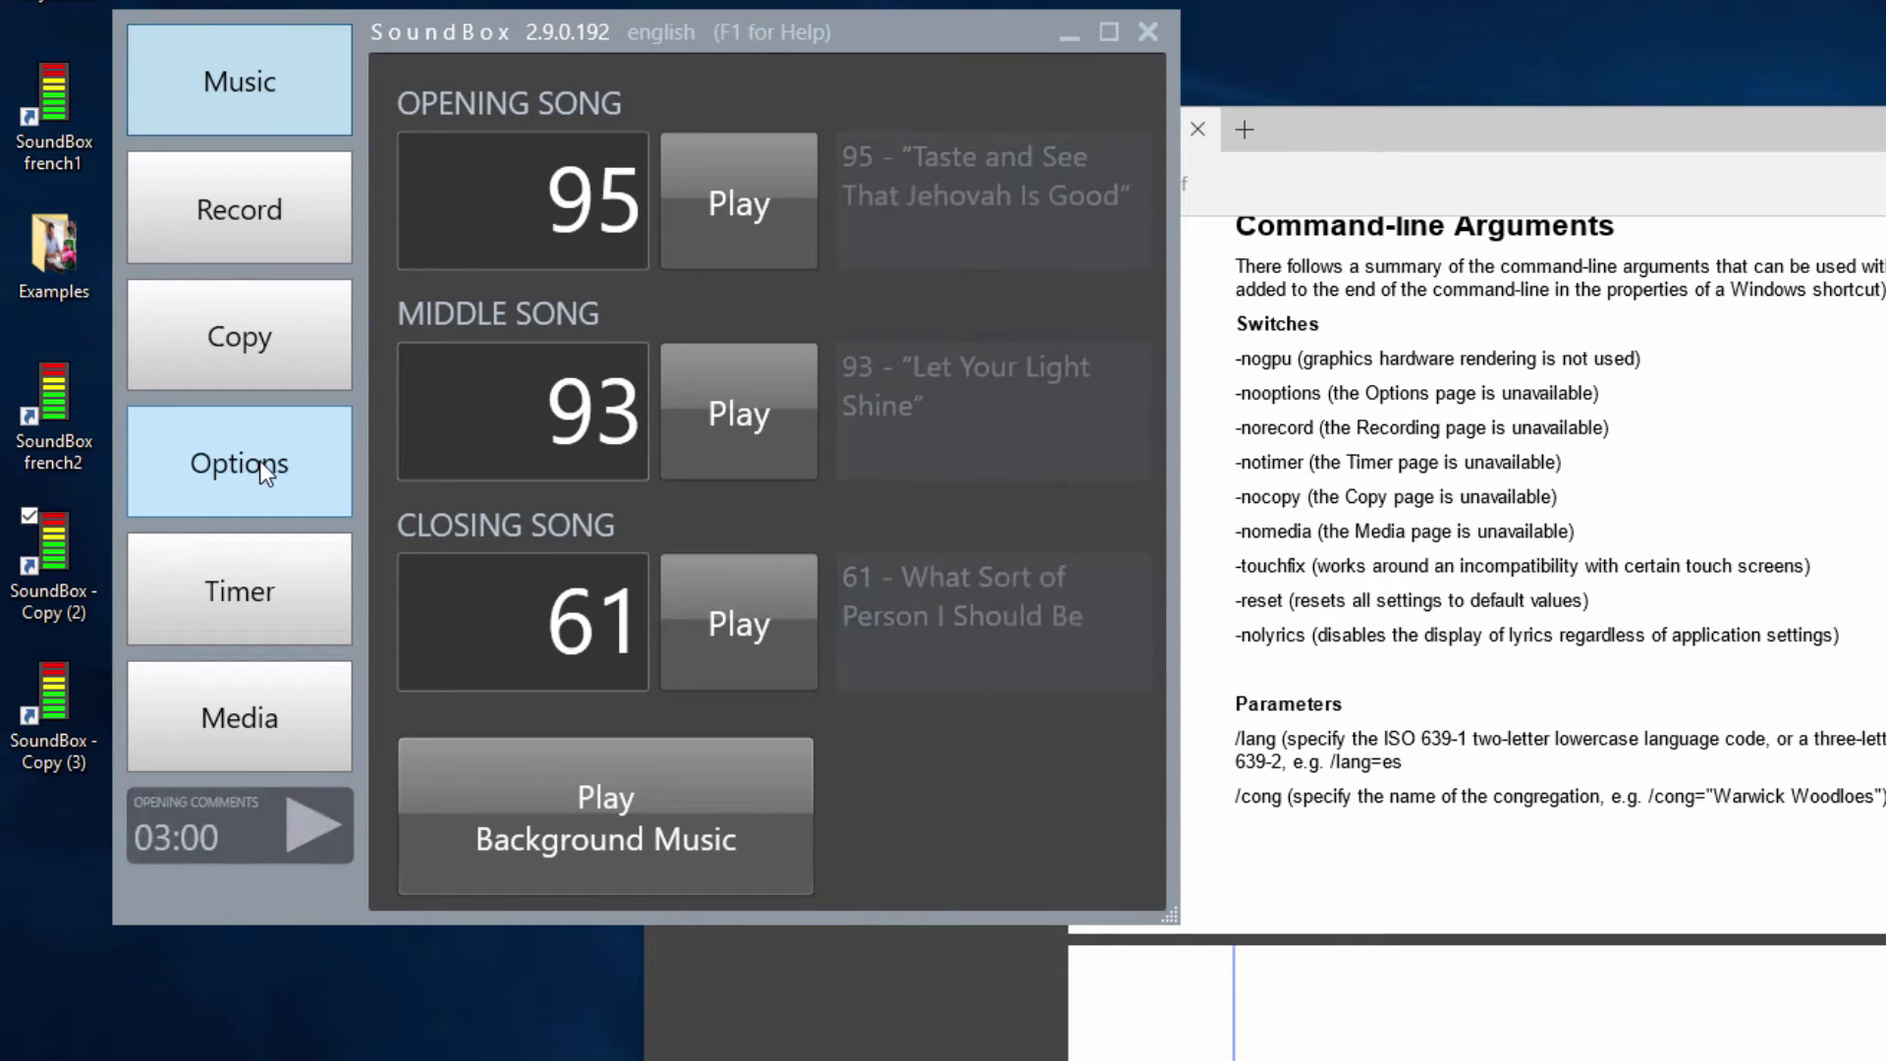
{"action": "left_click", "coordinate": [260, 462]}
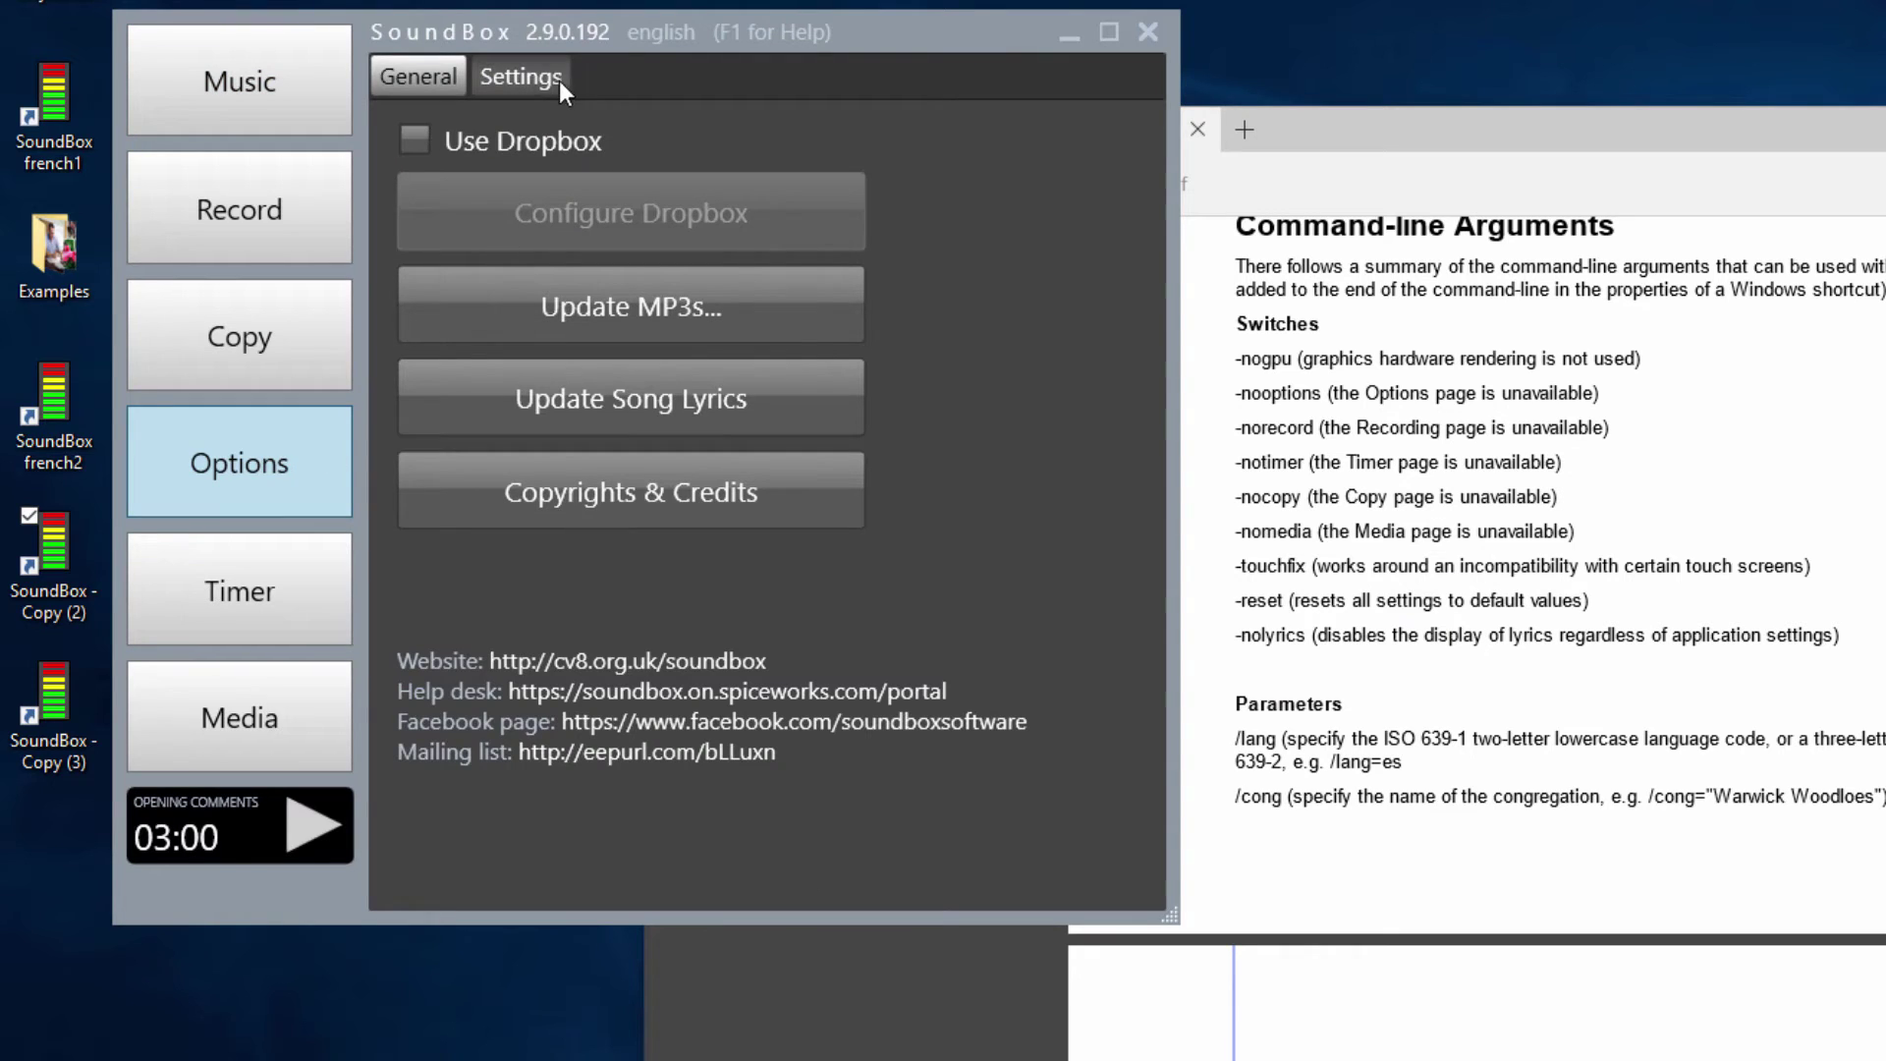
{"action": "scroll", "coordinate": [786, 469], "scroll_direction": "down", "scroll_amount": 5}
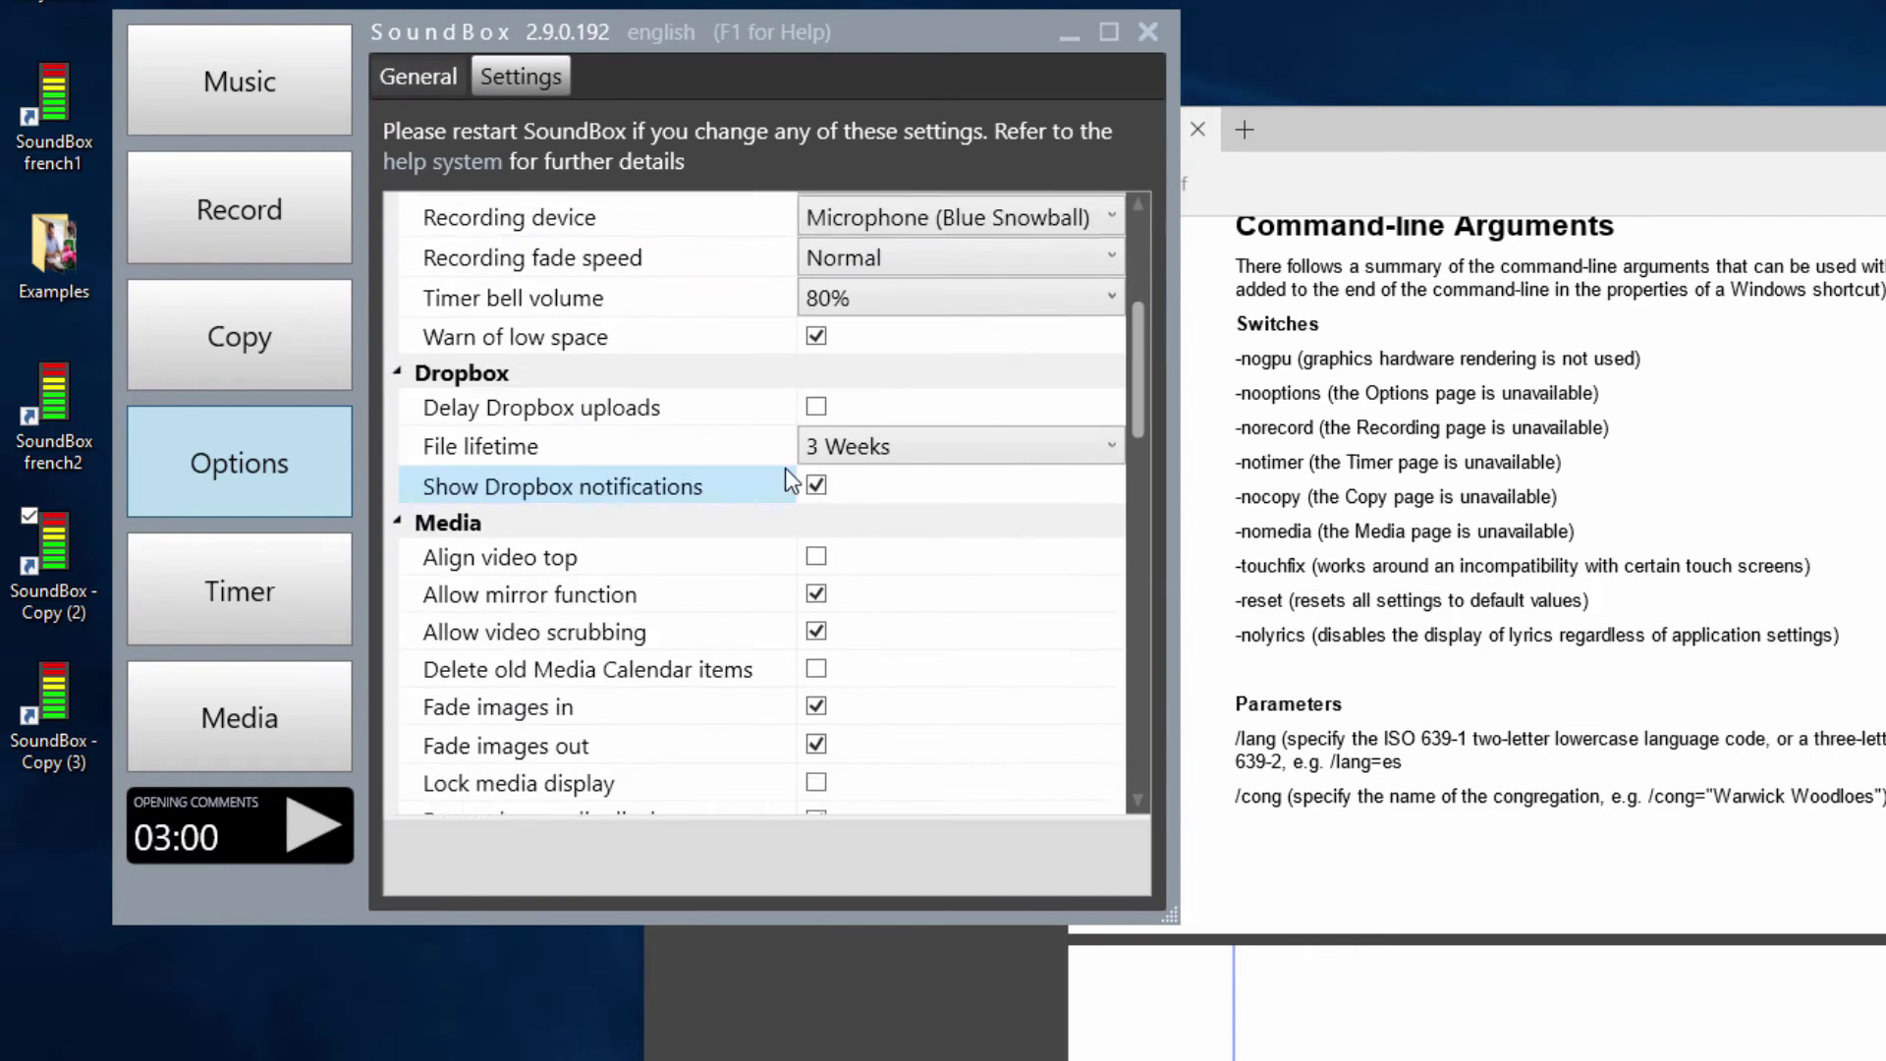
{"action": "scroll", "coordinate": [771, 472], "scroll_direction": "down", "scroll_amount": 2}
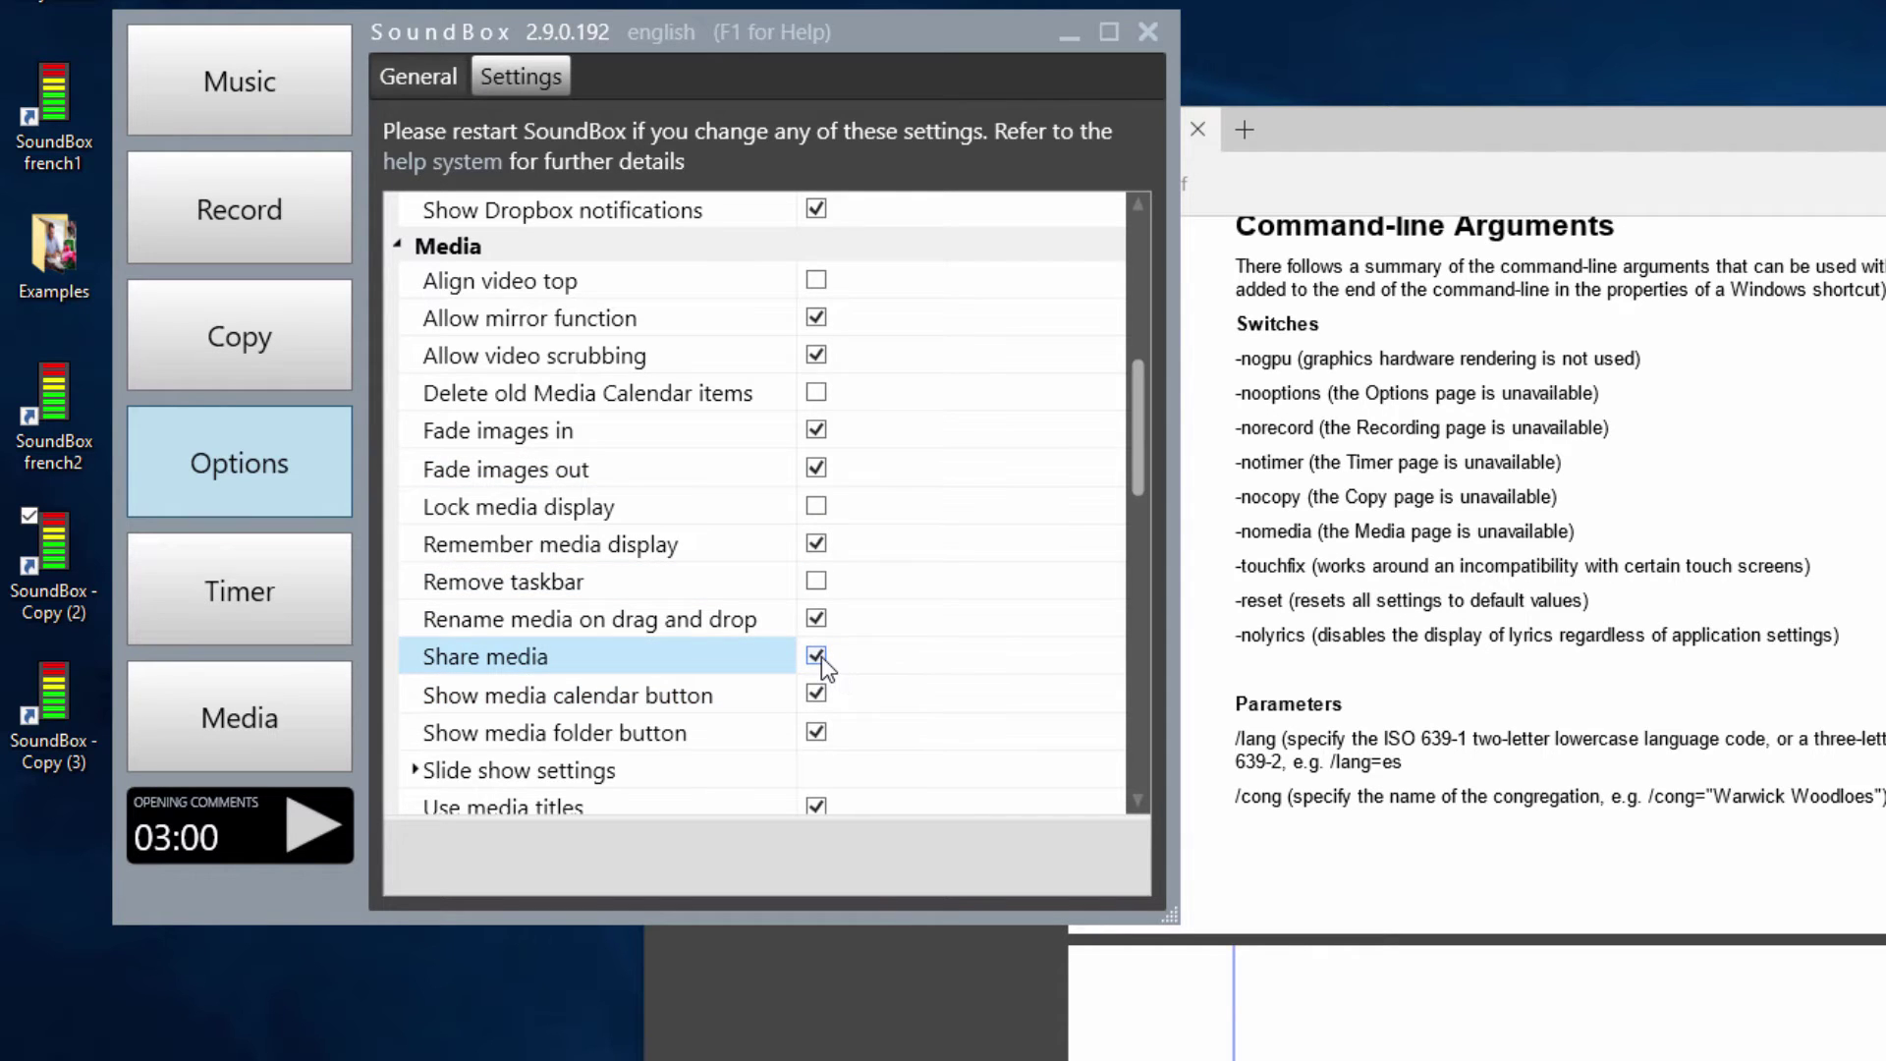
{"action": "left_click", "coordinate": [522, 663]}
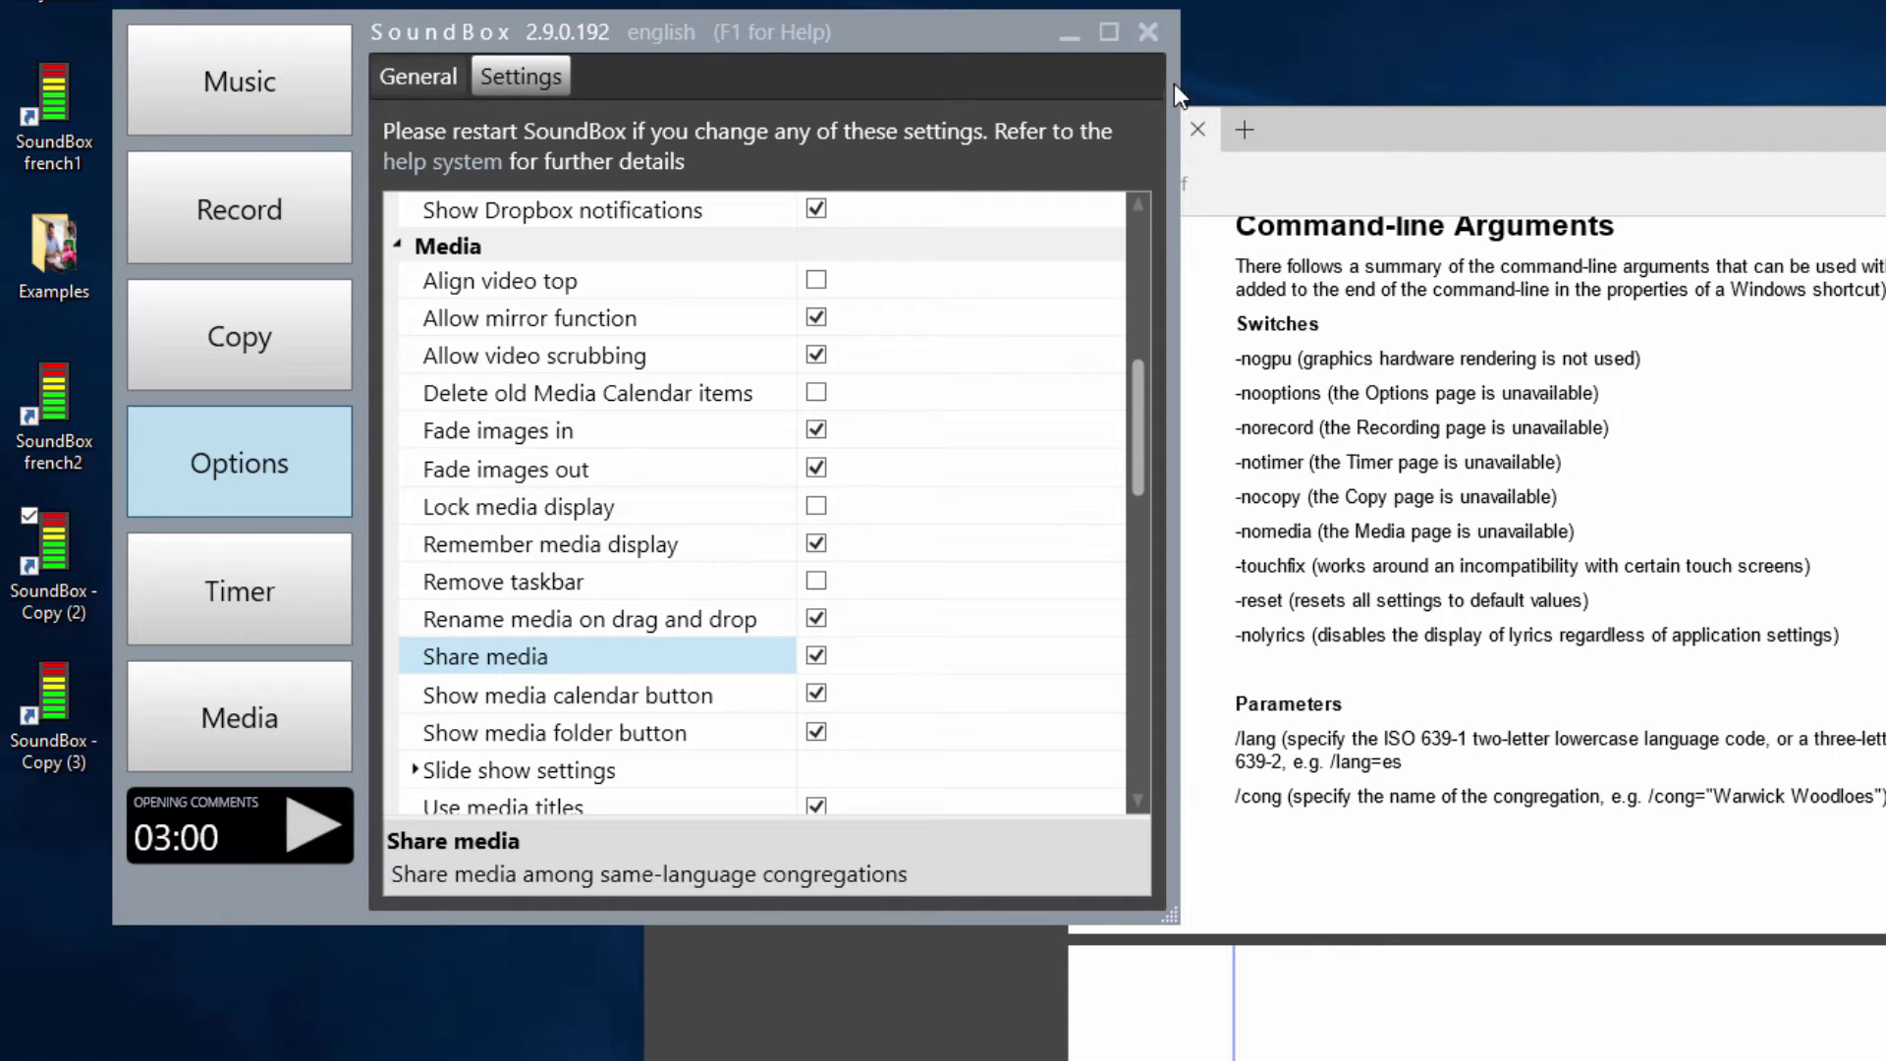
{"action": "left_click", "coordinate": [1136, 25]}
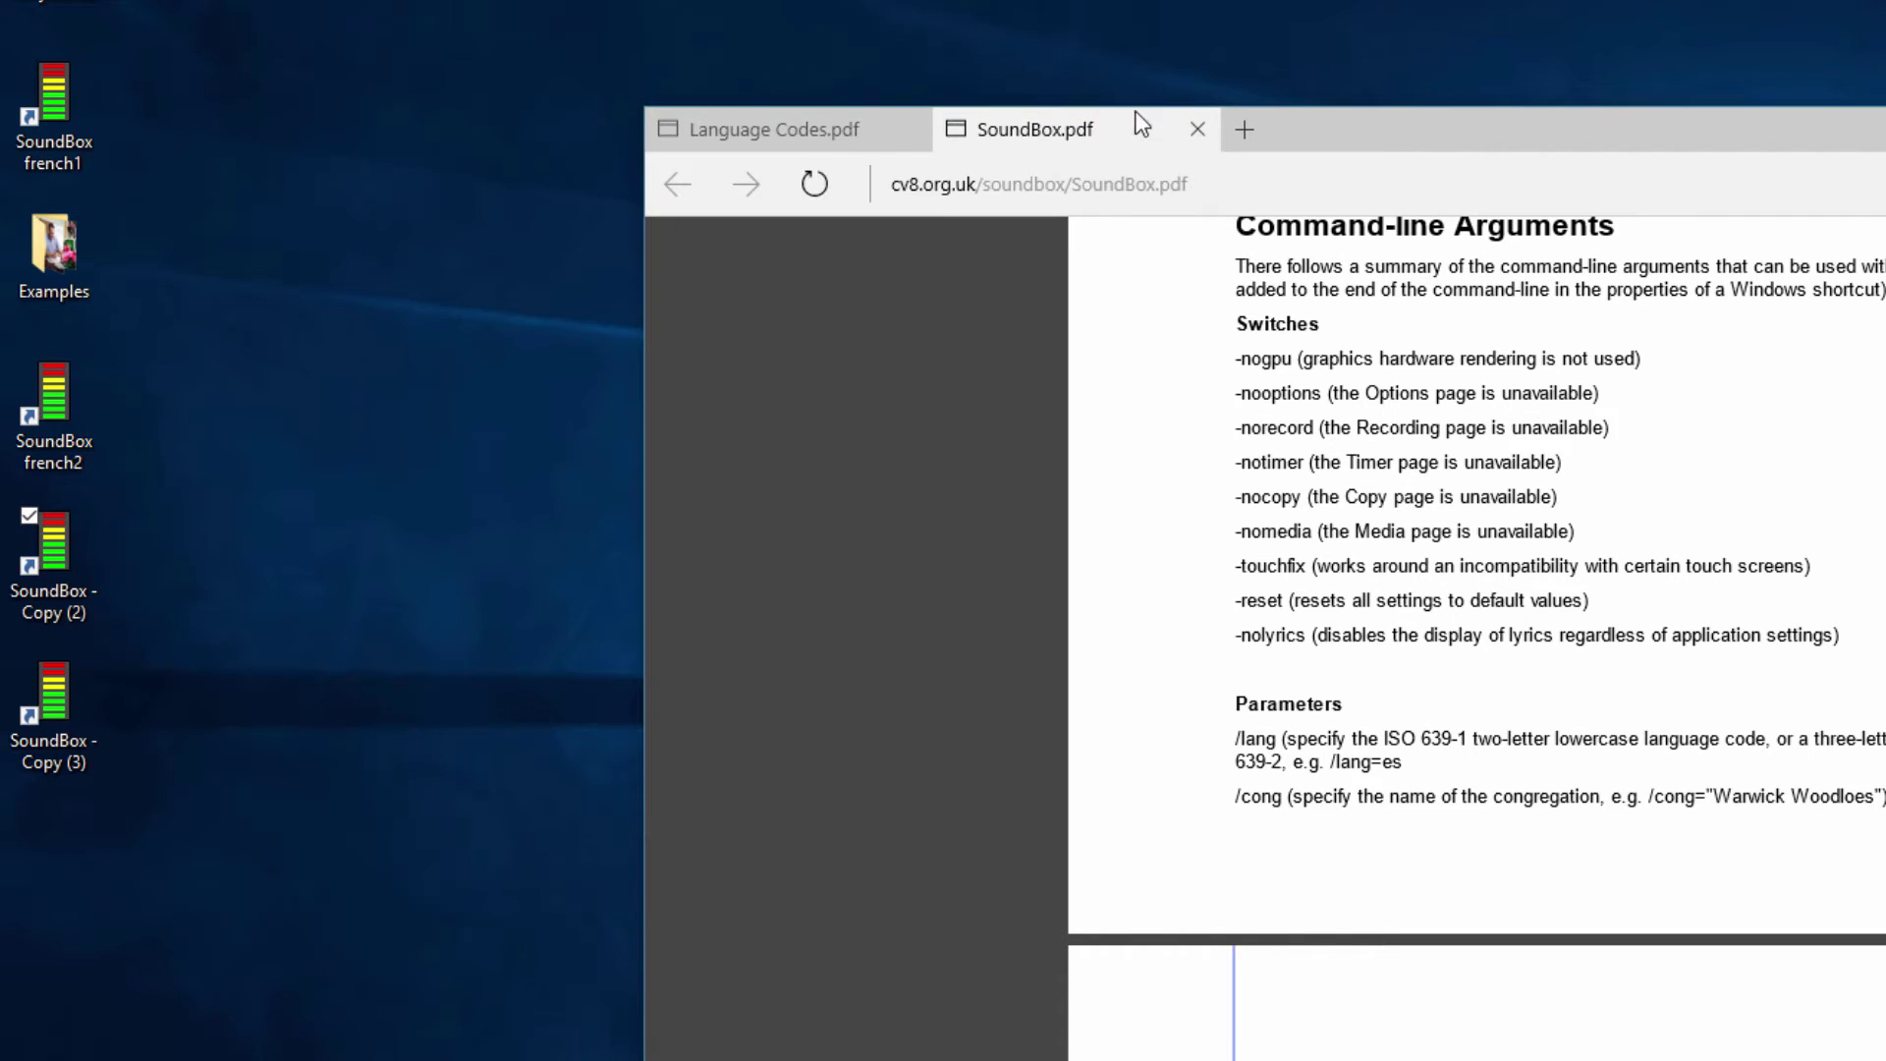
Review the language list in Language Codes.pdf, then examine the command-line switches and parameters in SoundBox.pdf
{"action": "left_click", "coordinate": [805, 136]}
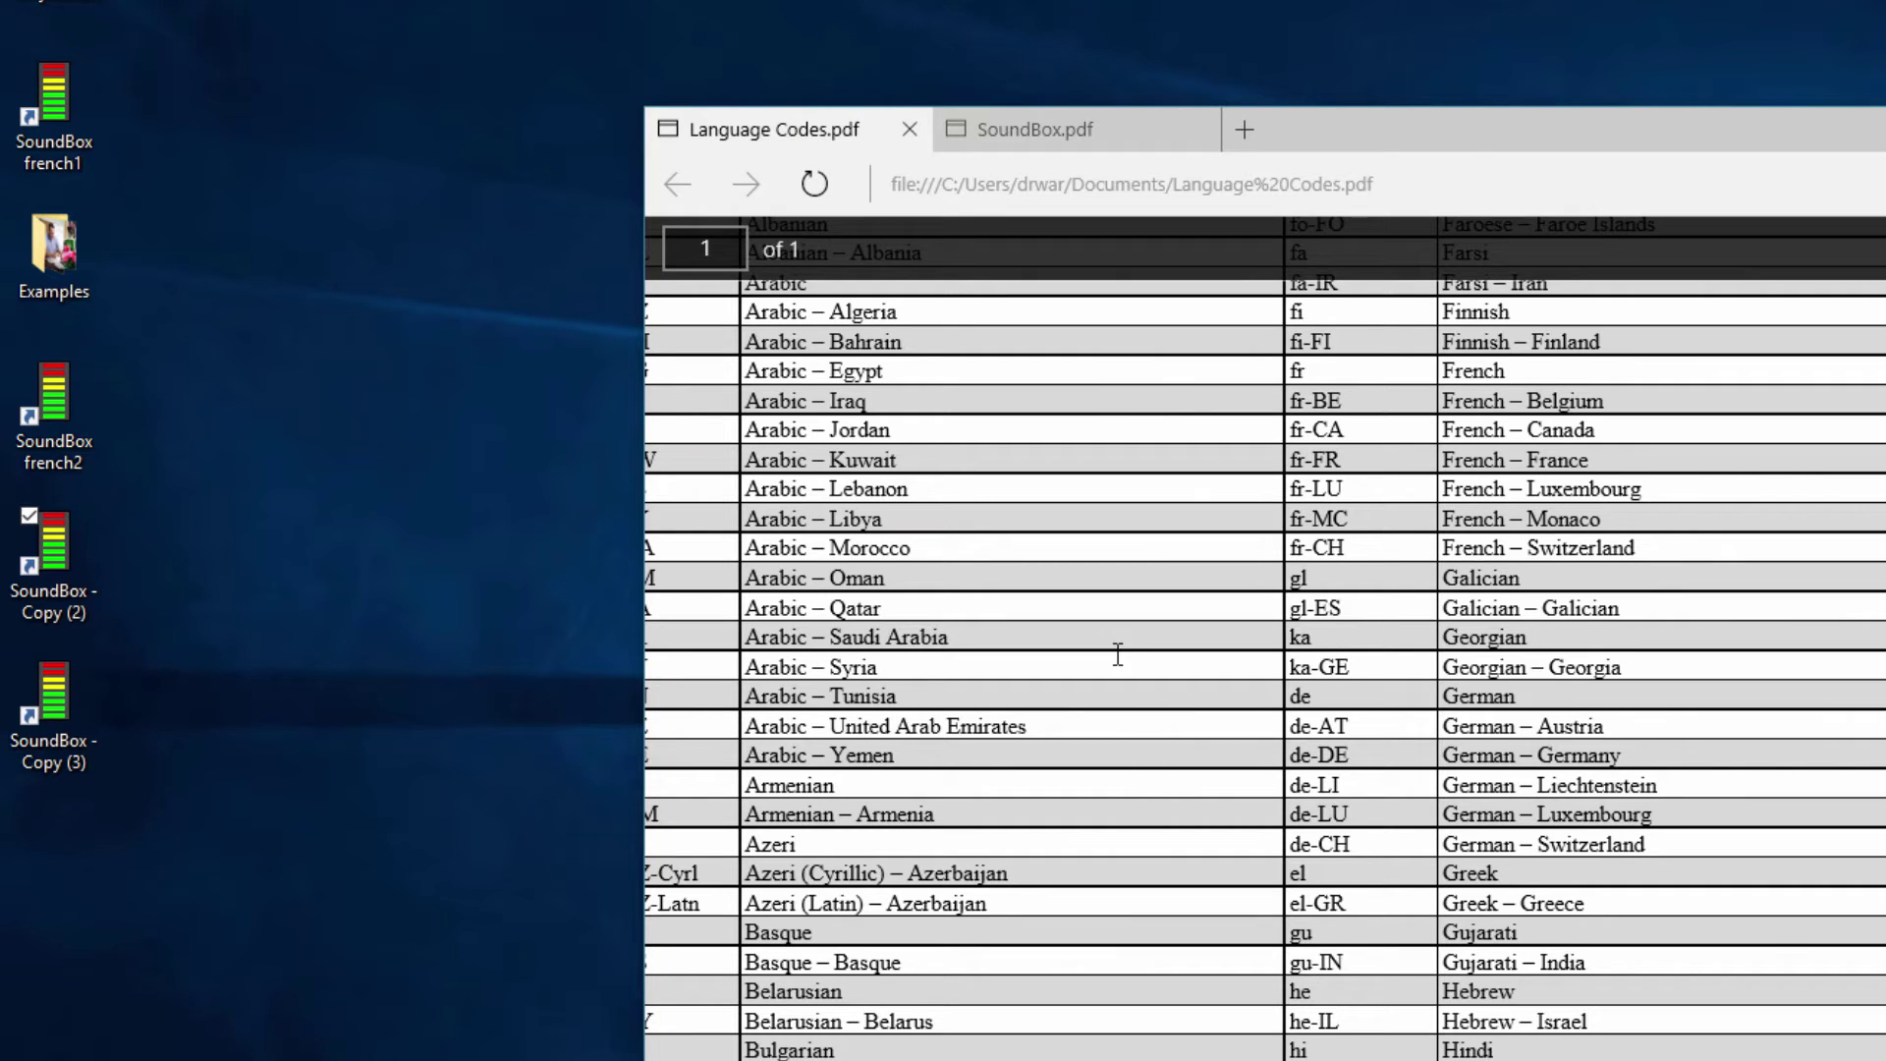
{"action": "left_click", "coordinate": [1015, 124]}
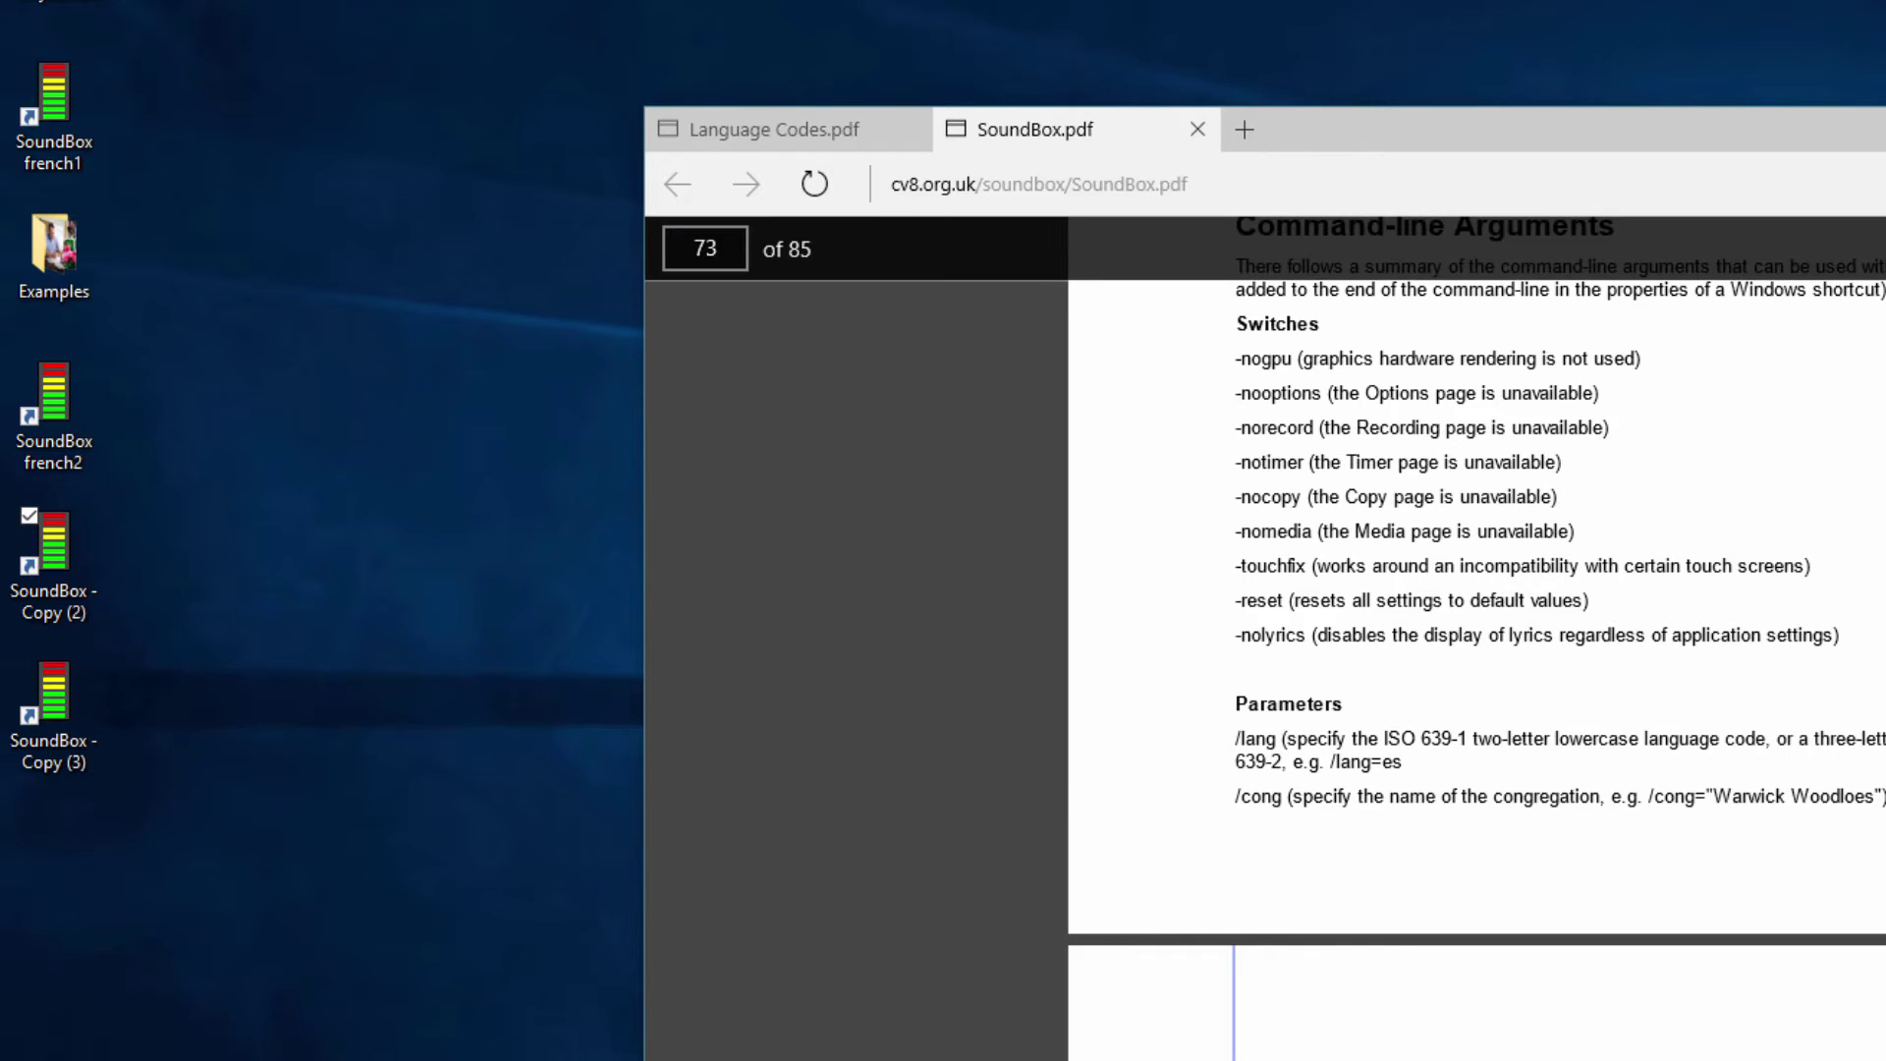
{"action": "left_click_drag", "start_coordinate": [1609, 135], "coordinate": [1314, 0]}
{"action": "scroll", "coordinate": [1301, 518], "scroll_direction": "up", "scroll_amount": 1}
{"action": "scroll", "coordinate": [1301, 519], "scroll_direction": "up", "scroll_amount": 8}
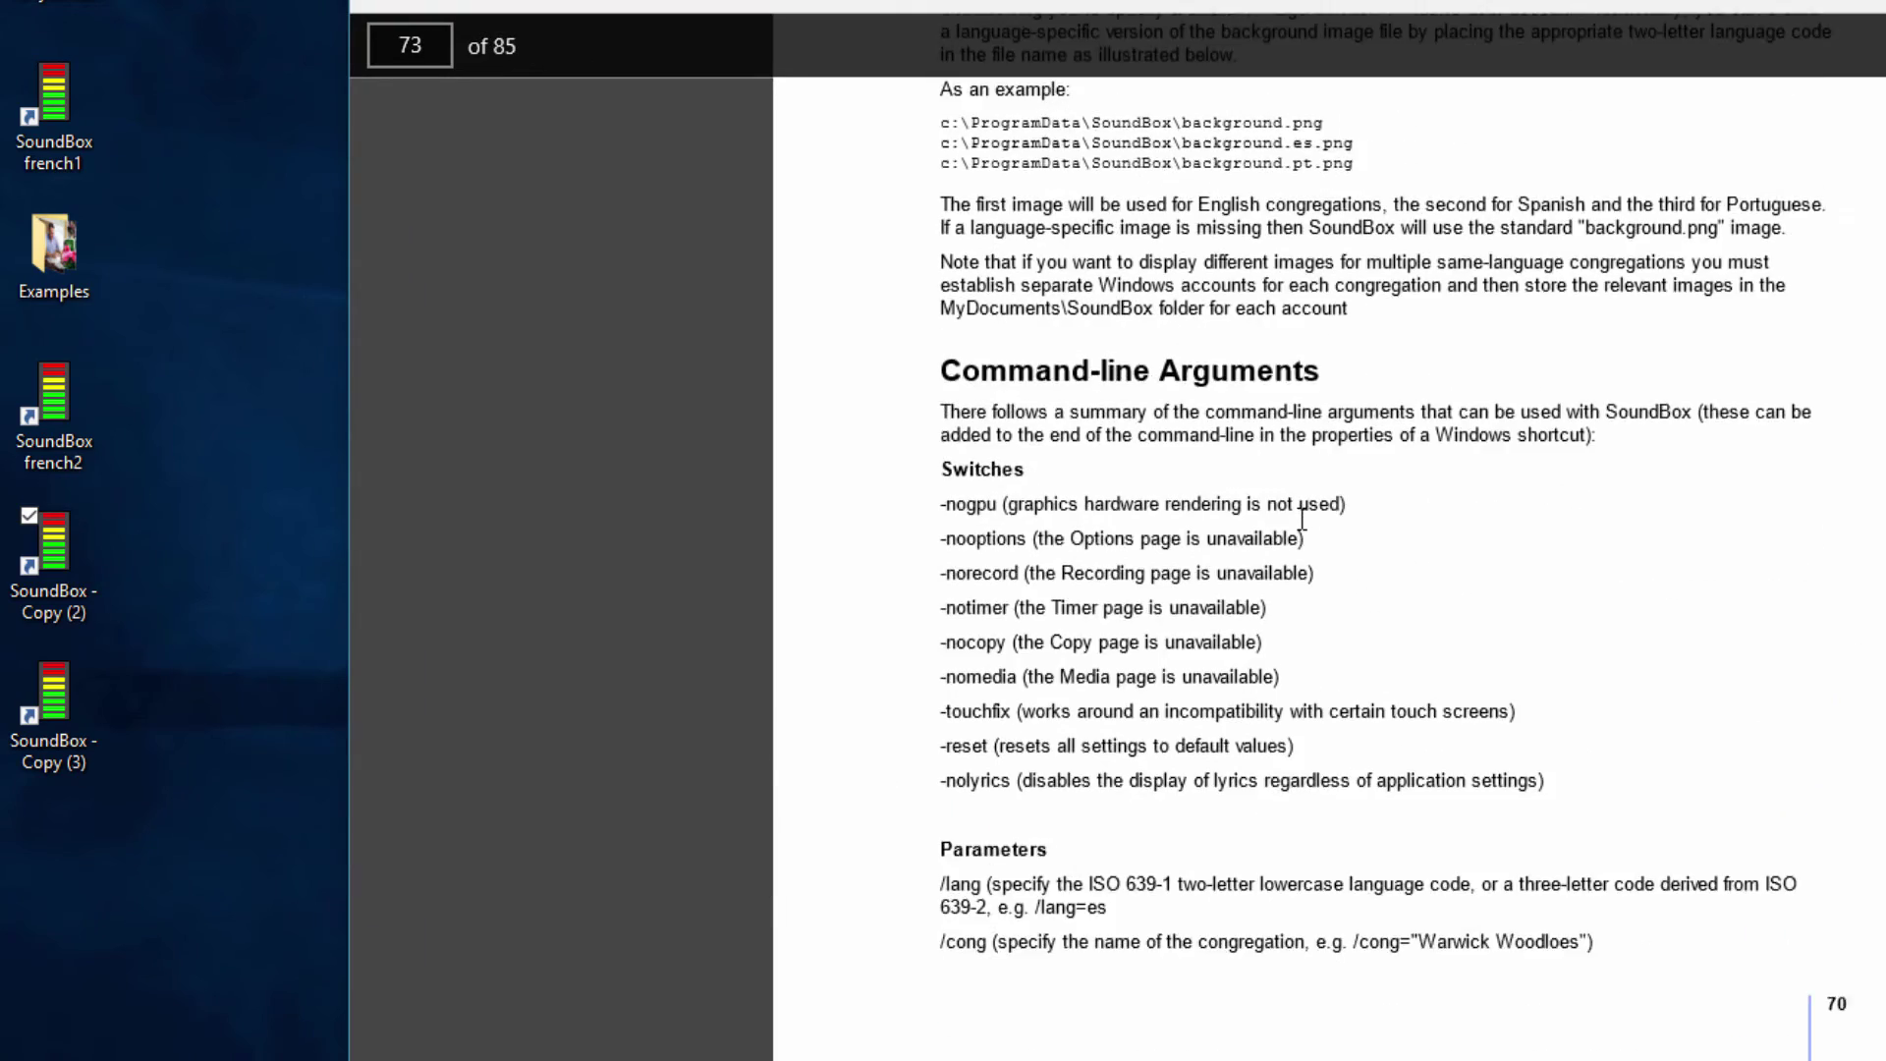
{"action": "scroll", "coordinate": [1301, 518], "scroll_direction": "down", "scroll_amount": 6}
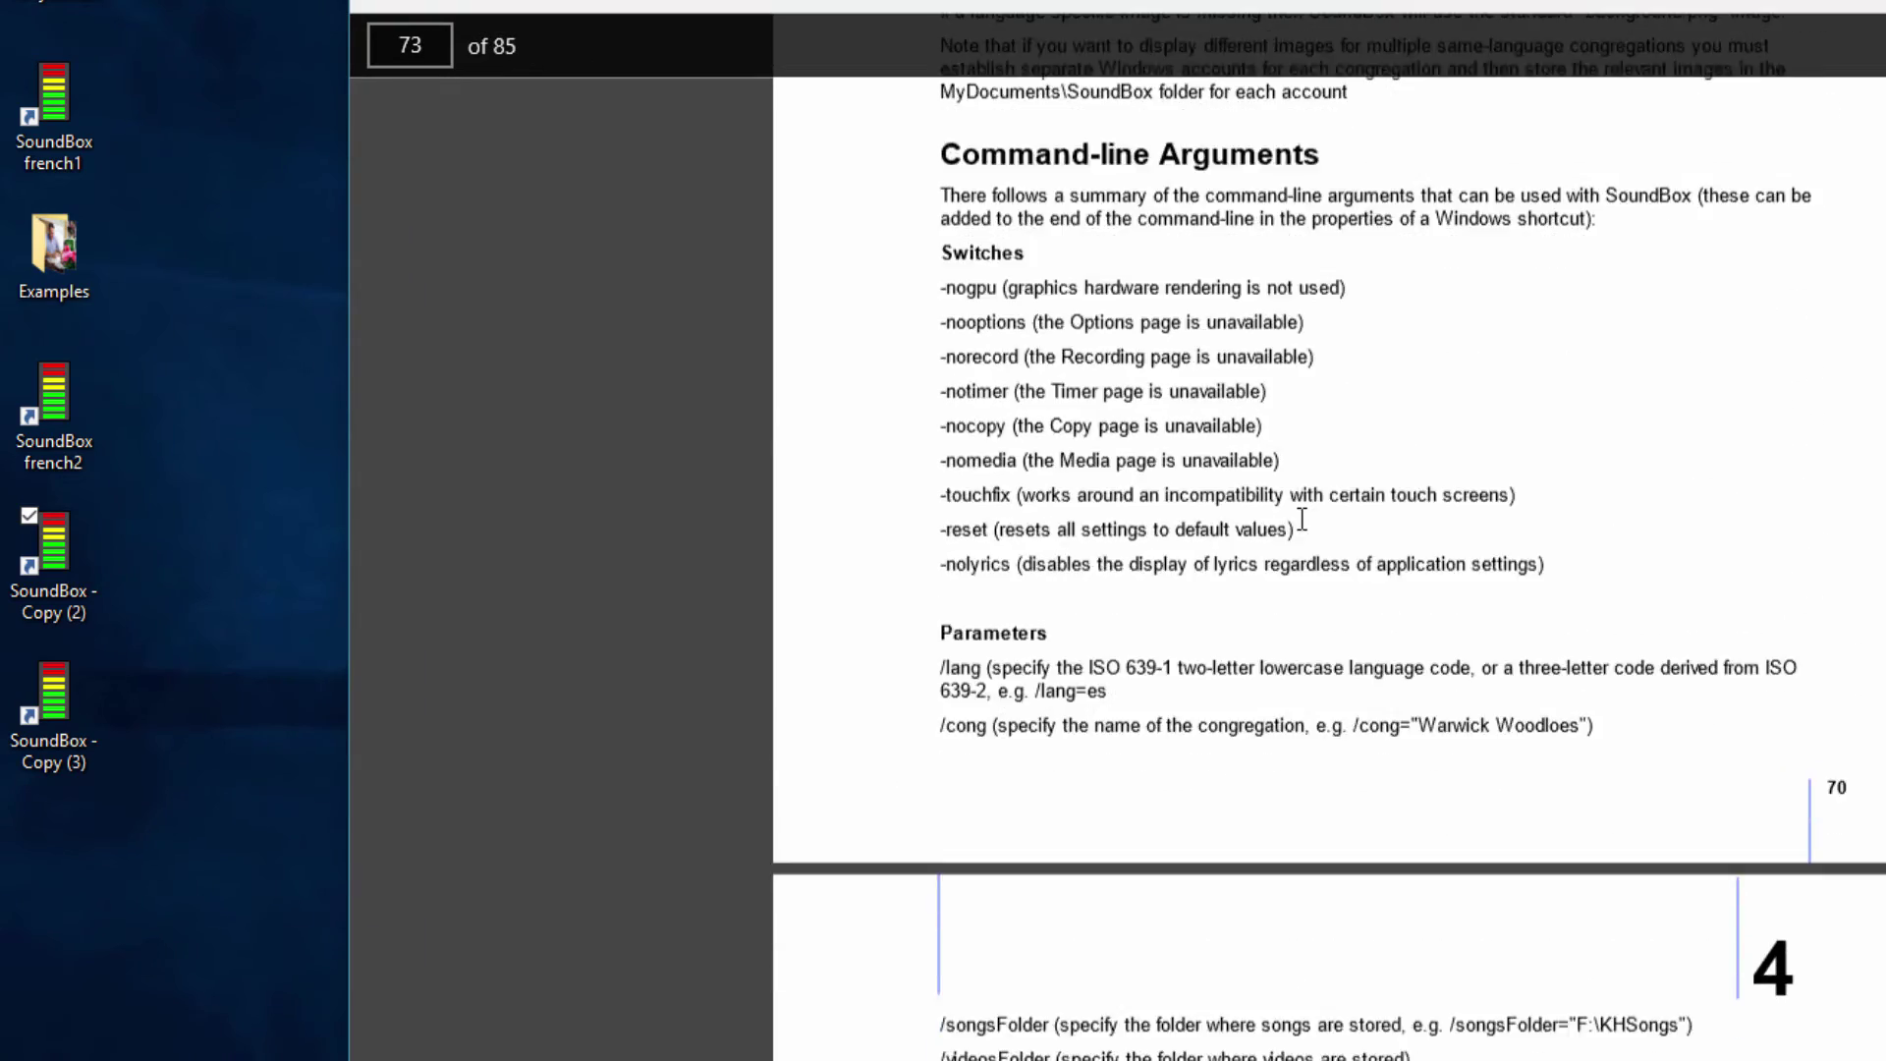
Examine the folder parameters from /songsFolder to /dataFolder in SoundBox.pdf's command-line arguments section, then put the document away
{"action": "scroll", "coordinate": [1301, 519], "scroll_direction": "down", "scroll_amount": 5}
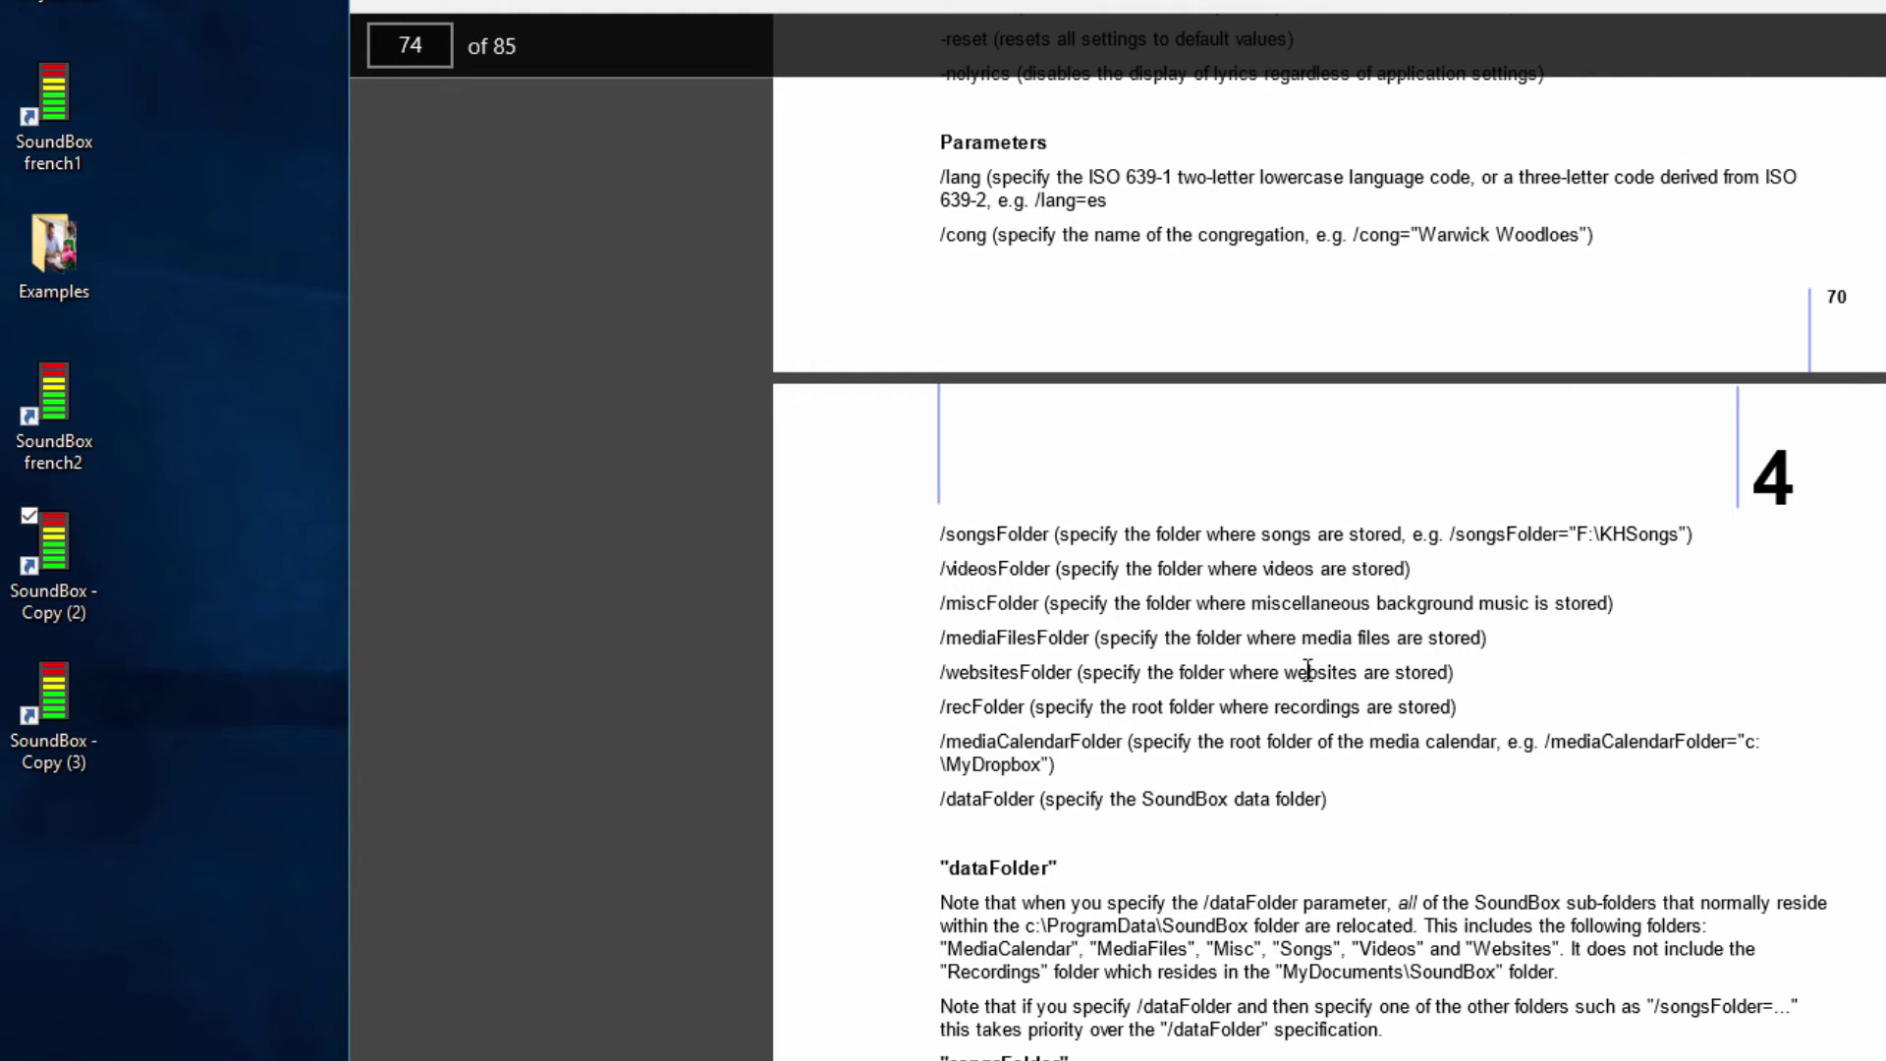
{"action": "scroll", "coordinate": [1314, 666], "scroll_direction": "up", "scroll_amount": 5}
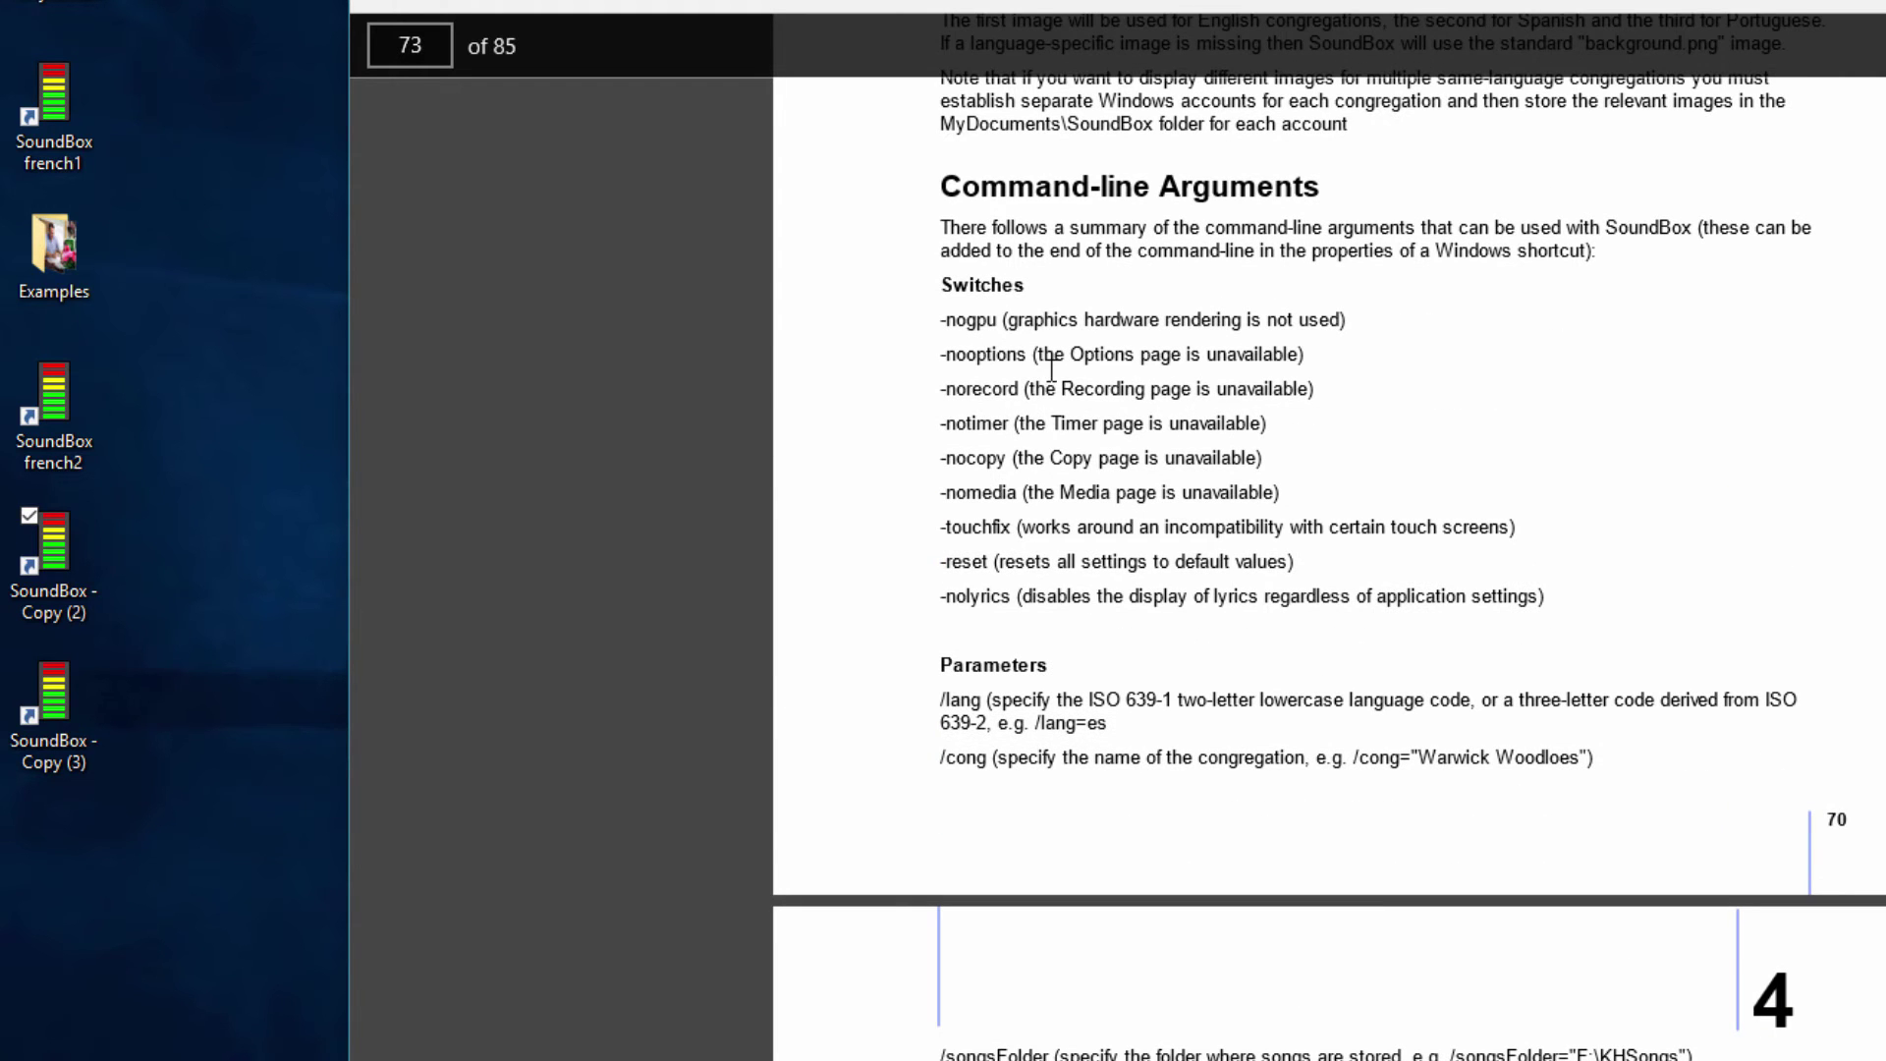
{"action": "scroll", "coordinate": [1149, 668], "scroll_direction": "down", "scroll_amount": 2}
{"action": "scroll", "coordinate": [1149, 668], "scroll_direction": "up", "scroll_amount": 2}
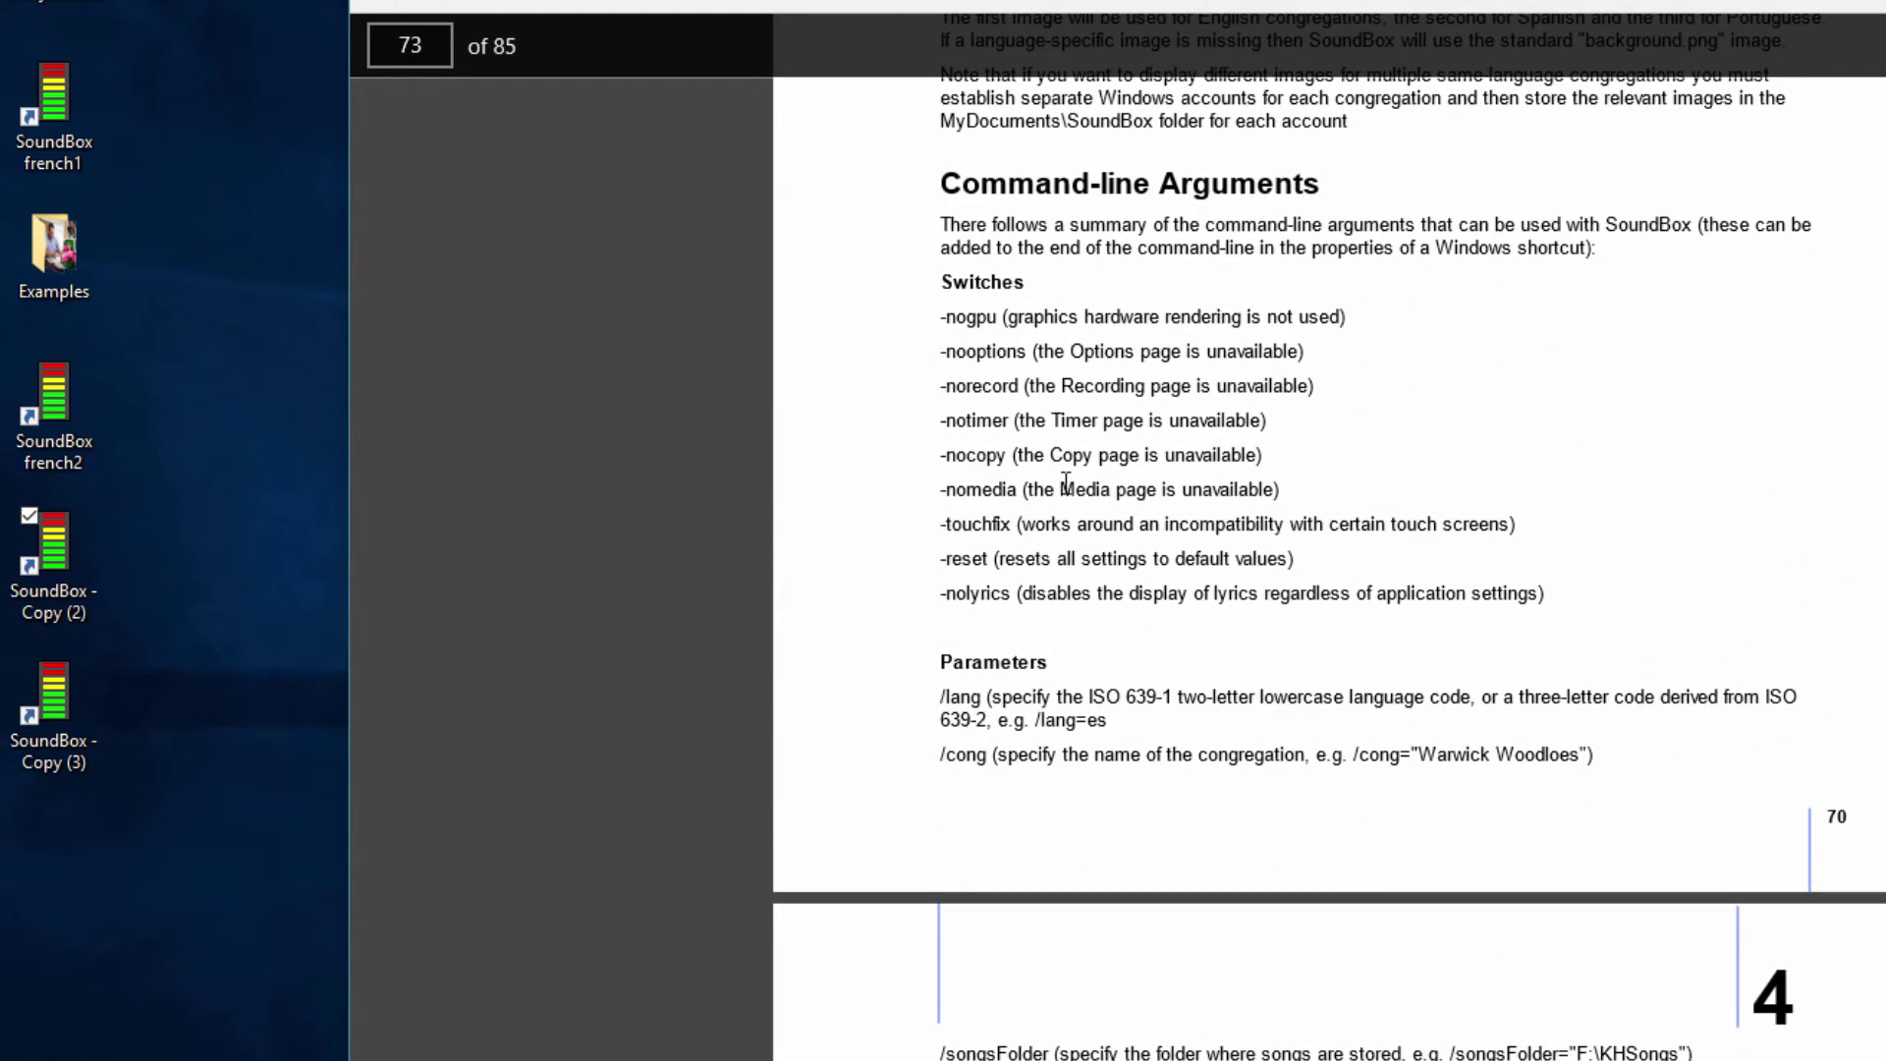
{"action": "scroll", "coordinate": [1014, 686], "scroll_direction": "down", "scroll_amount": 2}
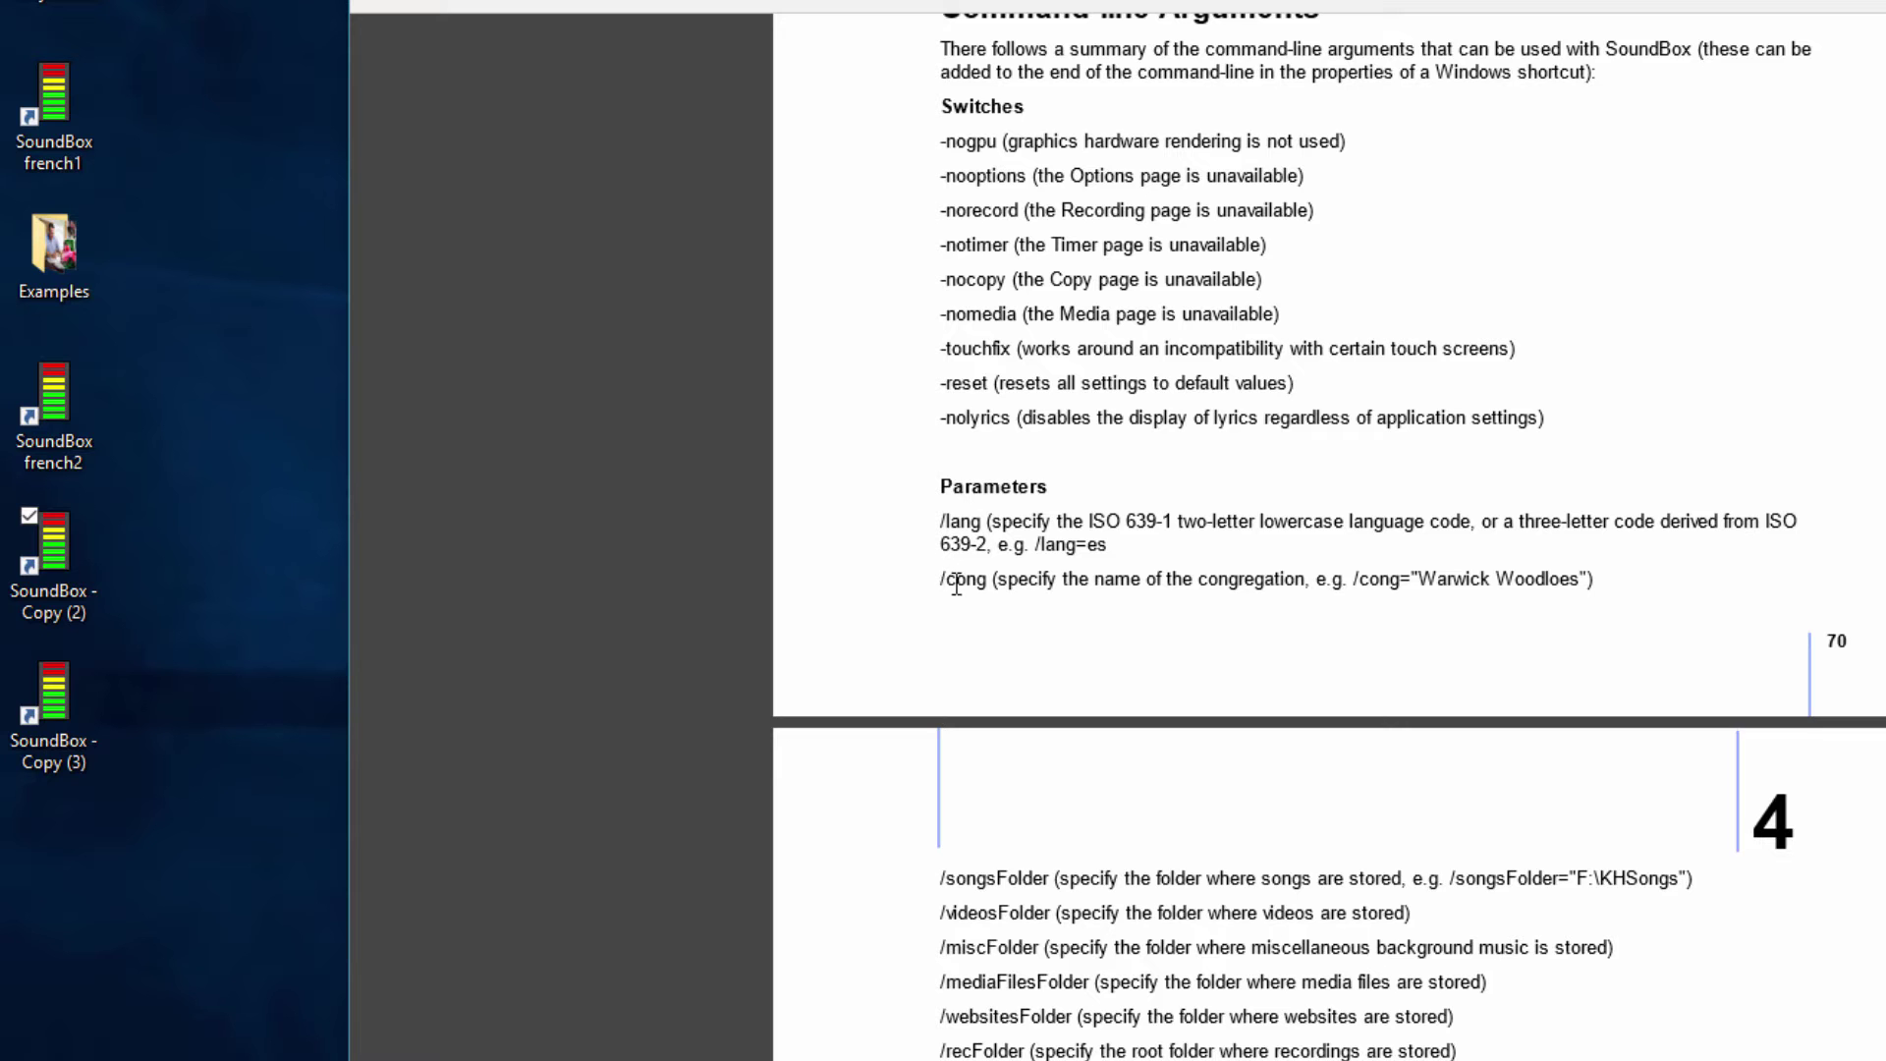
{"action": "scroll", "coordinate": [956, 579], "scroll_direction": "down", "scroll_amount": 3}
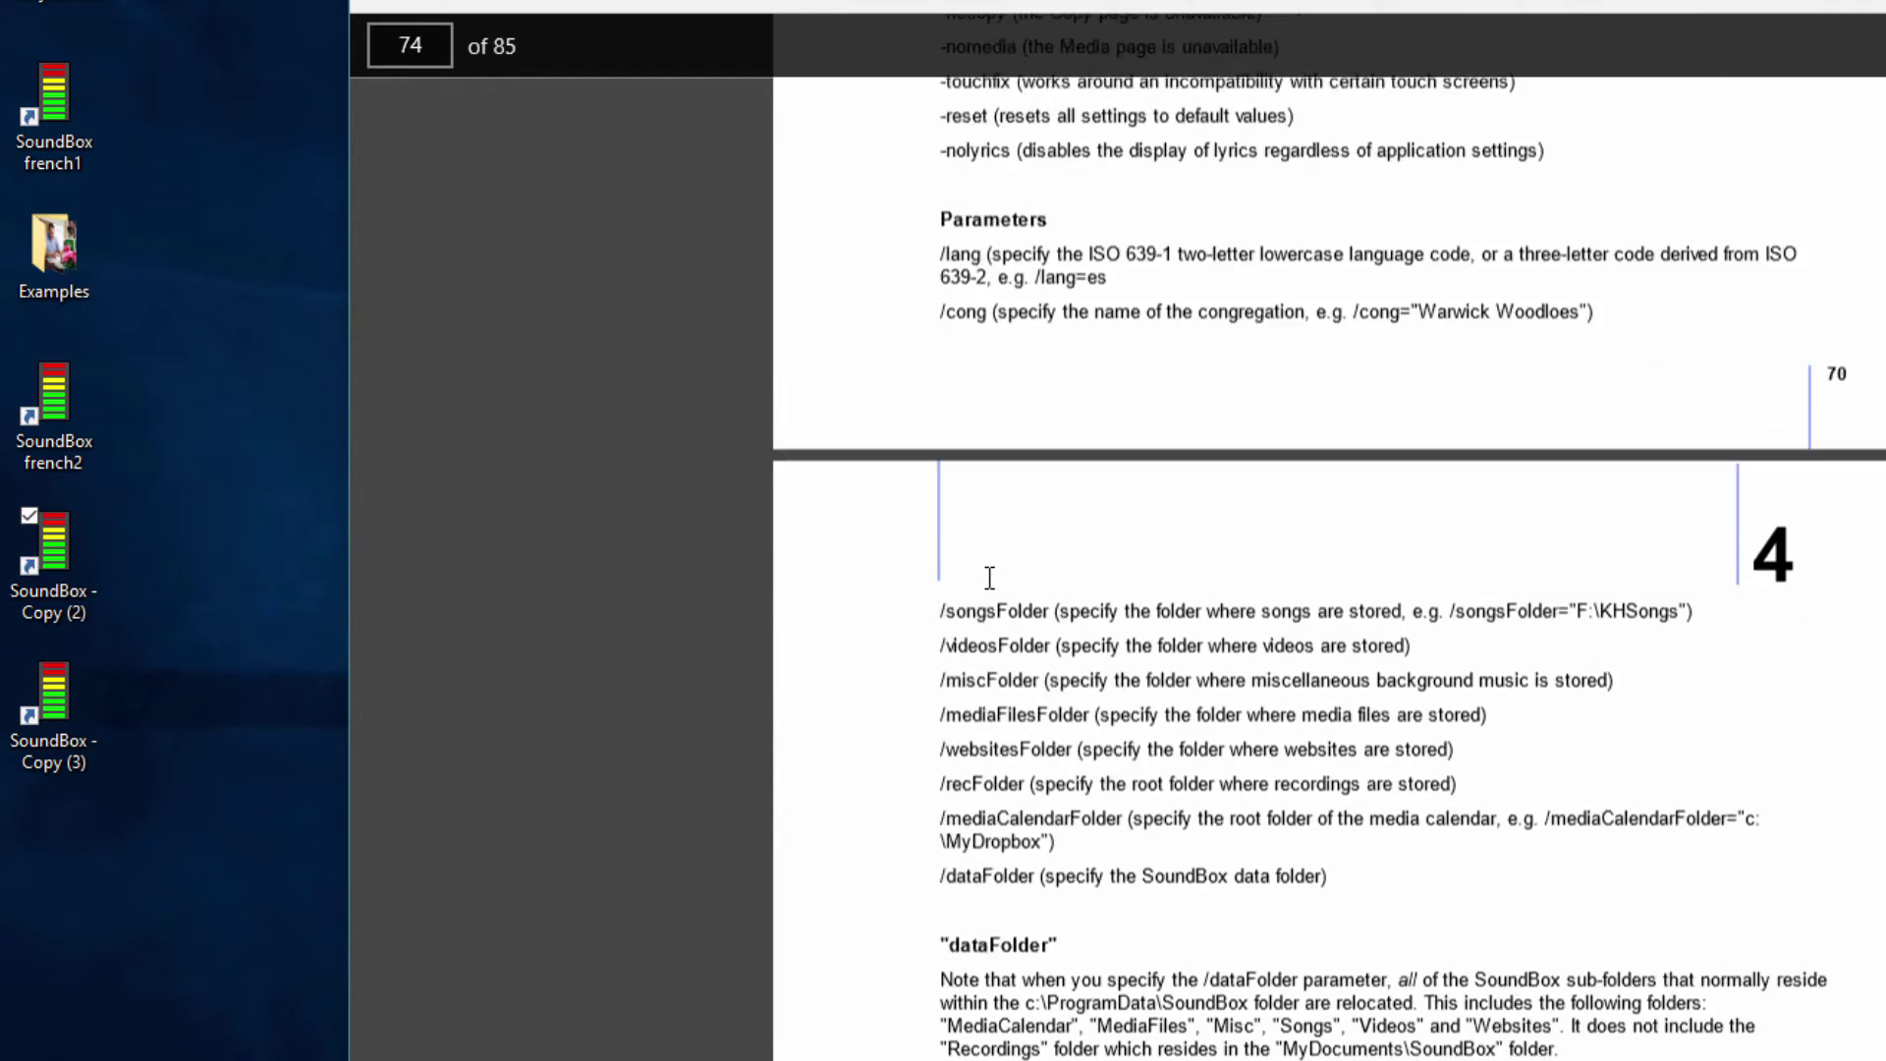
{"action": "left_click_drag", "start_coordinate": [941, 525], "coordinate": [1050, 786]}
{"action": "left_click", "coordinate": [1168, 717]}
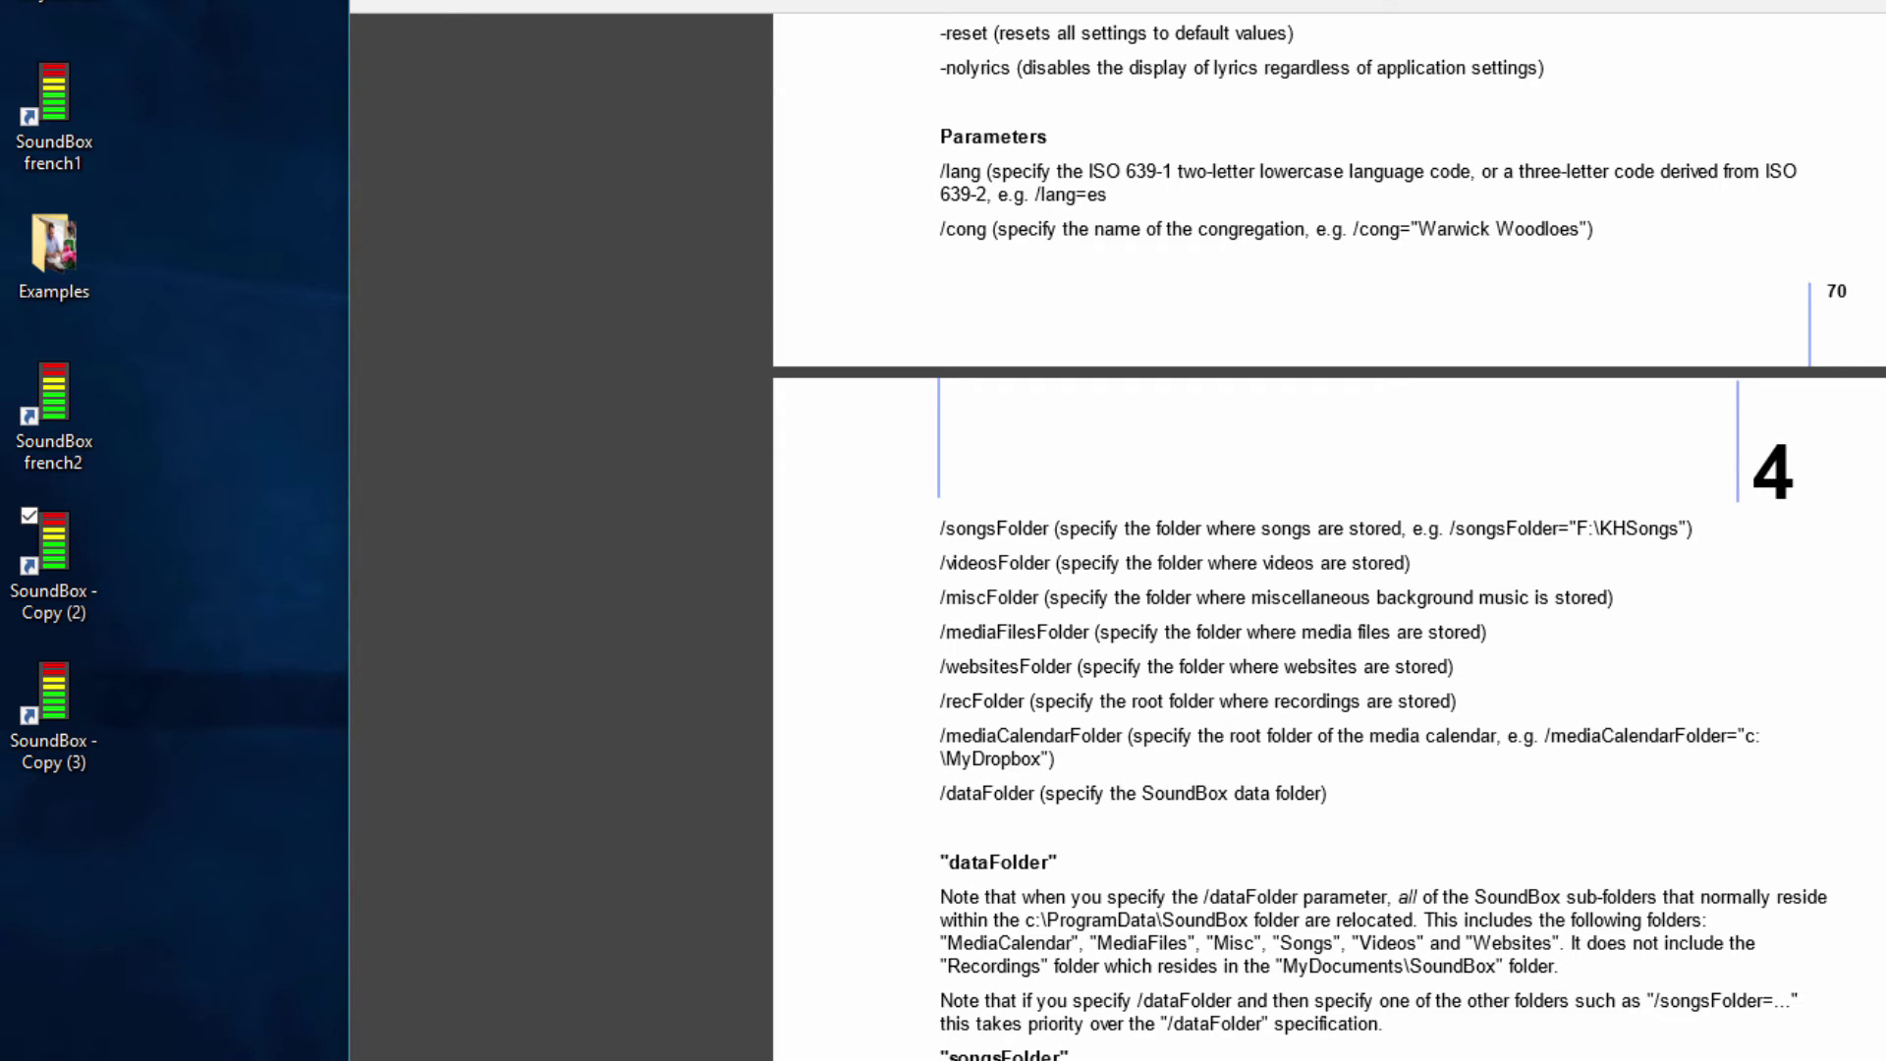
{"action": "left_click", "coordinate": [1768, 0]}
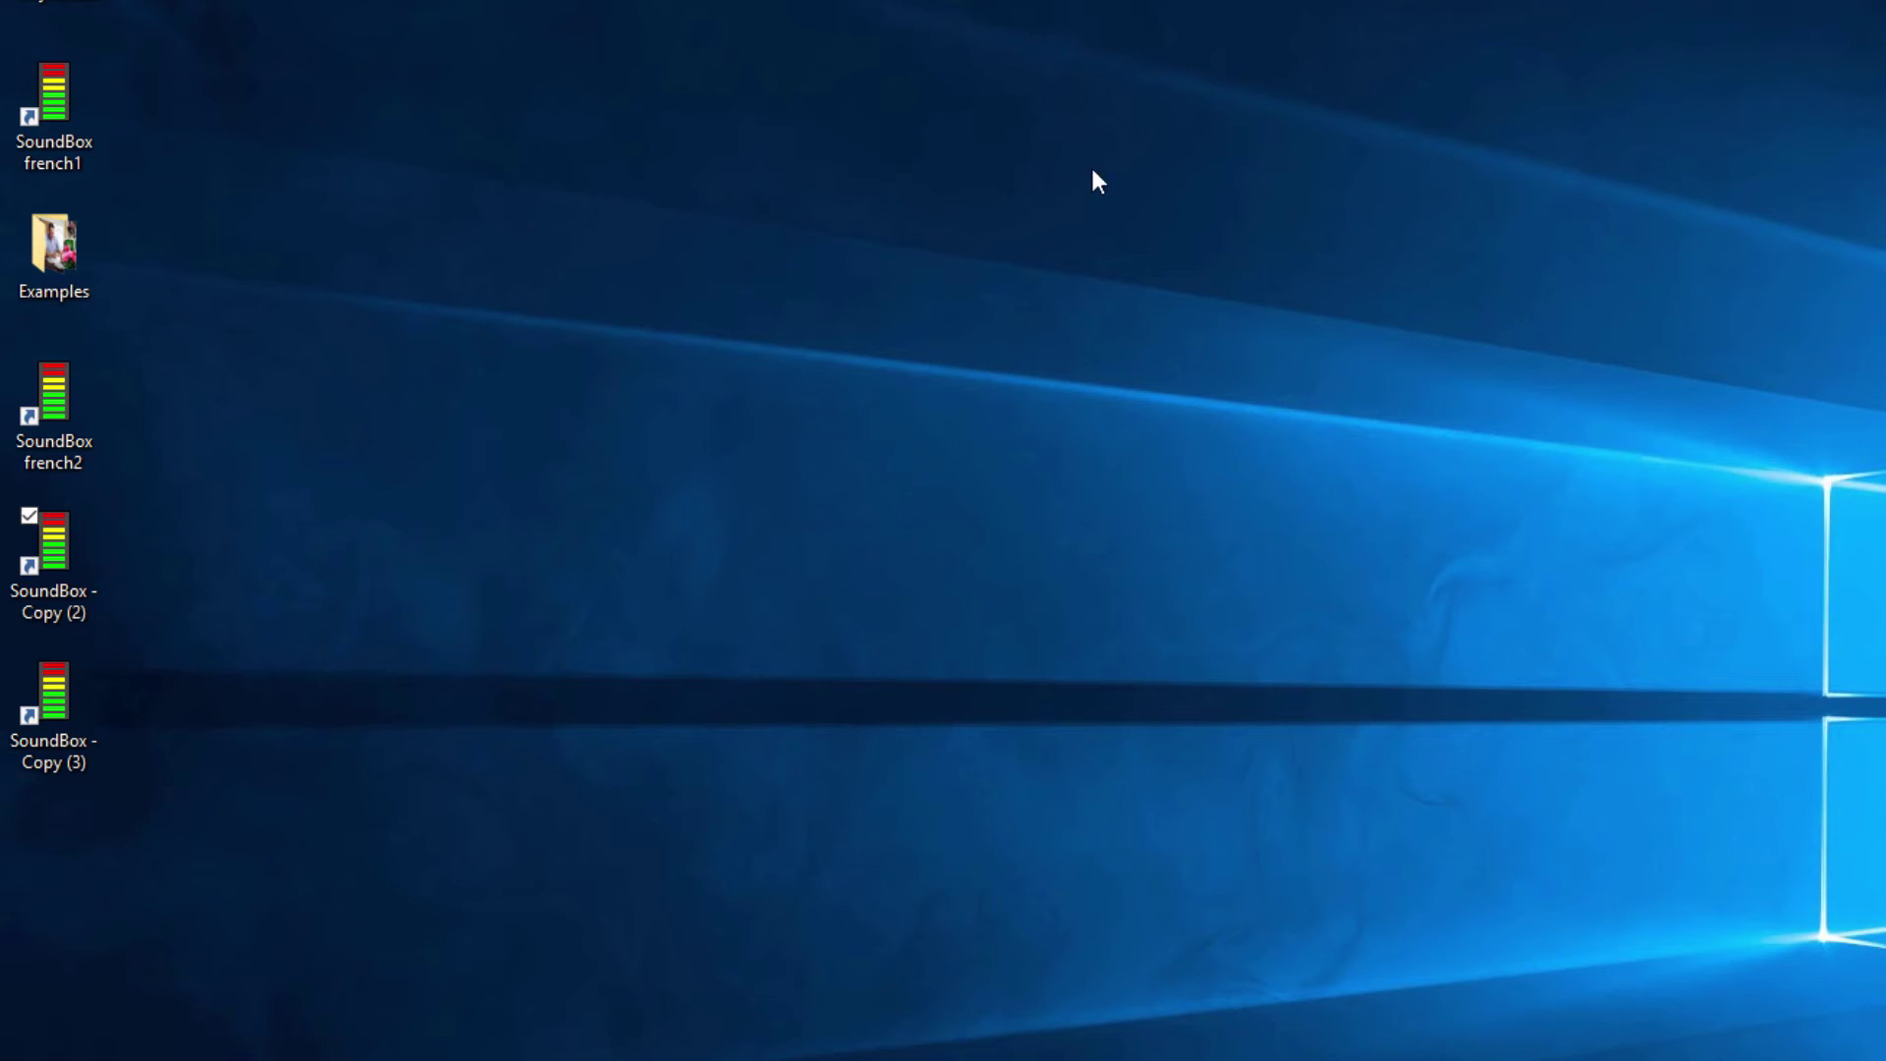
Launch SoundBox from SoundBox - Copy (2) for the english congregation, inspect the storage folder of its media videos, then close both windows
{"action": "double_click", "coordinate": [80, 535]}
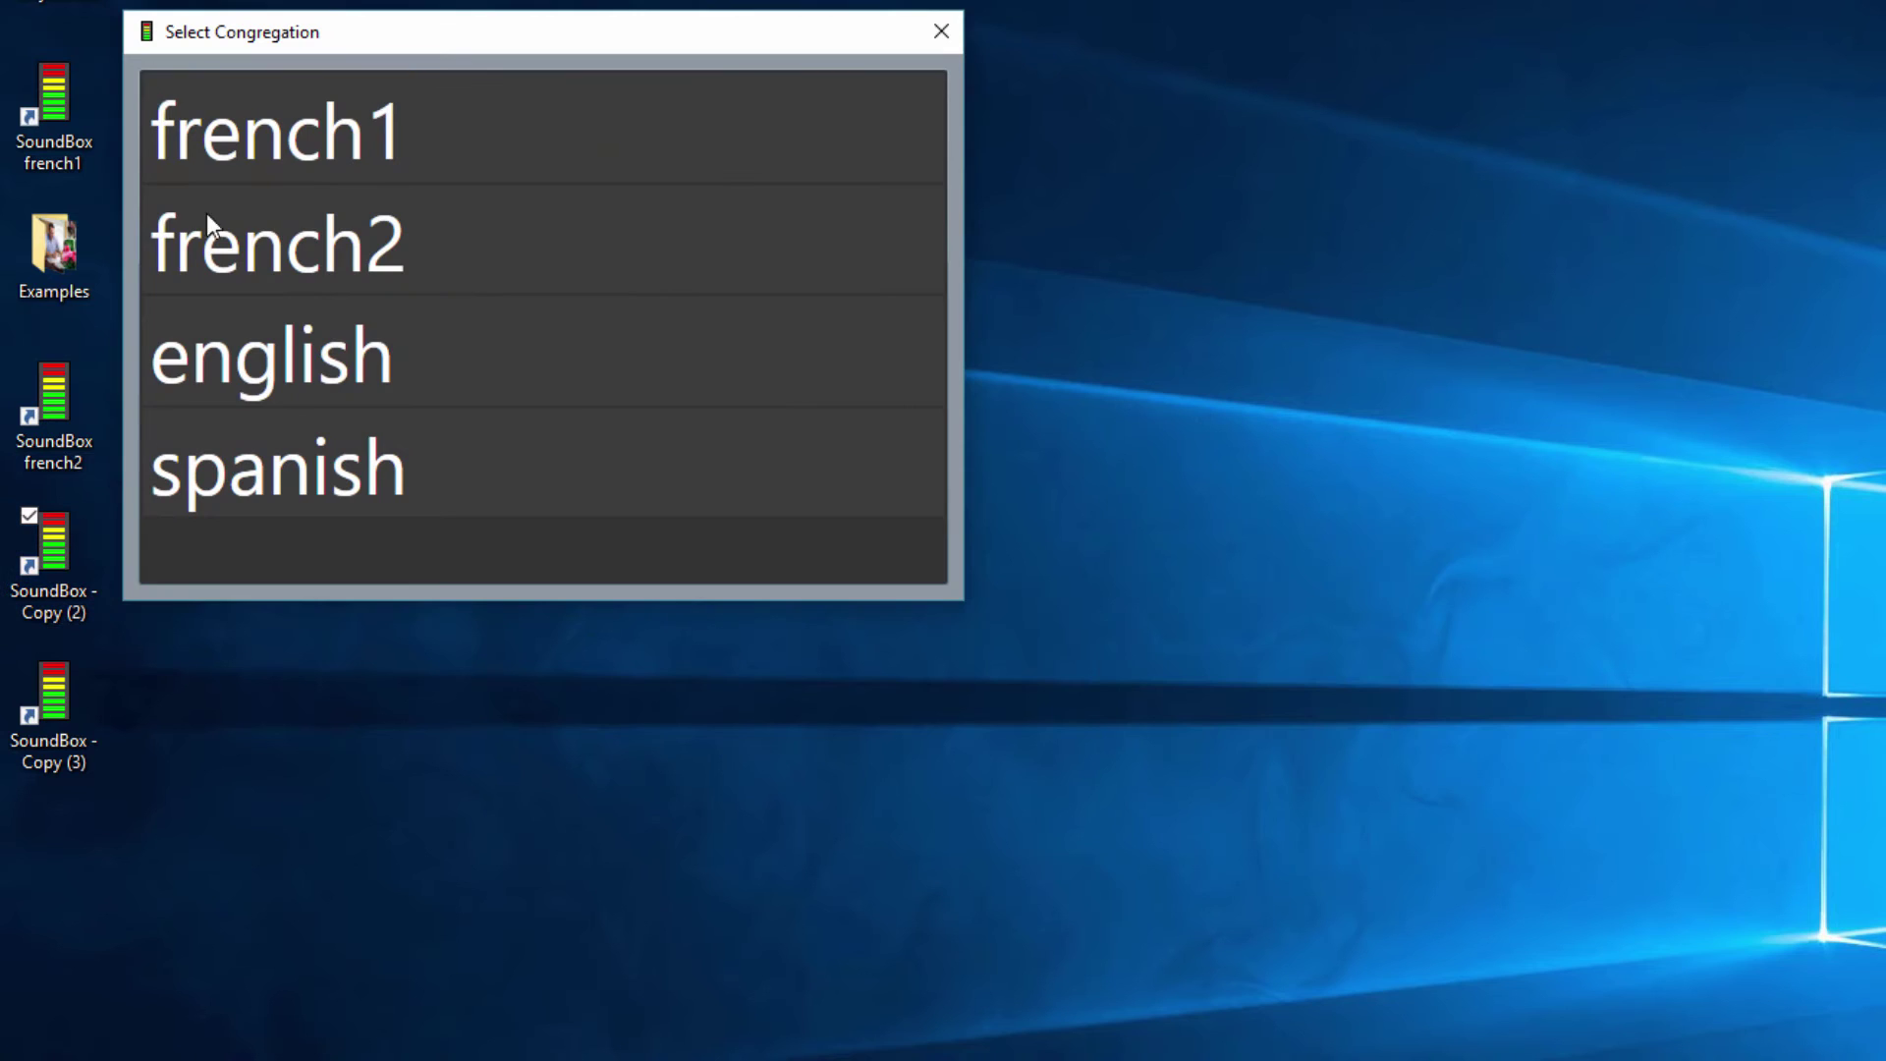
{"action": "left_click", "coordinate": [247, 379]}
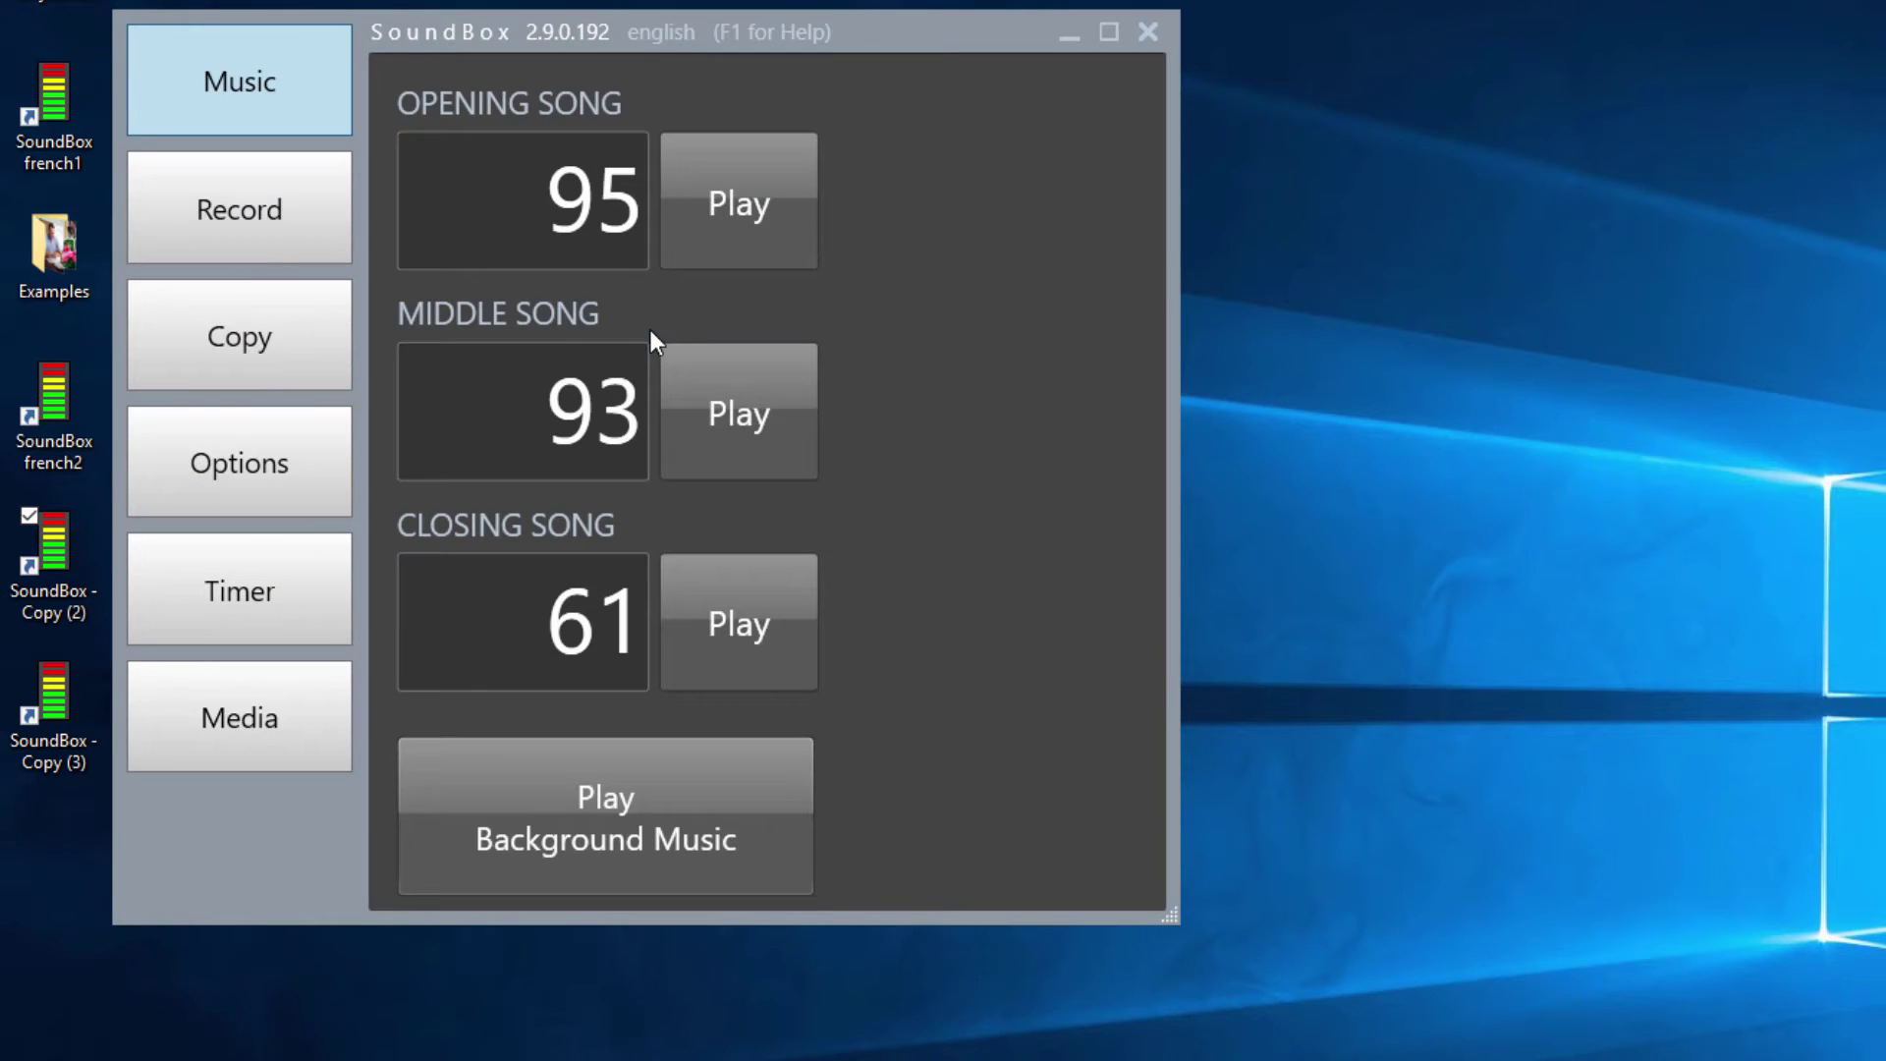
{"action": "left_click", "coordinate": [218, 703]}
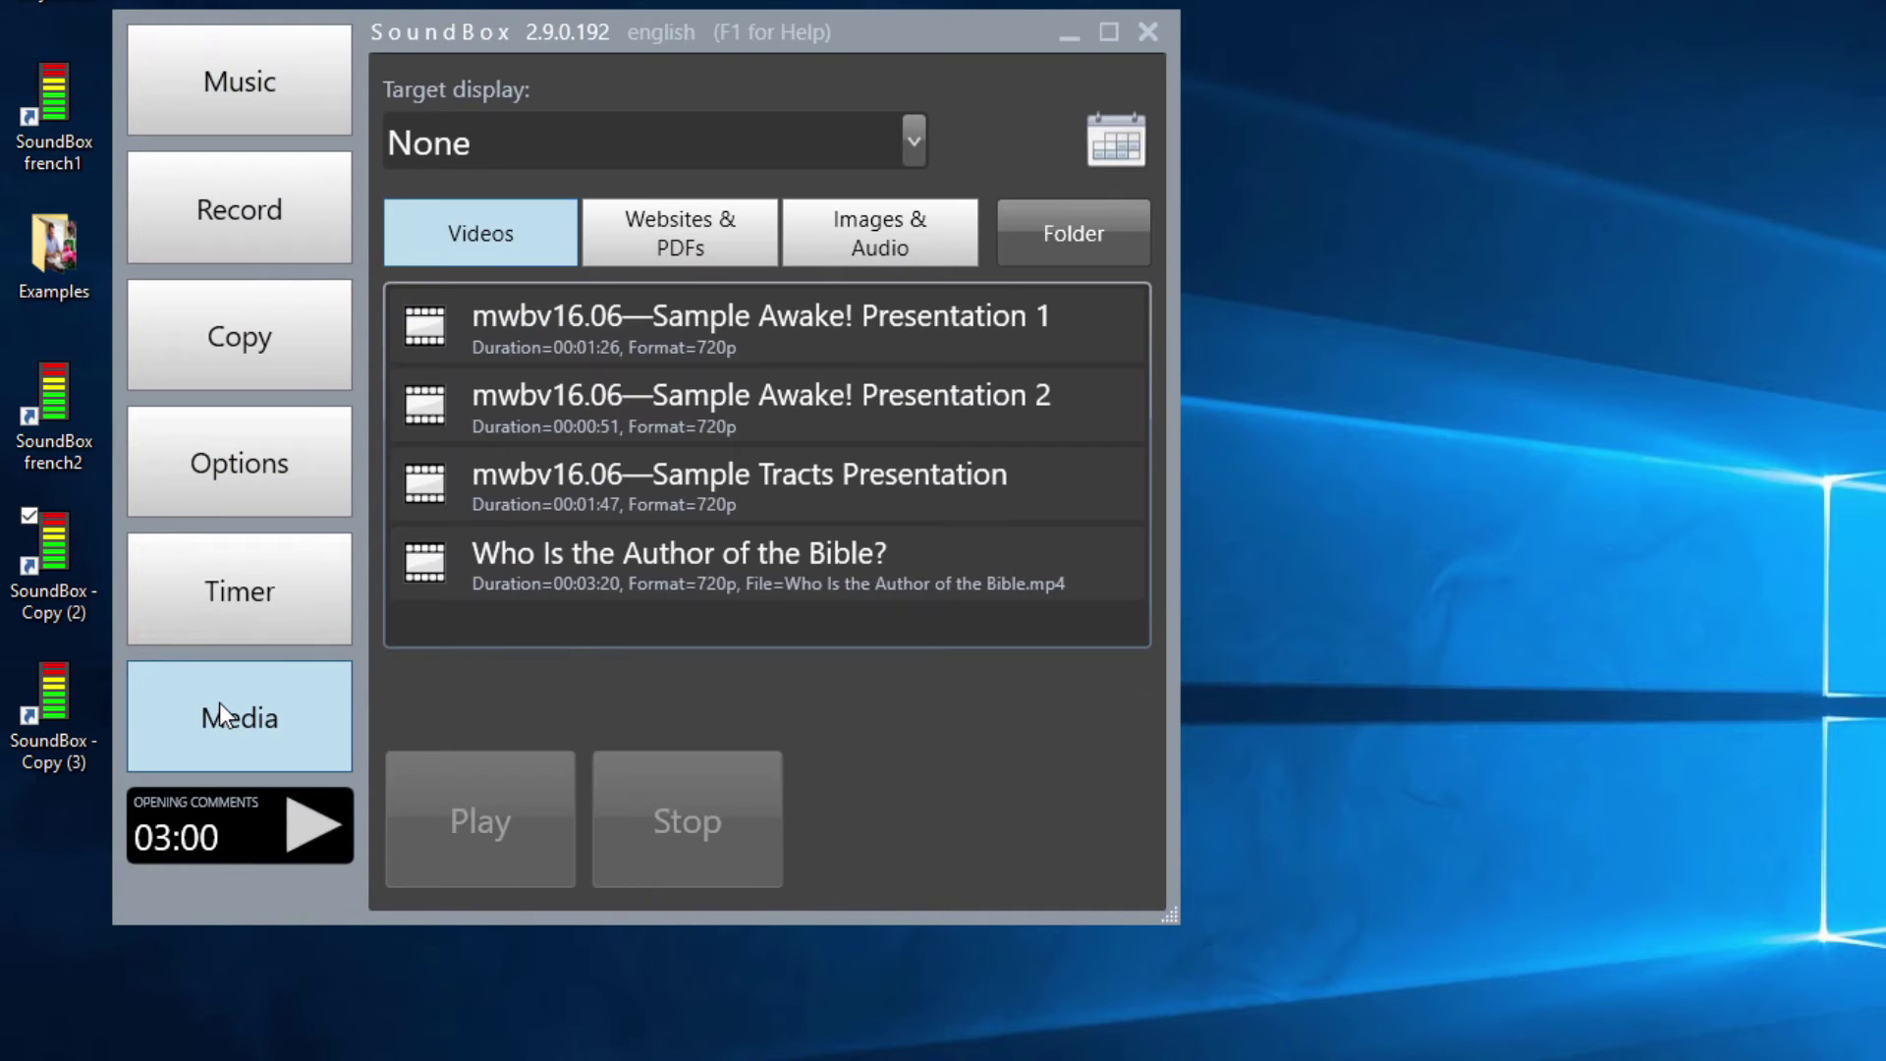
{"action": "left_click", "coordinate": [1059, 238]}
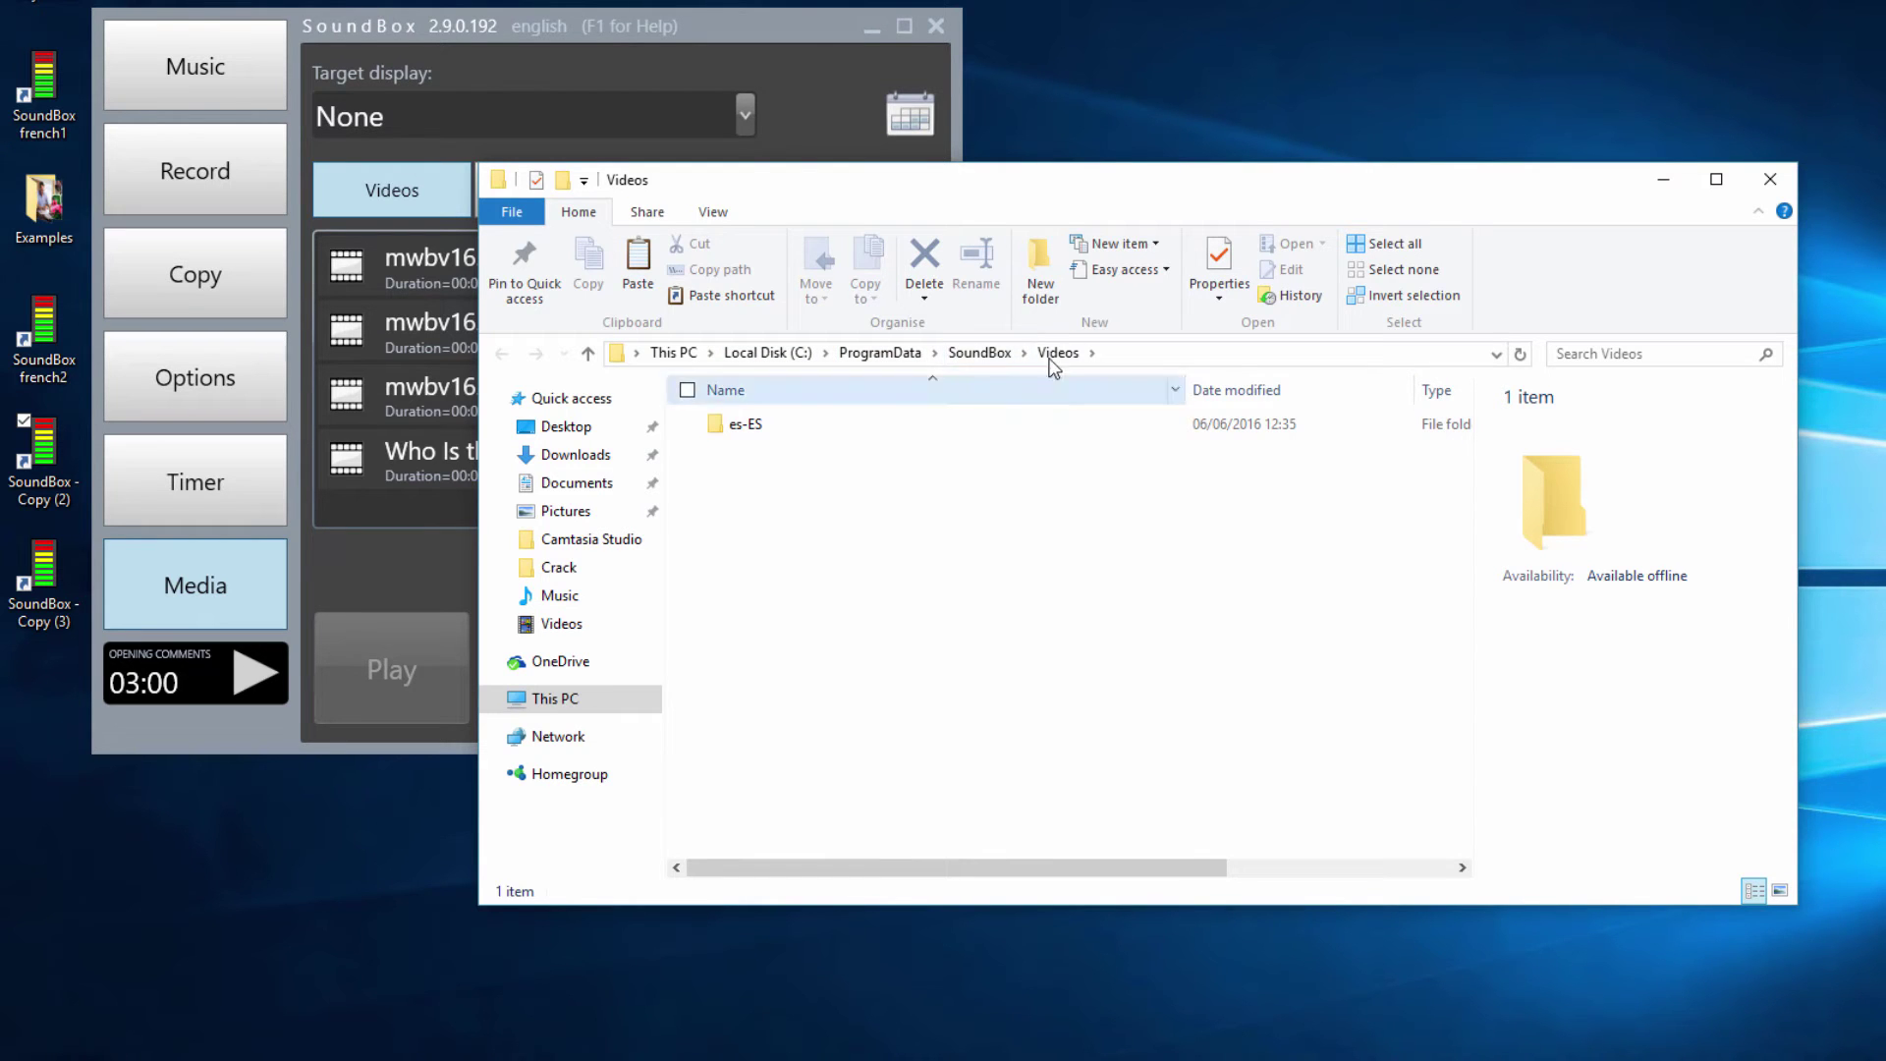
{"action": "left_click_drag", "start_coordinate": [1162, 203], "coordinate": [1504, 364]}
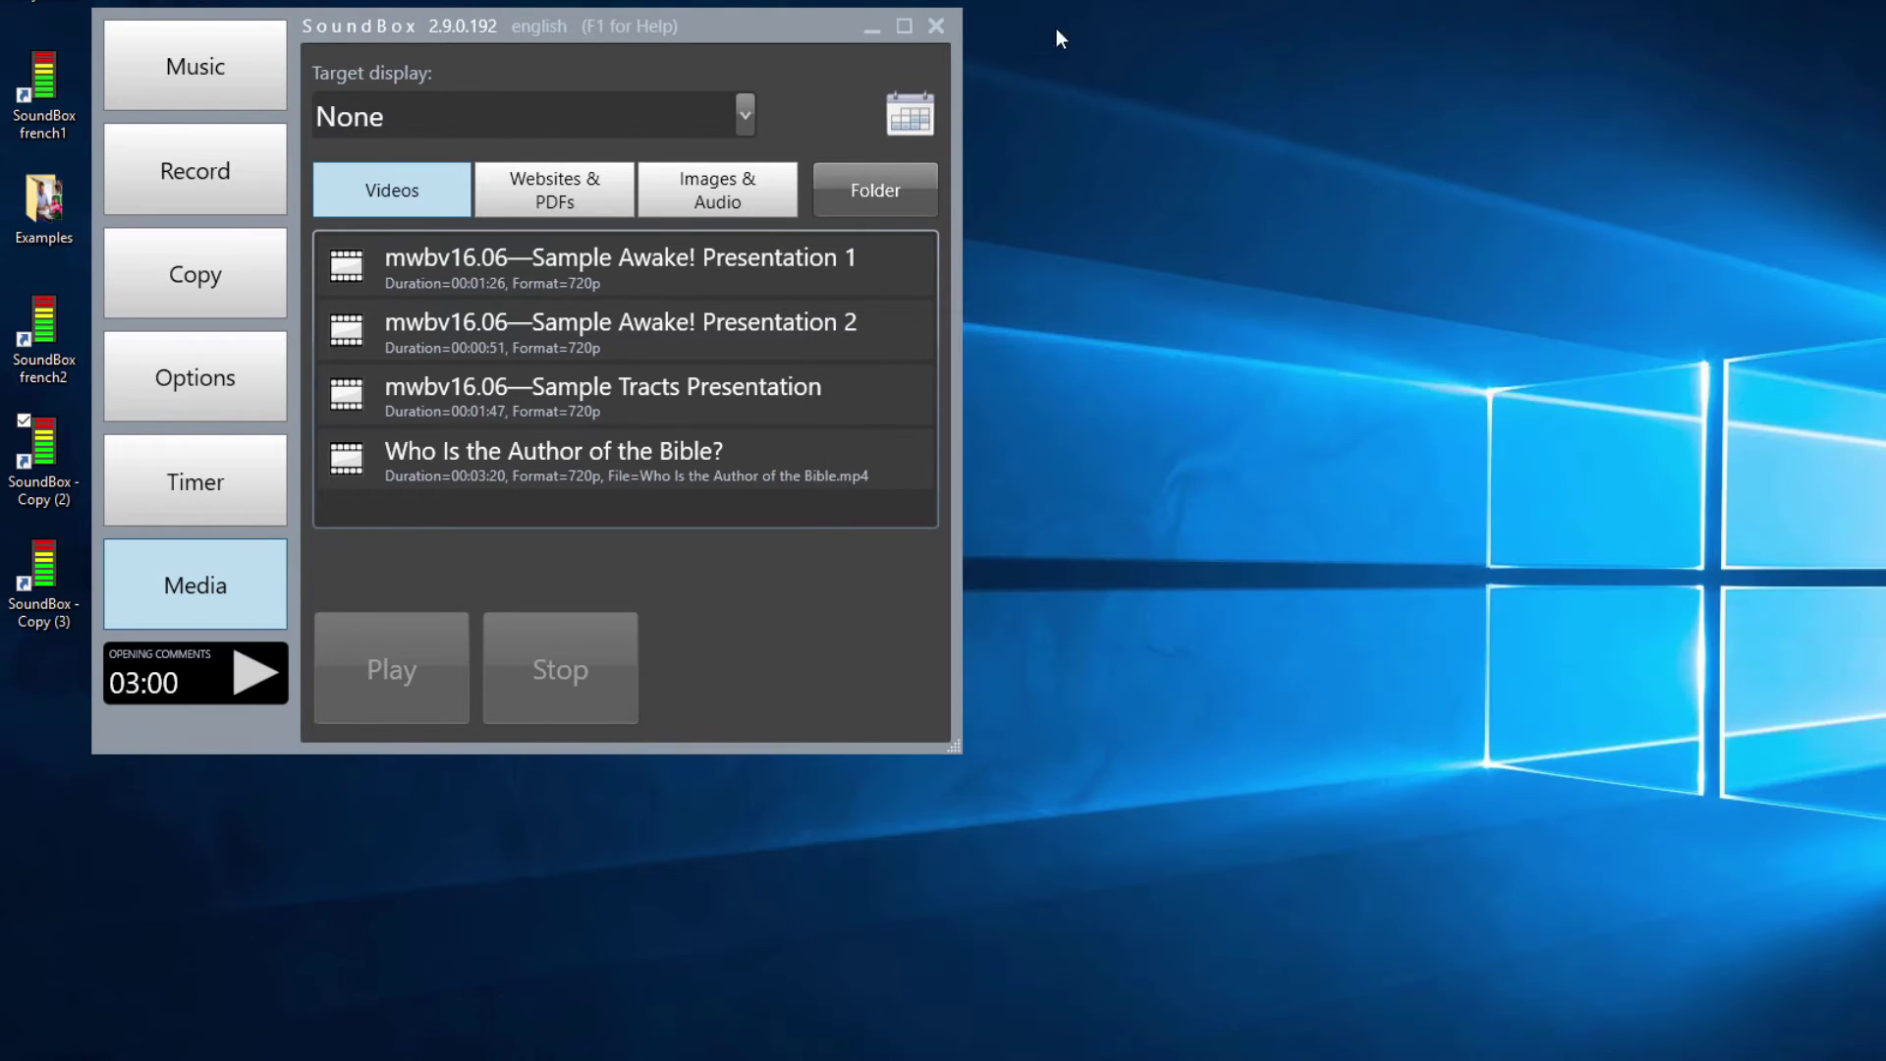
{"action": "left_click", "coordinate": [943, 30]}
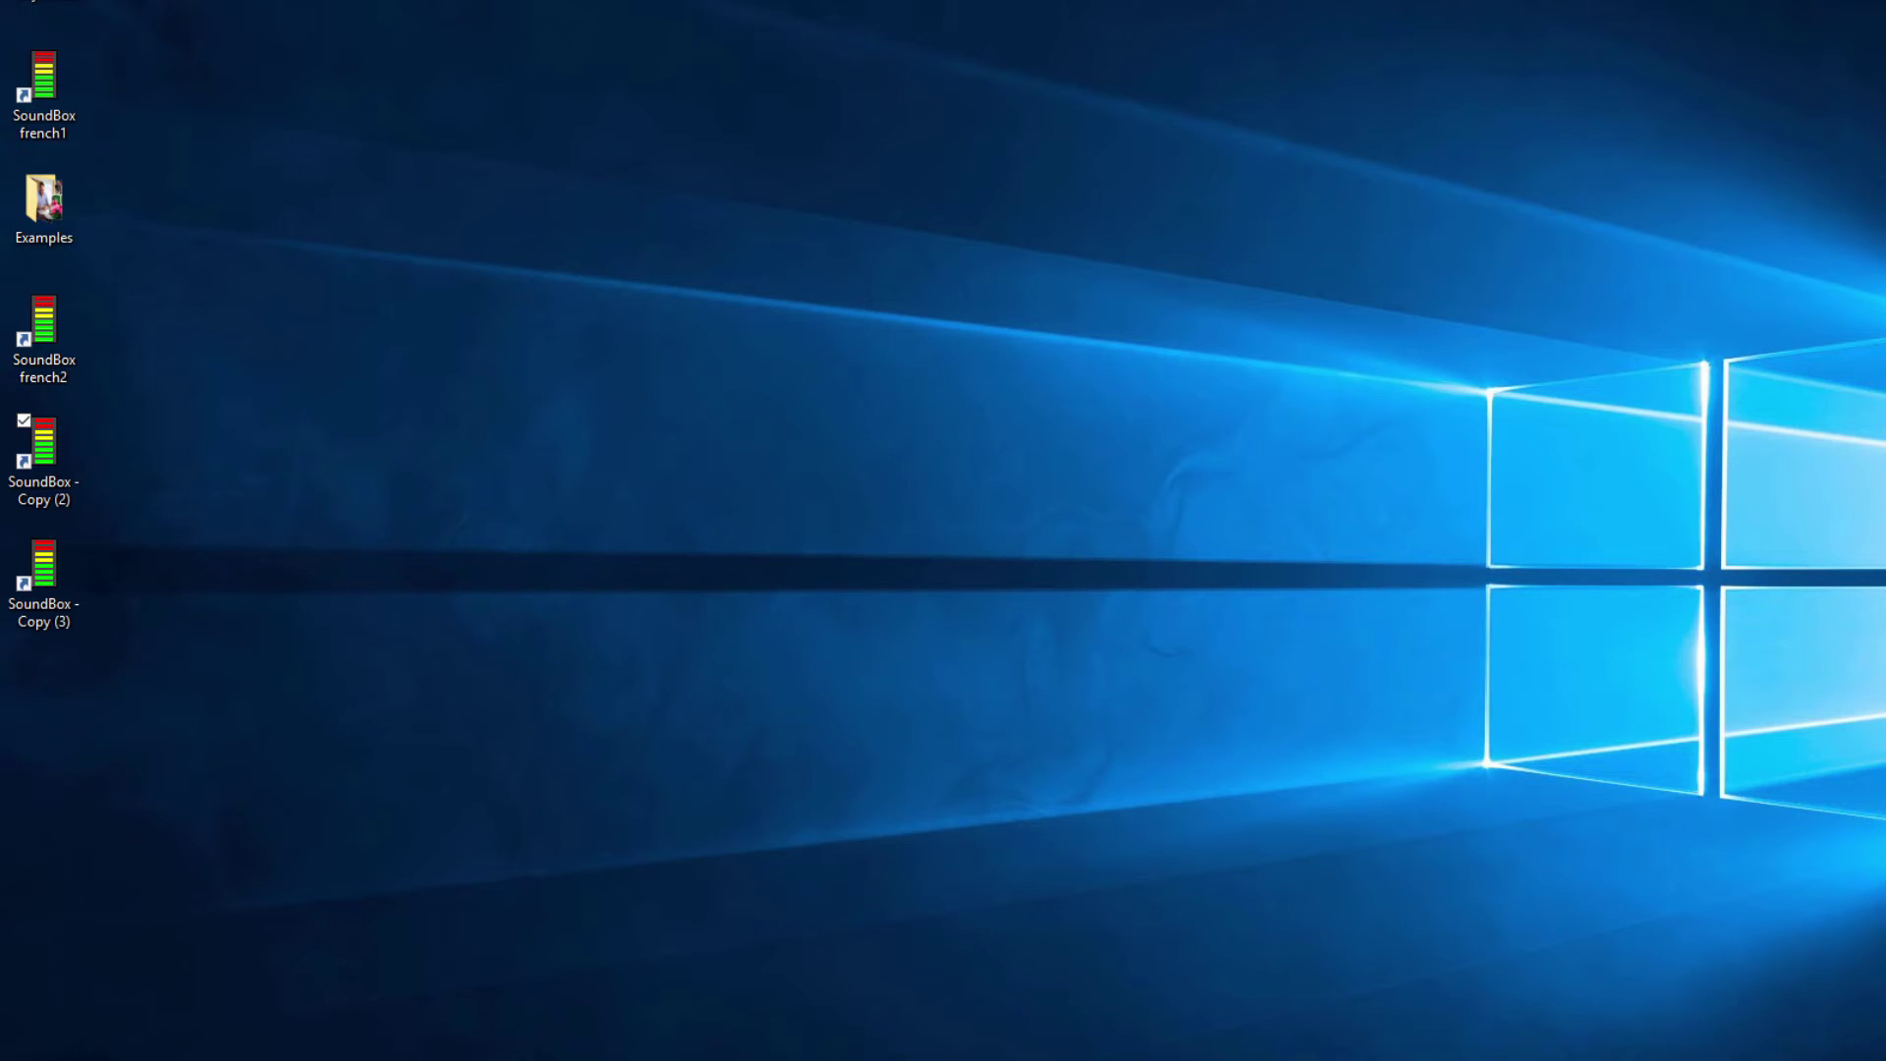
Open Local Disk (C:) in a new File Explorer window and check its full path
{"action": "key", "text": "super+e"}
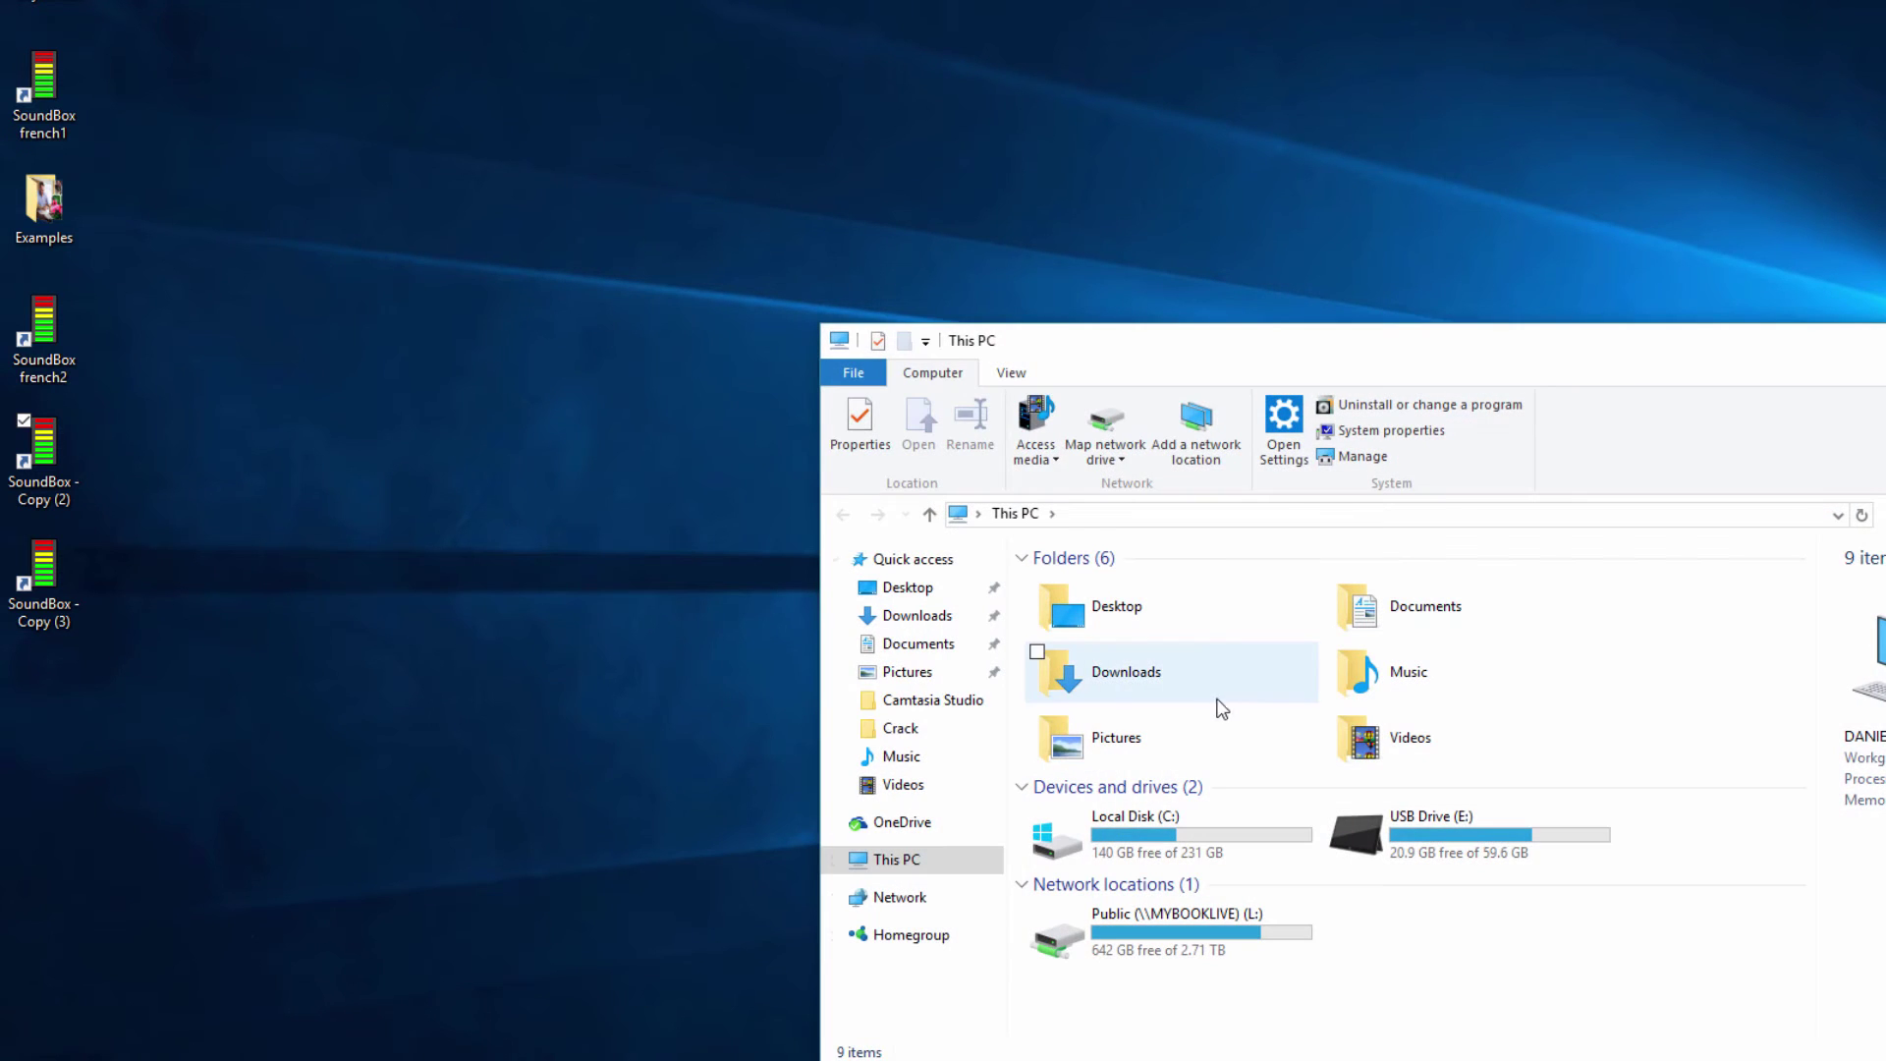
{"action": "left_click_drag", "start_coordinate": [1281, 339], "coordinate": [1161, 233]}
{"action": "double_click", "coordinate": [872, 586]}
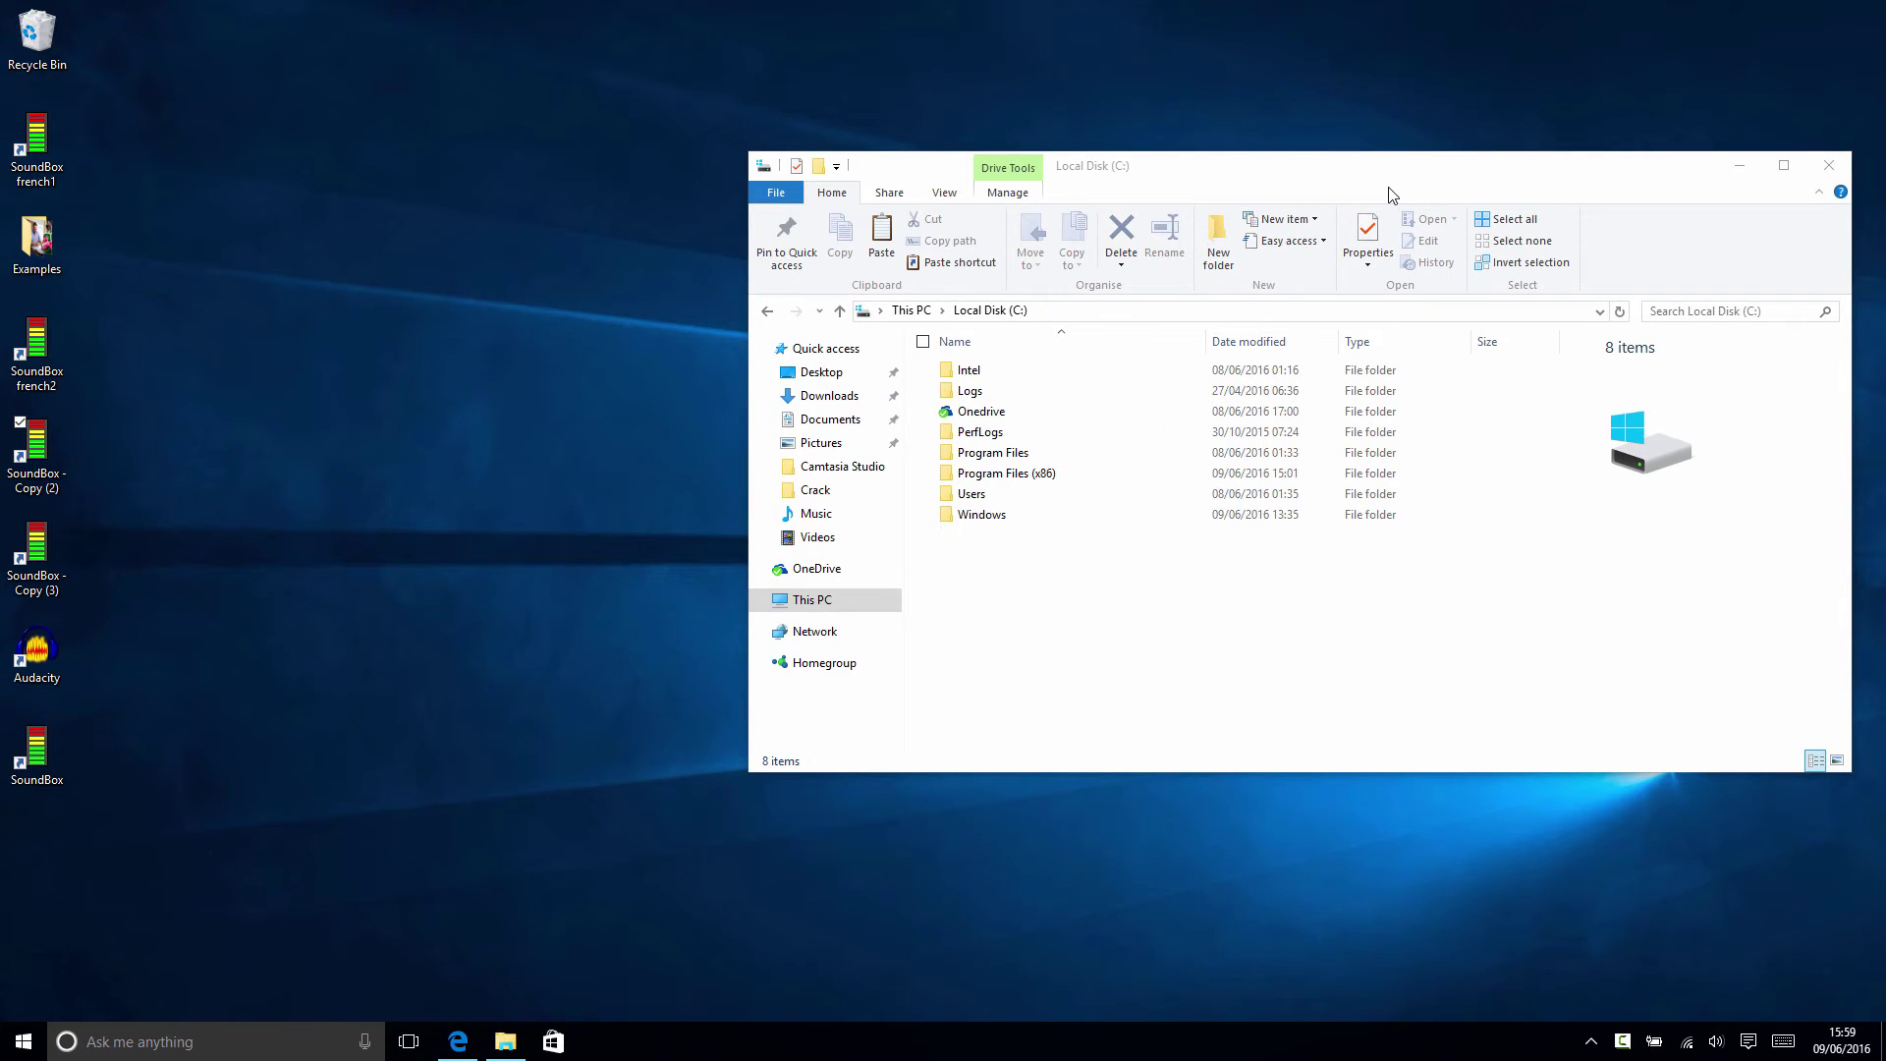
{"action": "left_click", "coordinate": [1086, 313]}
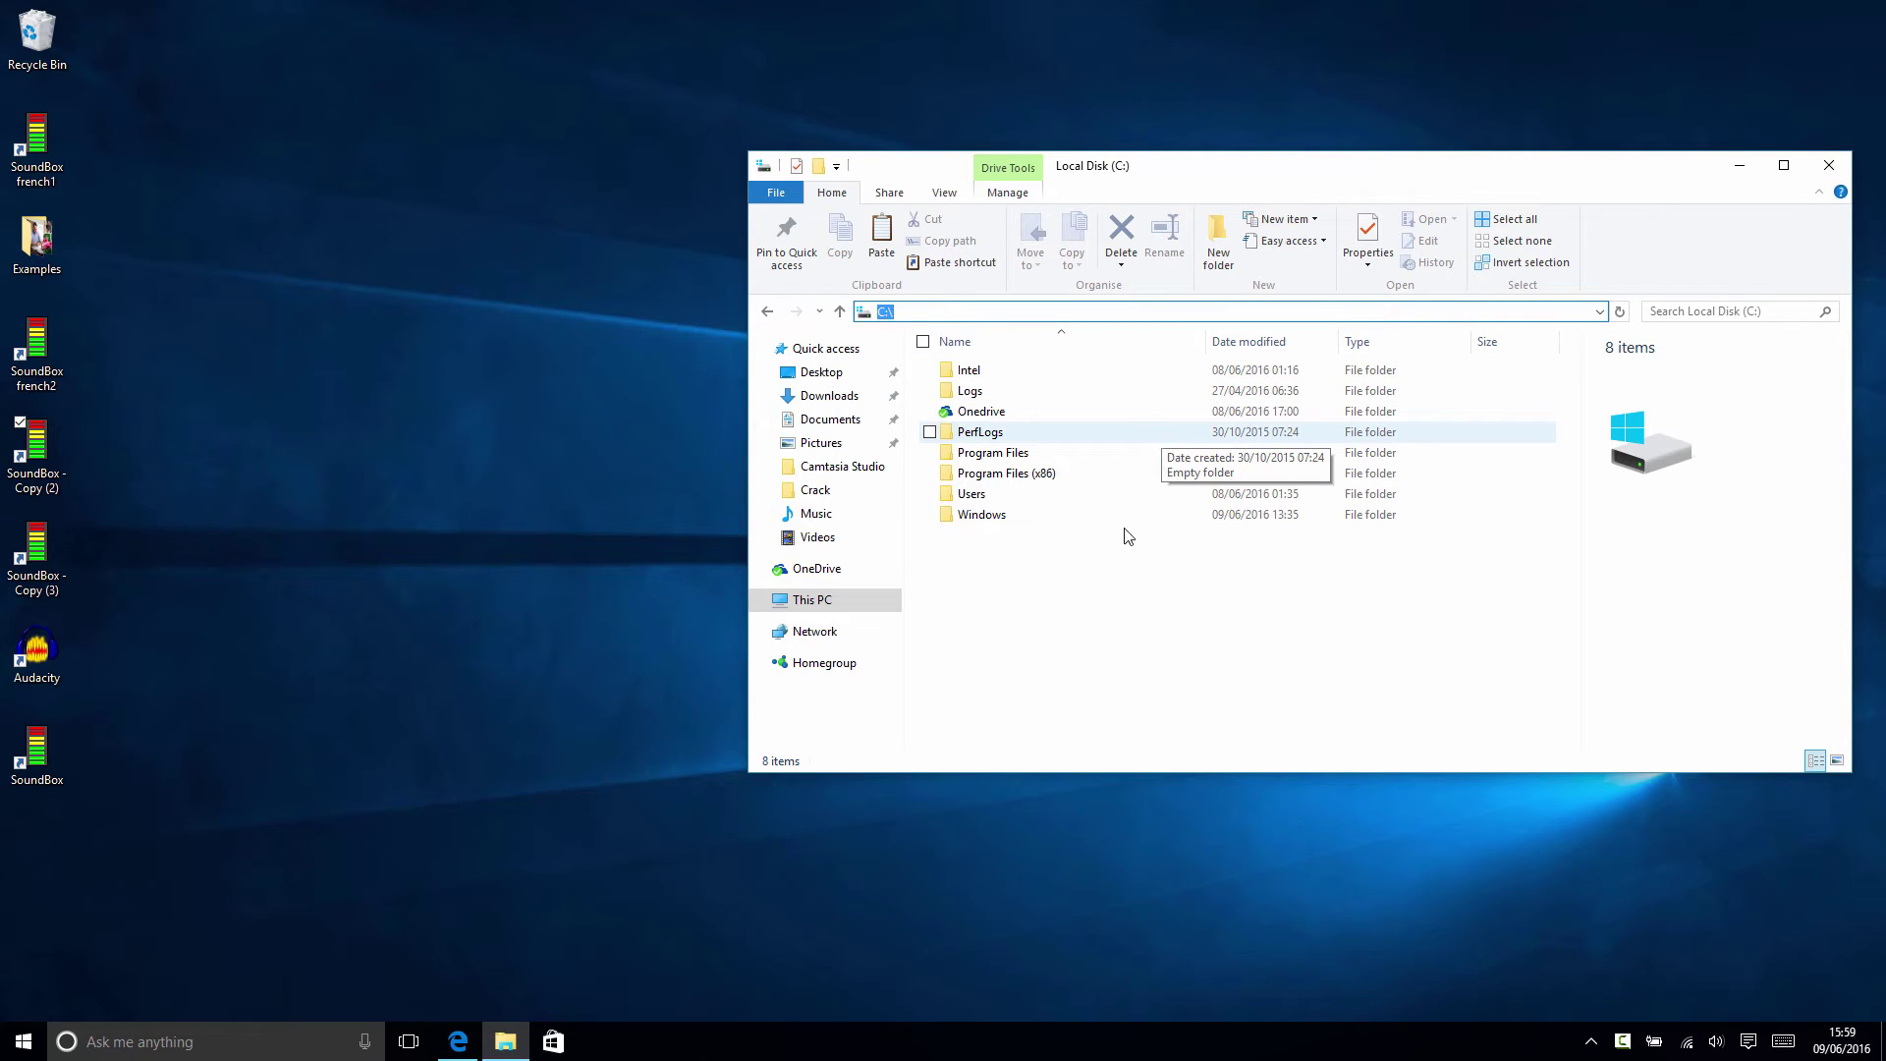
{"action": "left_click", "coordinate": [1053, 589]}
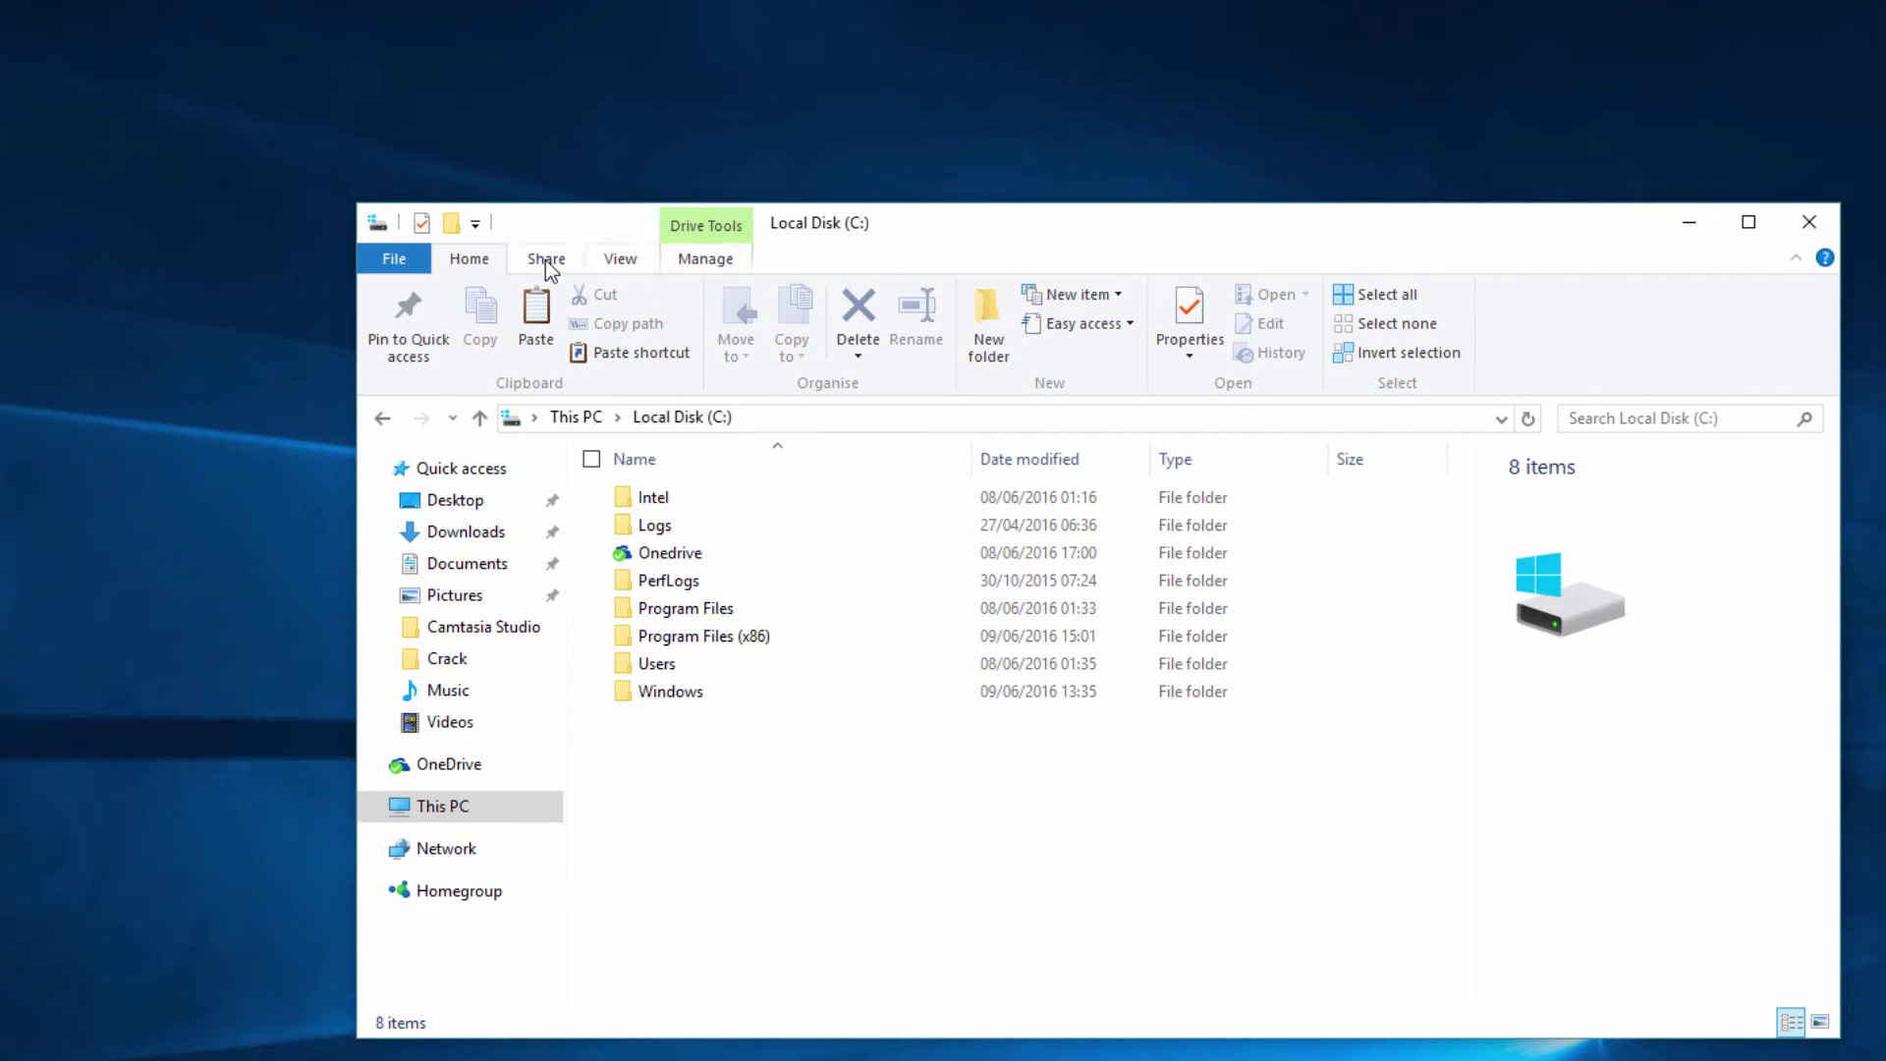
Set the folder options to show hidden files, folders and drives
{"action": "double_click", "coordinate": [463, 262]}
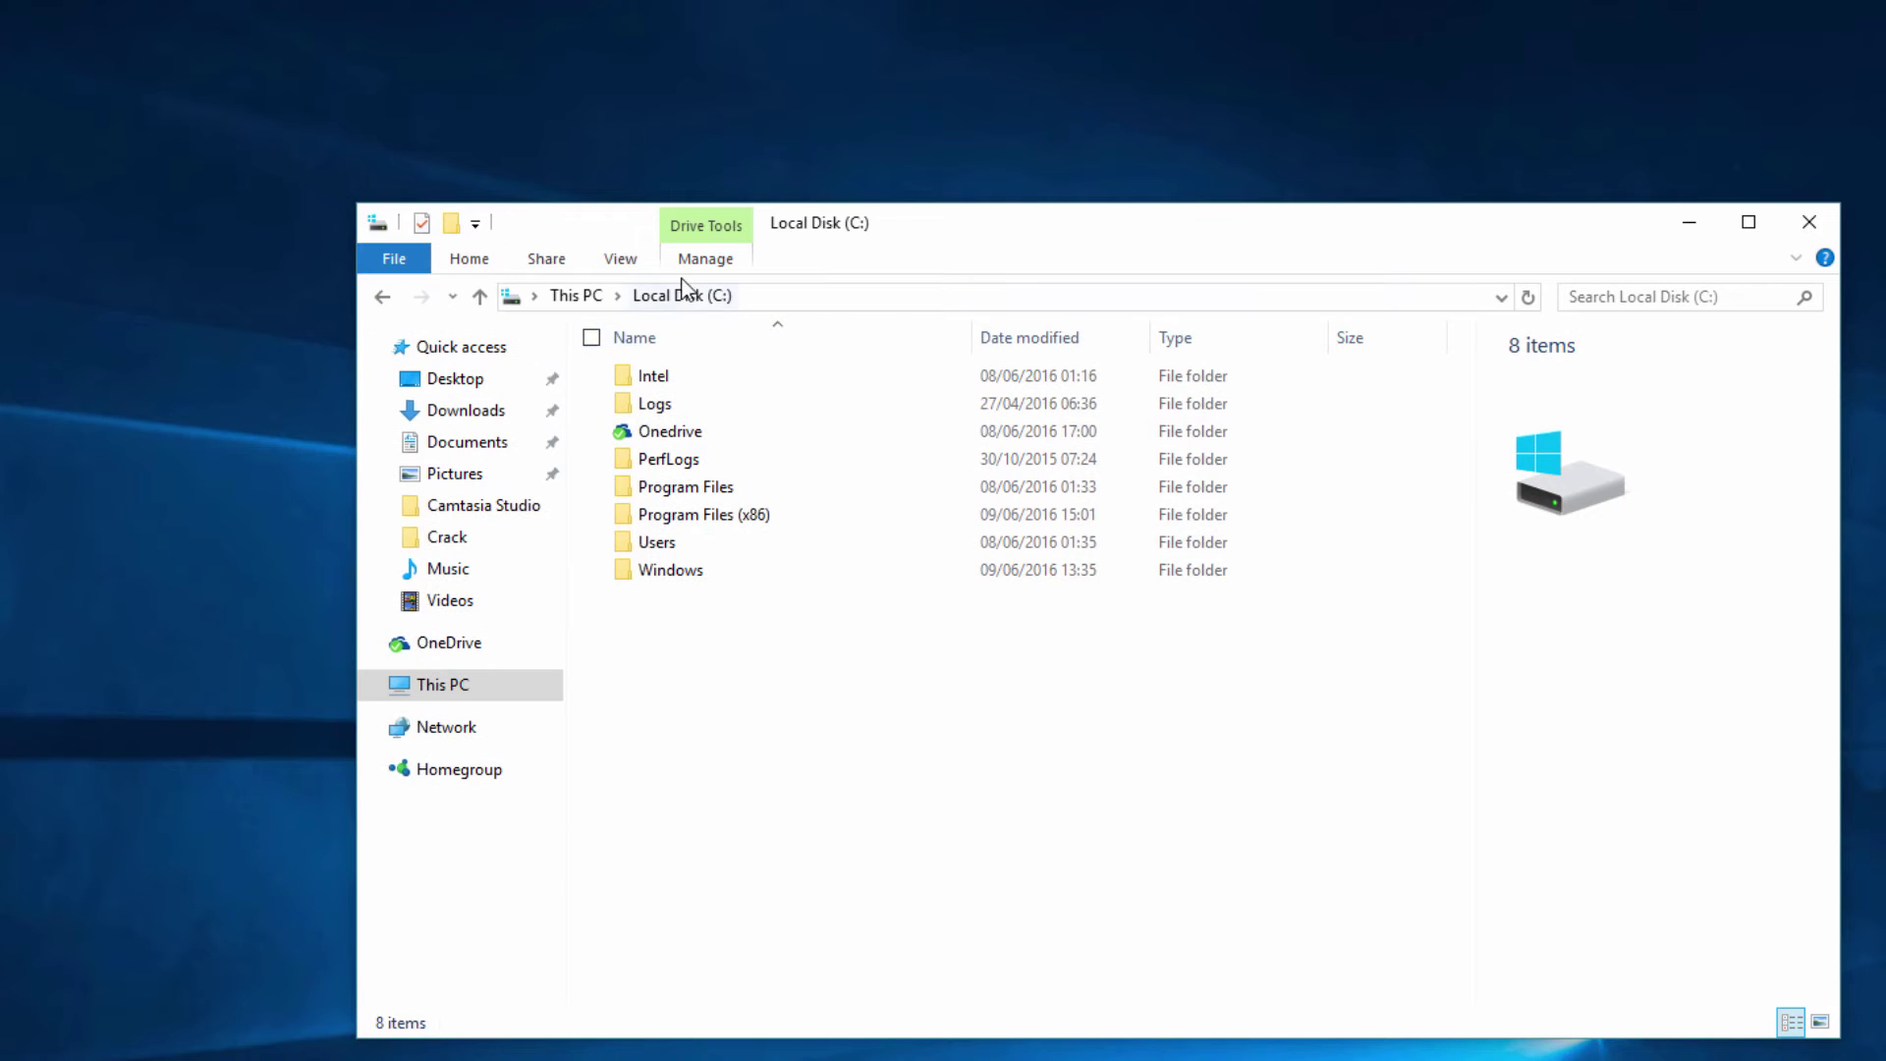
{"action": "left_click", "coordinate": [629, 260]}
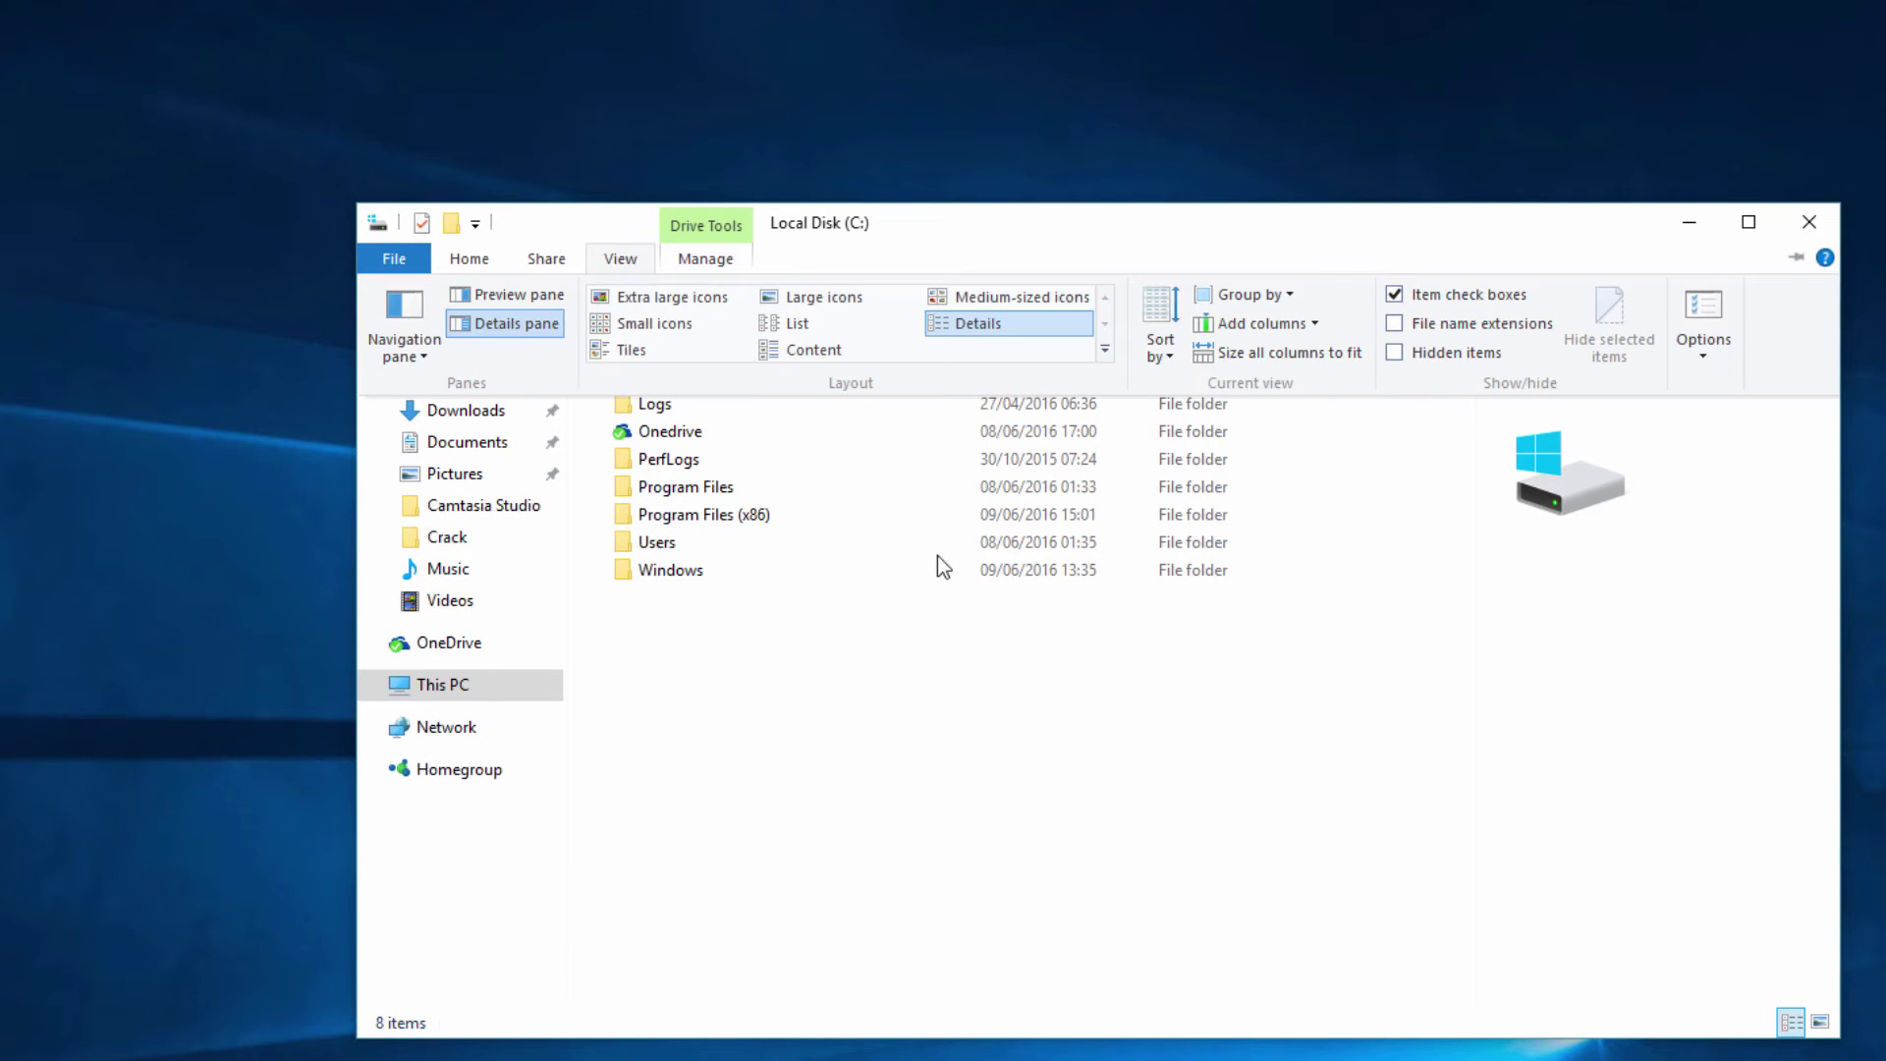
{"action": "left_click", "coordinate": [1703, 306]}
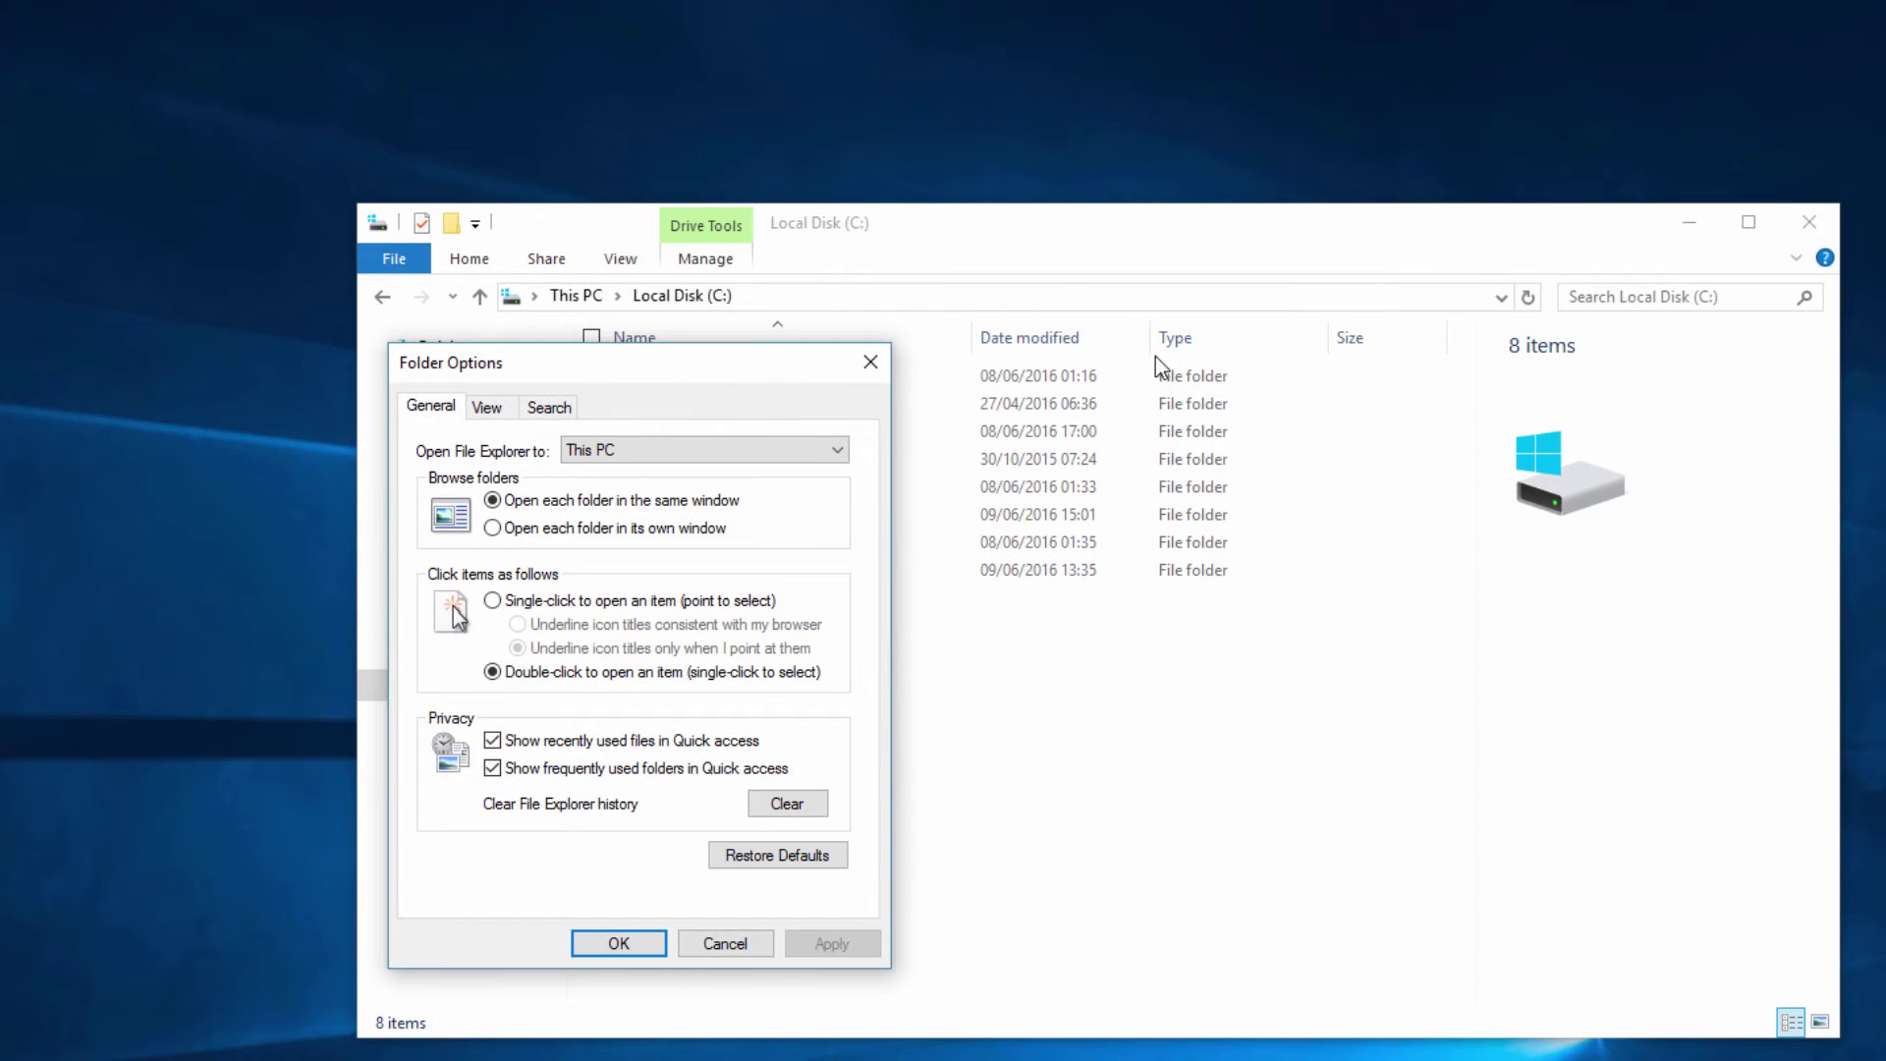
{"action": "left_click", "coordinate": [487, 408]}
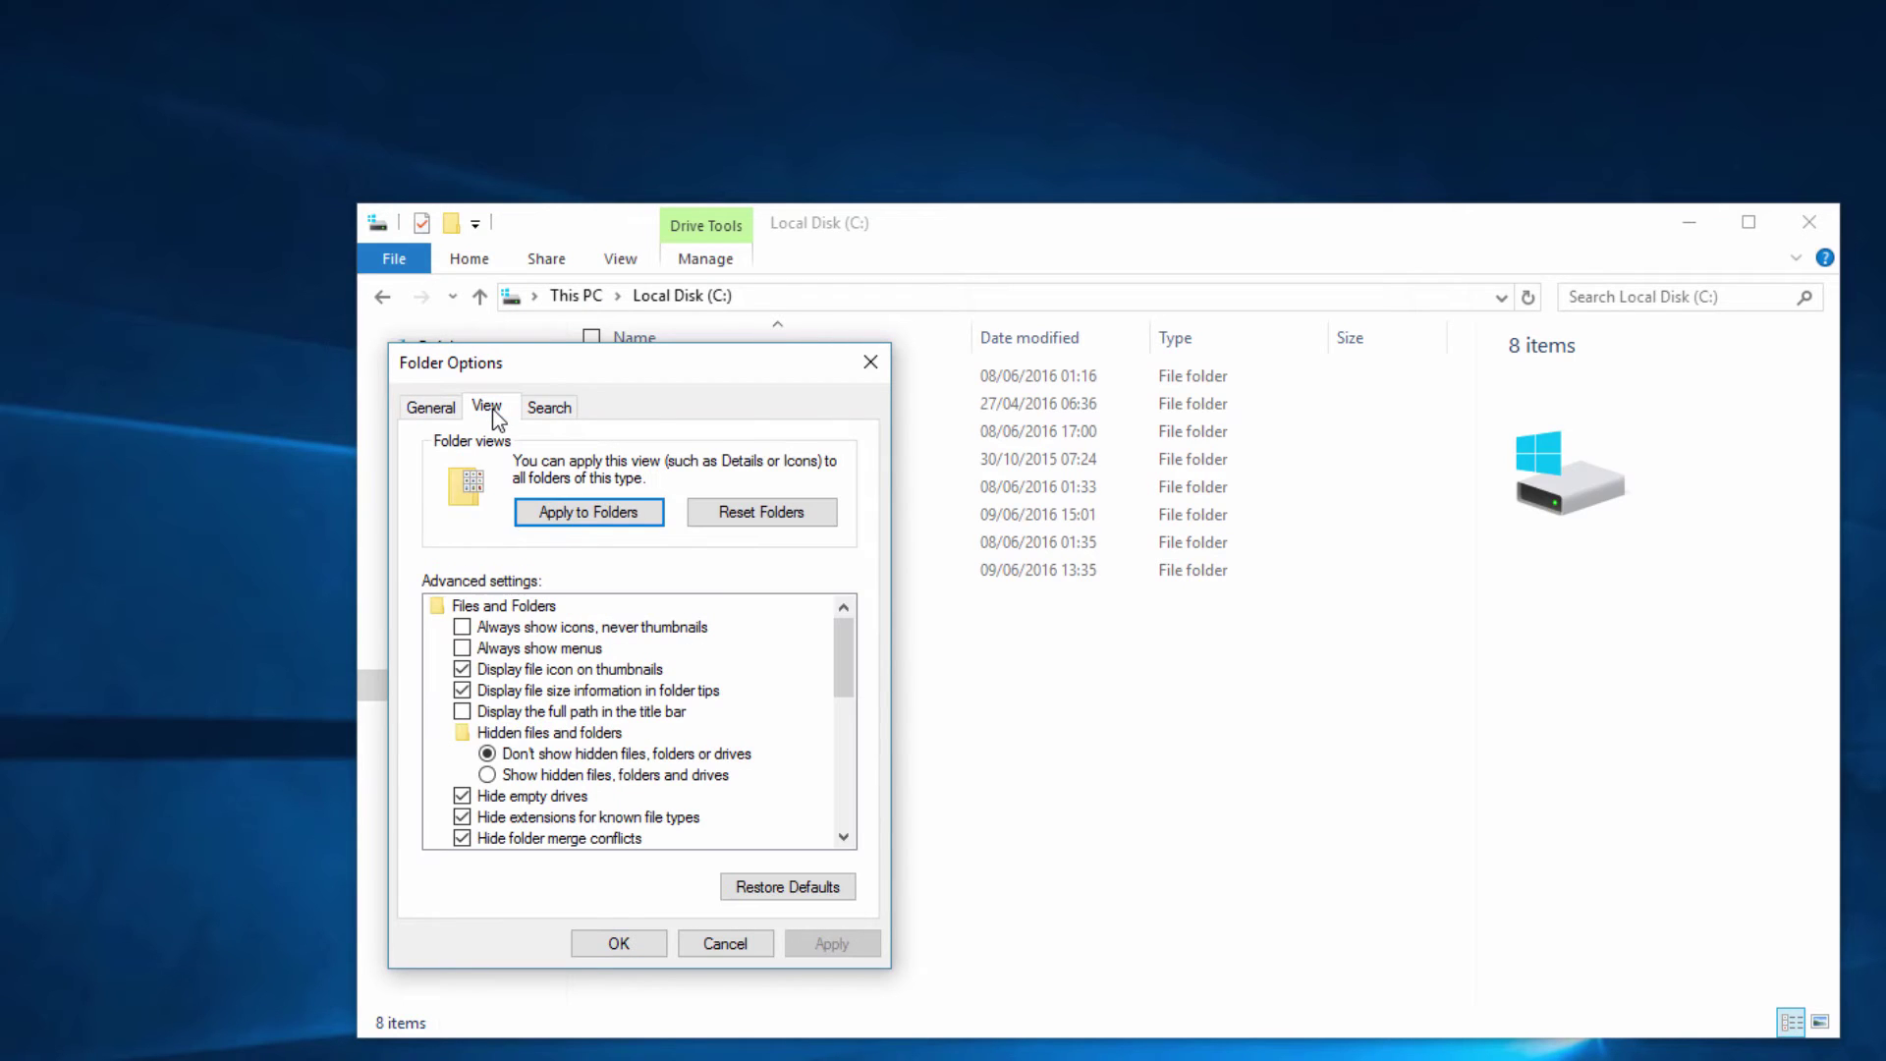
{"action": "left_click", "coordinate": [488, 776]}
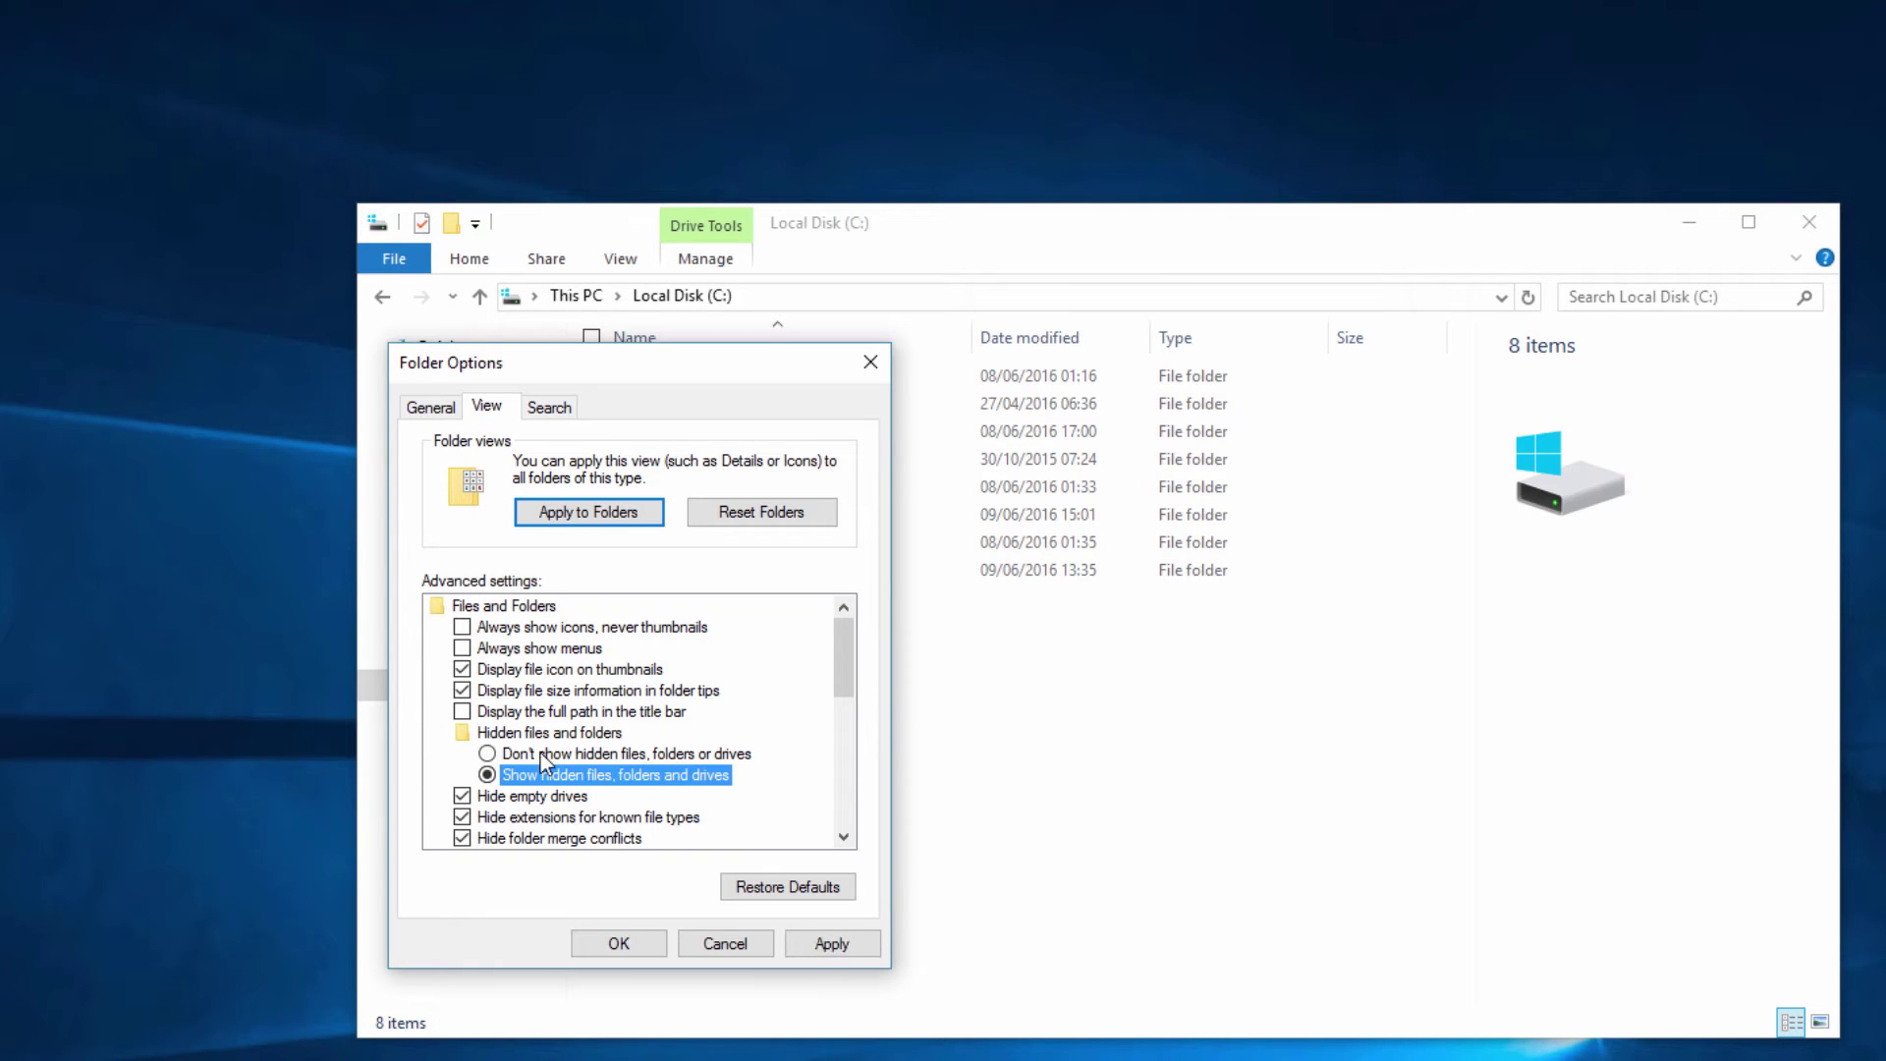
{"action": "scroll", "coordinate": [540, 753], "scroll_direction": "down", "scroll_amount": 1}
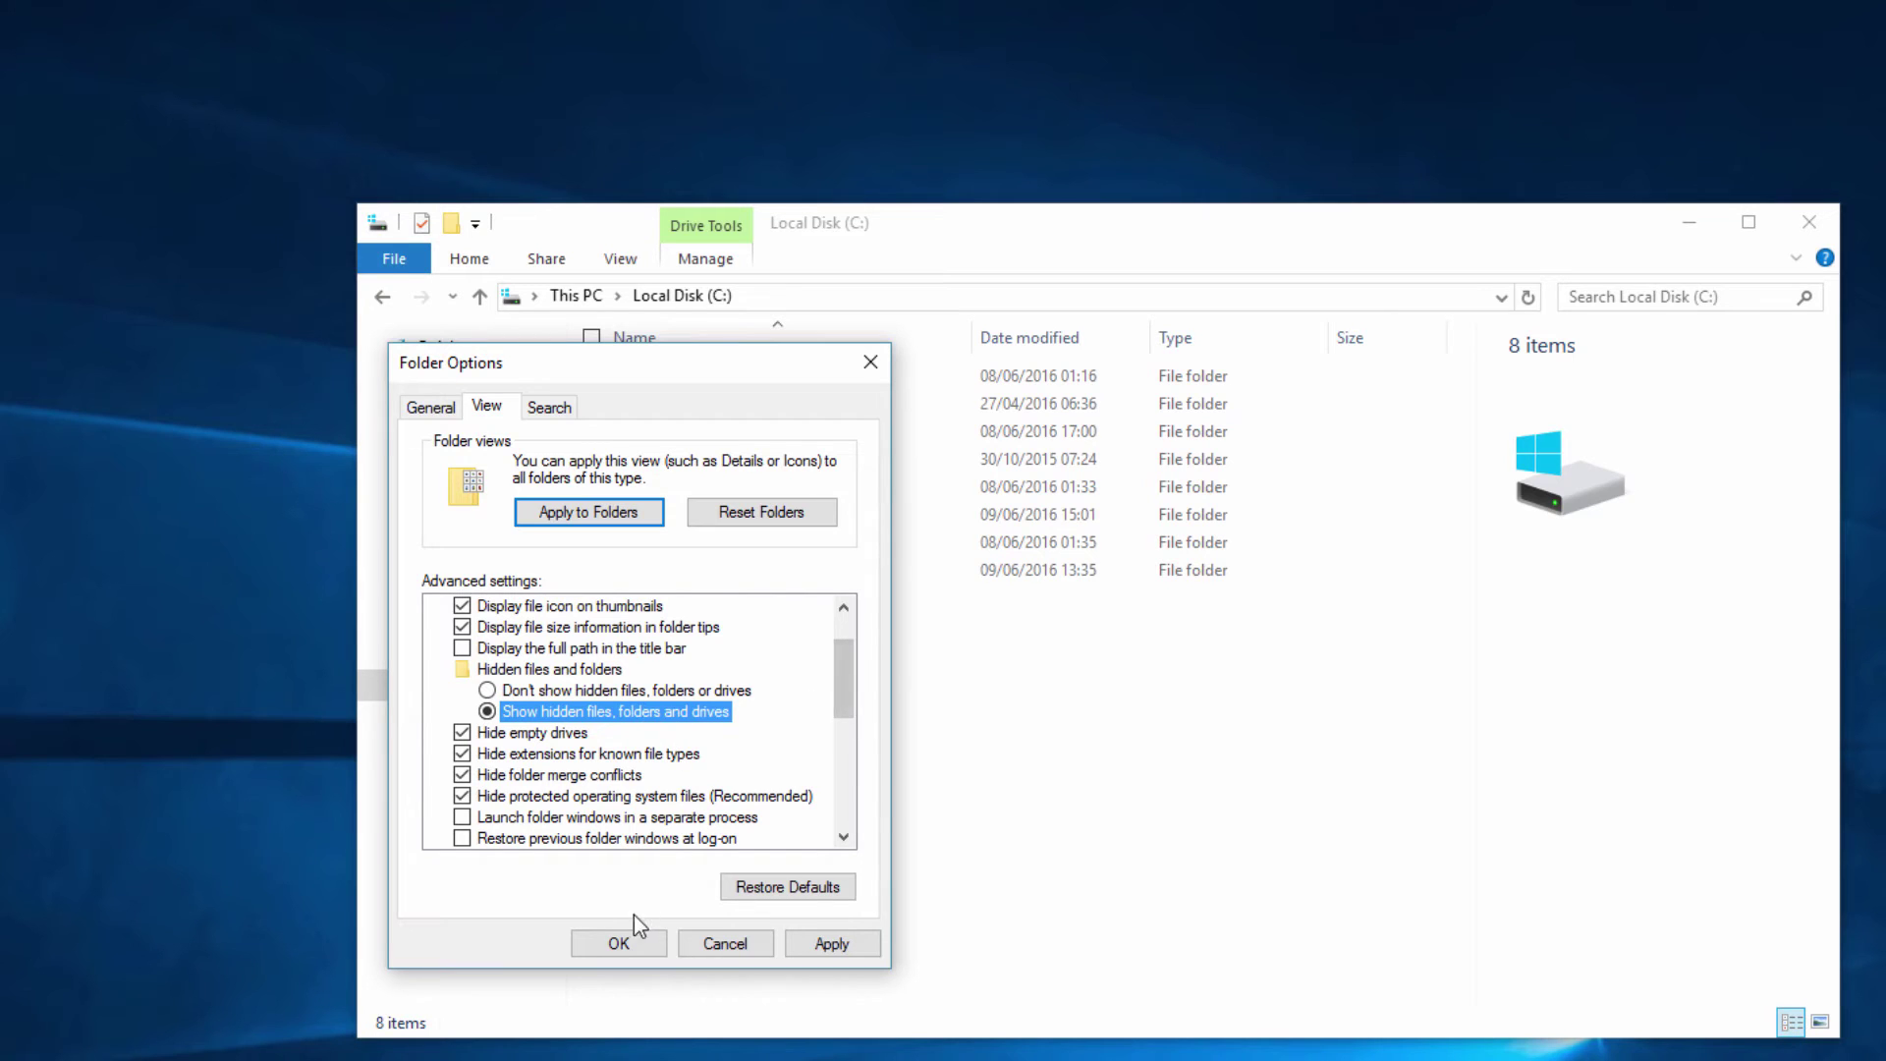
{"action": "left_click", "coordinate": [634, 951]}
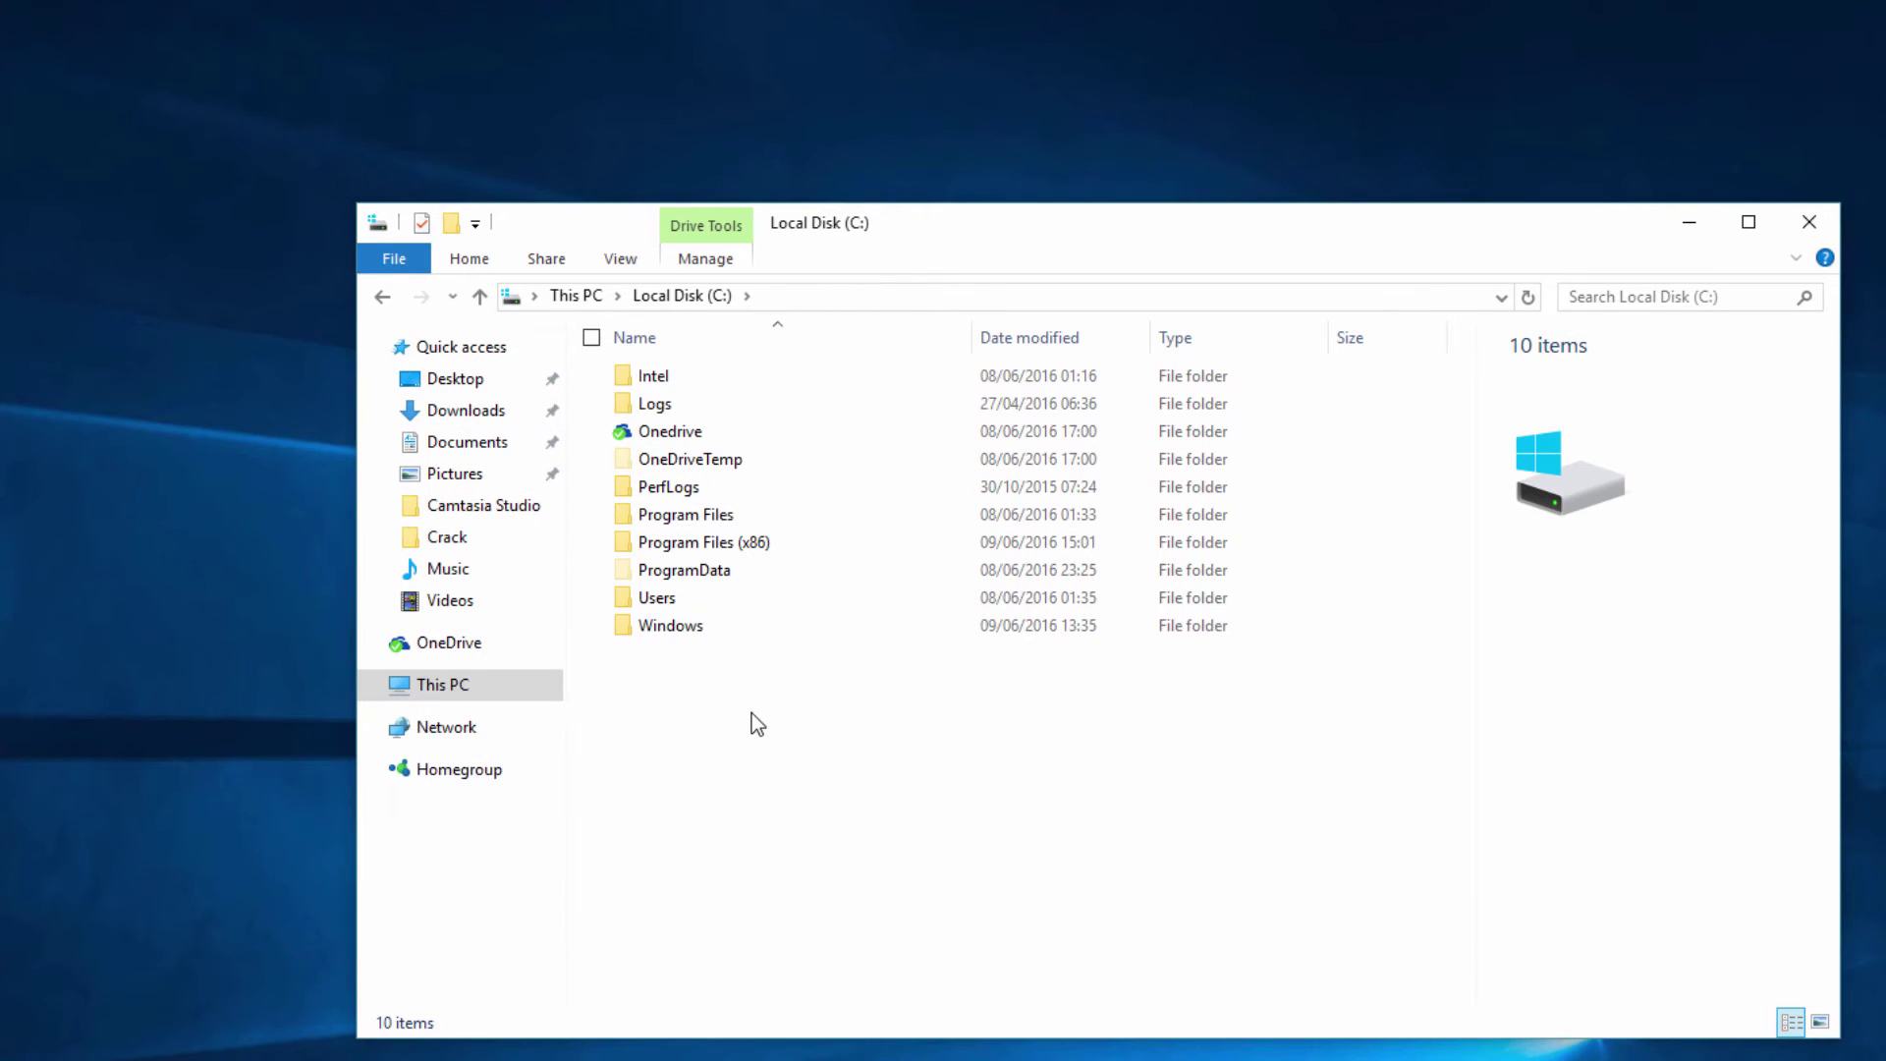
Open the SoundBox folder inside ProgramData on Local Disk (C:) and look over its subfolders
{"action": "mouse_move", "coordinate": [747, 578]}
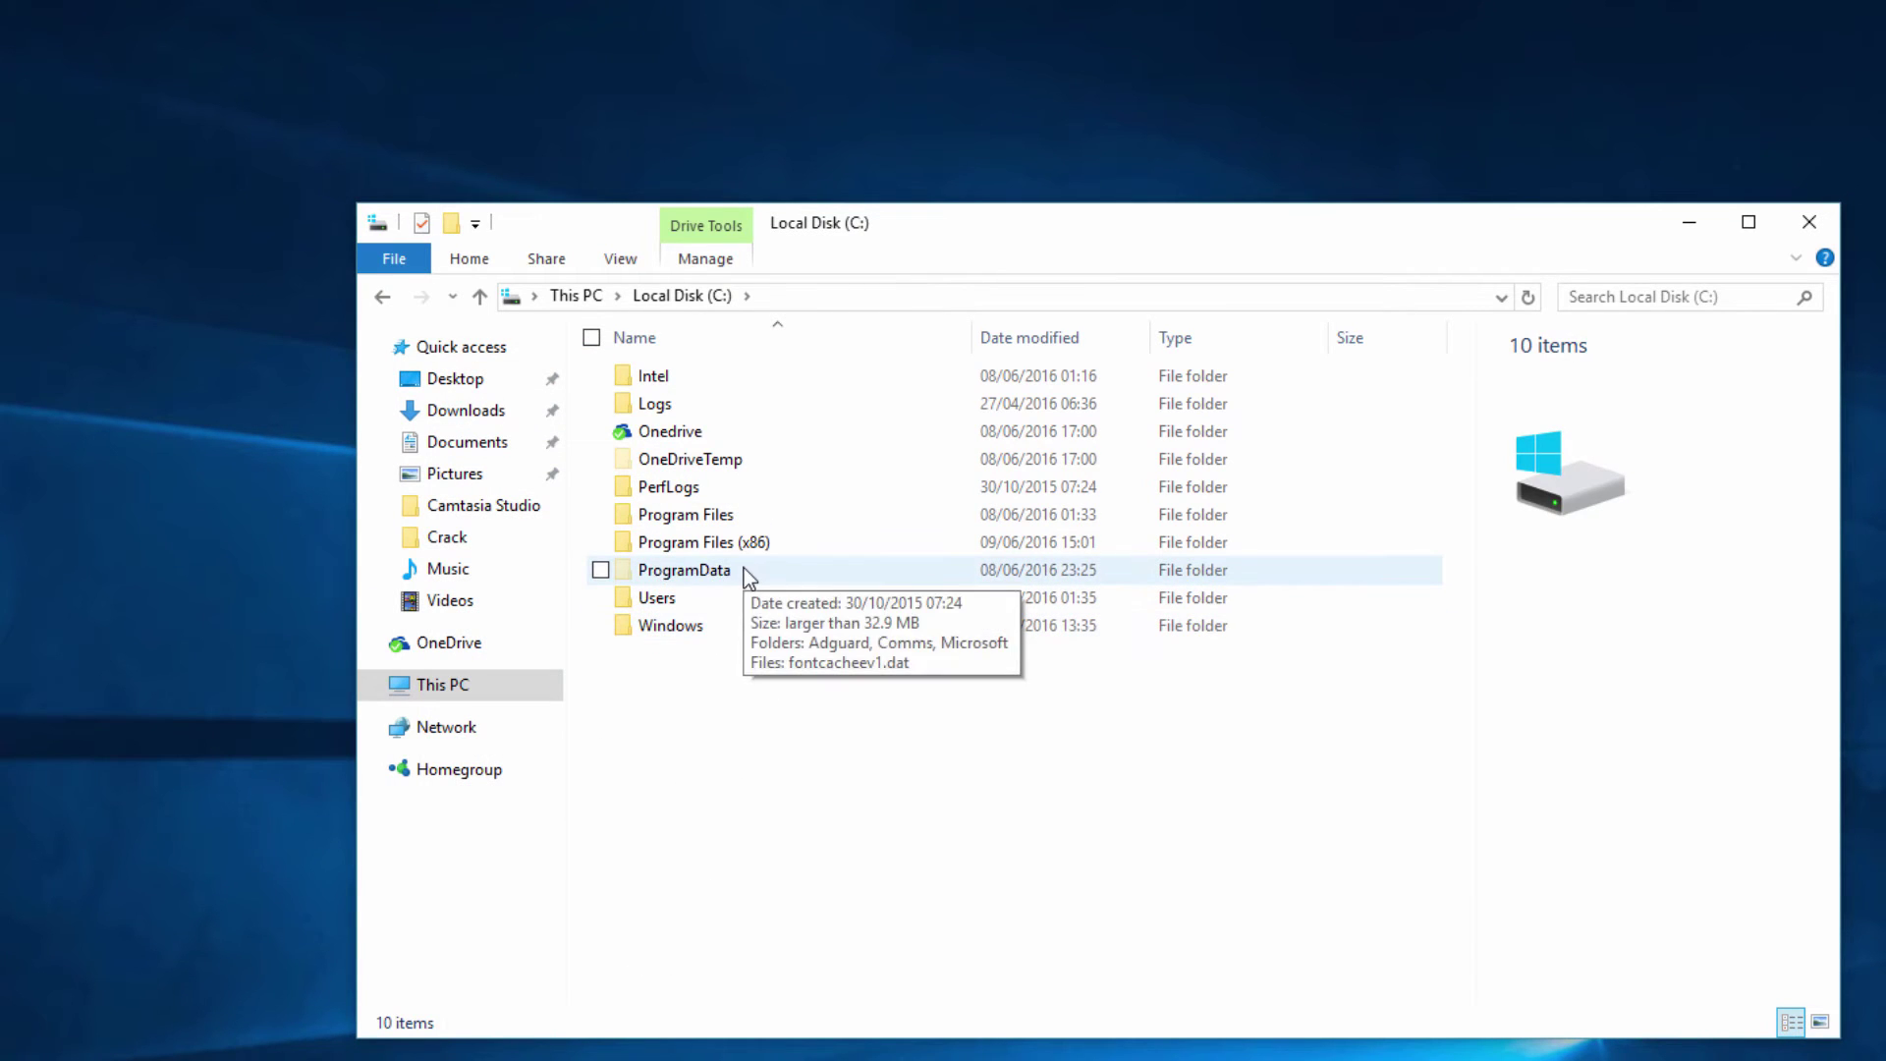
{"action": "double_click", "coordinate": [735, 569]}
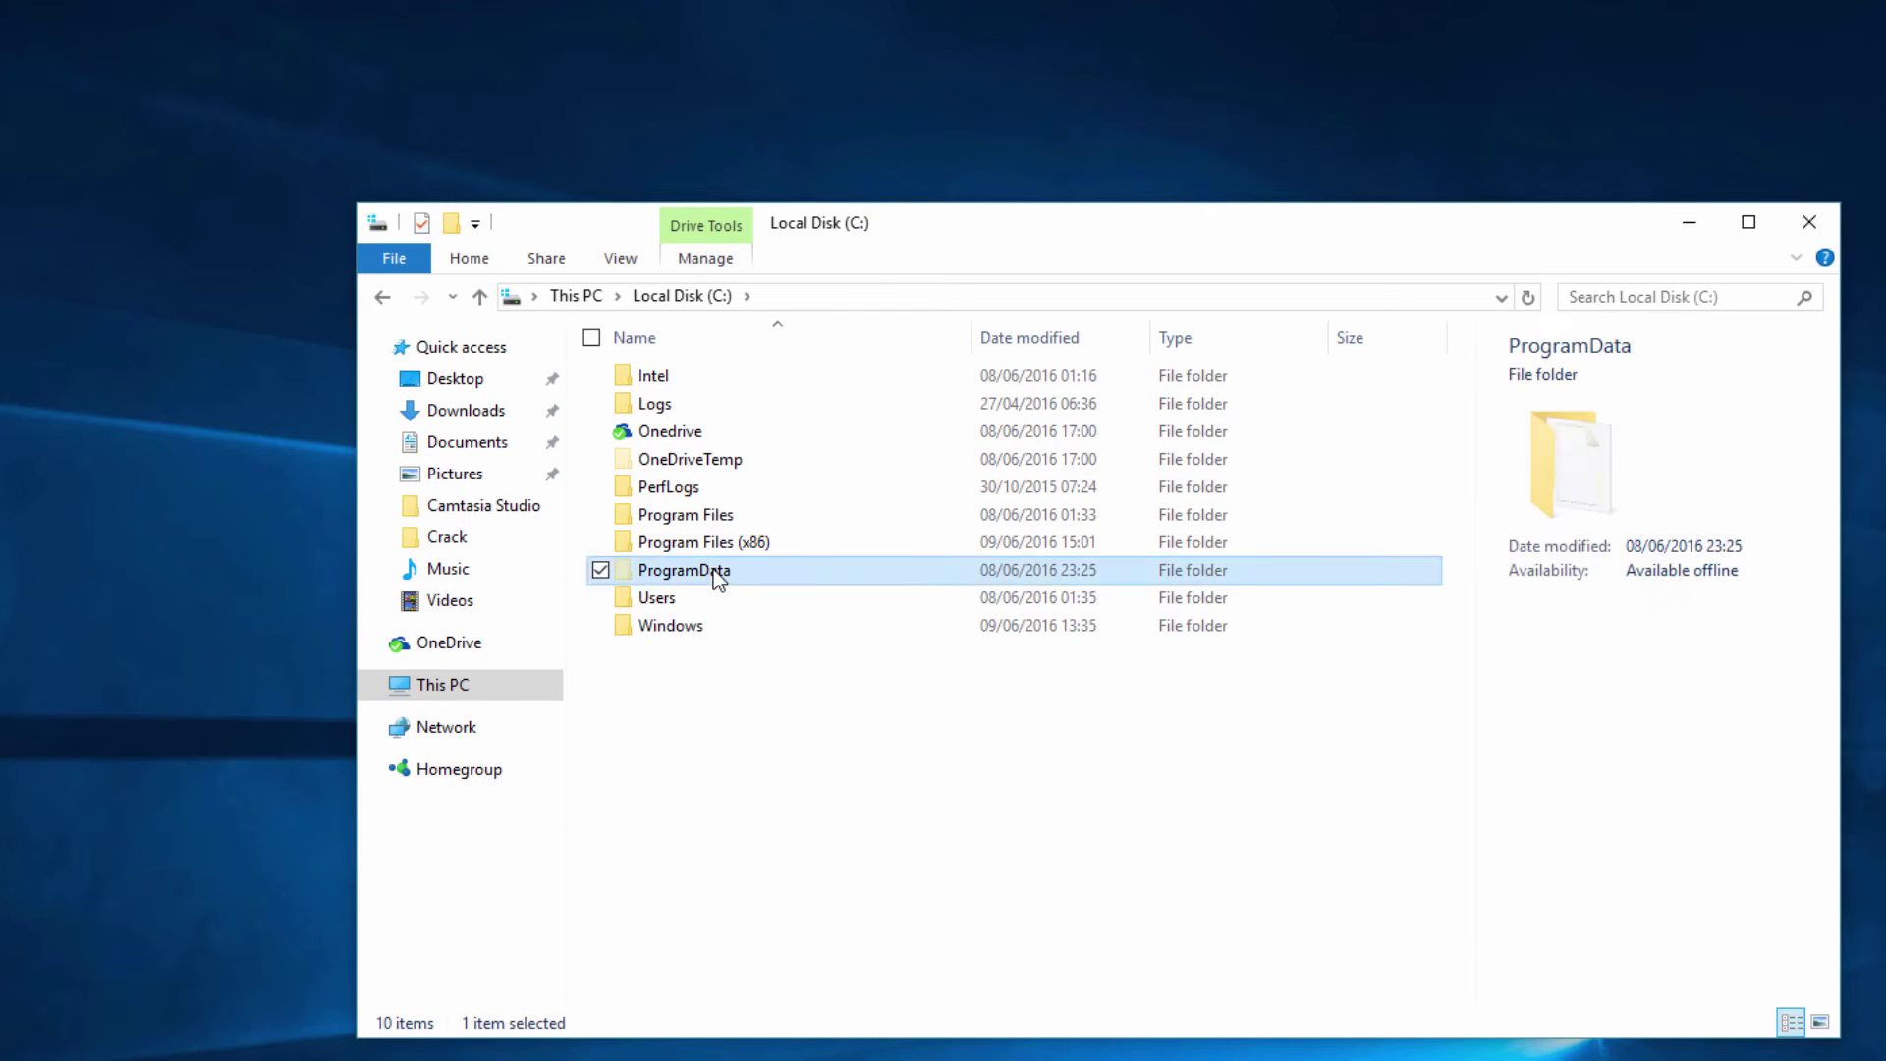
{"action": "double_click", "coordinate": [673, 598]}
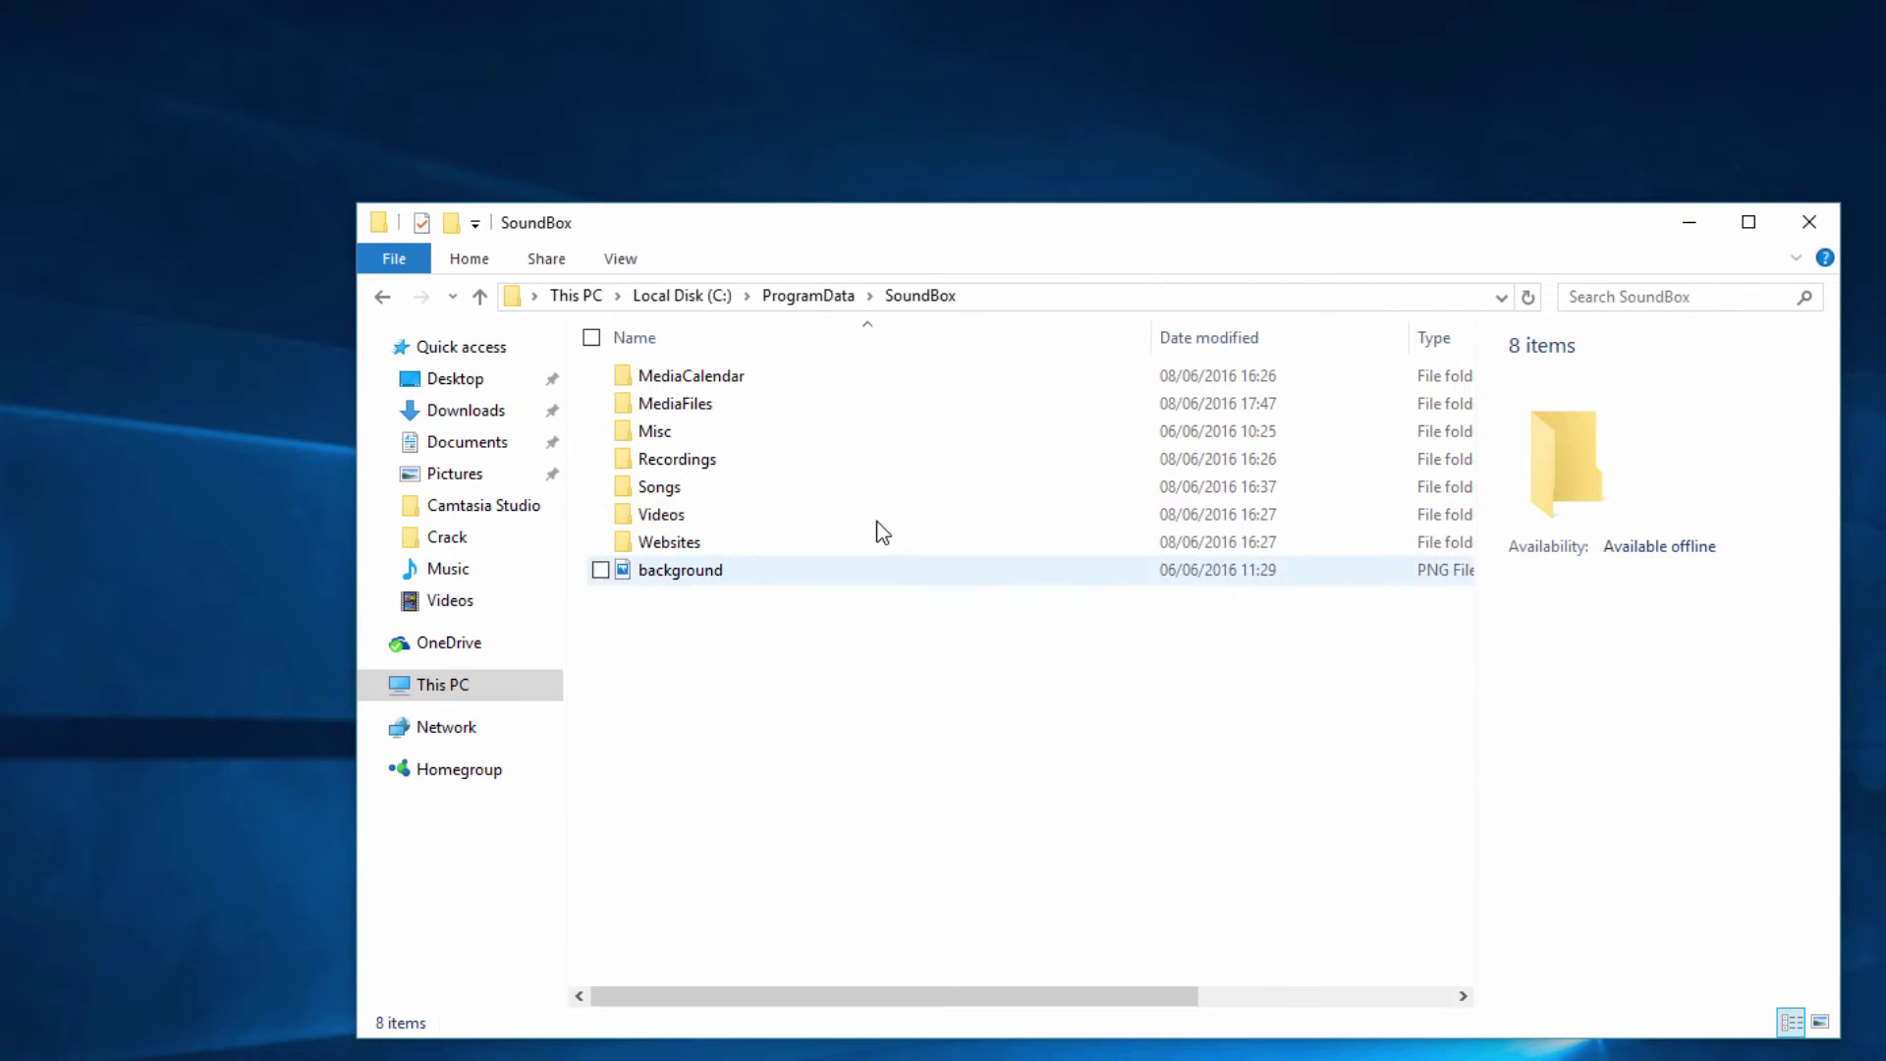
{"action": "mouse_move", "coordinate": [880, 521]}
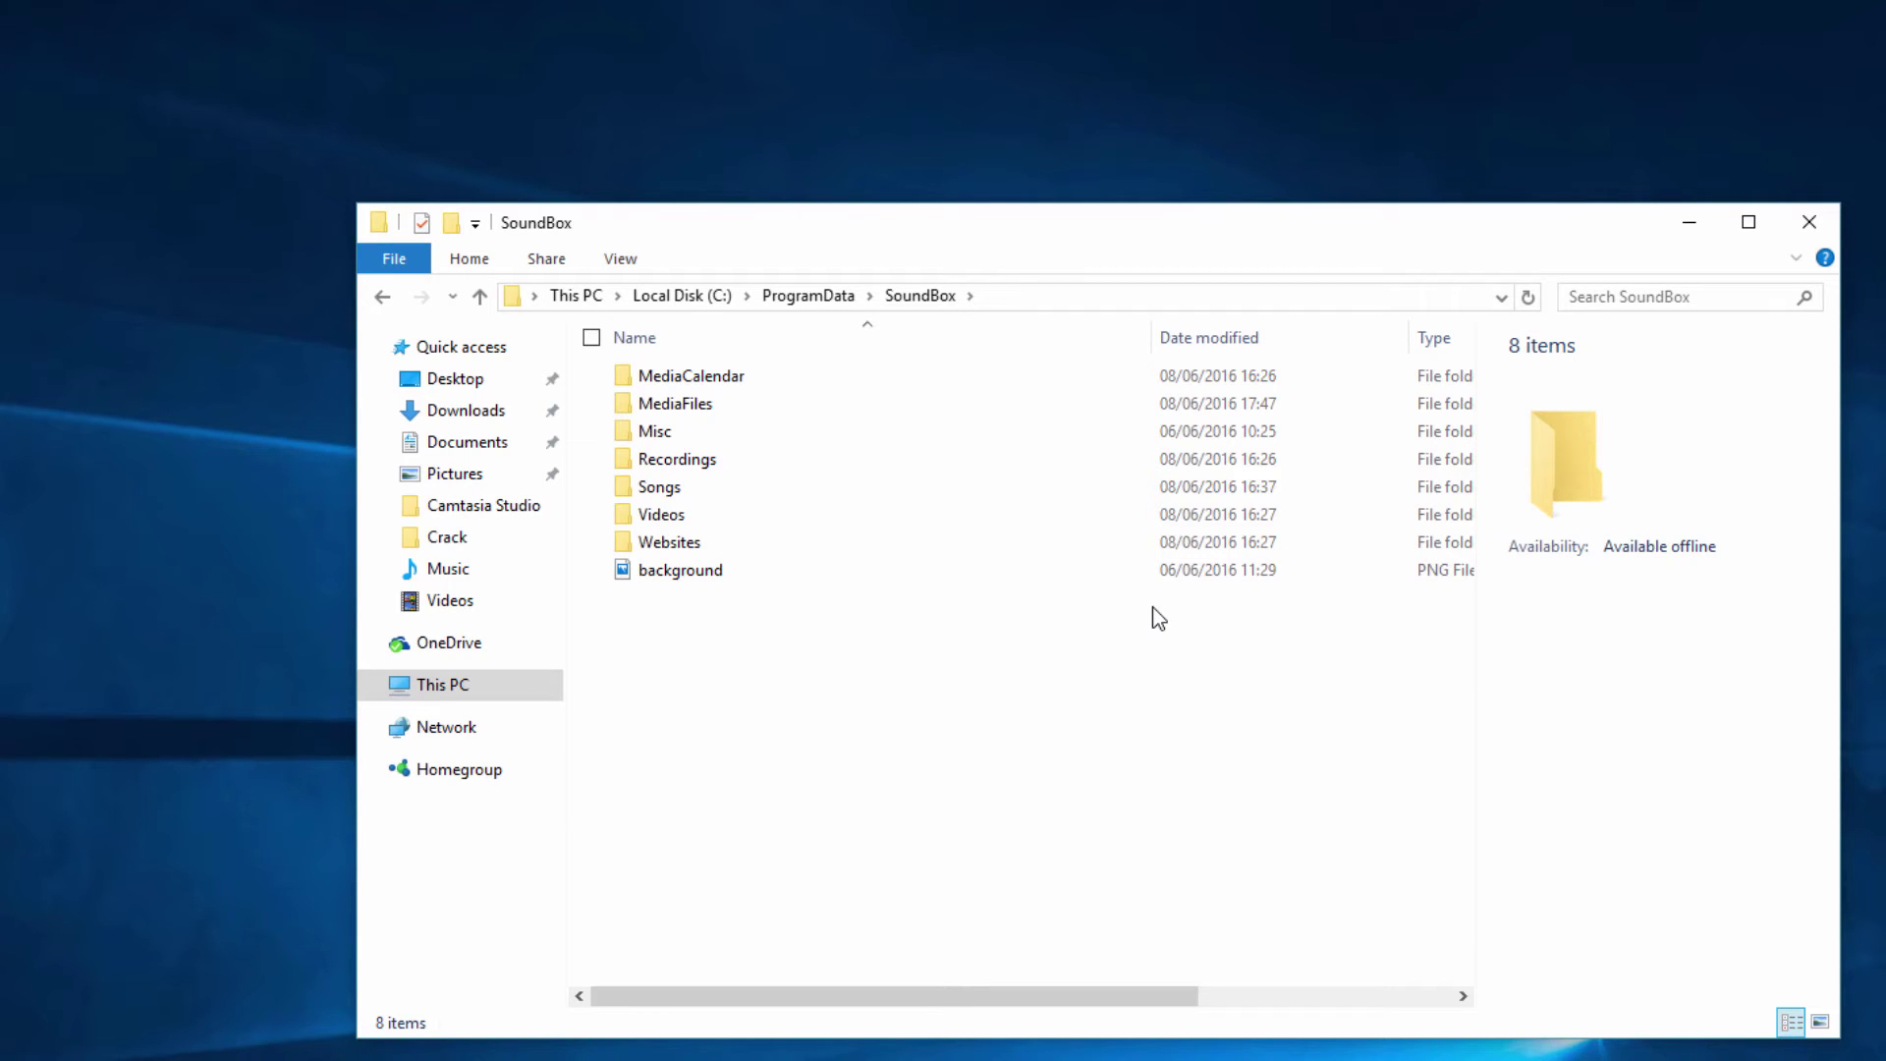
Create a folder named Soundbox in the Videos library folder and open it
{"action": "left_click", "coordinate": [462, 609]}
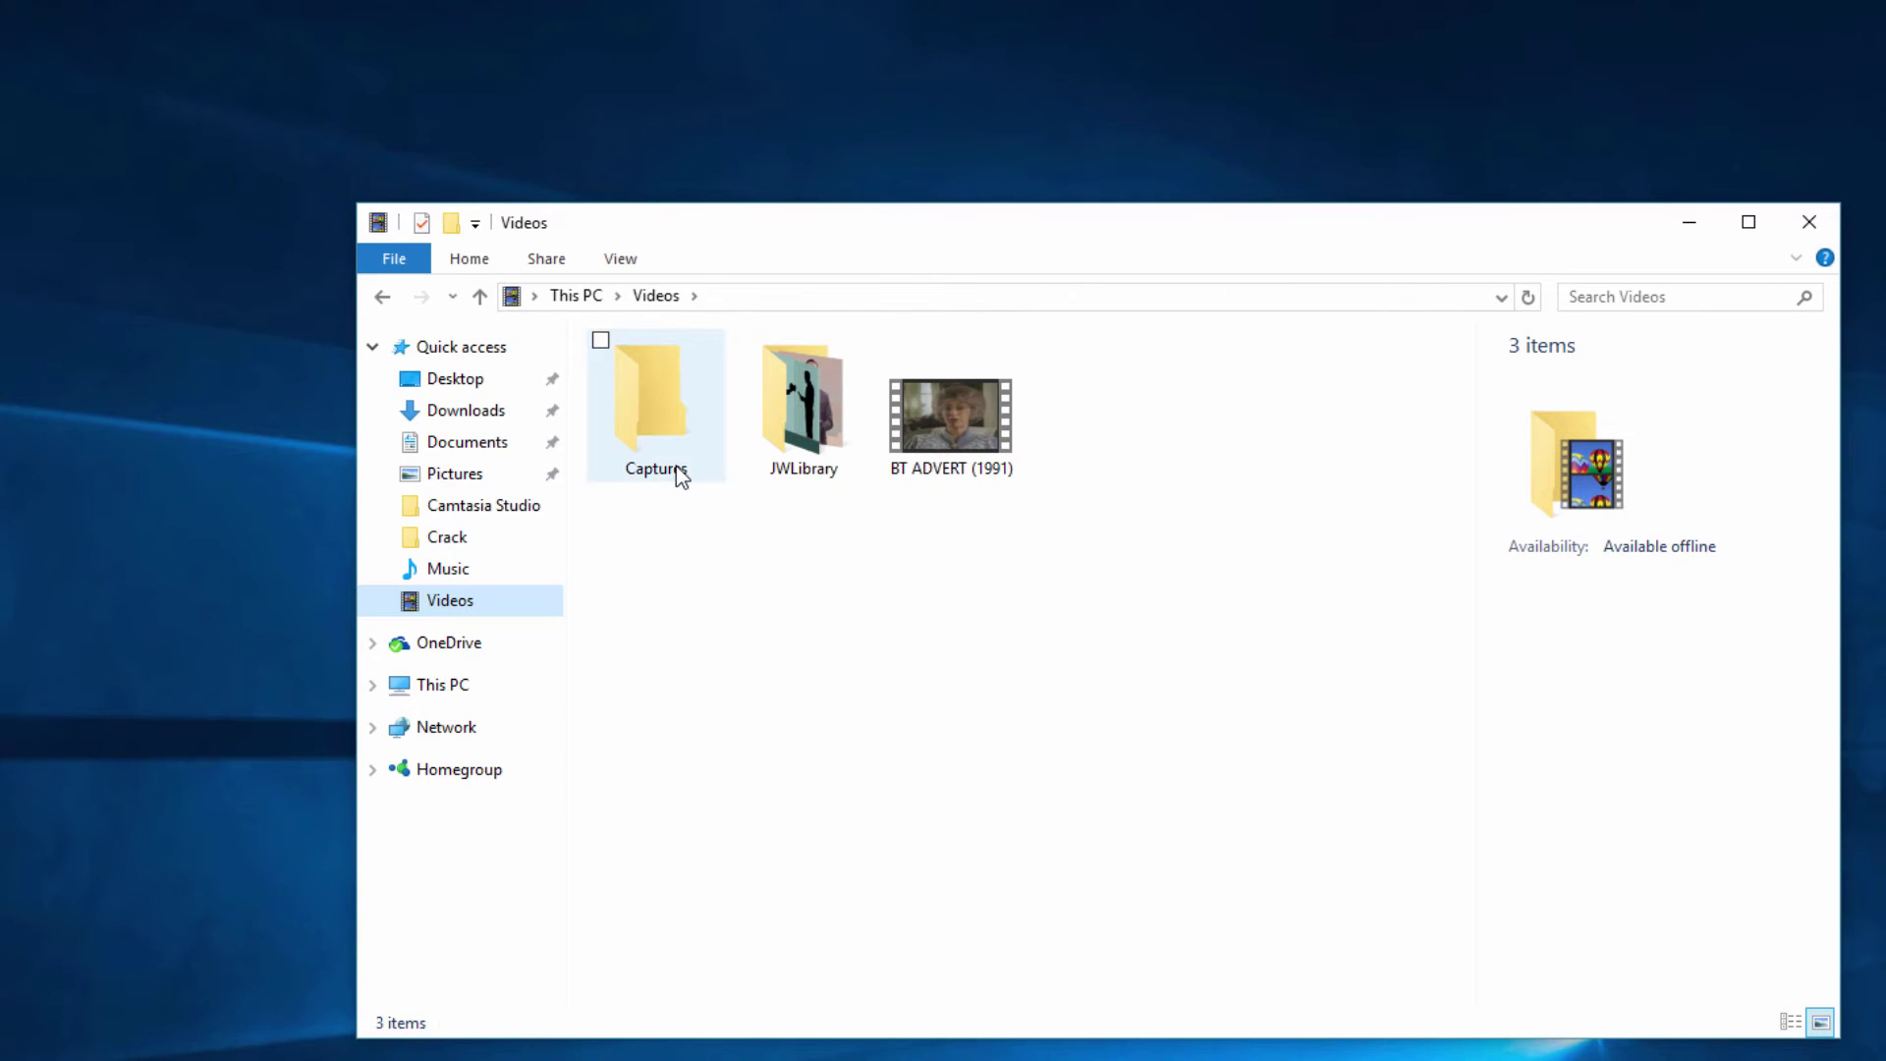
{"action": "left_click", "coordinate": [468, 260]}
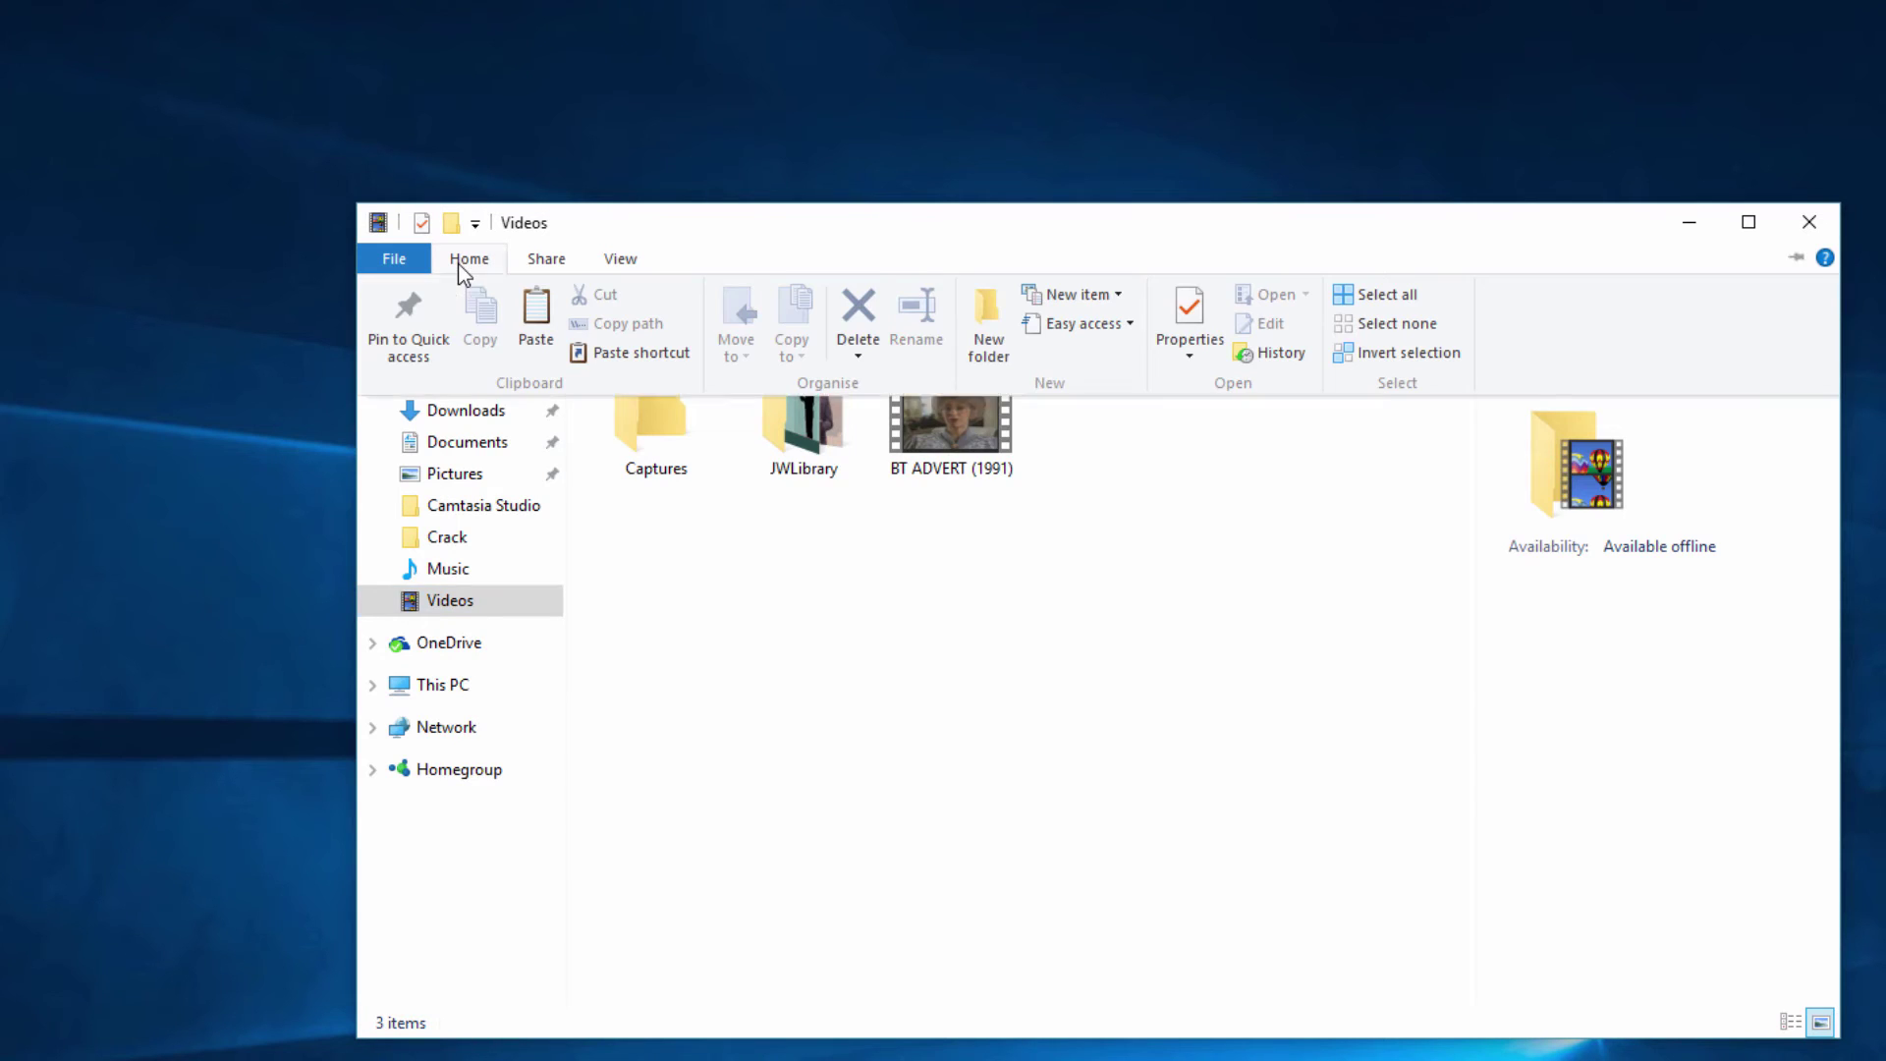
{"action": "left_click", "coordinate": [986, 321]}
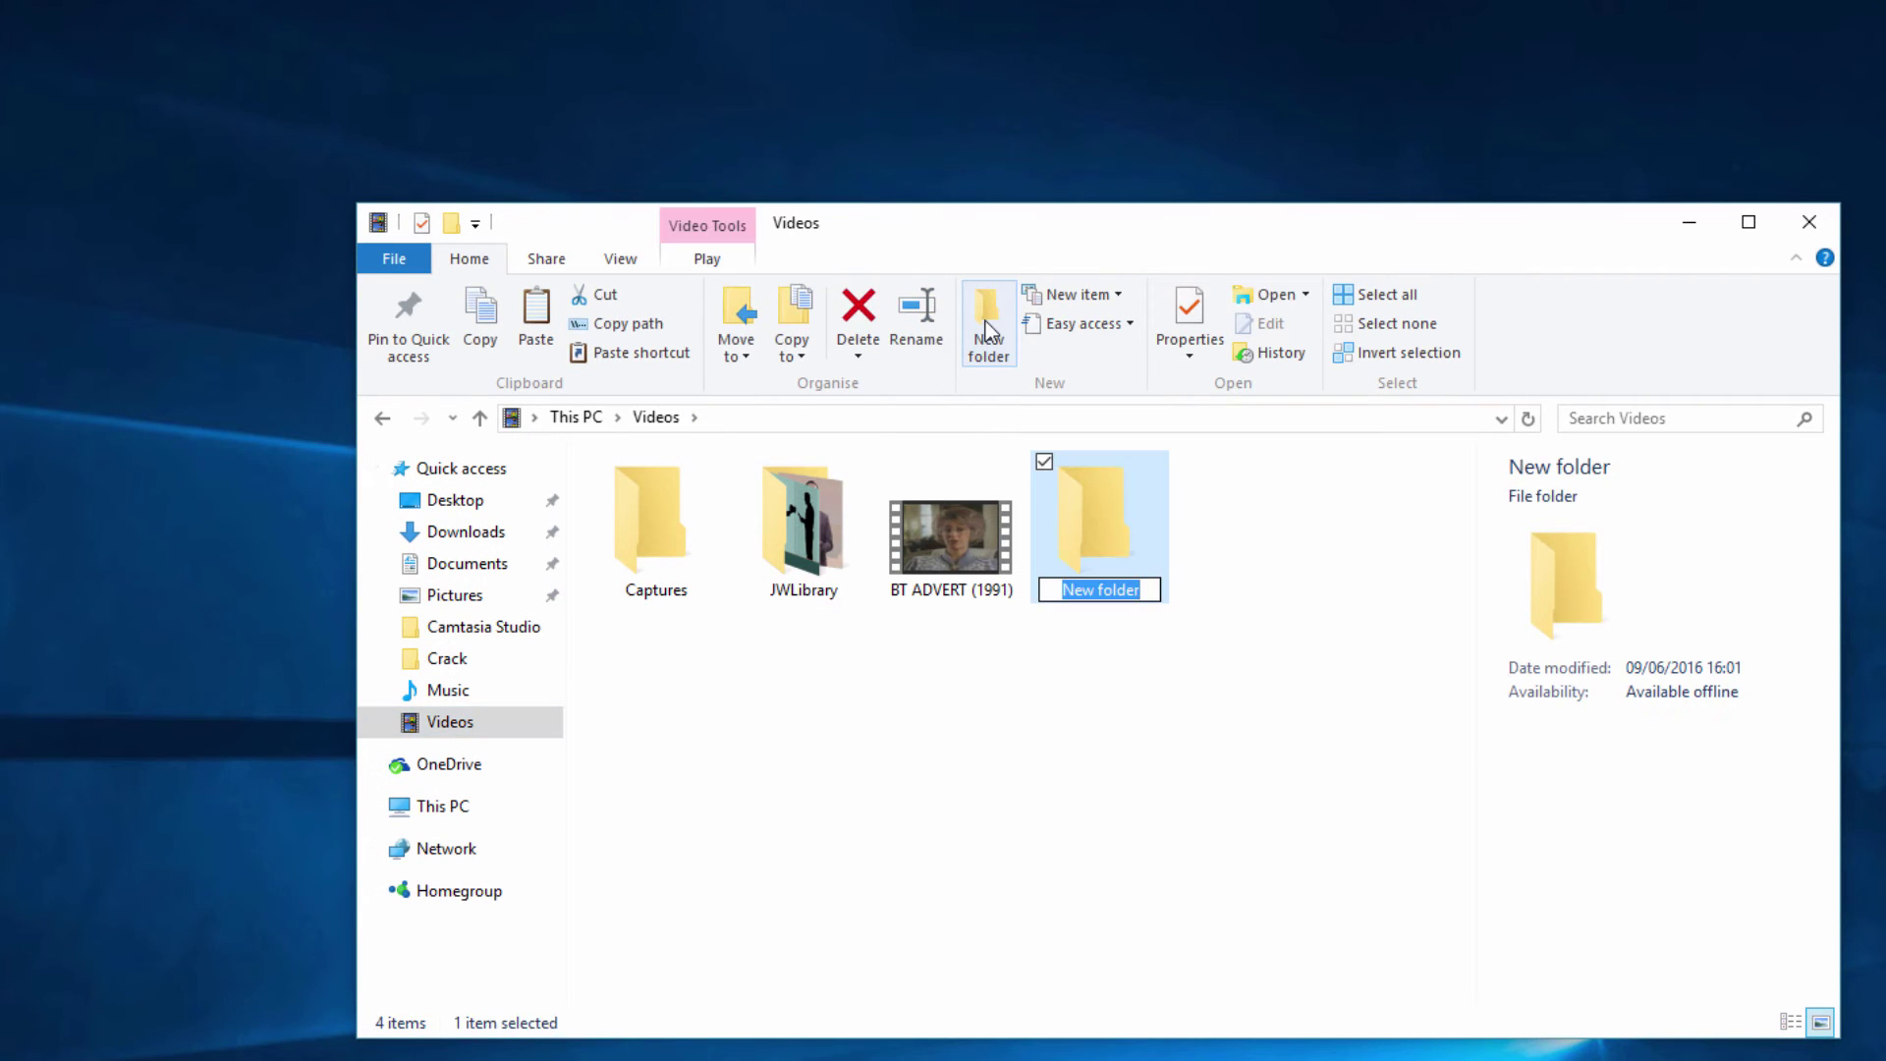
{"action": "type", "text": "S"}
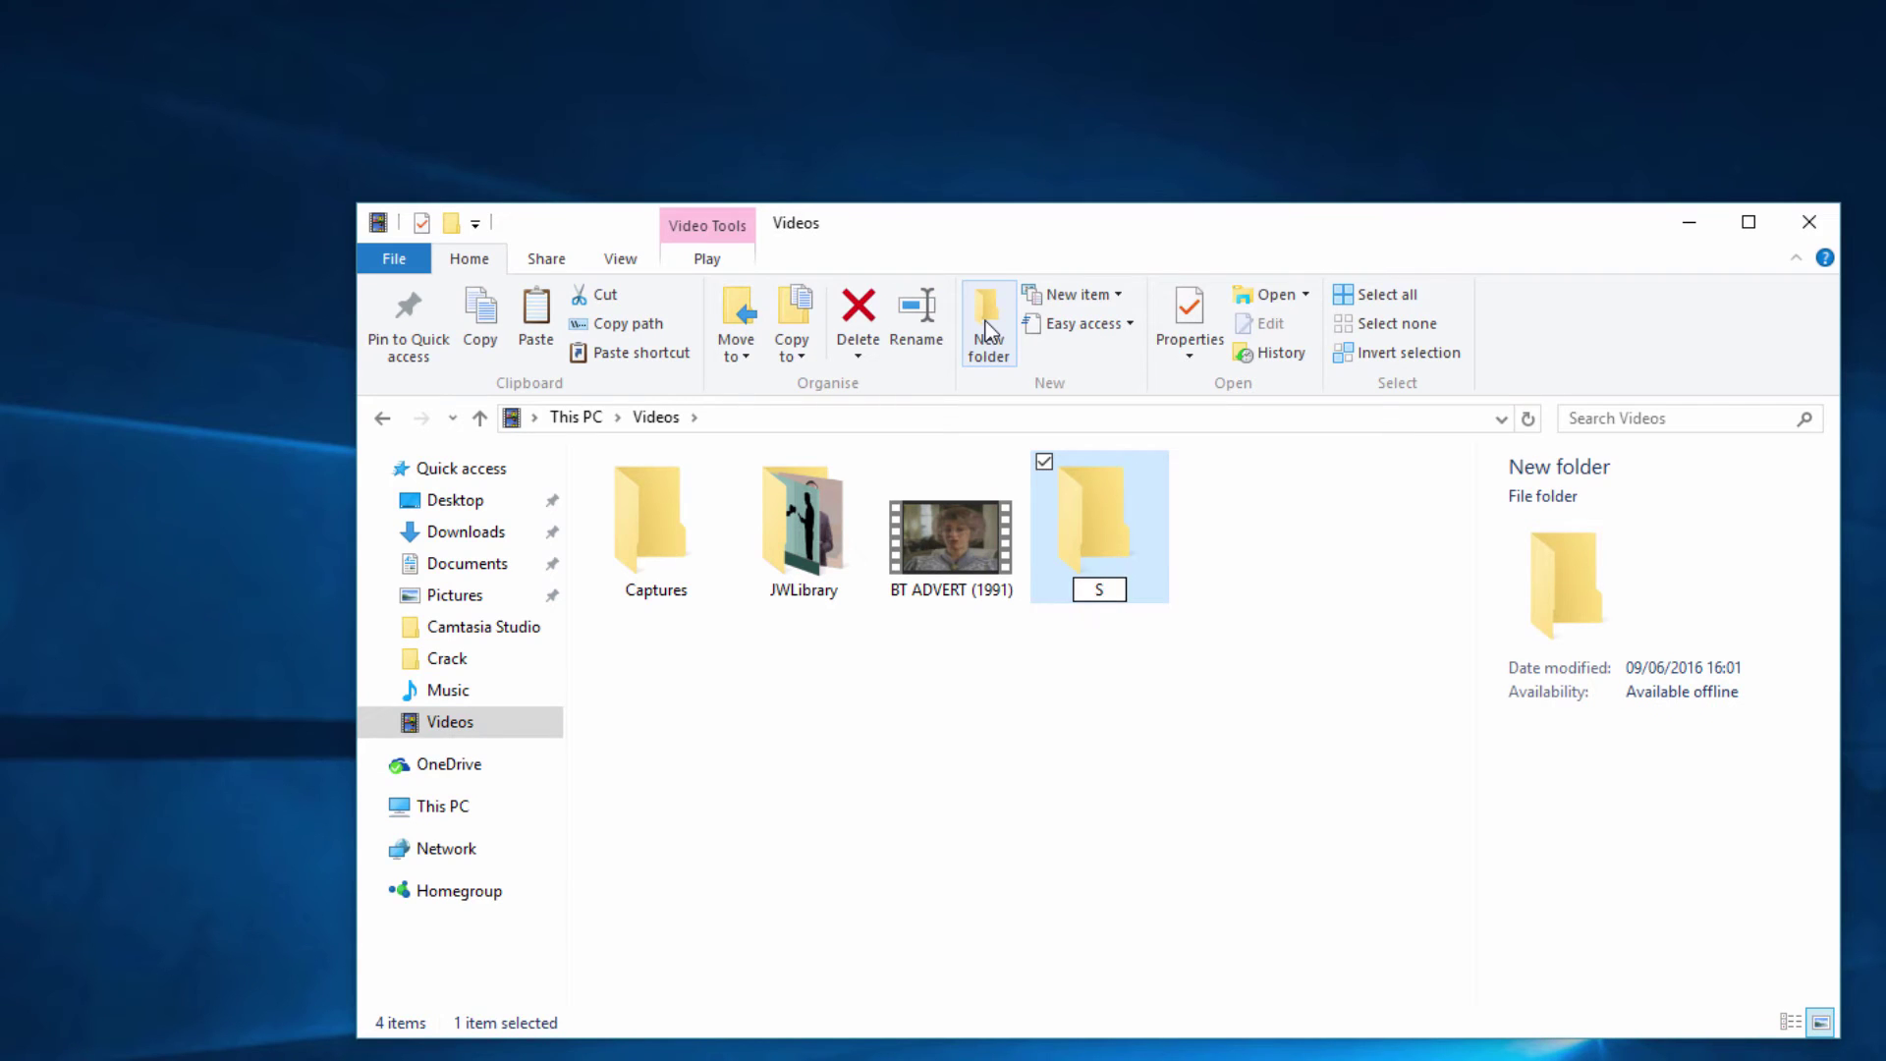
{"action": "type", "text": "oundbox"}
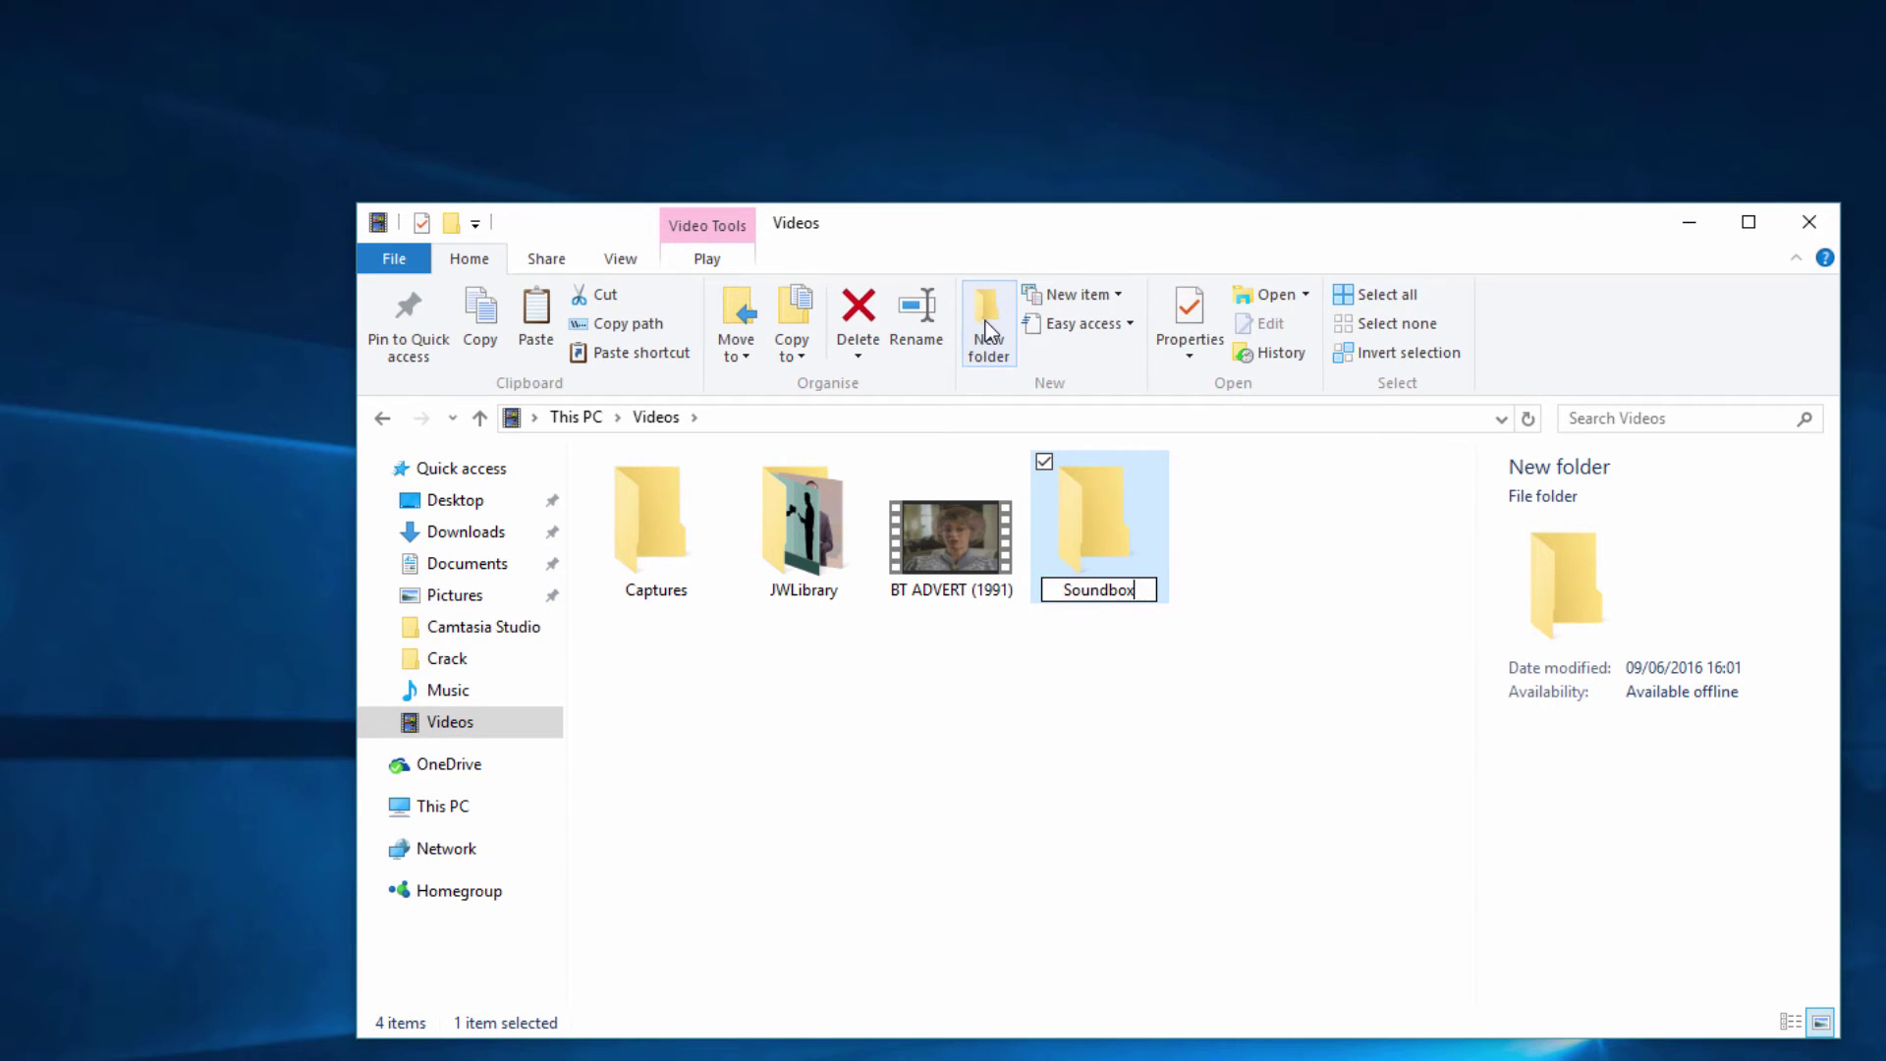
{"action": "key", "text": "Return"}
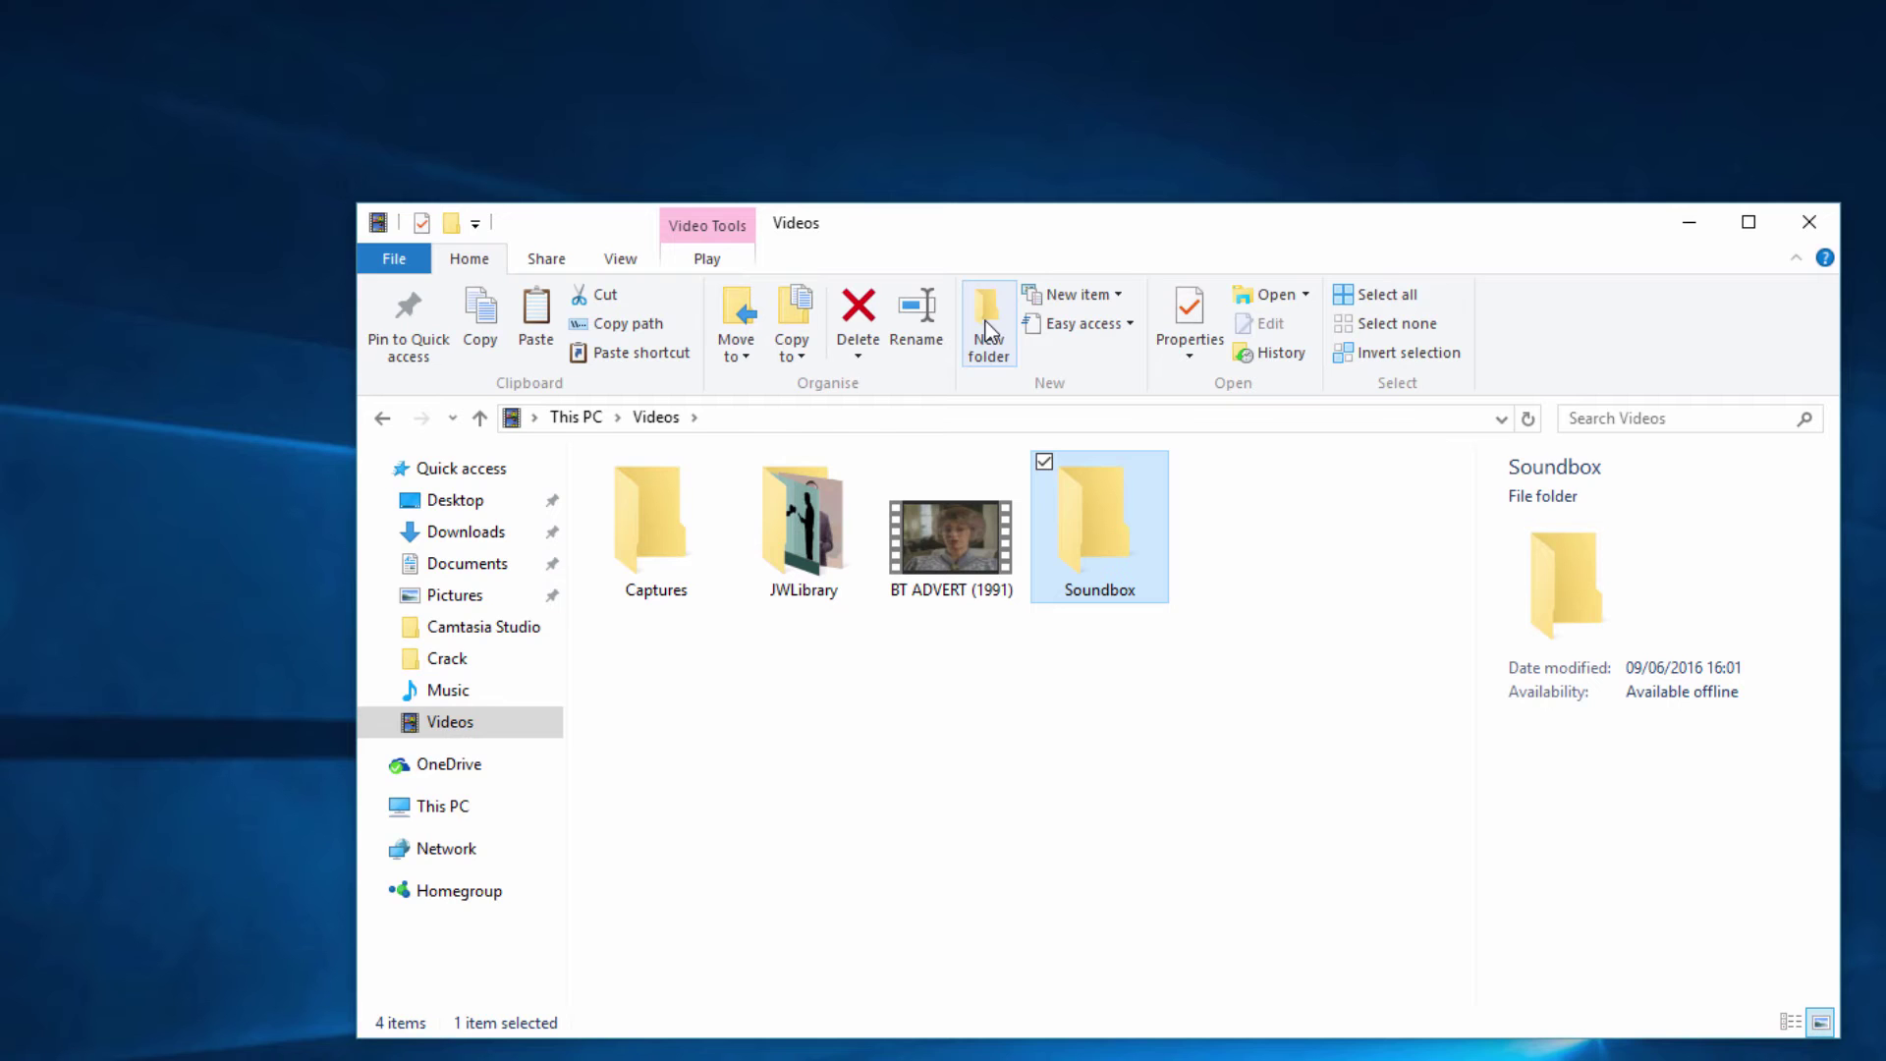
{"action": "double_click", "coordinate": [1114, 516]}
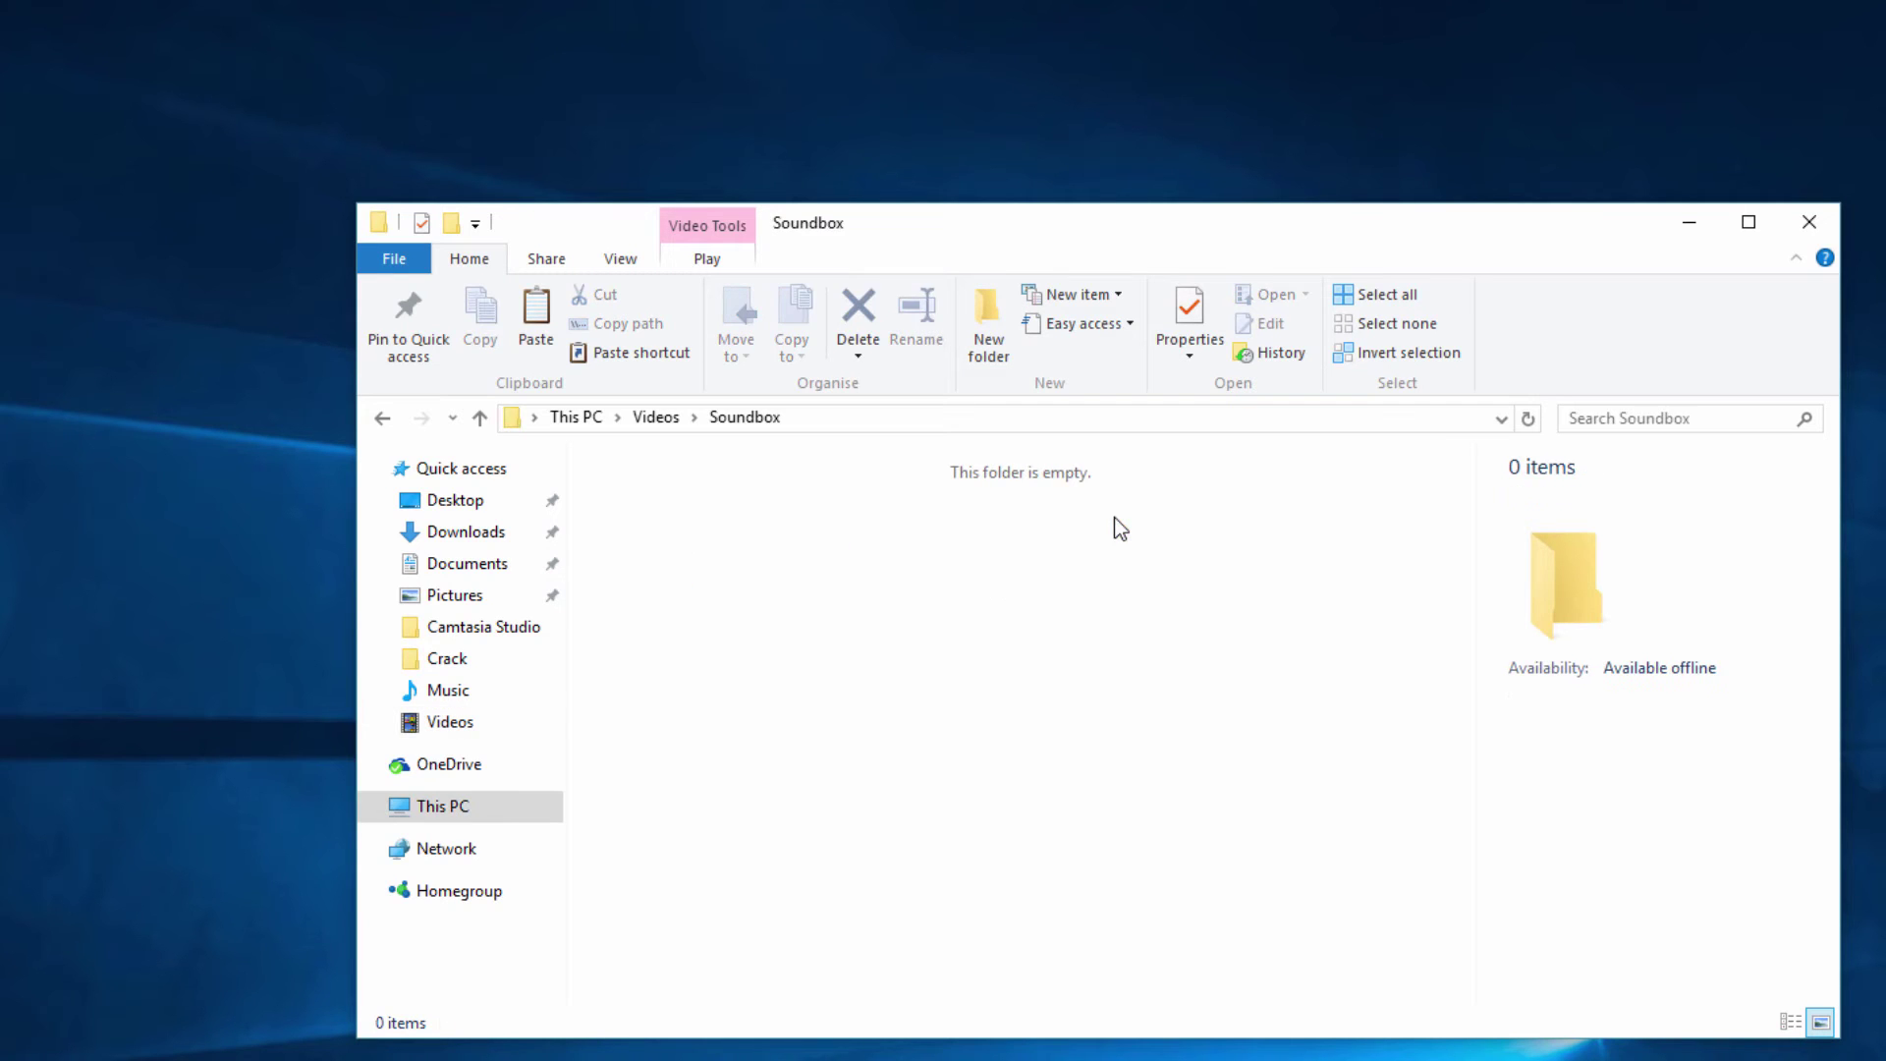
Copy the full path of the Soundbox folder inside the Videos library folder
{"action": "left_click", "coordinate": [864, 421]}
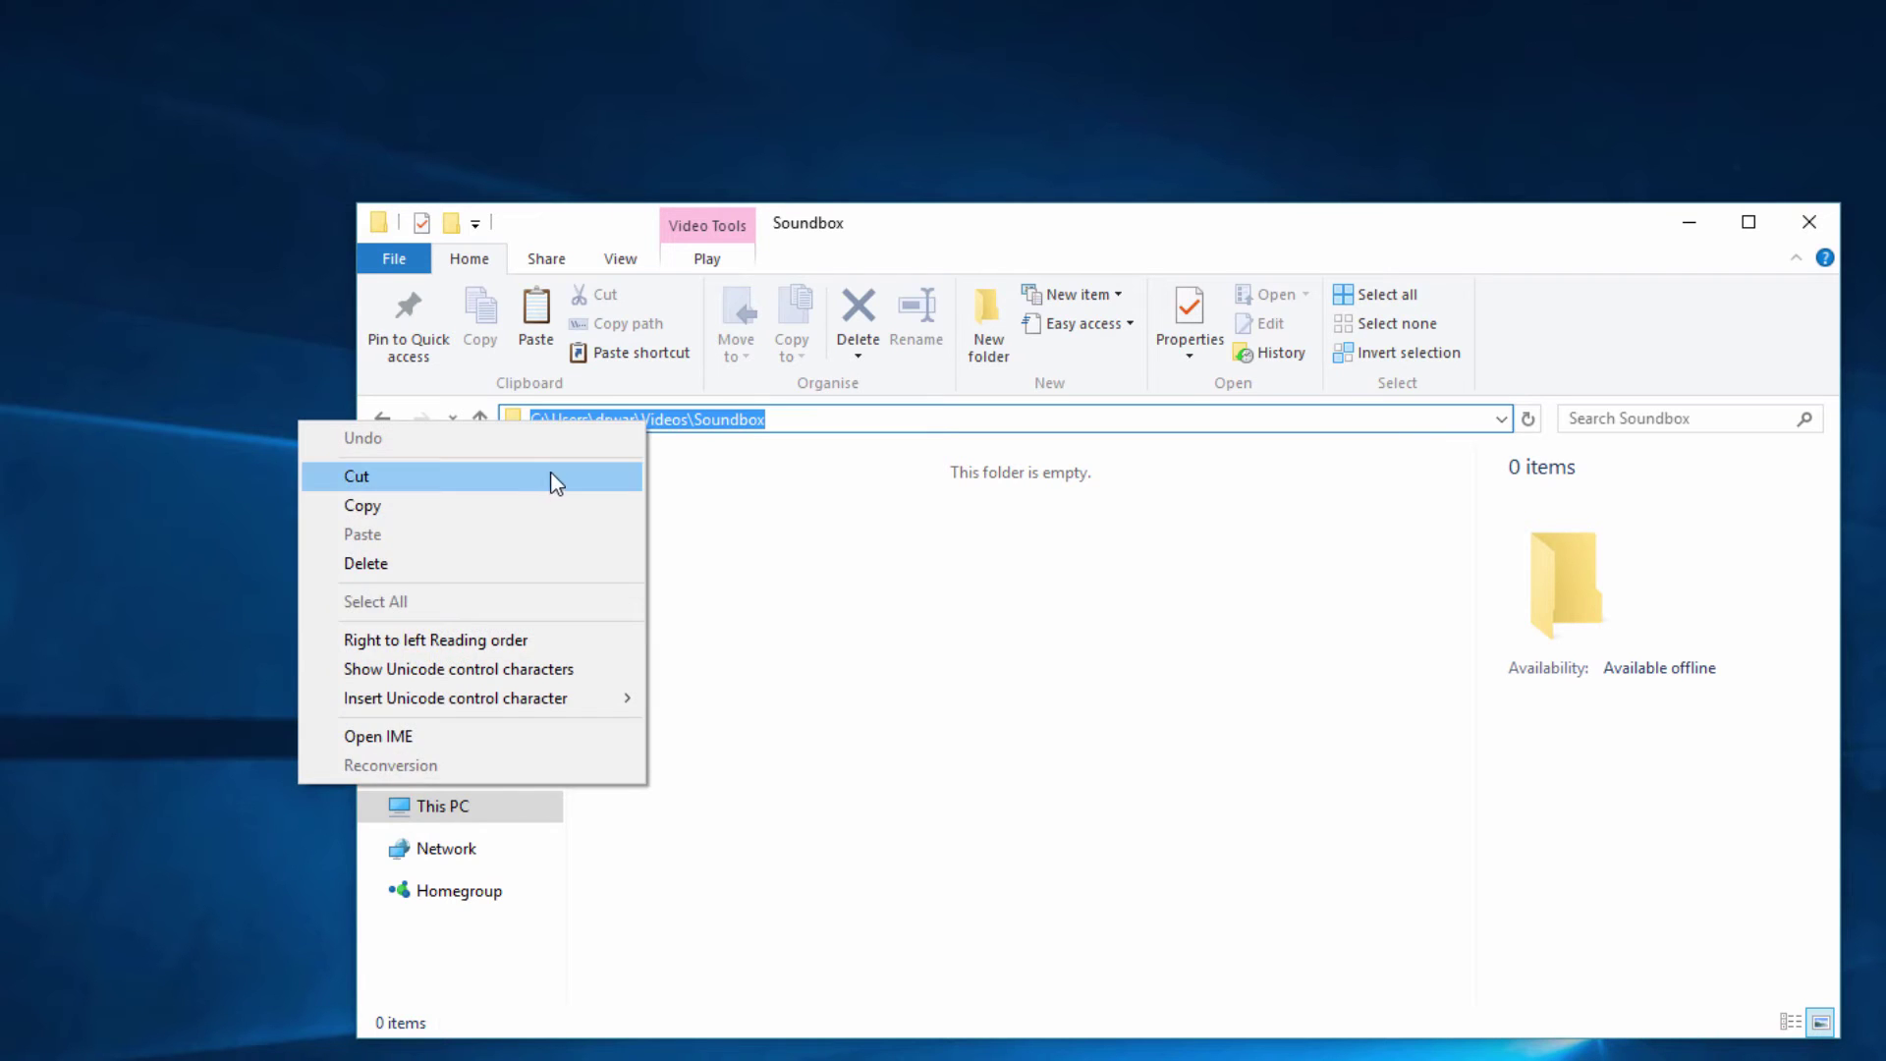
{"action": "left_click", "coordinate": [510, 503]}
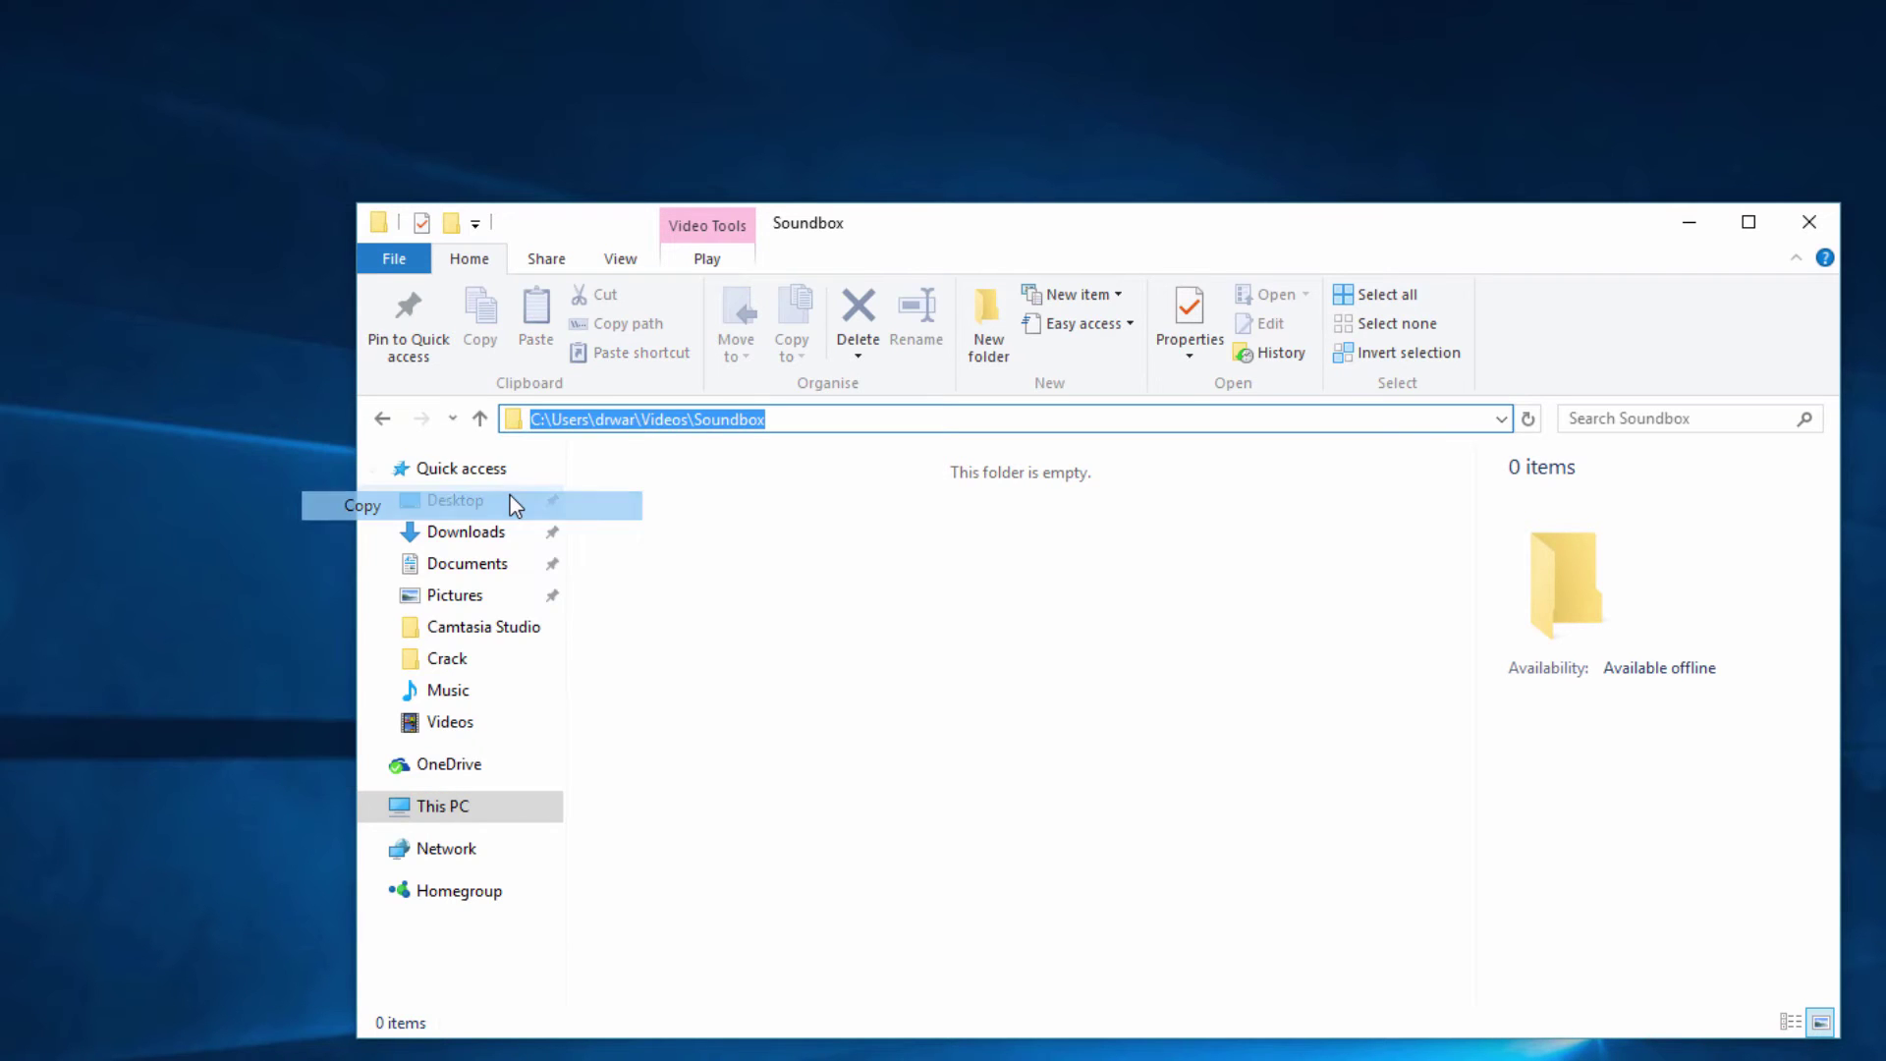
{"action": "left_click", "coordinate": [817, 417]}
{"action": "key", "text": "ctrl+a"}
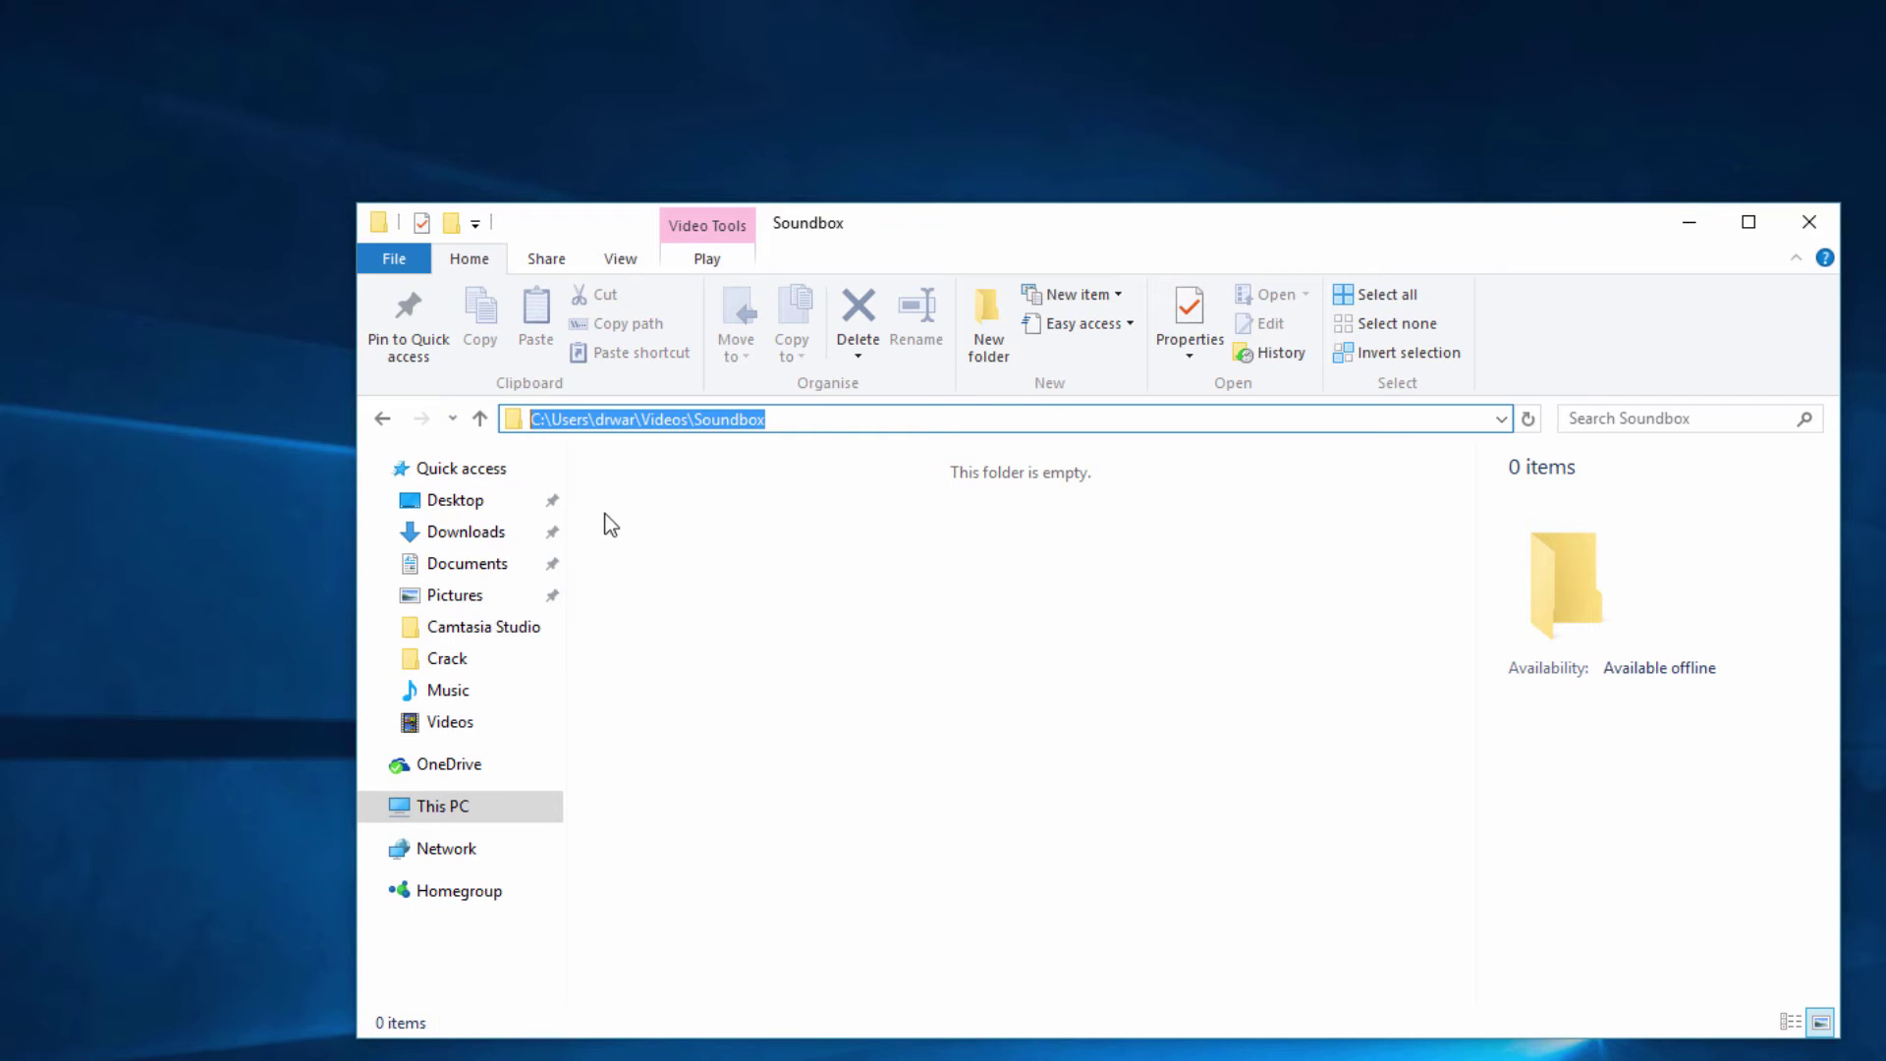
{"action": "right_click", "coordinate": [644, 419]}
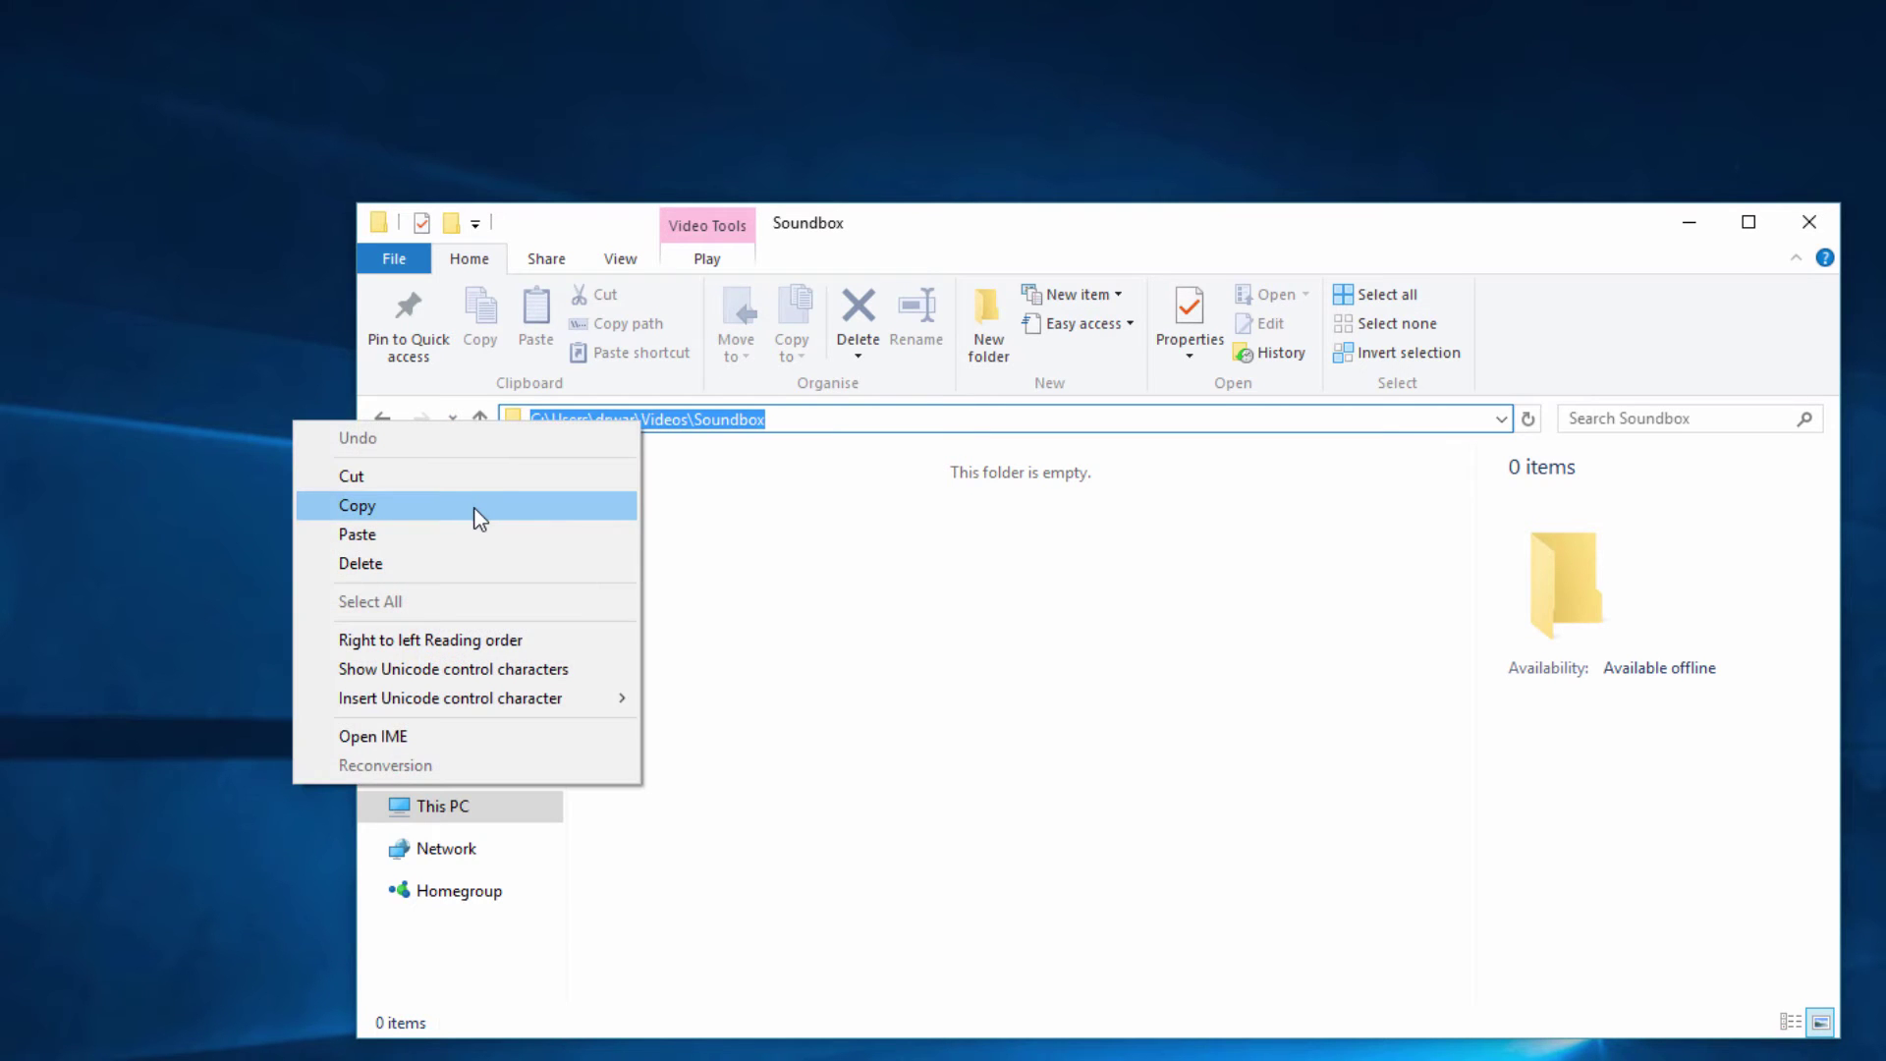
{"action": "left_click", "coordinate": [475, 506]}
{"action": "left_click", "coordinate": [736, 599]}
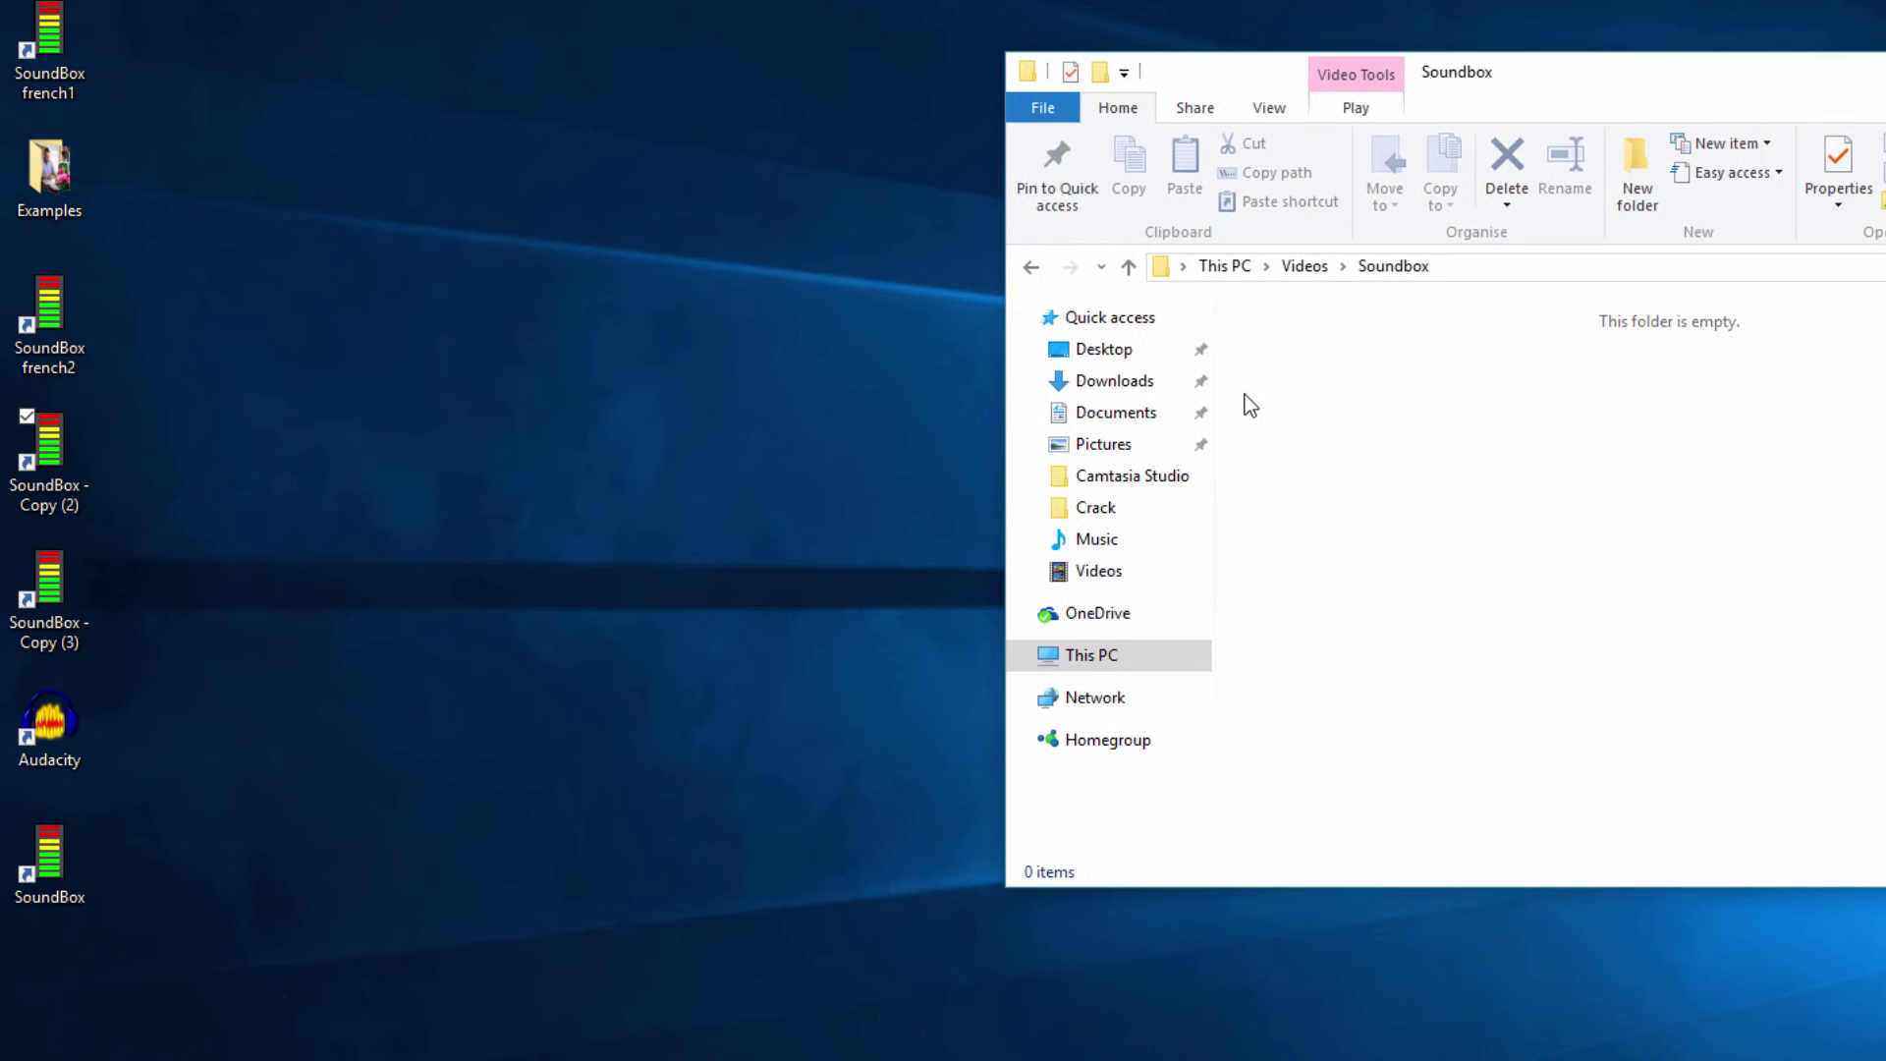
Rename the desktop shortcut SoundBox - Copy (2) as SoundBox english
{"action": "key", "text": "alt+Tab"}
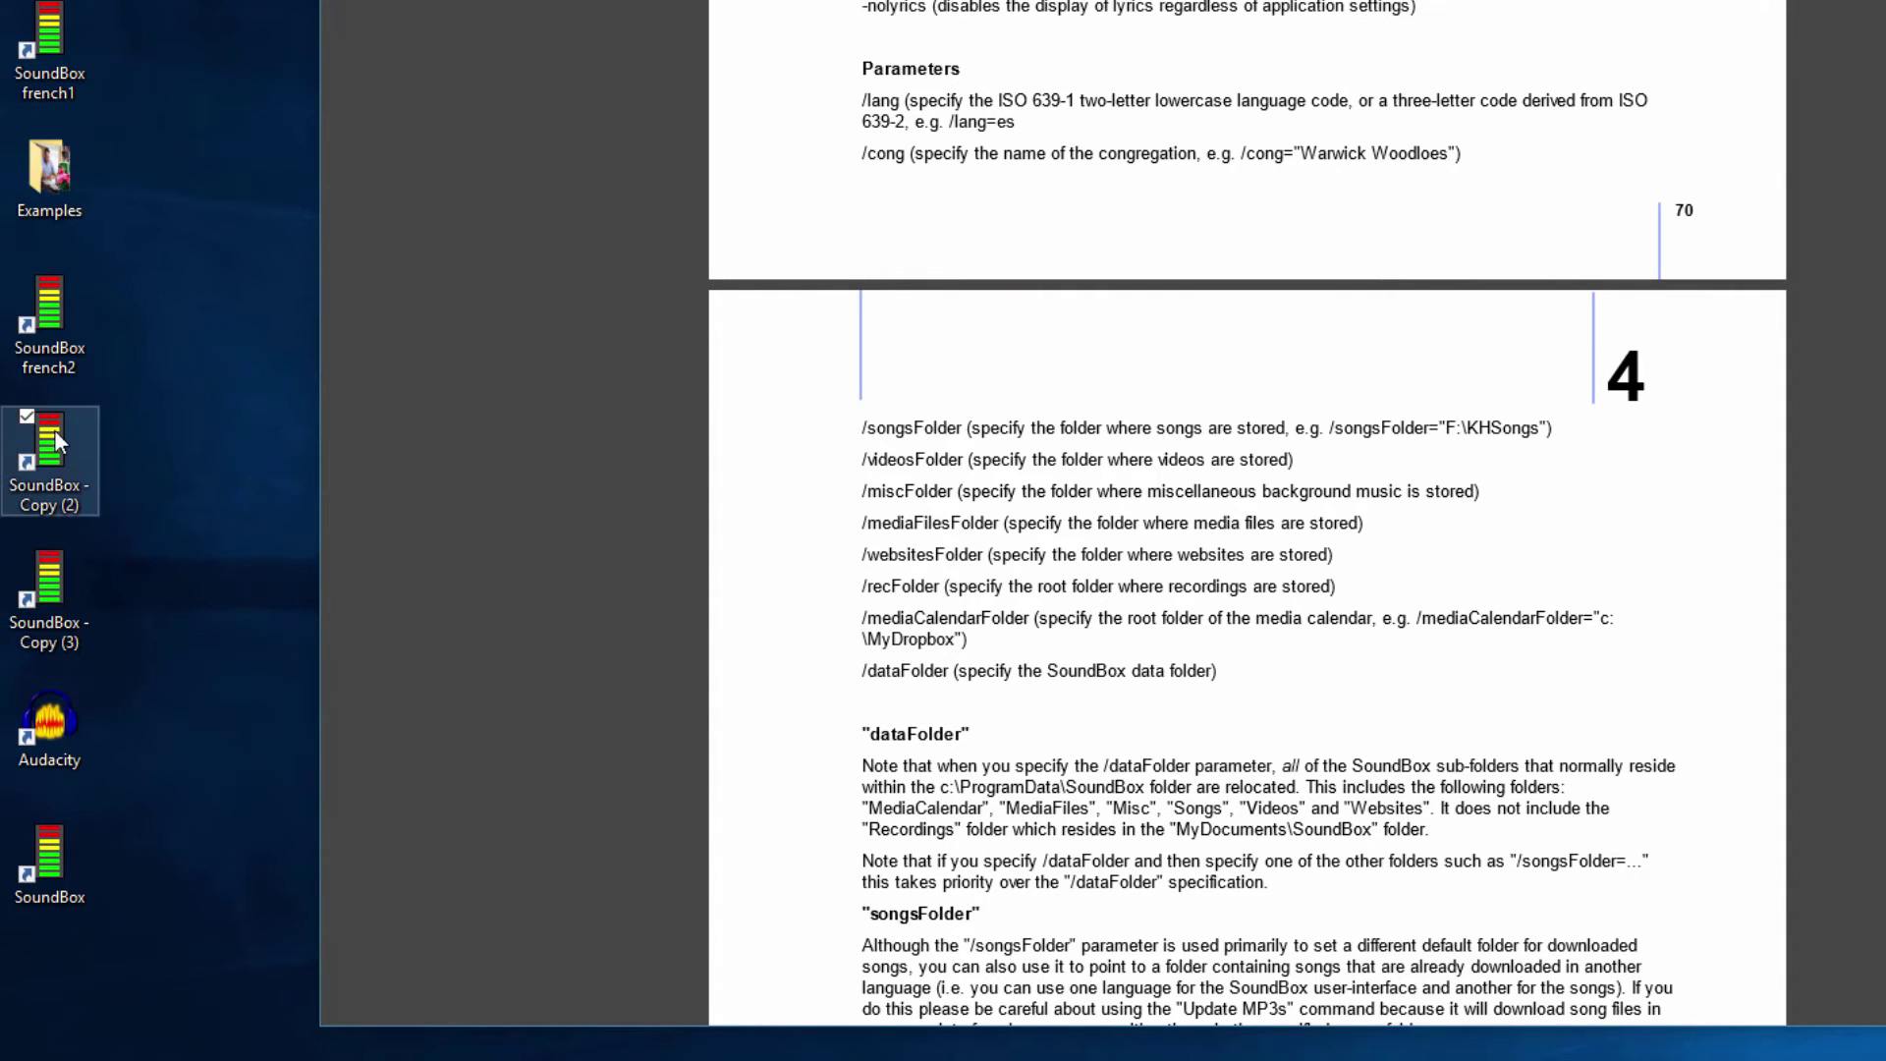
{"action": "left_click", "coordinate": [49, 491]}
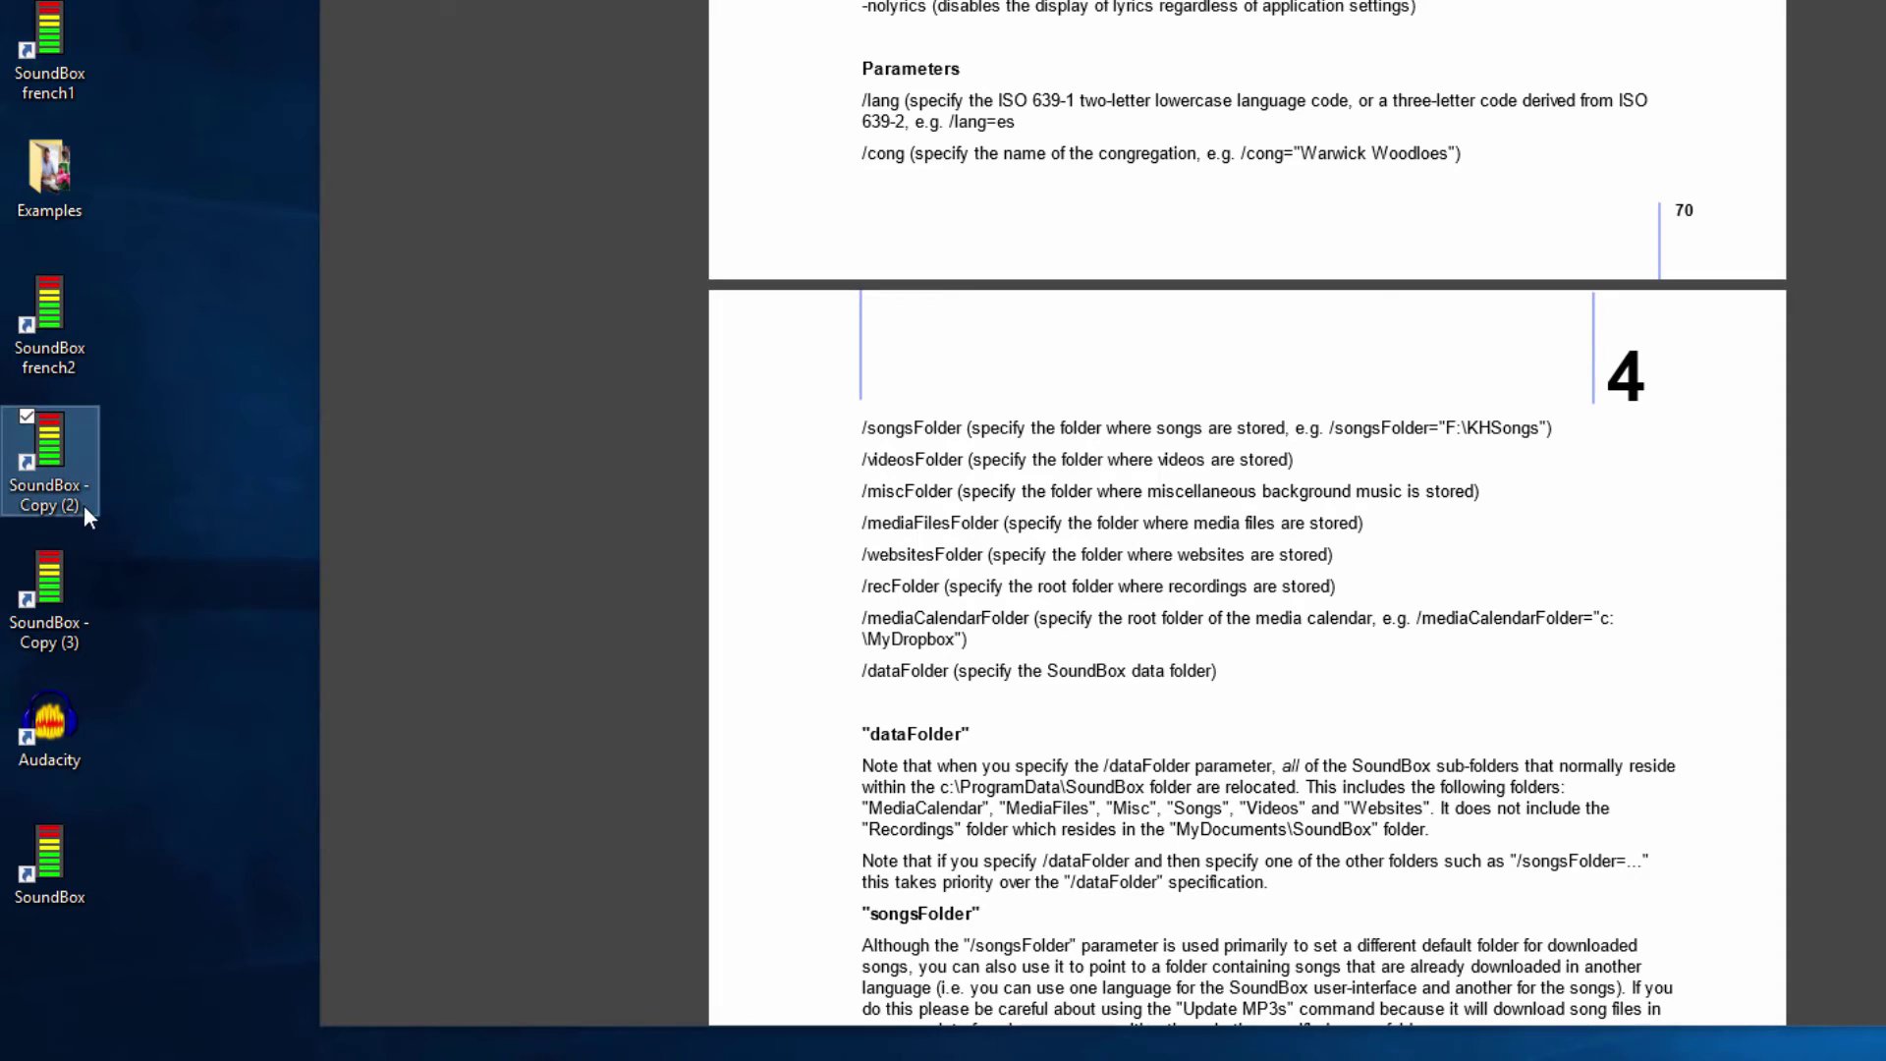
{"action": "left_click", "coordinate": [86, 487]}
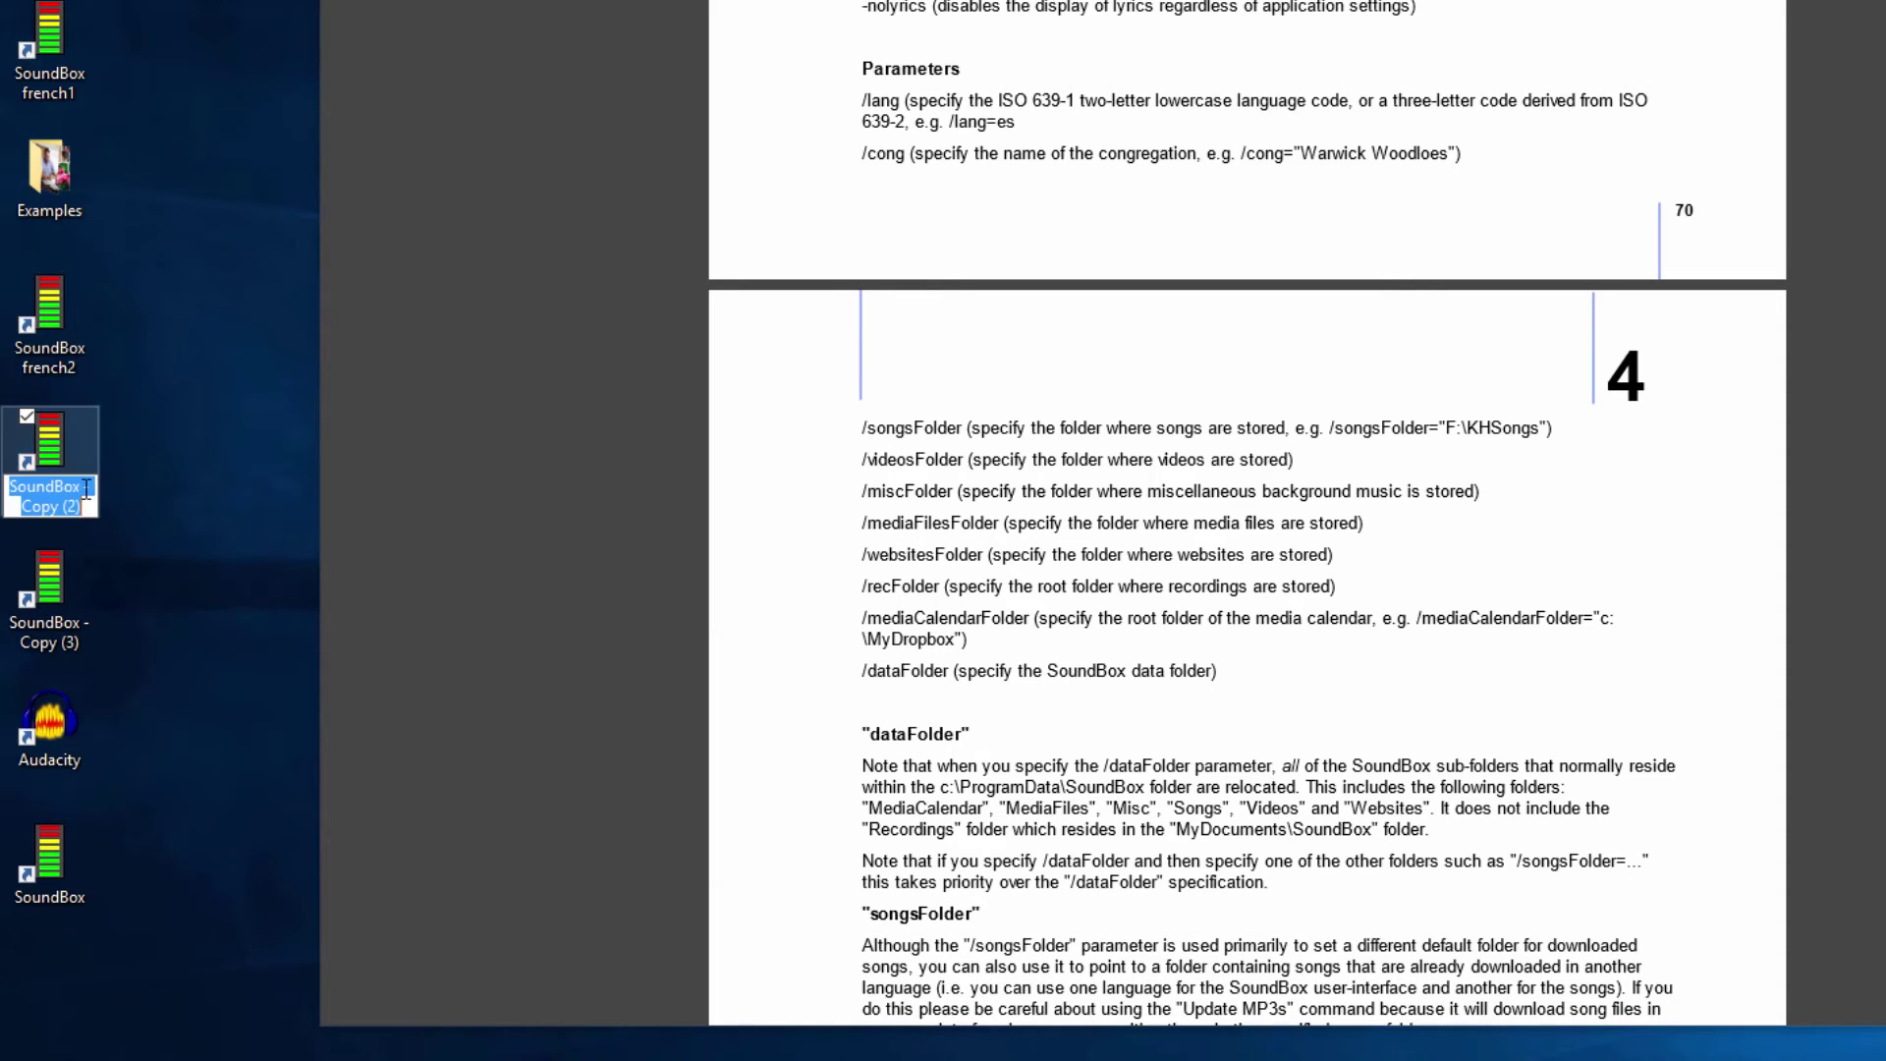
{"action": "left_click_drag", "start_coordinate": [85, 487], "coordinate": [116, 562]}
{"action": "type", "text": "e"}
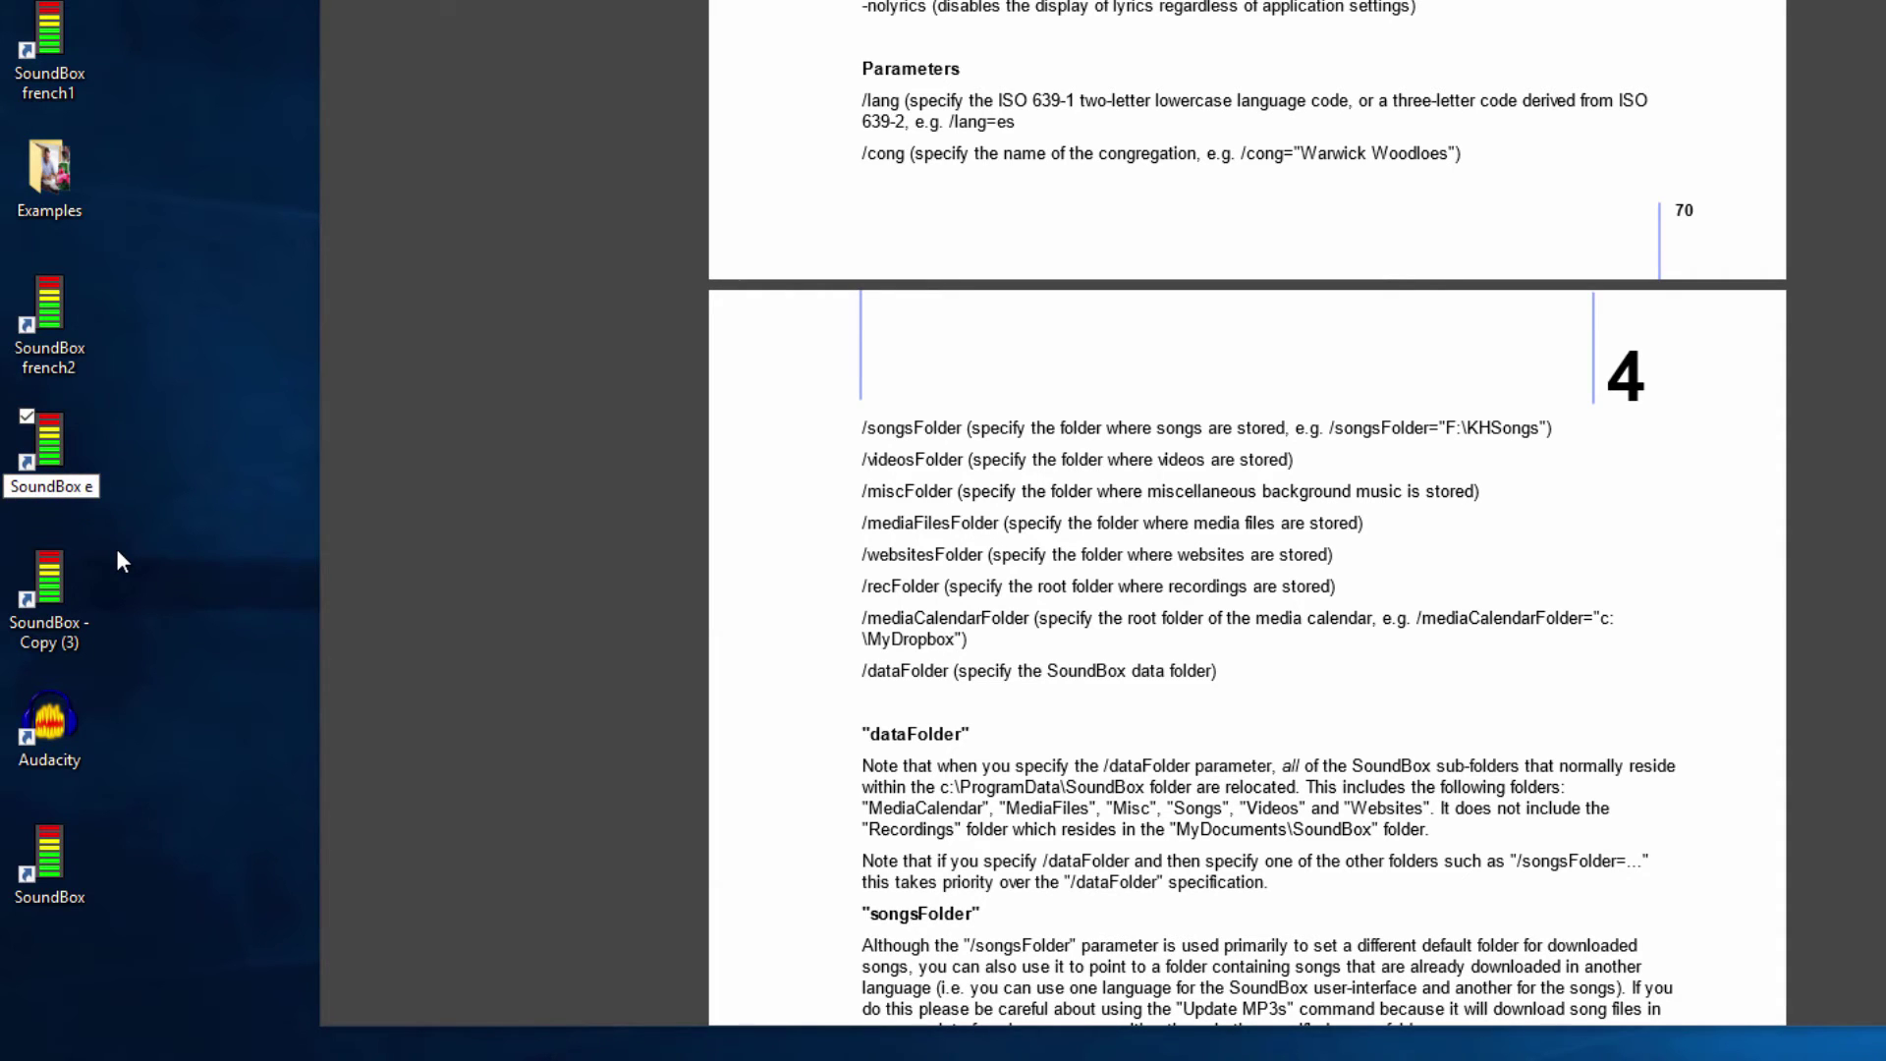
{"action": "type", "text": "nglish"}
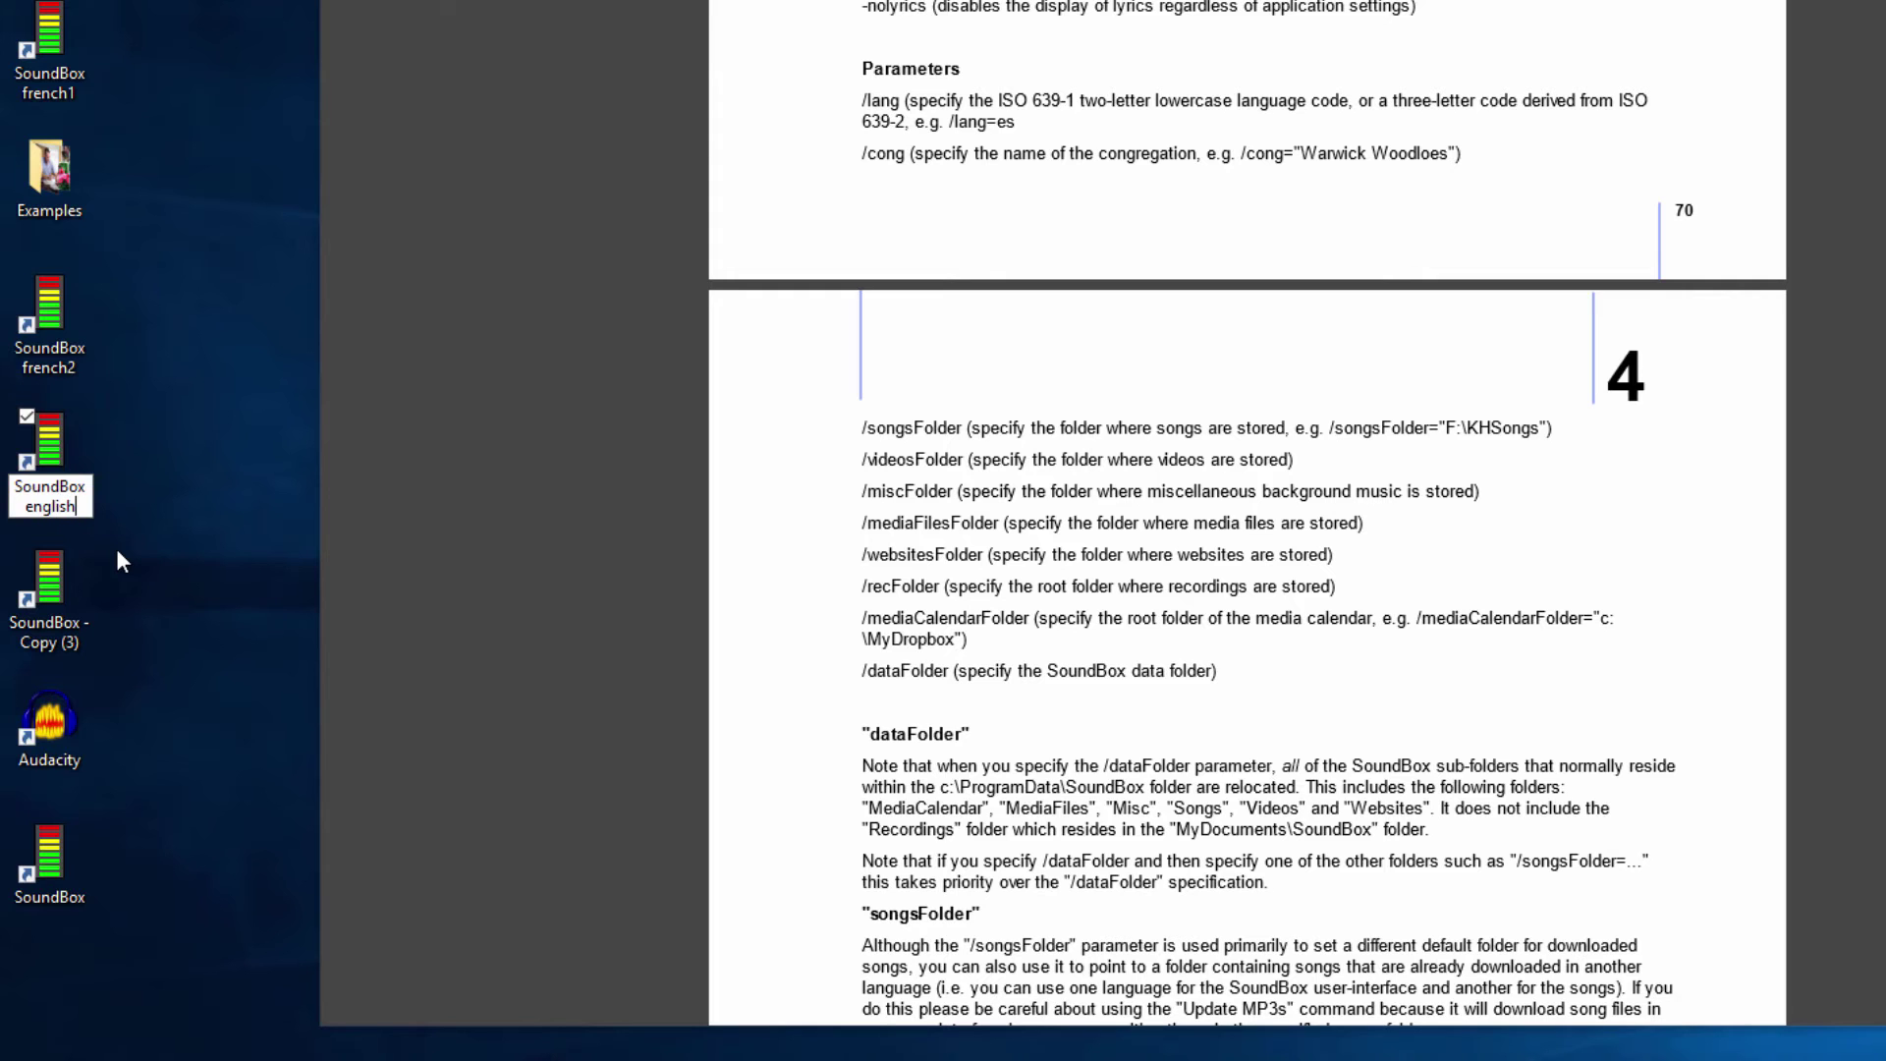
{"action": "key", "text": "Return"}
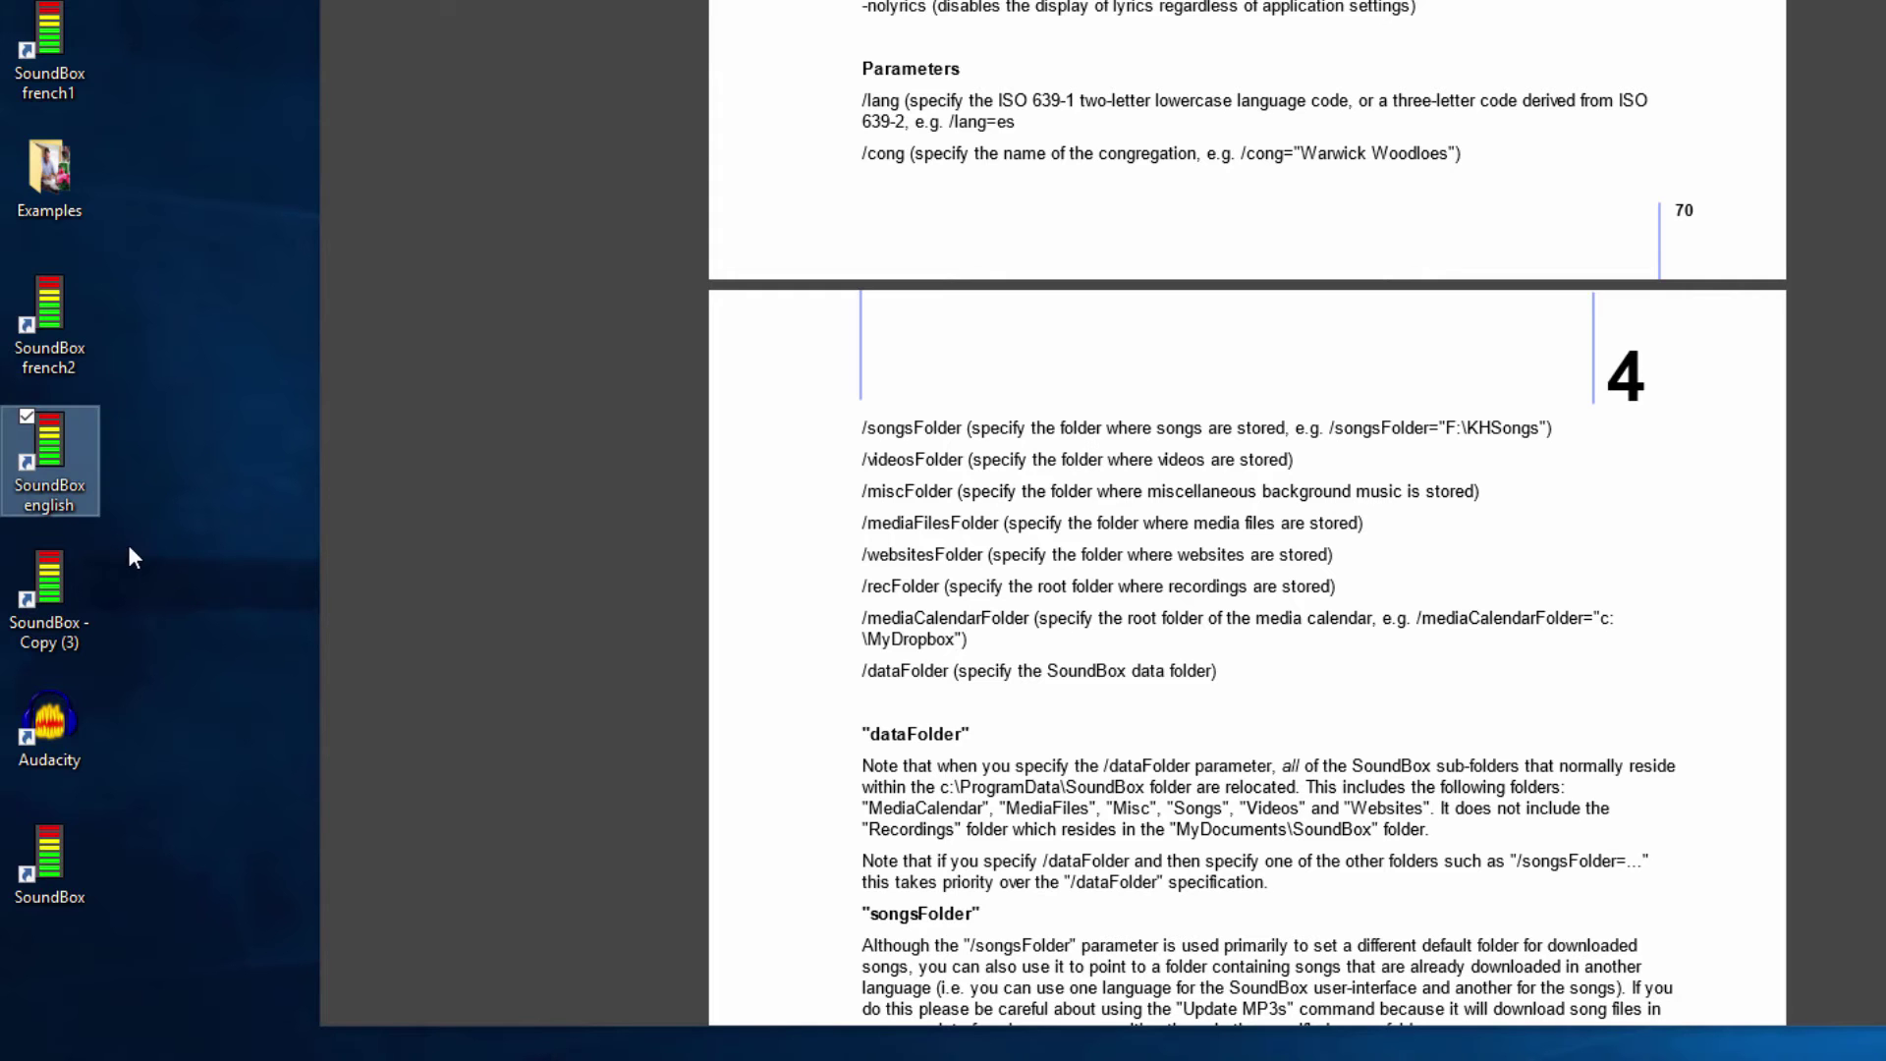
In the properties of the SoundBox english shortcut, append the parameter /cong=english to its target
{"action": "right_click", "coordinate": [55, 467]}
{"action": "left_click", "coordinate": [86, 943]}
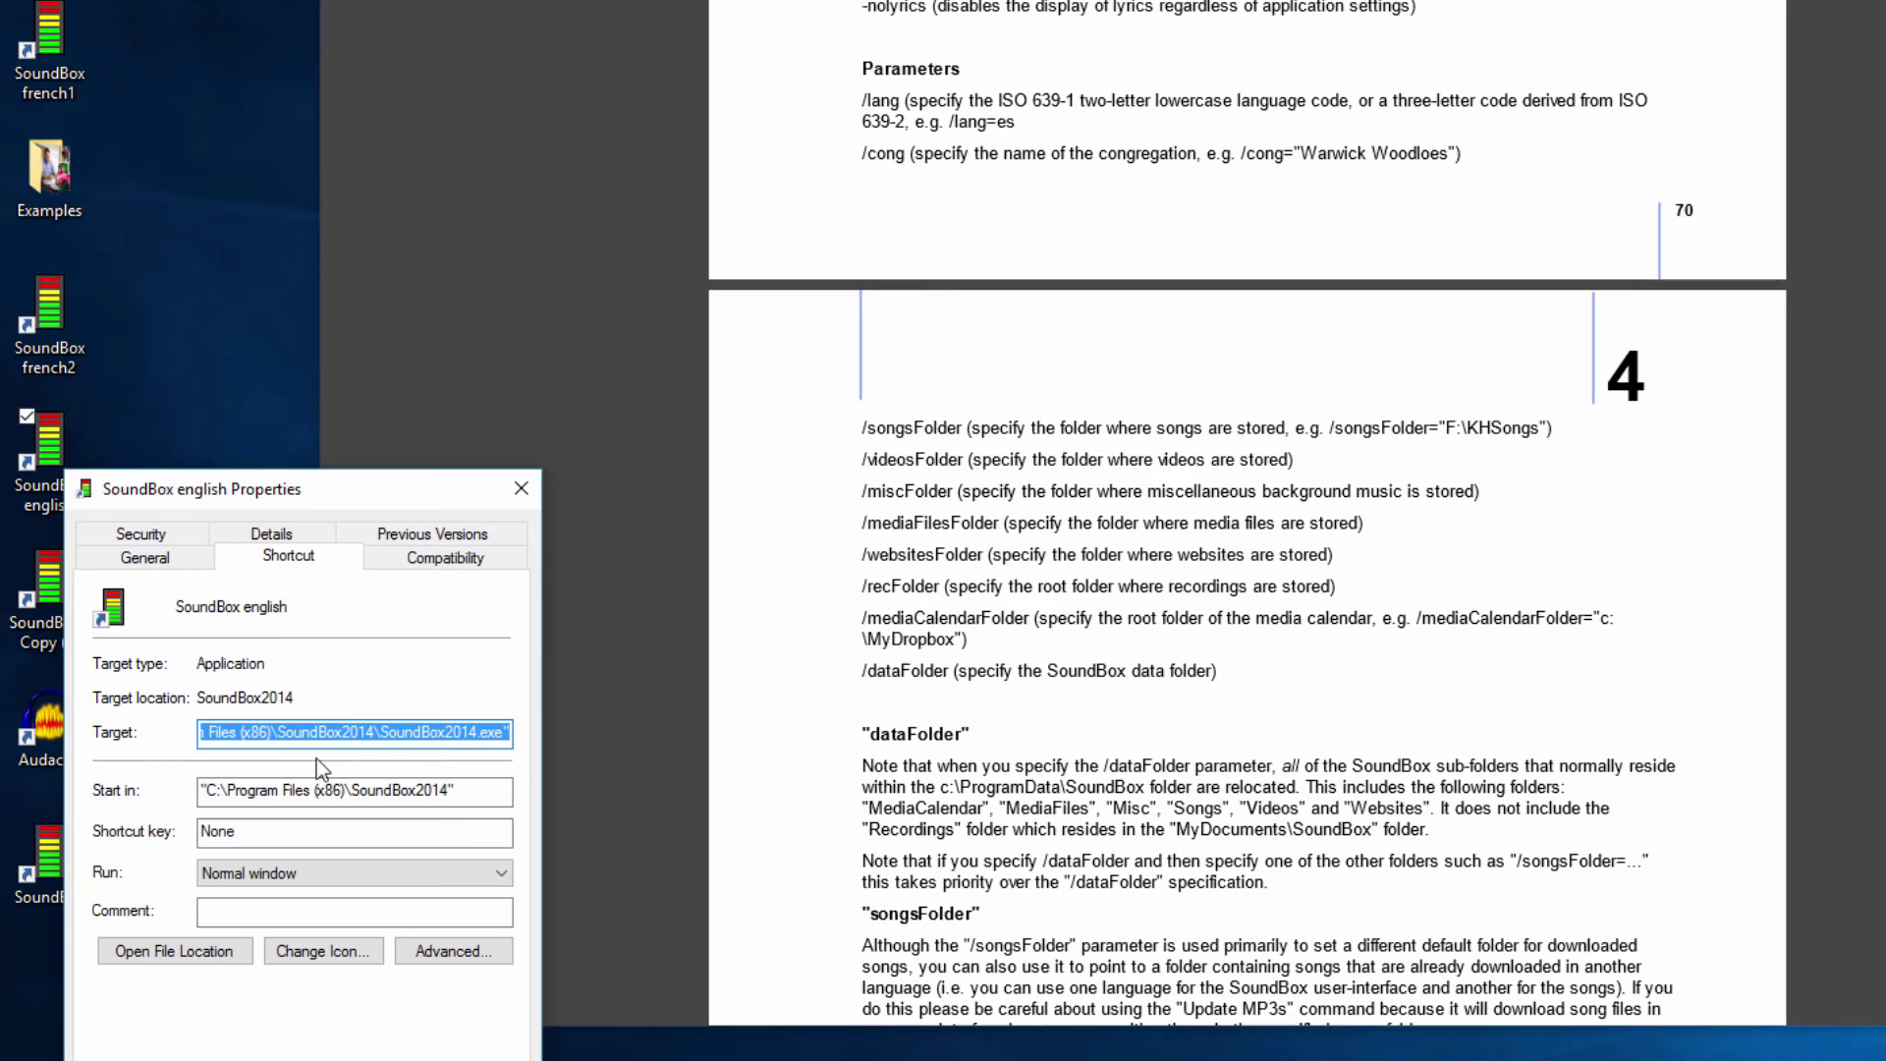
{"action": "left_click", "coordinate": [511, 731]}
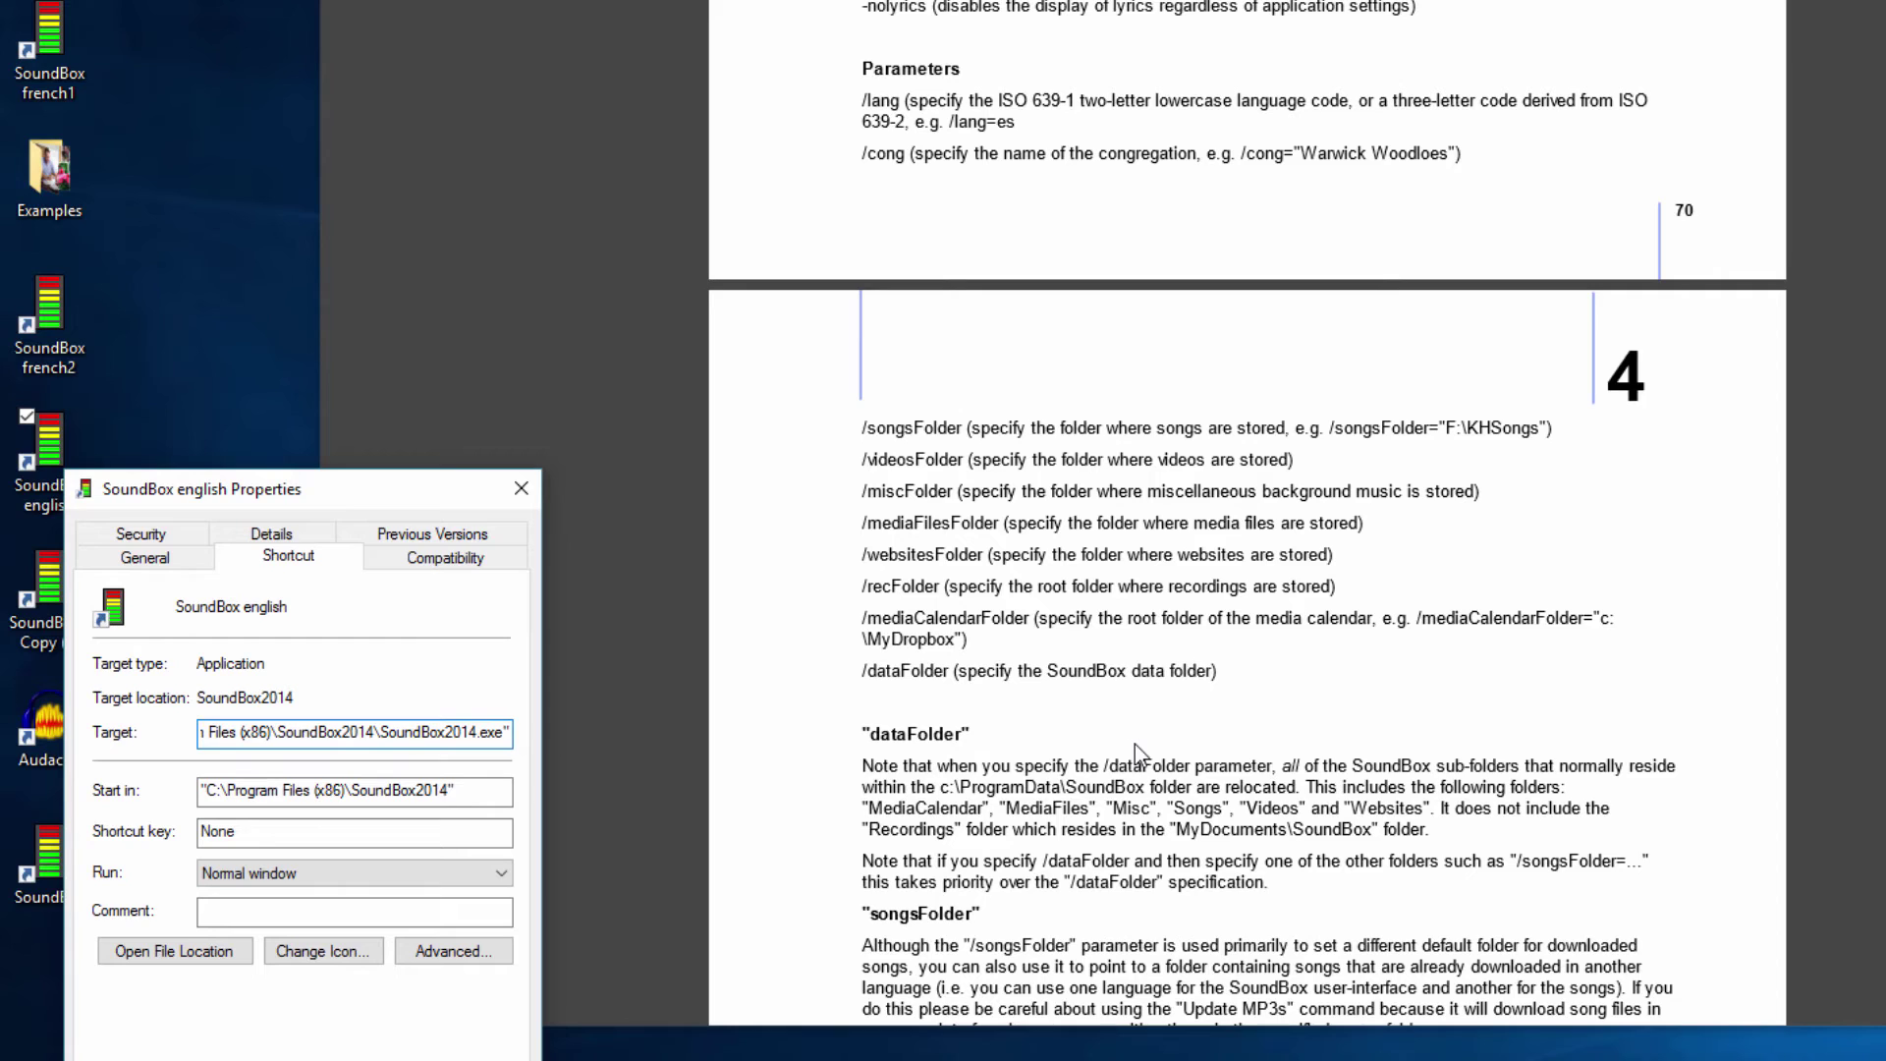
{"action": "type", "text": "/c"}
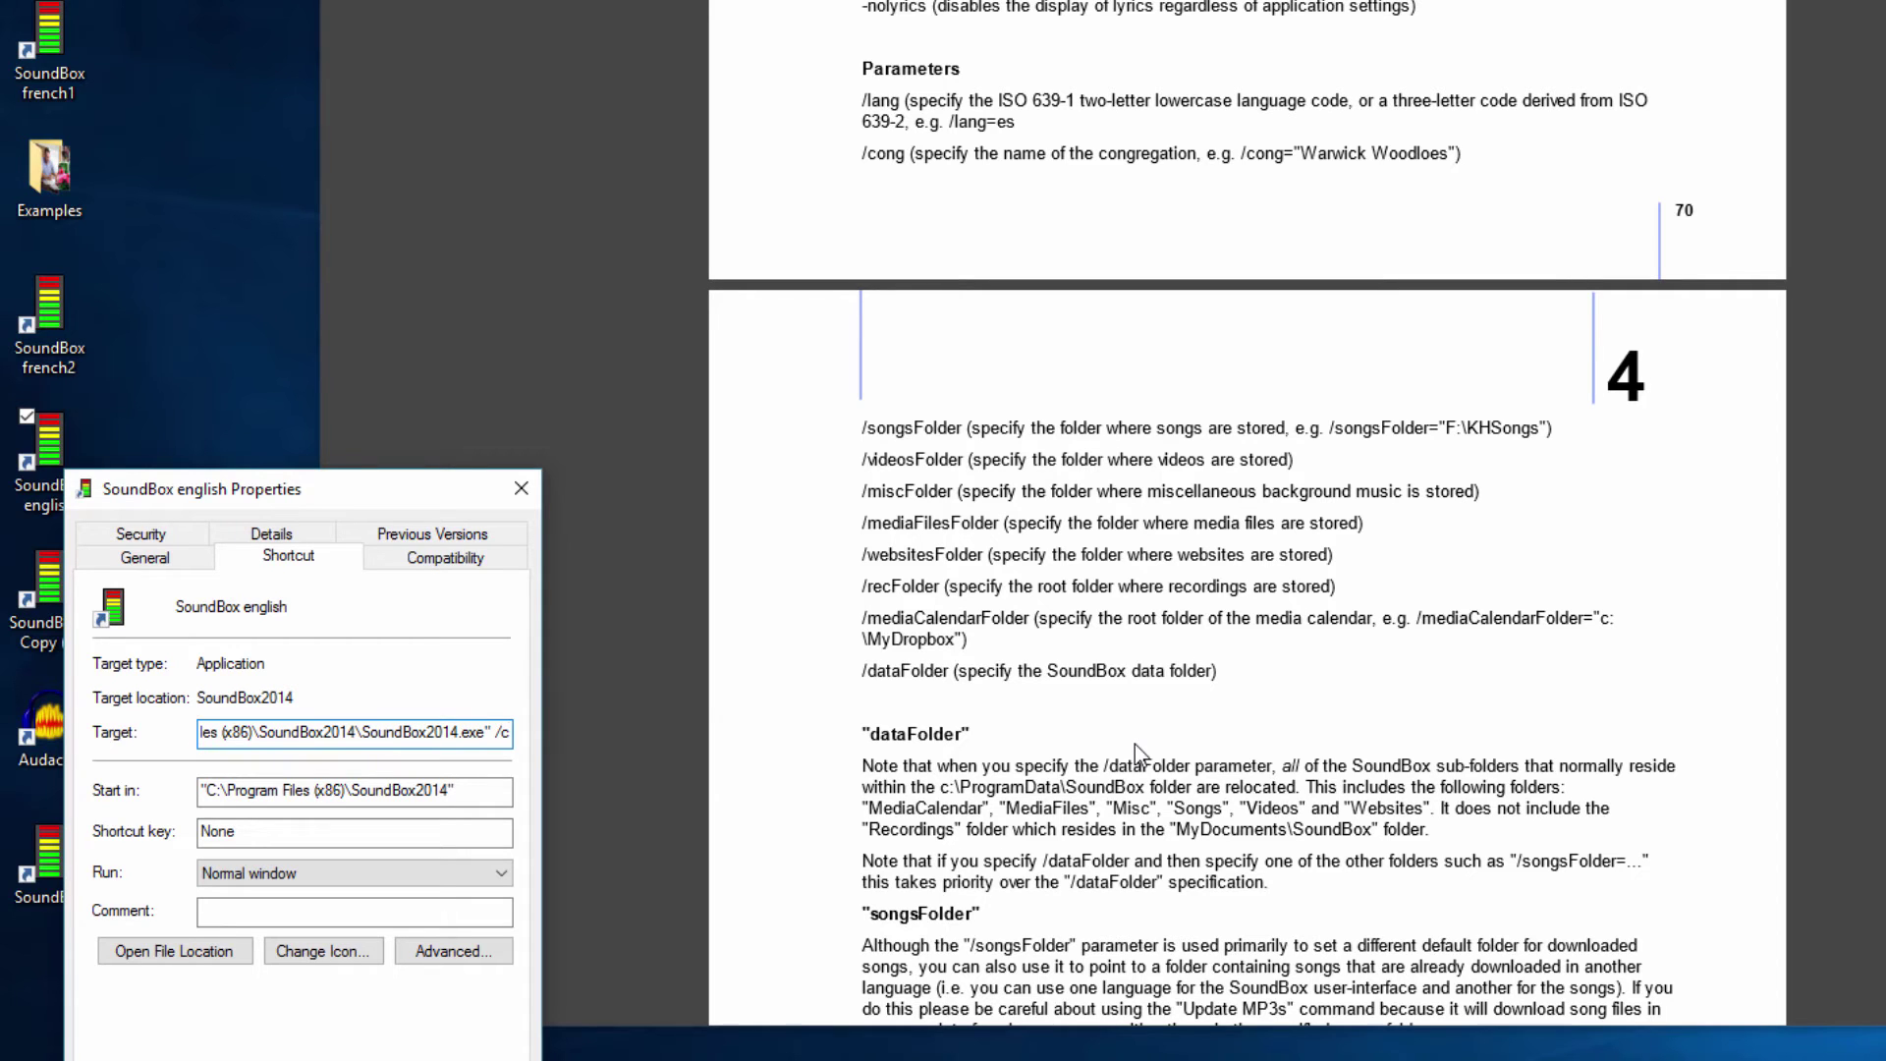
{"action": "type", "text": "ong="}
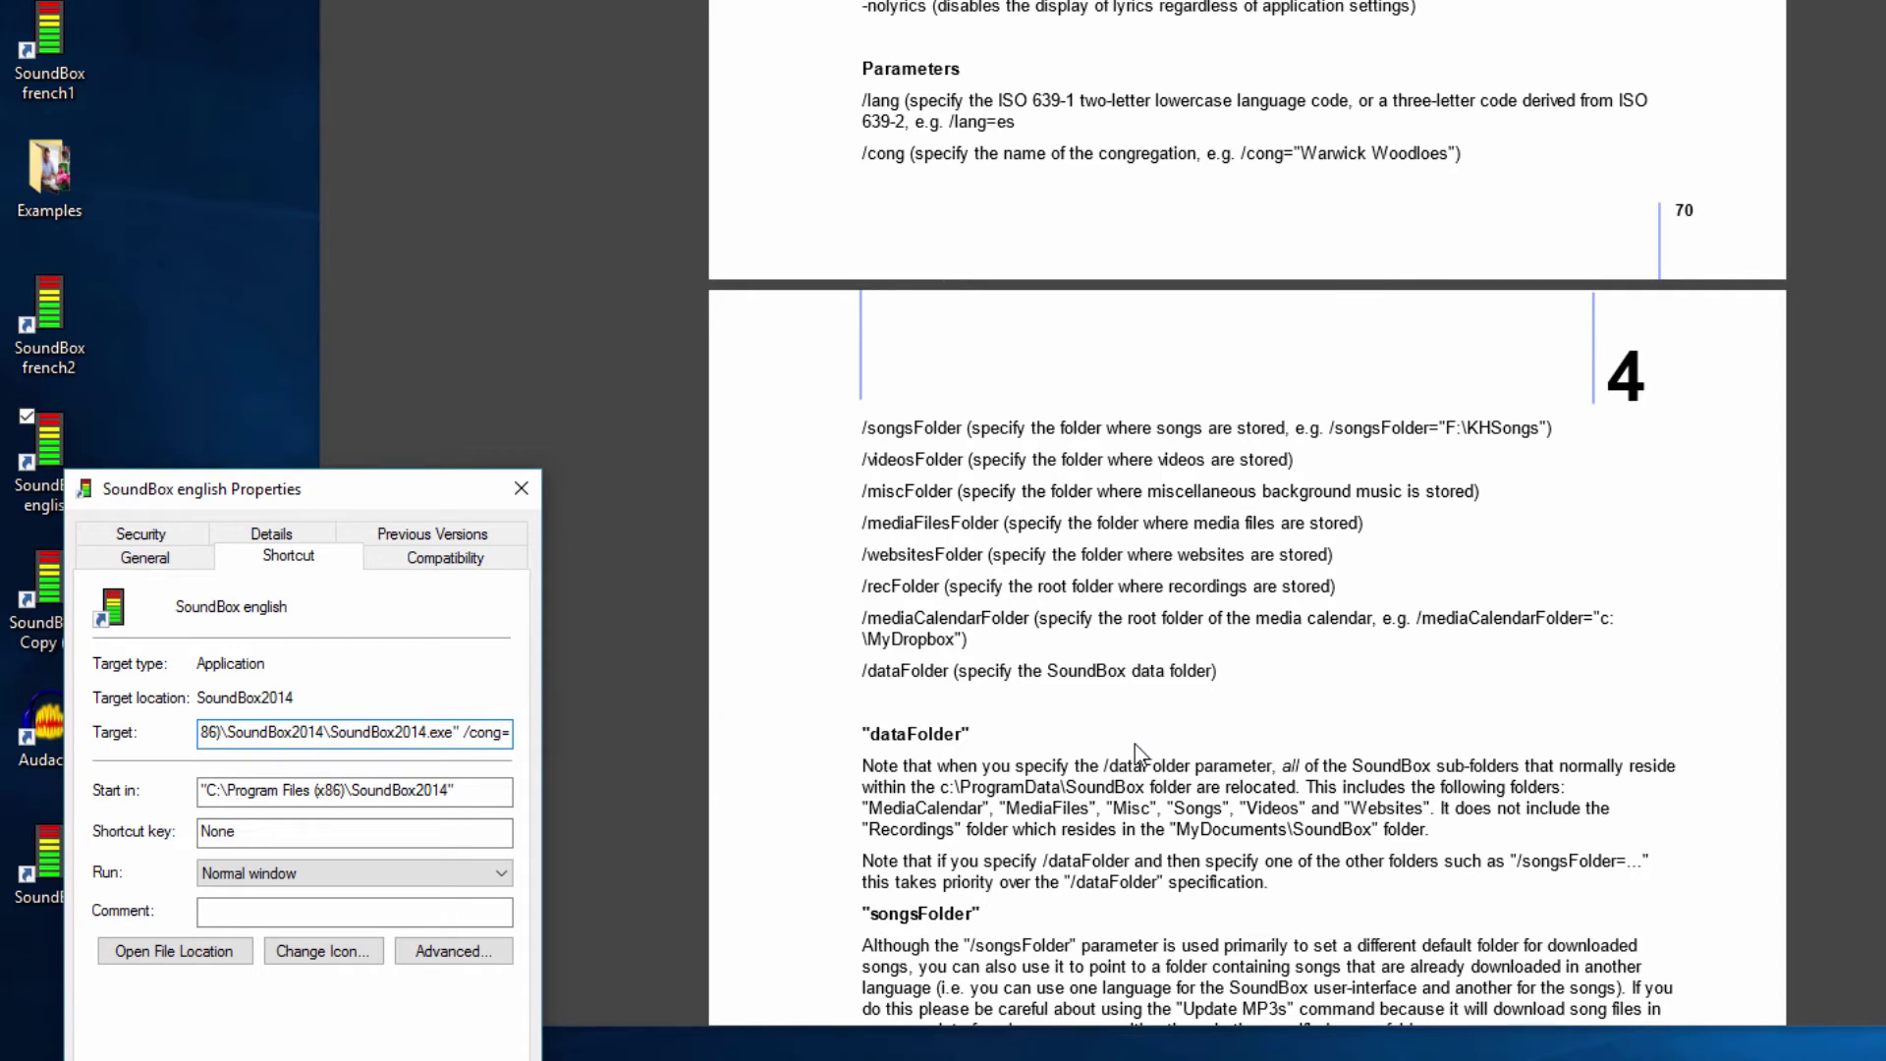
{"action": "type", "text": "english"}
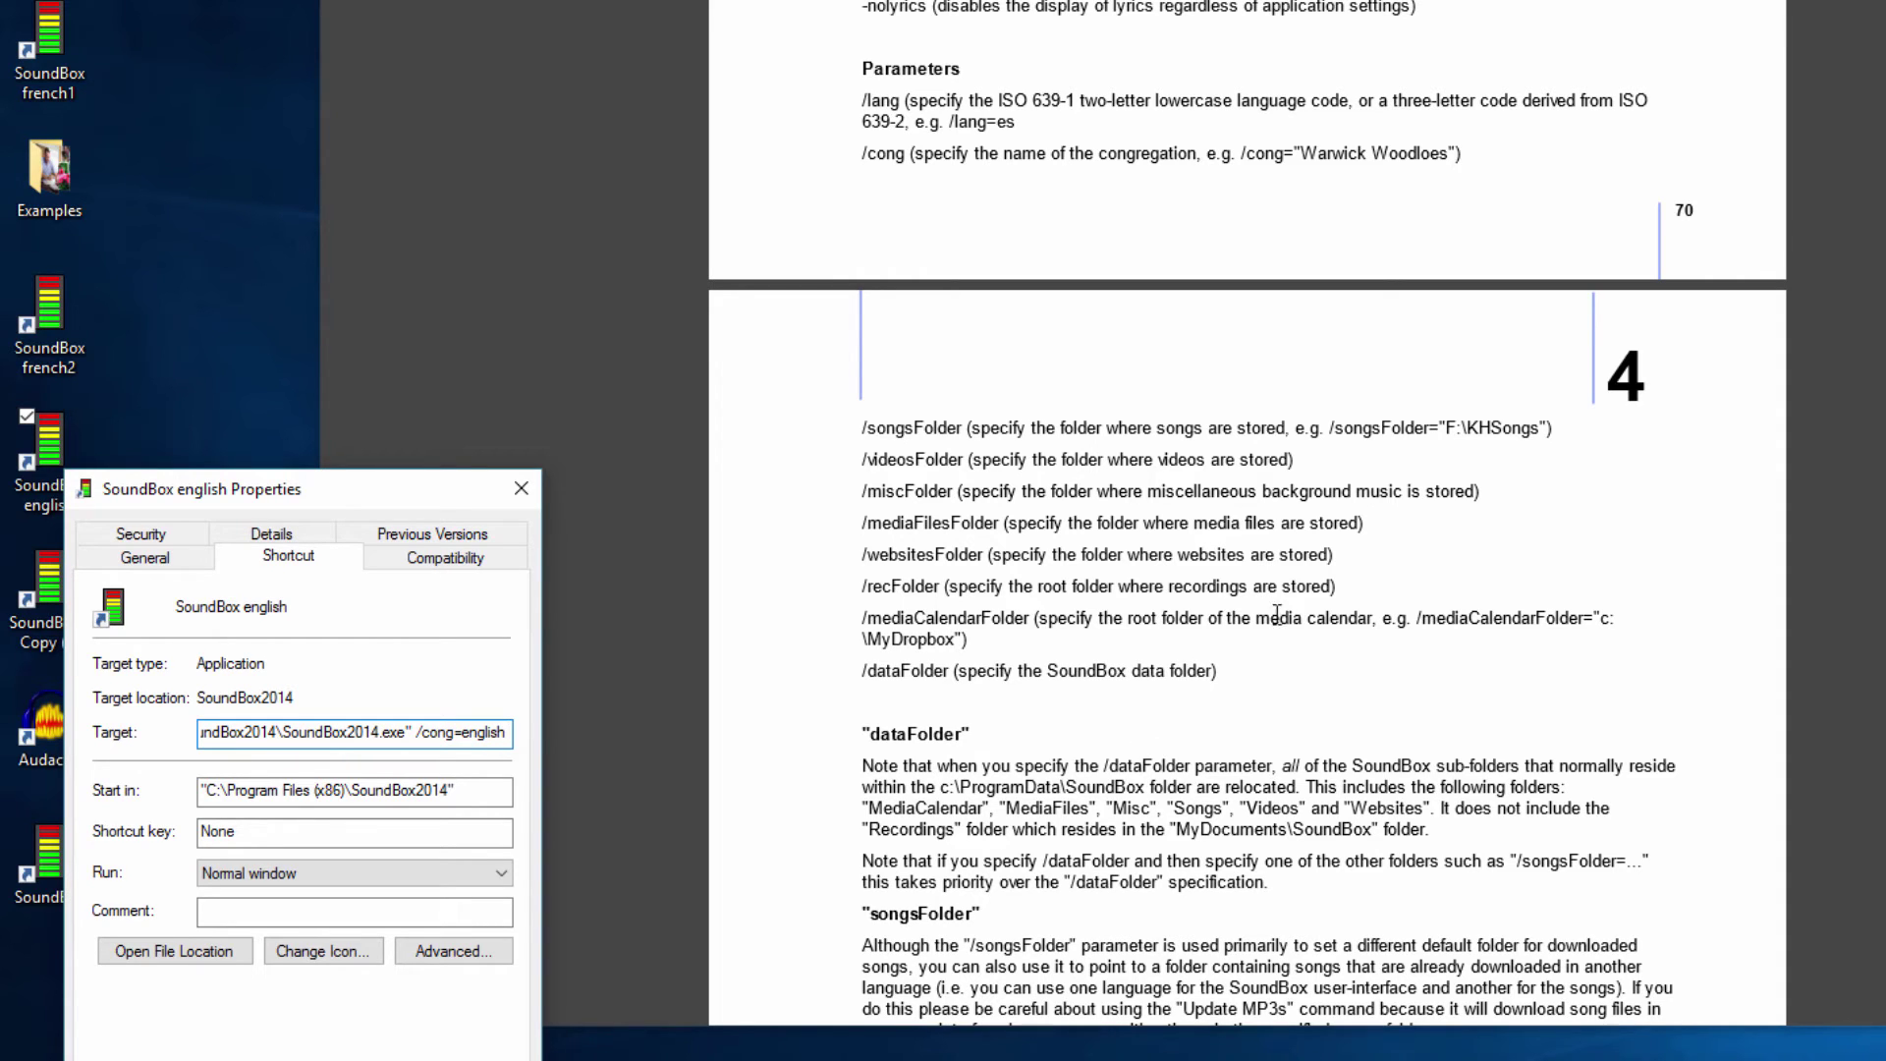
Append /videosfolder= with the copied Soundbox folder path in double quotes to the SoundBox english shortcut's target, and save the properties
{"action": "left_click_drag", "start_coordinate": [863, 458], "coordinate": [968, 462]}
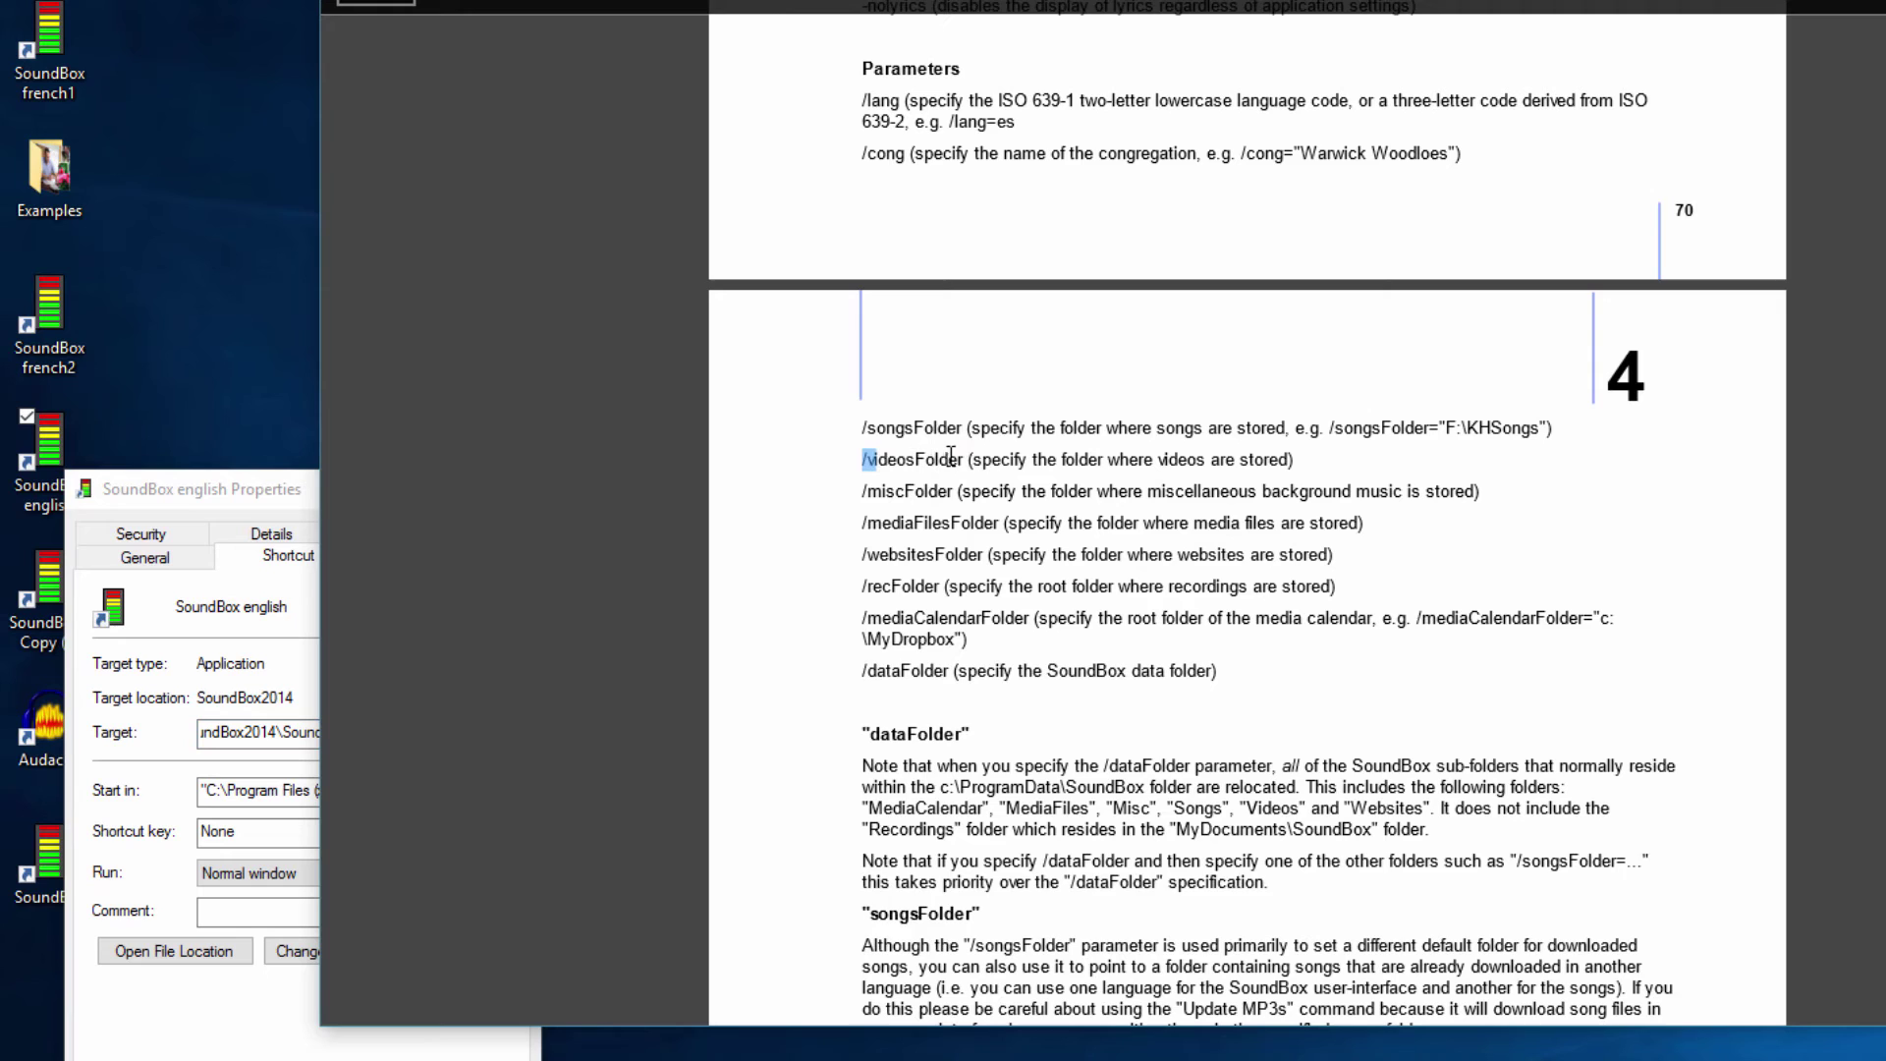
{"action": "left_click", "coordinate": [305, 483]}
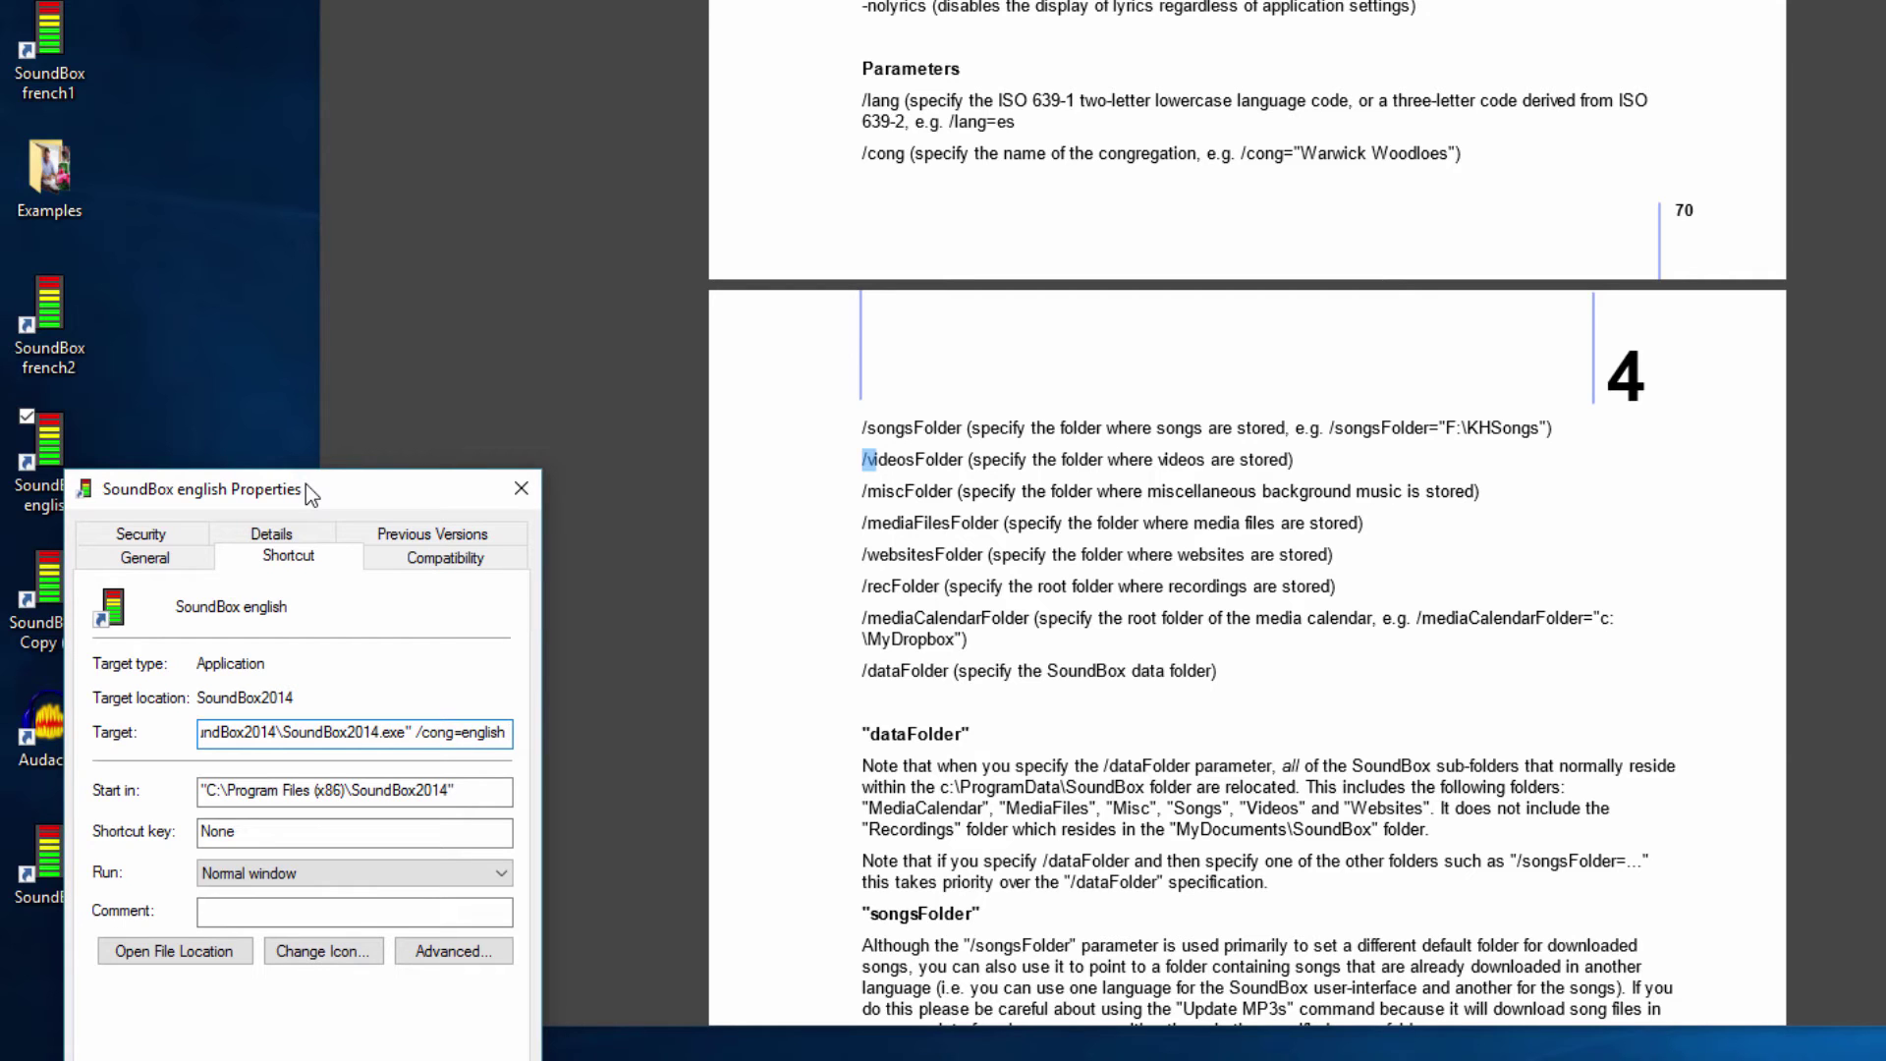
{"action": "type", "text": "/vi"}
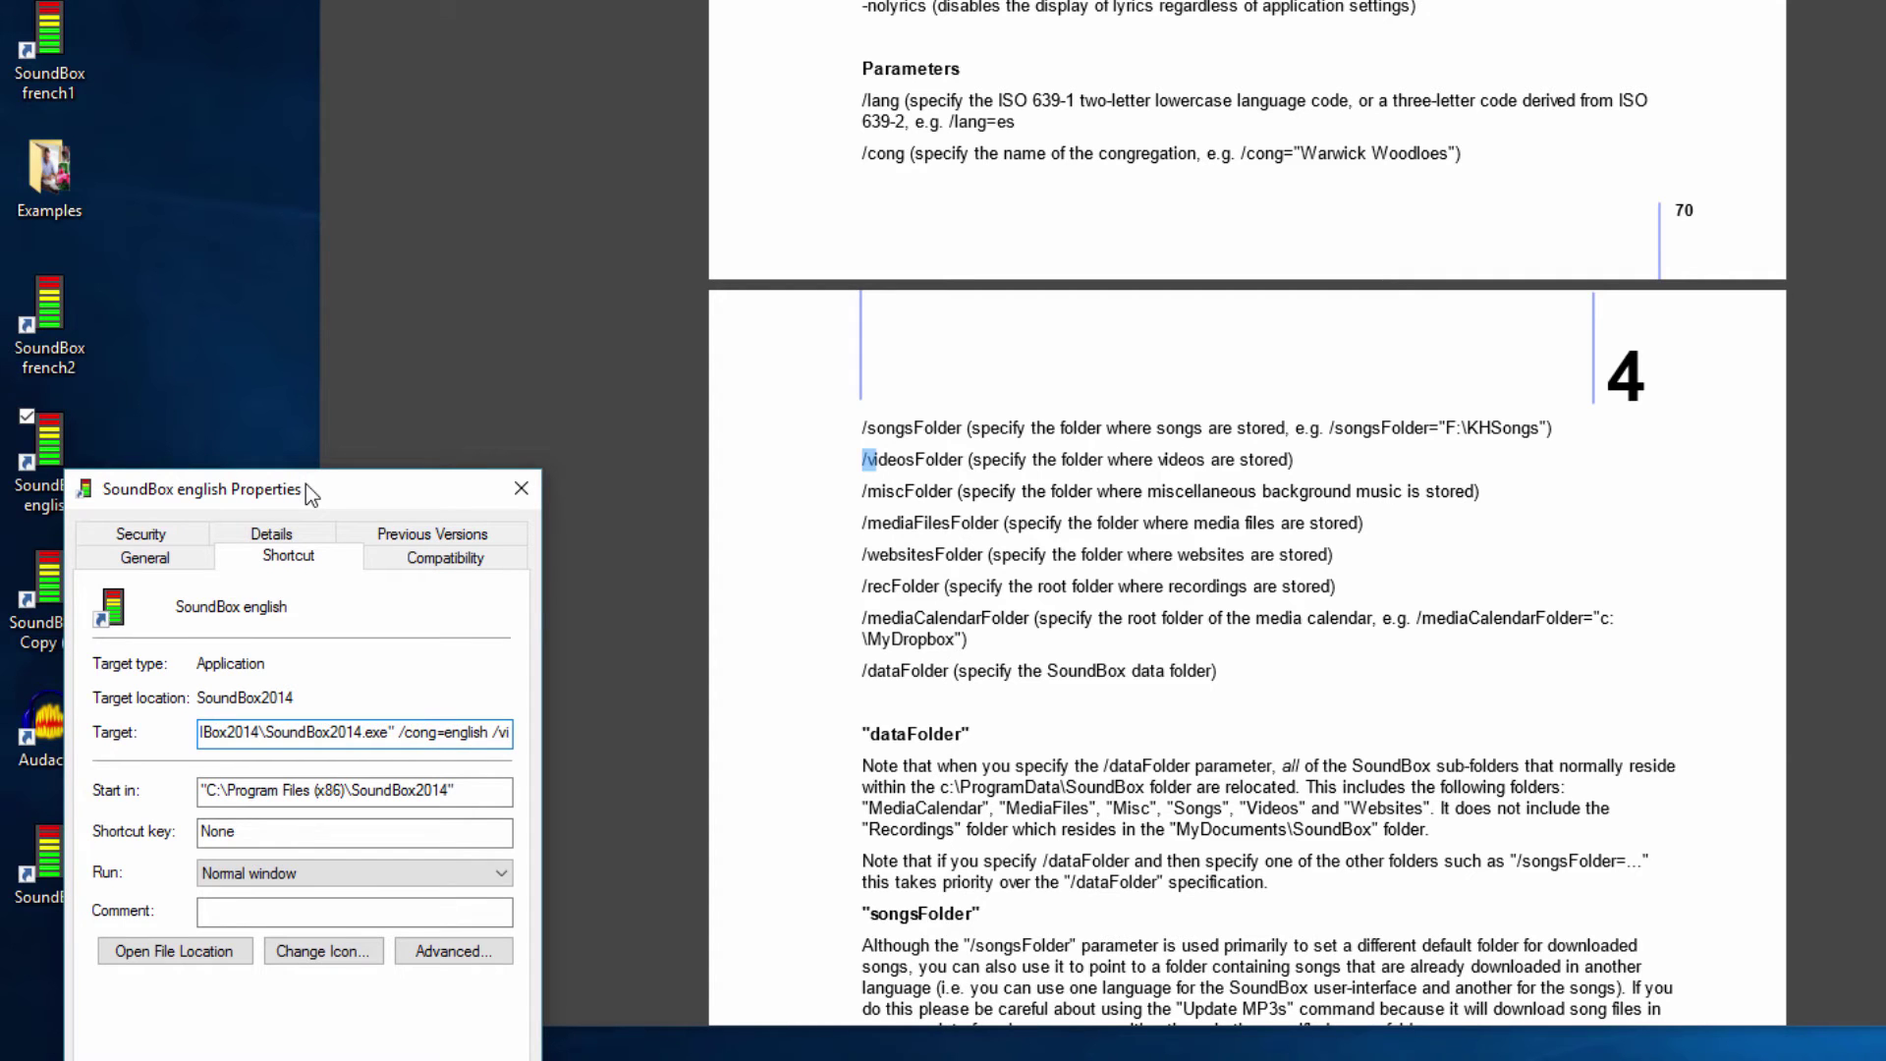
{"action": "type", "text": "deoes"}
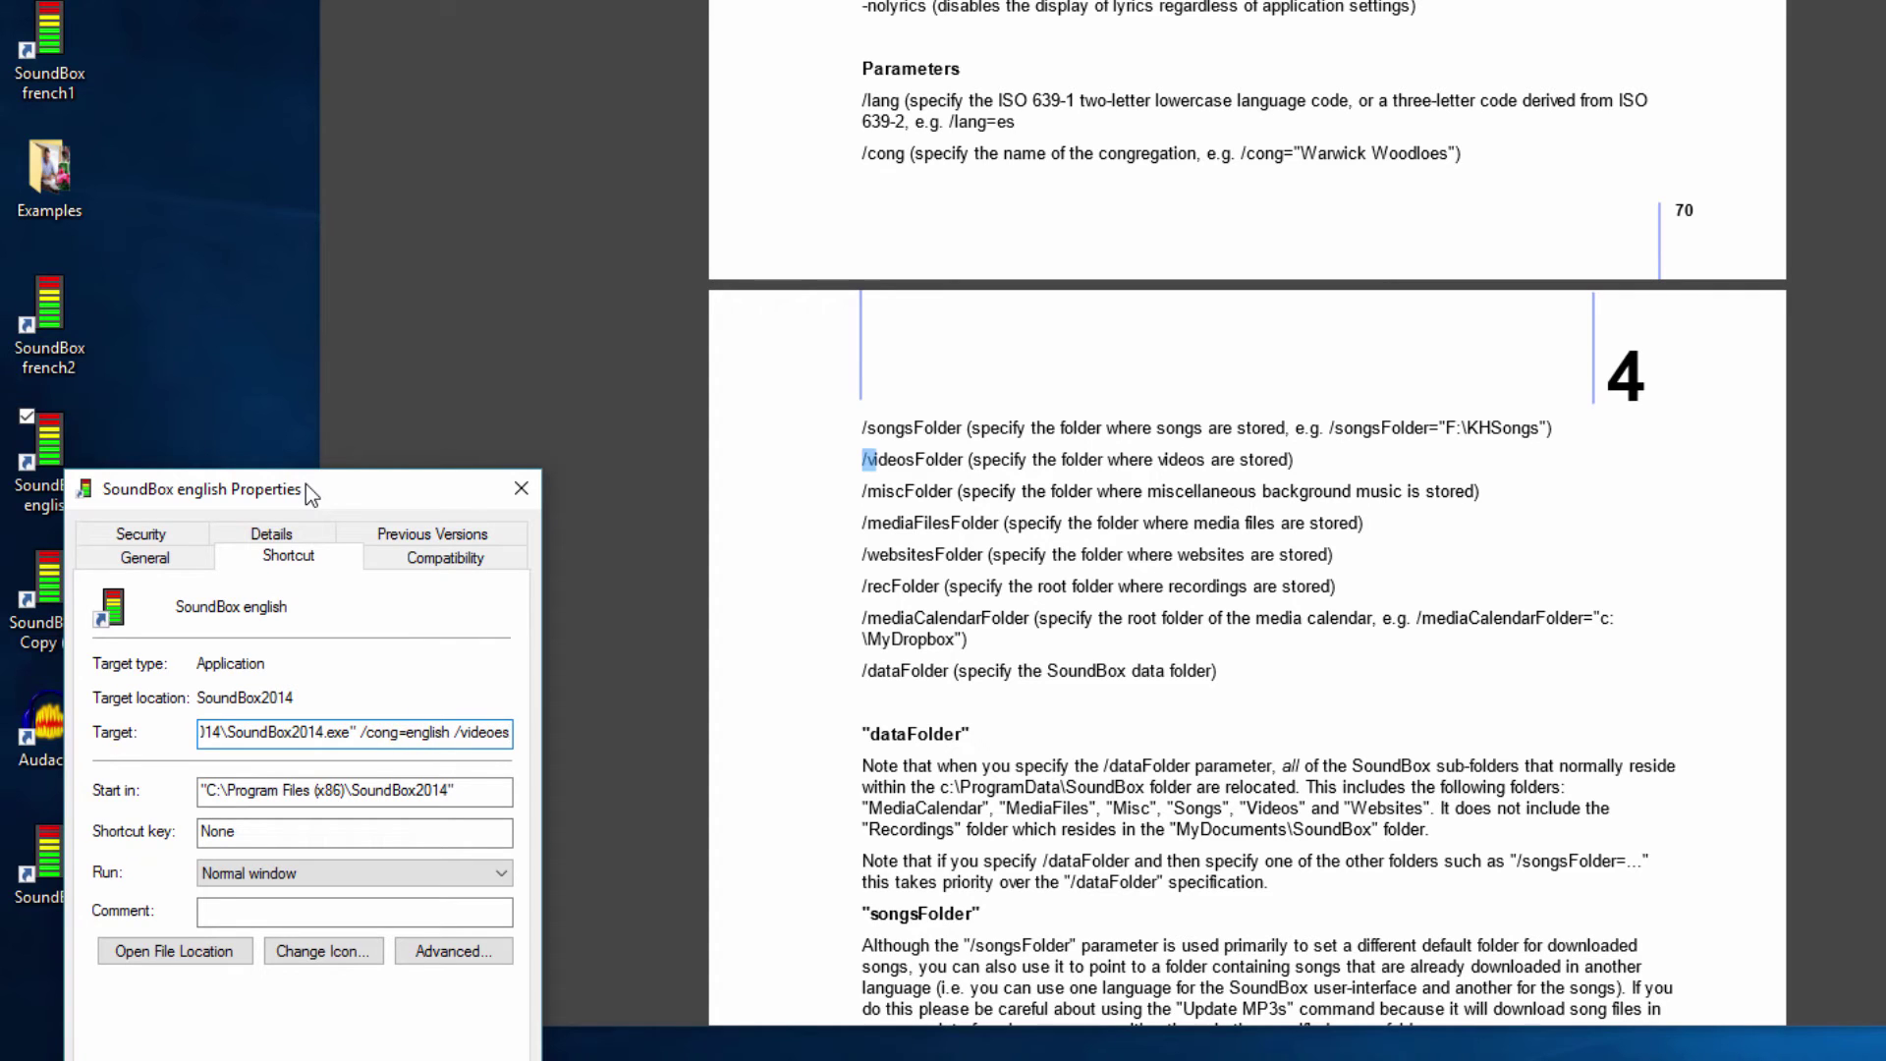
{"action": "key", "text": "BackSpace"}
{"action": "key", "text": "BackSpace"}
{"action": "key", "text": "BackSpace"}
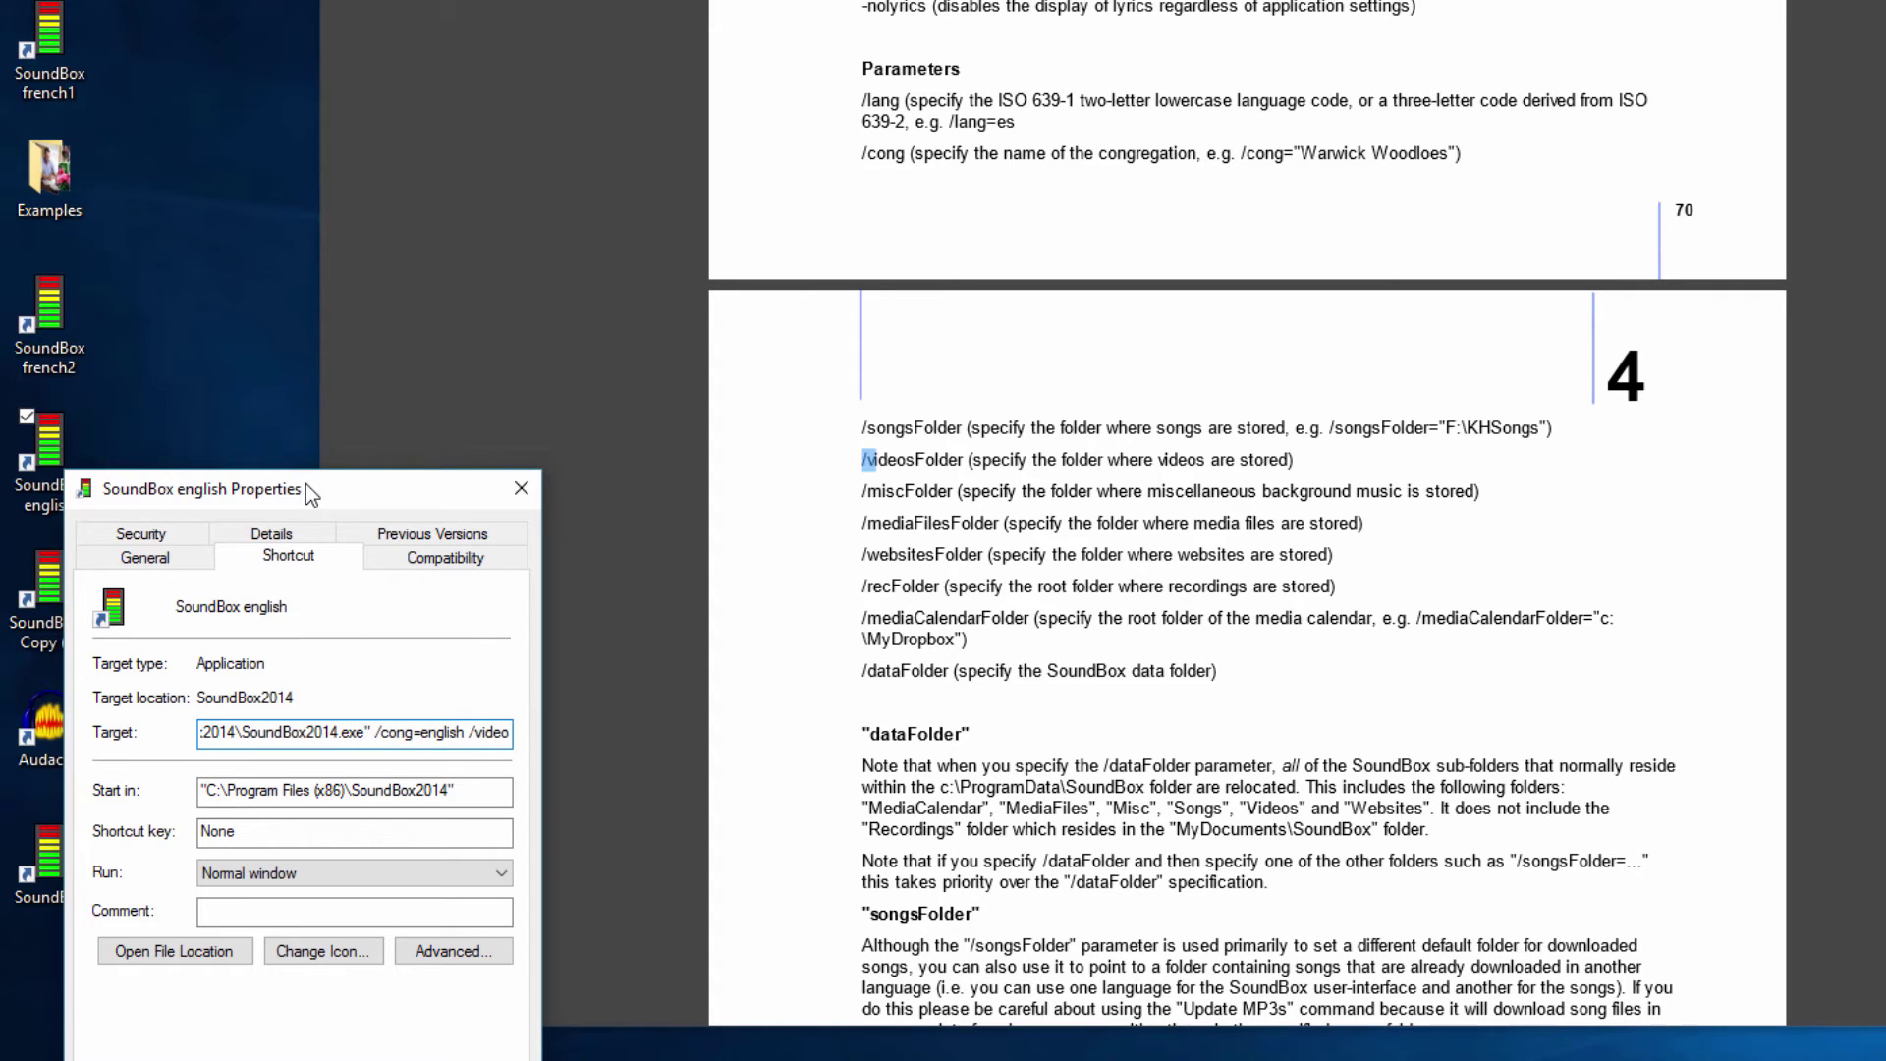
{"action": "type", "text": "os"}
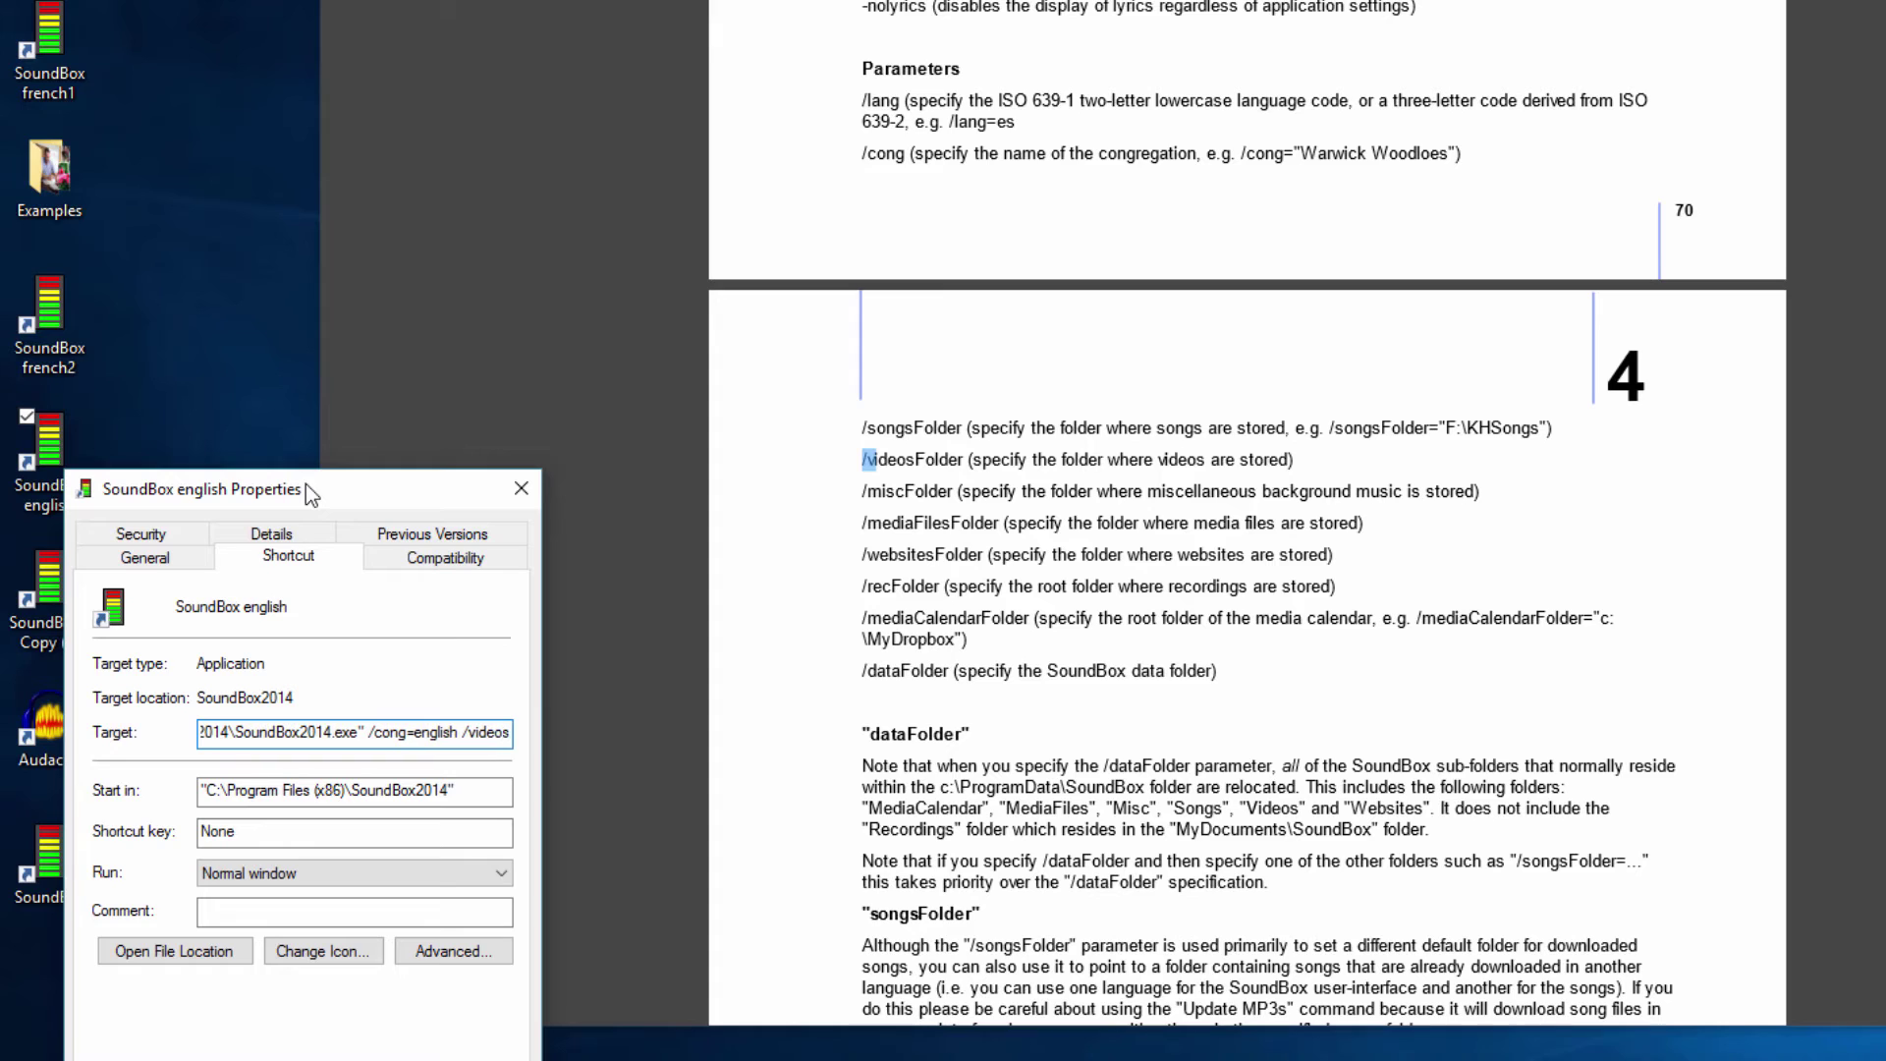
{"action": "type", "text": "folder"}
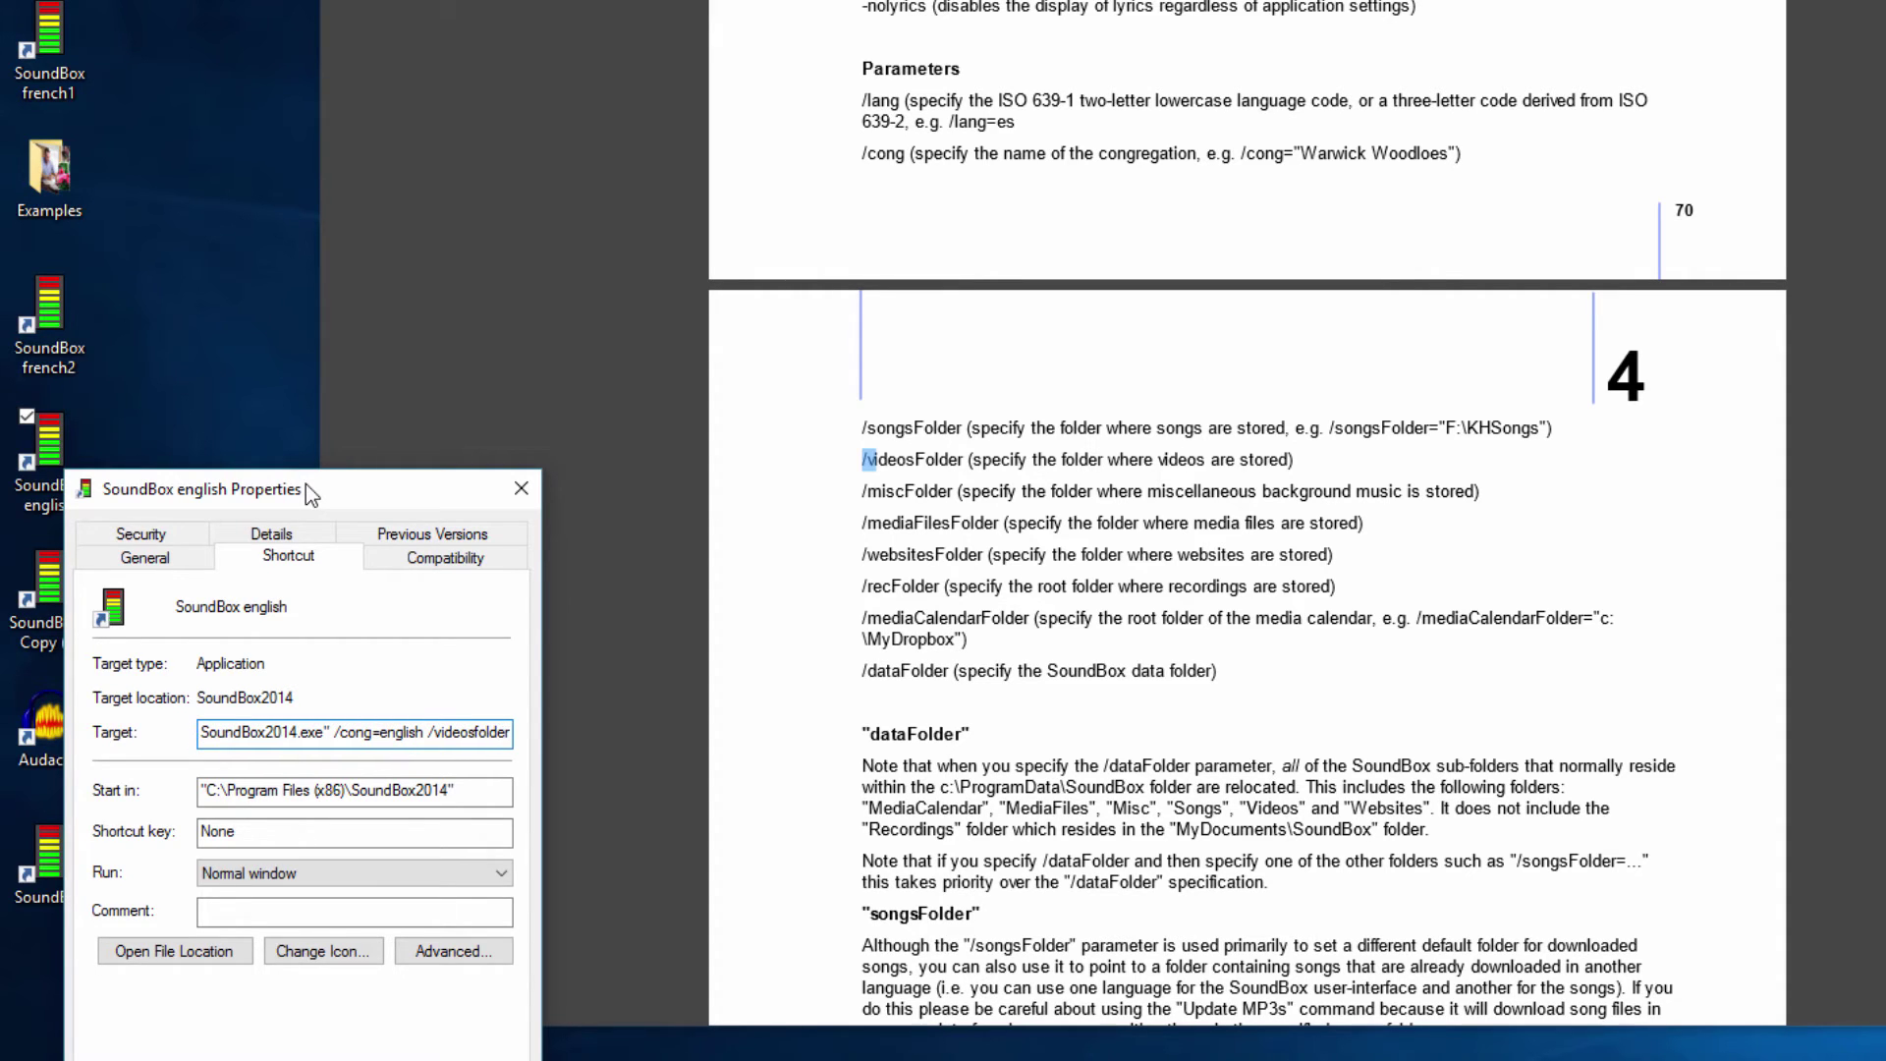
{"action": "type", "text": "="}
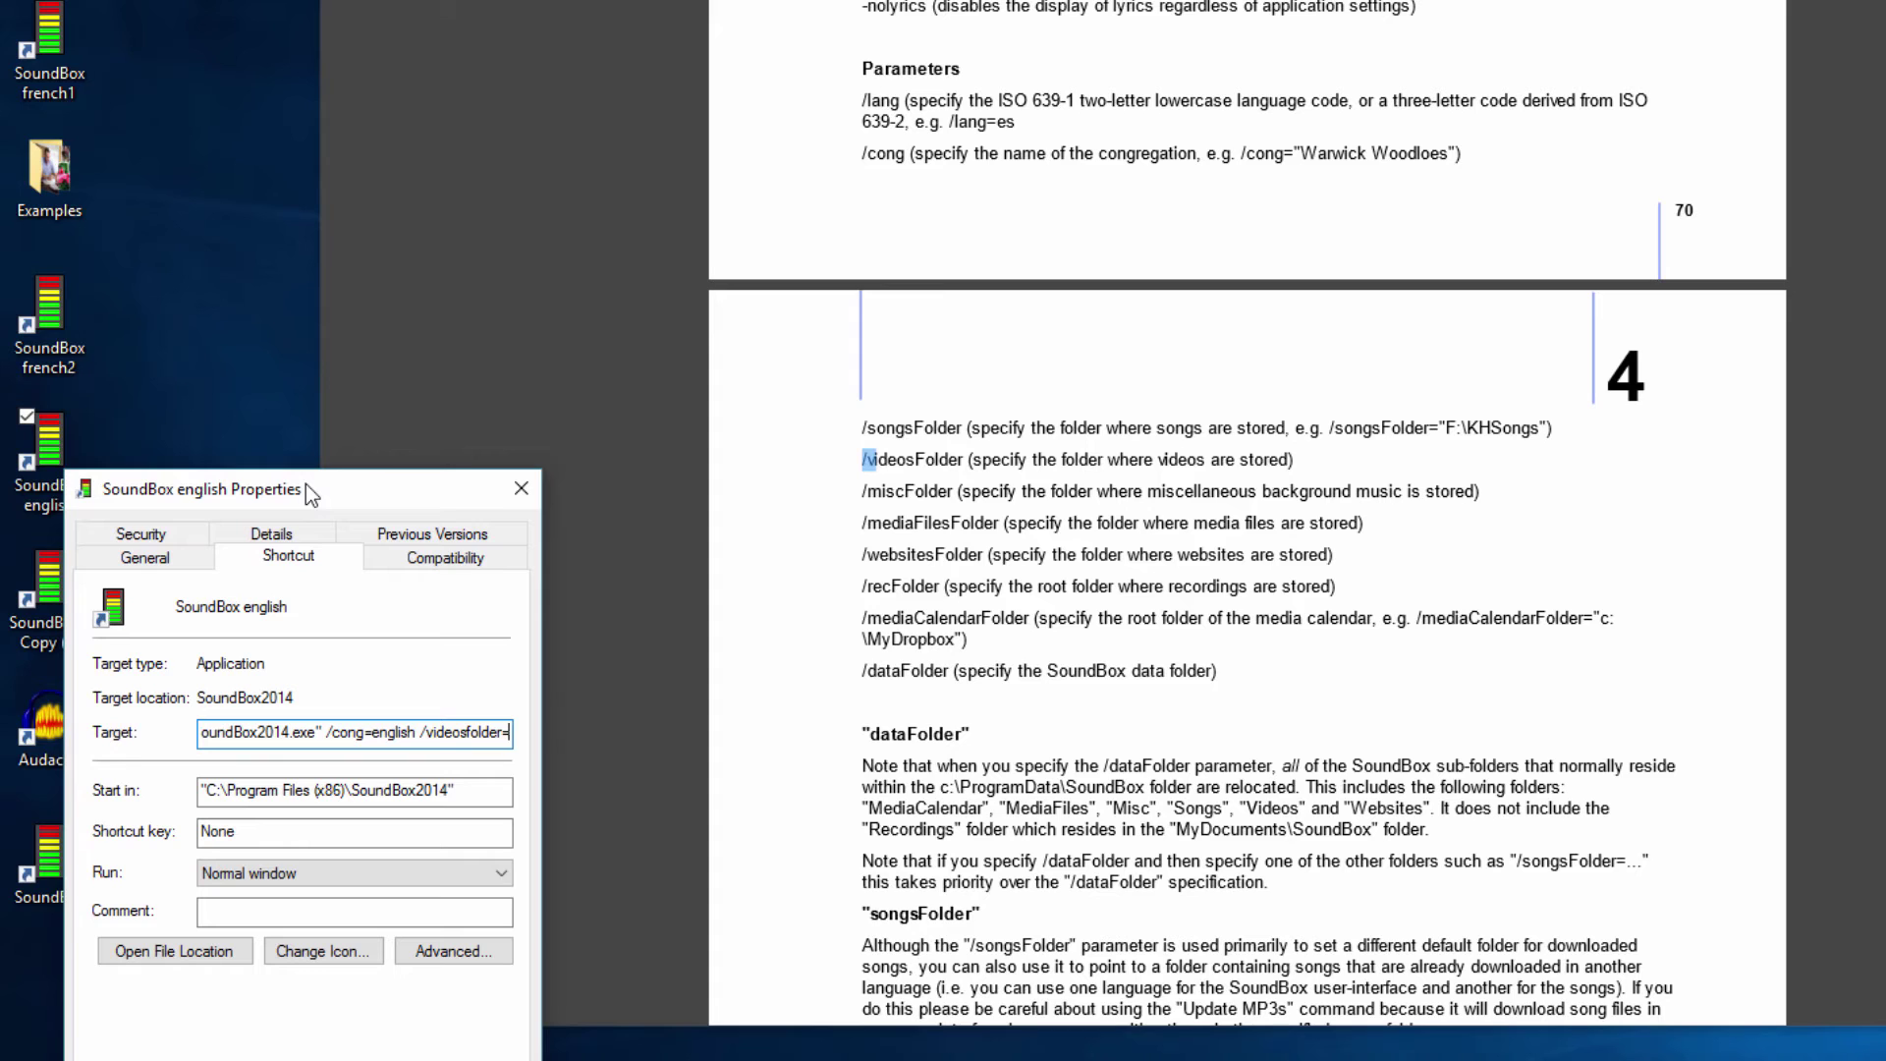
{"action": "key", "text": "ctrl+v"}
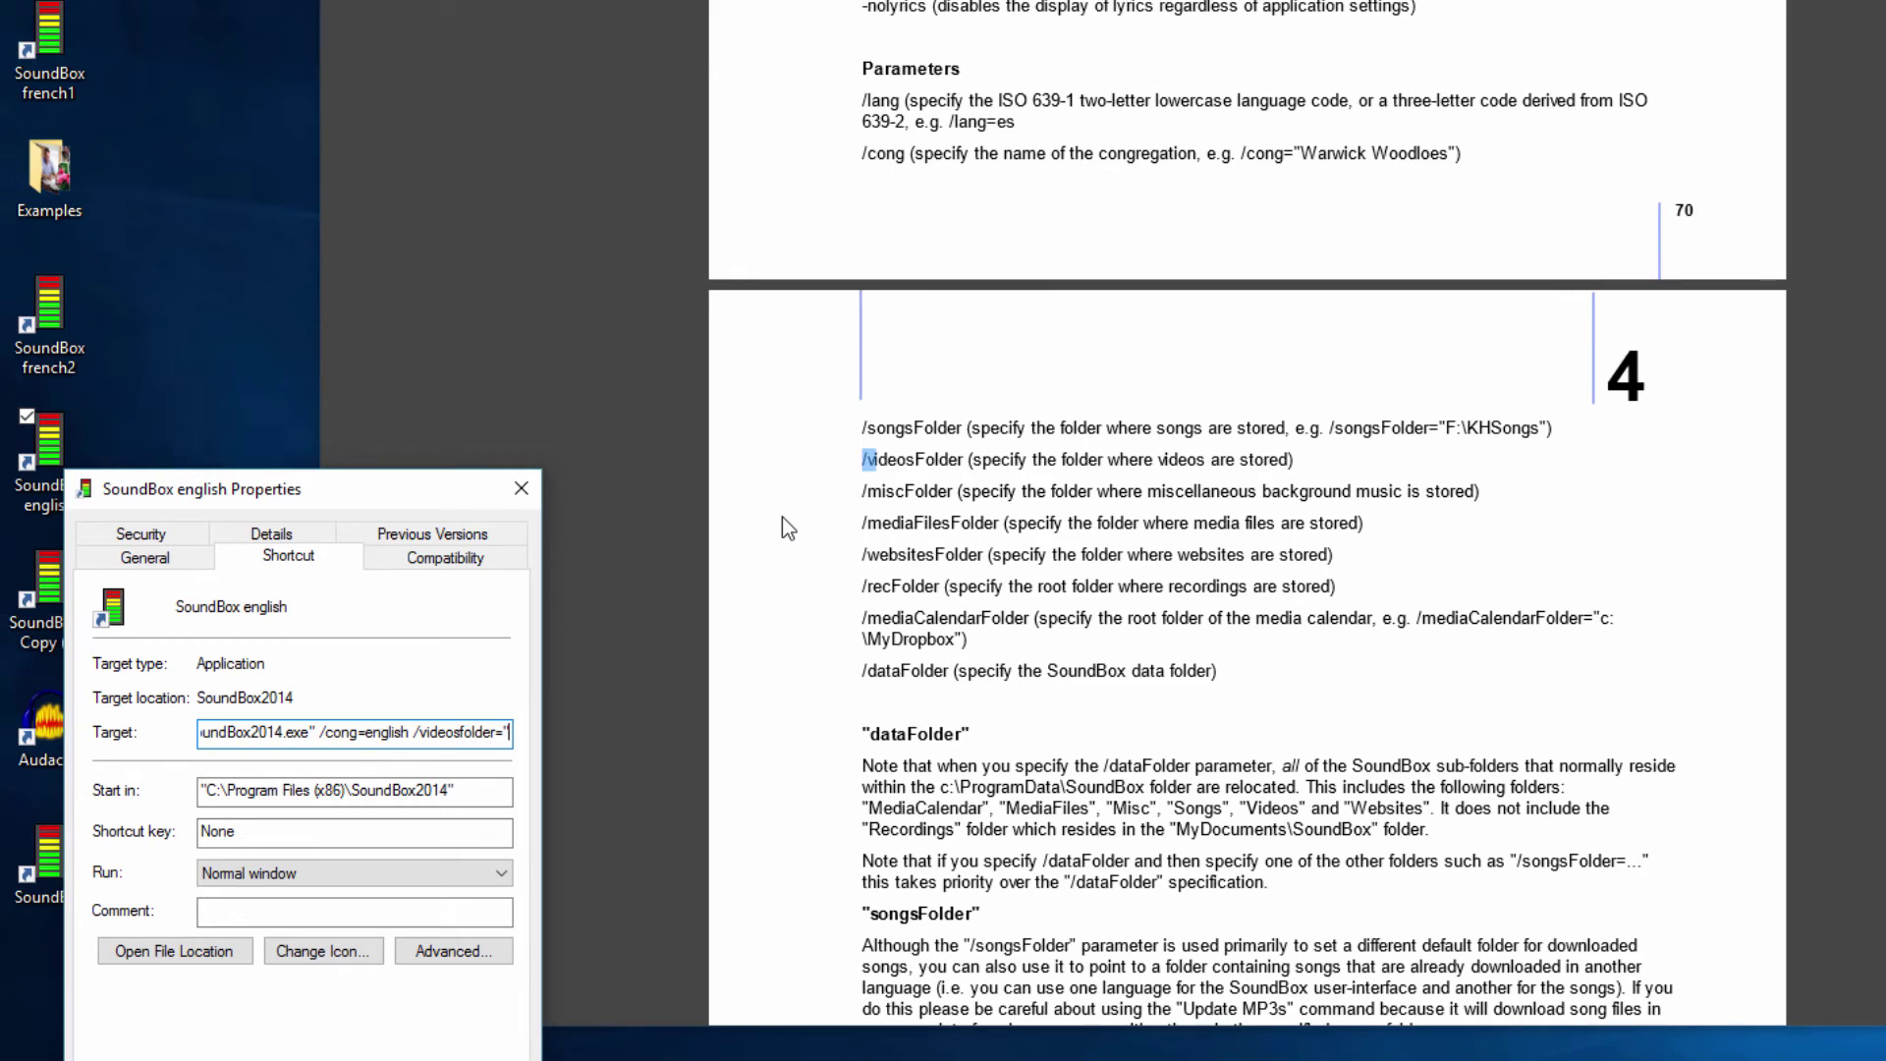
{"action": "type", "text": "C:\\Users\\drwar\\Videos\\Soundbox"}
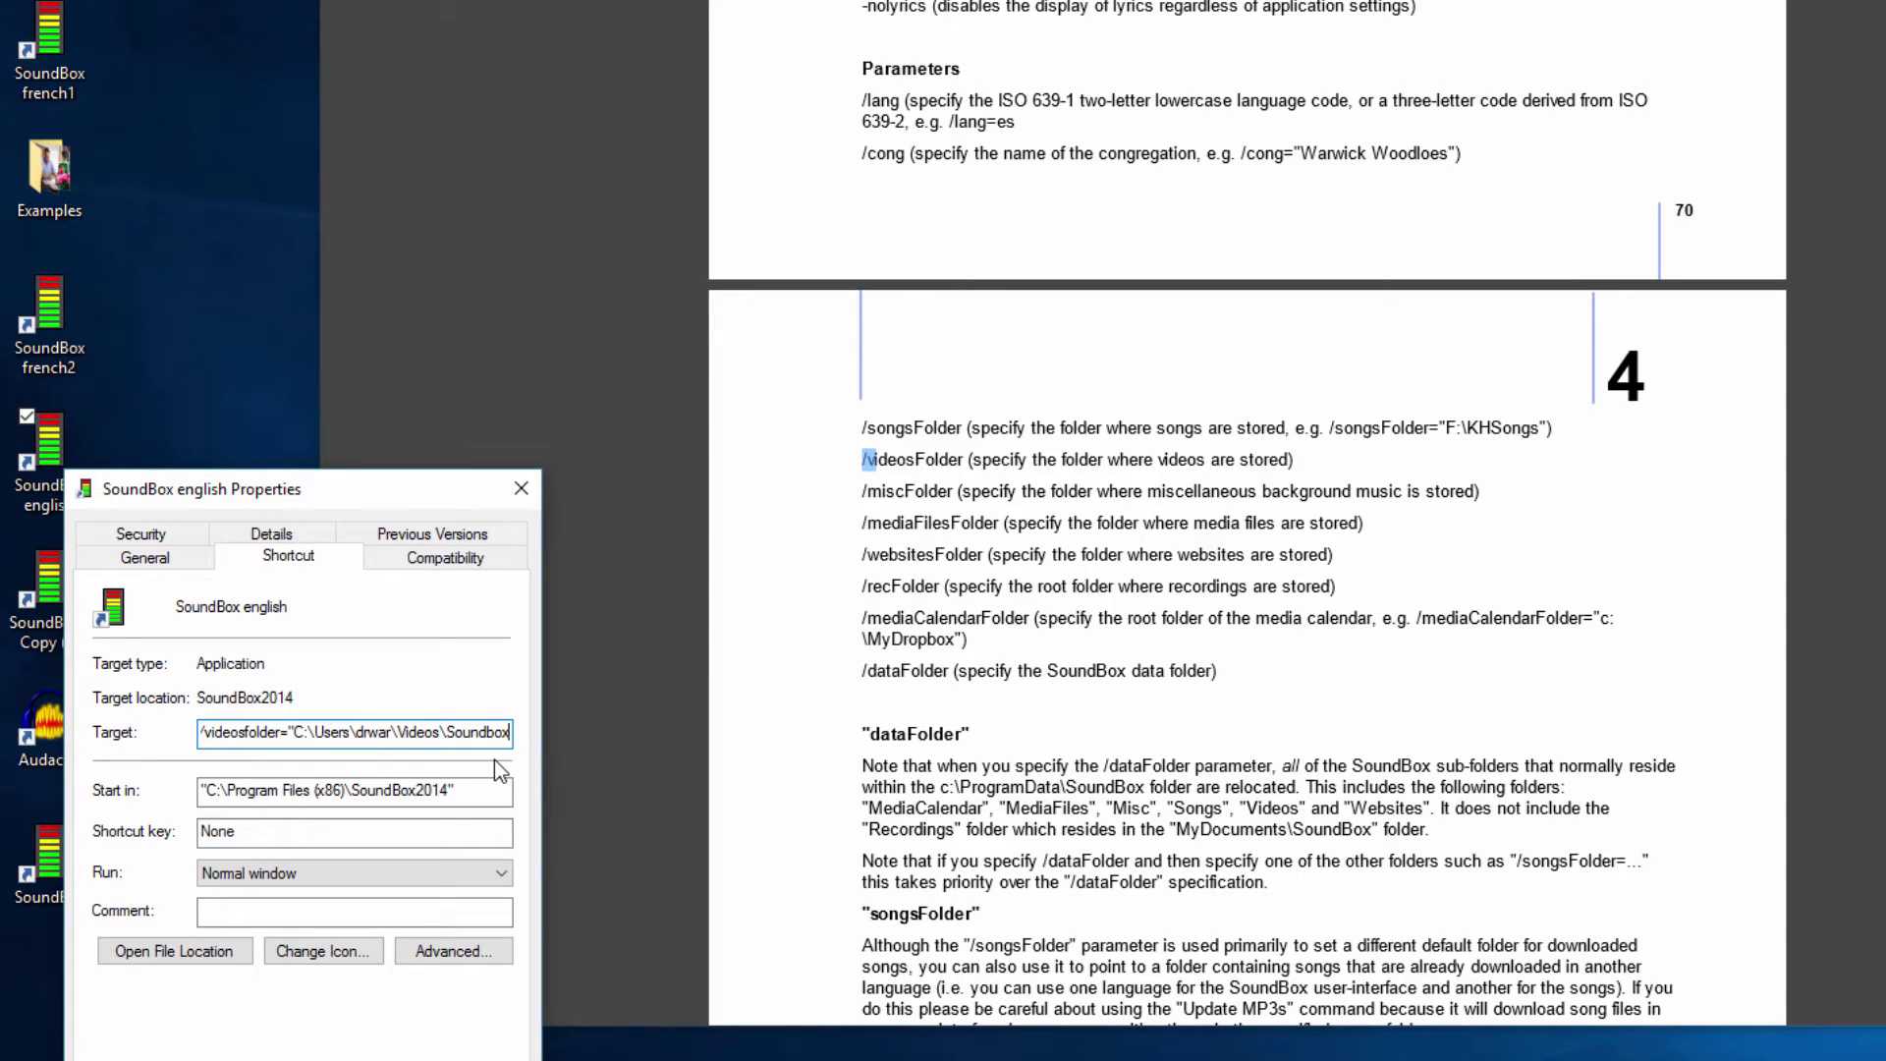
{"action": "type", "text": "\""}
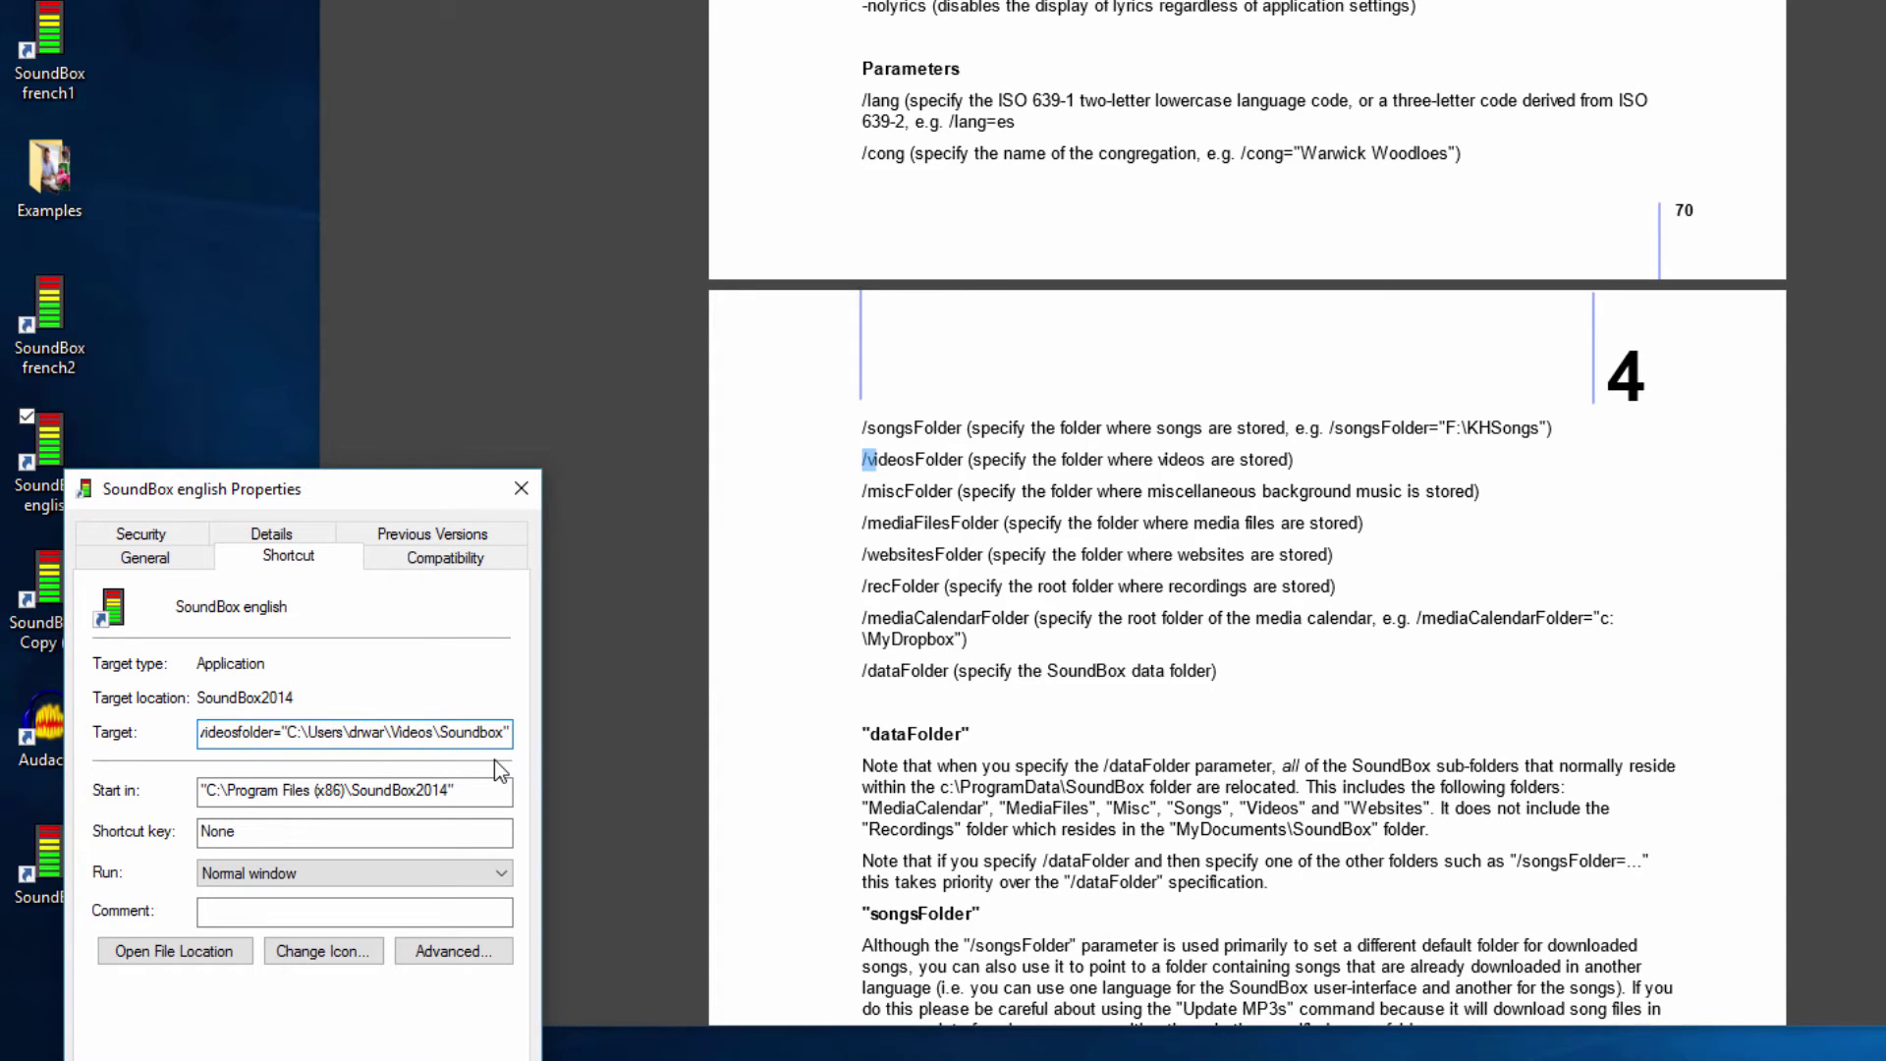
{"action": "key", "text": "Return"}
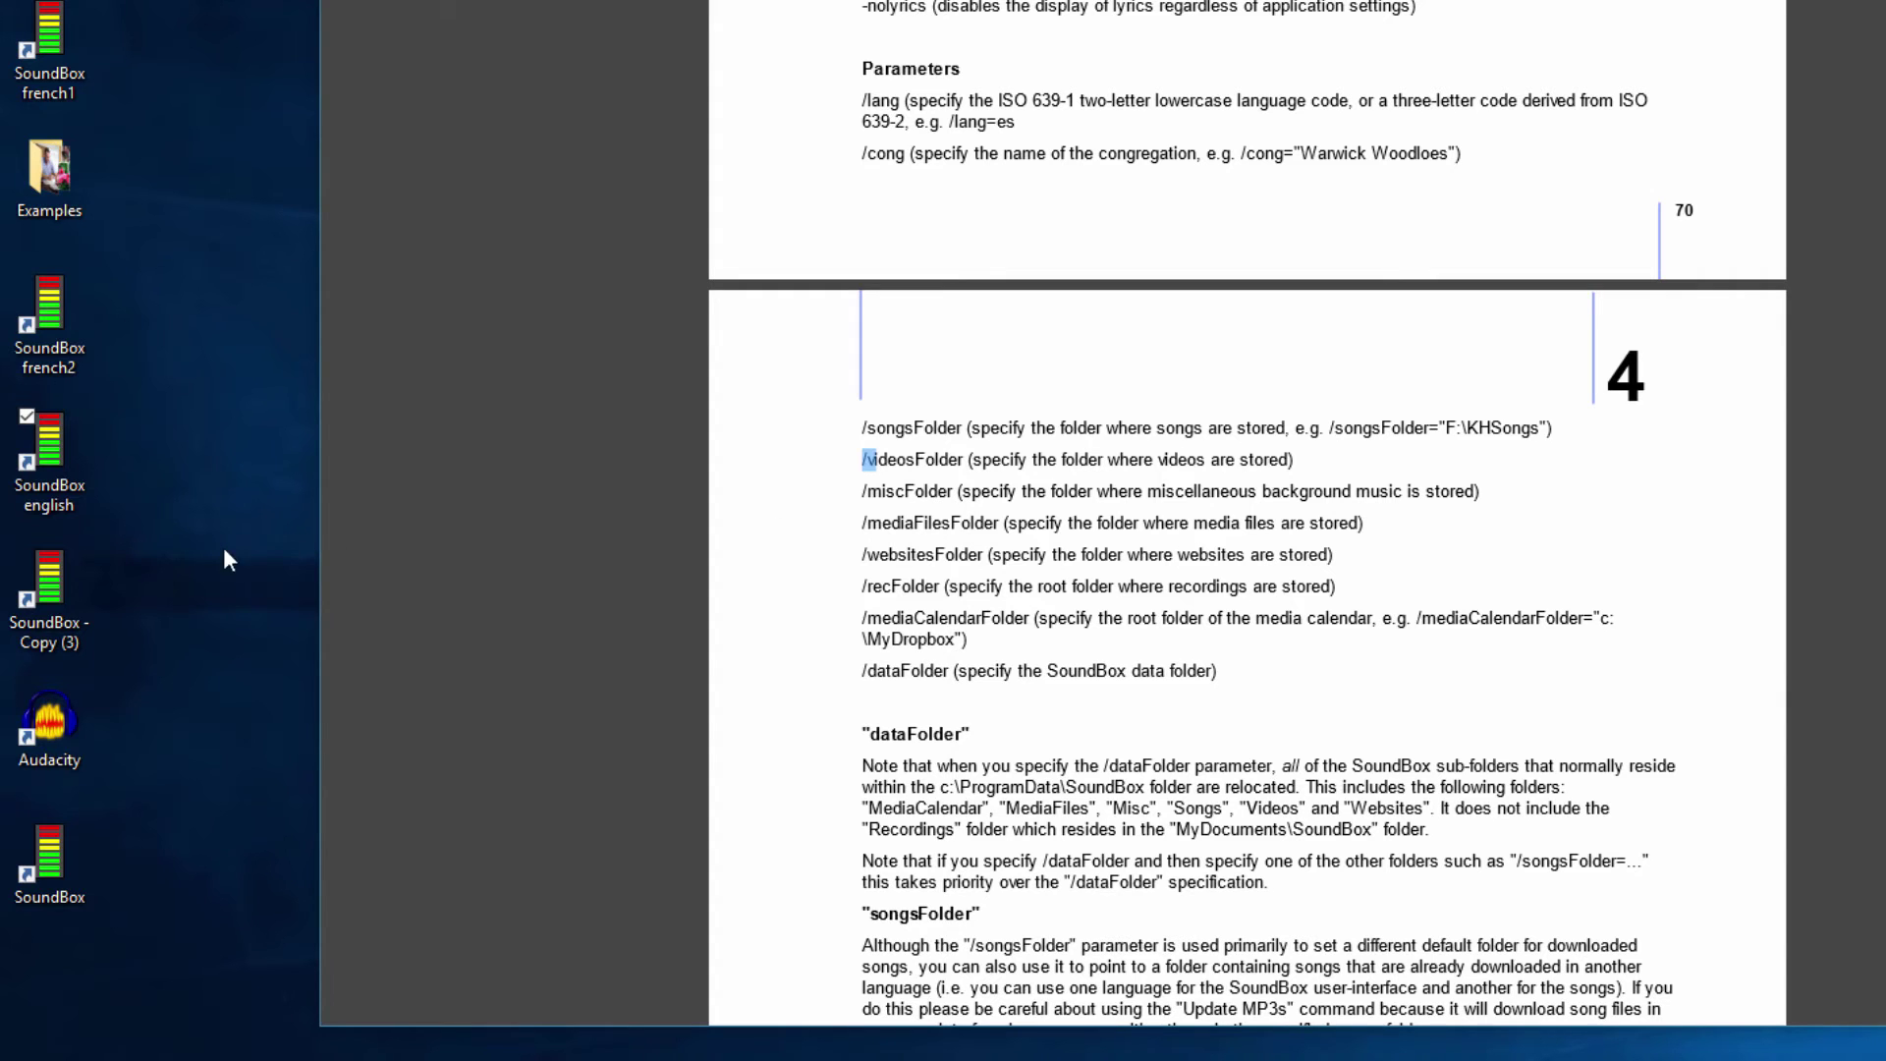
Launch SoundBox from the SoundBox english shortcut and open its videos folder from the Media page to check the location
{"action": "double_click", "coordinate": [62, 457]}
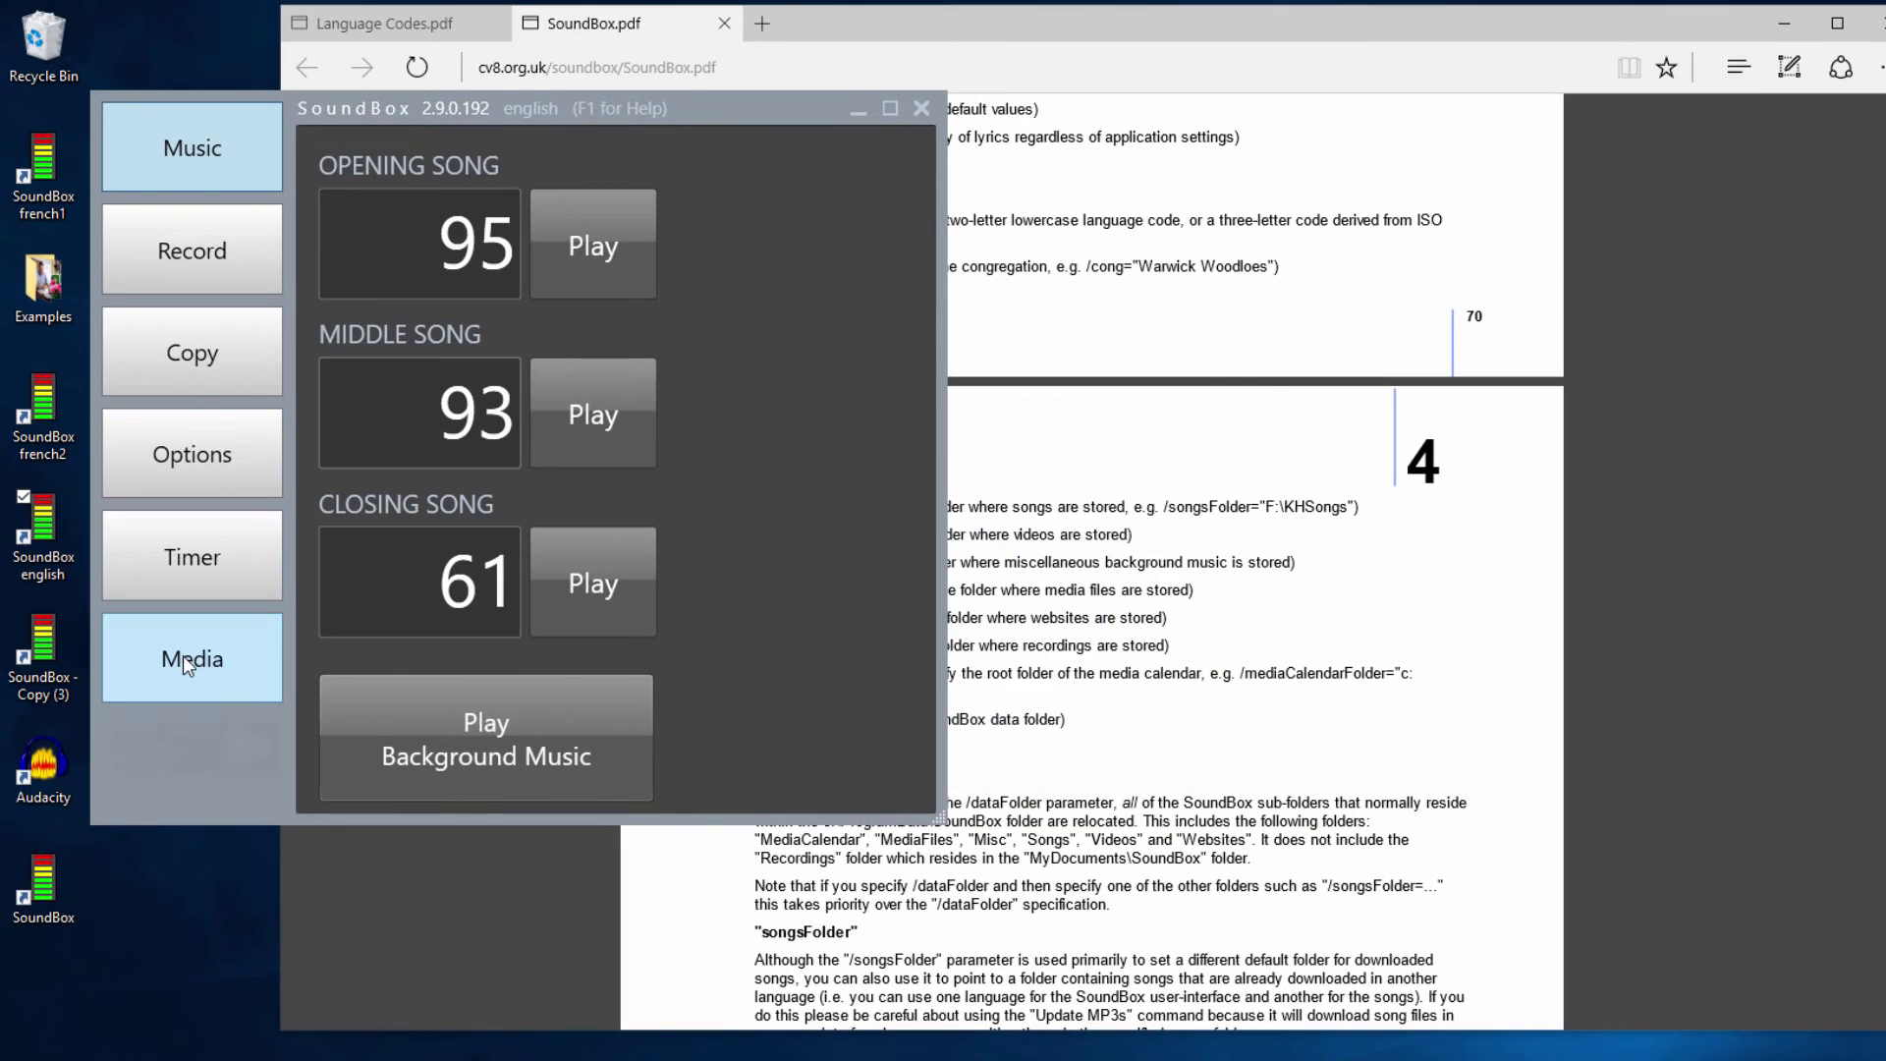
{"action": "left_click", "coordinate": [187, 656]}
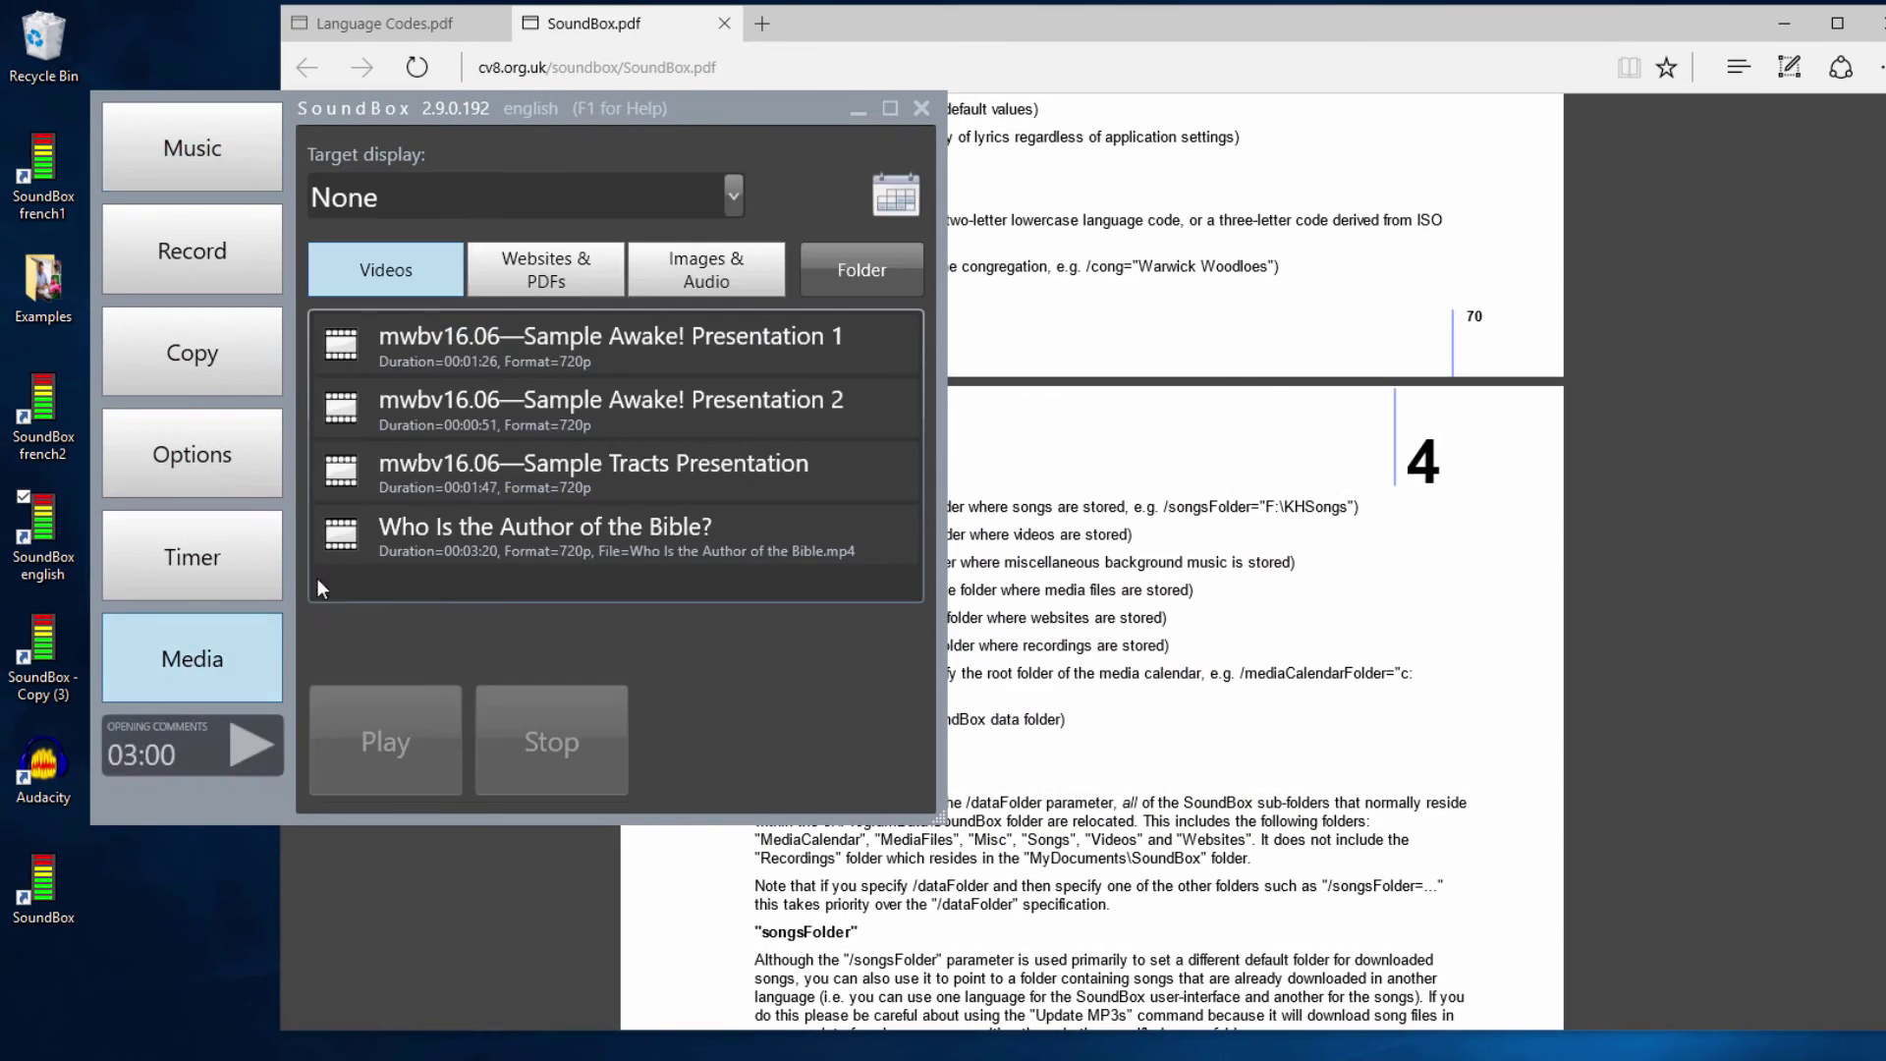
{"action": "left_click", "coordinate": [850, 270]}
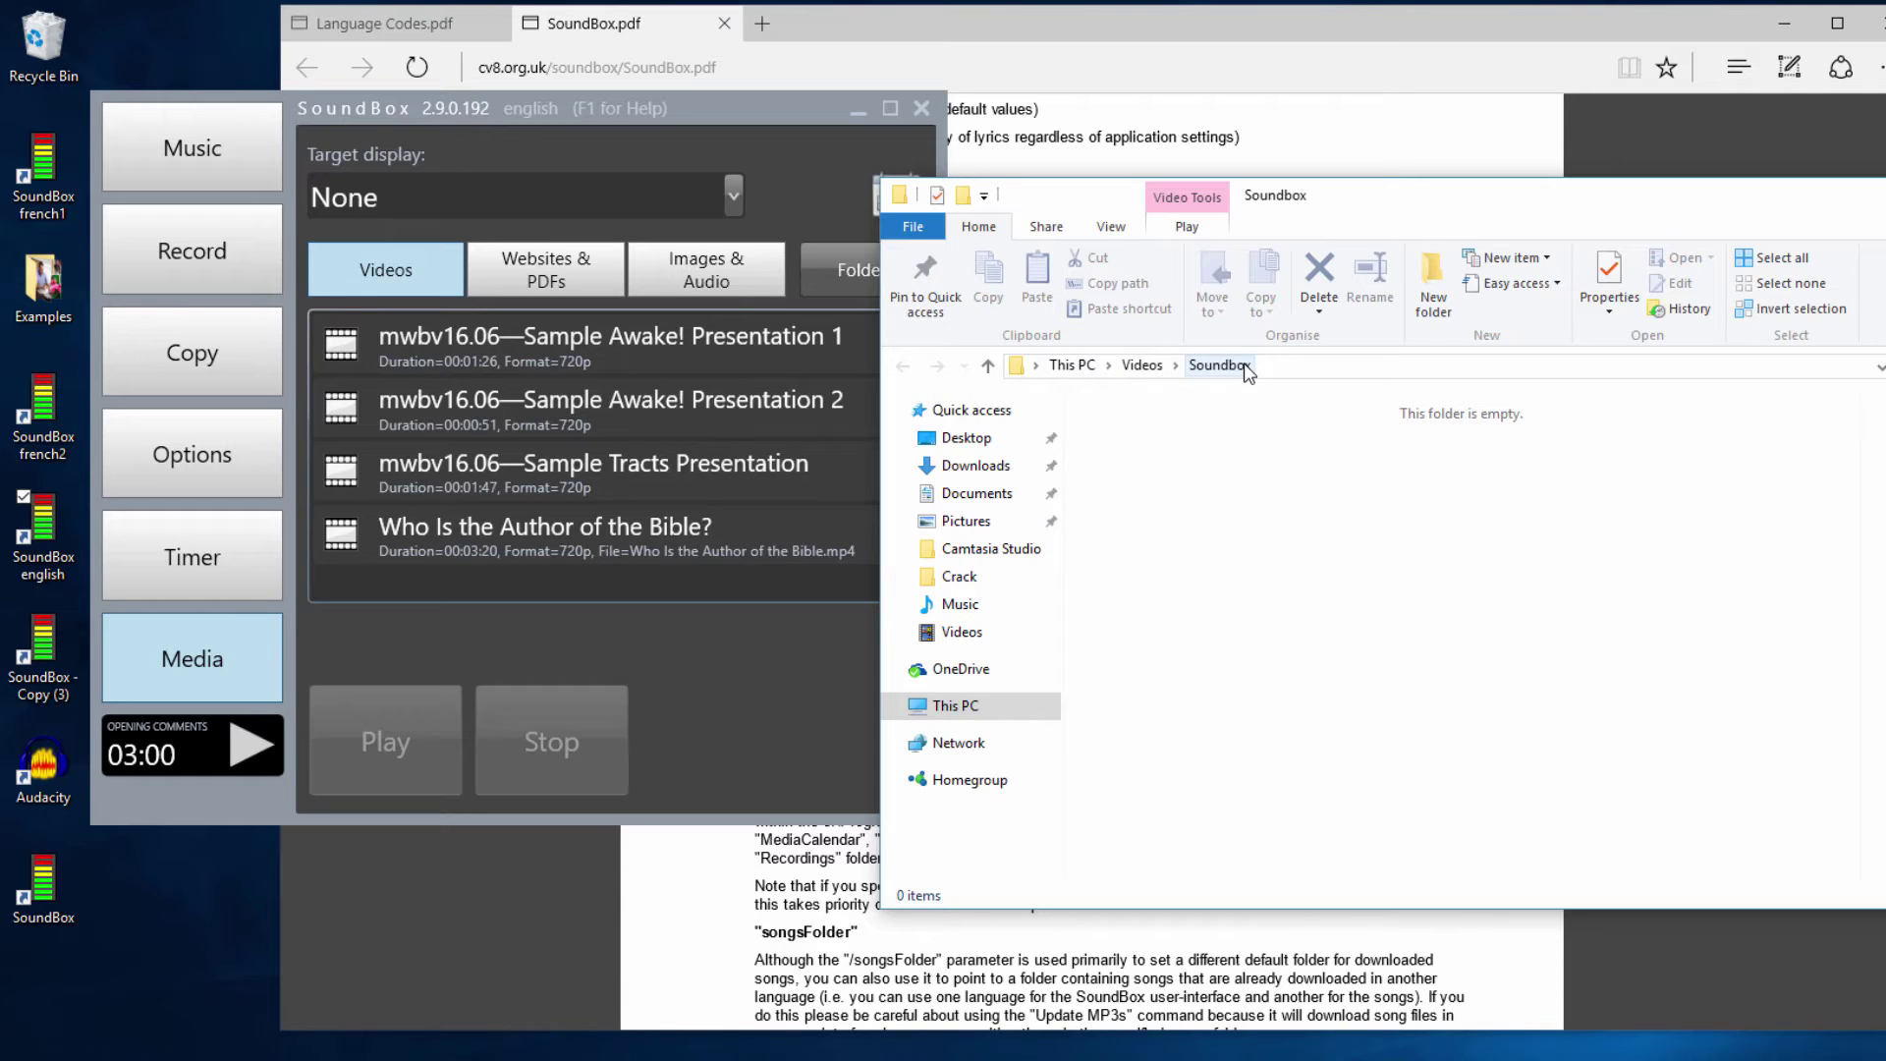
Review the folder parameters in SoundBox.pdf and the Music page of the running SoundBox english instance
{"action": "left_click", "coordinate": [692, 960]}
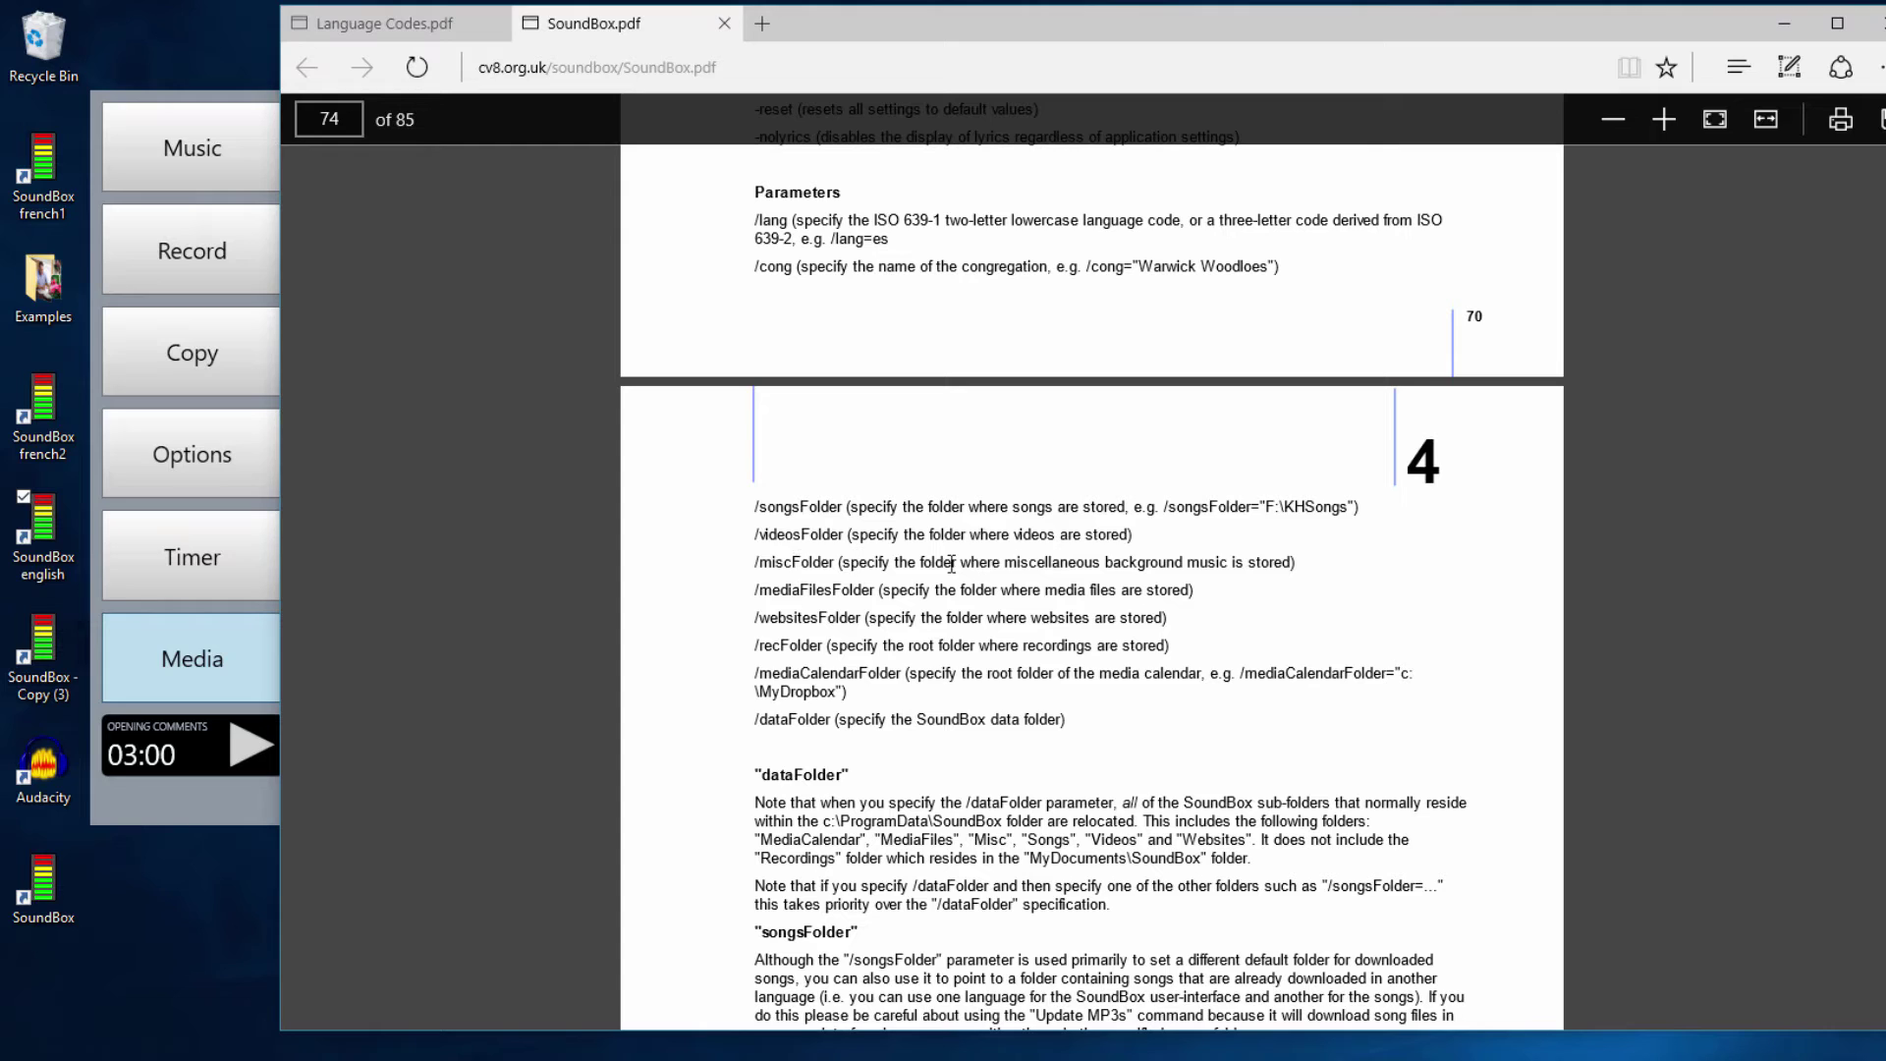
{"action": "left_click", "coordinate": [214, 815]}
{"action": "left_click", "coordinate": [162, 133]}
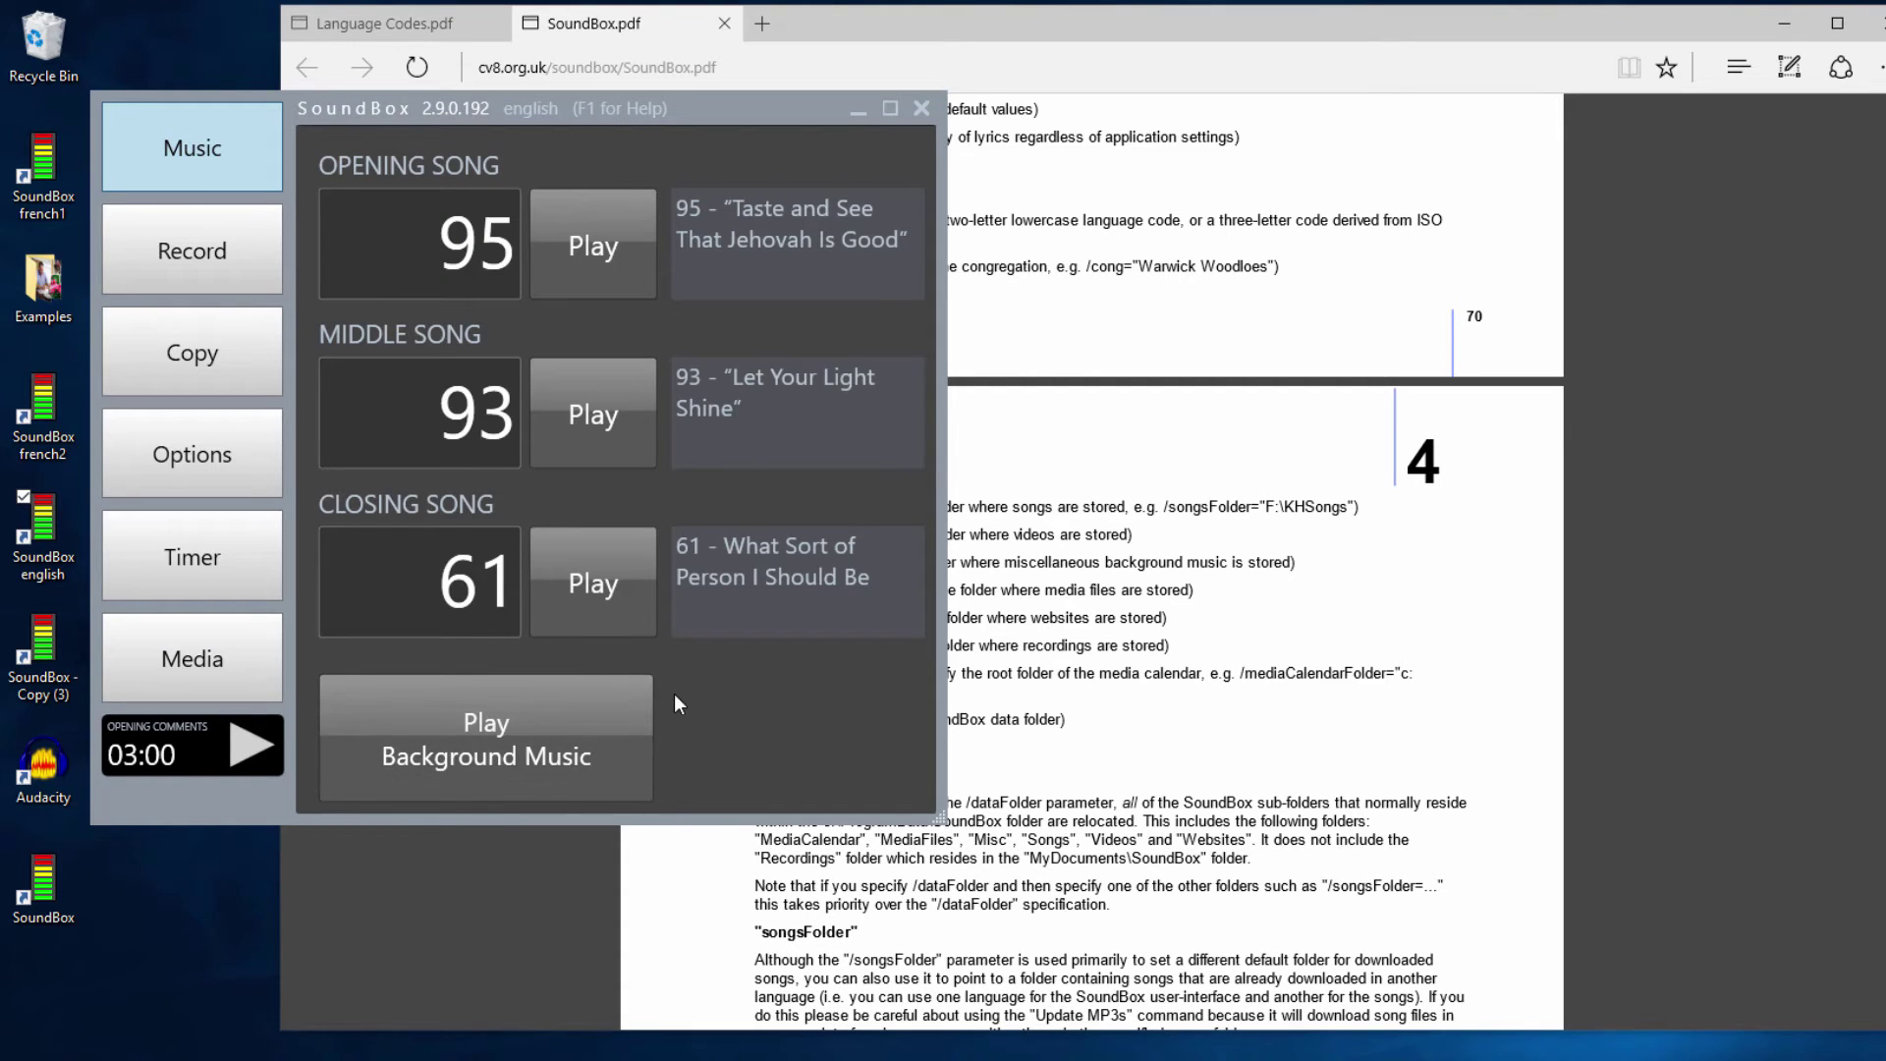
{"action": "left_click", "coordinate": [1208, 685]}
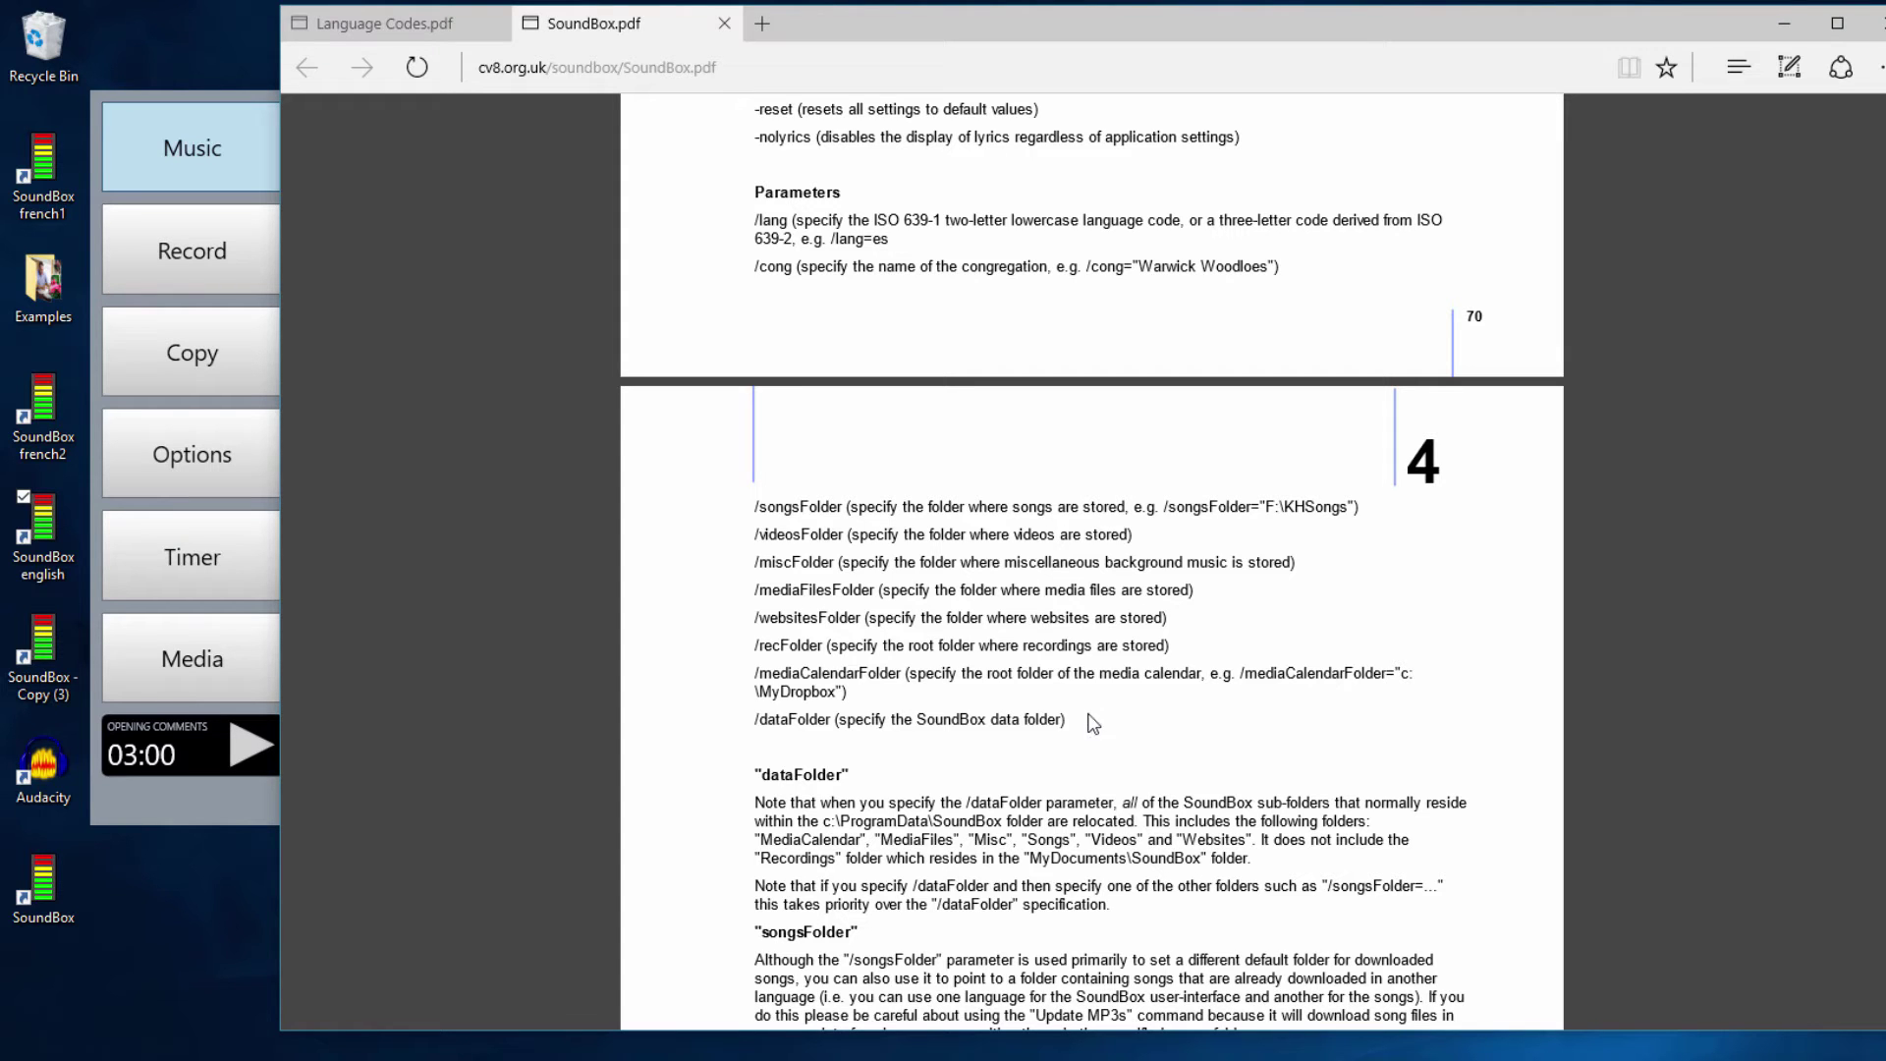
{"action": "left_click", "coordinate": [227, 803]}
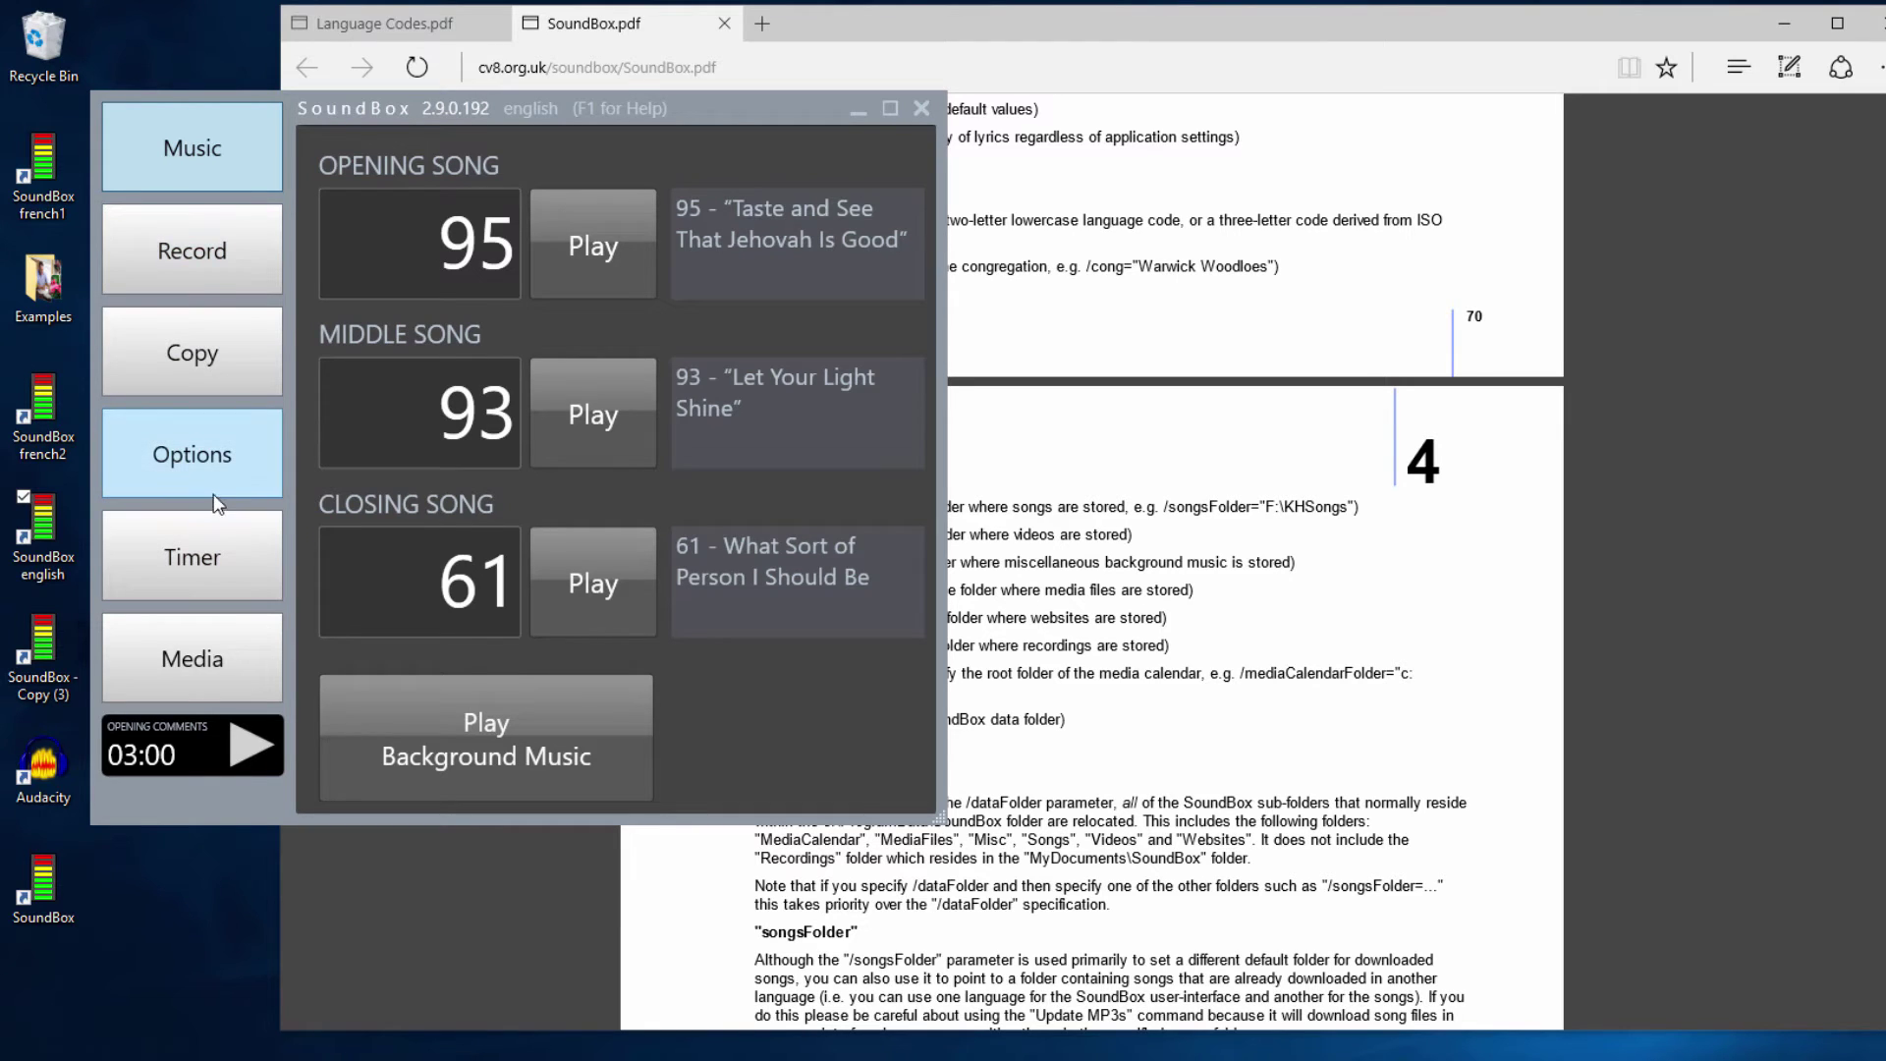
In File Explorer, create a new folder named soundbox recordings in OneDrive
{"action": "left_click", "coordinate": [197, 454]}
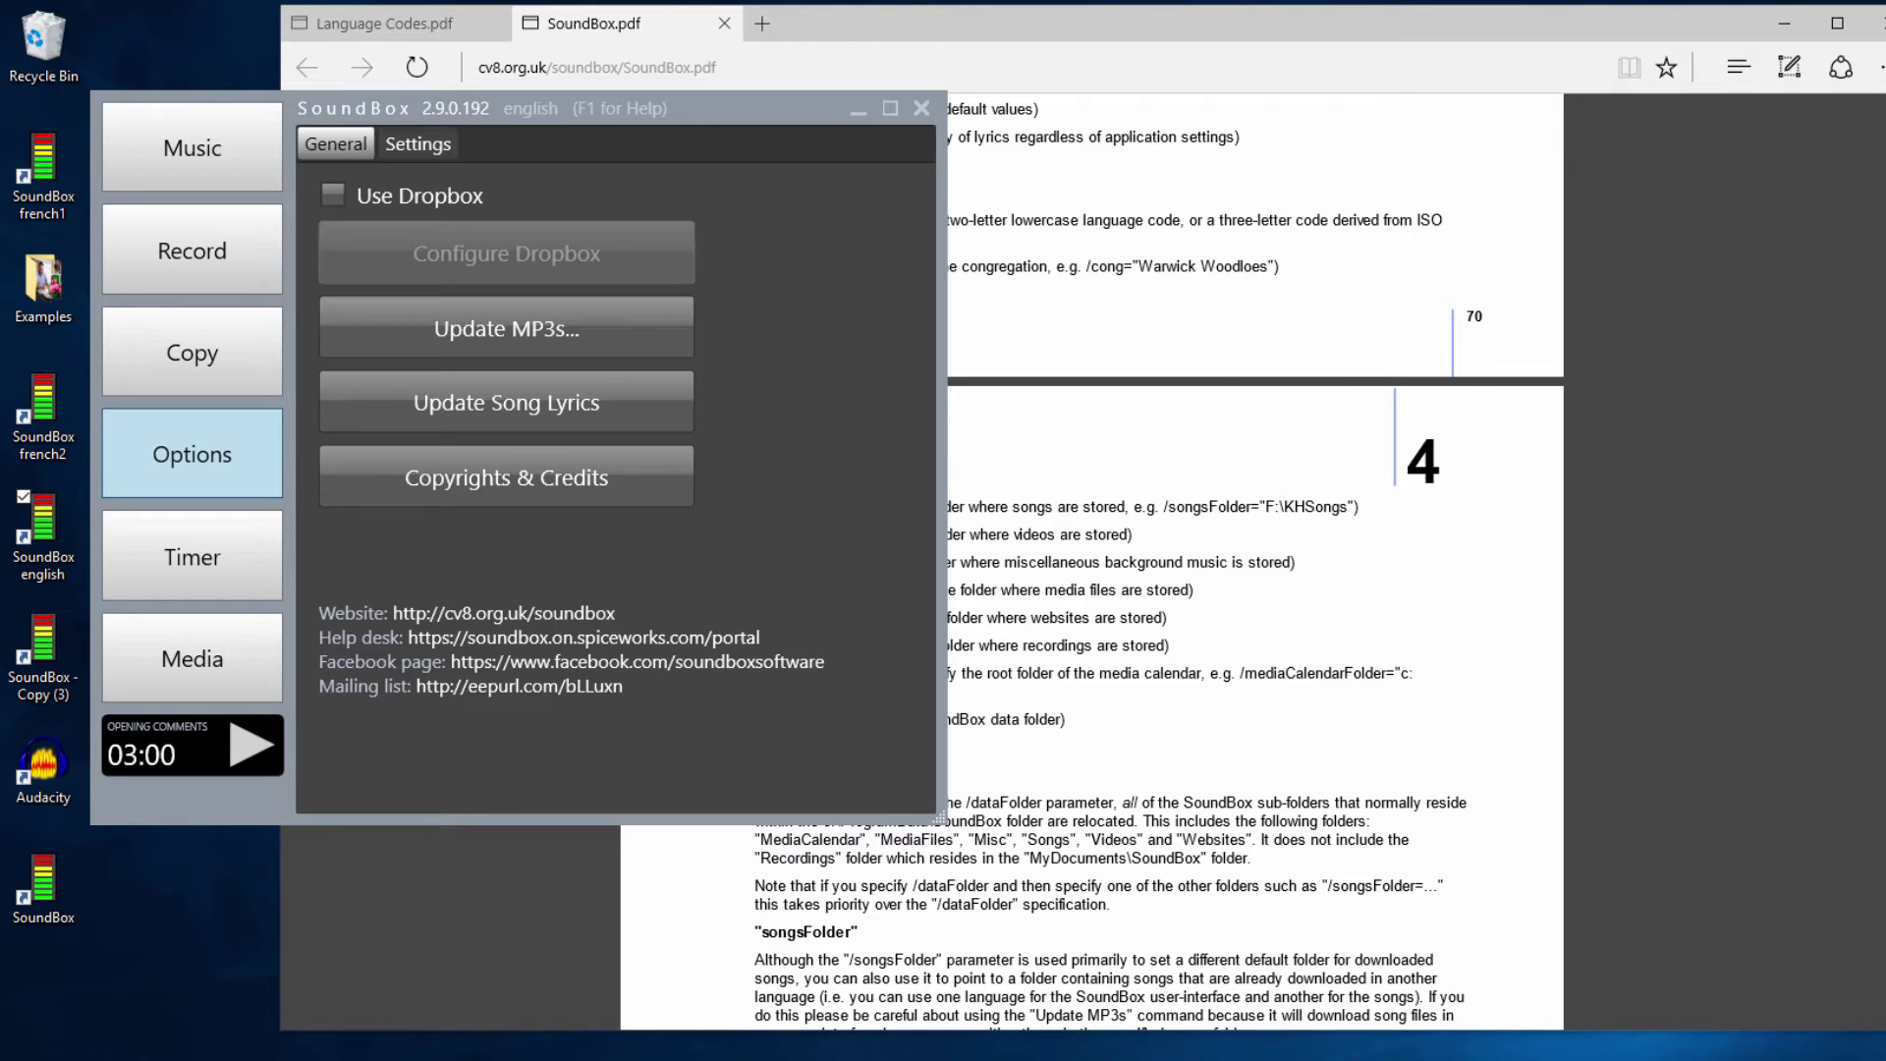
{"action": "left_click_drag", "start_coordinate": [1452, 202], "coordinate": [1222, 211]}
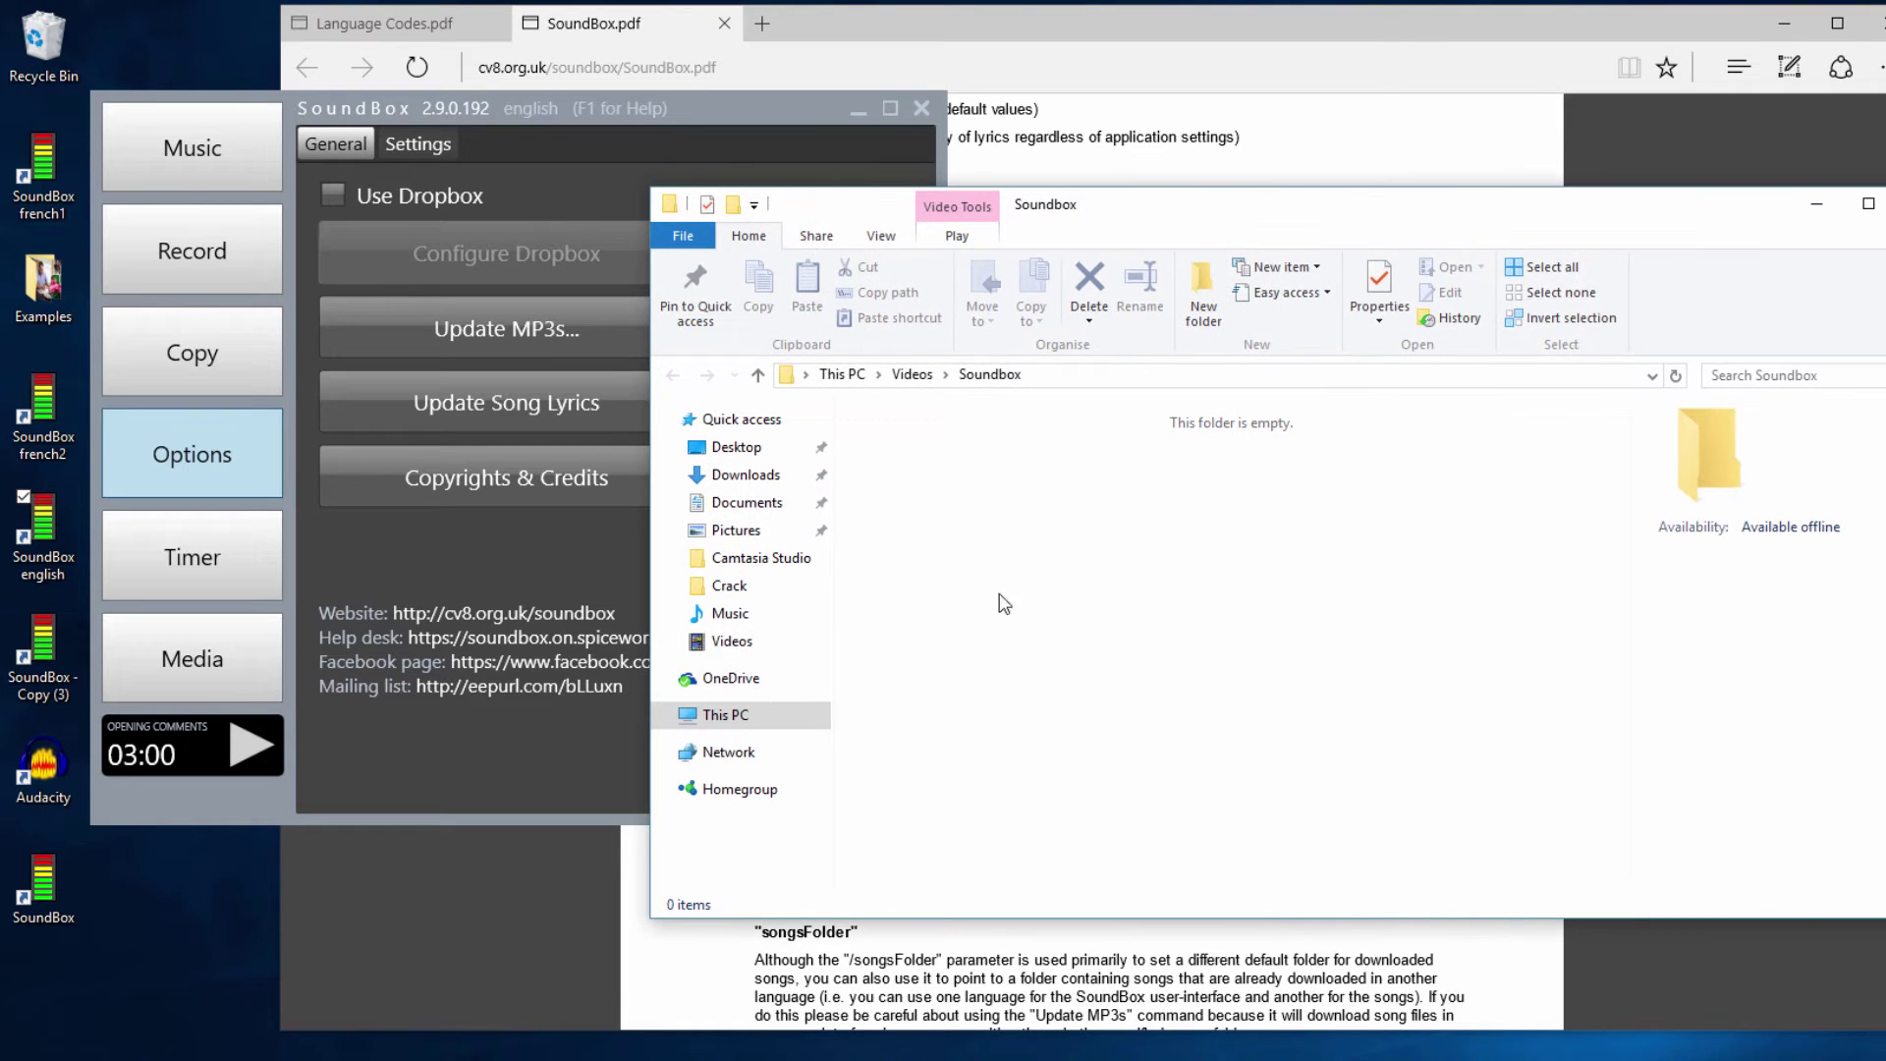
{"action": "left_click", "coordinate": [735, 676]}
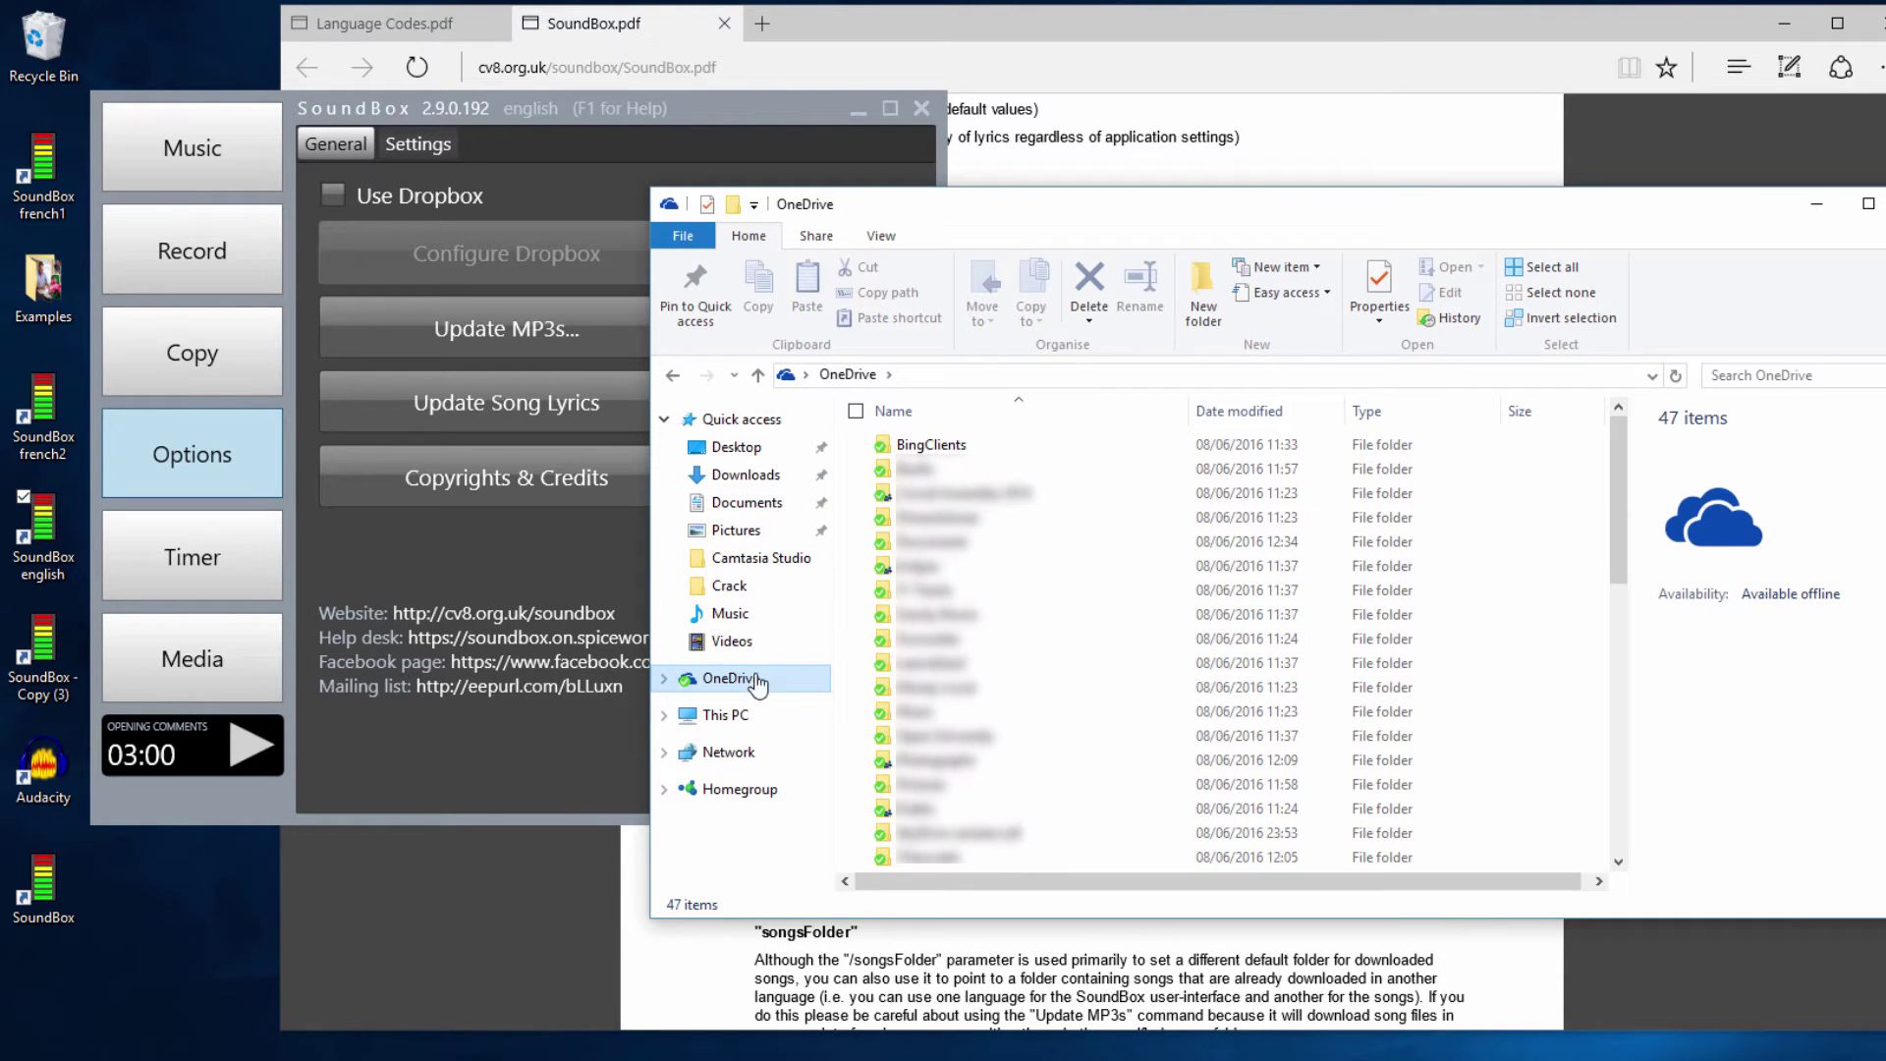
{"action": "left_click", "coordinate": [1198, 286]}
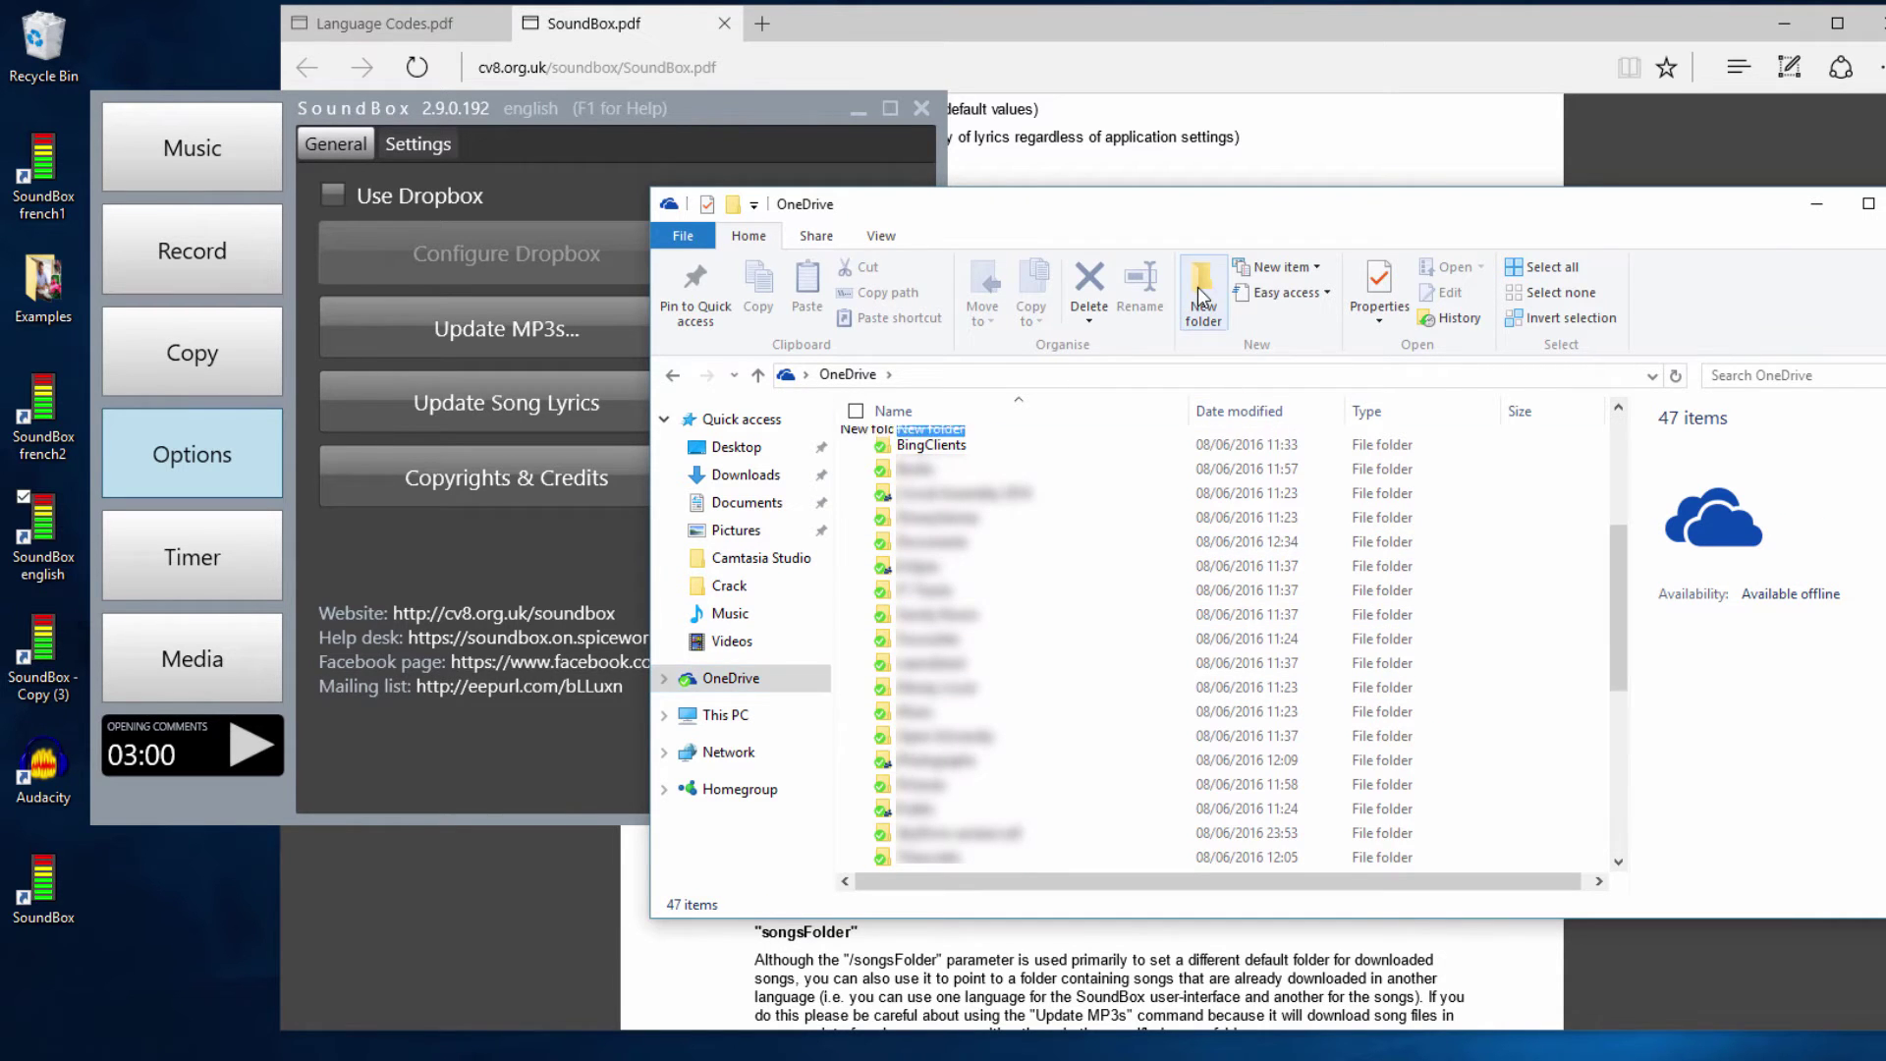
{"action": "type", "text": "so"}
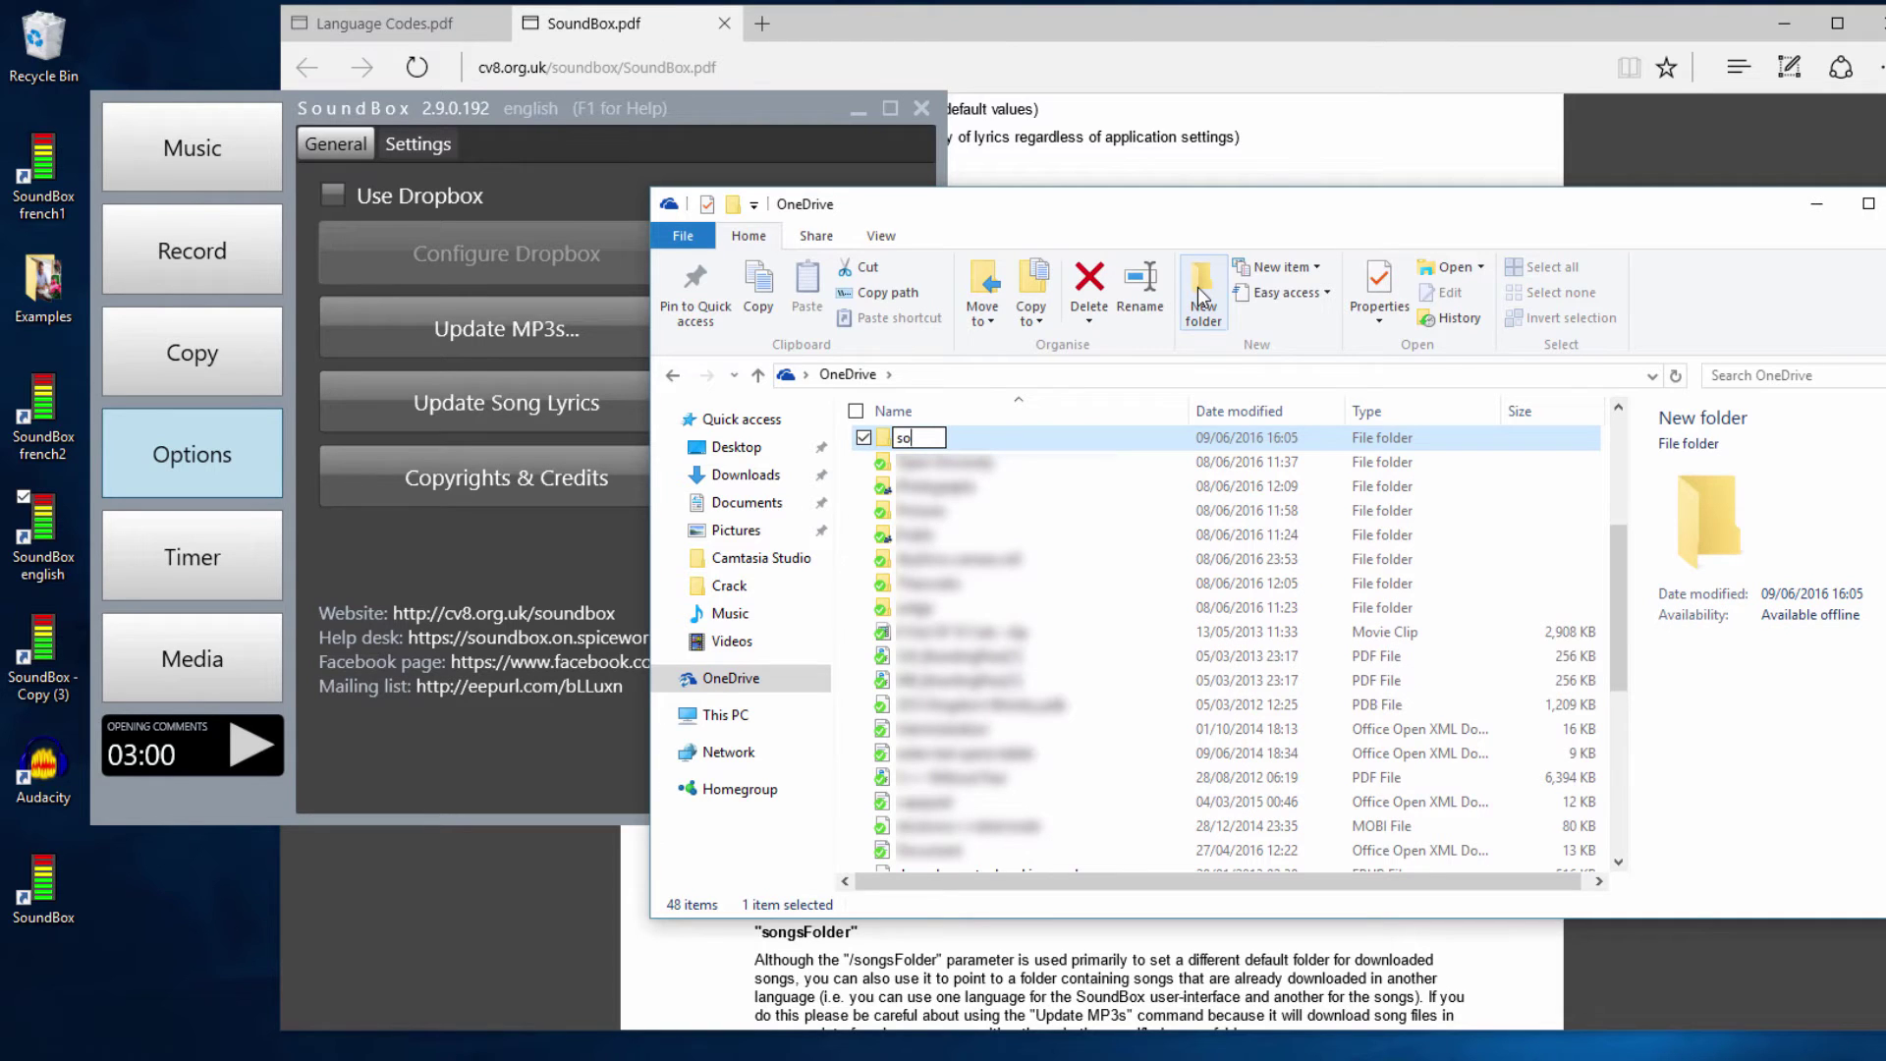
{"action": "type", "text": "undbox"}
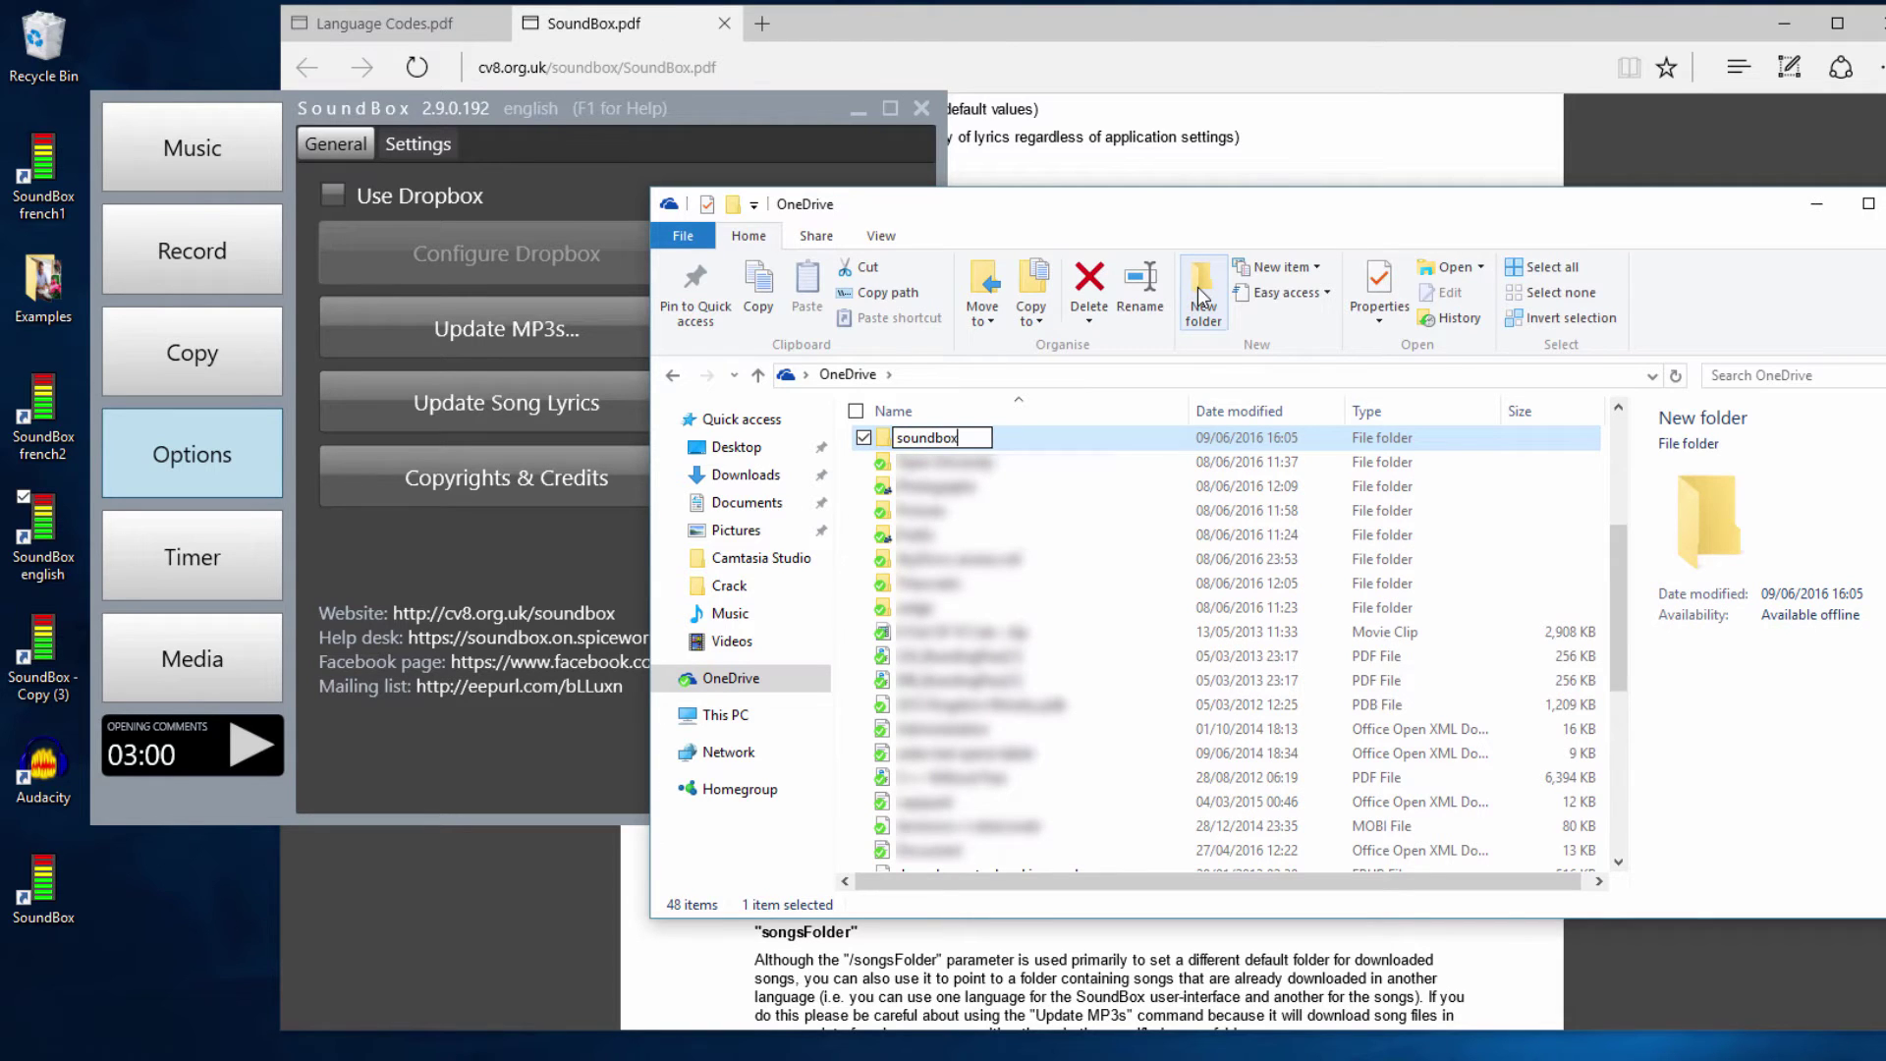
{"action": "type", "text": " recordings"}
{"action": "key", "text": "Return"}
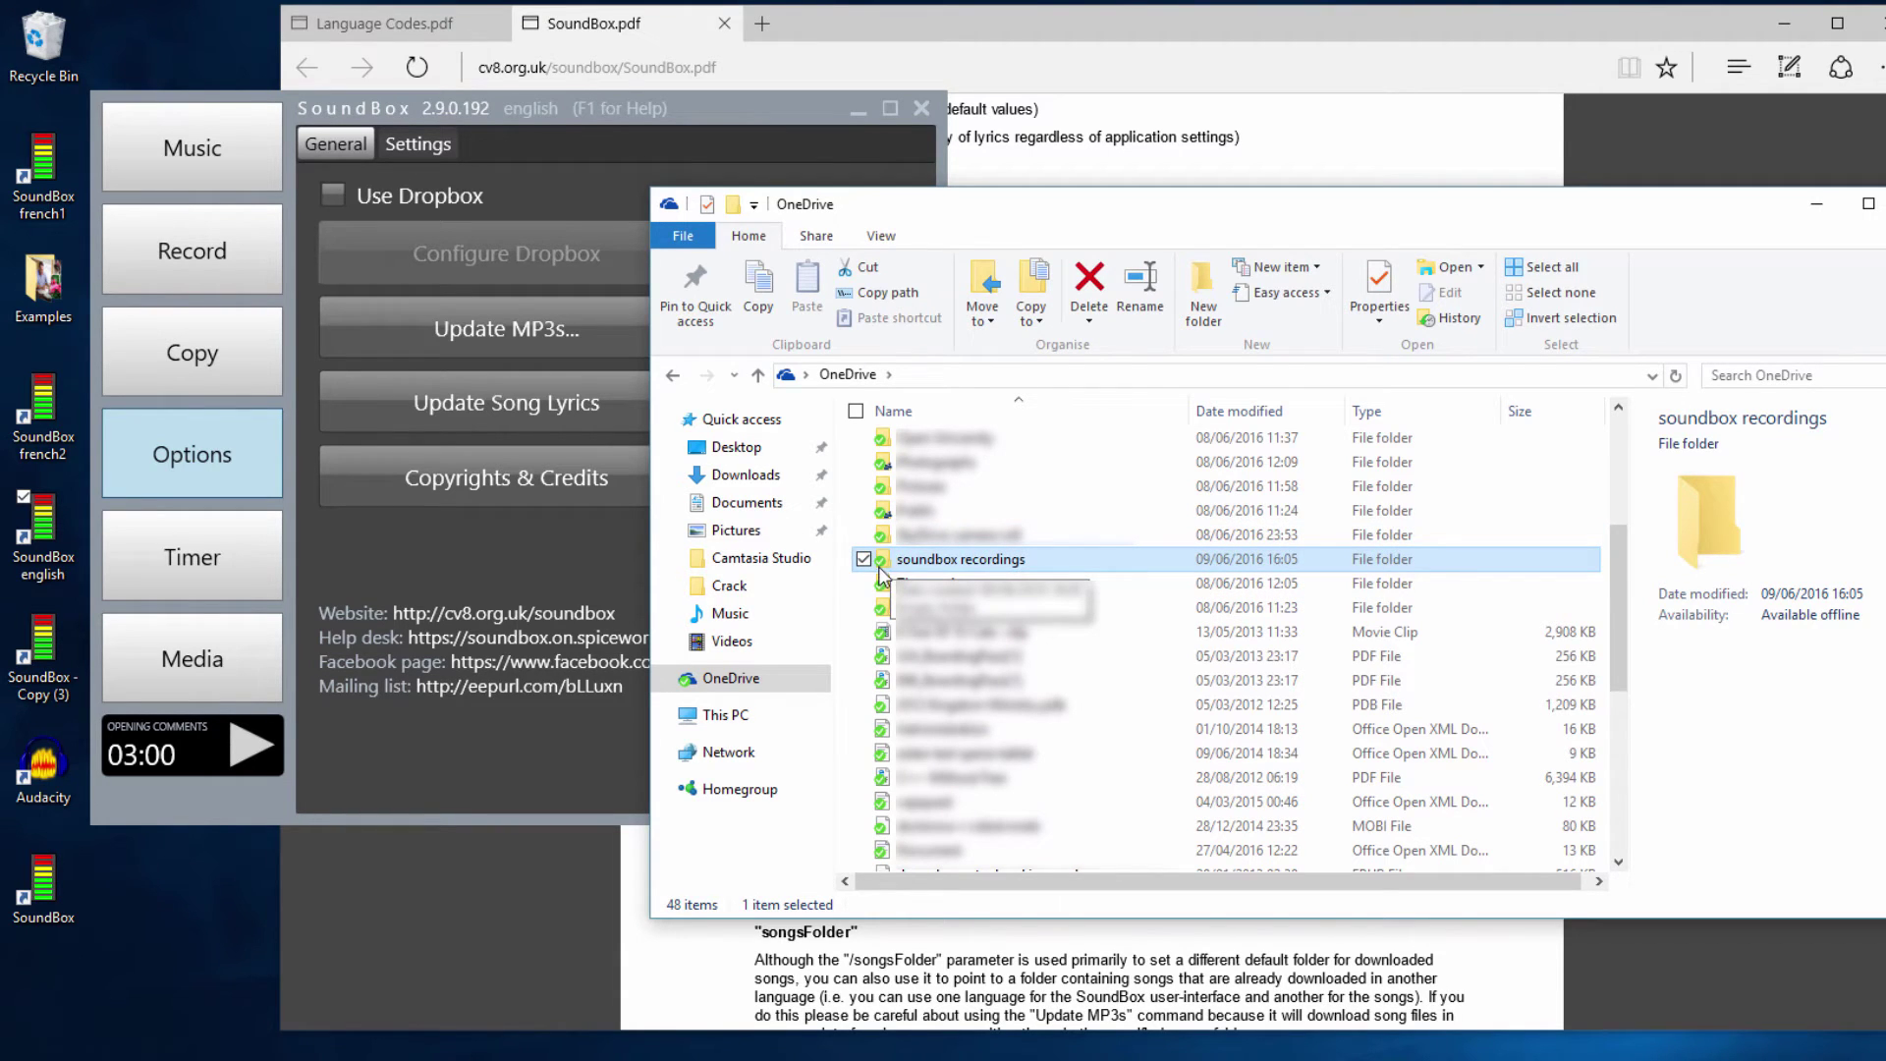
Open the soundbox recordings folder and copy its full path
{"action": "double_click", "coordinate": [1010, 566]}
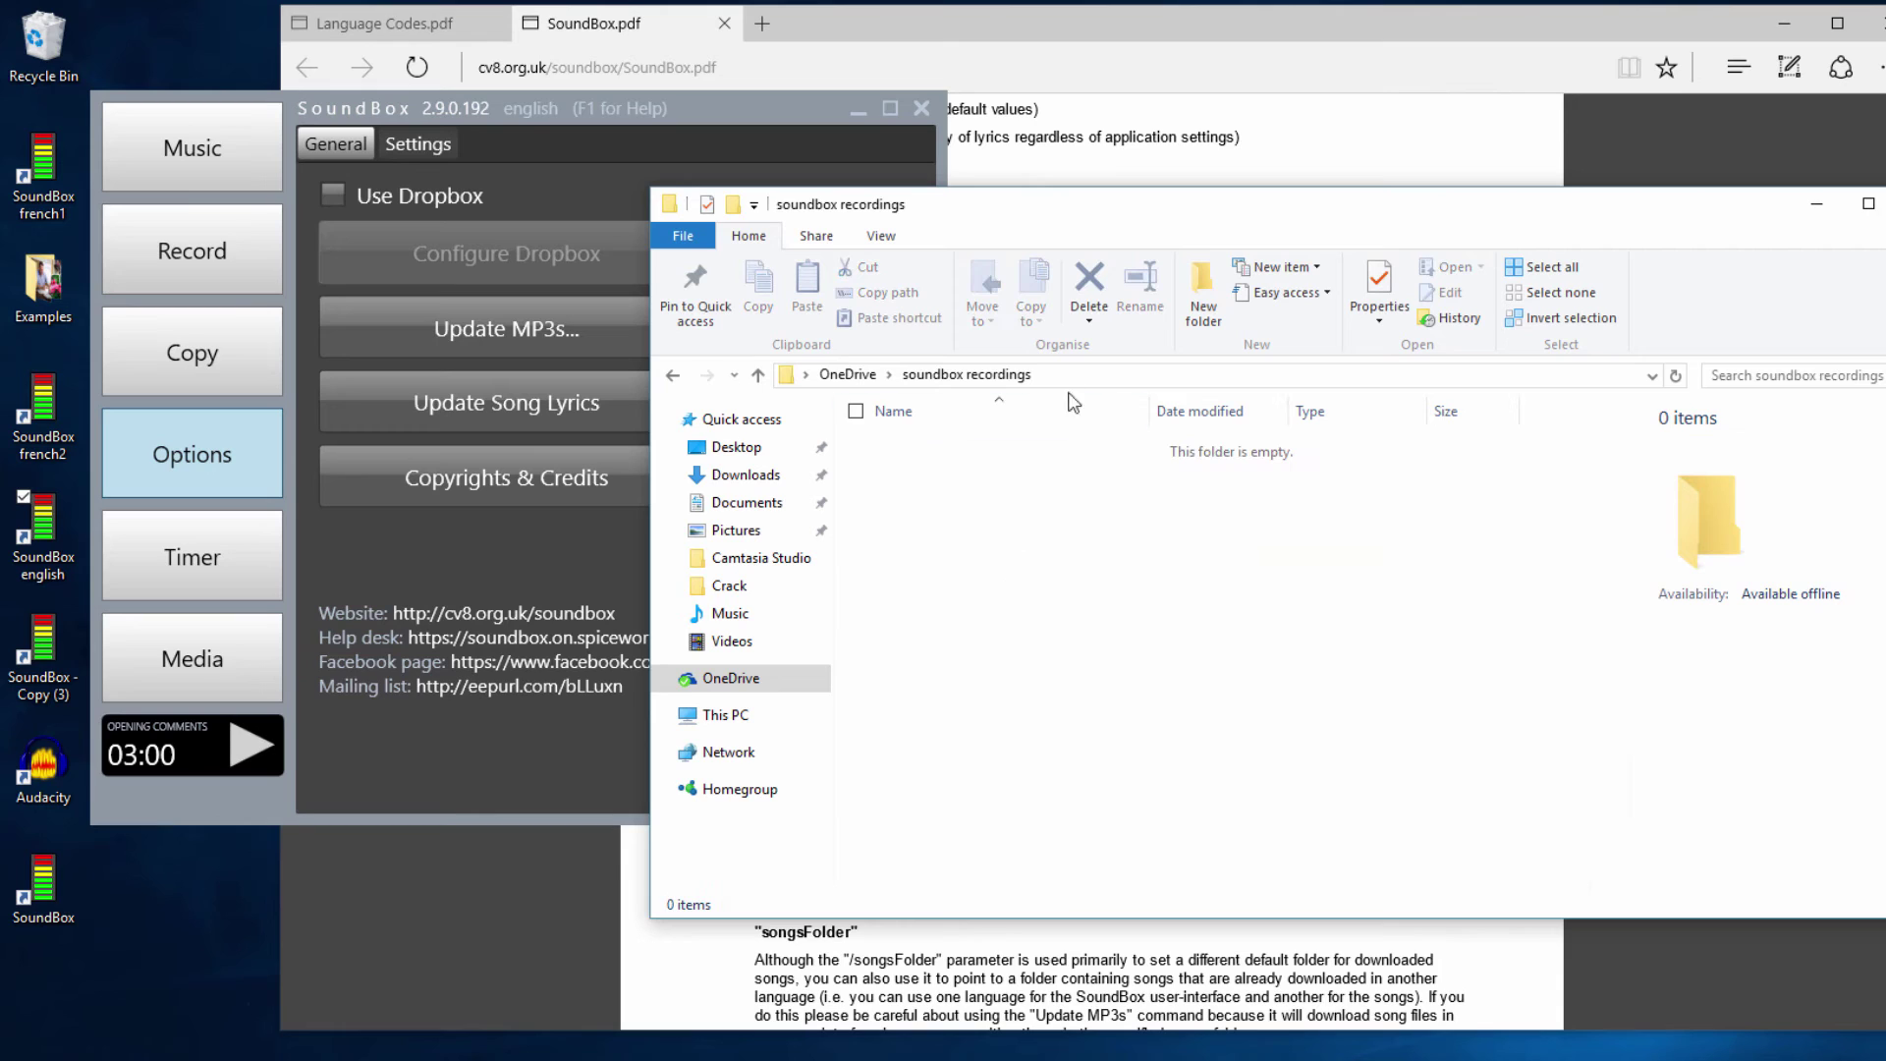
{"action": "left_click", "coordinate": [1167, 377]}
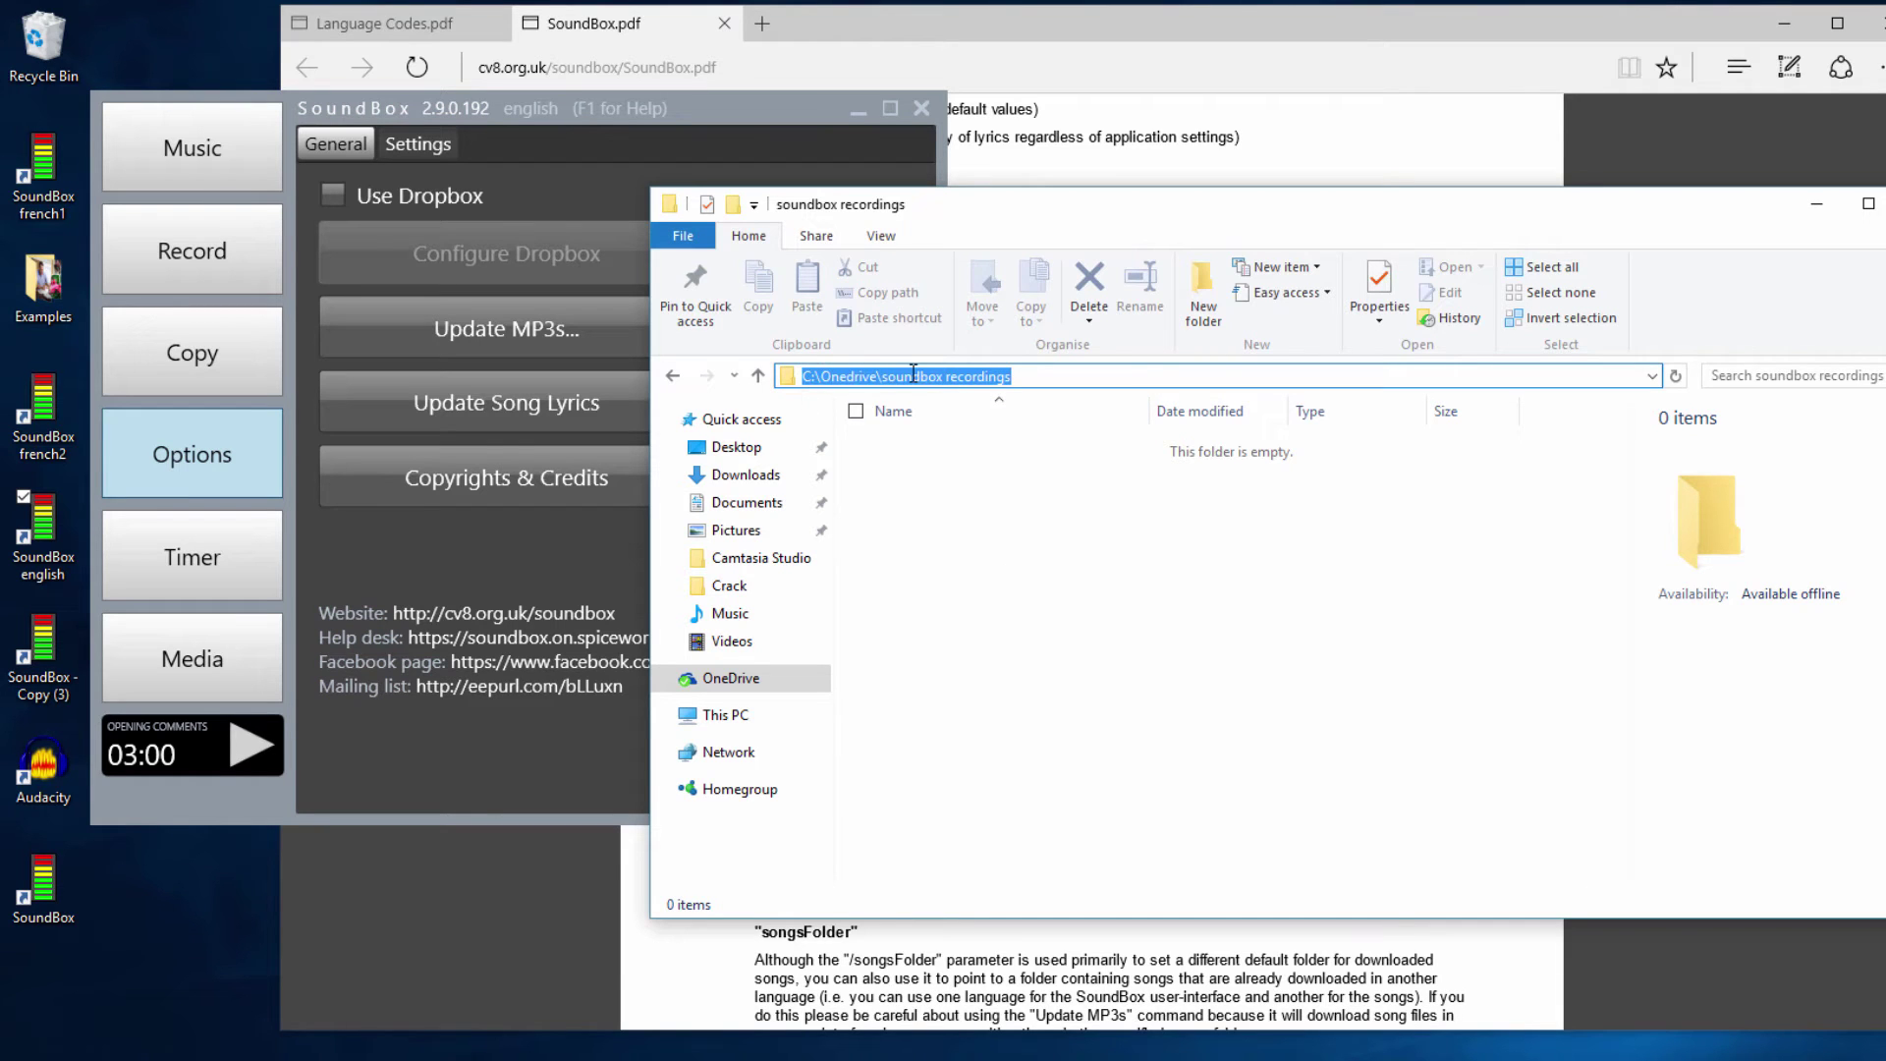
{"action": "right_click", "coordinate": [871, 374]}
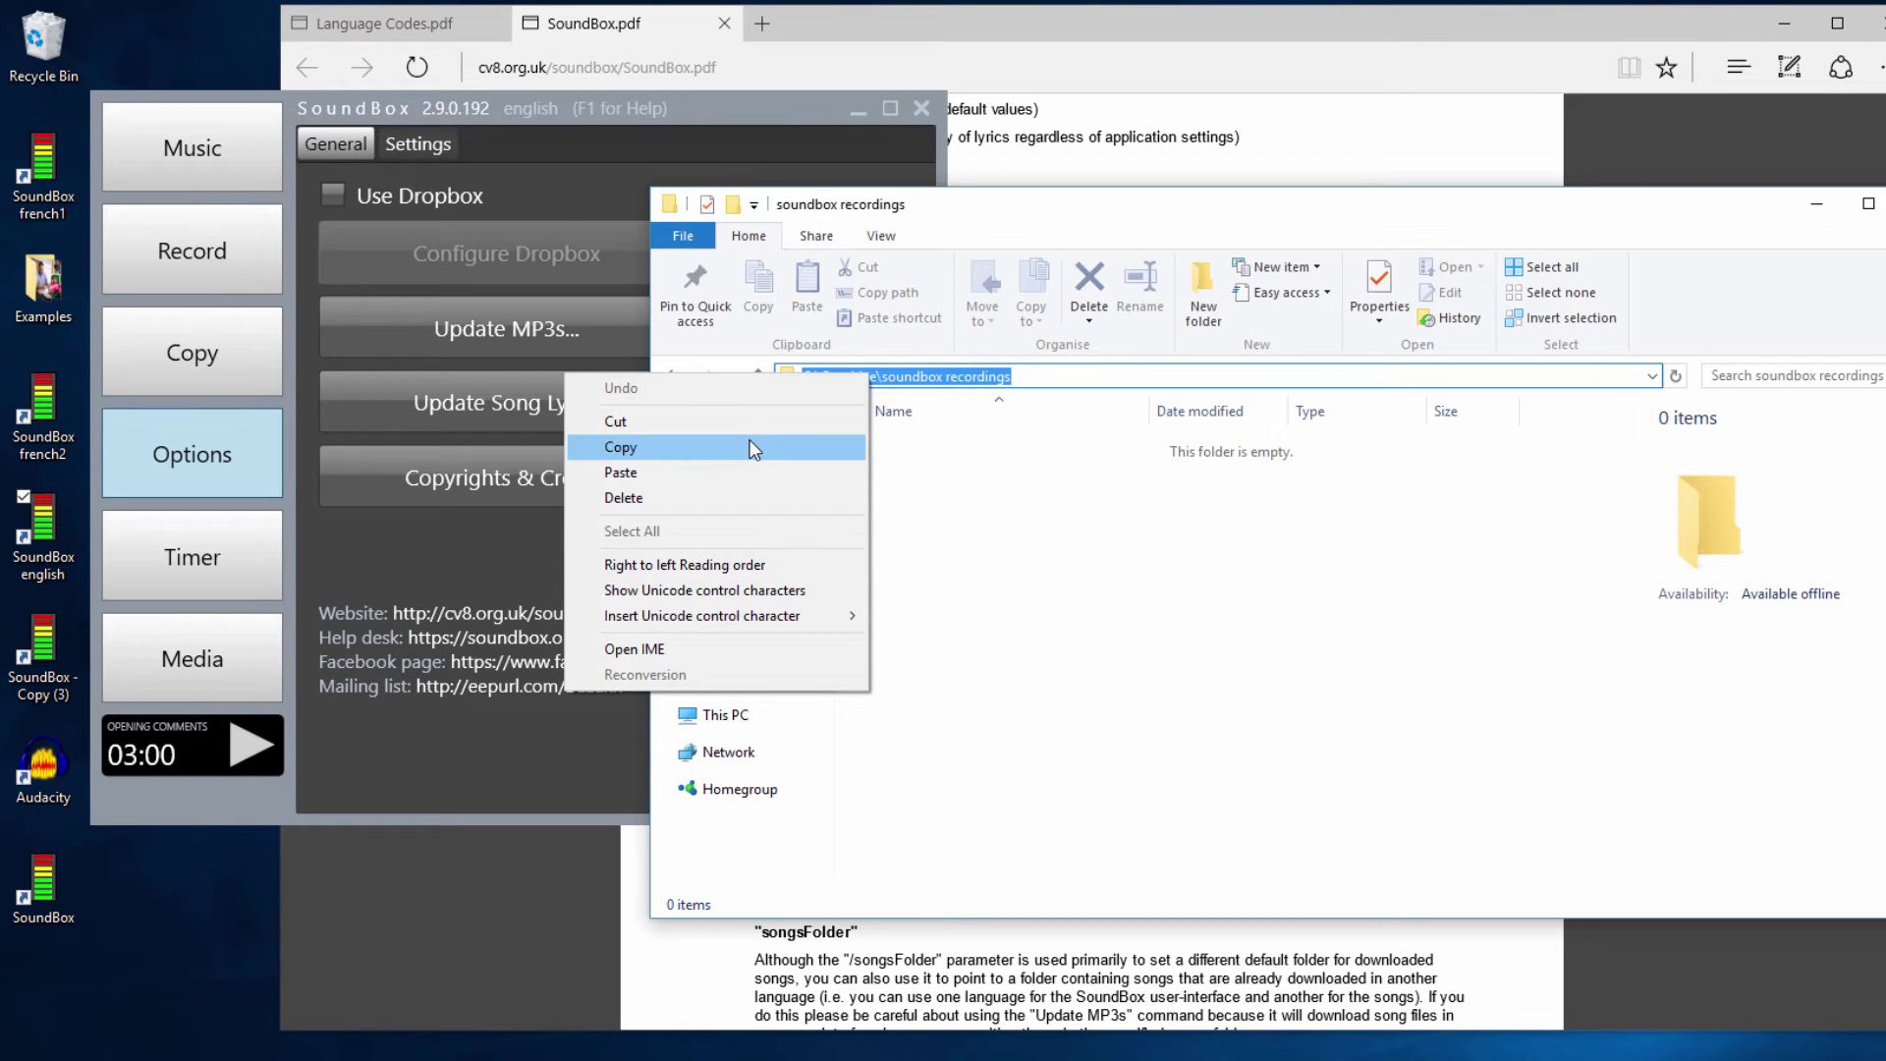
{"action": "left_click", "coordinate": [752, 448]}
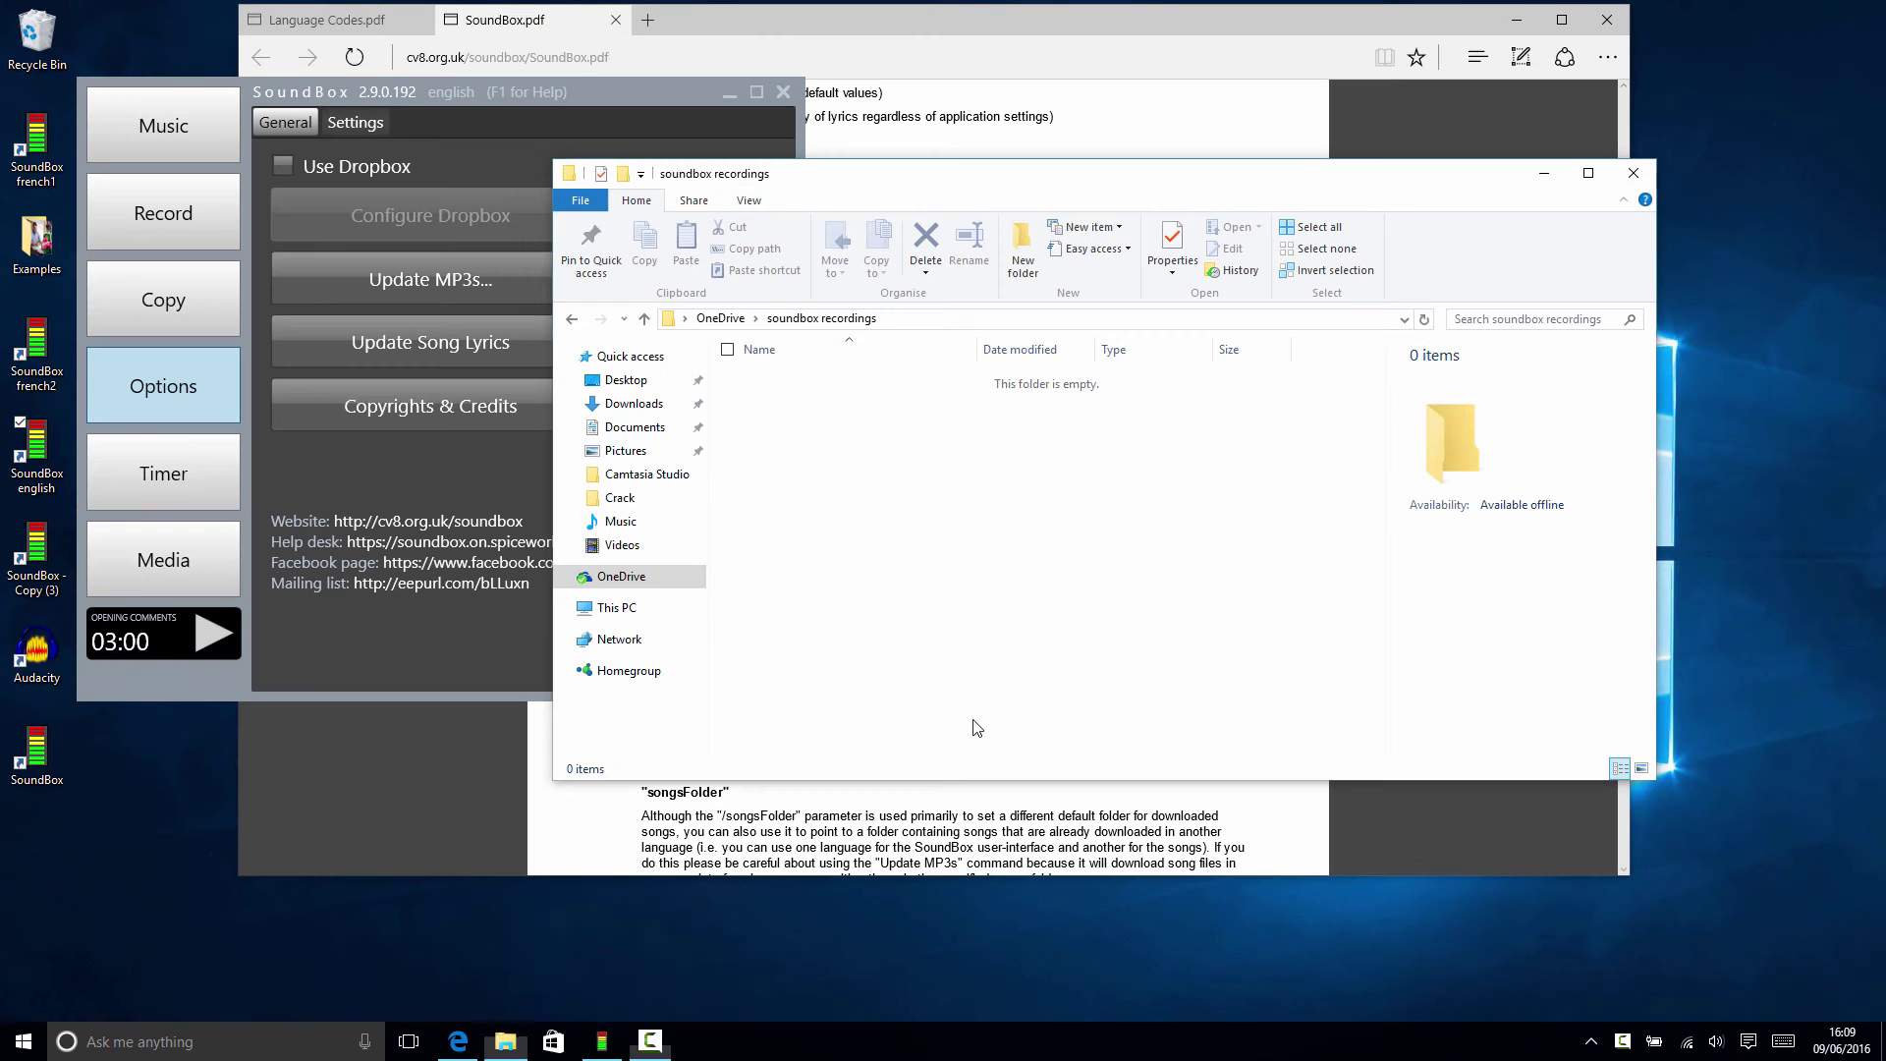
Close the running SoundBox instance and delete the videosfolder parameter and its path from the SoundBox english shortcut's target, keeping the leading slash
{"action": "left_click", "coordinate": [586, 97]}
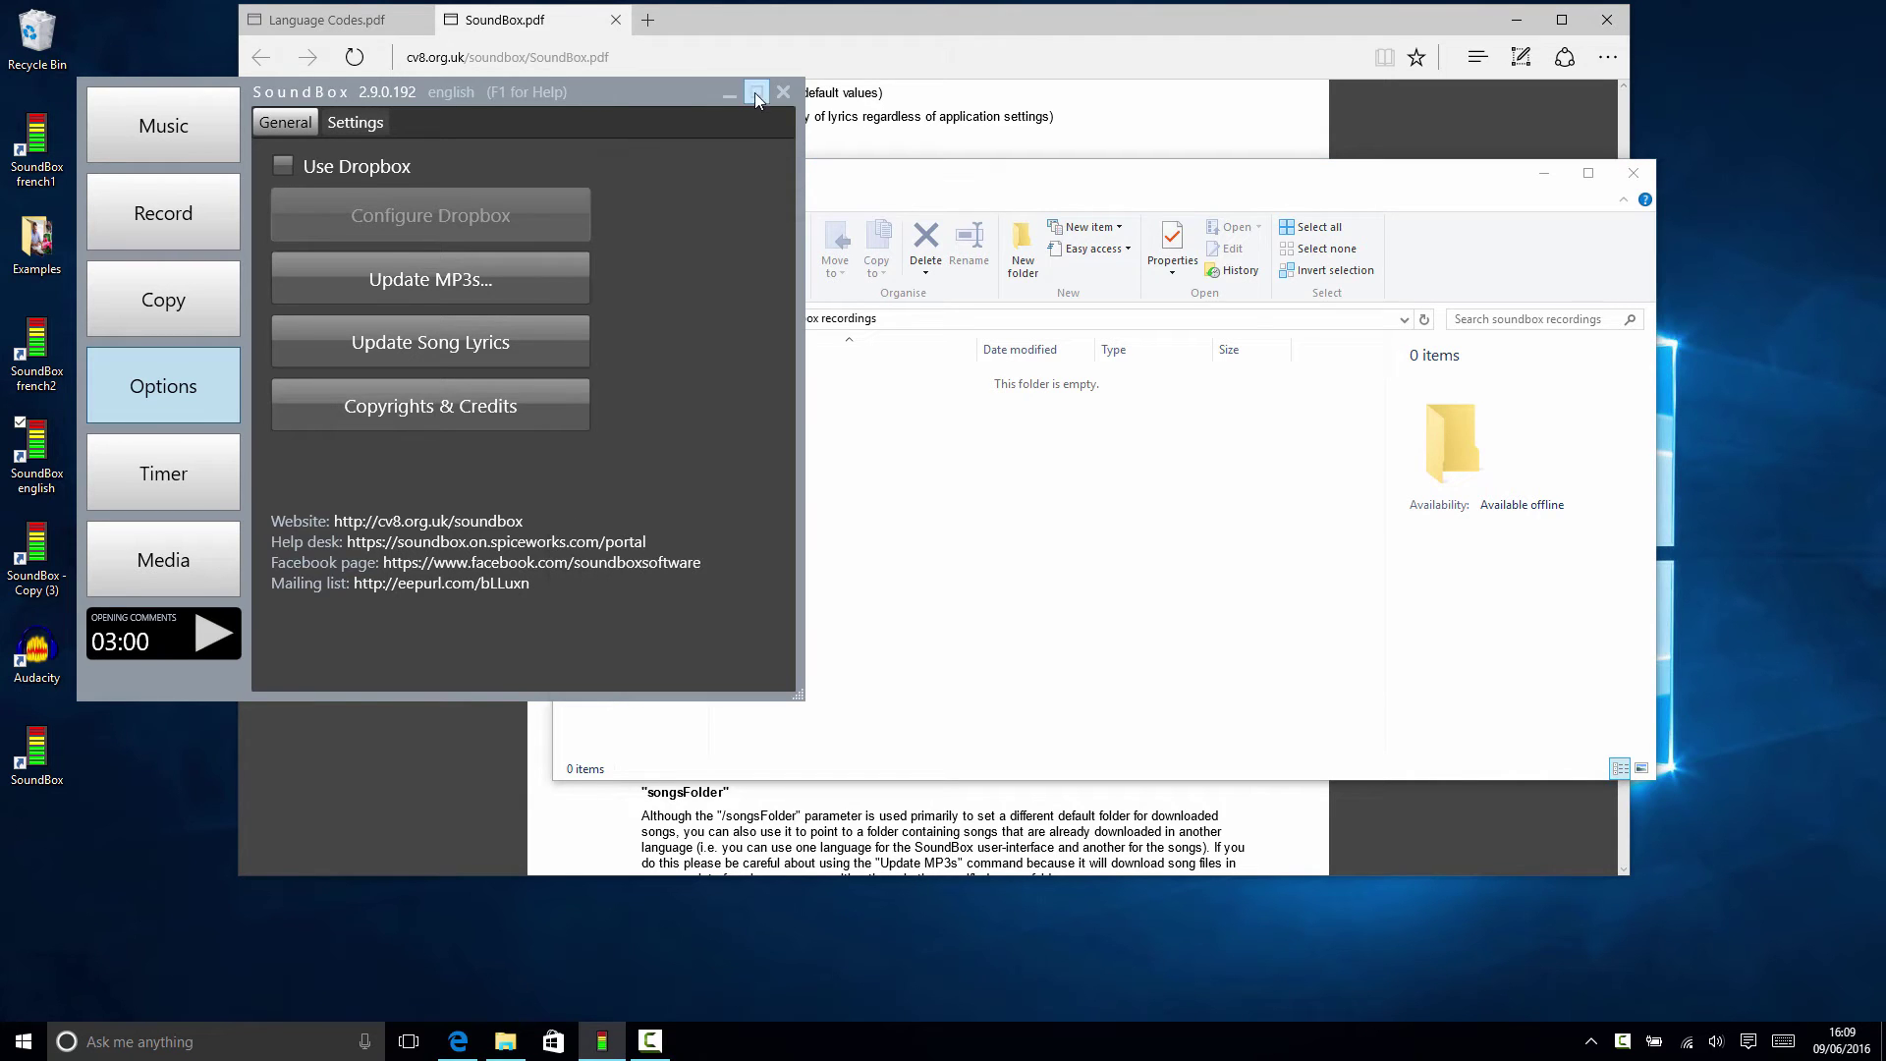
{"action": "left_click", "coordinate": [781, 93]}
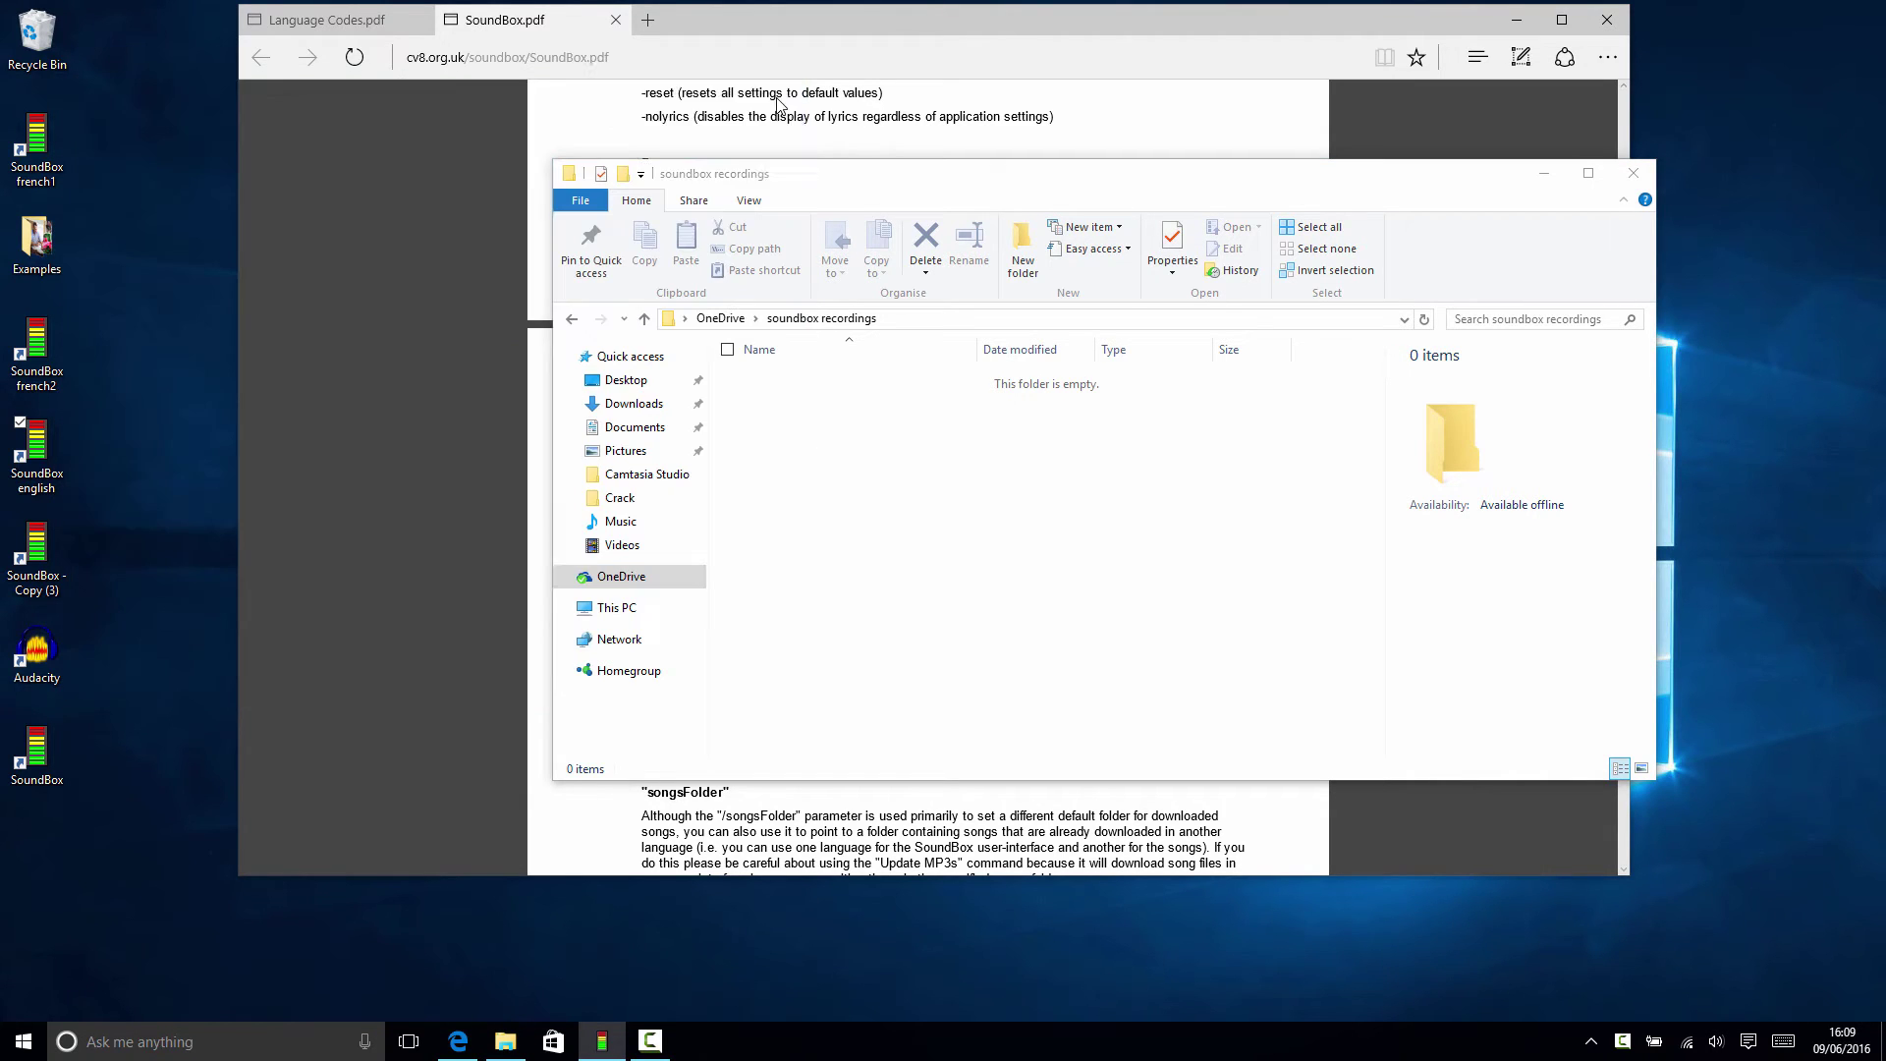
{"action": "right_click", "coordinate": [32, 459]}
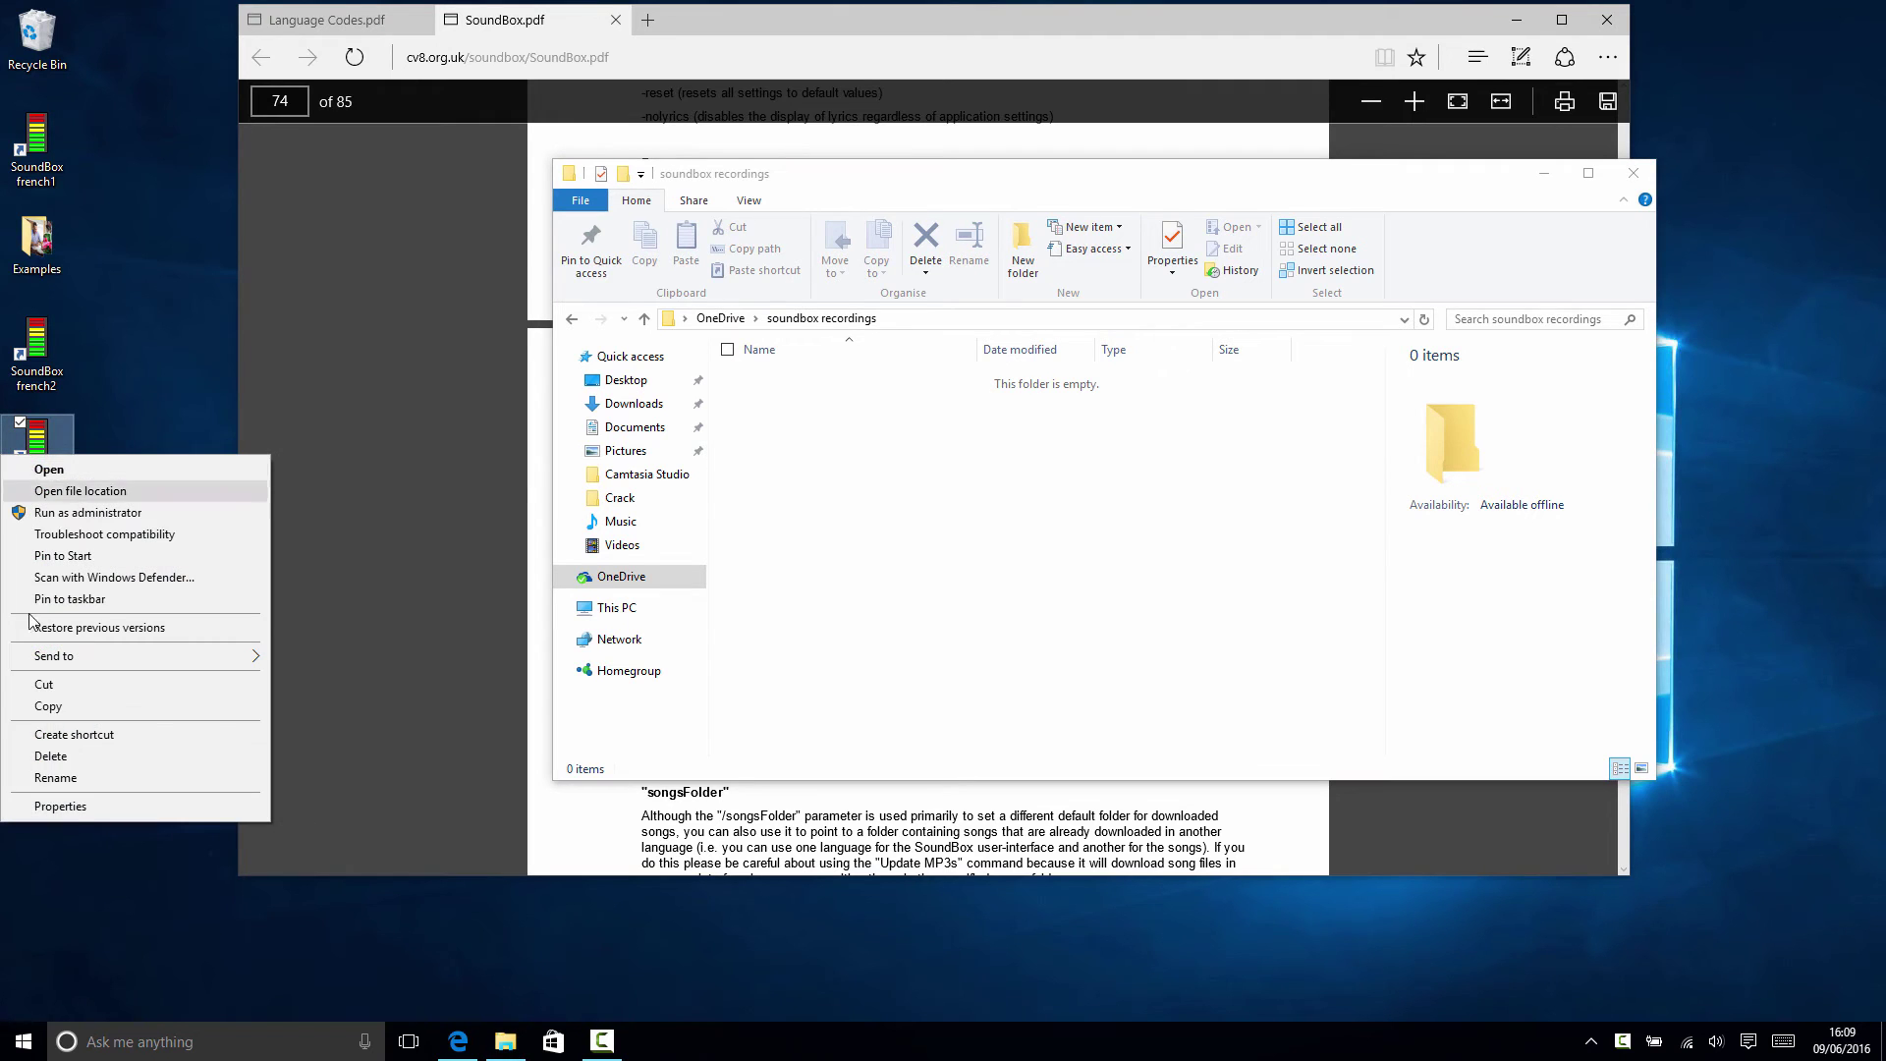
{"action": "left_click", "coordinate": [66, 813]}
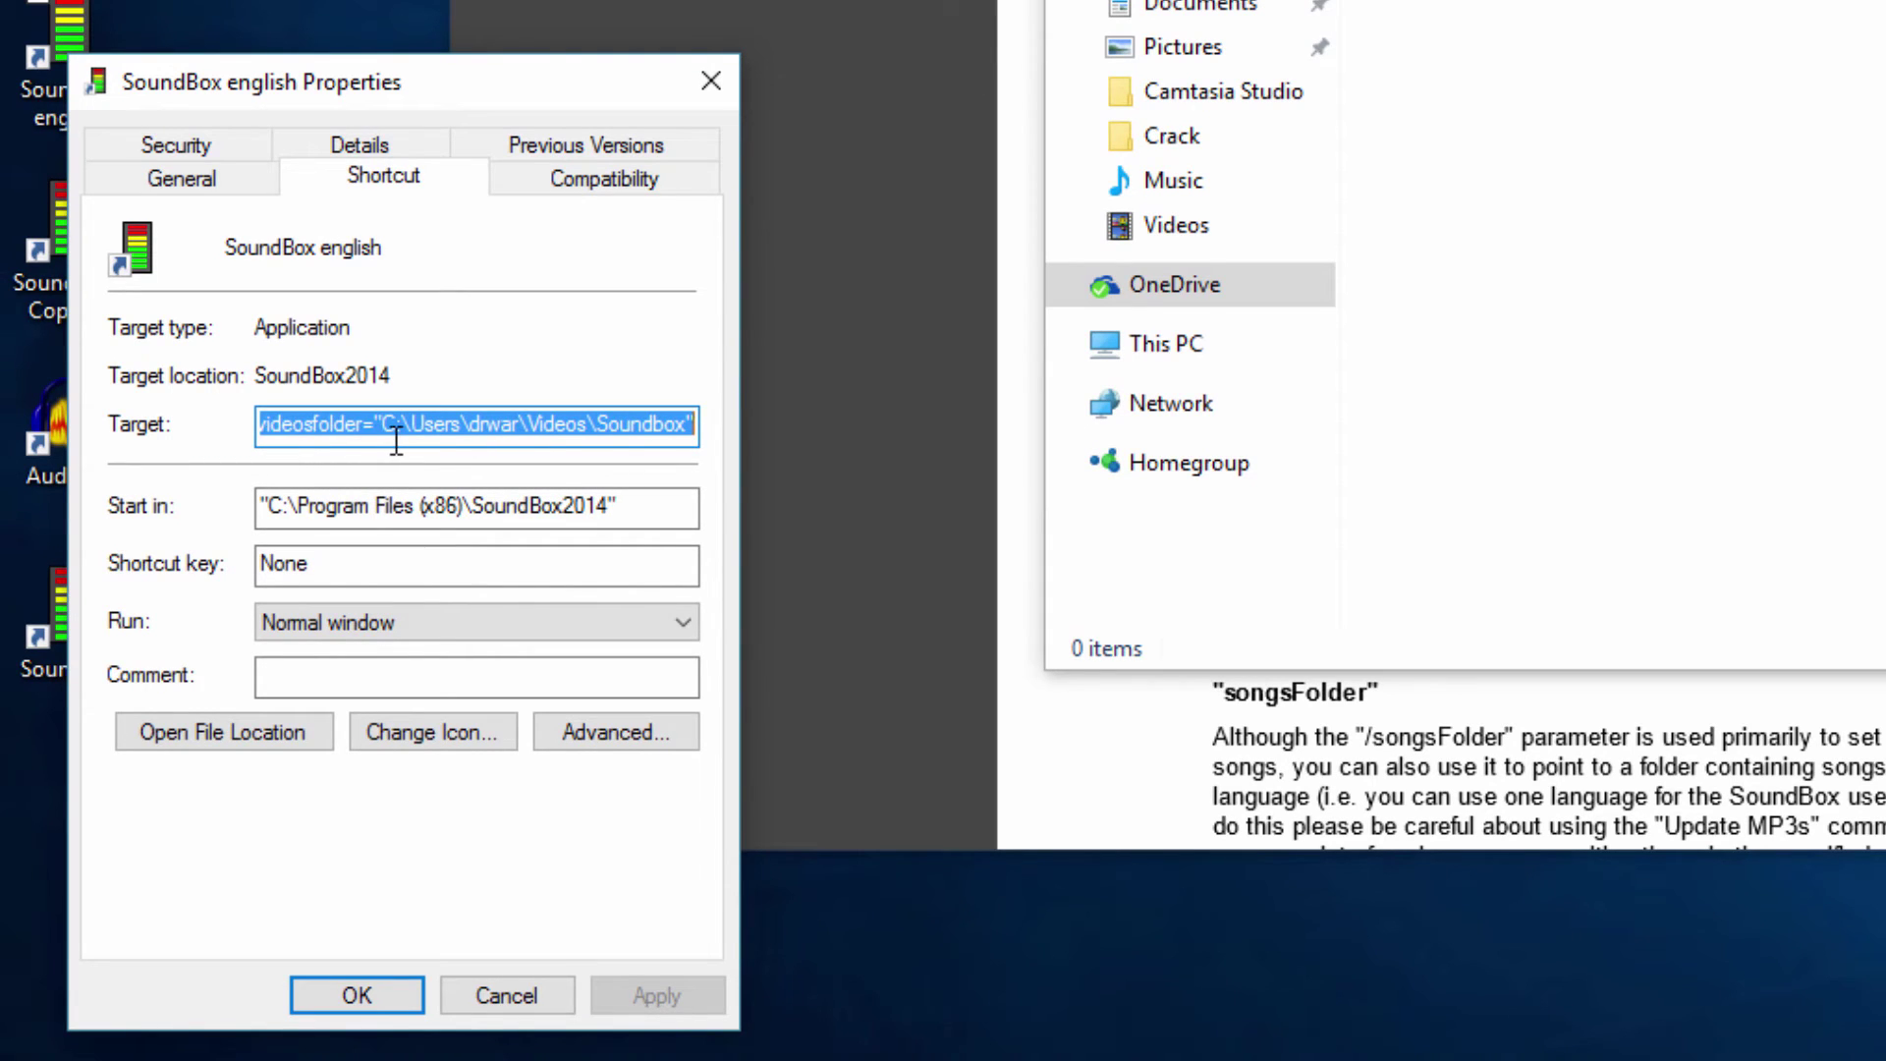
{"action": "left_click", "coordinate": [297, 425]}
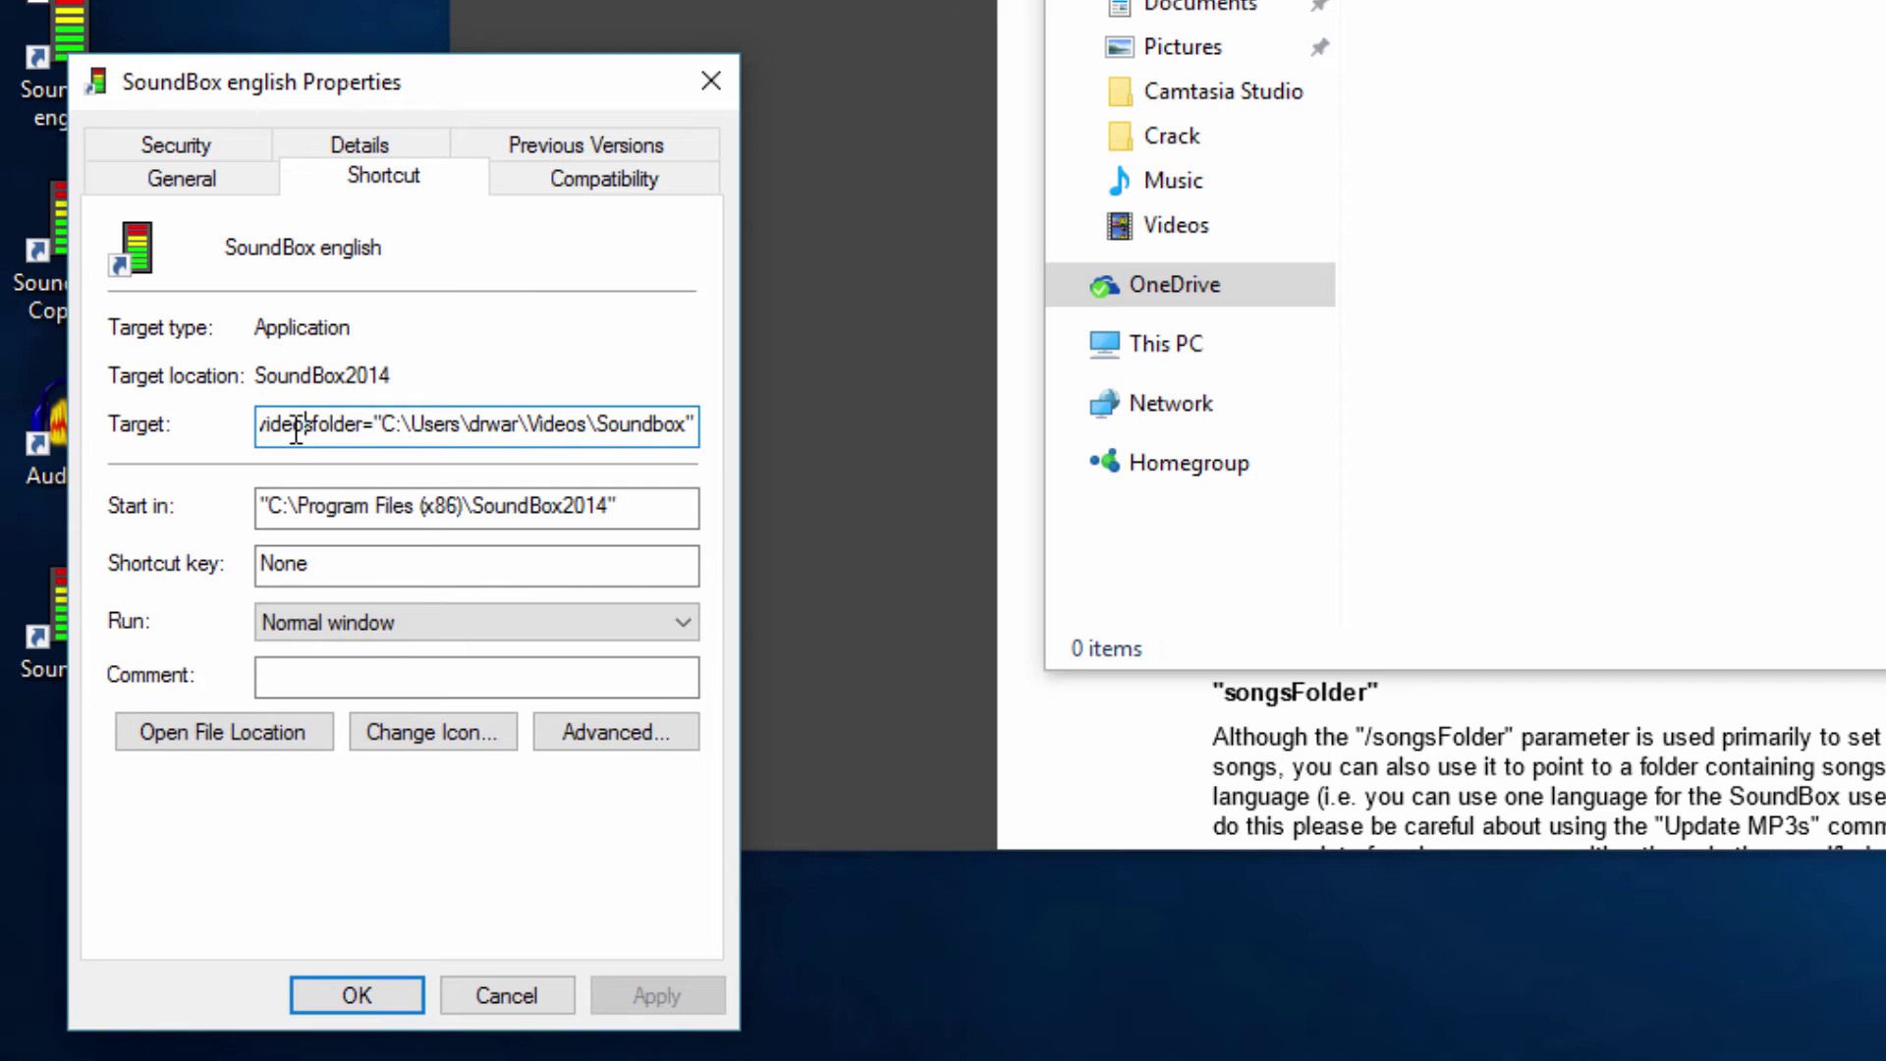
{"action": "left_click_drag", "start_coordinate": [283, 426], "coordinate": [970, 443]}
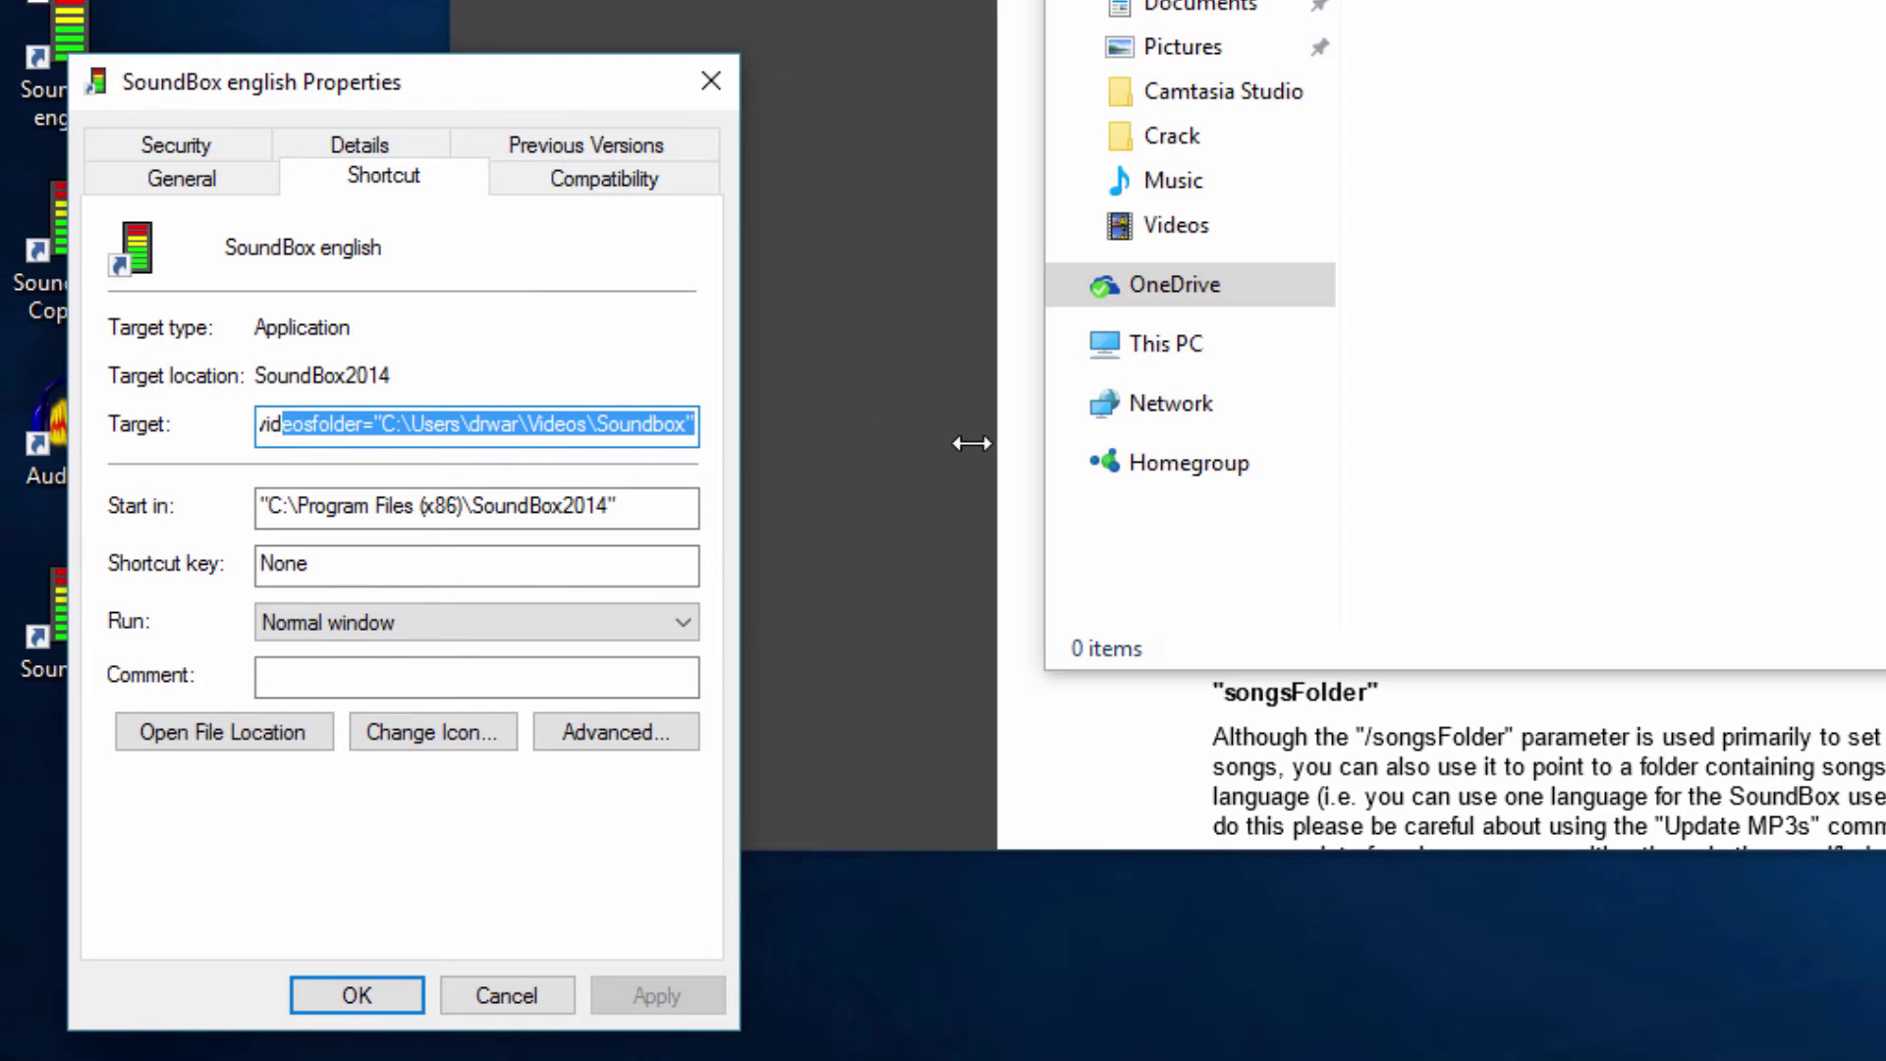
{"action": "key", "text": "BackSpace"}
{"action": "key", "text": "BackSpace"}
{"action": "key", "text": "BackSpace"}
{"action": "key", "text": "BackSpace"}
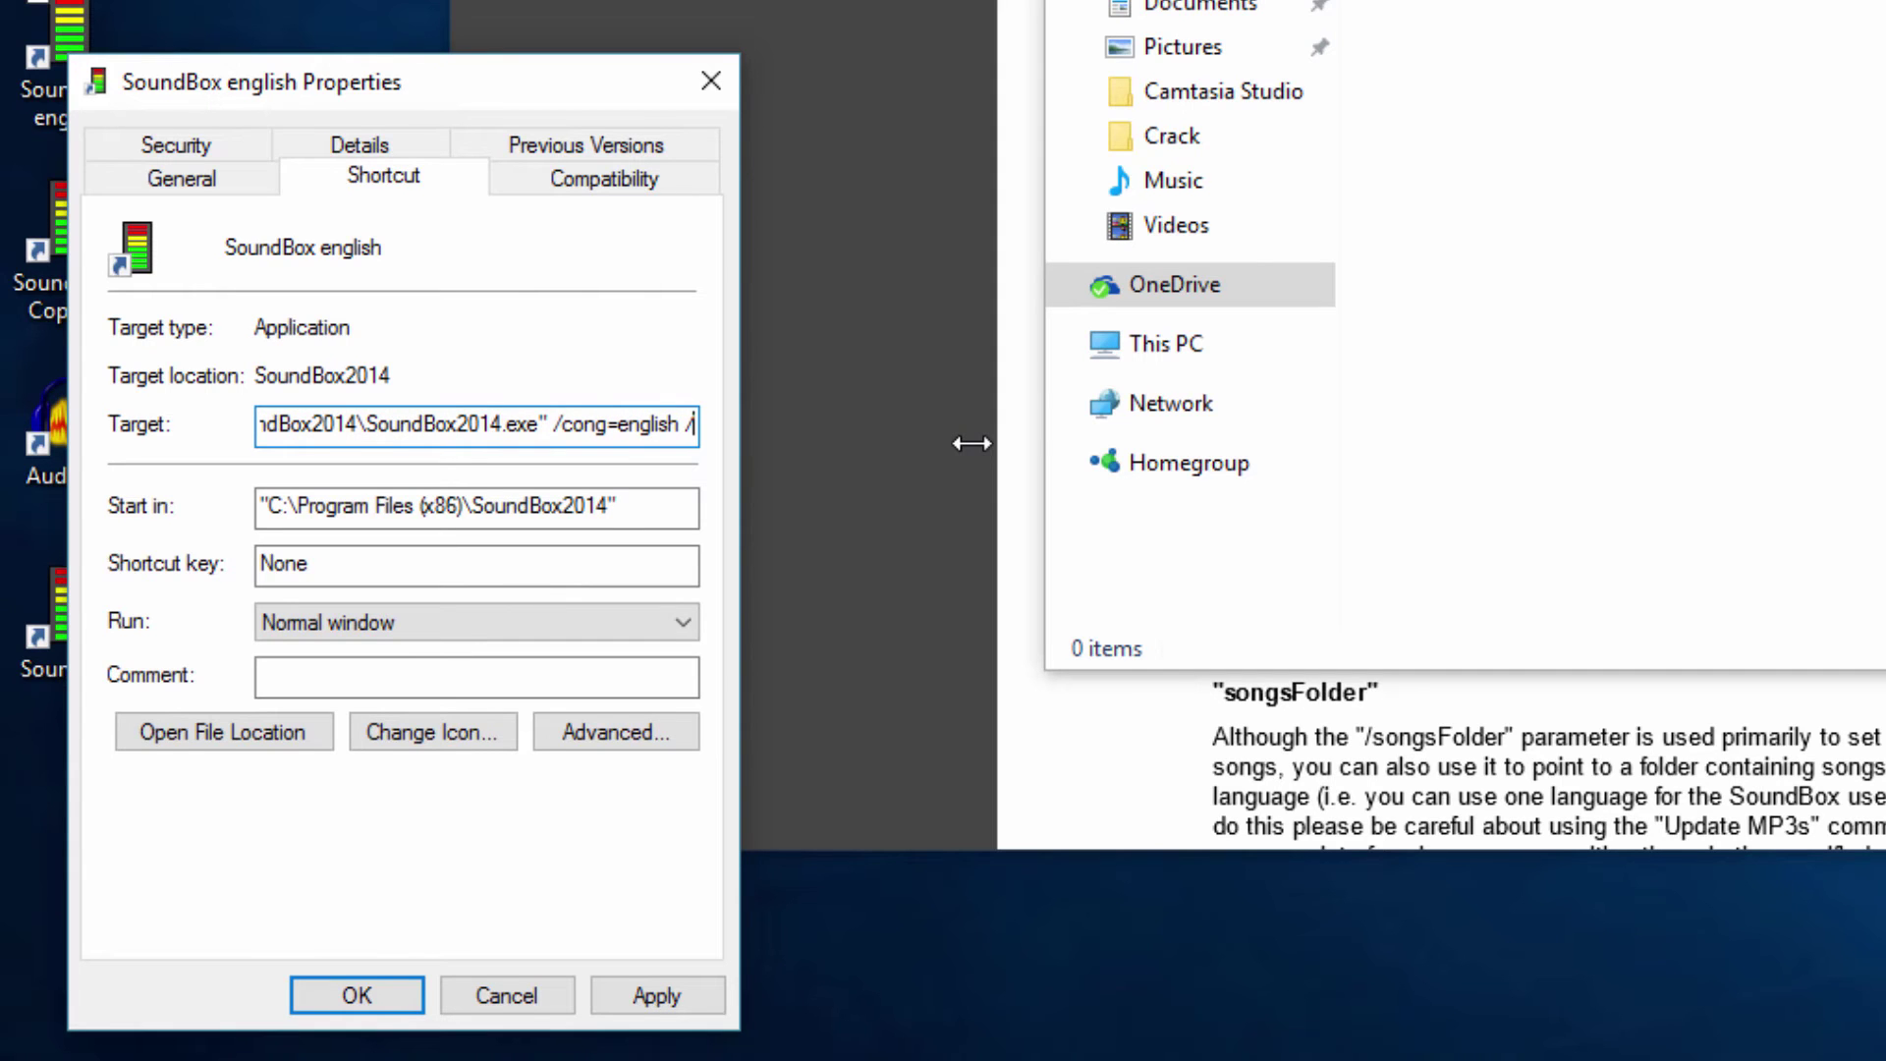
Complete the SoundBox english shortcut's target with /recFolder="C:\Onedrive\soundbox recordings", checking the parameter name in SoundBox.pdf, and save the properties
{"action": "left_click", "coordinate": [1281, 4]}
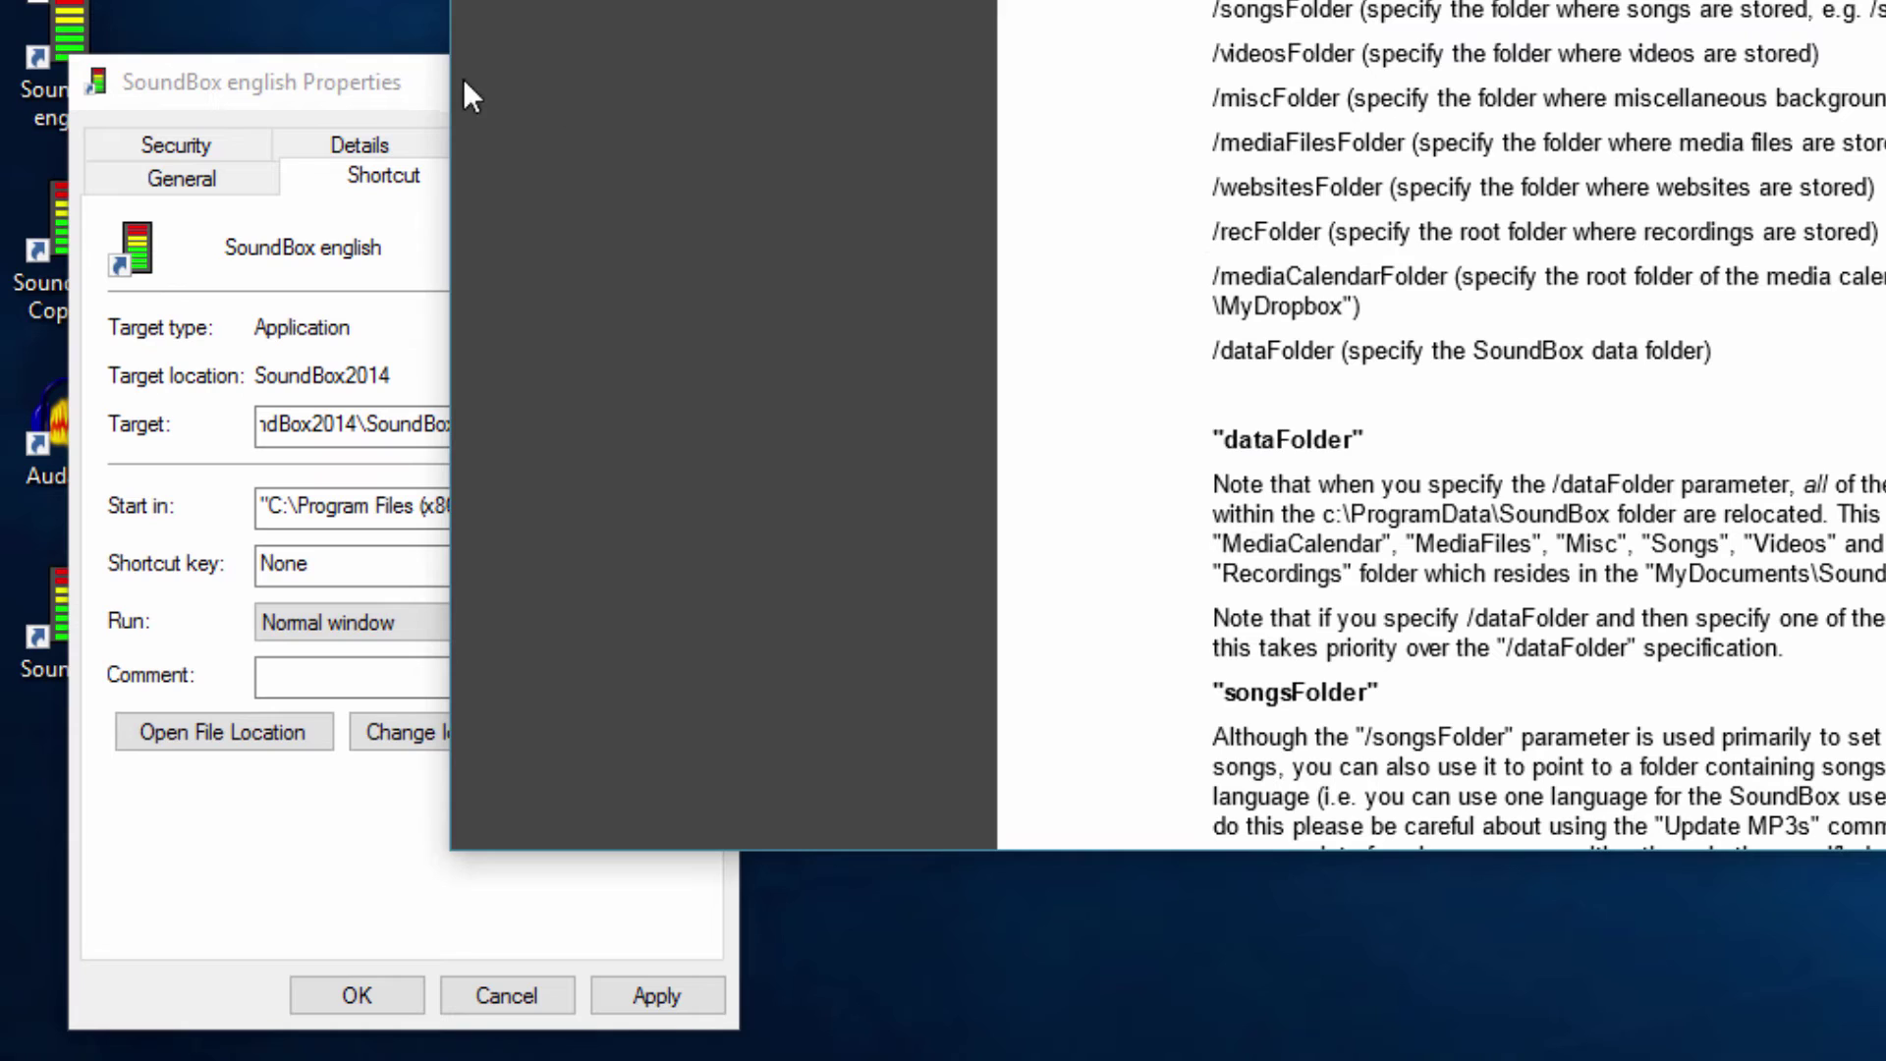
{"action": "left_click", "coordinate": [389, 91]}
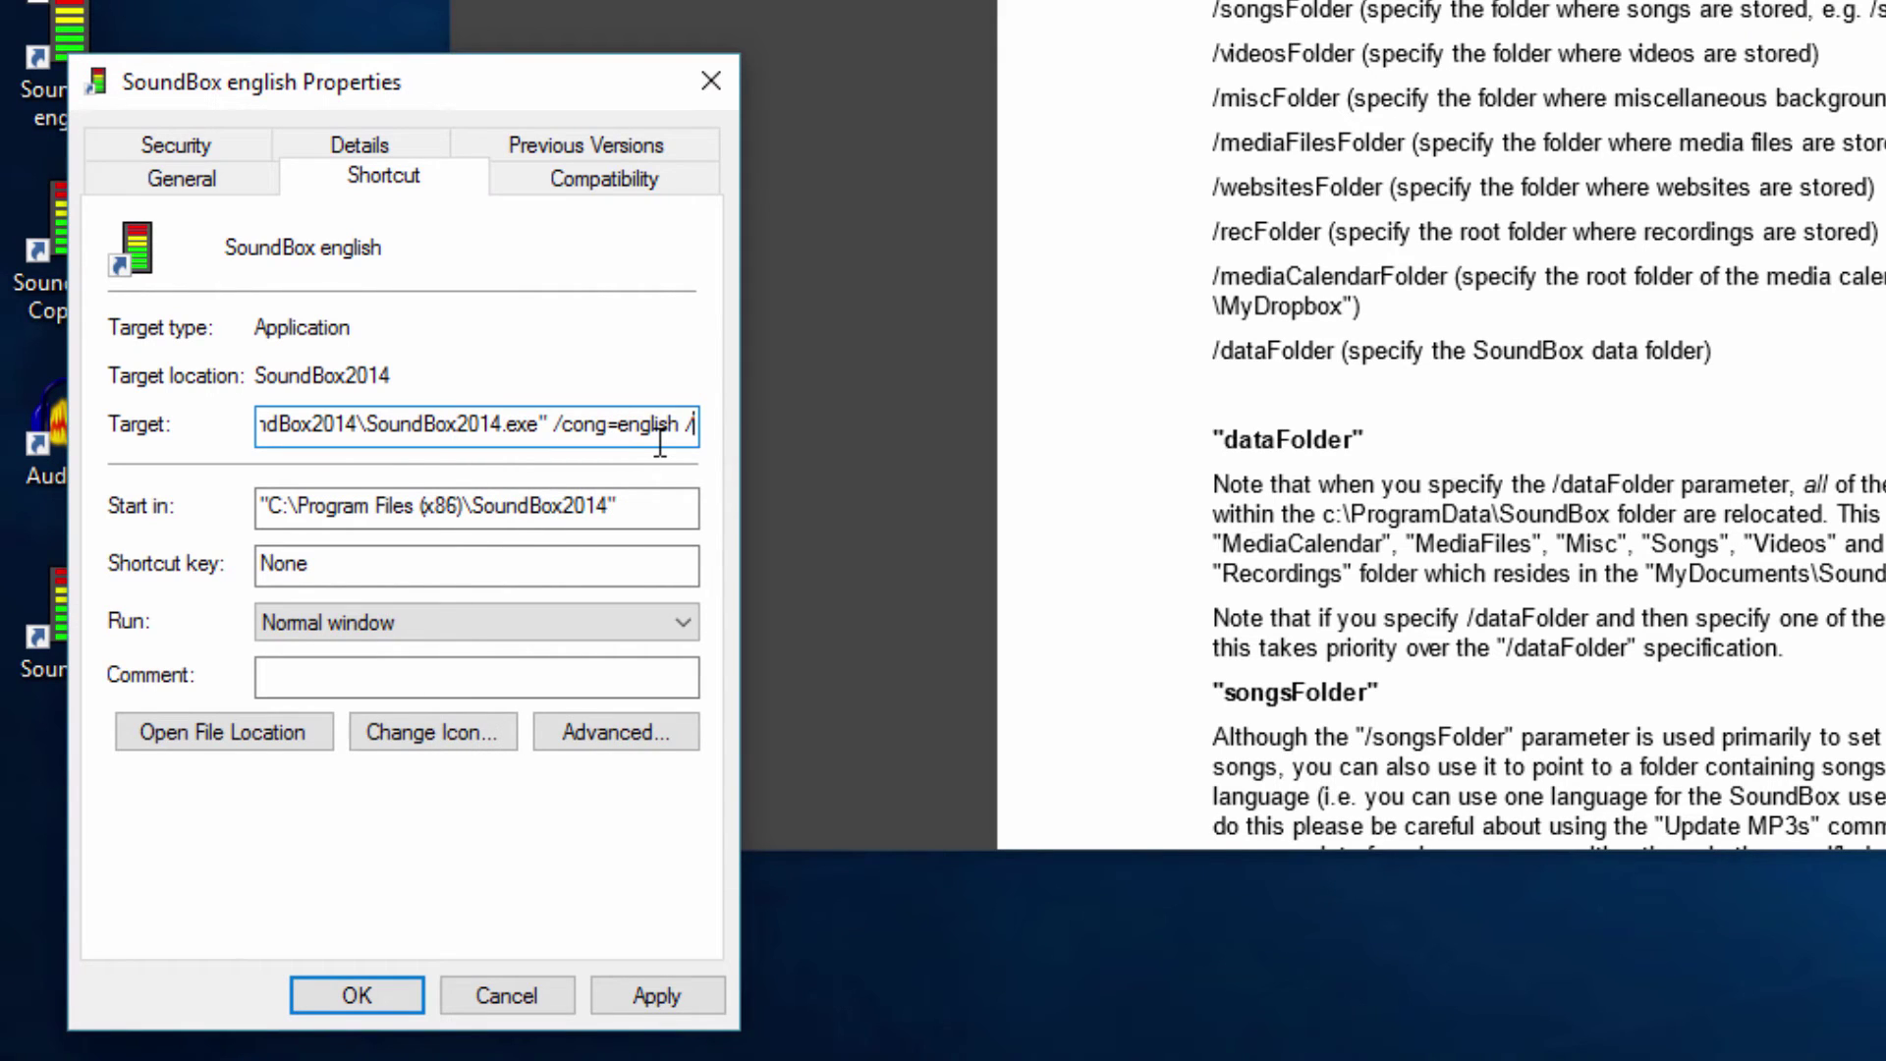
{"action": "type", "text": "recF"}
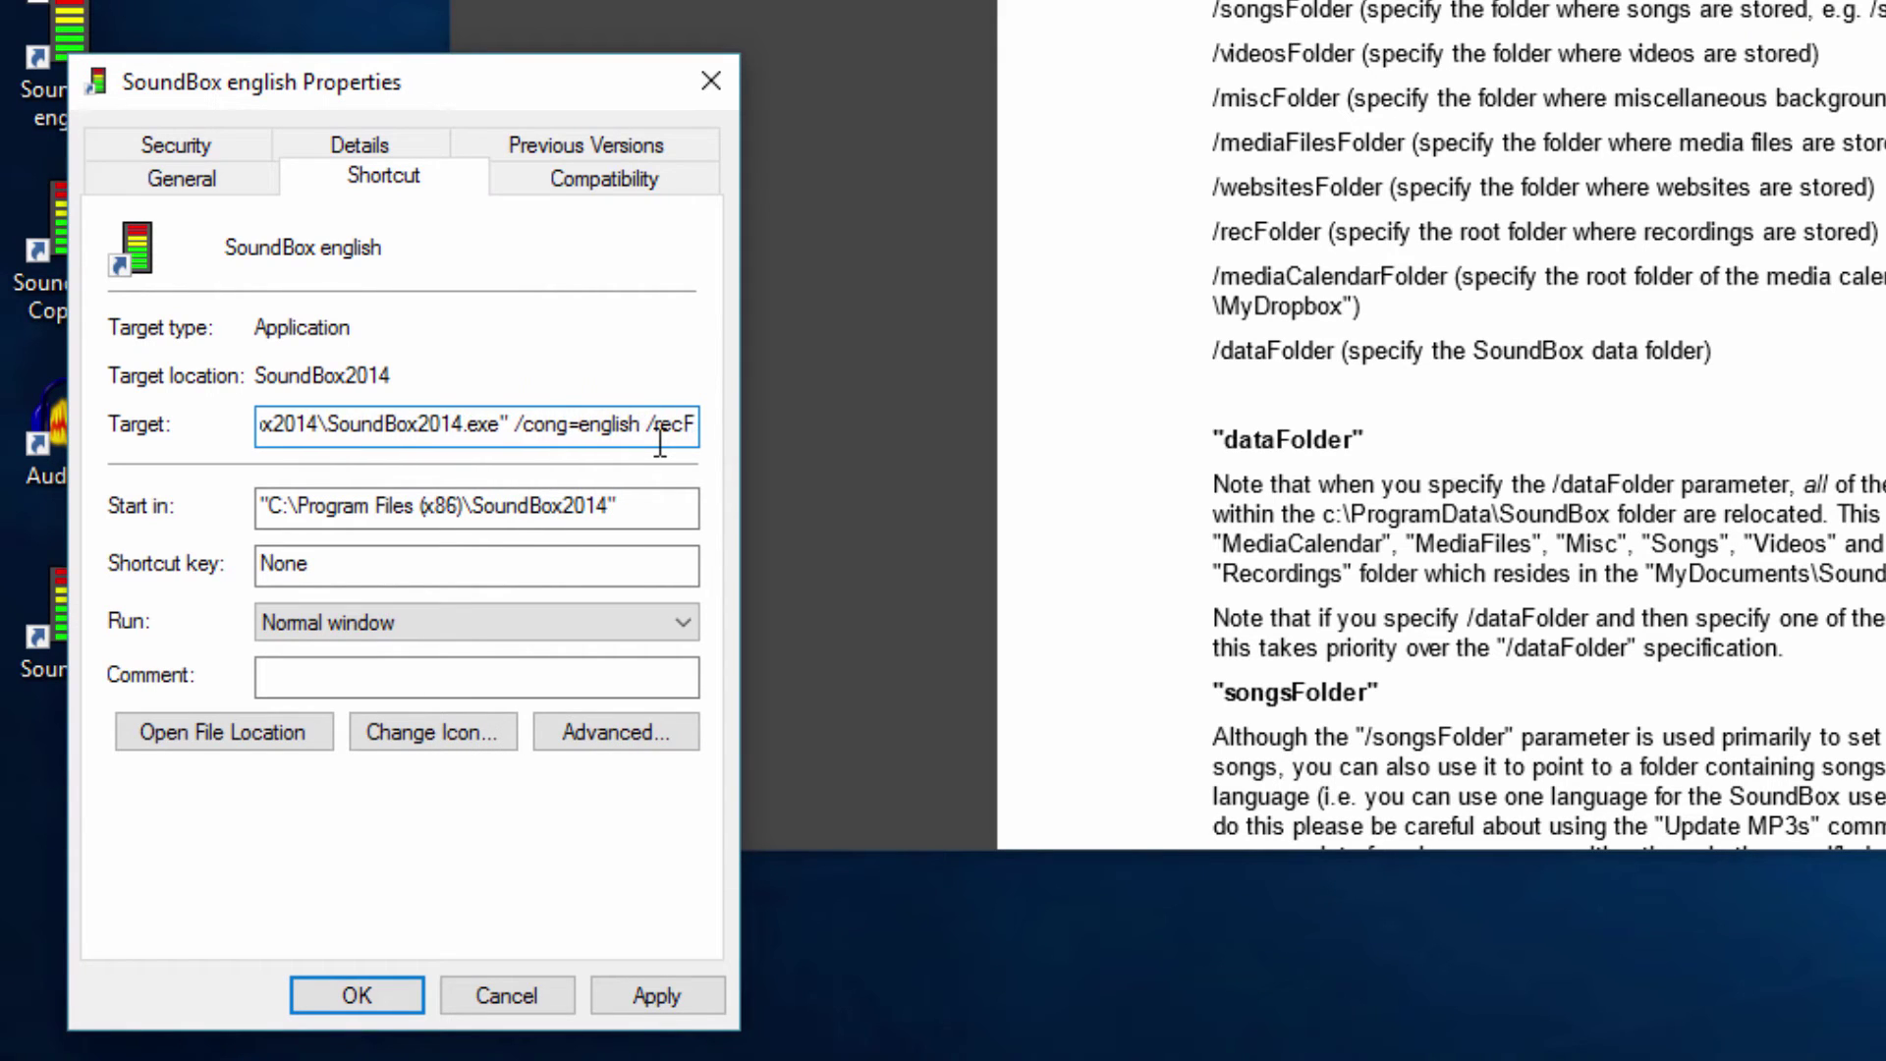
{"action": "type", "text": "older"}
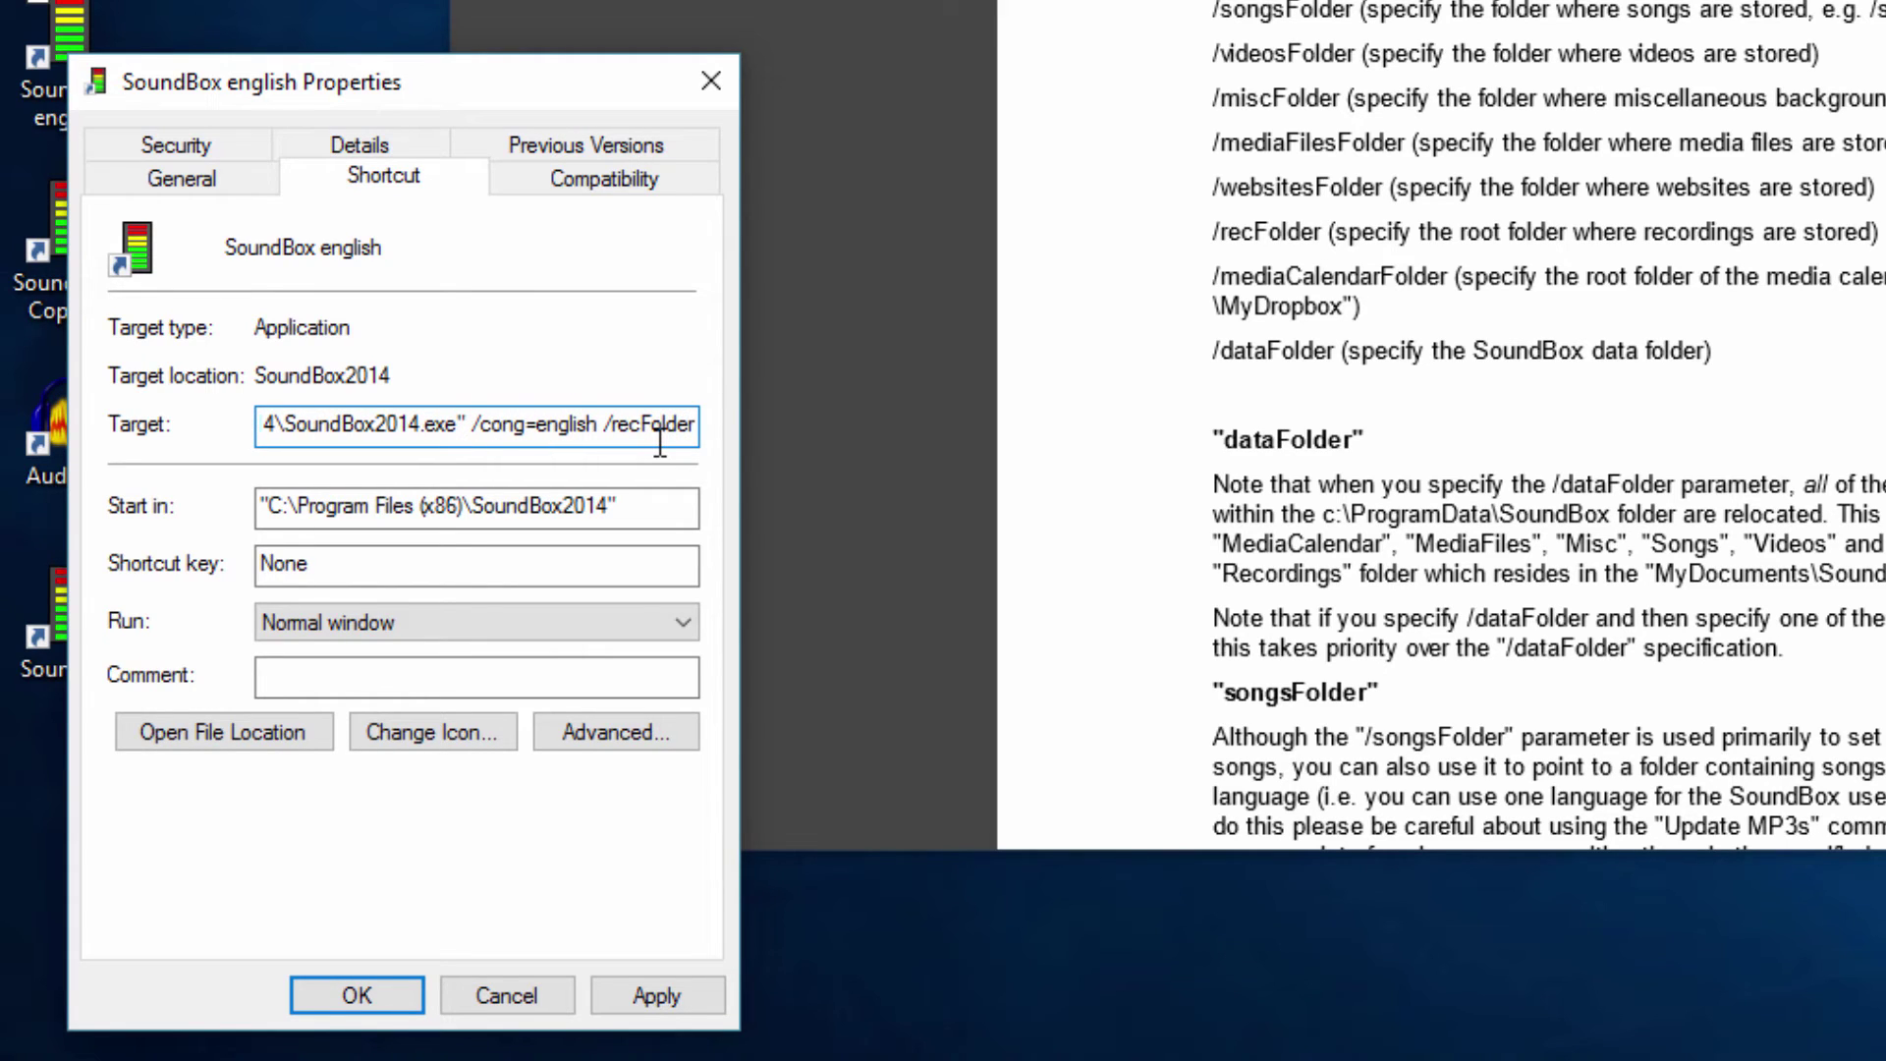
{"action": "type", "text": "=\""}
{"action": "key", "text": "ctrl+v"}
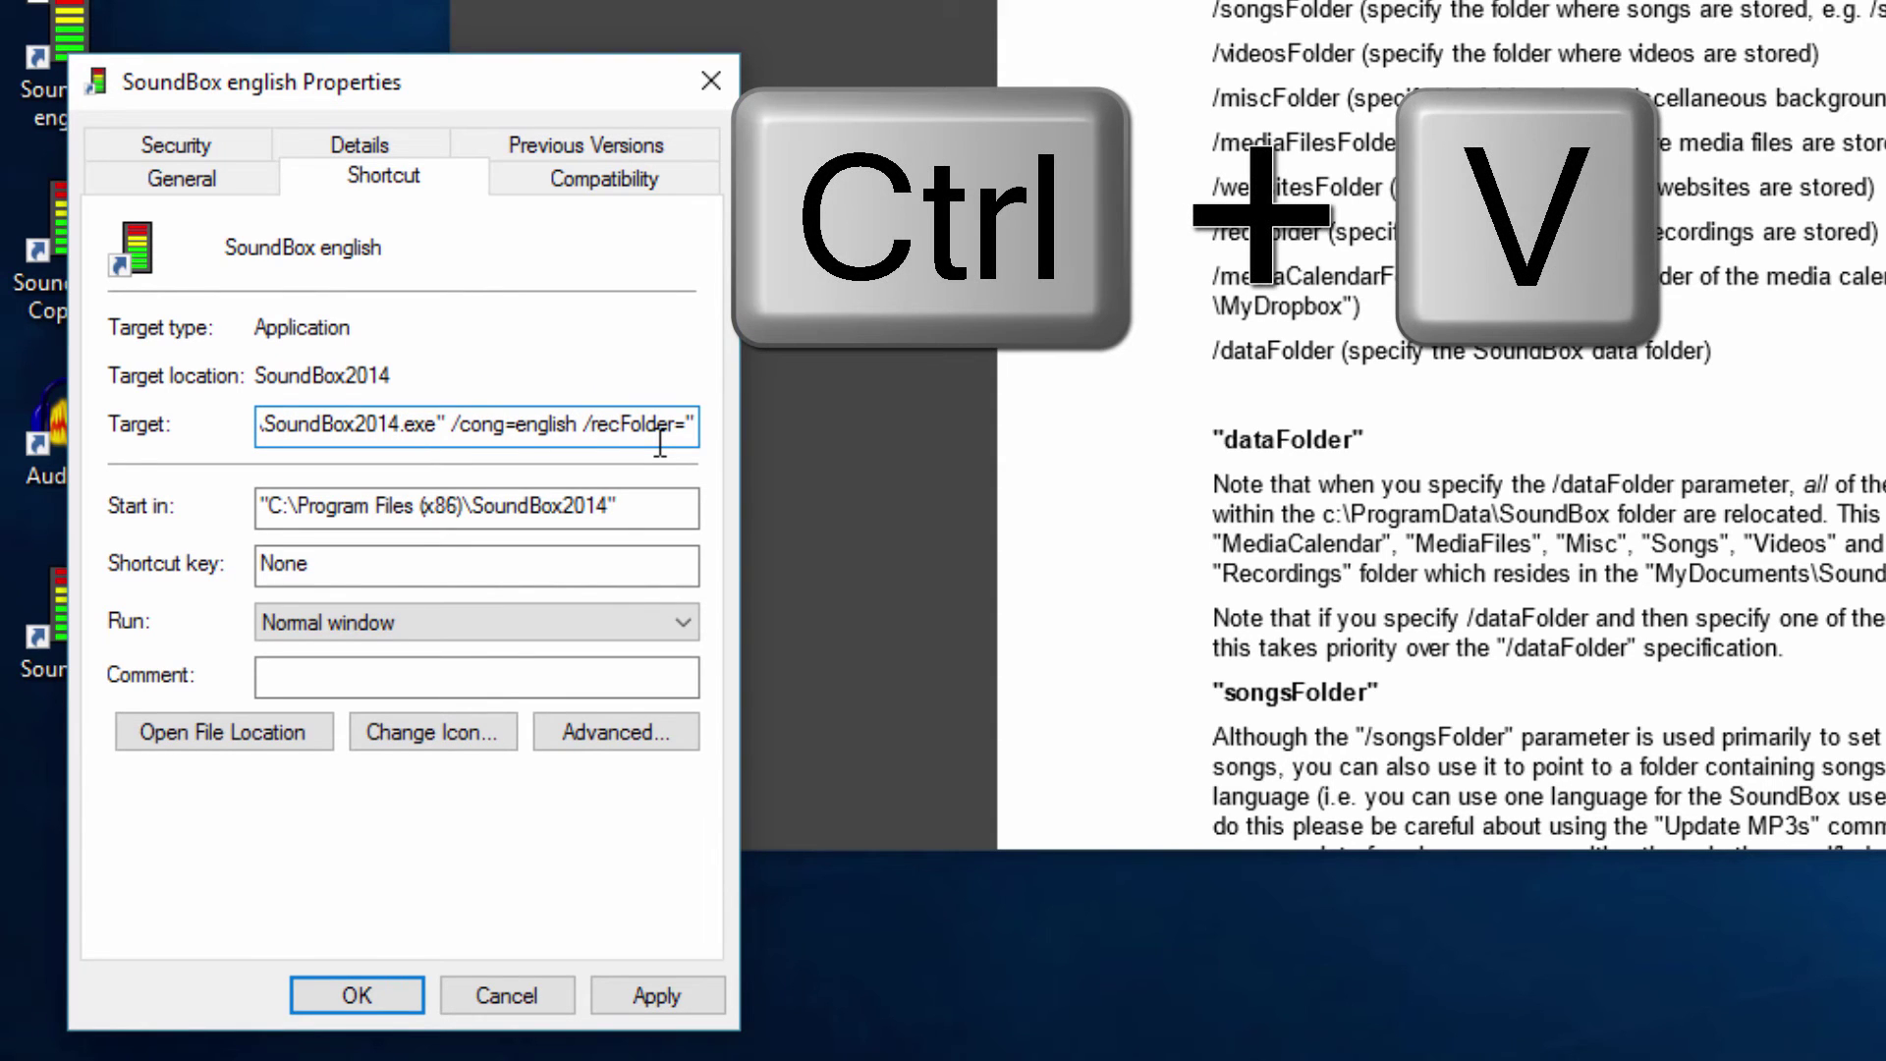
{"action": "type", "text": "C:\\Onedrive\\soundbox recordings"}
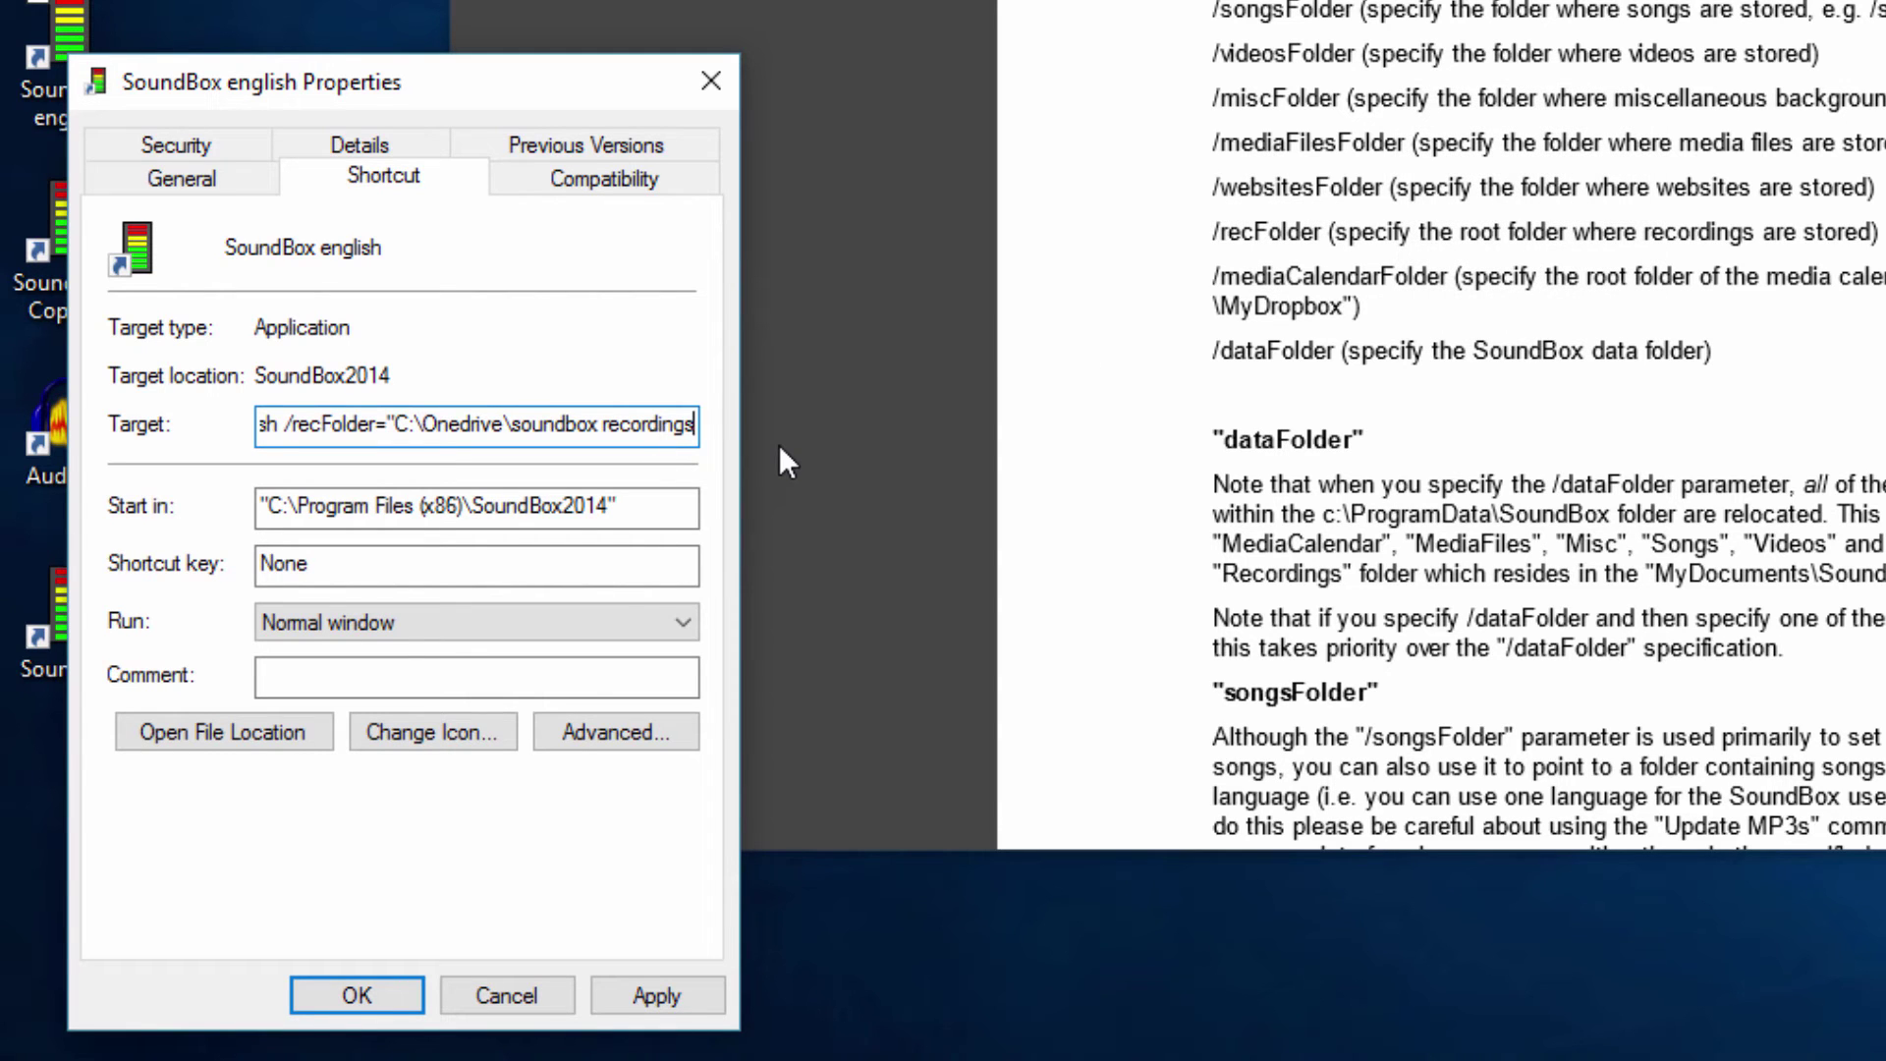
{"action": "type", "text": "\""}
{"action": "key", "text": "Return"}
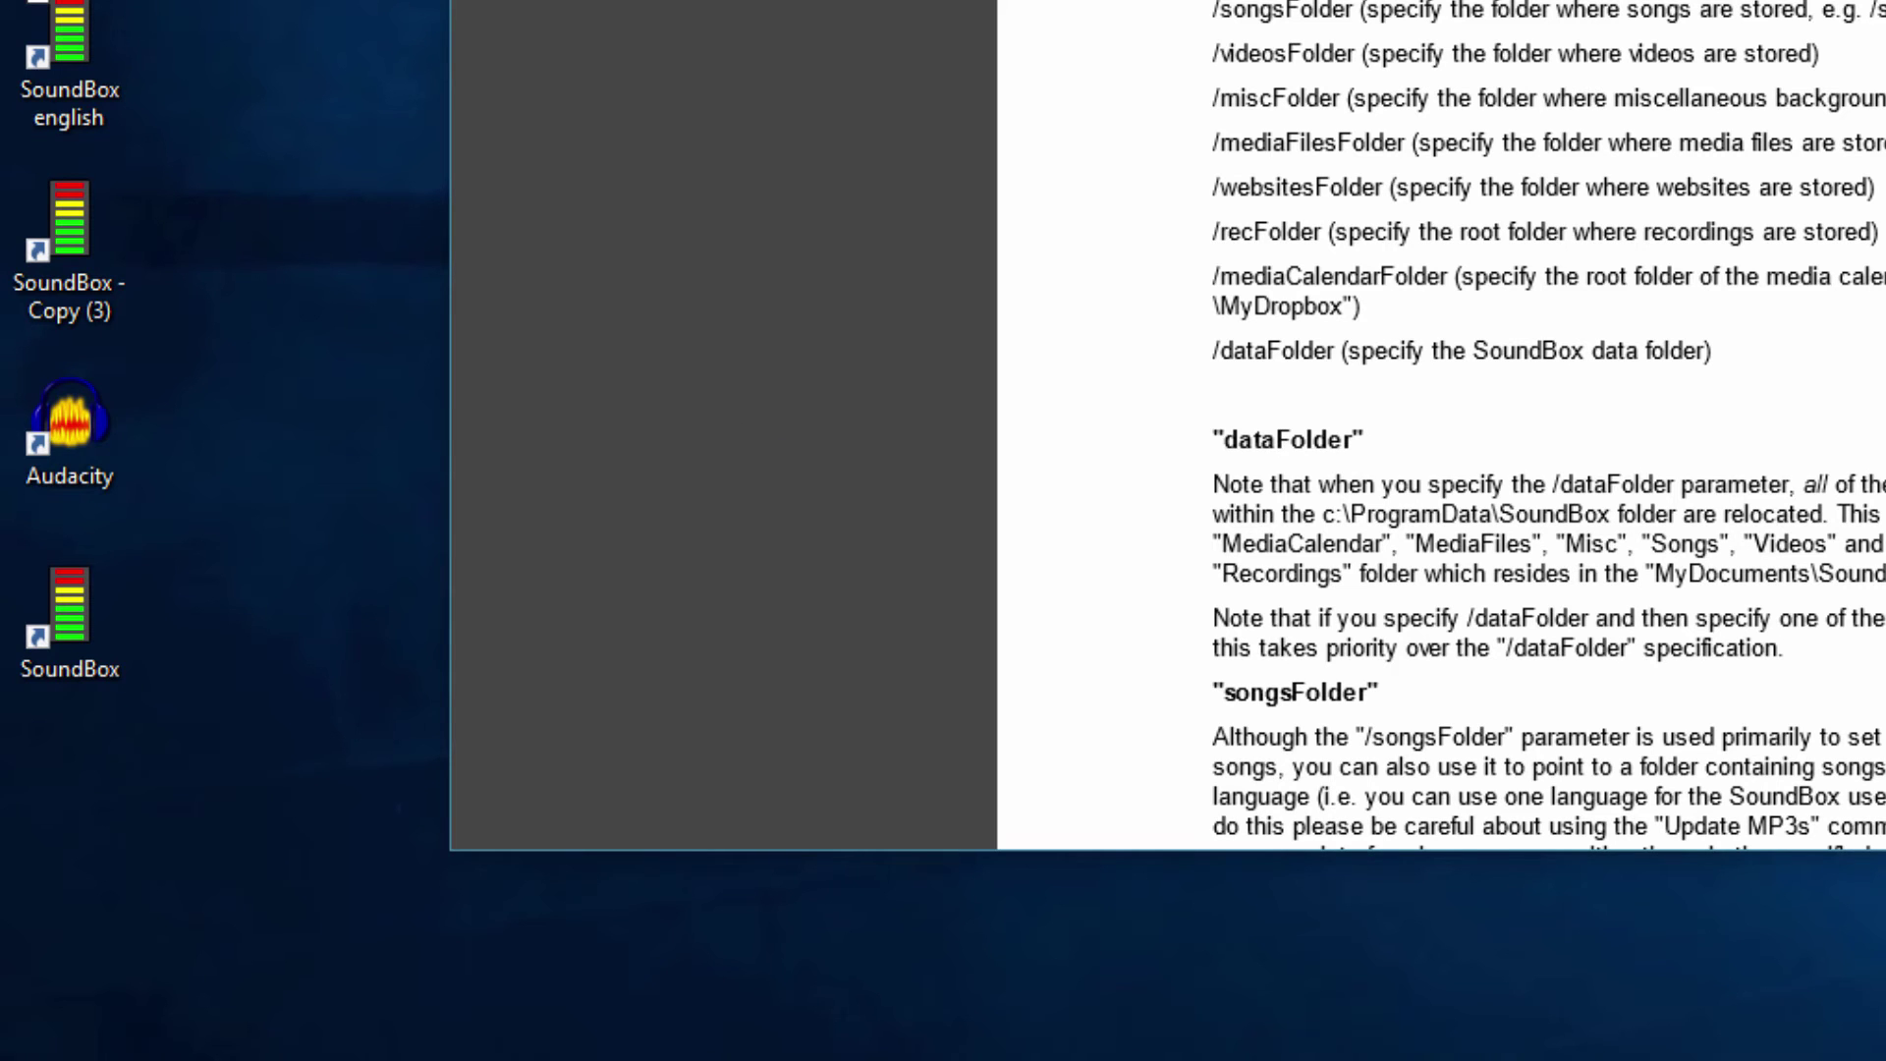
Reopen the SoundBox english shortcut's properties and review its target, compatibility and previous versions pages
{"action": "right_click", "coordinate": [102, 74]}
{"action": "left_click", "coordinate": [168, 738]}
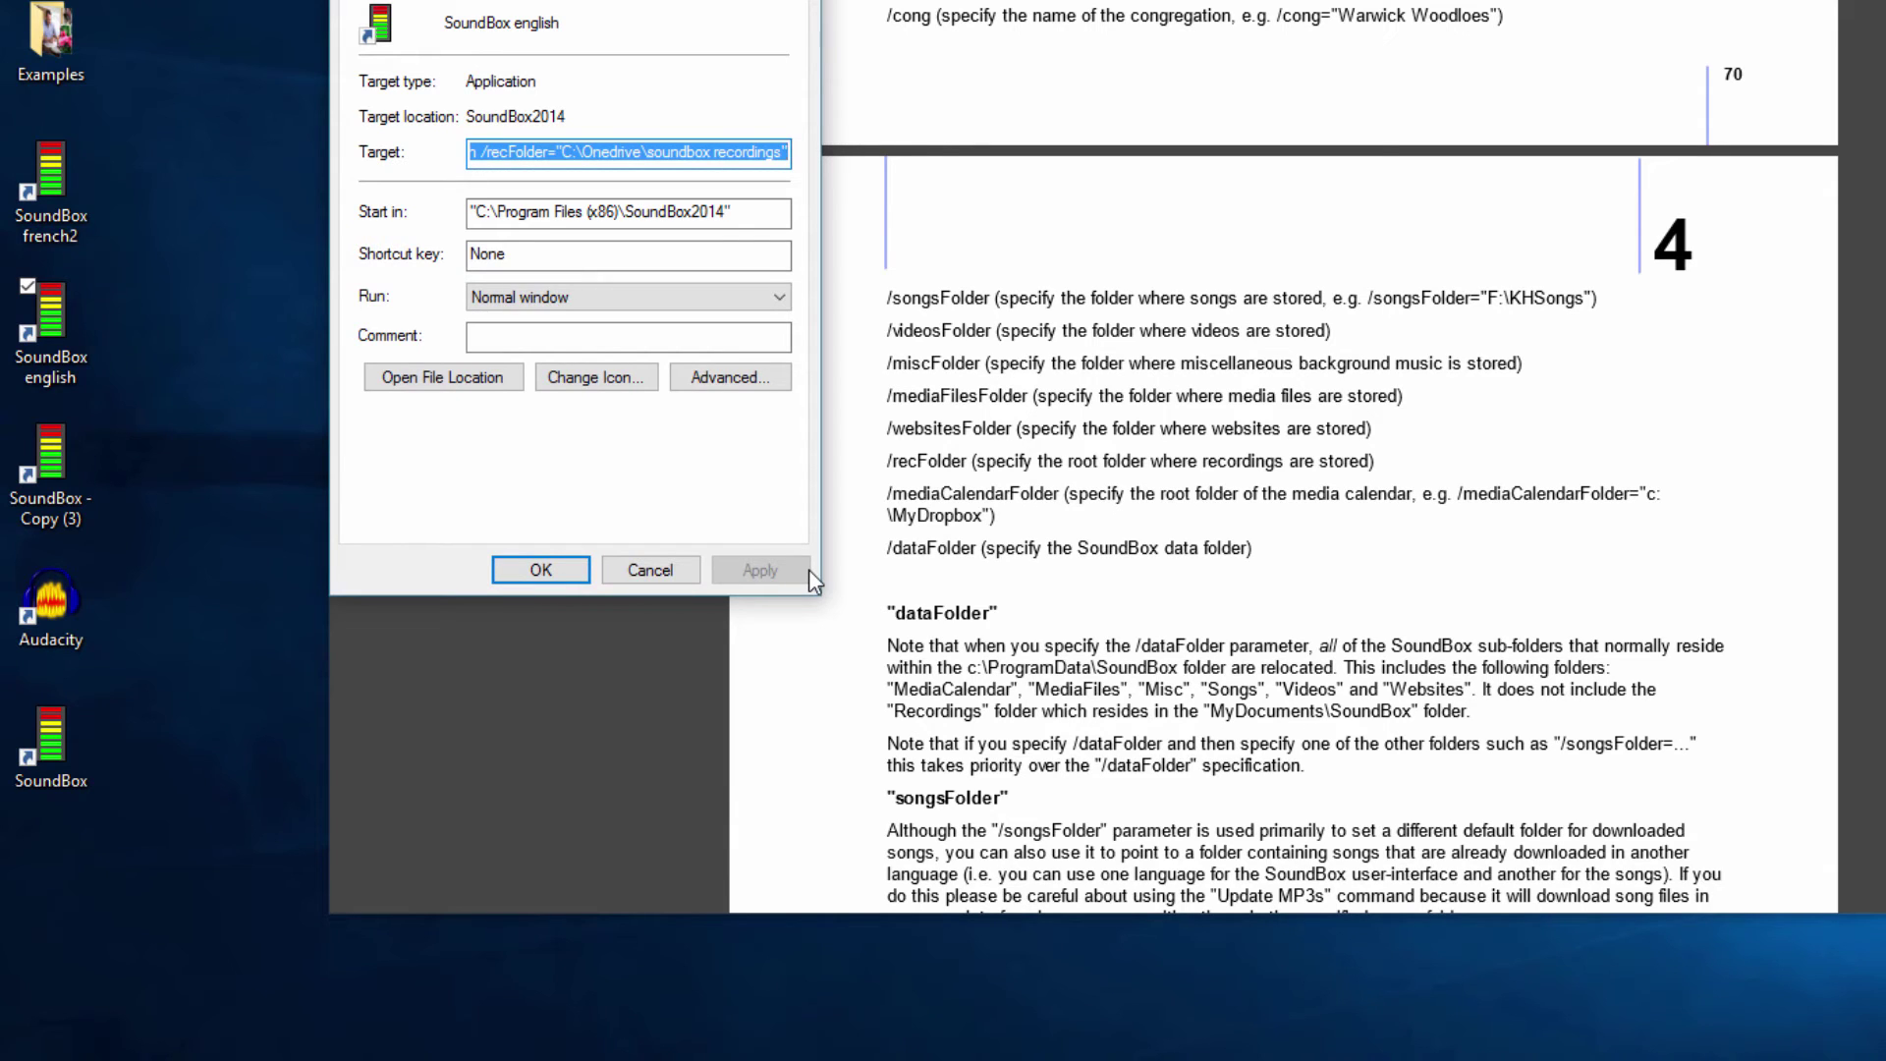
{"action": "left_click", "coordinate": [739, 212]}
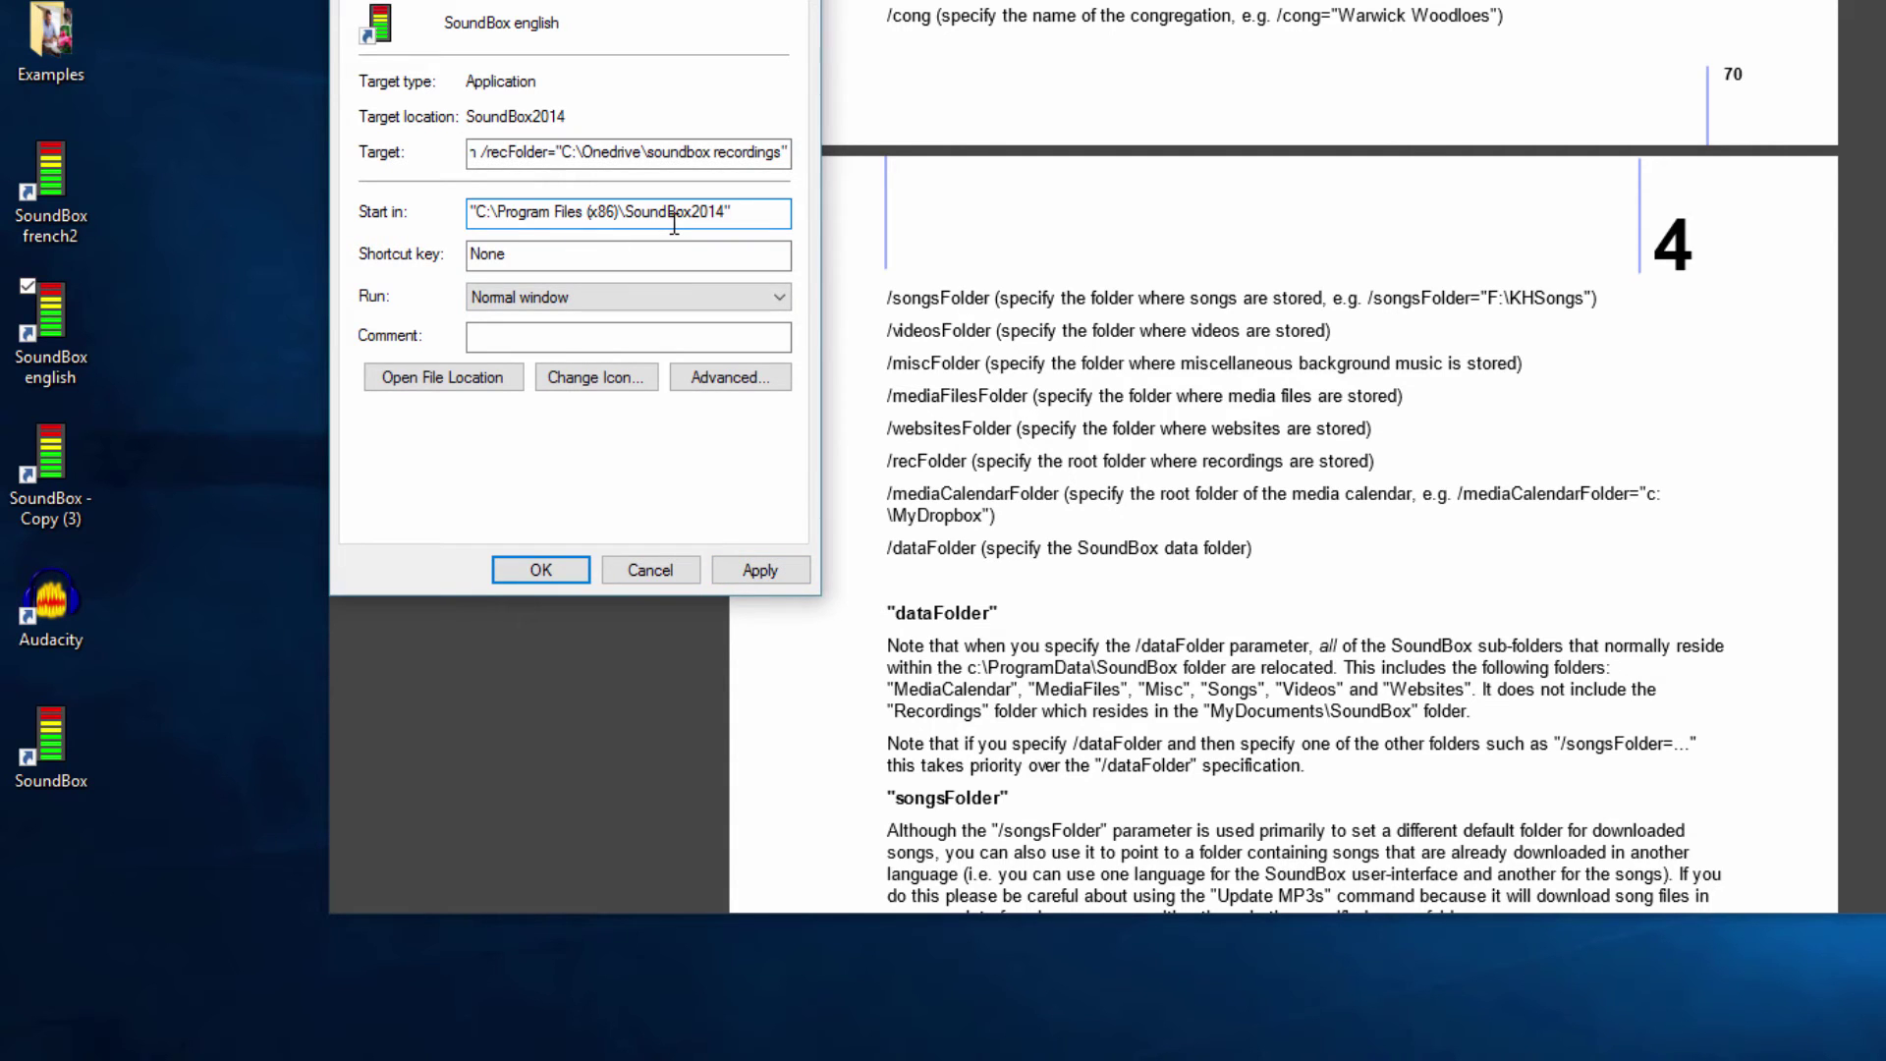
{"action": "left_click_drag", "start_coordinate": [564, 0], "coordinate": [539, 0]}
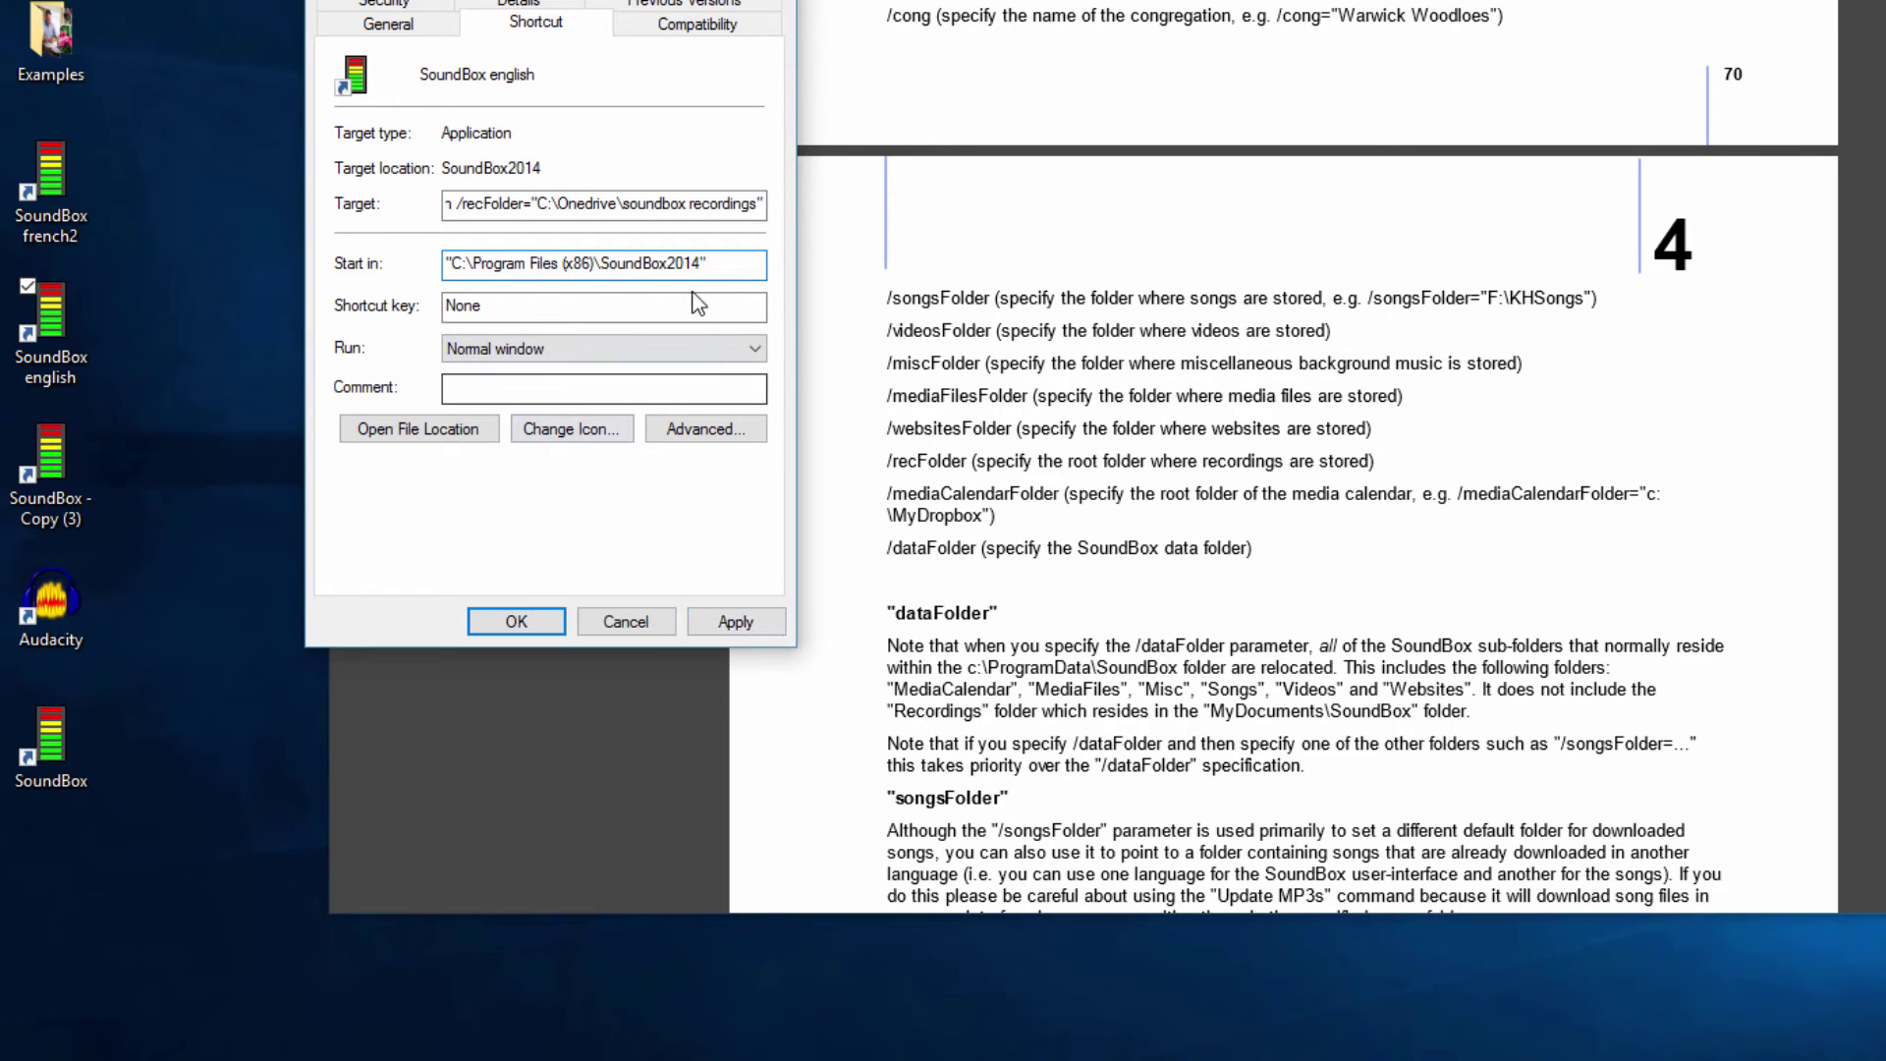
{"action": "left_click", "coordinate": [735, 621]}
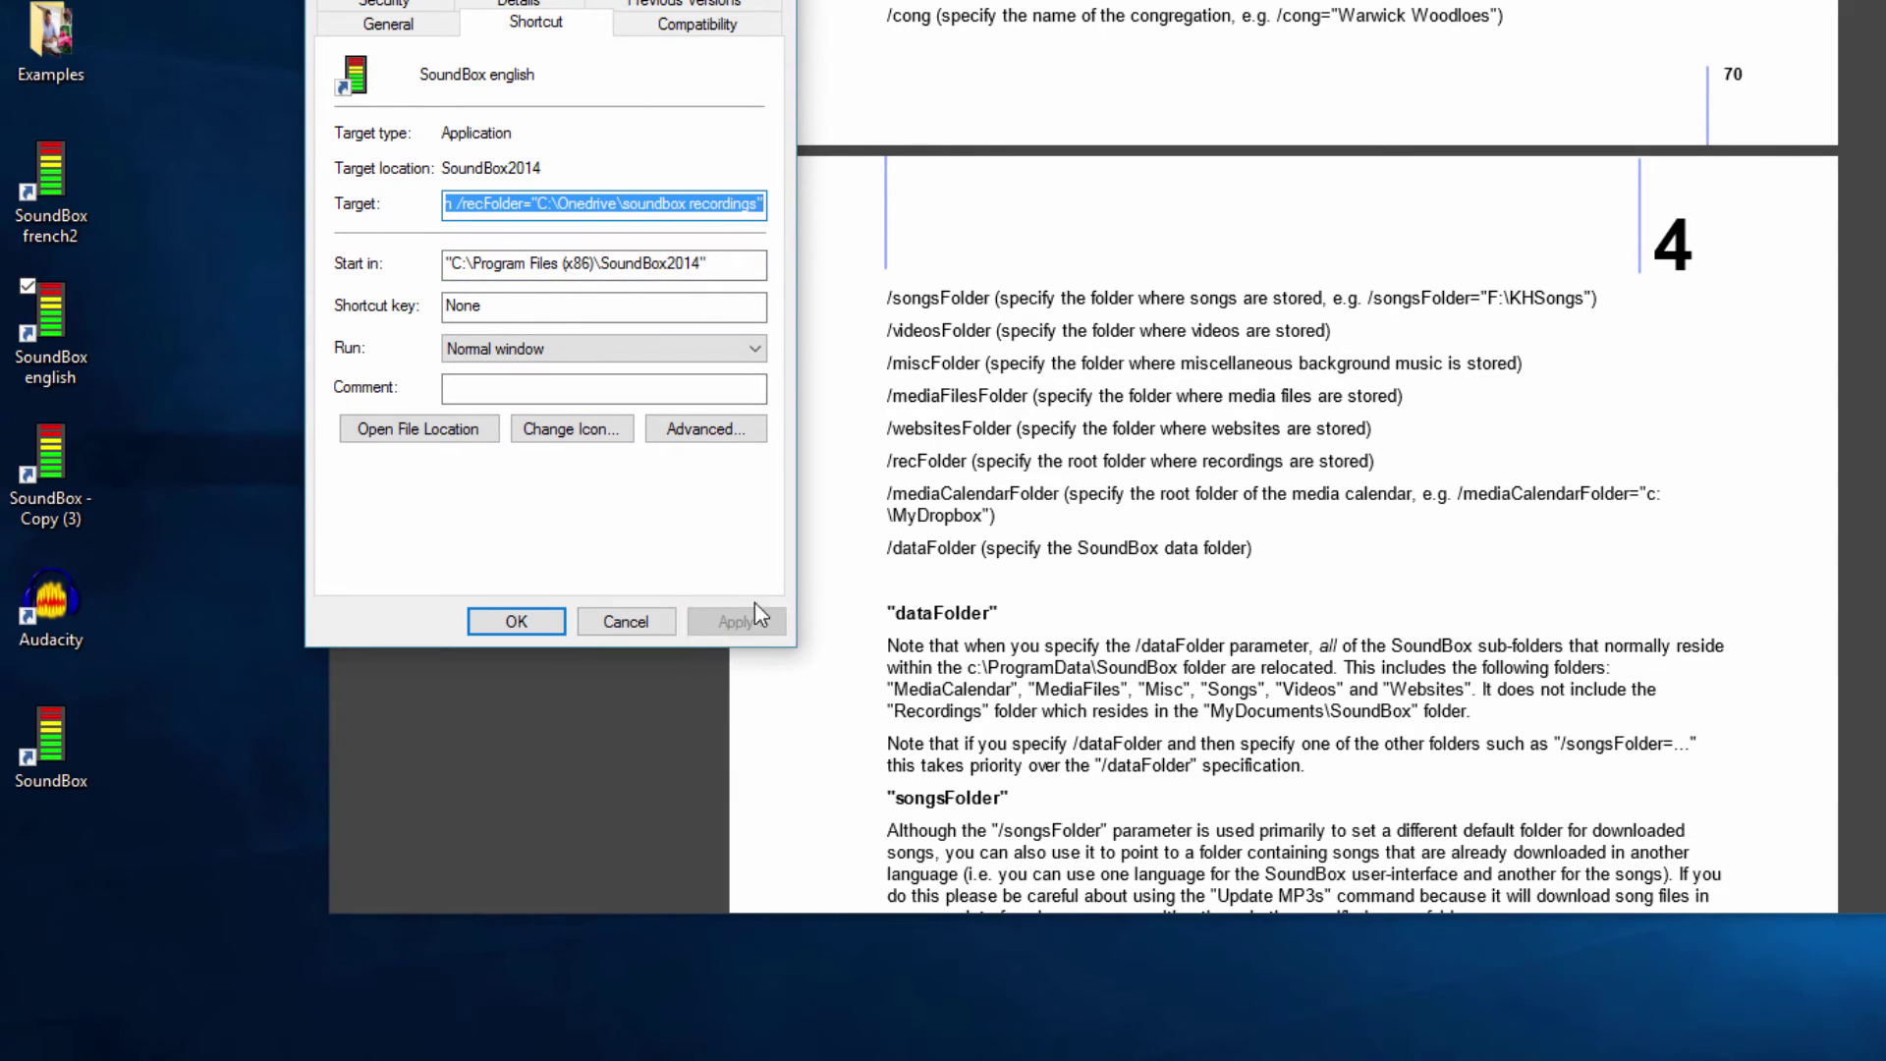
{"action": "left_click", "coordinate": [697, 22]}
{"action": "left_click", "coordinate": [684, 4]}
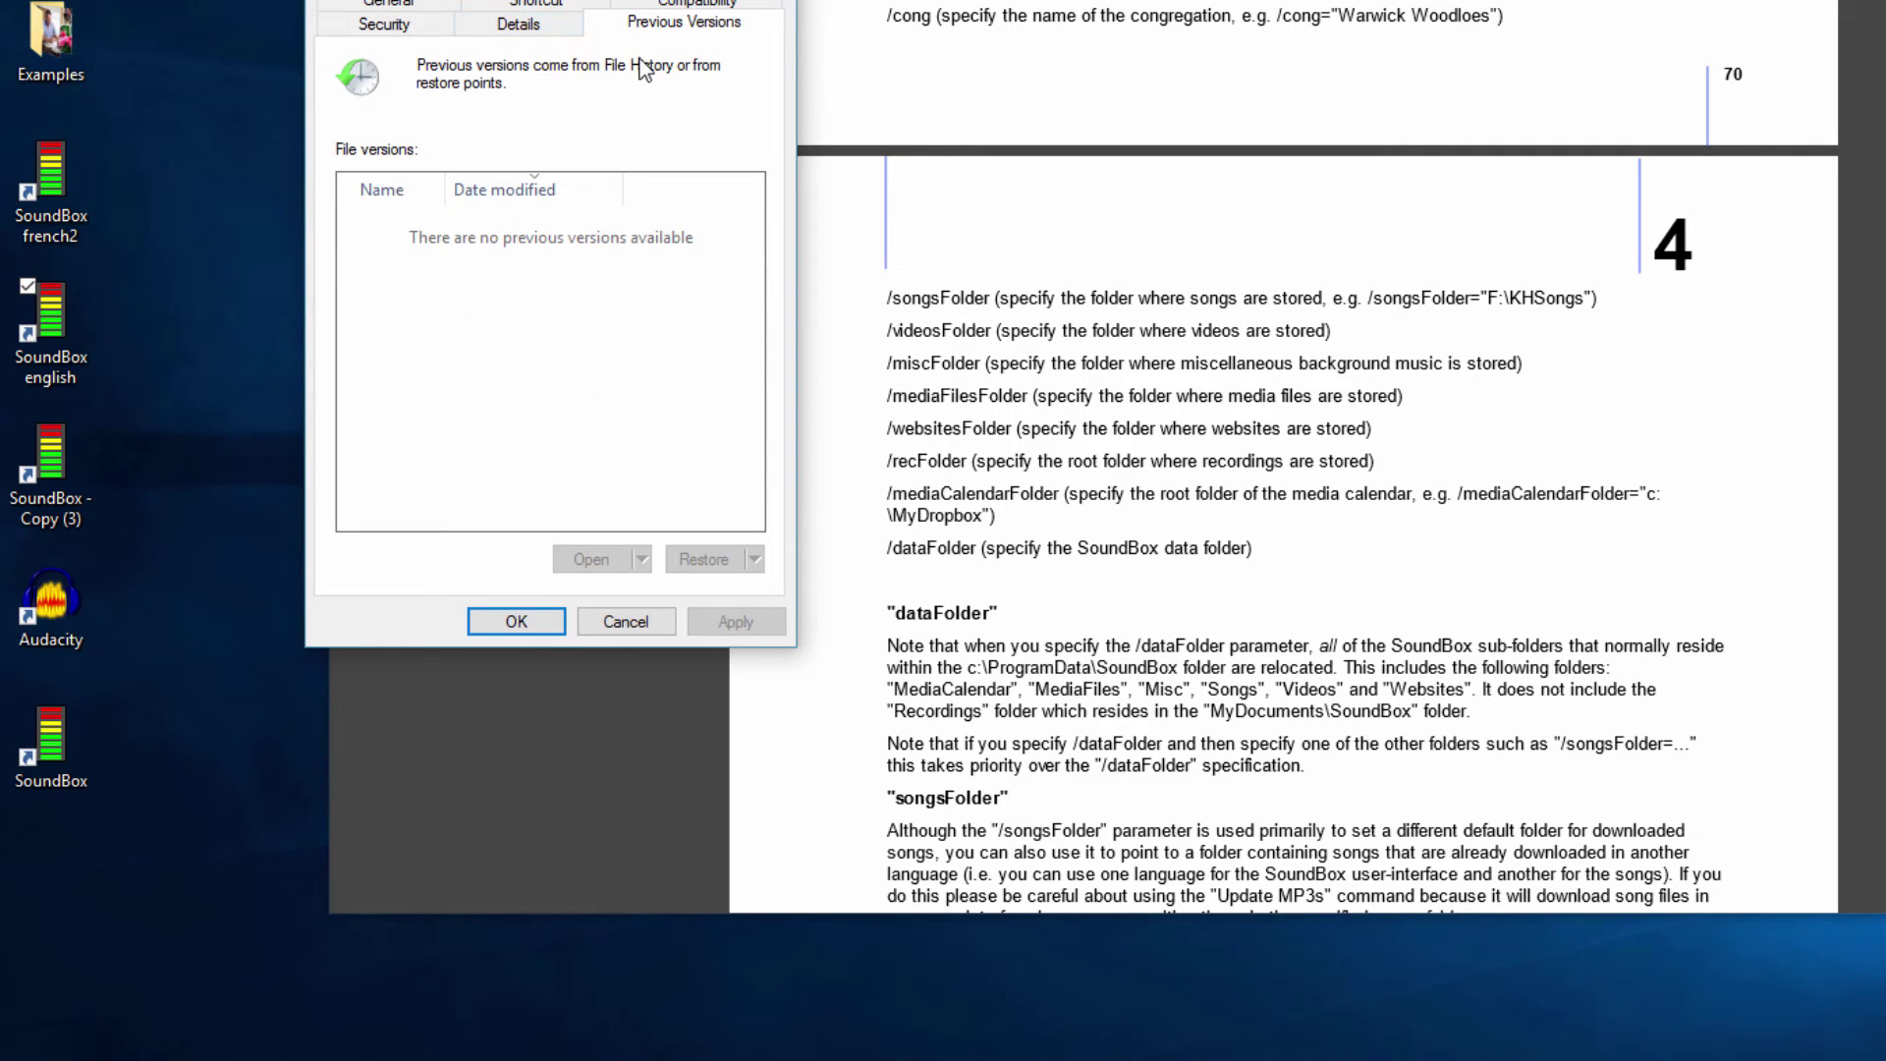
{"action": "left_click", "coordinate": [705, 5]}
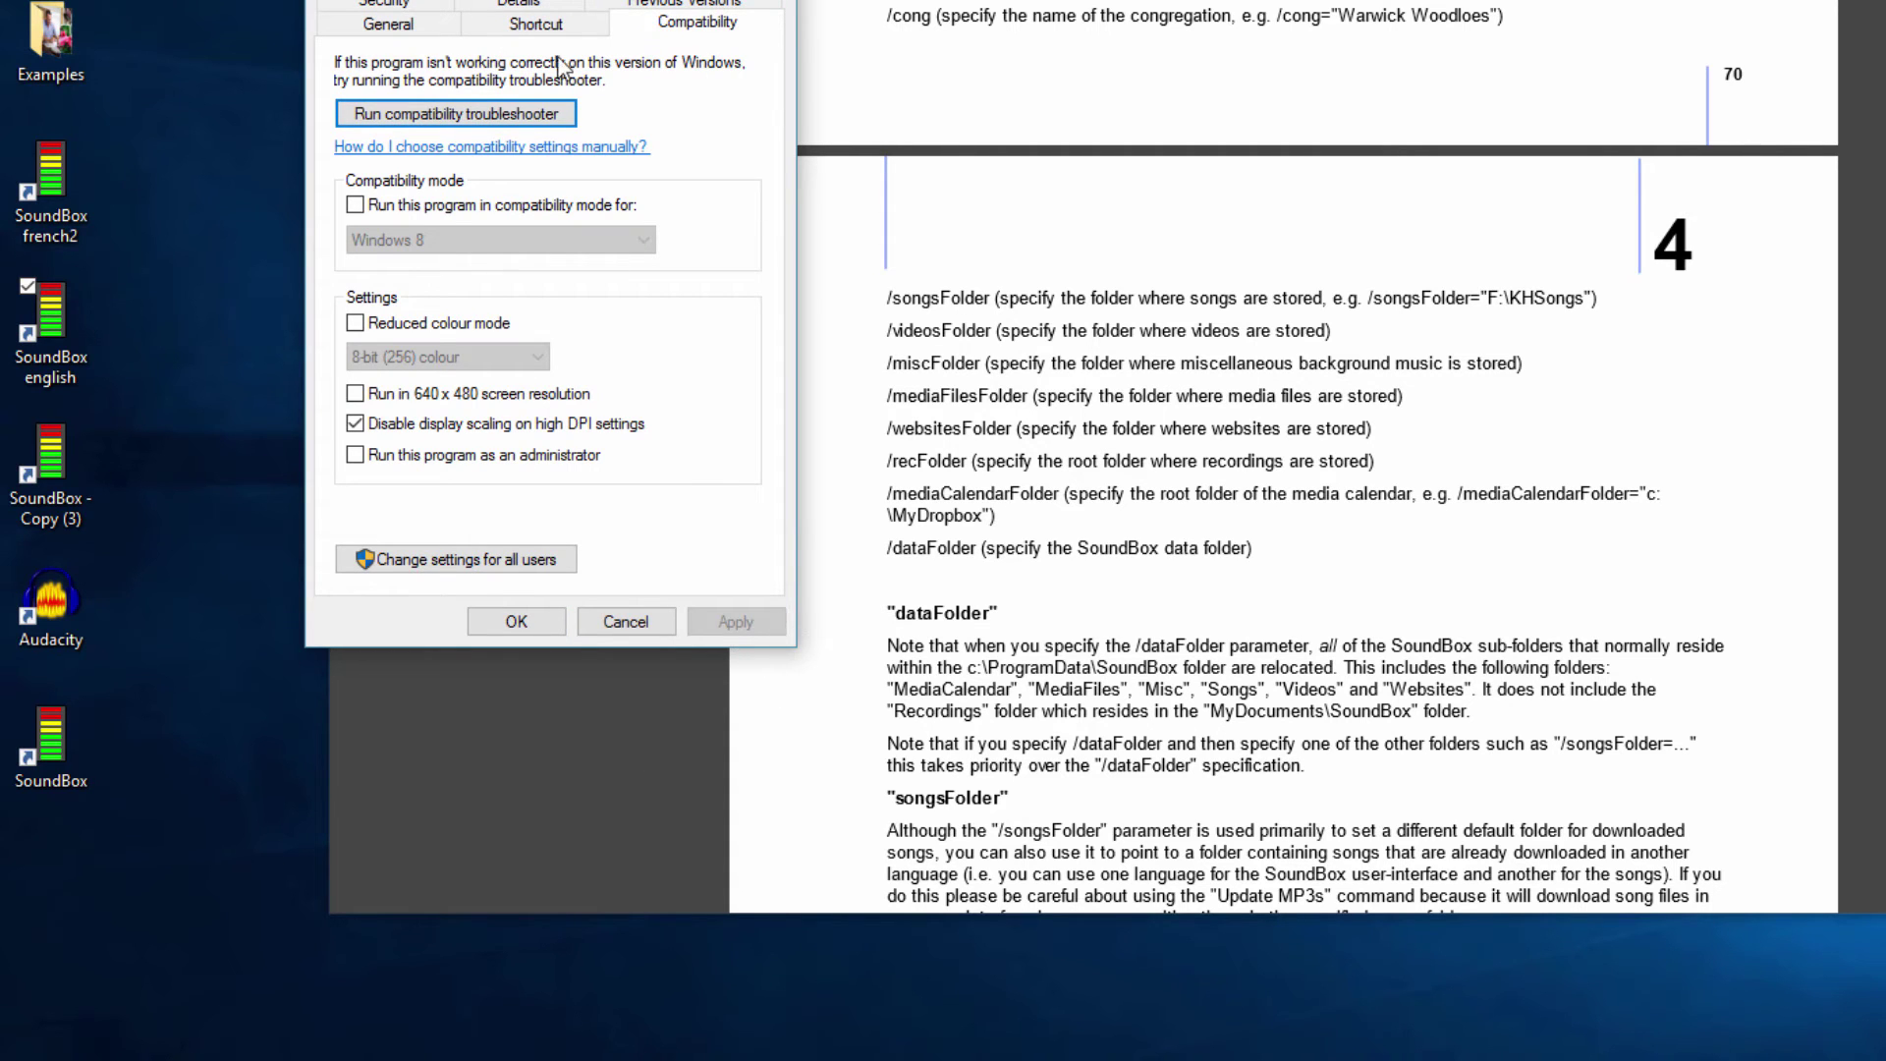
{"action": "left_click", "coordinate": [518, 4]}
{"action": "left_click", "coordinate": [536, 4]}
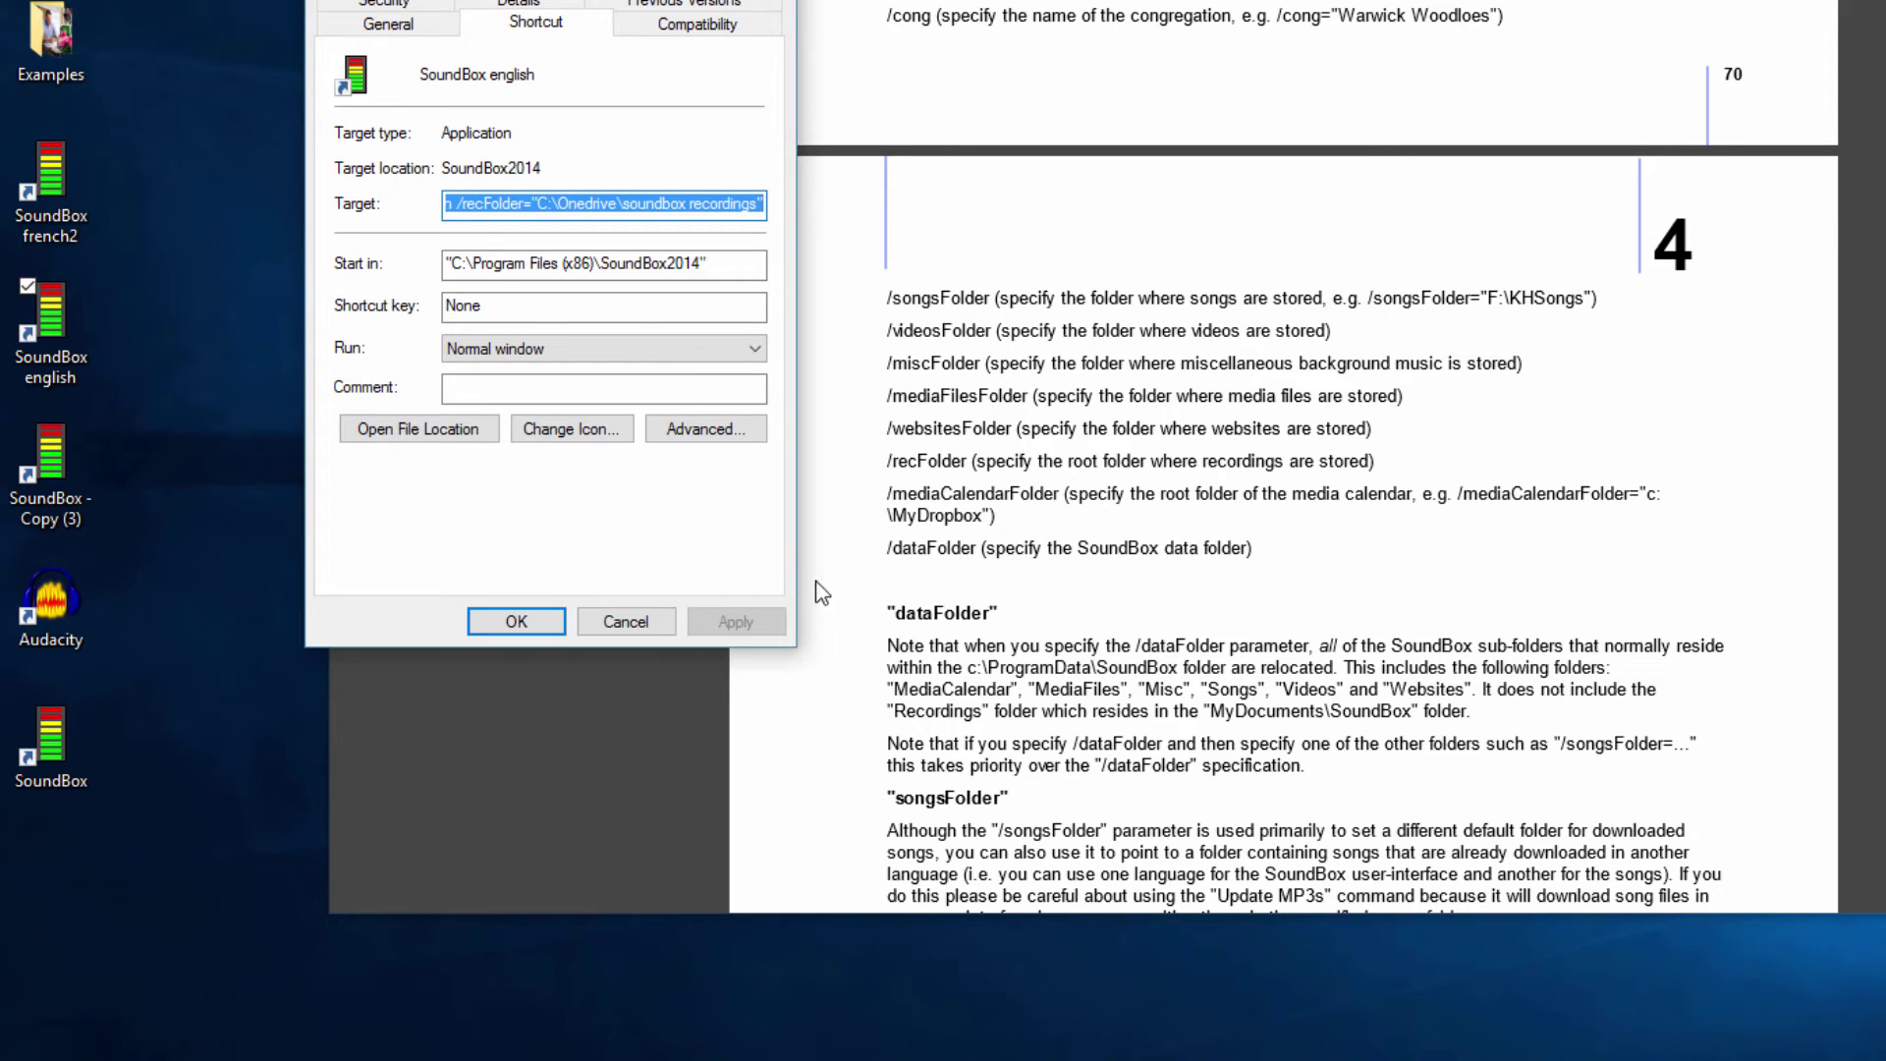
Launch SoundBox from the english desktop shortcut and make a test recording of a few seconds
{"action": "left_click", "coordinate": [520, 620]}
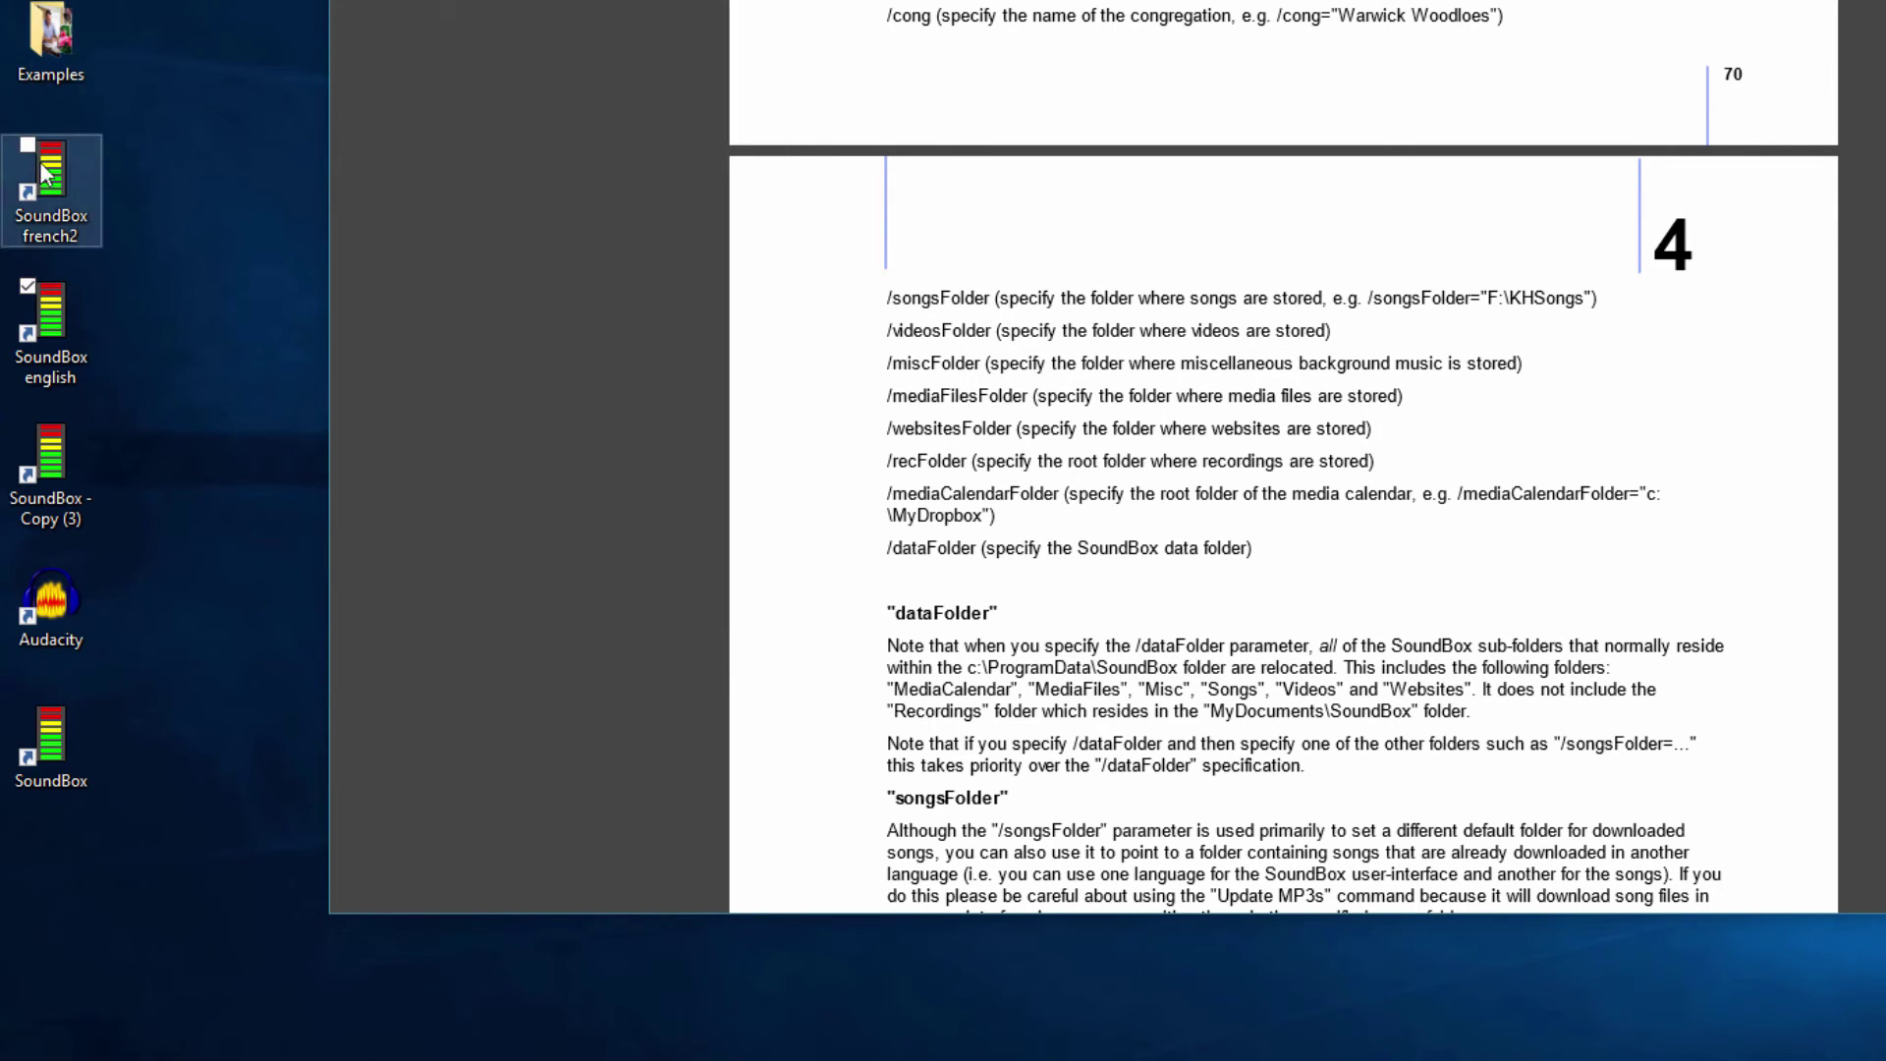
{"action": "double_click", "coordinate": [85, 327]}
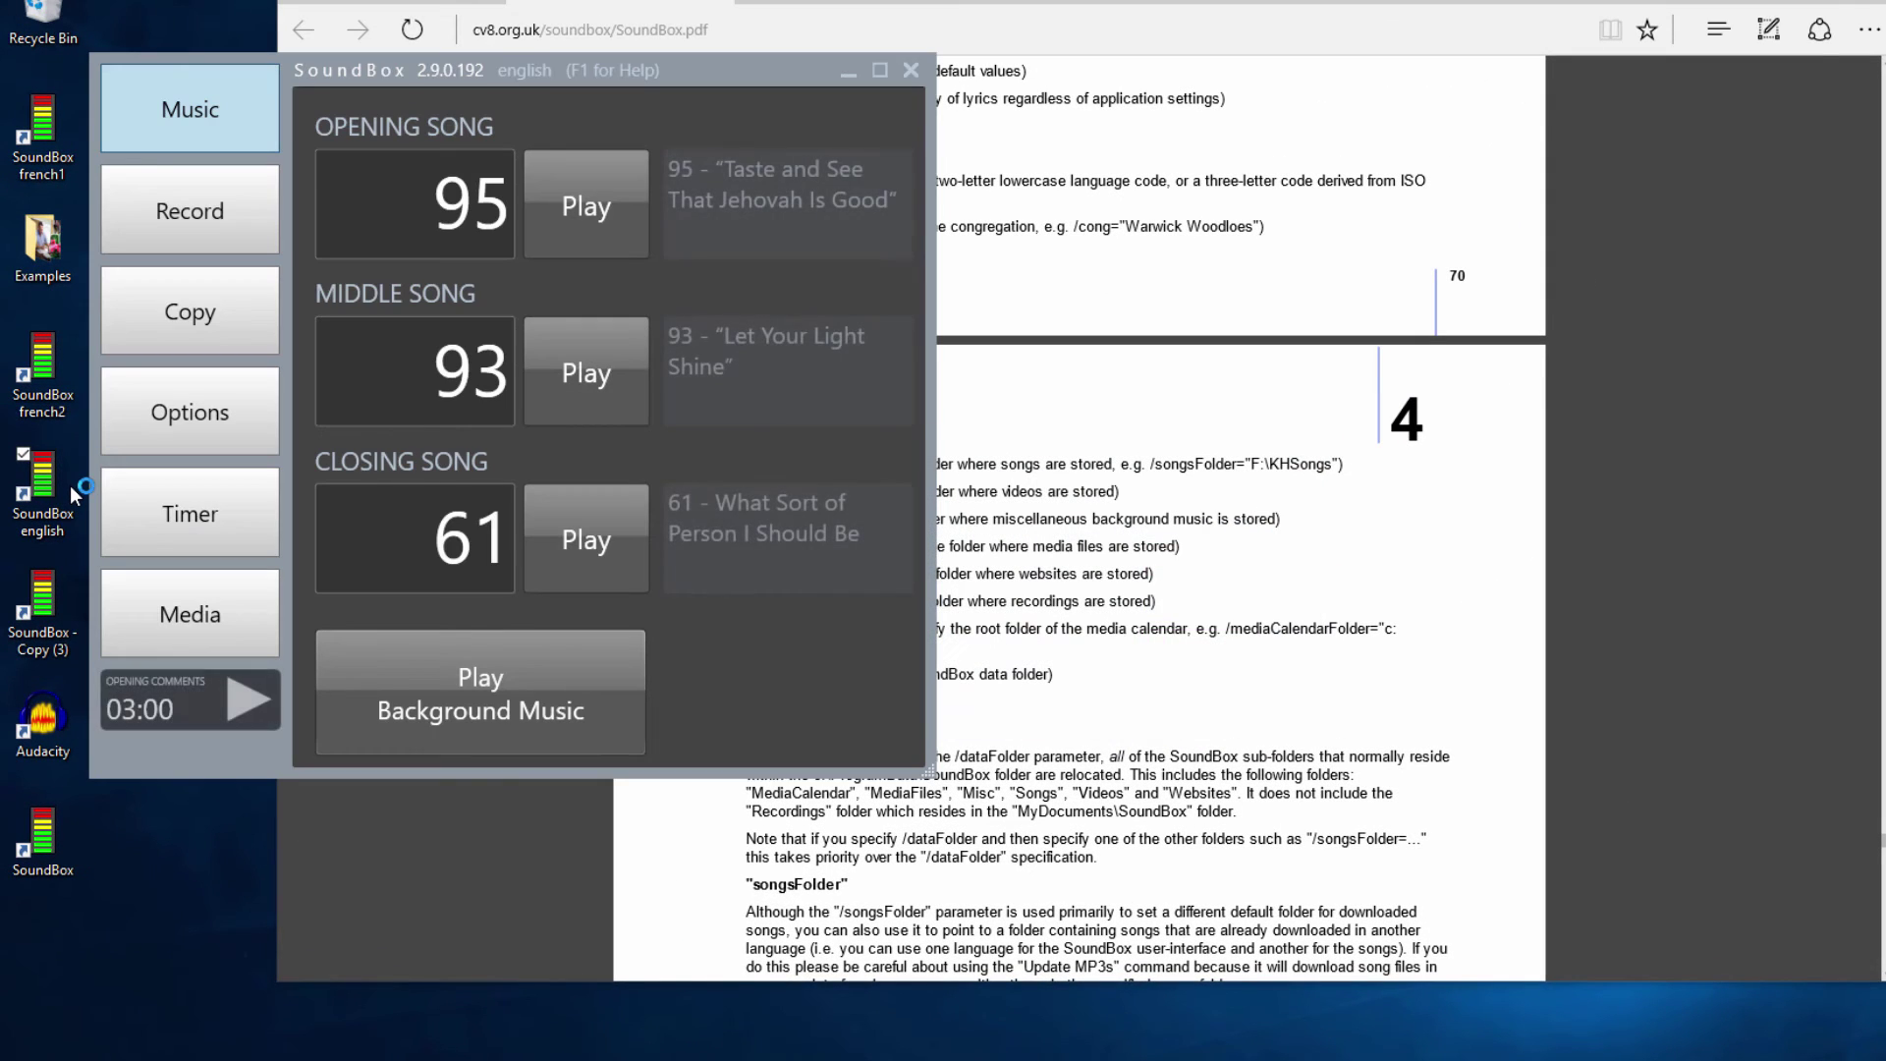
{"action": "left_click", "coordinate": [203, 214]}
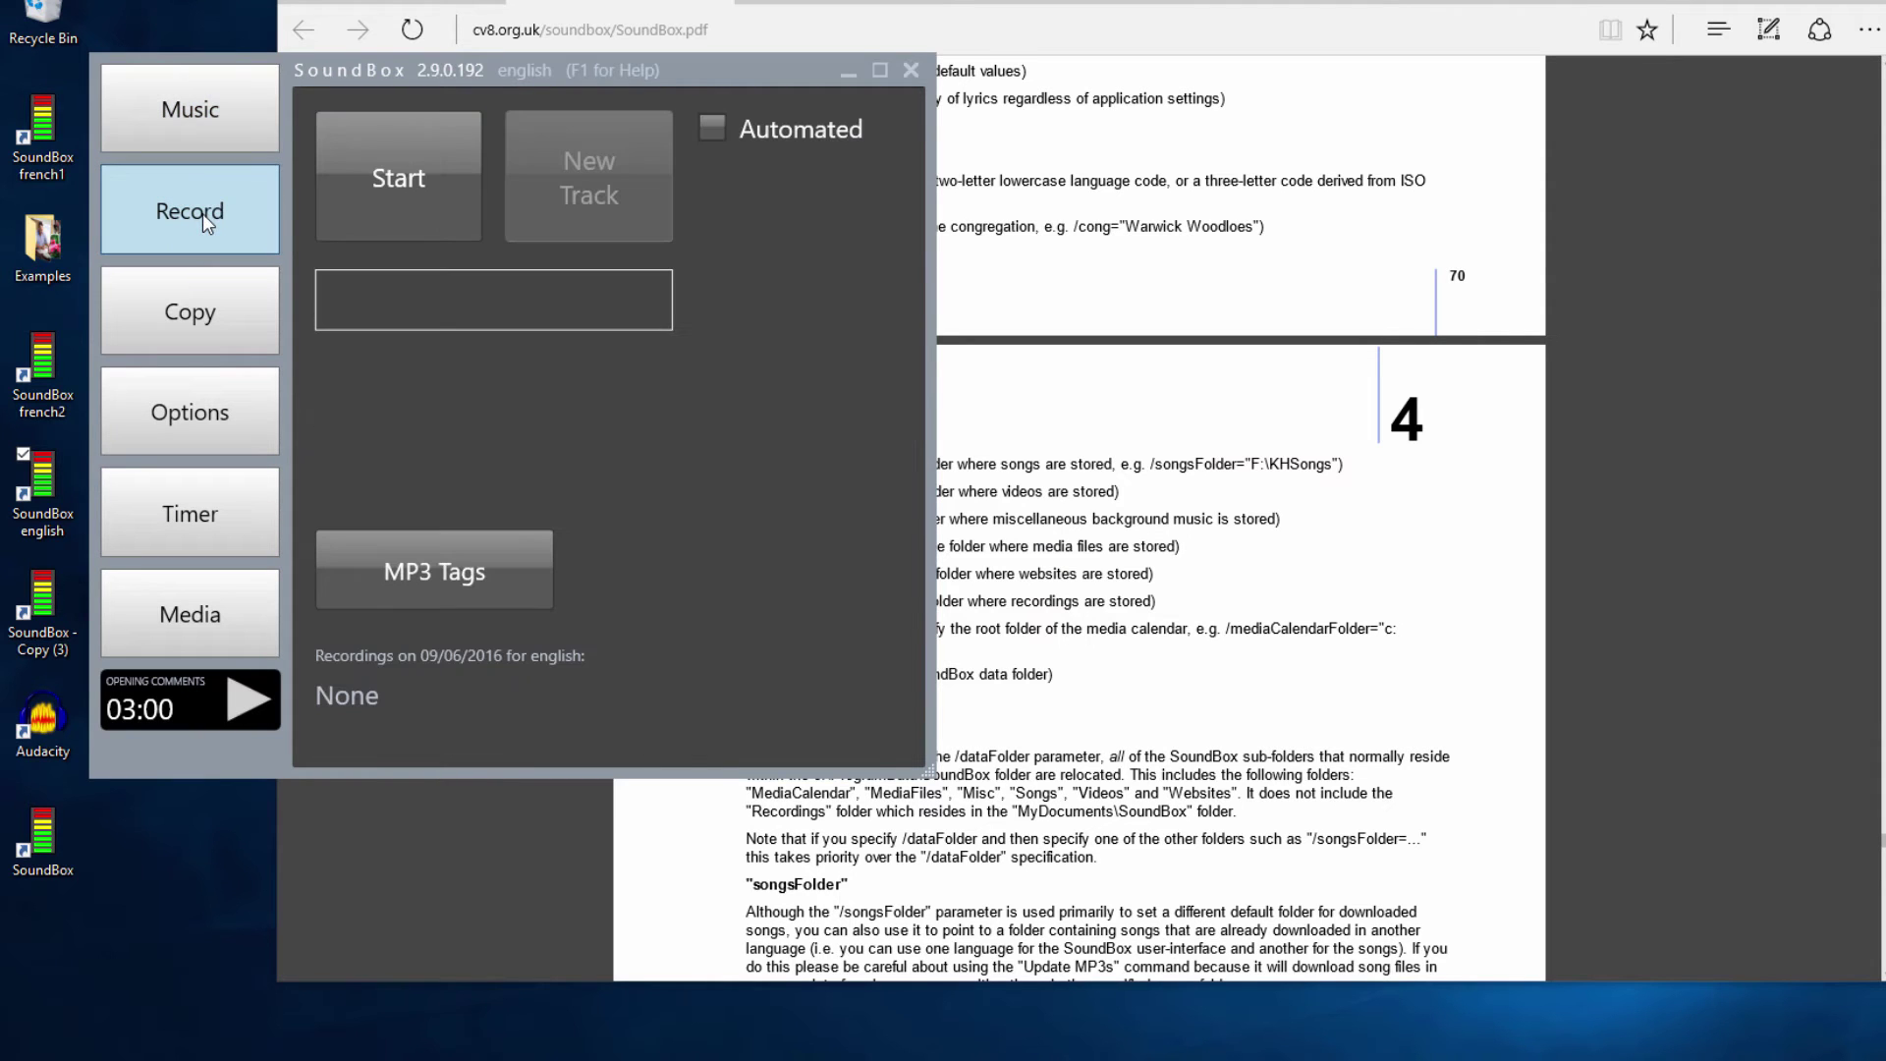
{"action": "left_click", "coordinate": [426, 165]}
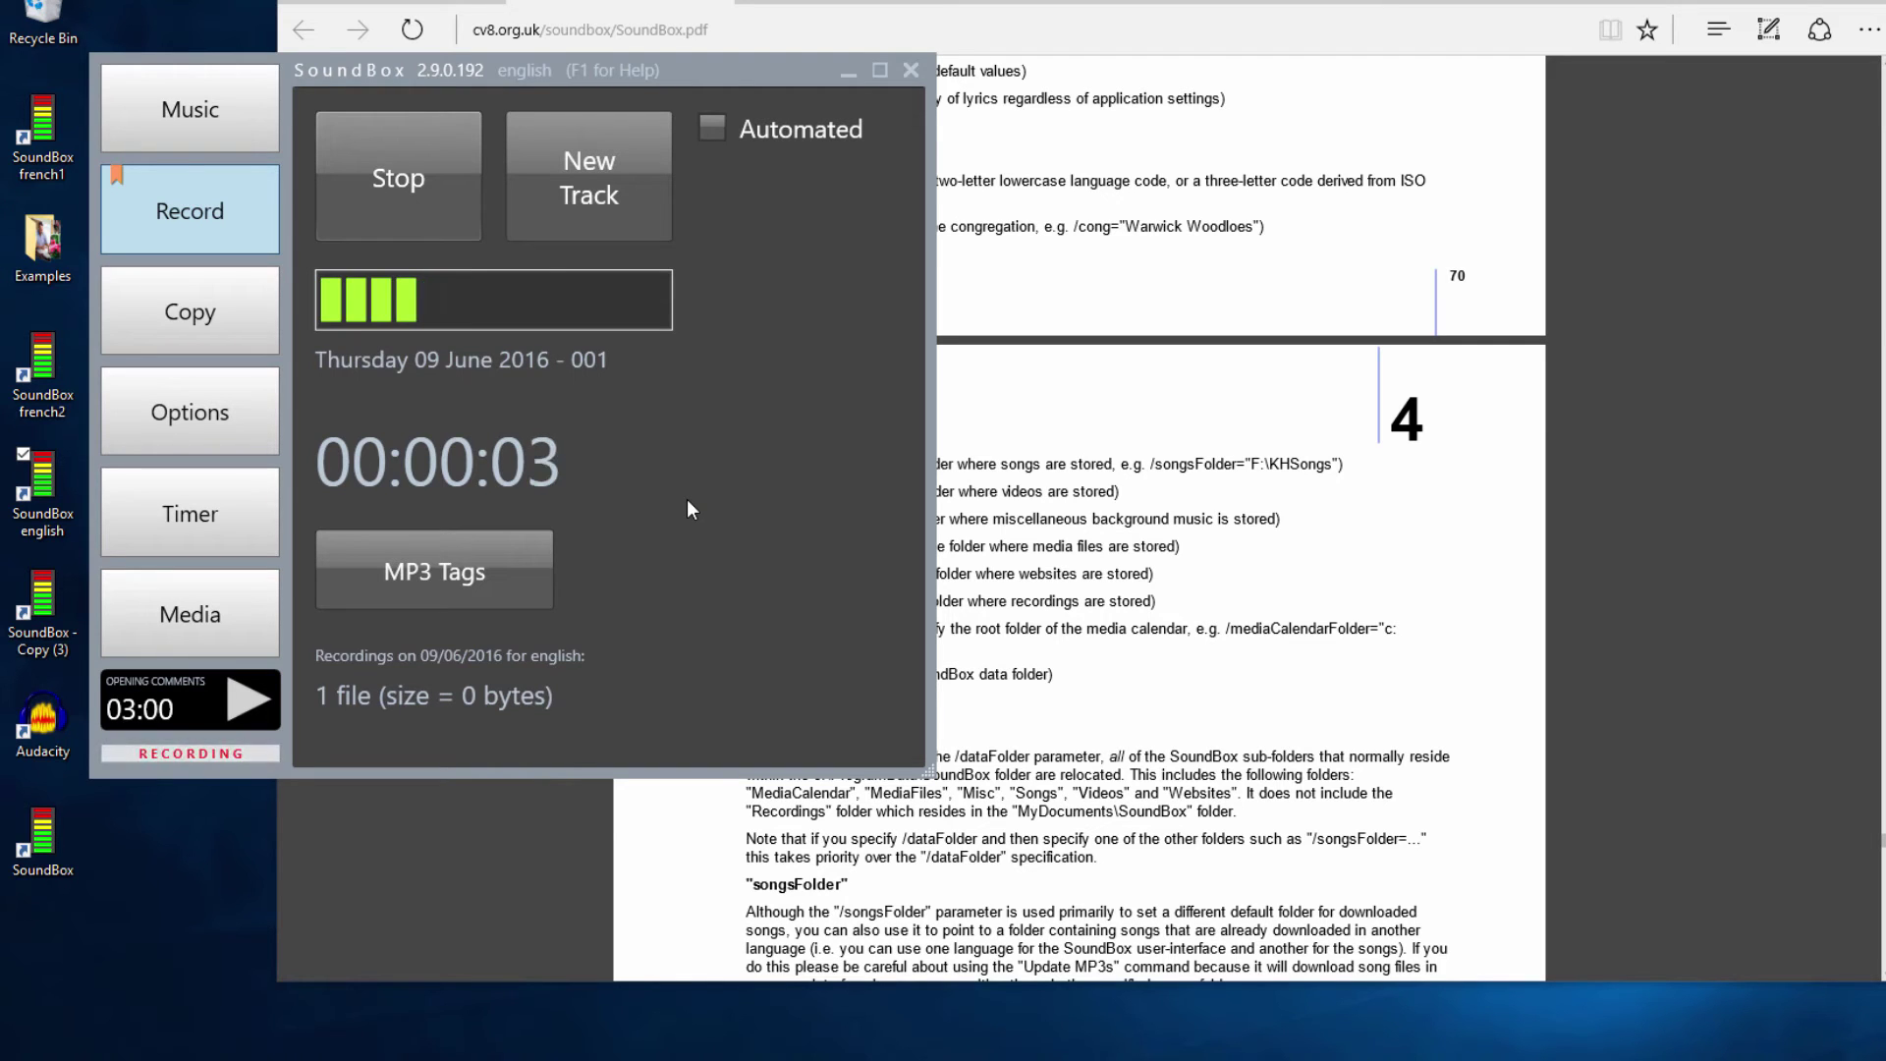
{"action": "left_click", "coordinate": [416, 210]}
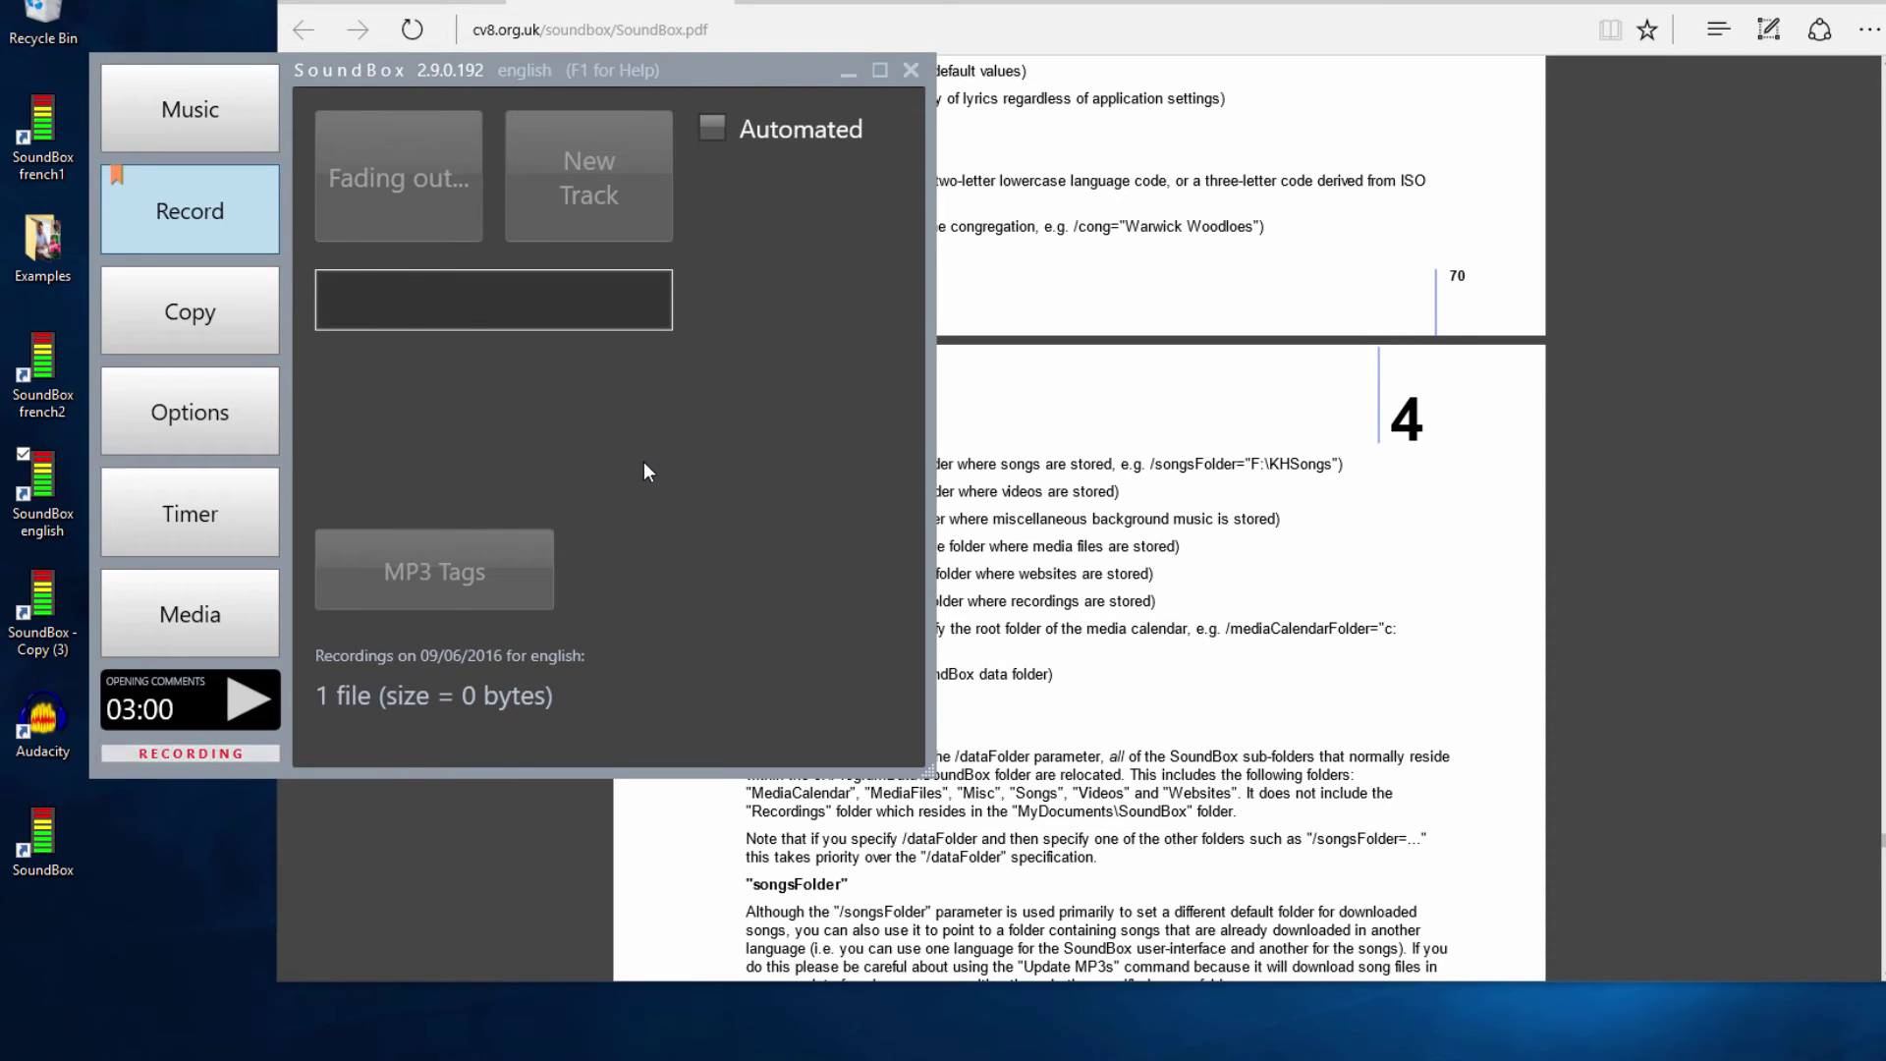
Open the storage folder of the new recording from SoundBox's Copy page and check its full path
{"action": "left_click", "coordinate": [243, 328]}
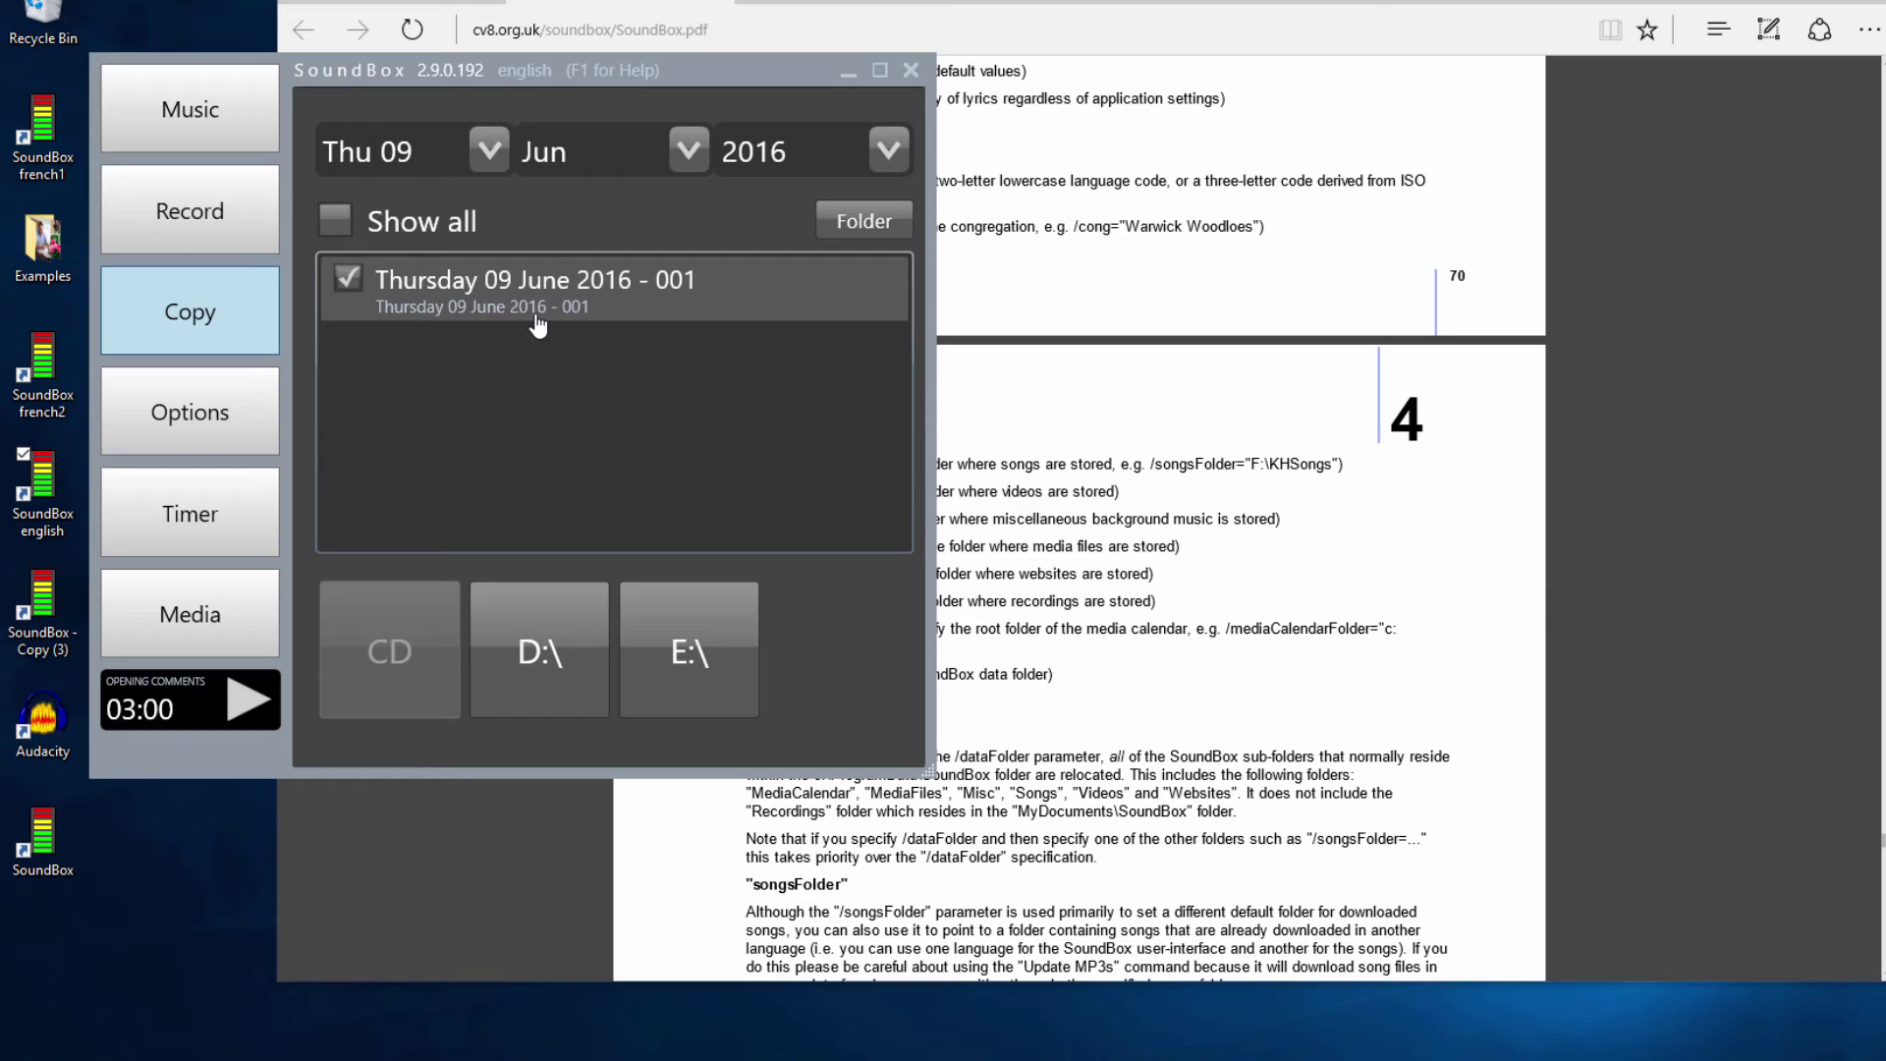
{"action": "left_click", "coordinate": [866, 225]}
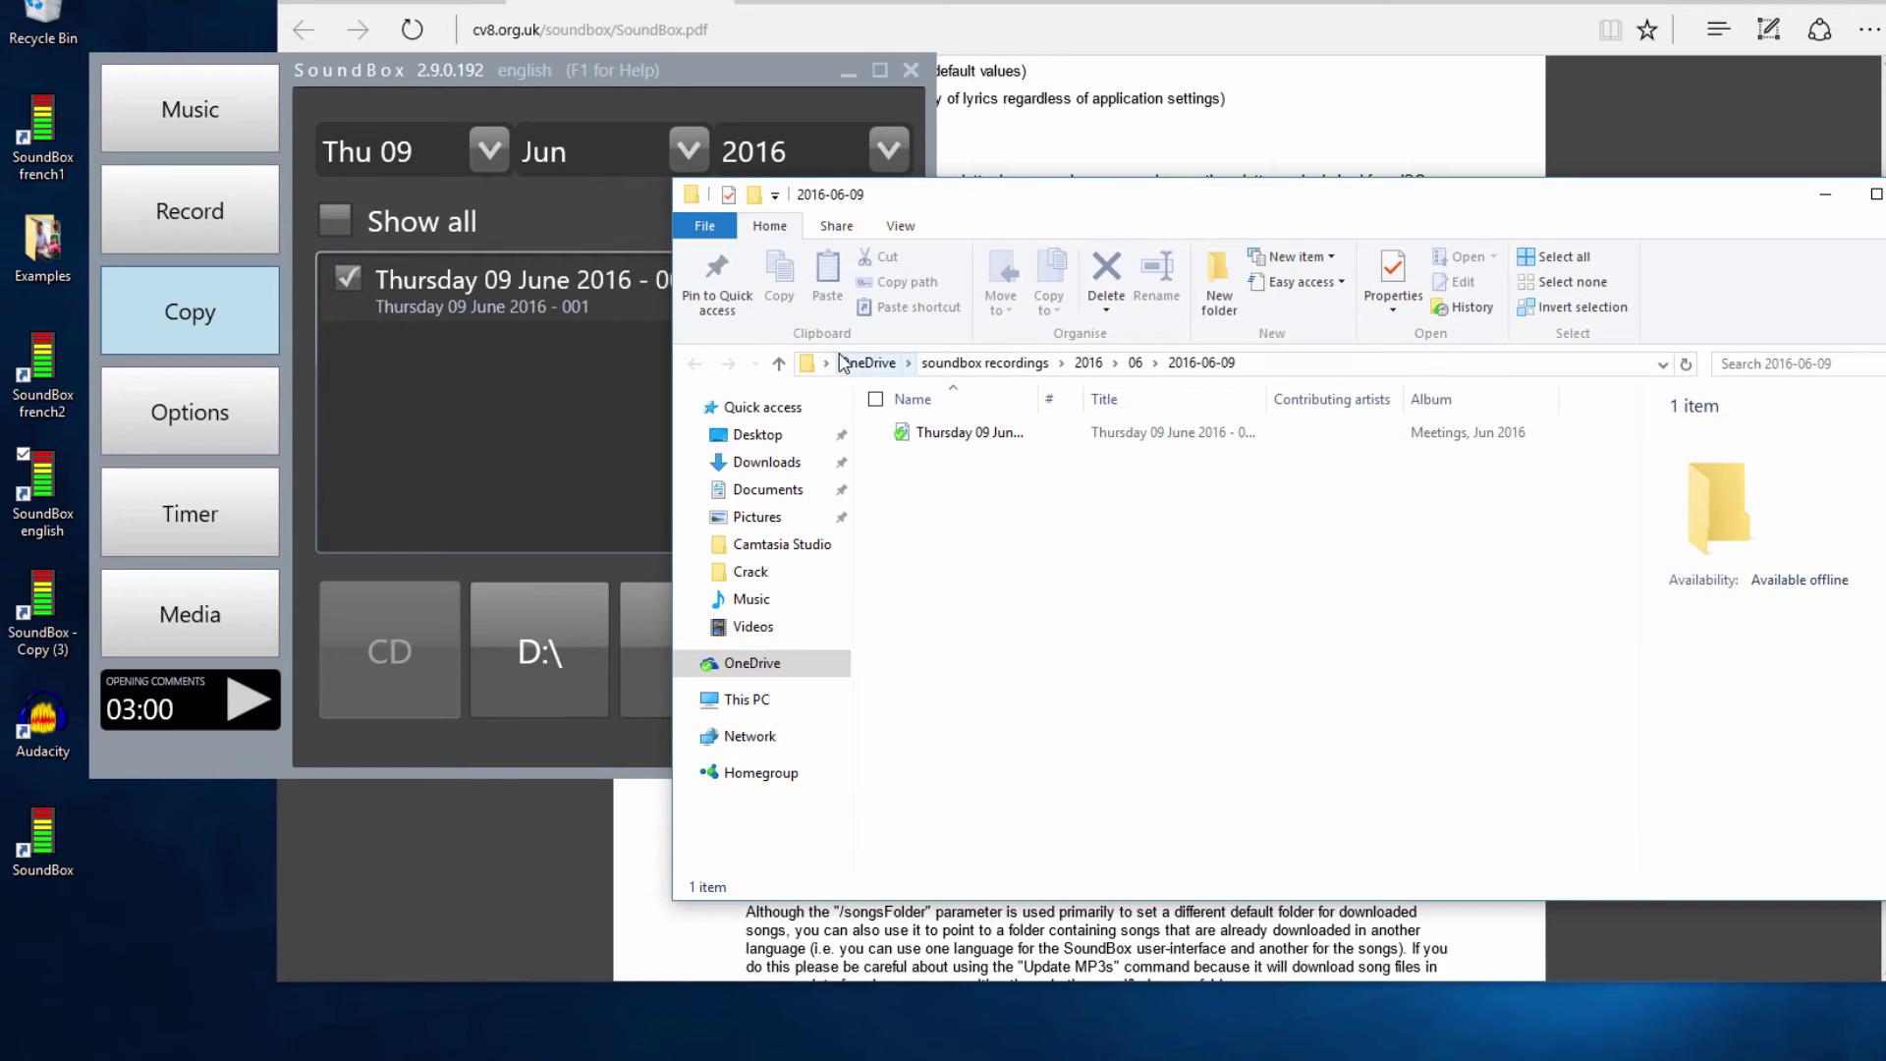
{"action": "left_click", "coordinate": [1352, 365]}
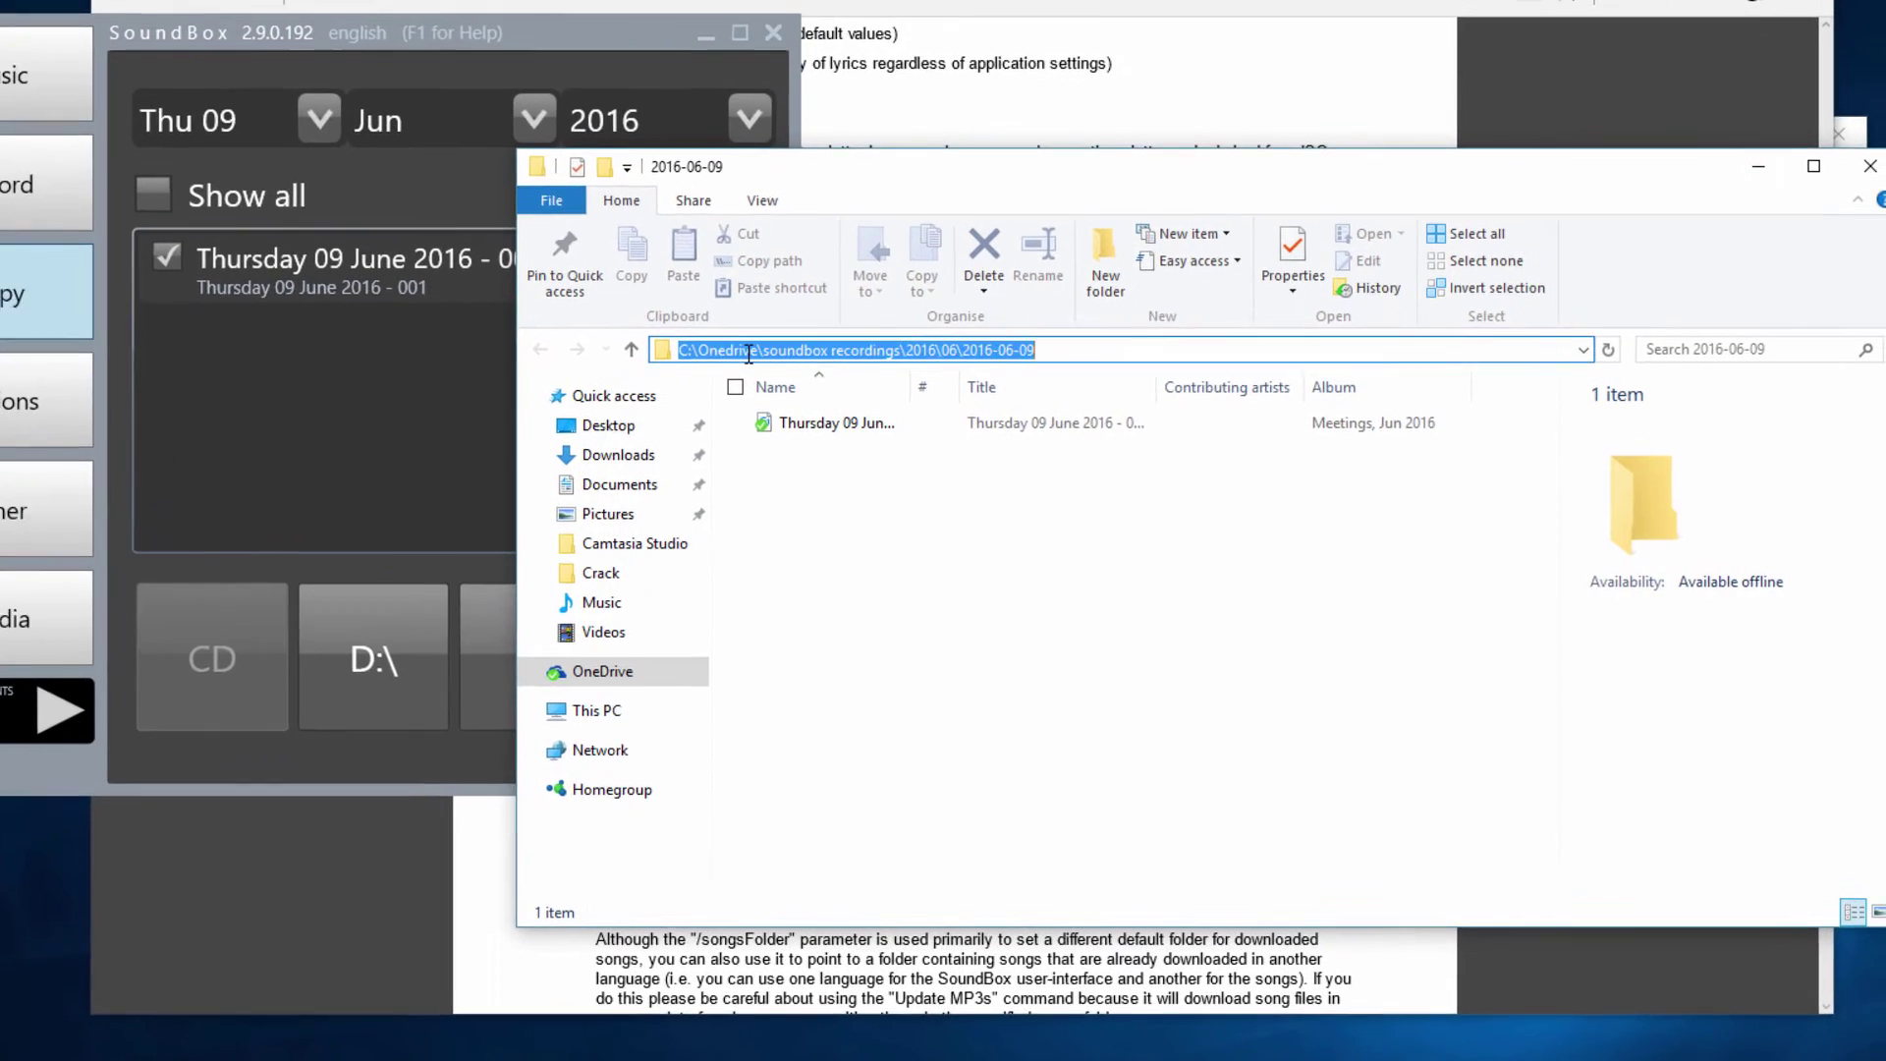
{"action": "left_click", "coordinate": [898, 620]}
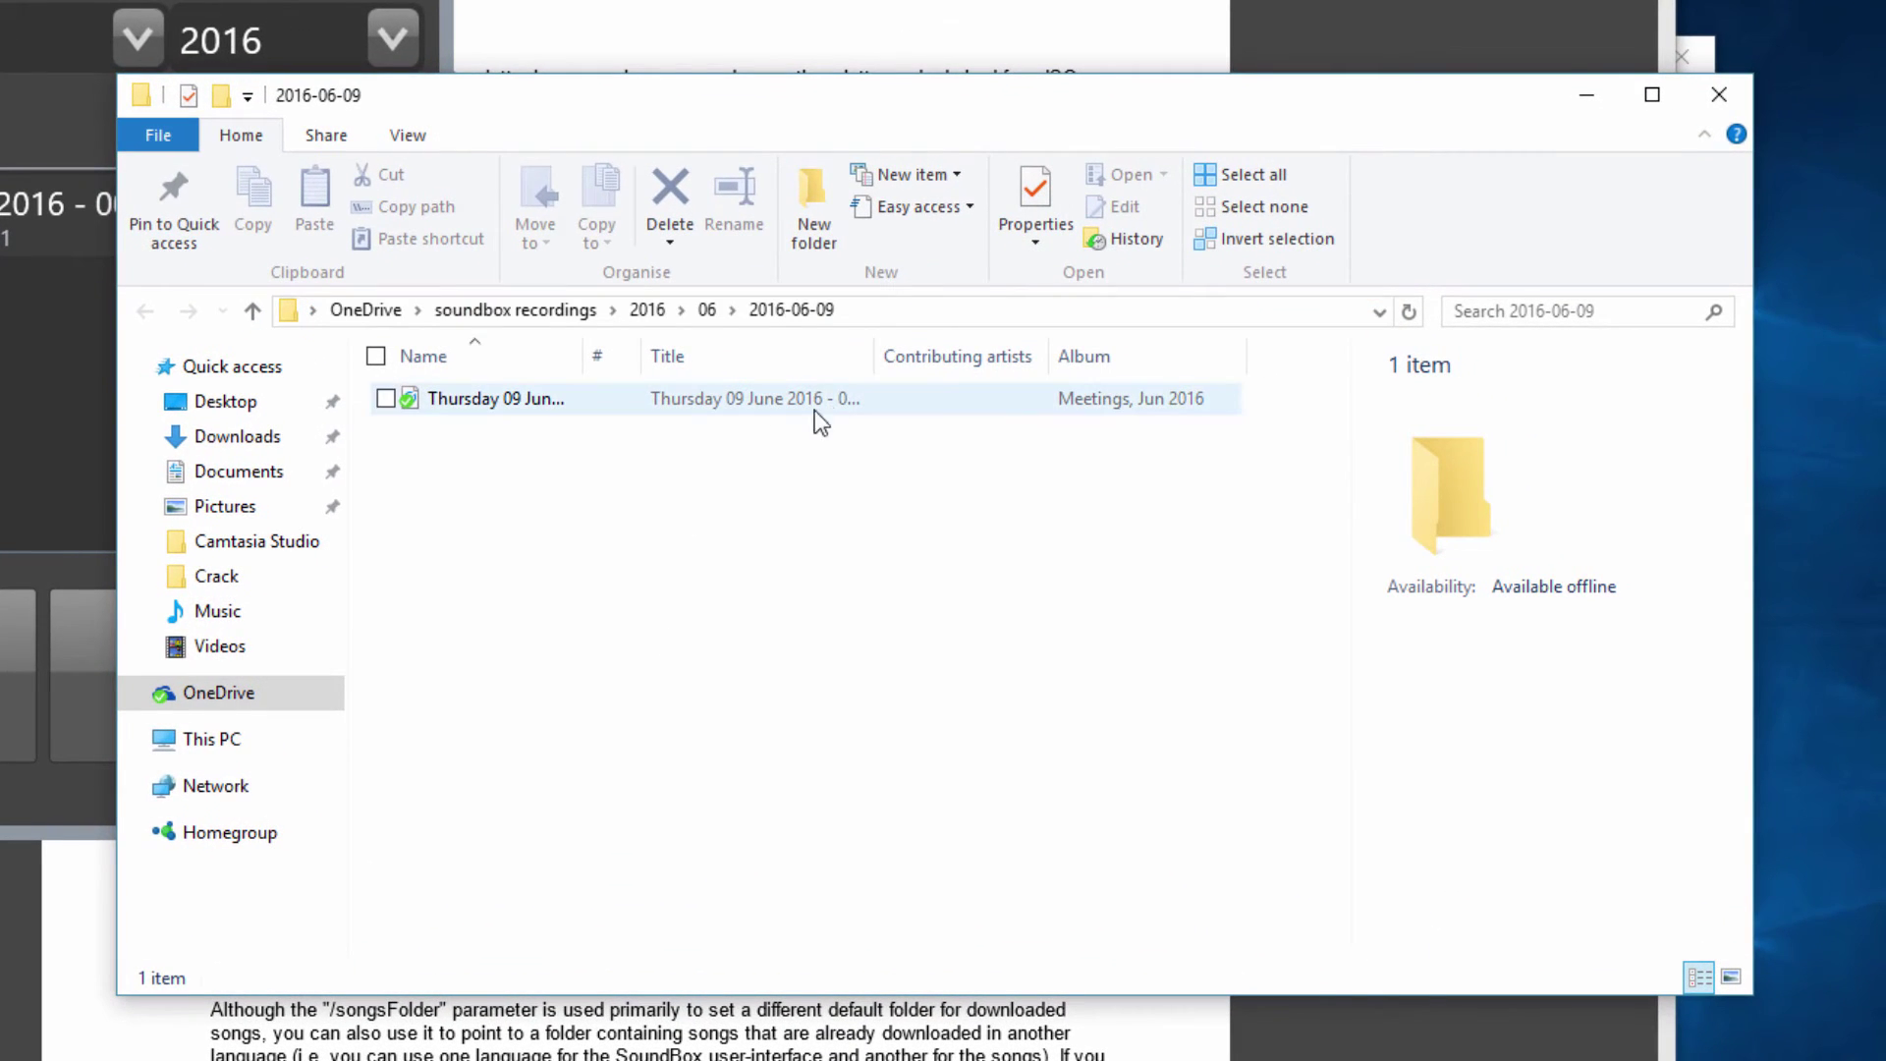
Browse from the soundbox recordings root folder through 2016 and 06 into 2016-06-09
{"action": "left_click", "coordinate": [522, 308]}
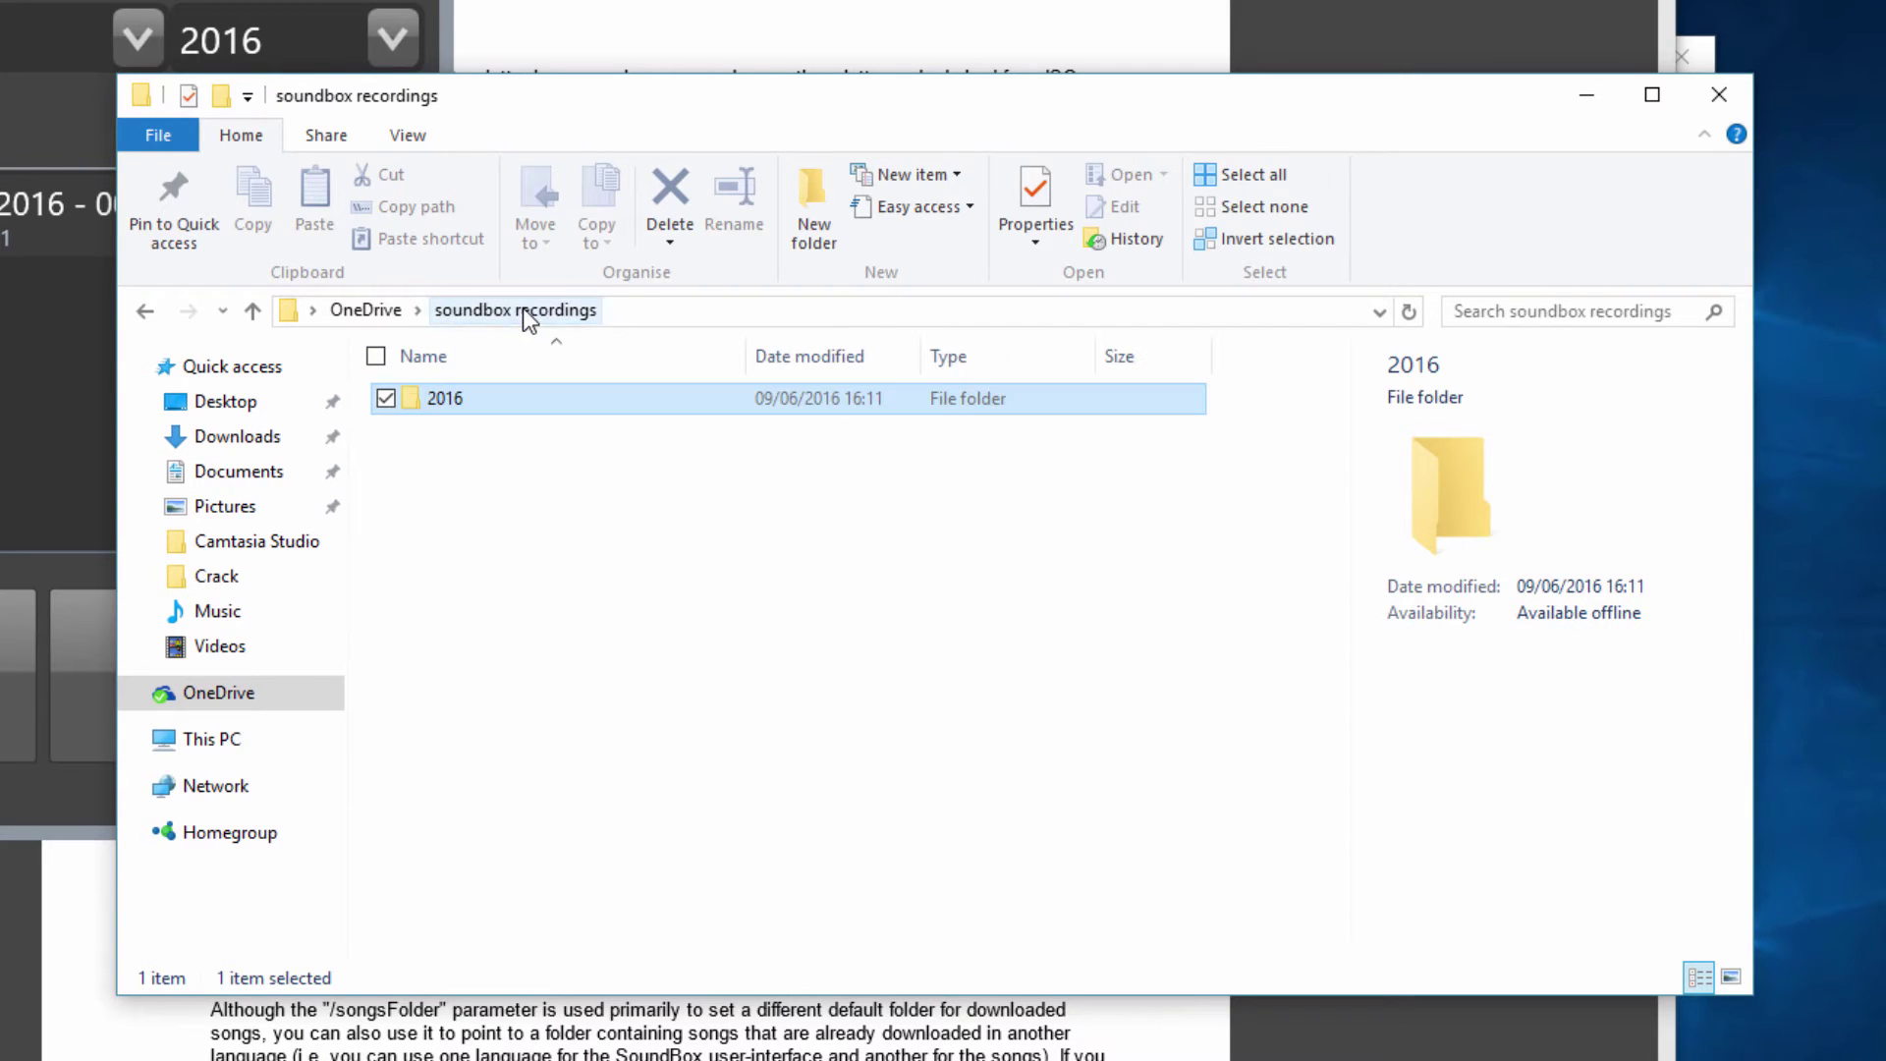
{"action": "double_click", "coordinate": [446, 398]}
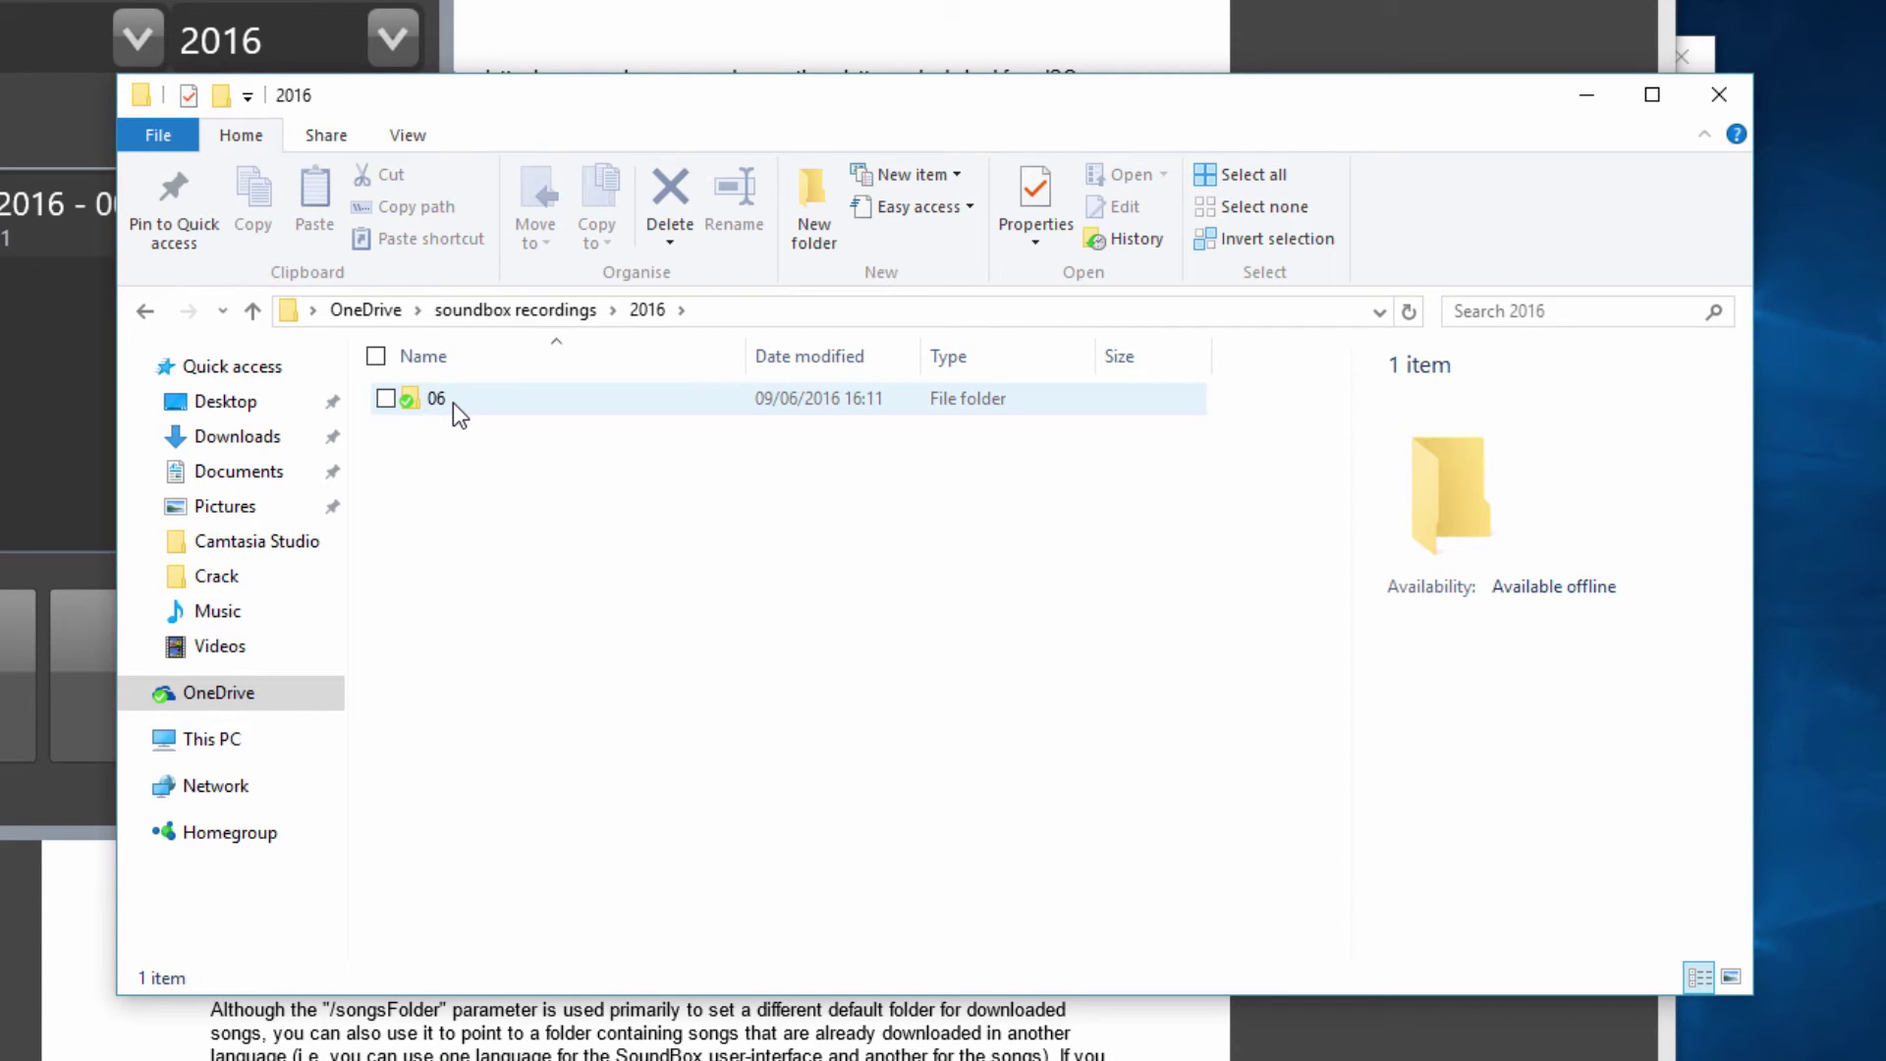
{"action": "double_click", "coordinate": [453, 403]}
{"action": "double_click", "coordinate": [479, 398]}
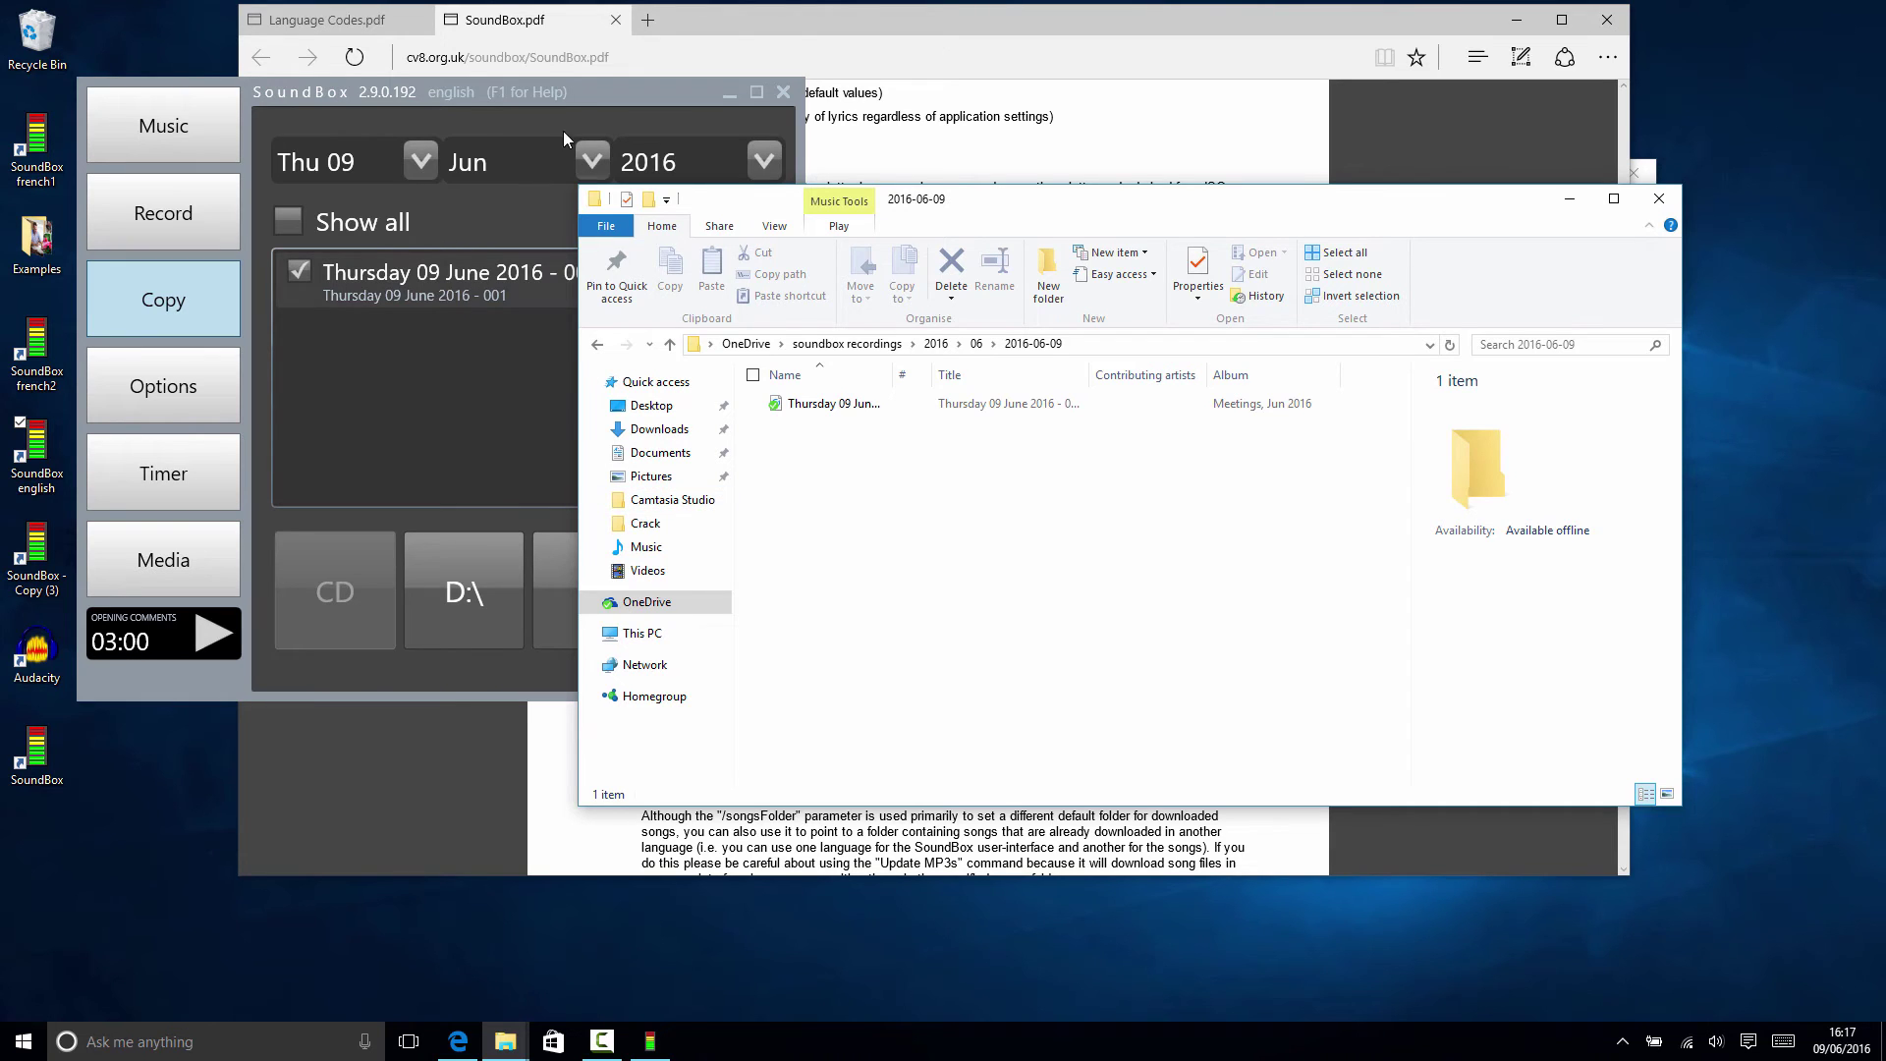
Show SoundBox's Options page, and close both SoundBox and the 2016-06-09 folder window
{"action": "left_click", "coordinate": [605, 81]}
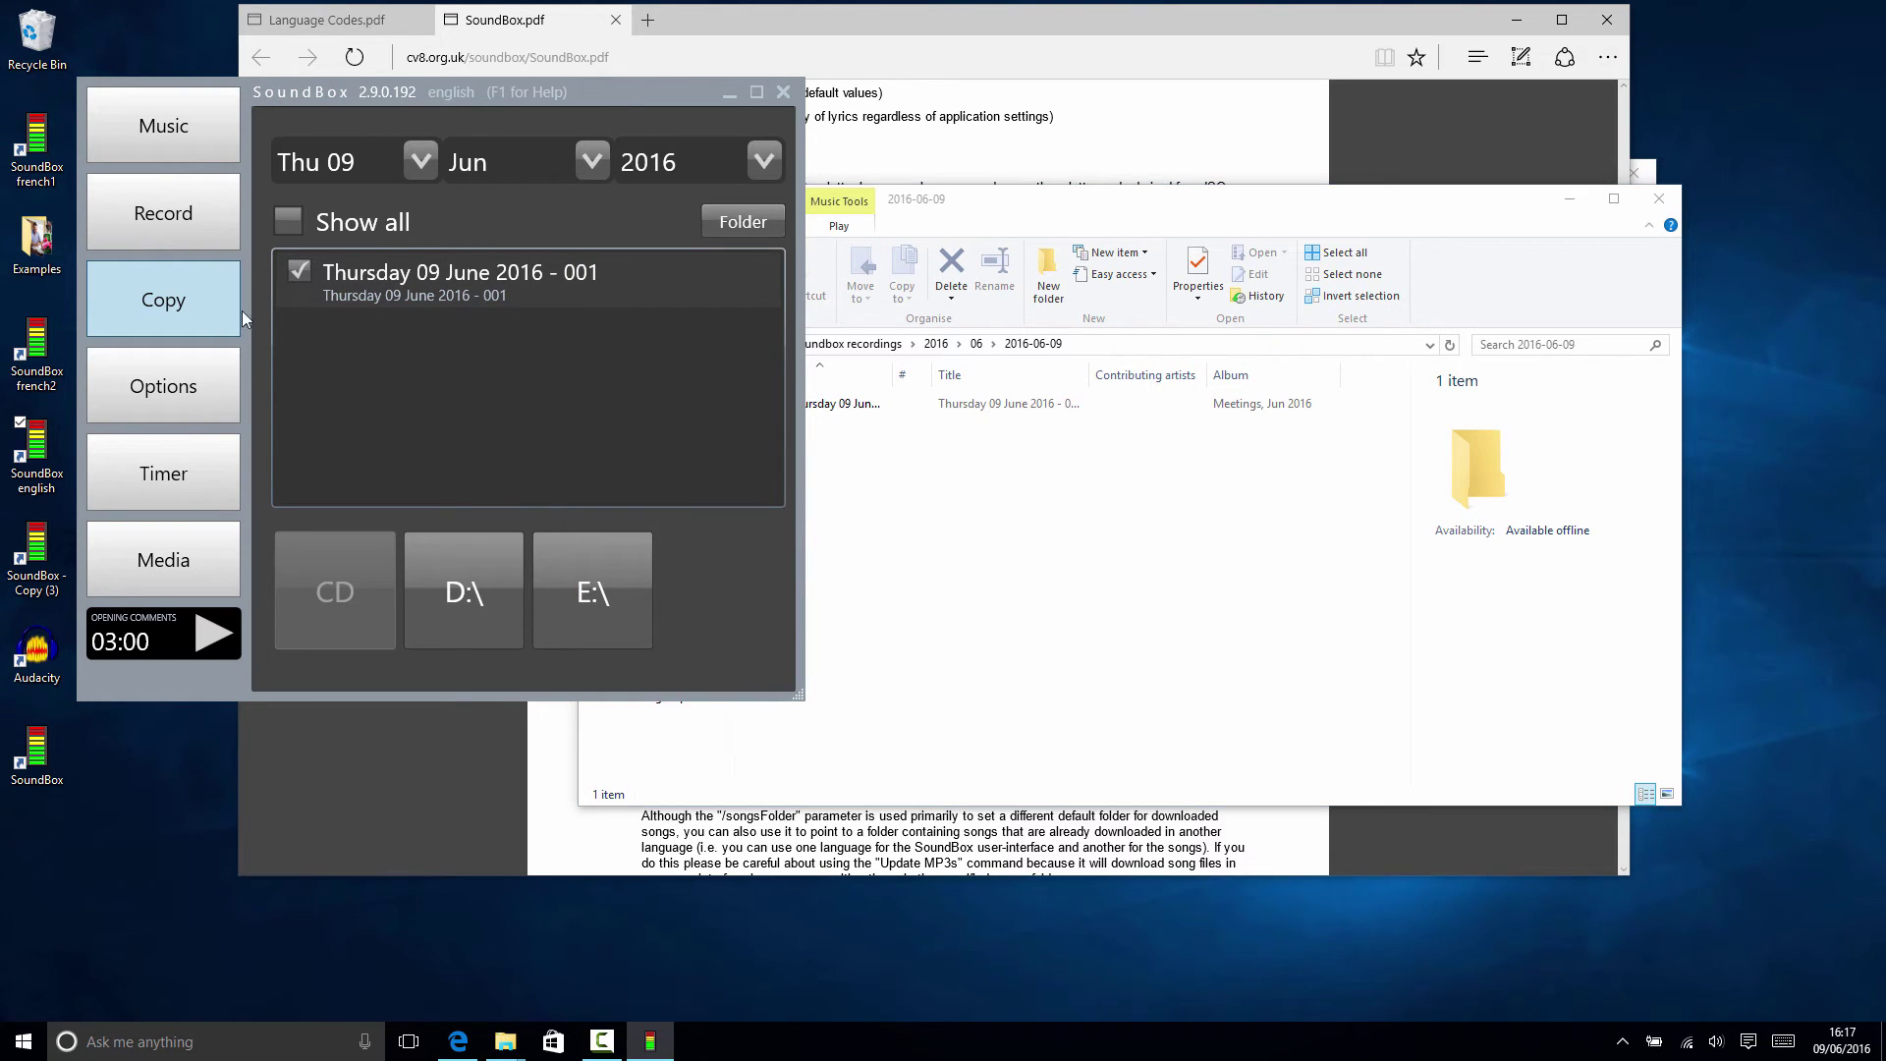
{"action": "left_click", "coordinate": [186, 388]}
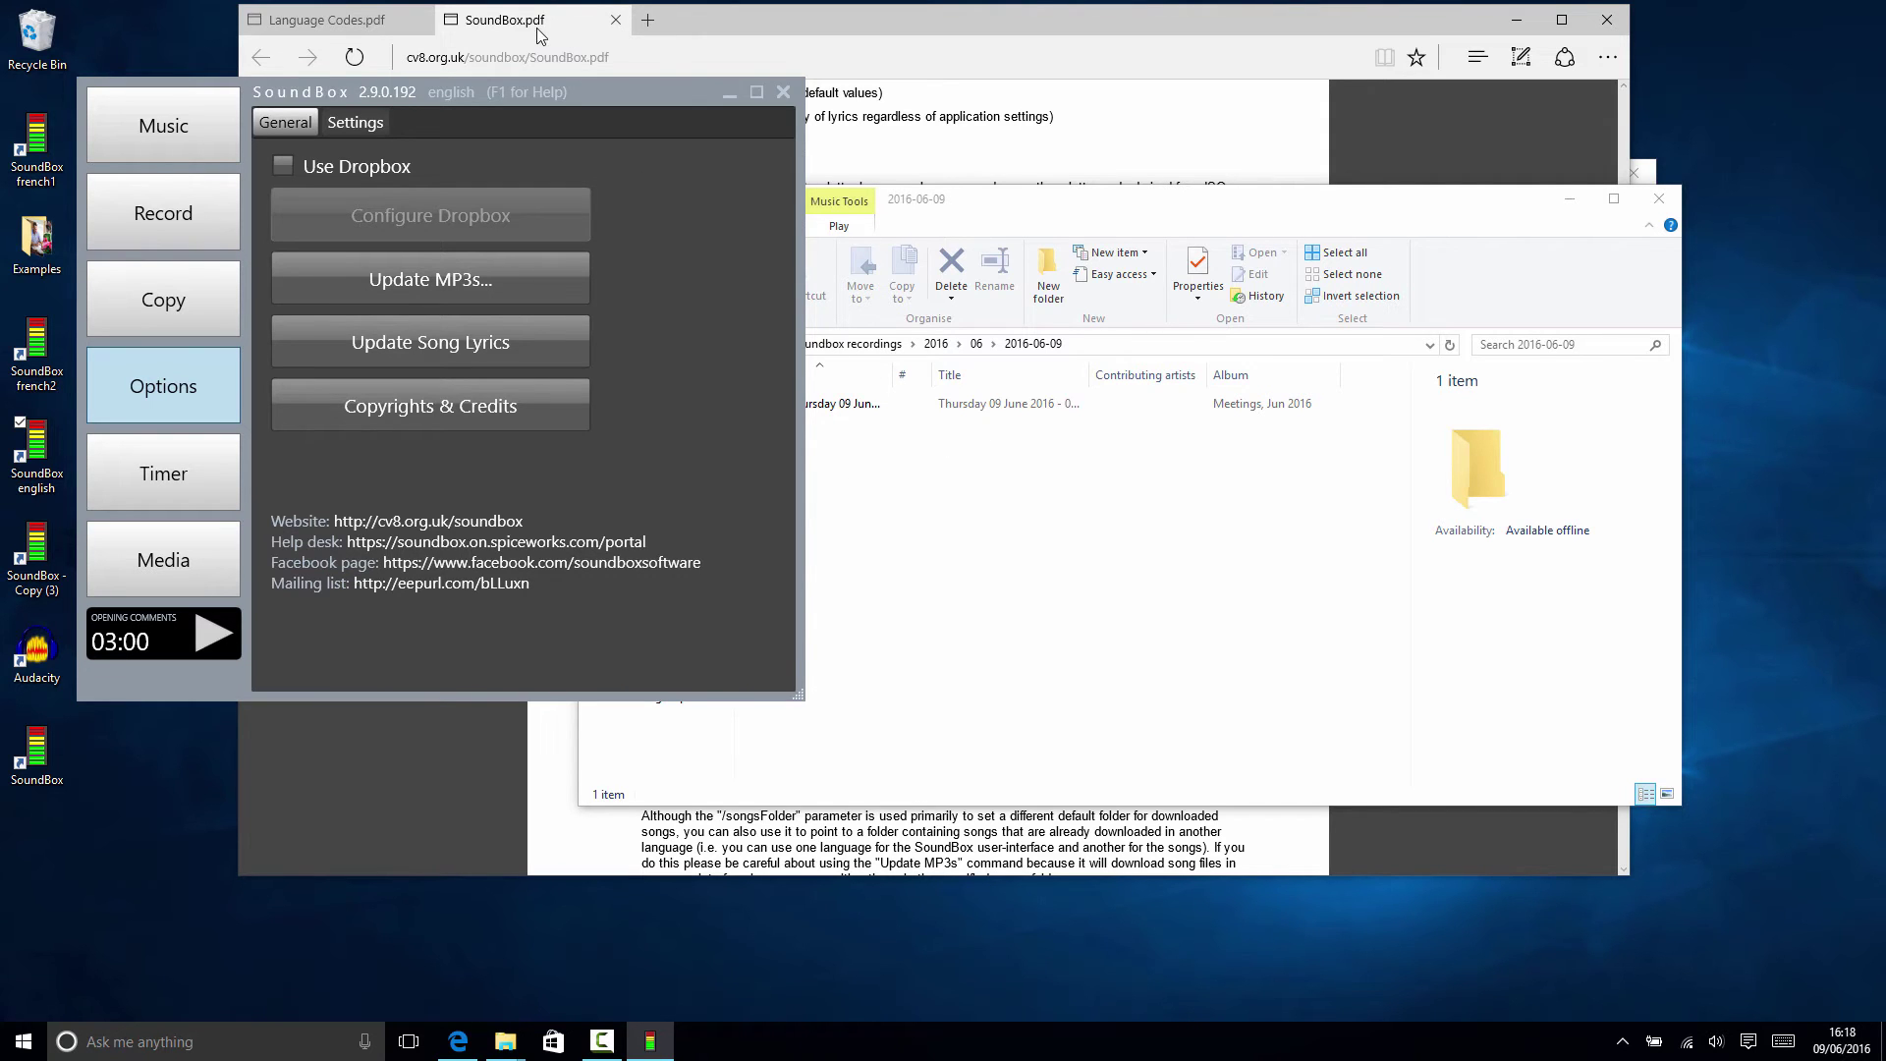
{"action": "left_click", "coordinate": [783, 91]}
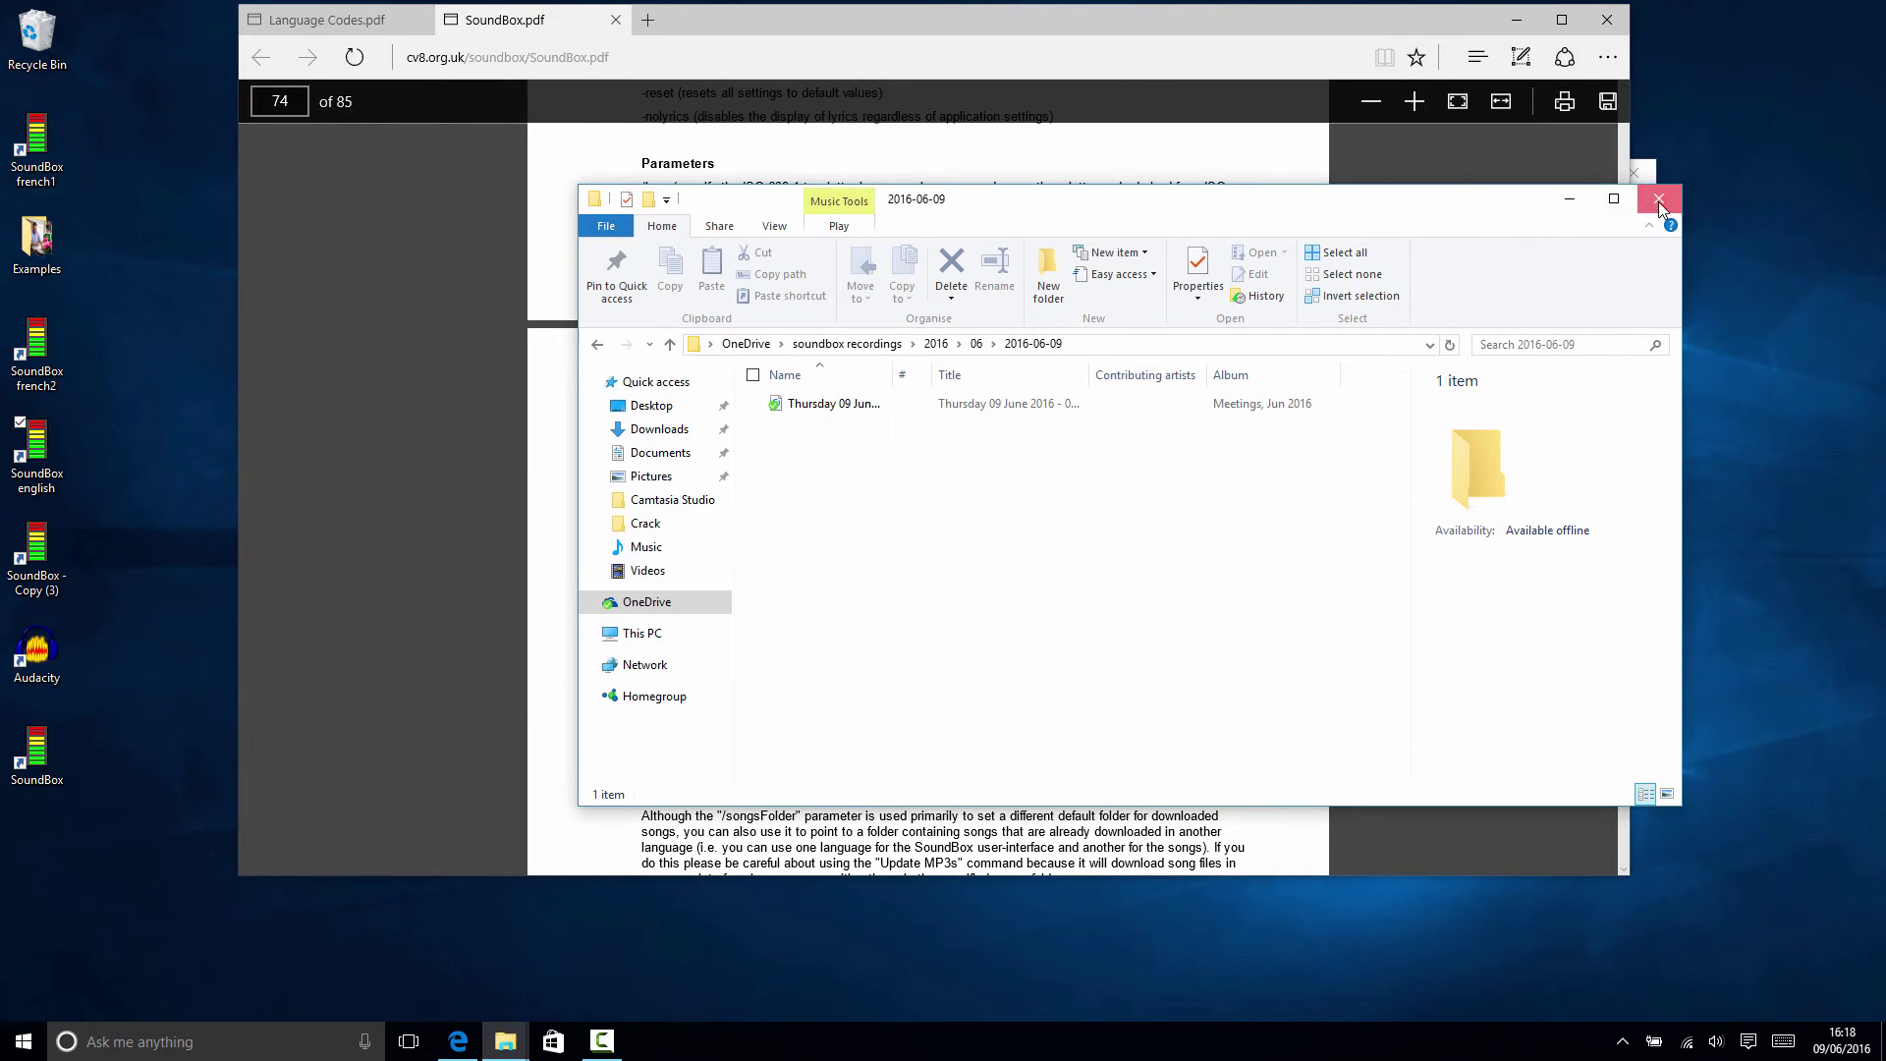
{"action": "left_click", "coordinate": [1658, 202]}
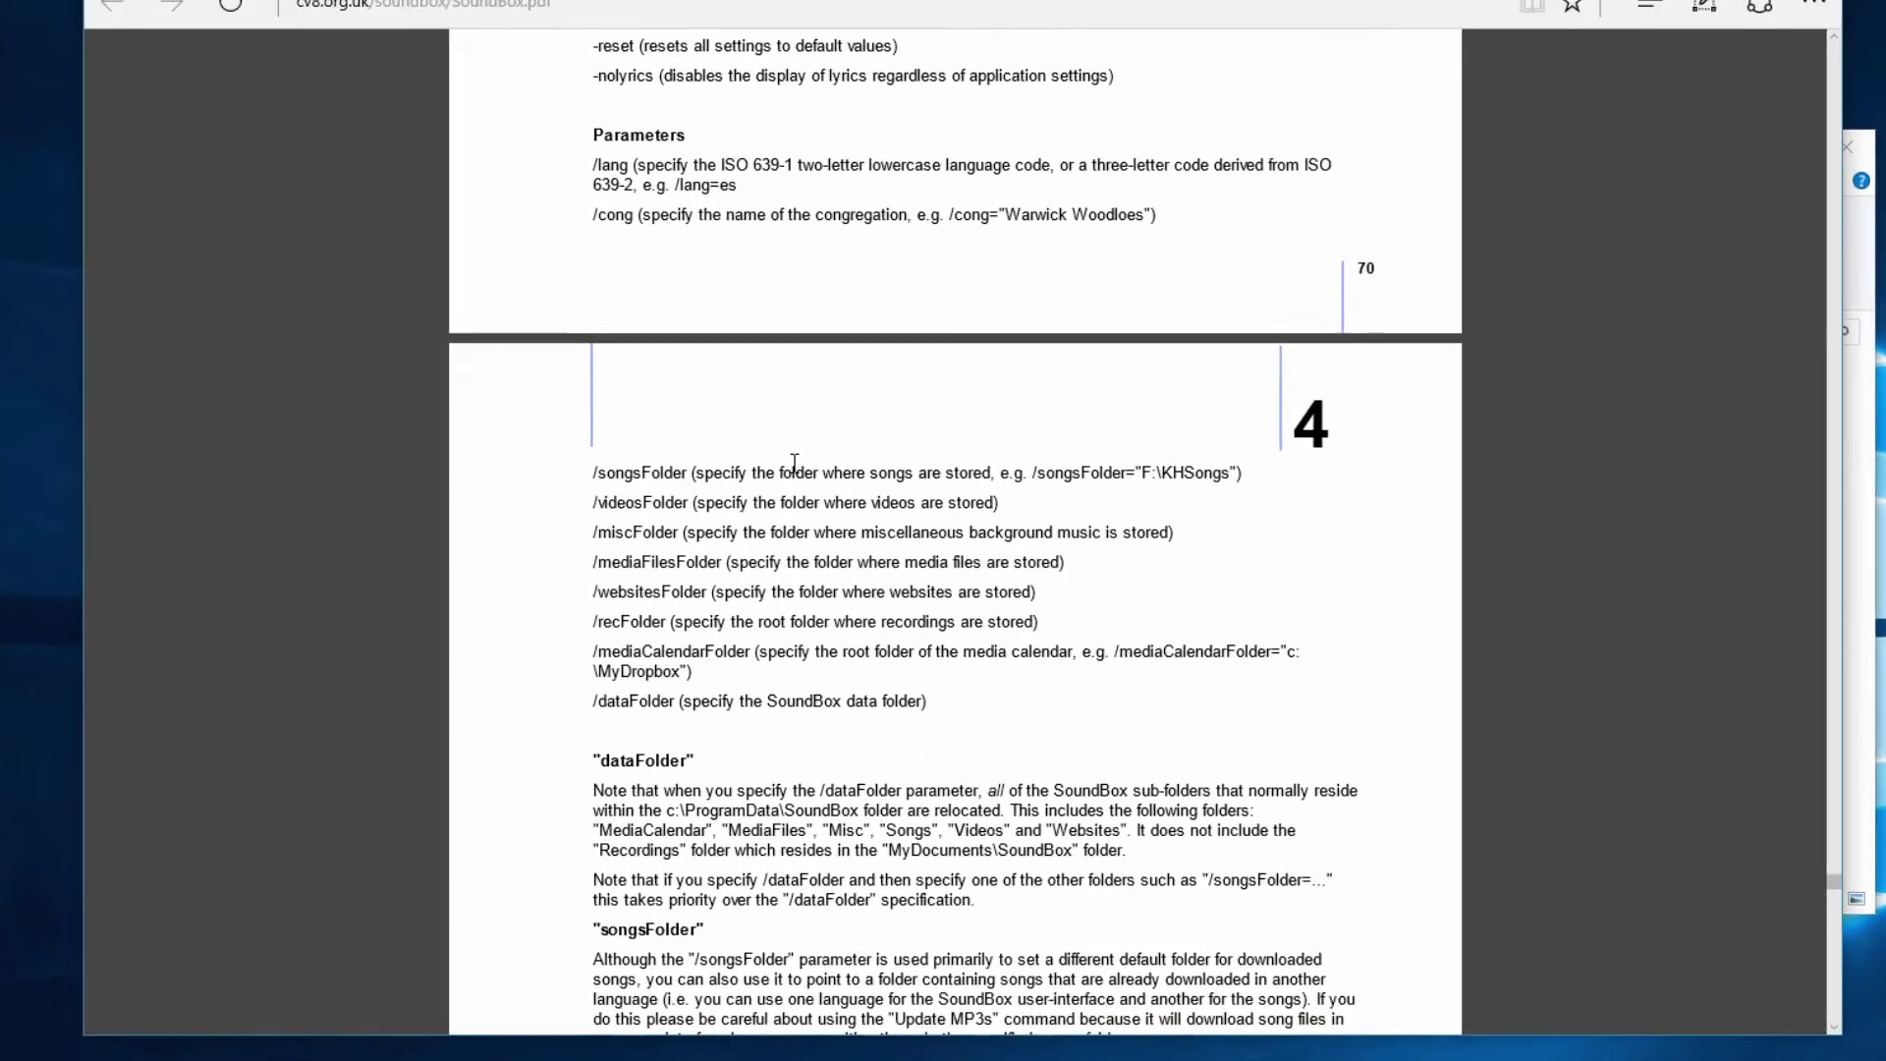
Highlight the switches from -nooptions to -nomedia in the manual's Command-line Arguments section
{"action": "scroll", "coordinate": [797, 339], "scroll_direction": "up", "scroll_amount": 5}
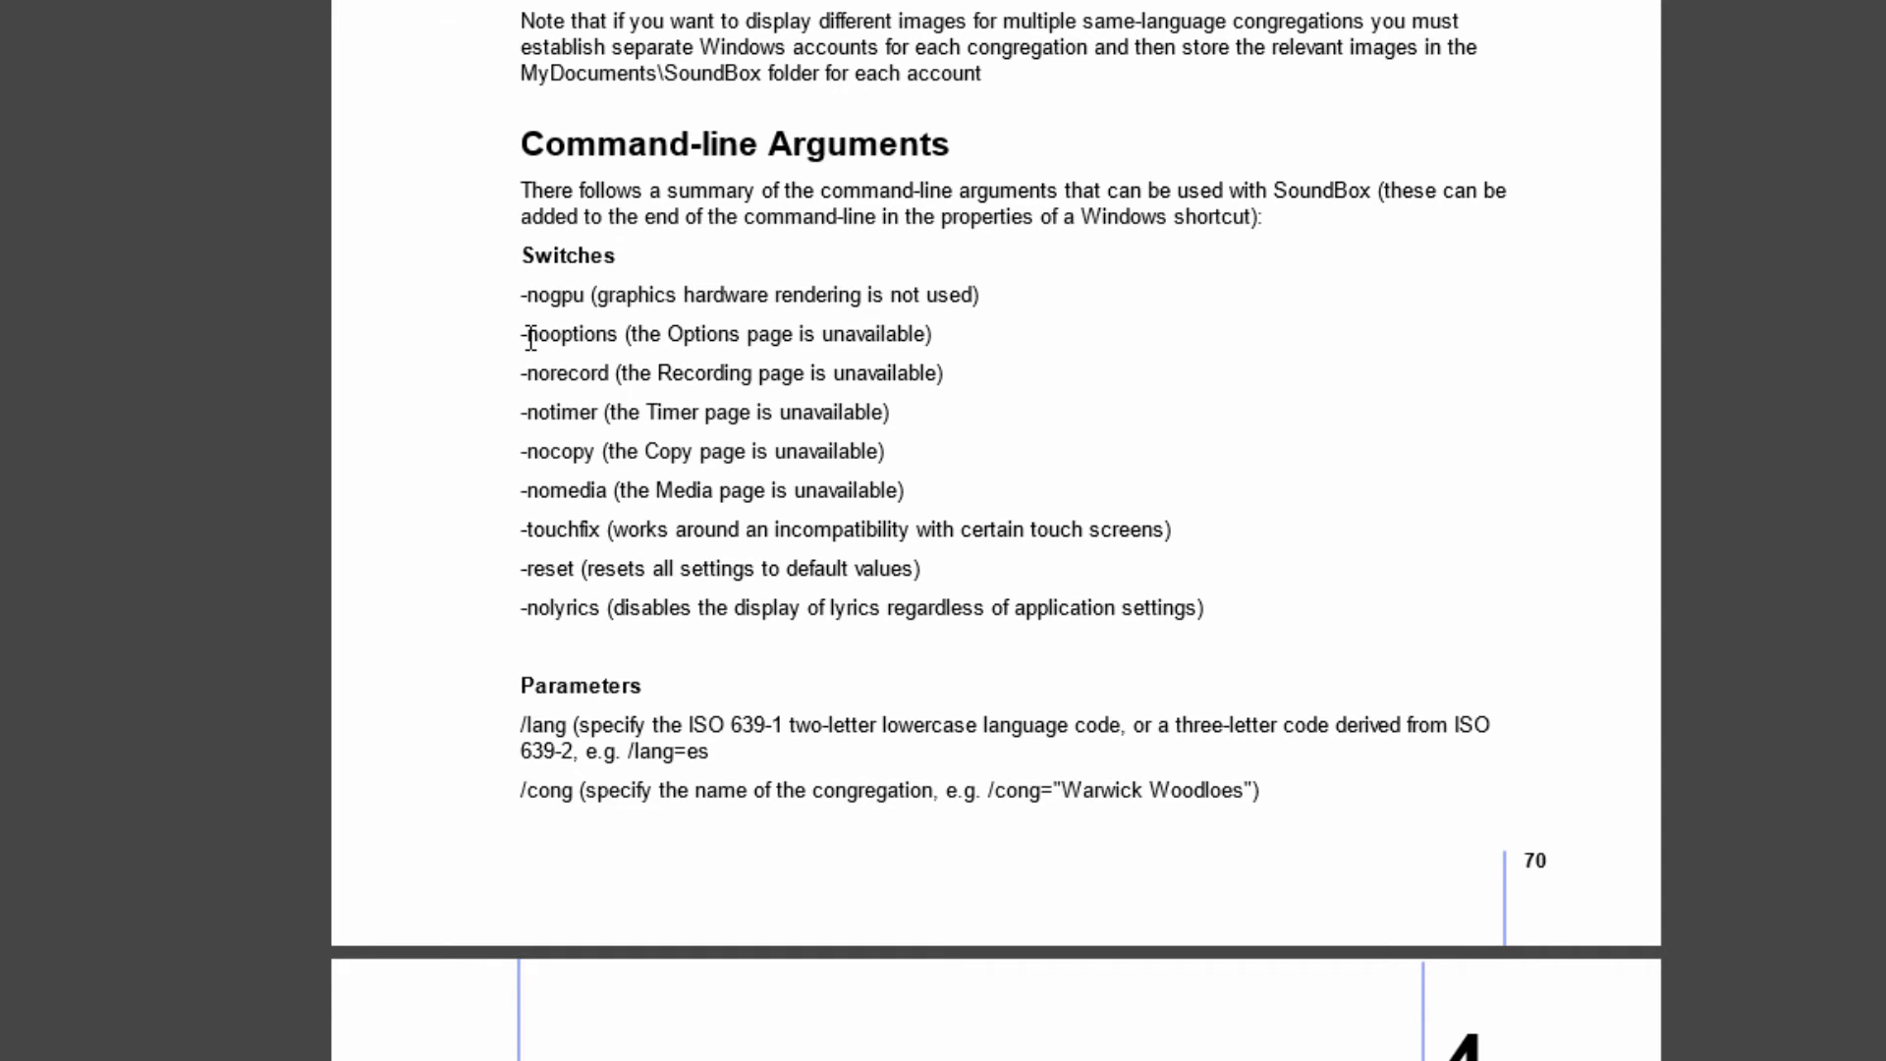
{"action": "left_click_drag", "start_coordinate": [519, 332], "coordinate": [903, 481]}
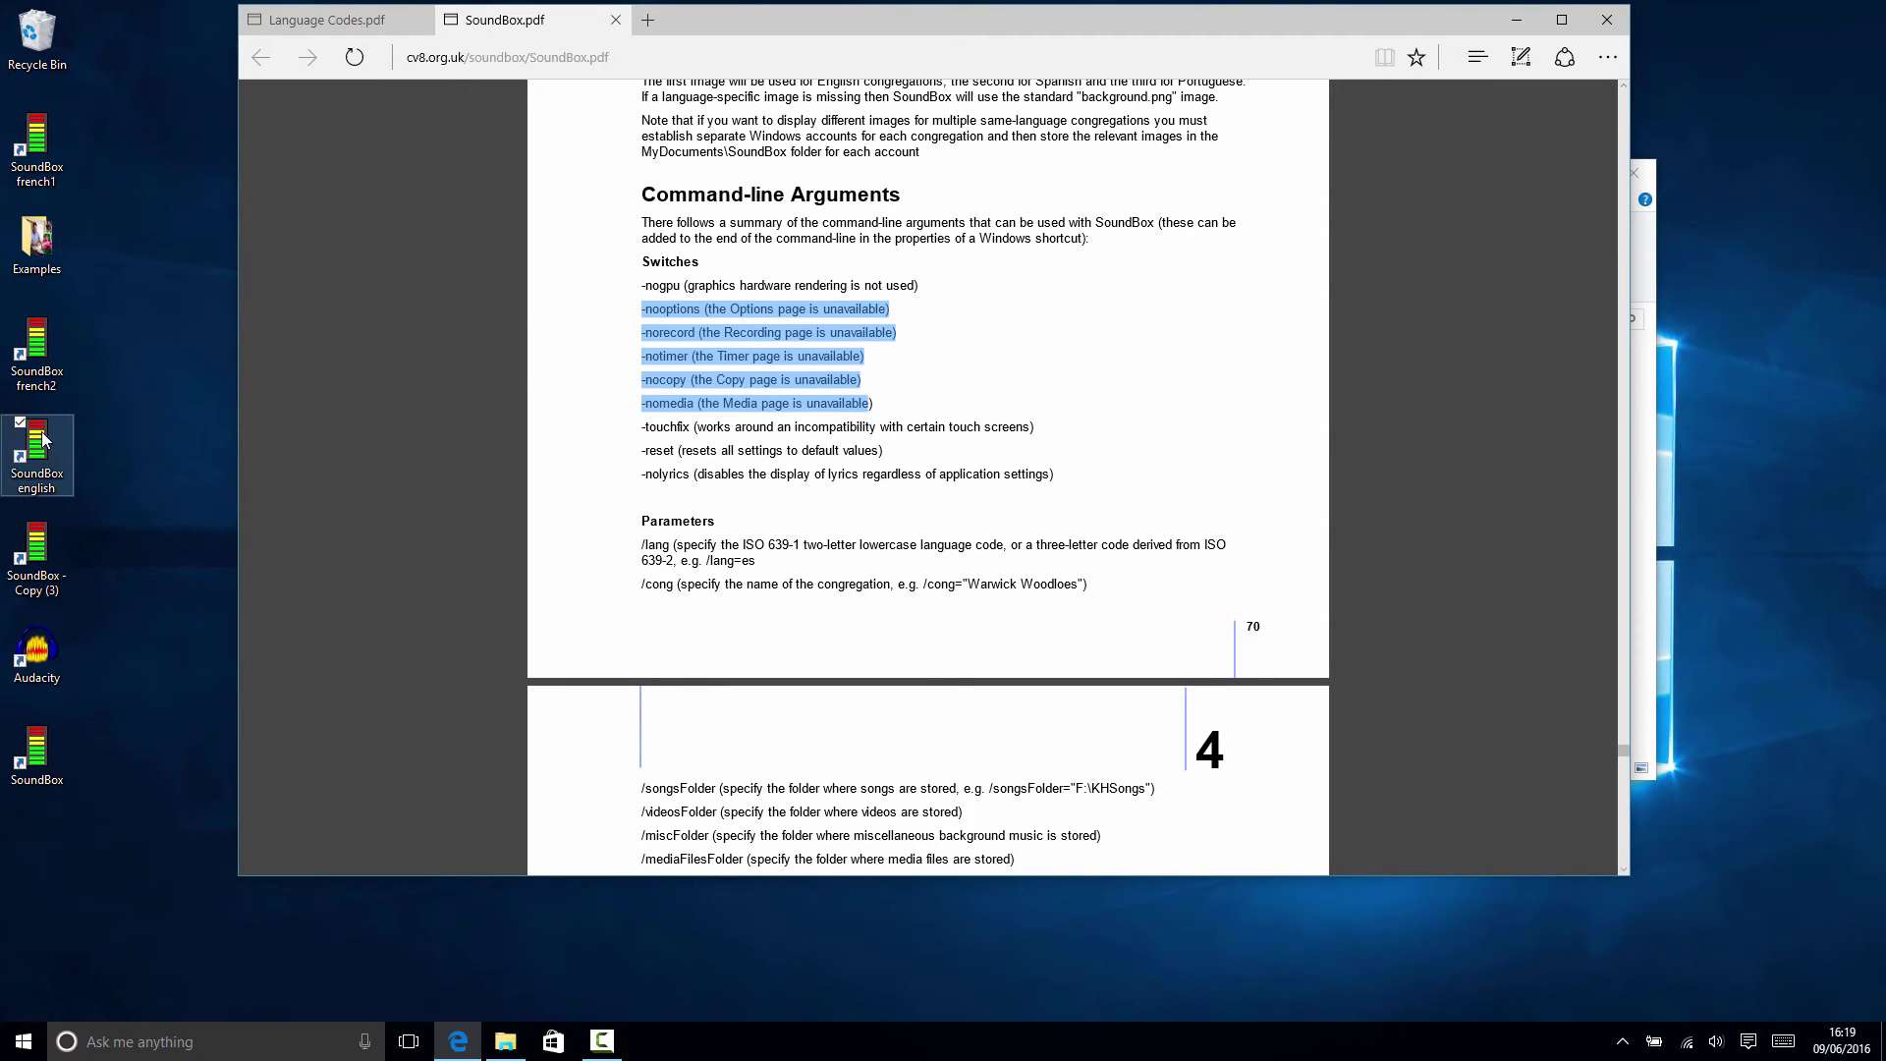
Launch SoundBox from the english shortcut again and arrange its full window in view beside the manual
{"action": "double_click", "coordinate": [39, 444]}
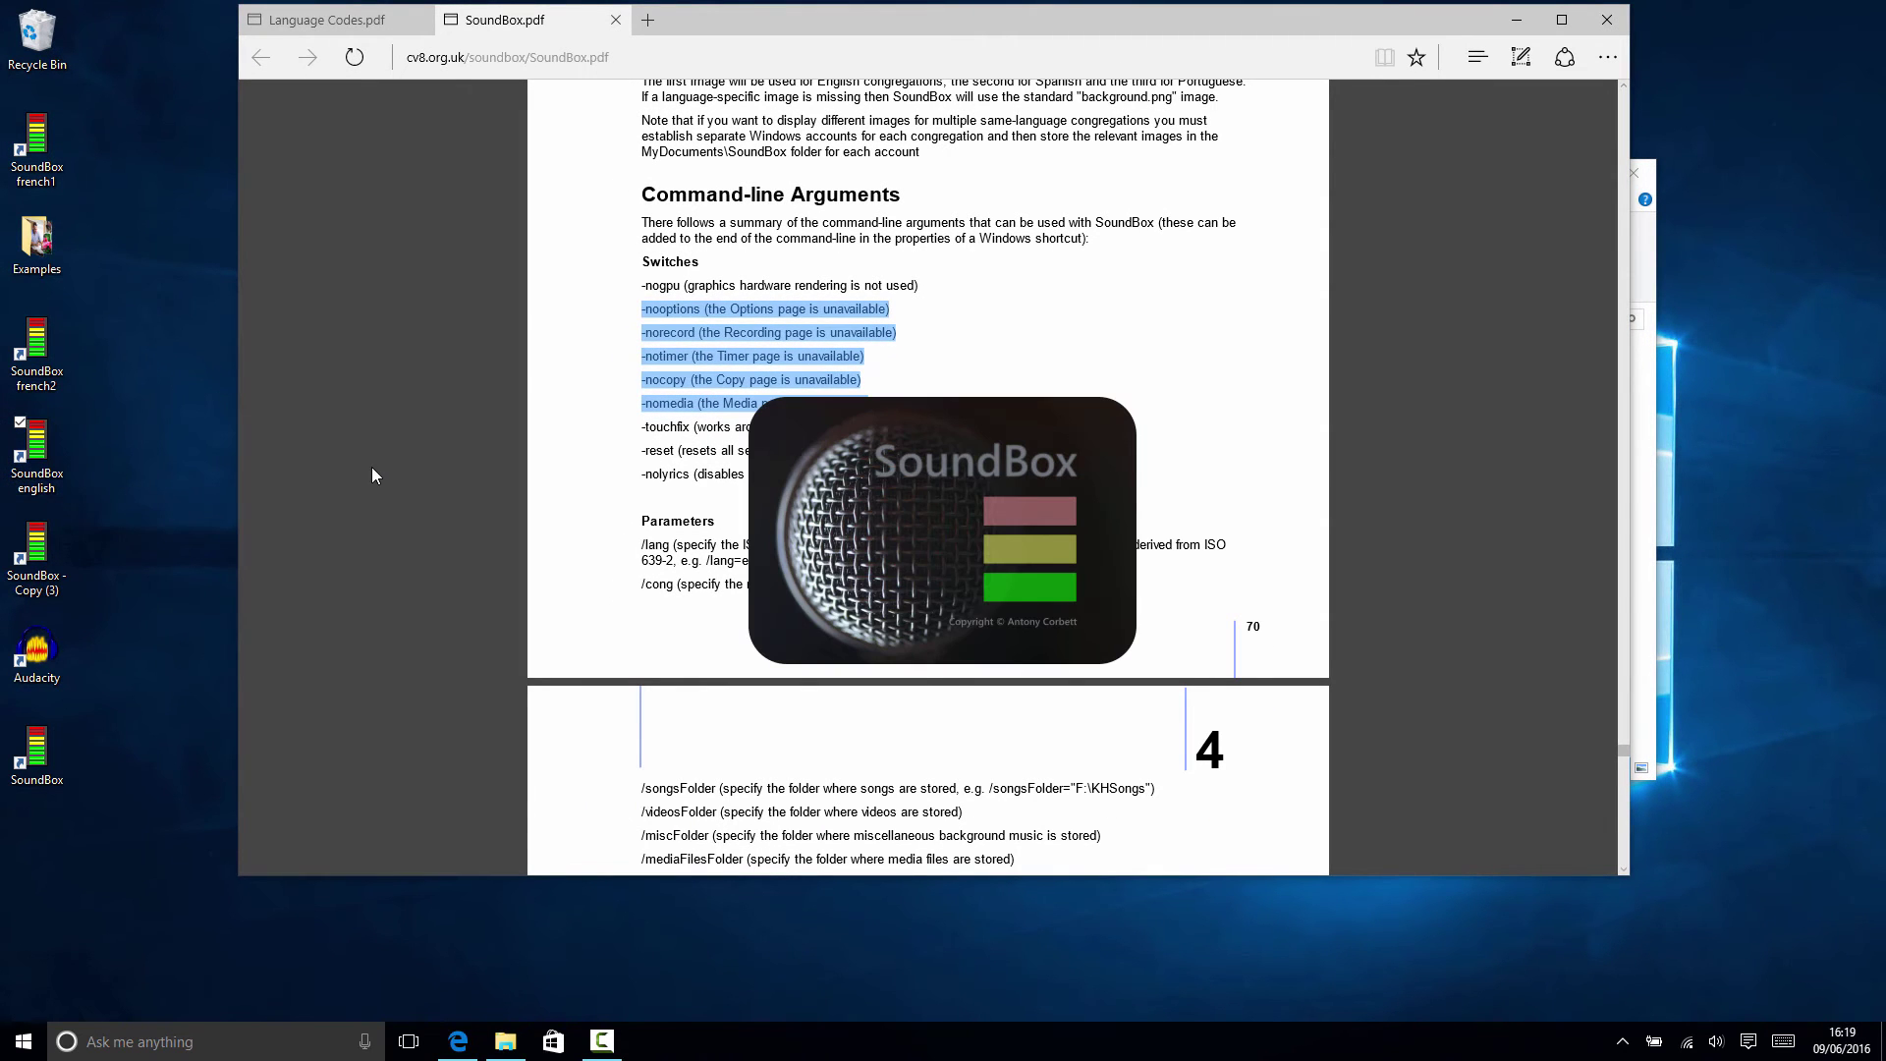
{"action": "left_click_drag", "start_coordinate": [770, 19], "coordinate": [1046, 47]}
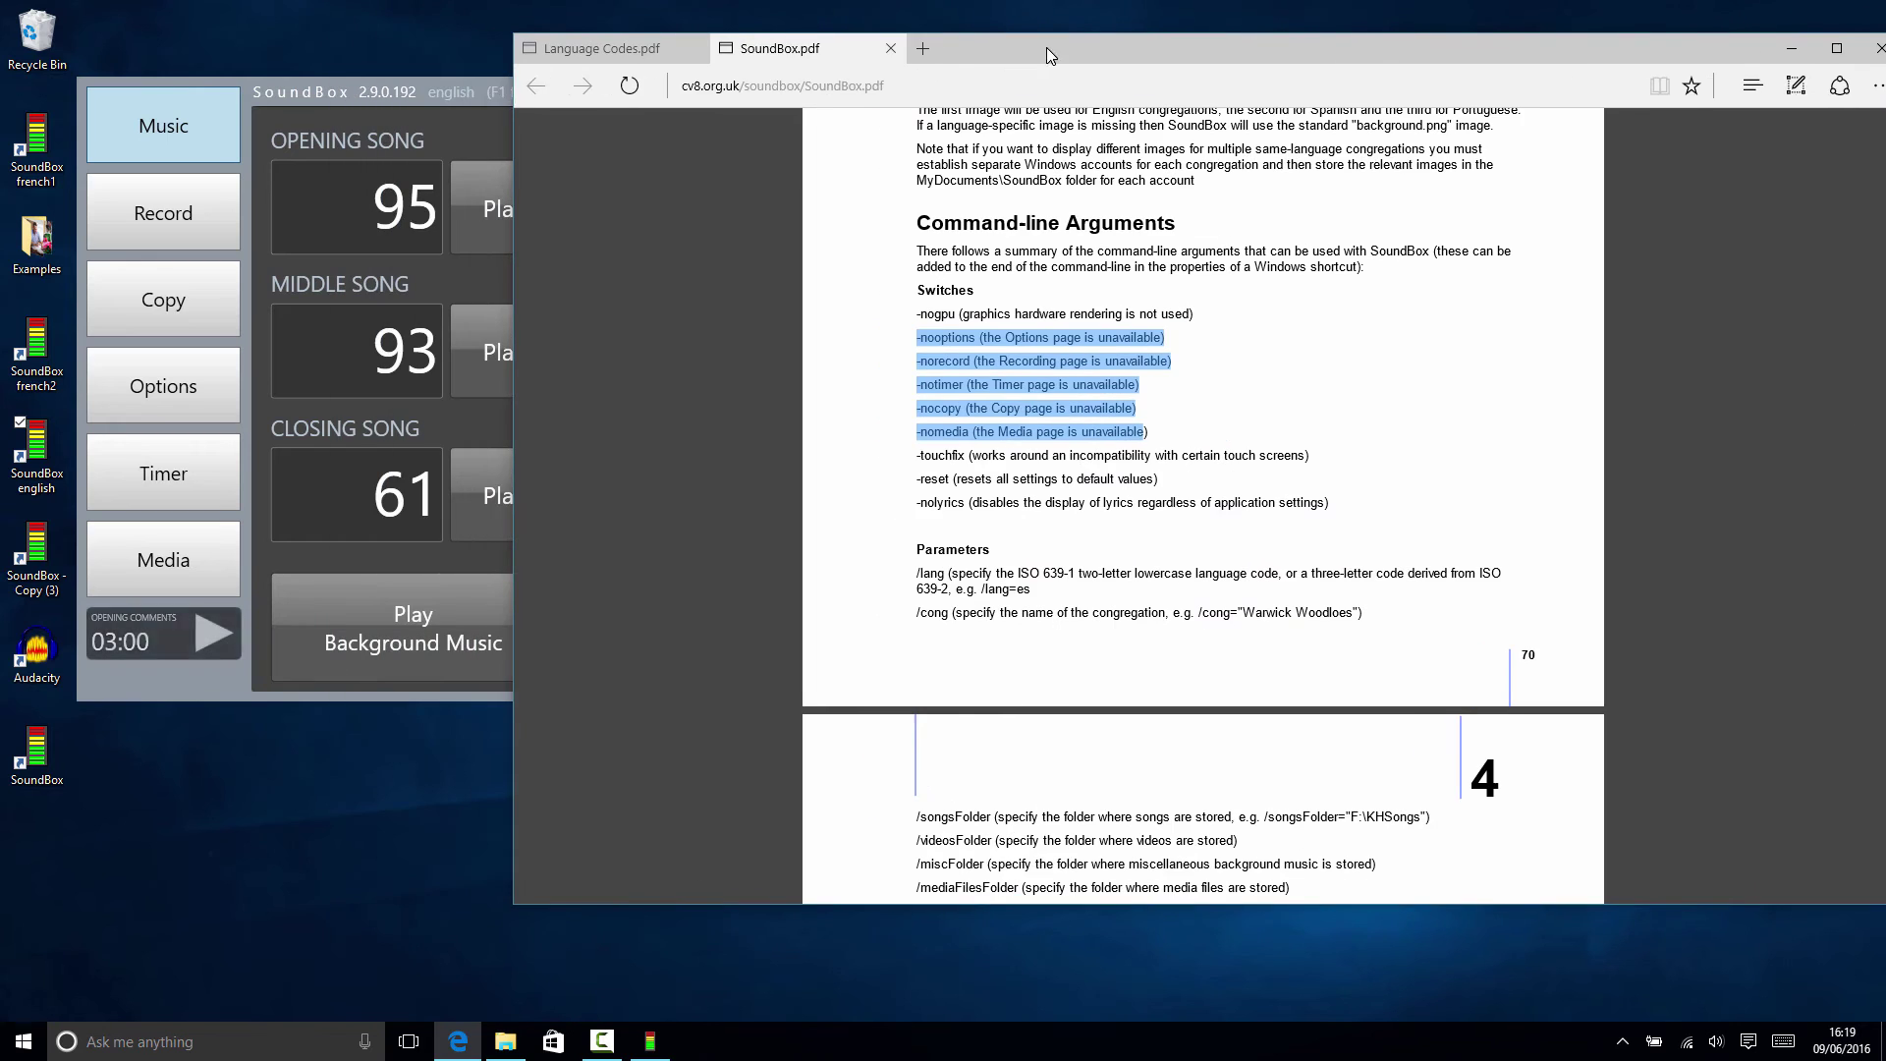
{"action": "left_click", "coordinate": [336, 94]}
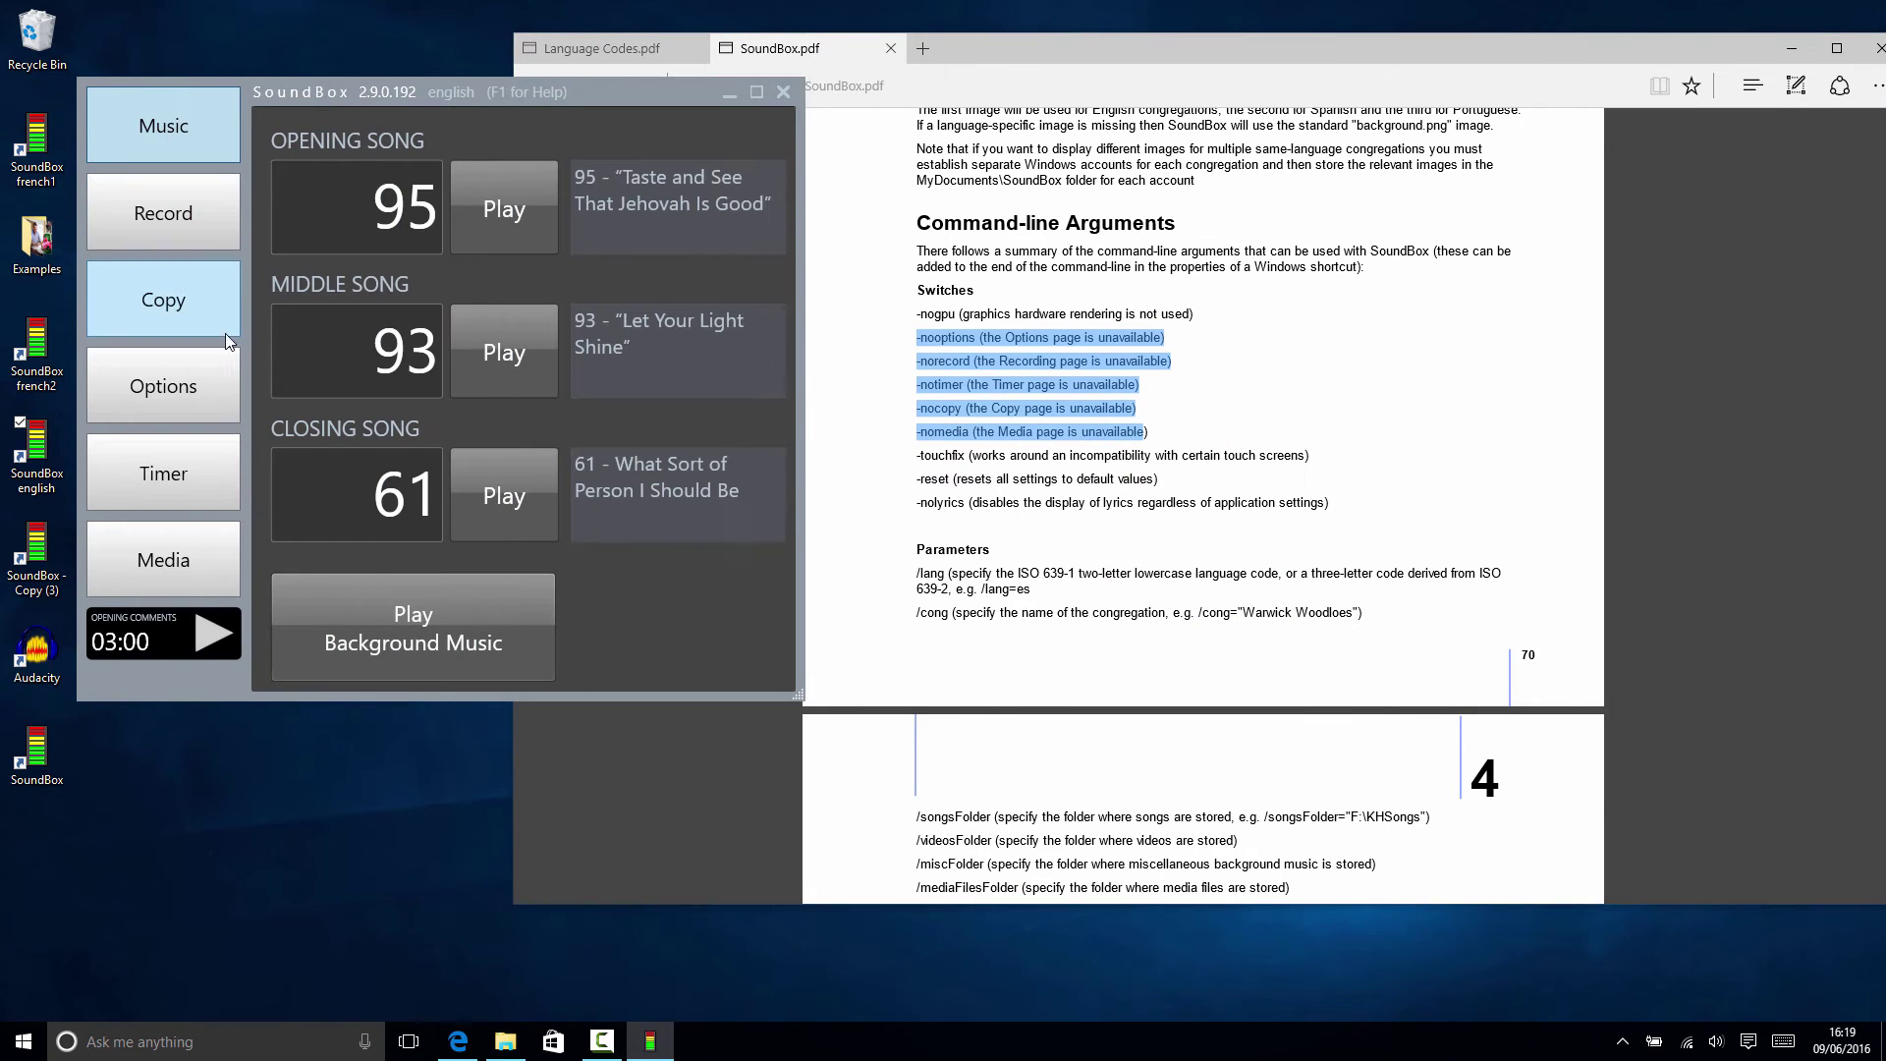
Examine SoundBox's Options settings, from the recording options down to the song lyrics options, and the Record page
{"action": "left_click", "coordinate": [175, 378]}
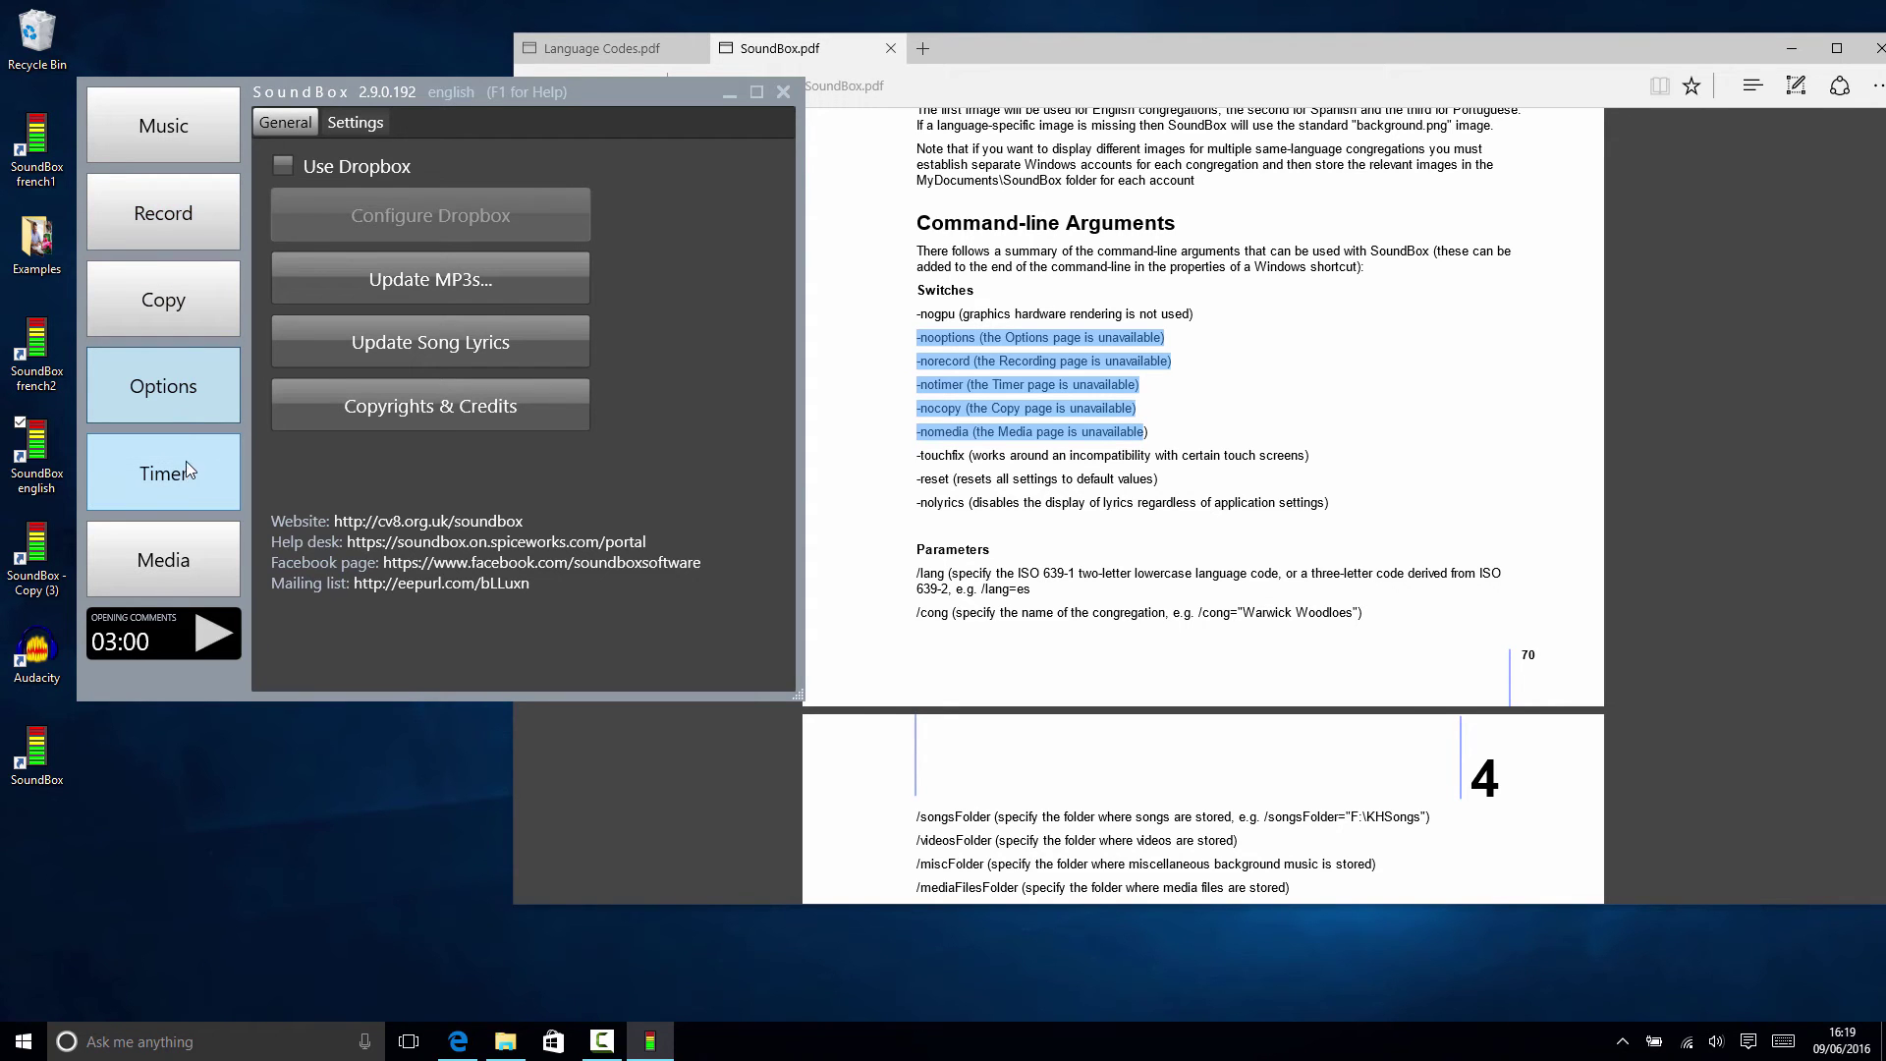
{"action": "left_click", "coordinate": [355, 122]}
{"action": "left_click", "coordinate": [167, 226]}
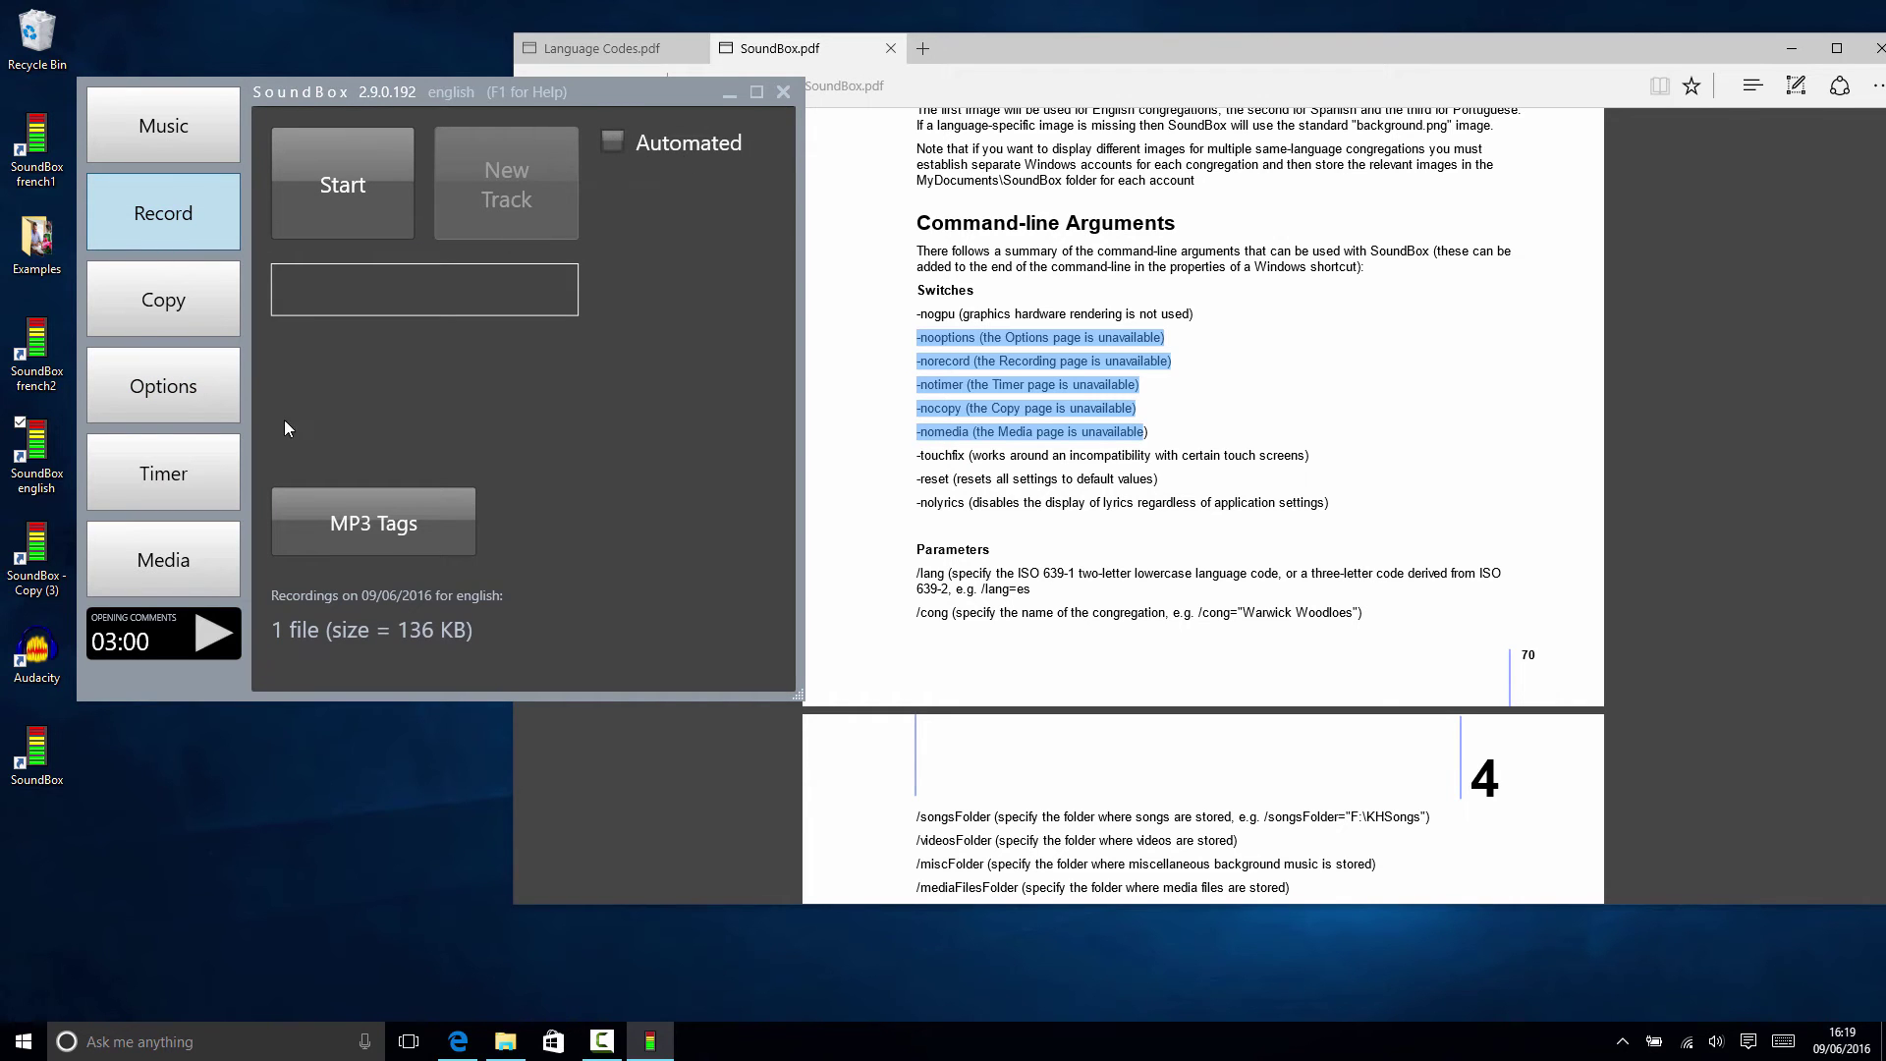
{"action": "left_click", "coordinate": [179, 391]}
{"action": "scroll", "coordinate": [432, 401], "scroll_direction": "down", "scroll_amount": 1}
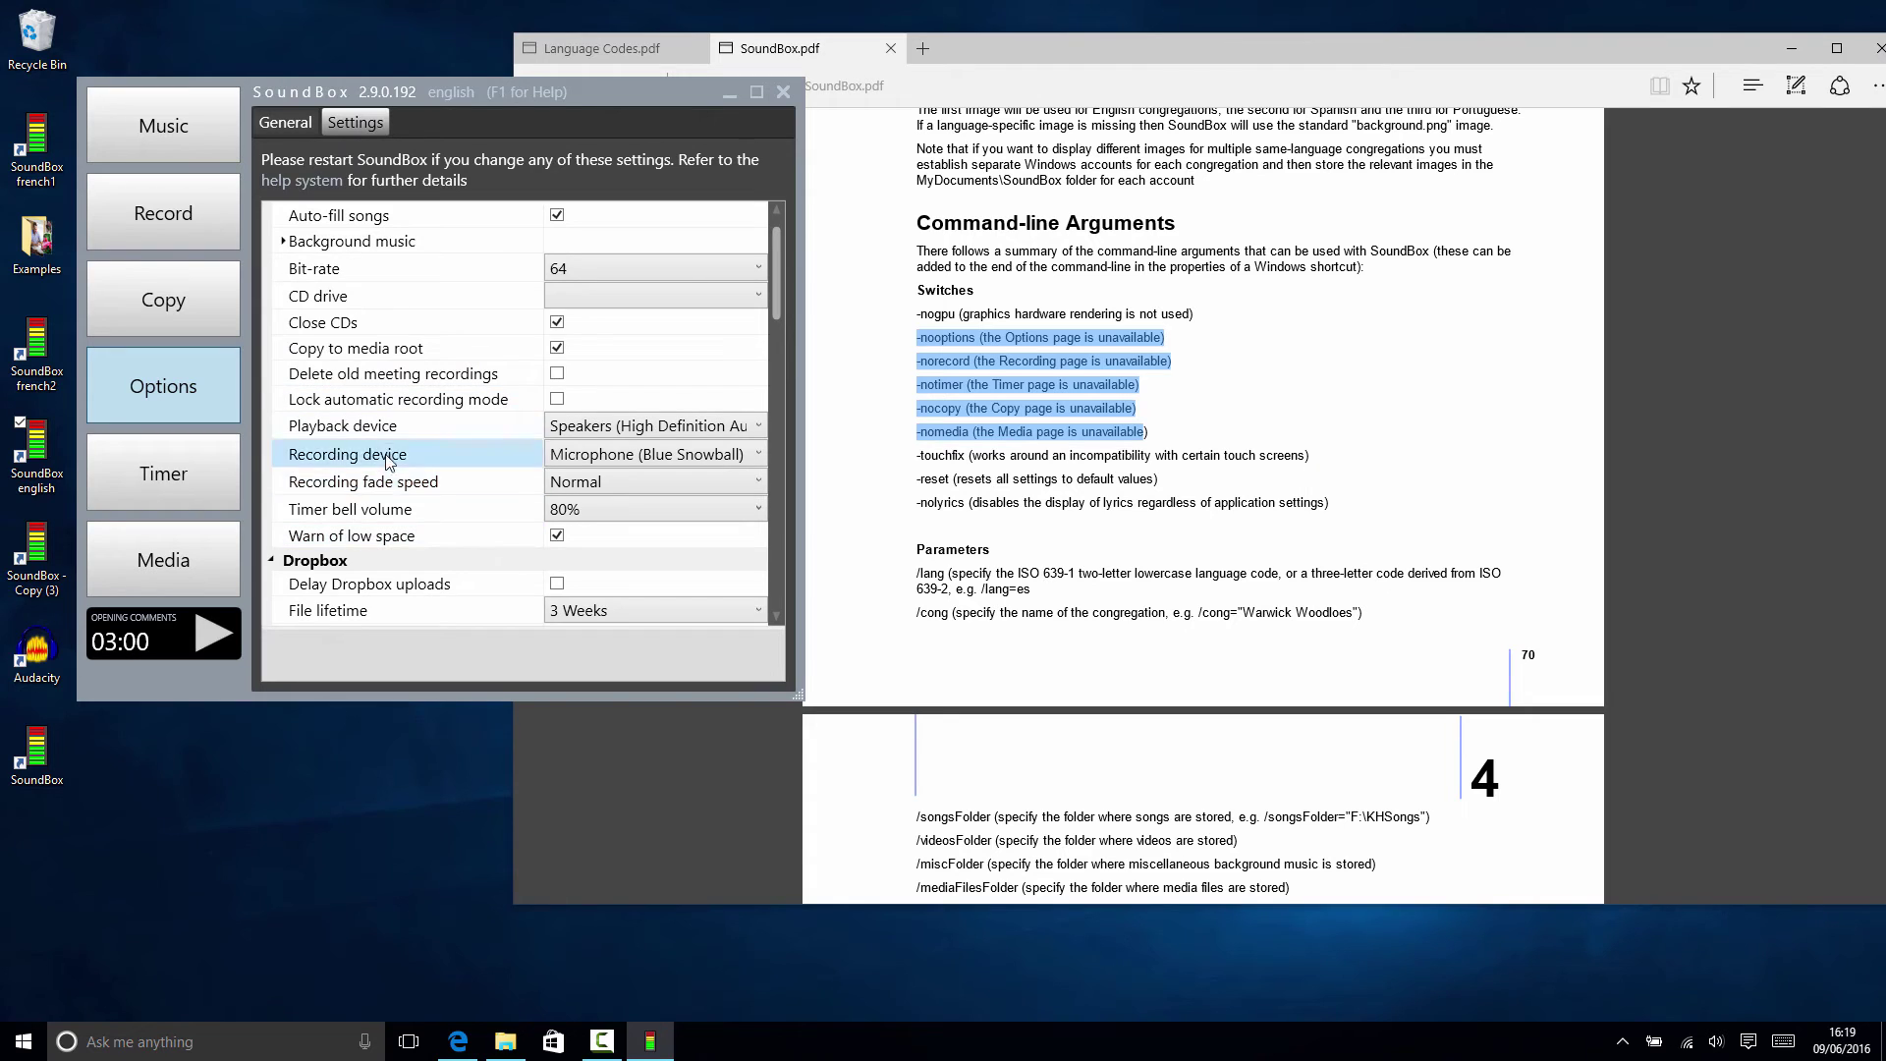
{"action": "scroll", "coordinate": [413, 442], "scroll_direction": "down", "scroll_amount": 10}
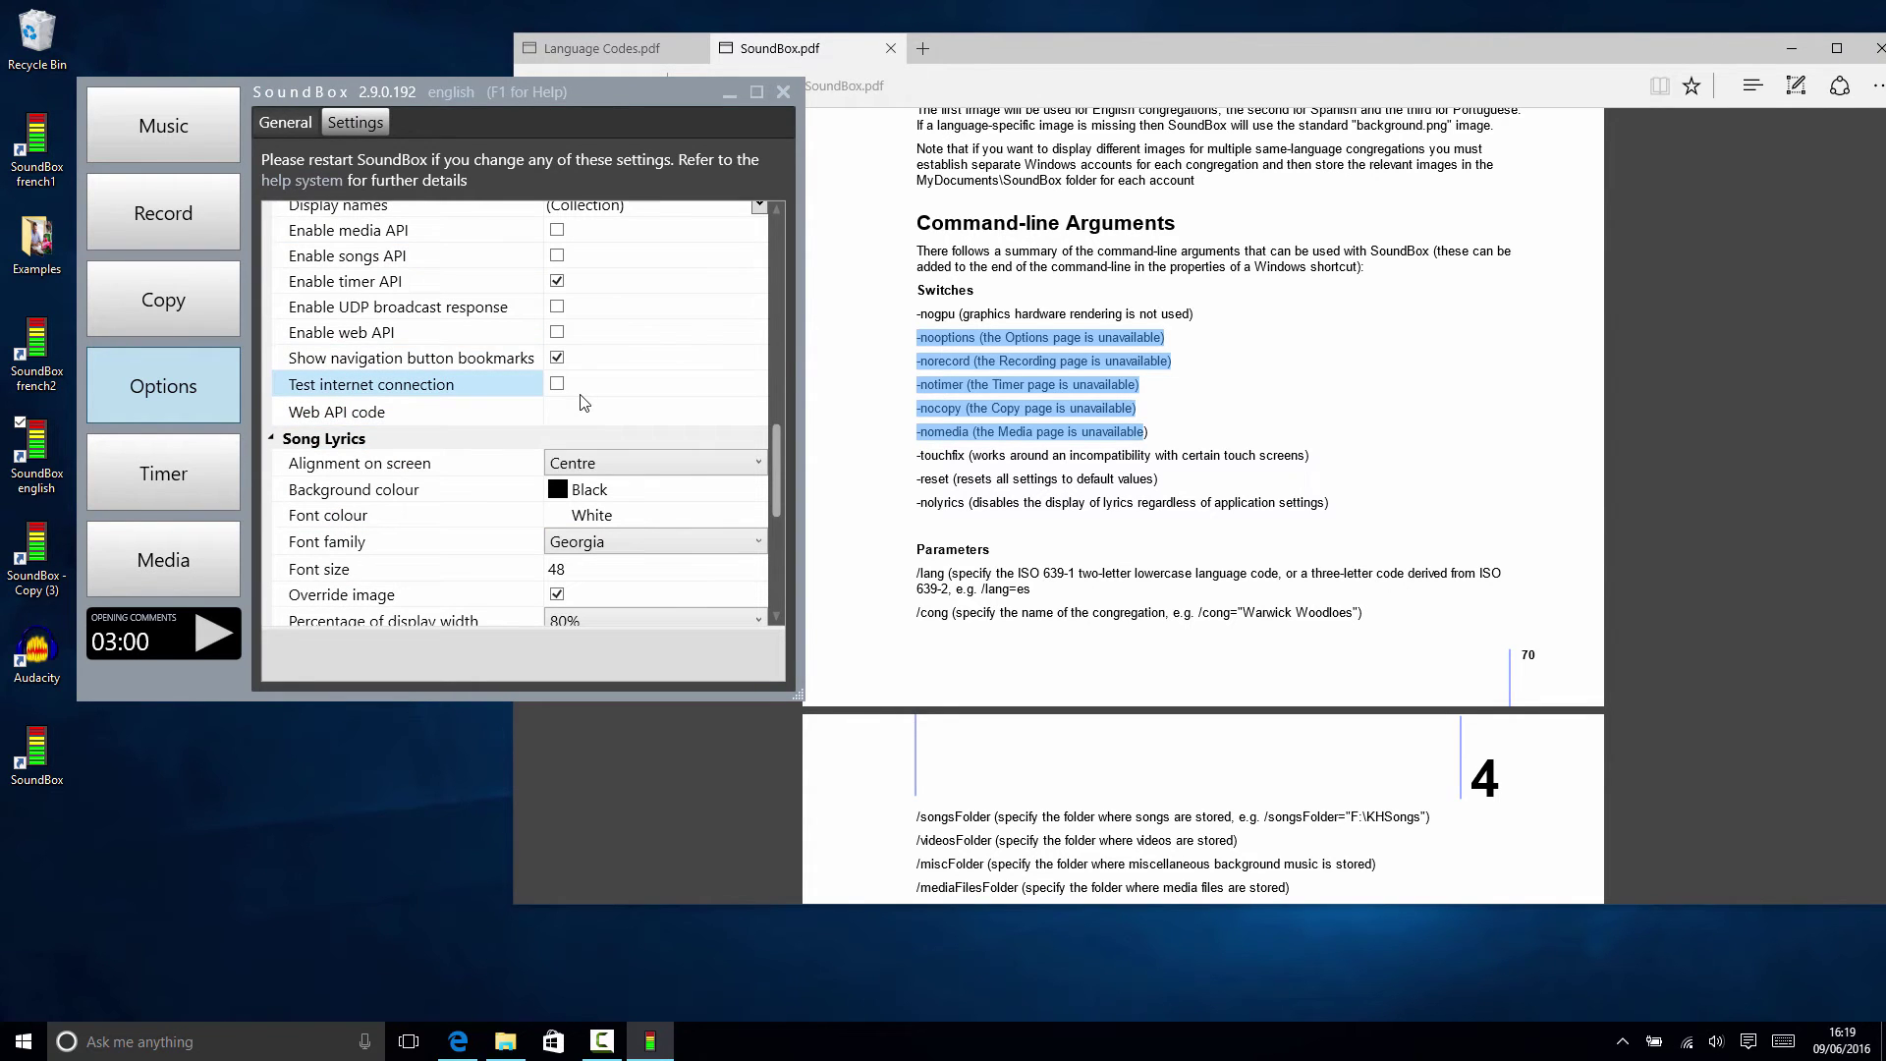
{"action": "left_click", "coordinate": [209, 216]}
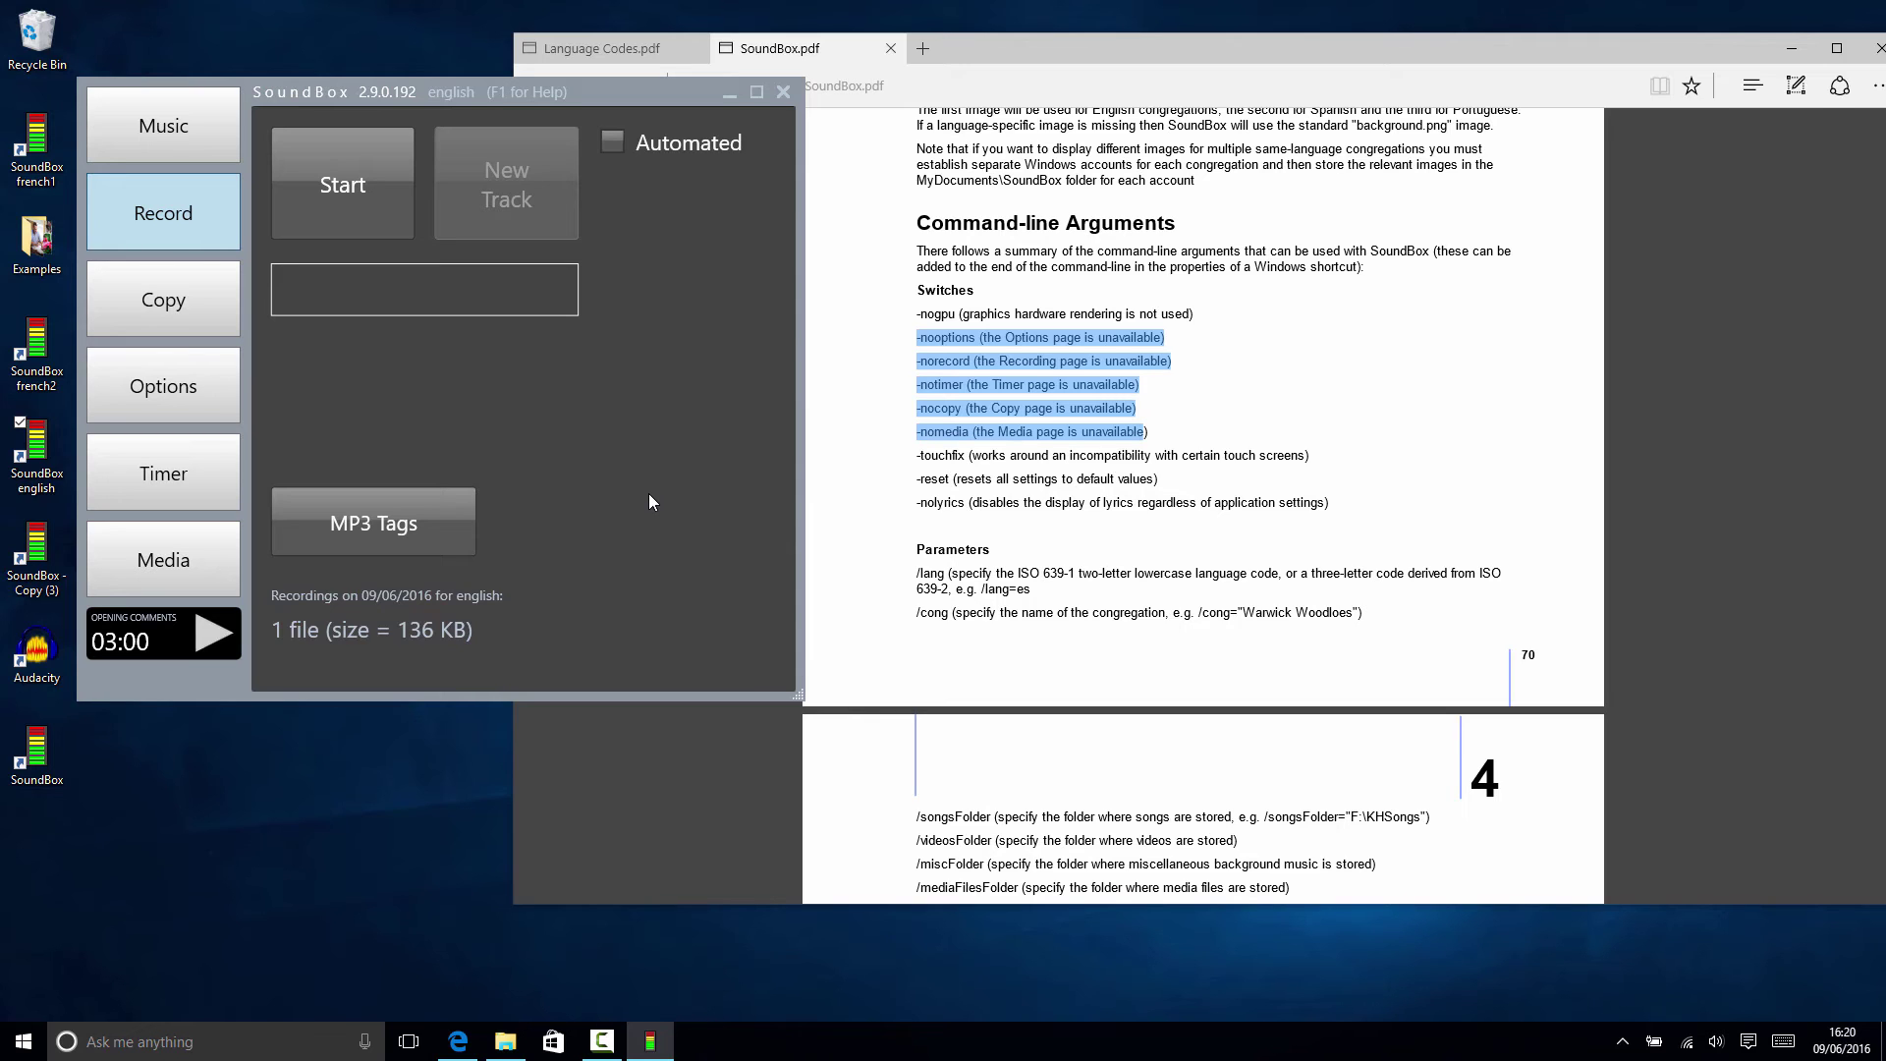
{"action": "left_click", "coordinate": [116, 400]}
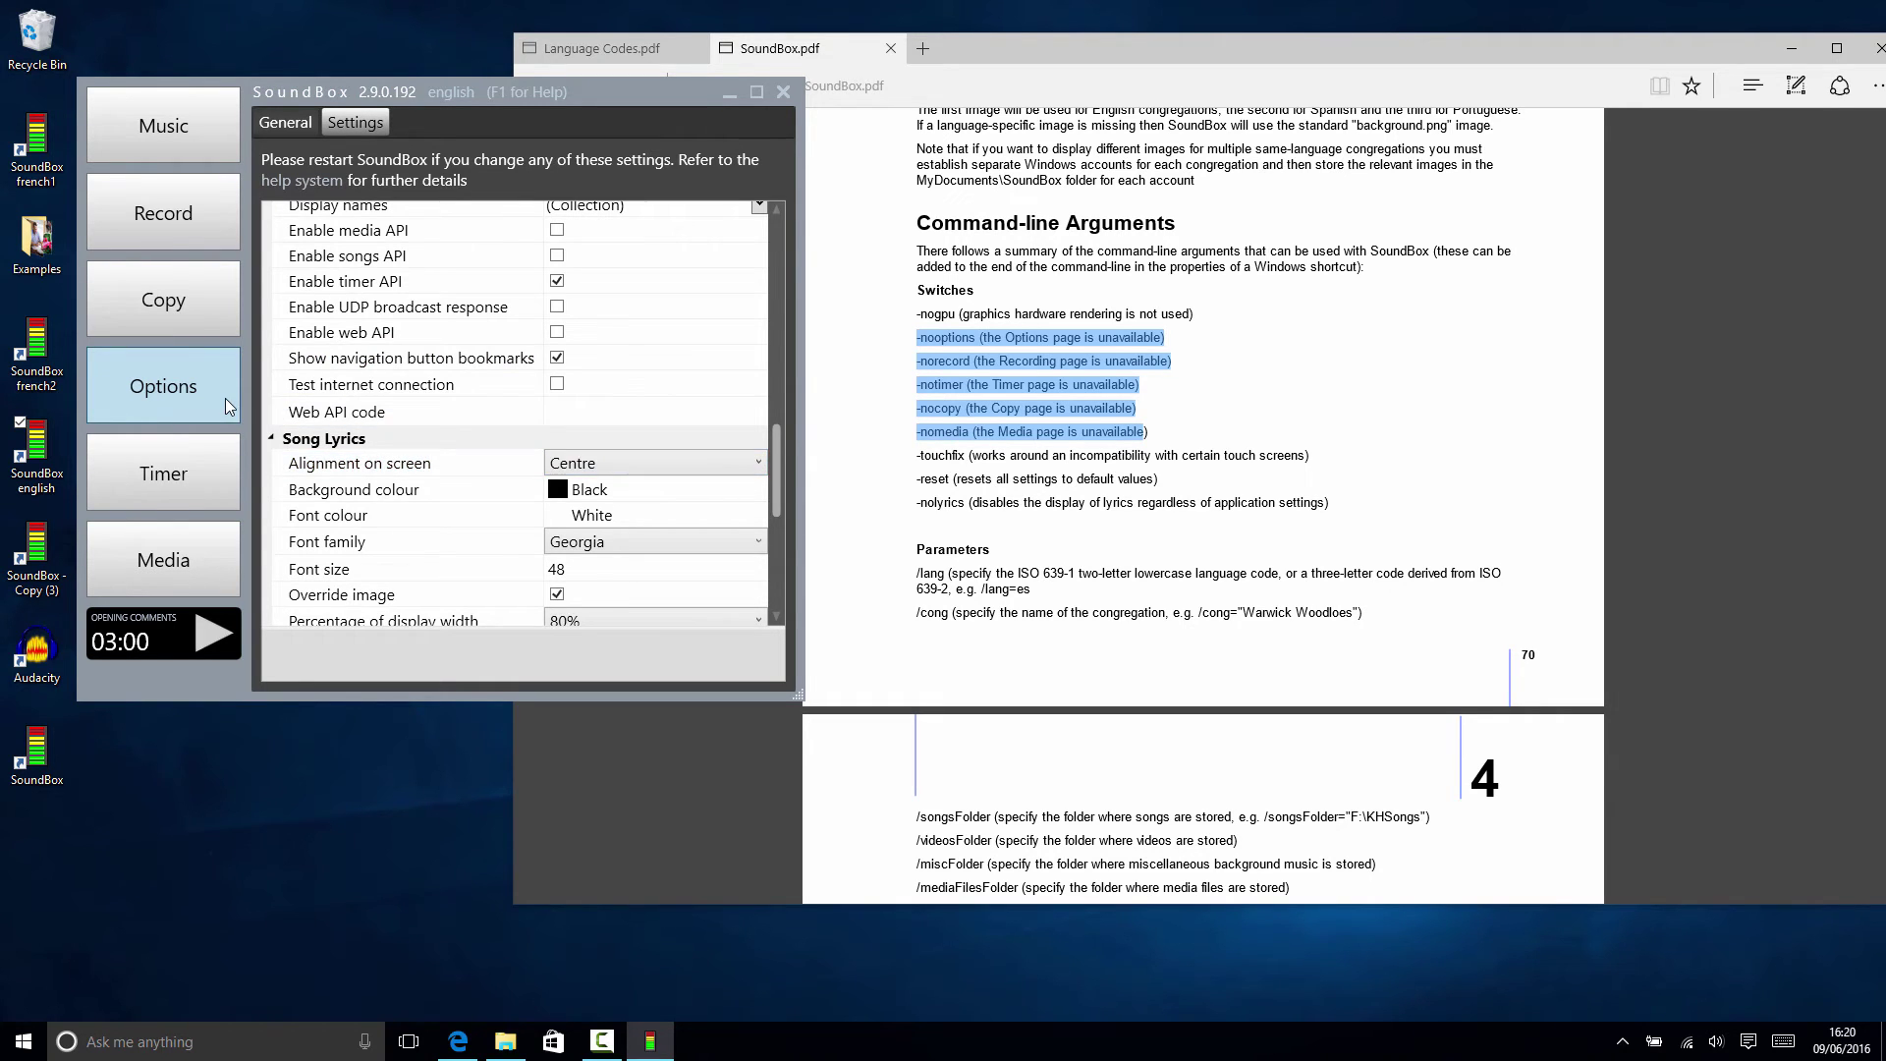
Return SoundBox to its Music page and highlight the -reset switch in the manual
{"action": "left_click", "coordinate": [943, 424]}
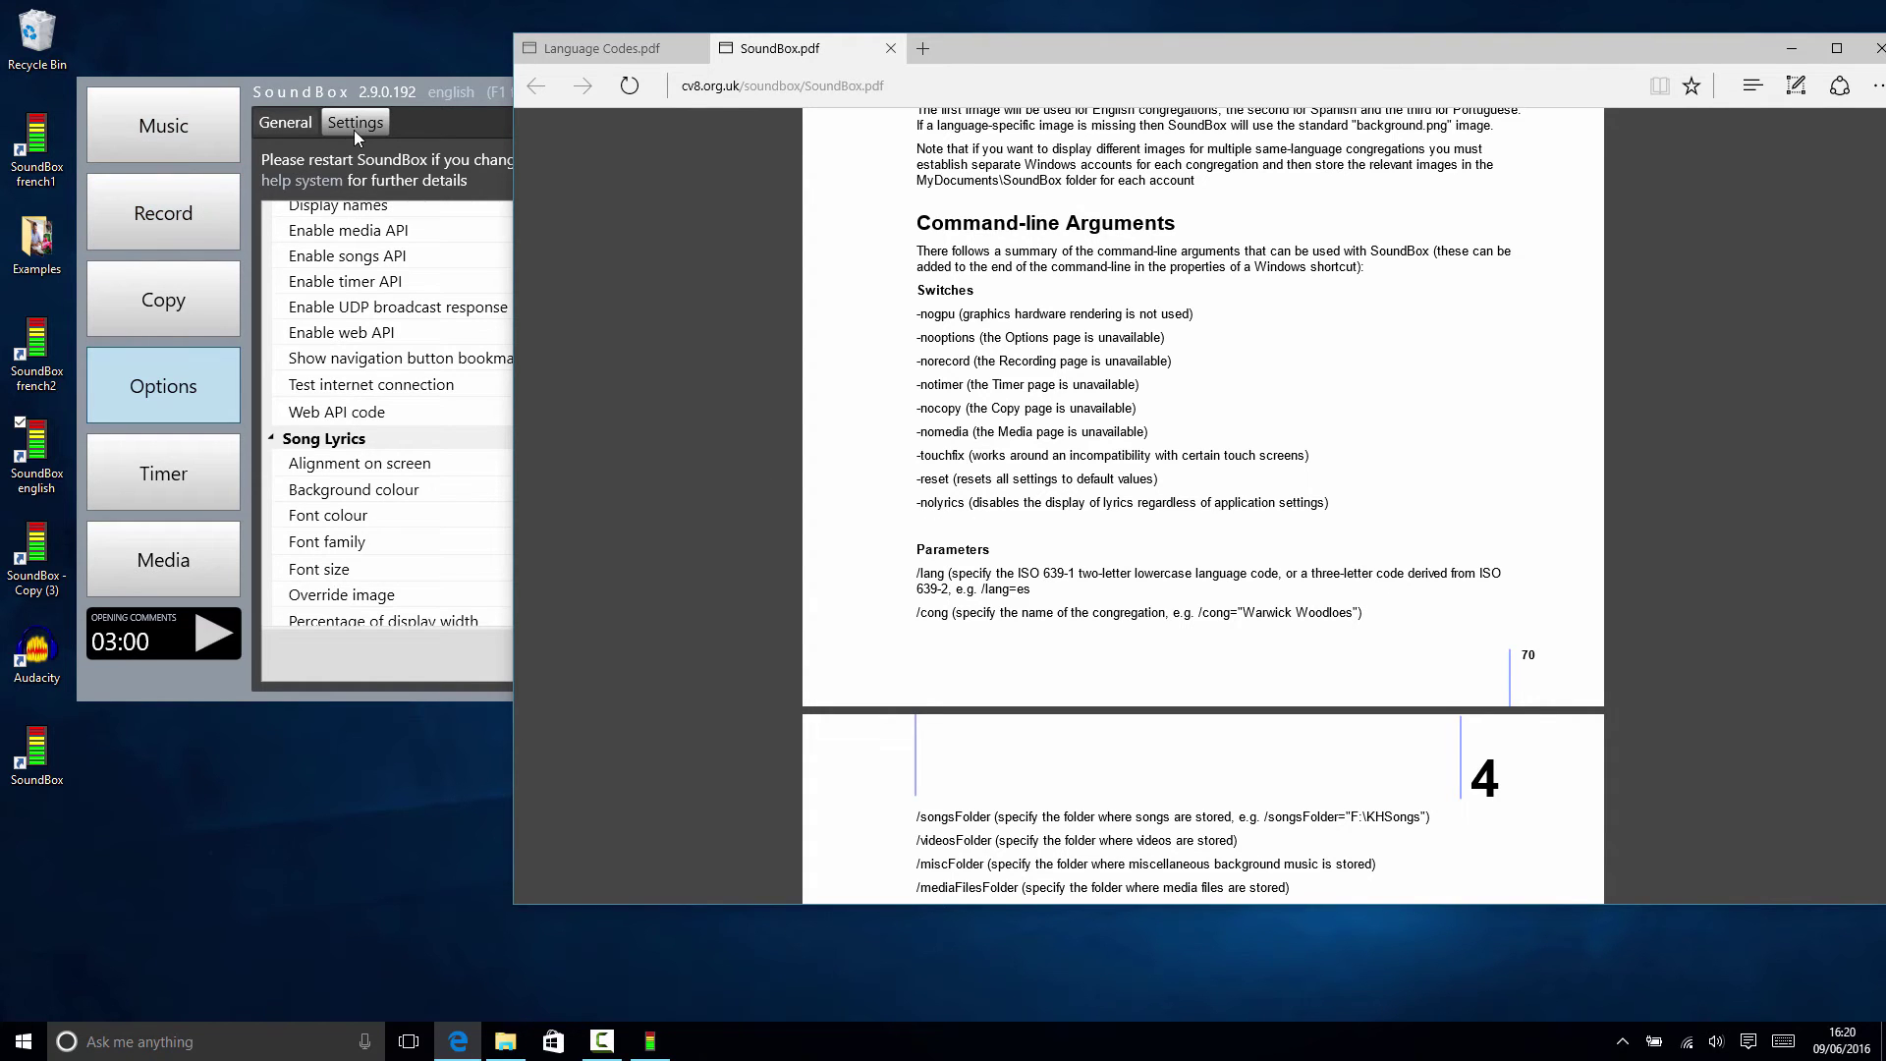
{"action": "left_click", "coordinate": [163, 124]}
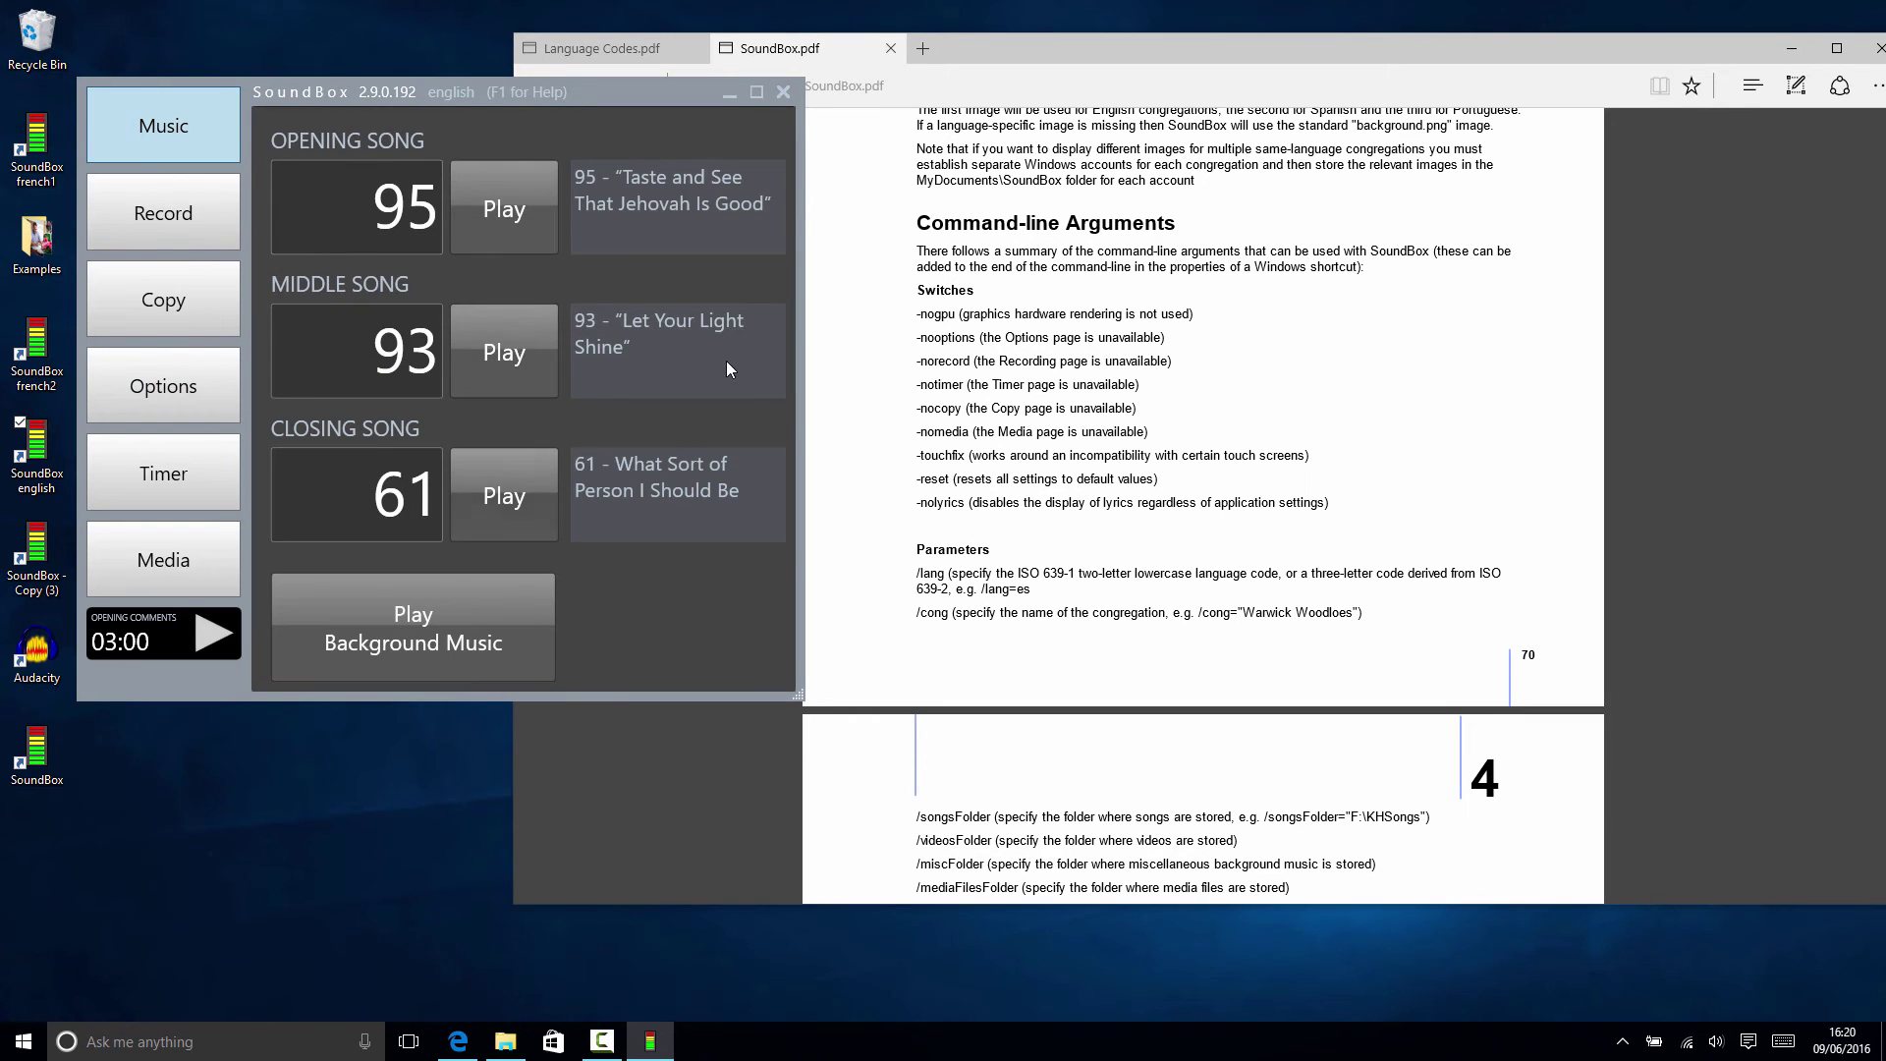
{"action": "left_click", "coordinate": [1005, 516]}
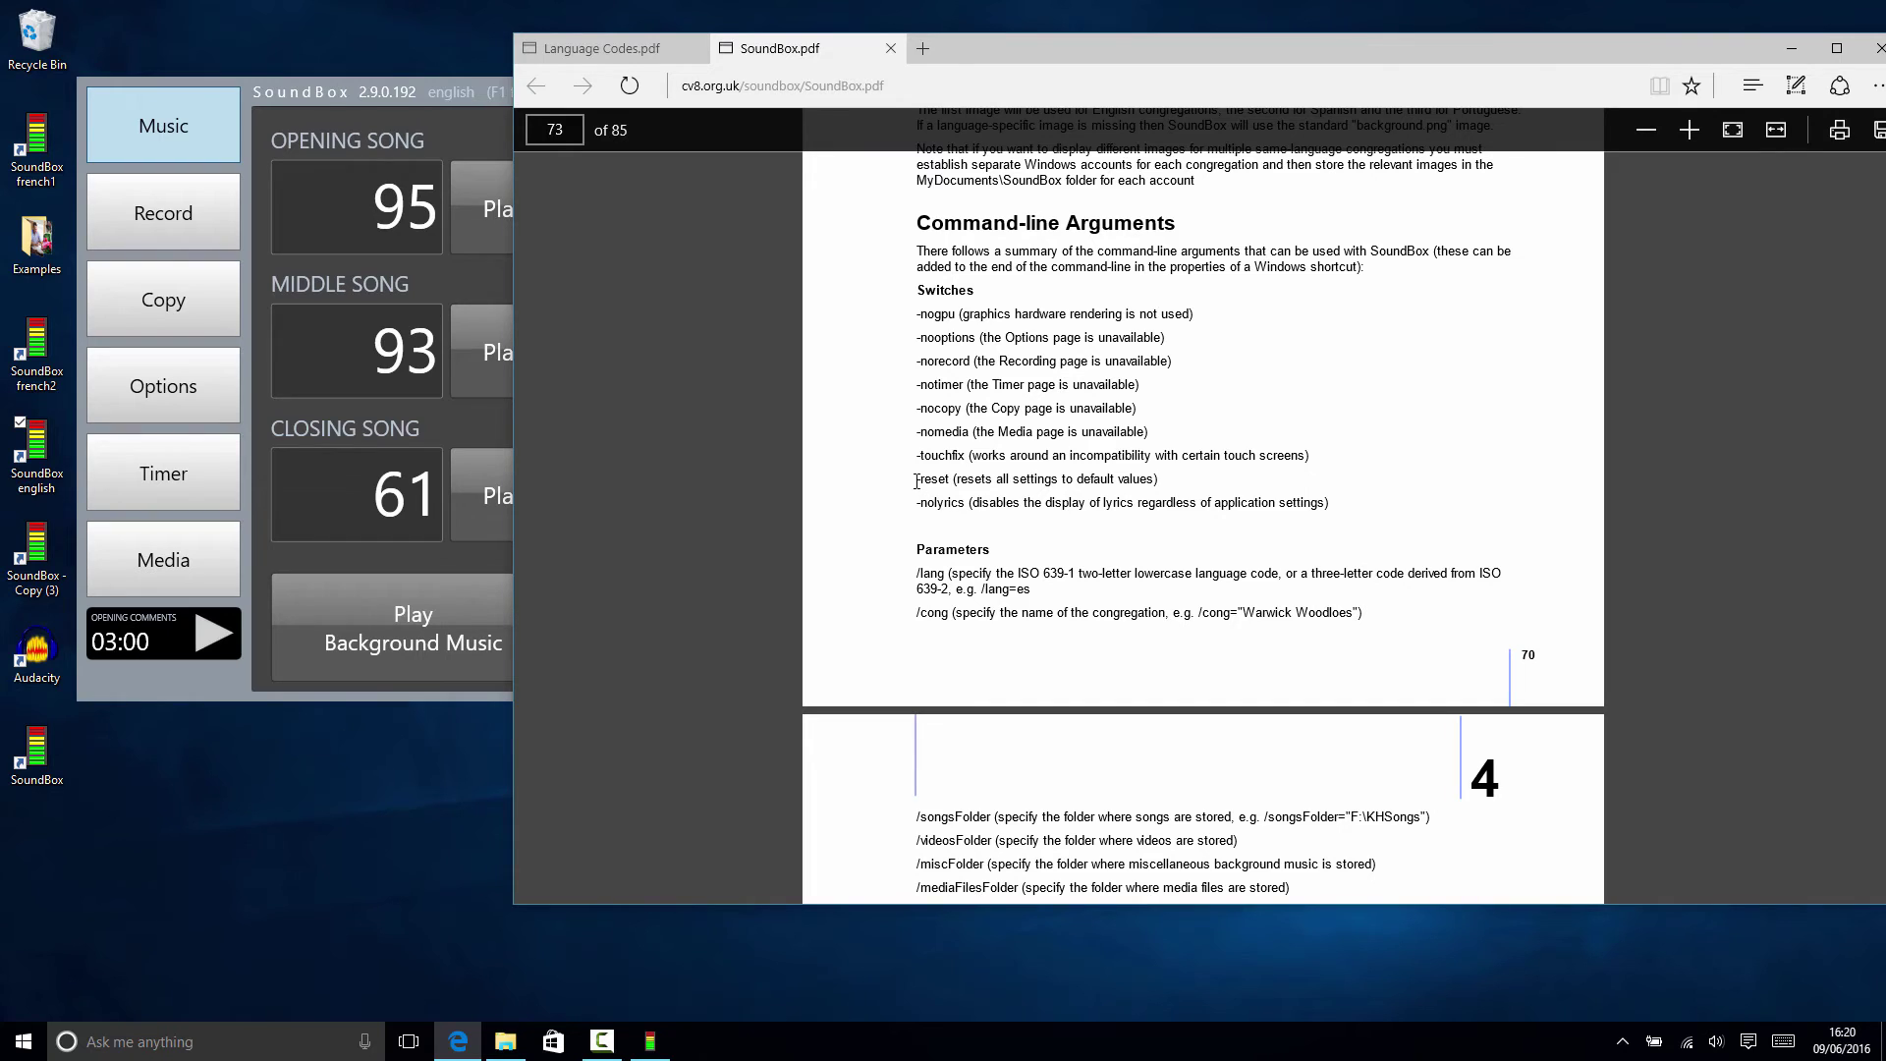
{"action": "left_click_drag", "start_coordinate": [917, 482], "coordinate": [1181, 481]}
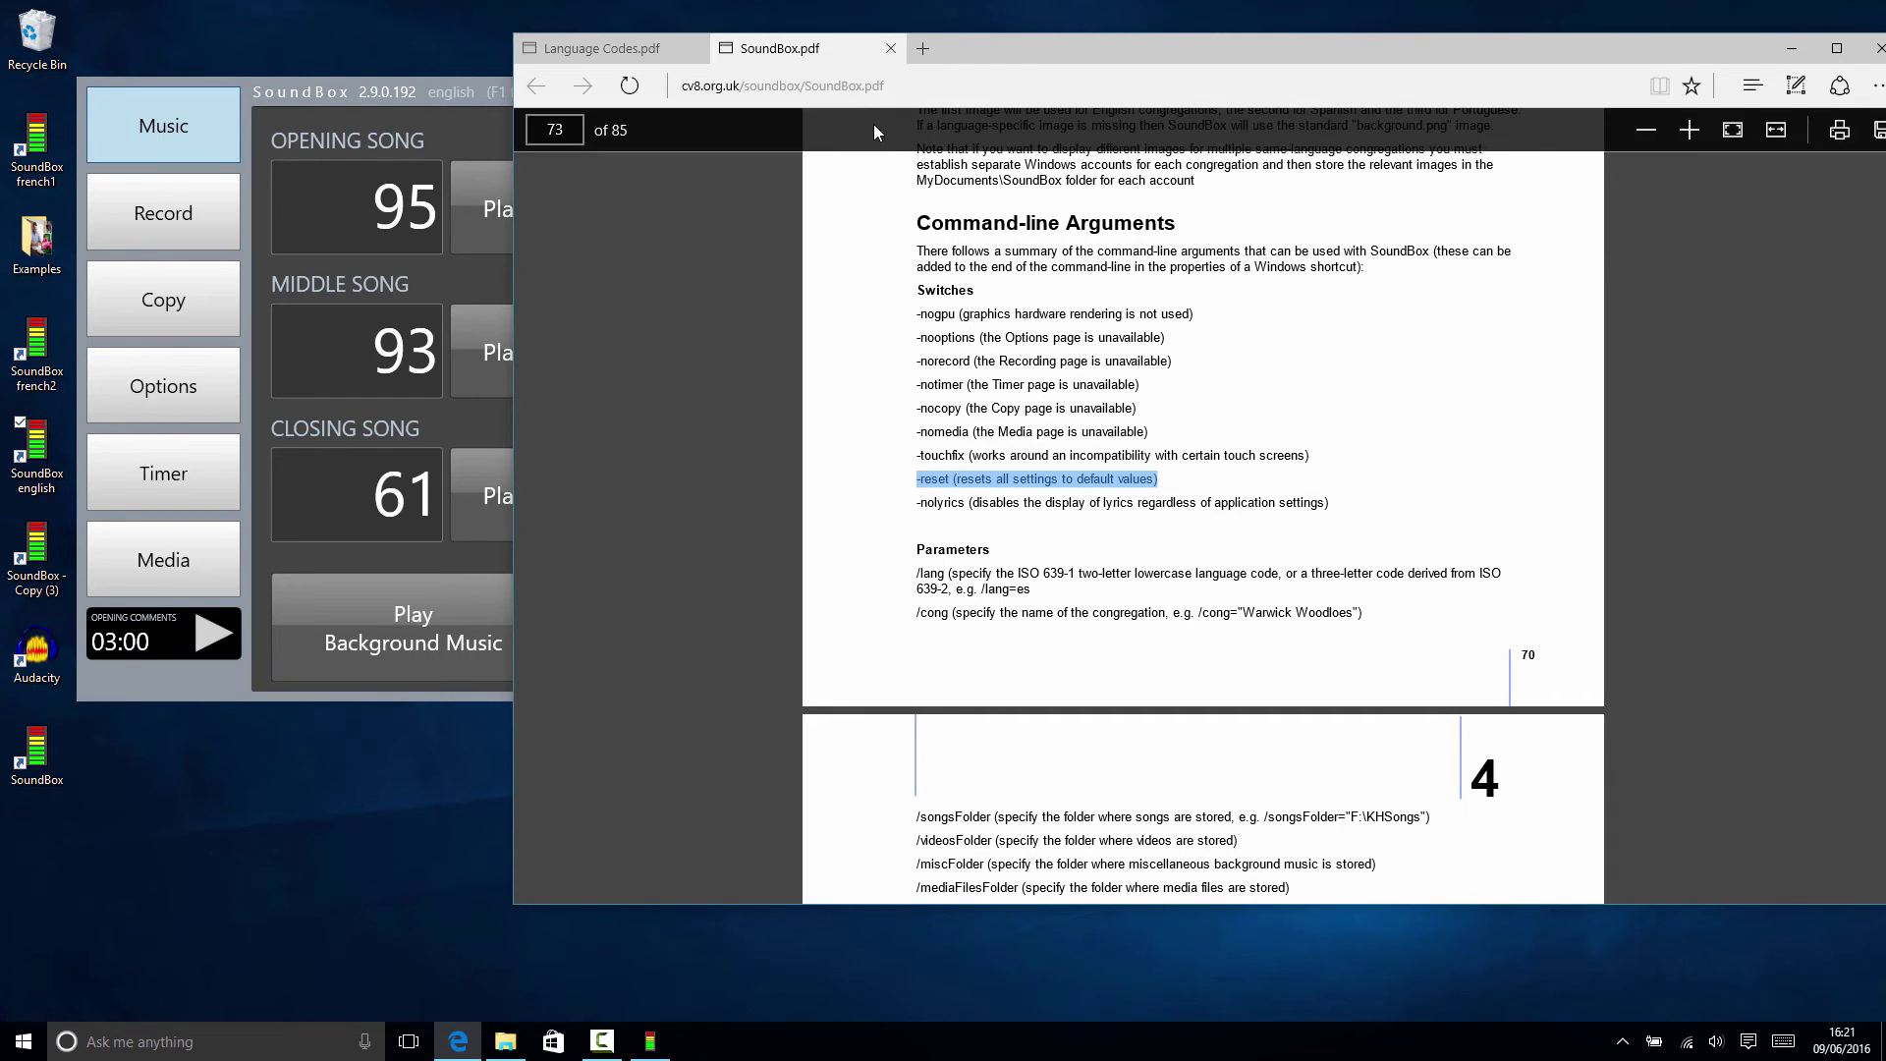
Clear the desktop of the manual and the soundbox recordings folder window, and reposition the SoundBox window
{"action": "left_click", "coordinate": [1789, 48]}
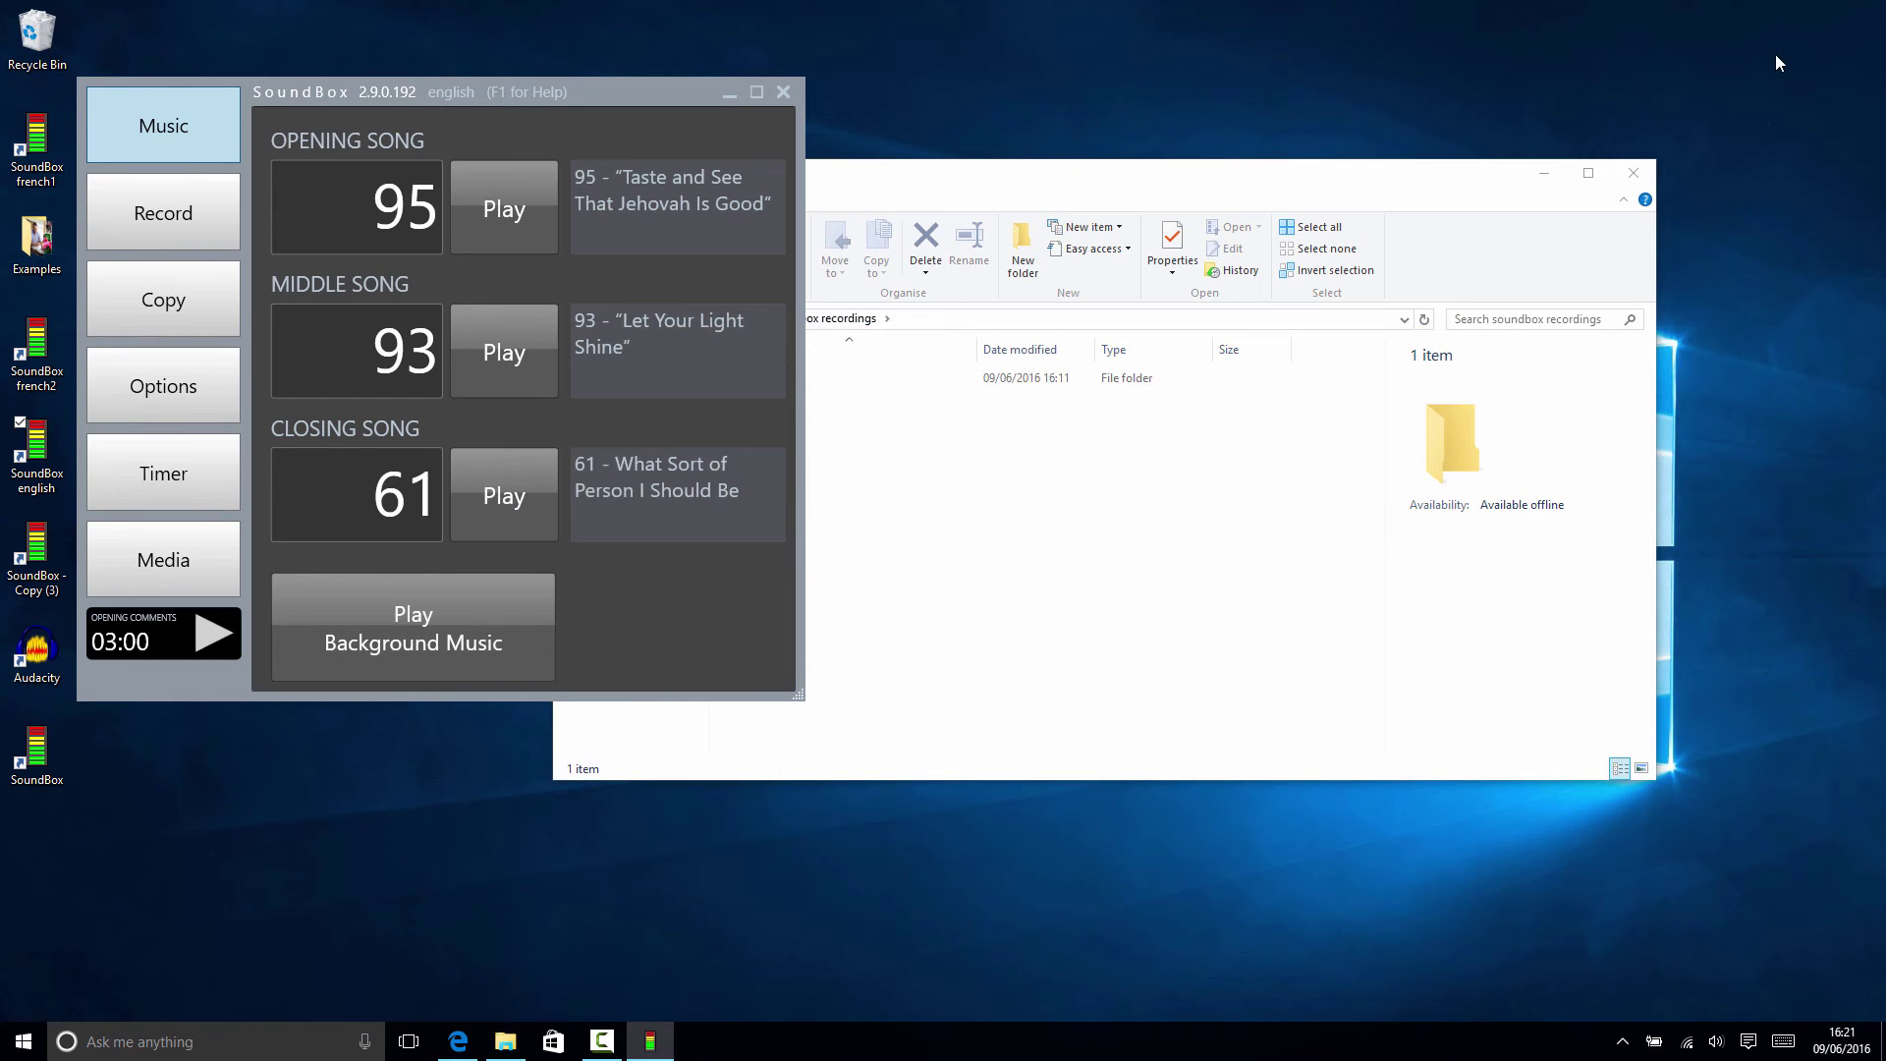
{"action": "left_click", "coordinate": [1632, 175]}
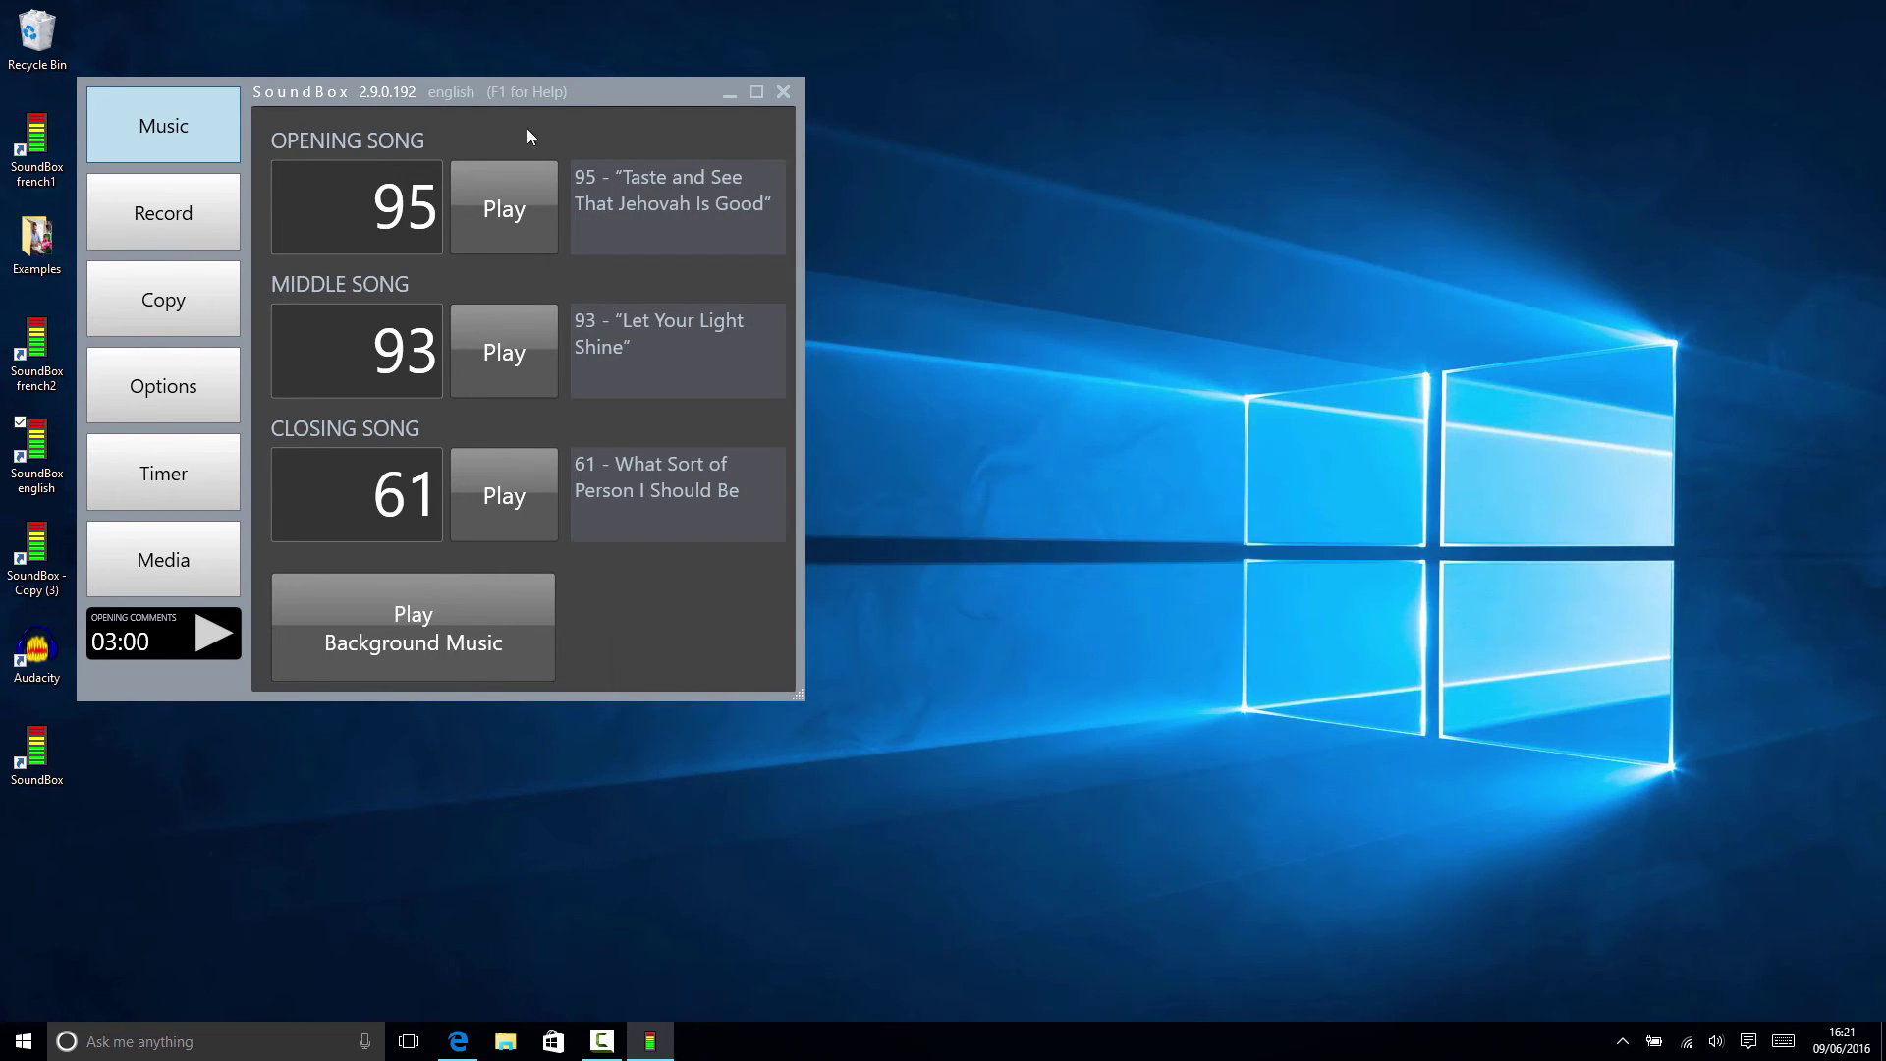
{"action": "left_click_drag", "start_coordinate": [596, 93], "coordinate": [690, 116]}
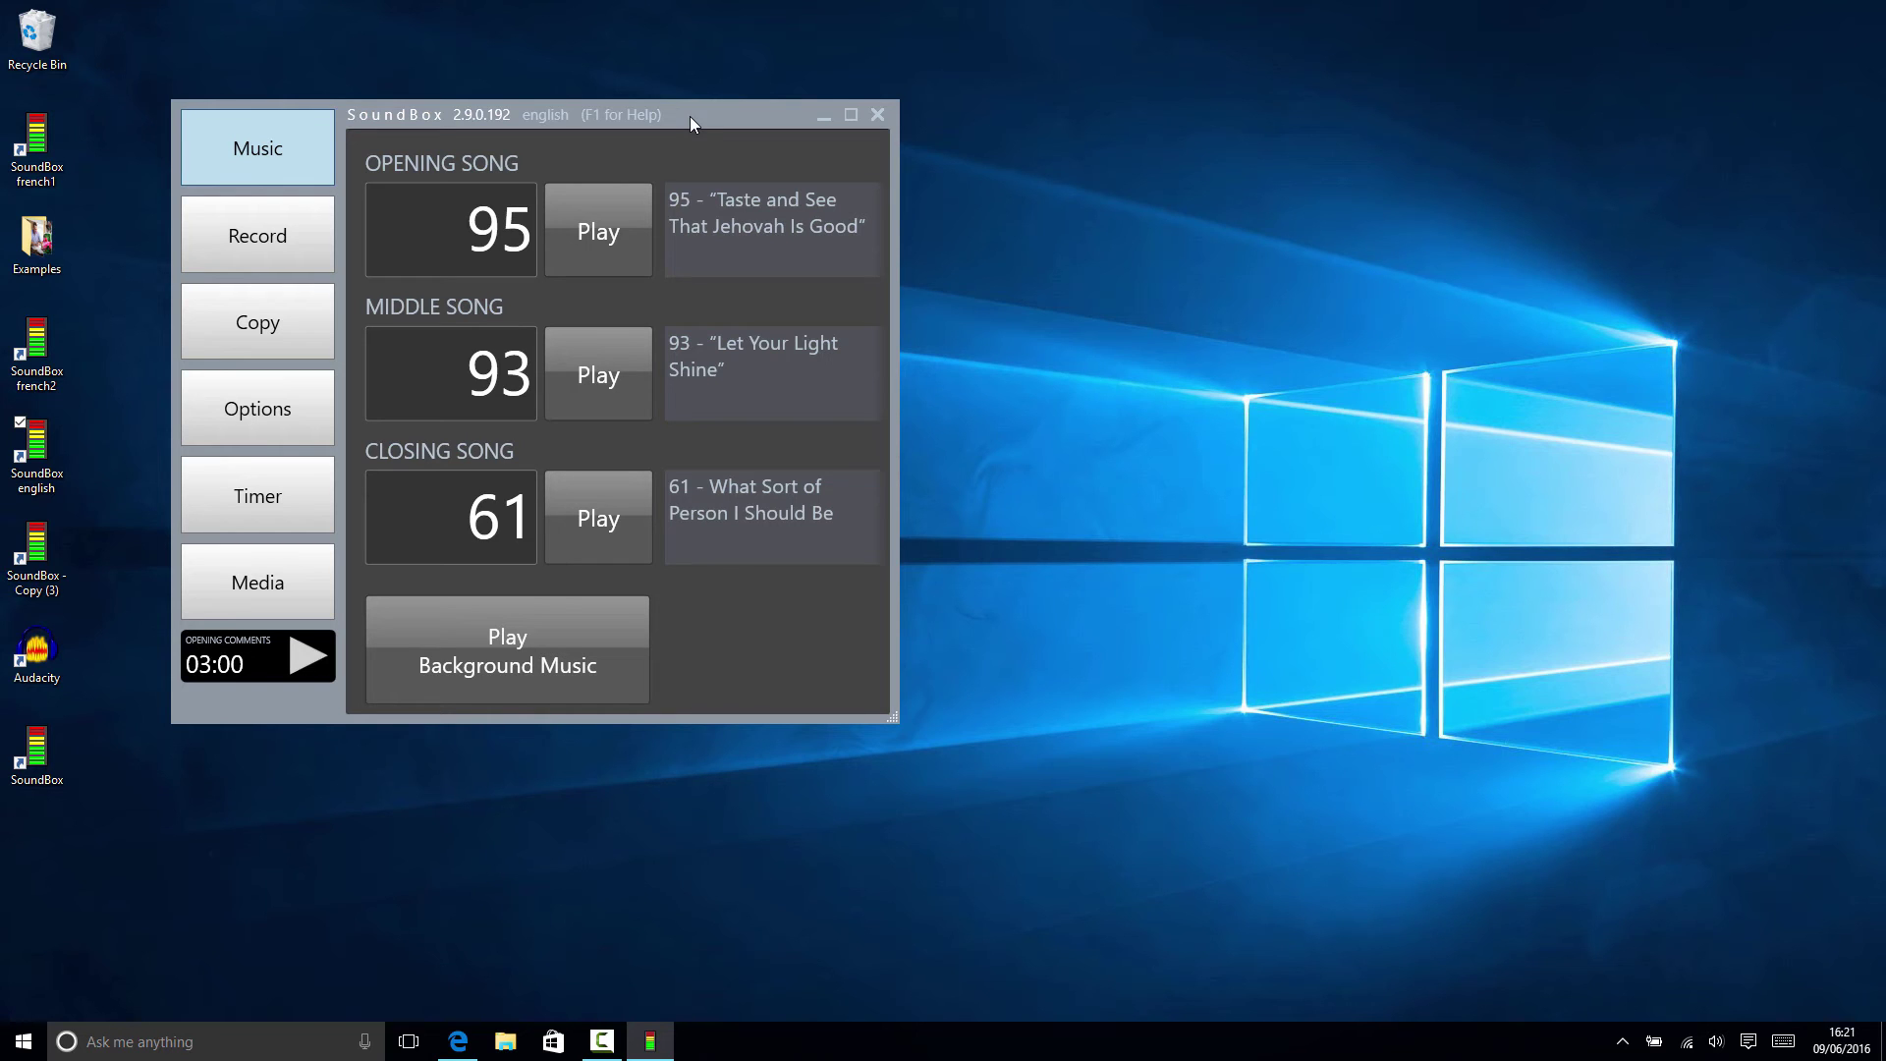
Open the Windows Update page under Update & security in Windows Settings
{"action": "left_click", "coordinate": [24, 1041]}
{"action": "left_click", "coordinate": [59, 997]}
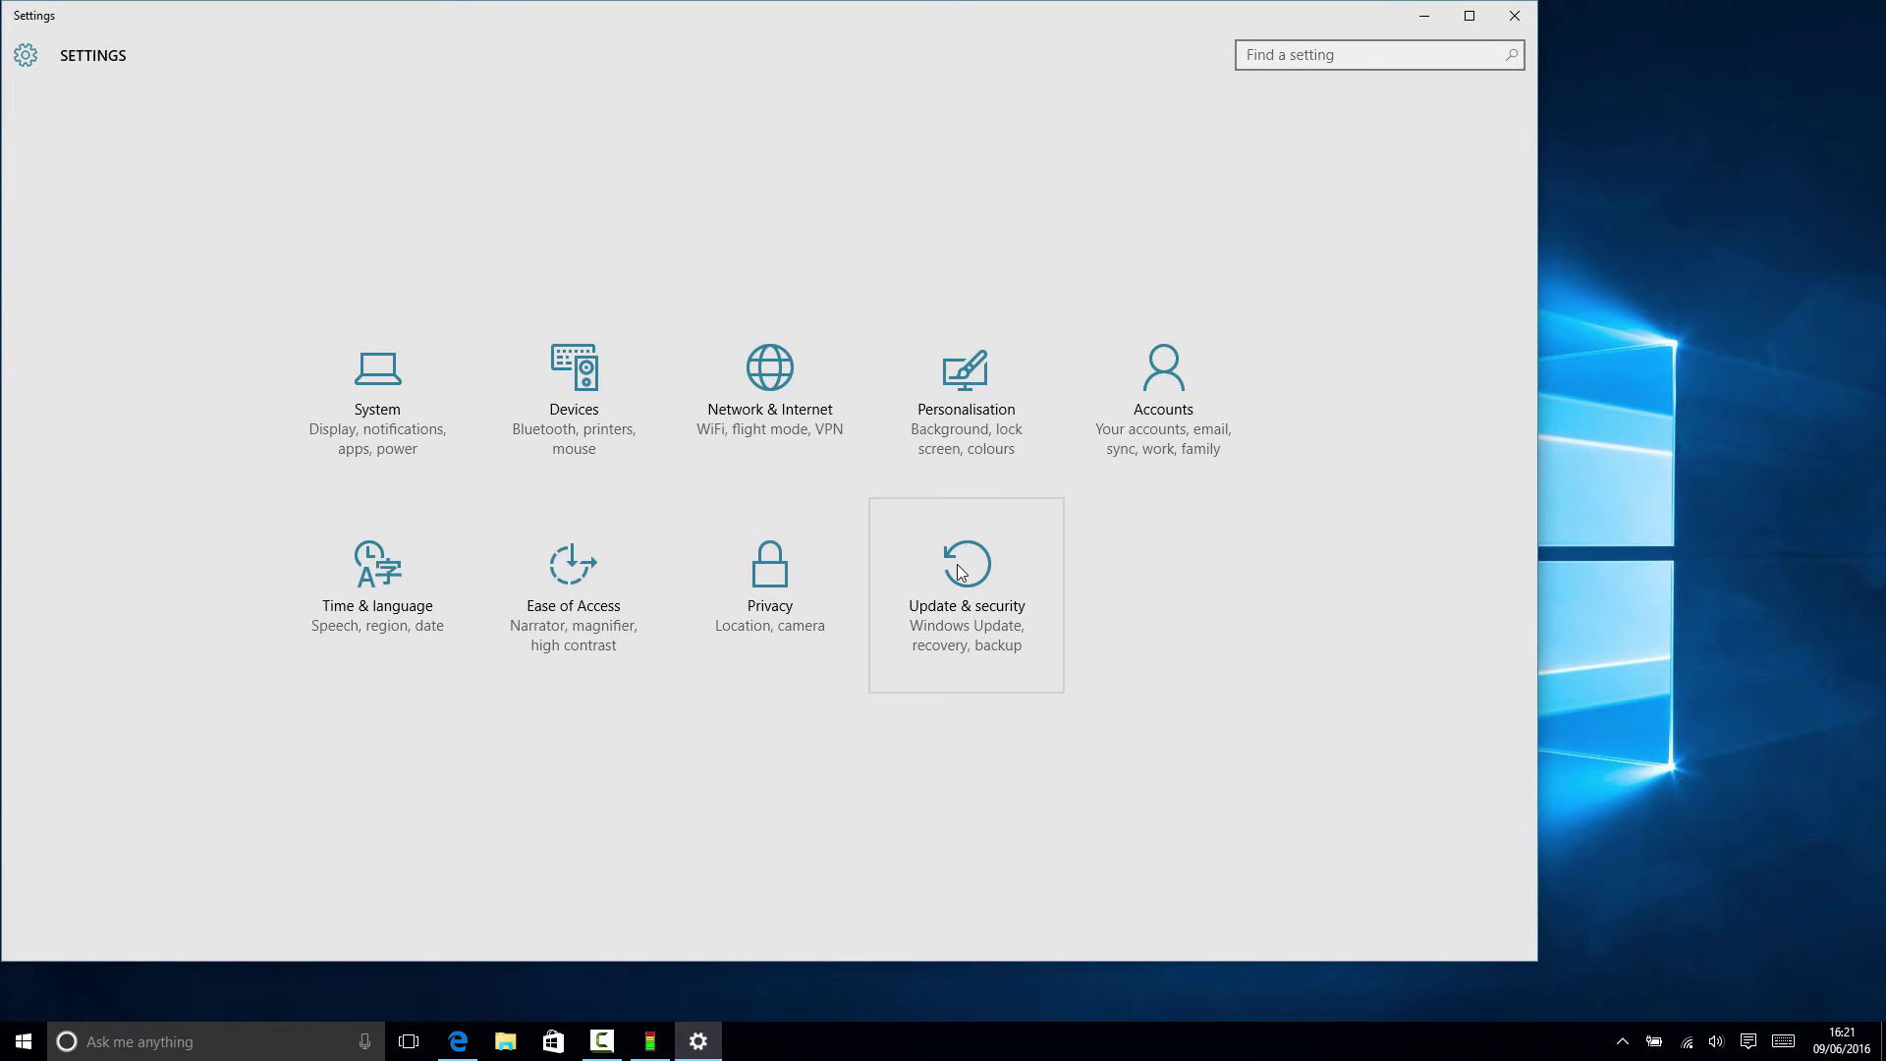
{"action": "left_click", "coordinate": [959, 571]}
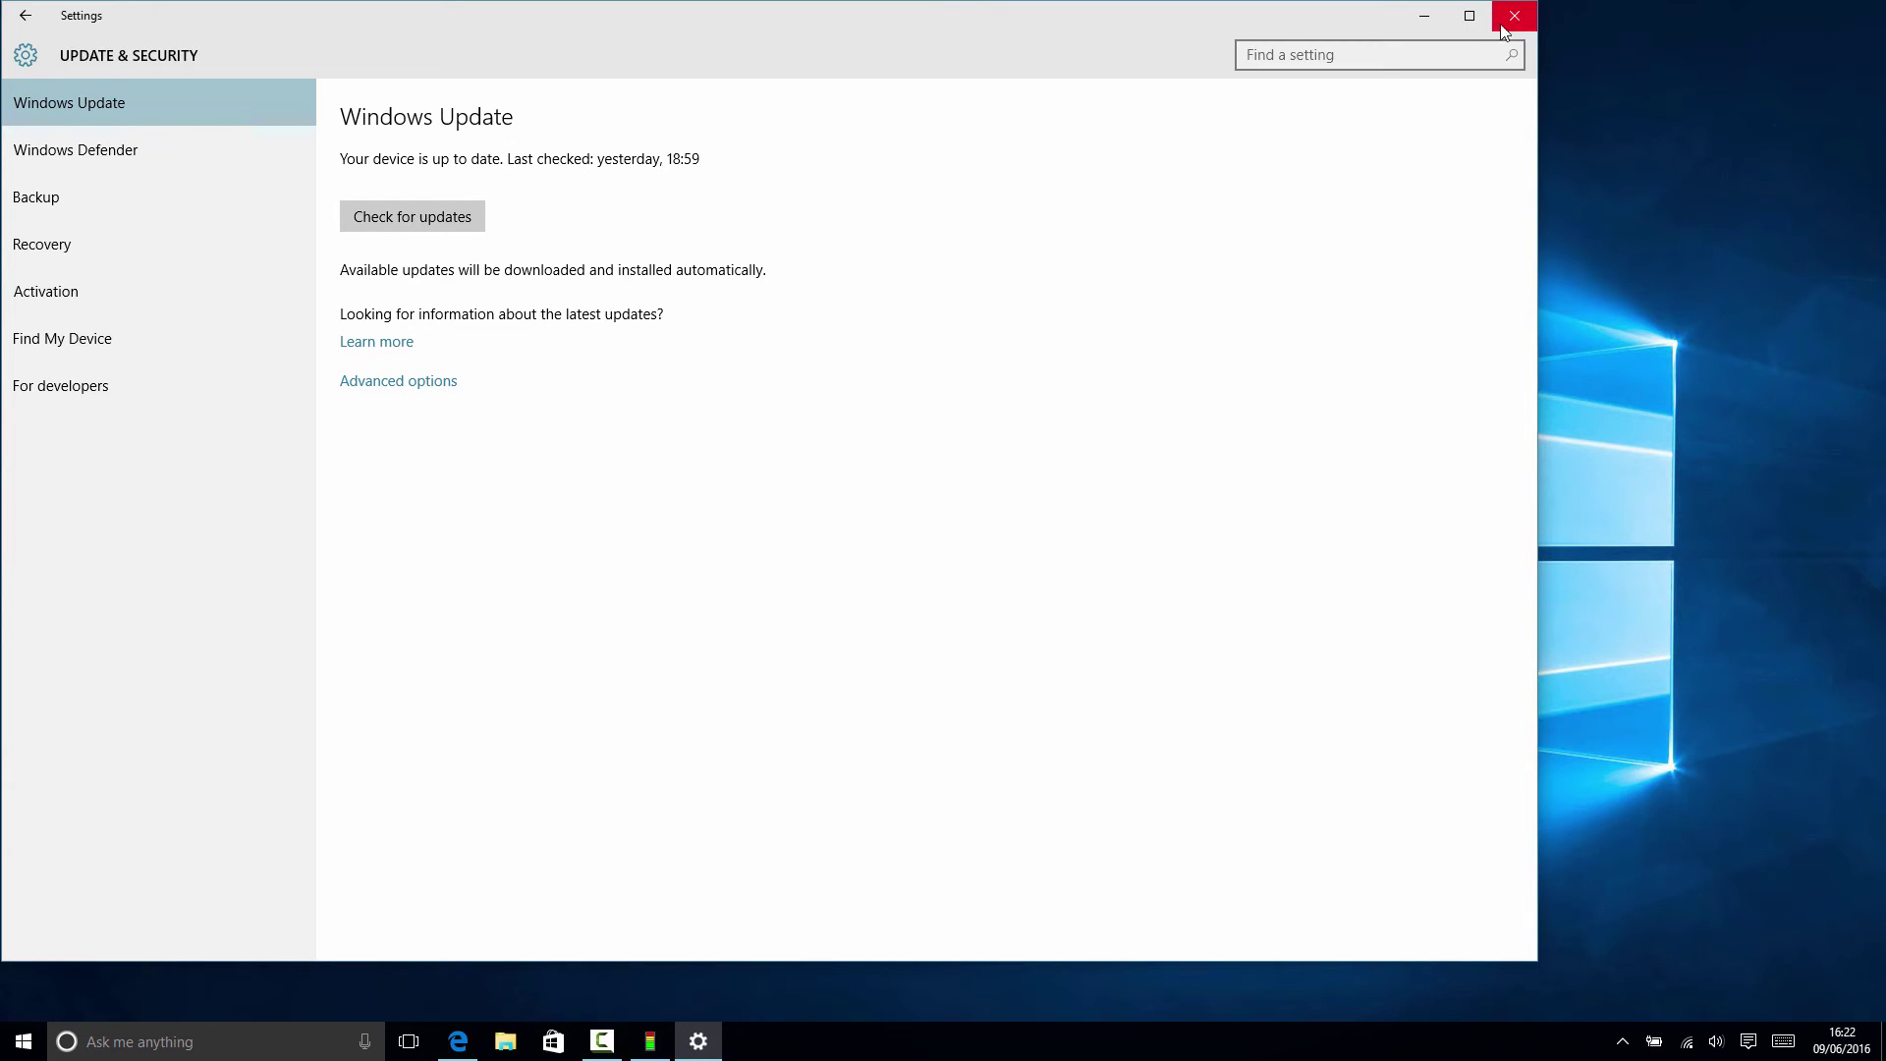
Switch to Microsoft Edge and load nvidia.co.uk in a new tab
{"action": "left_click", "coordinate": [458, 1041]}
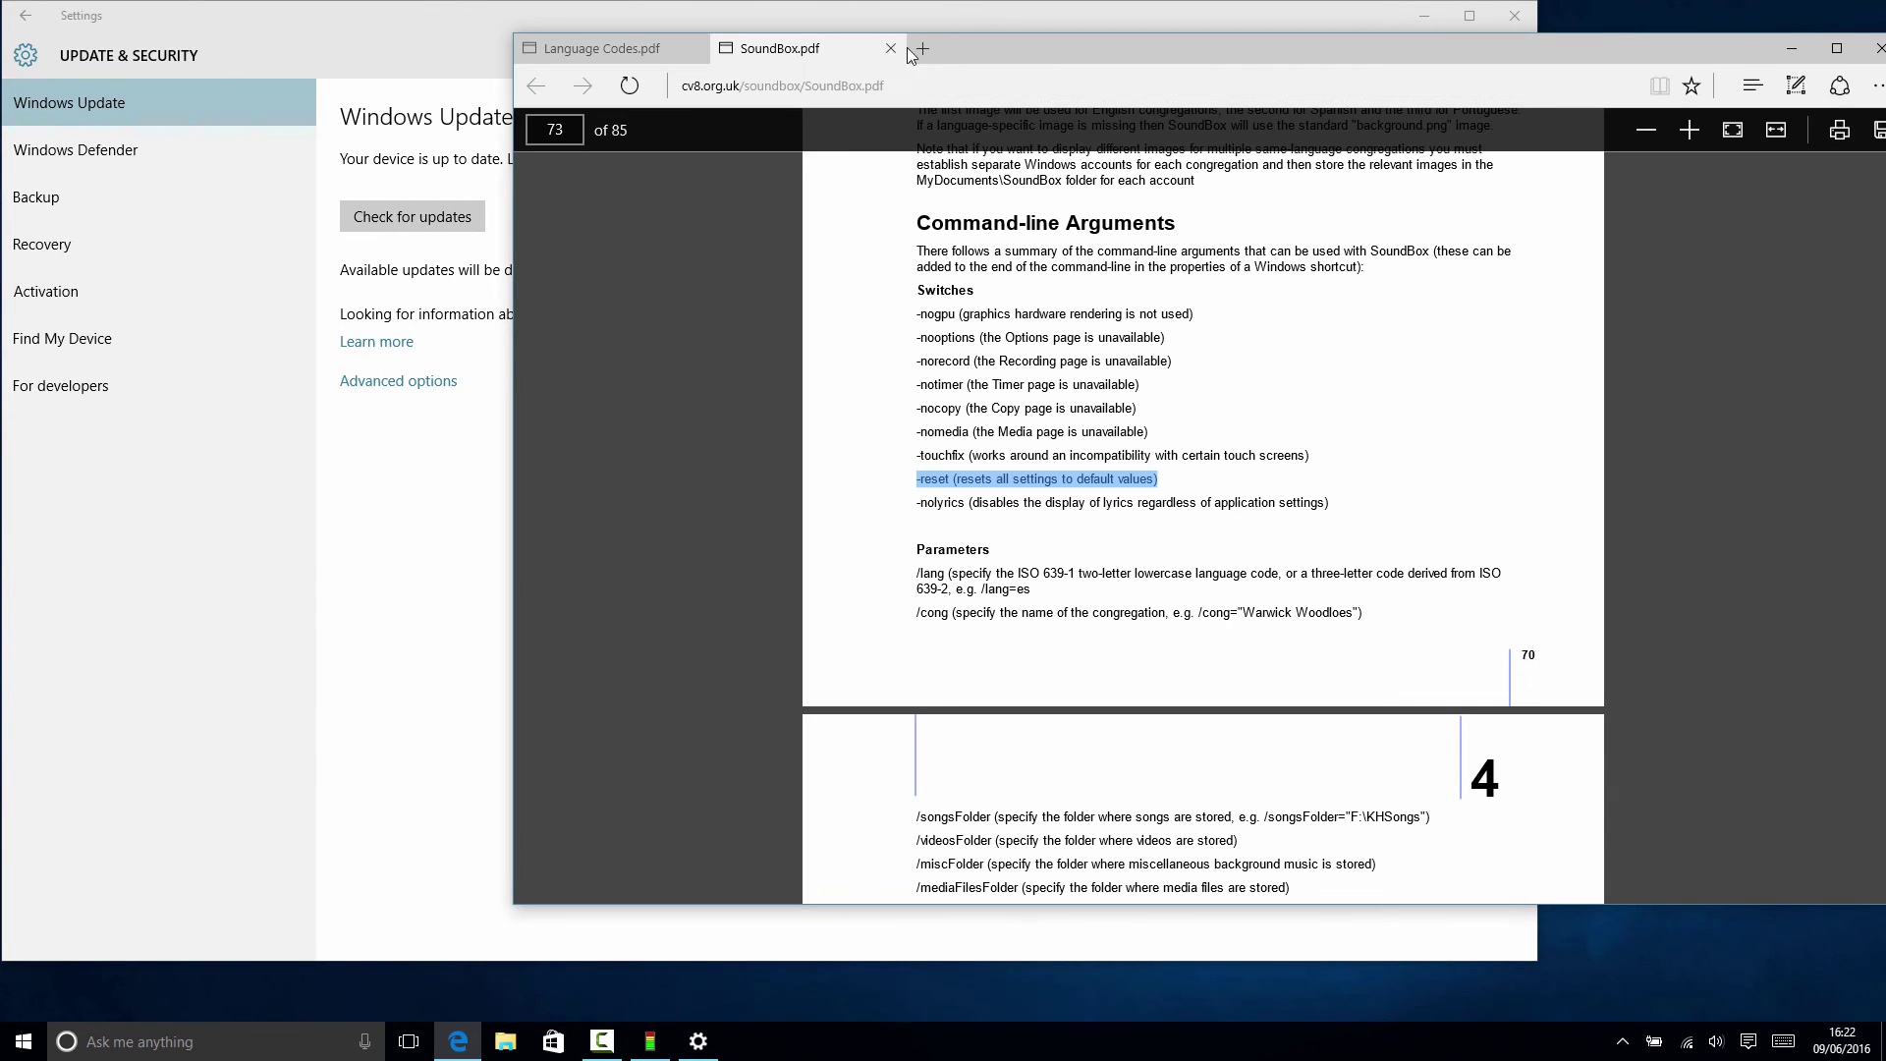
{"action": "left_click", "coordinate": [922, 48]}
{"action": "type", "text": "nvidua"}
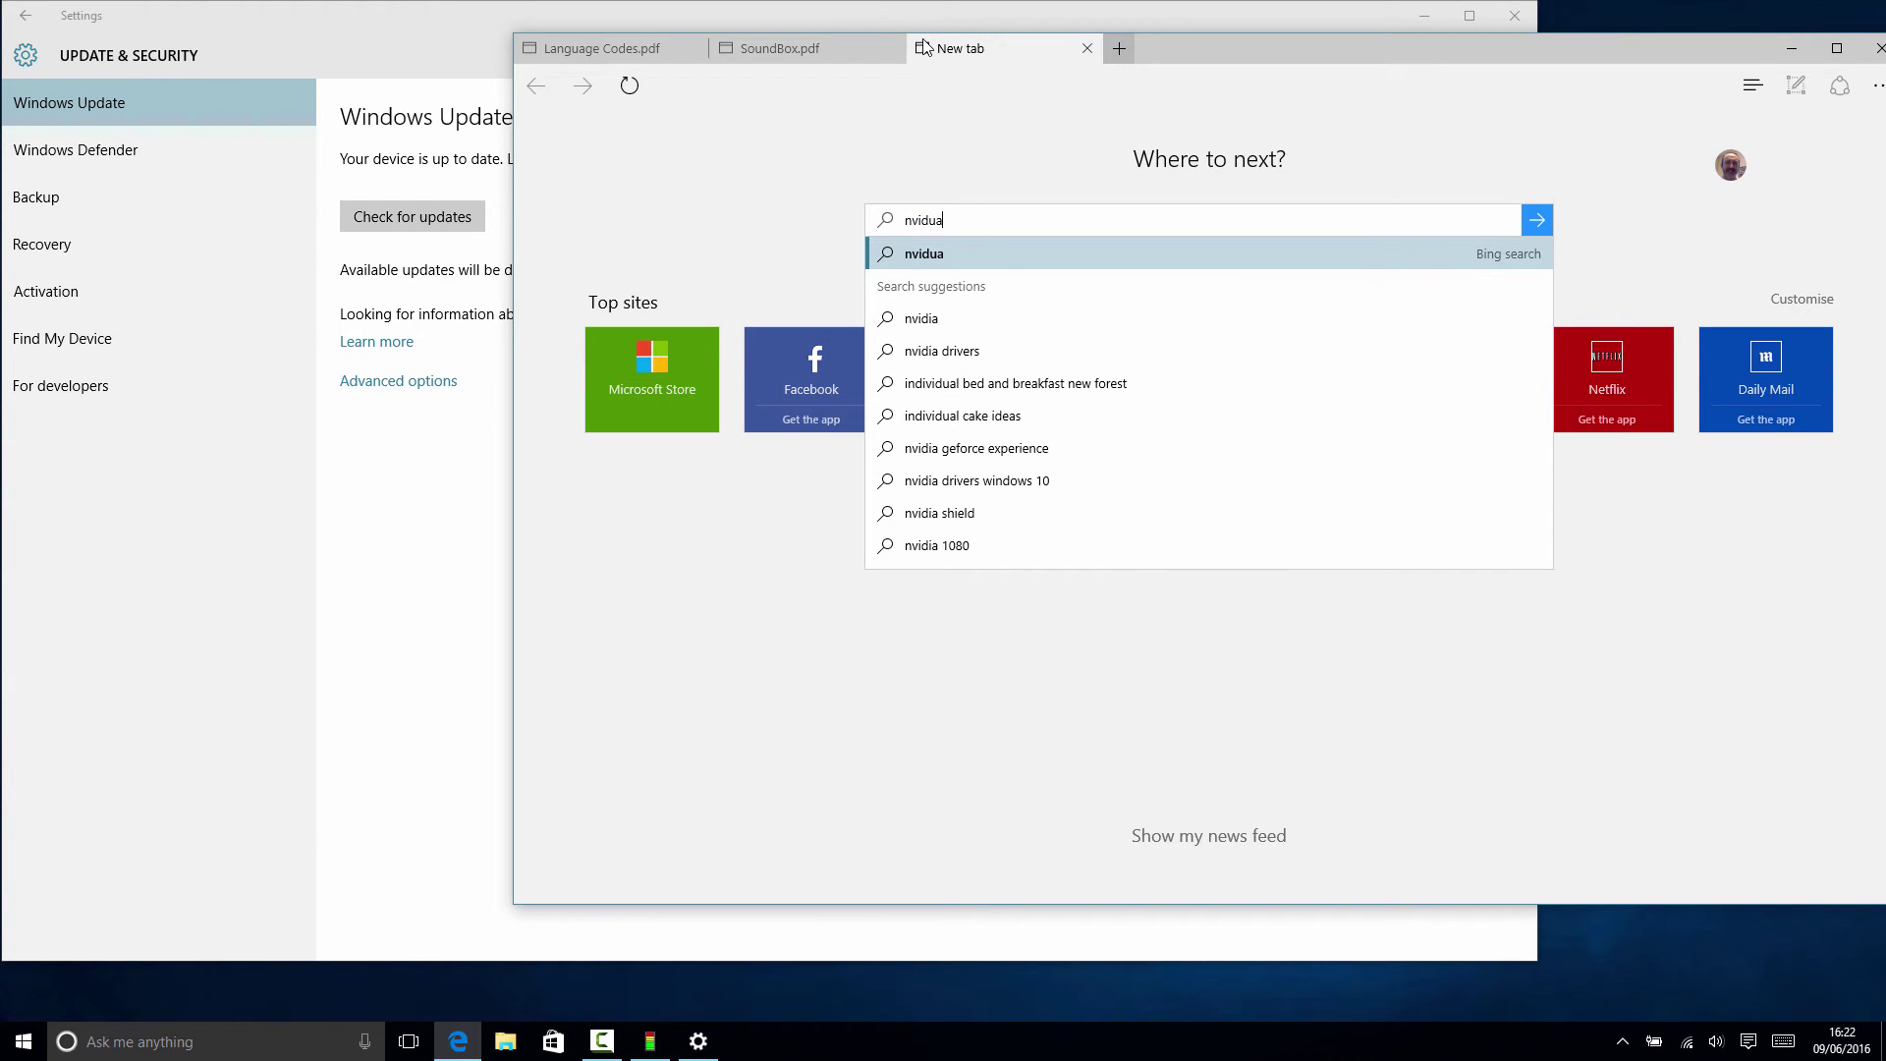
{"action": "type", "text": ".c.uk"}
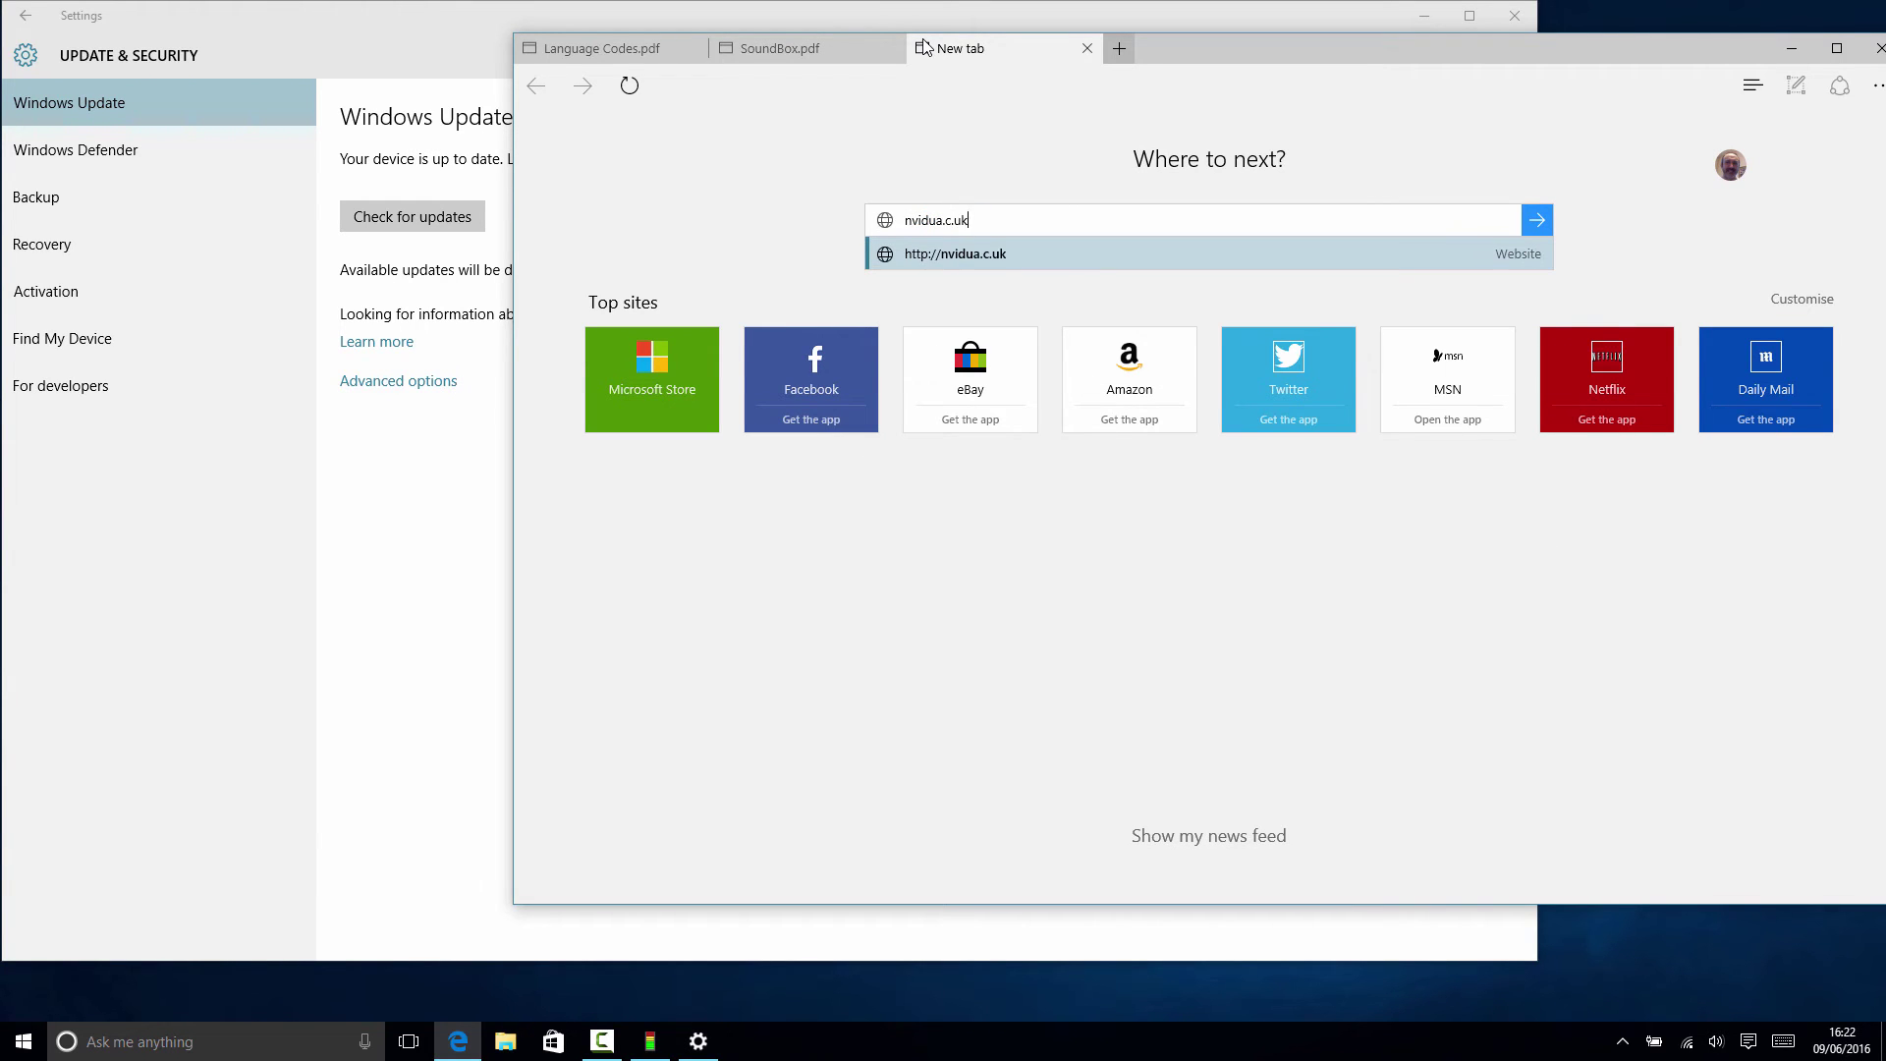
{"action": "key", "text": "BackSpace"}
{"action": "key", "text": "BackSpace"}
{"action": "key", "text": "BackSpace"}
{"action": "key", "text": "BackSpace"}
{"action": "key", "text": "BackSpace"}
{"action": "key", "text": "BackSpace"}
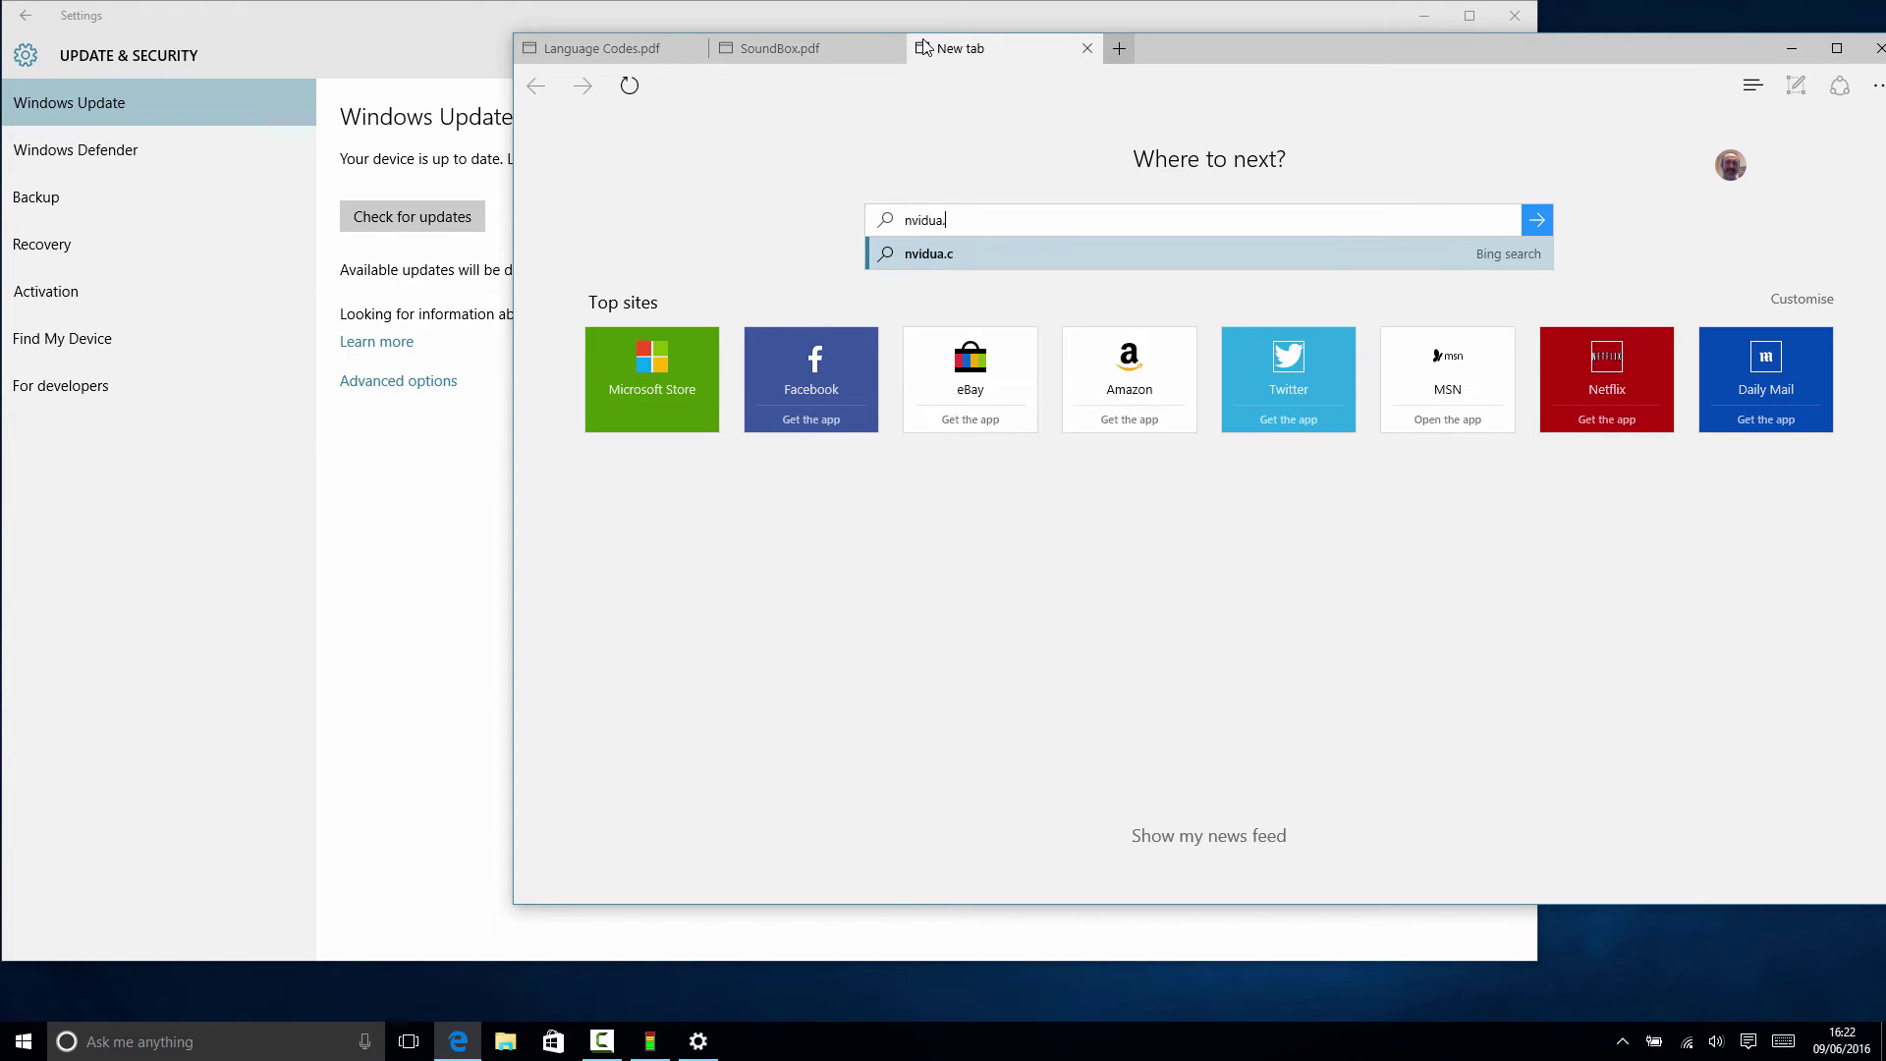
{"action": "type", "text": "ia.co.uk"}
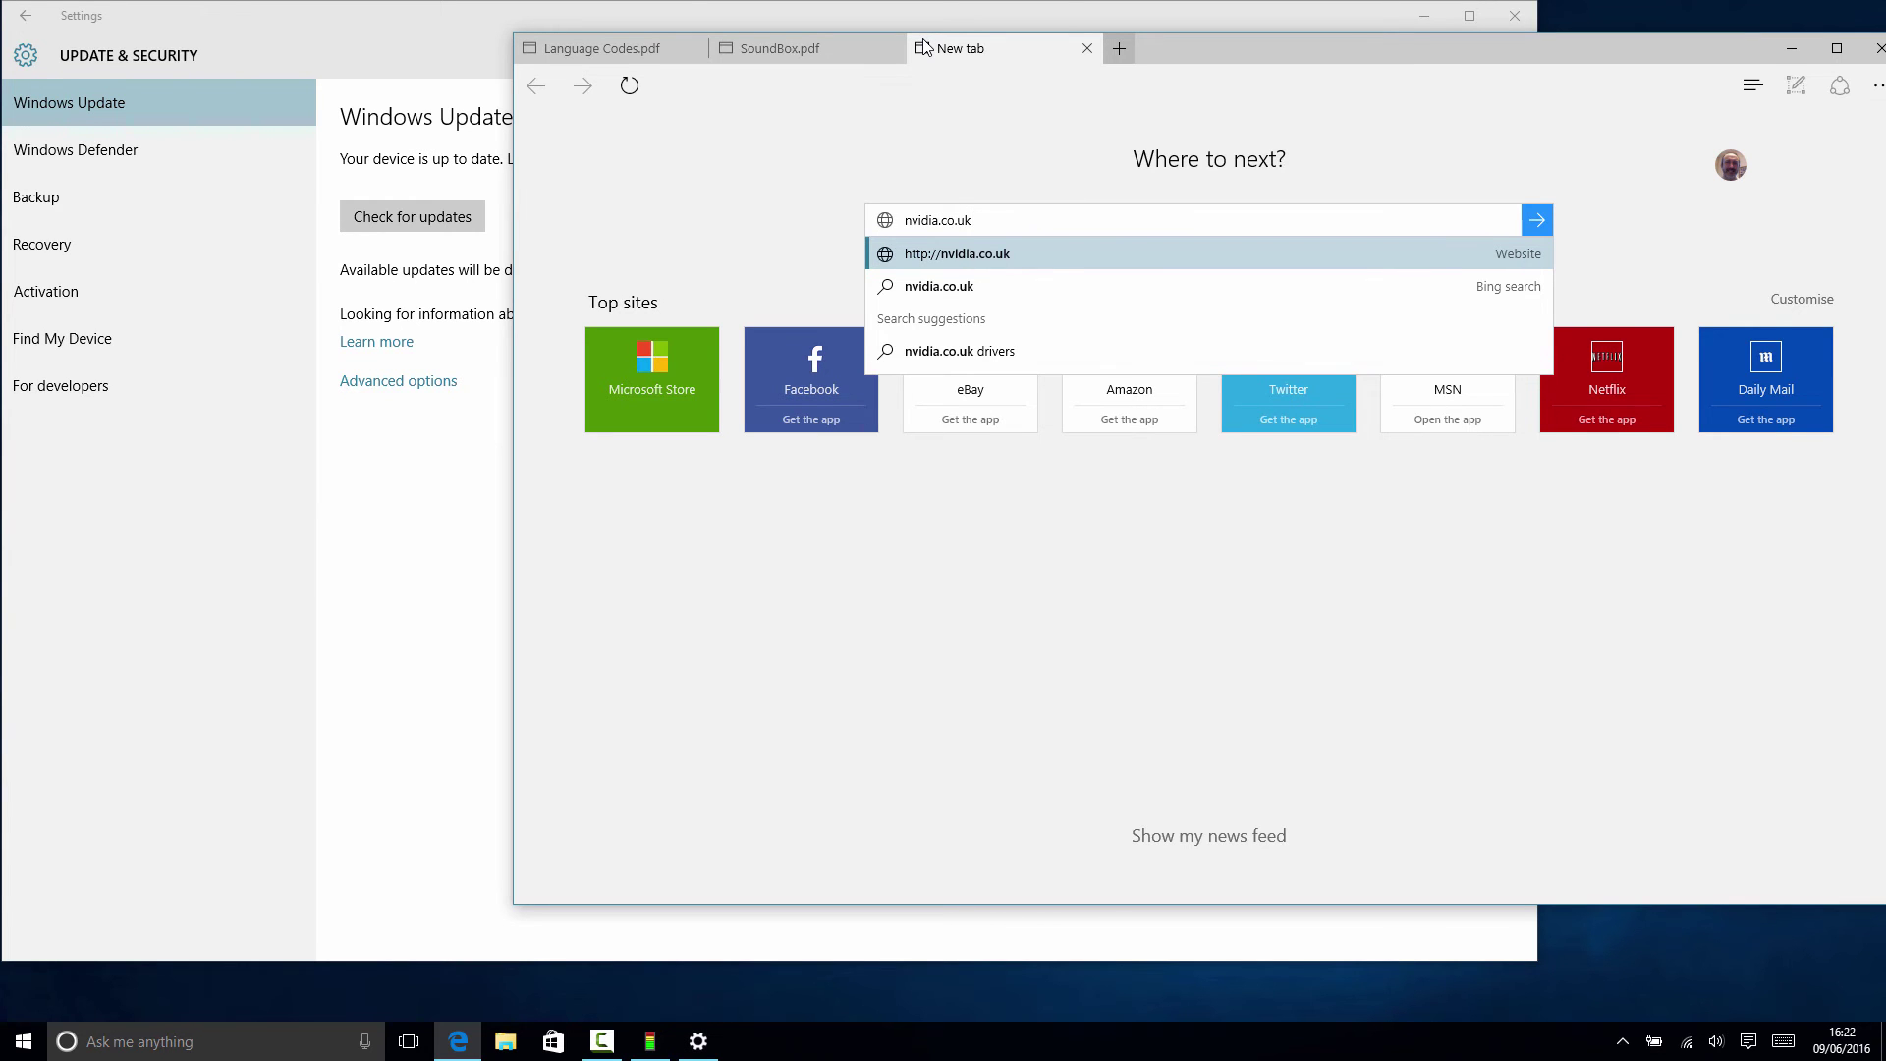
{"action": "key", "text": "Return"}
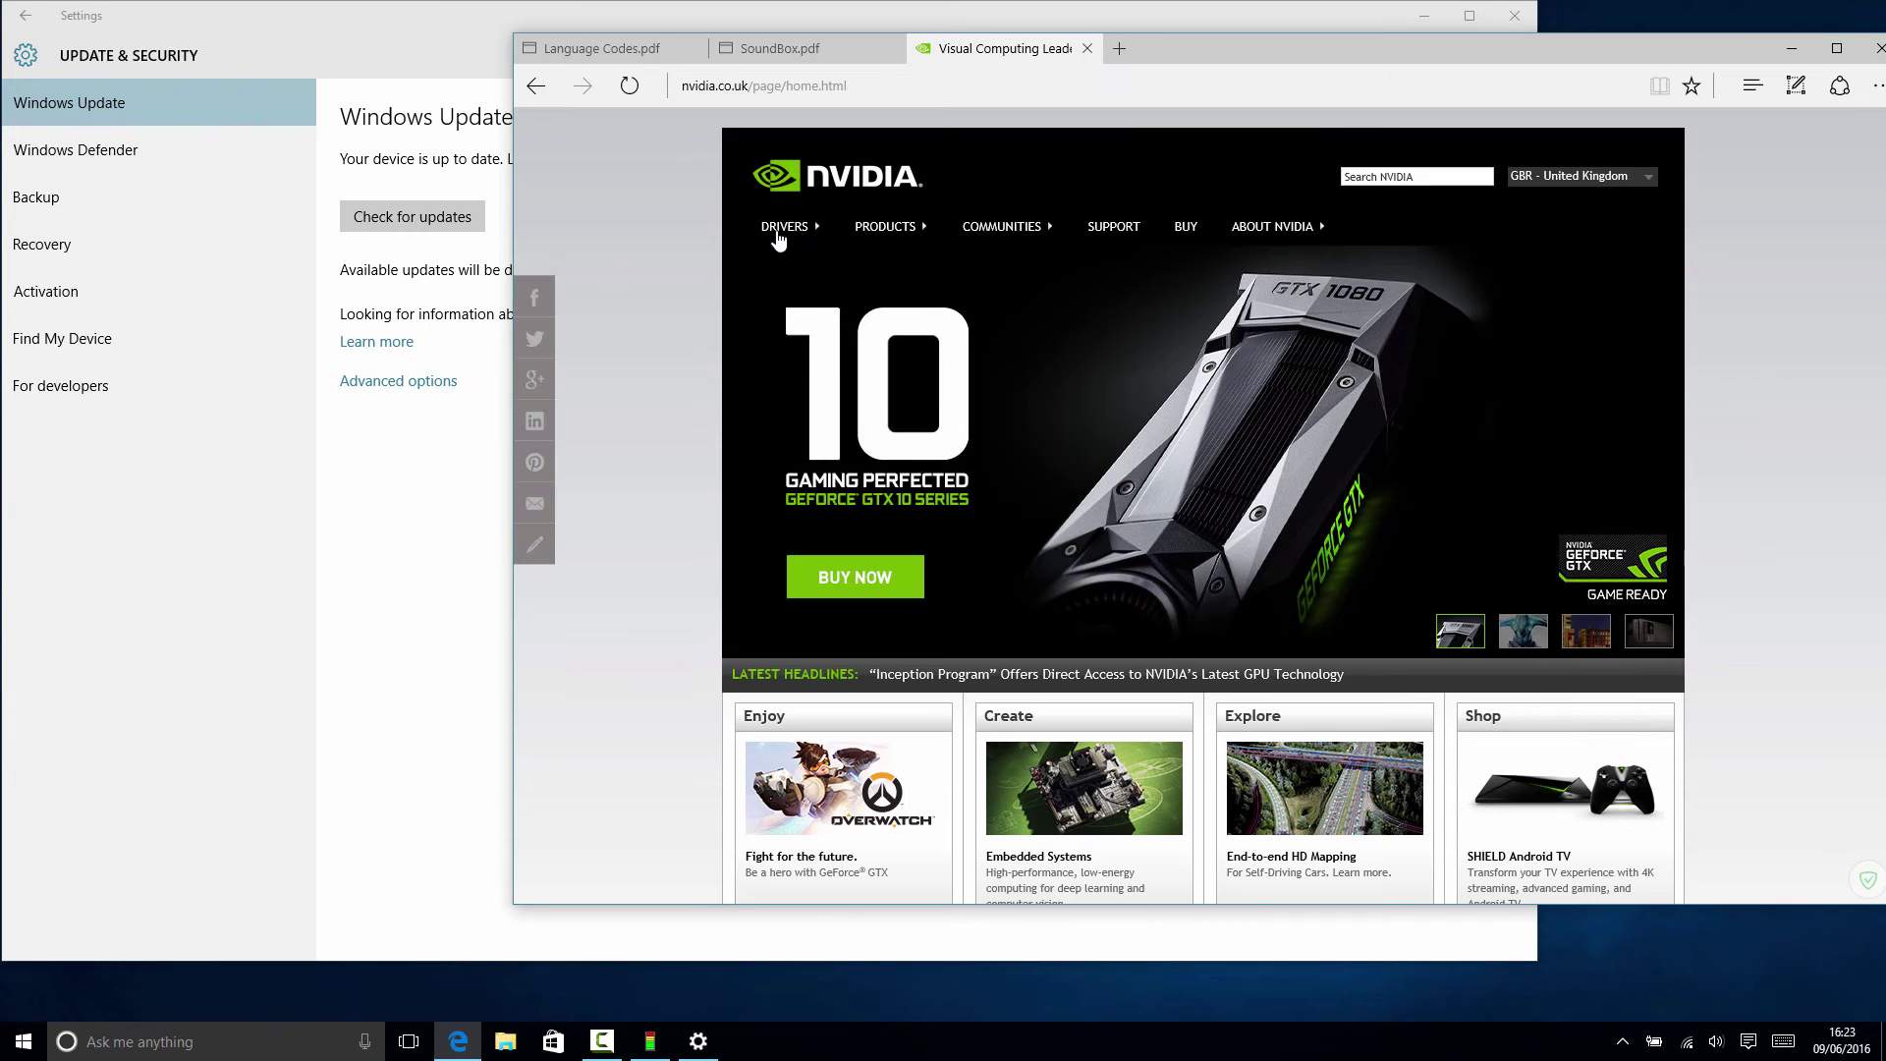
Go to the GeForce Drivers page and look over its automatic update and manual driver search sections
{"action": "mouse_move", "coordinate": [784, 228]}
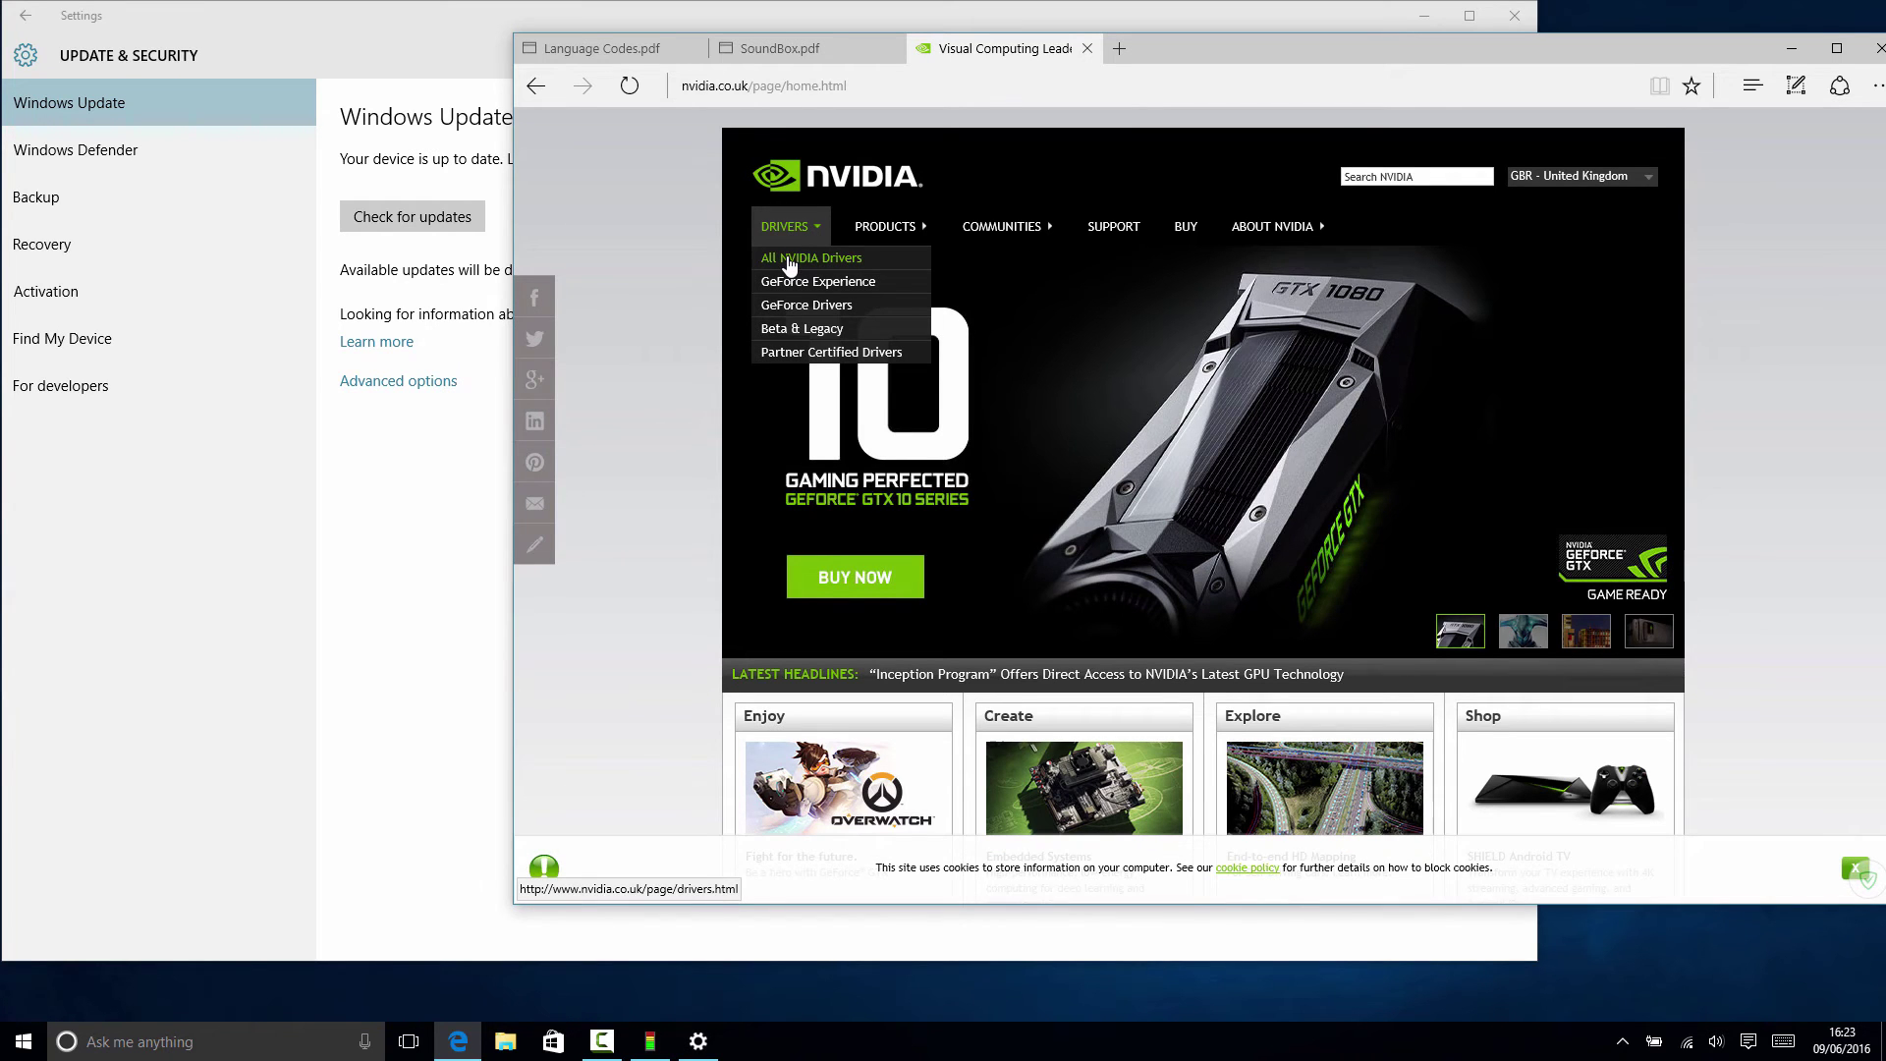
{"action": "left_click", "coordinate": [792, 307]}
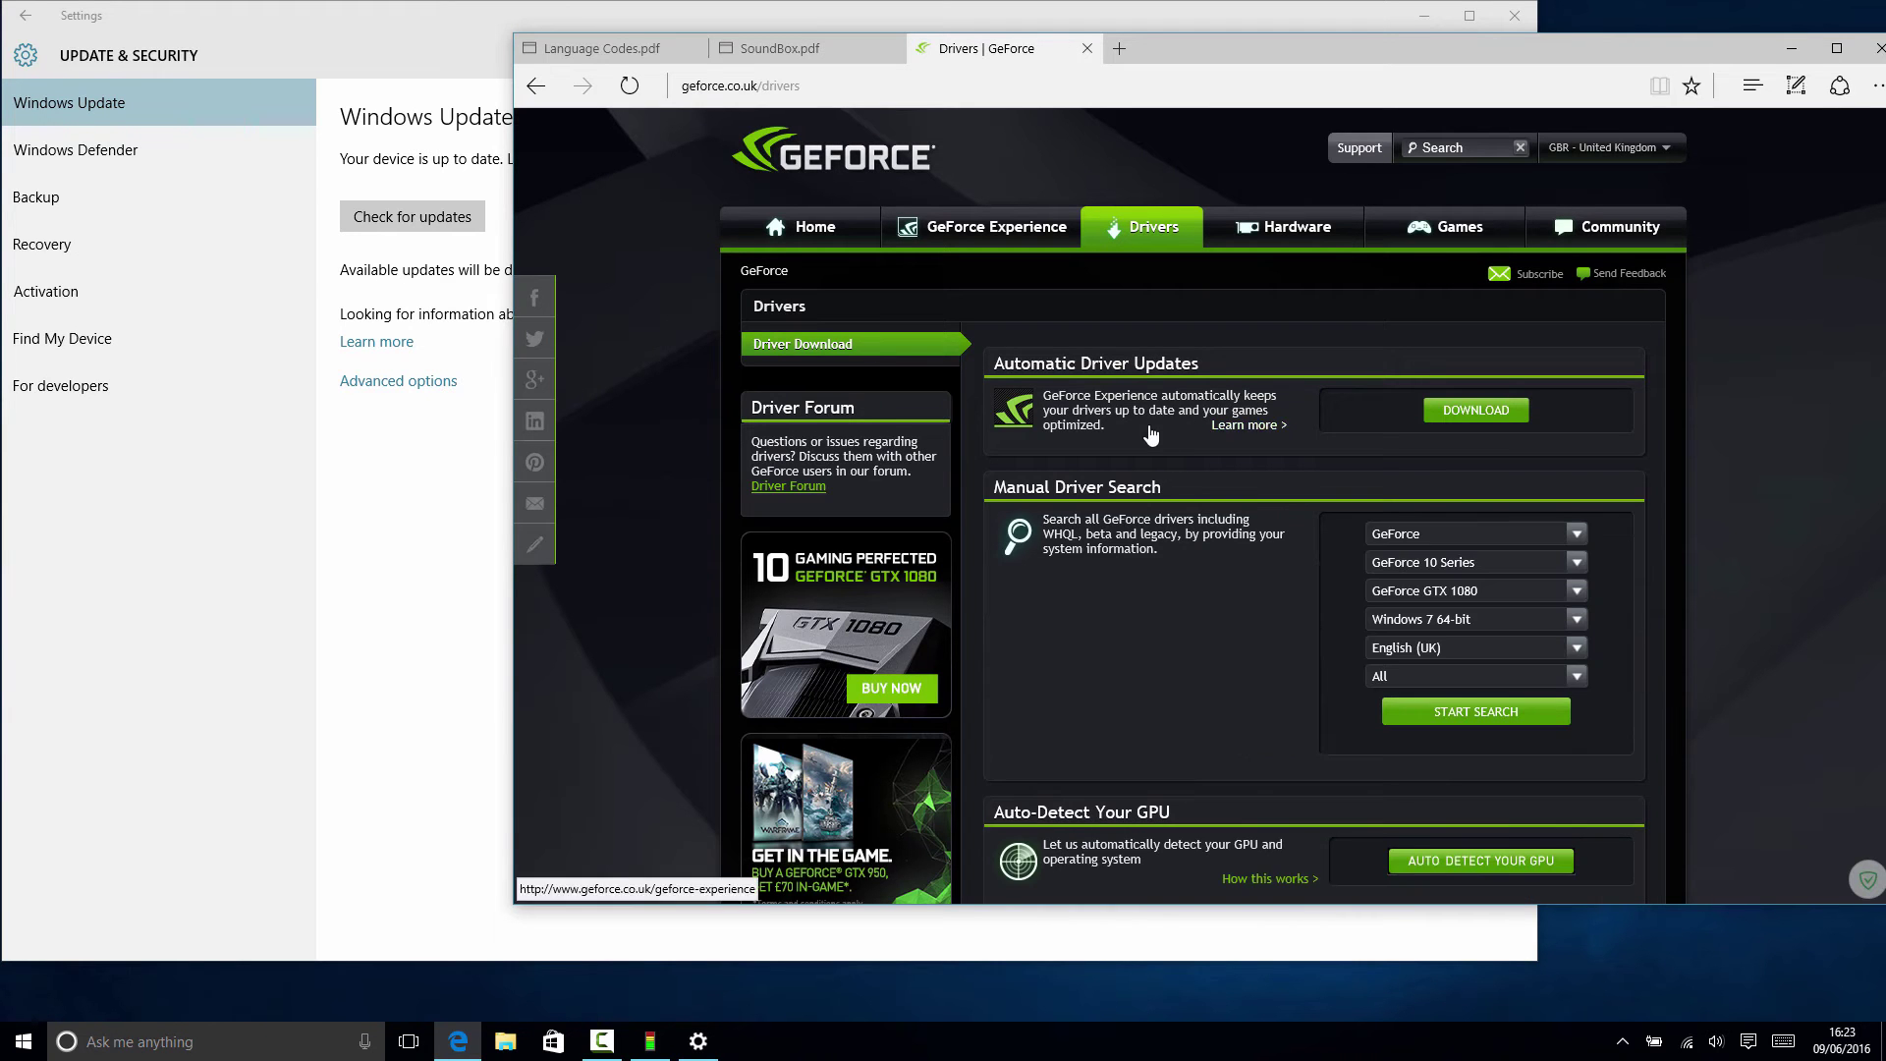
{"action": "scroll", "coordinate": [1640, 501], "scroll_direction": "down", "scroll_amount": 1}
{"action": "scroll", "coordinate": [1642, 501], "scroll_direction": "down", "scroll_amount": 1}
{"action": "scroll", "coordinate": [1642, 501], "scroll_direction": "up", "scroll_amount": 4}
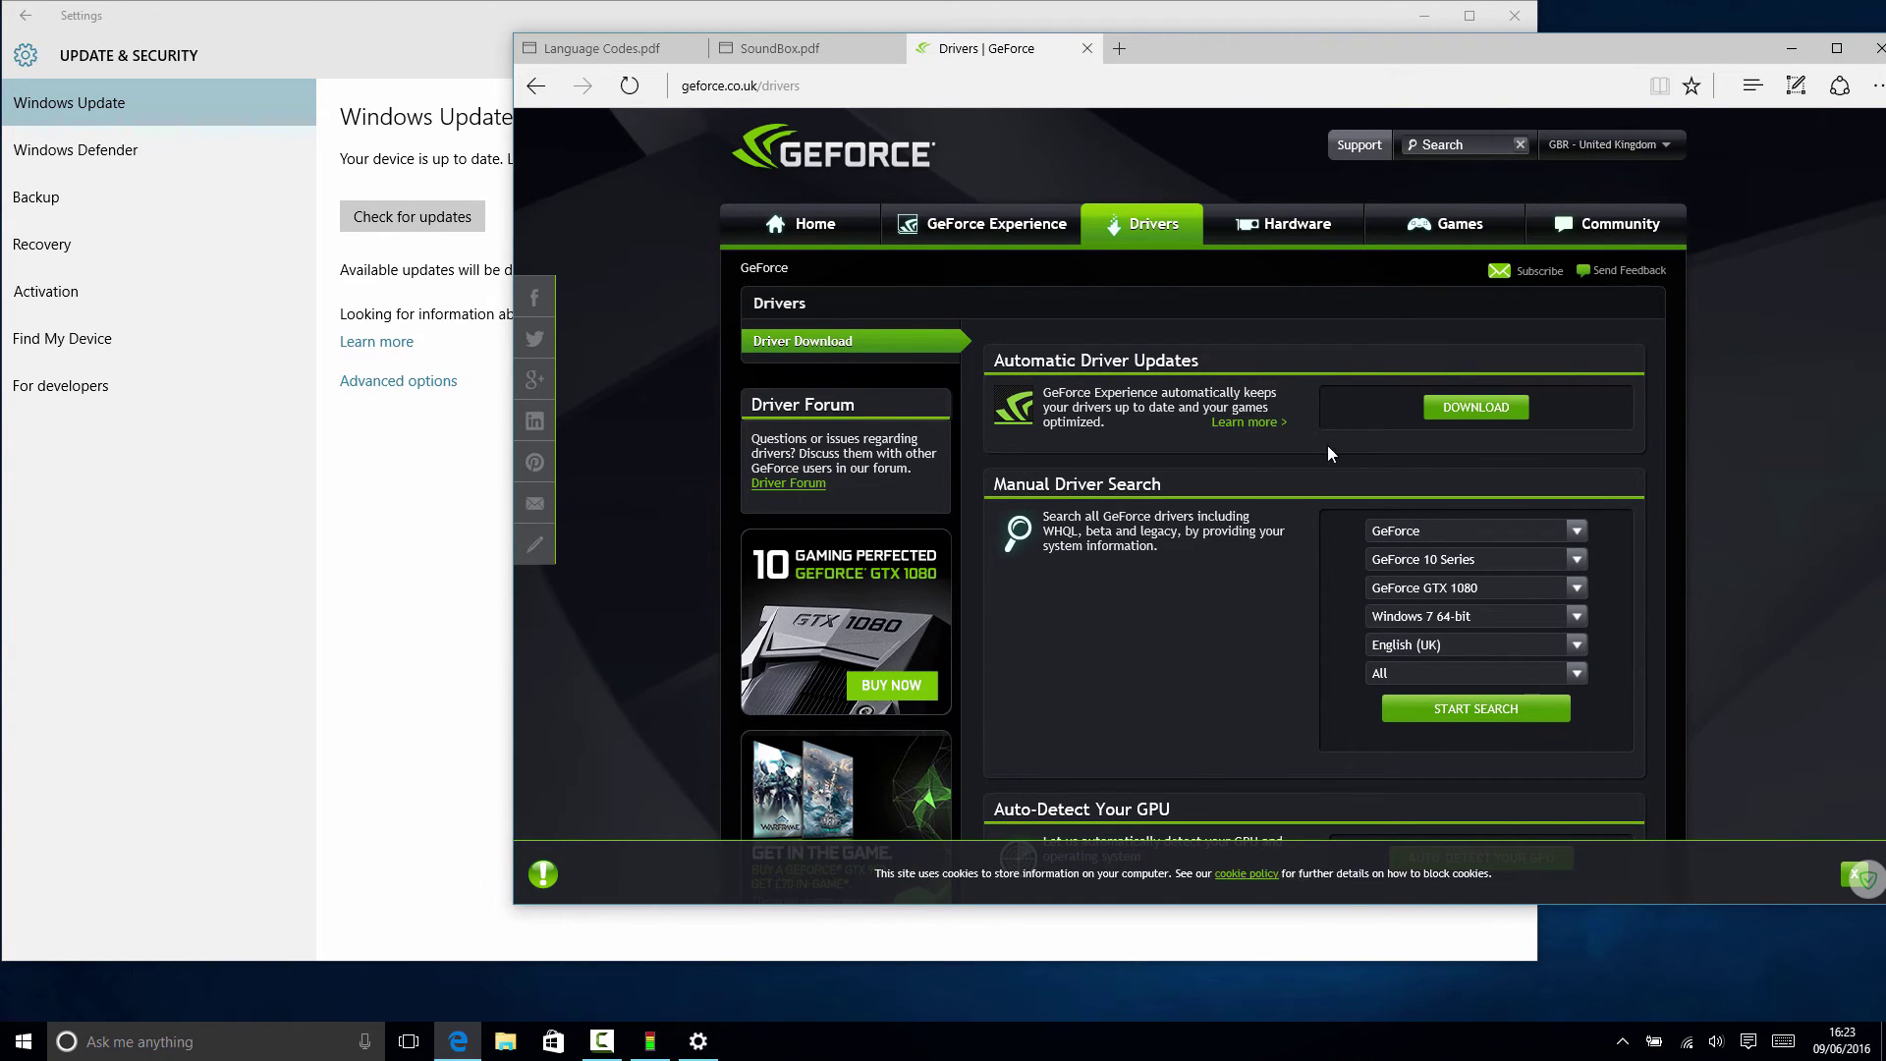
{"action": "scroll", "coordinate": [1628, 606], "scroll_direction": "down", "scroll_amount": 1}
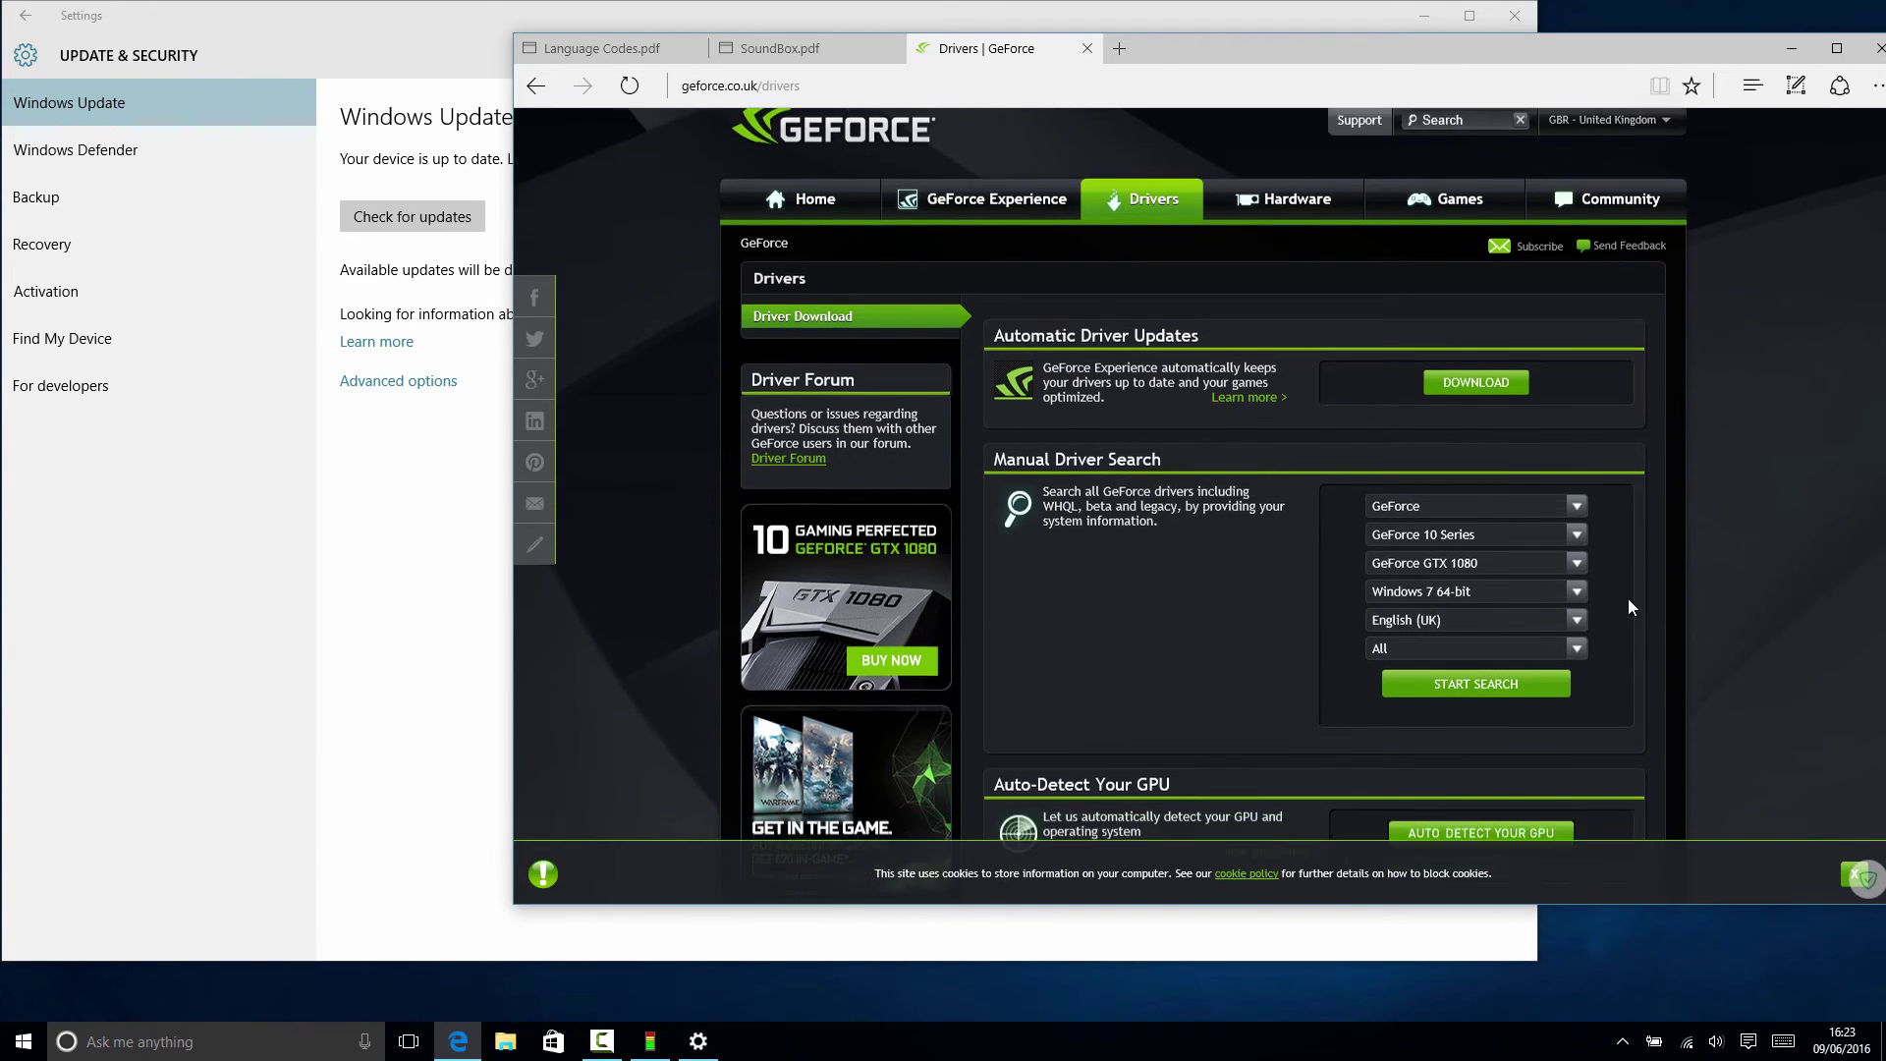
Search manually for GeForce 700 Series, GeForce GTX 745 drivers for Windows 10 64-bit and browse the results
{"action": "scroll", "coordinate": [1628, 599], "scroll_direction": "down", "scroll_amount": 1}
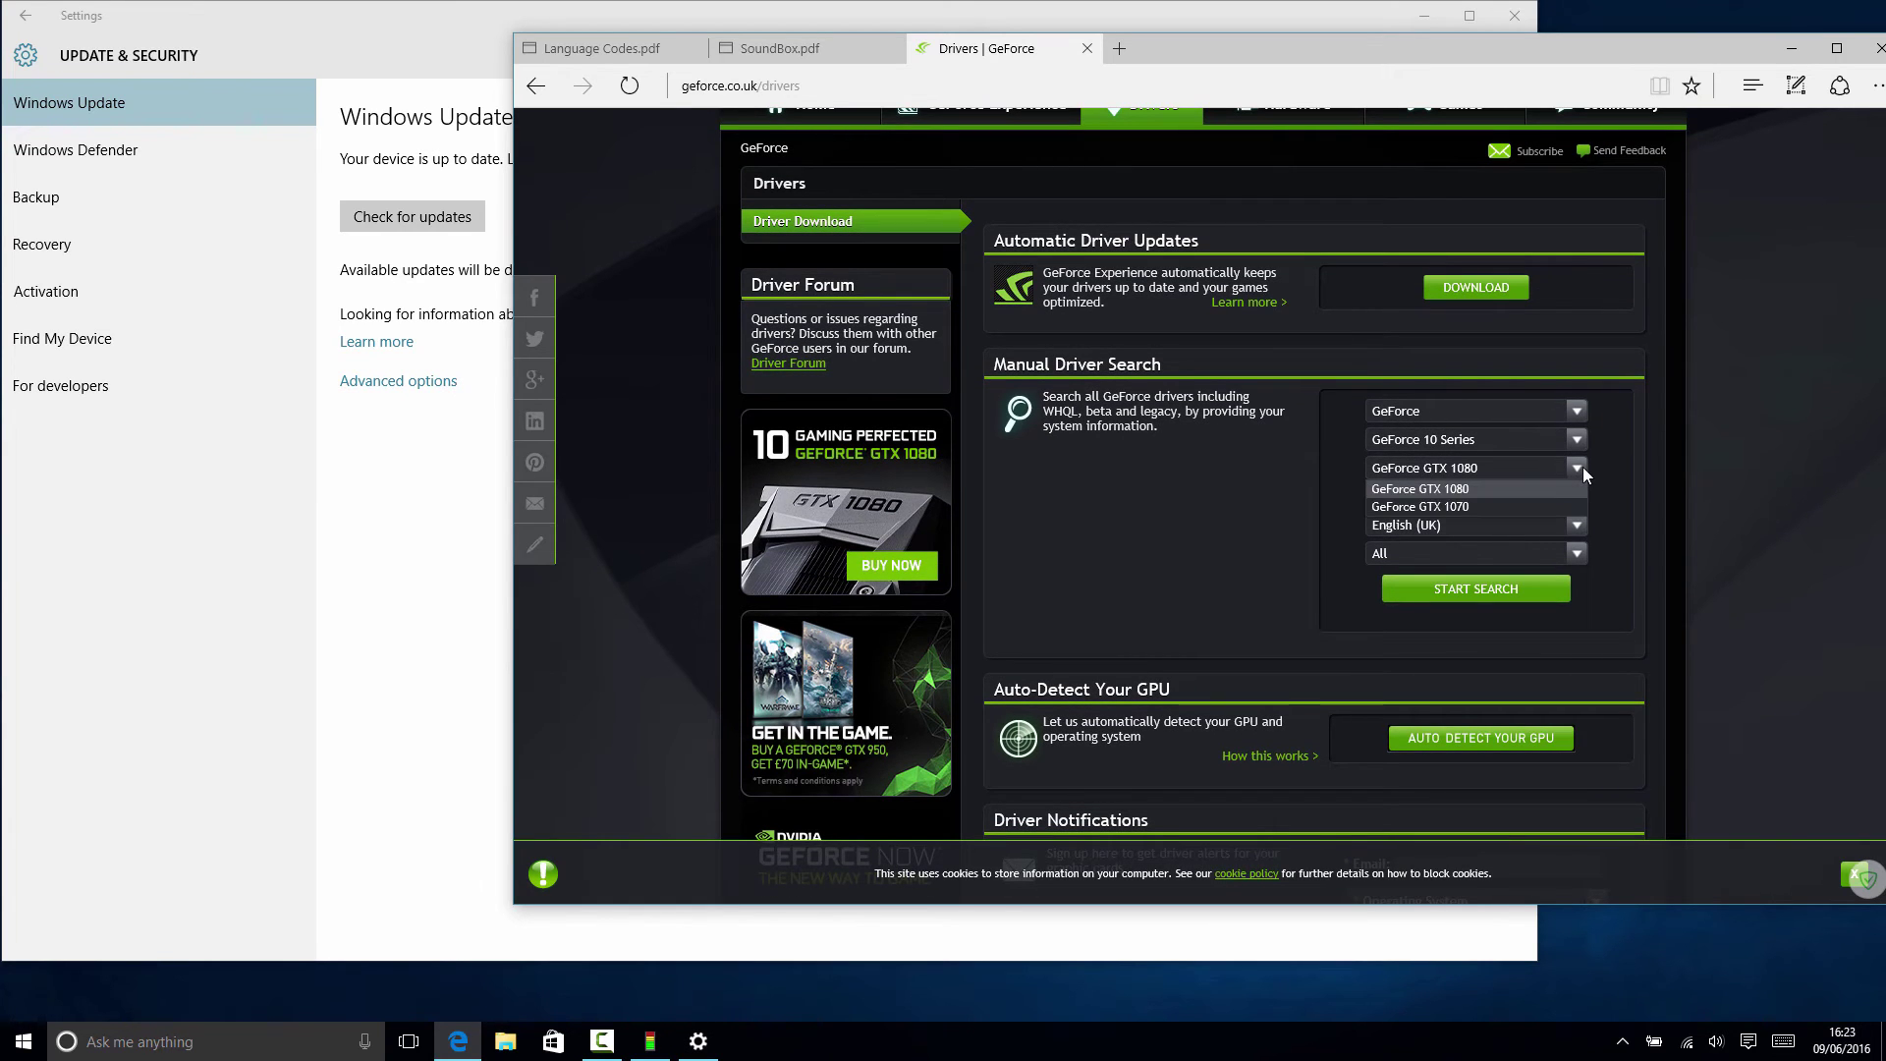
{"action": "left_click", "coordinate": [1574, 441]}
{"action": "left_click", "coordinate": [1552, 530]}
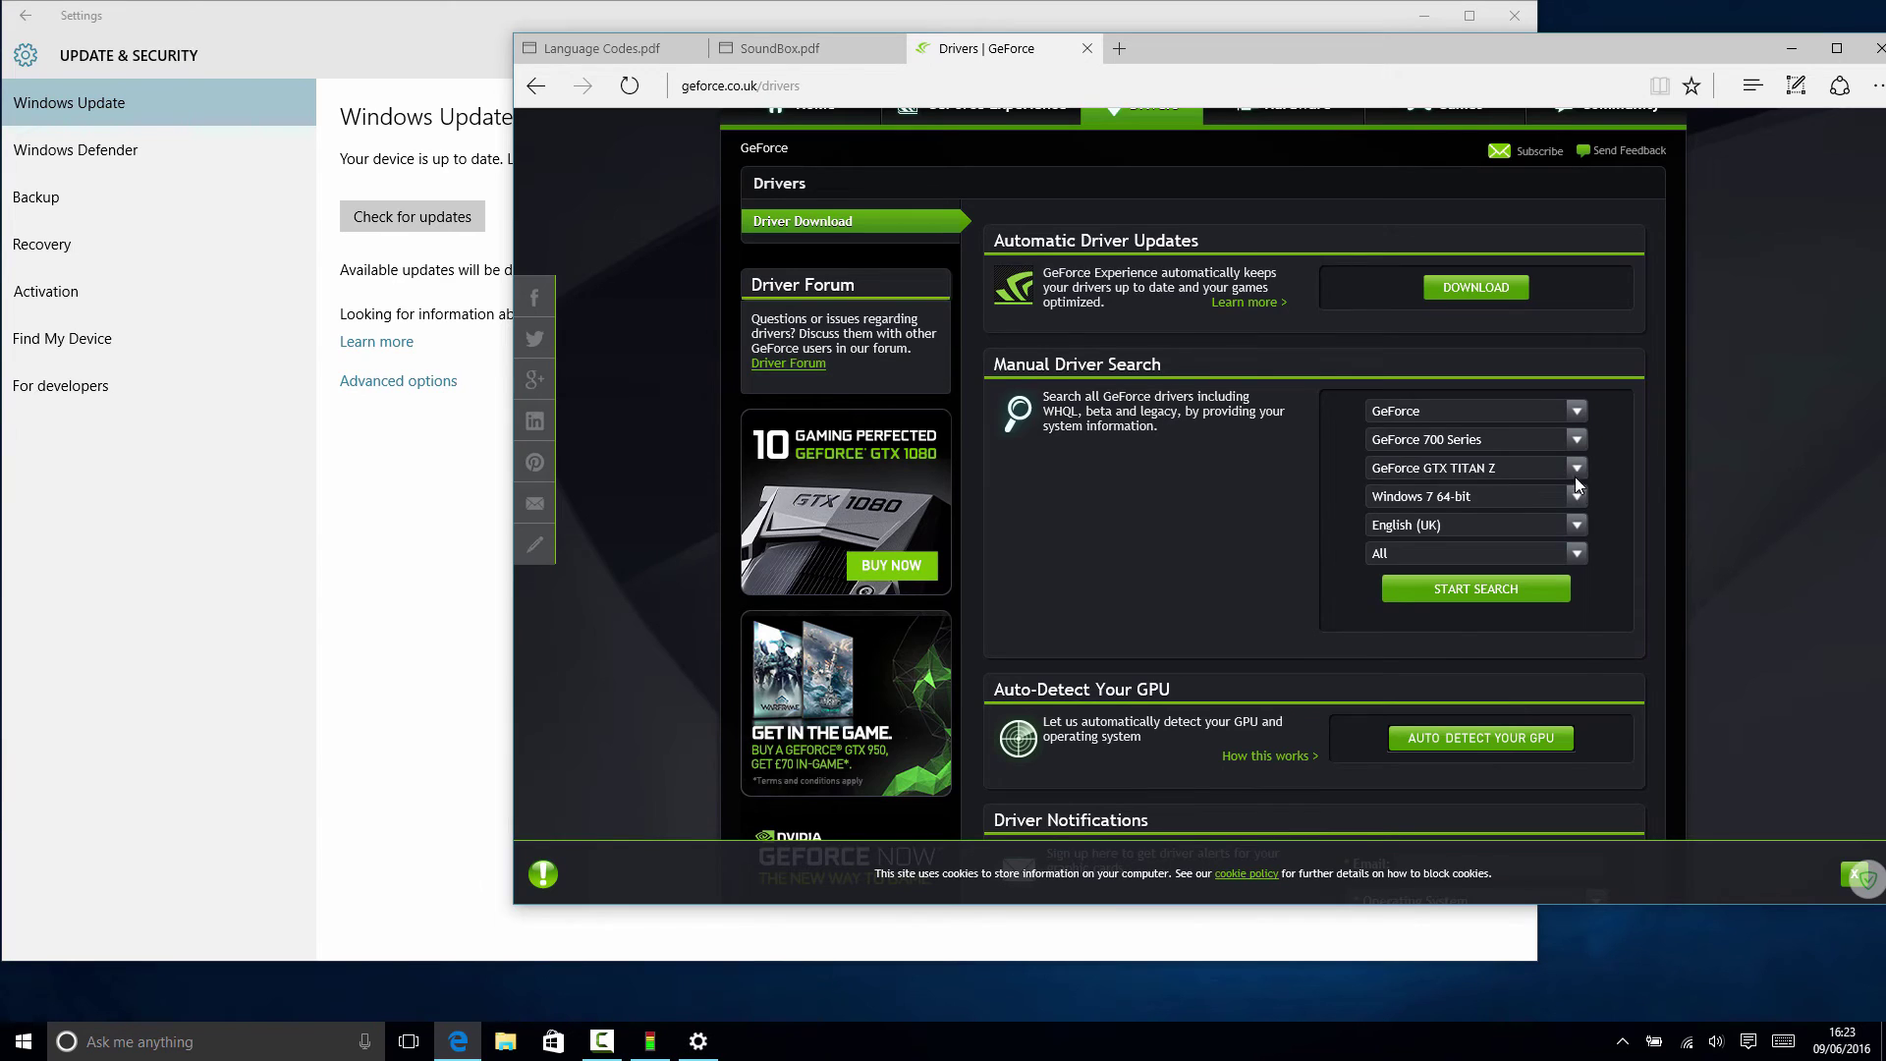
{"action": "left_click", "coordinate": [1576, 478]}
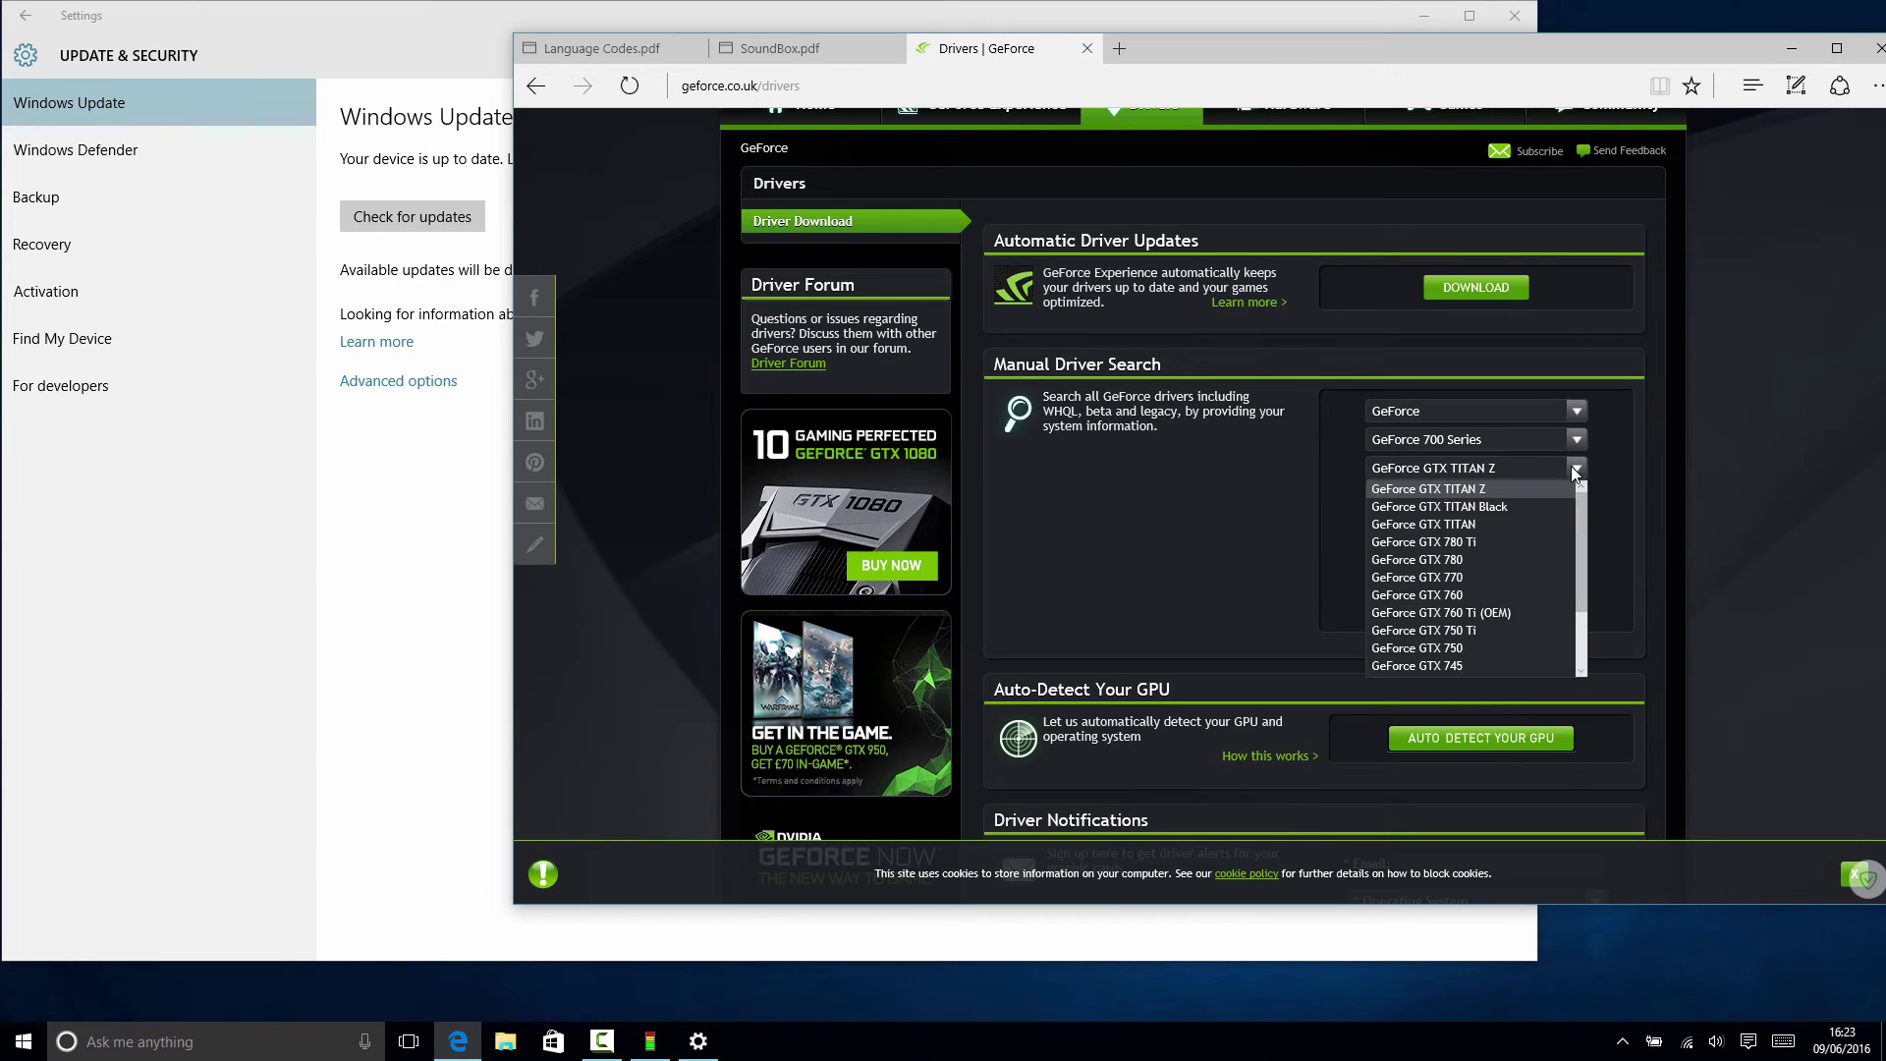
{"action": "left_click", "coordinate": [1453, 664]}
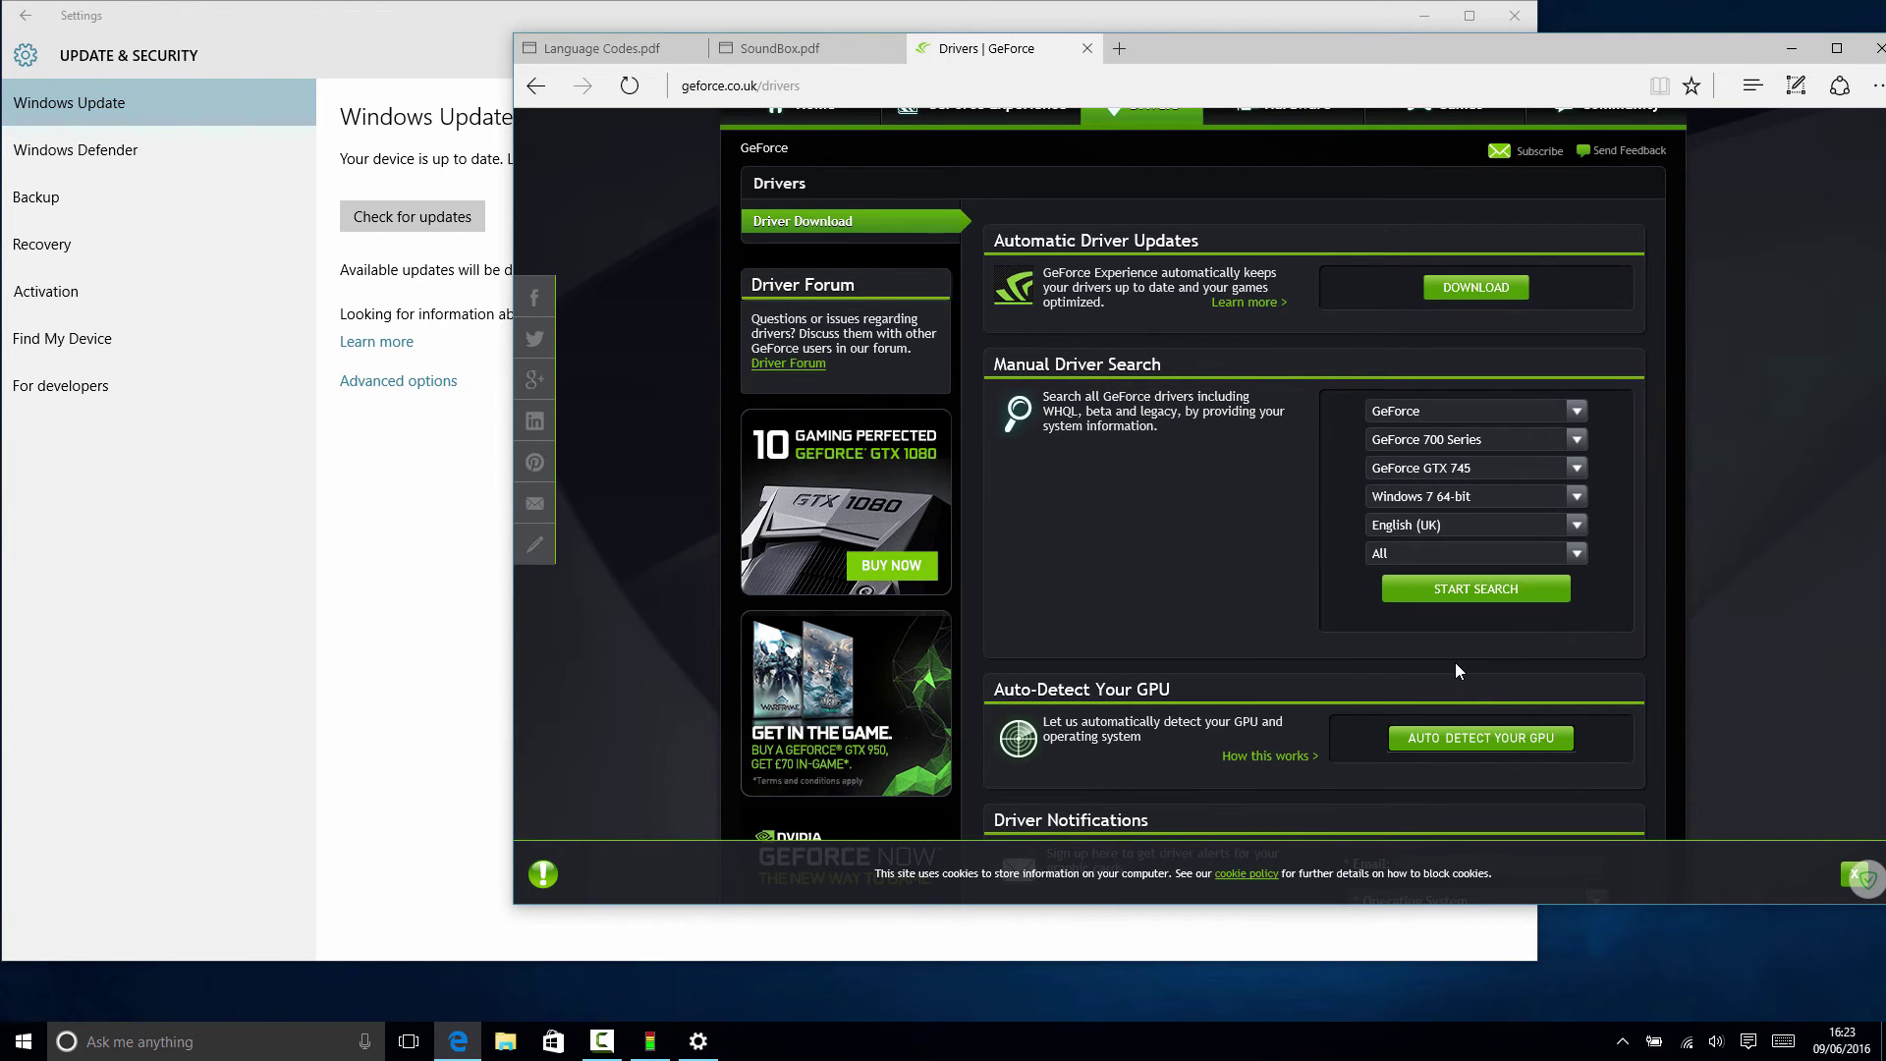
{"action": "left_click", "coordinate": [1532, 498]}
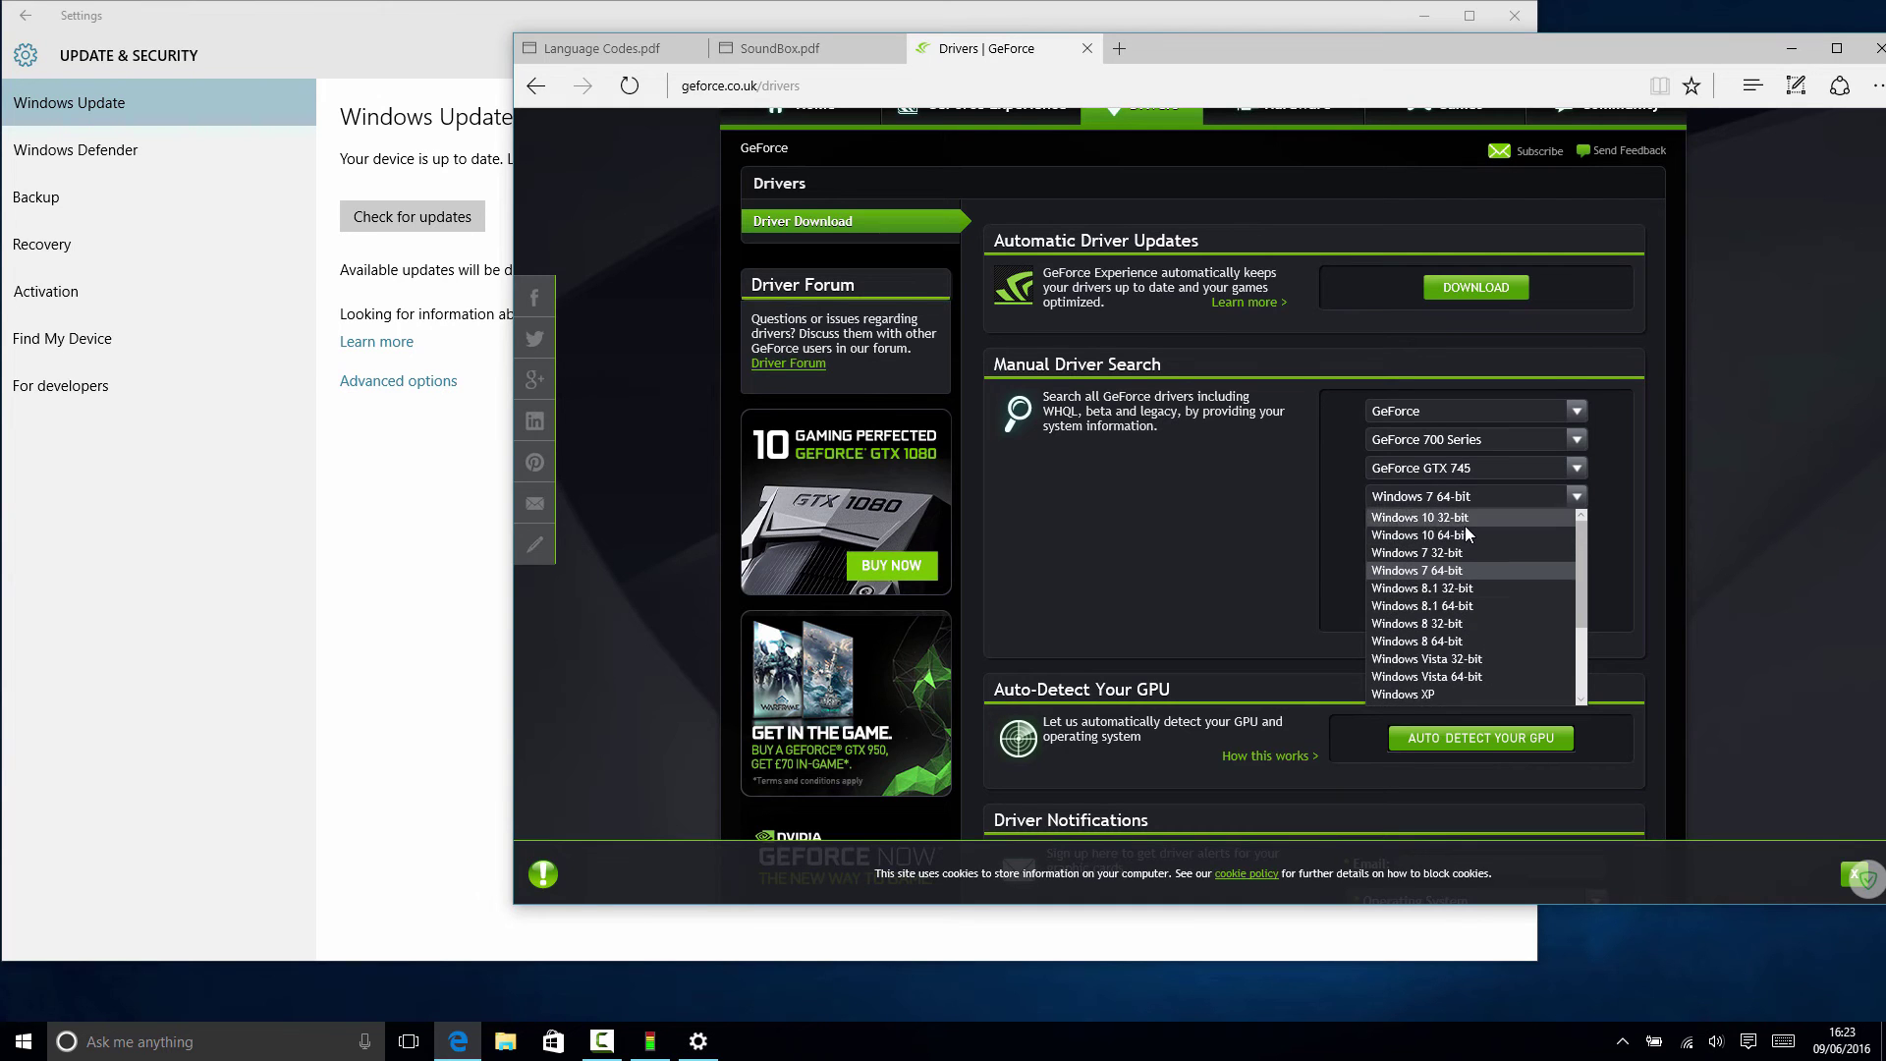
{"action": "left_click", "coordinate": [1467, 534]}
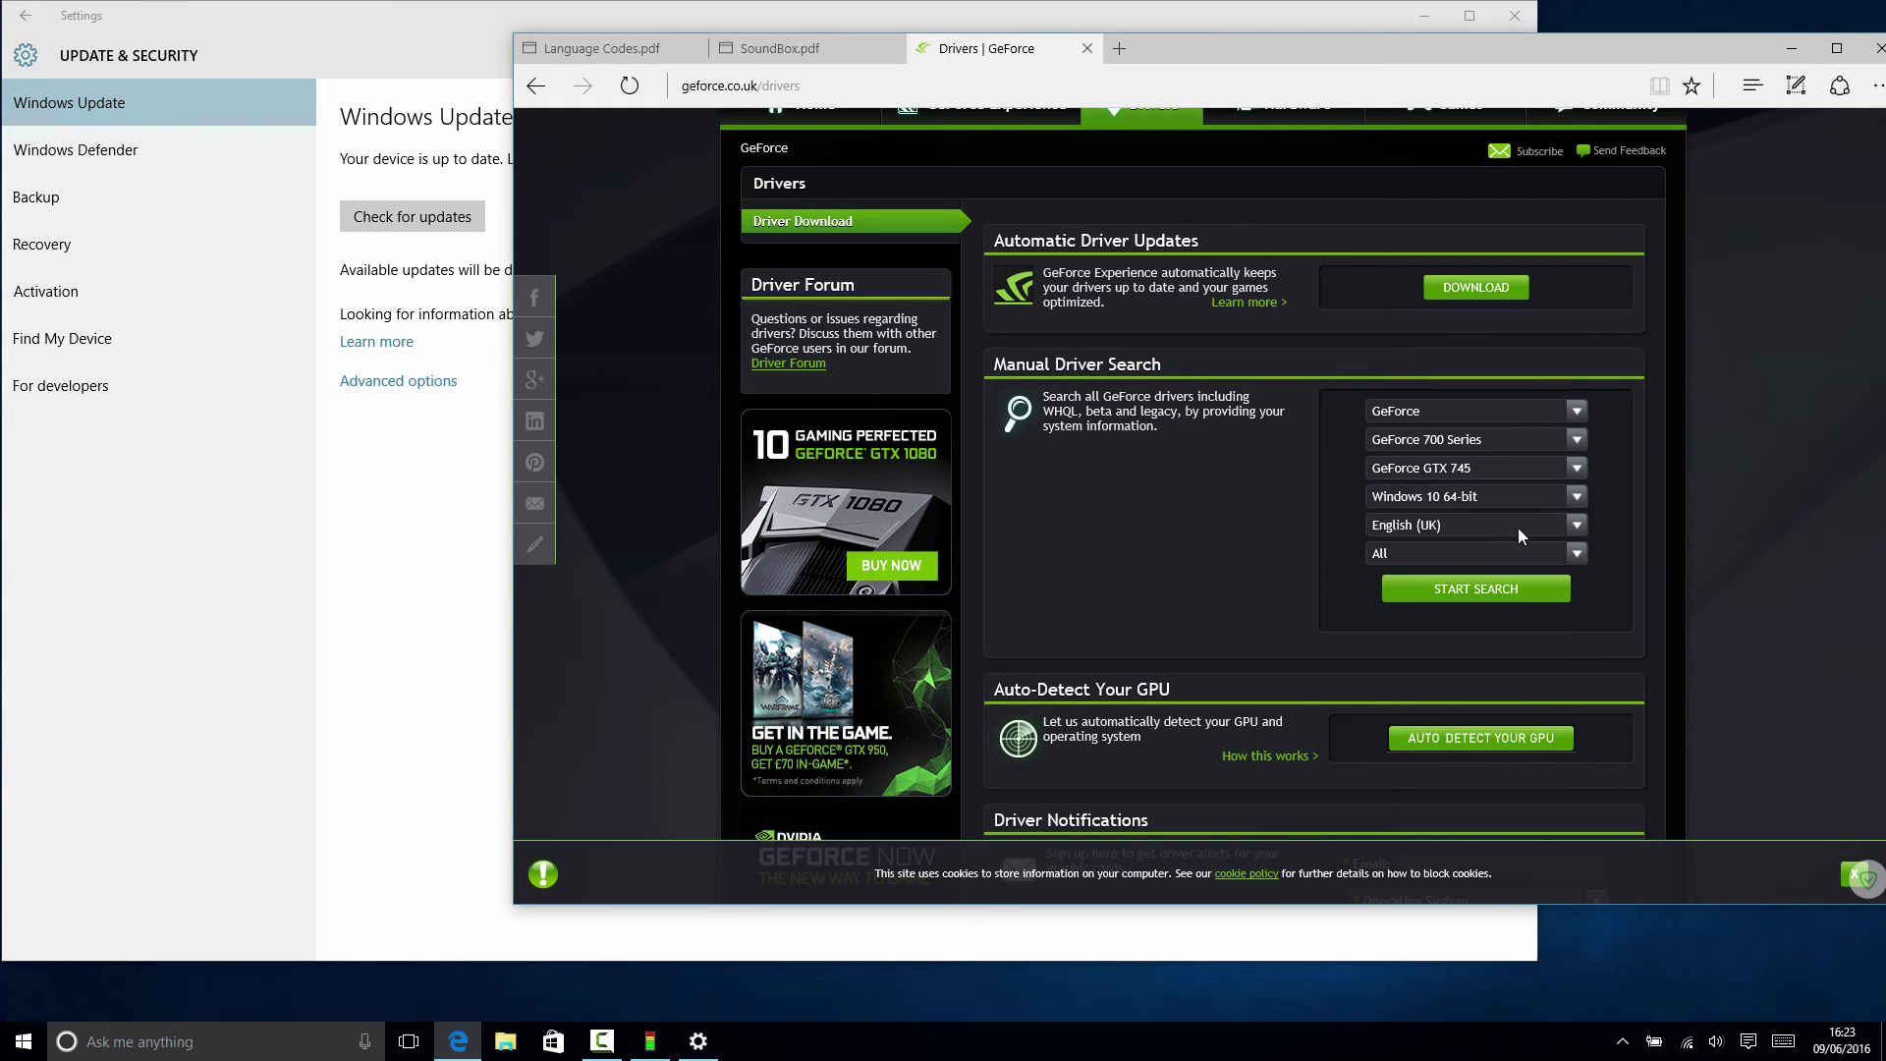
{"action": "left_click", "coordinate": [1488, 591]}
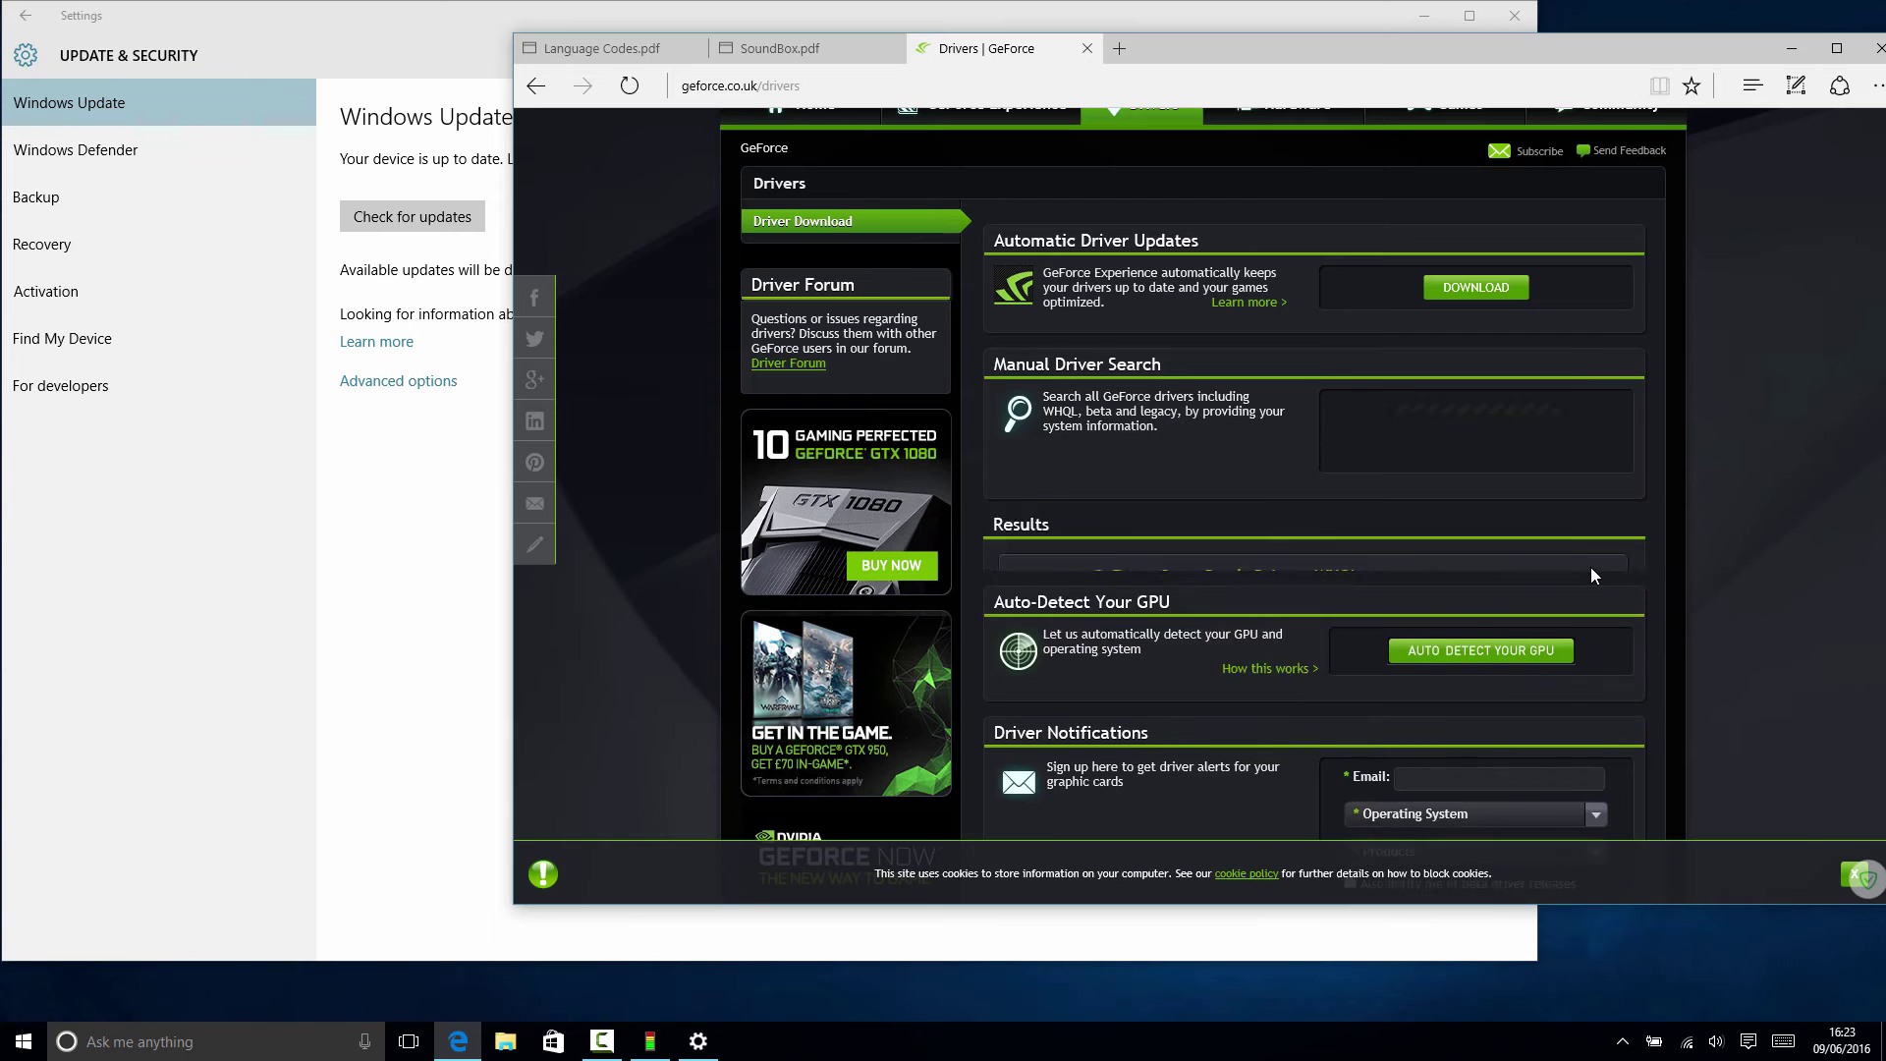
{"action": "scroll", "coordinate": [1658, 552], "scroll_direction": "down", "scroll_amount": 3}
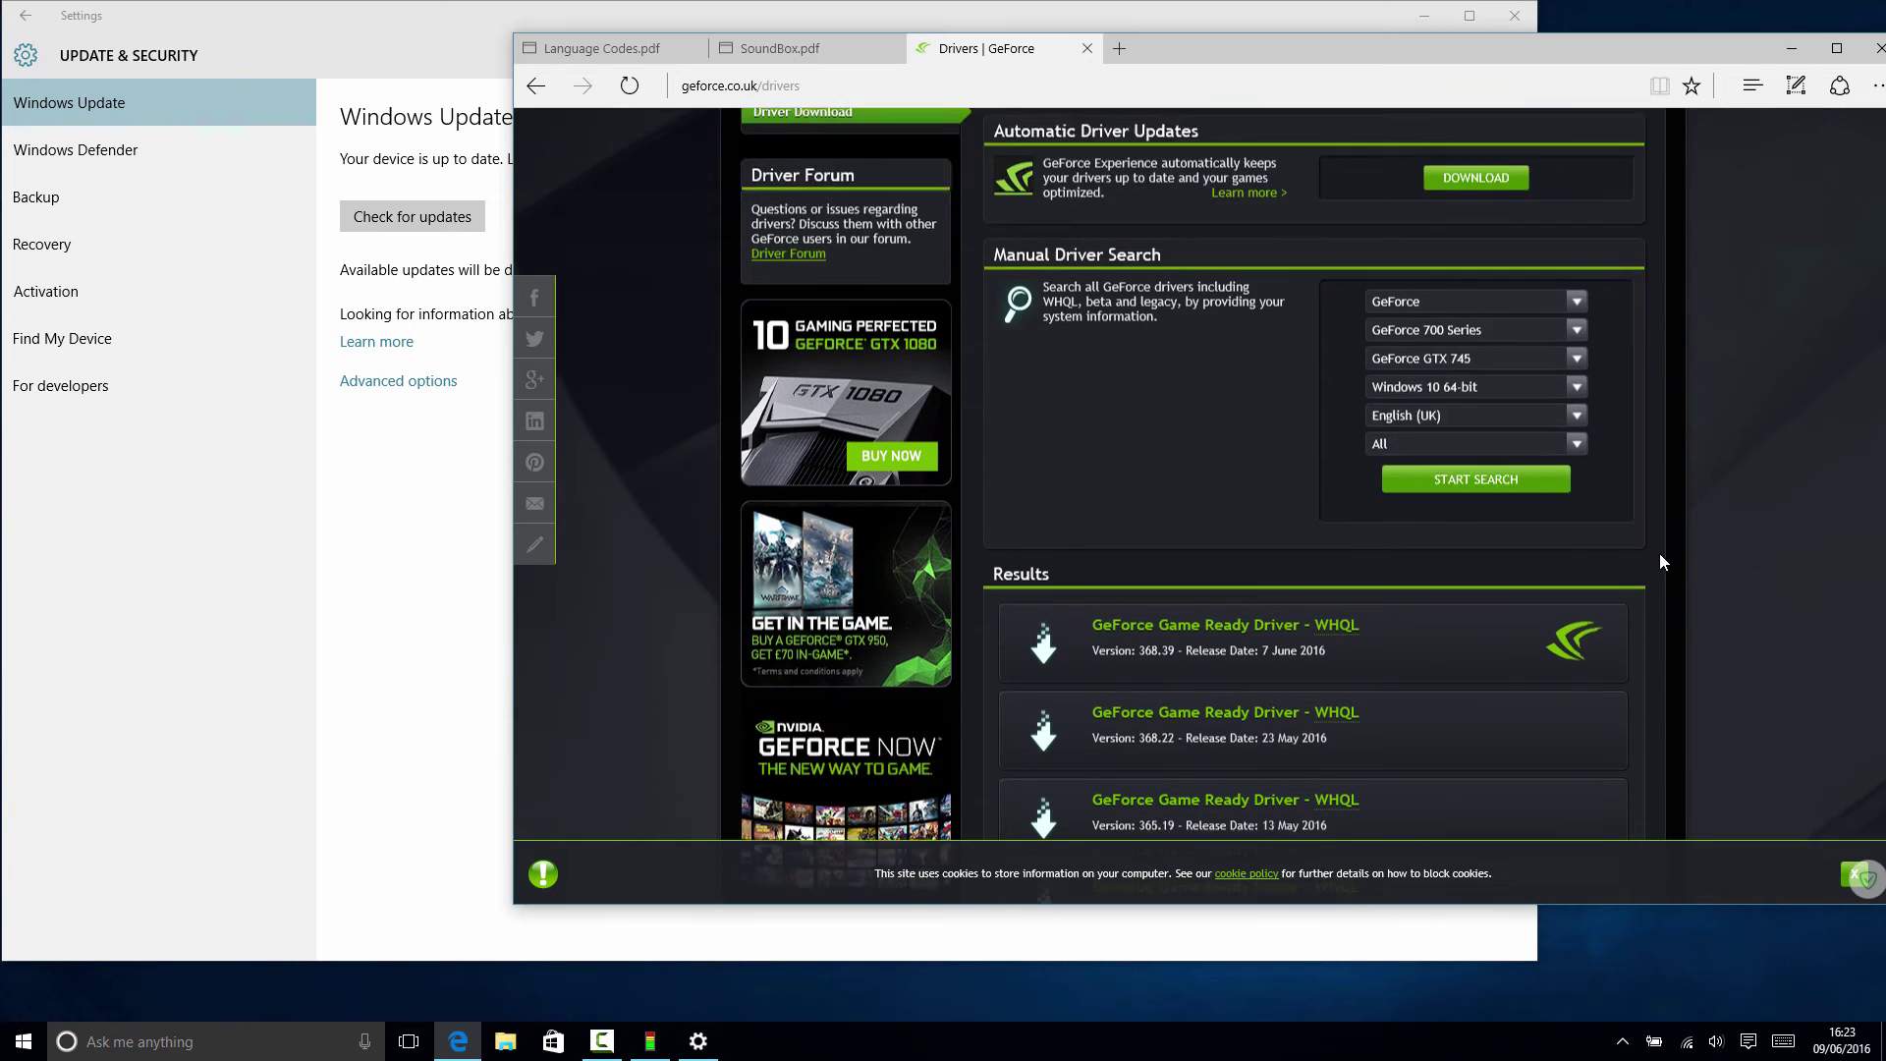
{"action": "scroll", "coordinate": [1234, 619], "scroll_direction": "down", "scroll_amount": 2}
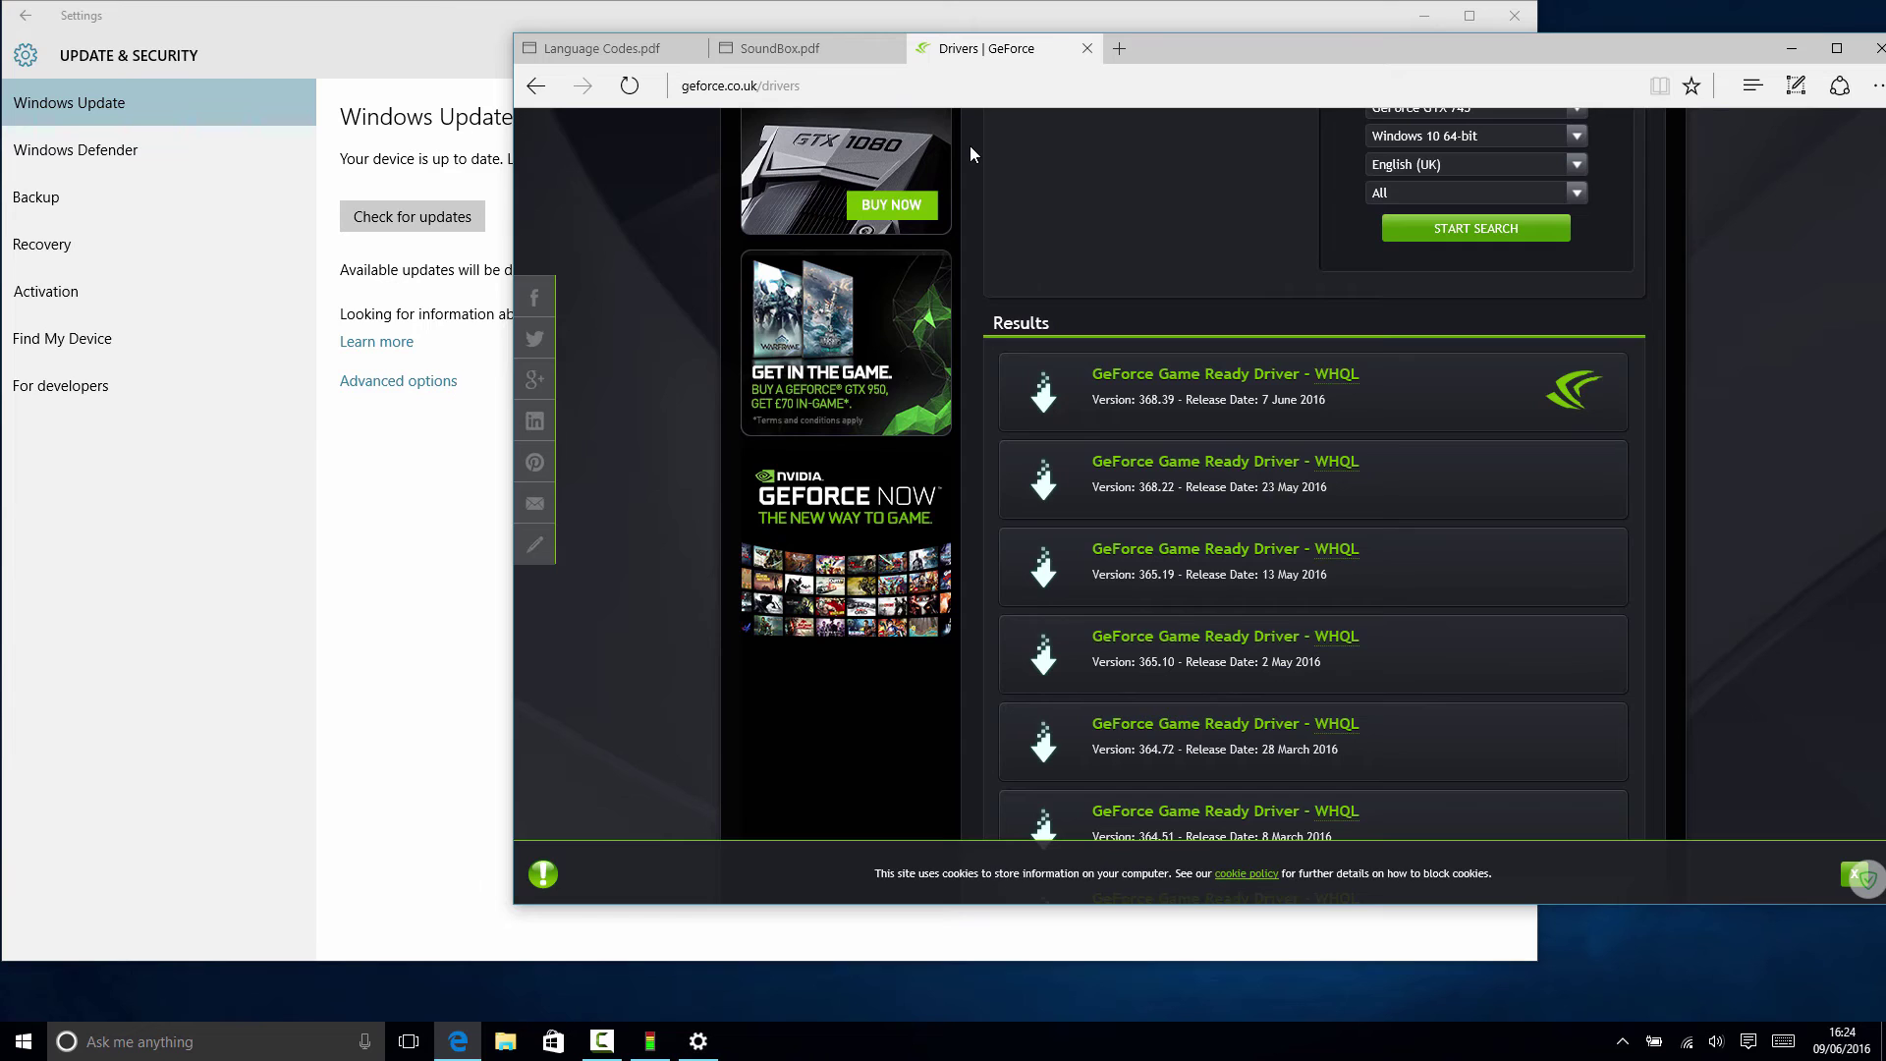
{"action": "left_click", "coordinate": [853, 93]}
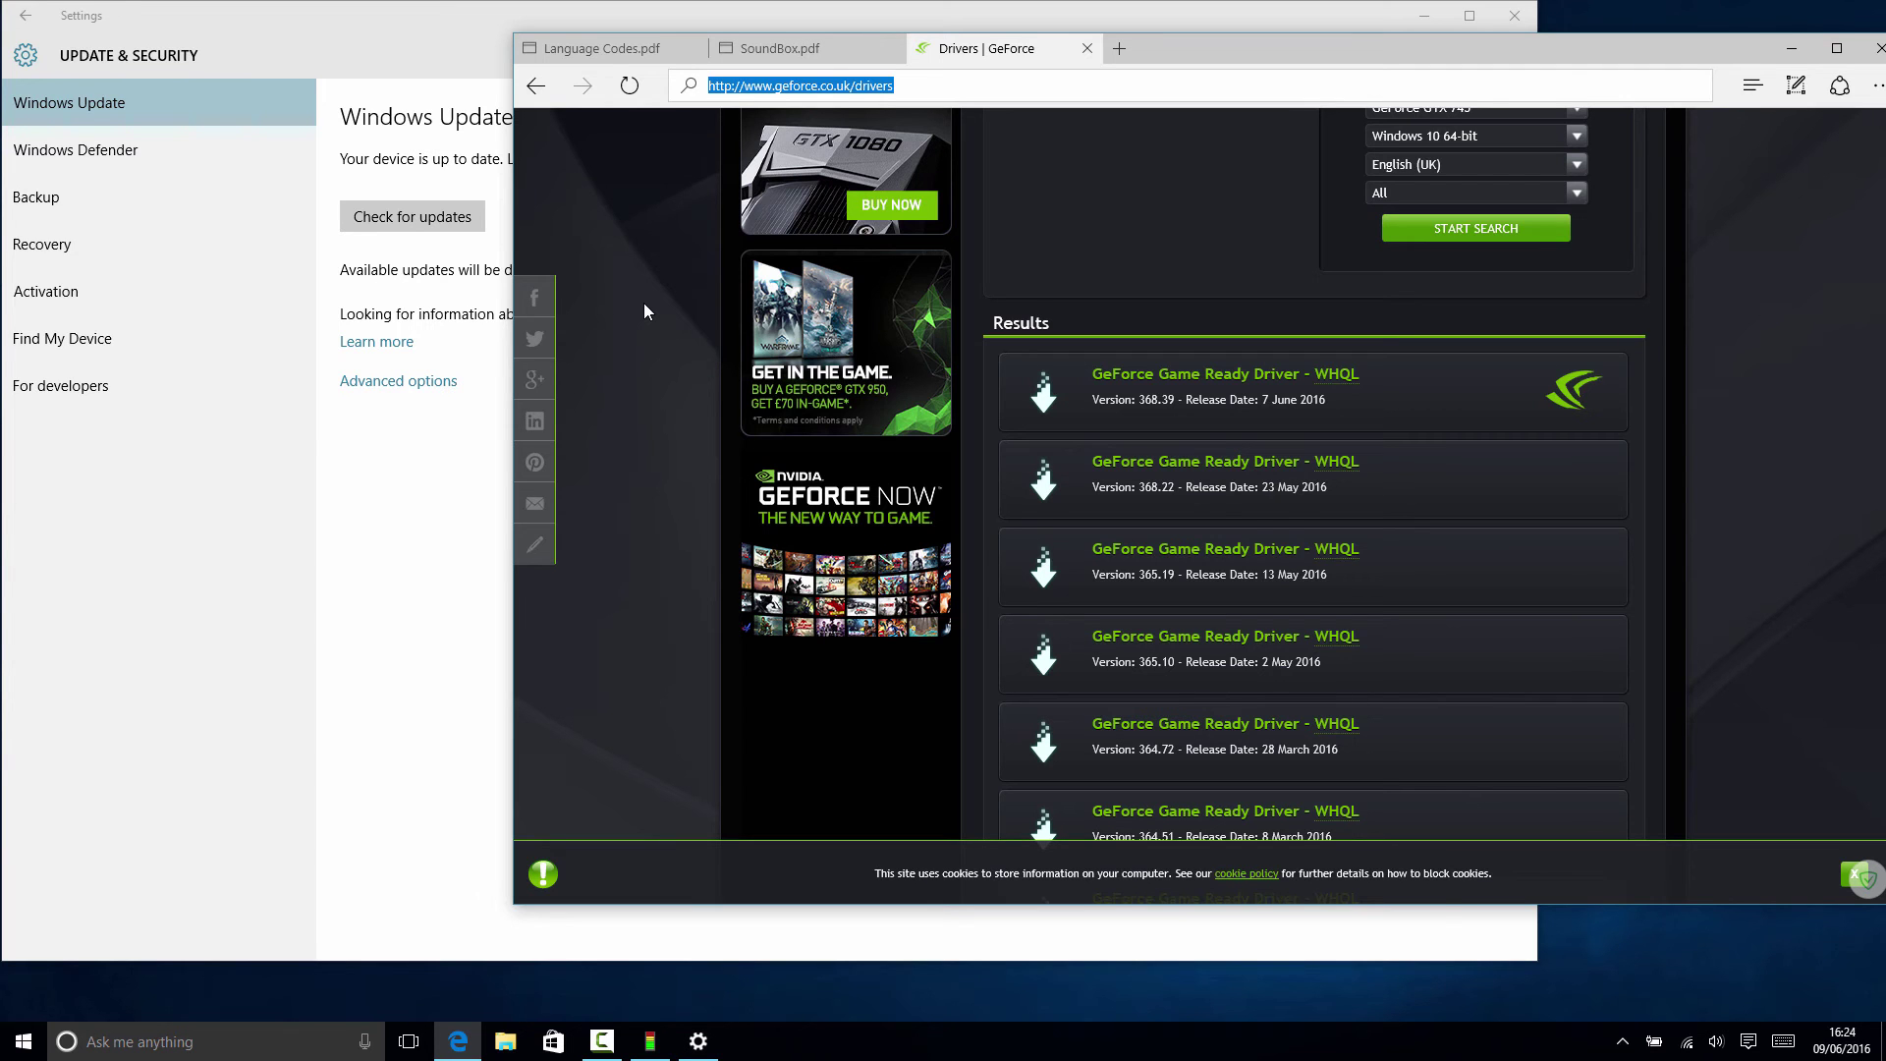
{"action": "type", "text": "www"}
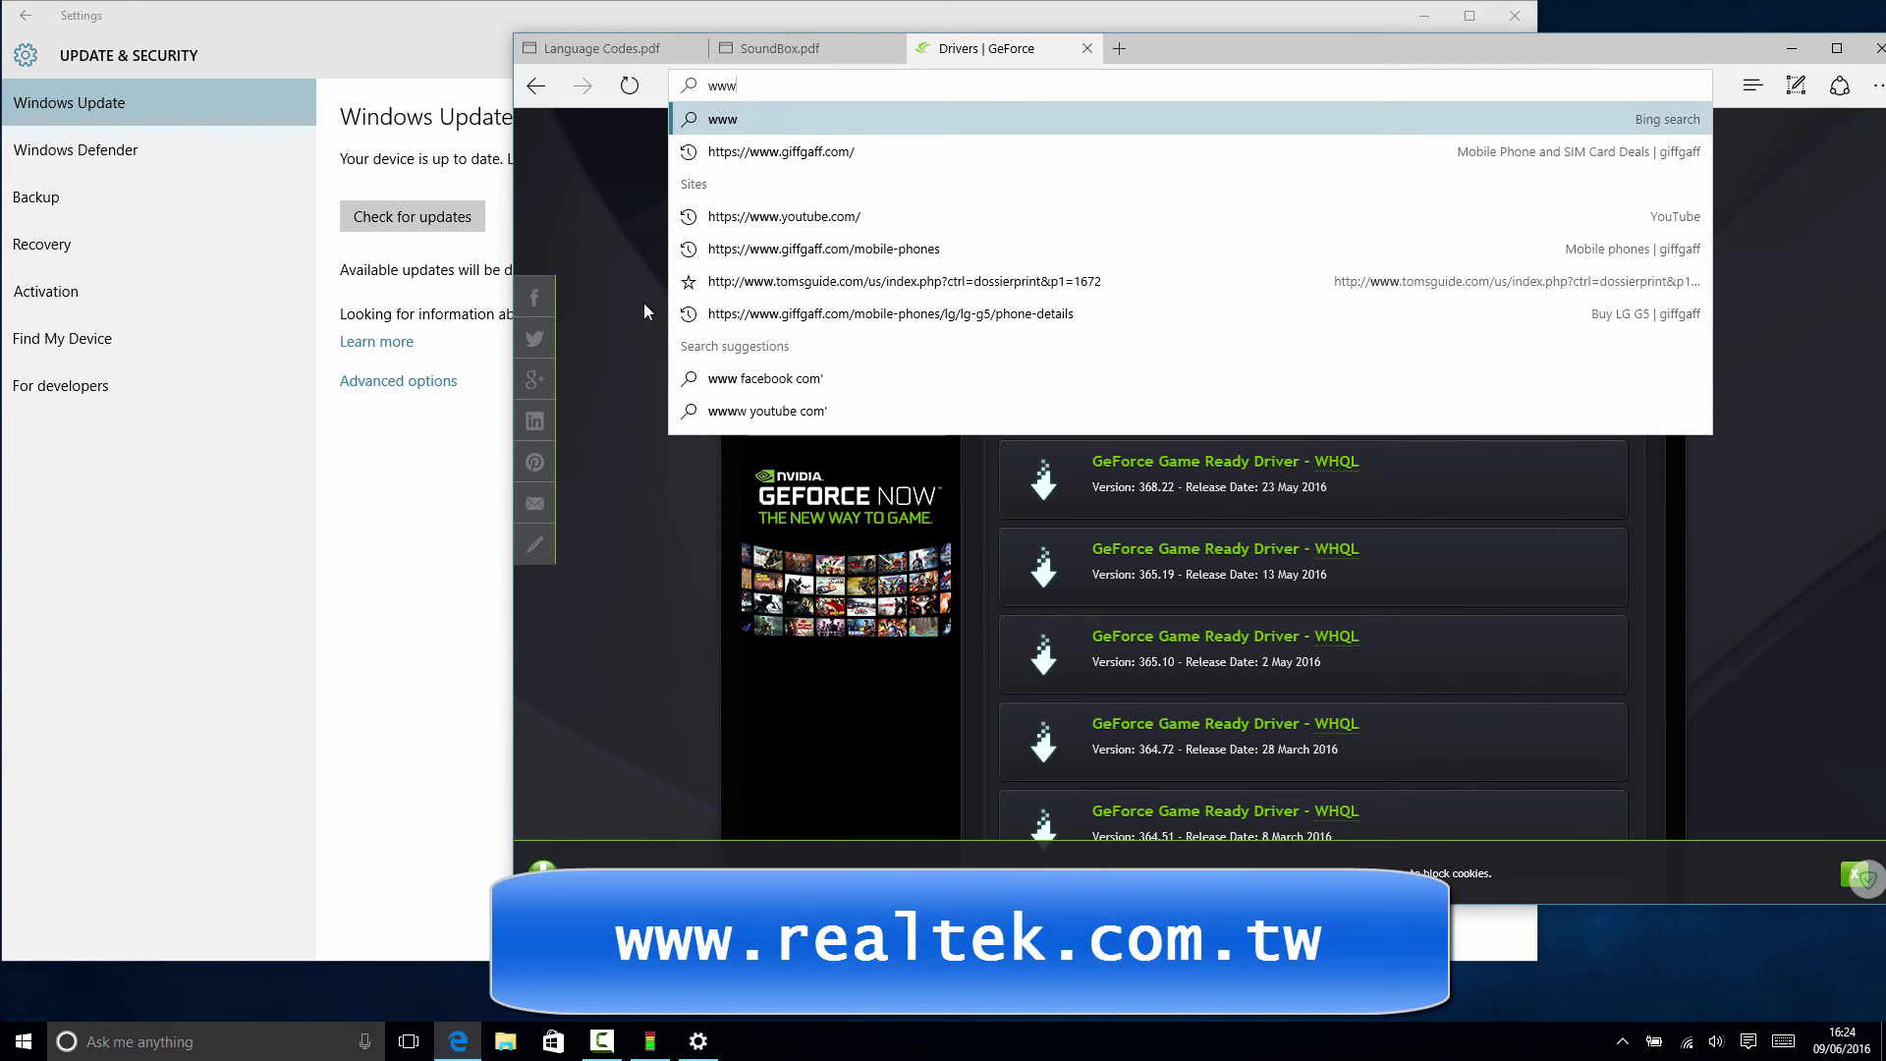
{"action": "type", "text": ".r"}
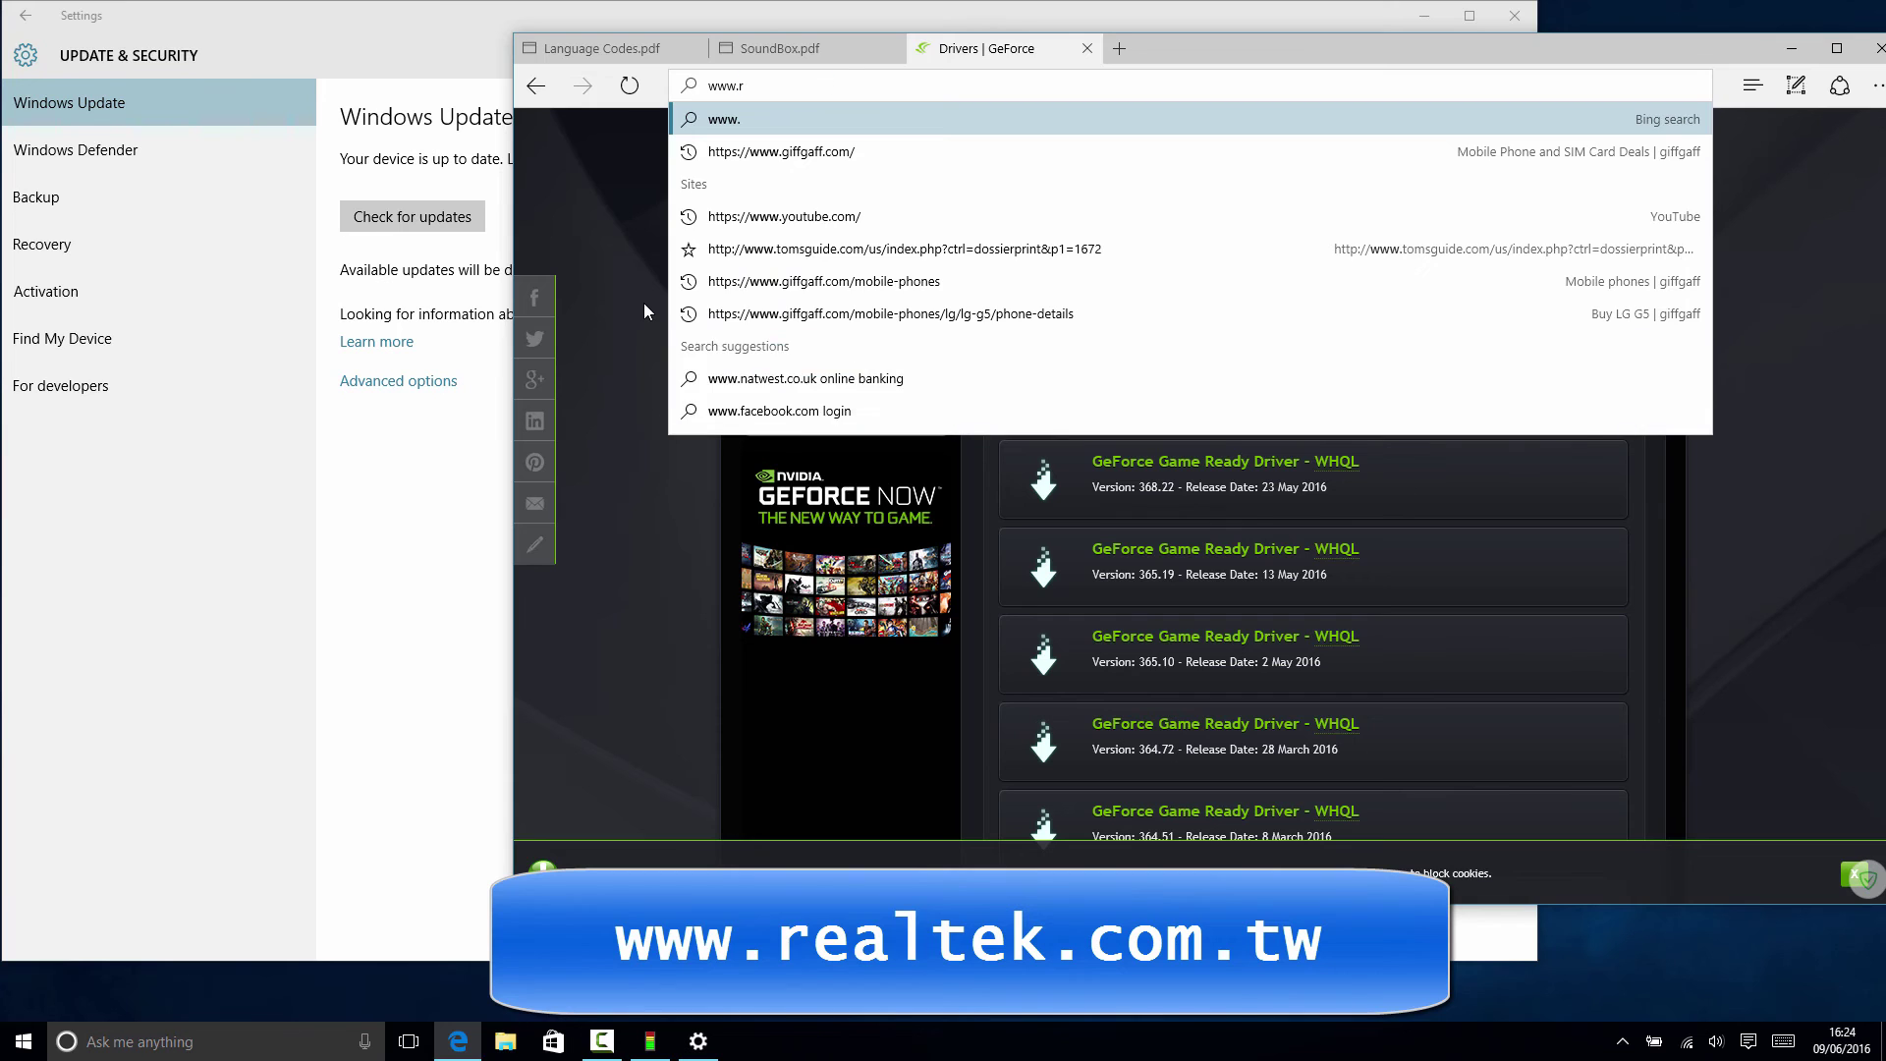
{"action": "type", "text": "ealte"}
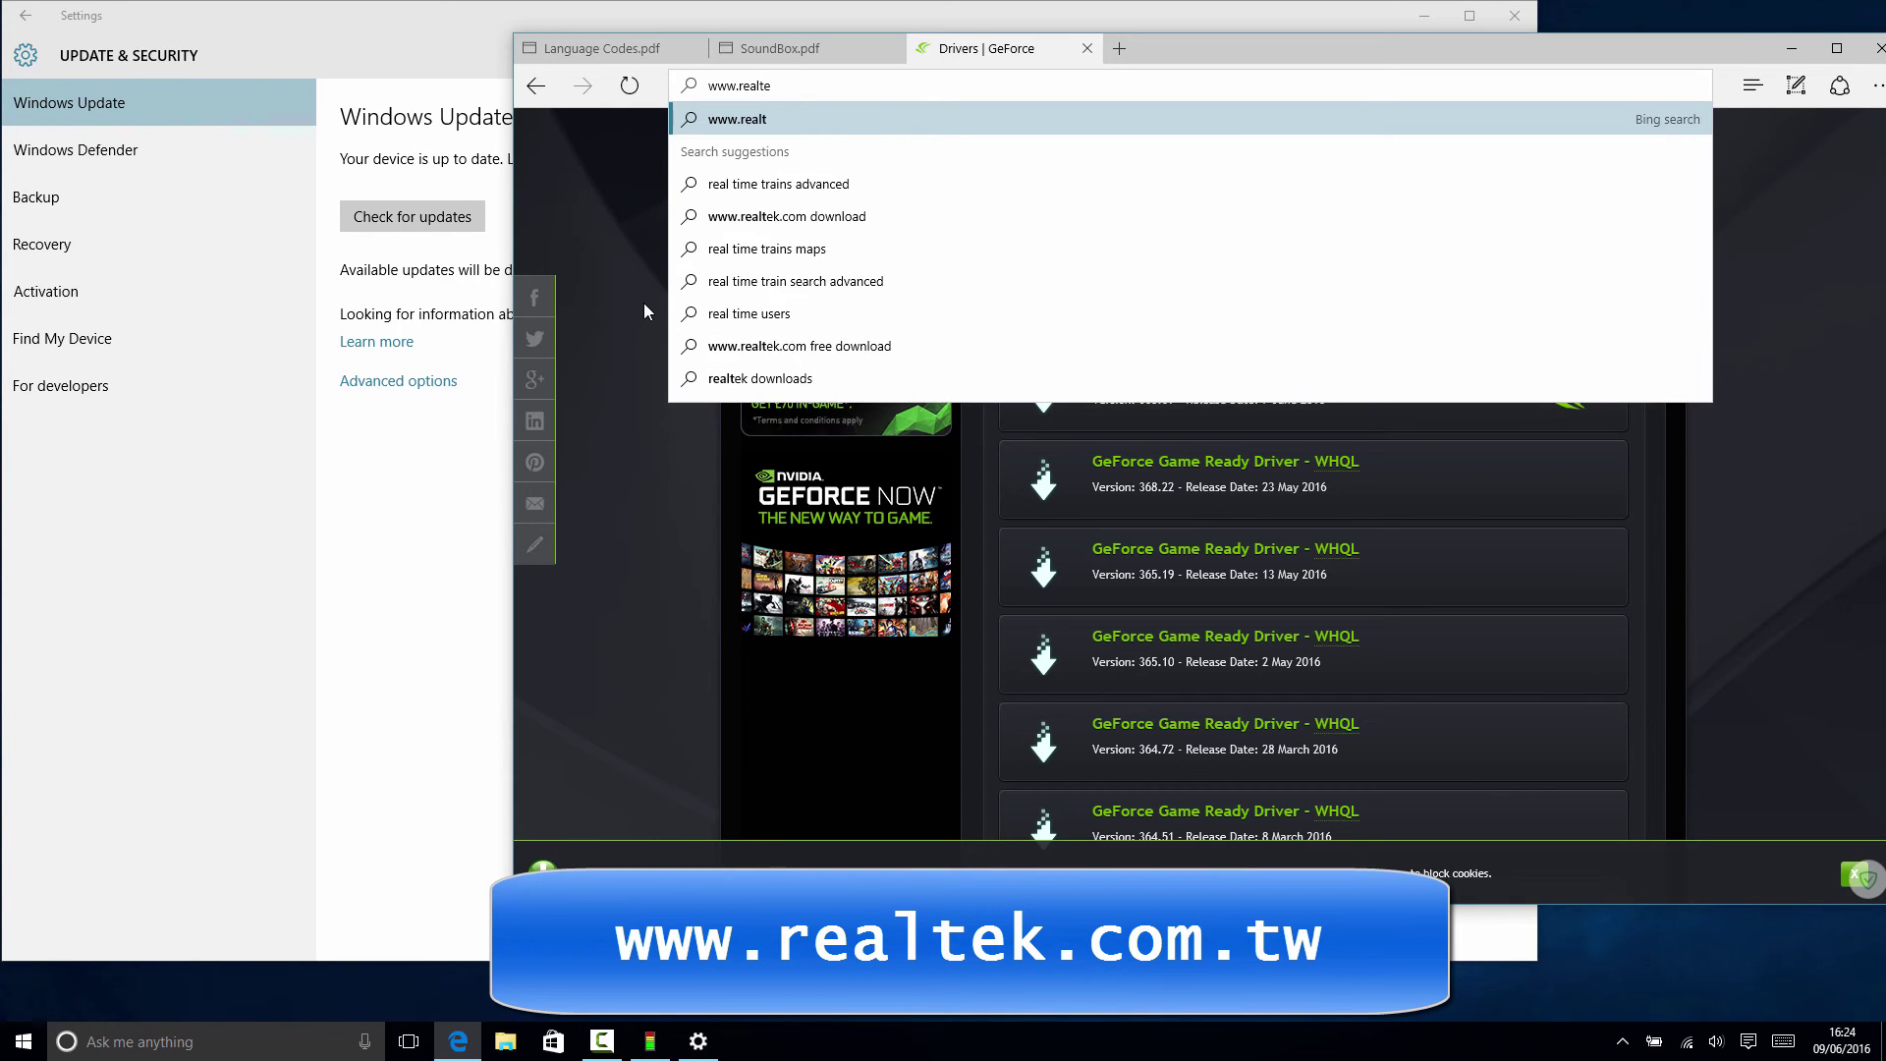
{"action": "type", "text": "k.com.tw"}
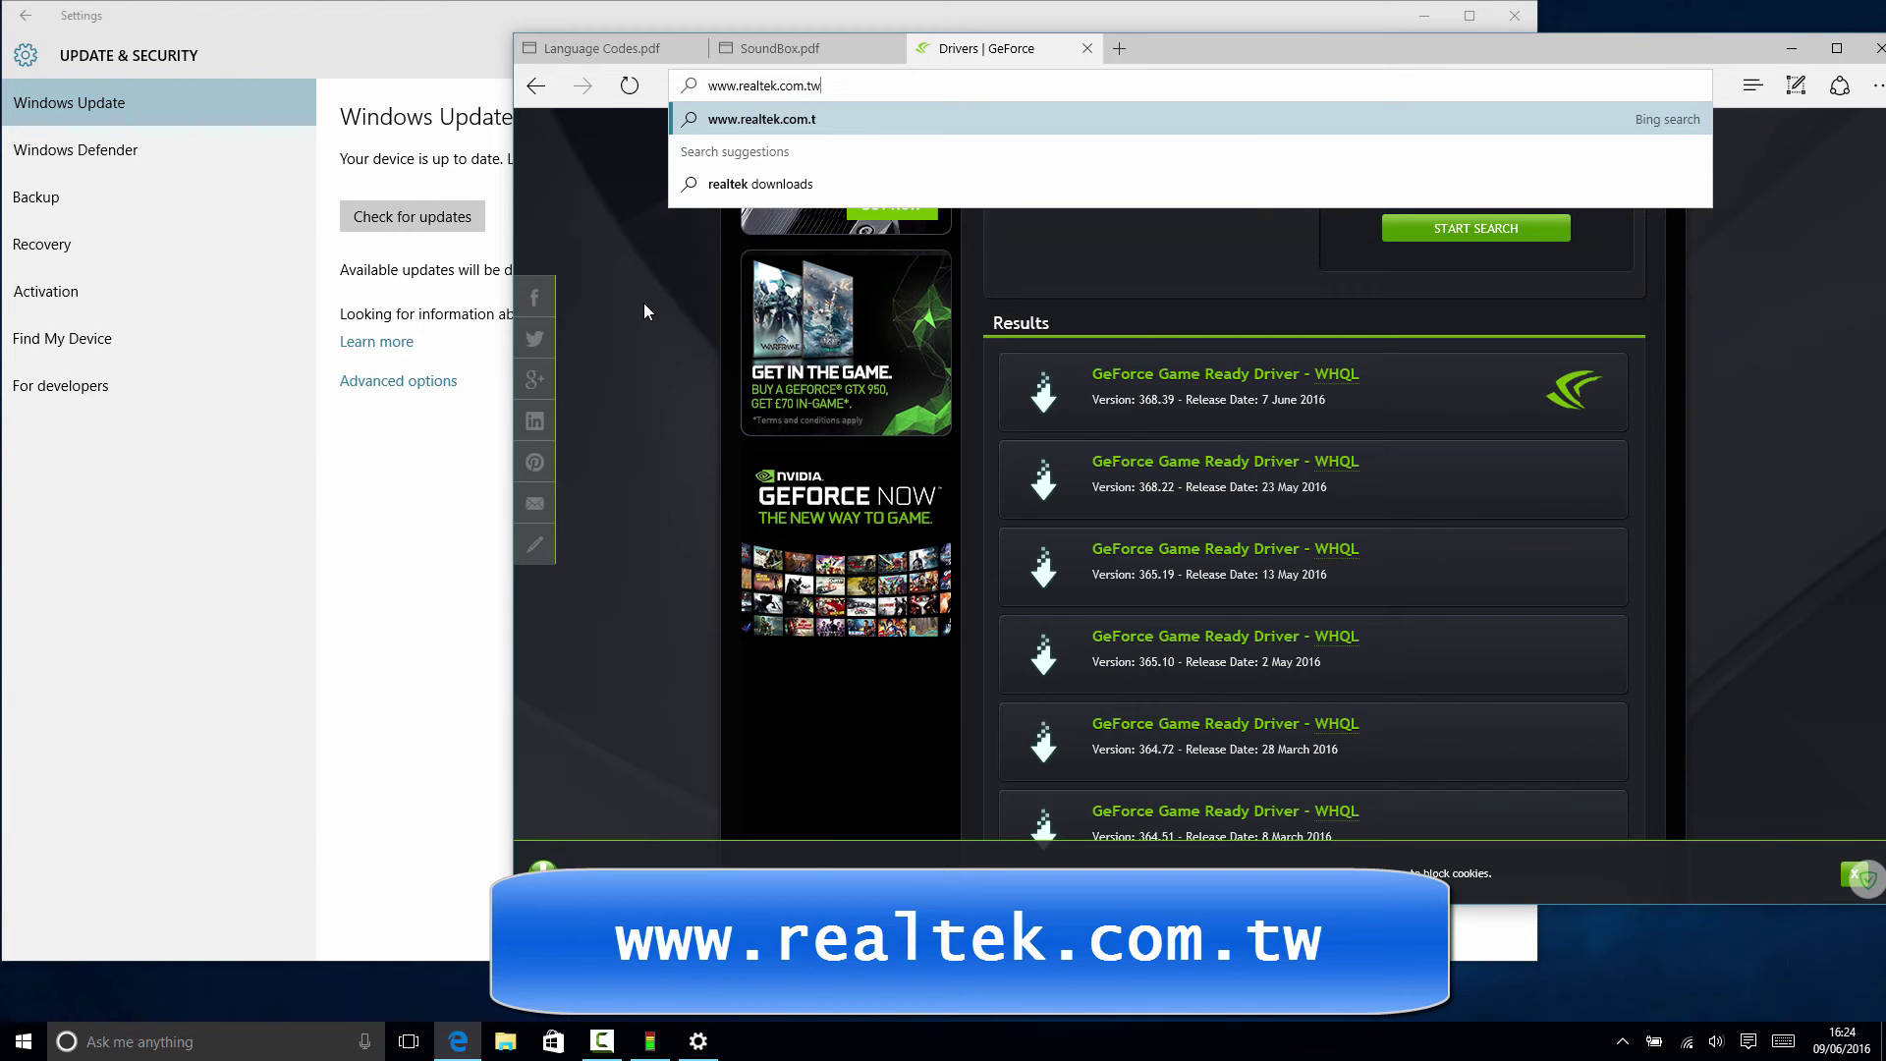
{"action": "key", "text": "Return"}
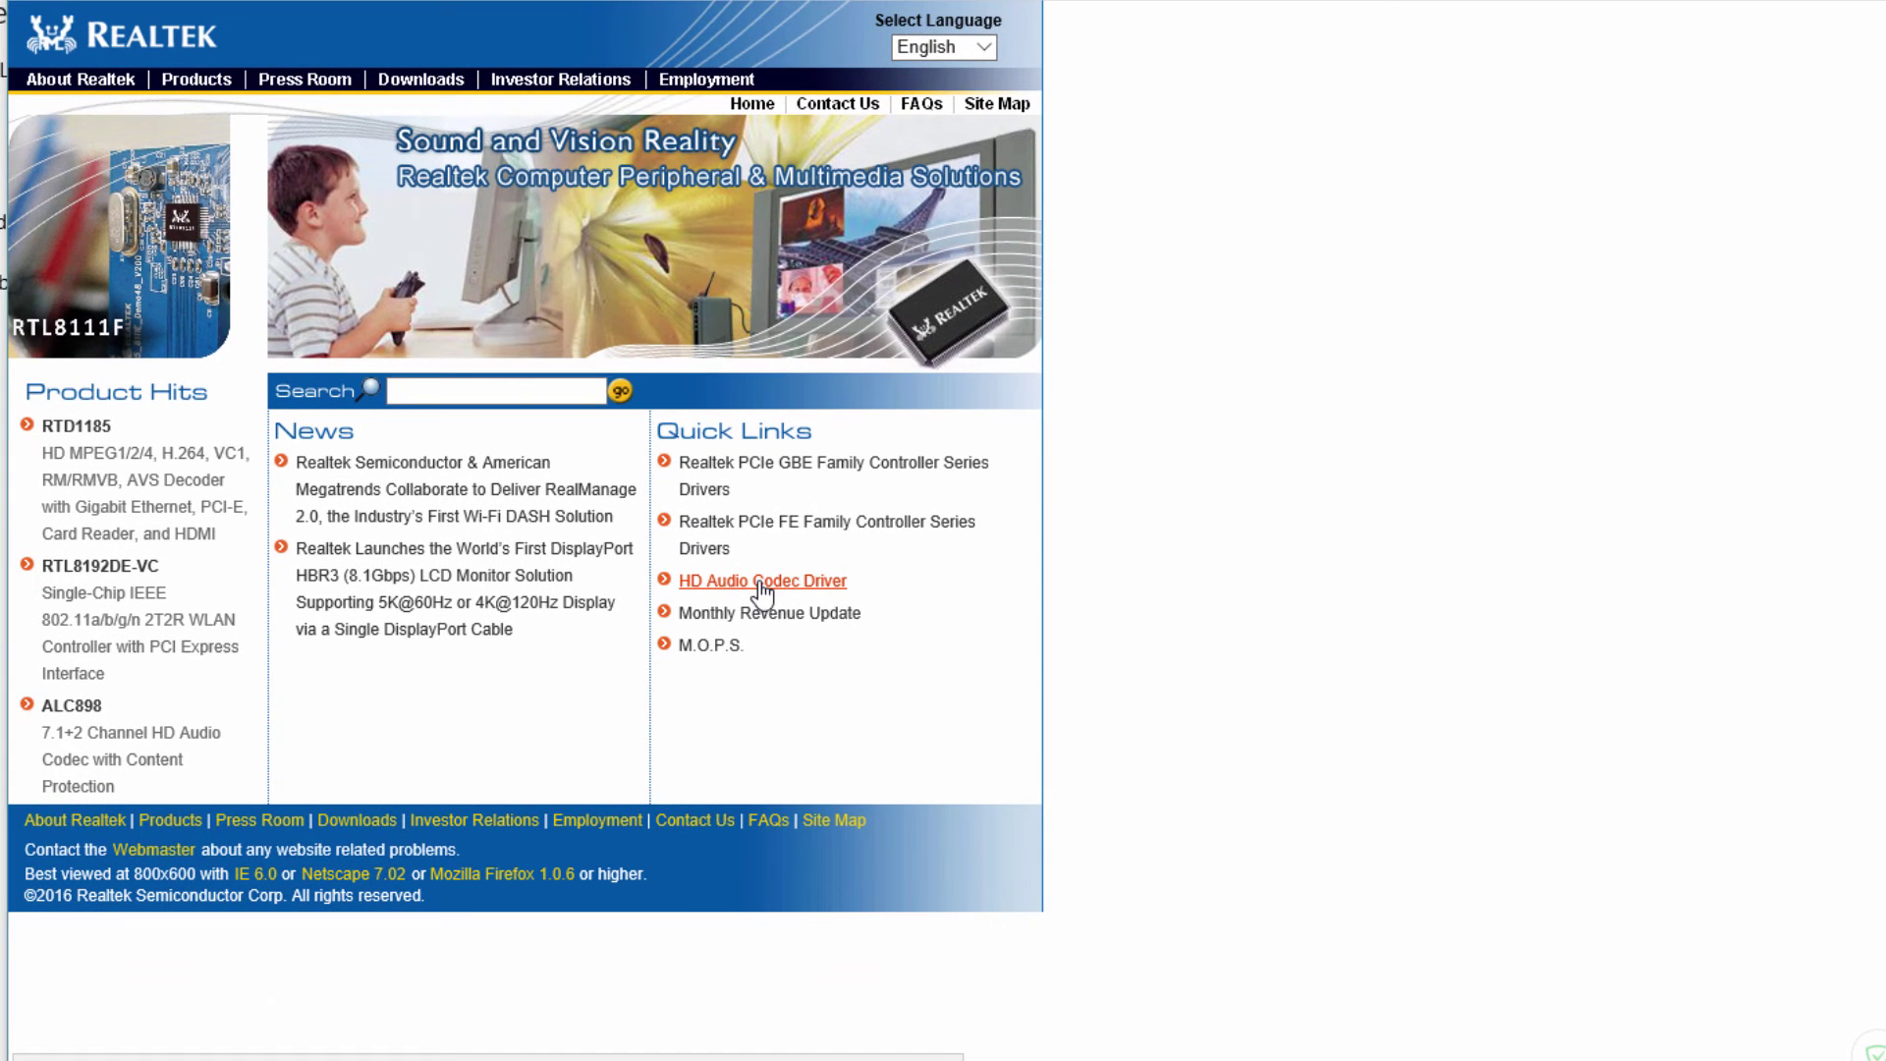
Open the HD Audio Codec Driver section and accept the notice to reach the driver download list
{"action": "left_click", "coordinate": [760, 581]}
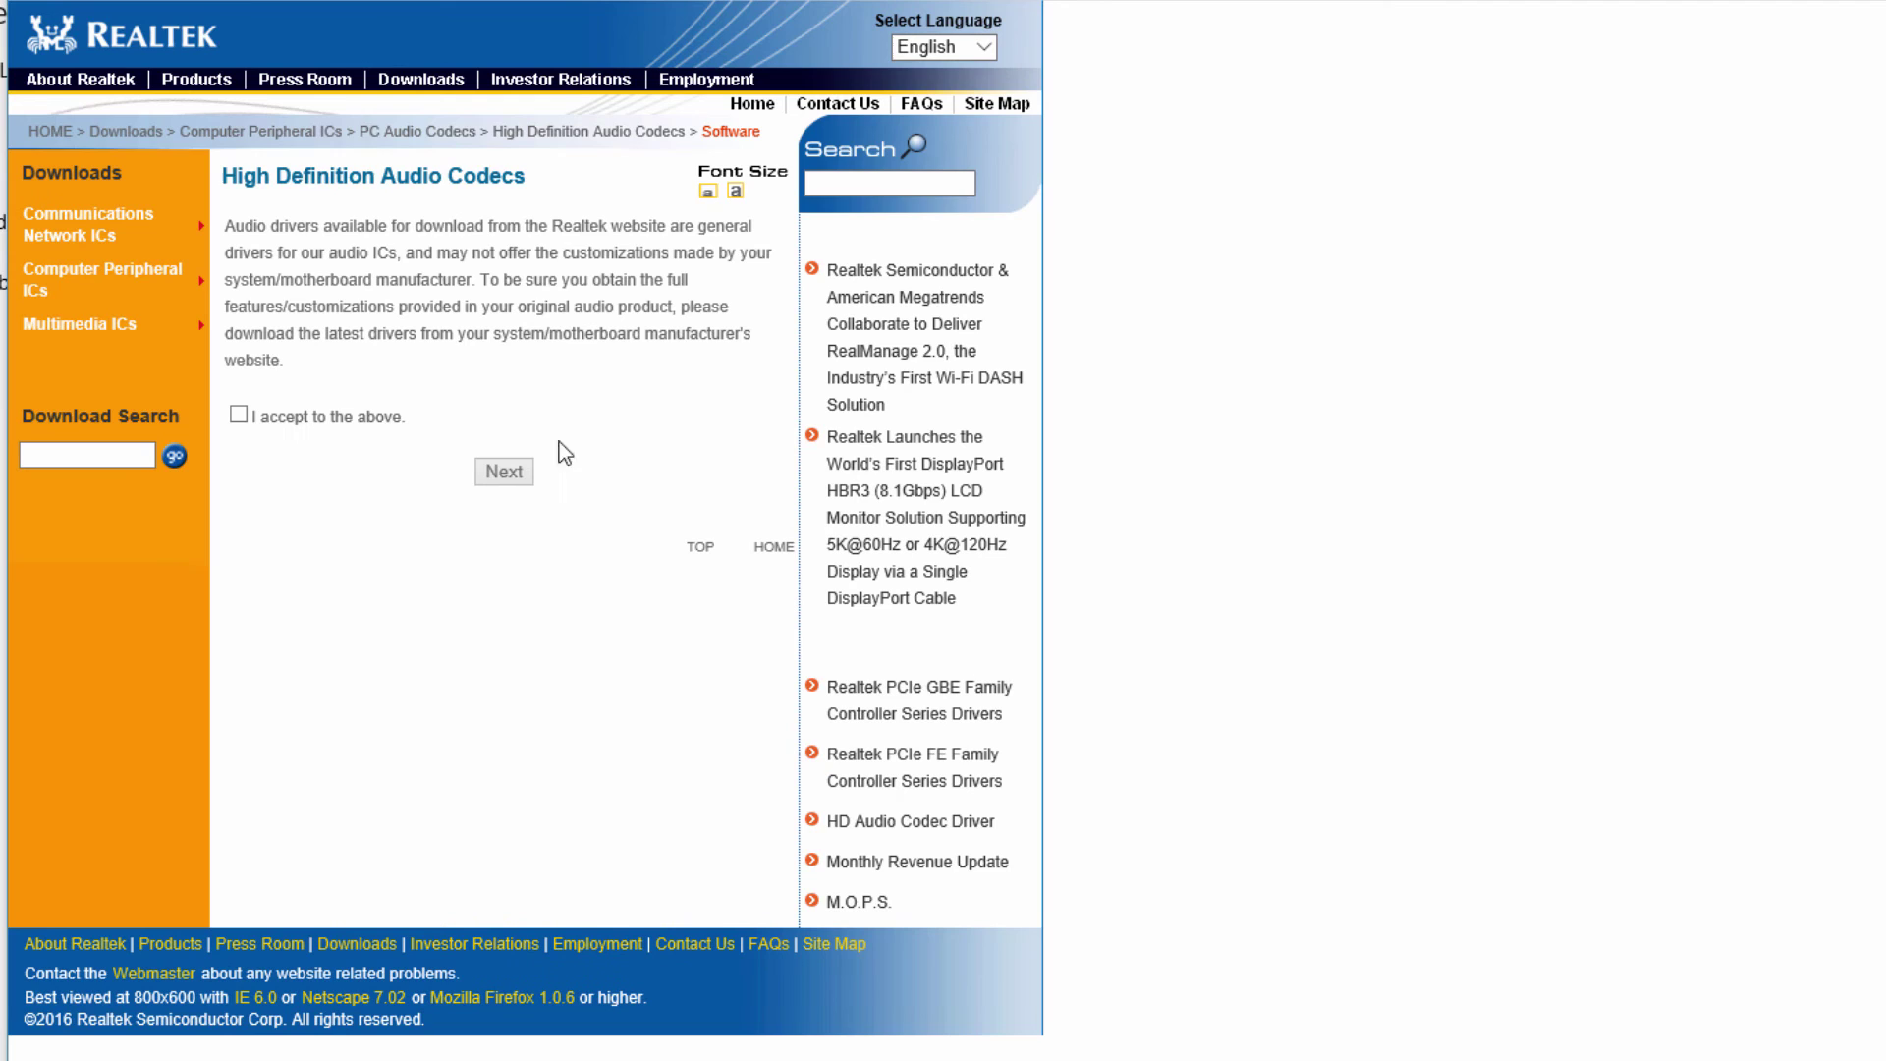
{"action": "left_click", "coordinate": [238, 415]}
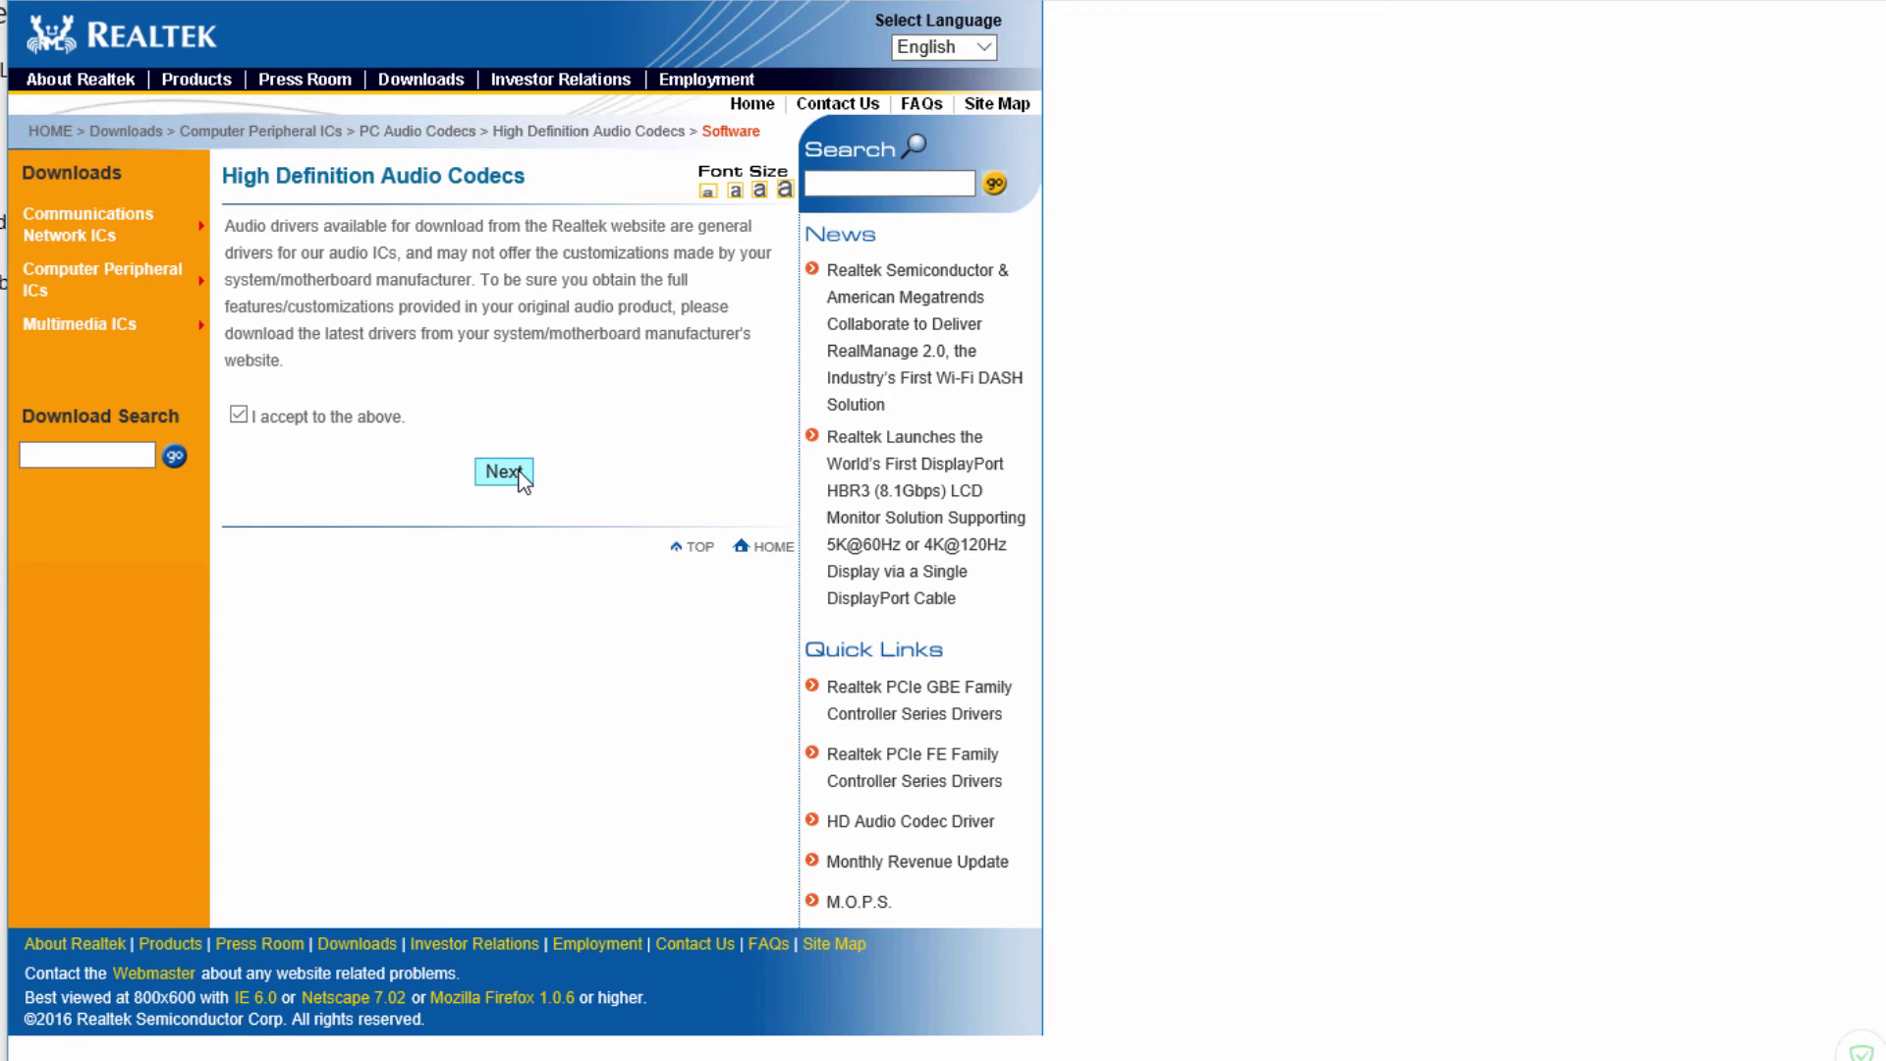
{"action": "left_click", "coordinate": [503, 473]}
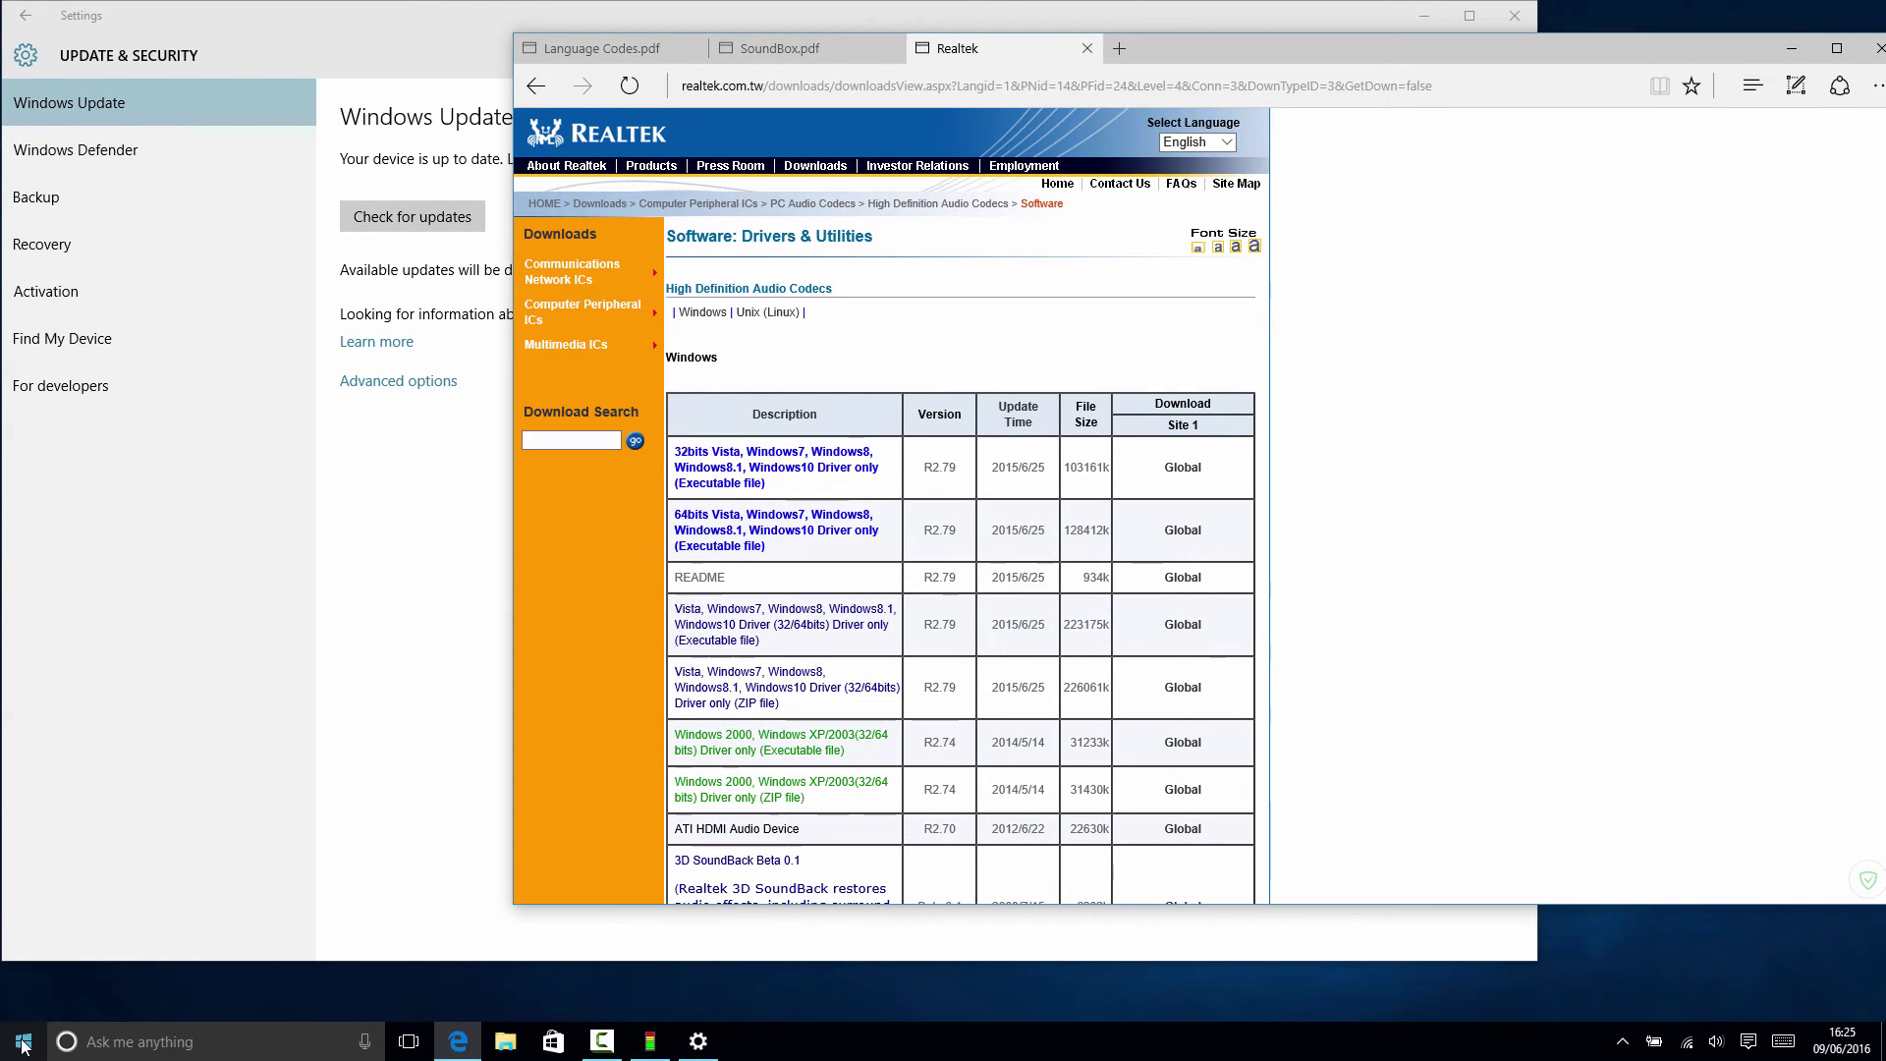
Check the Windows system type in the computer's System information window, and close it
{"action": "right_click", "coordinate": [22, 1046]}
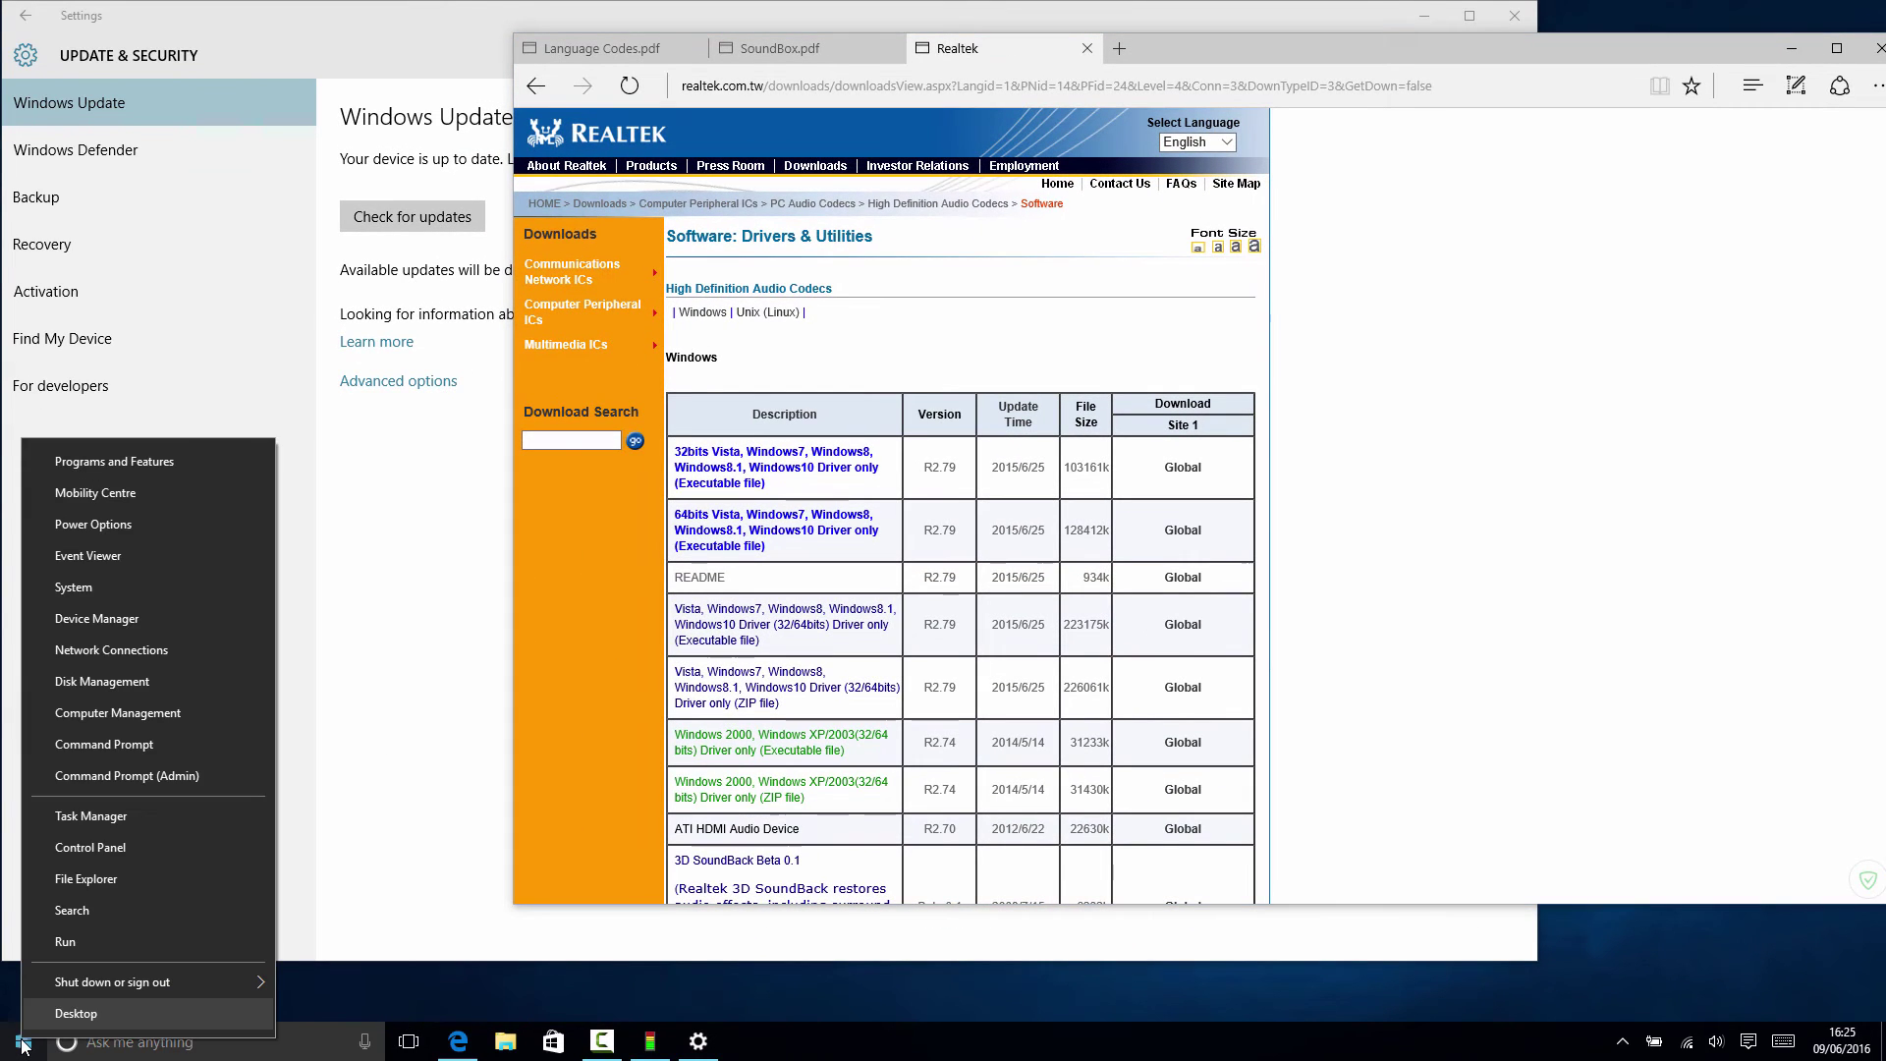
{"action": "left_click", "coordinate": [89, 598]}
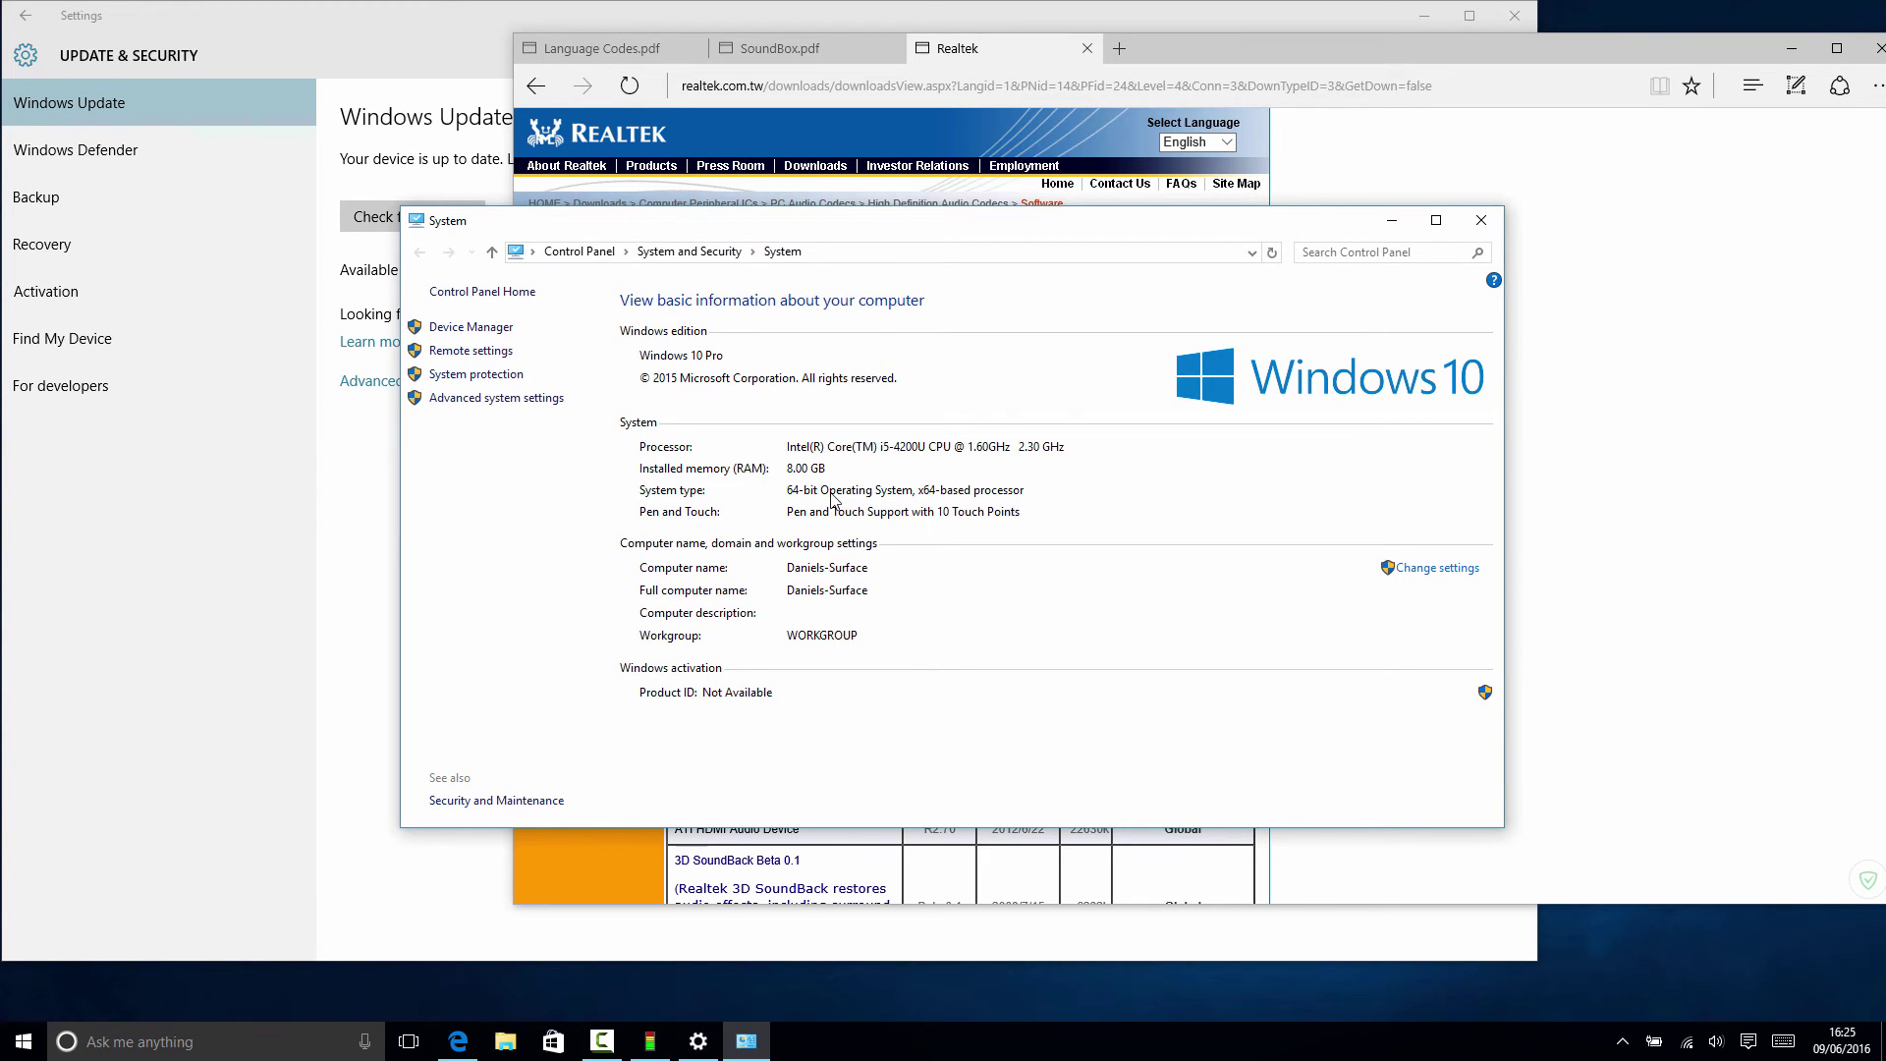
{"action": "left_click_drag", "start_coordinate": [900, 226], "coordinate": [1126, 189]}
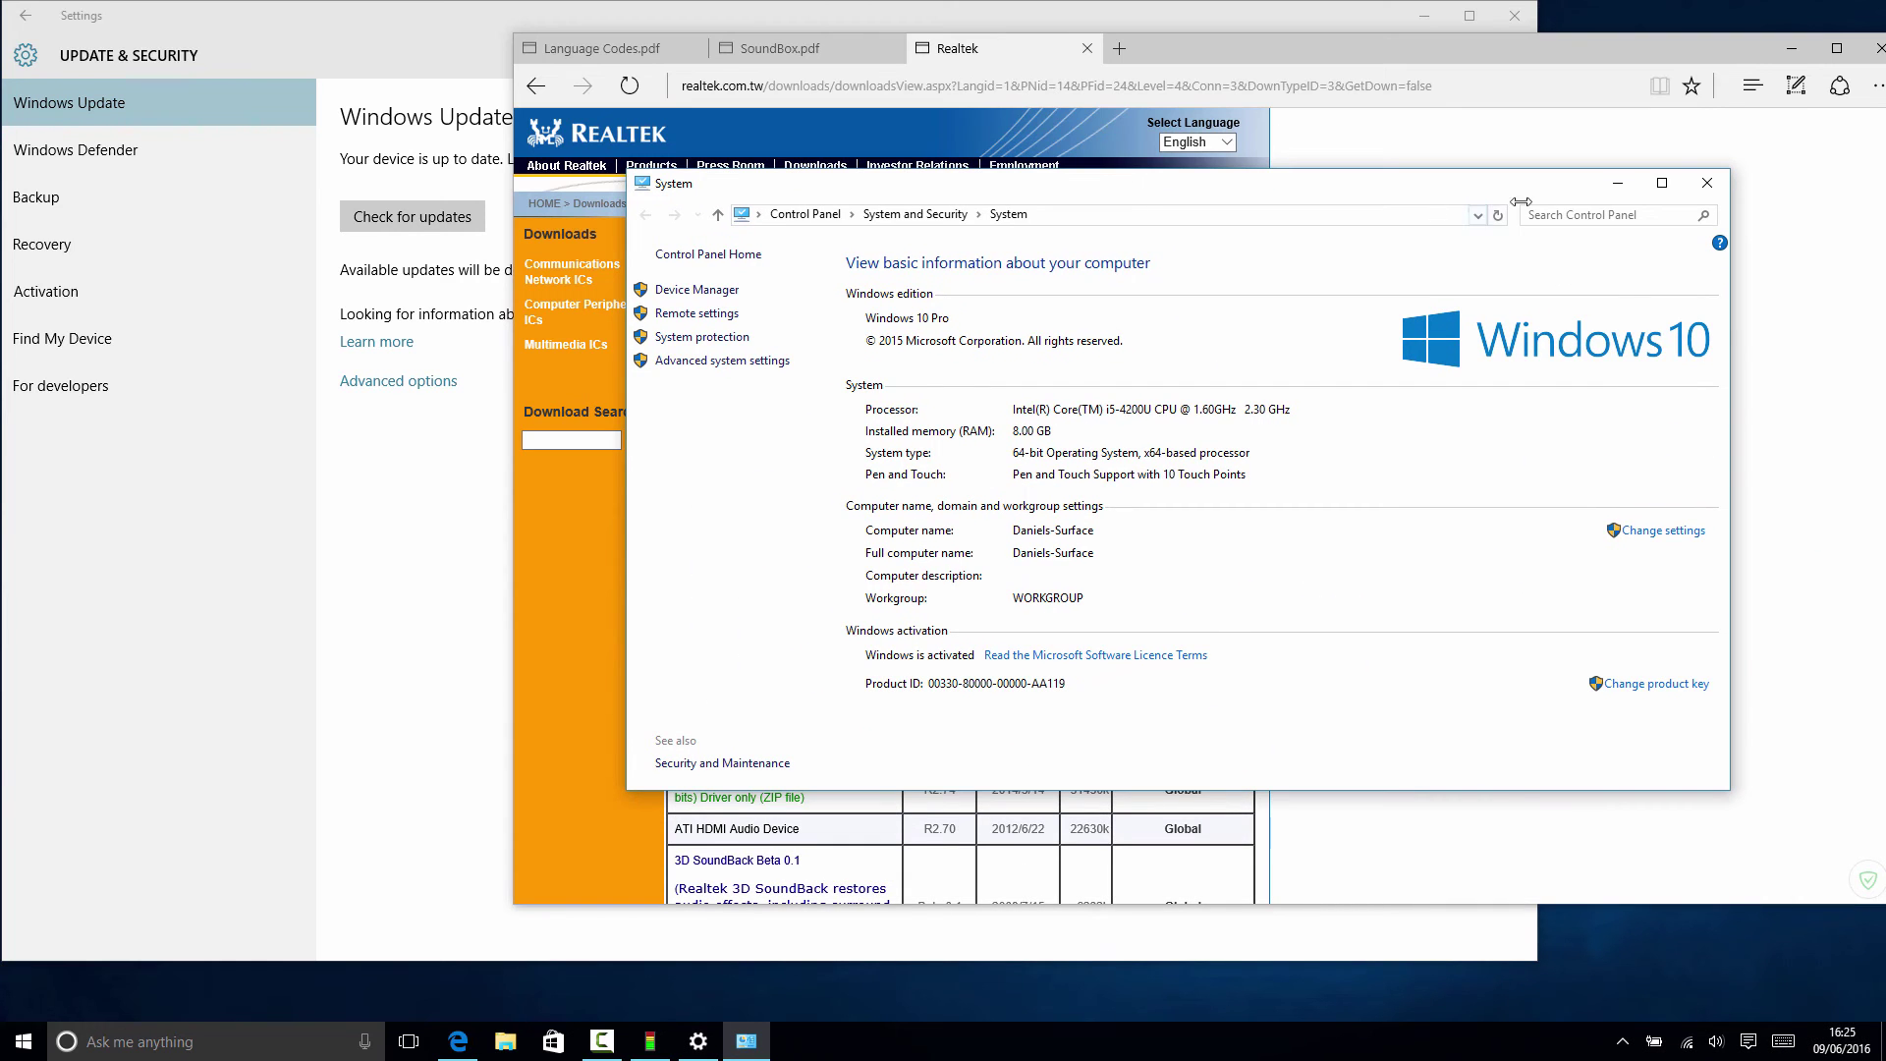
{"action": "left_click", "coordinate": [1707, 182]}
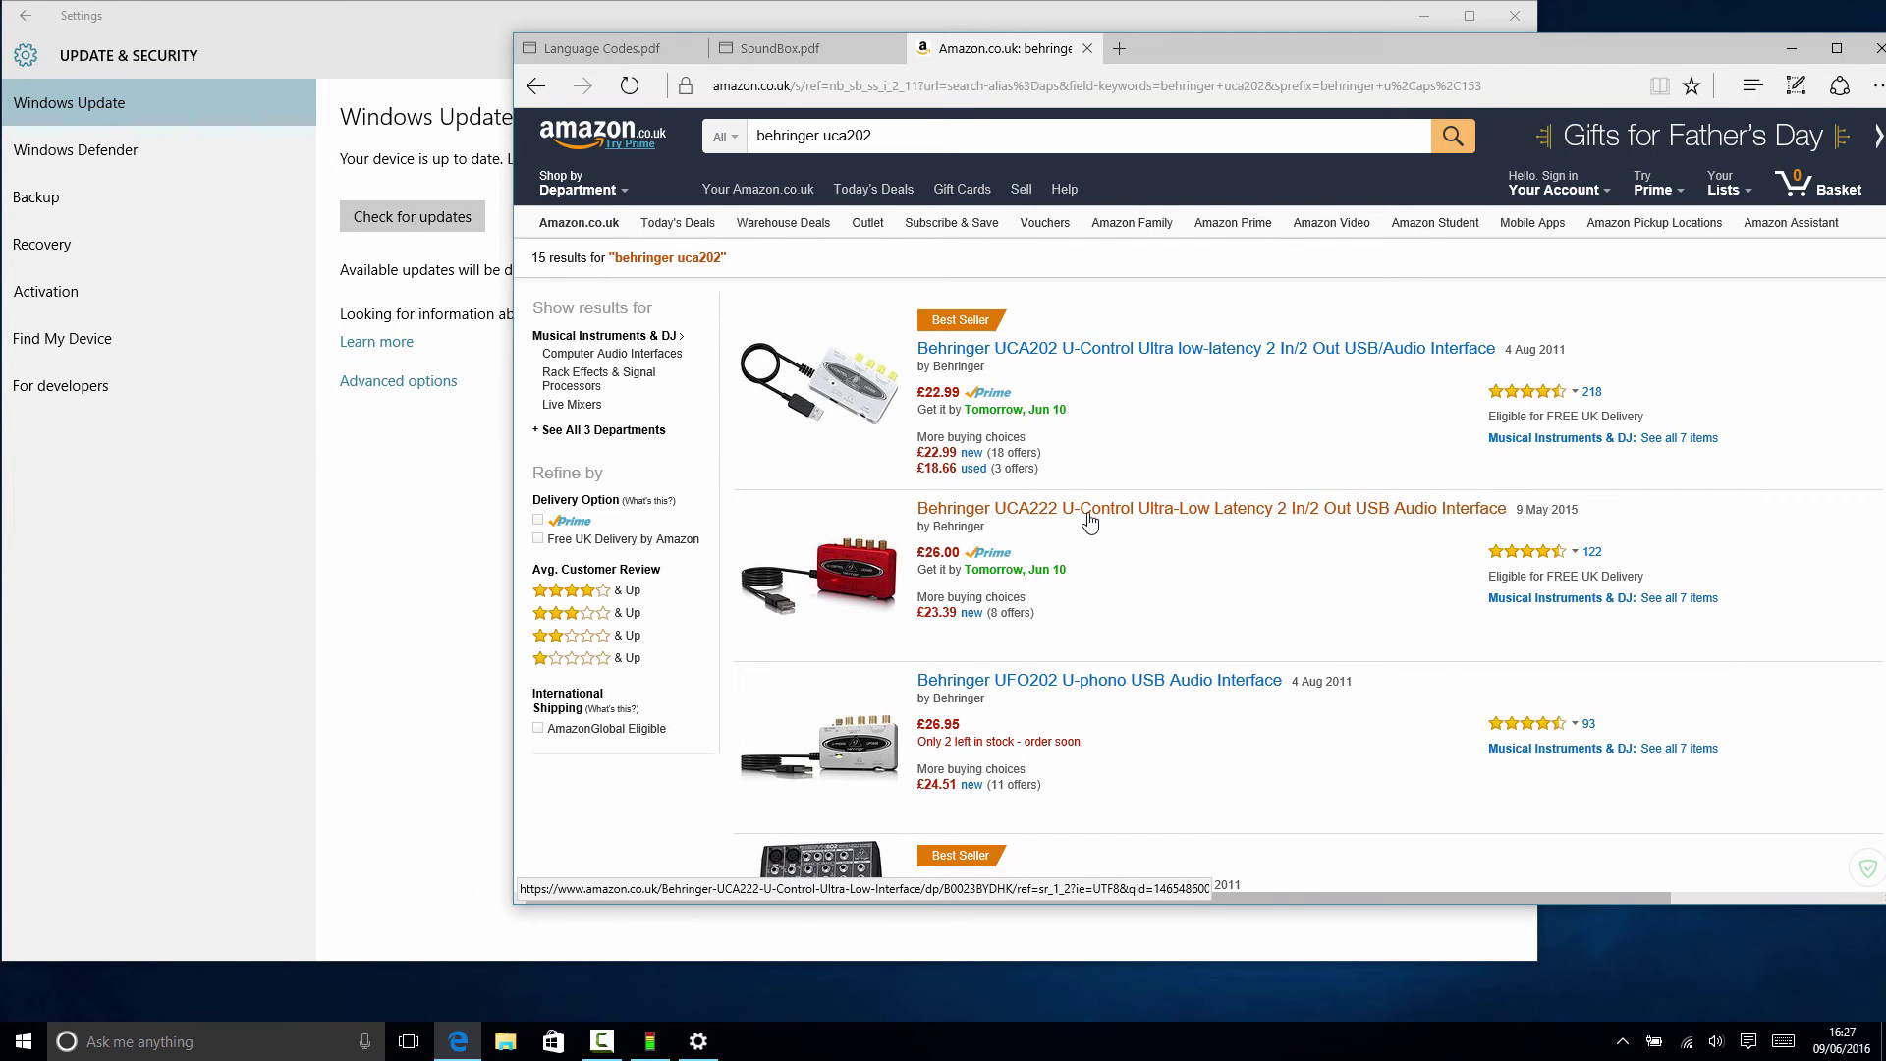
Open the Amazon product page for the Behringer UCA202 U-Control USB/Audio Interface from the search results
{"action": "left_click", "coordinate": [1135, 356]}
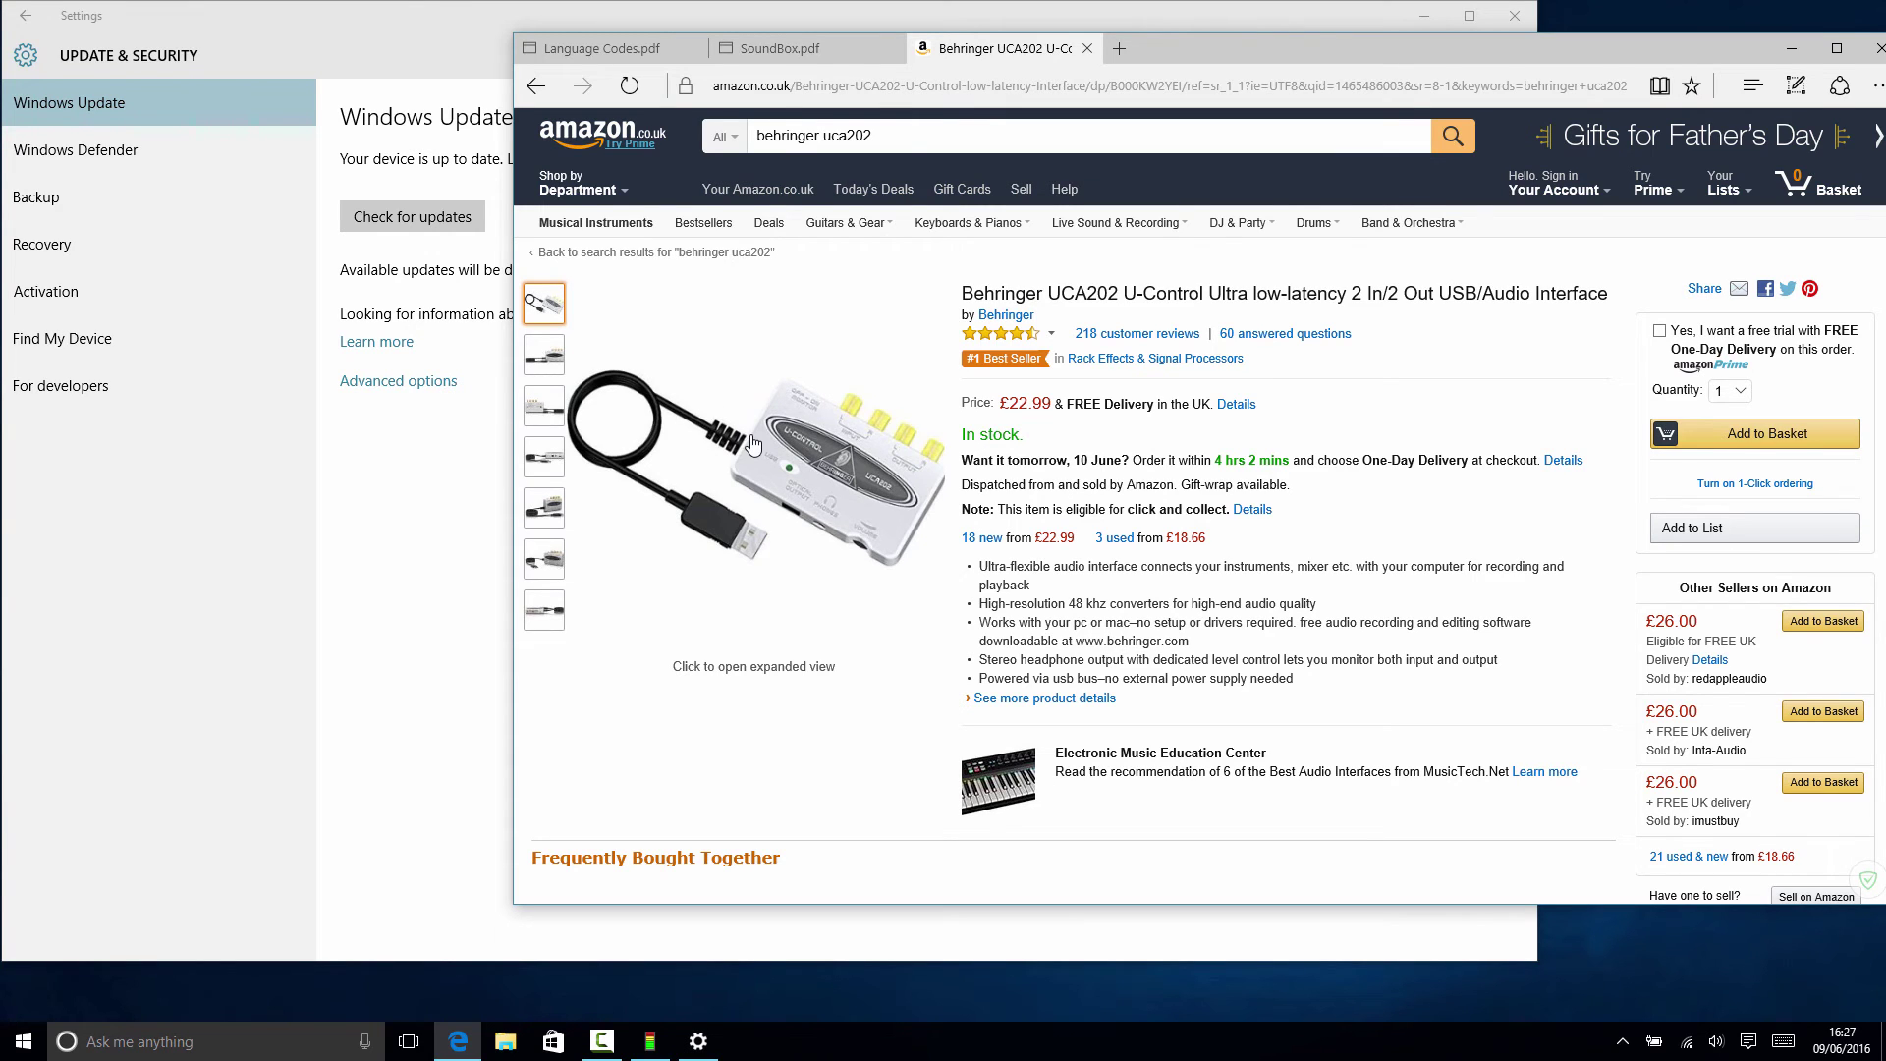
Close the Behringer product page, minimise the browser and close the Windows Update settings window
{"action": "mouse_move", "coordinate": [550, 479]}
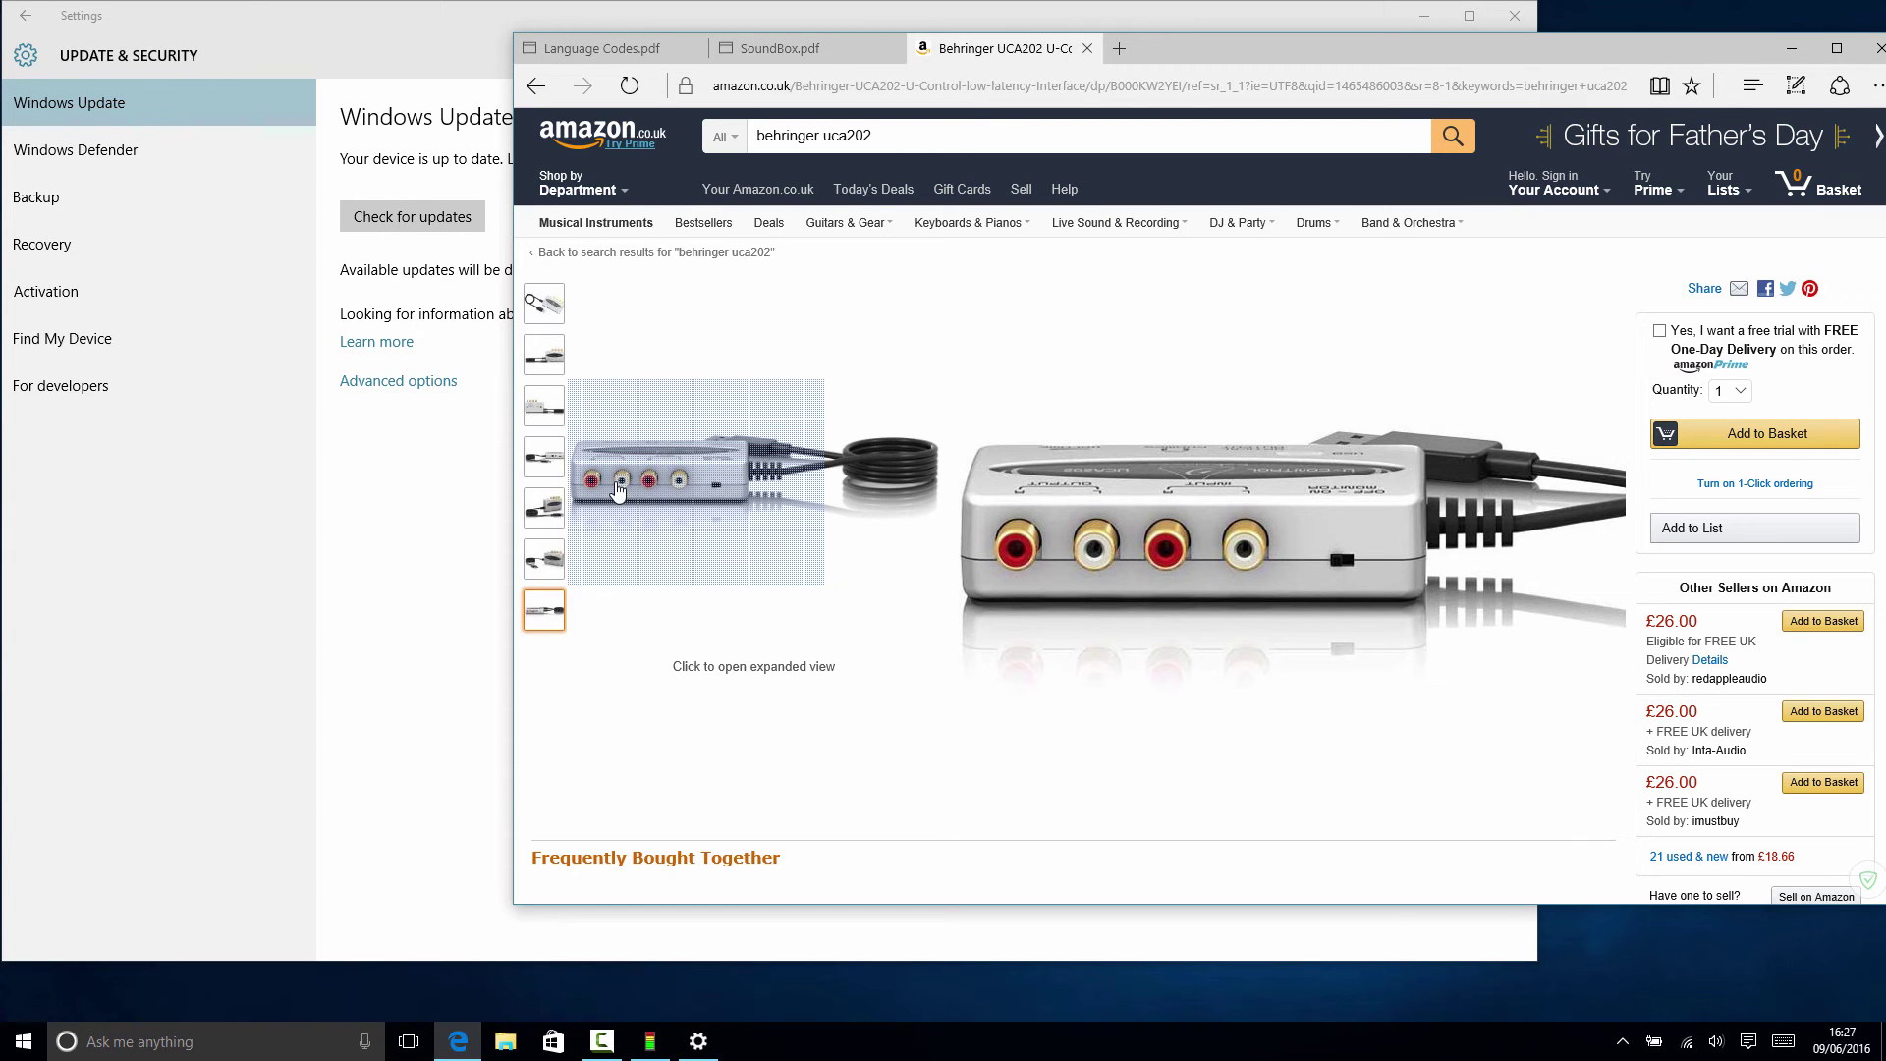
{"action": "left_click", "coordinate": [1087, 49]}
{"action": "left_click", "coordinate": [1791, 48]}
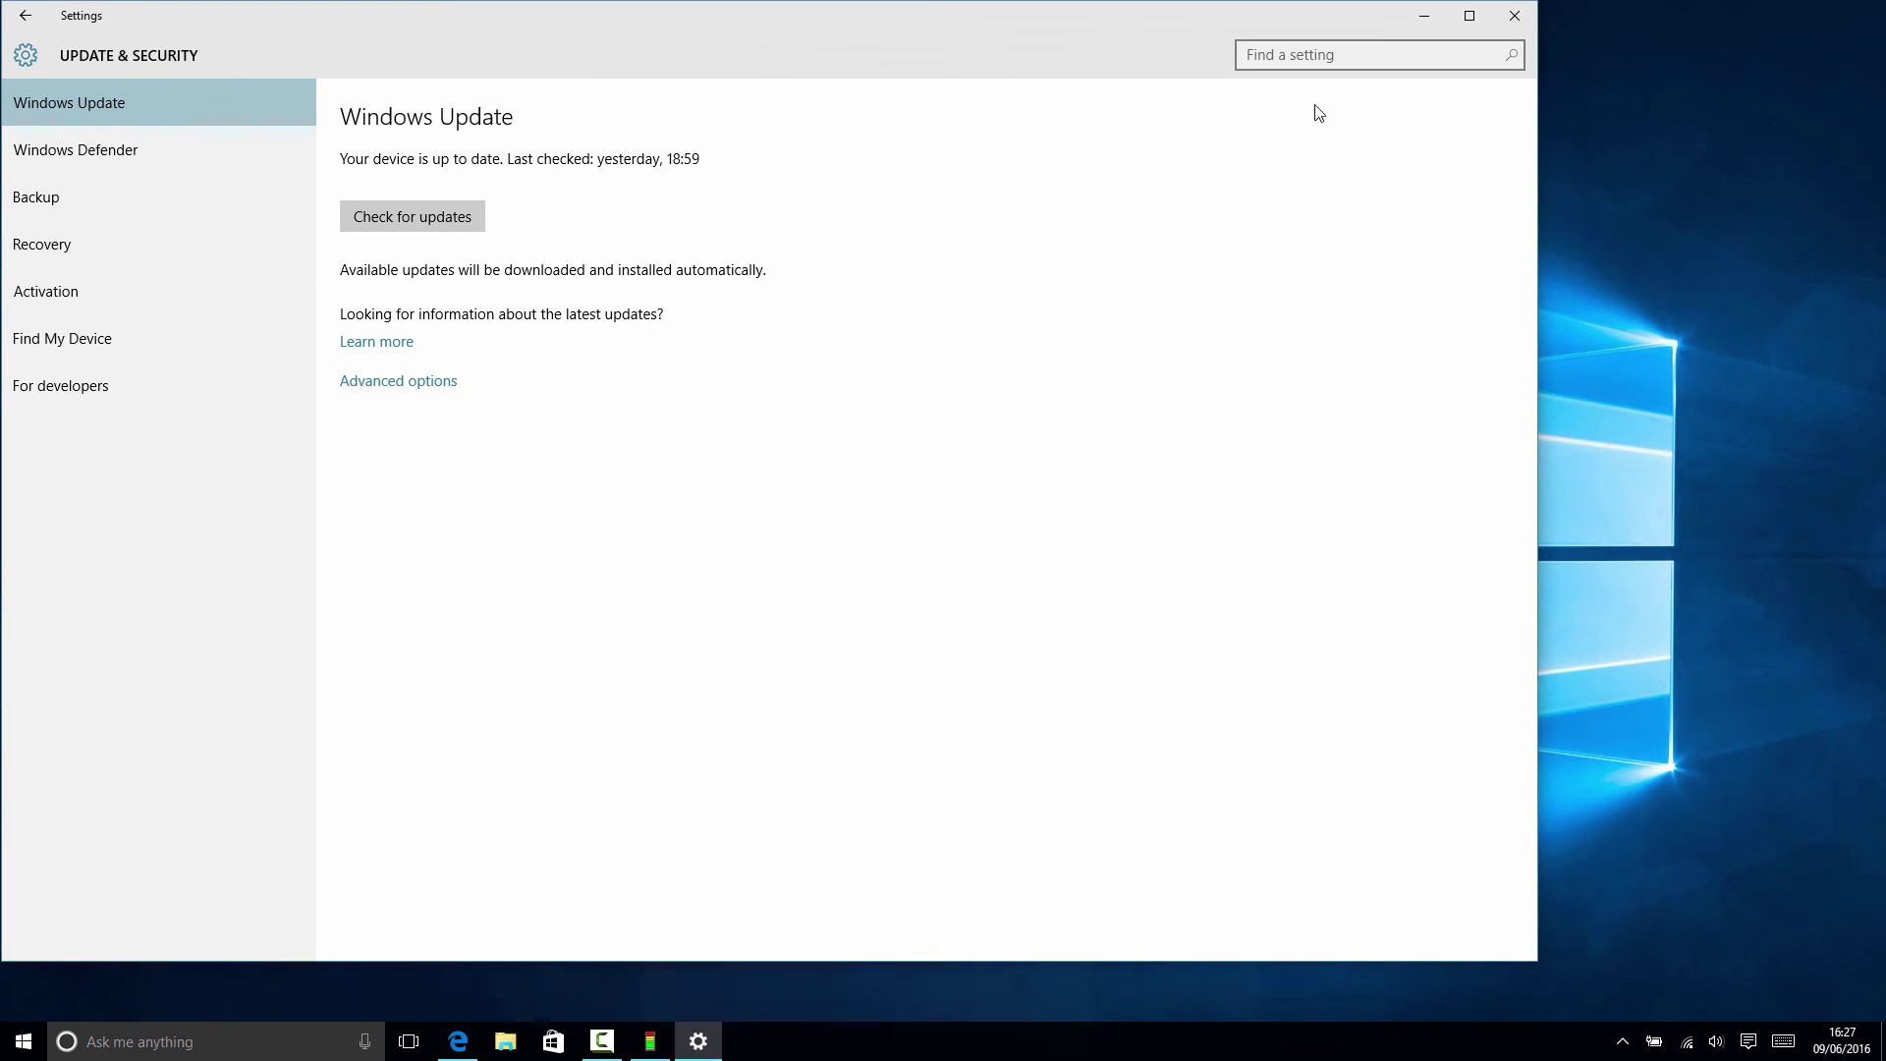
{"action": "left_click", "coordinate": [1513, 16]}
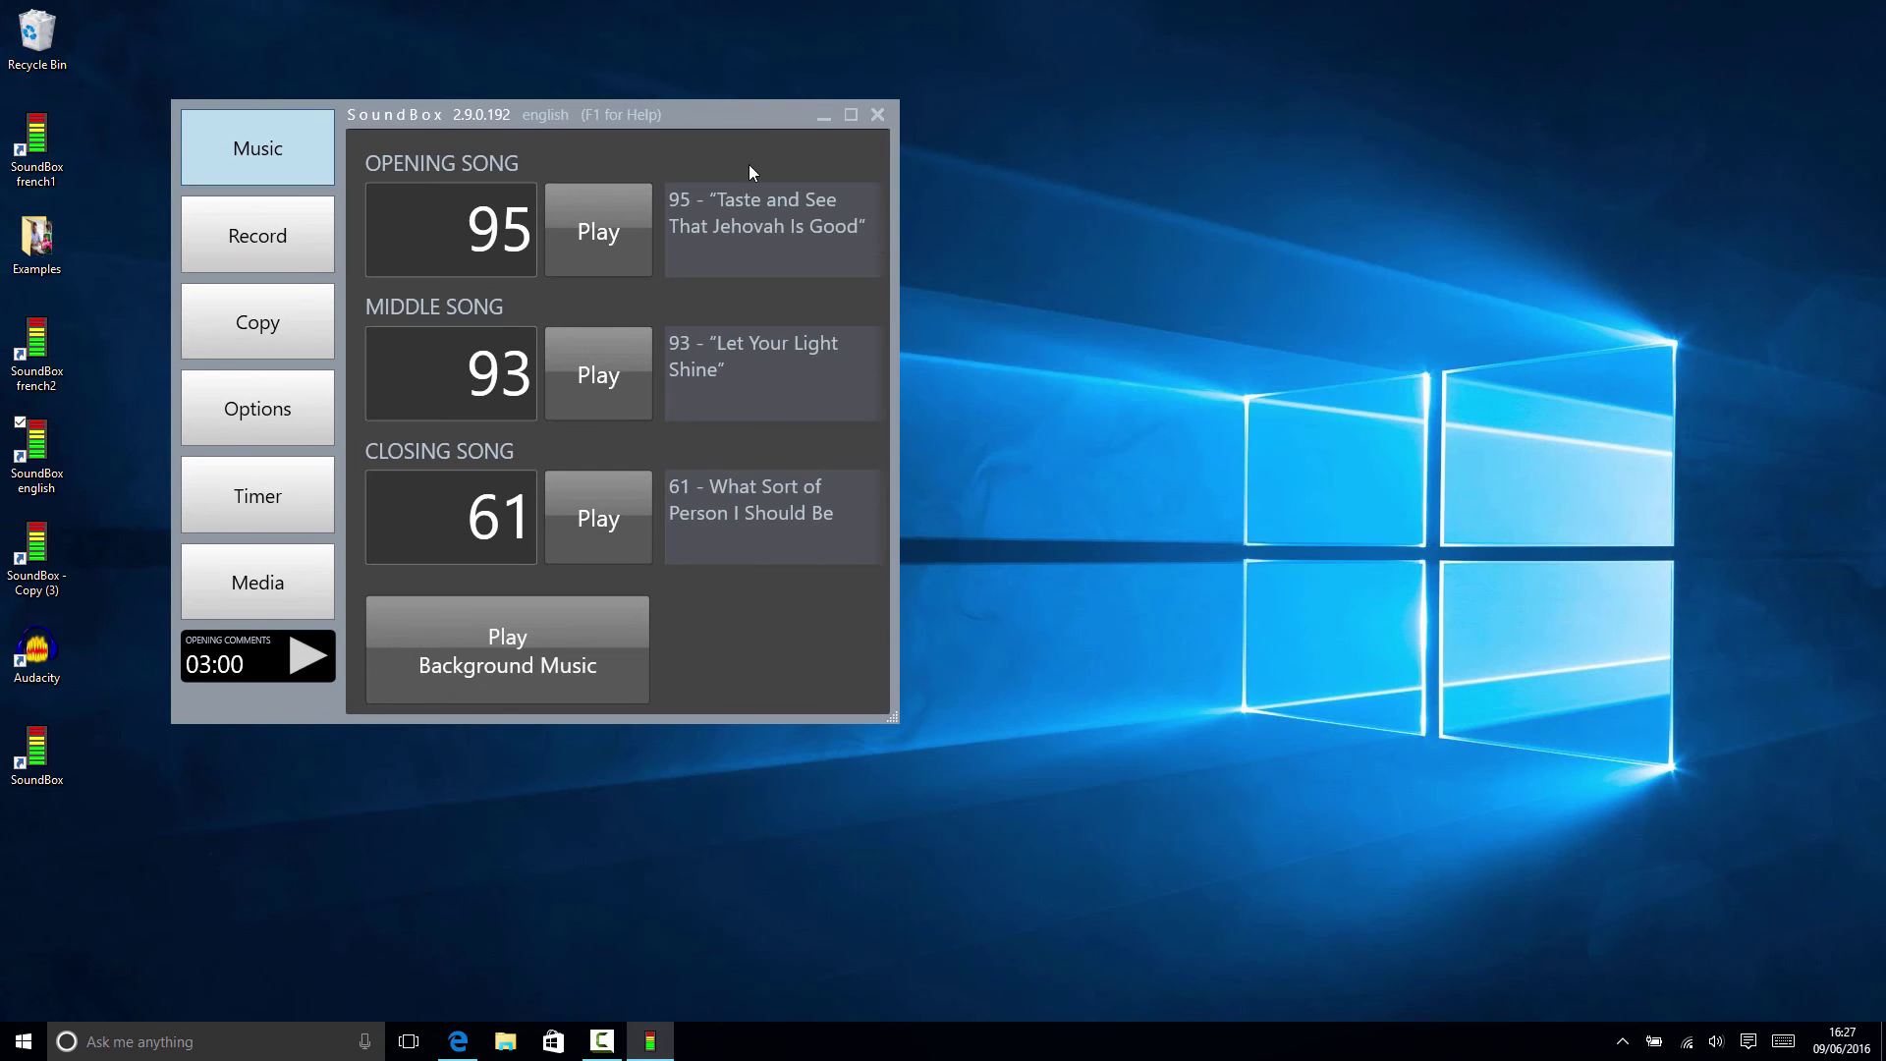
Check the Windows display settings, and open the target display list on SoundBox's Media page
{"action": "left_click_drag", "start_coordinate": [721, 114], "coordinate": [866, 104]}
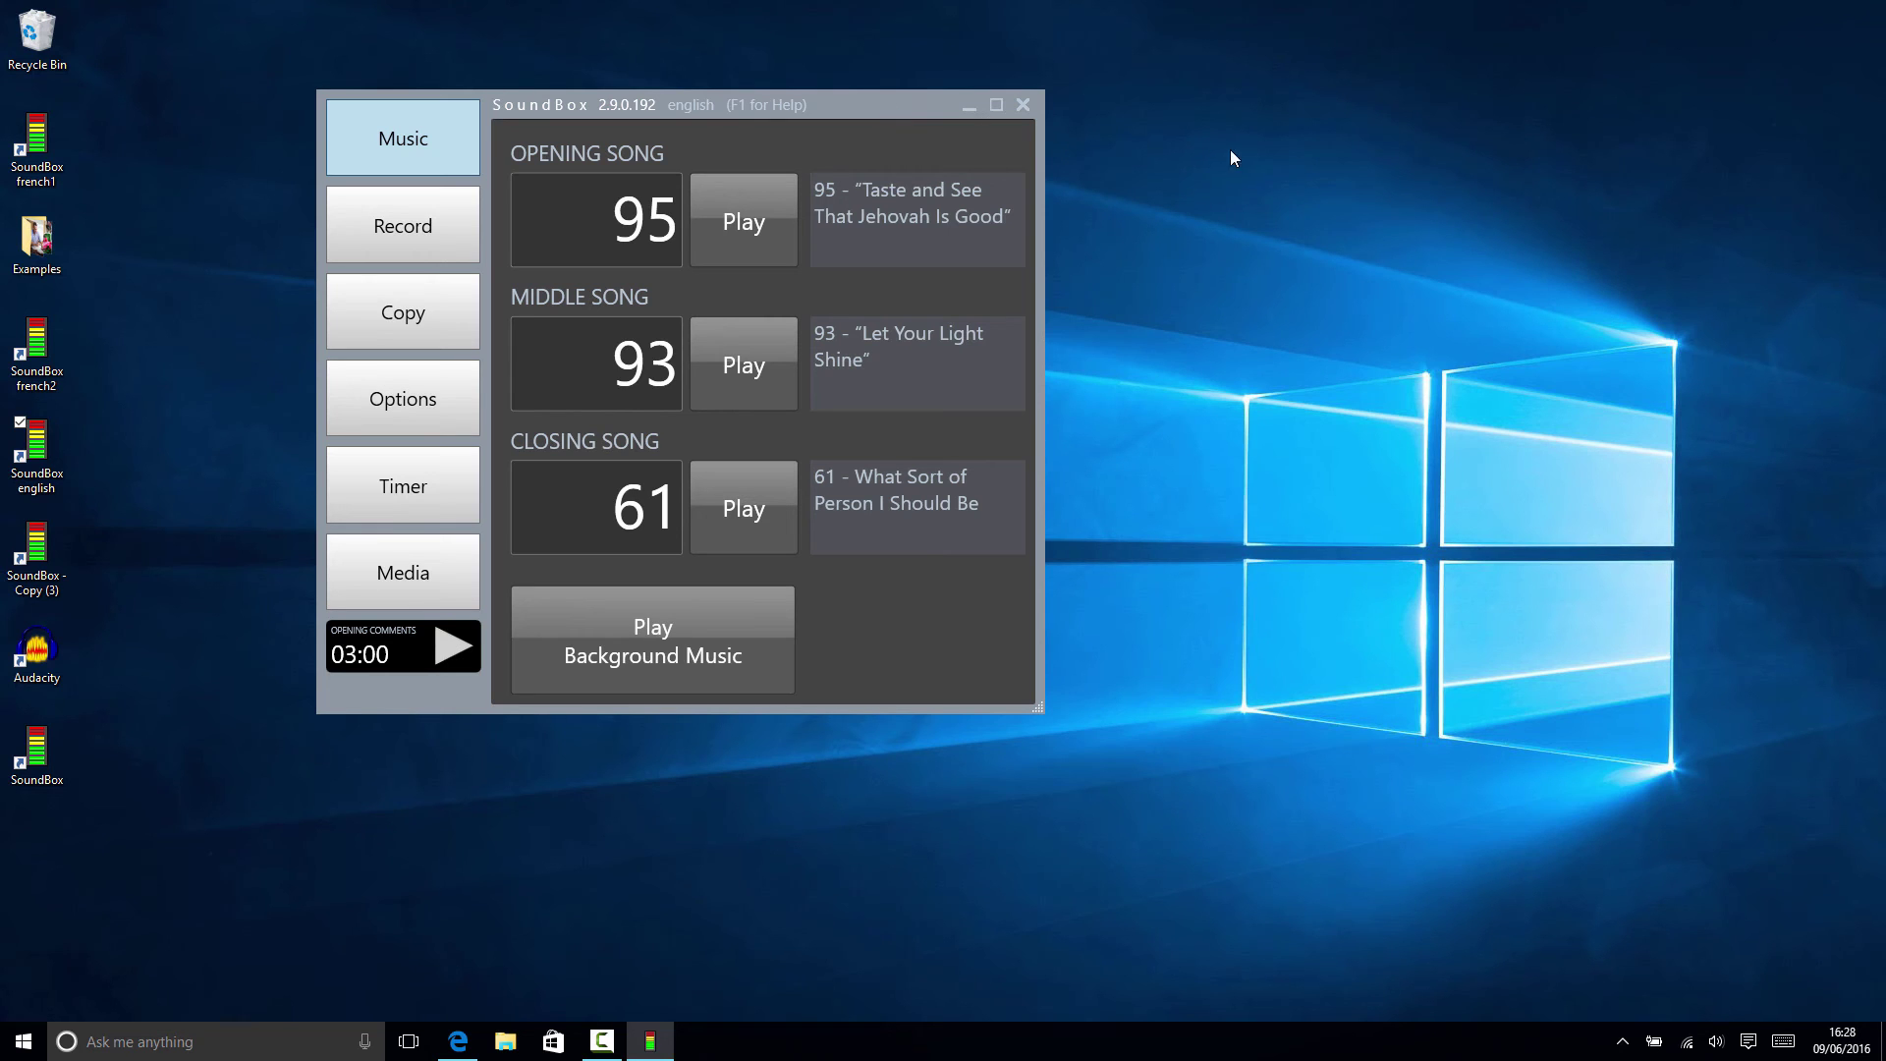
{"action": "right_click", "coordinate": [1224, 184]}
{"action": "left_click", "coordinate": [1061, 372]}
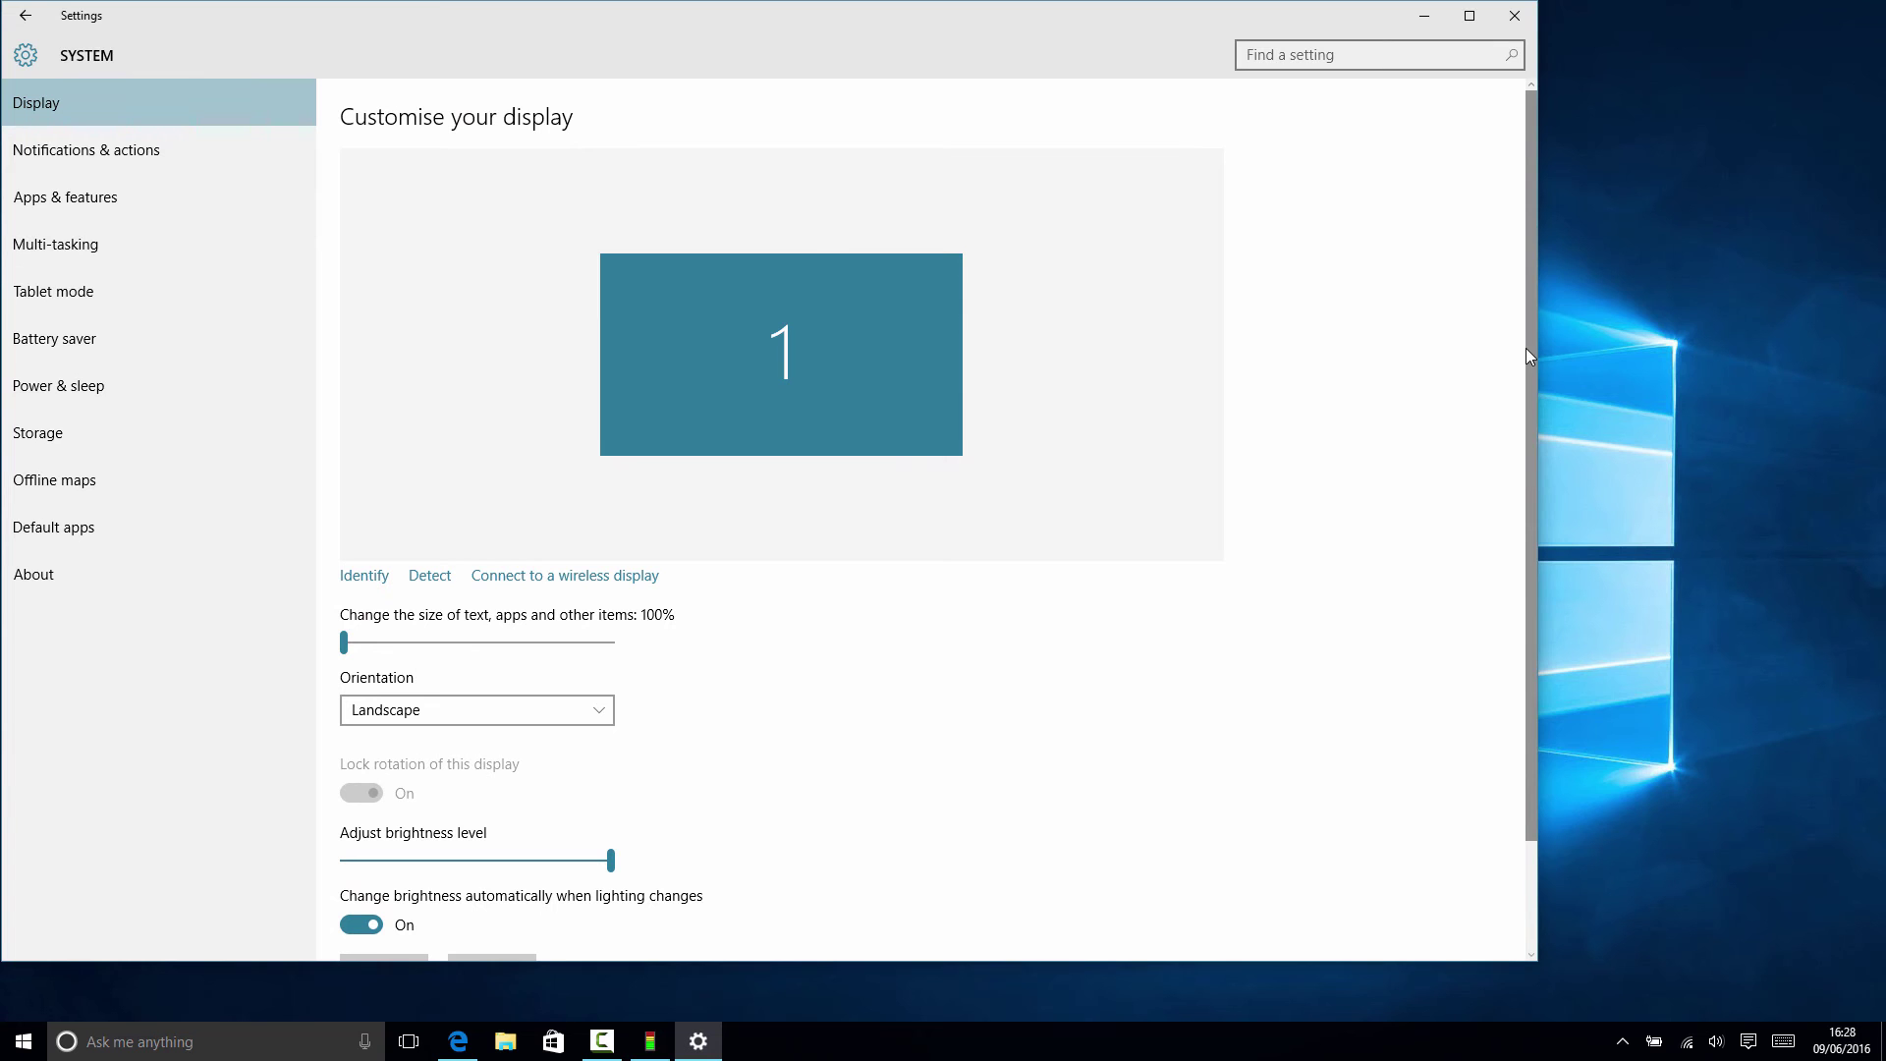
{"action": "left_click", "coordinate": [1515, 16]}
{"action": "left_click", "coordinate": [403, 572]}
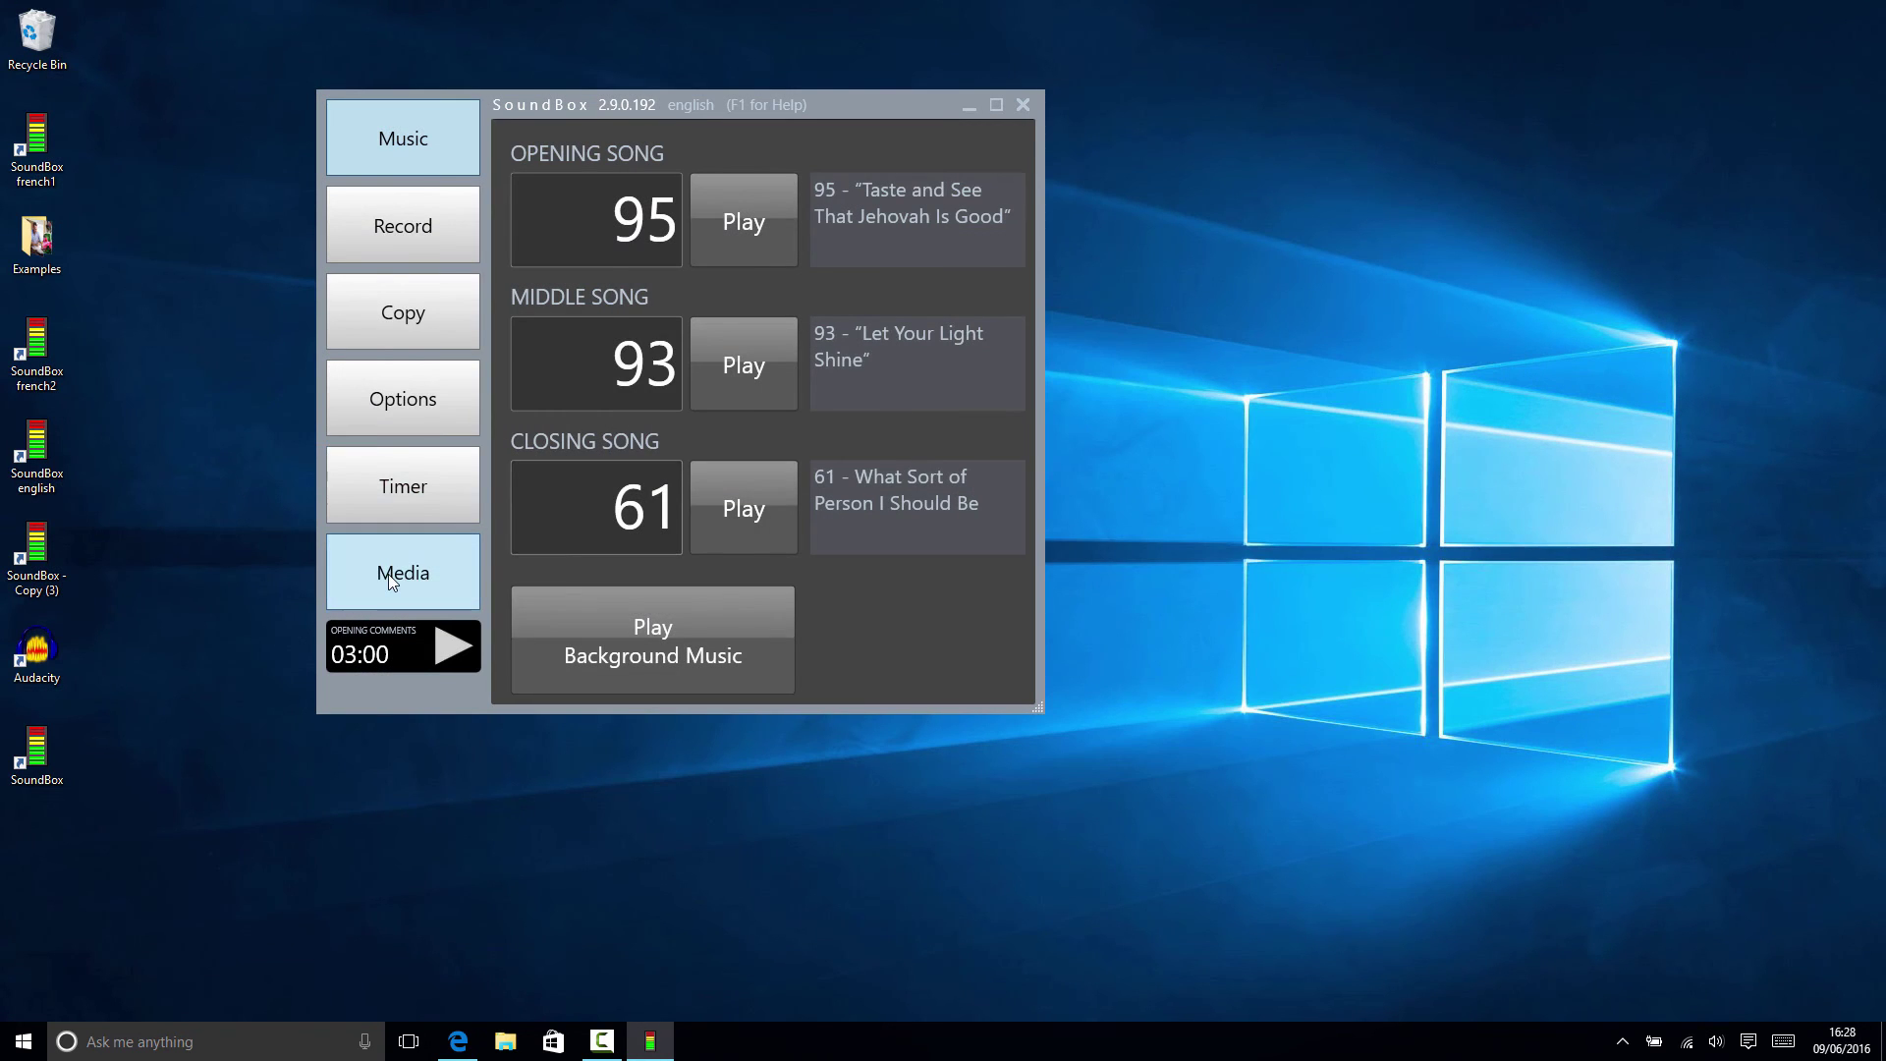
{"action": "left_click", "coordinate": [864, 179]}
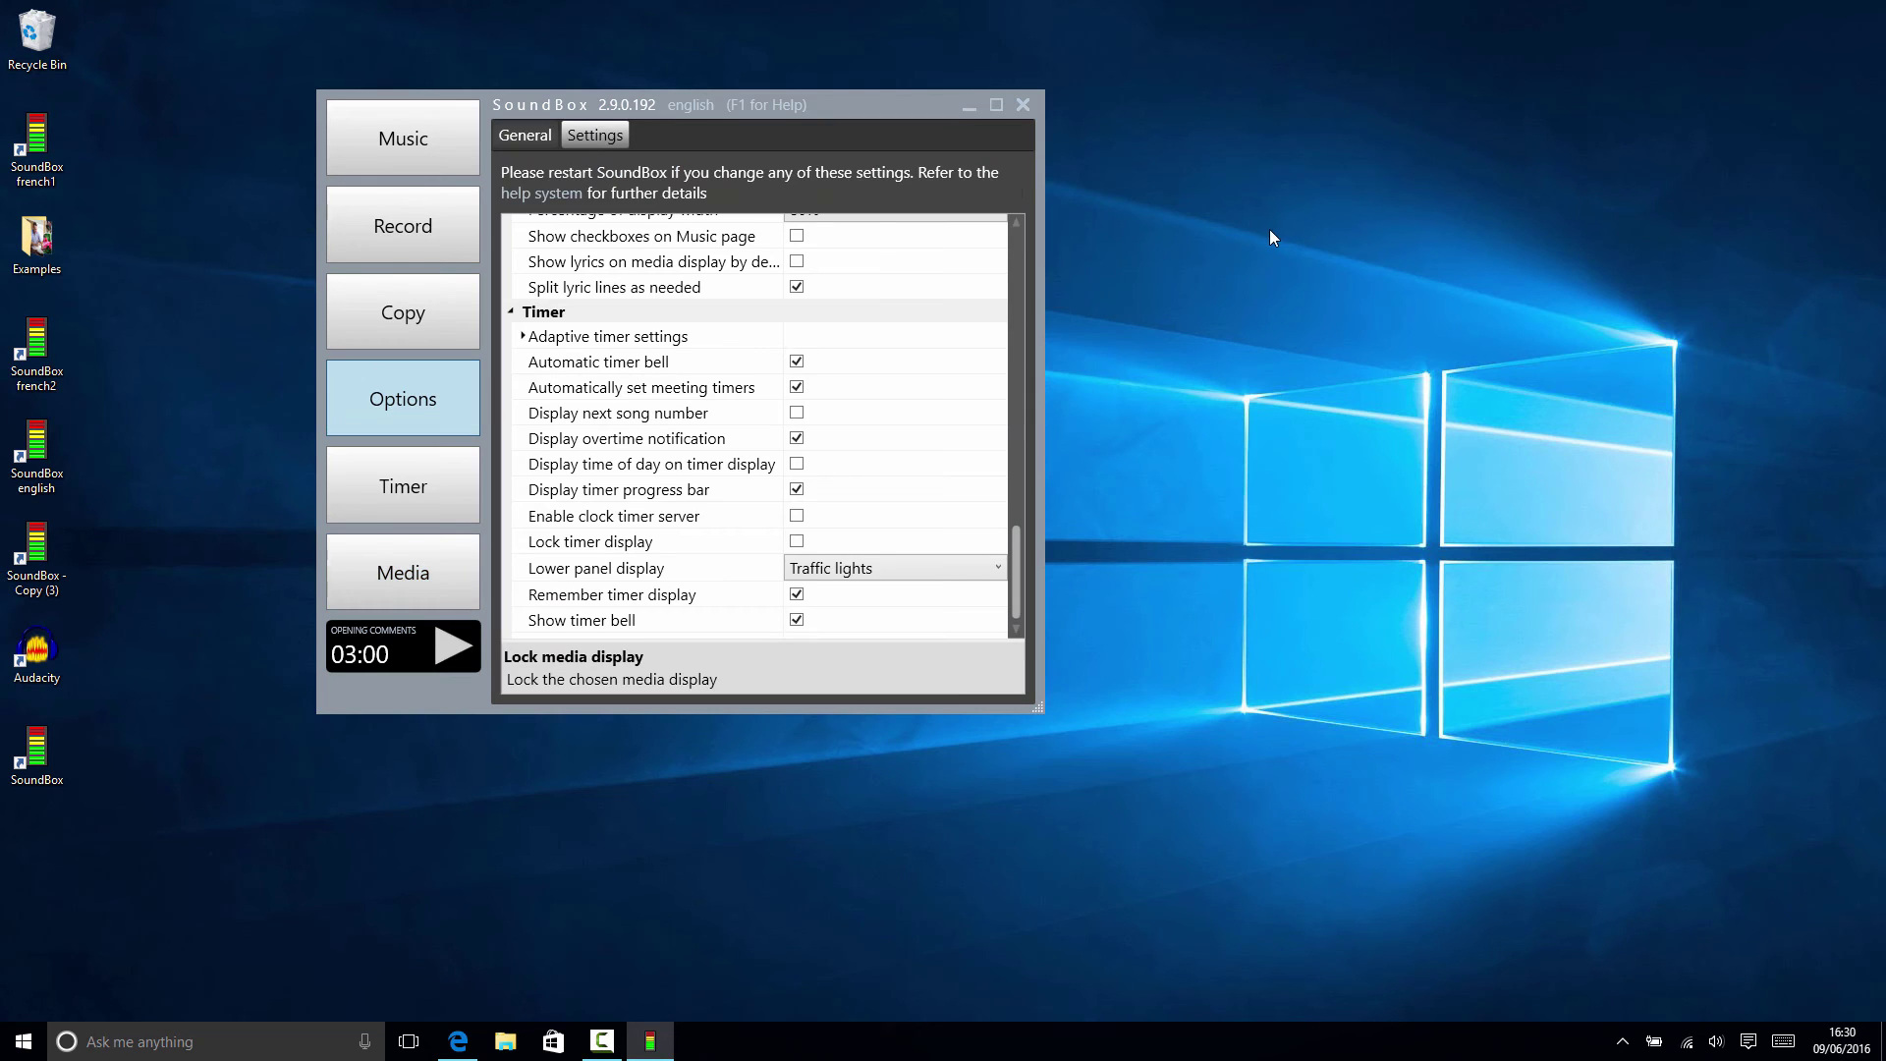
Switch to the Edge browser and load amazon.co.uk in a new tab
{"action": "left_click", "coordinate": [469, 1029]}
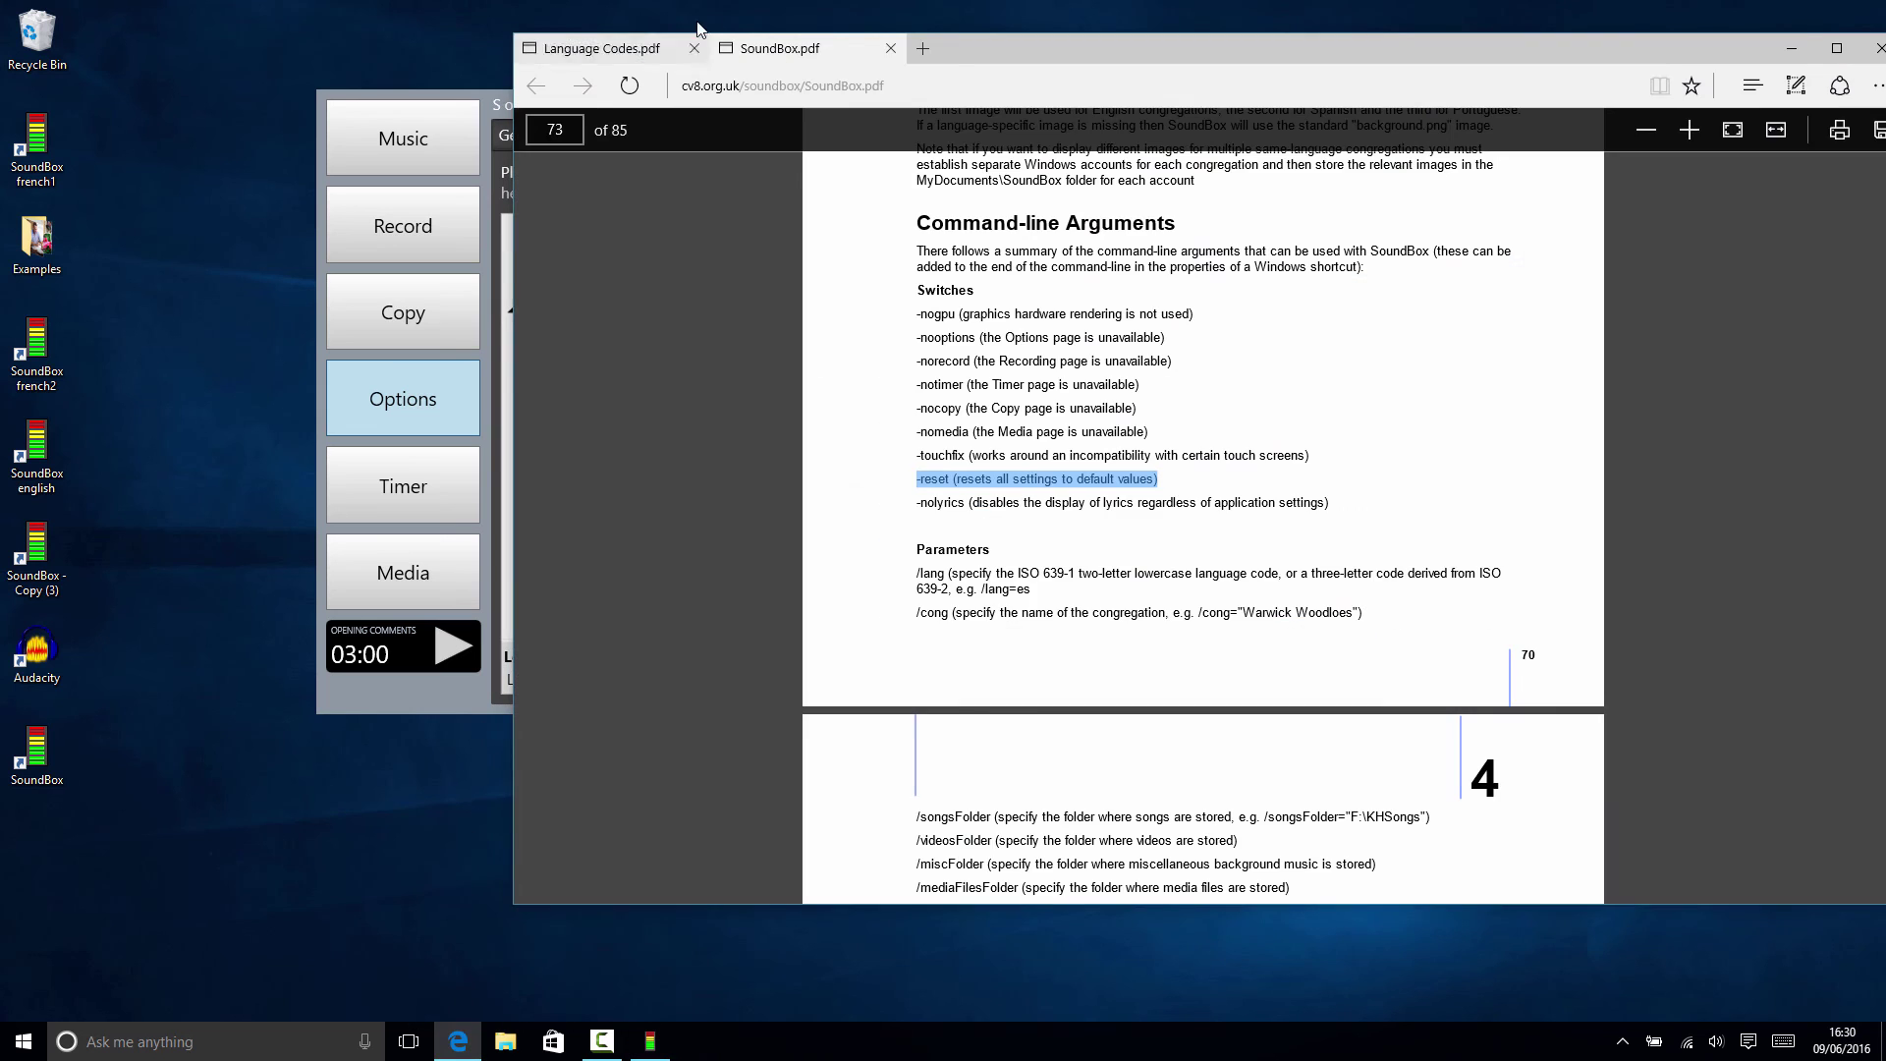
{"action": "left_click", "coordinate": [922, 44]}
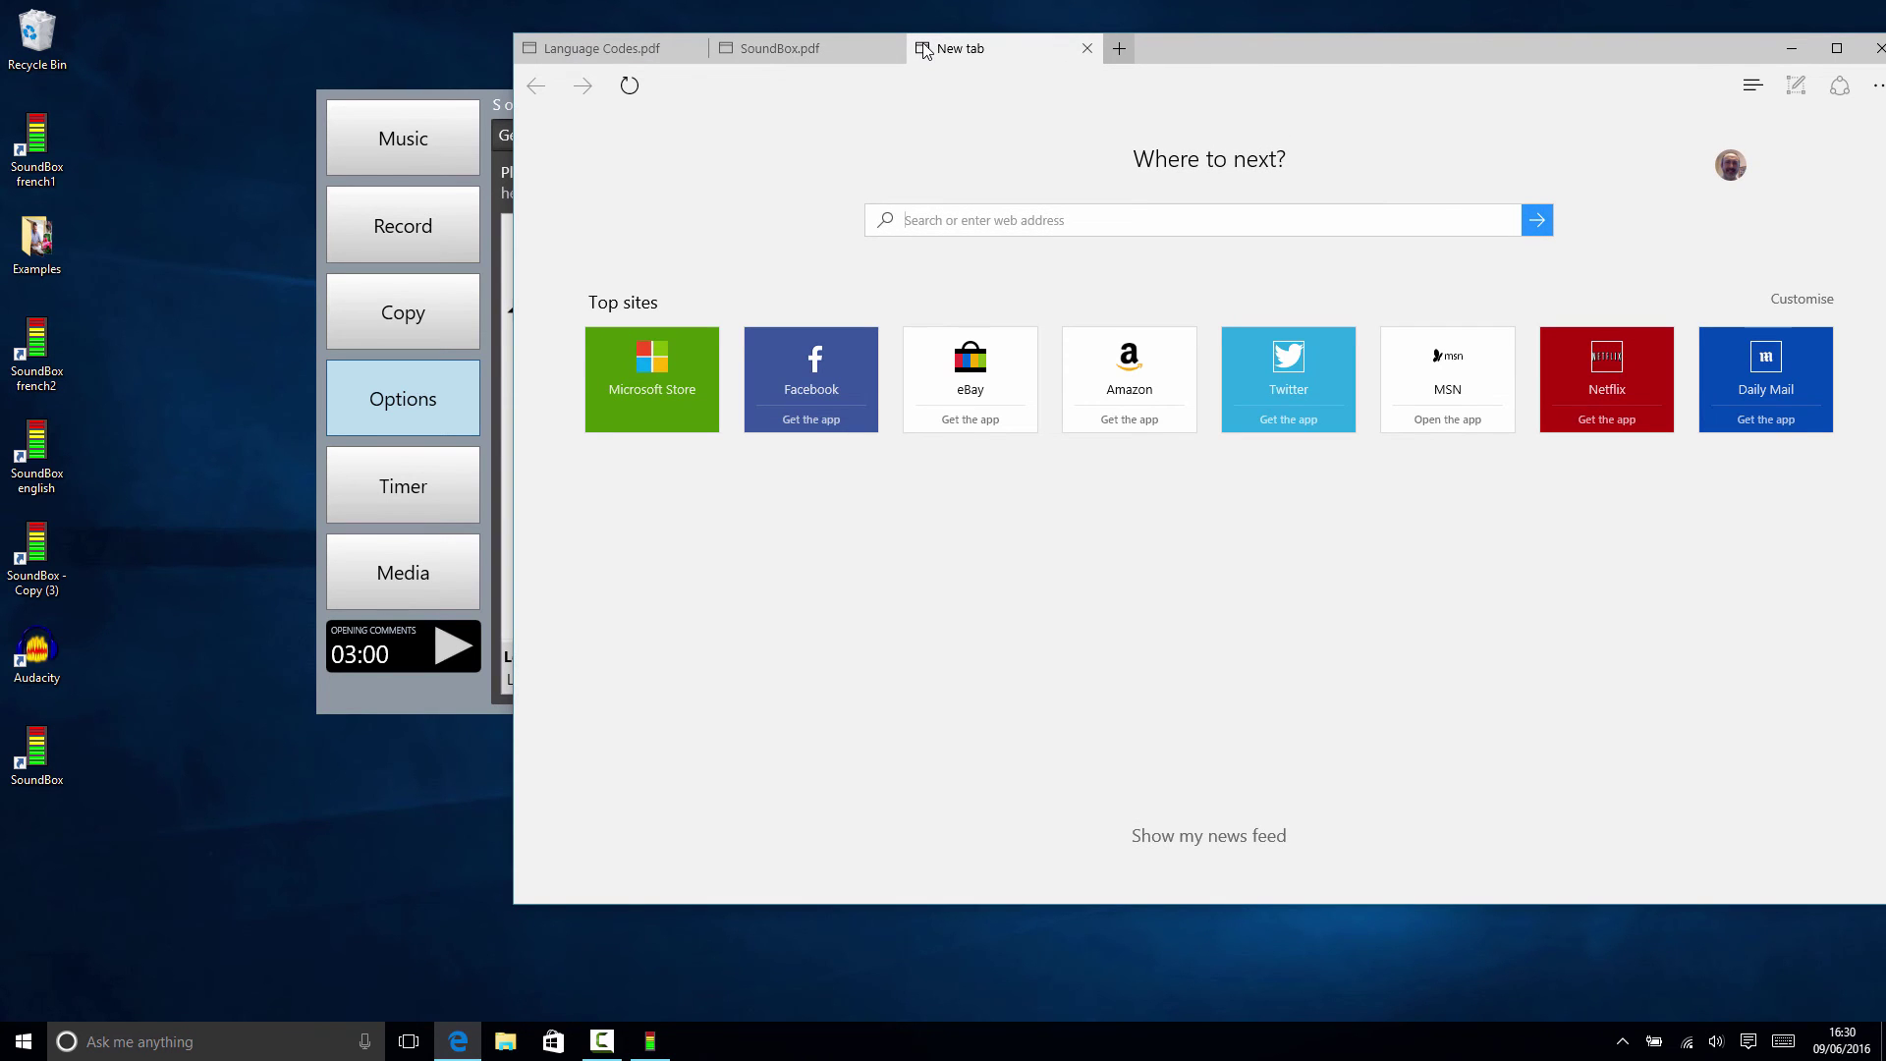
{"action": "type", "text": "amazon.co.uk/"}
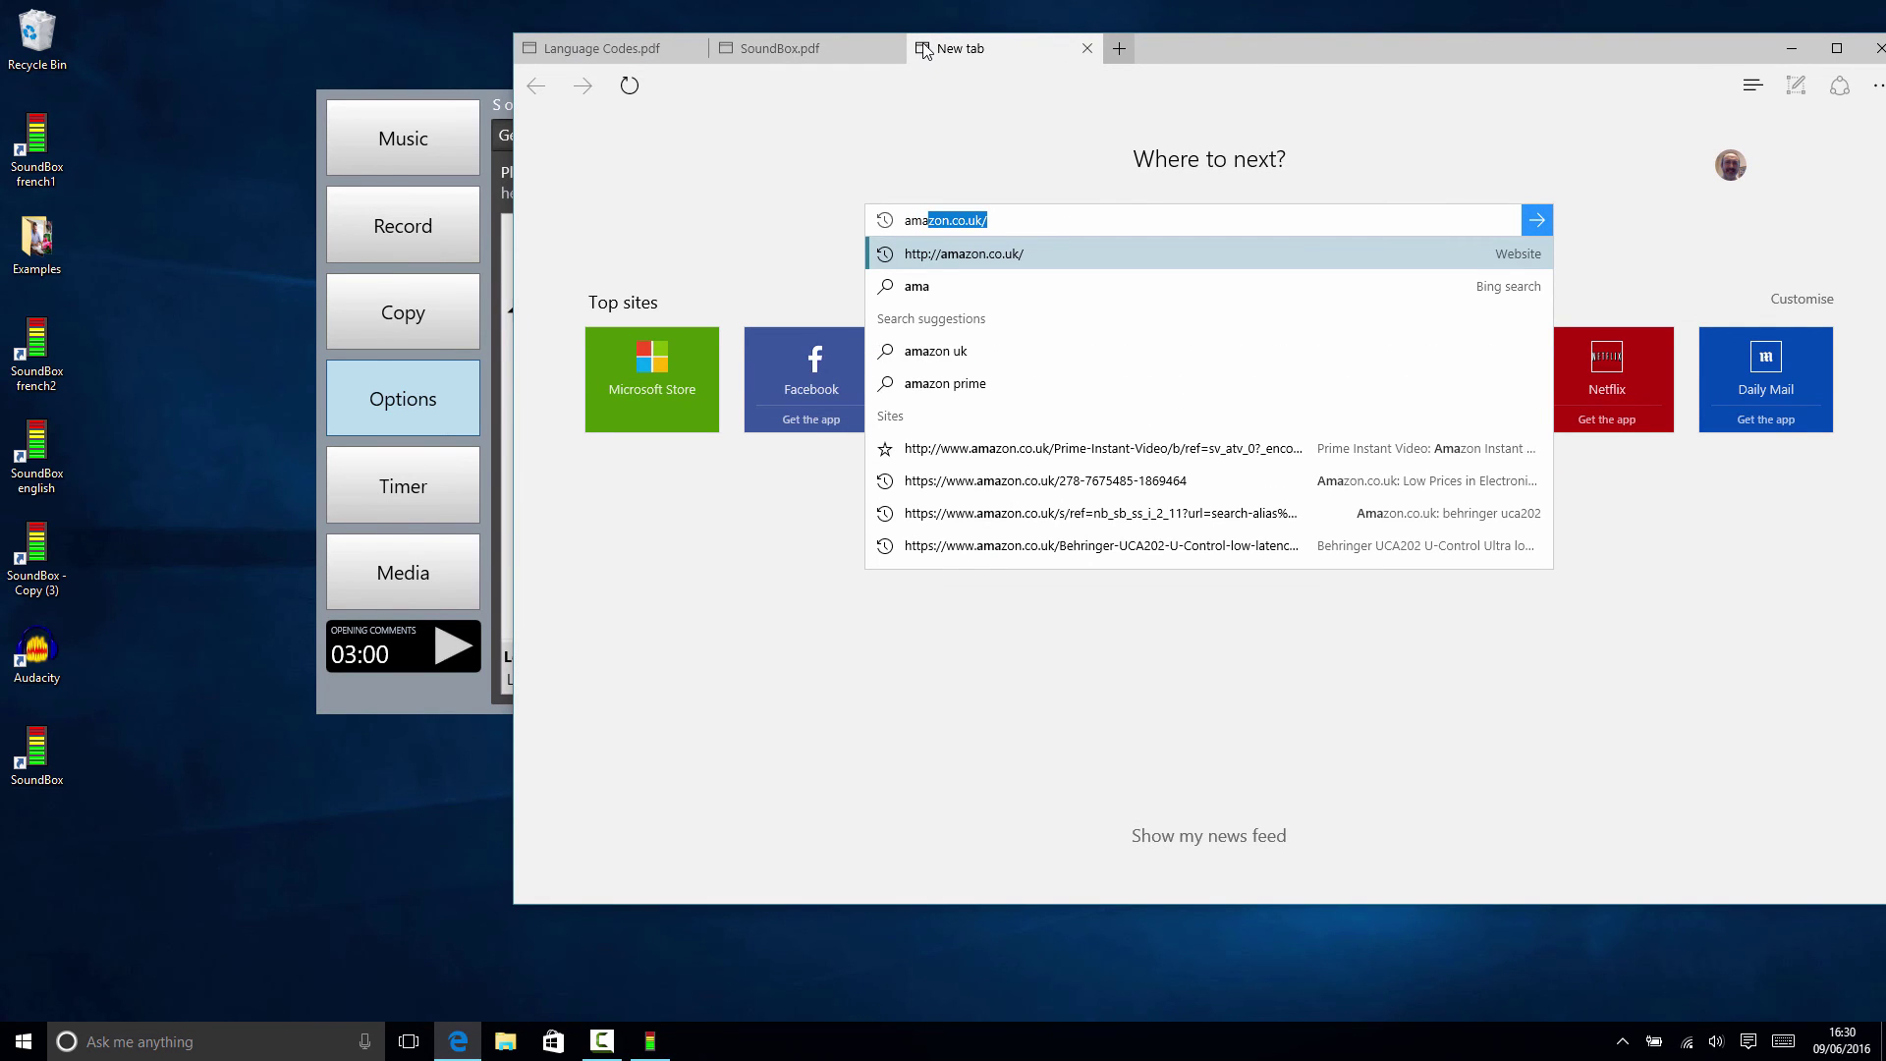
{"action": "key", "text": "Return"}
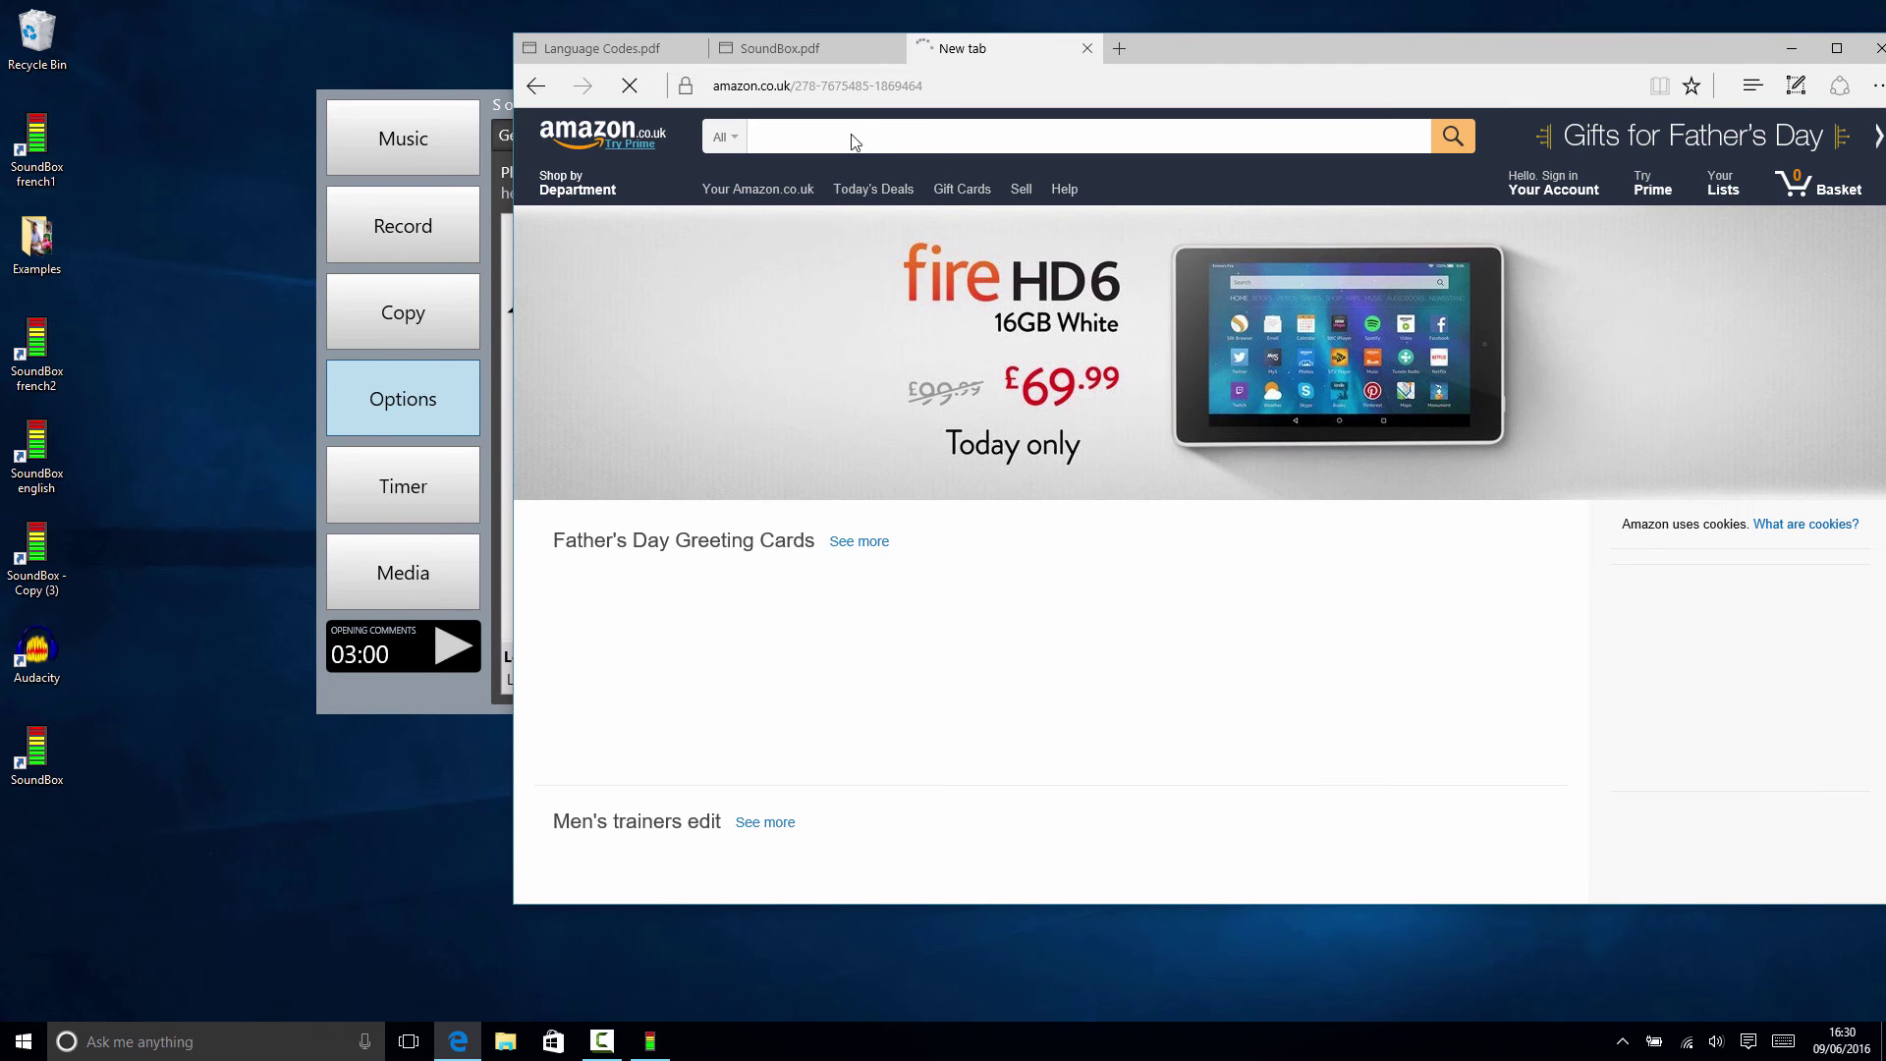
Search Amazon for "hdmi edid" and open the product page of the Cablesson 1x2 HDMI 2.0 splitter with EDID
{"action": "left_click", "coordinate": [859, 142]}
{"action": "type", "text": "hd"}
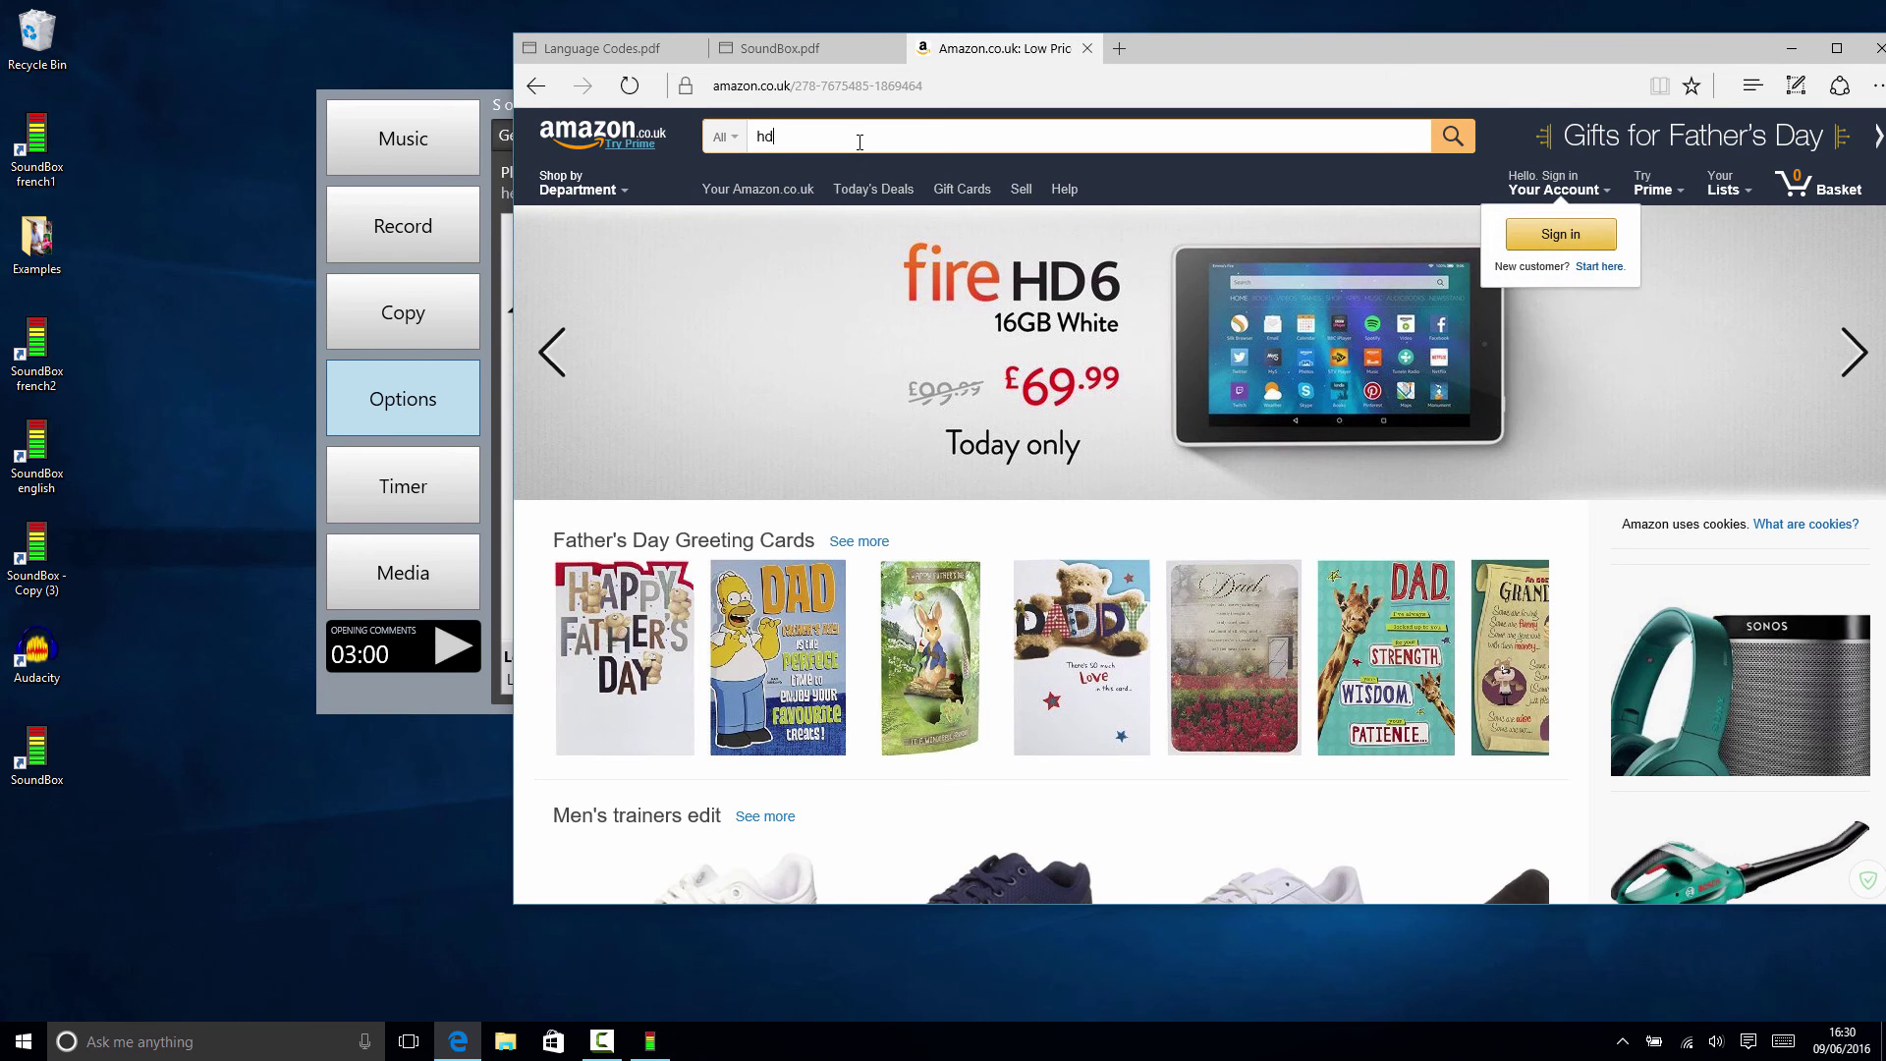
{"action": "type", "text": "mi edid"}
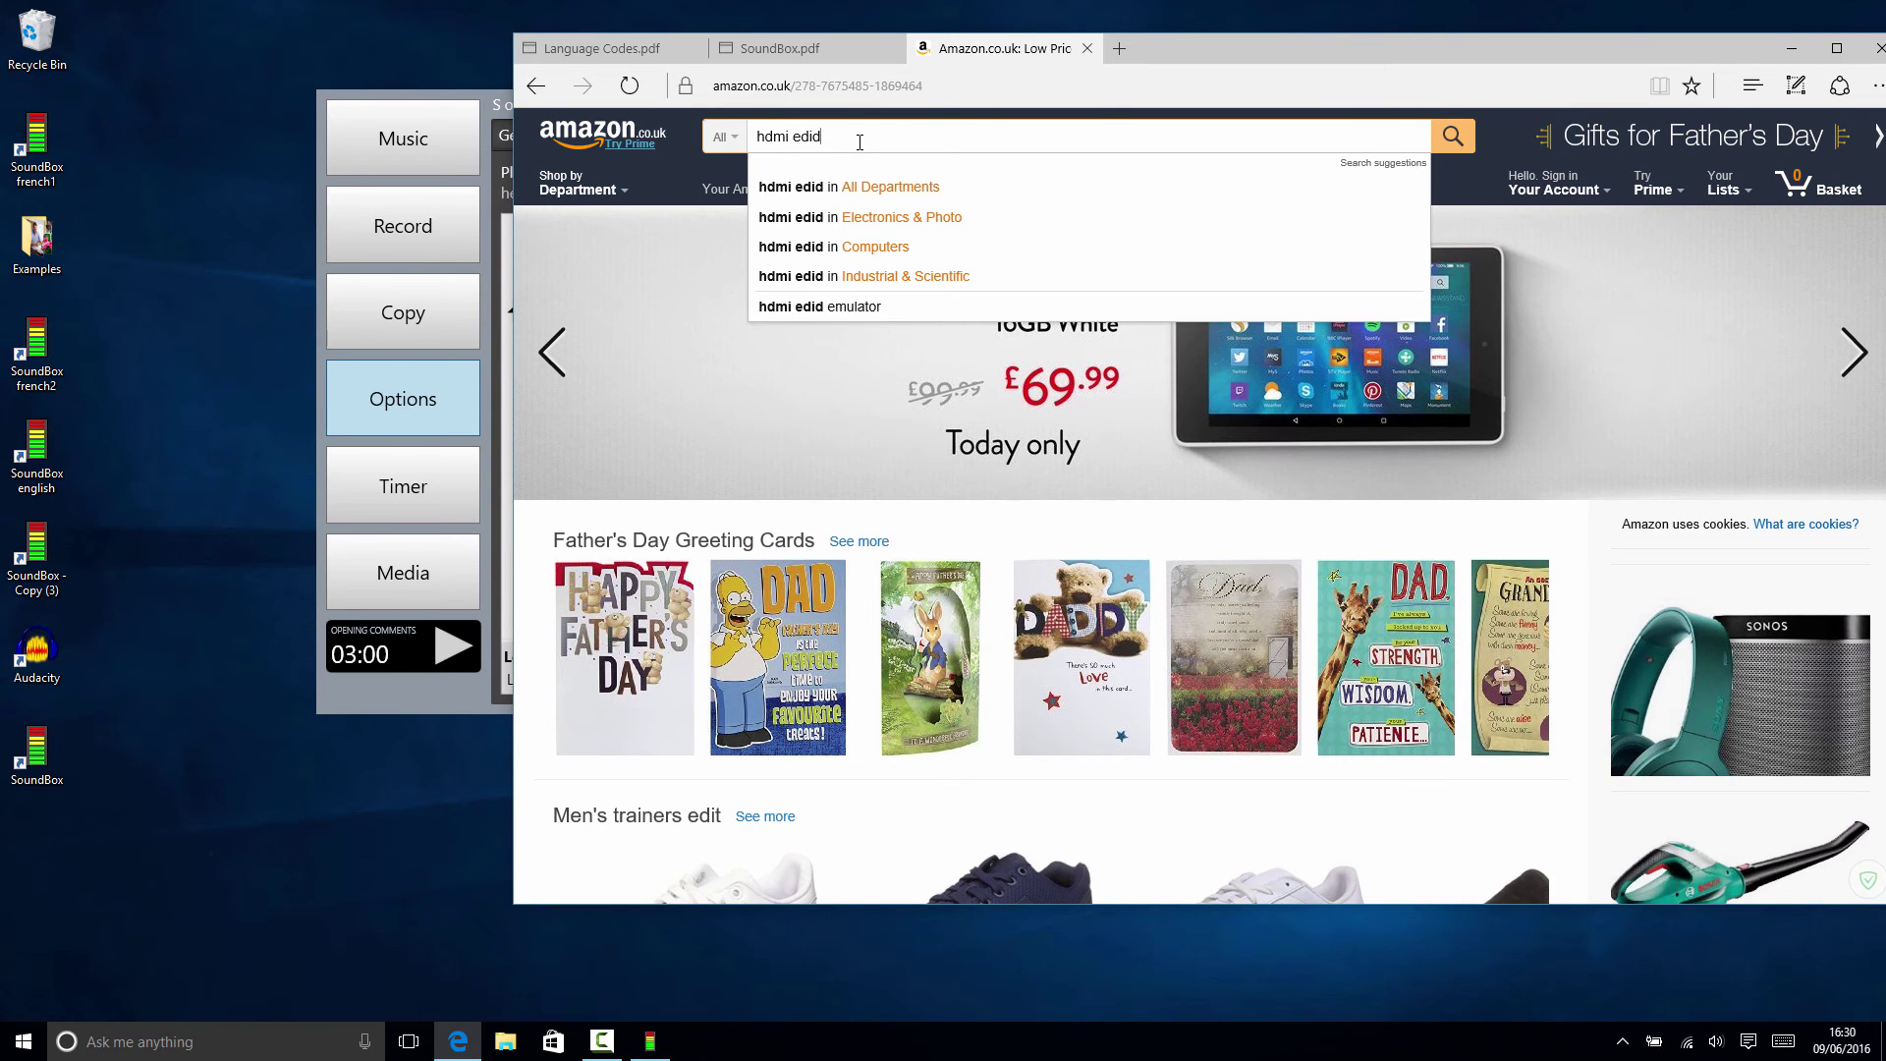
{"action": "key", "text": "Return"}
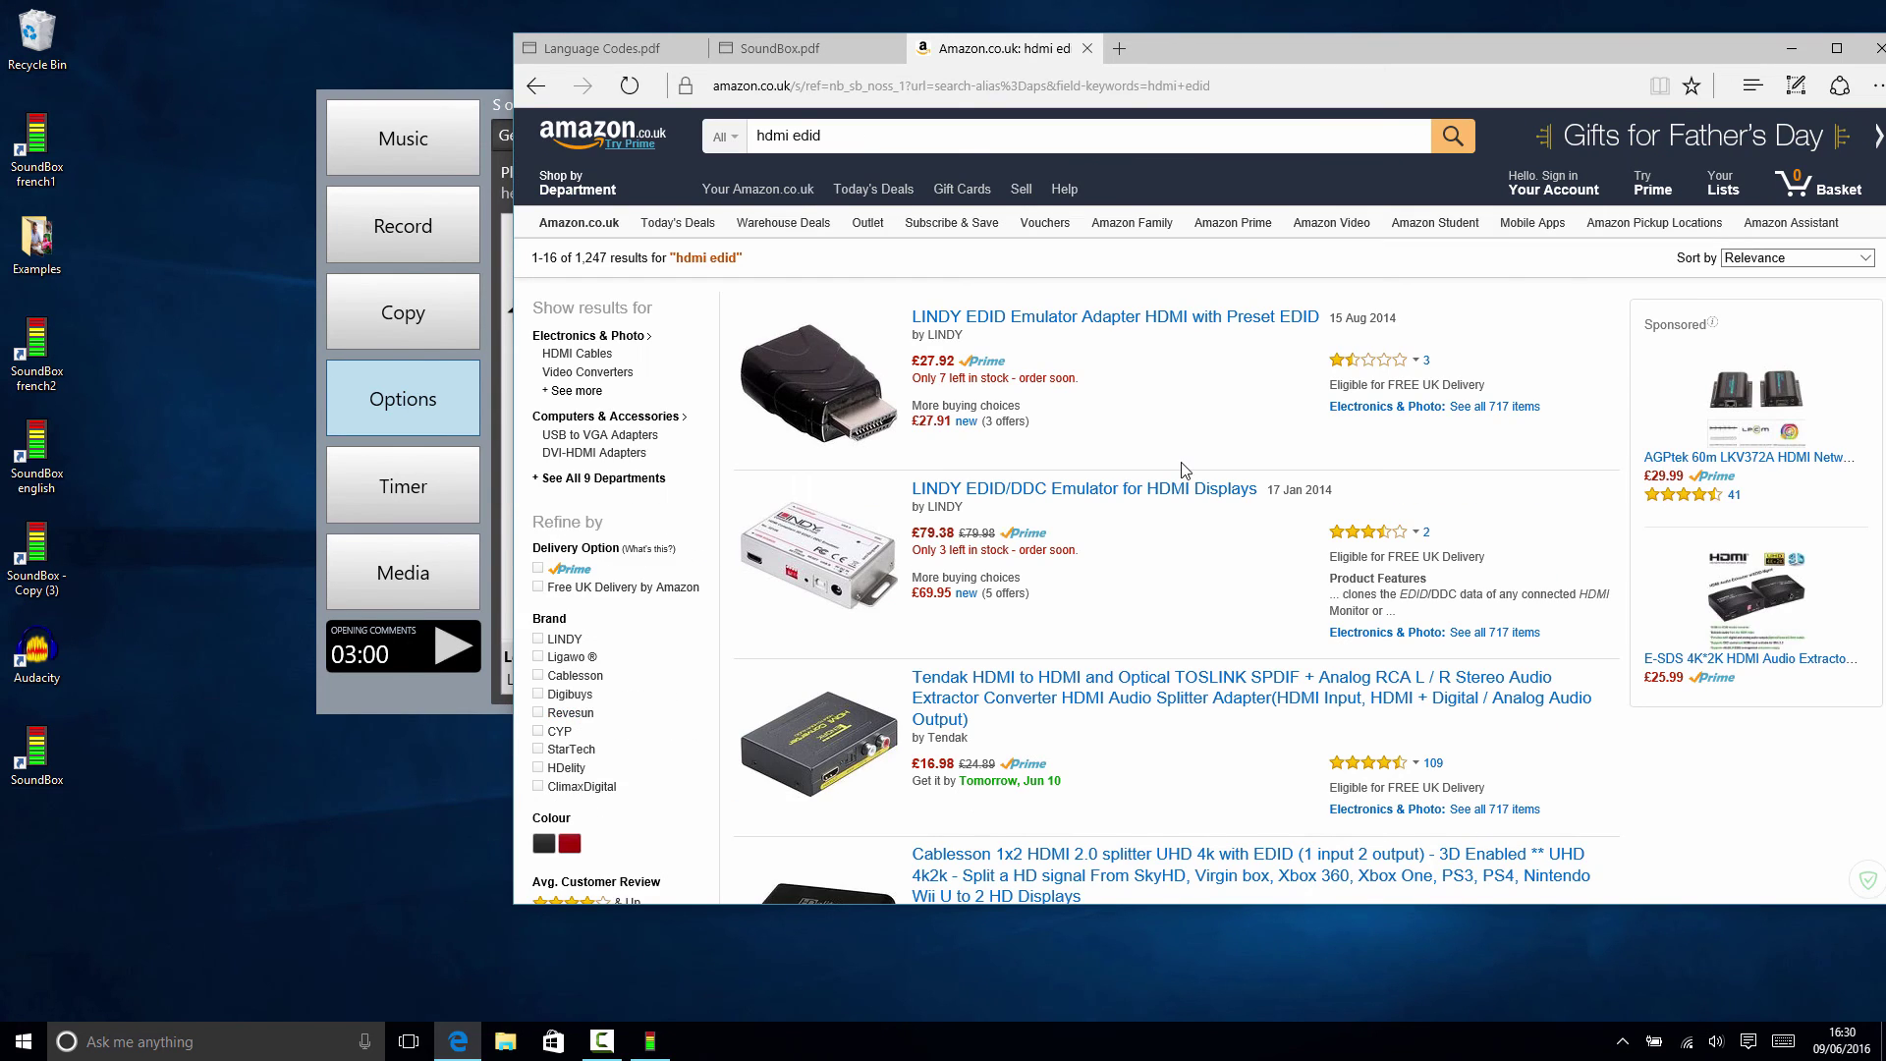
{"action": "scroll", "coordinate": [1186, 470], "scroll_direction": "down", "scroll_amount": 1}
{"action": "scroll", "coordinate": [1186, 471], "scroll_direction": "down", "scroll_amount": 1}
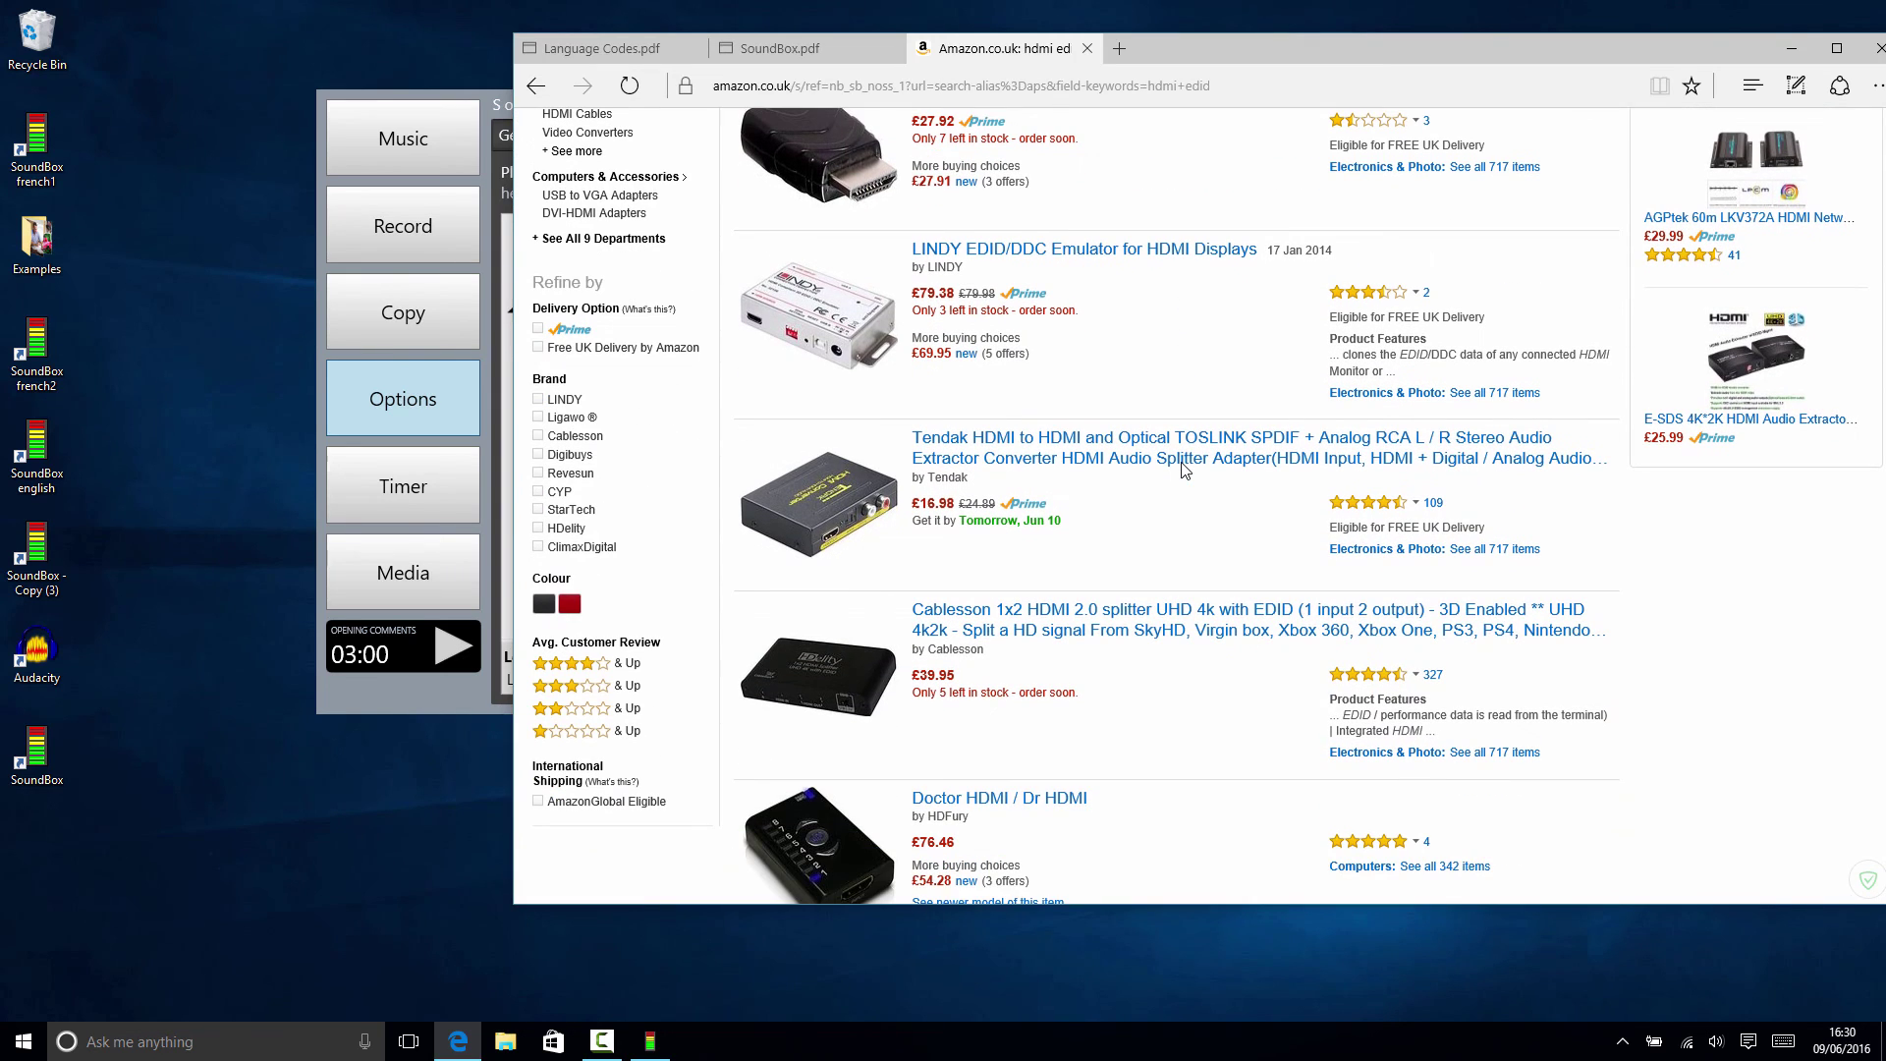
{"action": "left_click", "coordinate": [1173, 631]}
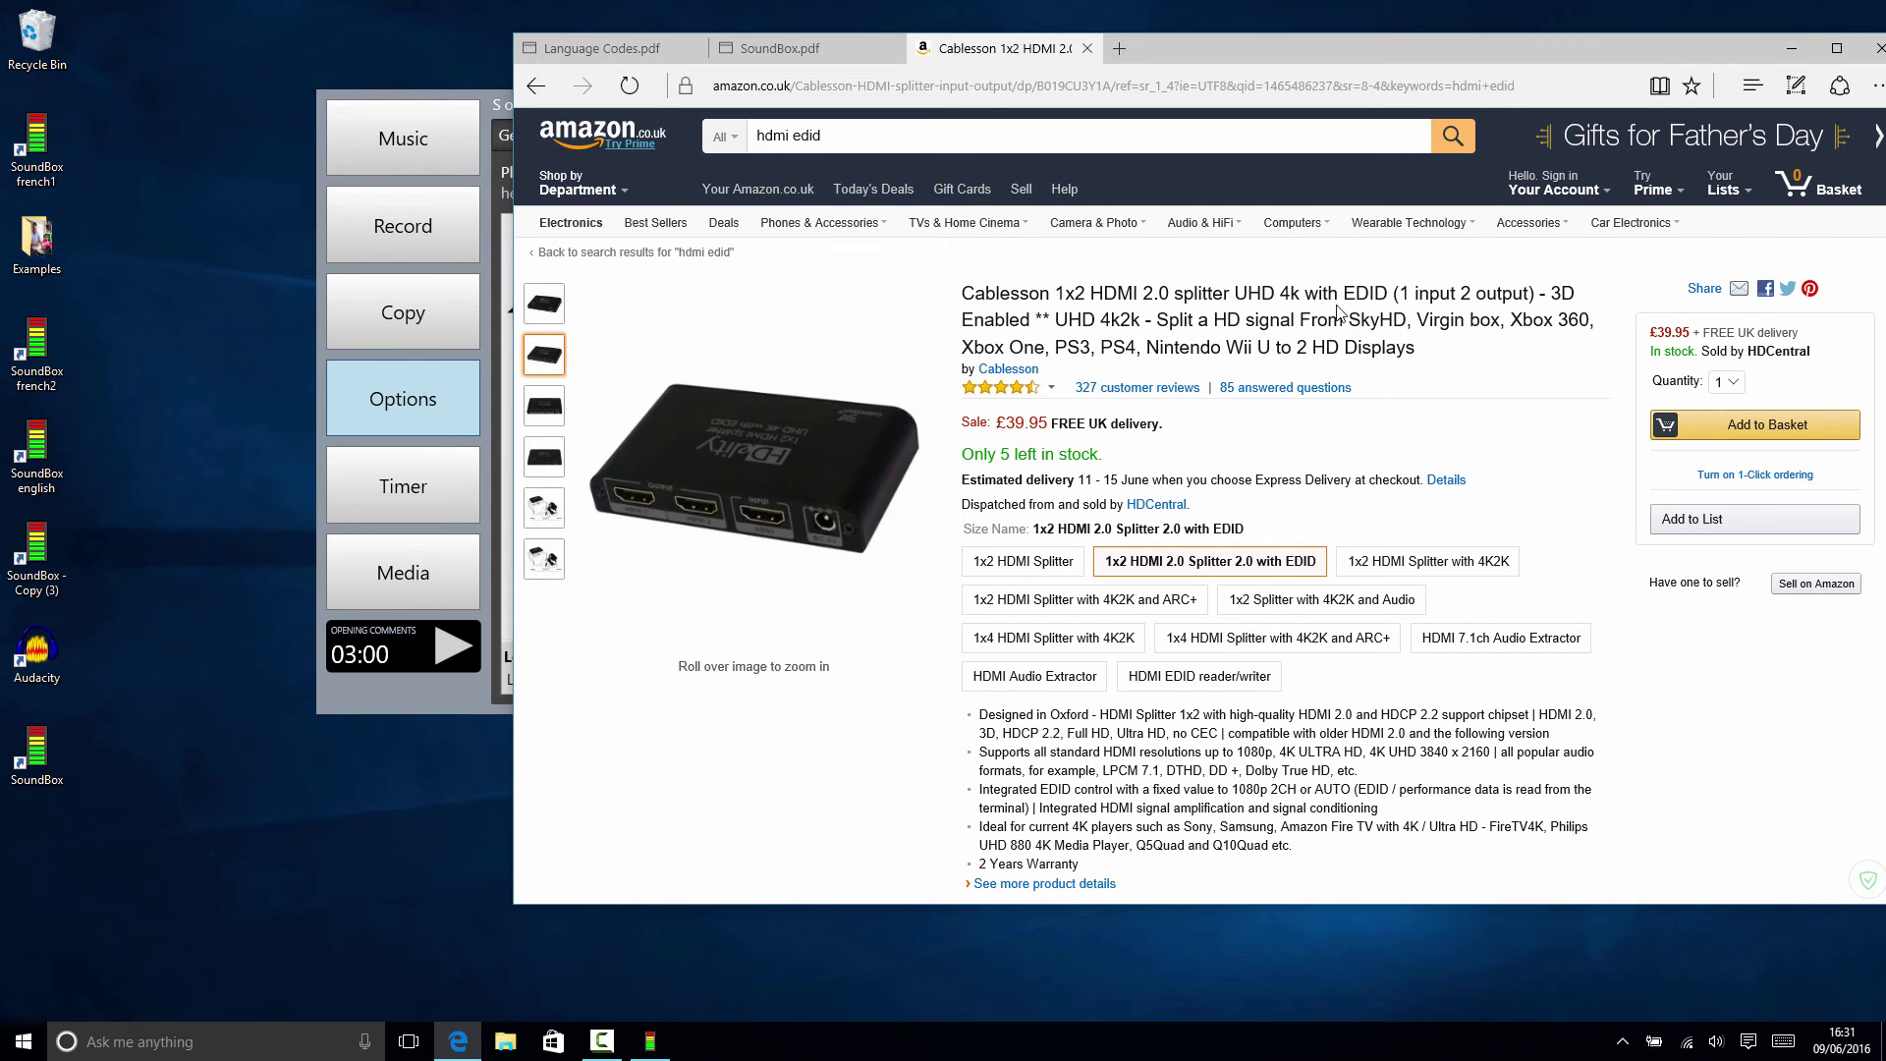
Highlight "EDID" in the splitter's product title, close the product page and minimise the browser
{"action": "left_click_drag", "start_coordinate": [1344, 293], "coordinate": [1388, 293]}
{"action": "mouse_move", "coordinate": [628, 536]}
{"action": "left_click", "coordinate": [1088, 48]}
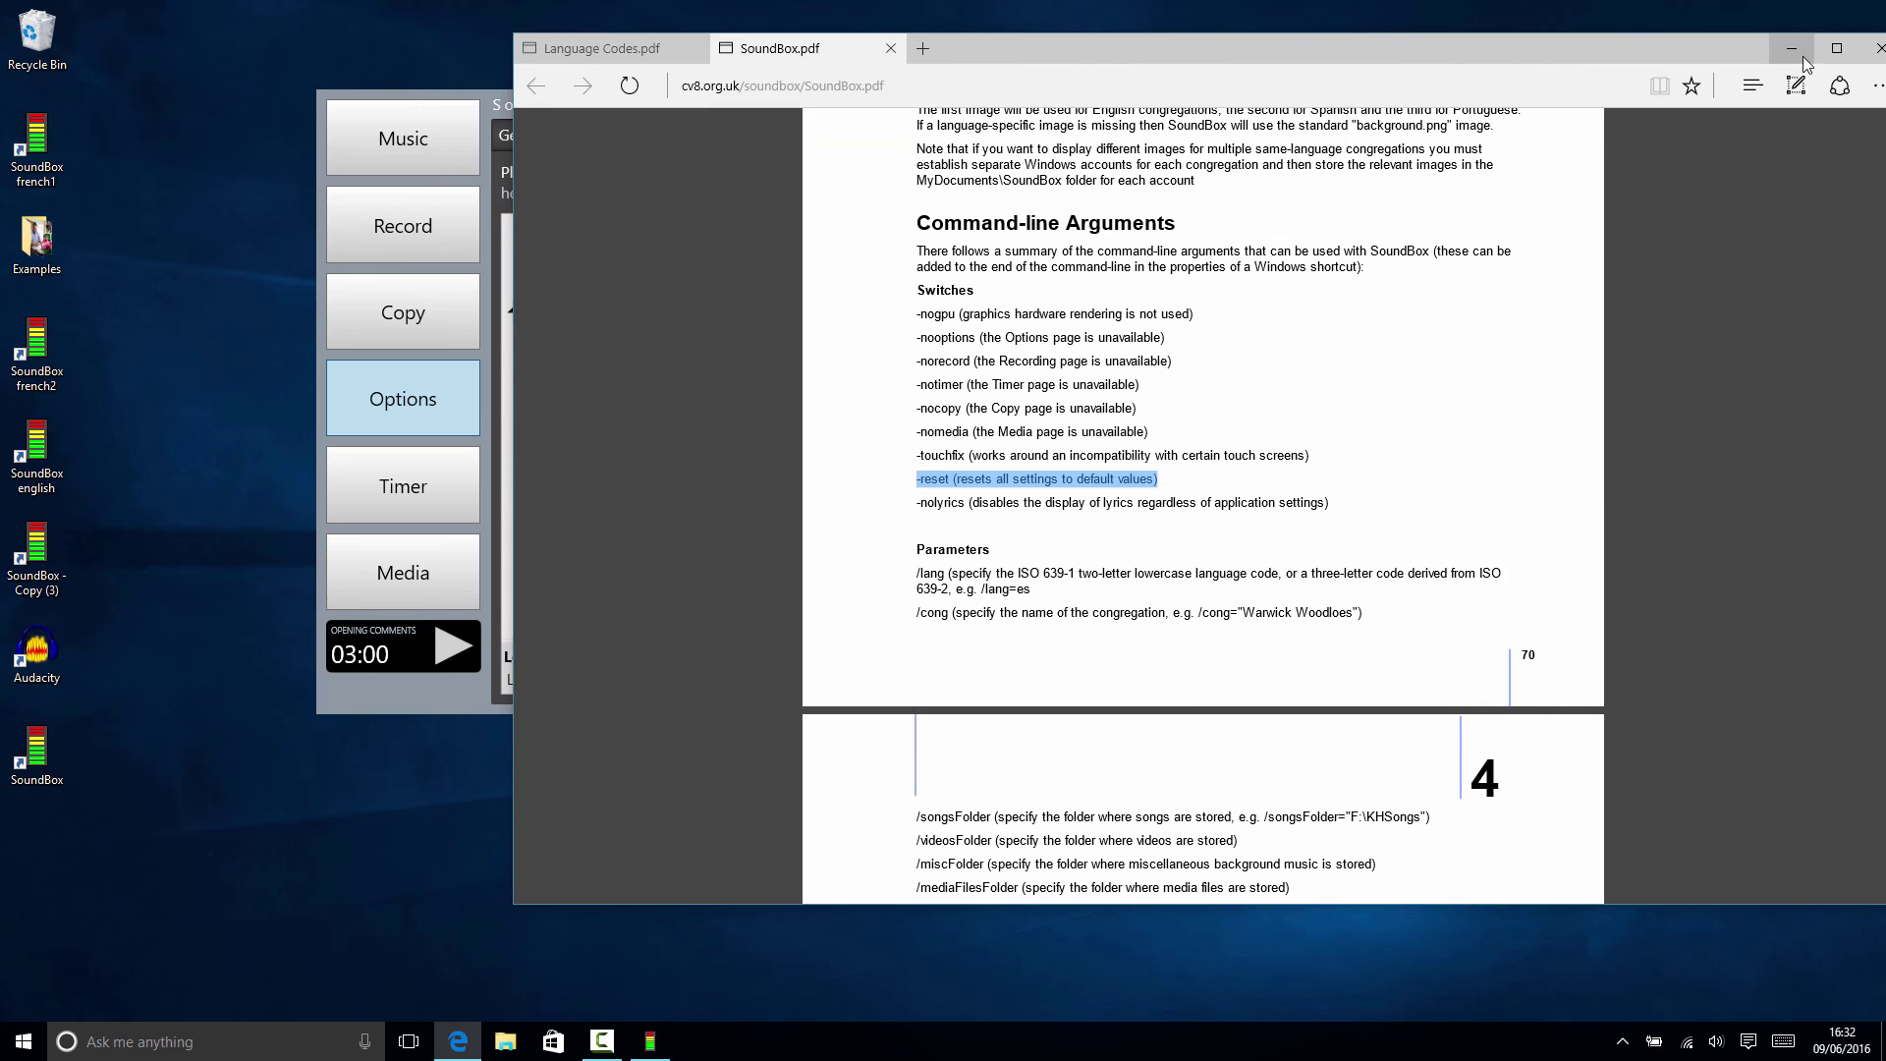
{"action": "left_click", "coordinate": [1798, 51]}
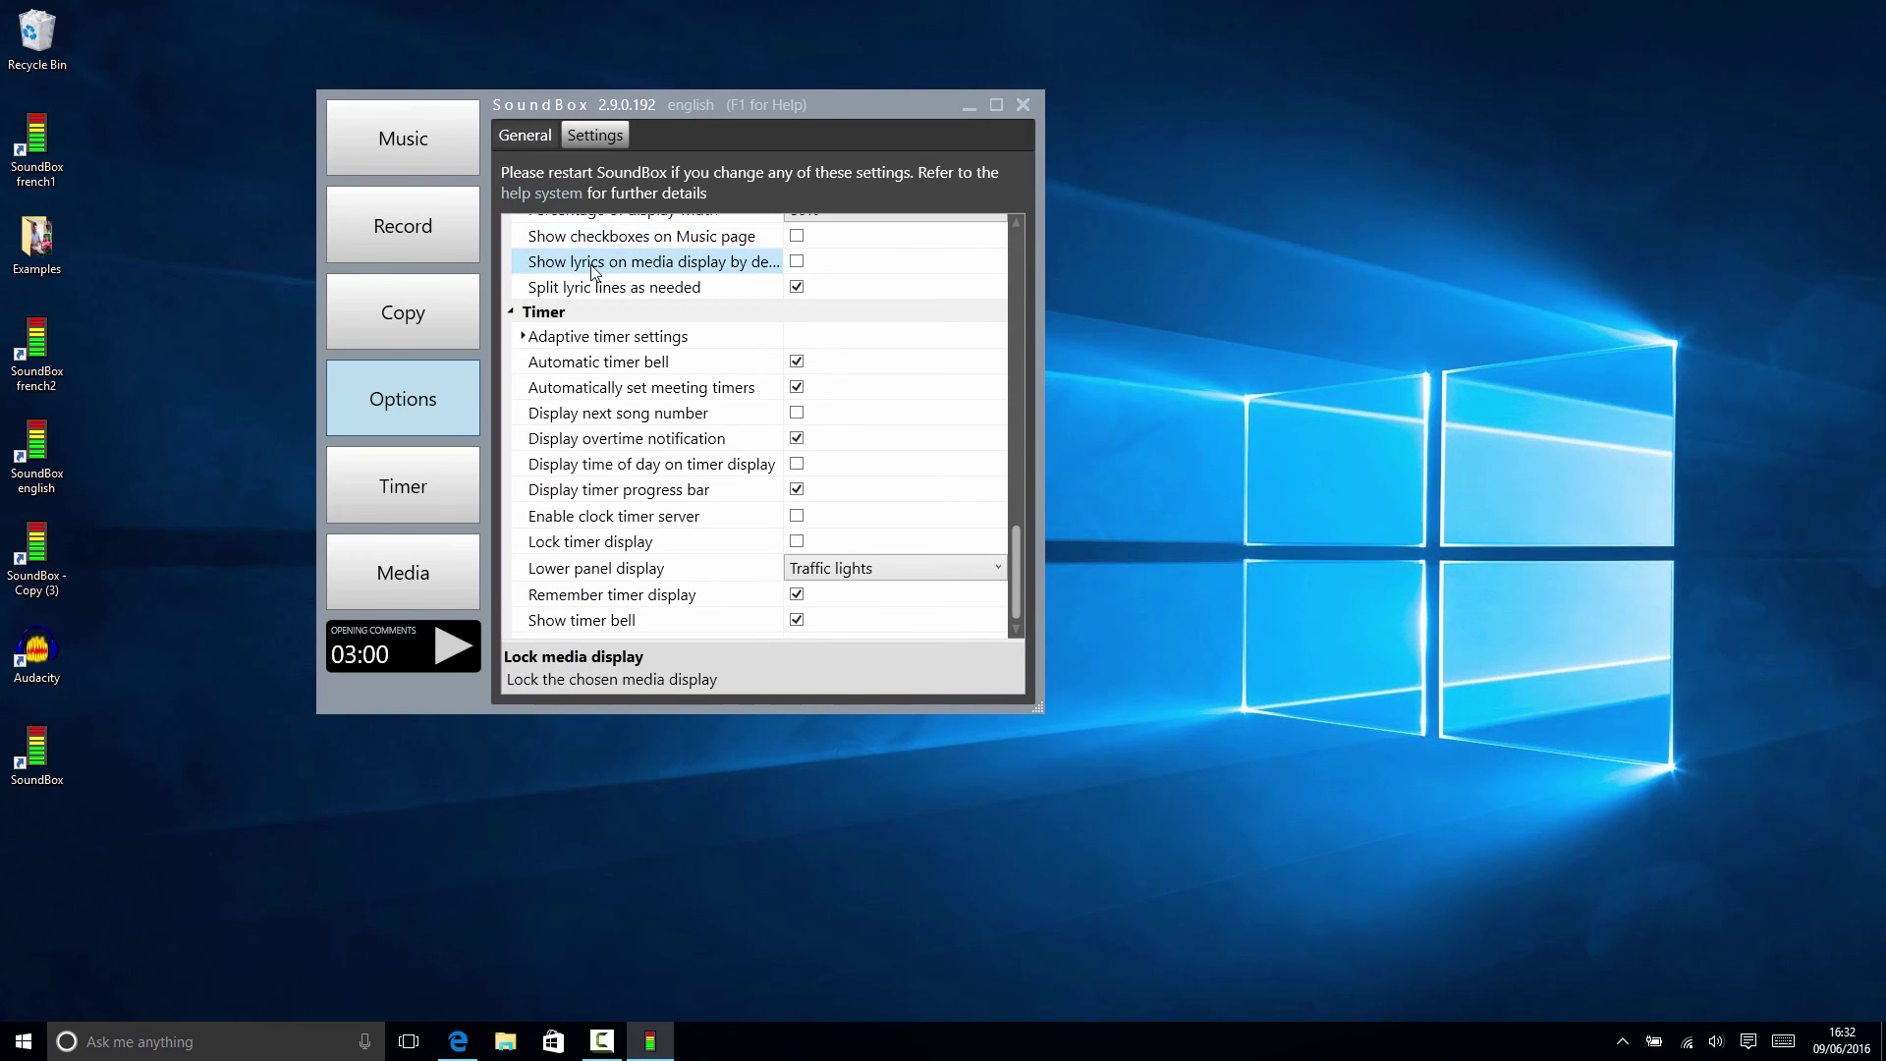
Set the Media page's target display to \\.\DISPLAY1 and move the SoundBox window clear of the background logo
{"action": "left_click", "coordinate": [409, 576]}
{"action": "left_click", "coordinate": [847, 183]}
{"action": "left_click", "coordinate": [628, 263]}
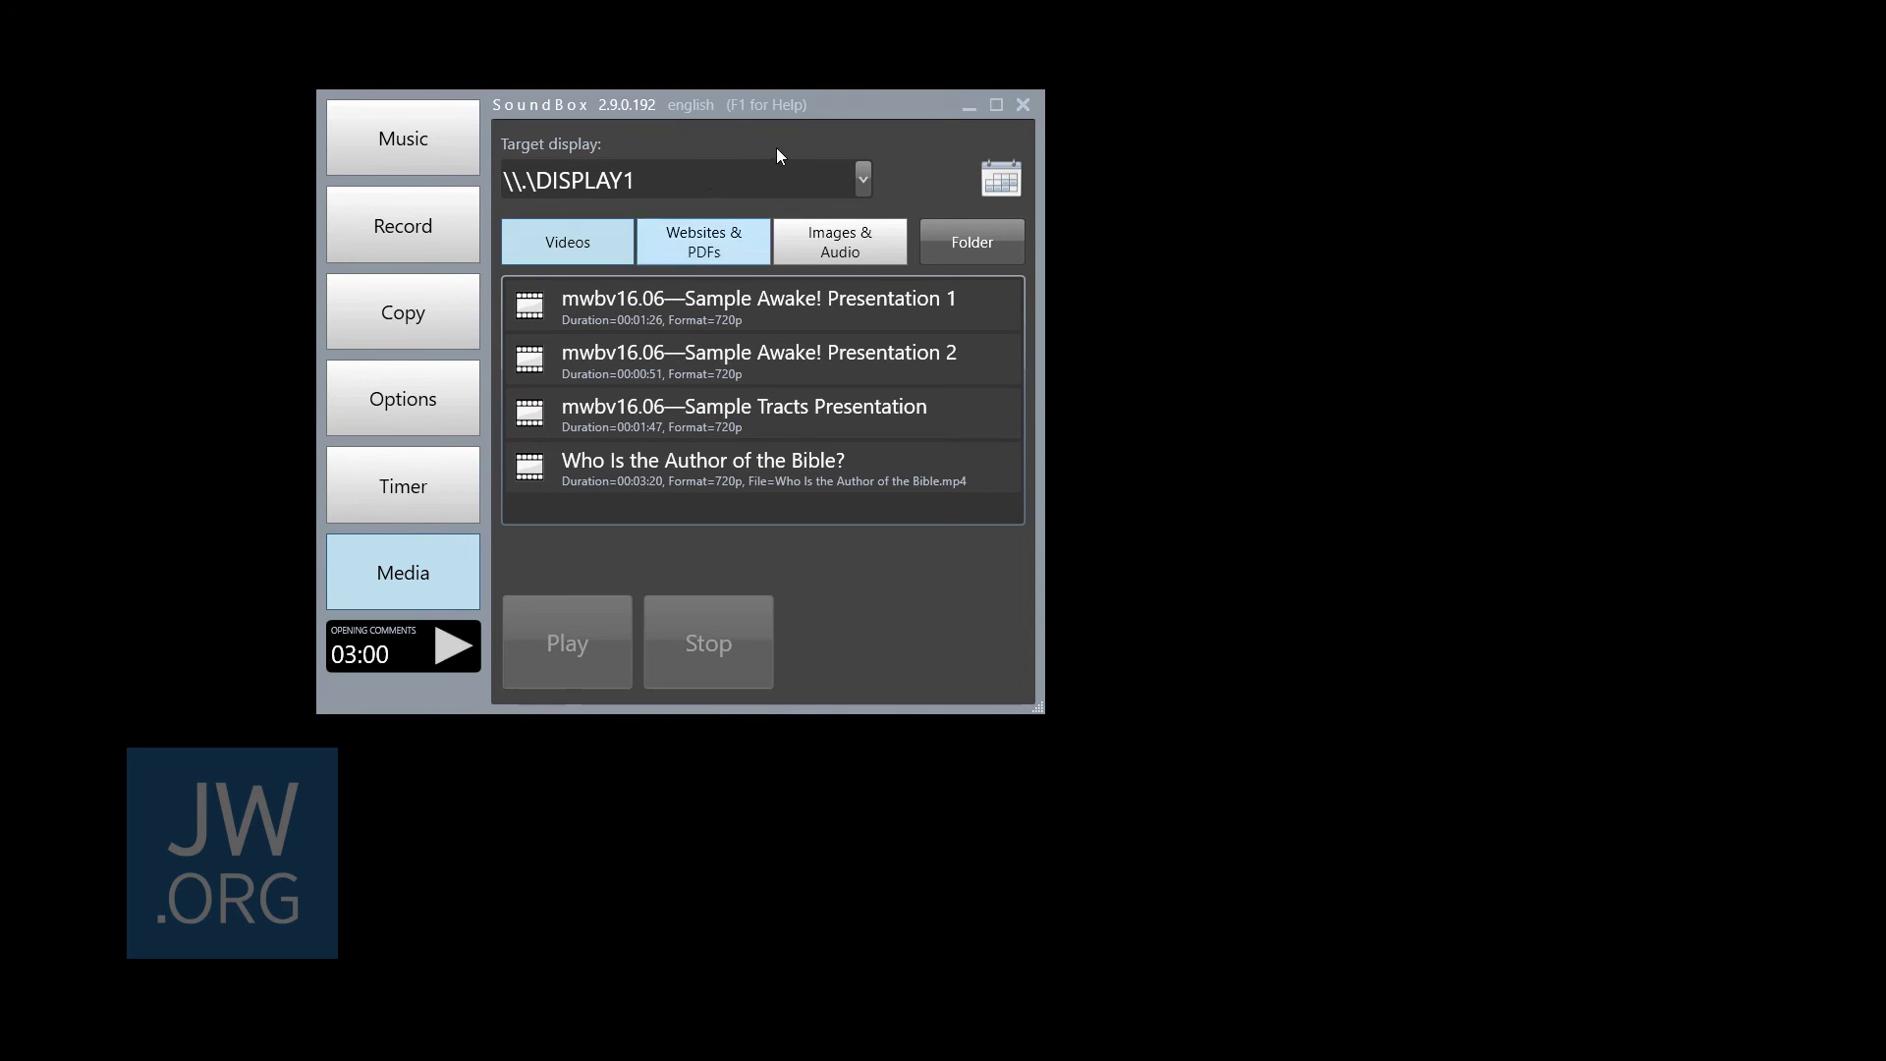
{"action": "left_click_drag", "start_coordinate": [821, 108], "coordinate": [1238, 115]}
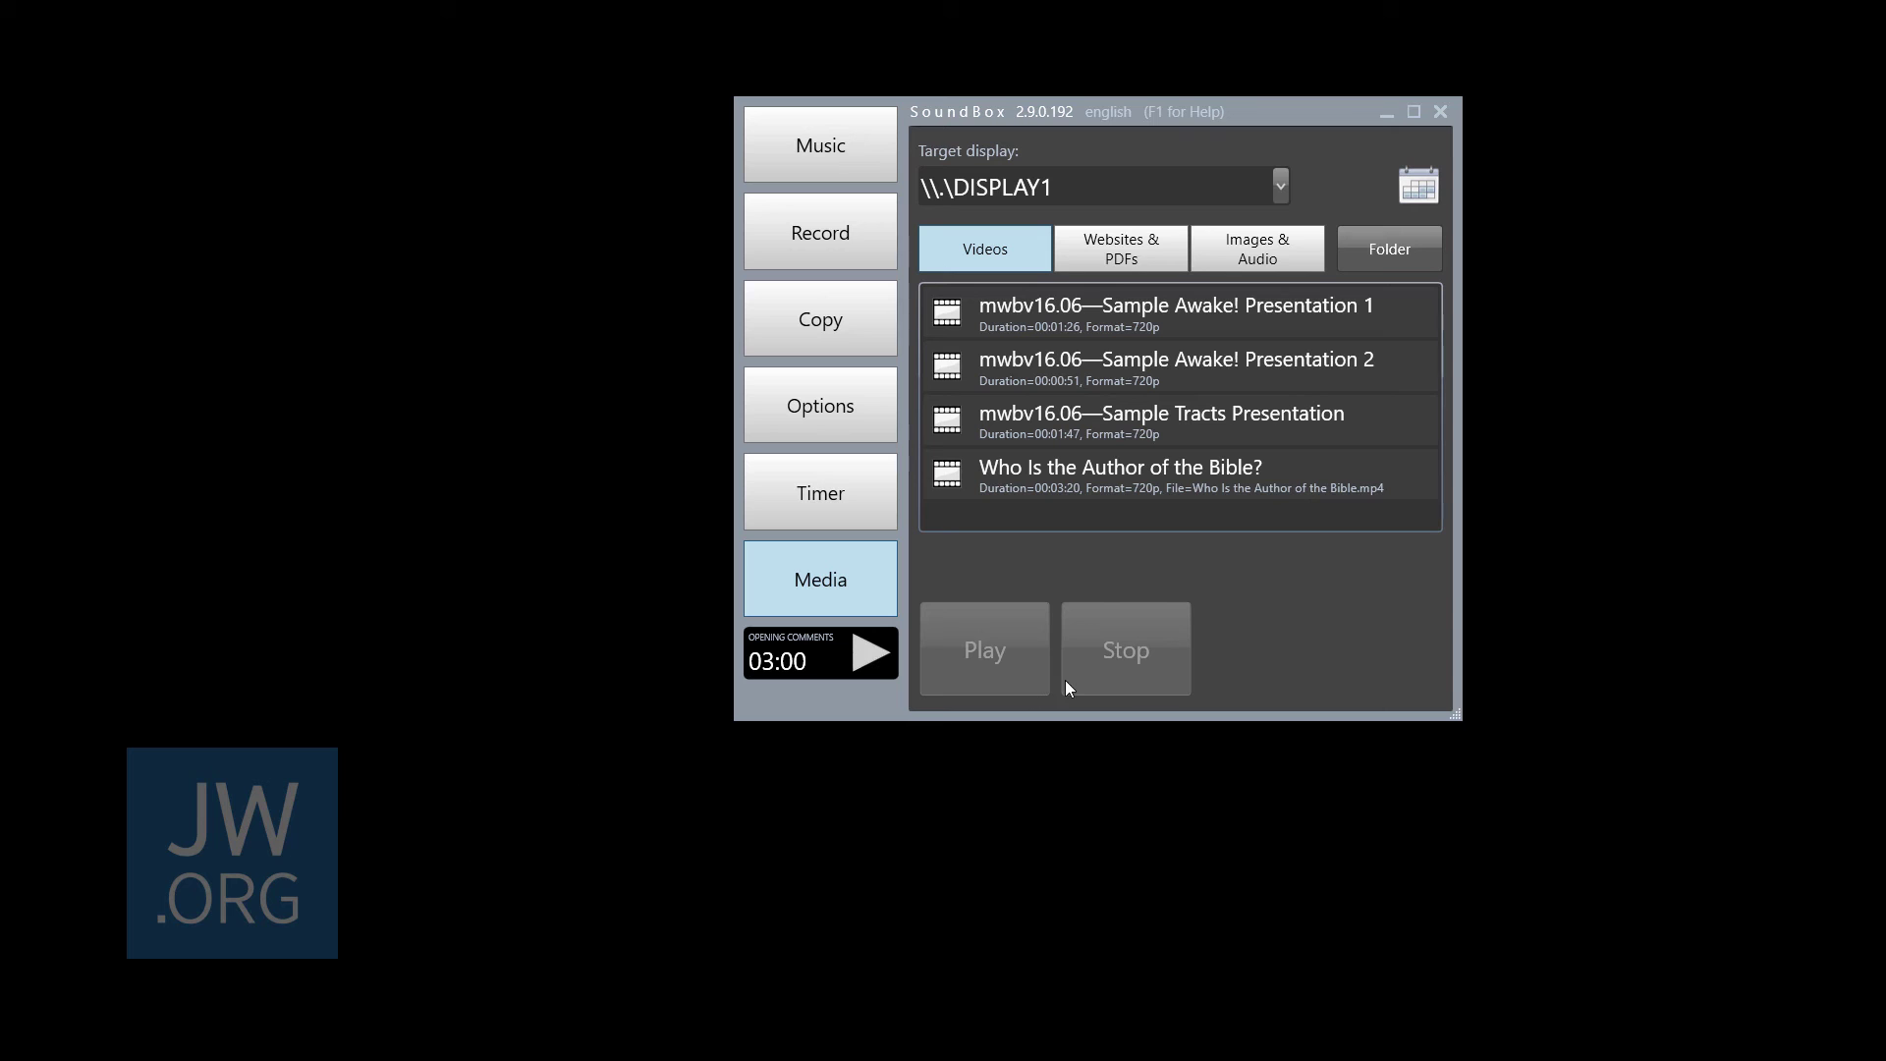
Set the Media page's target display to None and close SoundBox
{"action": "left_click", "coordinate": [1277, 181]}
{"action": "left_click", "coordinate": [1070, 228]}
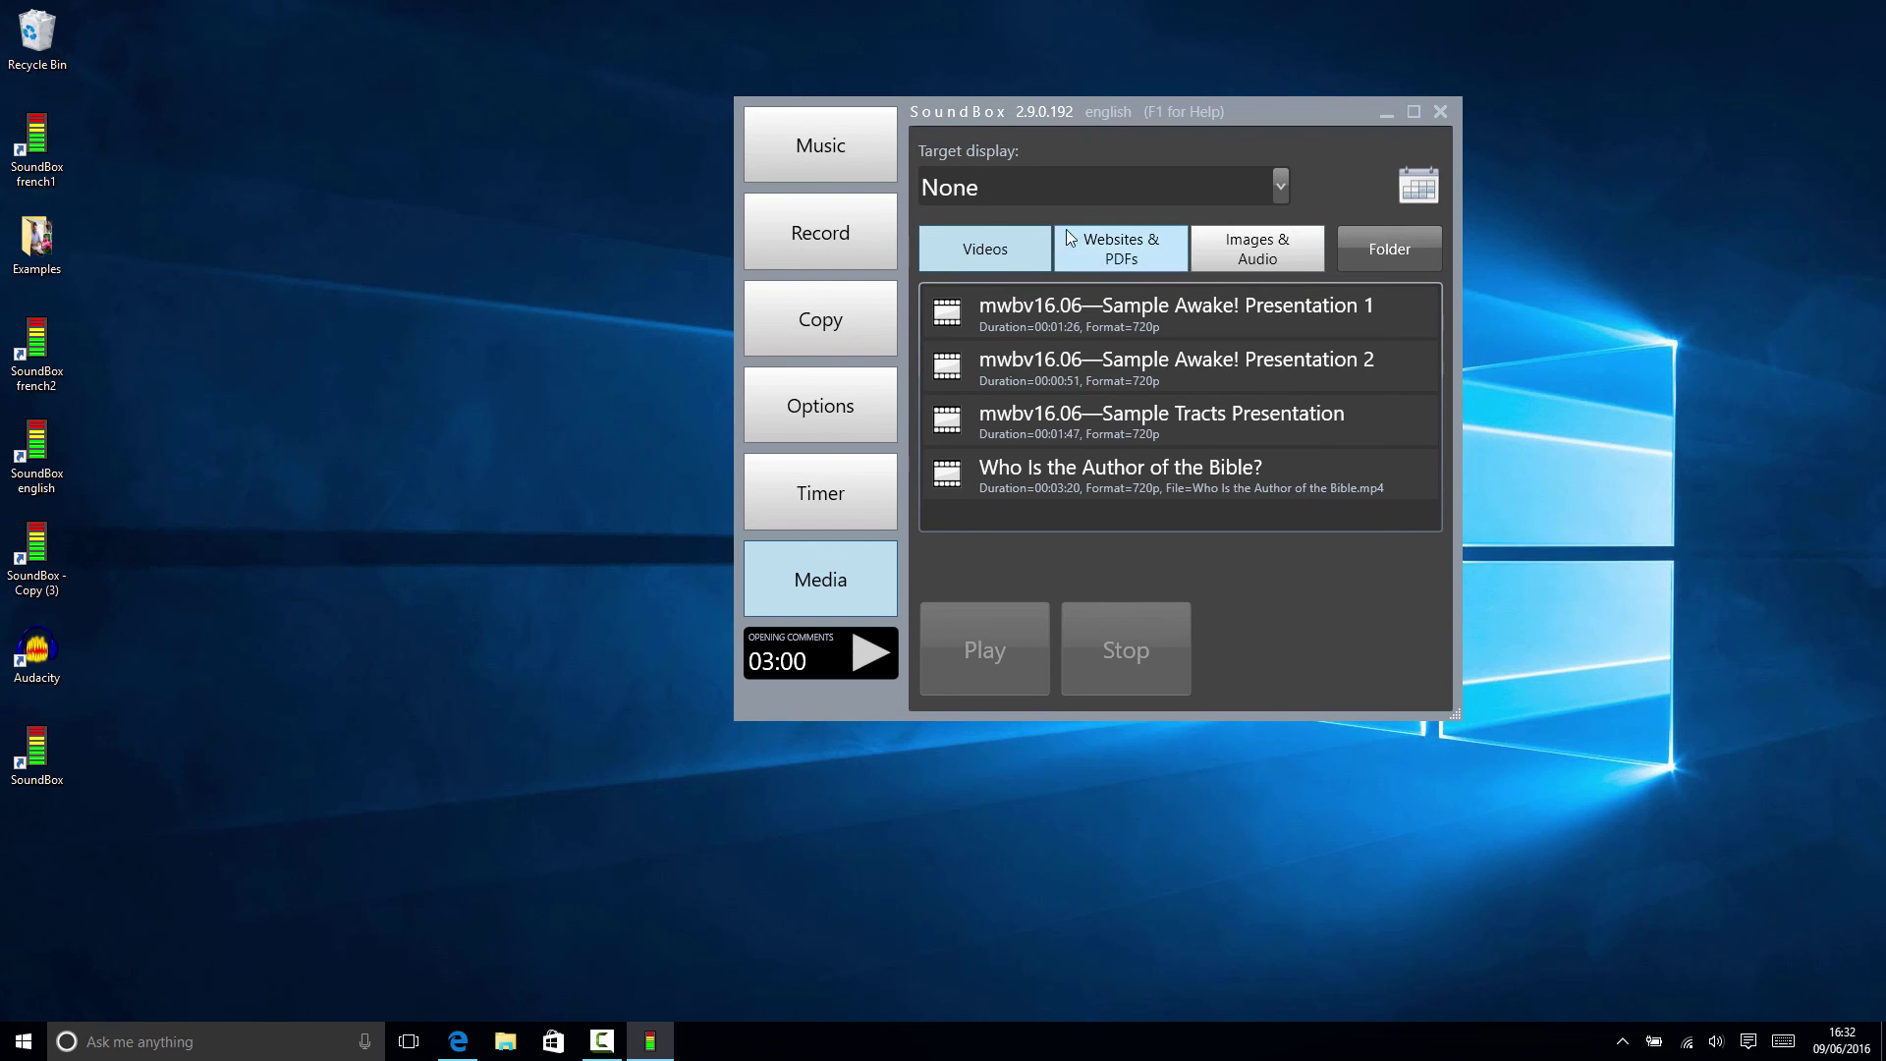
{"action": "left_click", "coordinate": [1440, 116]}
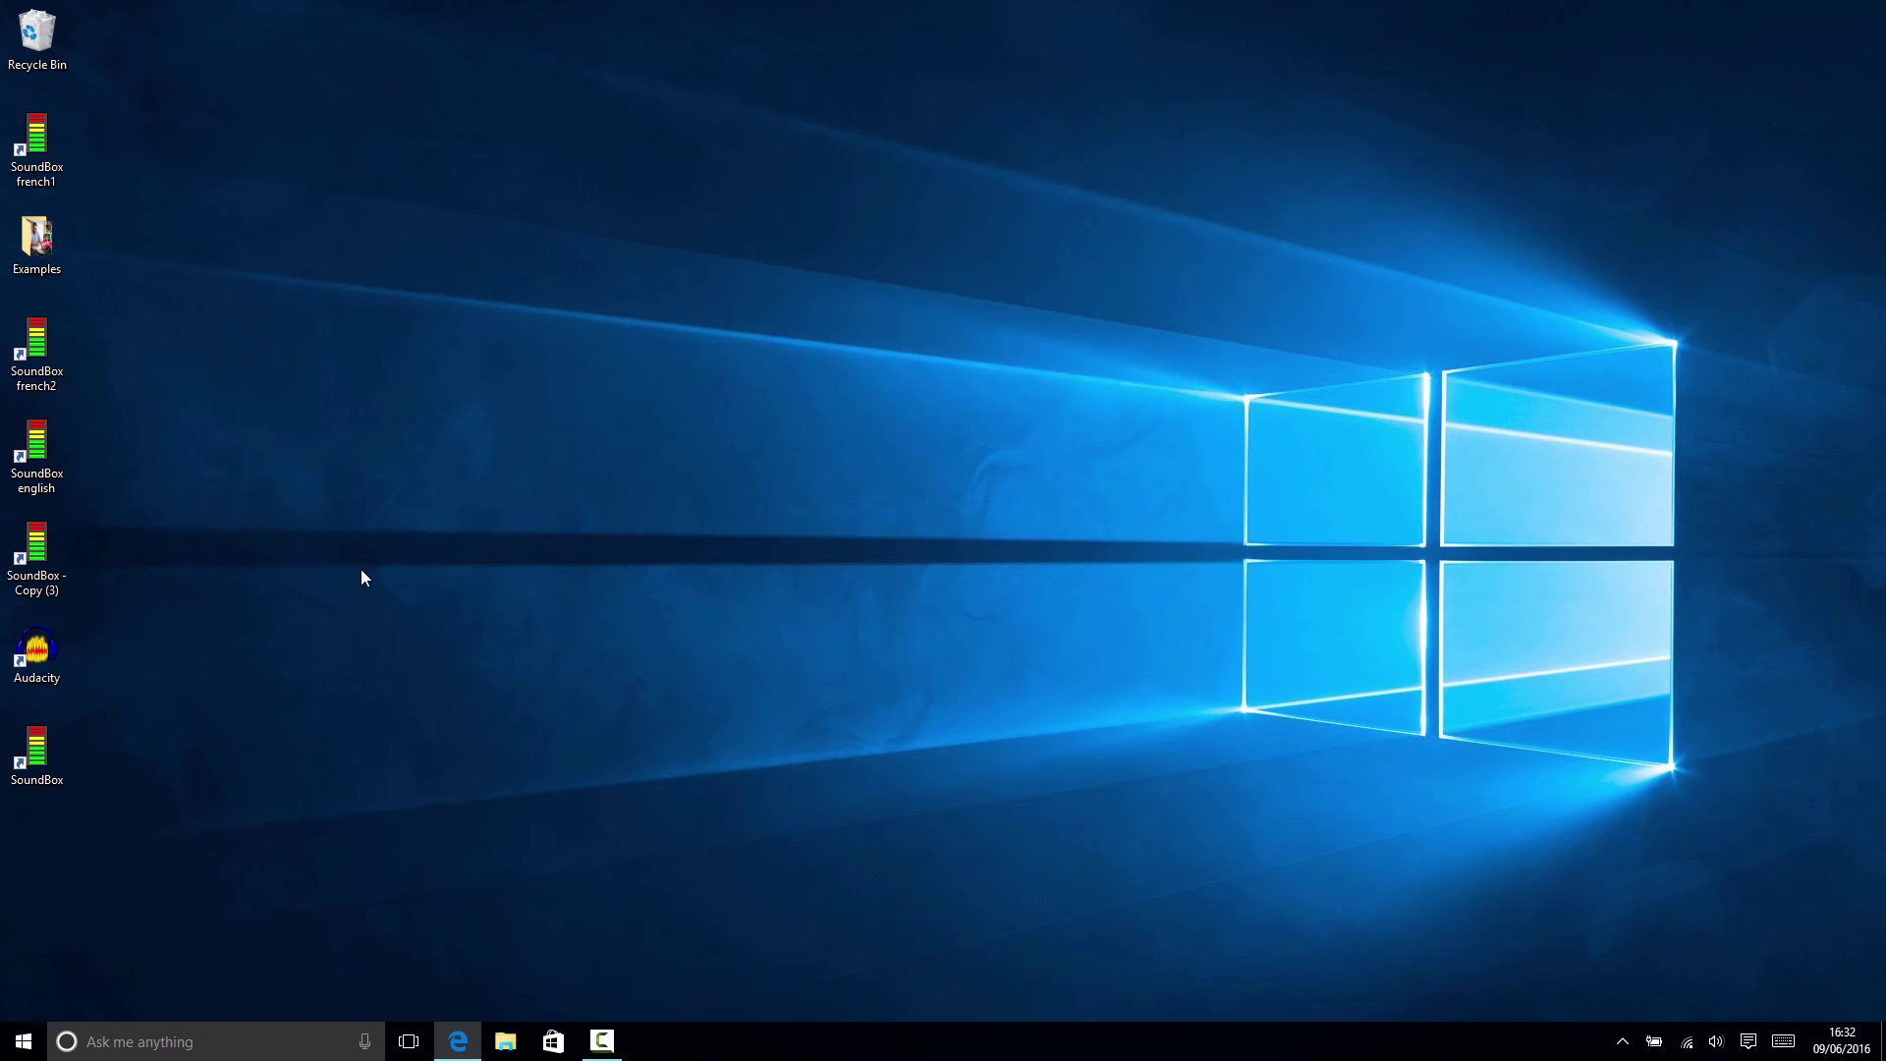
Open the SoundBox folder inside Documents in File Explorer and show its full path
{"action": "left_click", "coordinate": [505, 1041]}
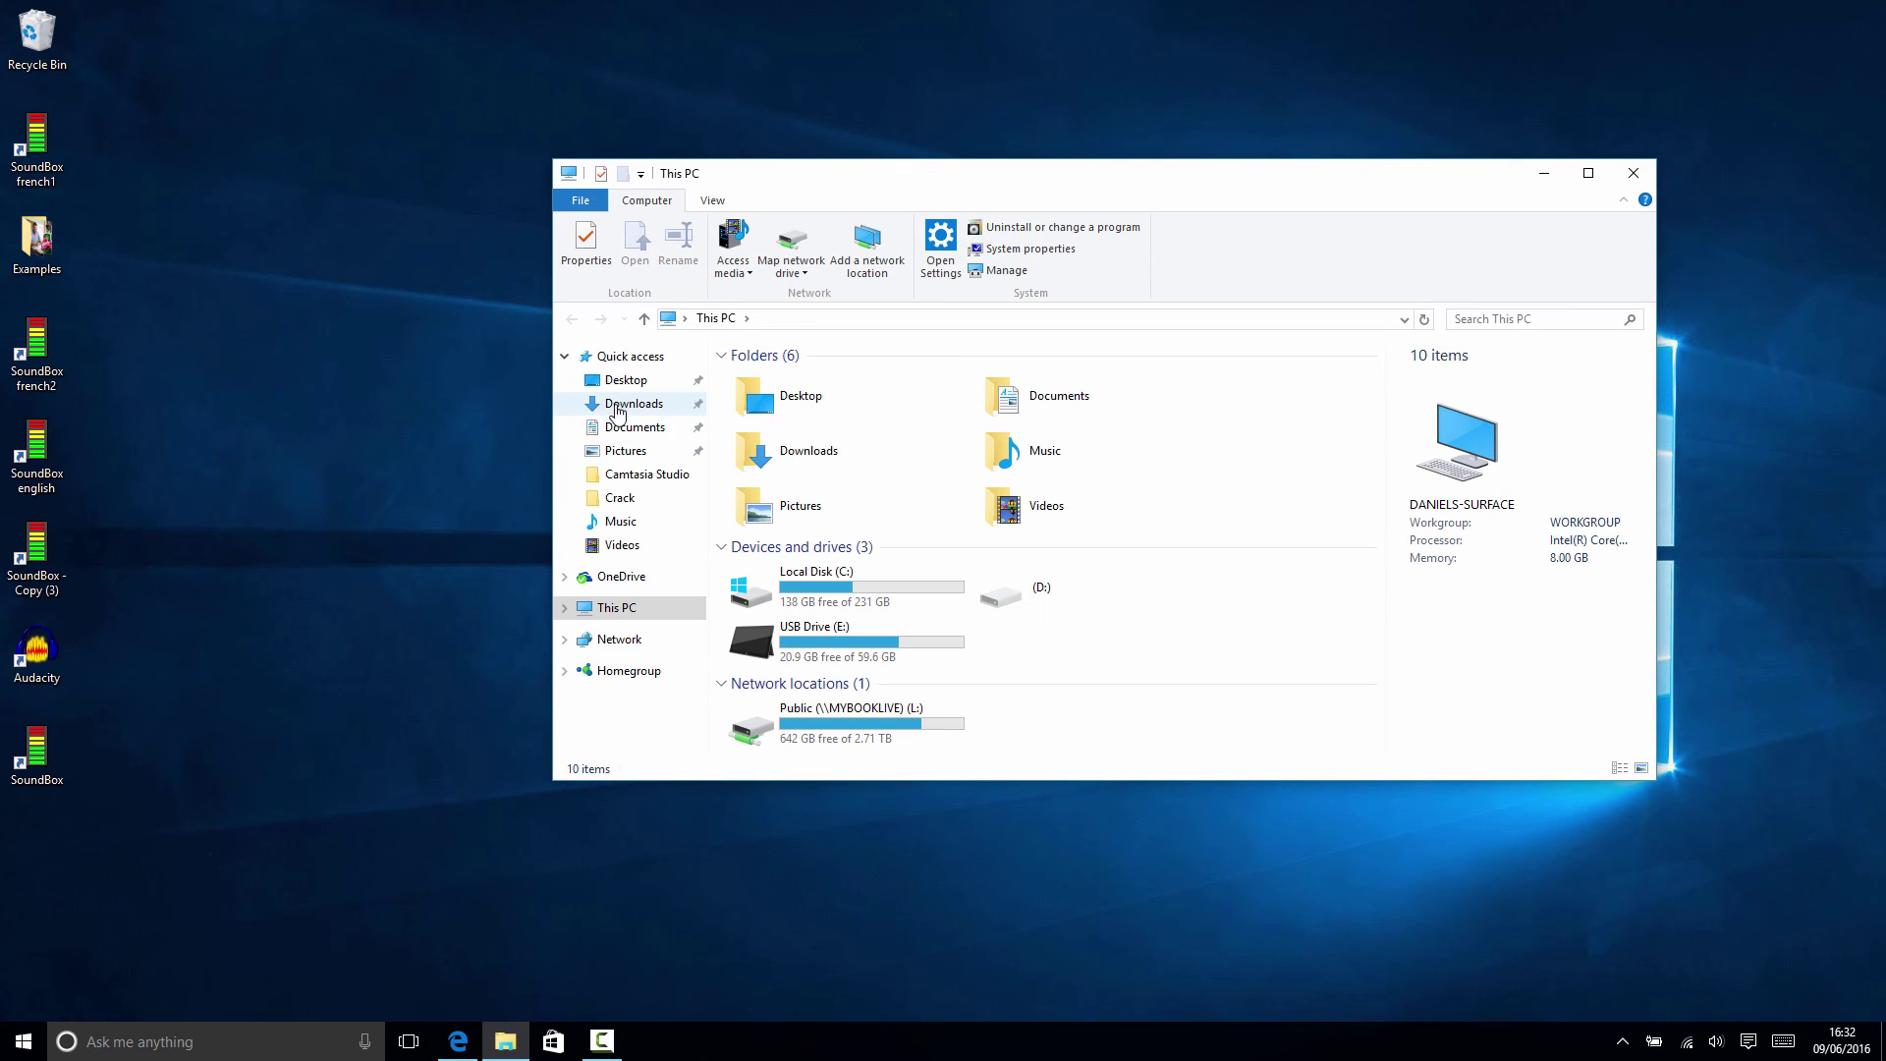
{"action": "left_click", "coordinate": [635, 428]}
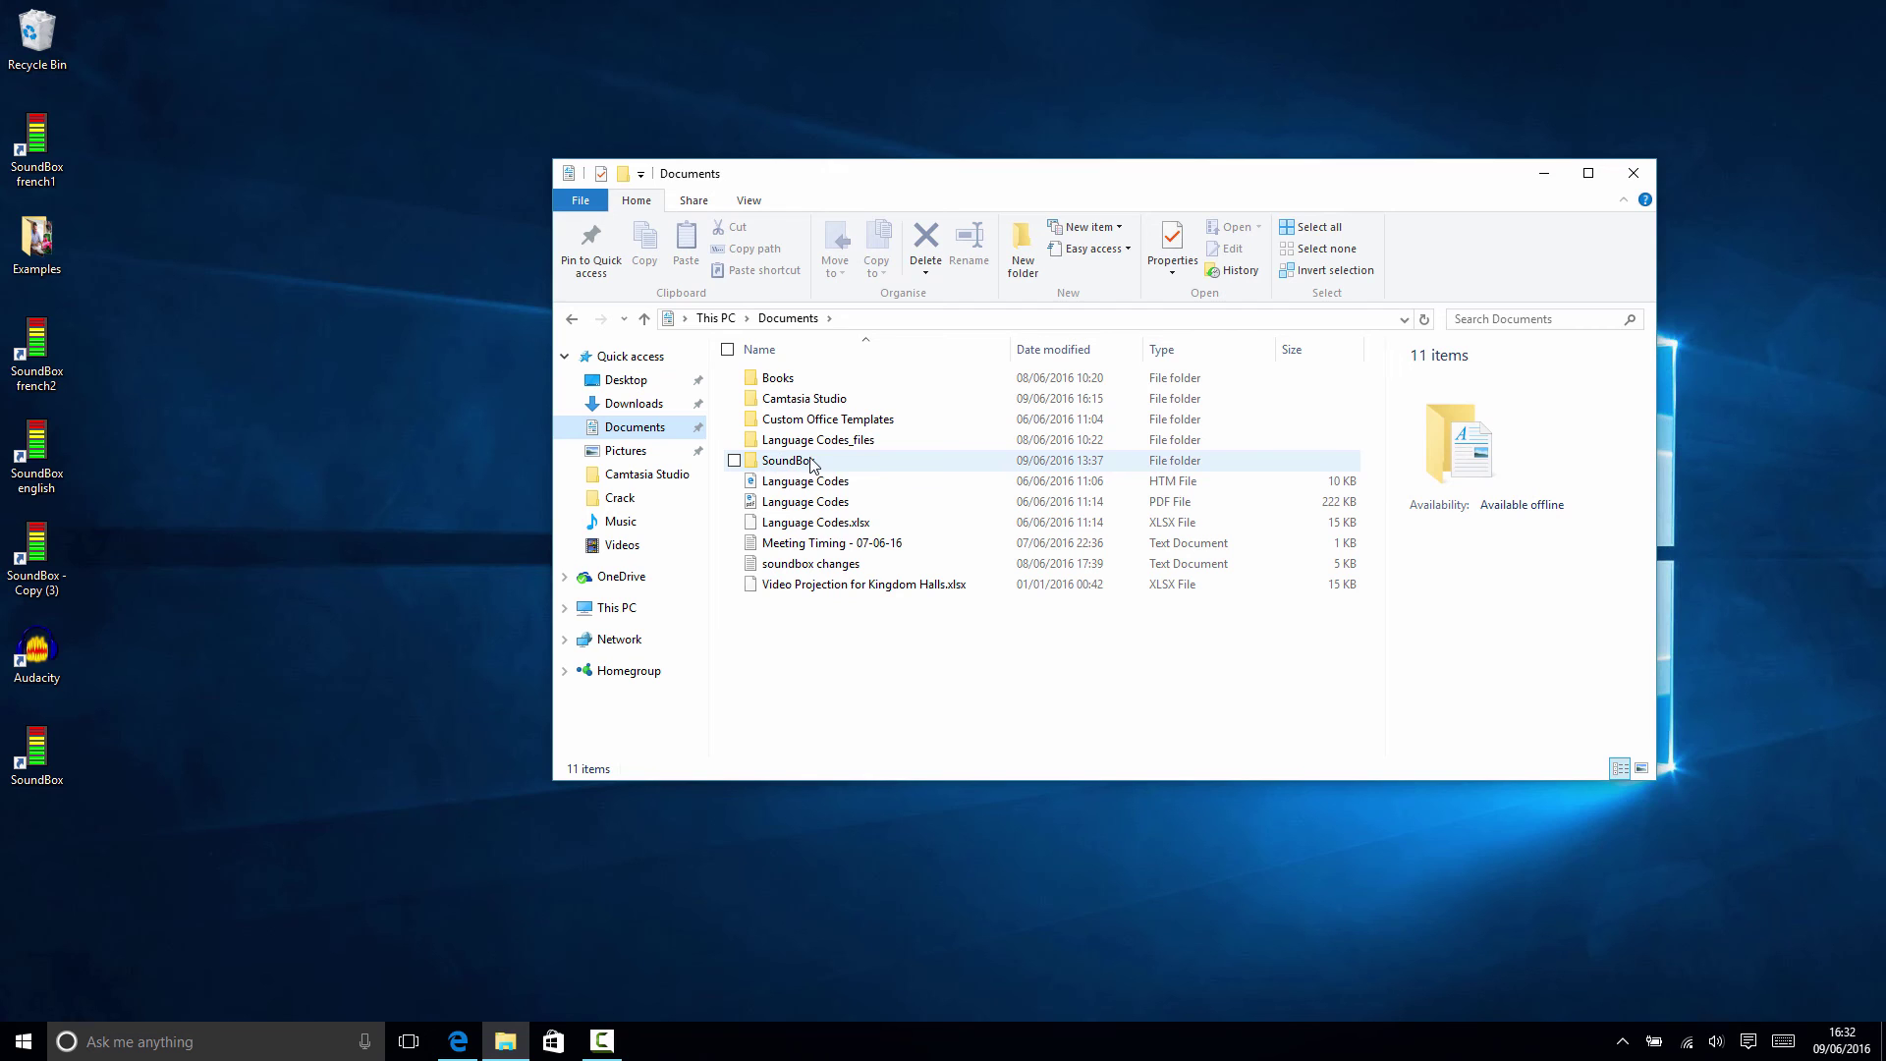
{"action": "double_click", "coordinate": [811, 461]}
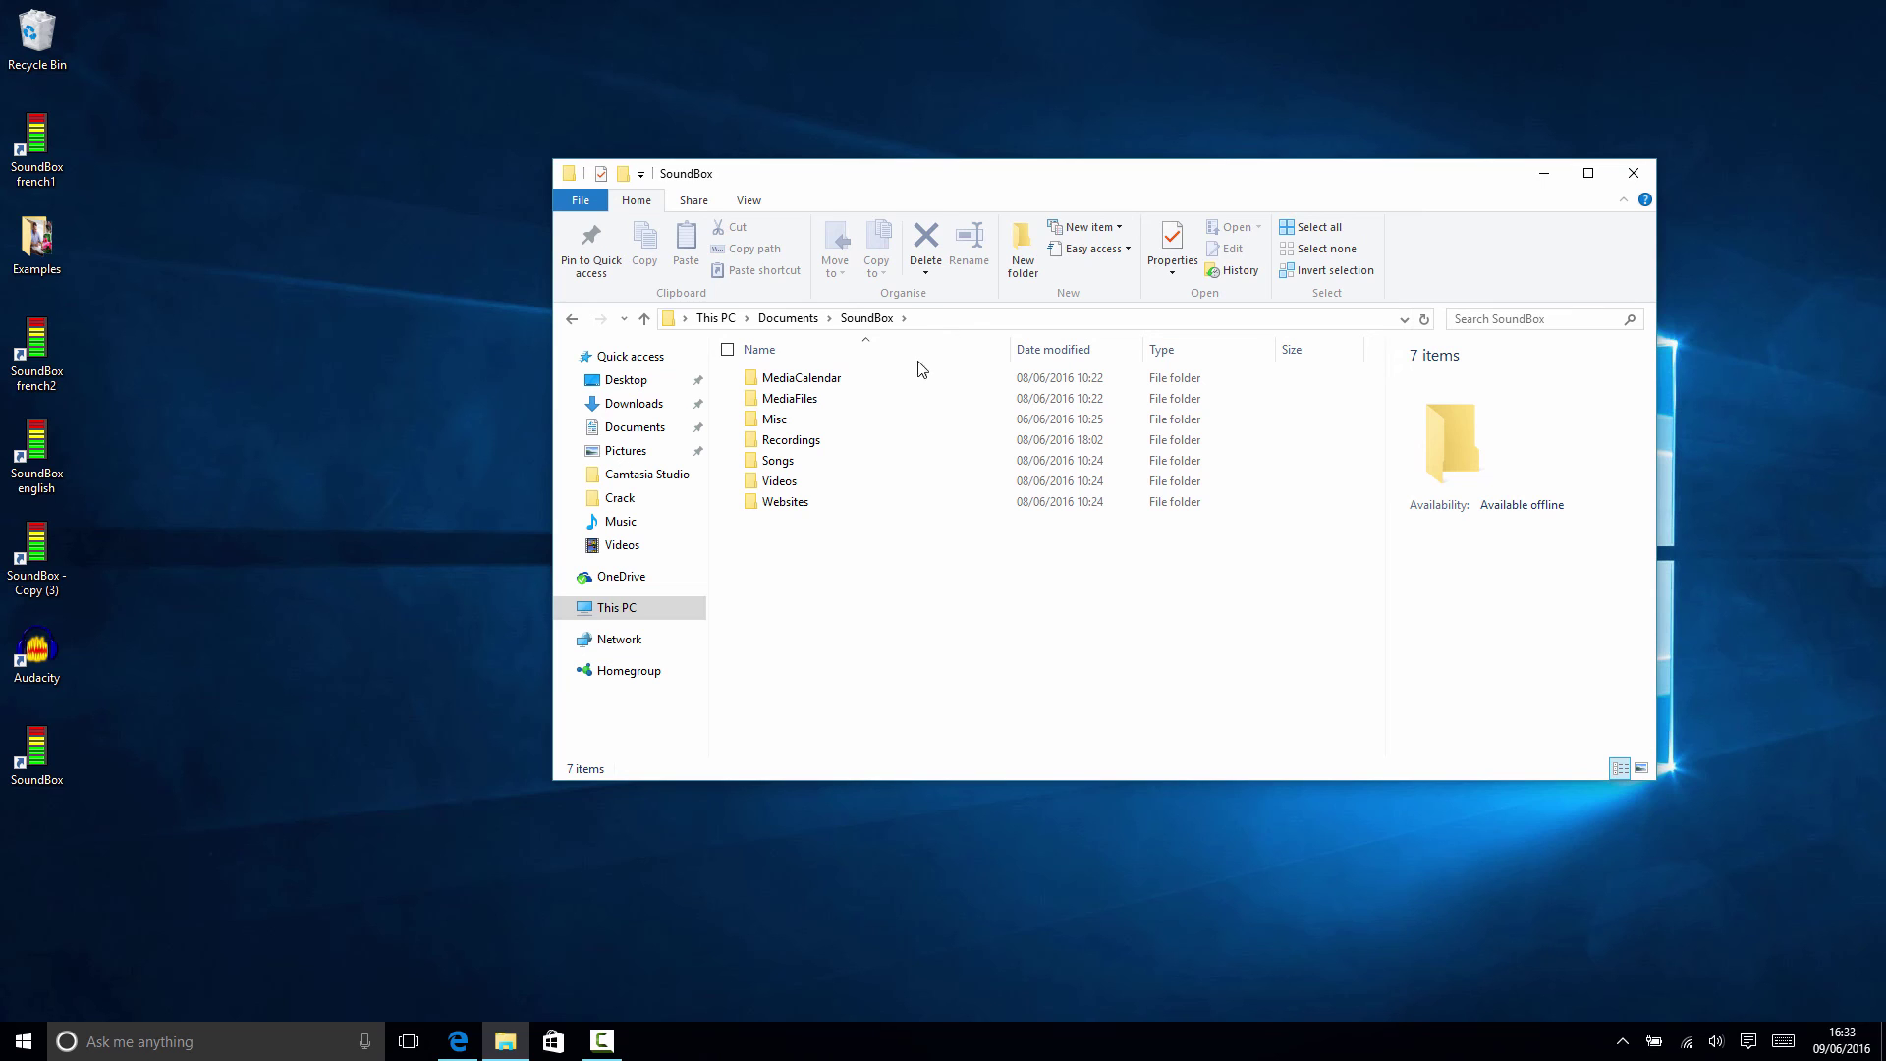
{"action": "left_click", "coordinate": [977, 319]}
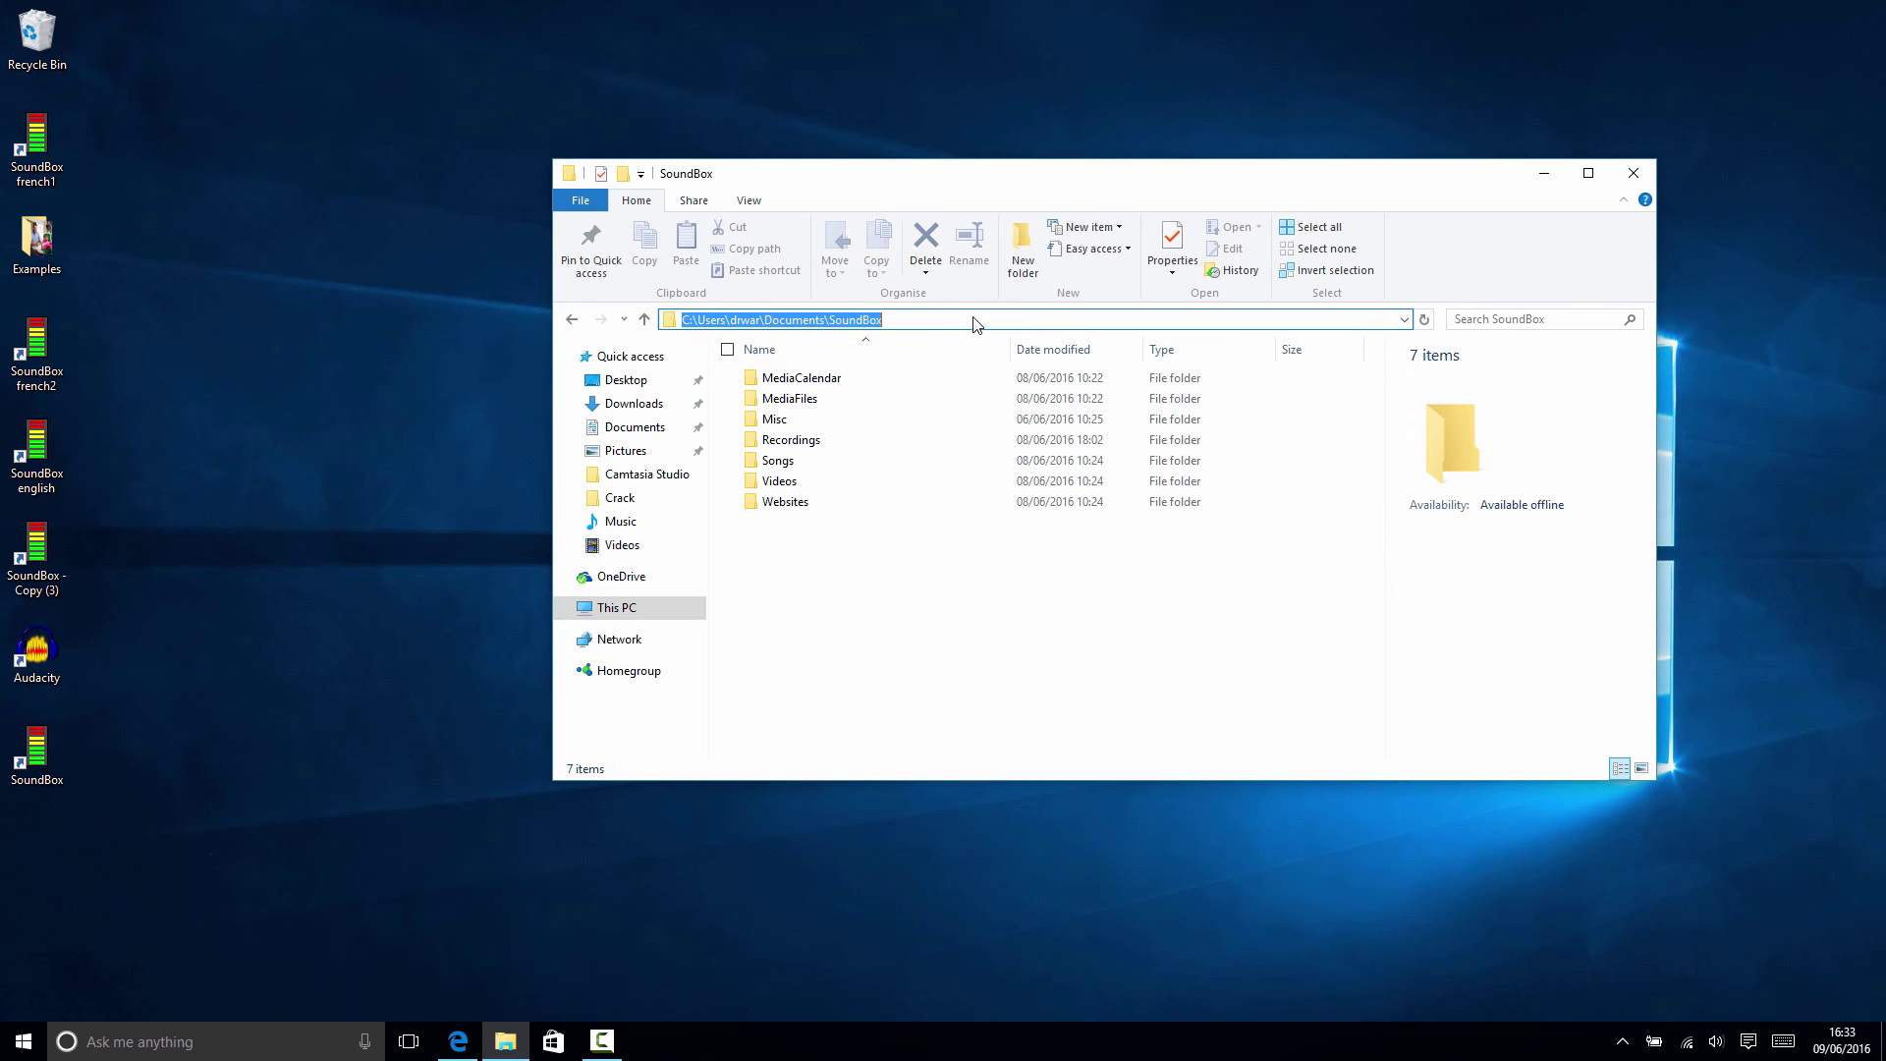
Browse to the SoundBox folder inside ProgramData on Local Disk (C:)
{"action": "left_click", "coordinate": [619, 609]}
{"action": "double_click", "coordinate": [800, 587]}
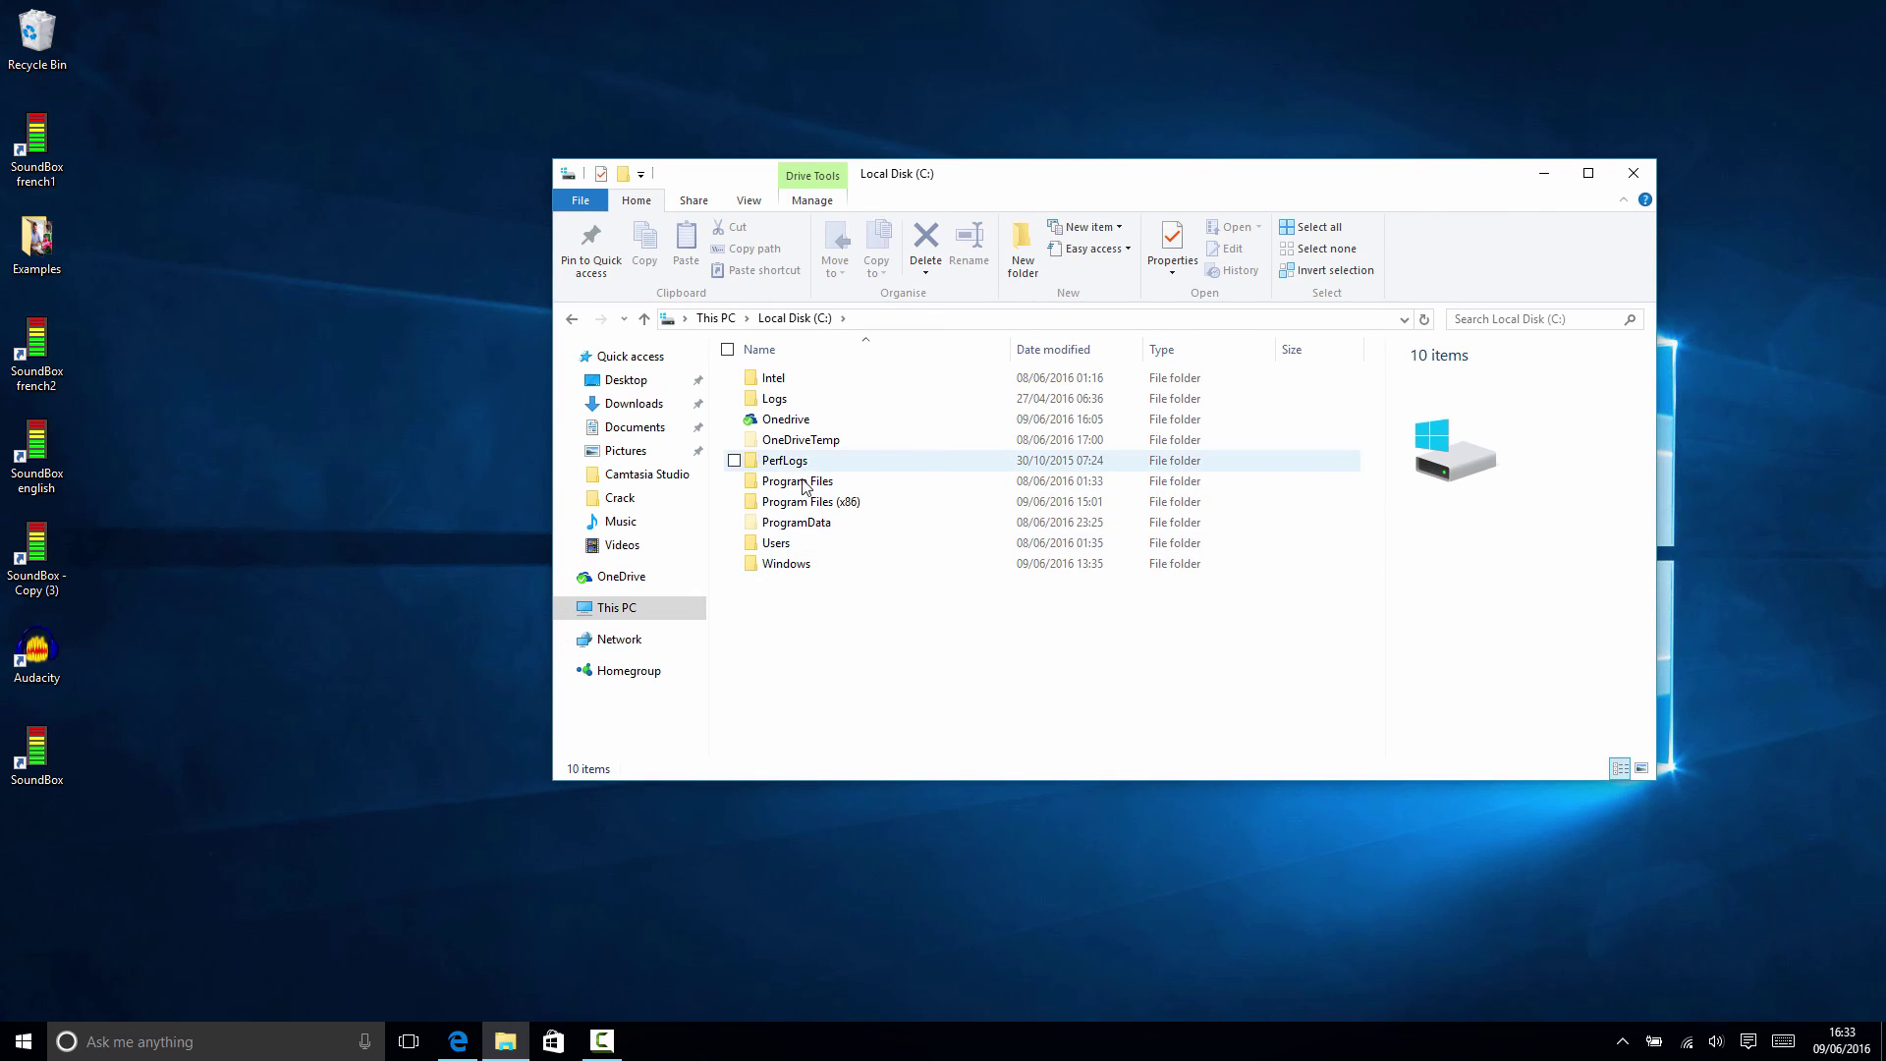
{"action": "left_click", "coordinate": [804, 525]}
{"action": "double_click", "coordinate": [803, 526]}
{"action": "double_click", "coordinate": [808, 546]}
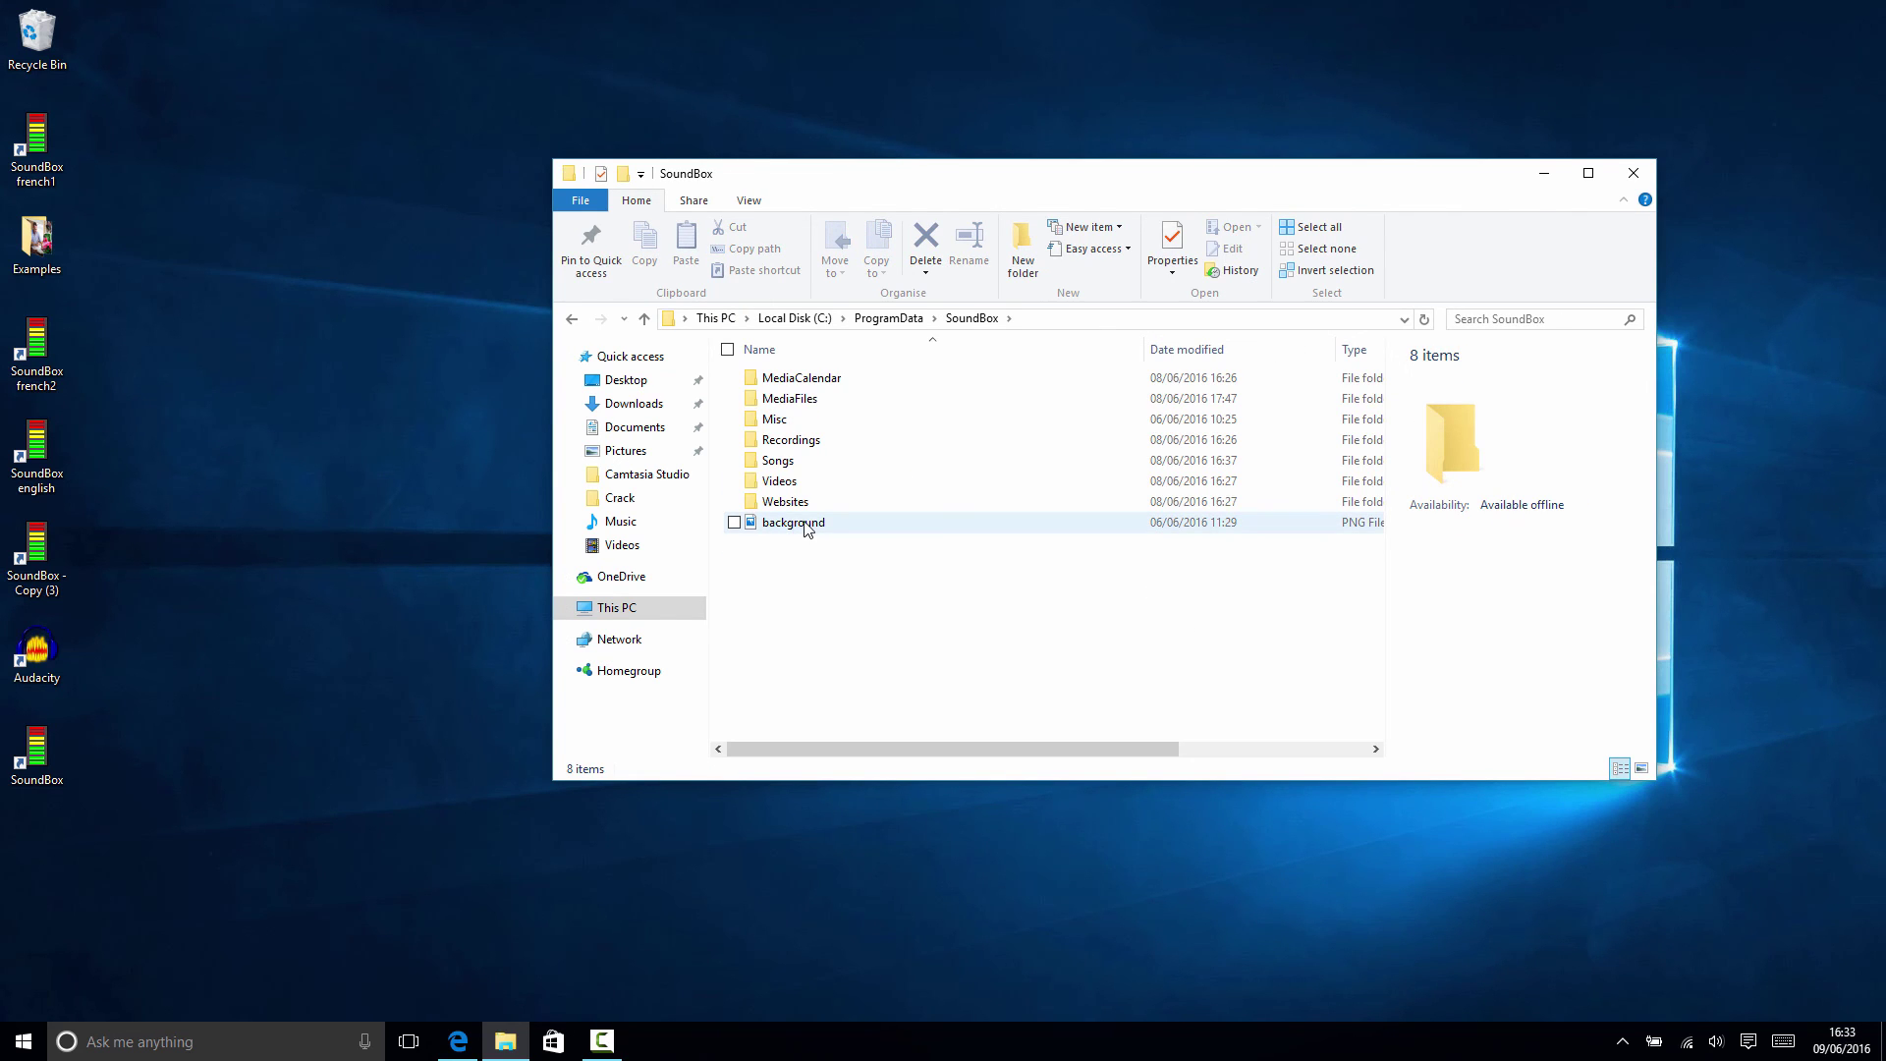
Delete the background PNG file from the ProgramData SoundBox folder and close File Explorer
{"action": "left_click", "coordinate": [806, 524]}
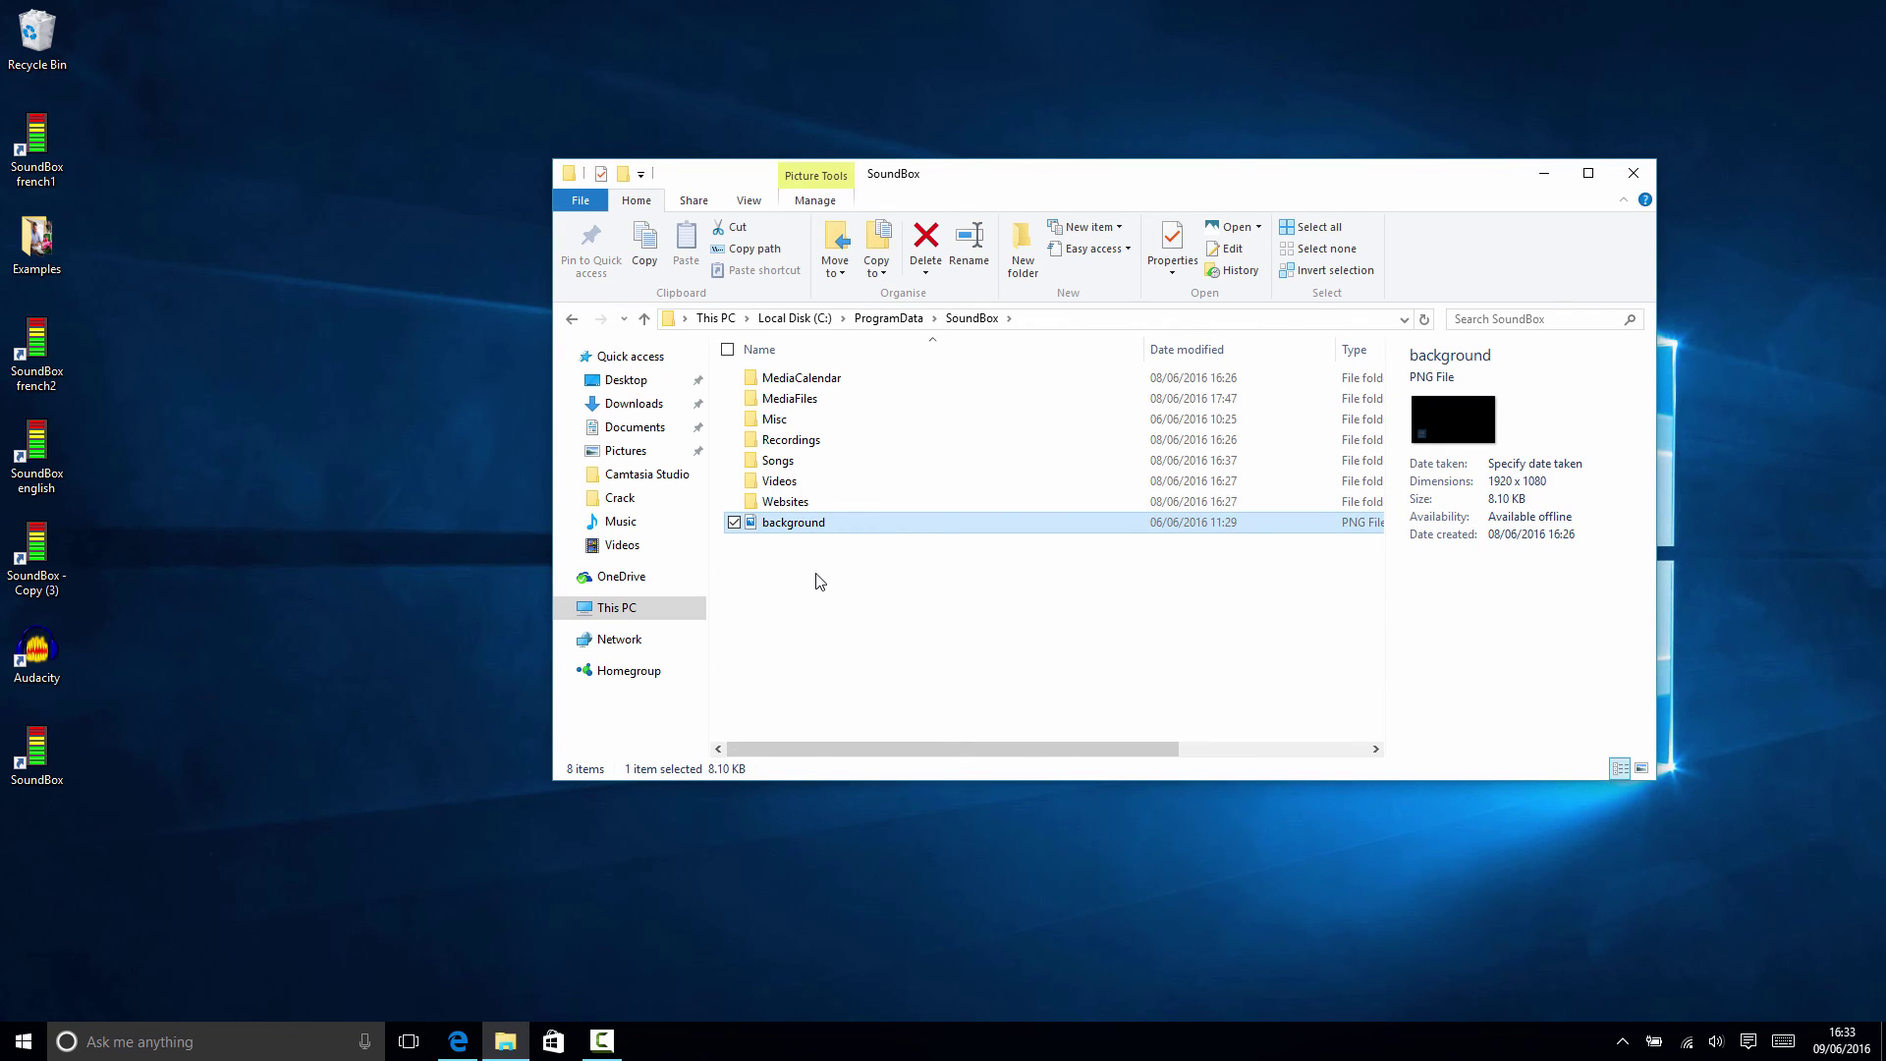
{"action": "key", "text": "Delete"}
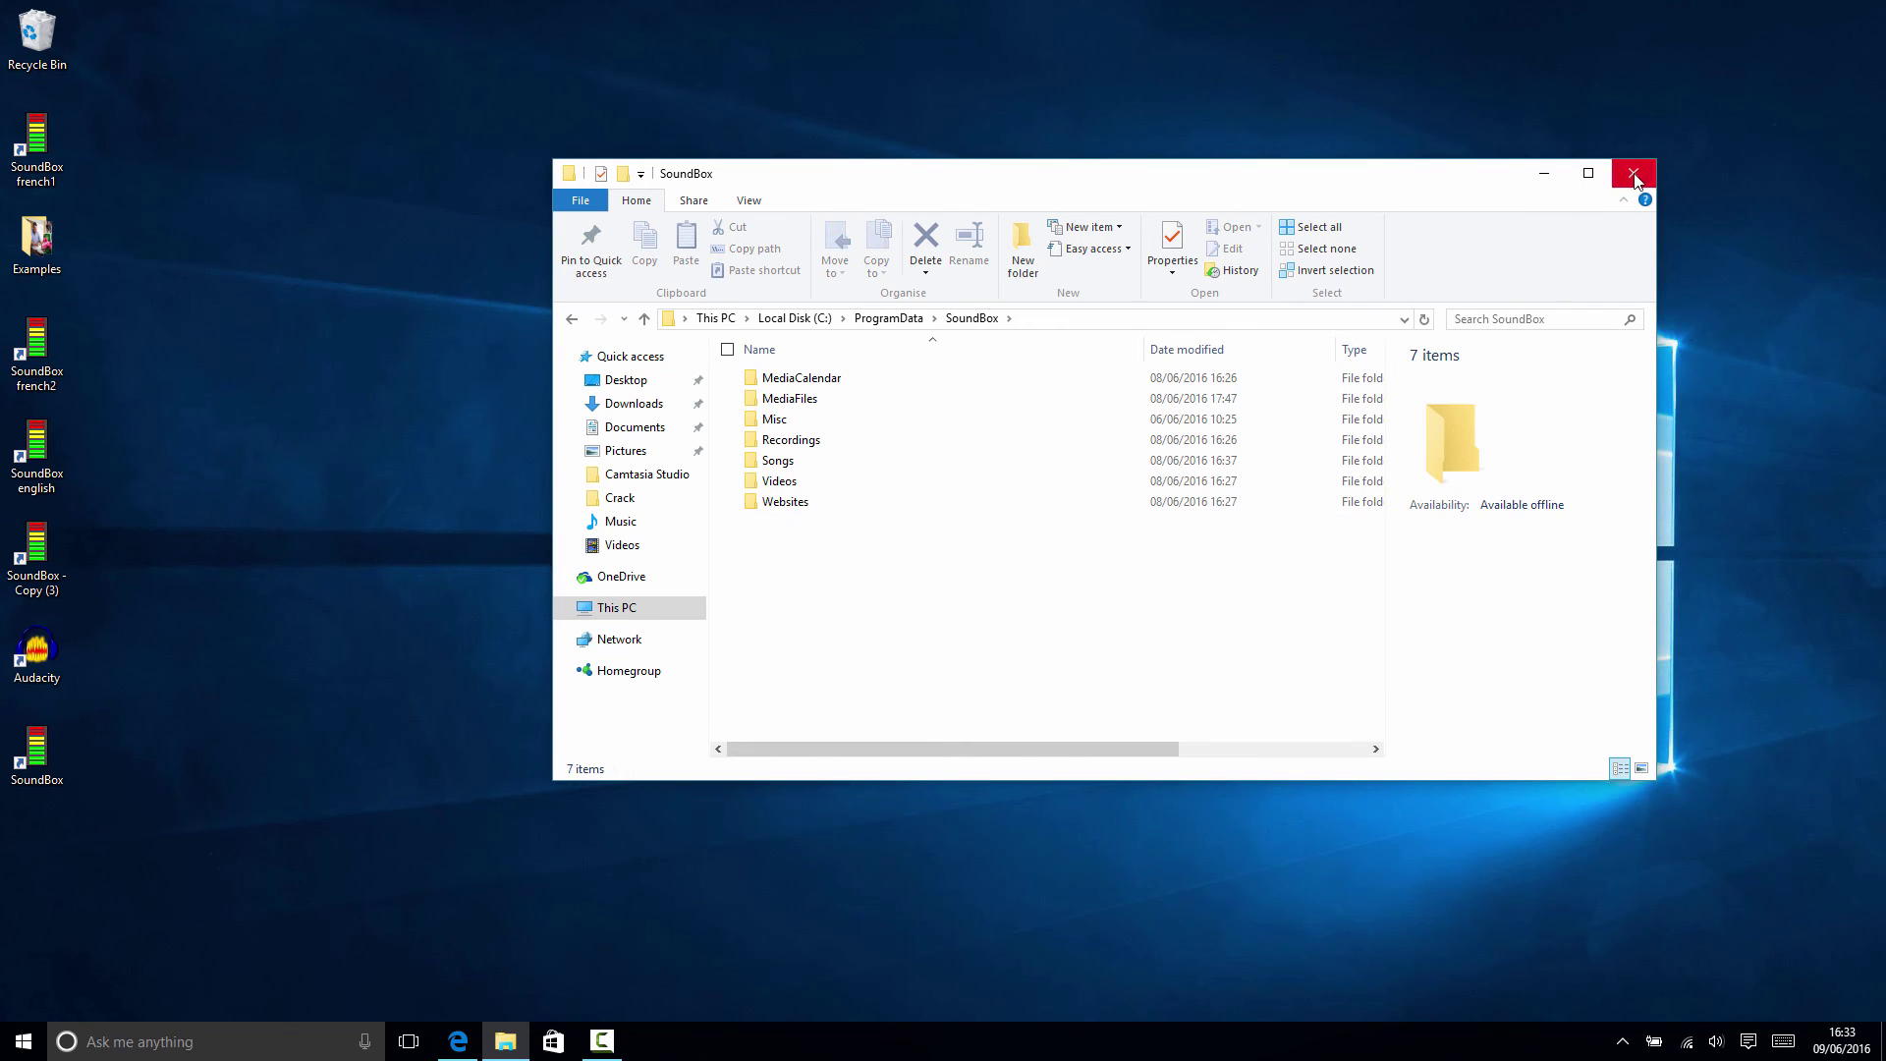
{"action": "left_click", "coordinate": [1632, 174]}
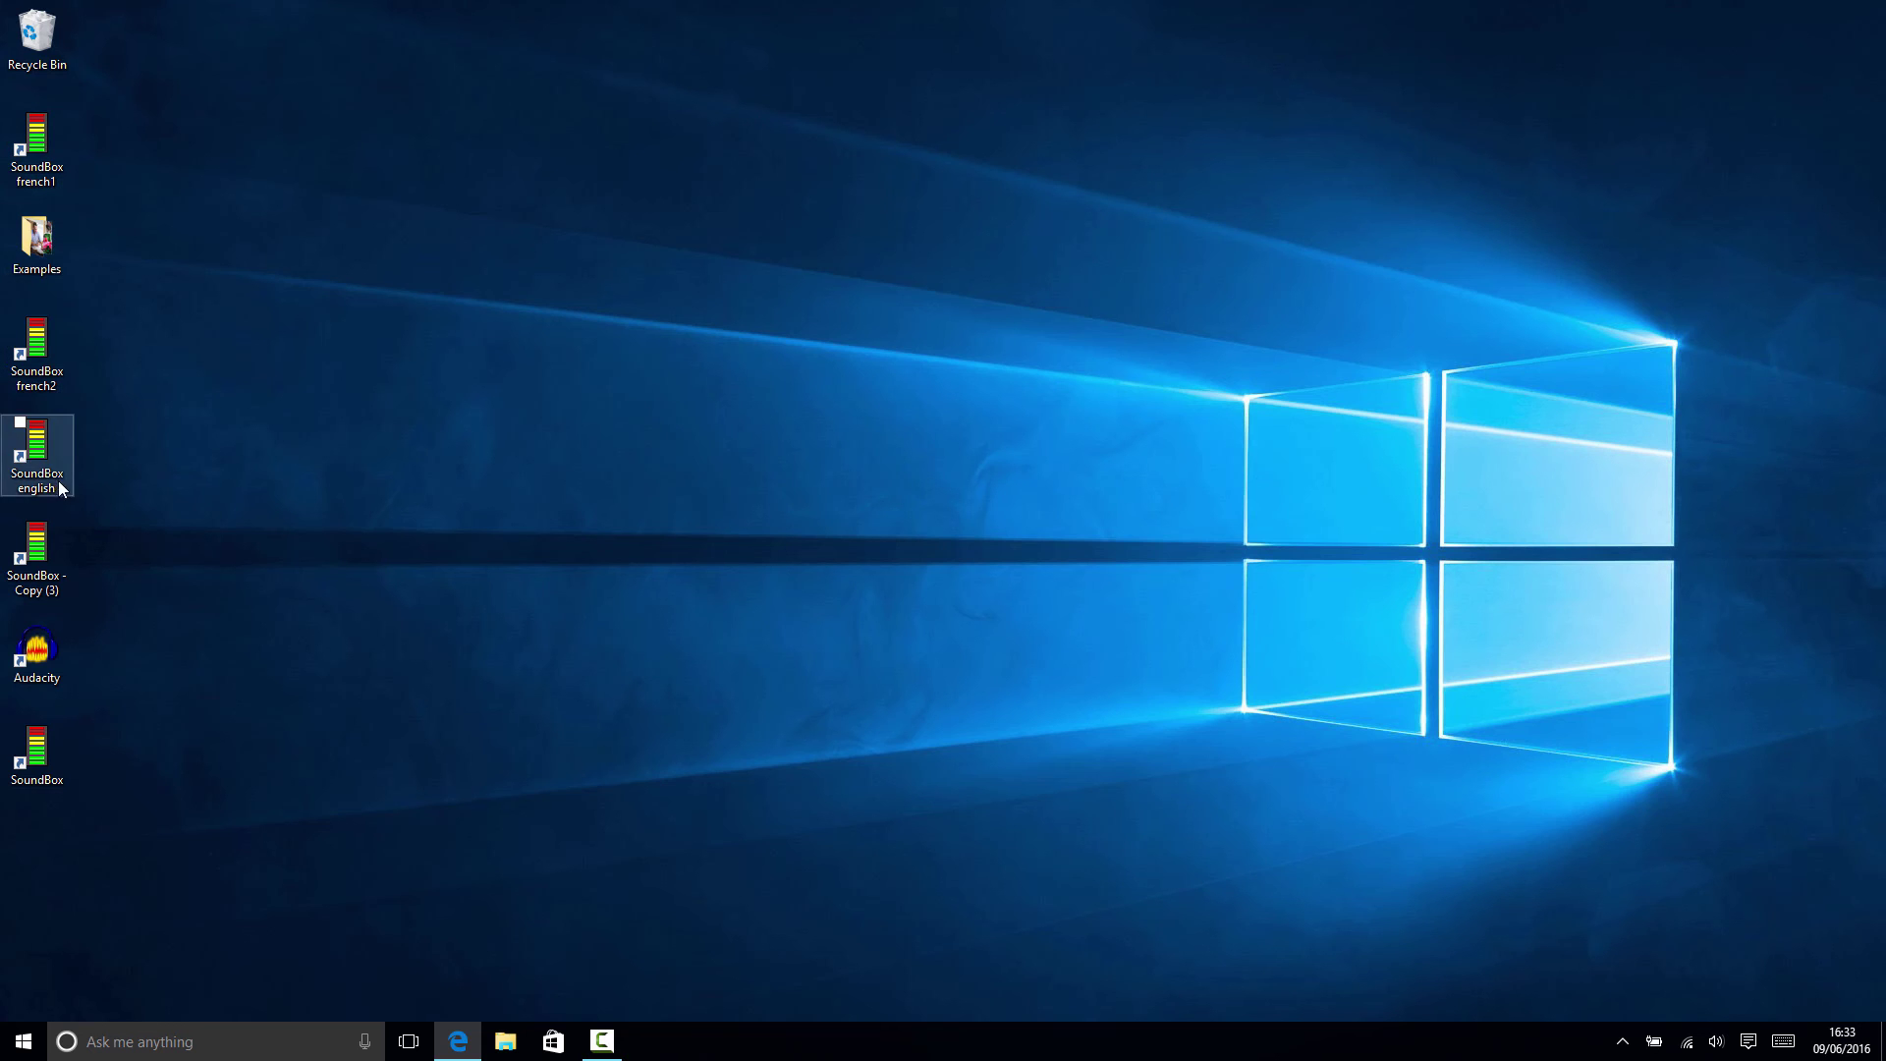
Launch SoundBox from the "SoundBox english" desktop shortcut and set the Media page's target display to \\.\DISPLAY1
{"action": "double_click", "coordinate": [49, 463]}
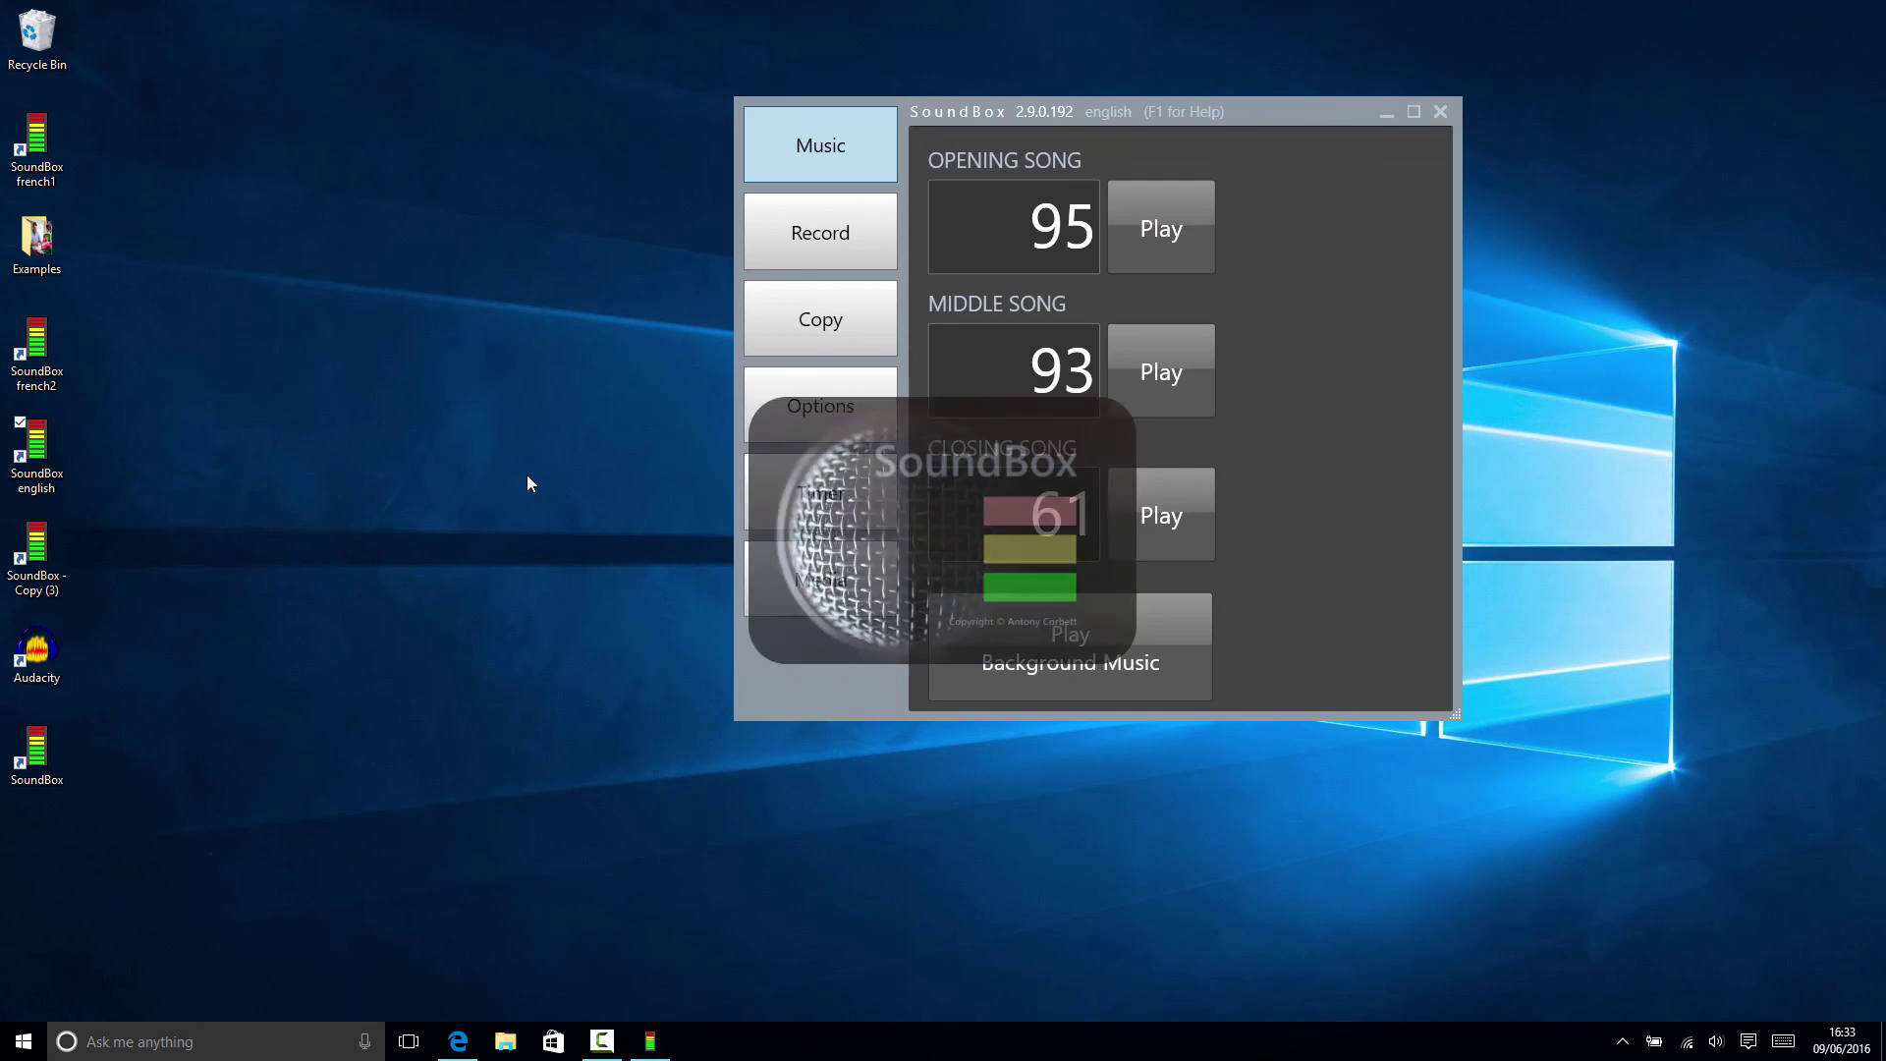
{"action": "left_click", "coordinate": [842, 555]}
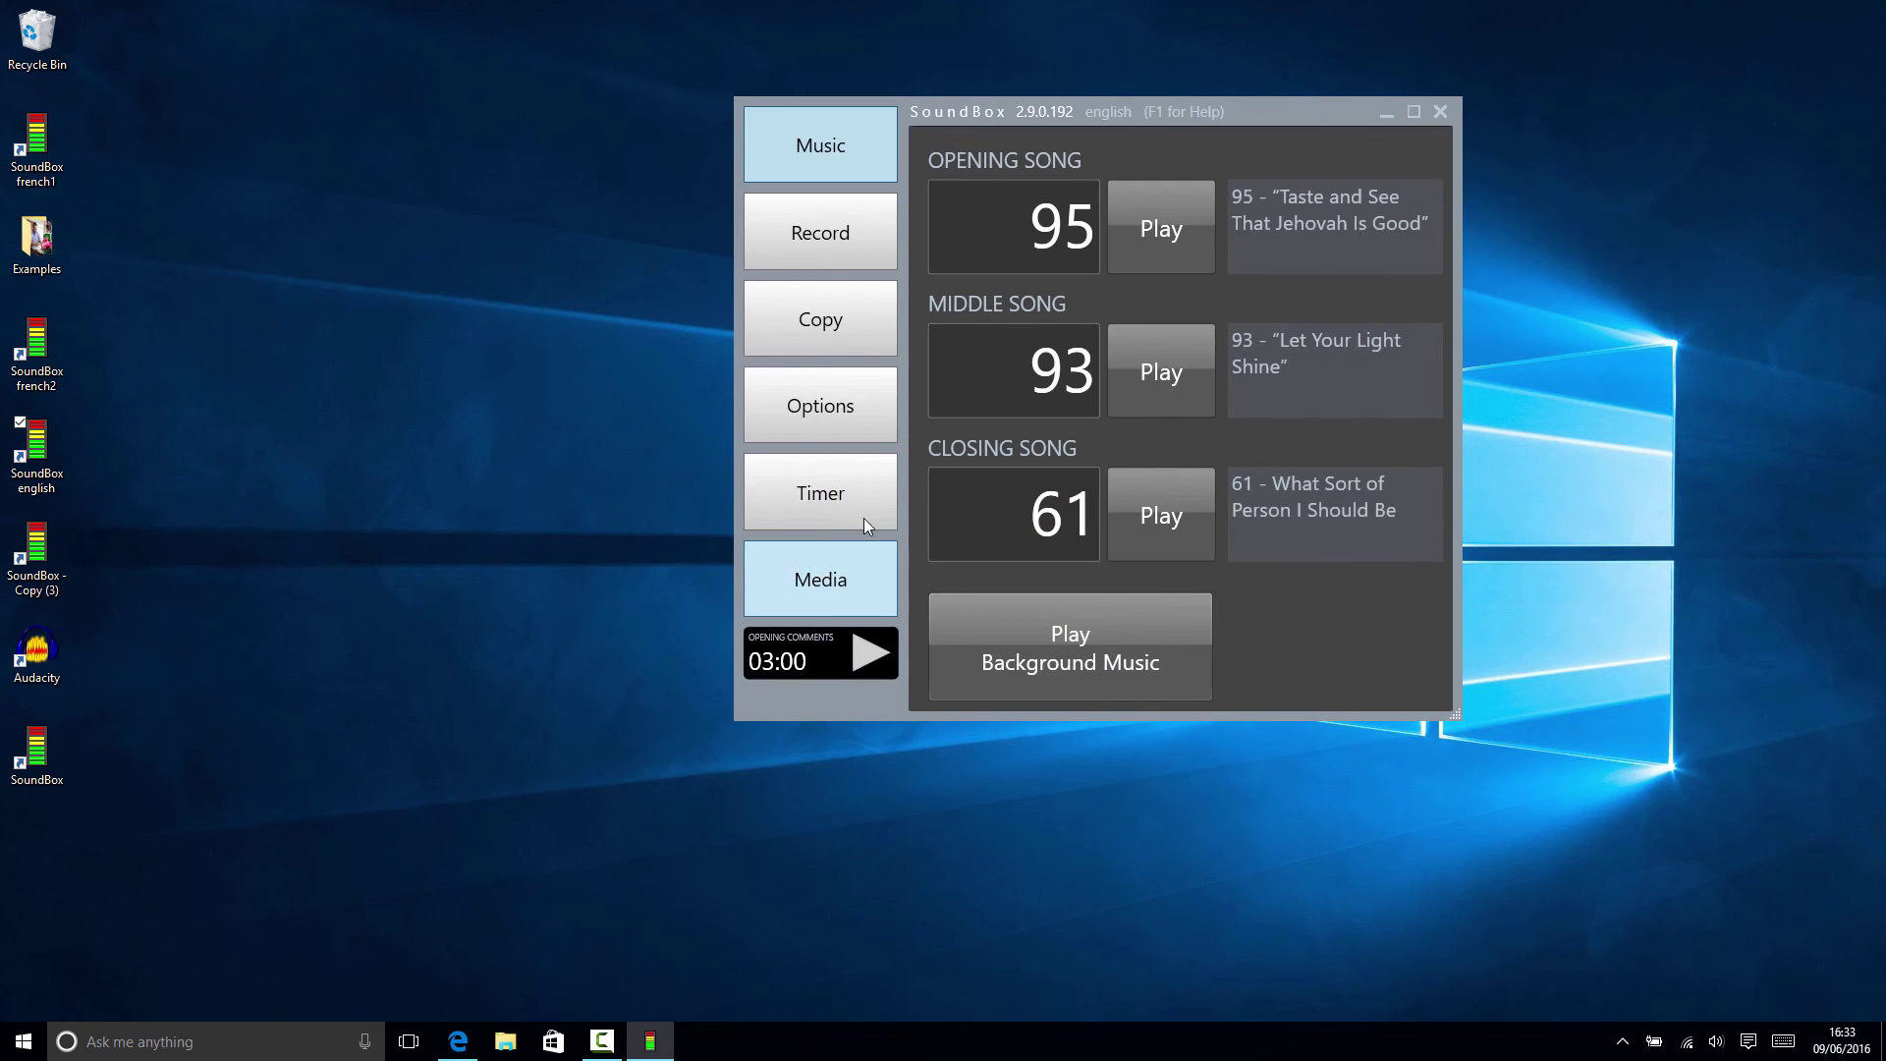
{"action": "left_click", "coordinate": [1277, 187]}
{"action": "left_click", "coordinate": [1012, 271]}
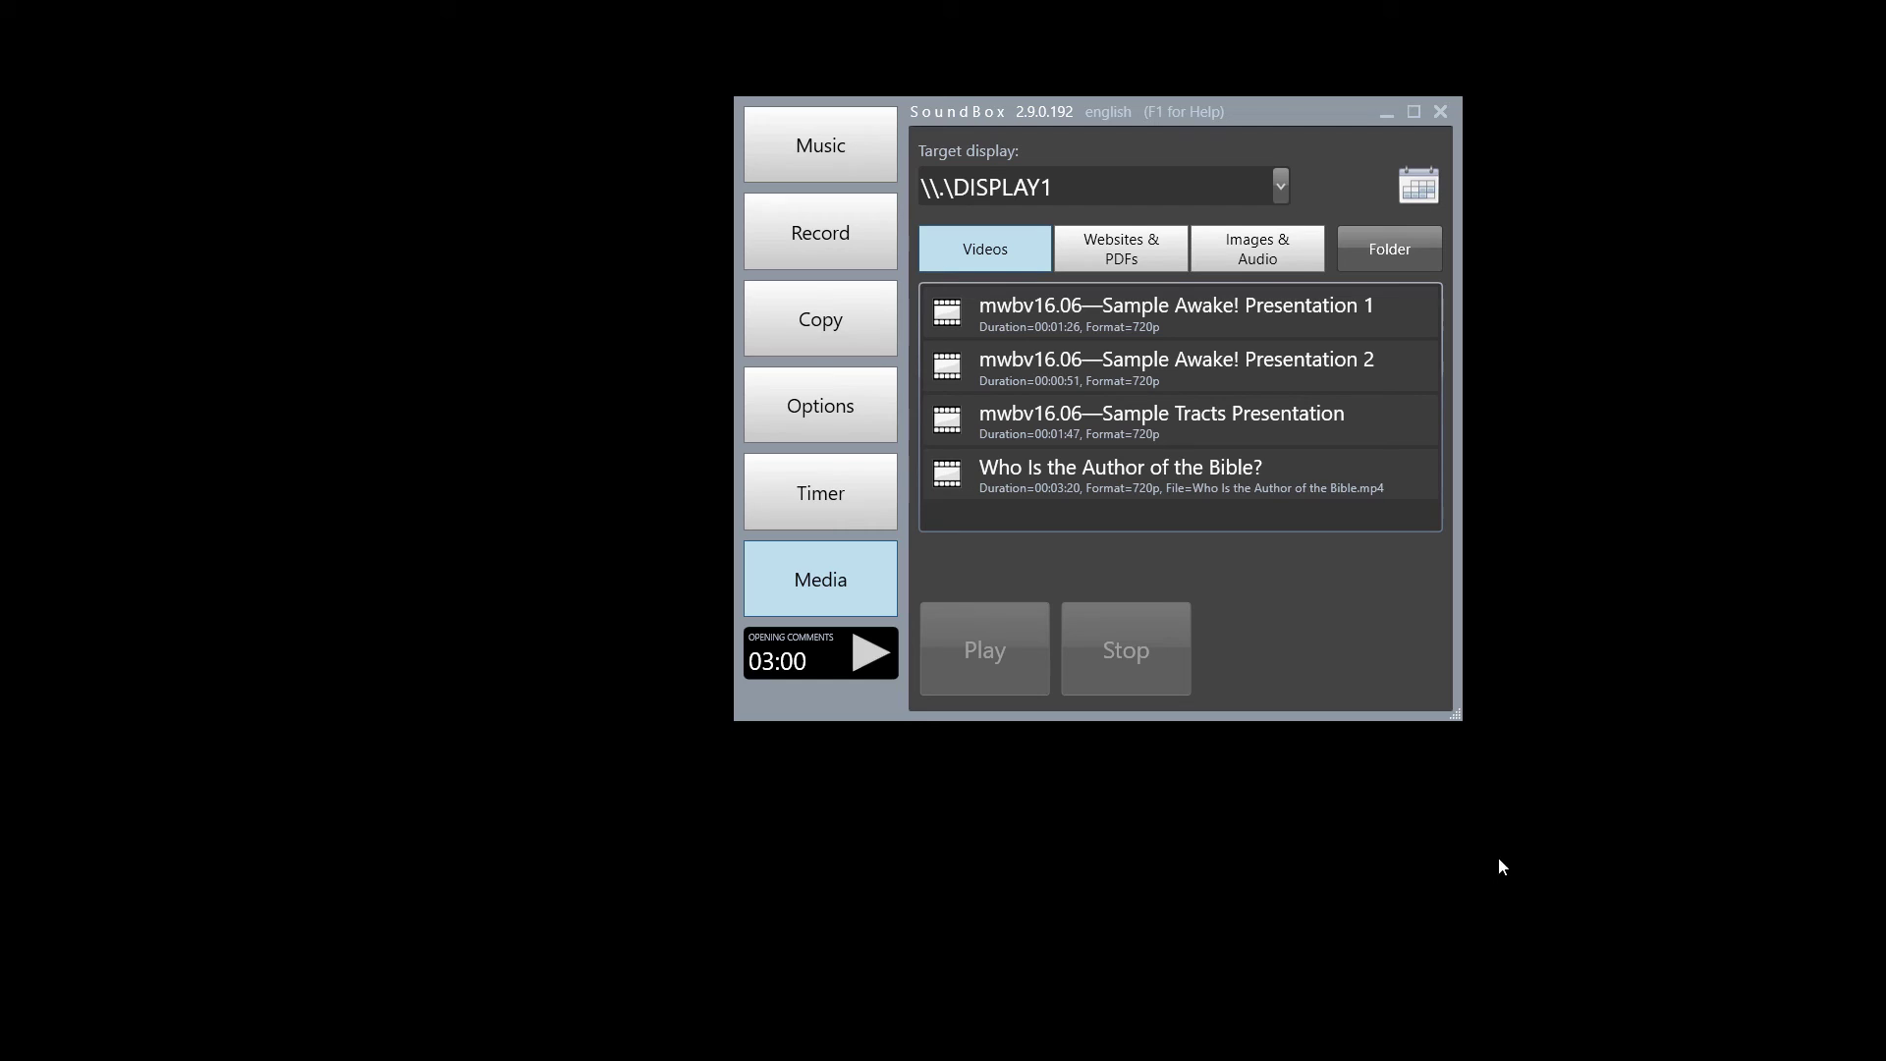
Set the Media page's target display to None and close SoundBox
{"action": "left_click", "coordinate": [1282, 187]}
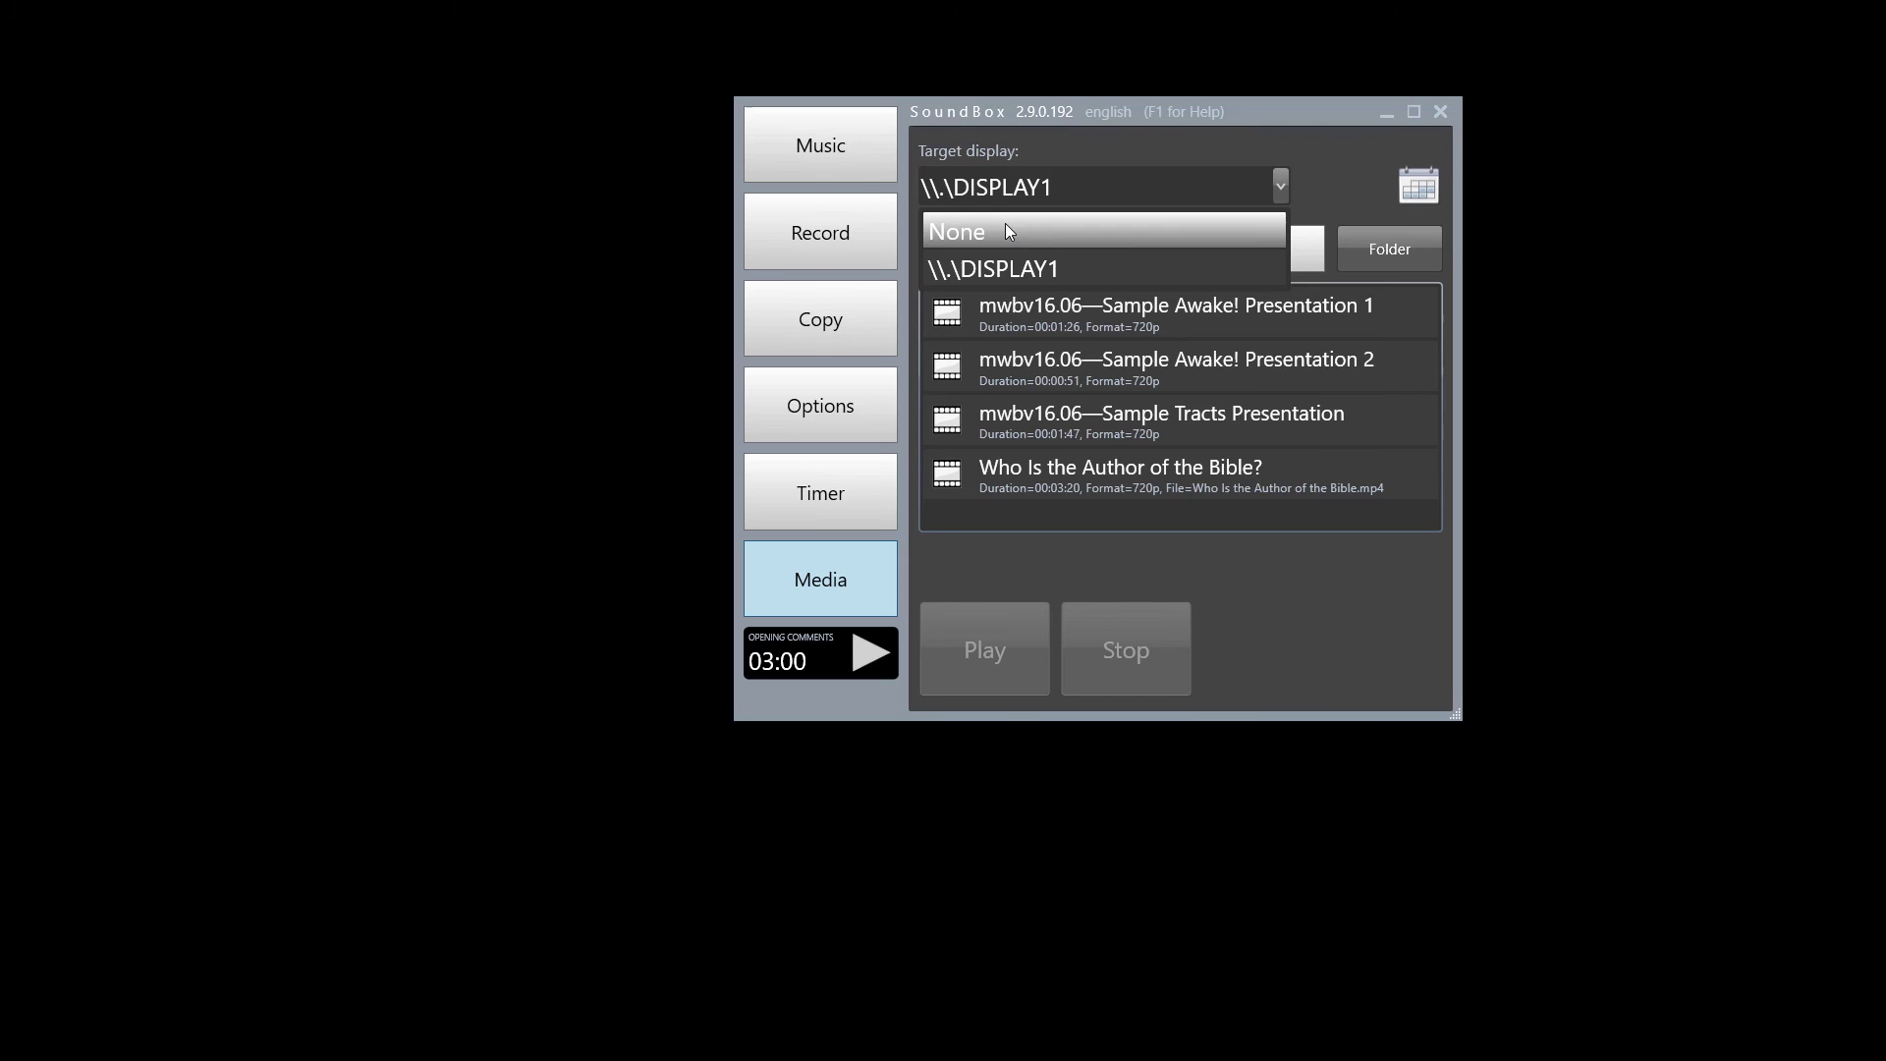
{"action": "left_click", "coordinate": [1006, 228]}
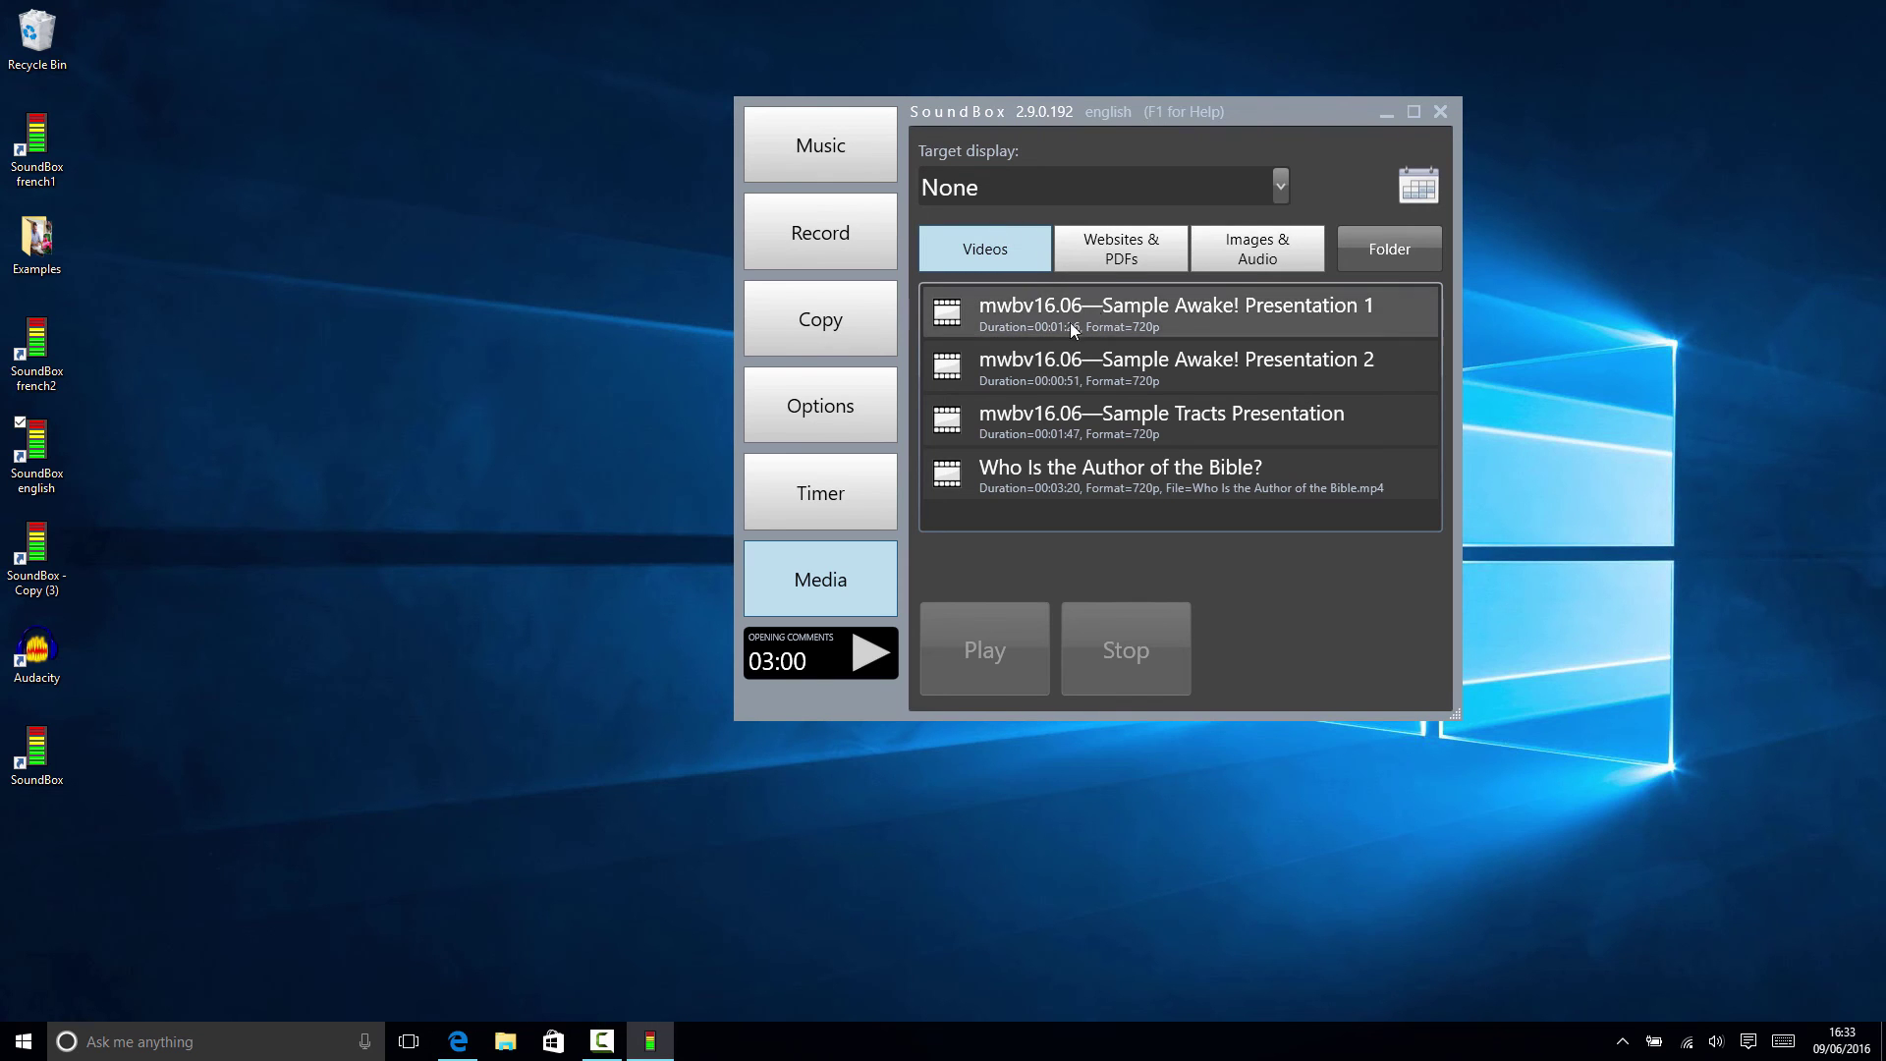
{"action": "left_click", "coordinate": [1439, 112]}
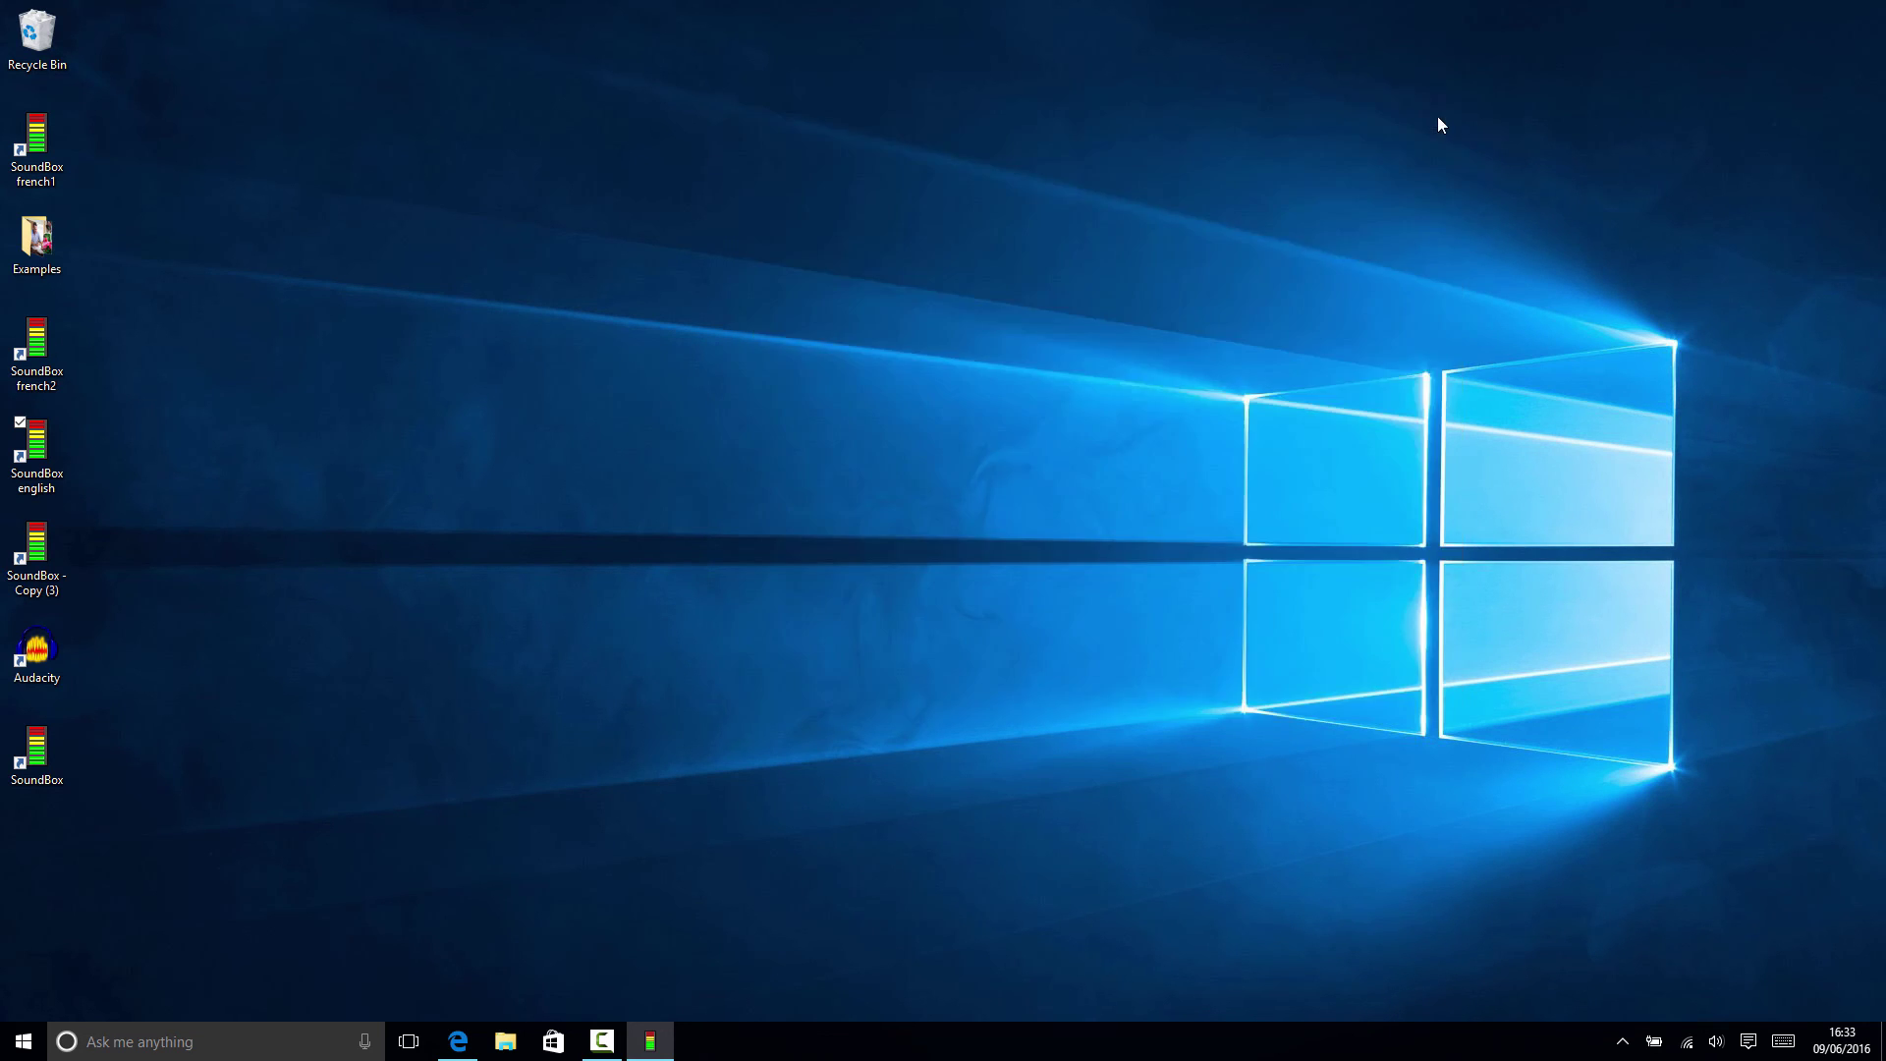
Open the Pictures folder in File Explorer, preview the jw_pic image full size and close the preview
{"action": "key", "text": "super+e"}
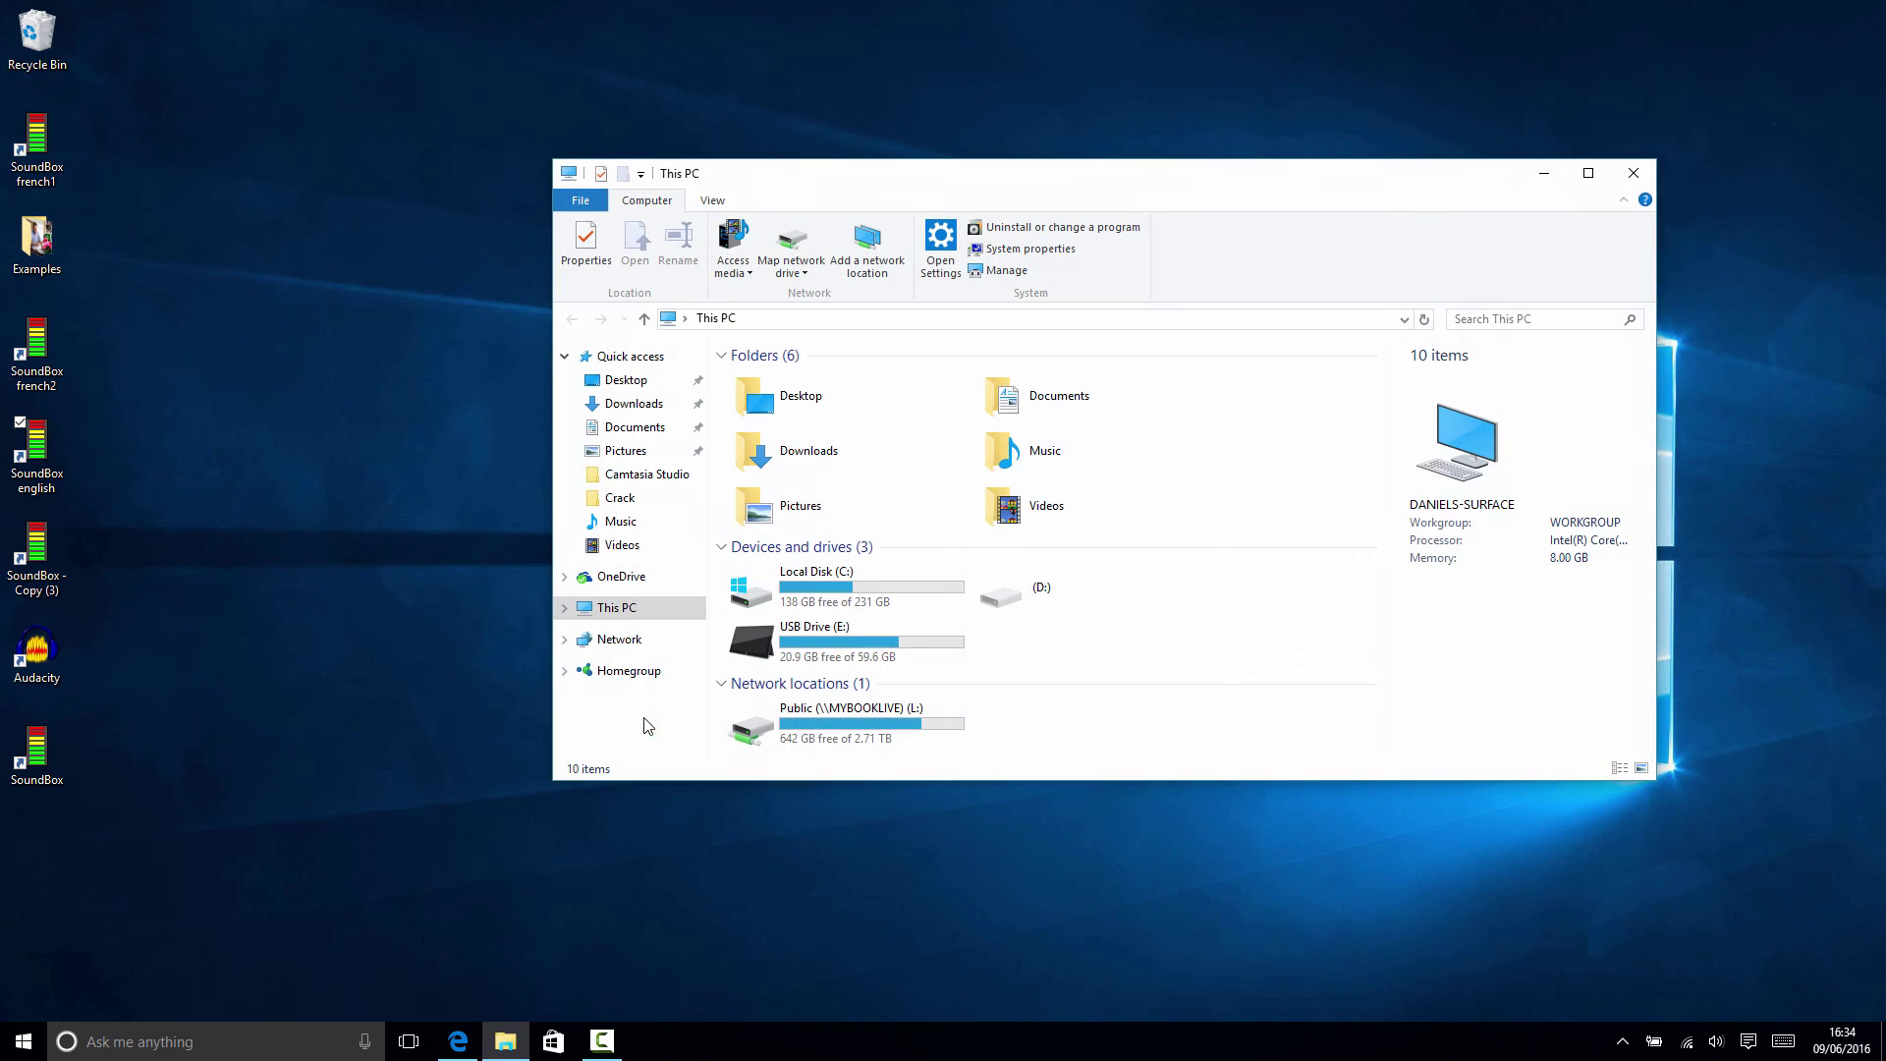
{"action": "left_click", "coordinate": [626, 450]}
{"action": "left_click", "coordinate": [999, 543]}
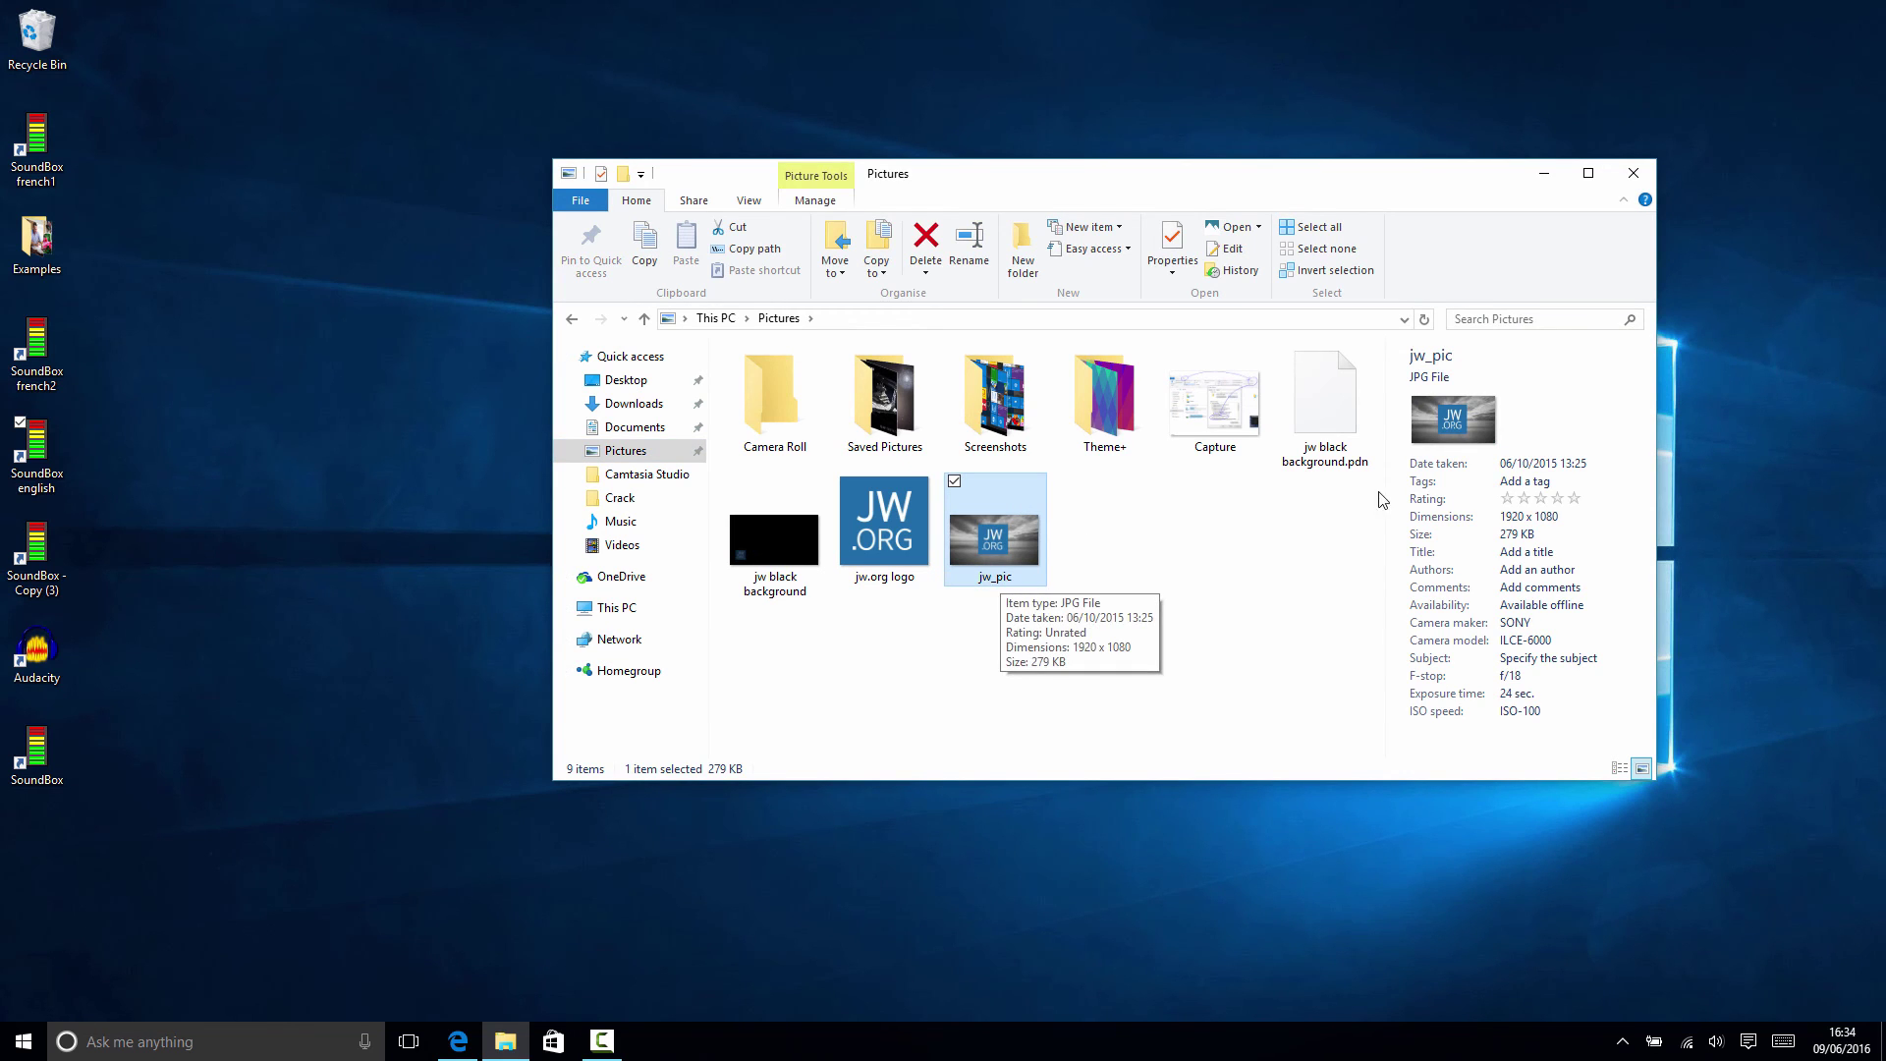
{"action": "double_click", "coordinate": [1010, 546]}
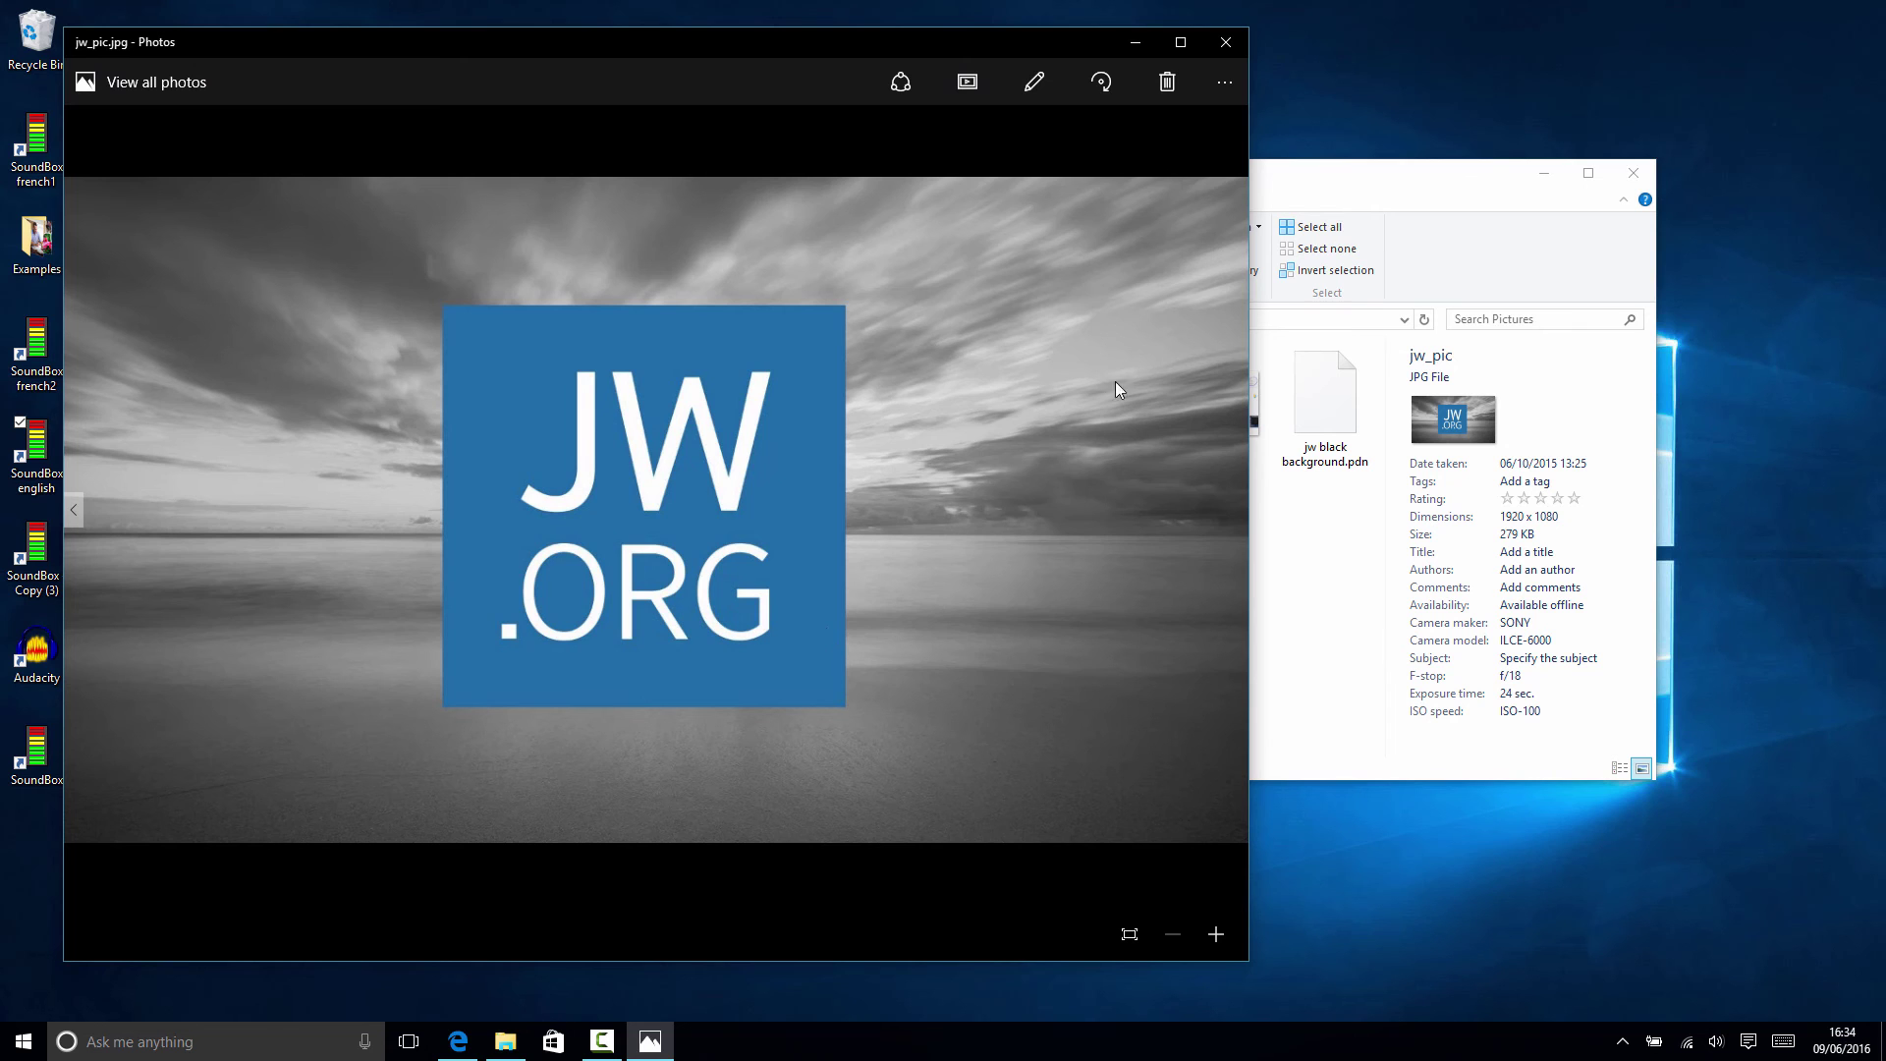
{"action": "left_click", "coordinate": [1224, 44]}
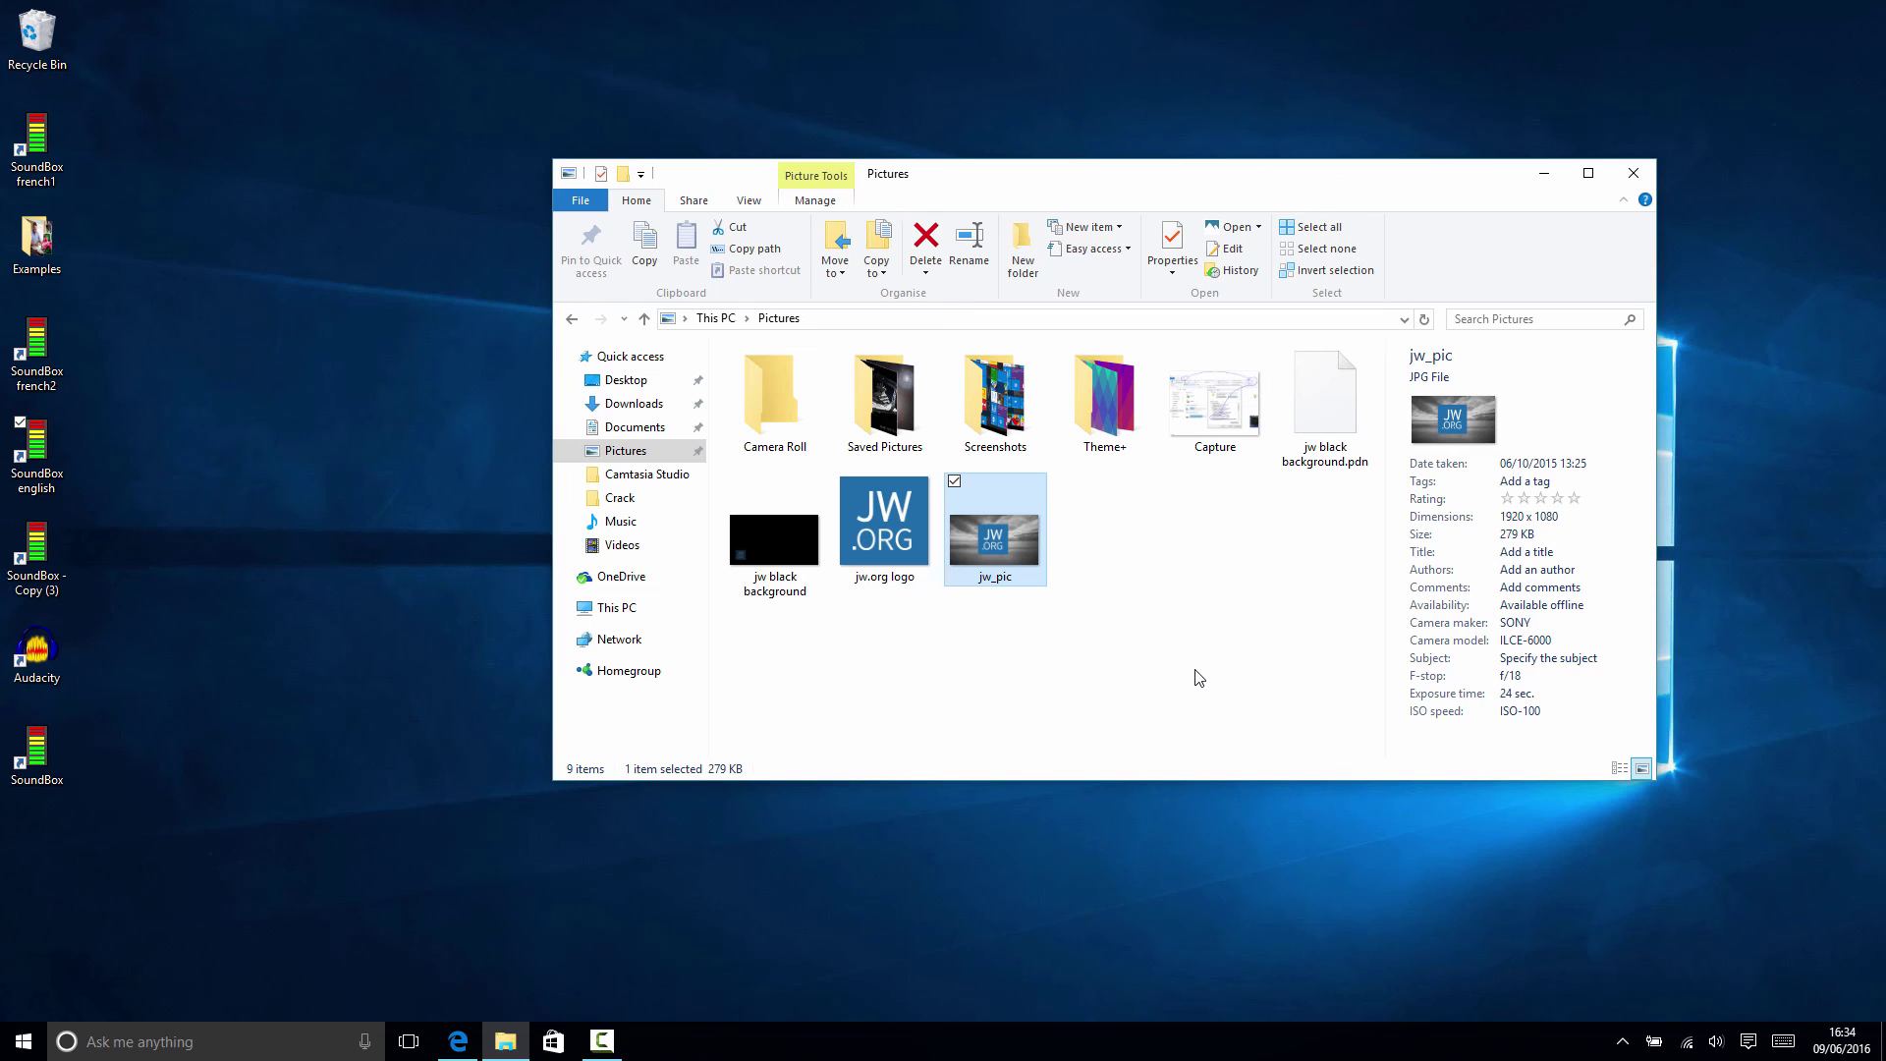
Check the jw black background file's type and rename the jw_pic picture as background.png
{"action": "left_click", "coordinate": [791, 566]}
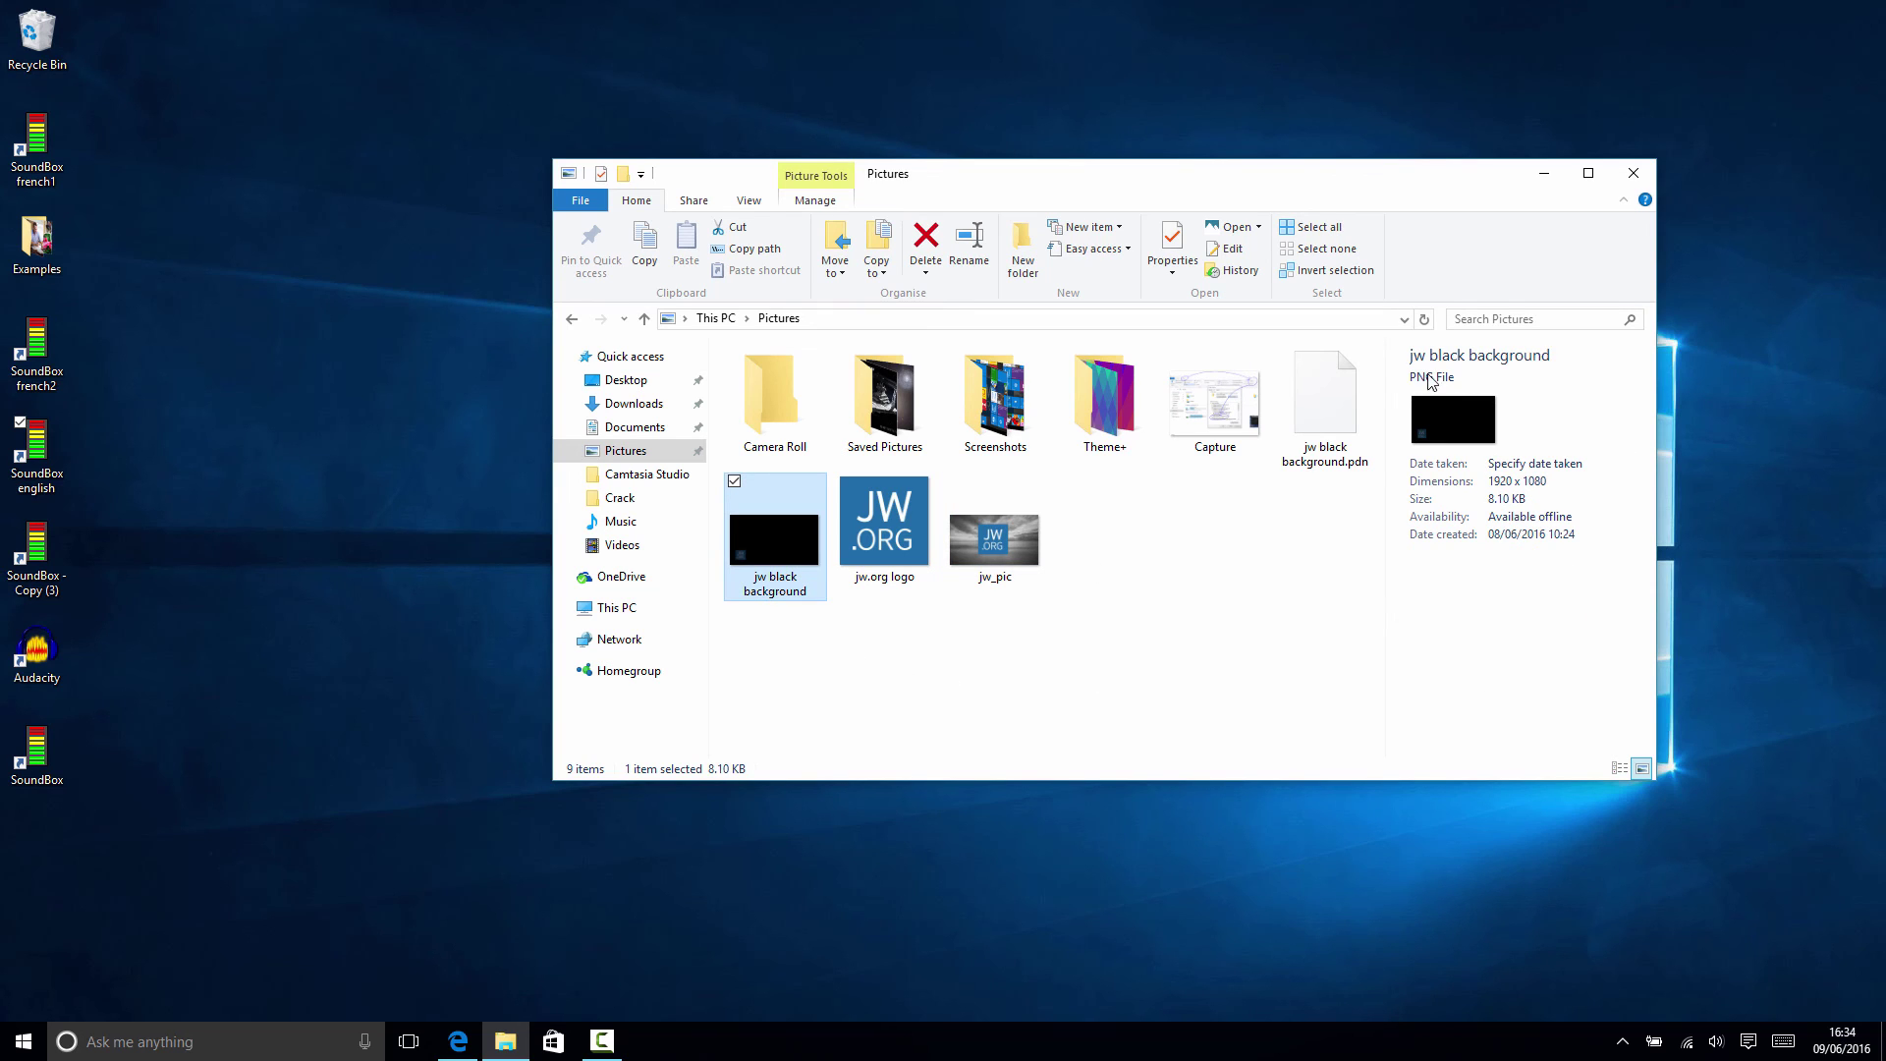
{"action": "left_click", "coordinate": [1011, 570]}
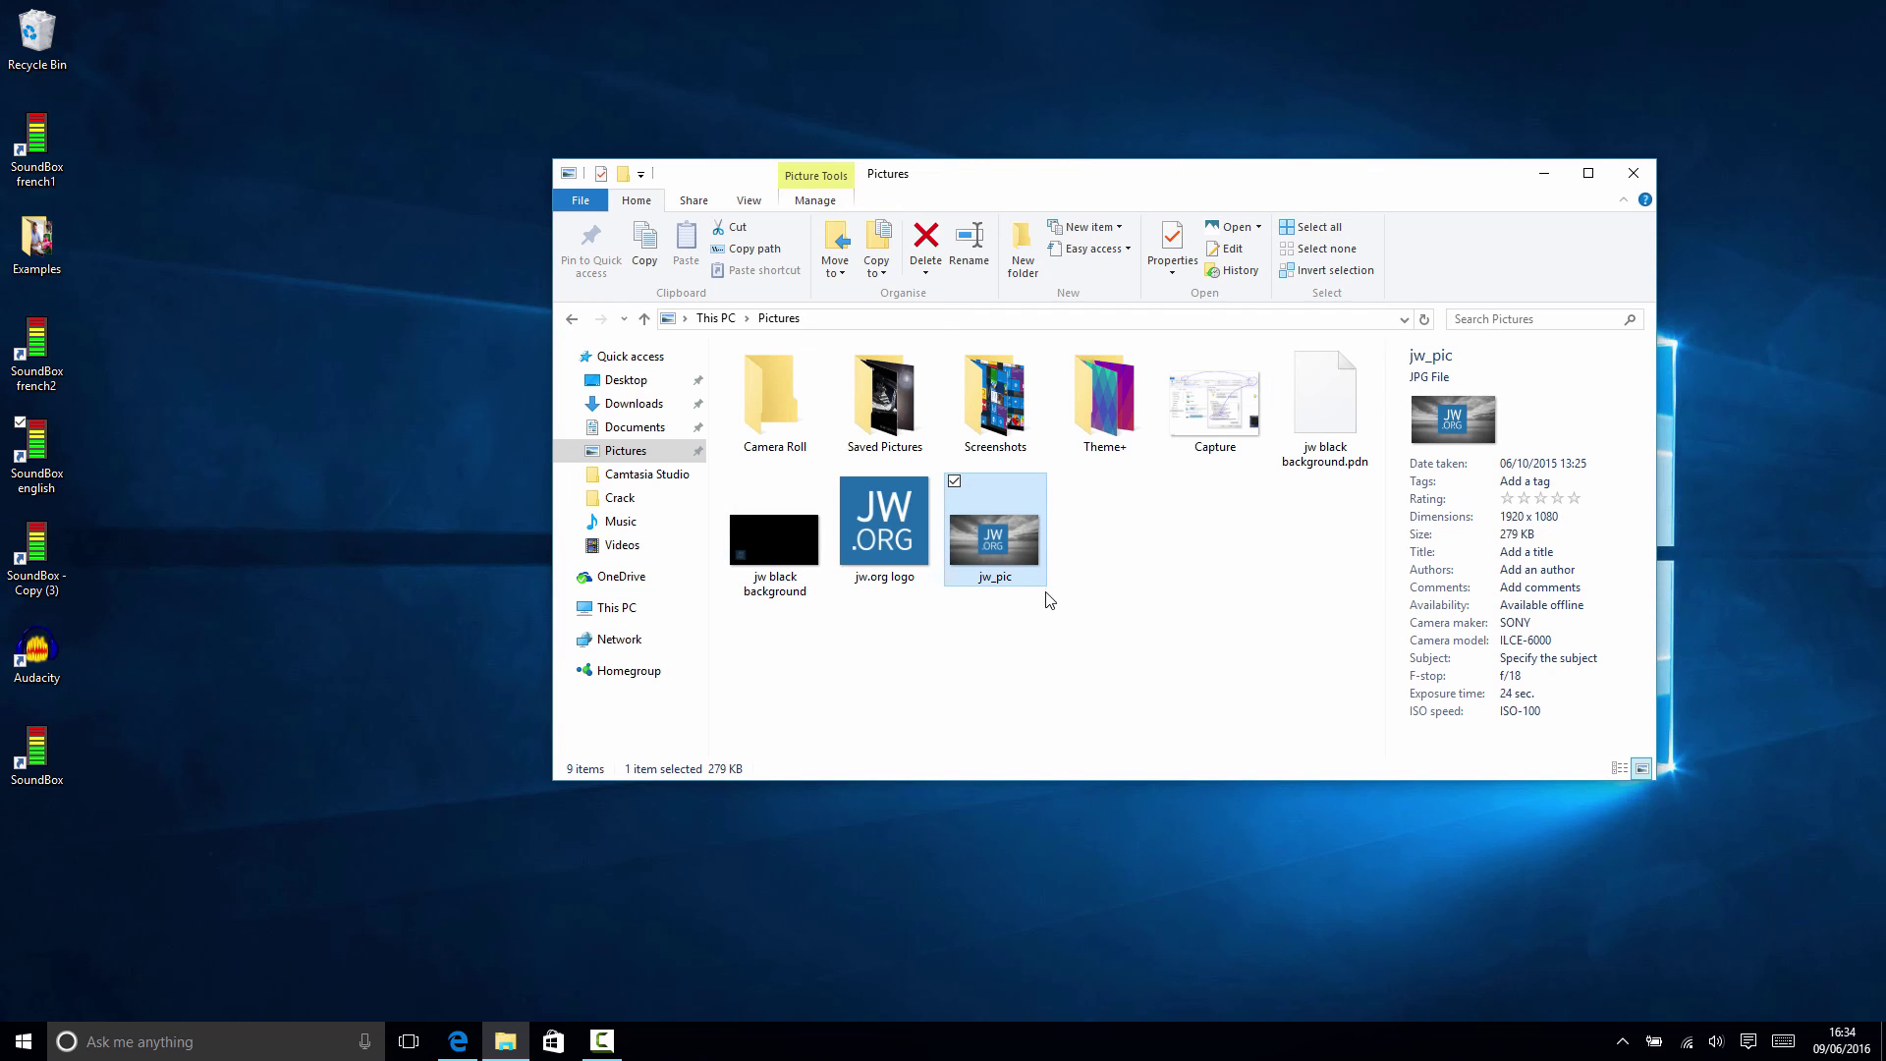
{"action": "left_click", "coordinate": [1000, 578]}
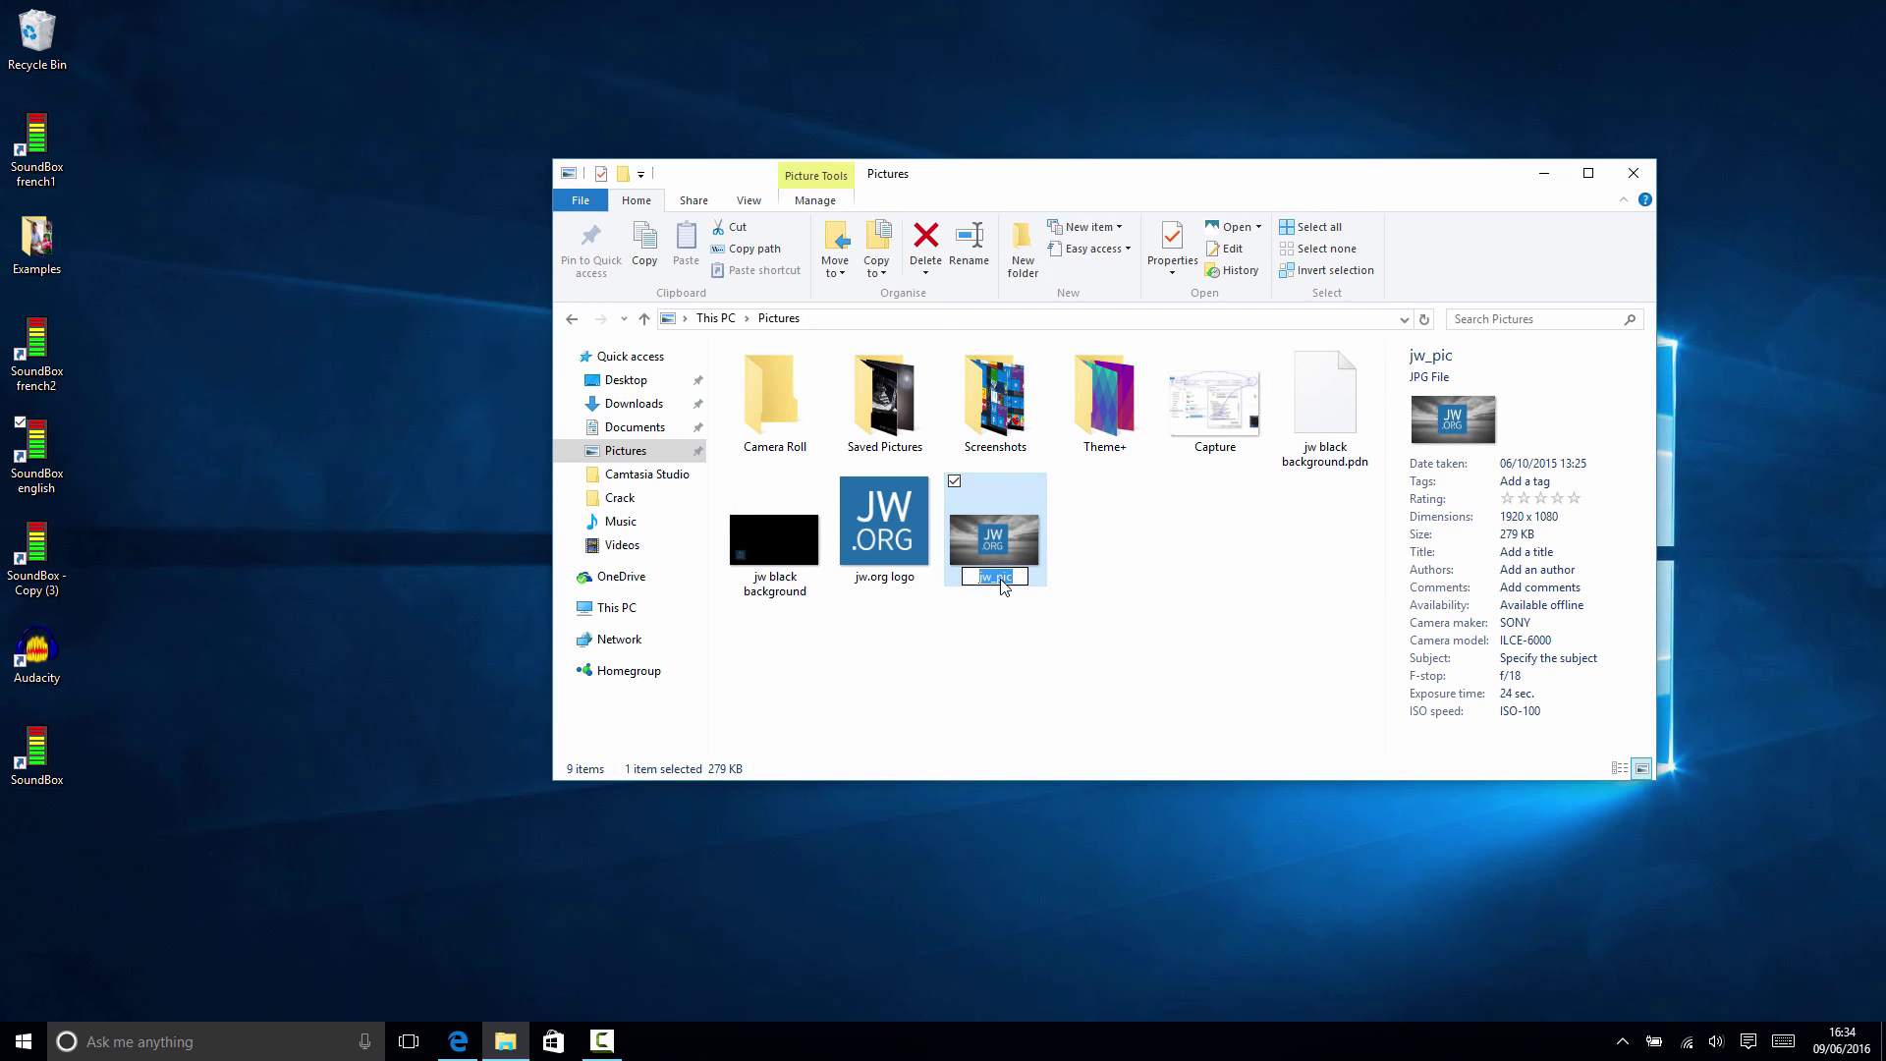
{"action": "type", "text": "background"}
{"action": "key", "text": "Return"}
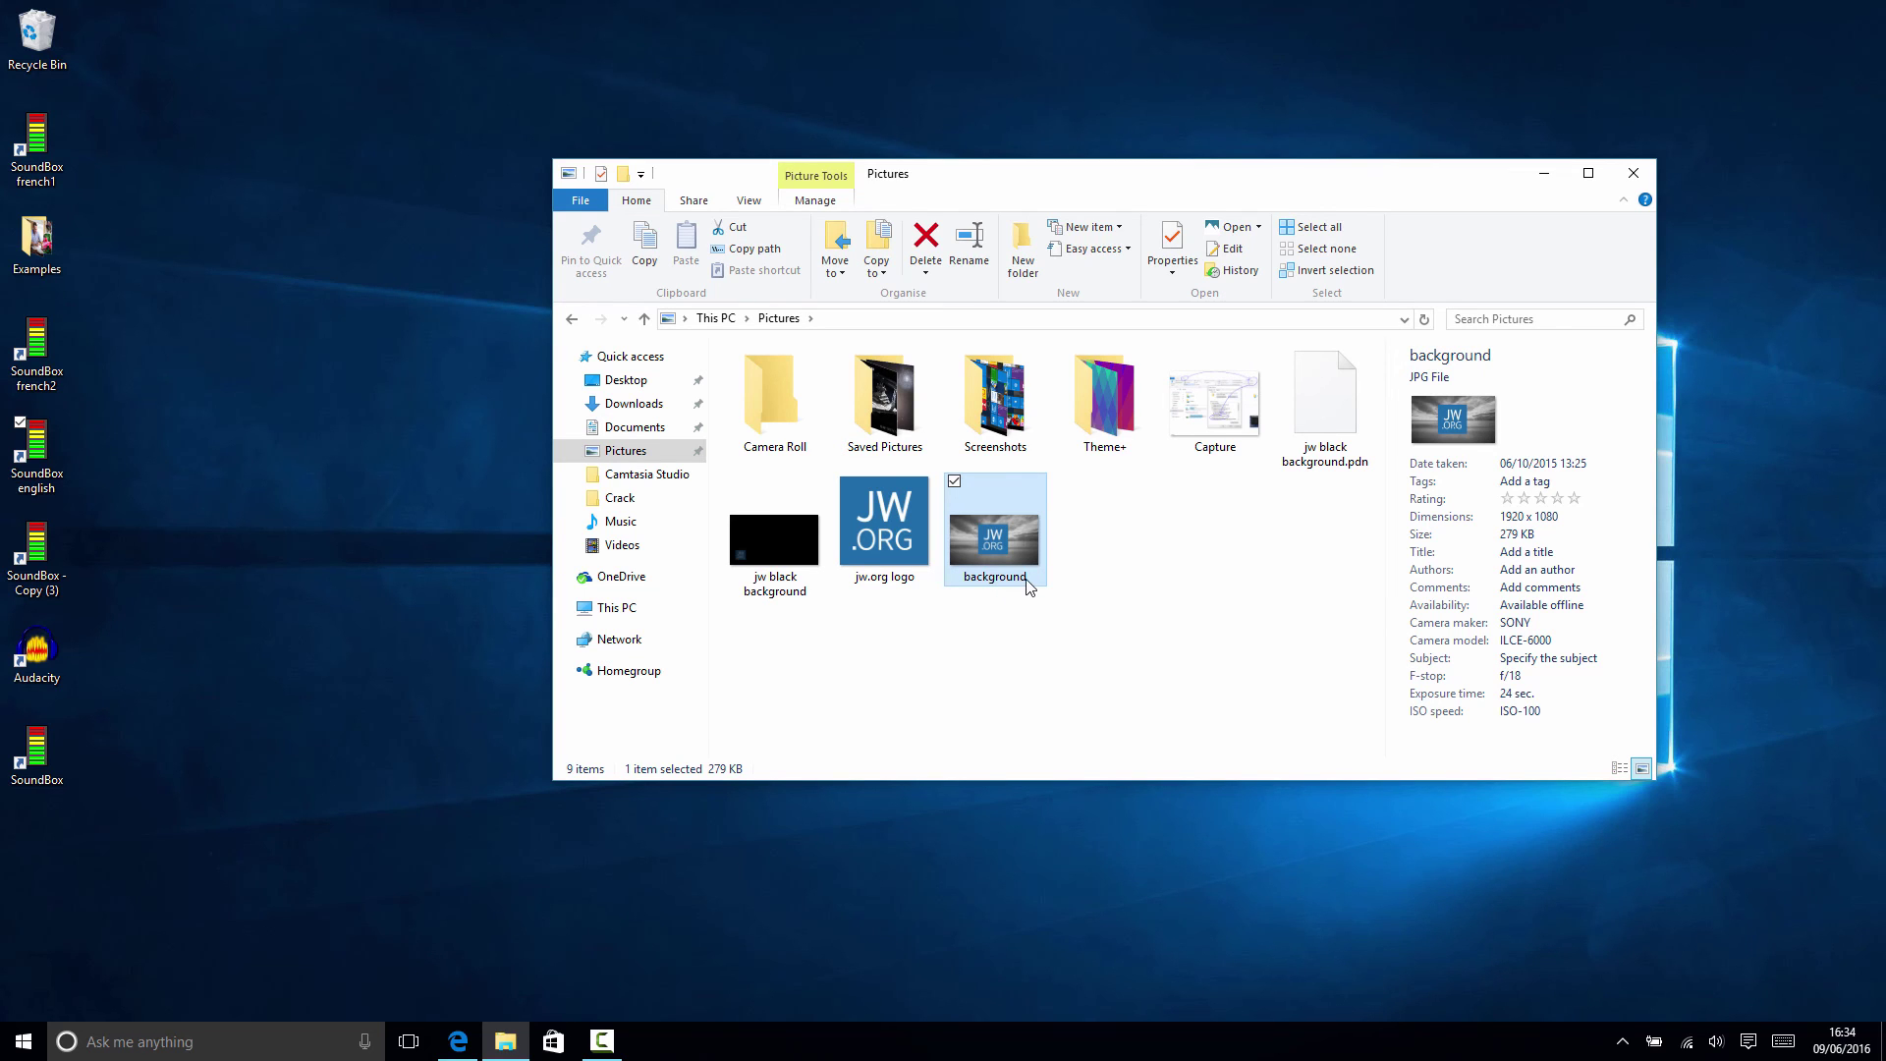
{"action": "left_click", "coordinate": [1021, 581]}
{"action": "type", "text": ".png"}
{"action": "key", "text": "Return"}
Turn off "Hide extensions for known file types" in Folder Options and apply it
{"action": "left_click", "coordinate": [748, 199]}
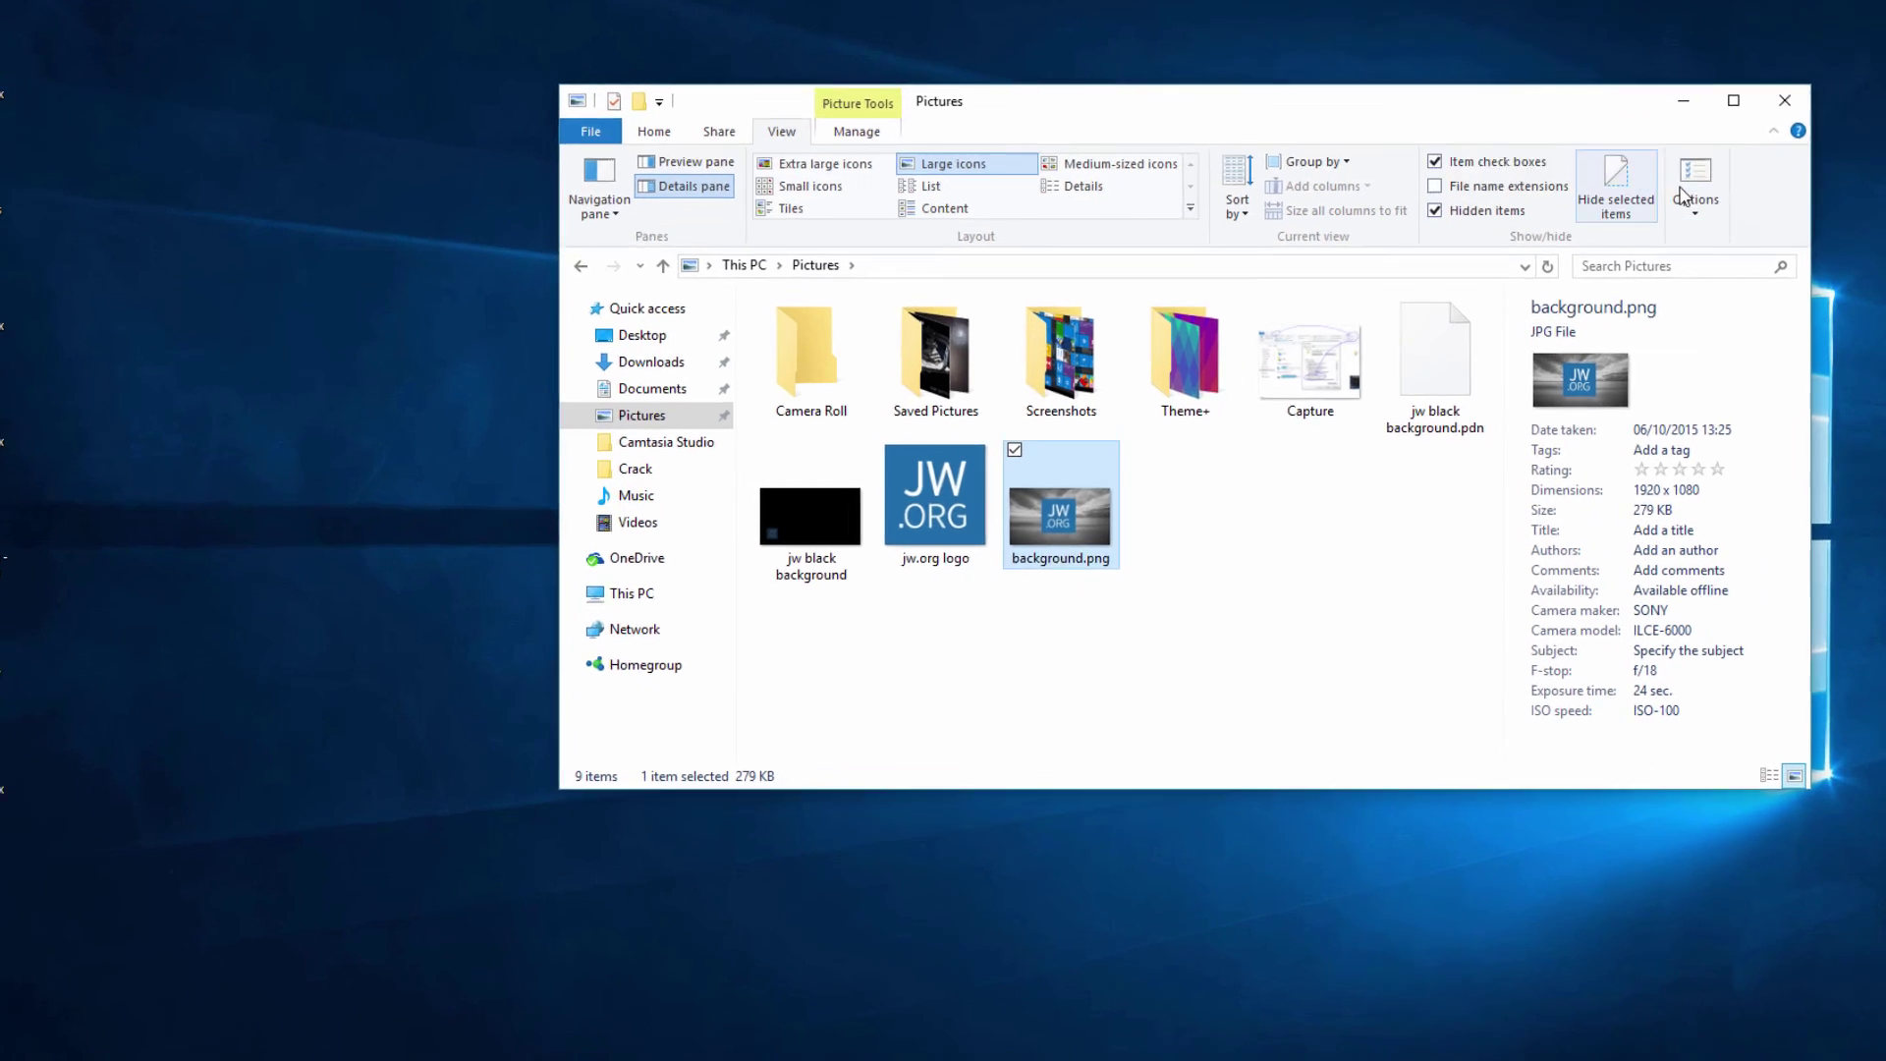
{"action": "left_click", "coordinate": [1683, 195]}
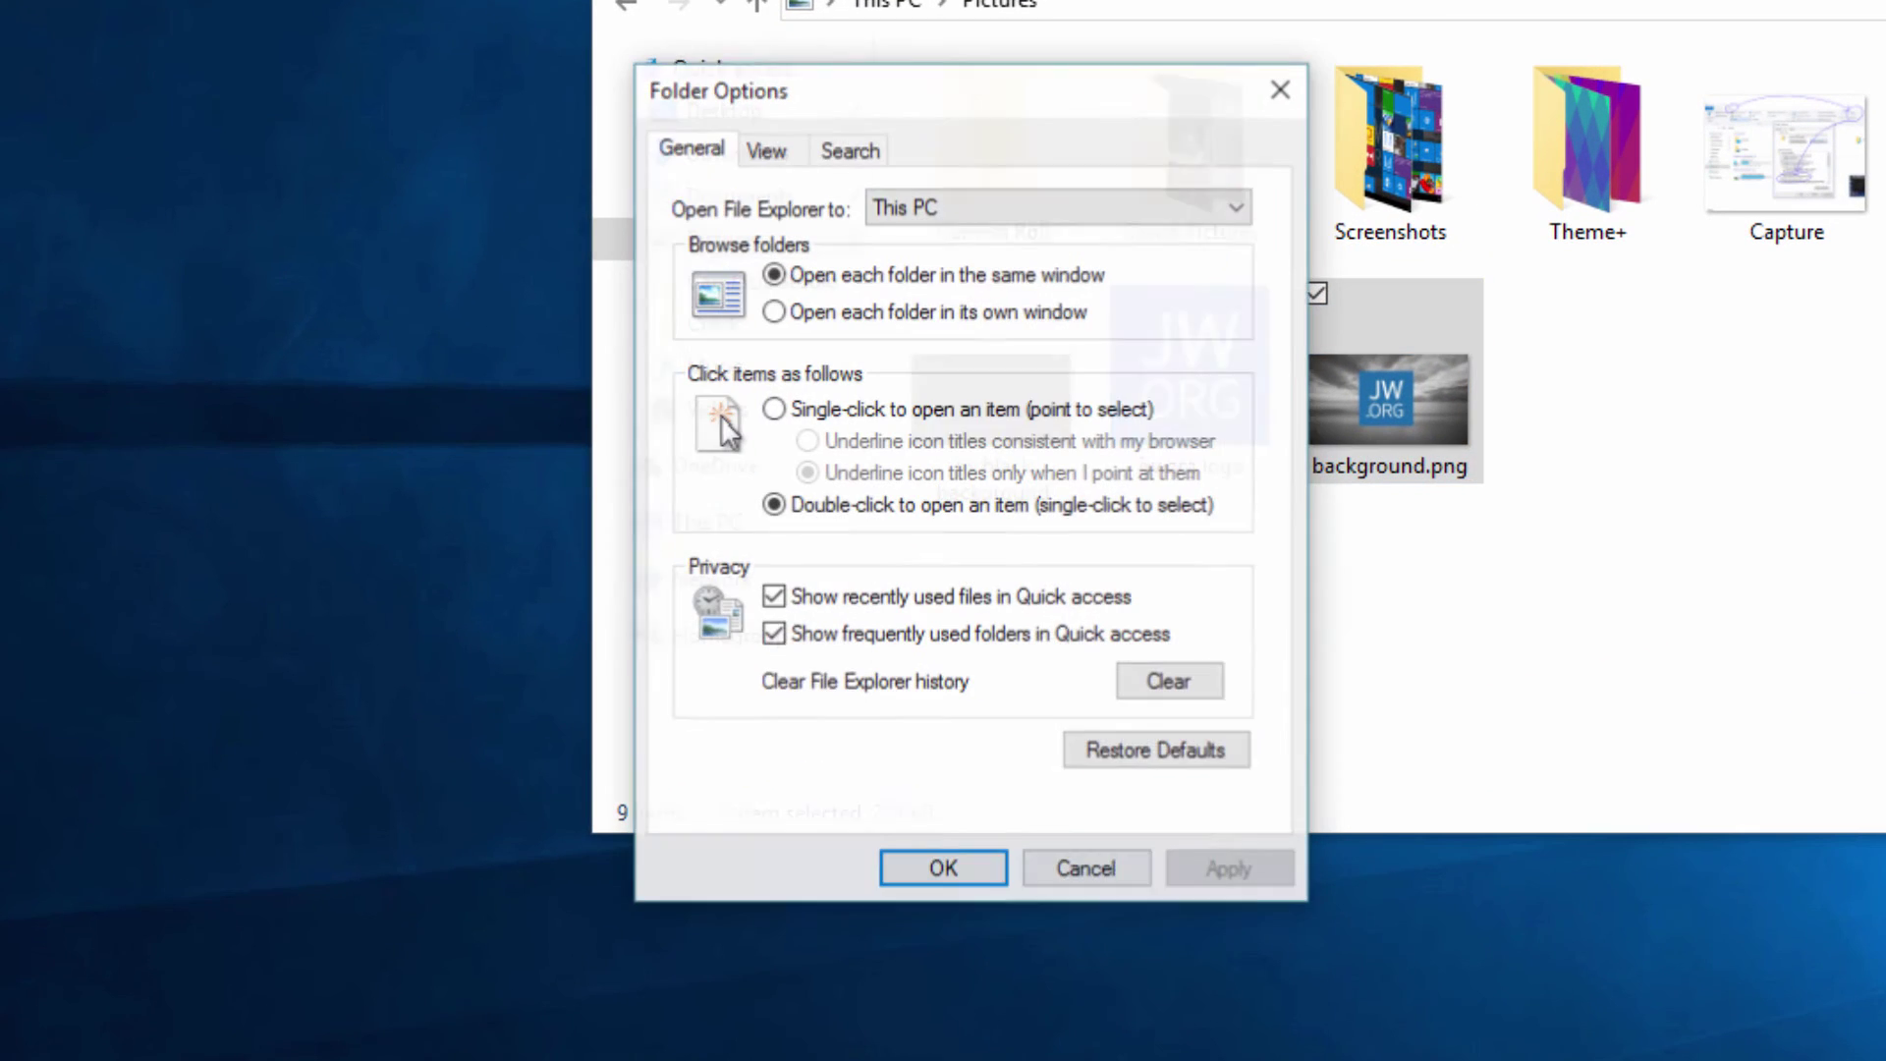
{"action": "left_click", "coordinate": [772, 155]}
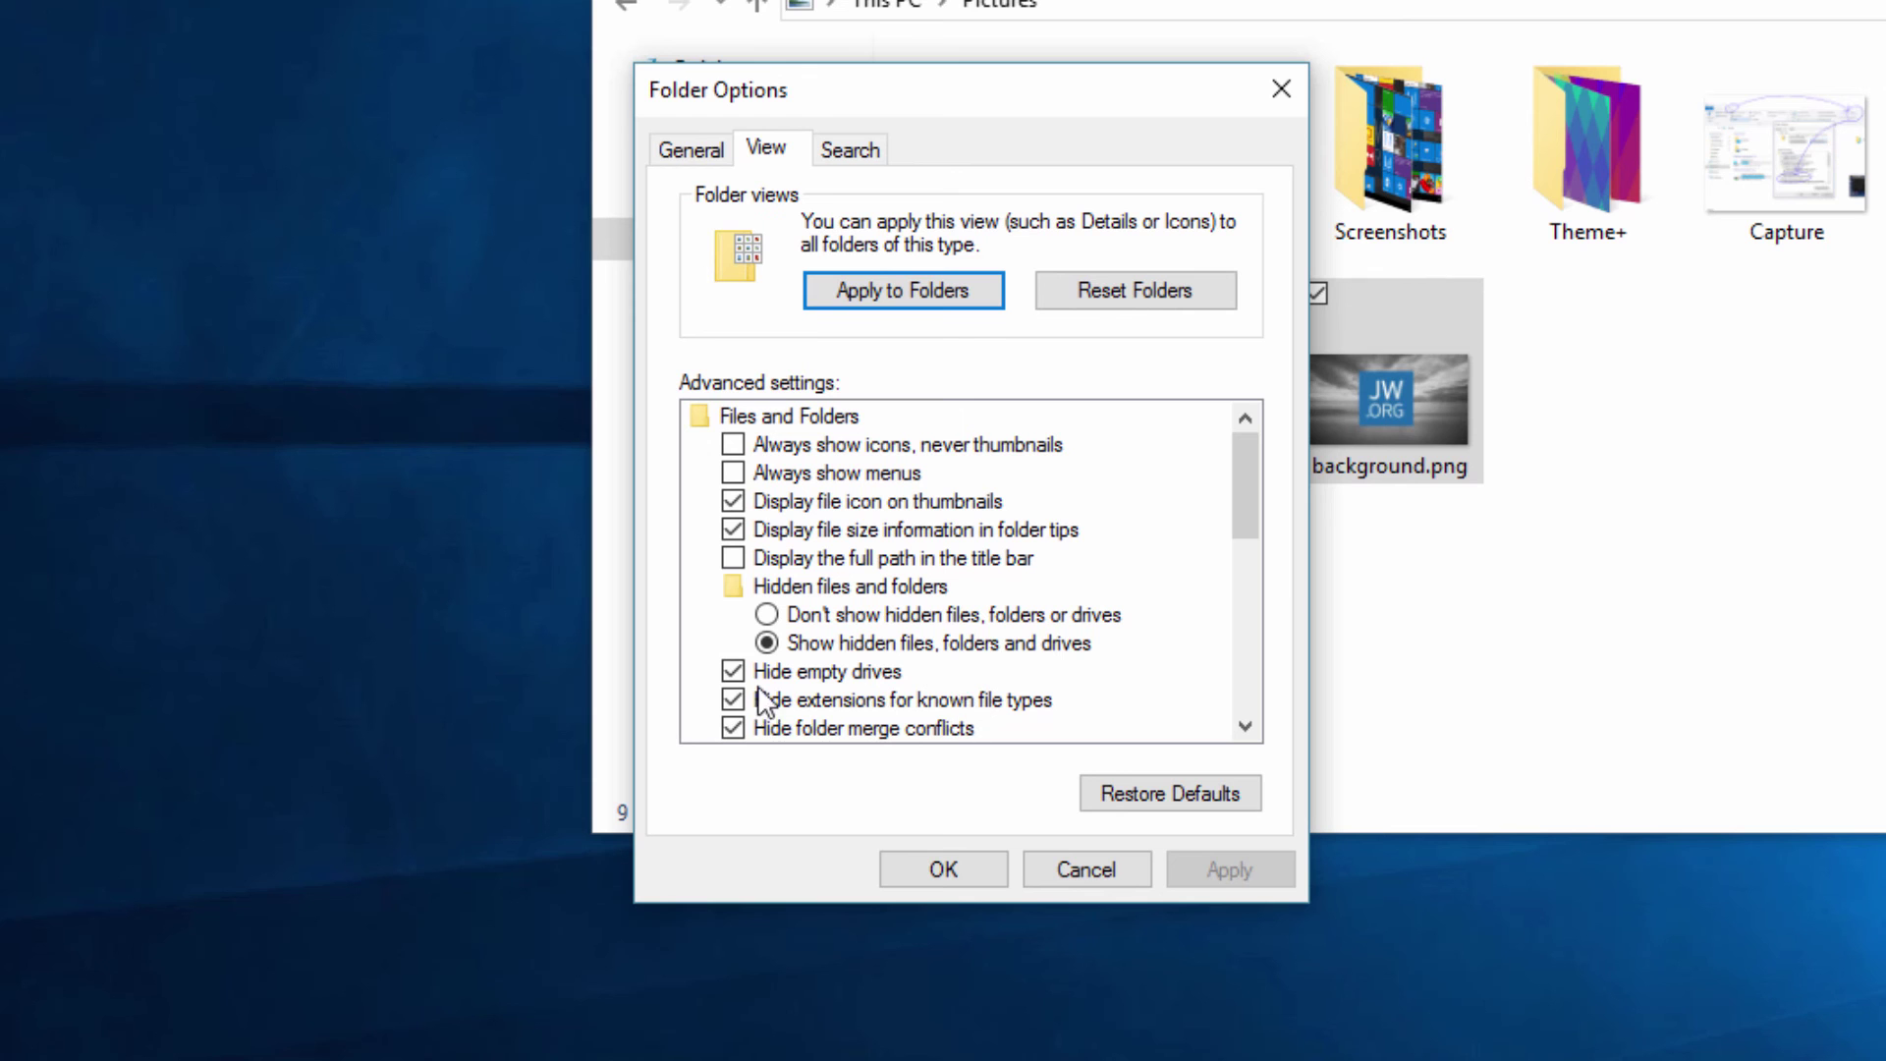
{"action": "left_click", "coordinate": [733, 699]}
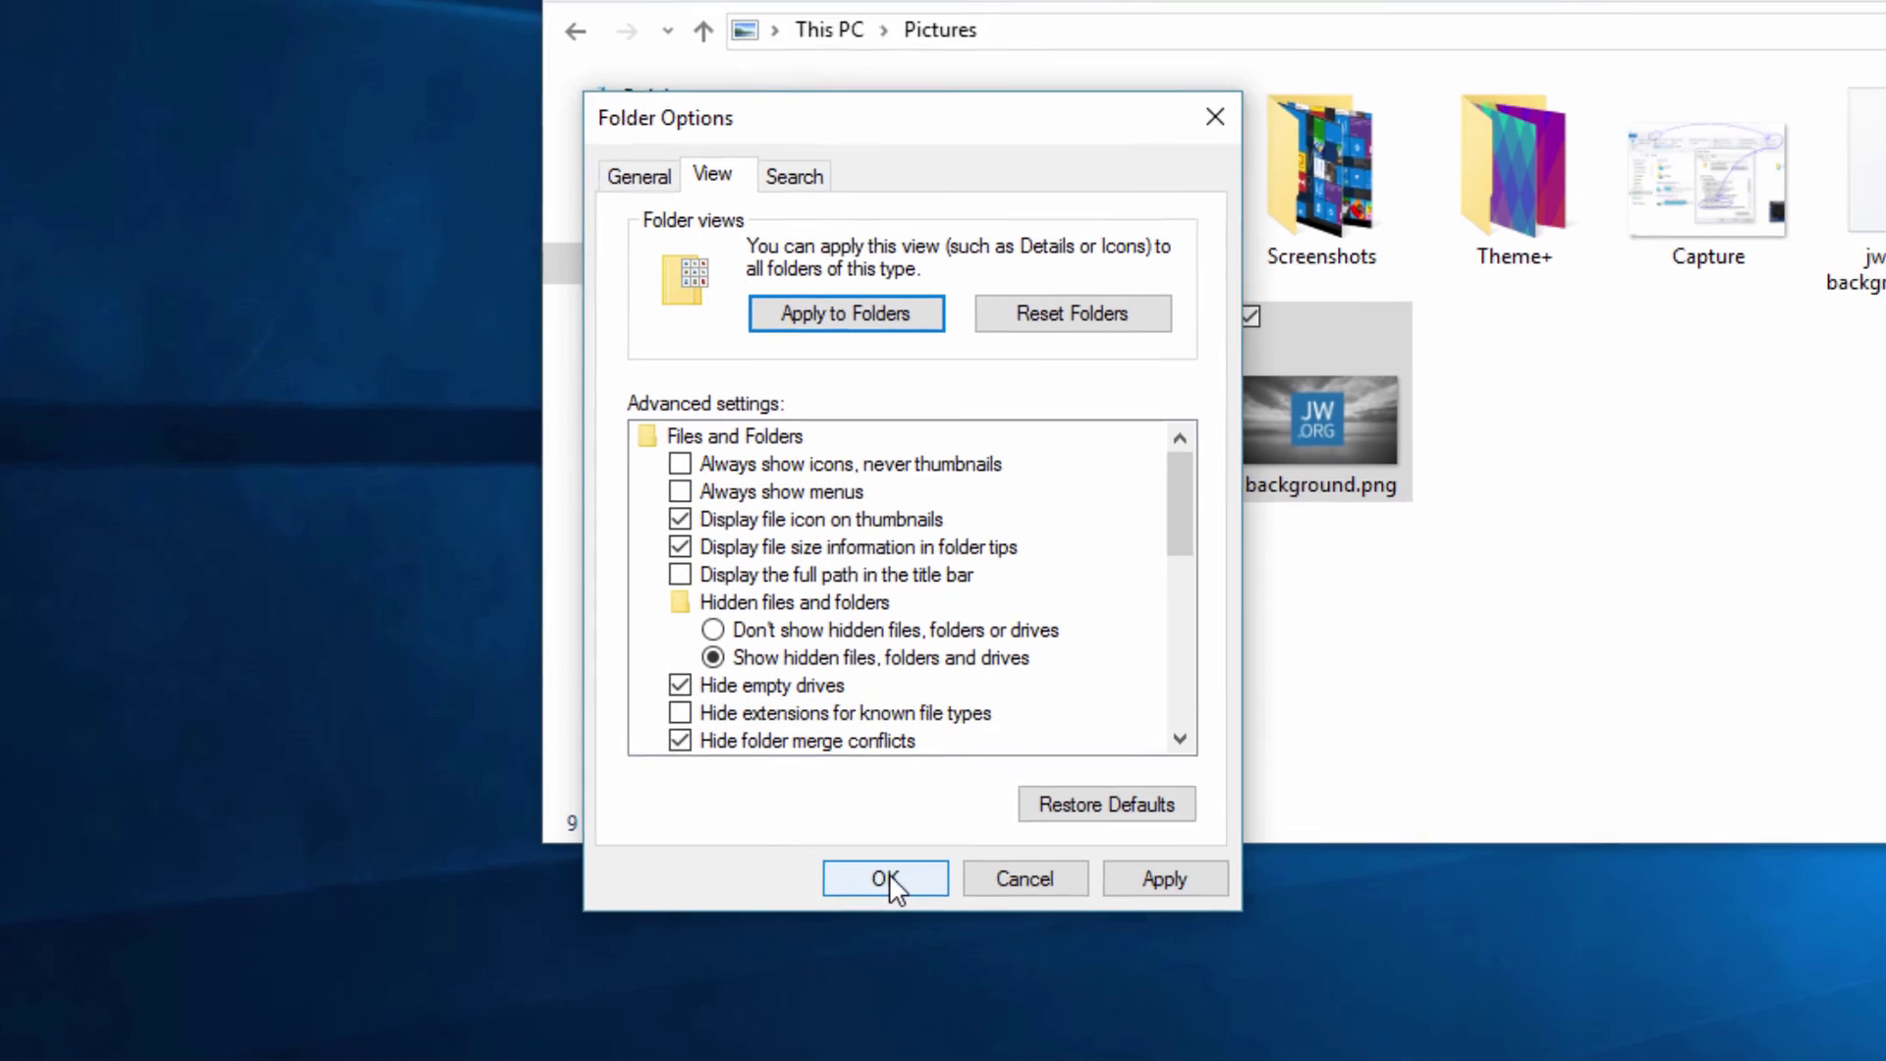
{"action": "left_click", "coordinate": [943, 869]}
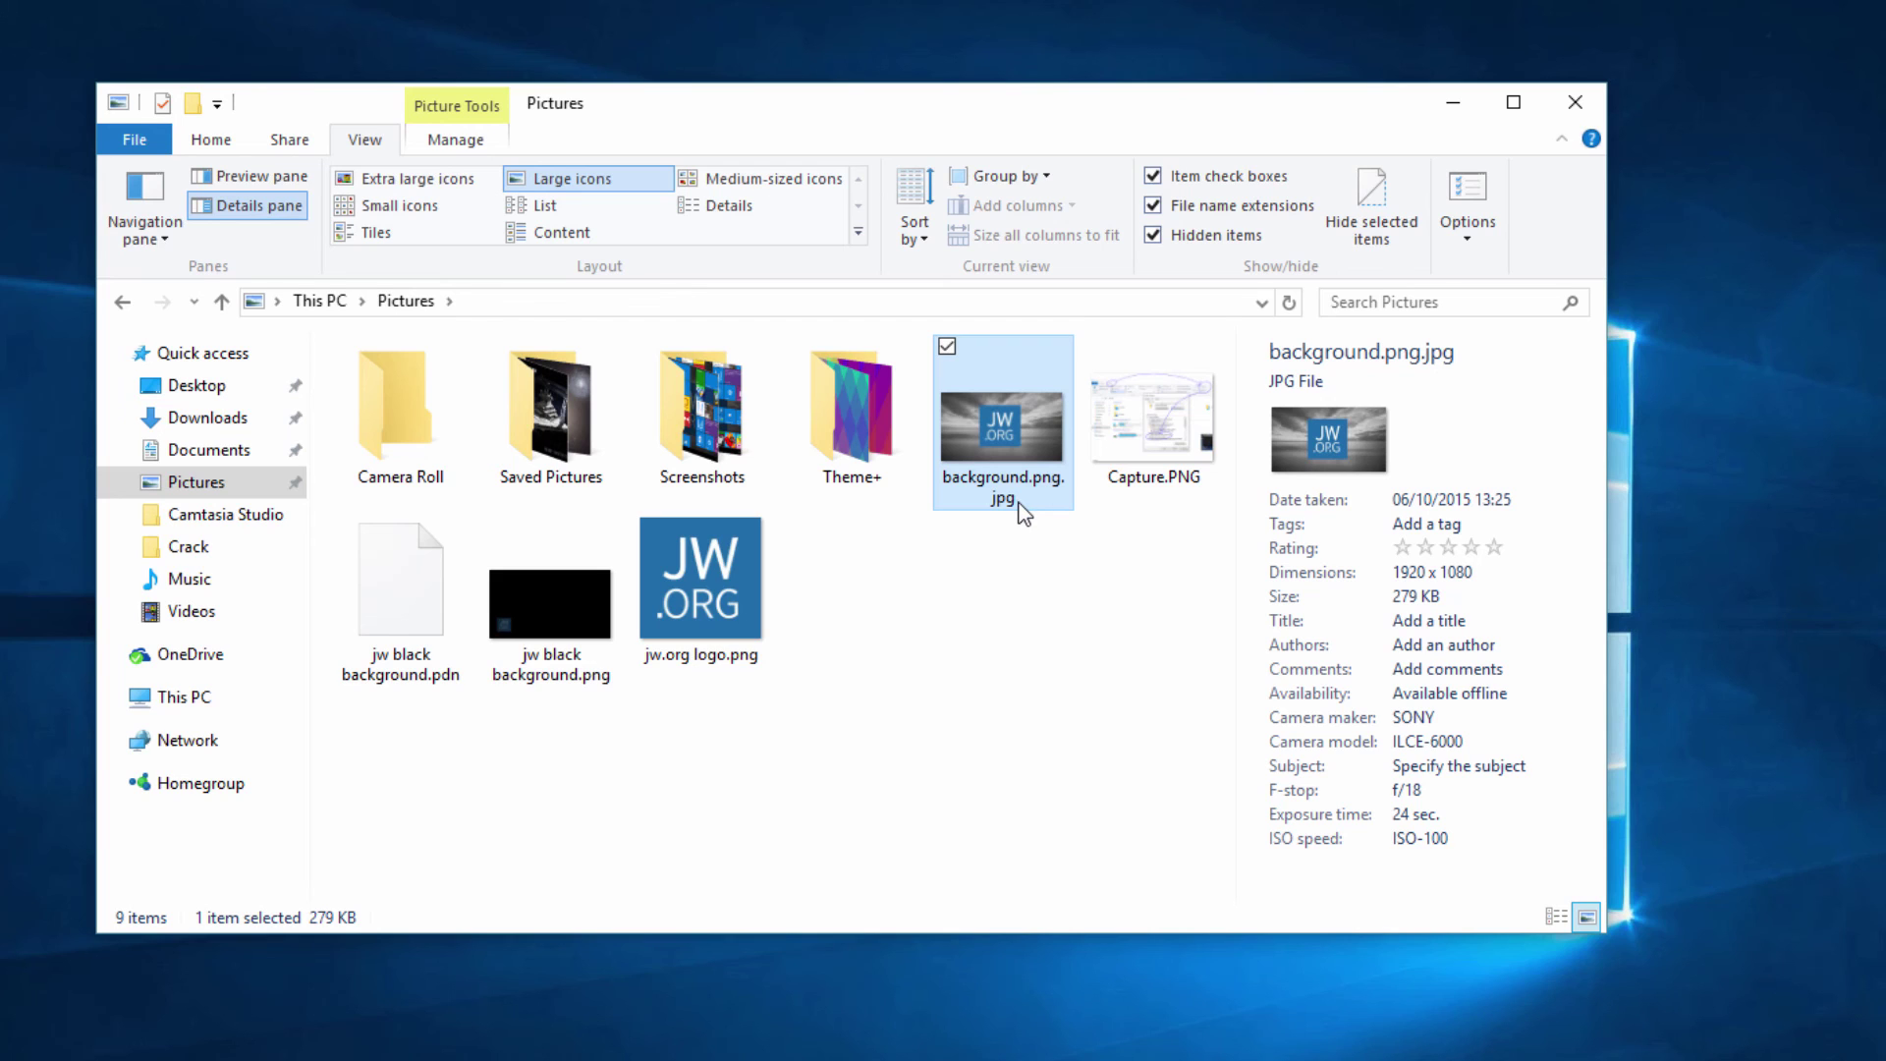
Open the background.png.jpg picture in Paint
{"action": "left_click", "coordinate": [1021, 498]}
{"action": "left_click", "coordinate": [994, 644]}
{"action": "left_click", "coordinate": [994, 644]}
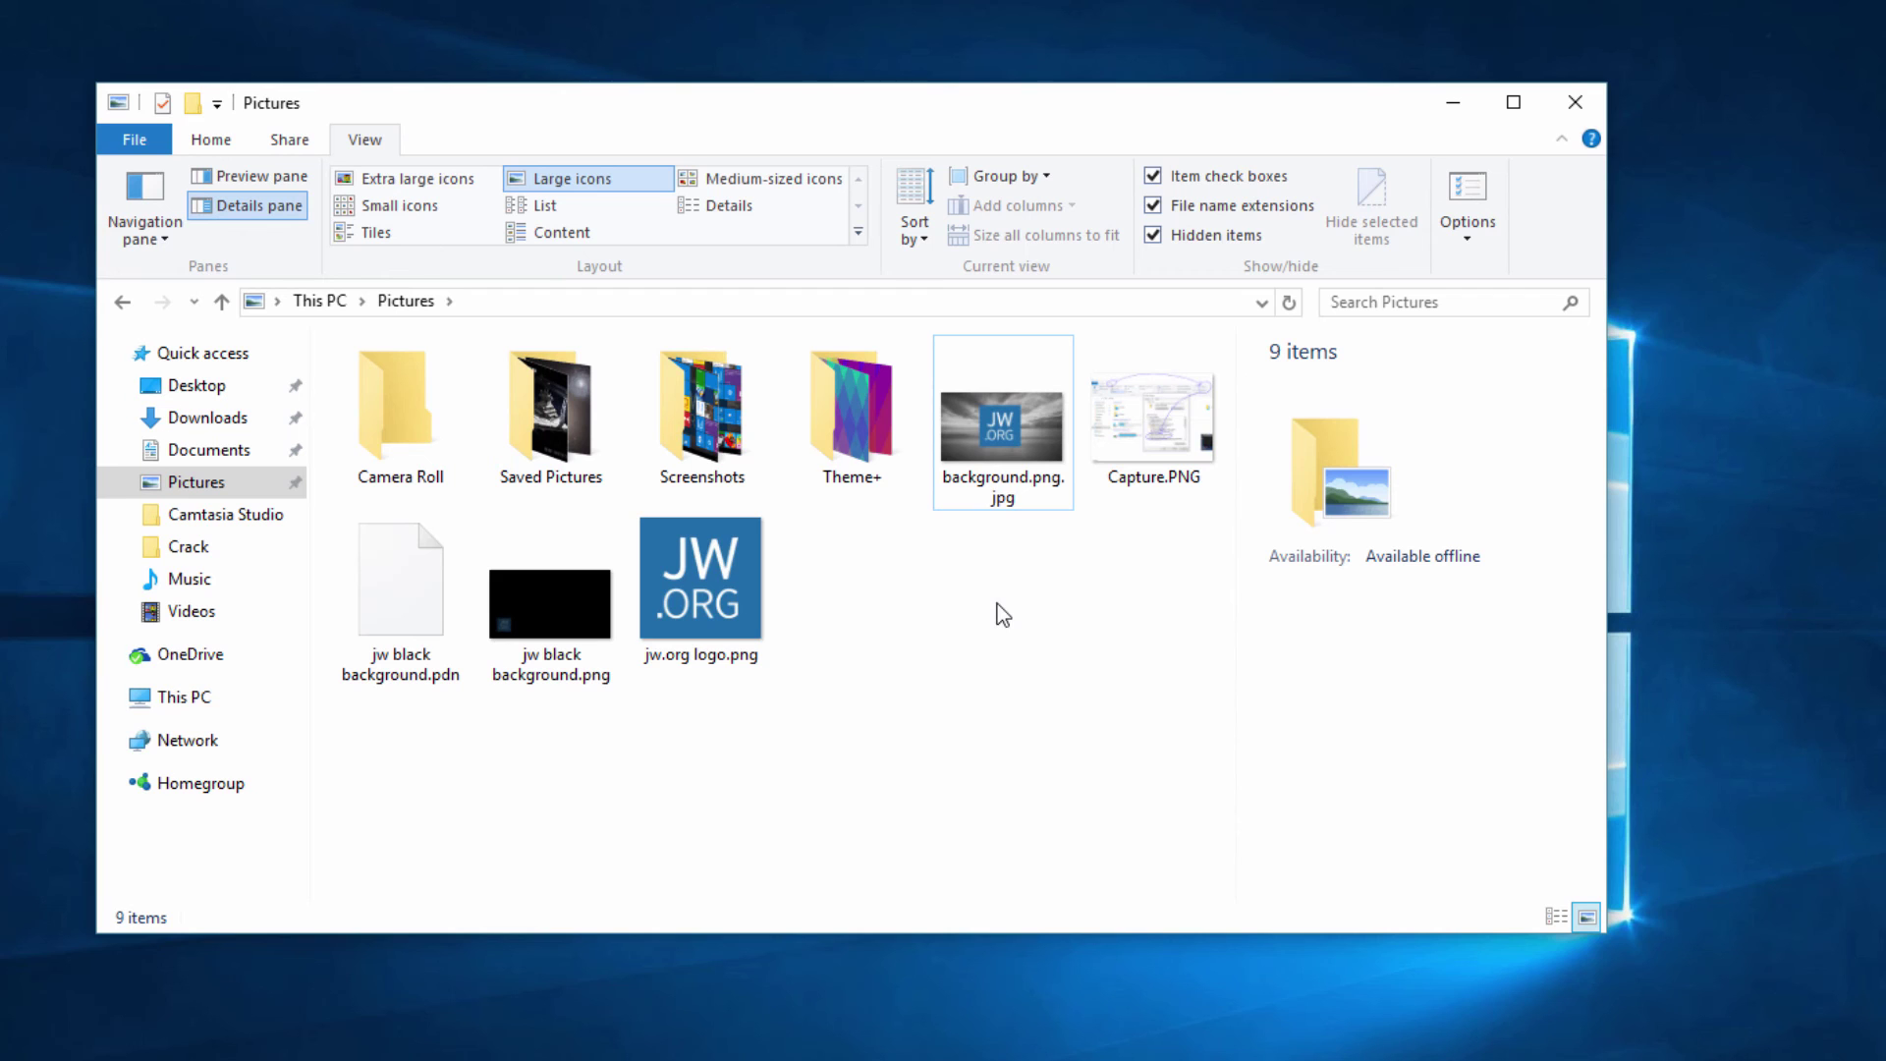
{"action": "right_click", "coordinate": [998, 439]}
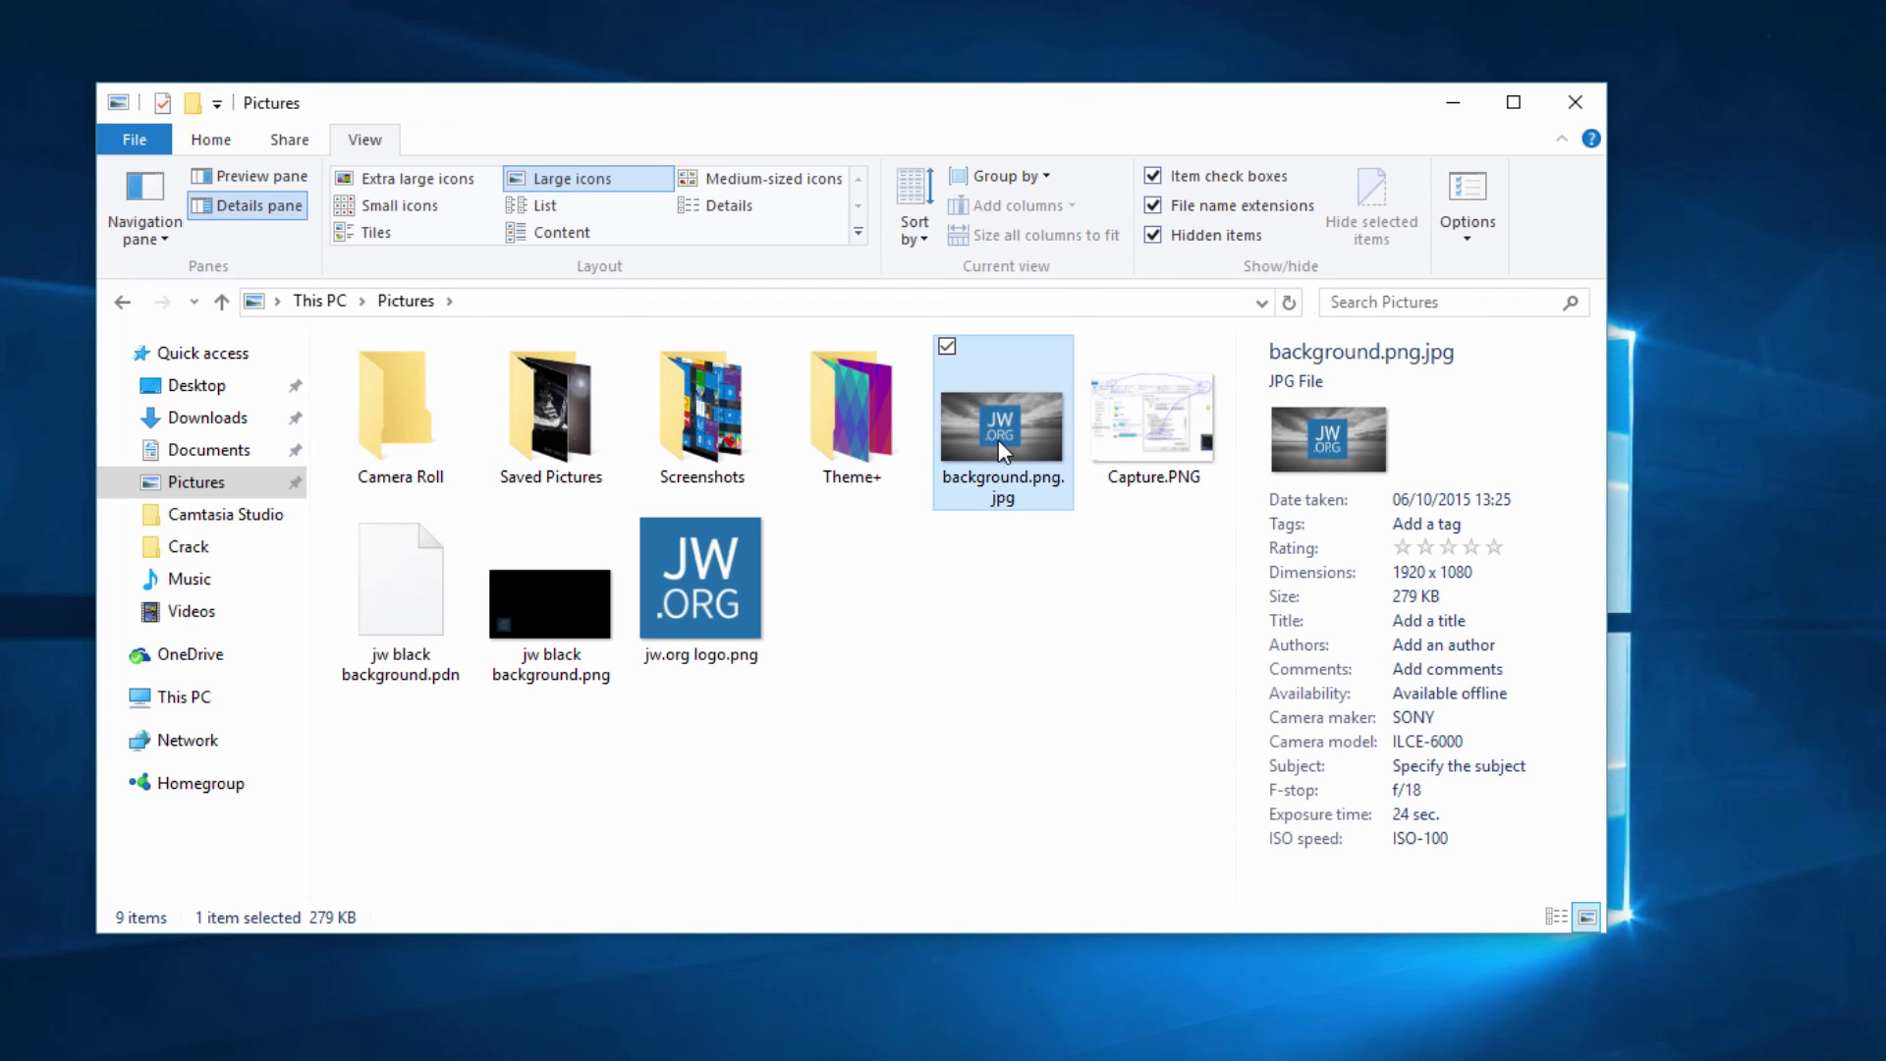
{"action": "mouse_move", "coordinate": [779, 717]}
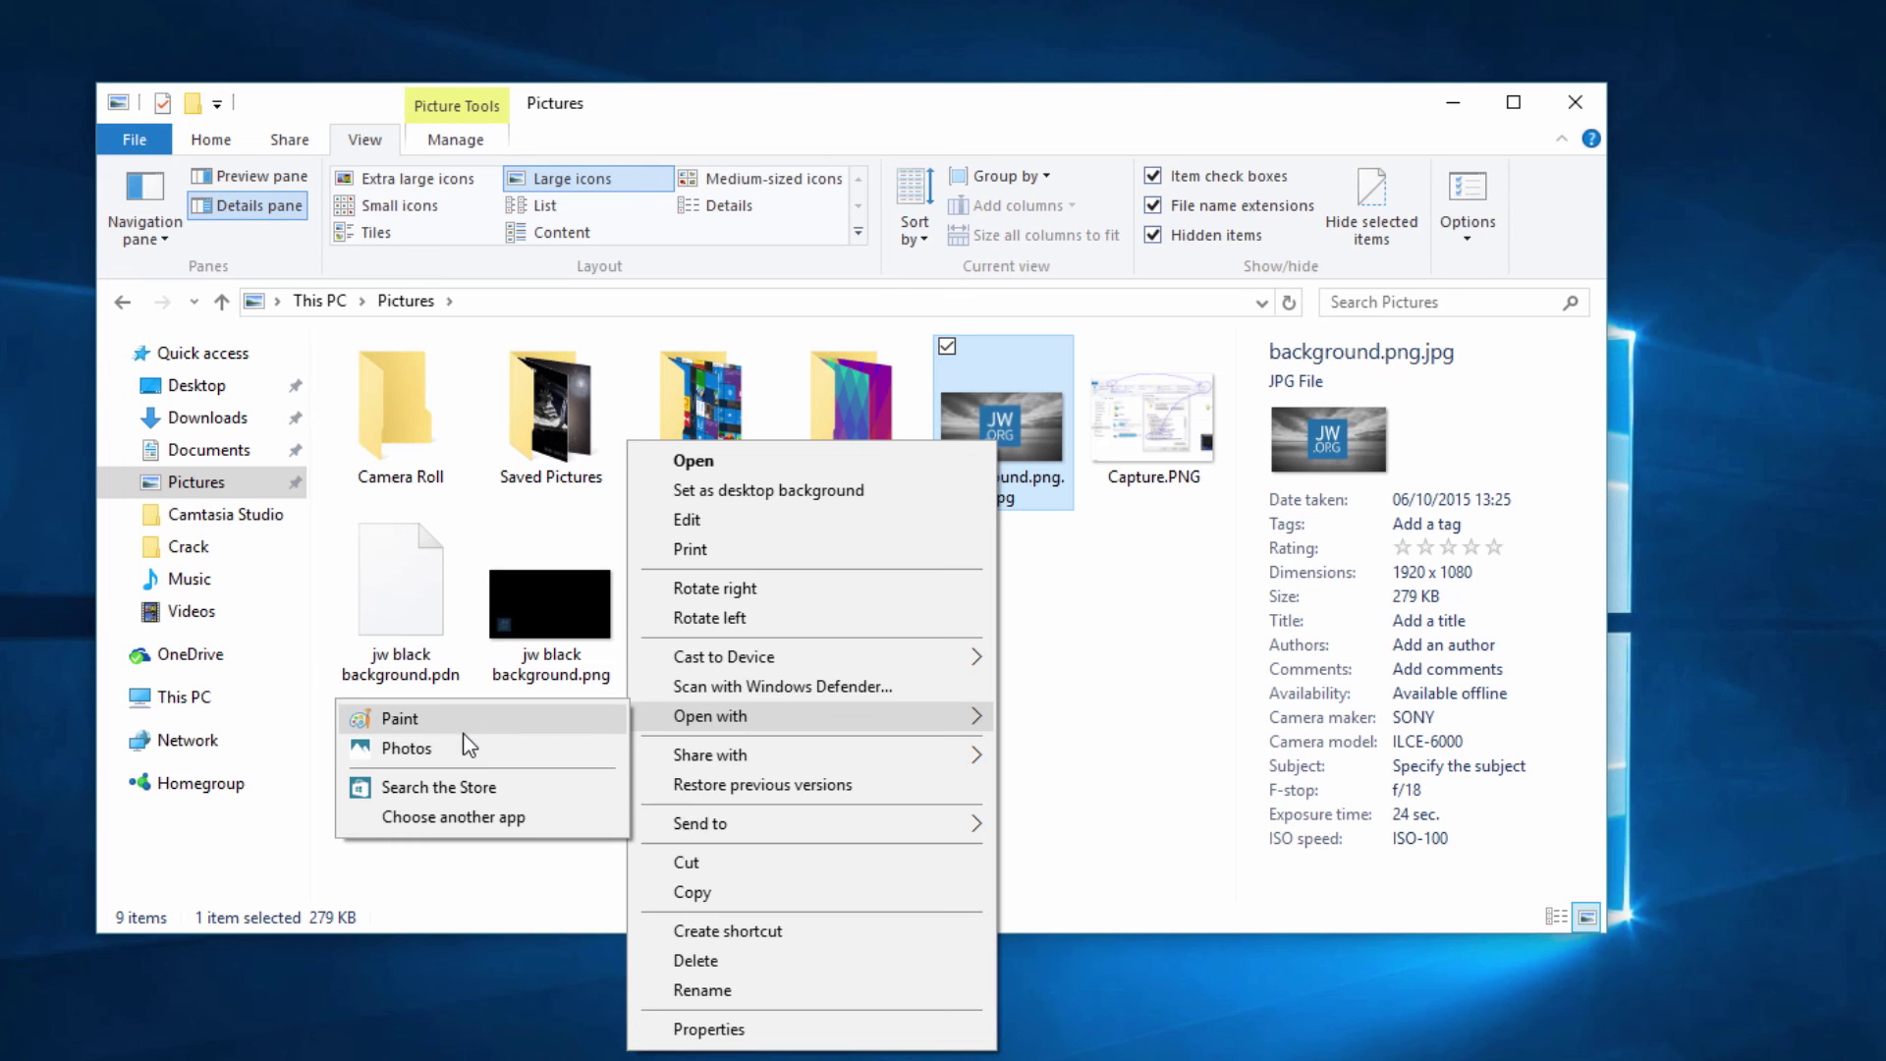
{"action": "left_click", "coordinate": [400, 718]}
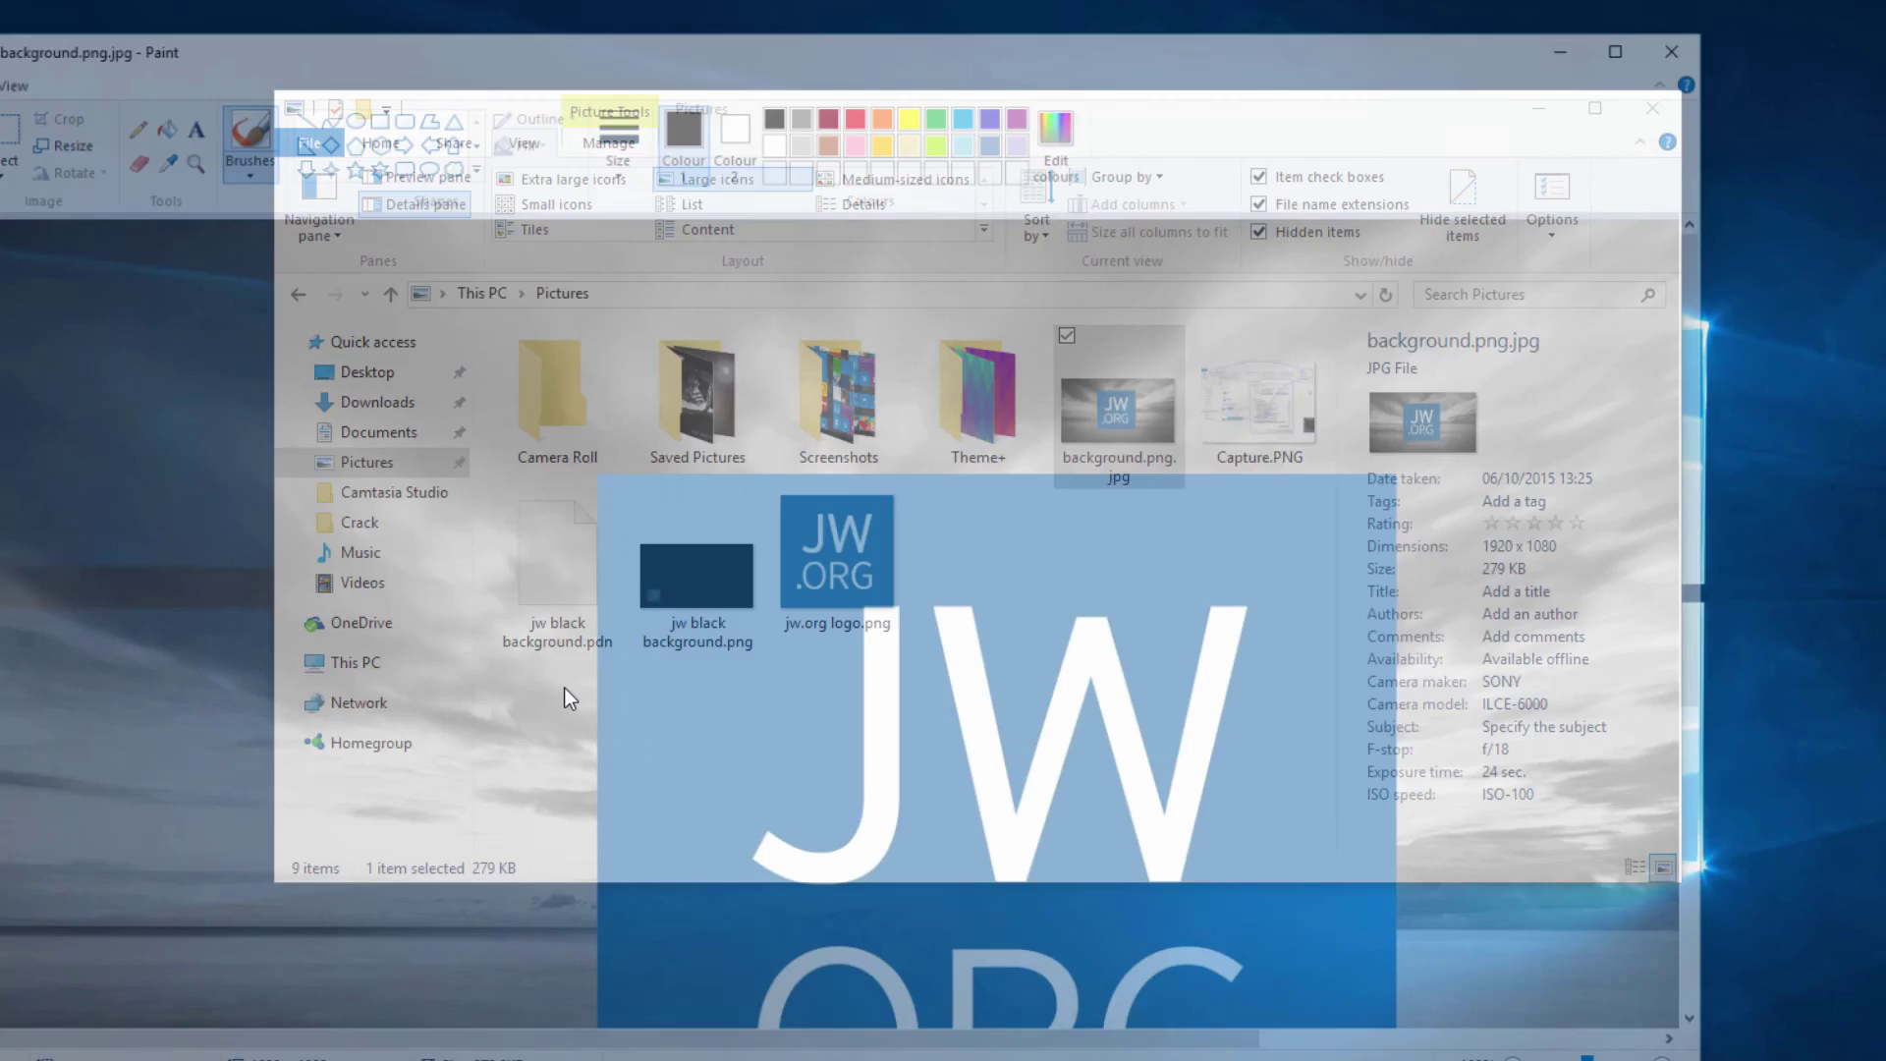
Save the image as a PNG picture named background.png in the Pictures folder and close Paint
{"action": "left_click", "coordinate": [94, 86]}
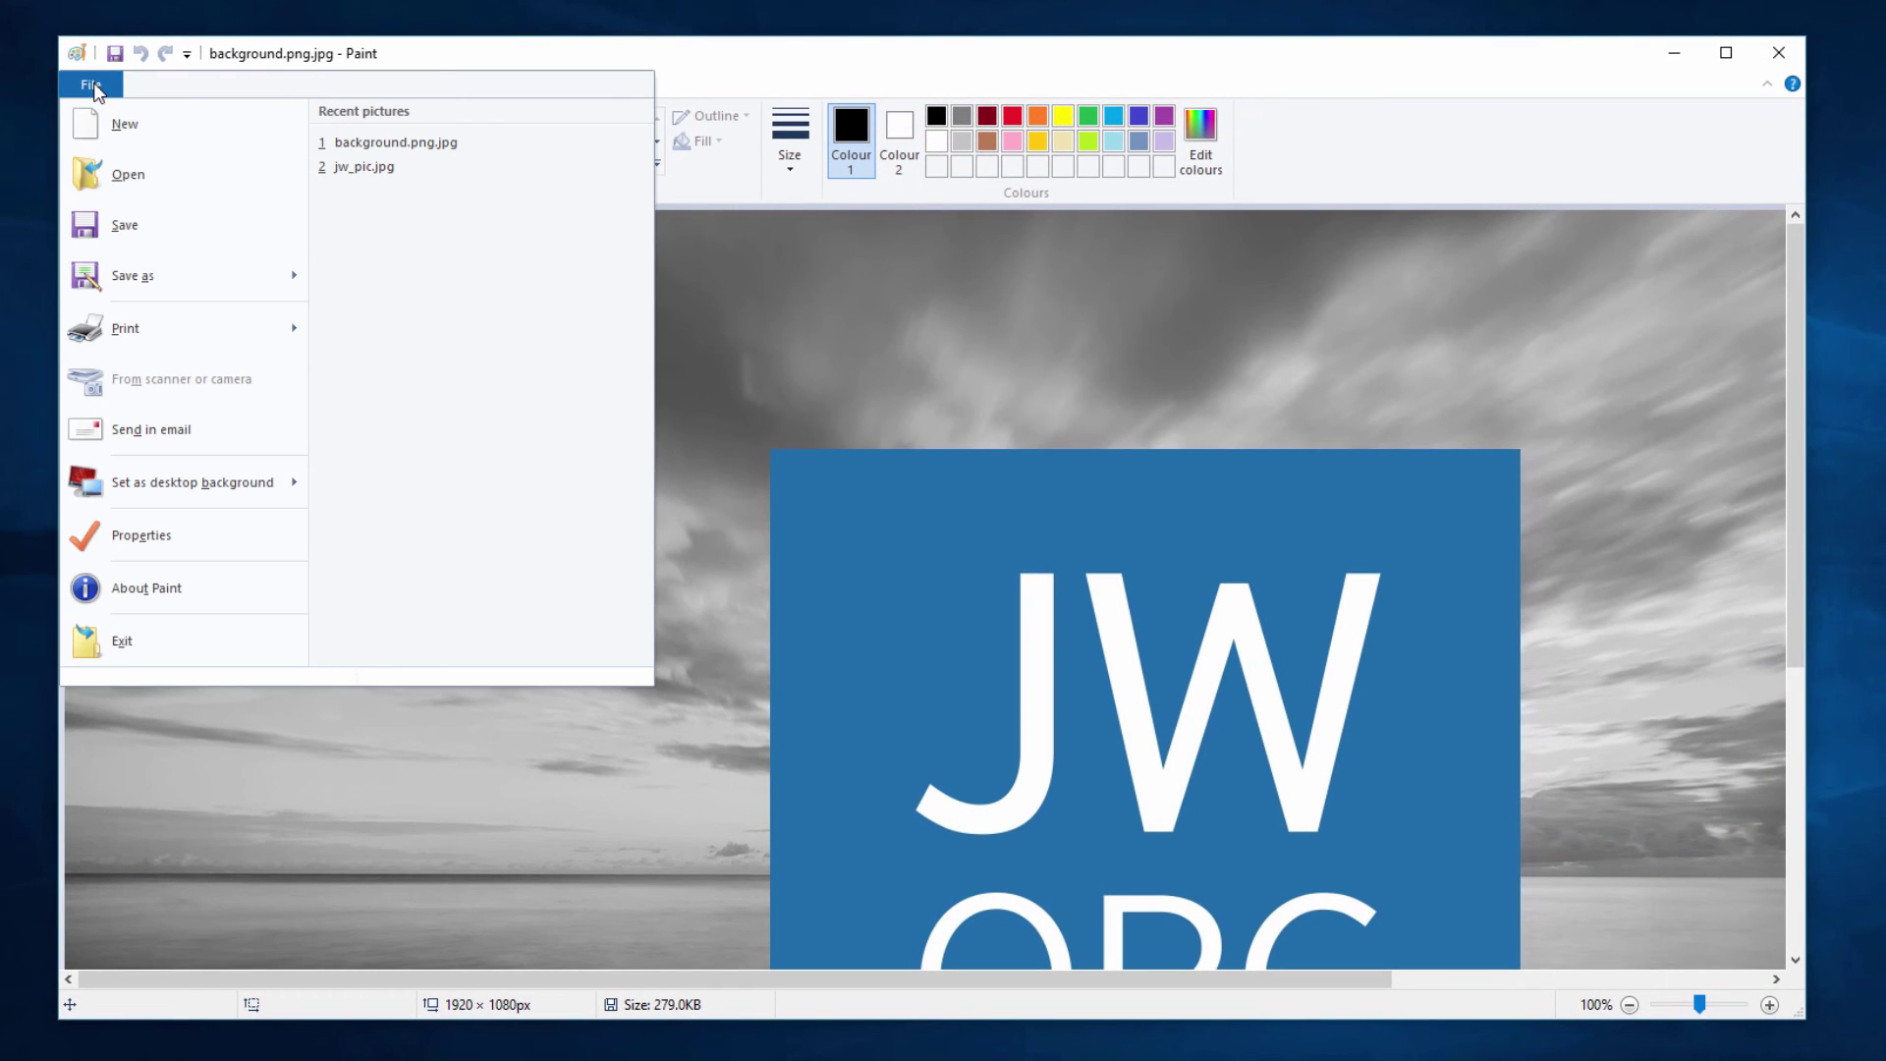
{"action": "mouse_move", "coordinate": [148, 276]}
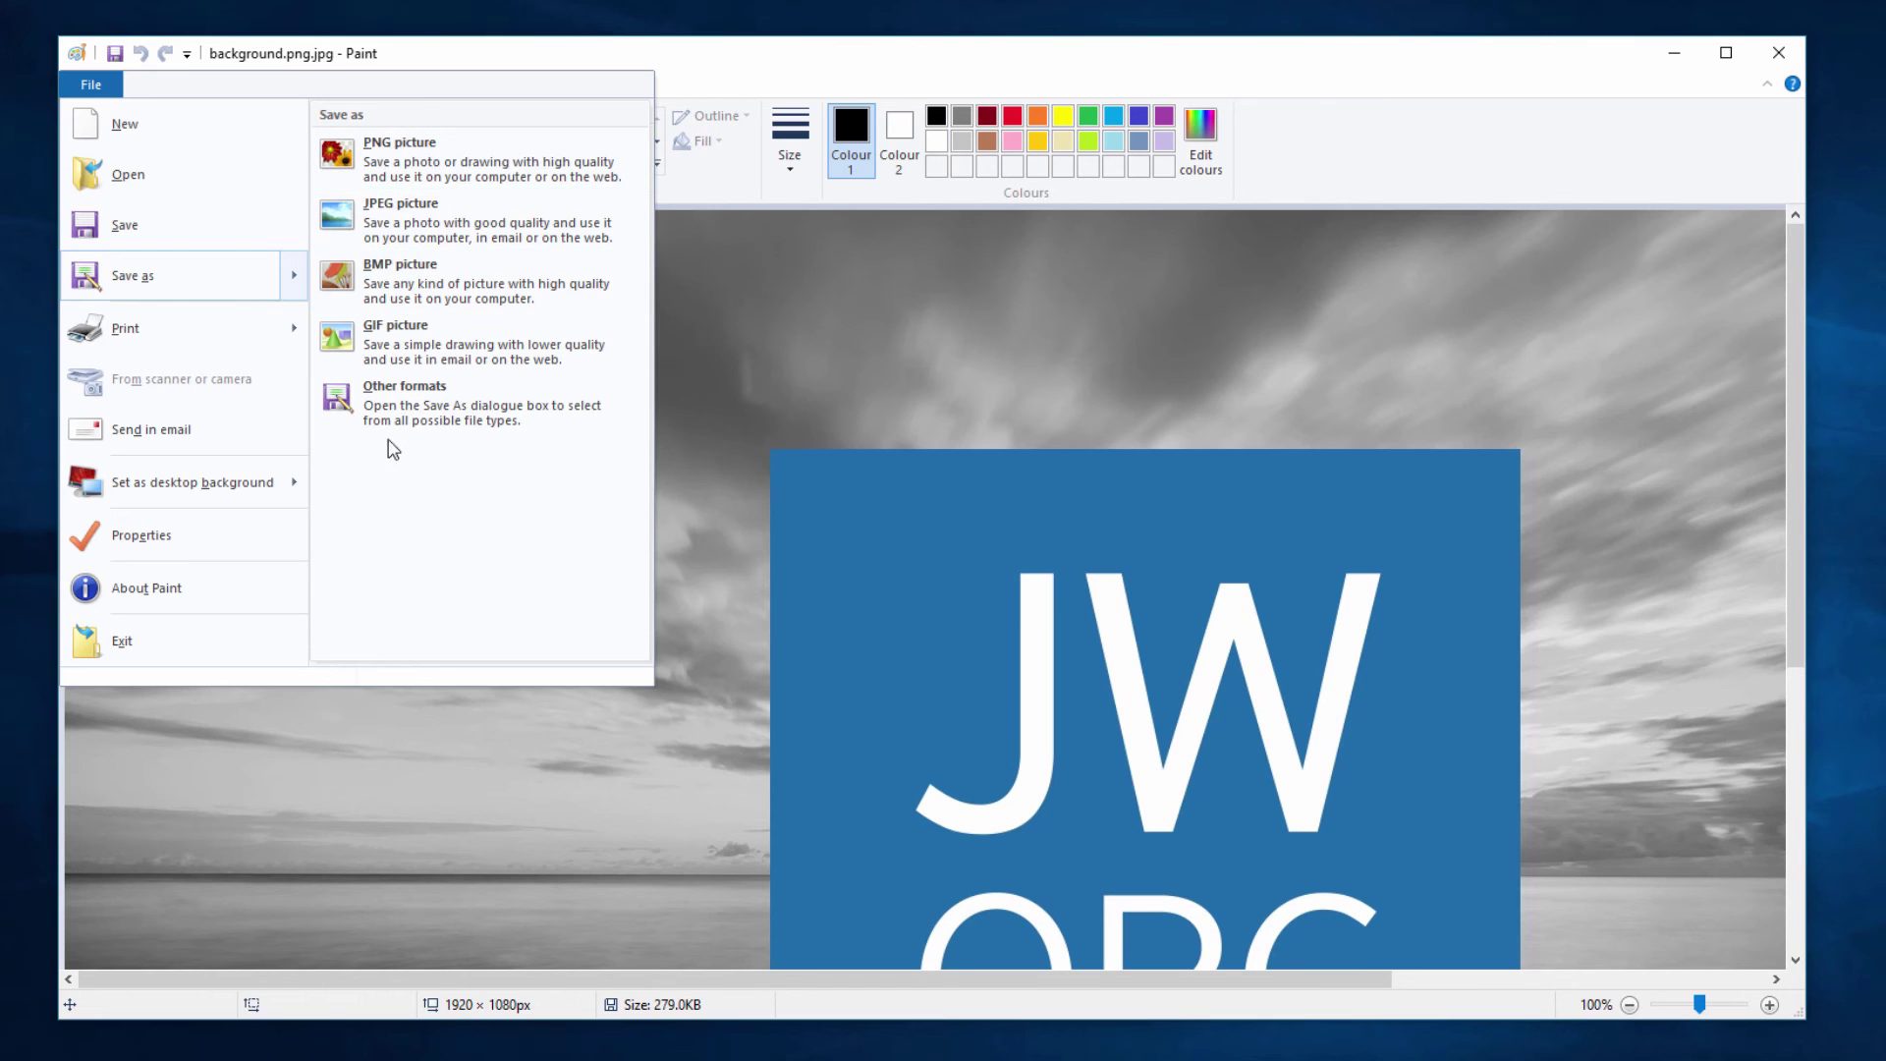
{"action": "left_click", "coordinate": [479, 167]}
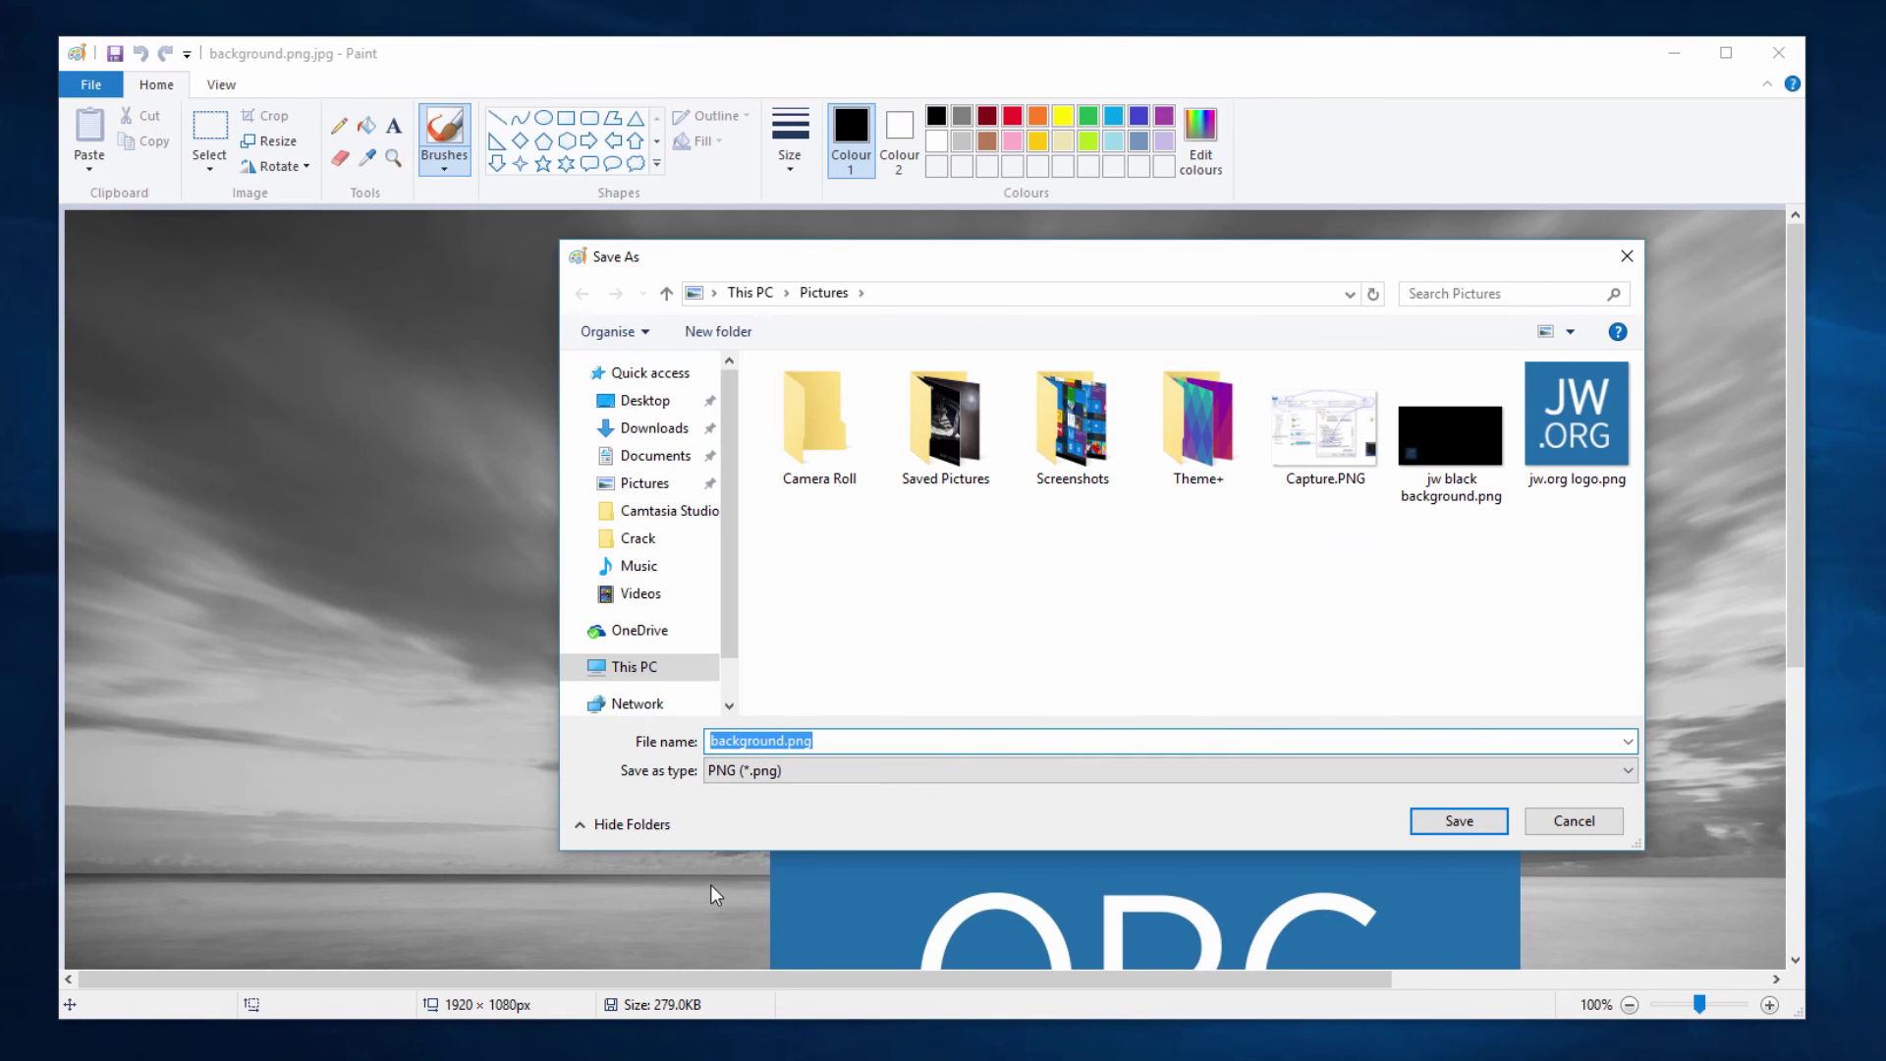
{"action": "left_click", "coordinate": [1446, 823]}
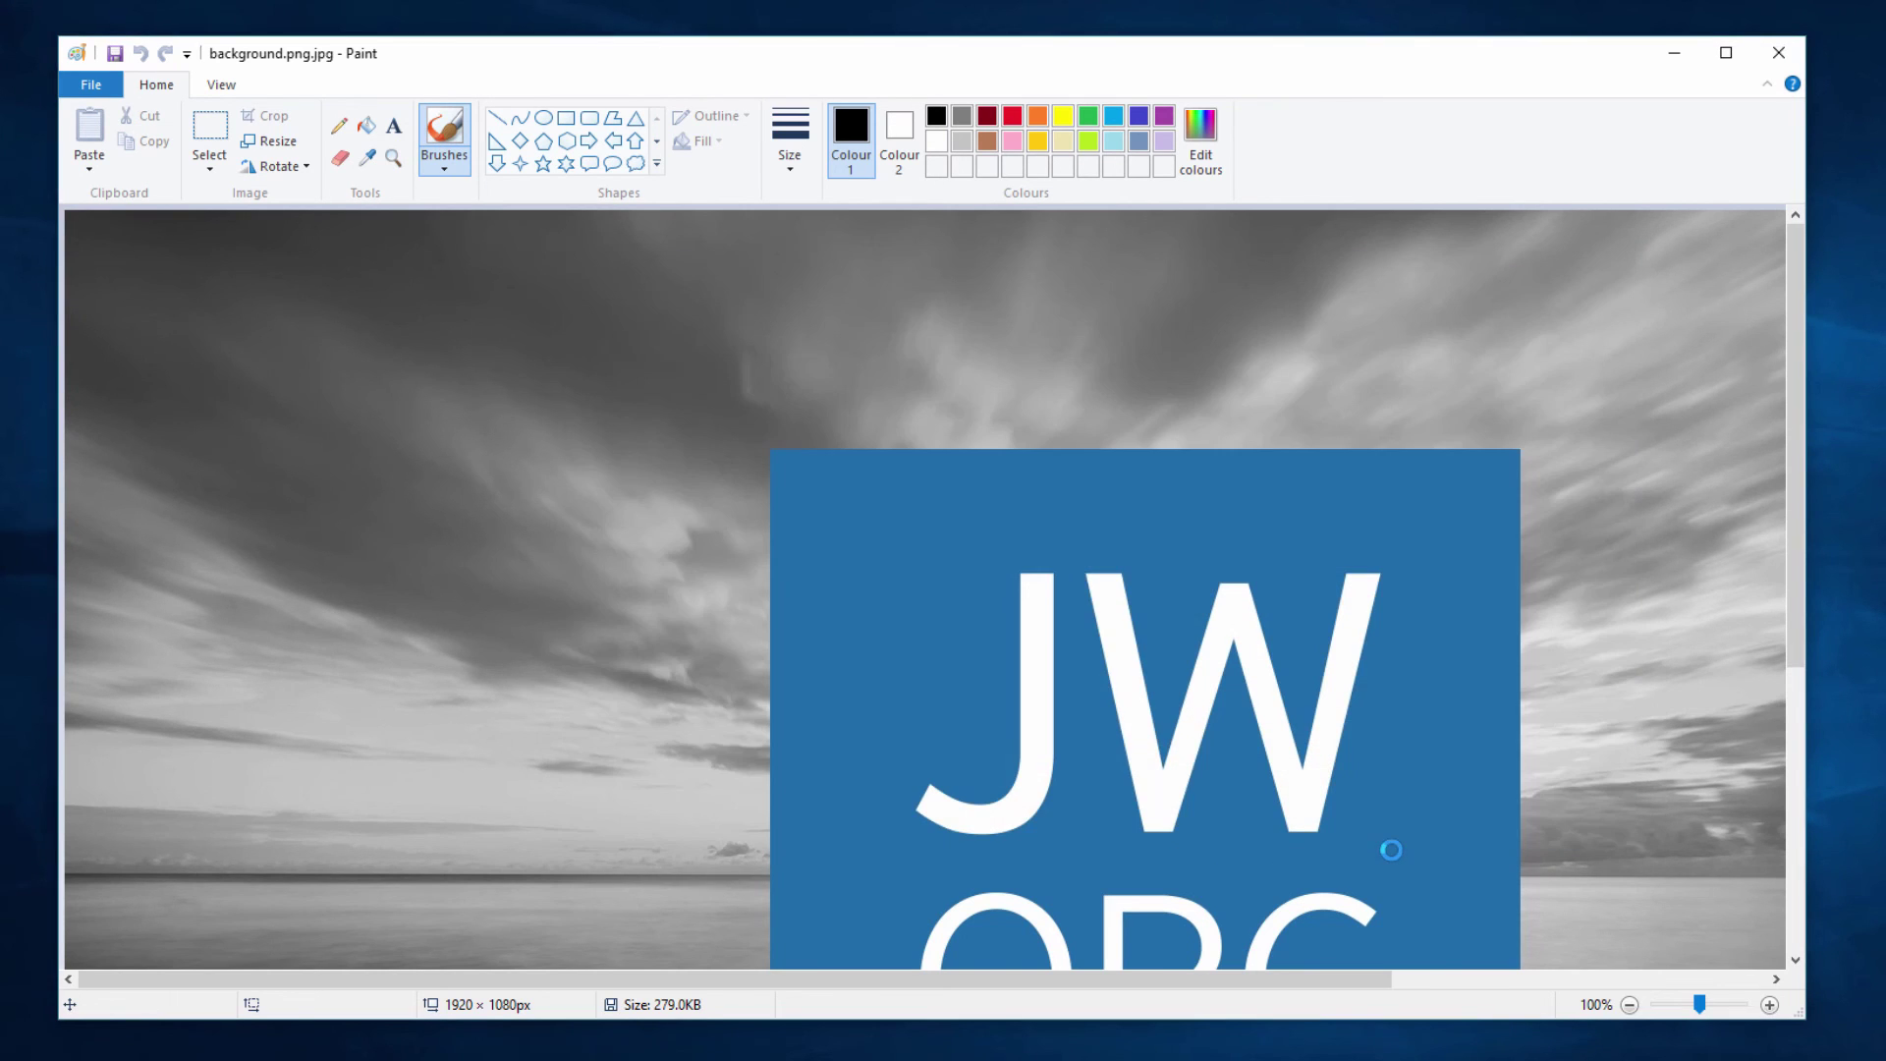
{"action": "left_click", "coordinate": [1782, 55]}
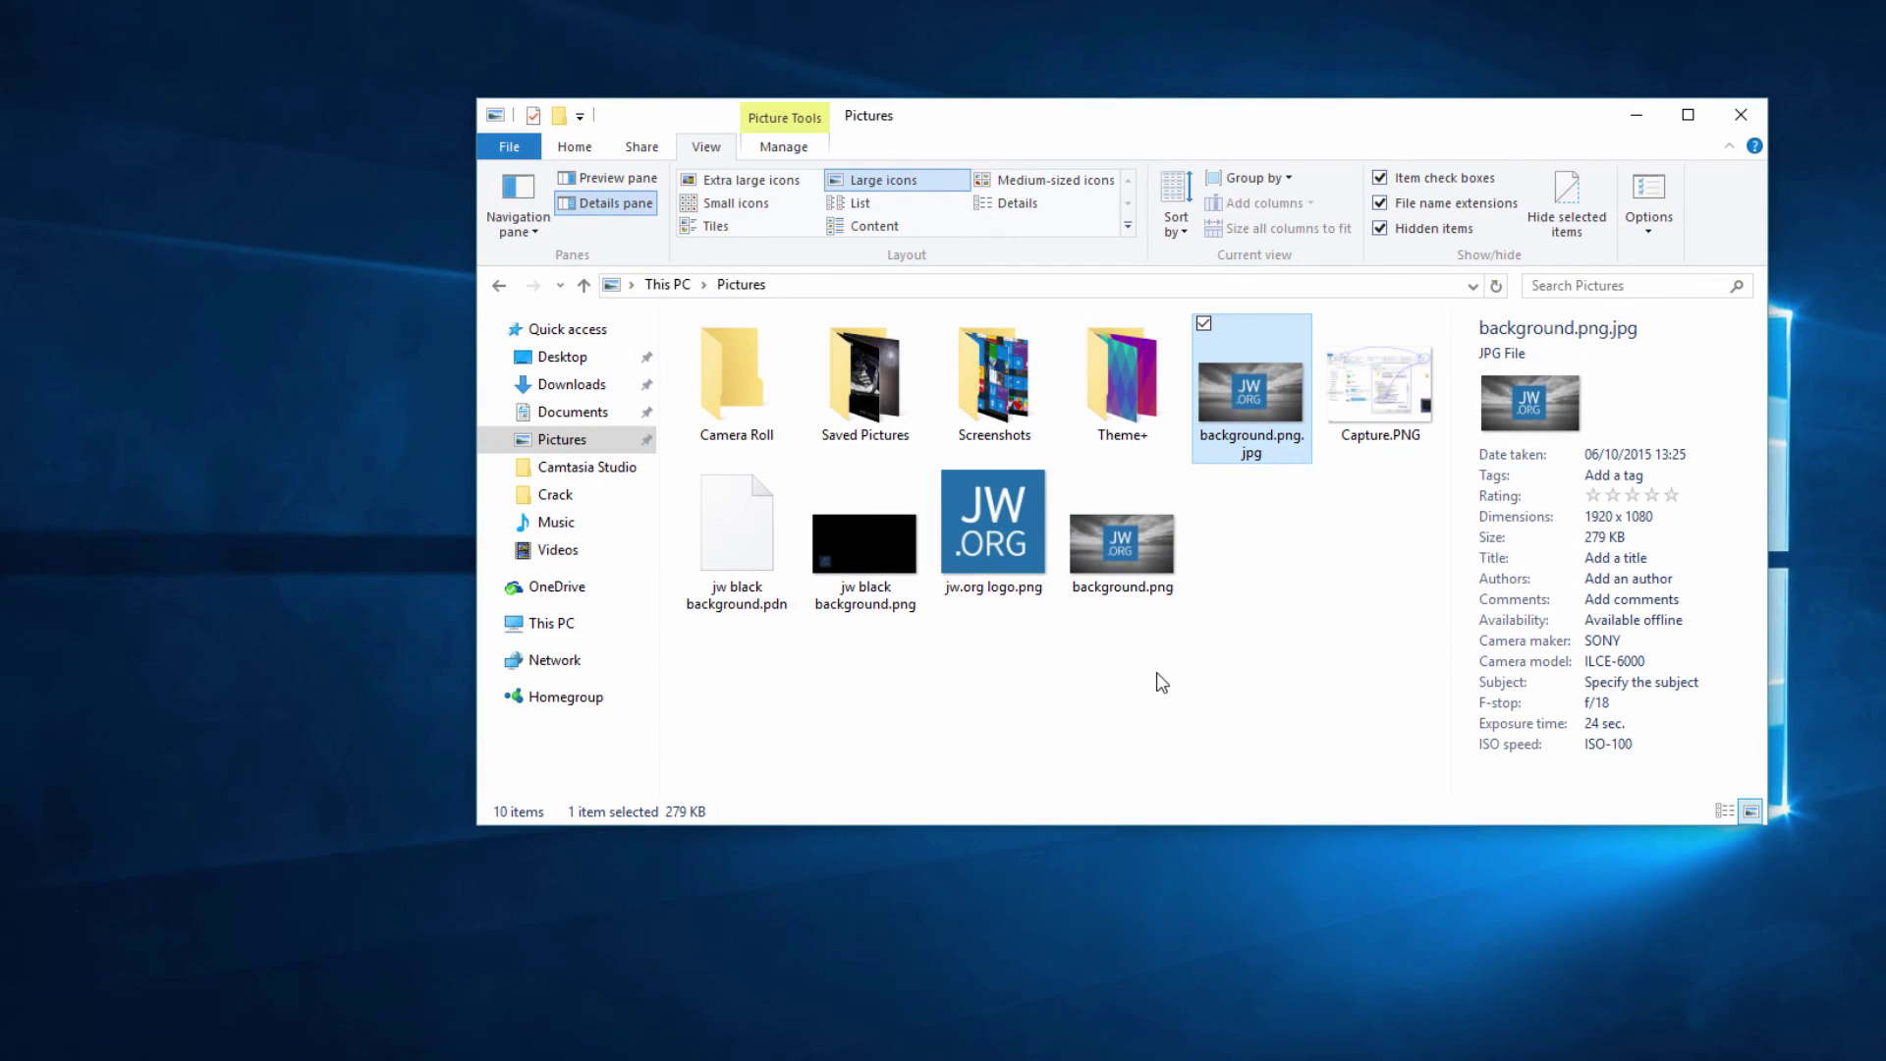
Copy background.png from the Pictures folder into the SoundBox folder inside Documents
{"action": "left_click", "coordinate": [1287, 672]}
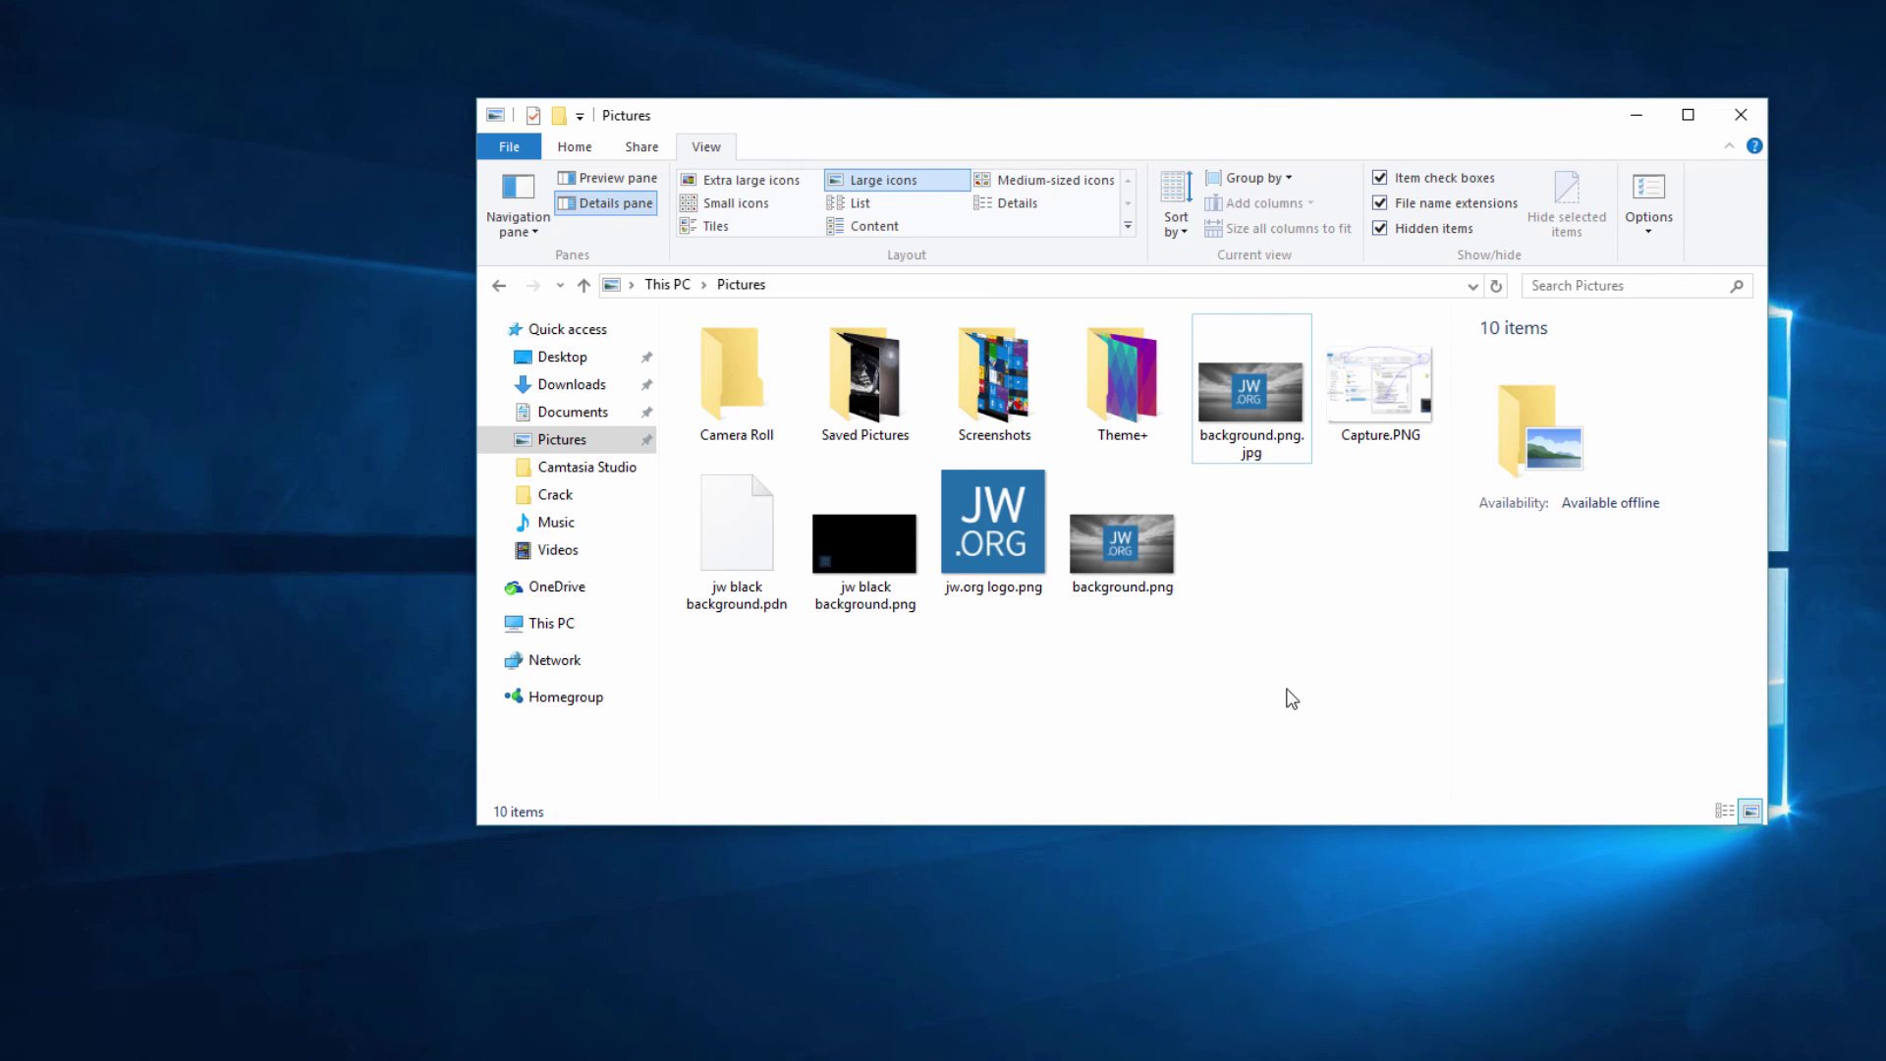
{"action": "right_click", "coordinate": [1141, 556]}
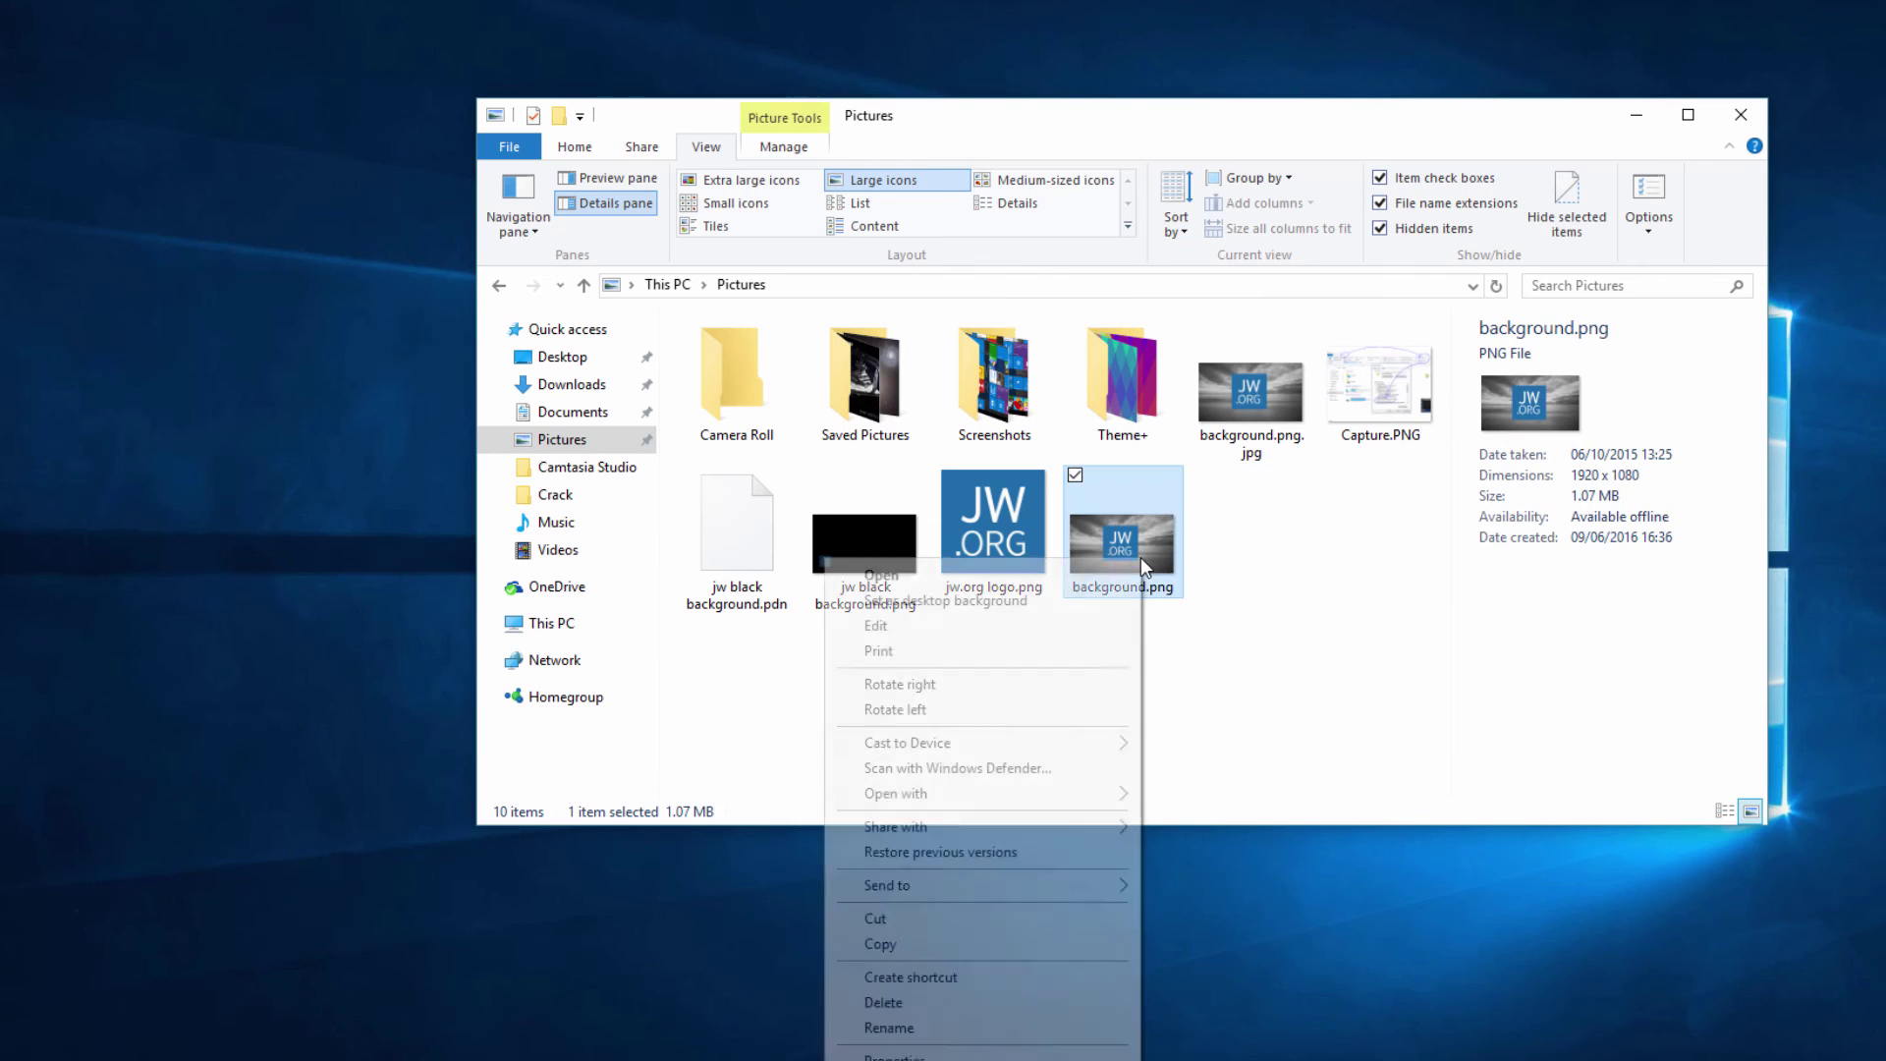
{"action": "left_click", "coordinate": [568, 149]}
{"action": "left_click", "coordinate": [568, 150]}
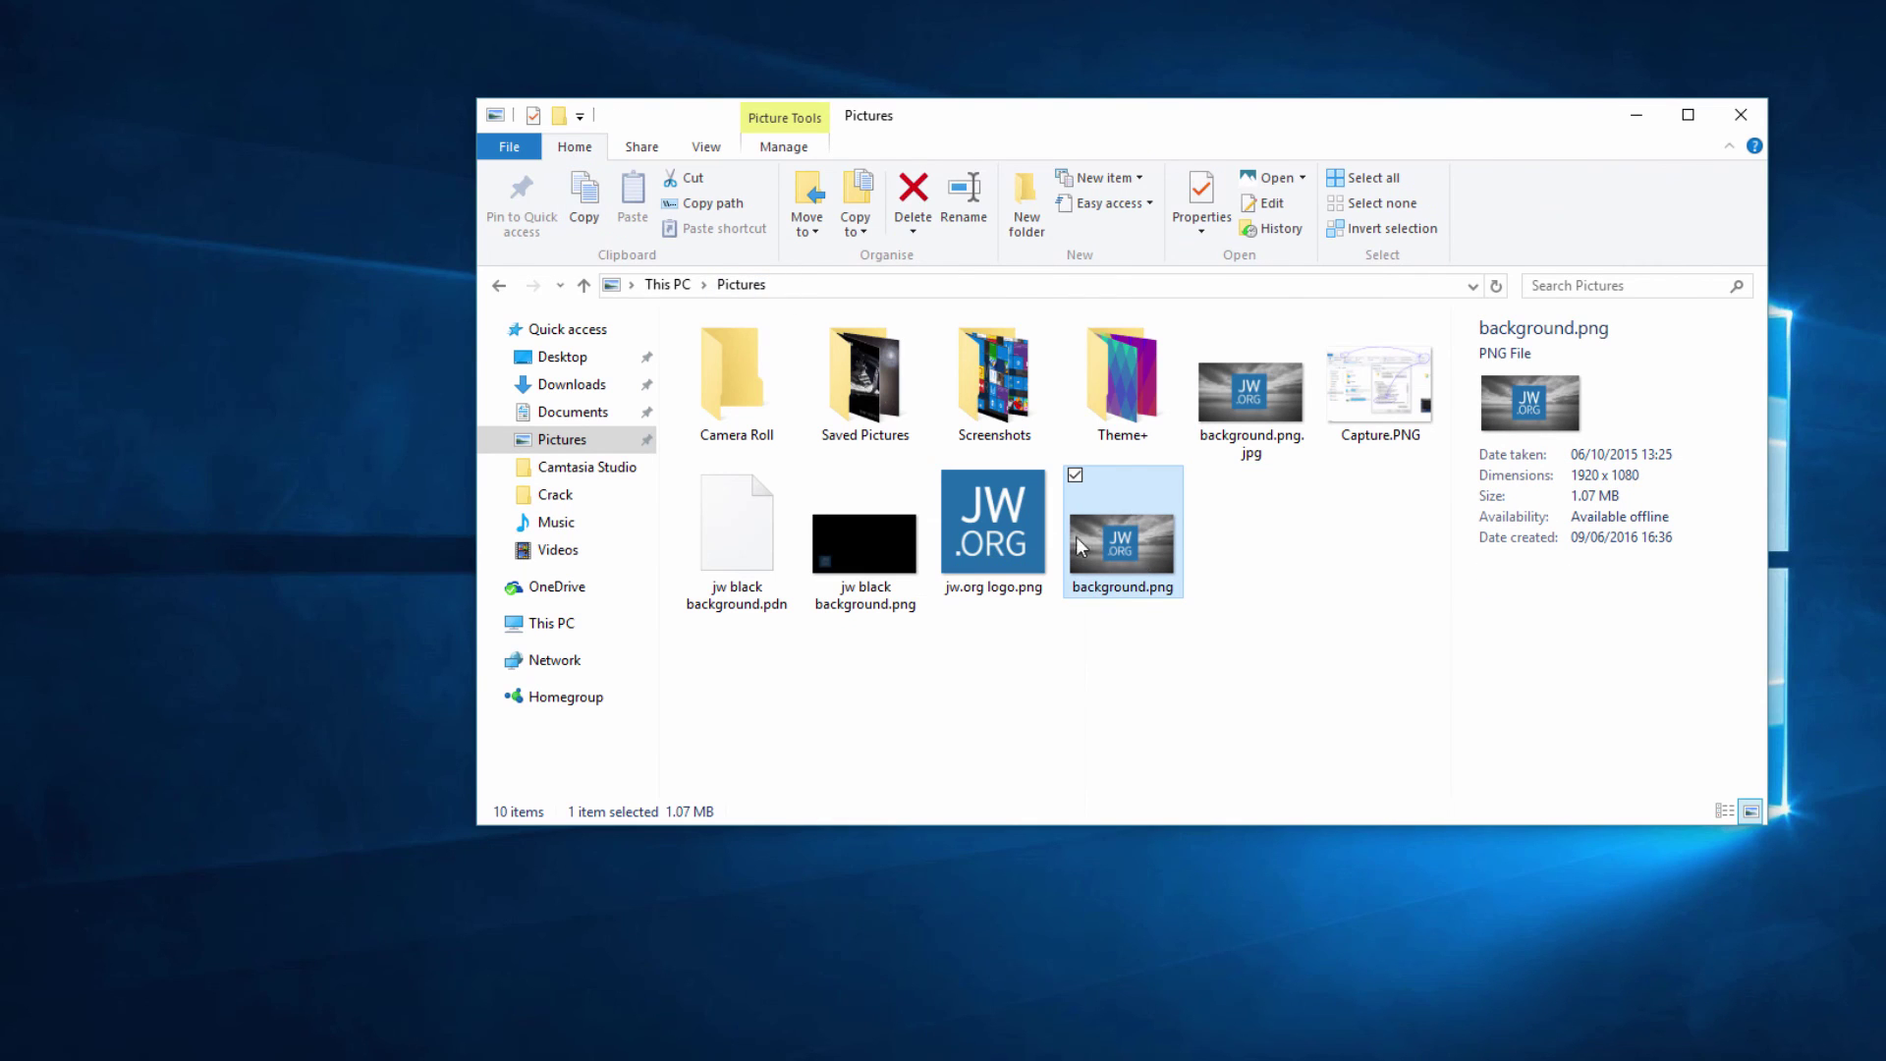
{"action": "left_click", "coordinate": [585, 202]}
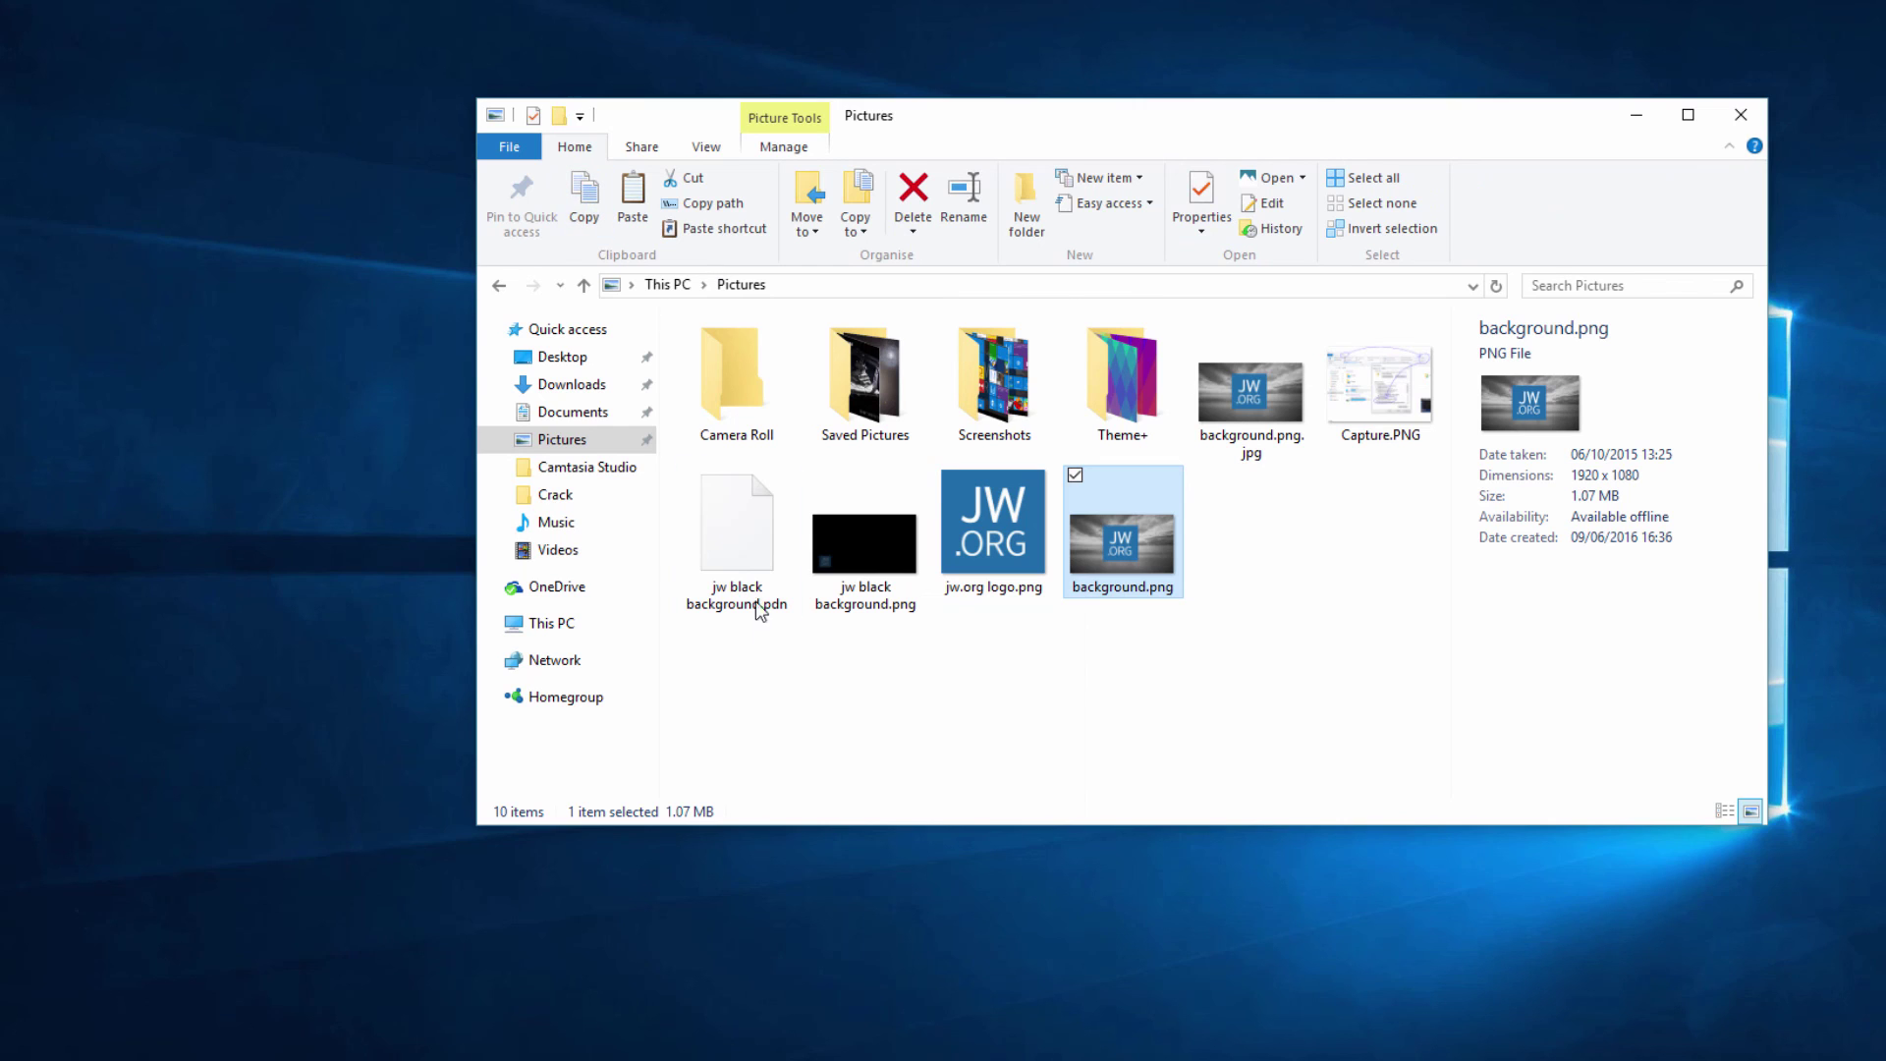
{"action": "left_click", "coordinate": [574, 411]}
{"action": "double_click", "coordinate": [729, 452]}
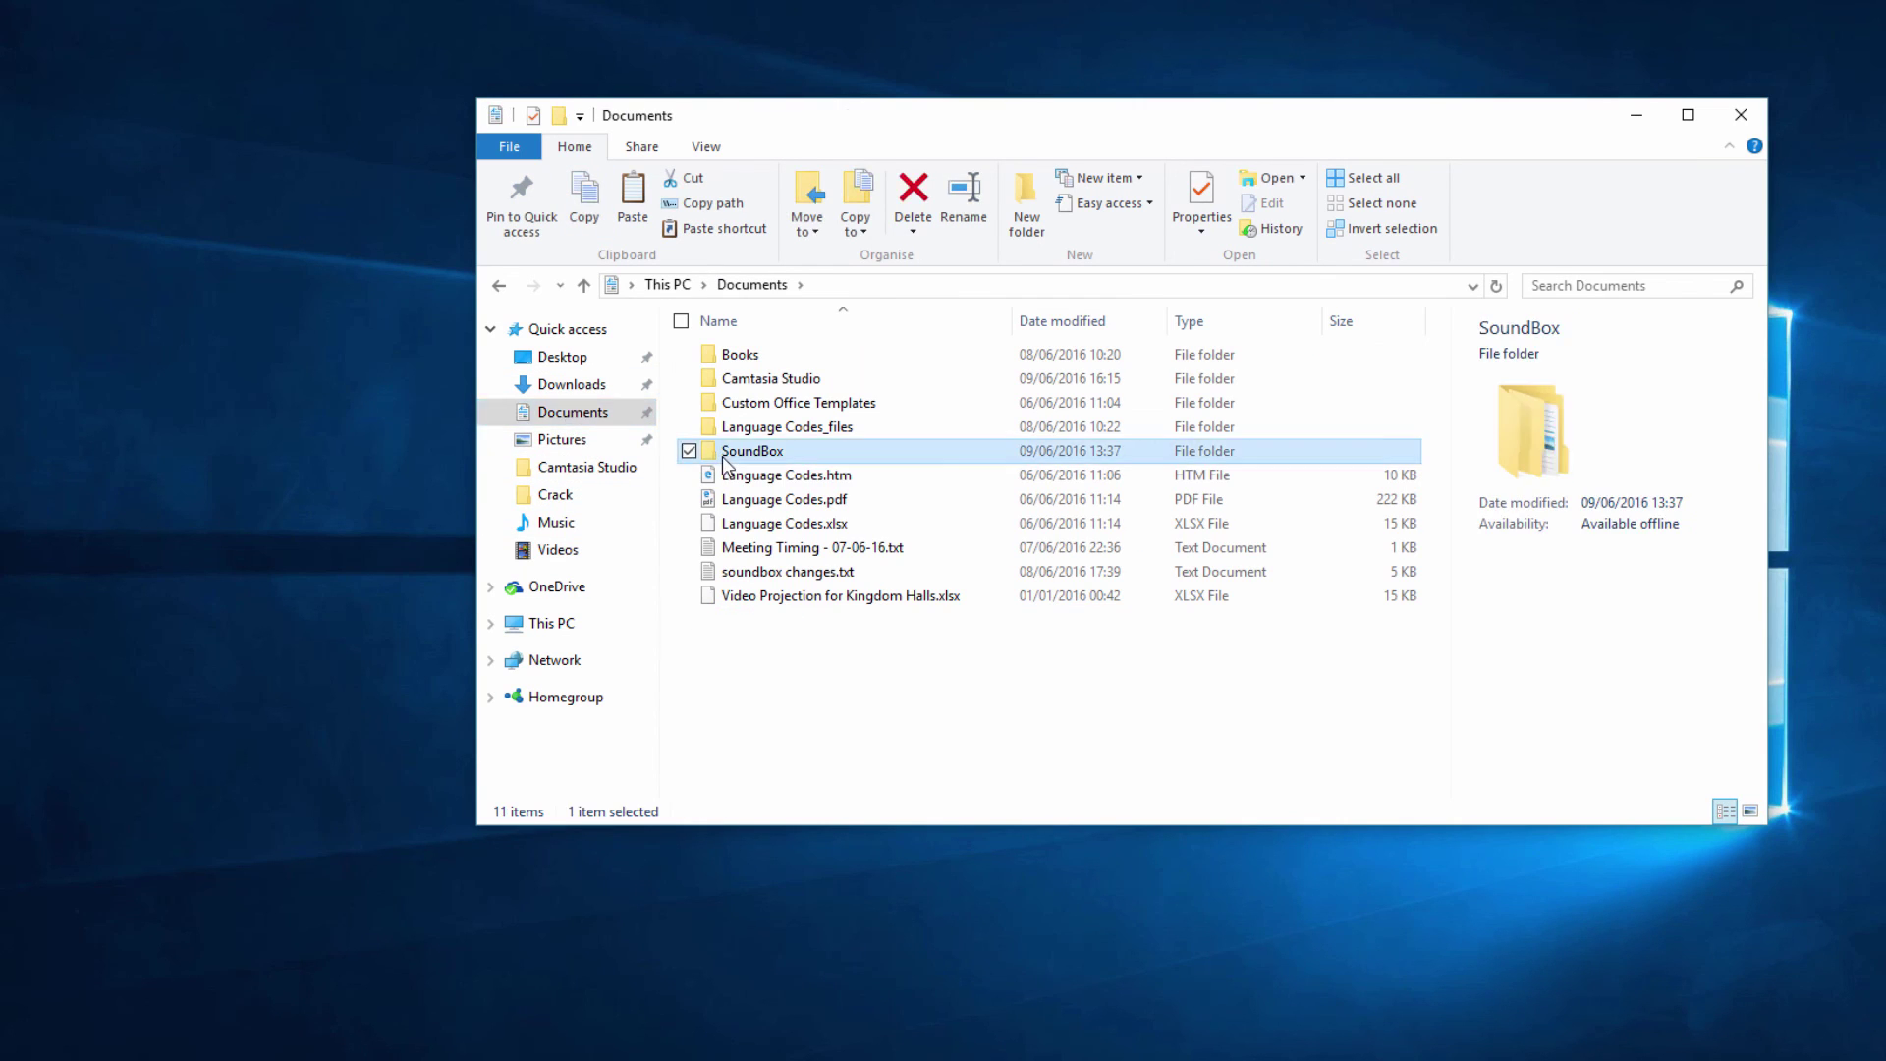
{"action": "key", "text": "ctrl+v"}
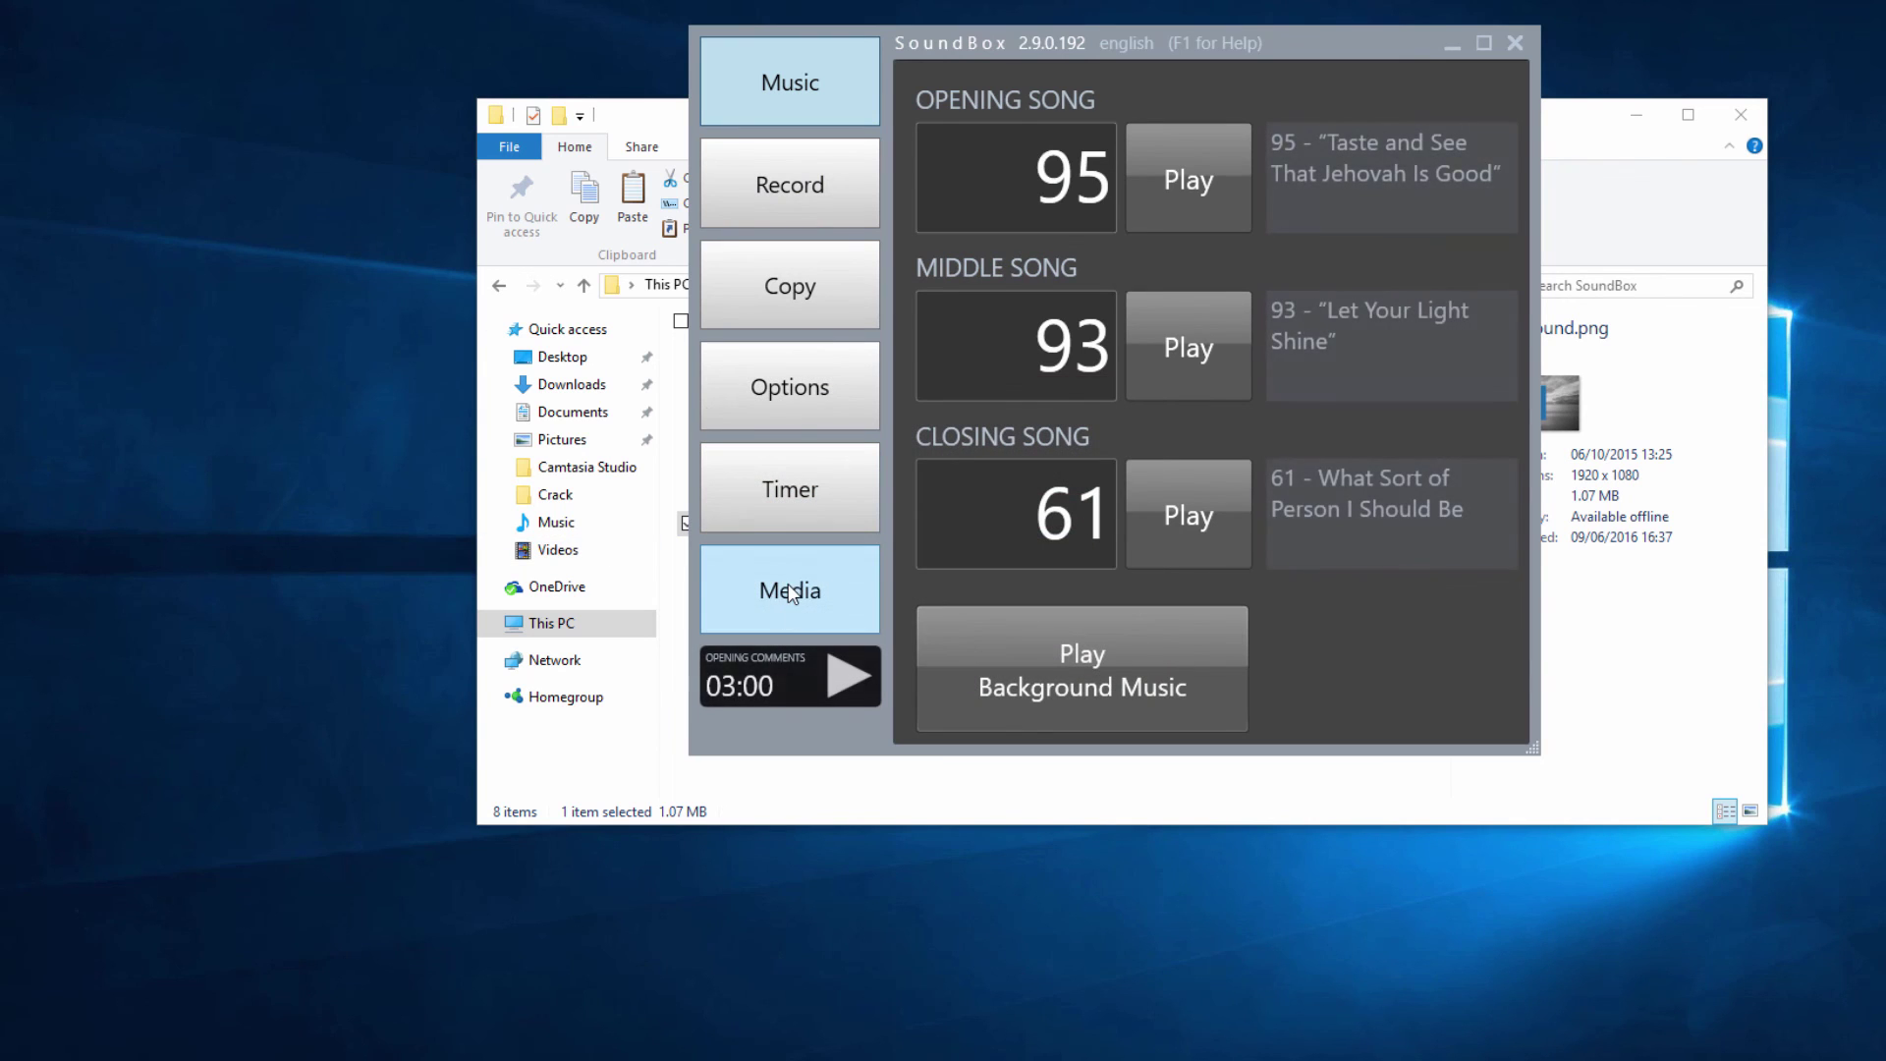
Set the target display to \\.\DISPLAY1 on the English SoundBox's Media page and move its window aside over the background image
{"action": "left_click", "coordinate": [787, 587]}
{"action": "left_click", "coordinate": [1325, 126]}
{"action": "left_click", "coordinate": [1047, 224]}
{"action": "left_click_drag", "start_coordinate": [1322, 40], "coordinate": [1196, 37]}
Set the English SoundBox's target display back to None and close its window
{"action": "left_click", "coordinate": [1198, 124]}
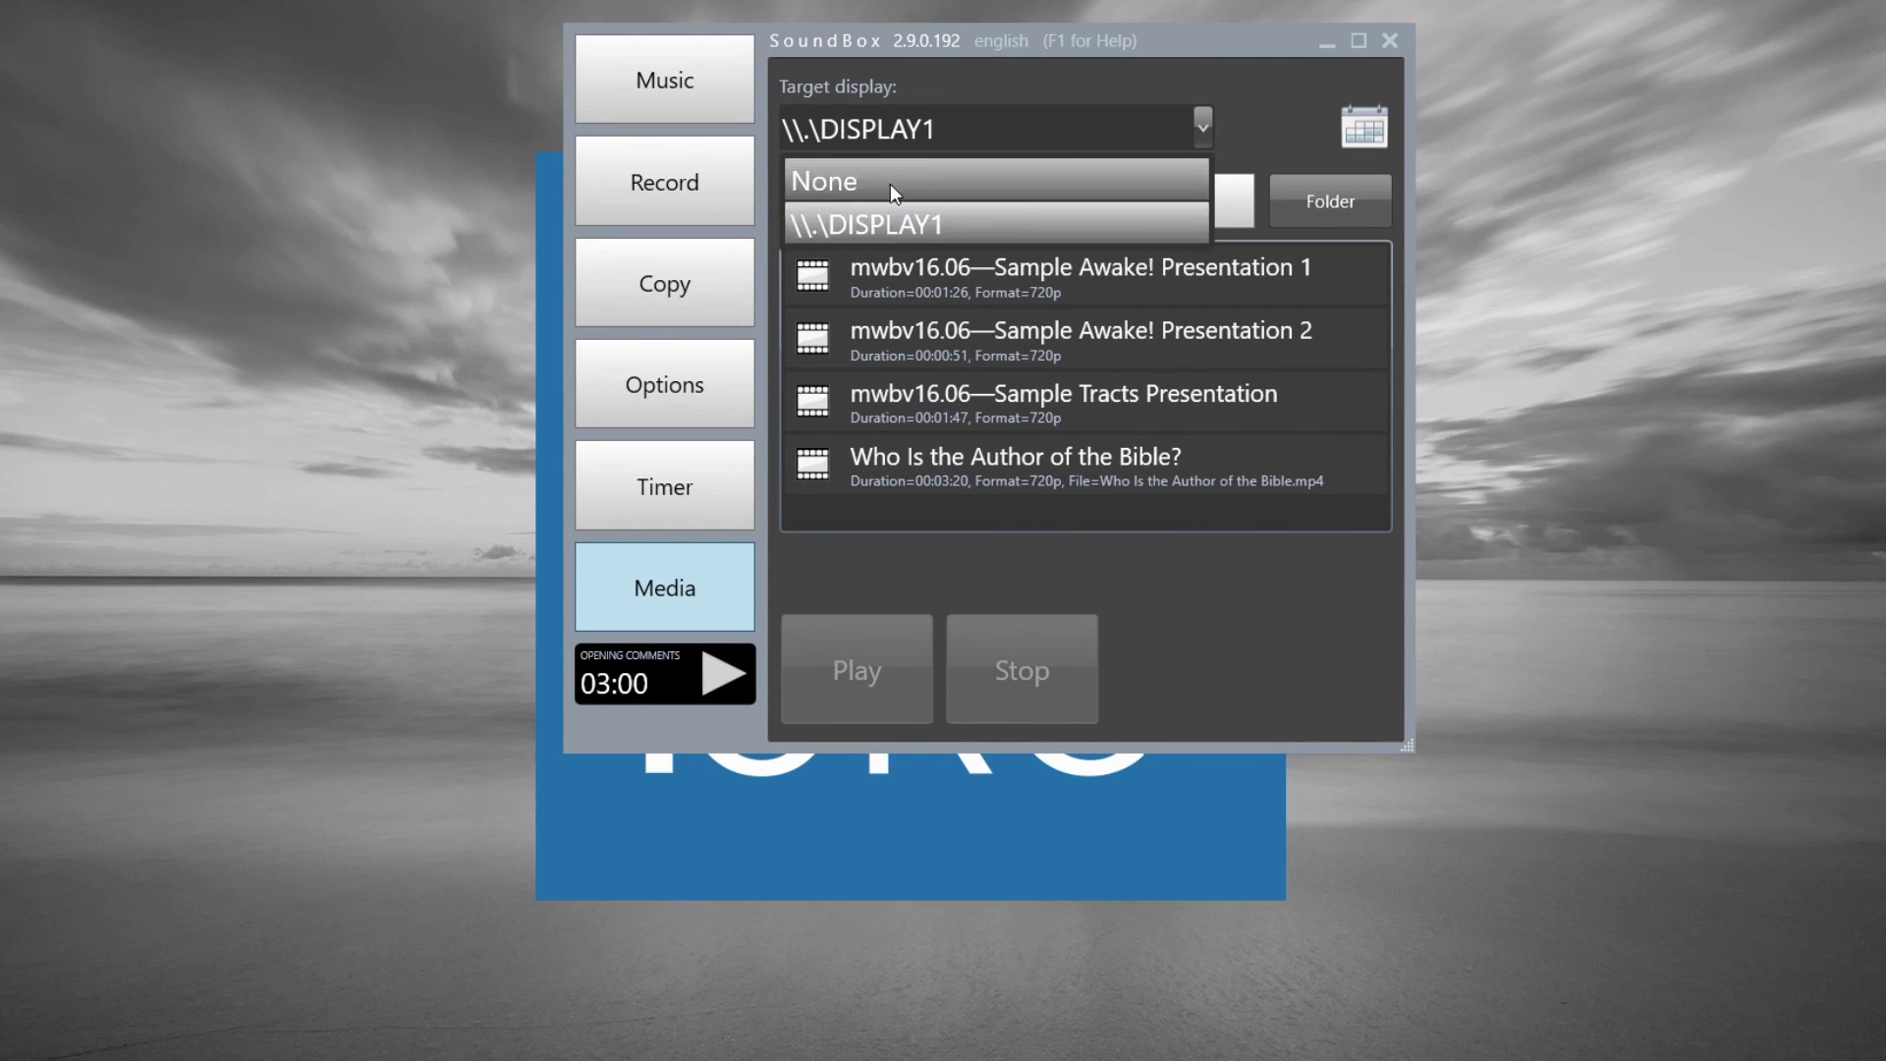
{"action": "left_click", "coordinate": [890, 185]}
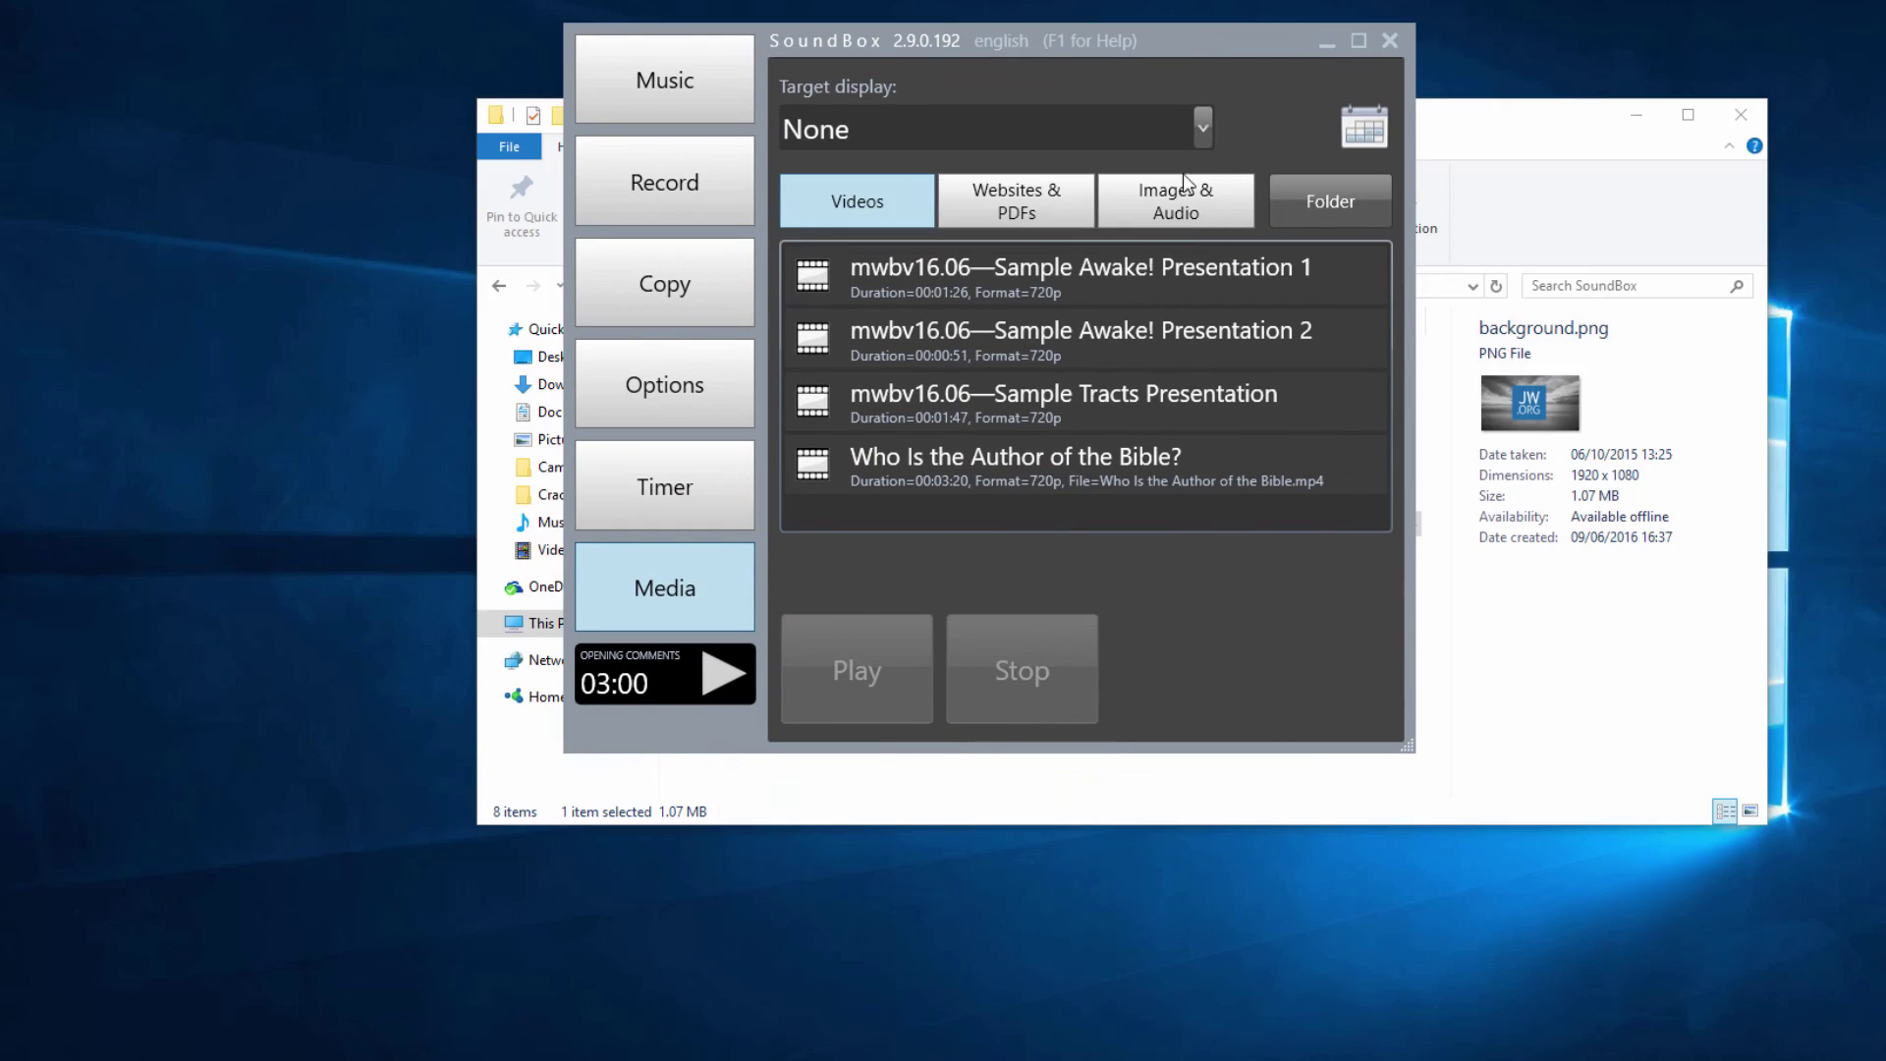
{"action": "left_click", "coordinate": [1387, 42]}
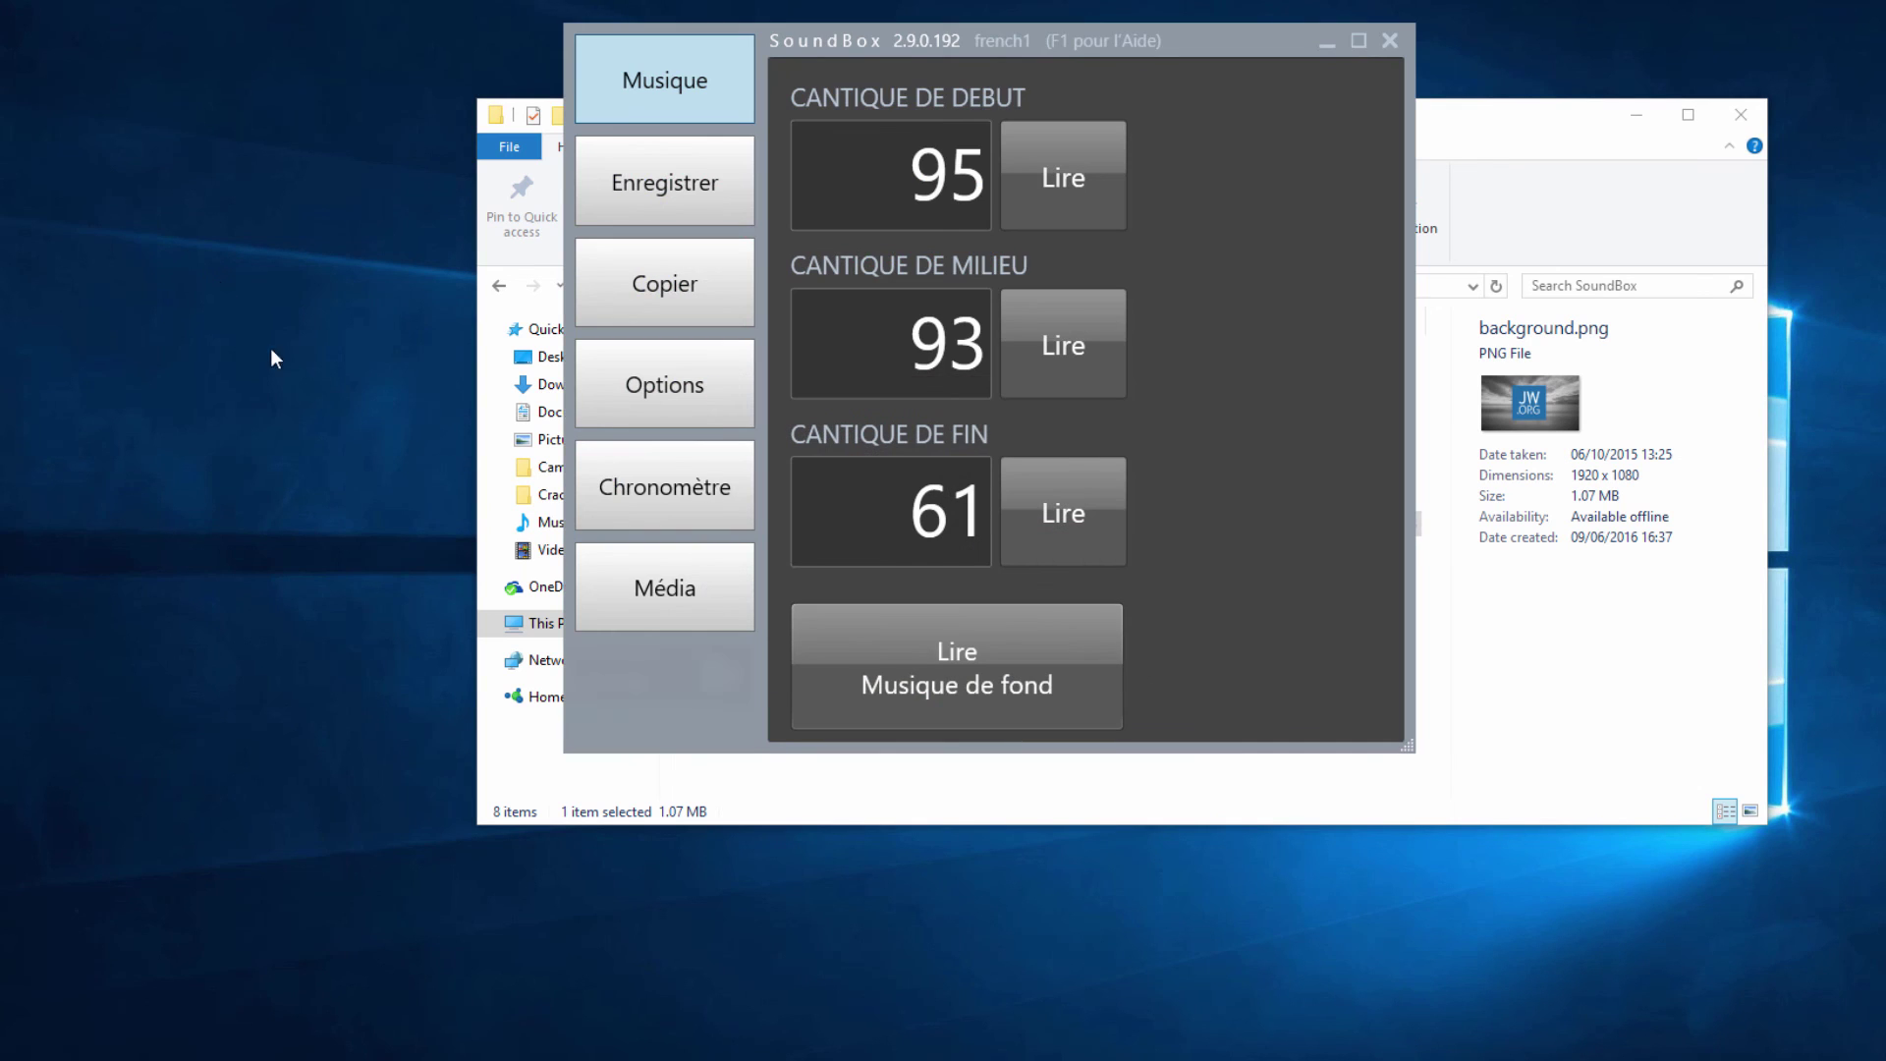
Set the target screen to \\.\DISPLAY1 on the Média page of the french1 SoundBox
{"action": "left_click", "coordinate": [674, 501]}
{"action": "left_click", "coordinate": [646, 604]}
{"action": "left_click", "coordinate": [1198, 142]}
{"action": "left_click", "coordinate": [945, 222]}
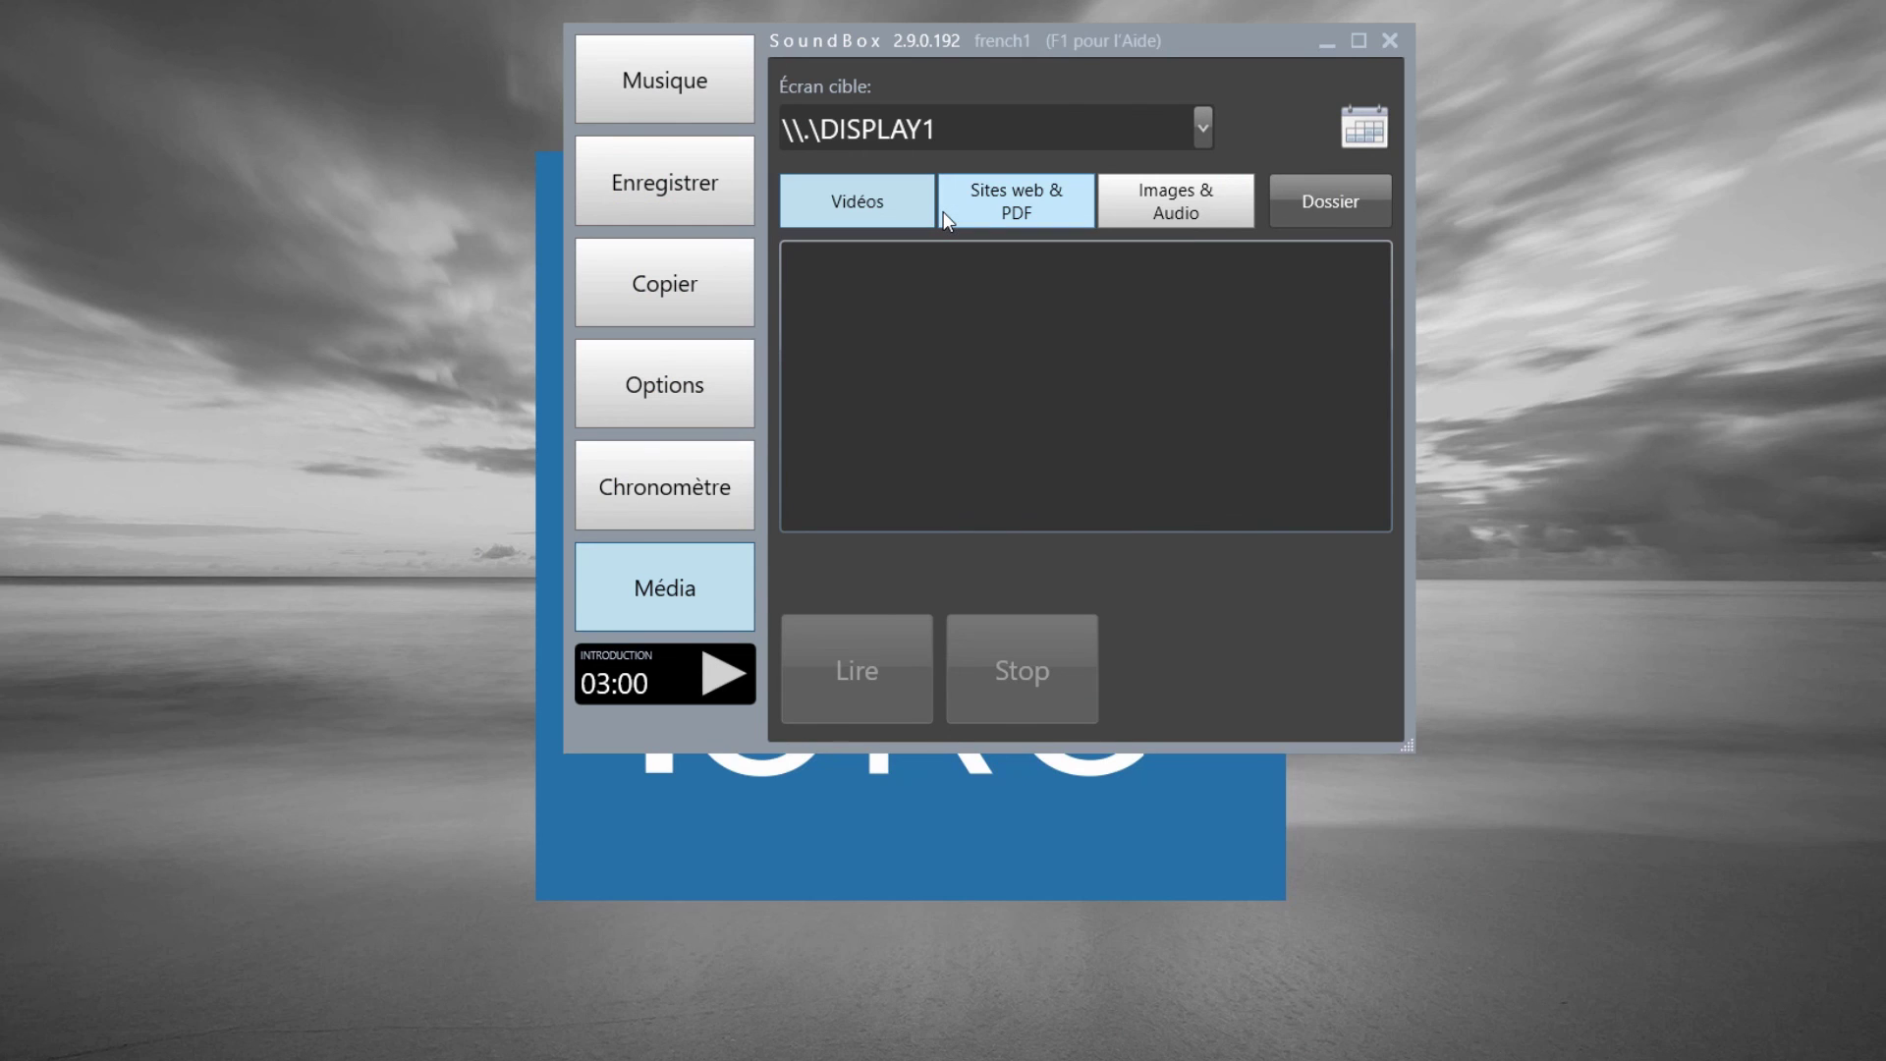
Move the french1 SoundBox window aside to view the background image, and set its target screen back to Aucun
{"action": "left_click_drag", "start_coordinate": [1263, 136], "coordinate": [1885, 613]}
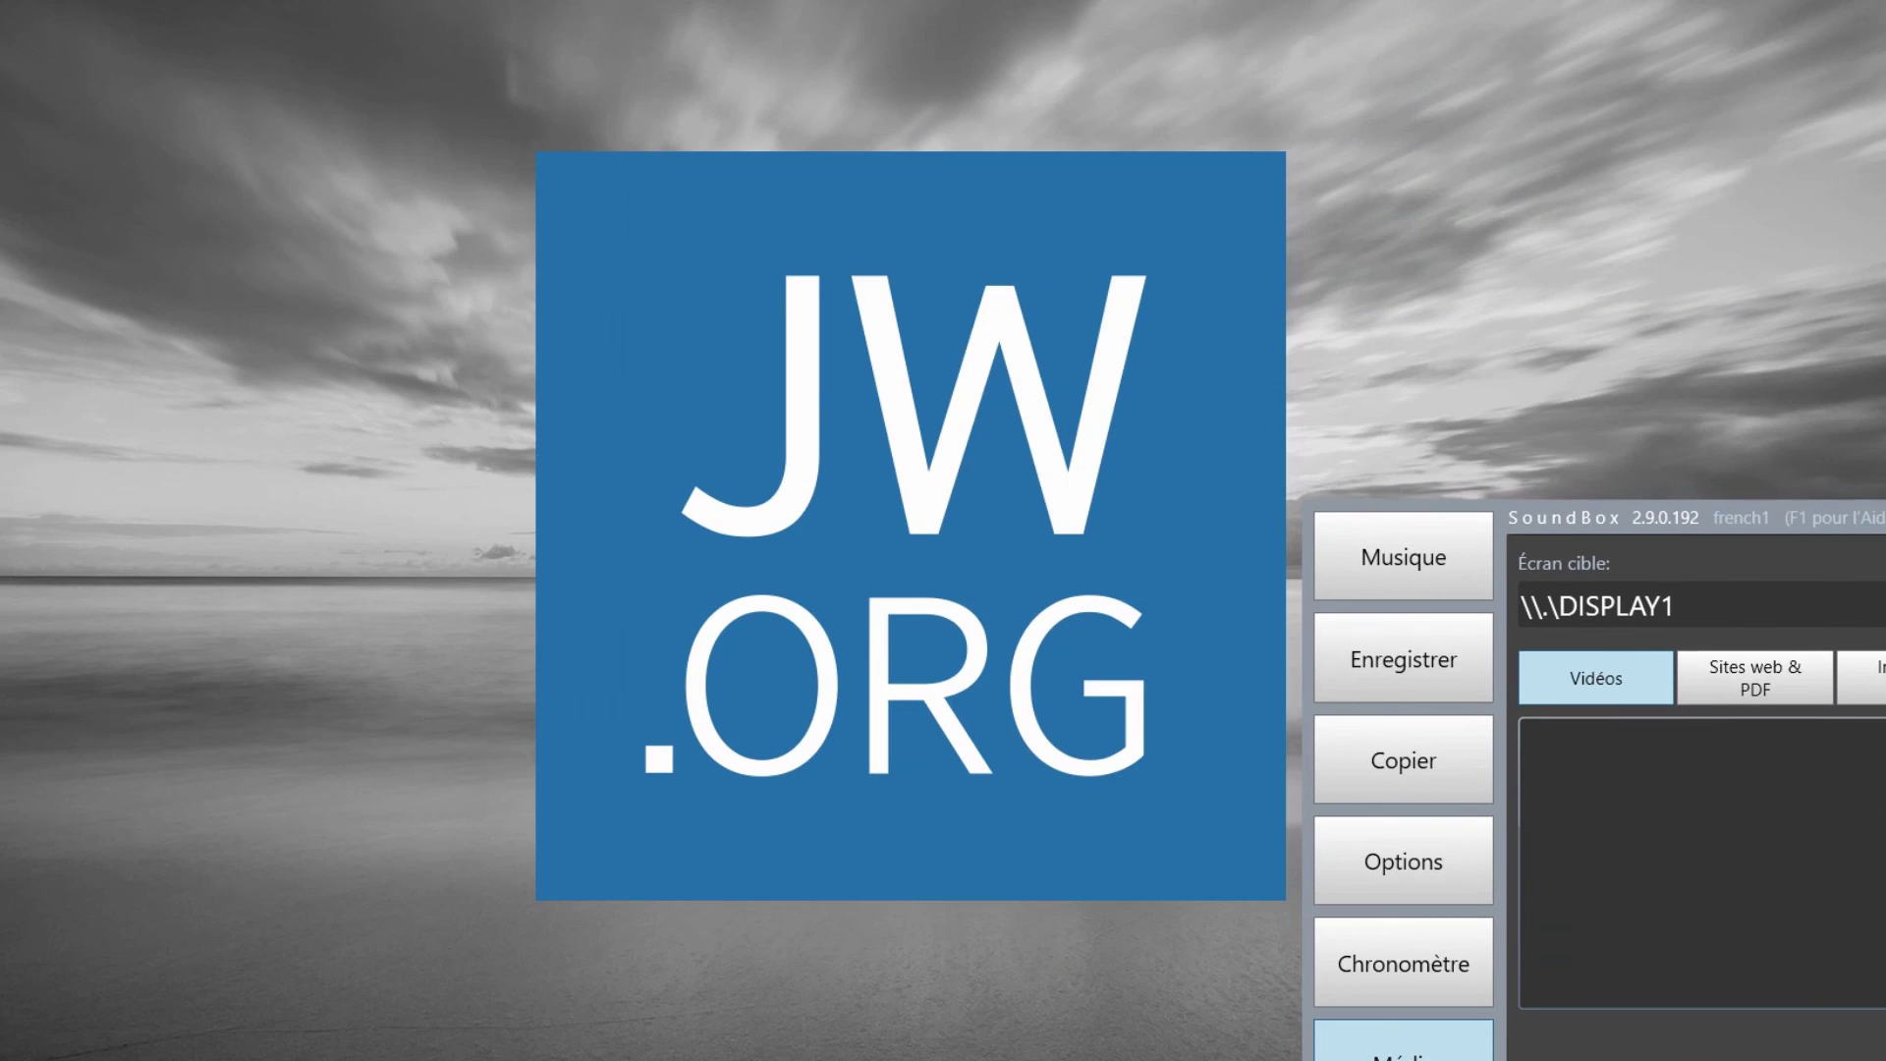
{"action": "left_click_drag", "start_coordinate": [1885, 514], "coordinate": [919, 165]}
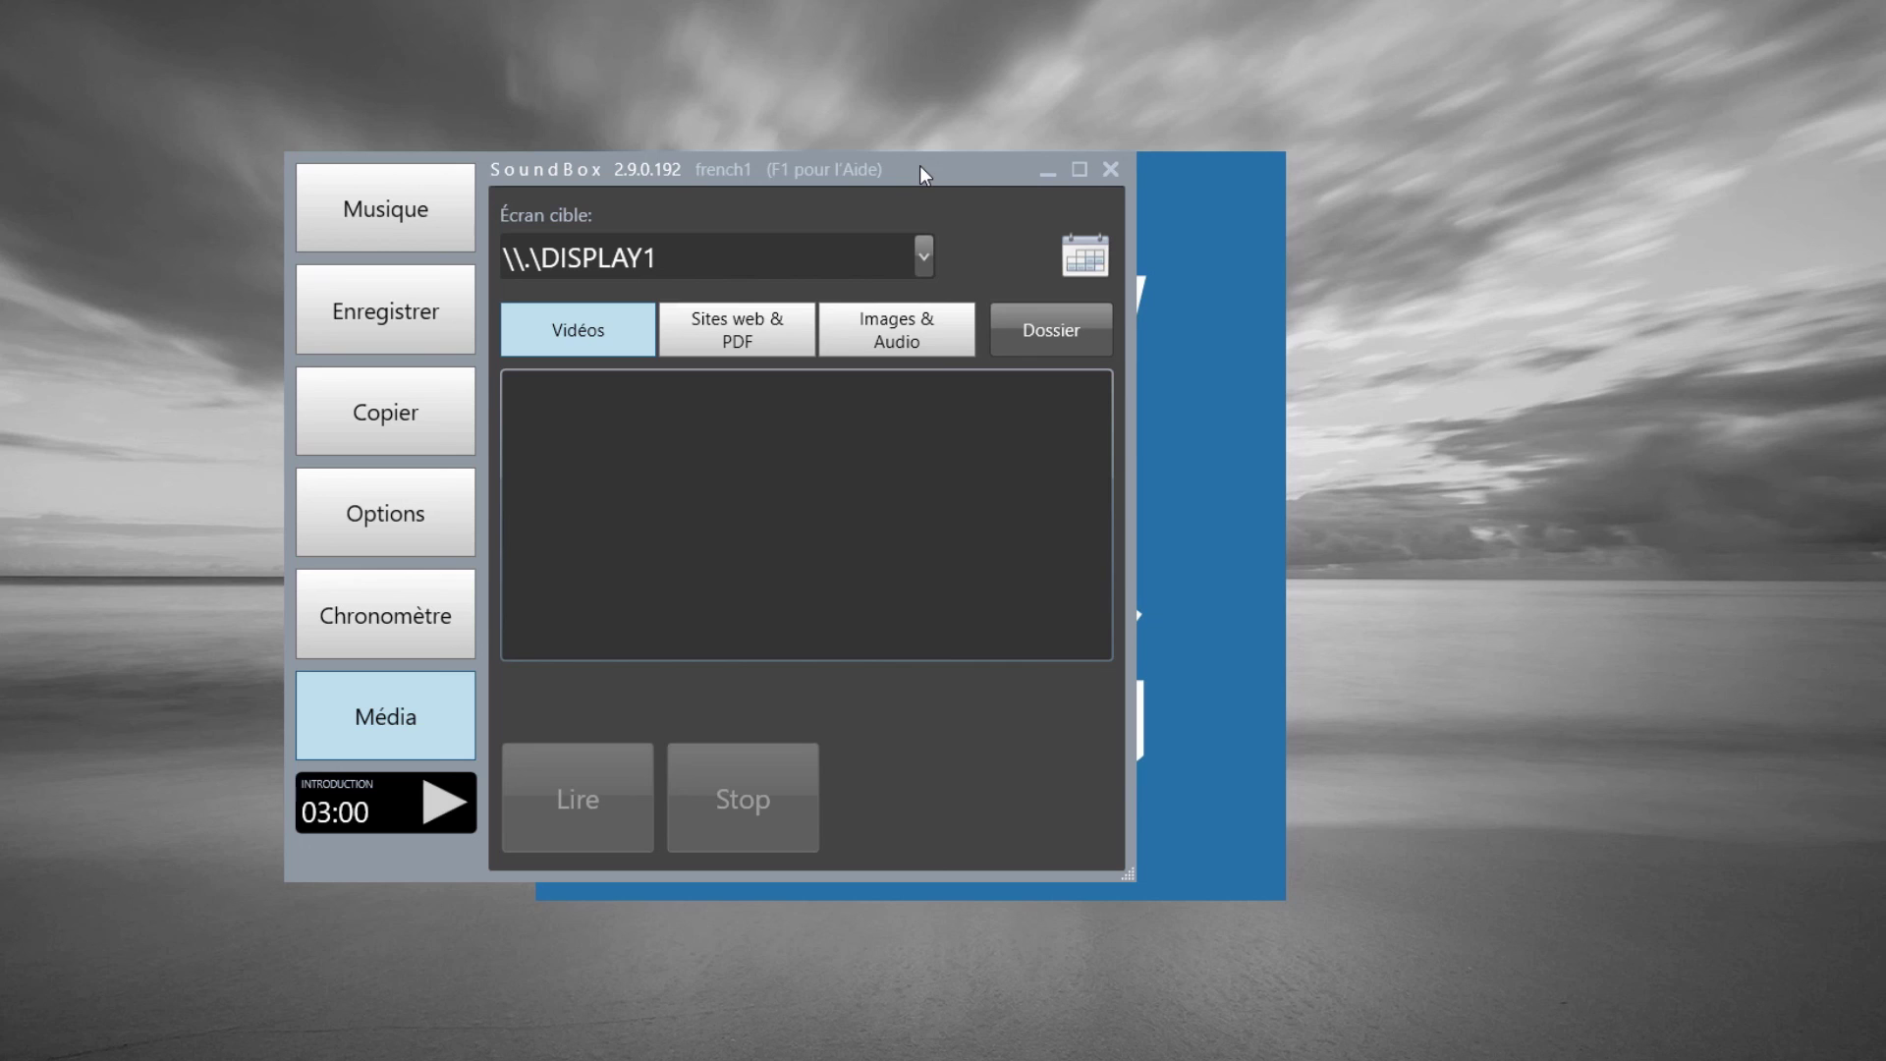
{"action": "left_click", "coordinate": [884, 246]}
{"action": "left_click", "coordinate": [694, 310]}
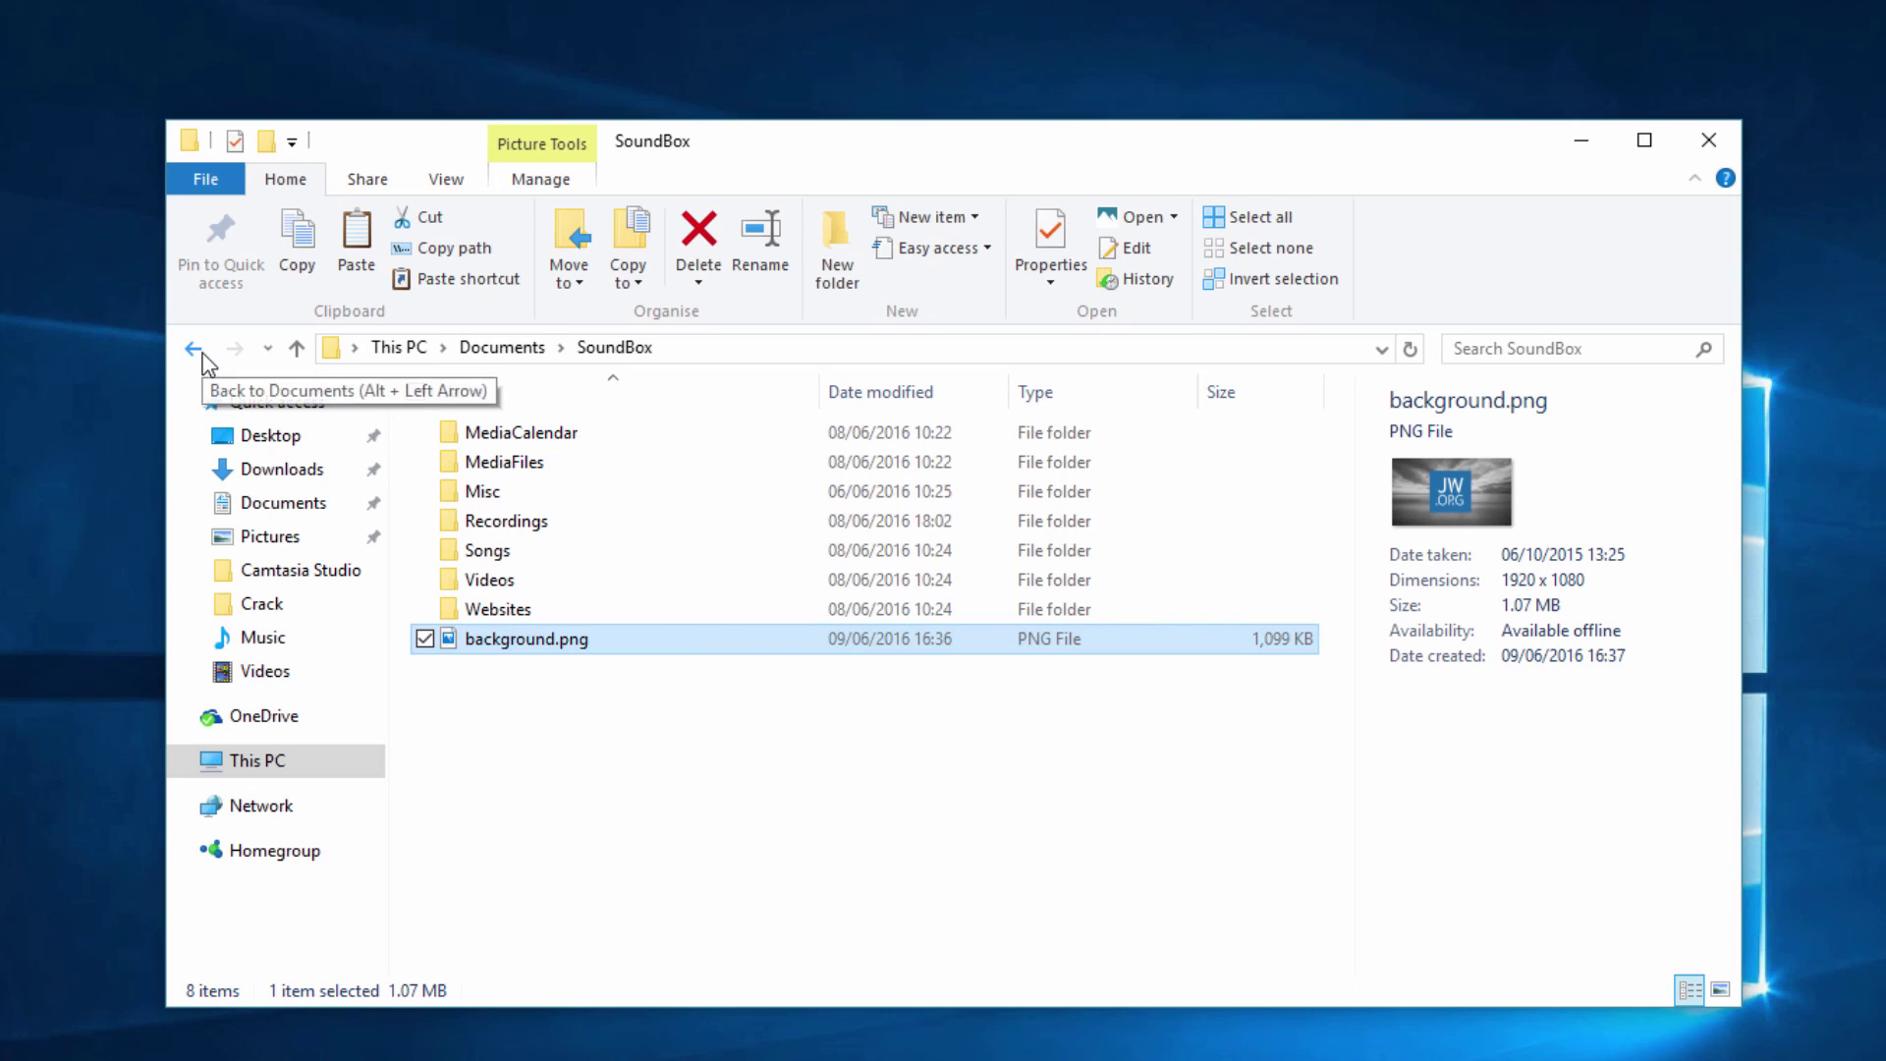
Copy jw black background.png from the Pictures folder into the SoundBox folder inside Documents
{"action": "left_click", "coordinate": [267, 536]}
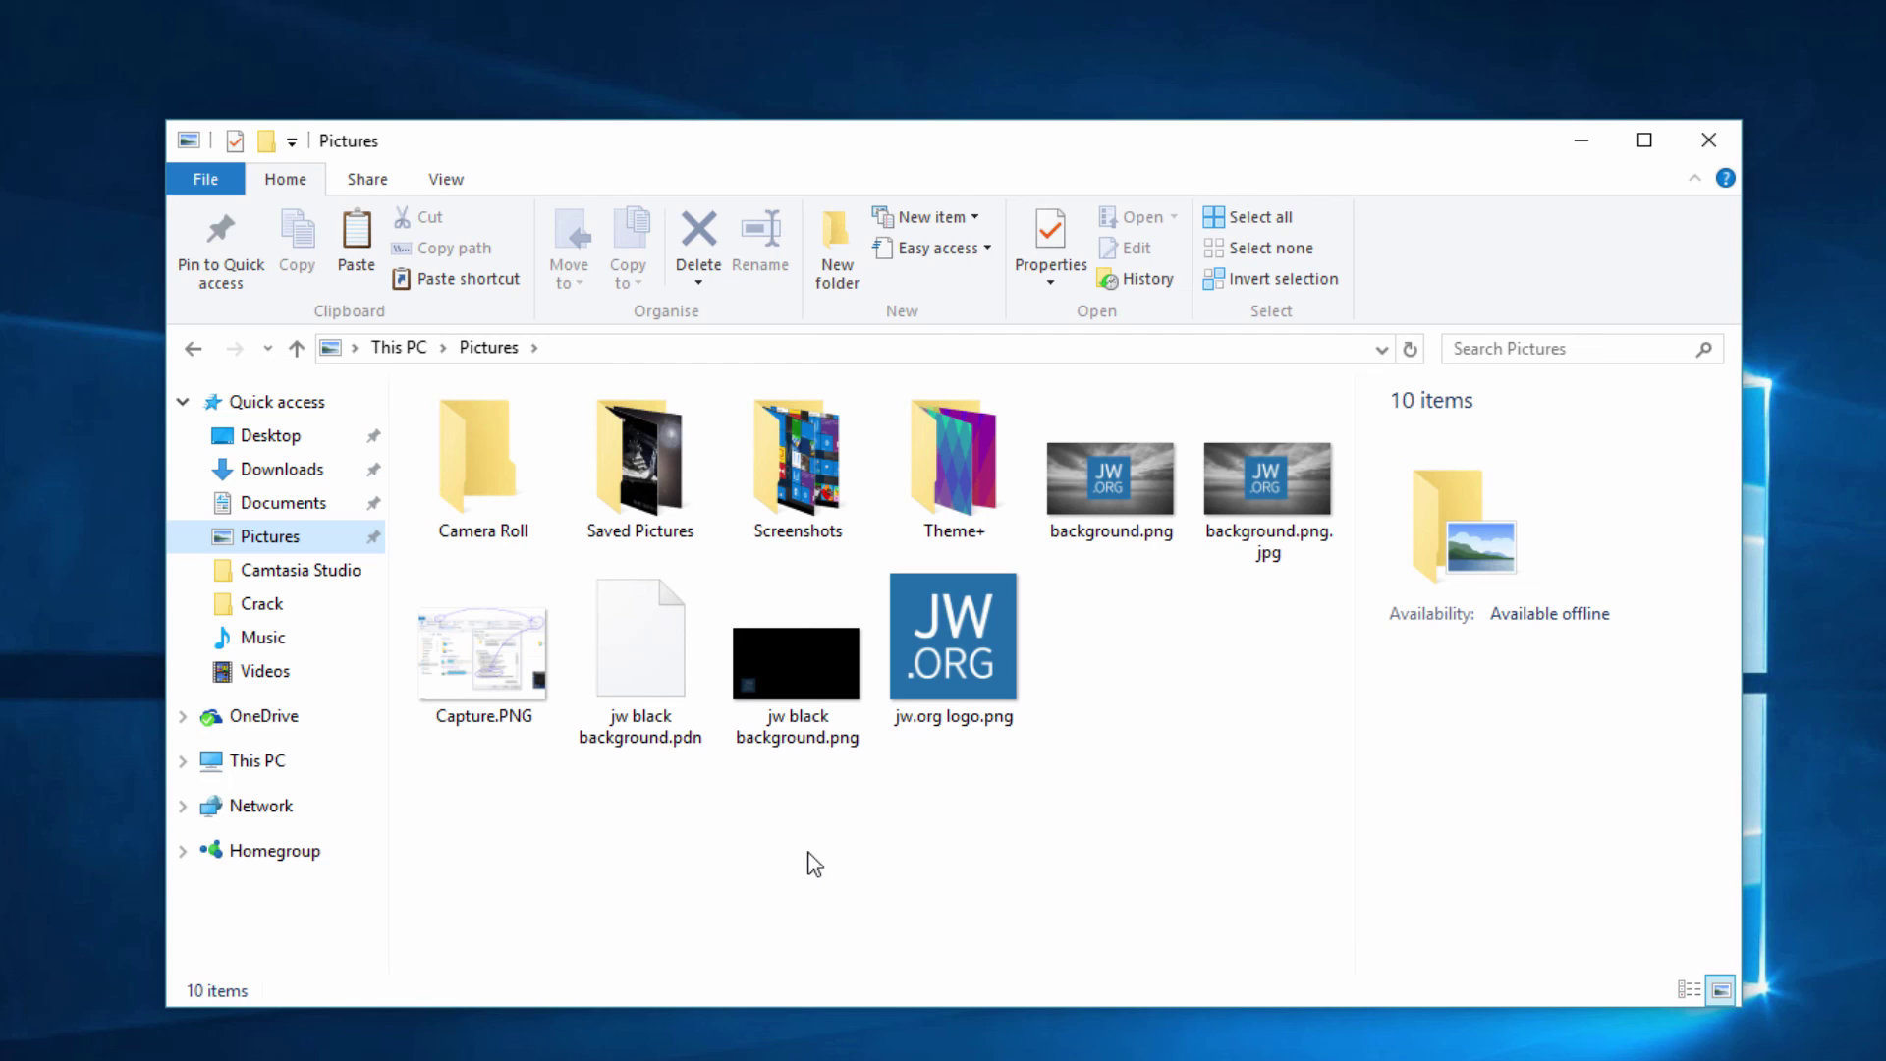
{"action": "left_click", "coordinate": [797, 678]}
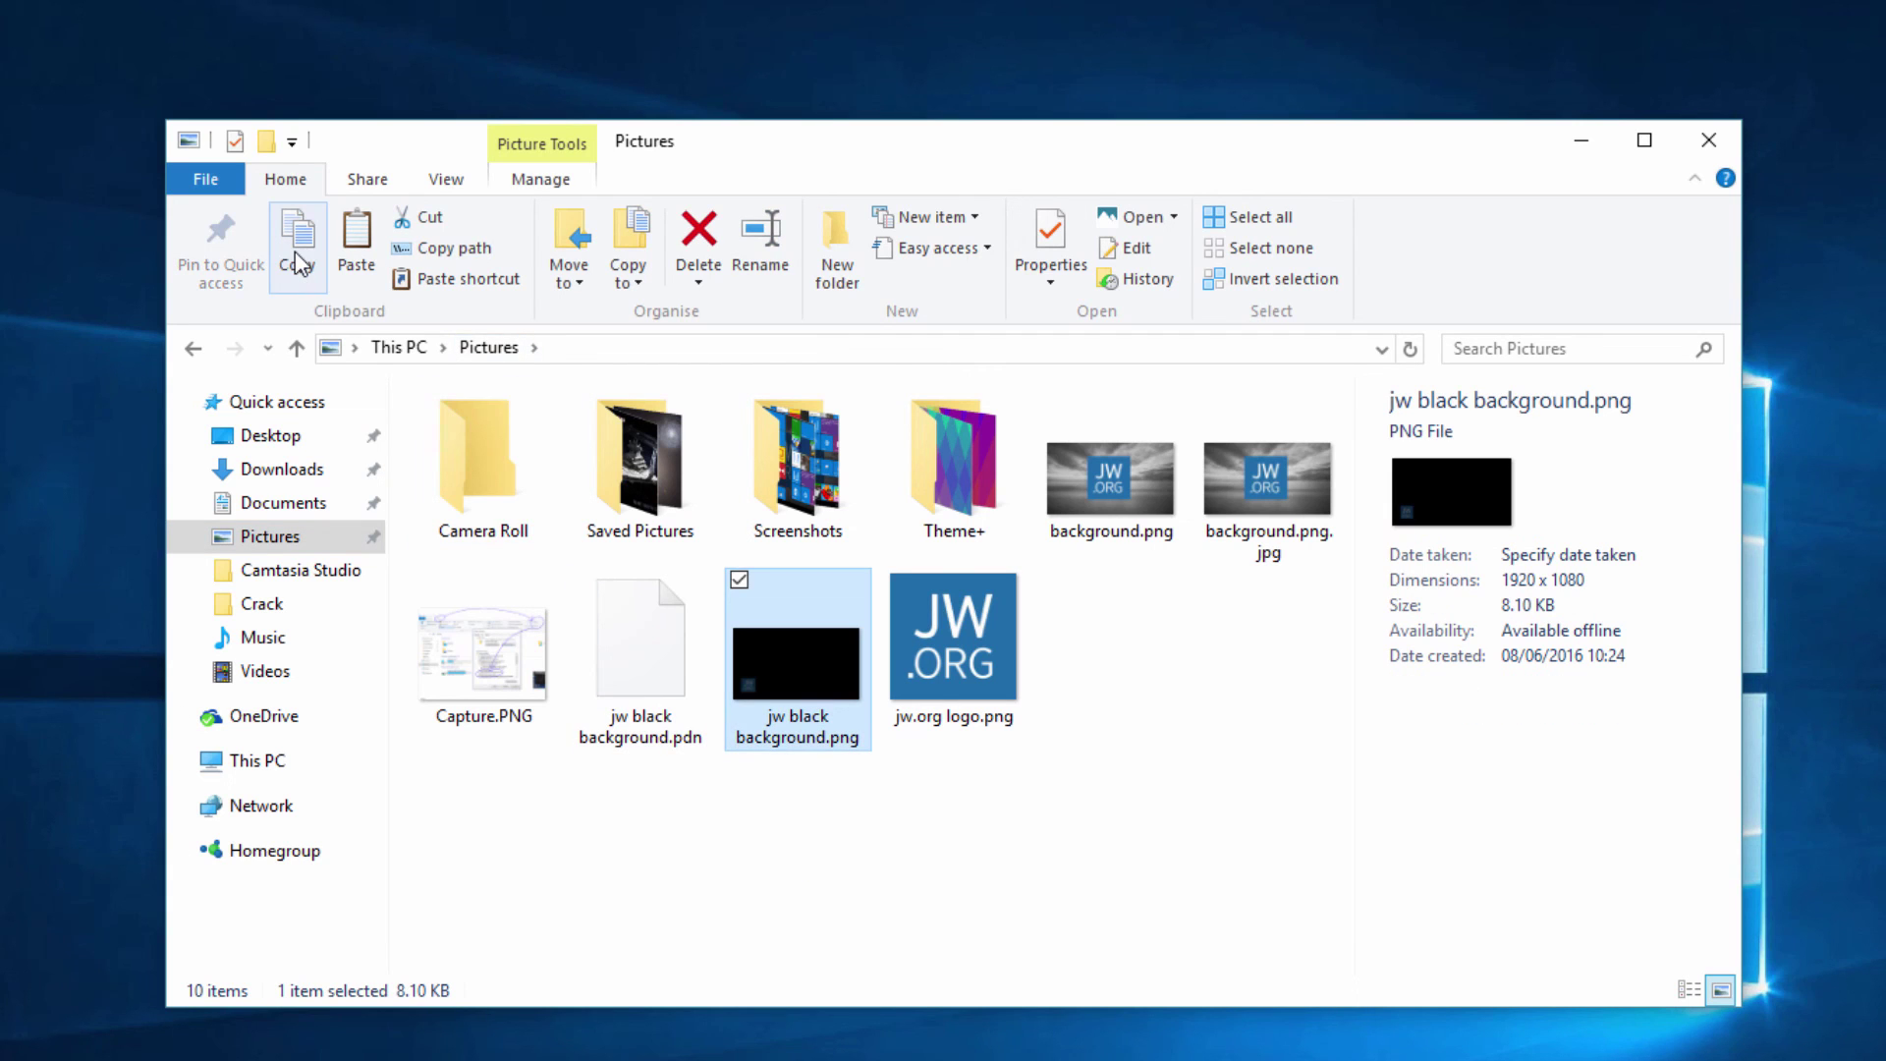
{"action": "left_click", "coordinate": [284, 506]}
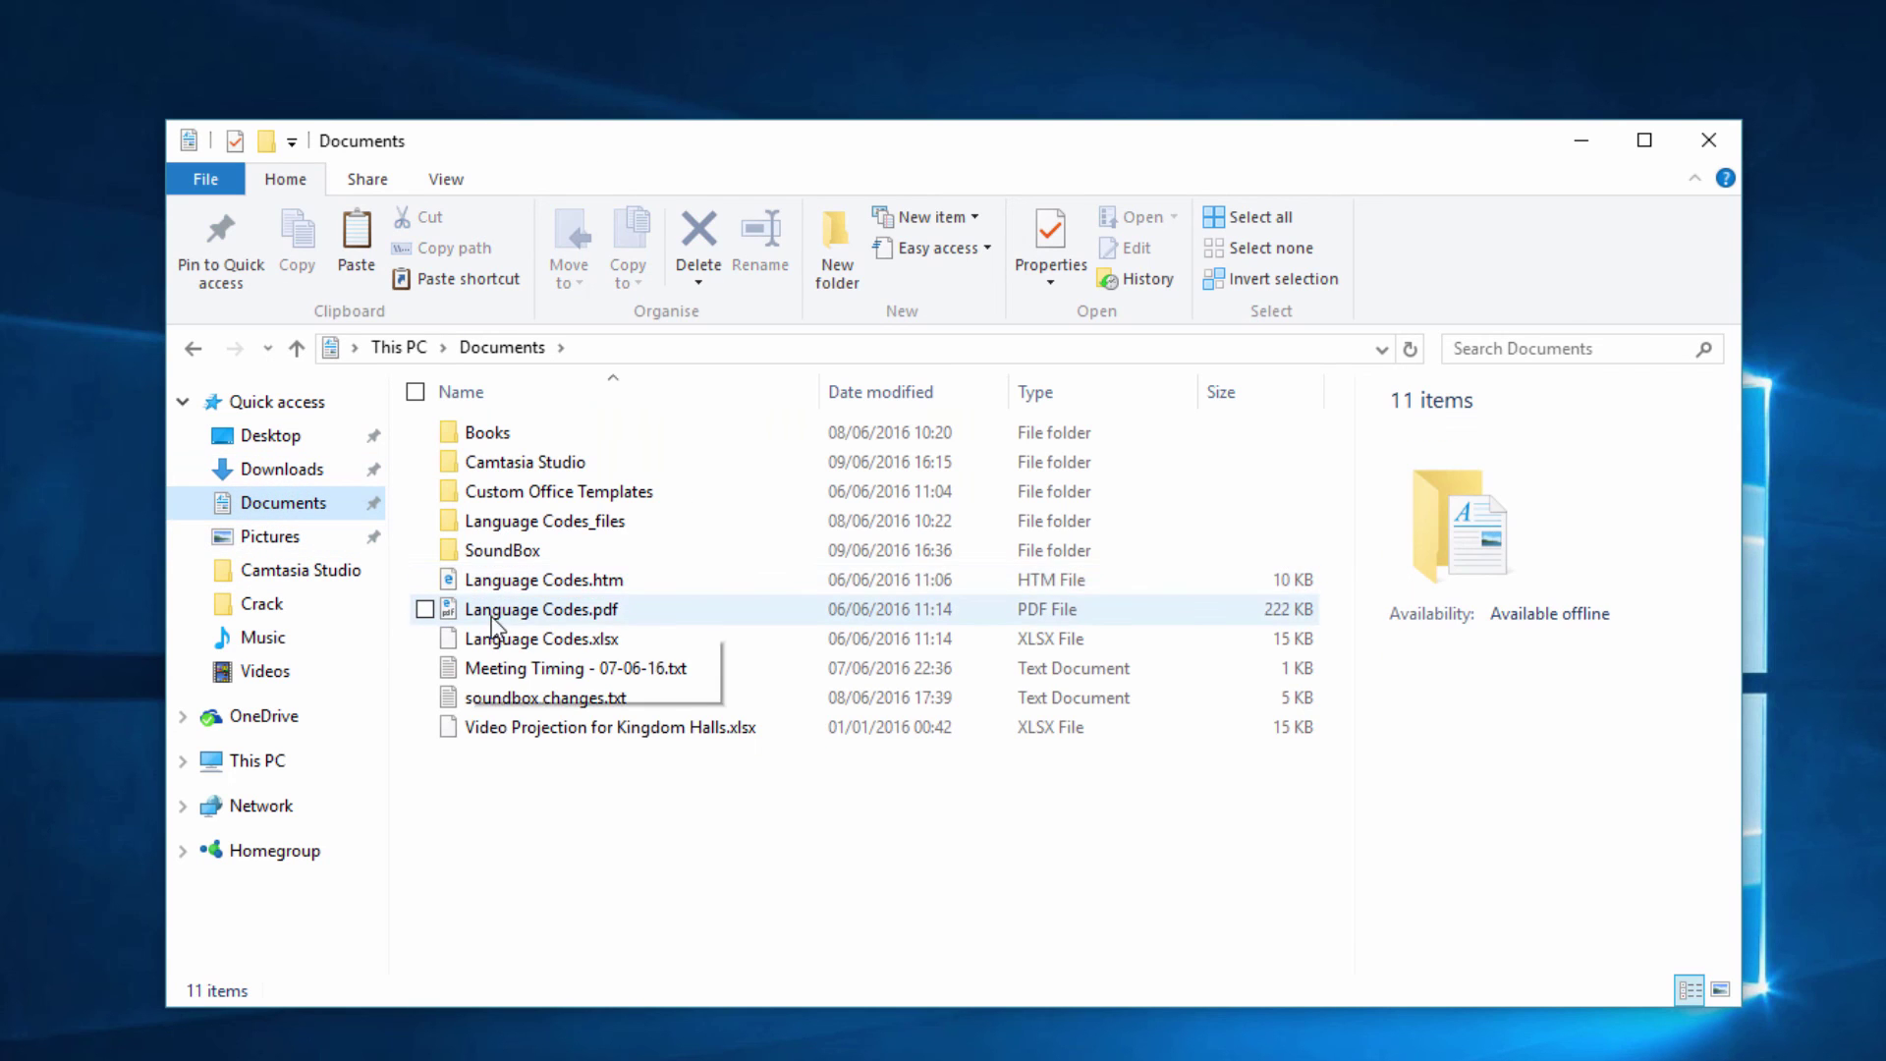
{"action": "double_click", "coordinate": [523, 550]}
{"action": "left_click", "coordinate": [364, 236]}
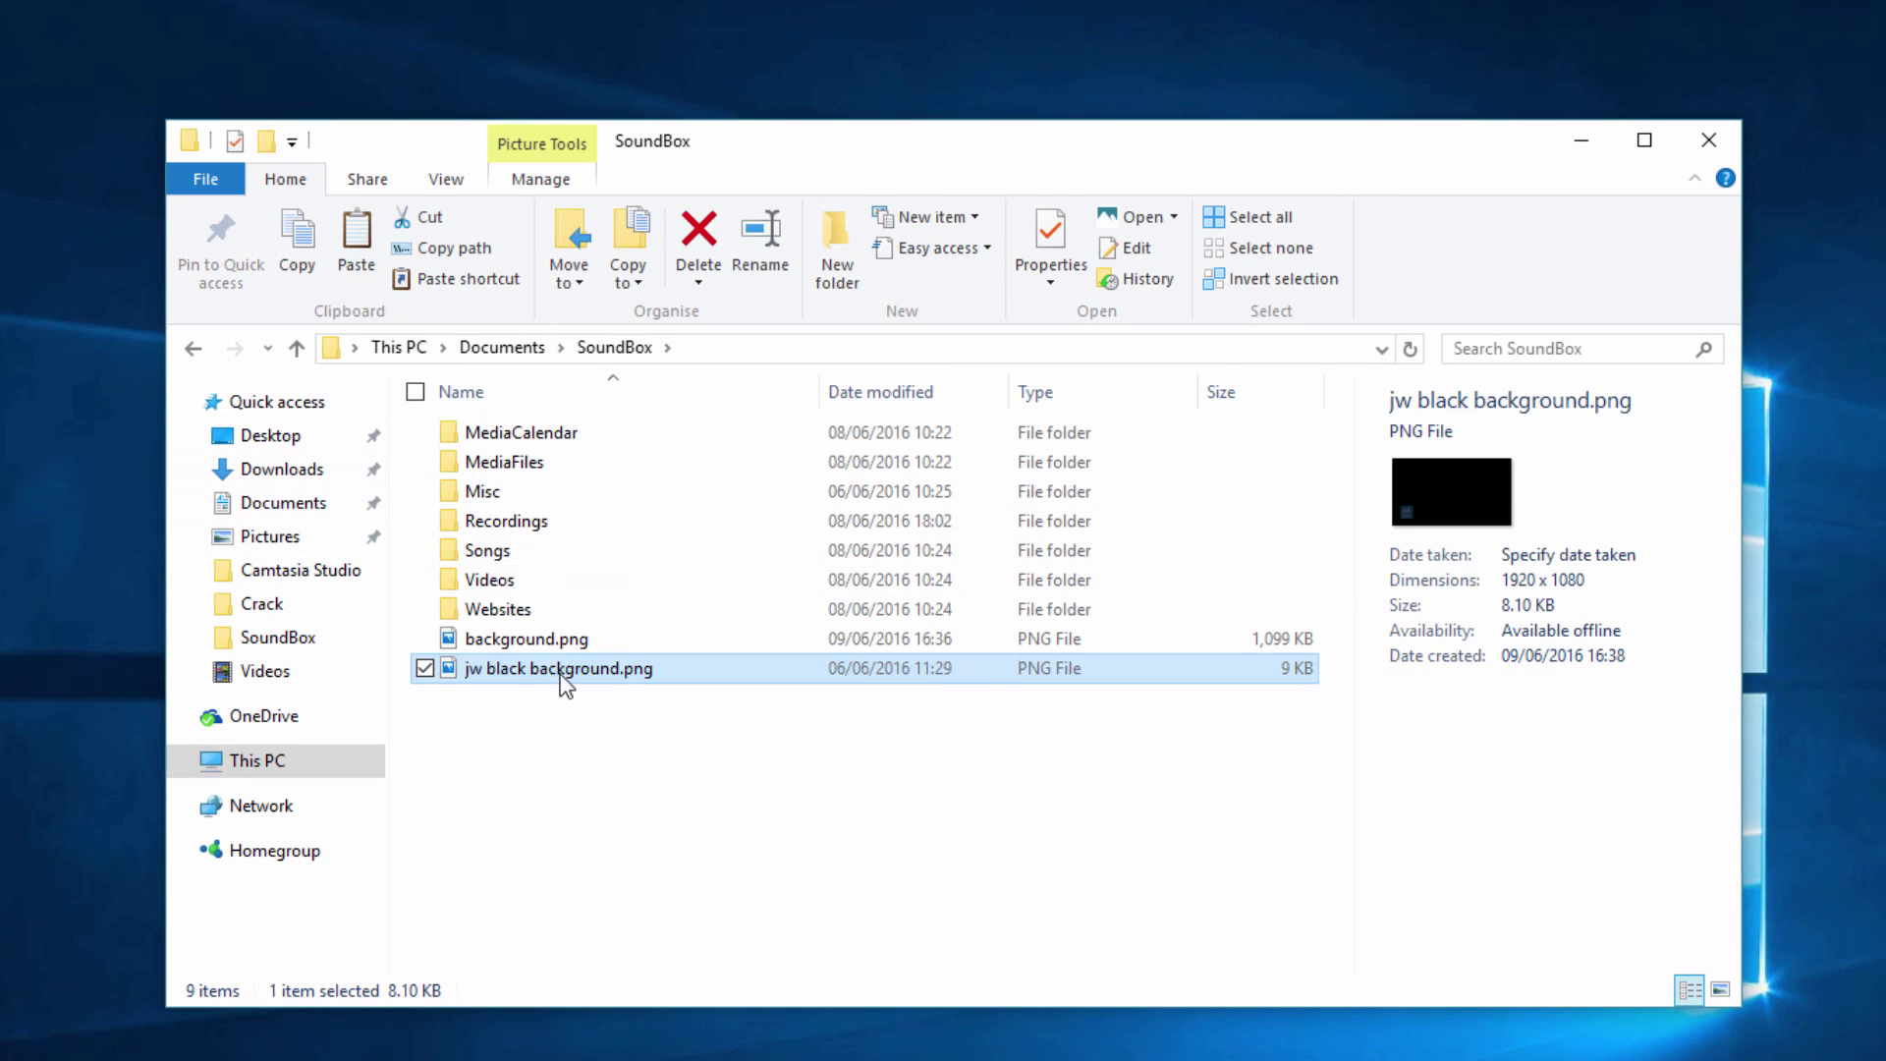
Rename the copied jw black background.png in the SoundBox folder as background.fr.png
{"action": "left_click", "coordinate": [534, 669]}
{"action": "left_click_drag", "start_coordinate": [531, 669], "coordinate": [439, 677]}
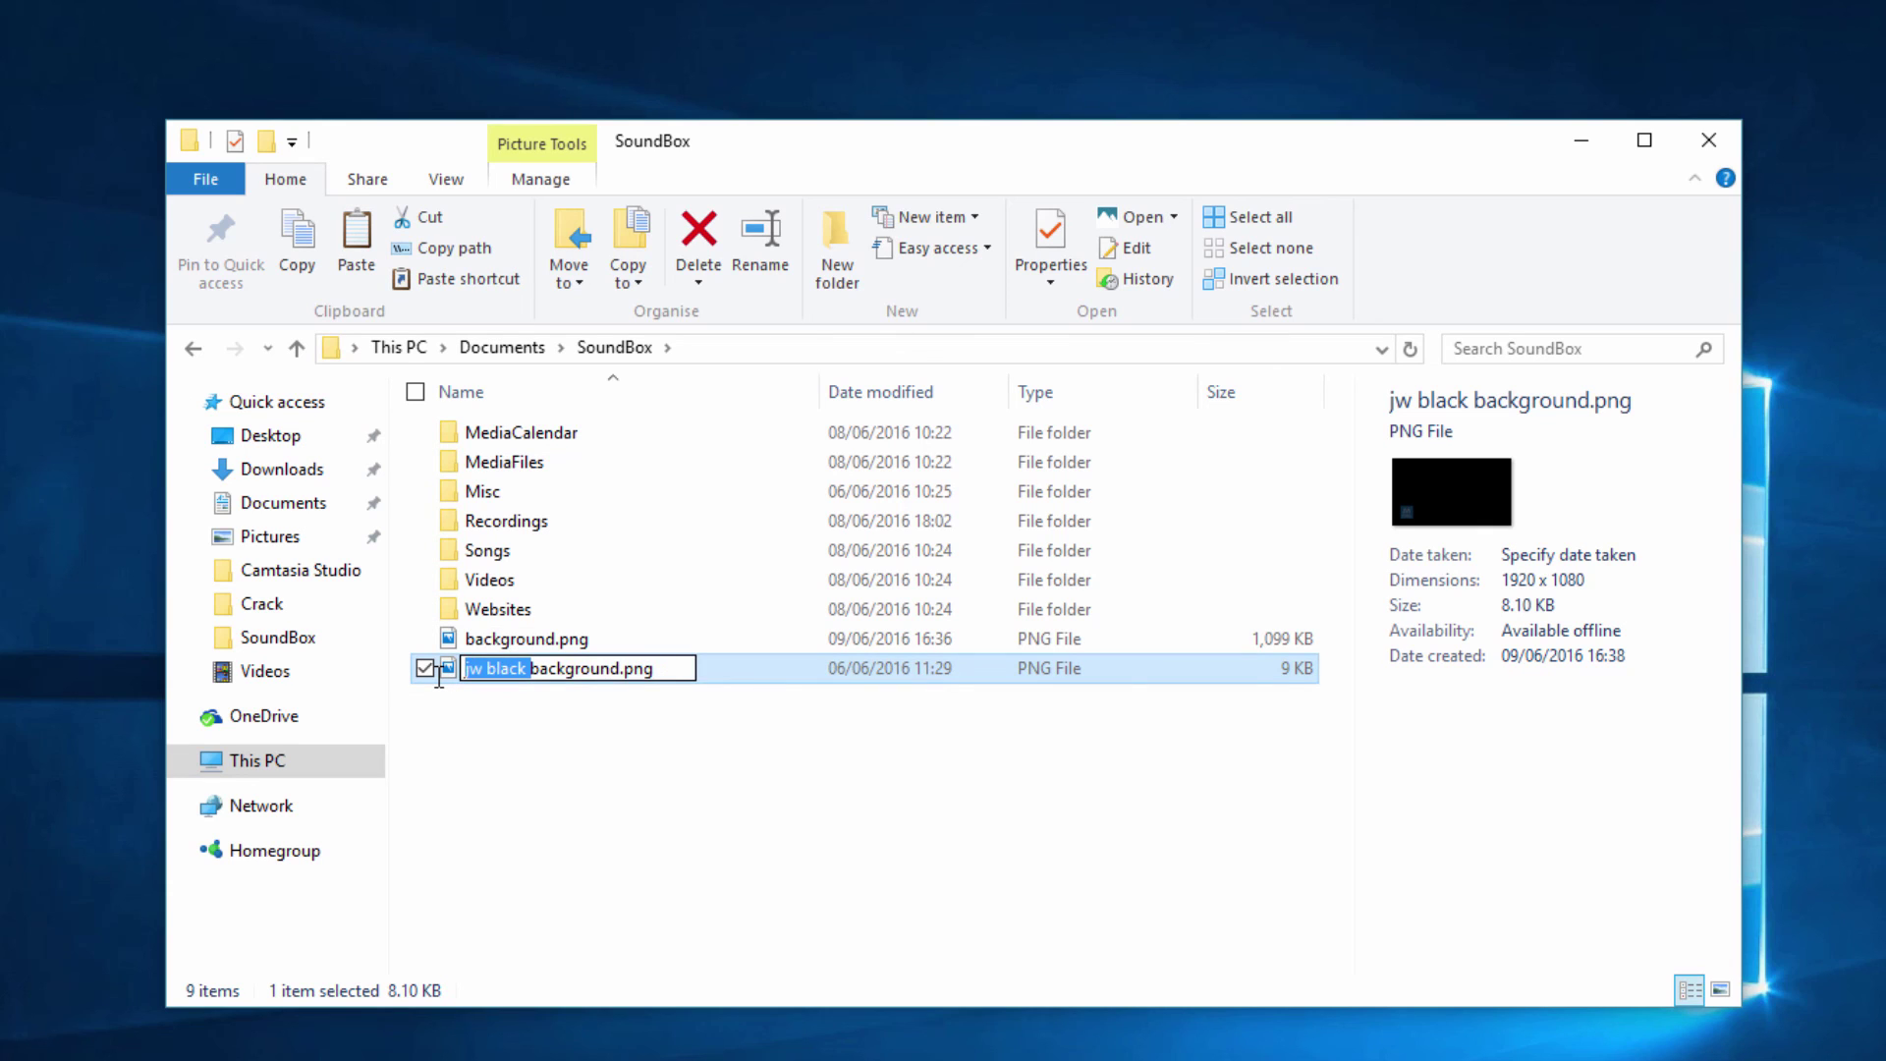
{"action": "key", "text": "BackSpace"}
{"action": "key", "text": "Right"}
{"action": "key", "text": "Right"}
{"action": "key", "text": "Right"}
{"action": "key", "text": "Right"}
{"action": "key", "text": "Right"}
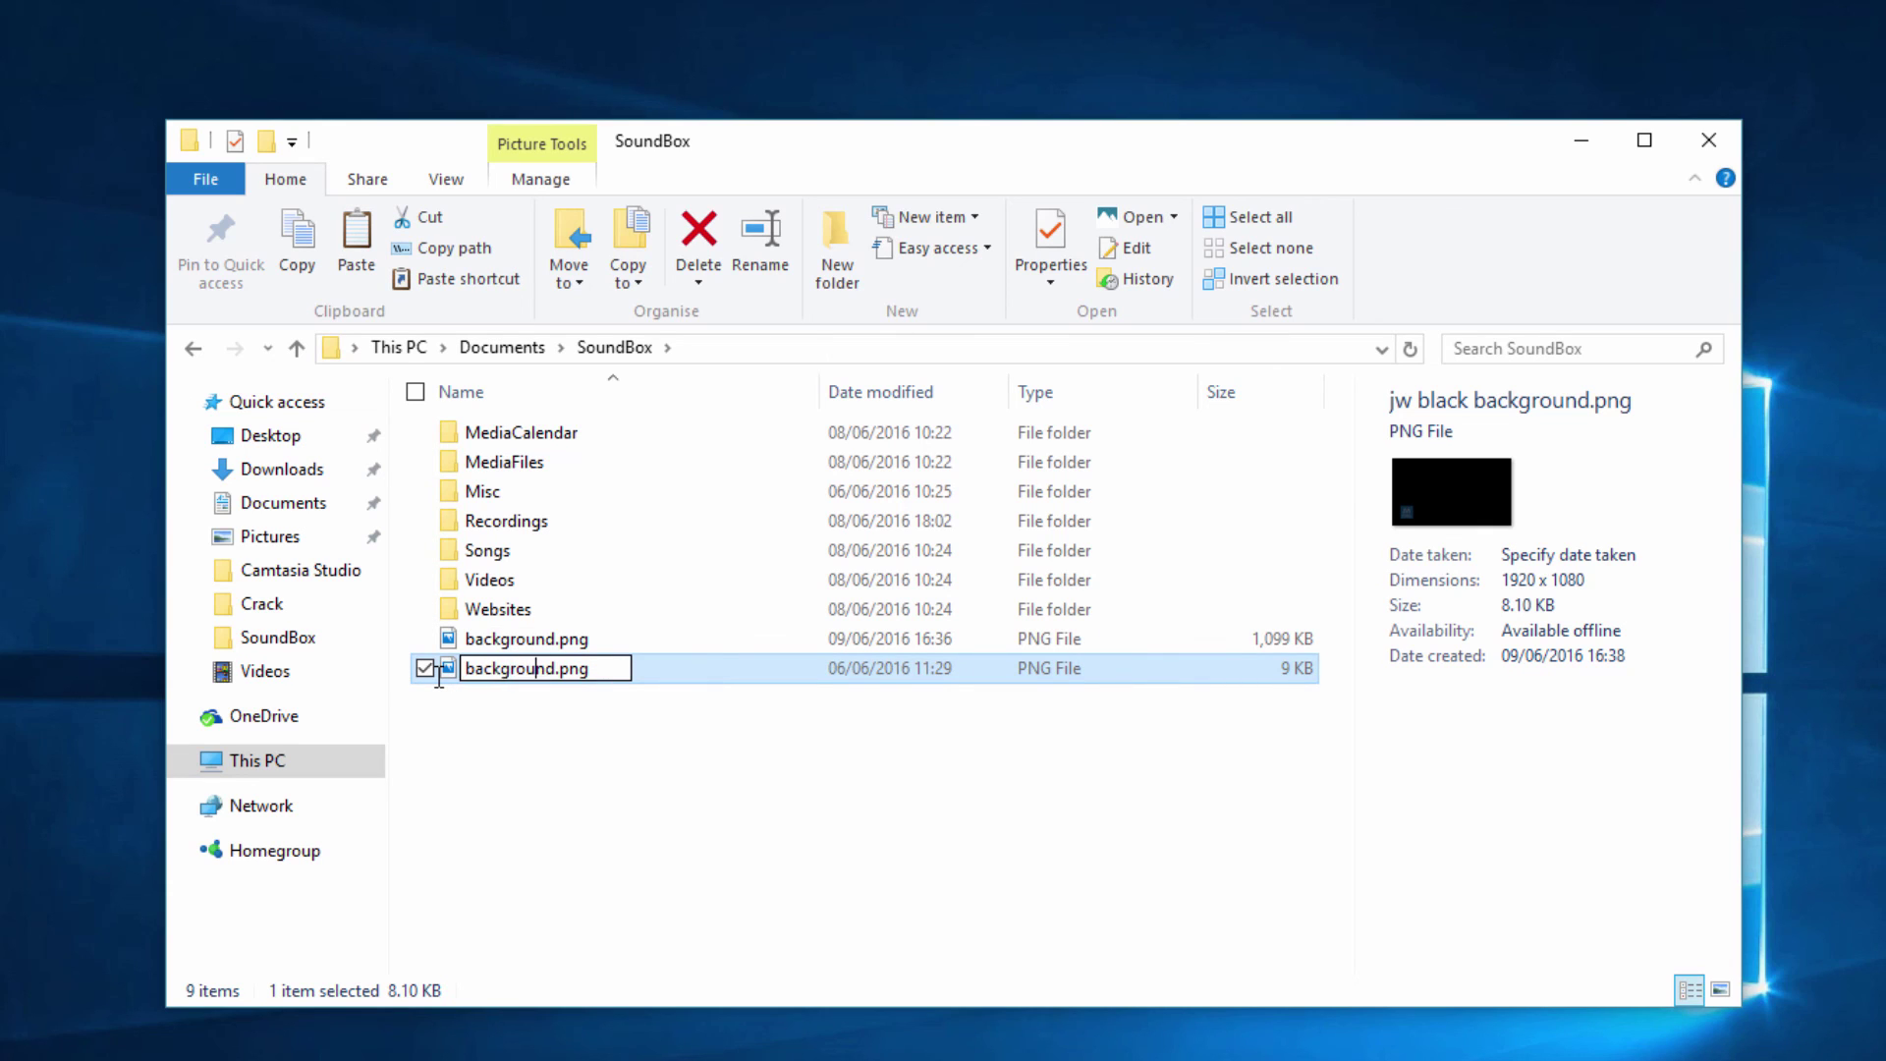
{"action": "type", "text": ".fr"}
{"action": "key", "text": "Return"}
{"action": "left_click", "coordinate": [522, 757]}
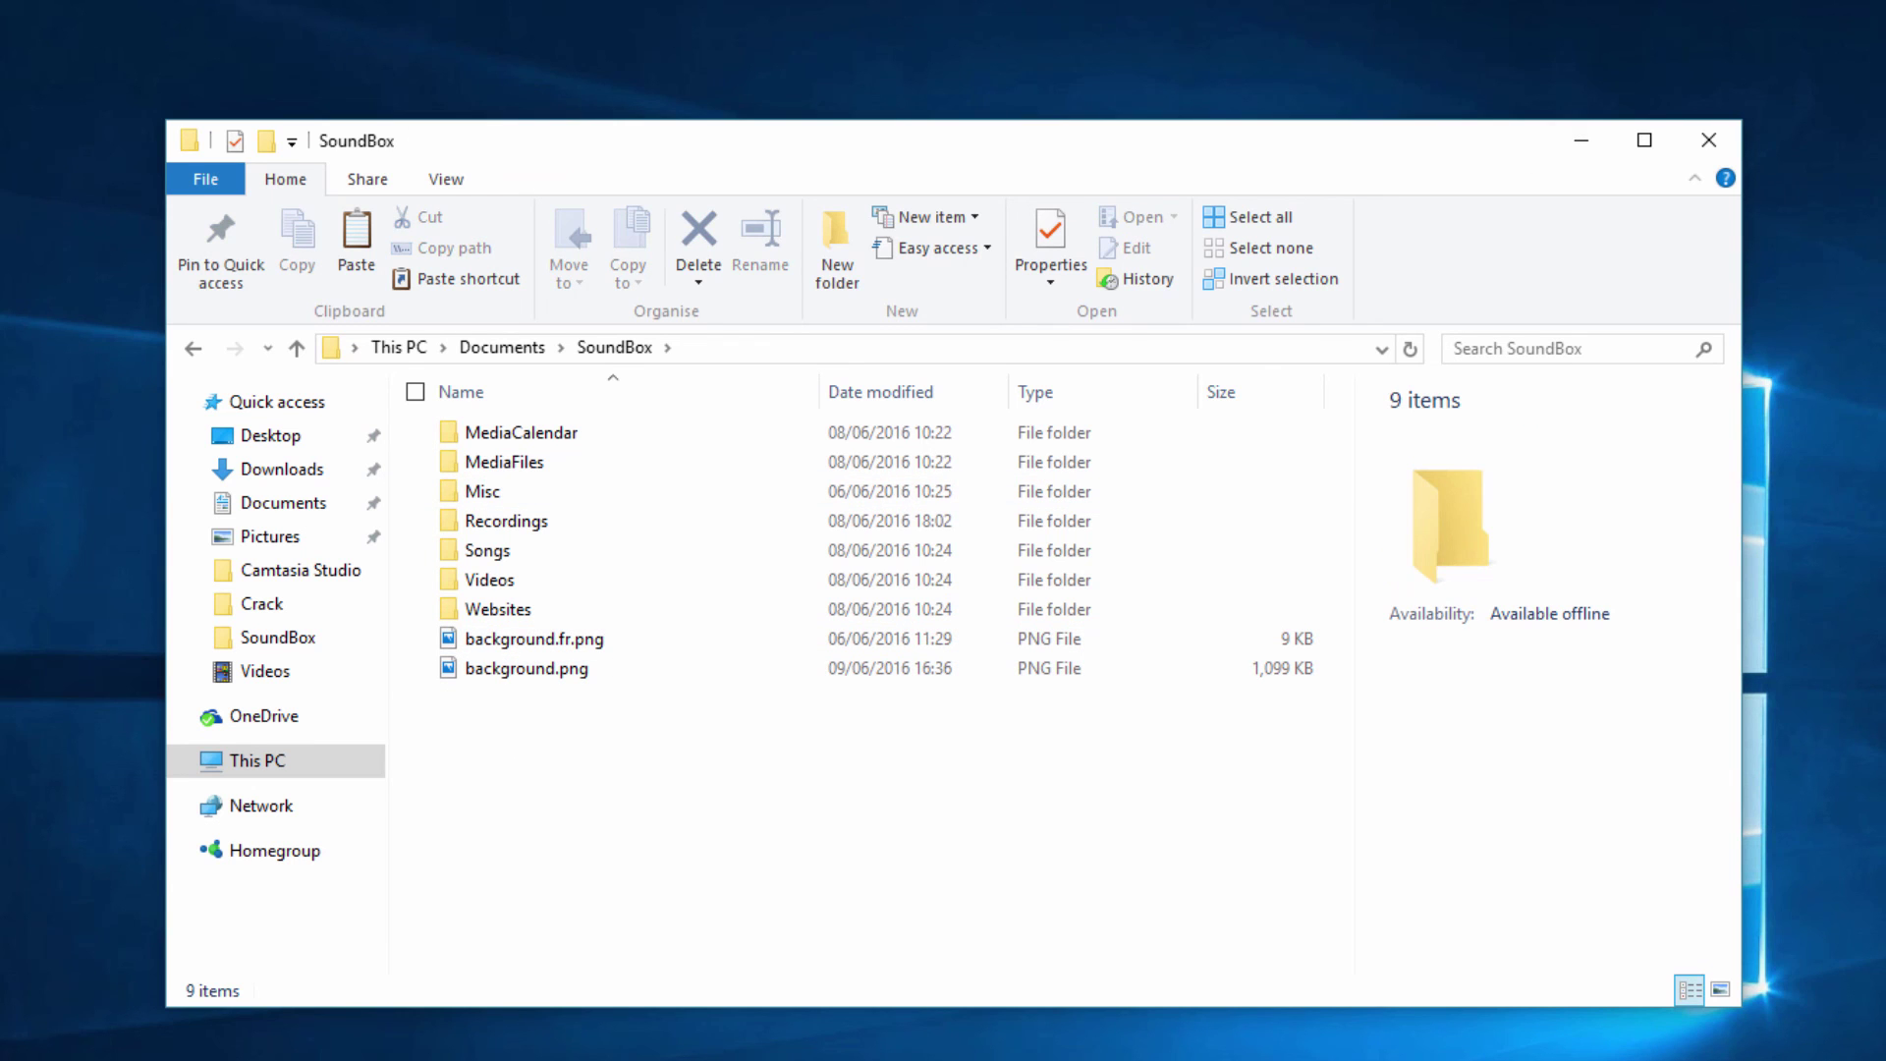
Minimise the file window, launch the English SoundBox and set its Media target display to \\.\DISPLAY1
{"action": "left_click", "coordinate": [1580, 140]}
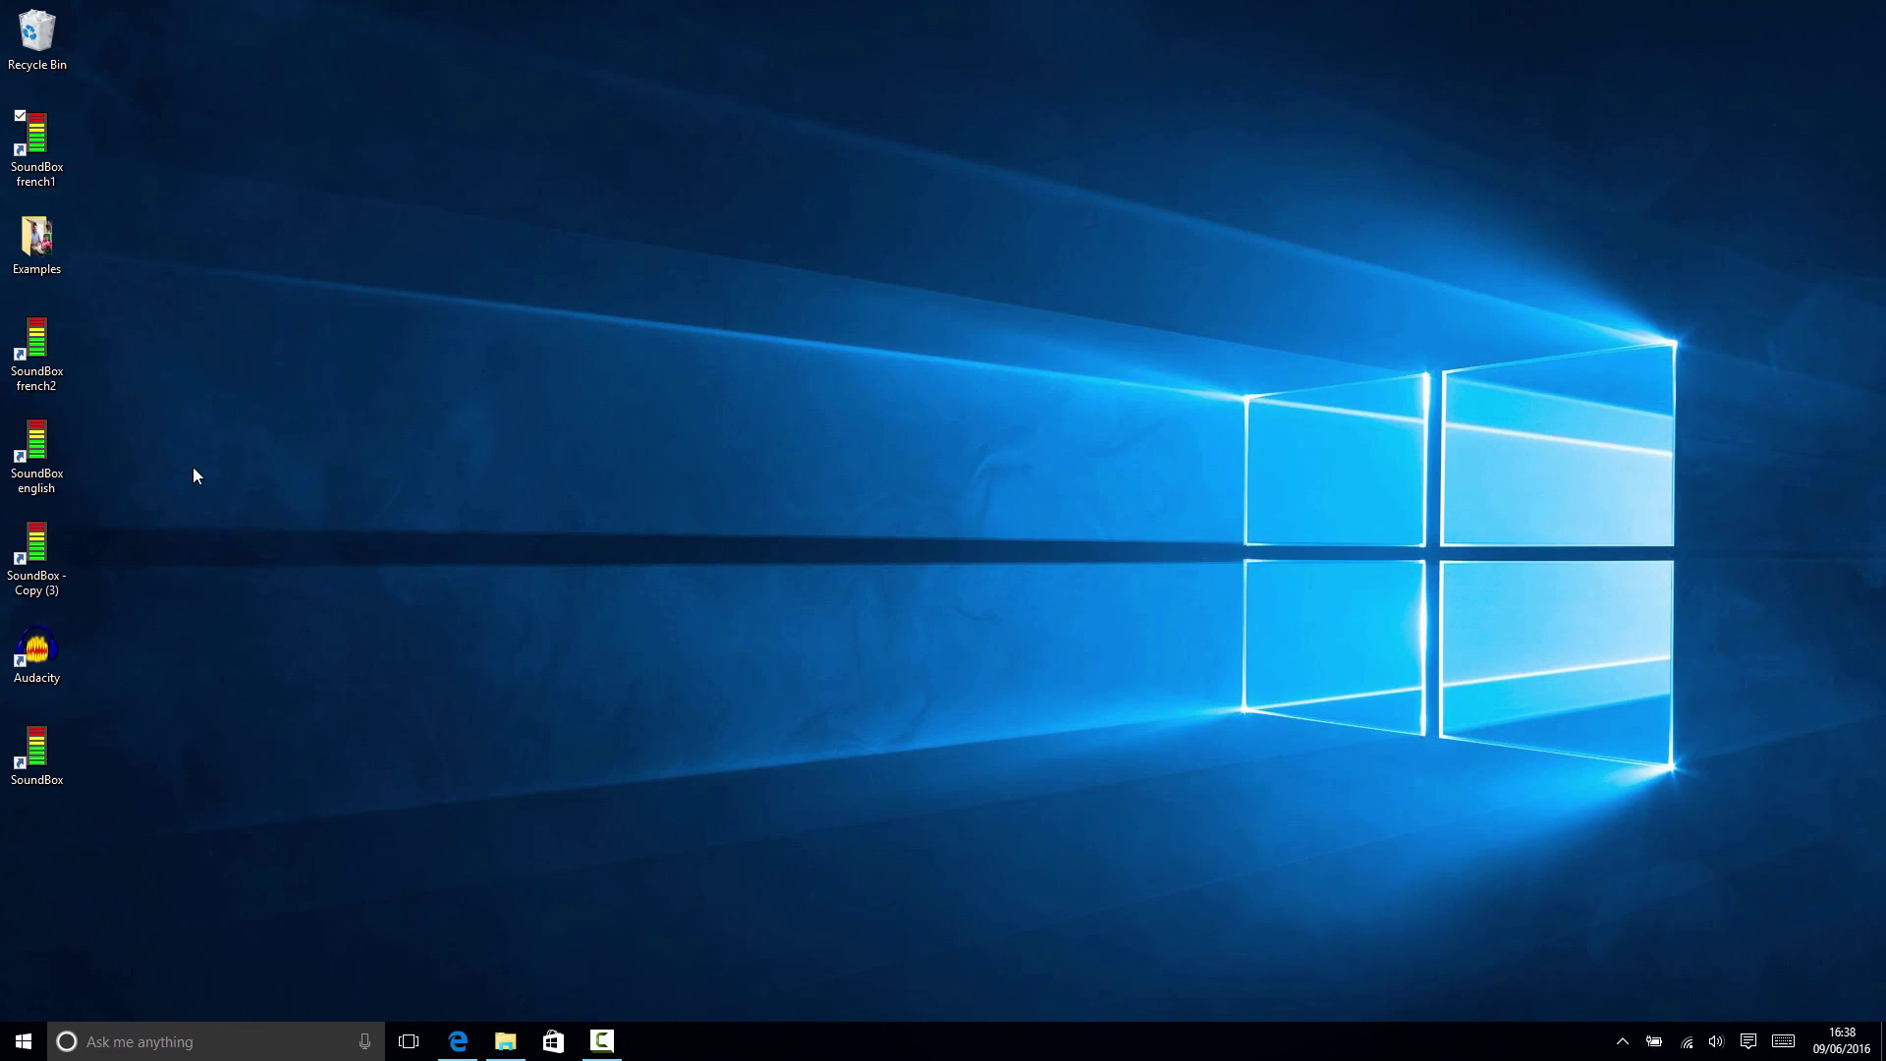
{"action": "double_click", "coordinate": [36, 447]}
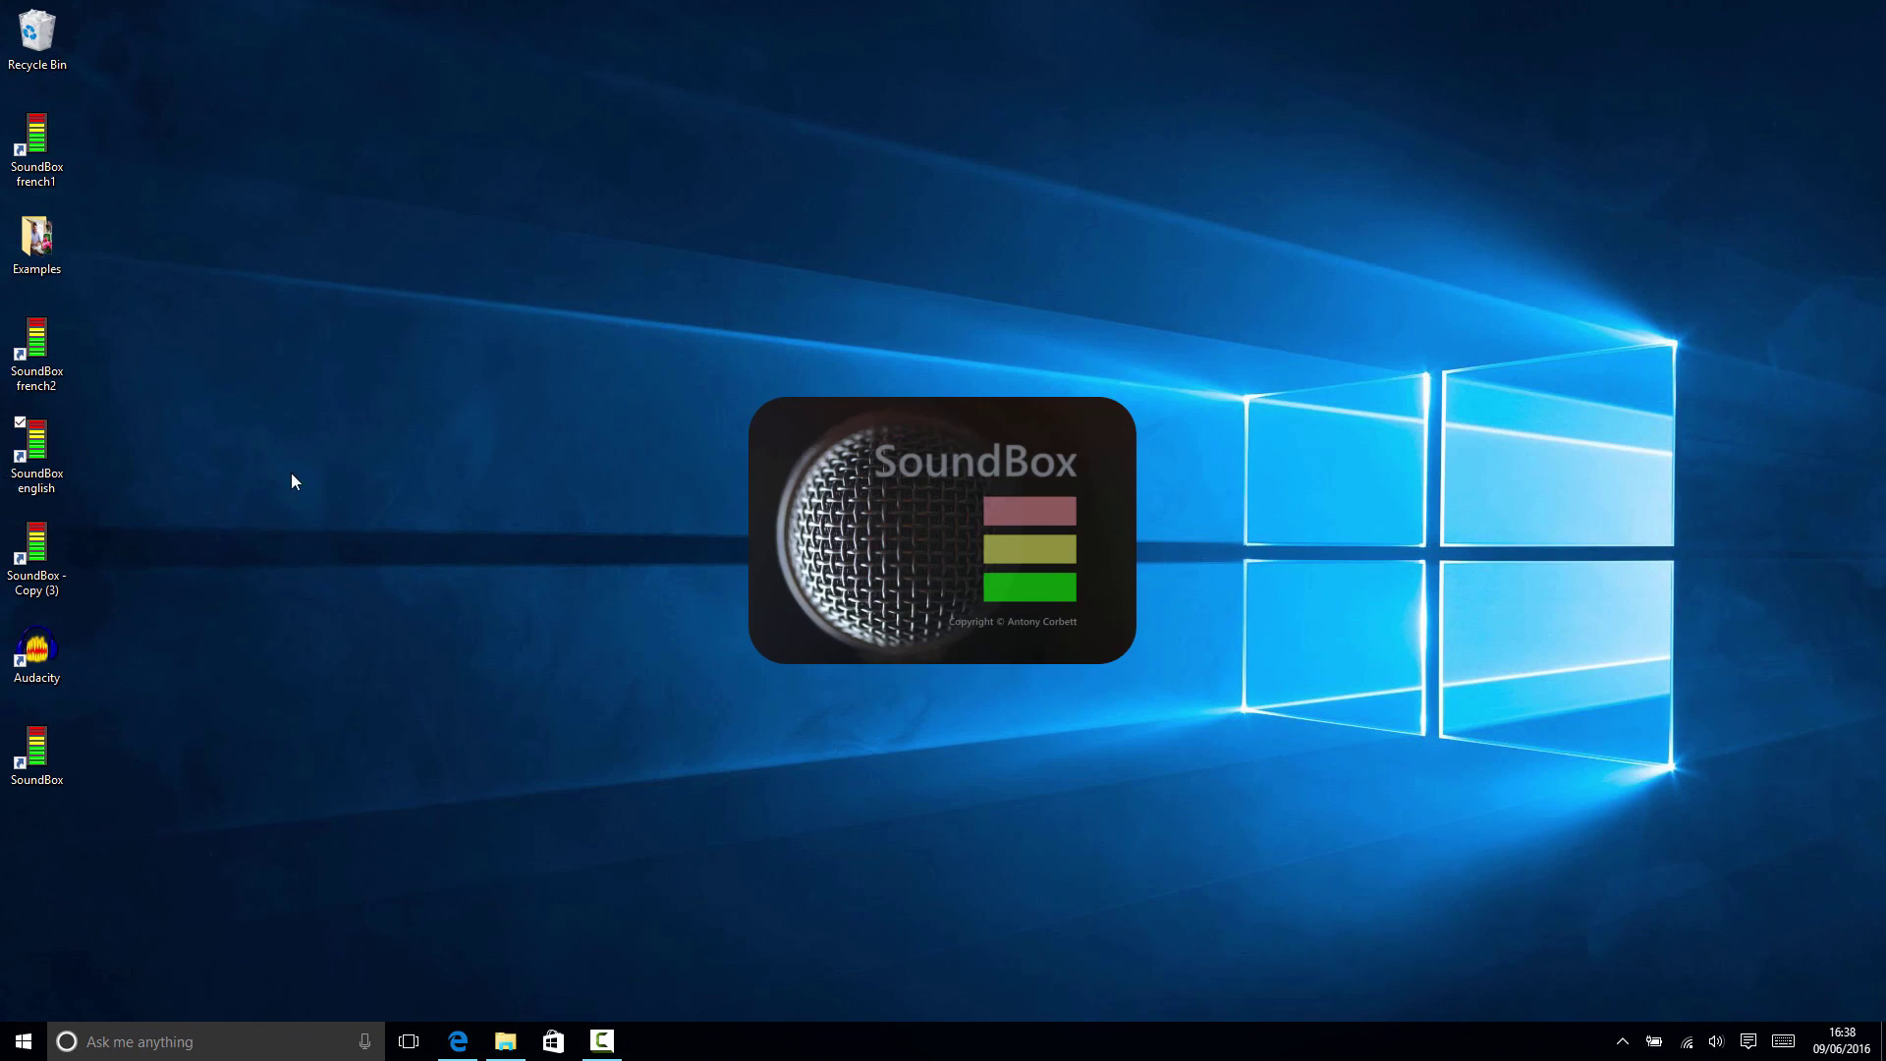
{"action": "left_click", "coordinate": [511, 686]}
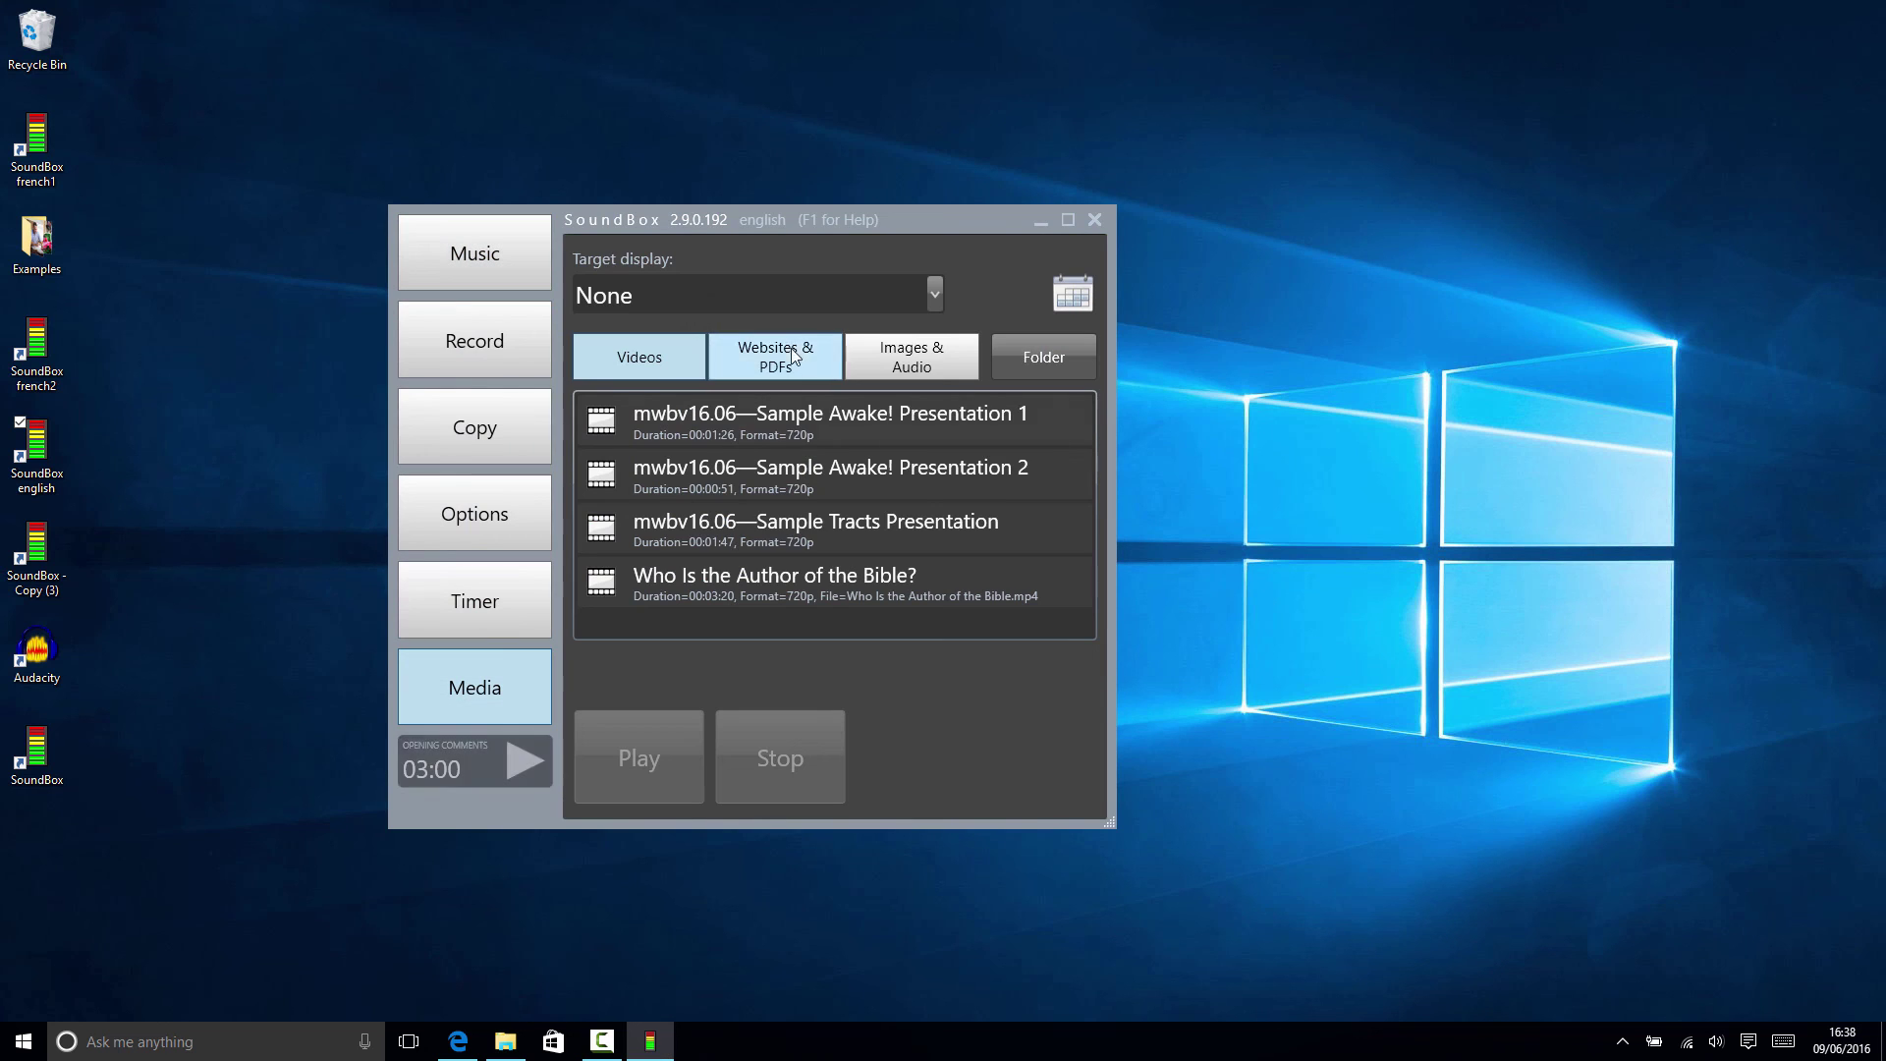
{"action": "left_click", "coordinate": [937, 303]}
{"action": "left_click", "coordinate": [747, 373]}
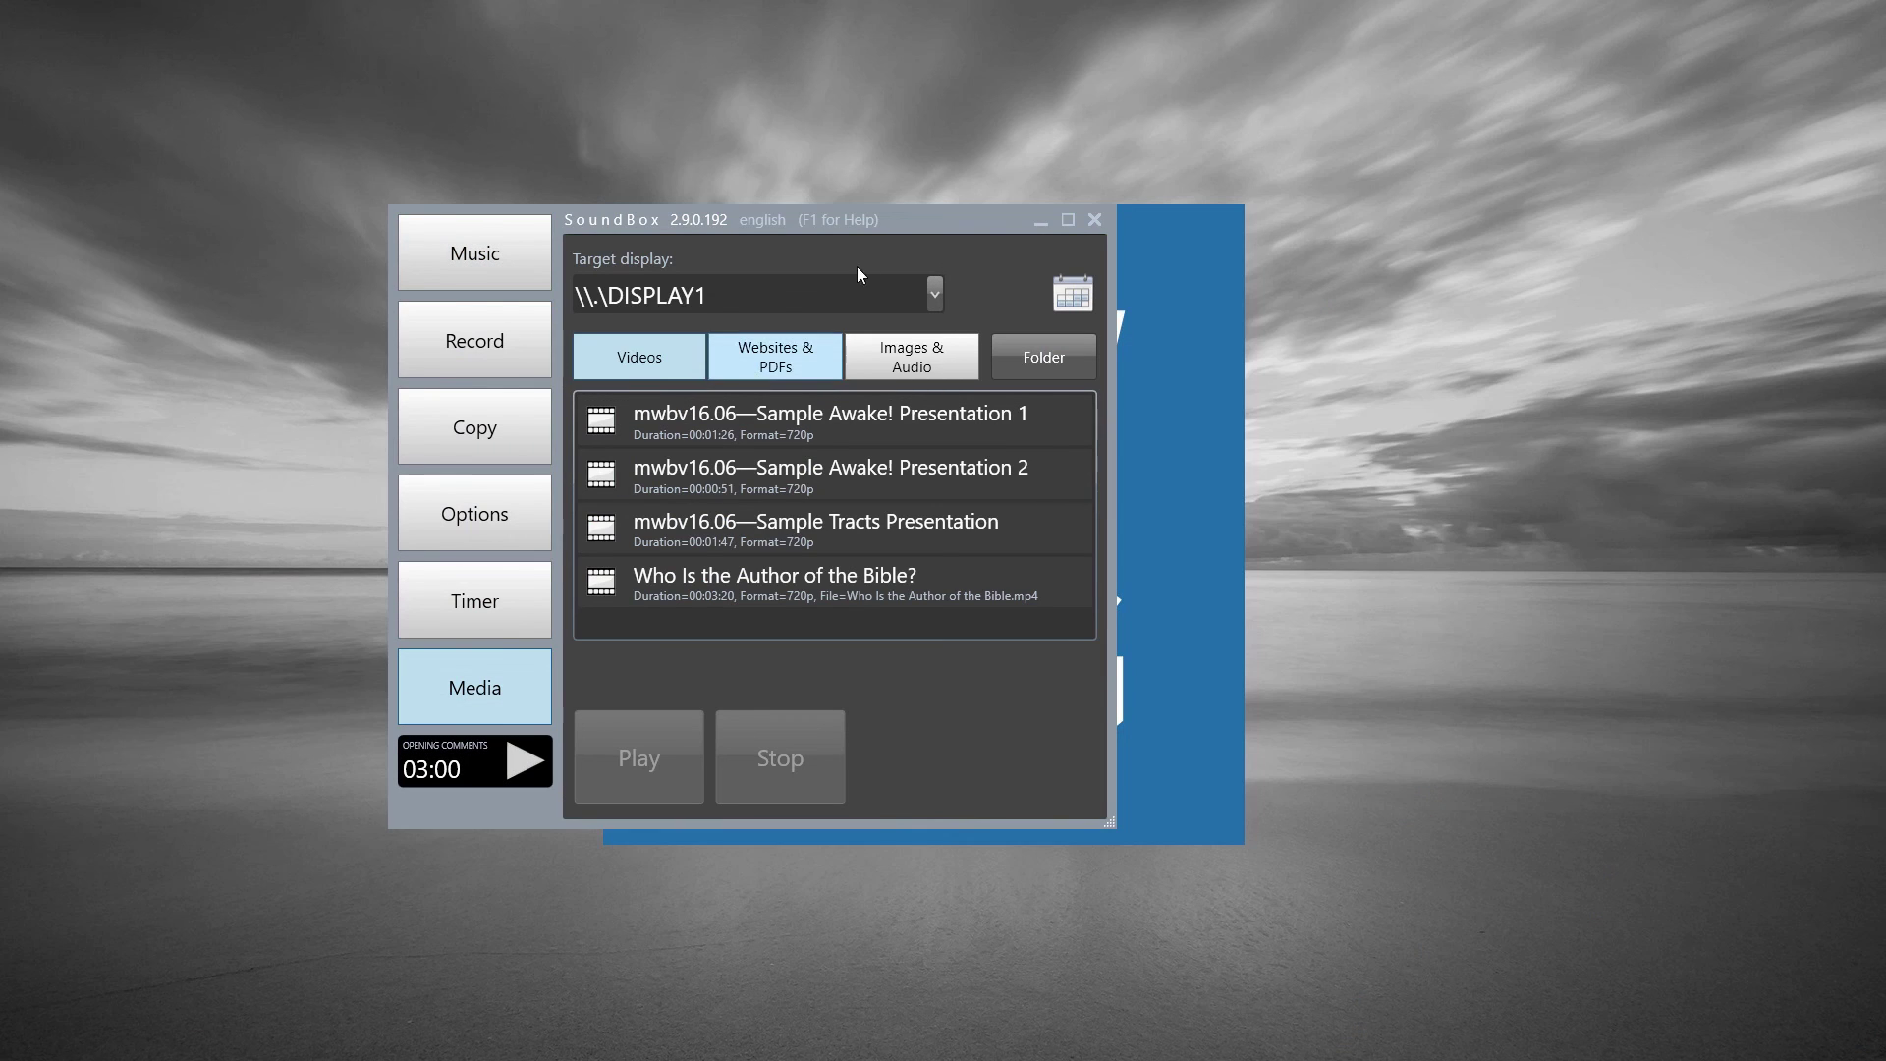
Move the English SoundBox window slightly, set its target display back to None and close it
{"action": "left_click_drag", "start_coordinate": [911, 220], "coordinate": [1041, 234]}
{"action": "left_click", "coordinate": [1069, 308]}
{"action": "left_click", "coordinate": [977, 342]}
{"action": "left_click", "coordinate": [1226, 234]}
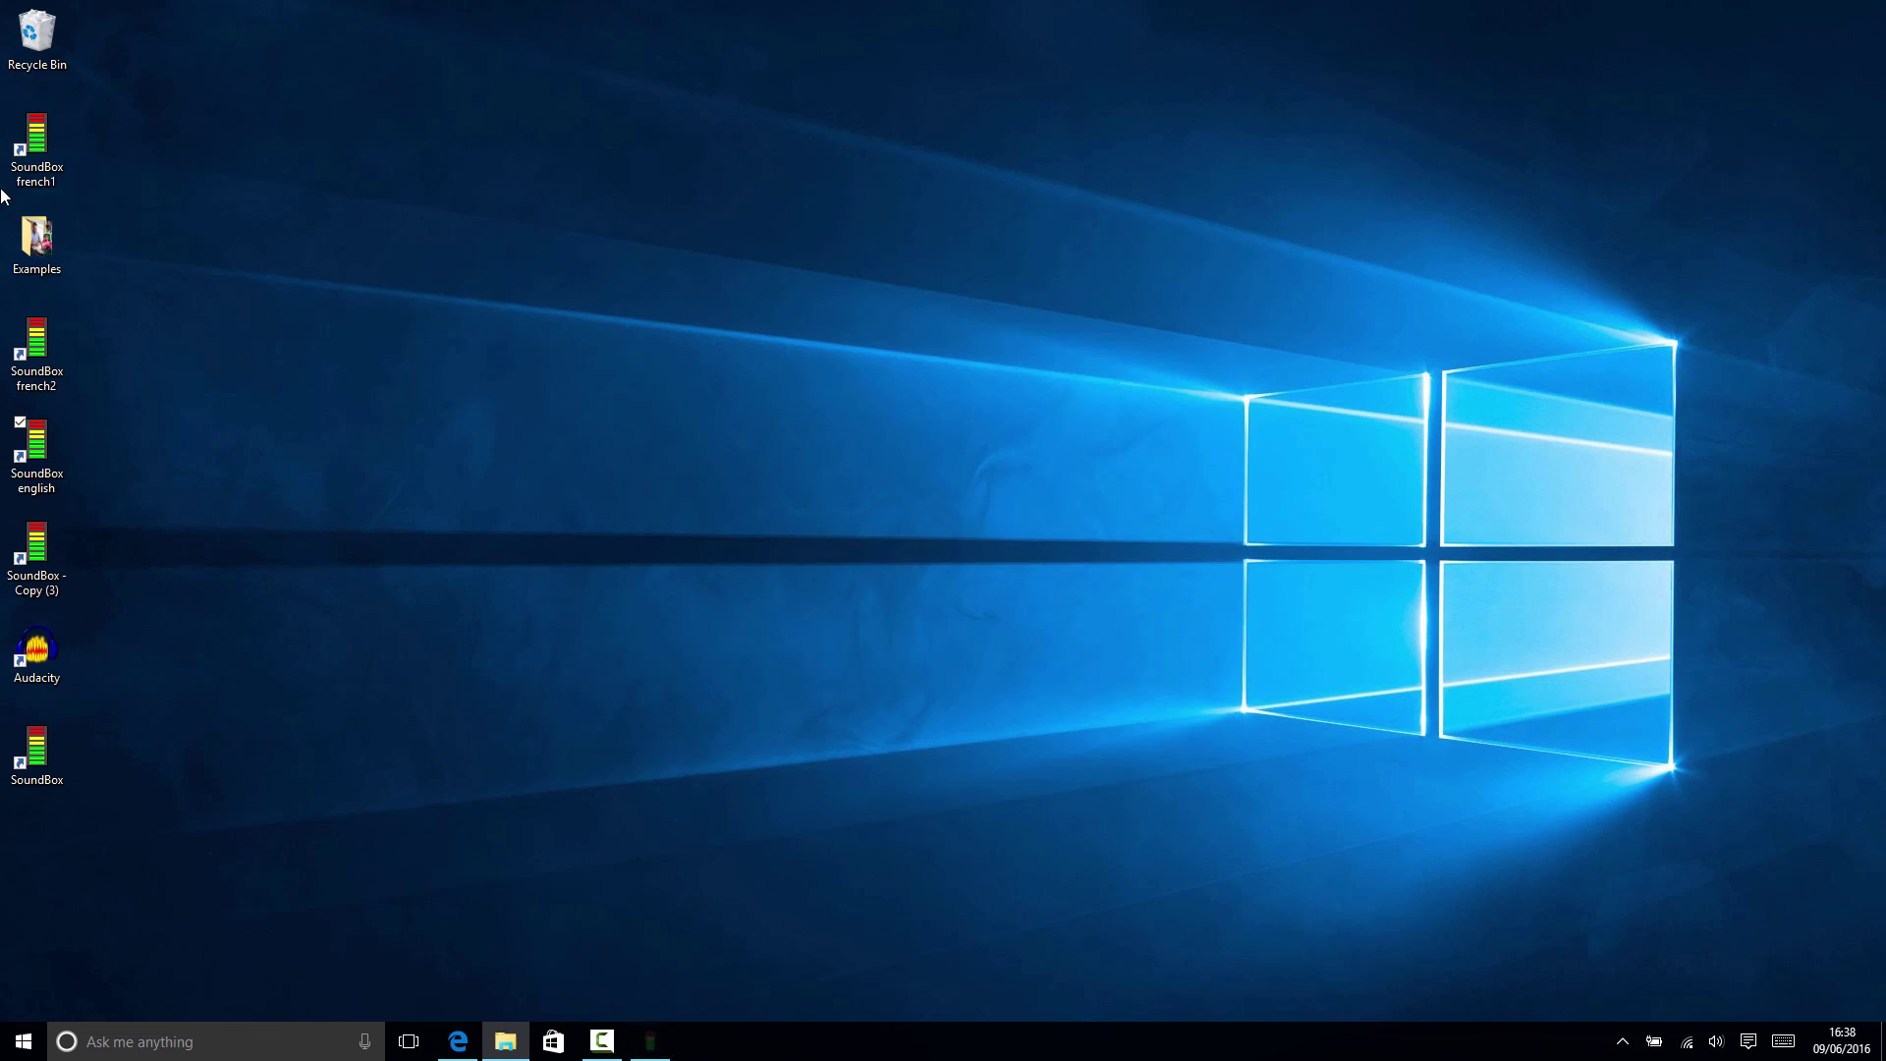
Launch the french1 SoundBox, set its Média target screen to \\.\DISPLAY1 and move the window aside to view the background
{"action": "double_click", "coordinate": [28, 179]}
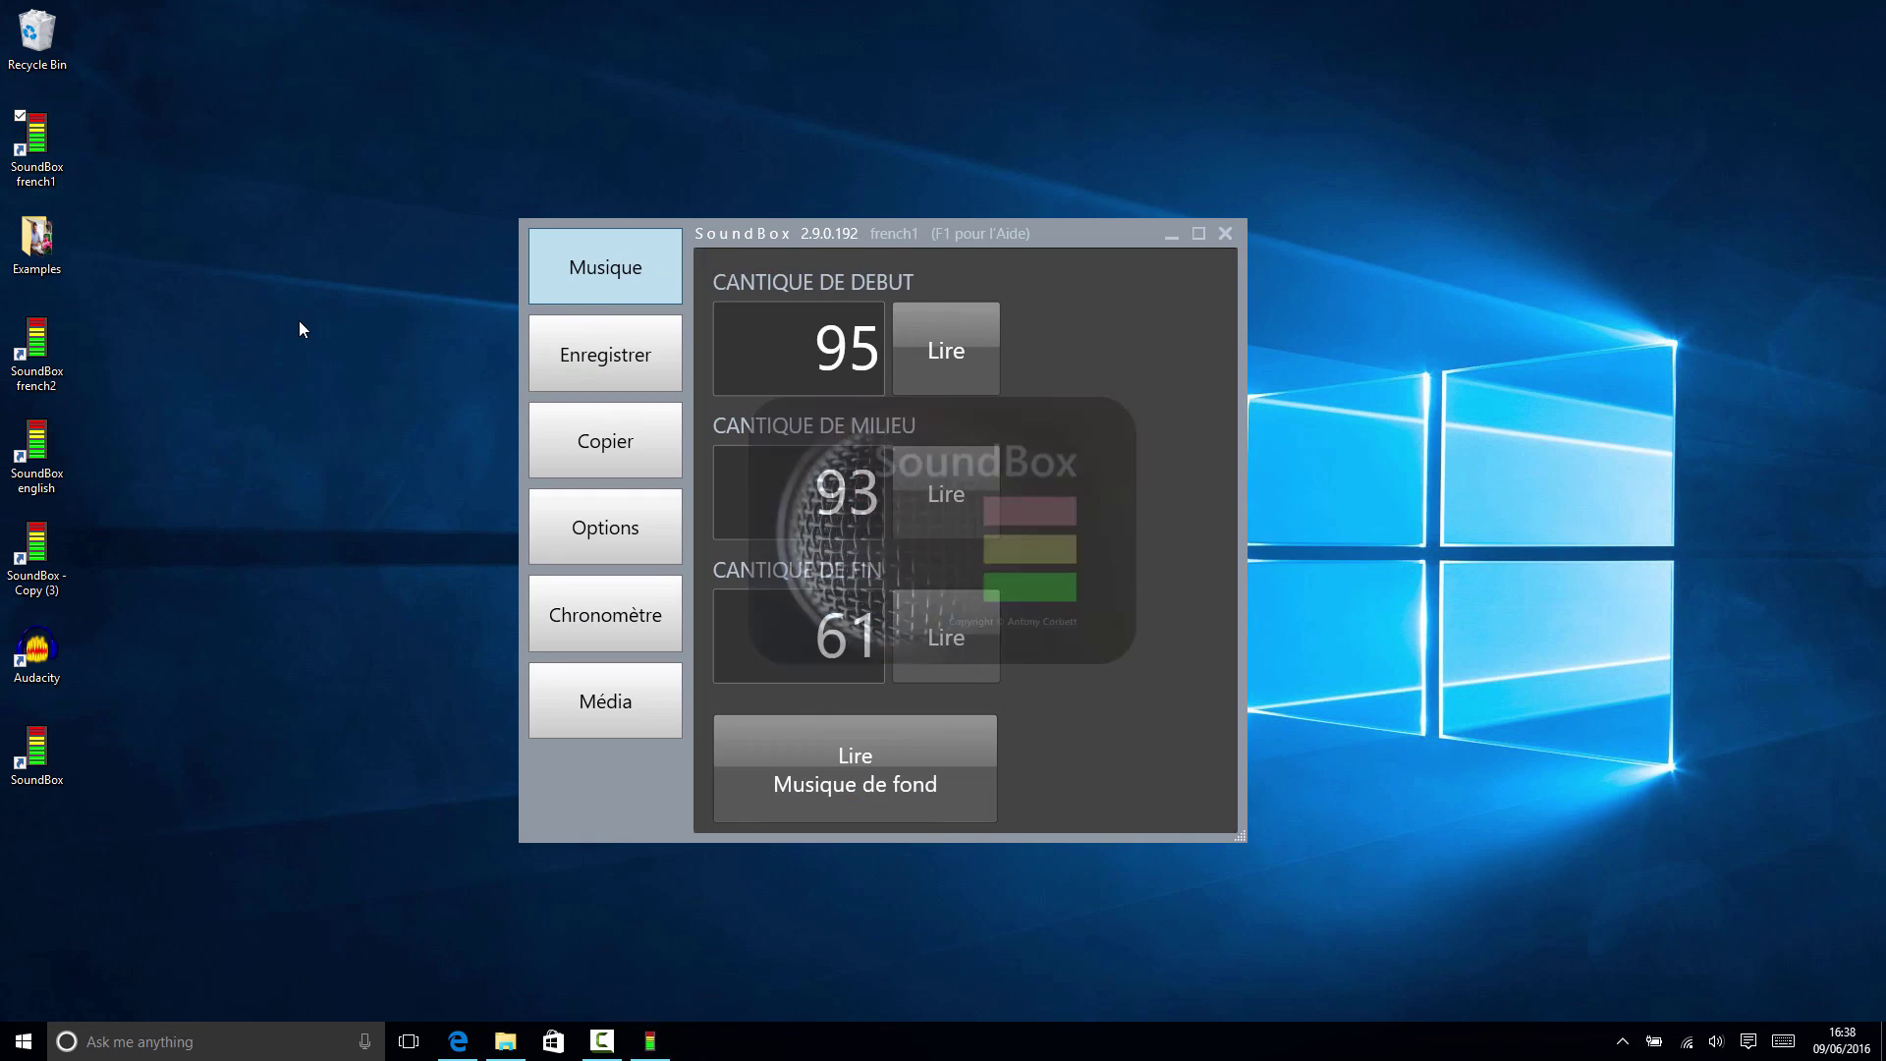
{"action": "left_click", "coordinate": [580, 692]}
{"action": "left_click", "coordinate": [1063, 306]}
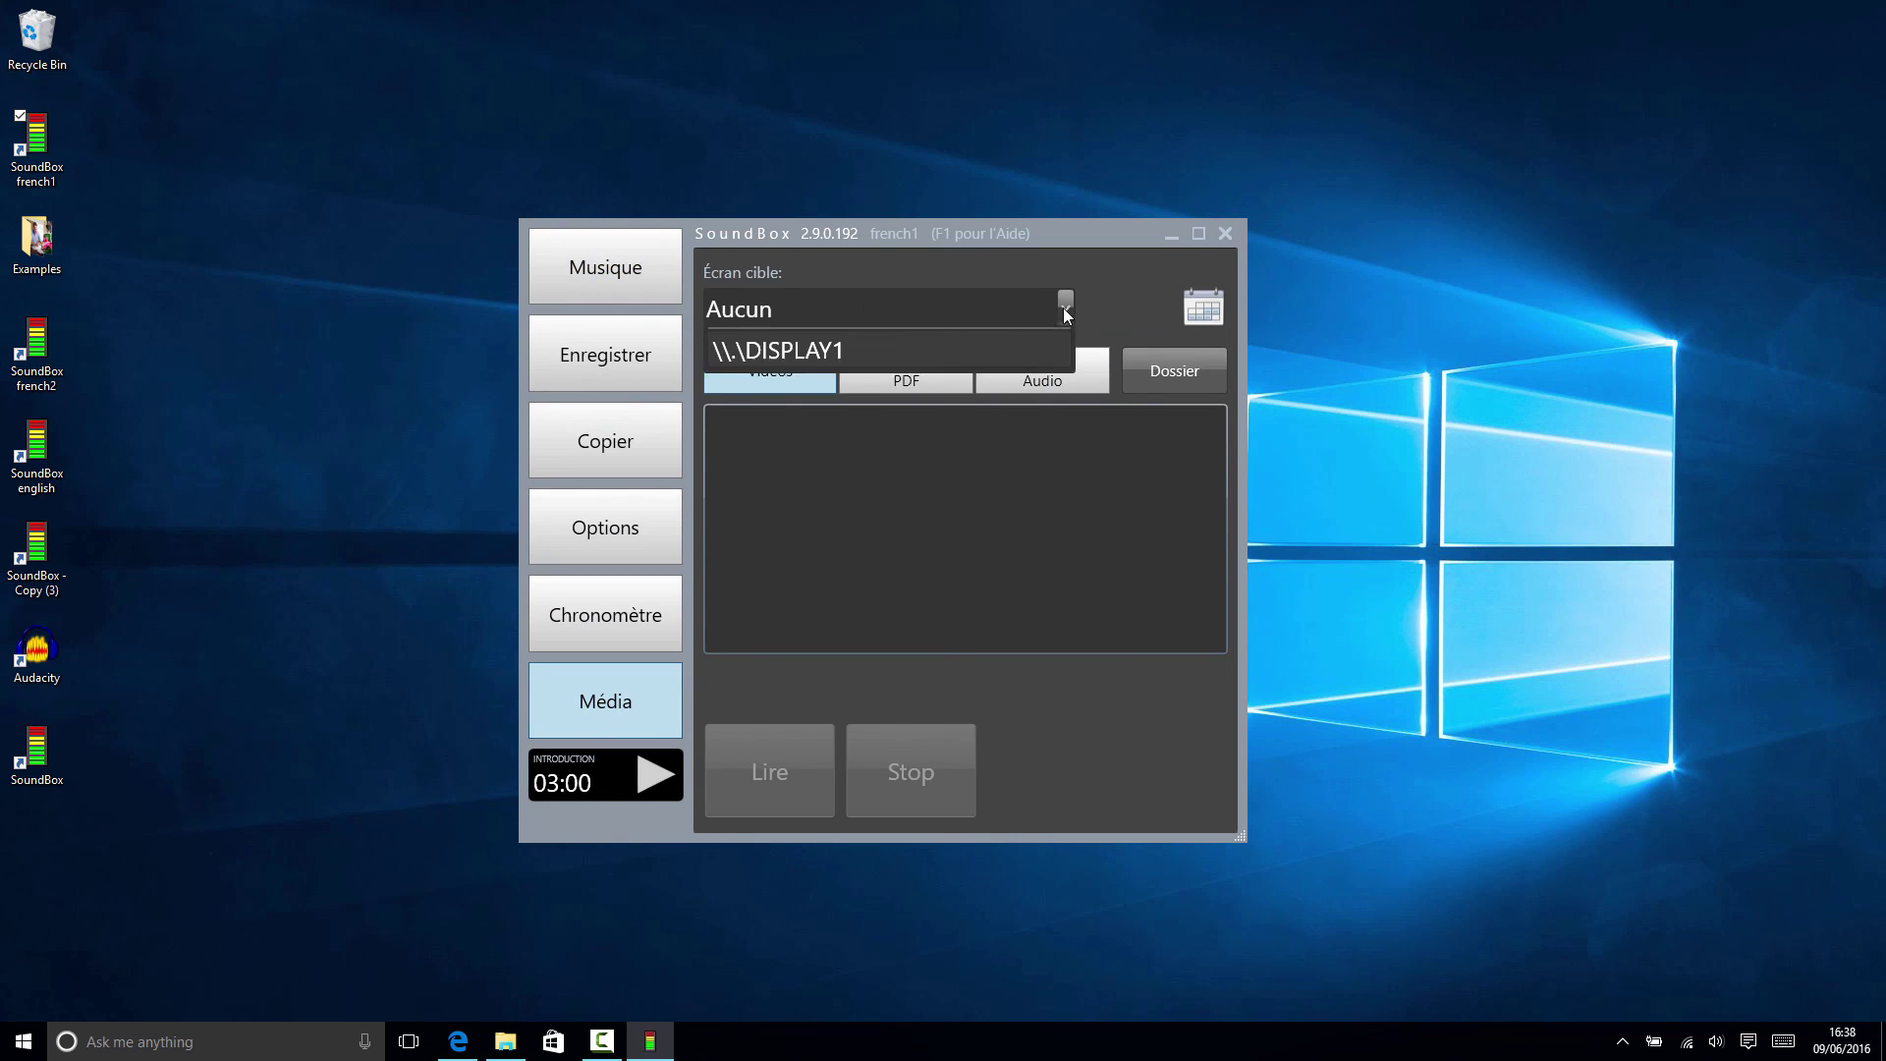
{"action": "left_click", "coordinate": [838, 385]}
{"action": "left_click_drag", "start_coordinate": [1045, 232], "coordinate": [1689, 587]}
{"action": "left_click_drag", "start_coordinate": [1683, 585], "coordinate": [1083, 326]}
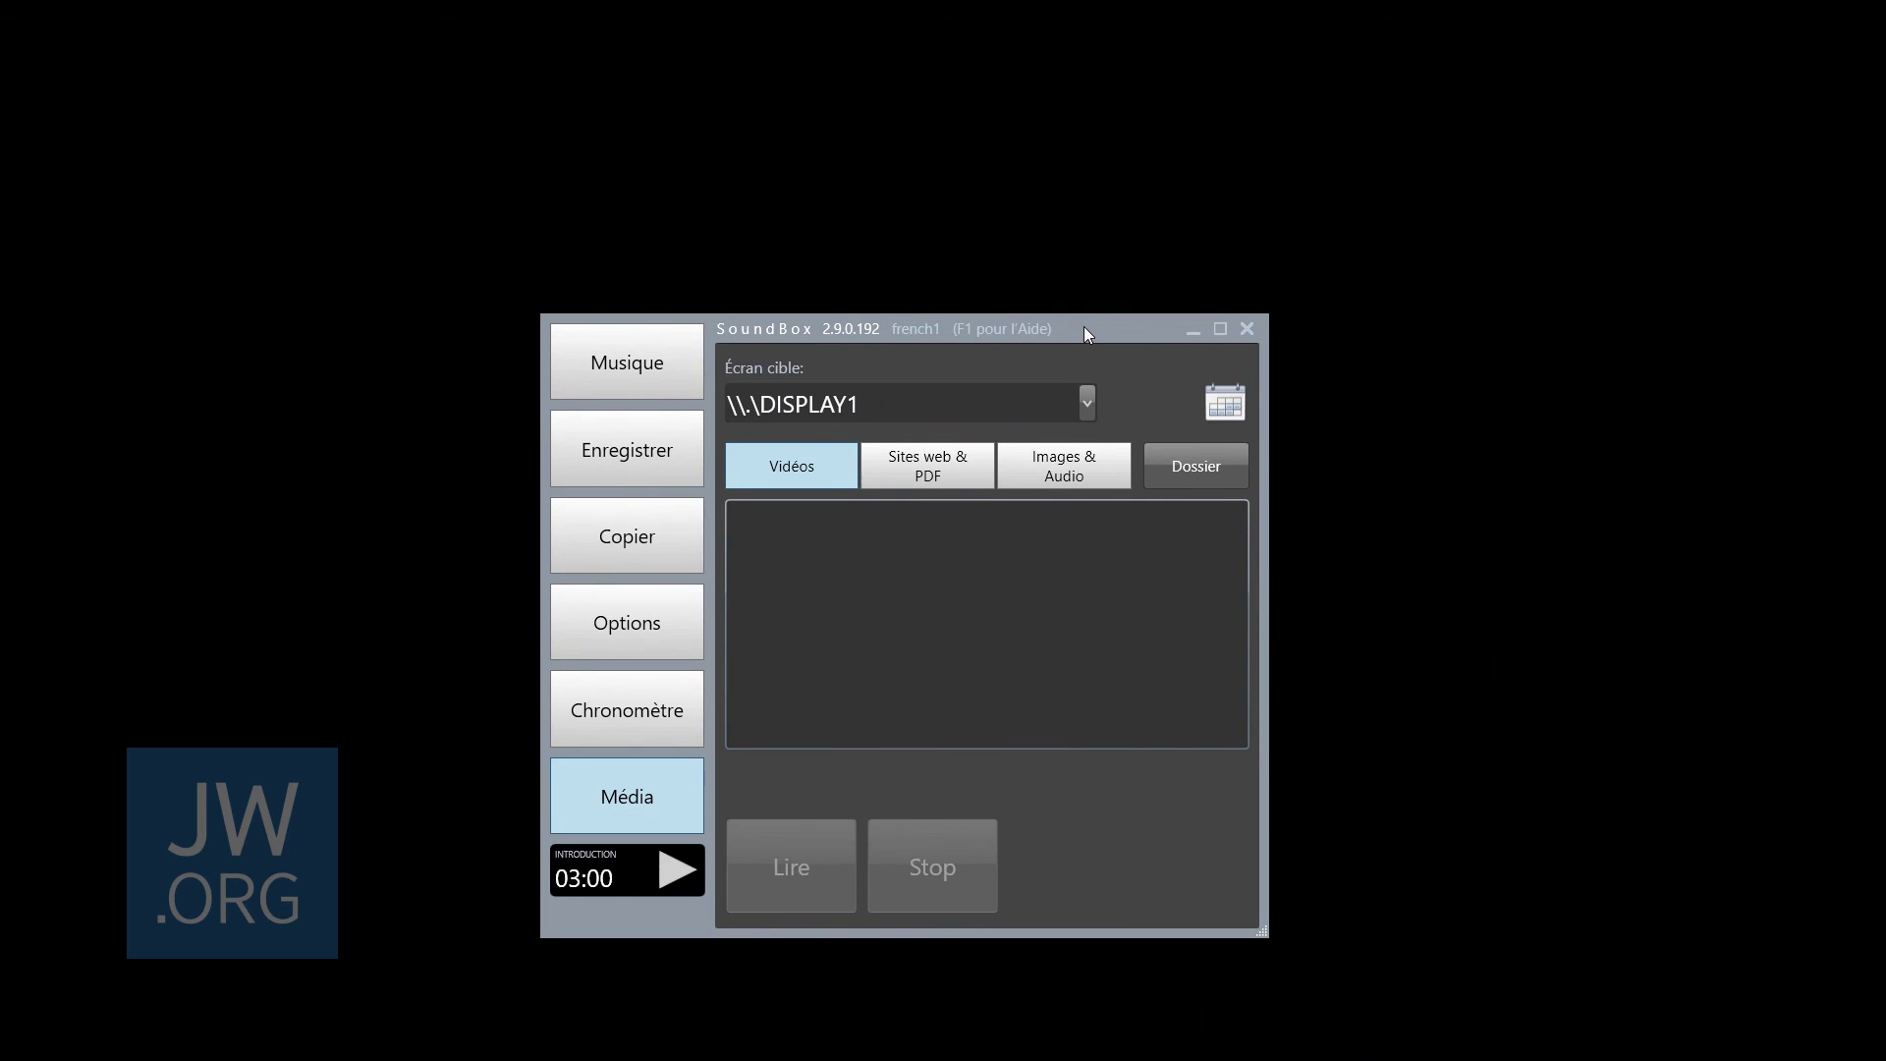
Set the french1 SoundBox's target screen back to Aucun and close its window
{"action": "left_click", "coordinate": [1056, 412]}
{"action": "left_click", "coordinate": [925, 446]}
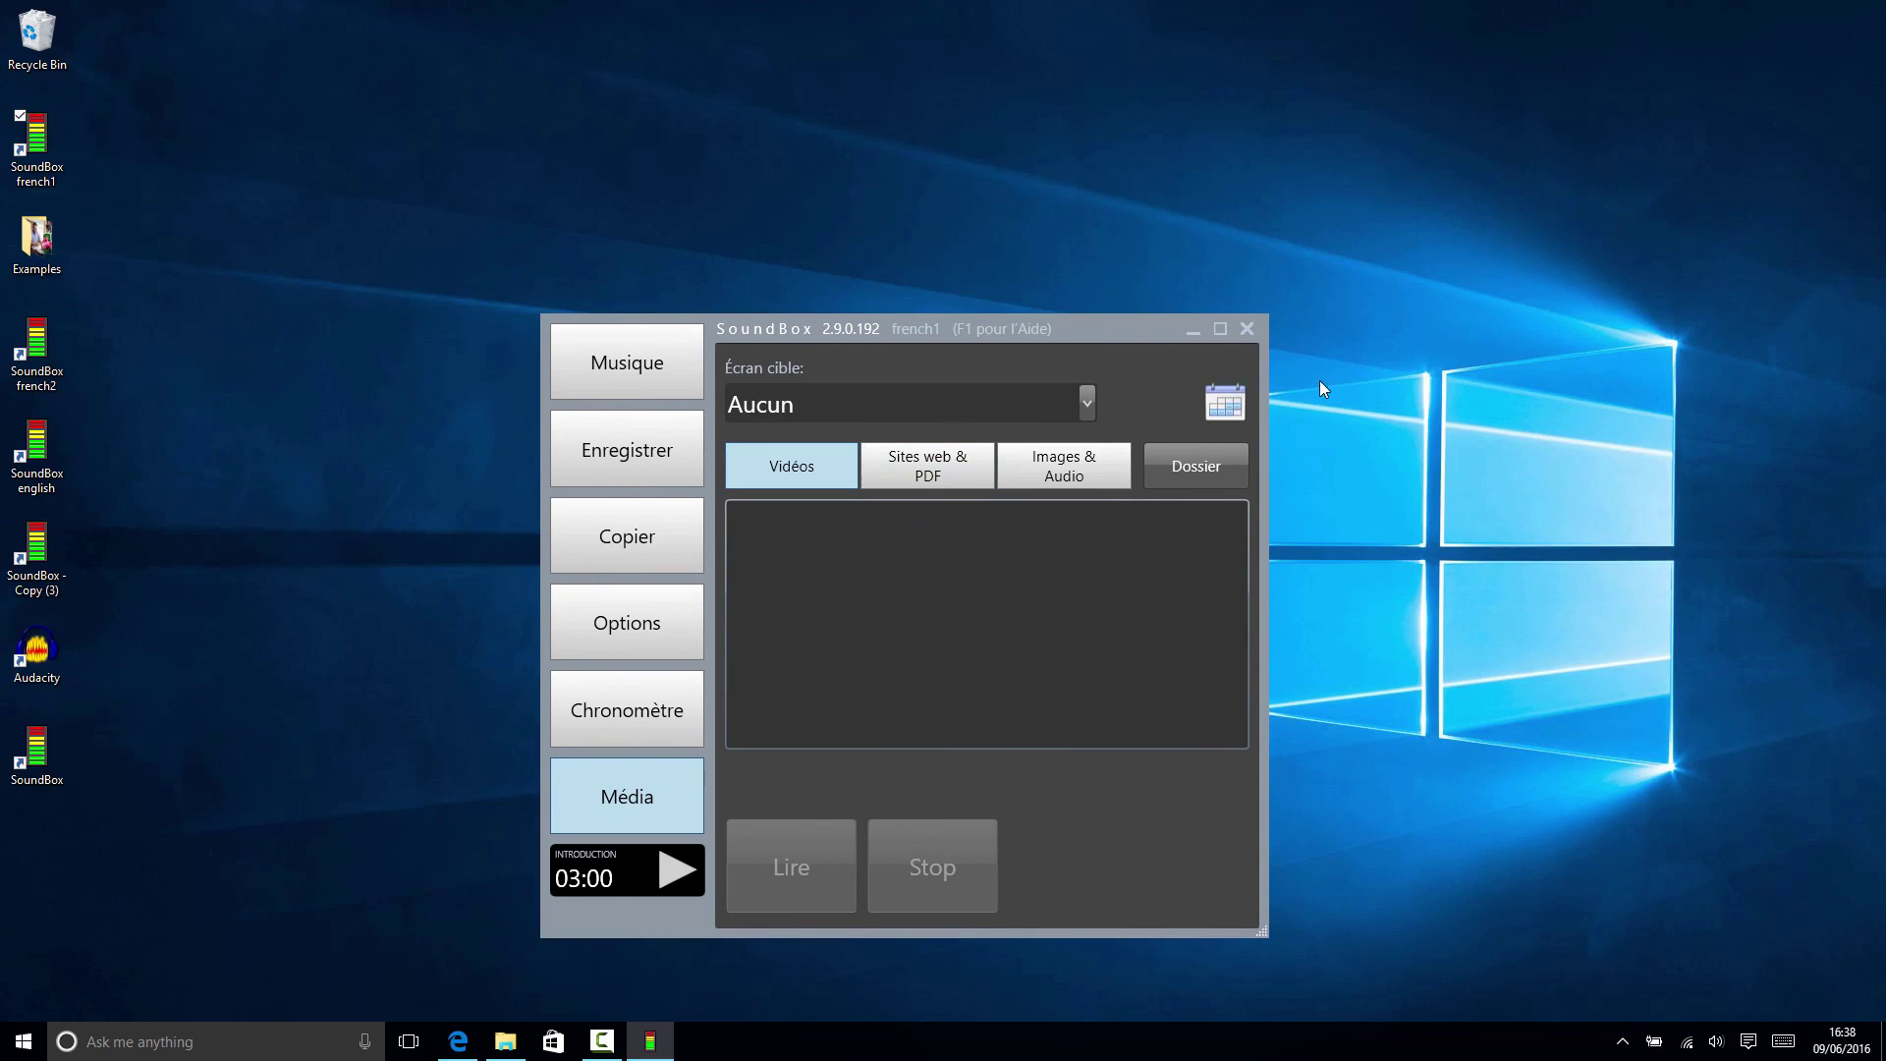
{"action": "left_click", "coordinate": [1248, 328]}
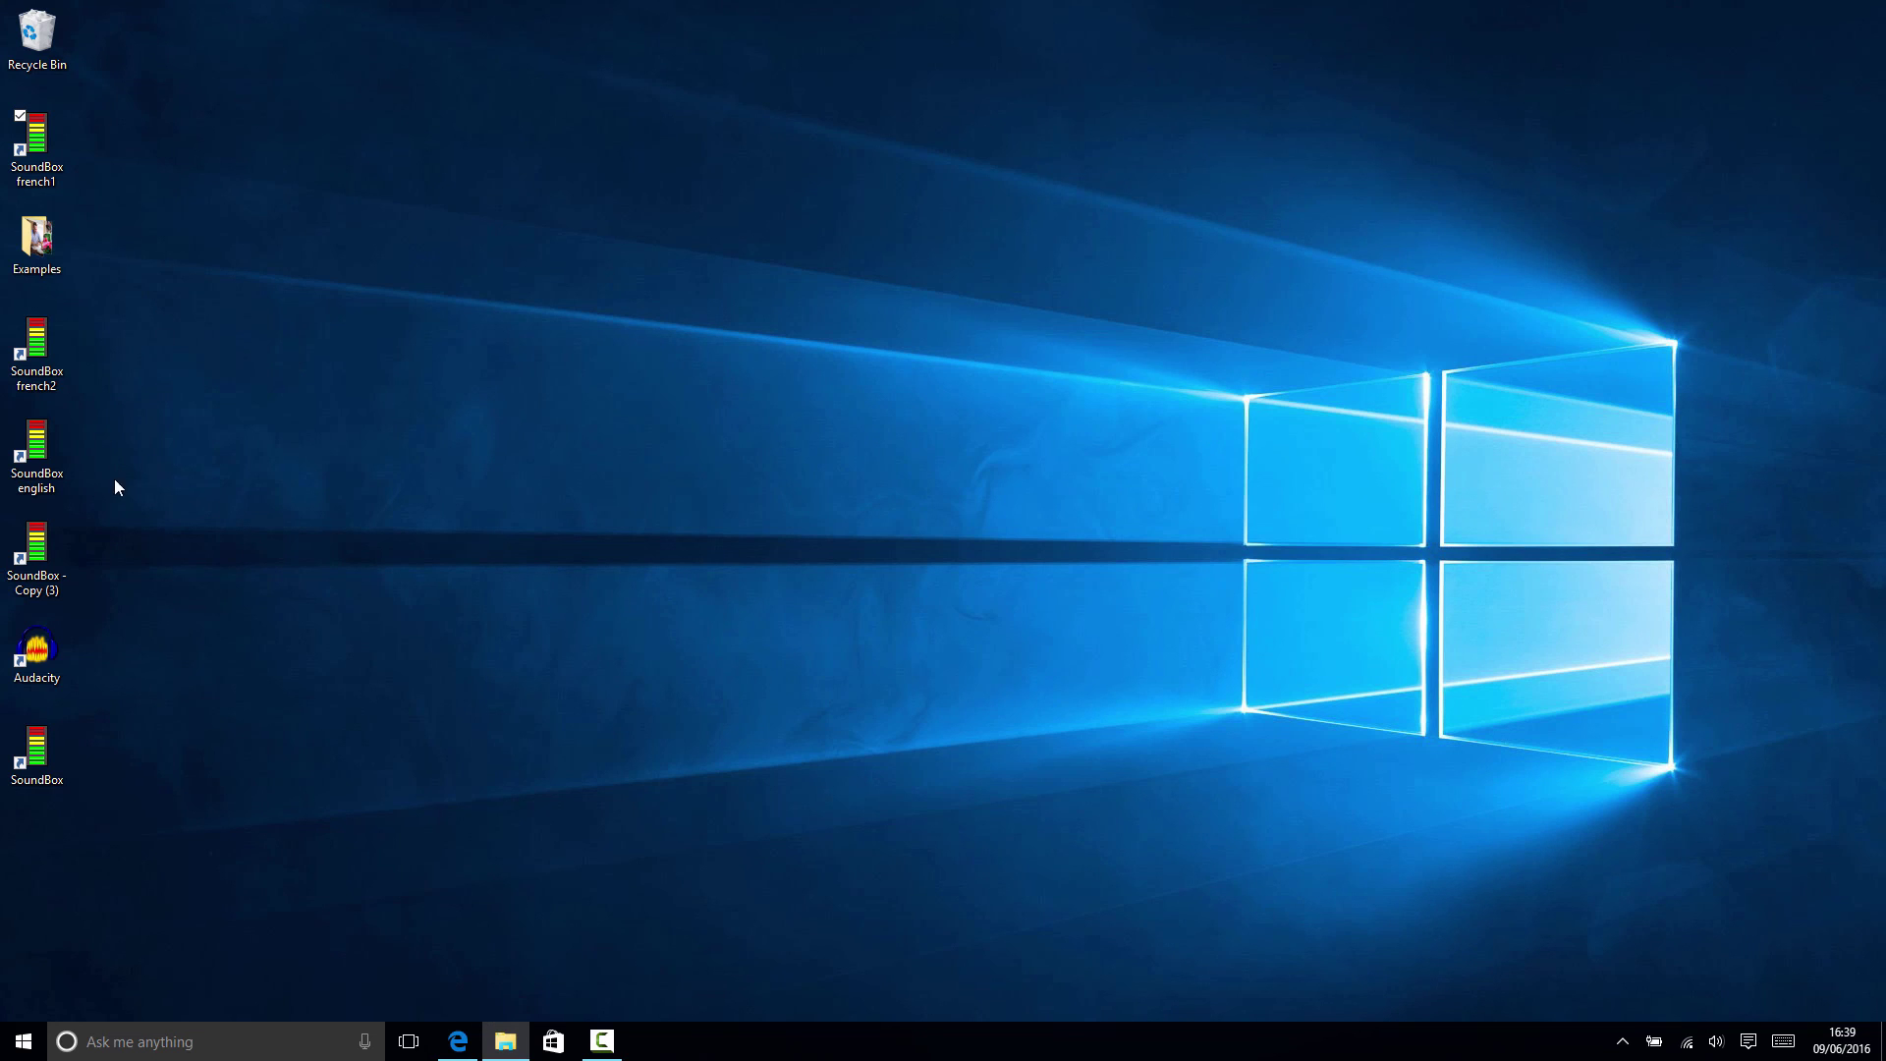
Launch the English SoundBox, show its Websites & PDFs media list and move the window aside
{"action": "double_click", "coordinate": [51, 466]}
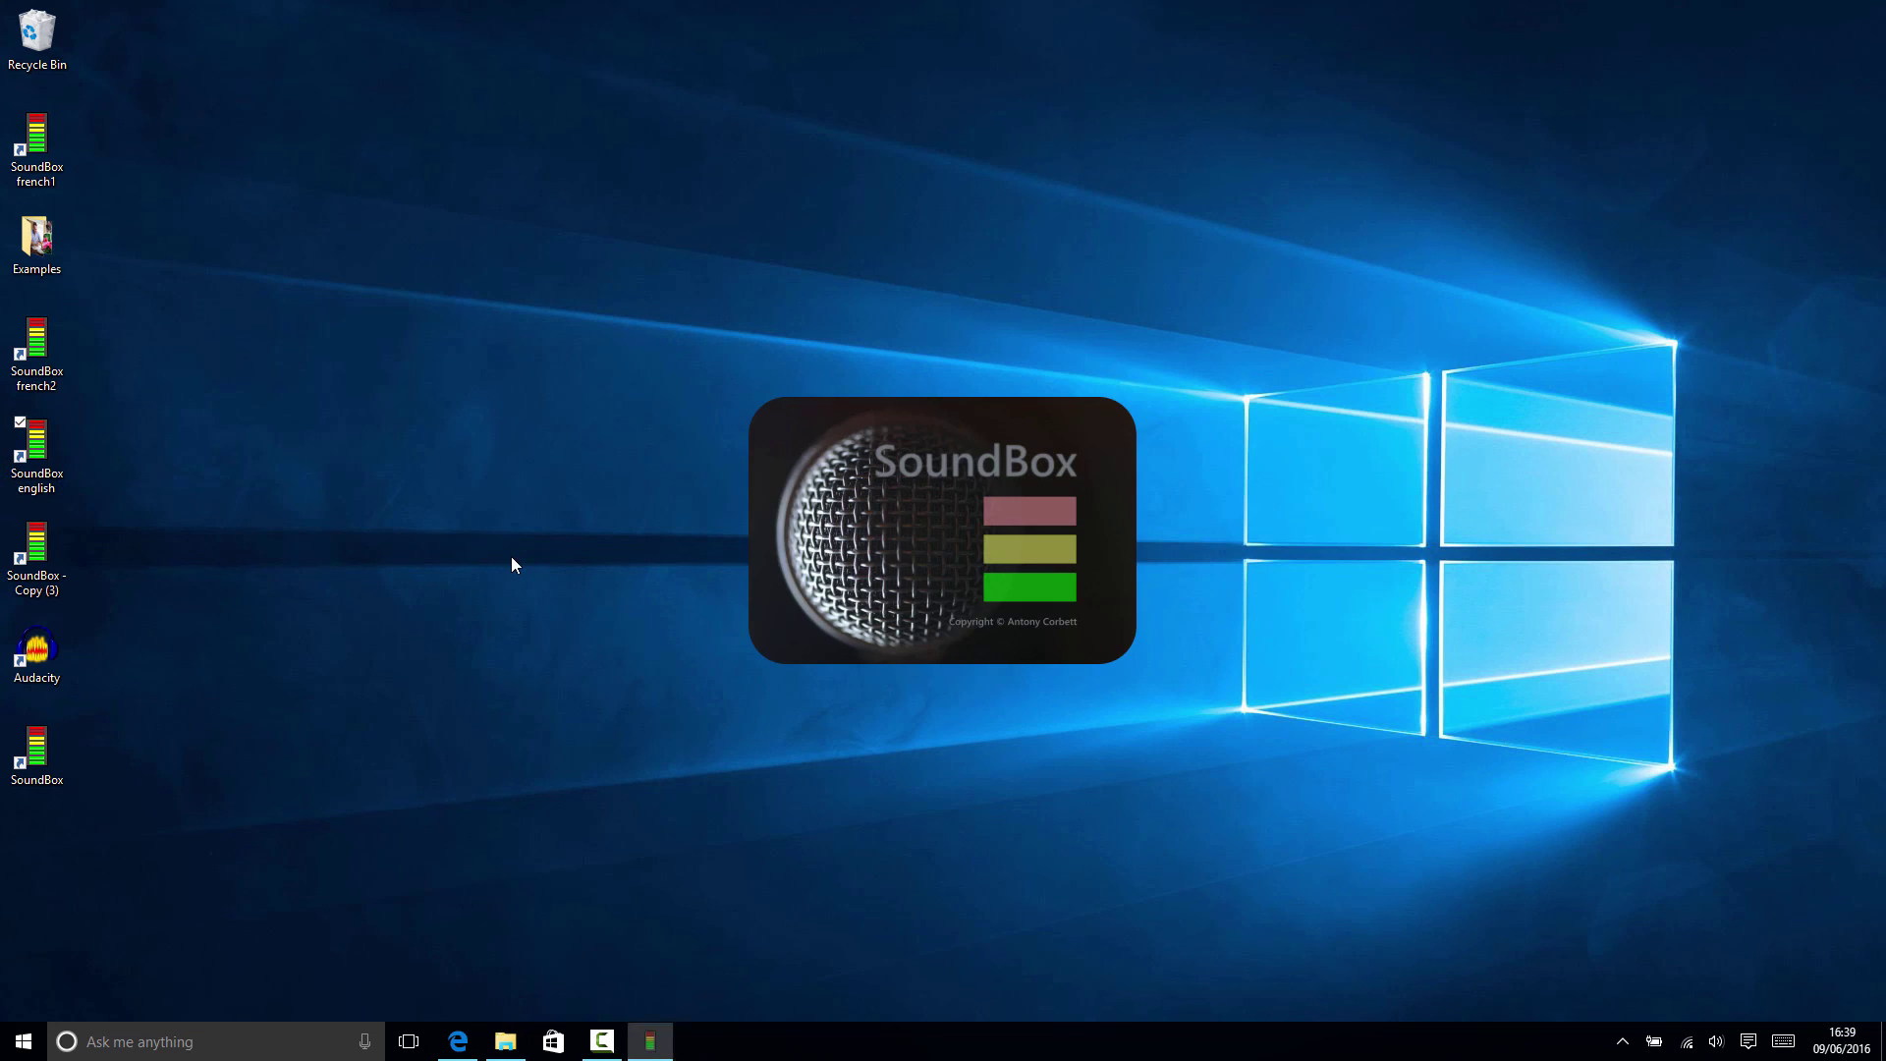
{"action": "left_click", "coordinate": [617, 785]}
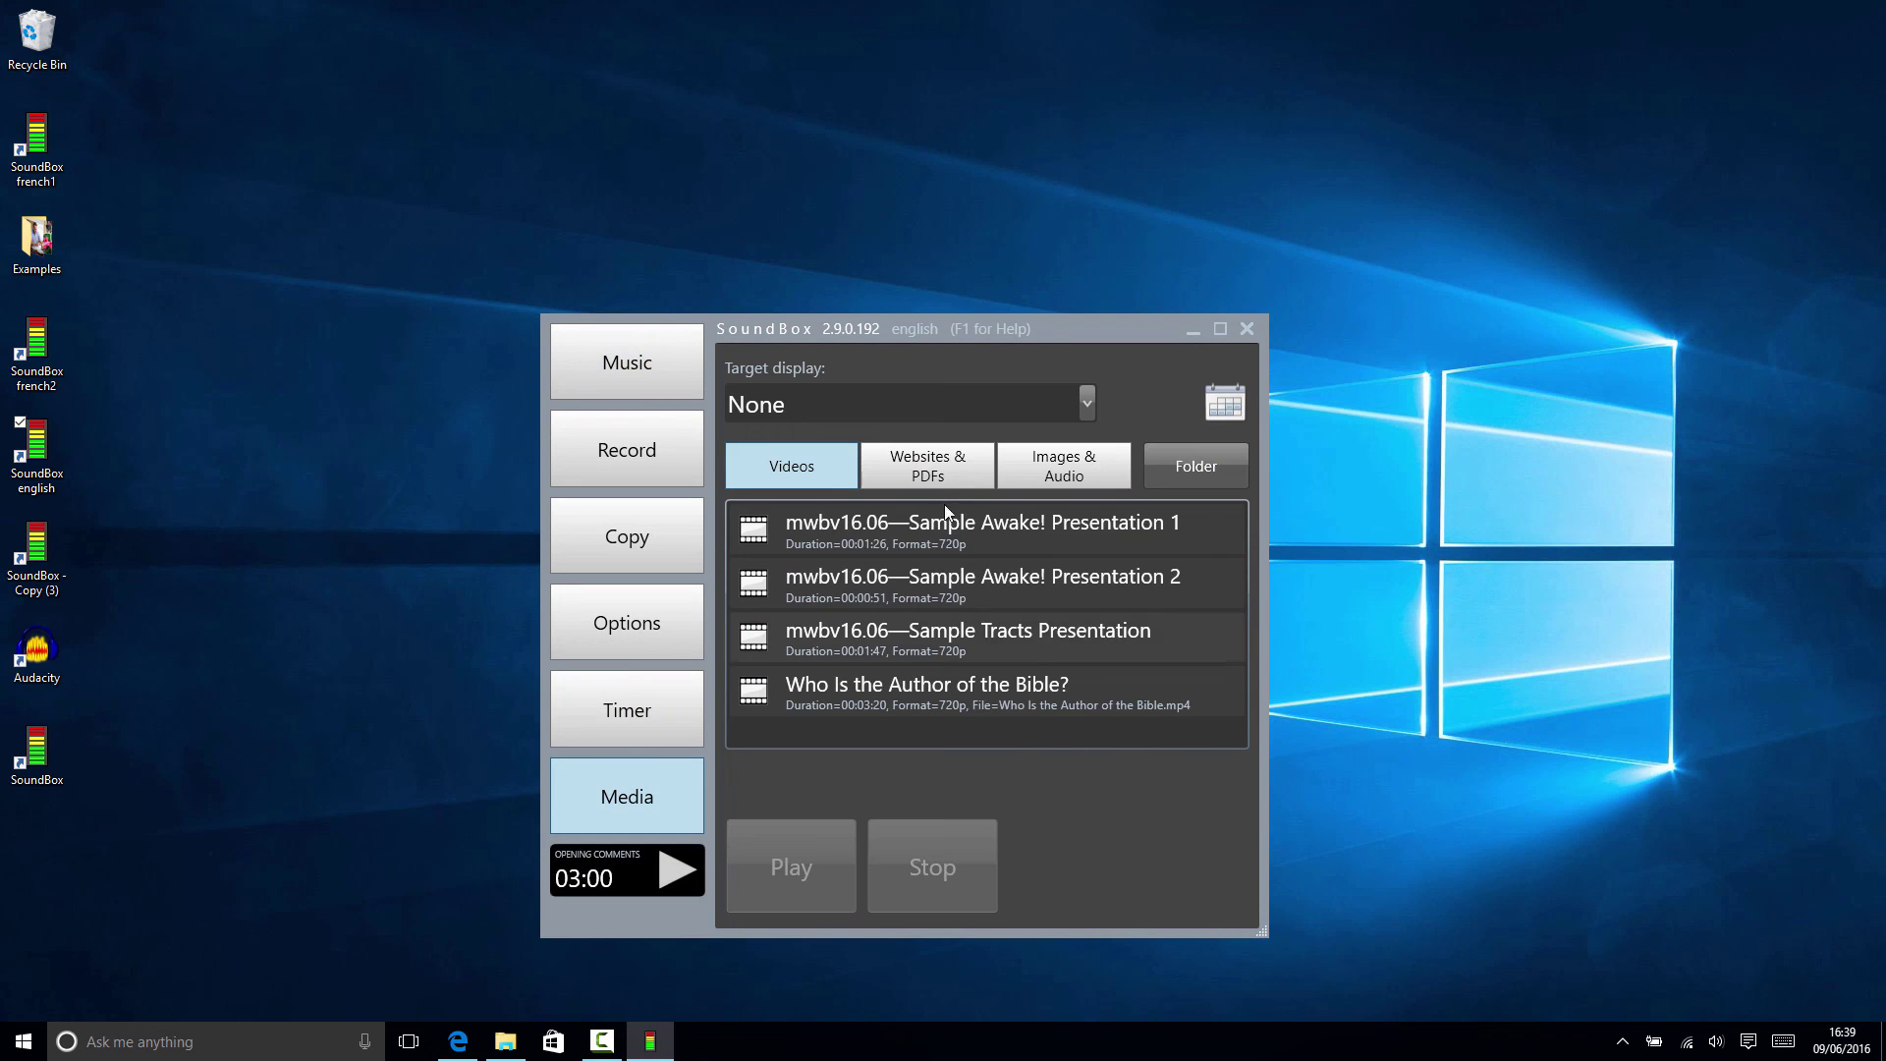
{"action": "left_click", "coordinate": [927, 465]}
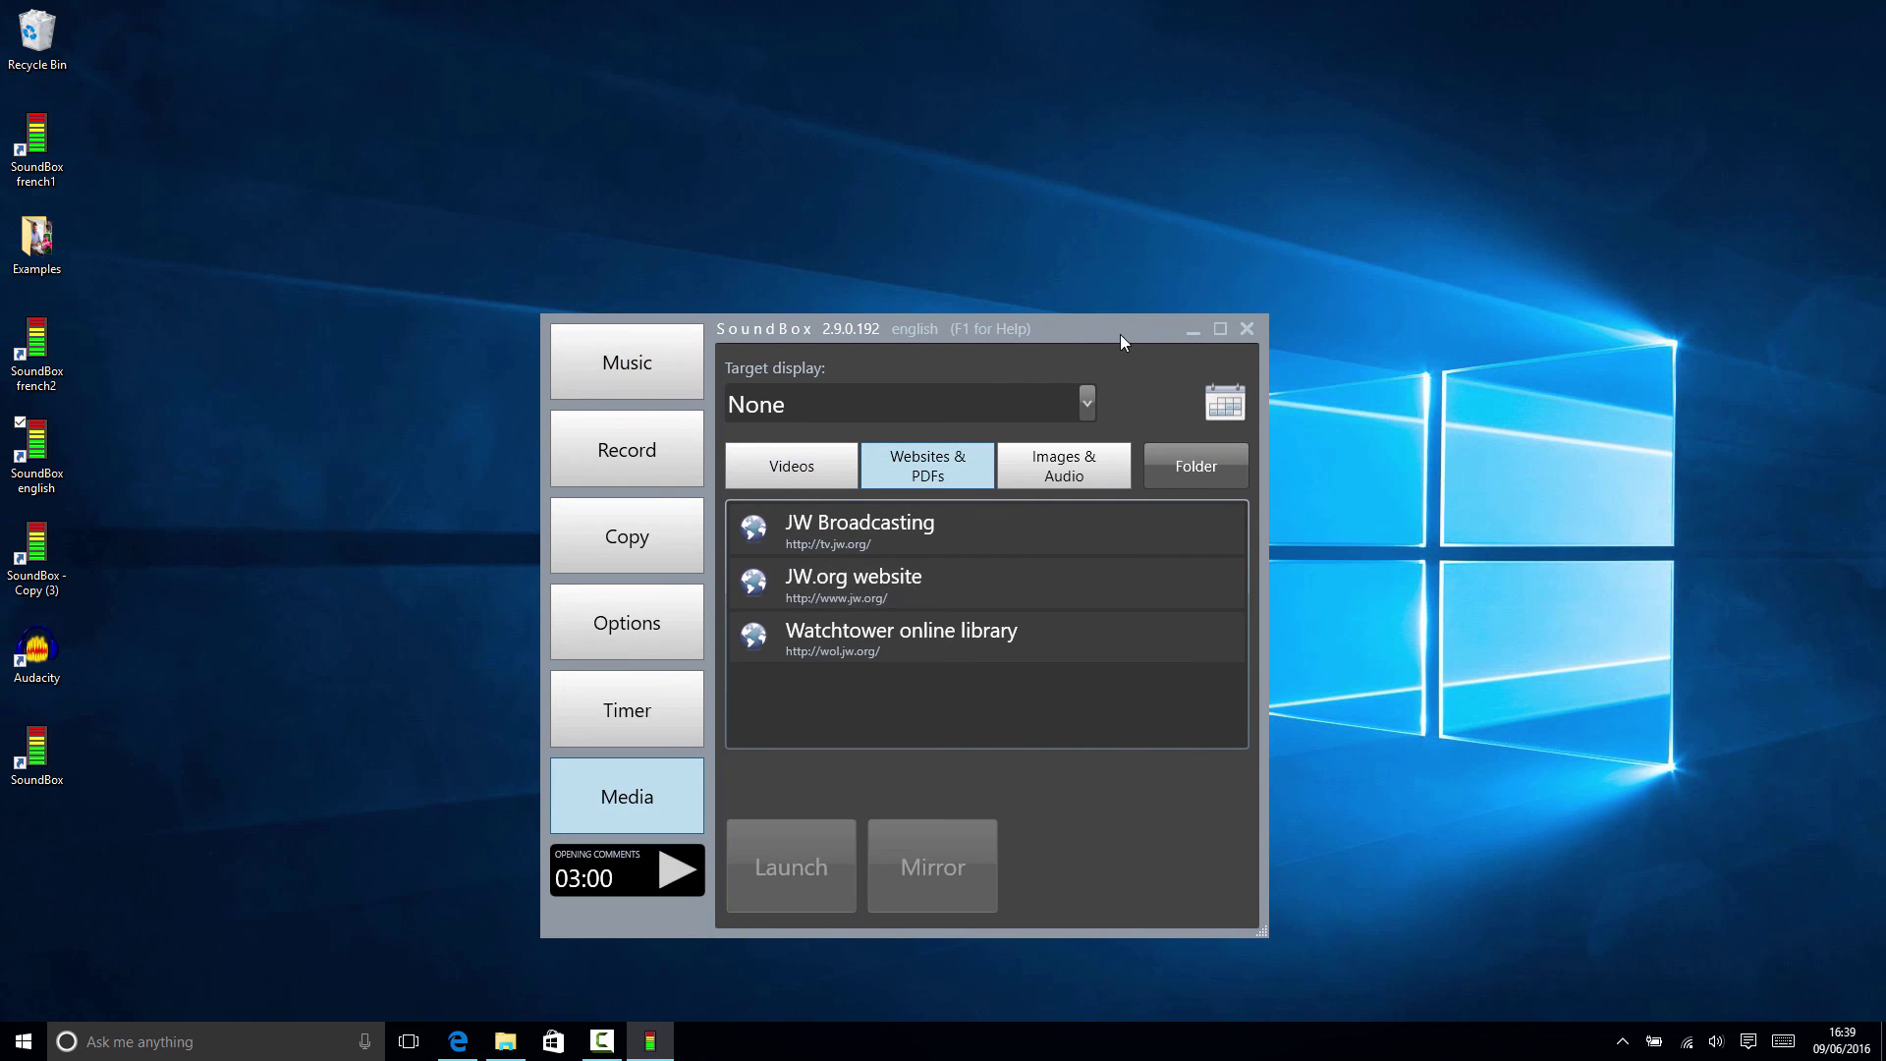
{"action": "left_click_drag", "start_coordinate": [1122, 337], "coordinate": [1481, 355]}
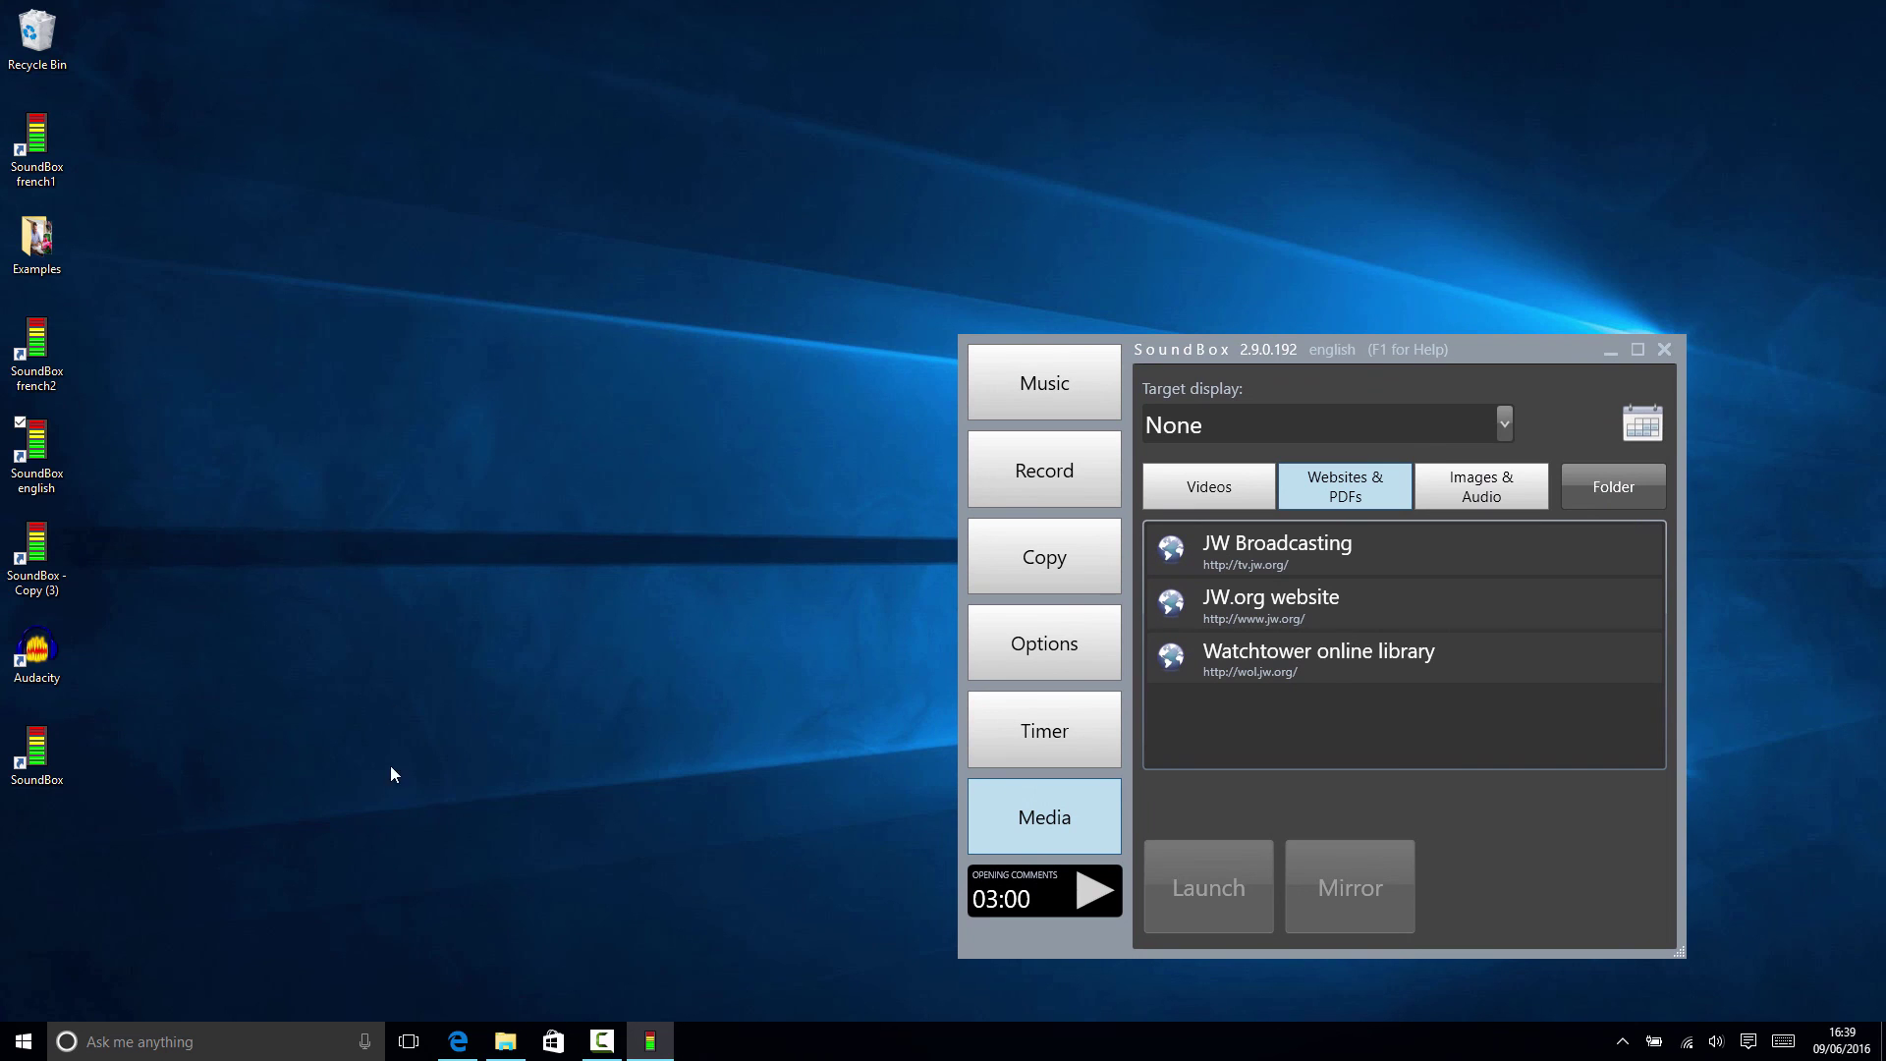
Add SoundBox.pdf from the Downloads folder to the Websites & PDFs list and minimise the file window
{"action": "left_click", "coordinate": [504, 1041]}
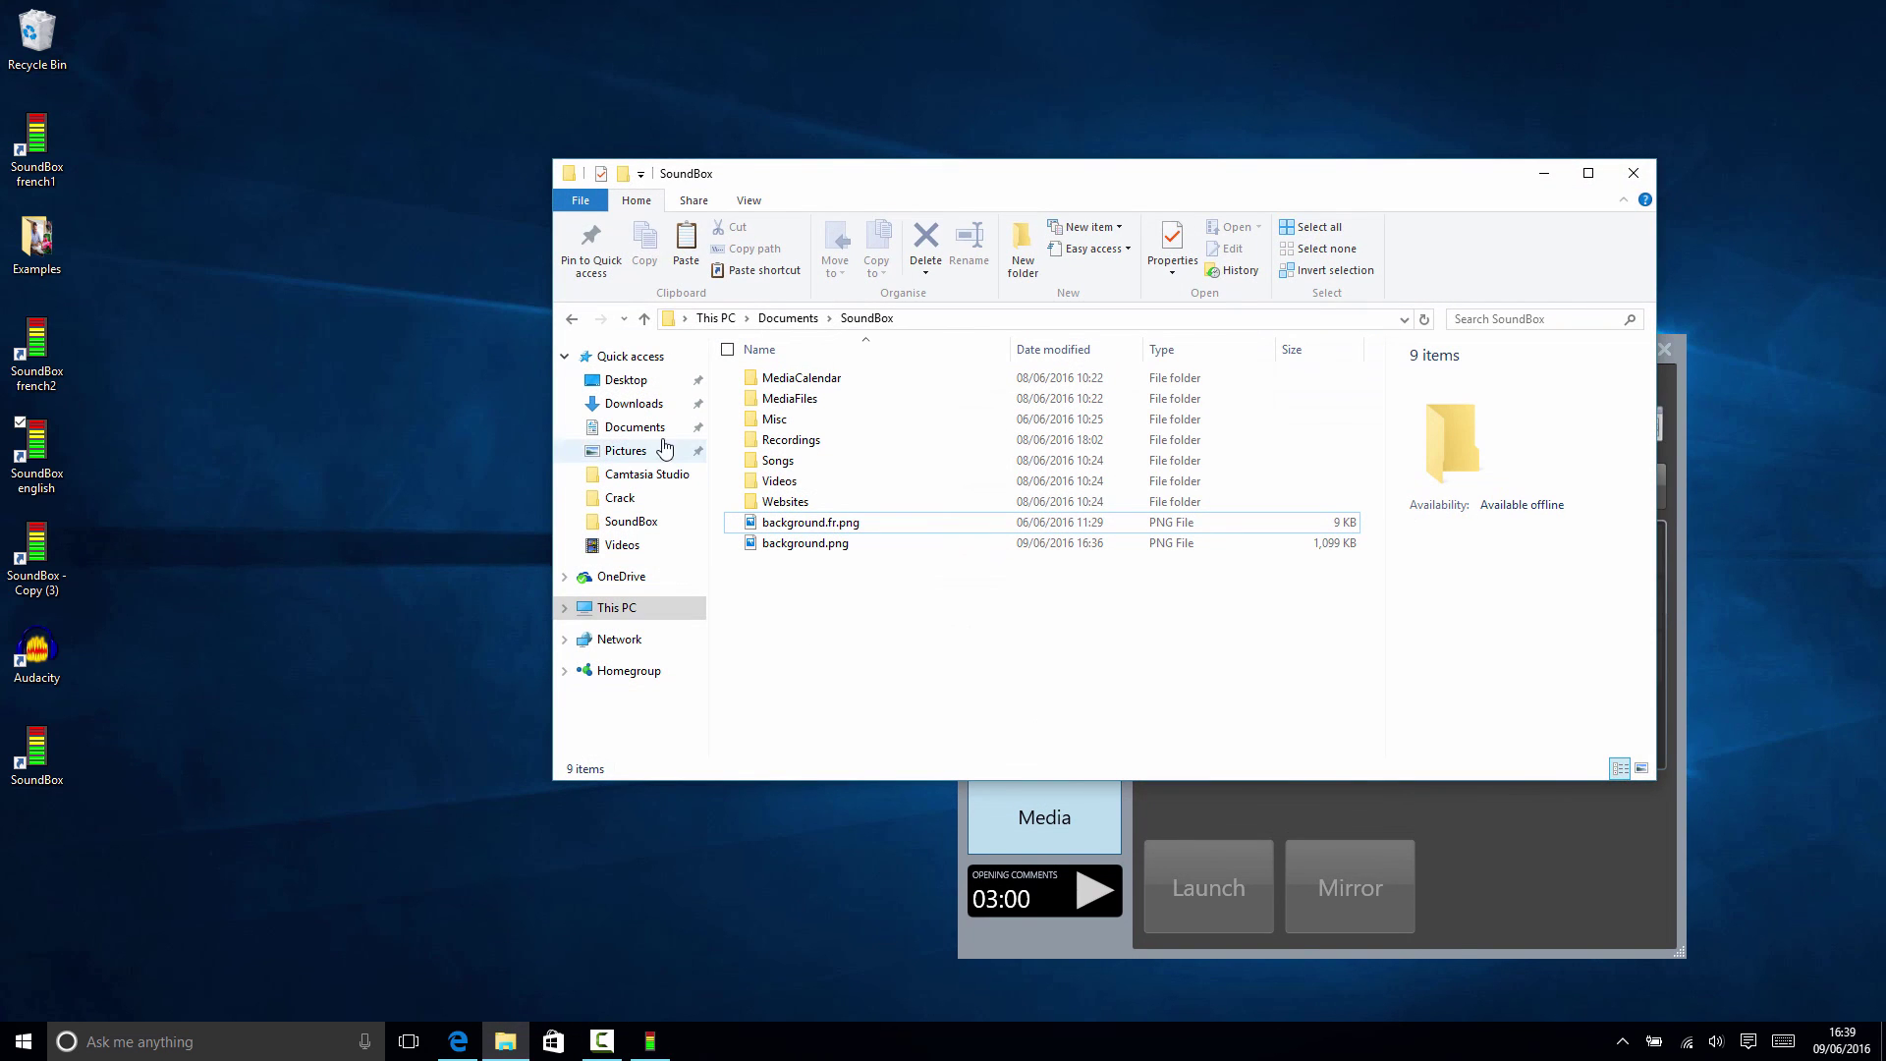
{"action": "left_click", "coordinate": [636, 403]}
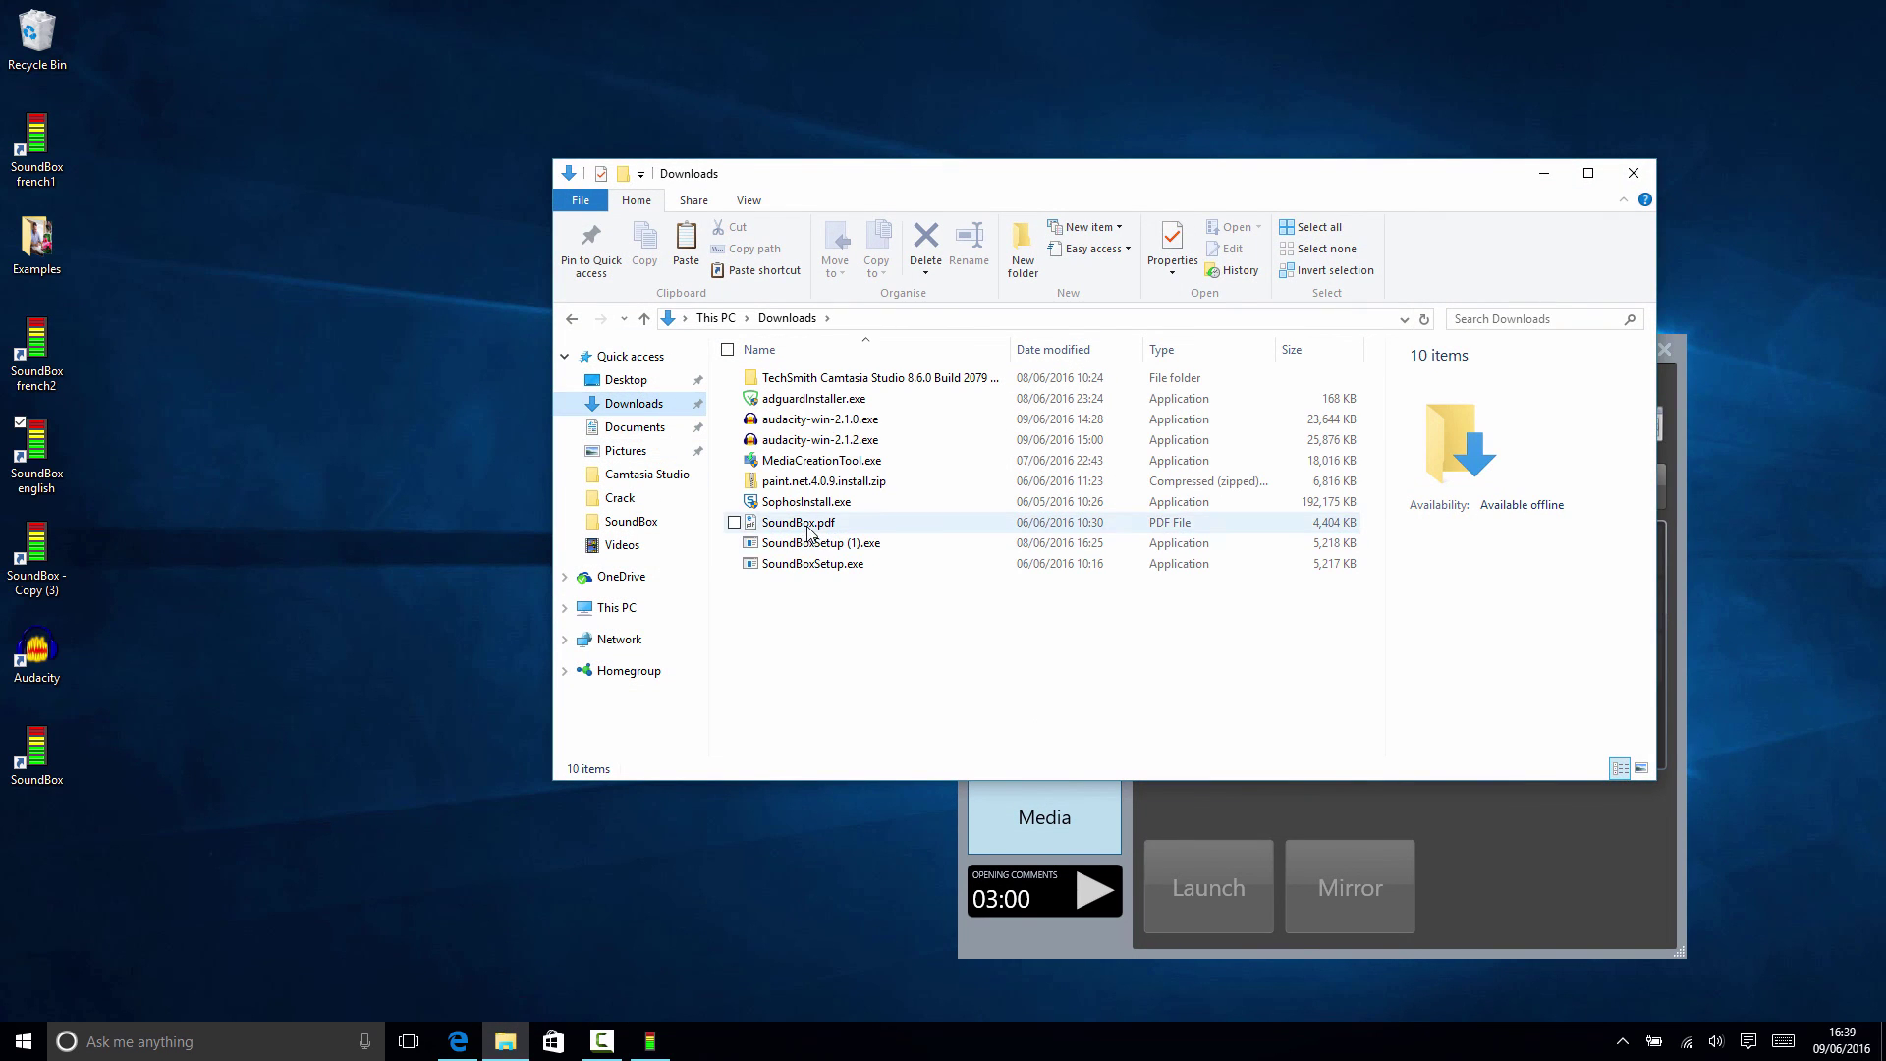
{"action": "left_click_drag", "start_coordinate": [1221, 181], "coordinate": [596, 143]}
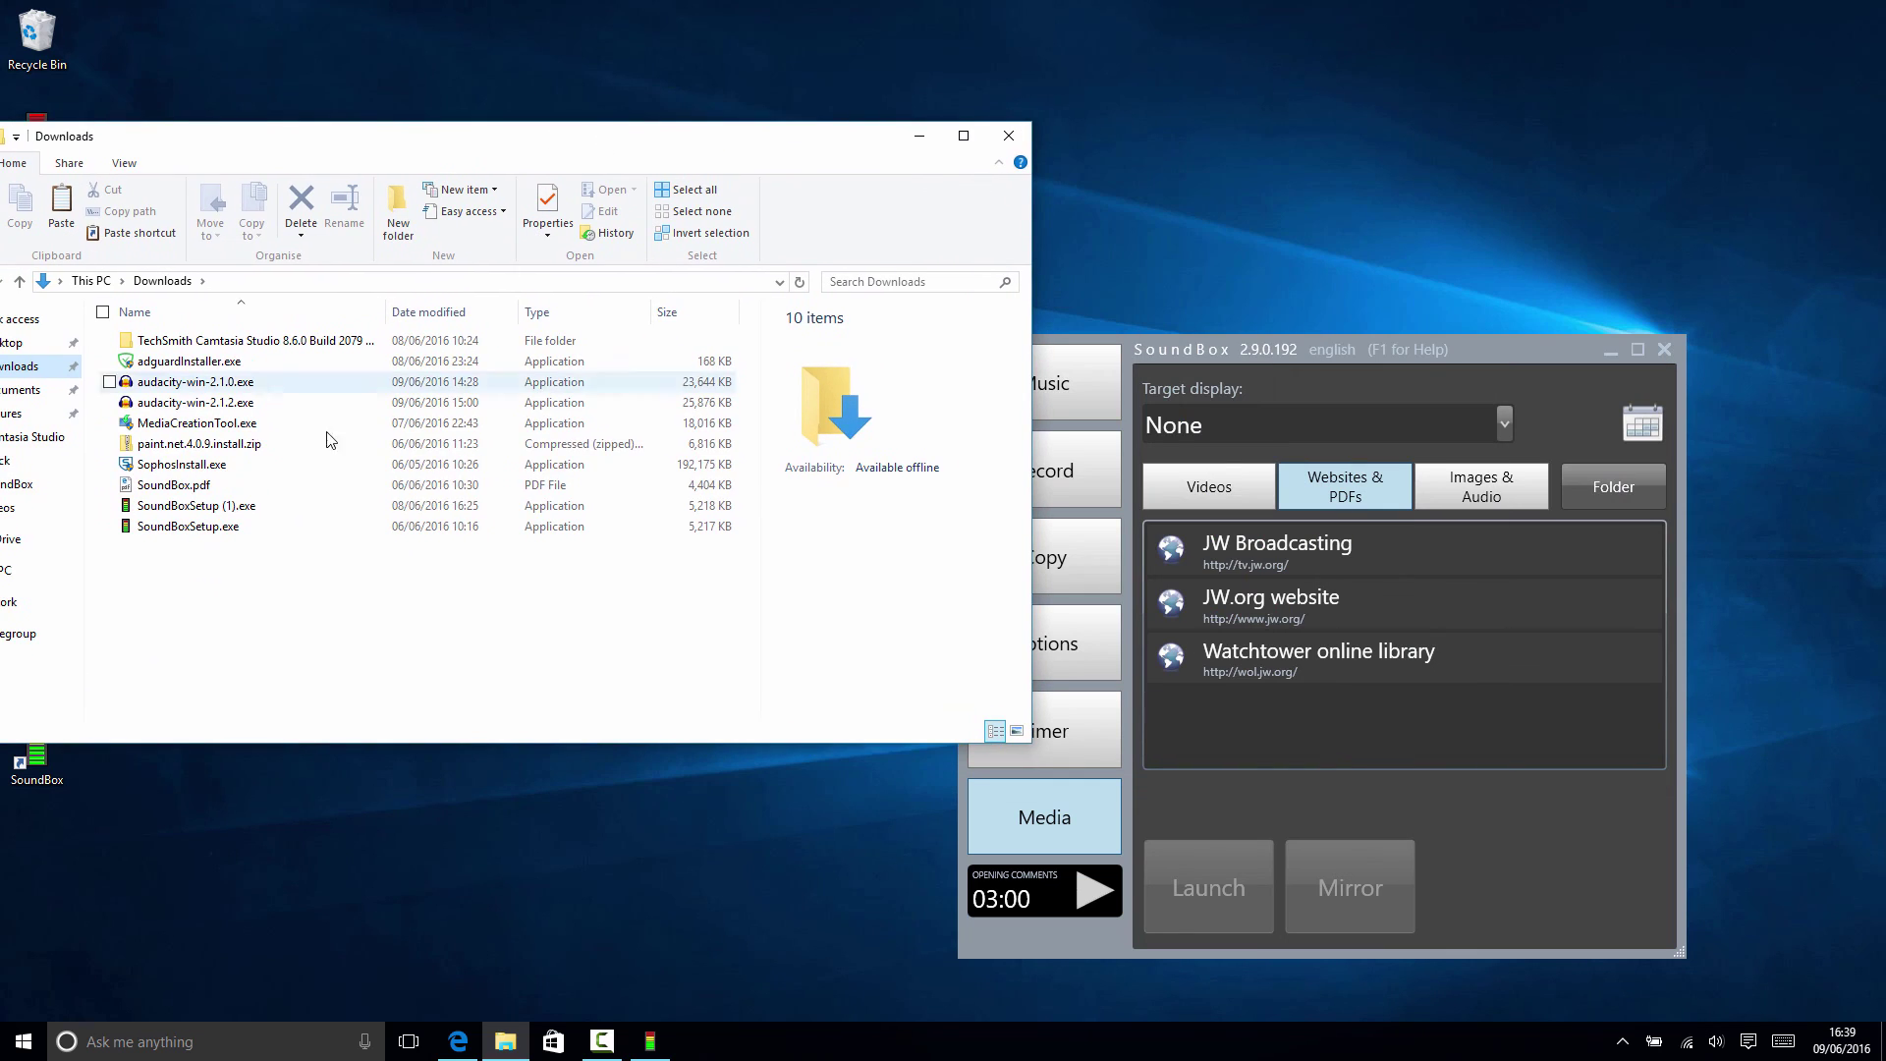
{"action": "left_click_drag", "start_coordinate": [173, 484], "coordinate": [1271, 727]}
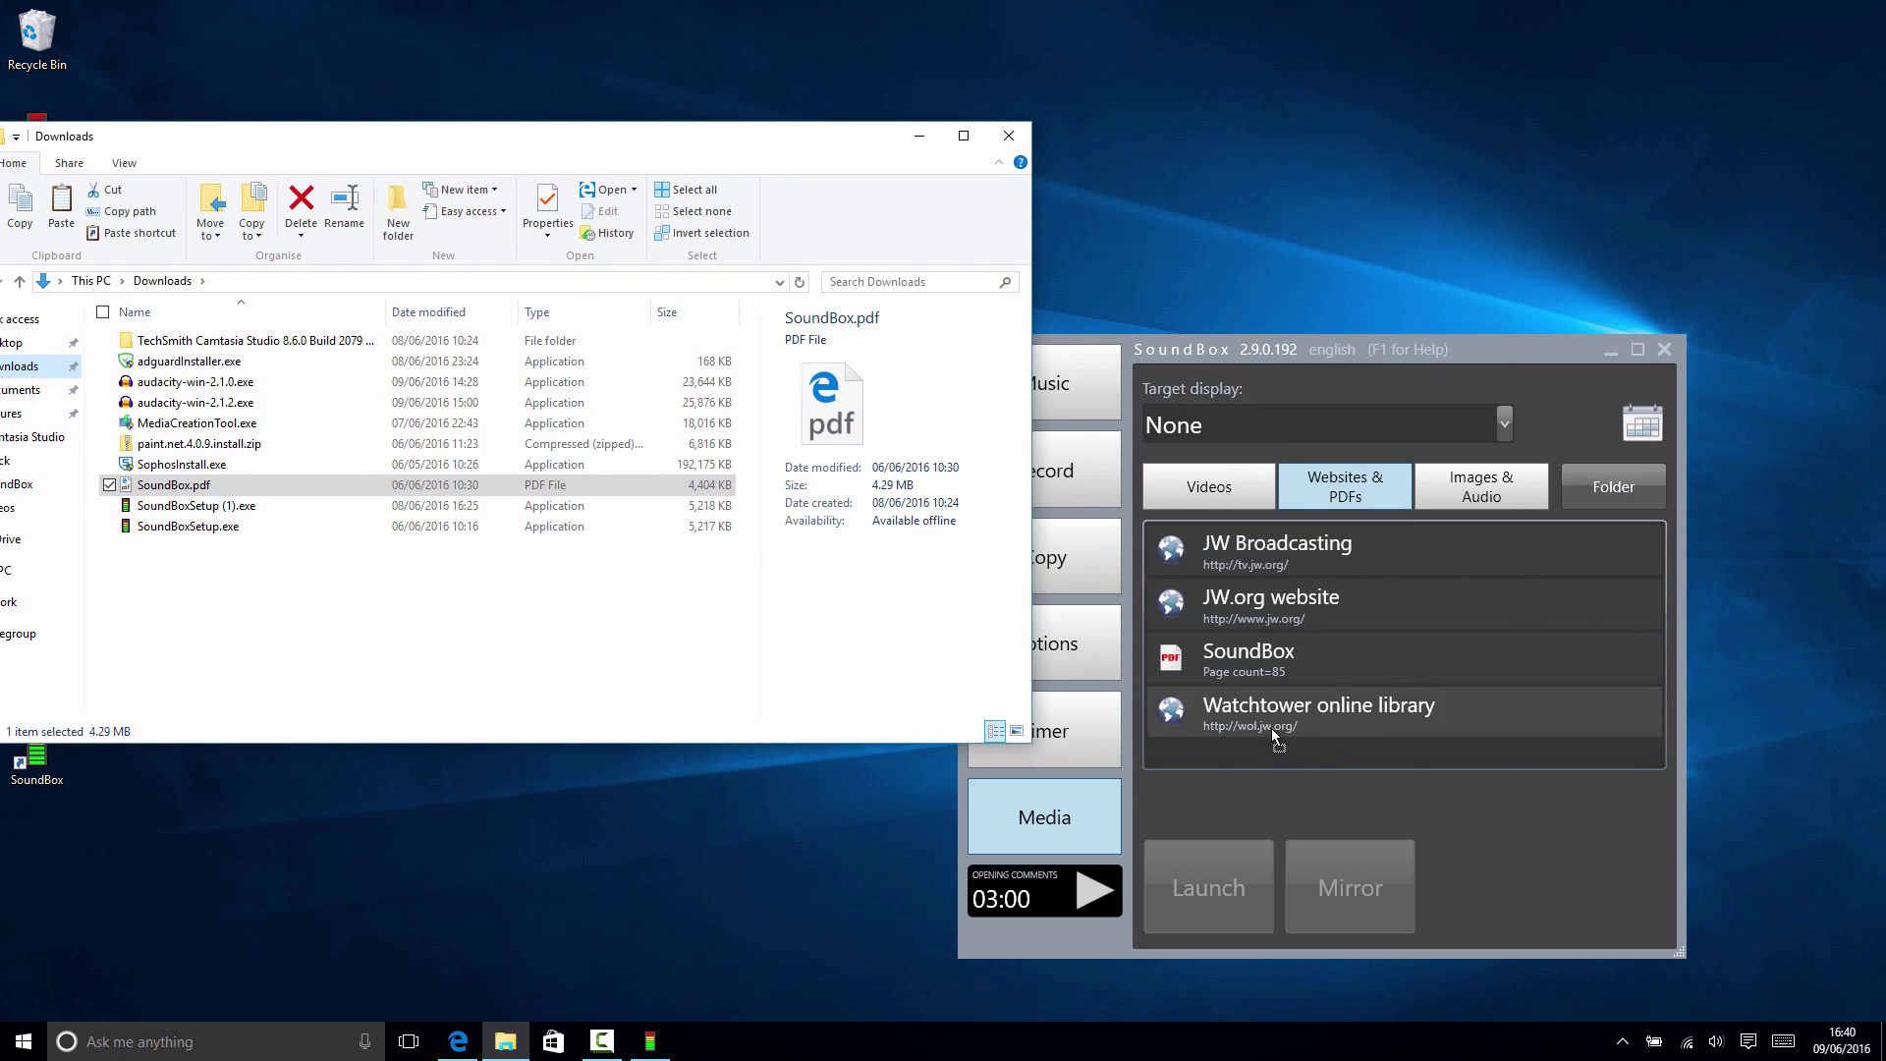
{"action": "left_click", "coordinate": [918, 137]}
Launch the SoundBox PDF on target display \\.\DISPLAY1 and choose to open the file in the download dialog
{"action": "left_click", "coordinate": [1437, 434]}
{"action": "left_click", "coordinate": [1279, 497]}
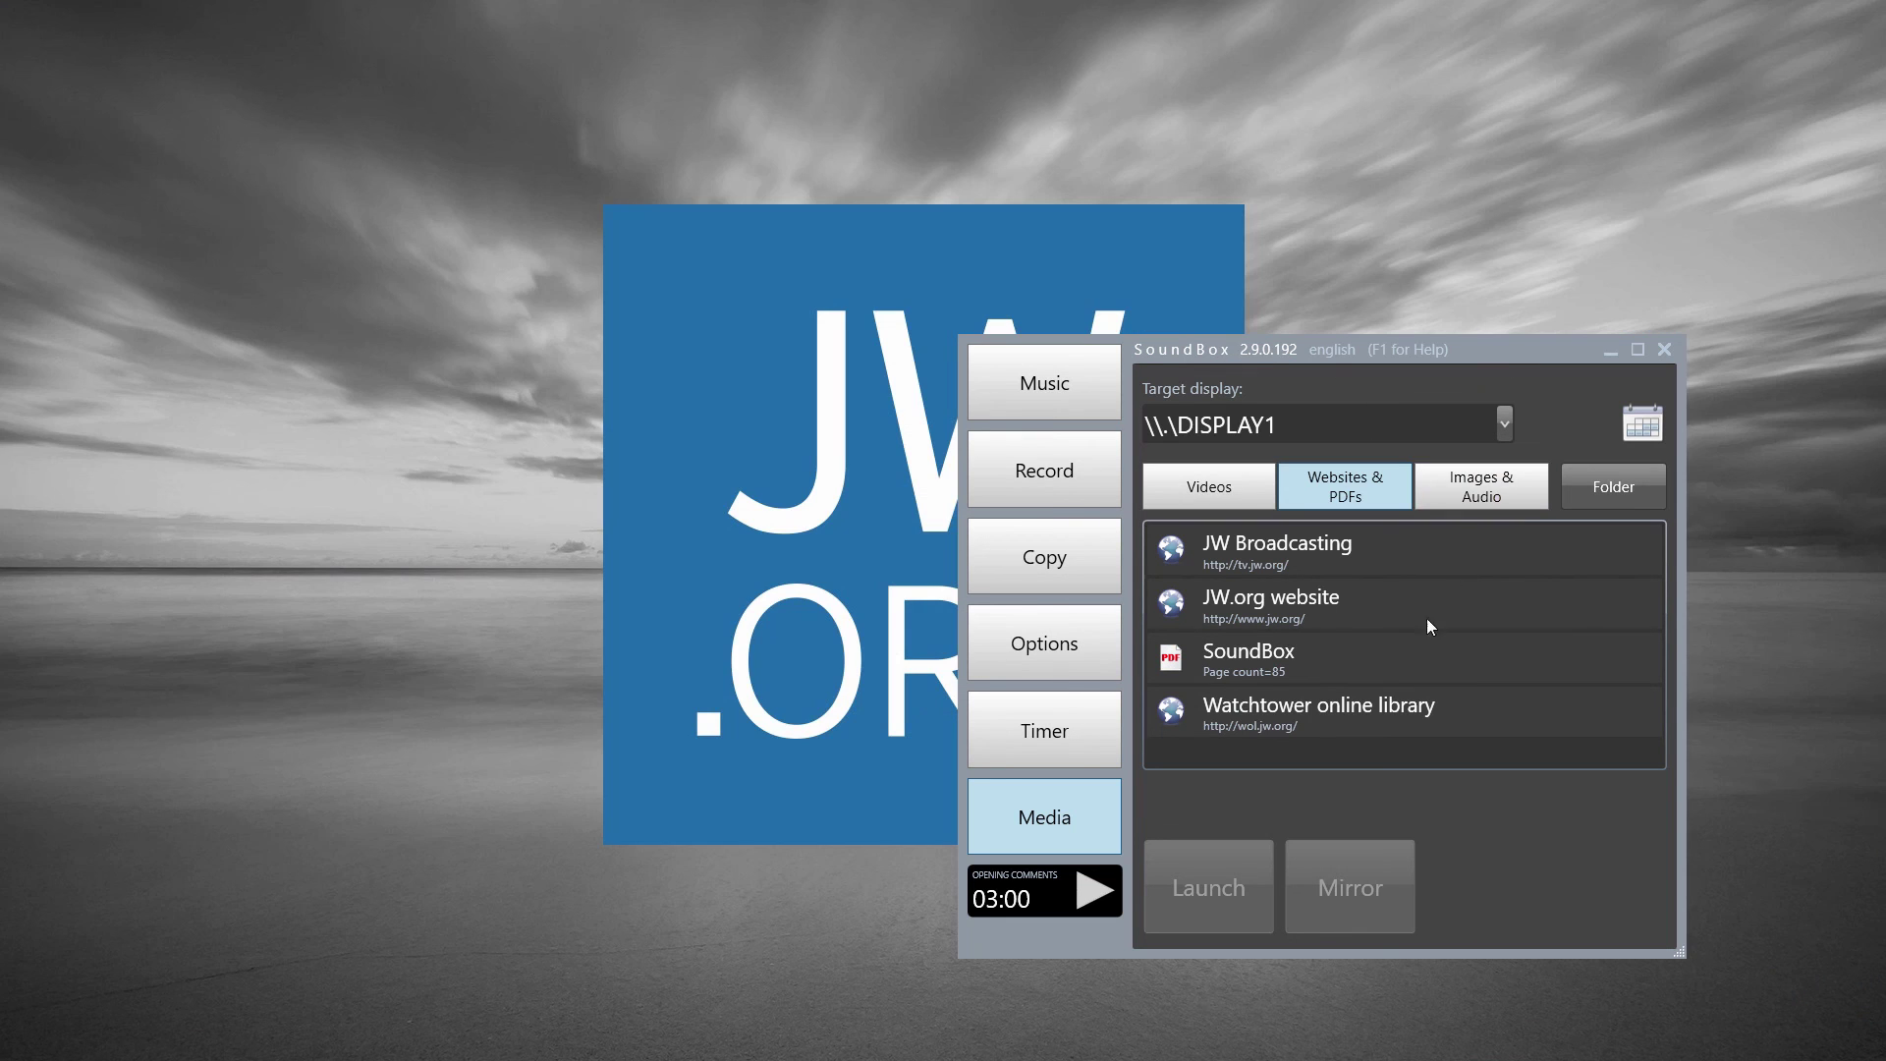
{"action": "left_click", "coordinate": [1277, 664]}
{"action": "left_click", "coordinate": [1236, 898]}
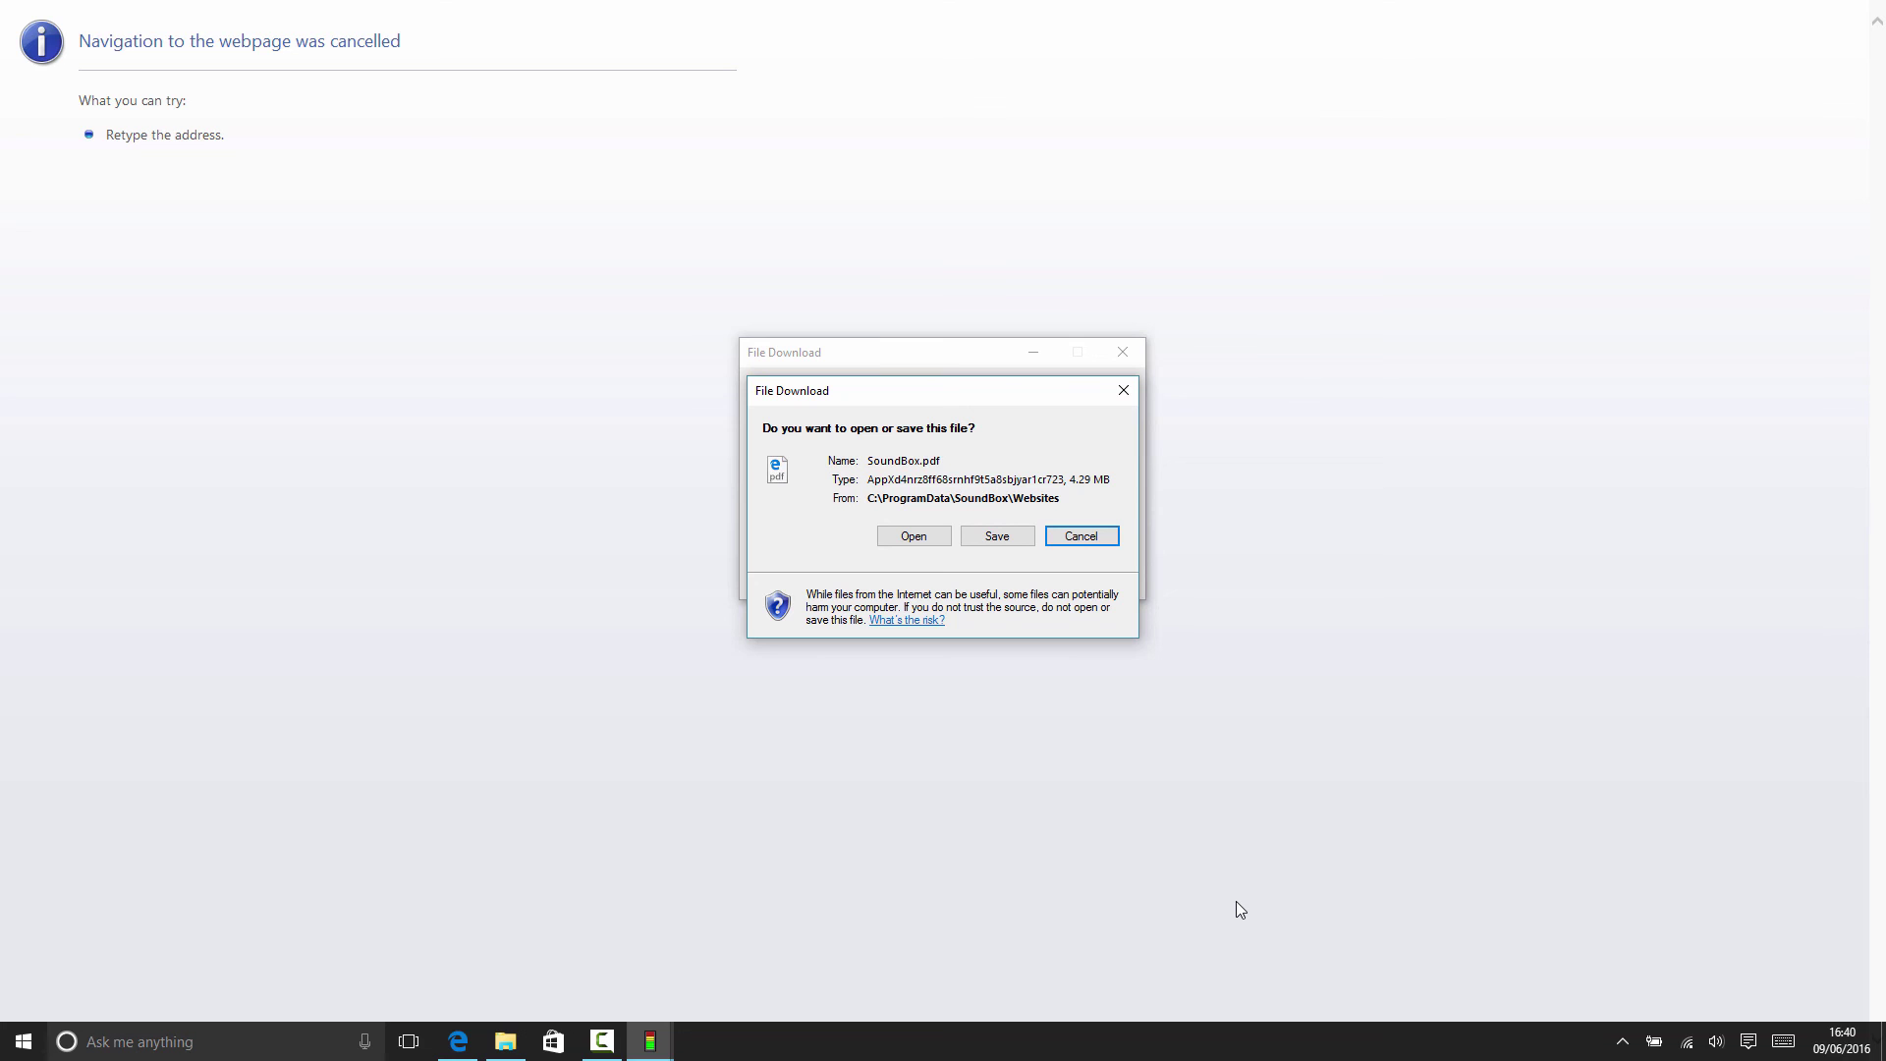
{"action": "left_click_drag", "start_coordinate": [883, 385], "coordinate": [1245, 385]}
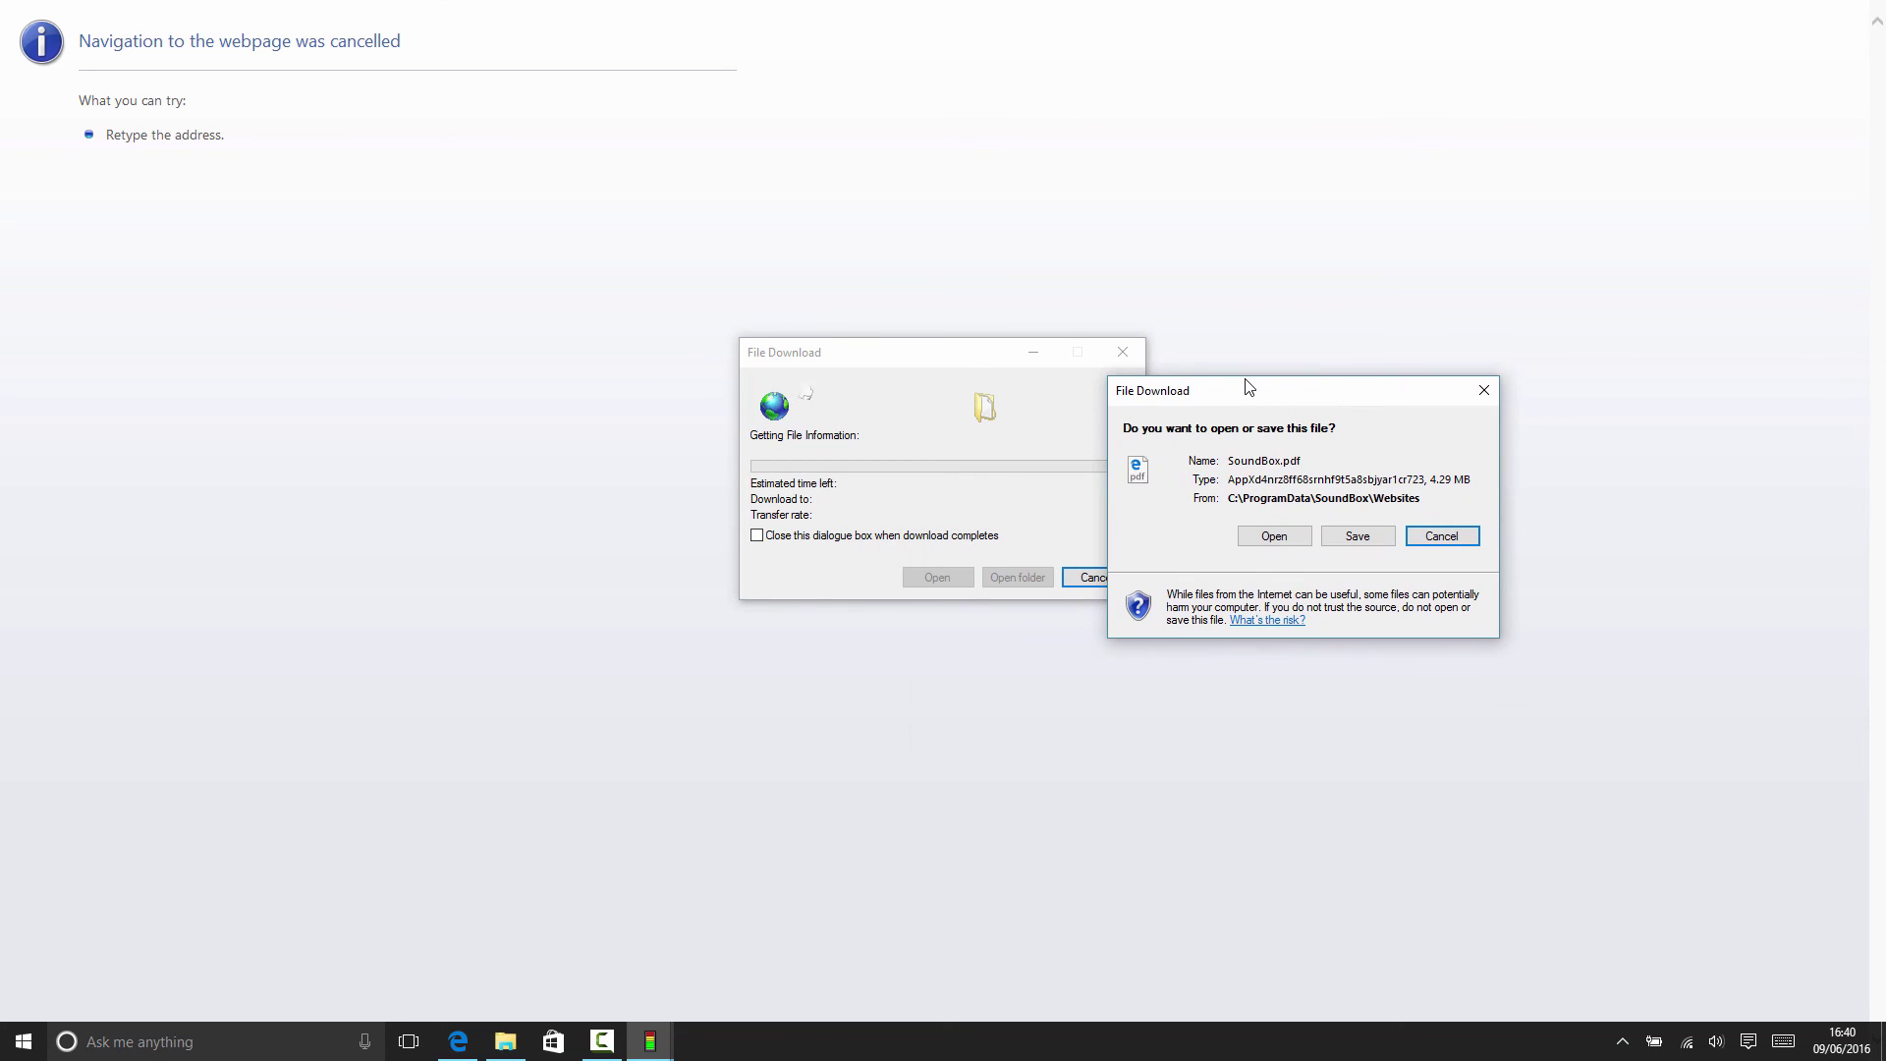
{"action": "left_click", "coordinate": [1247, 540]}
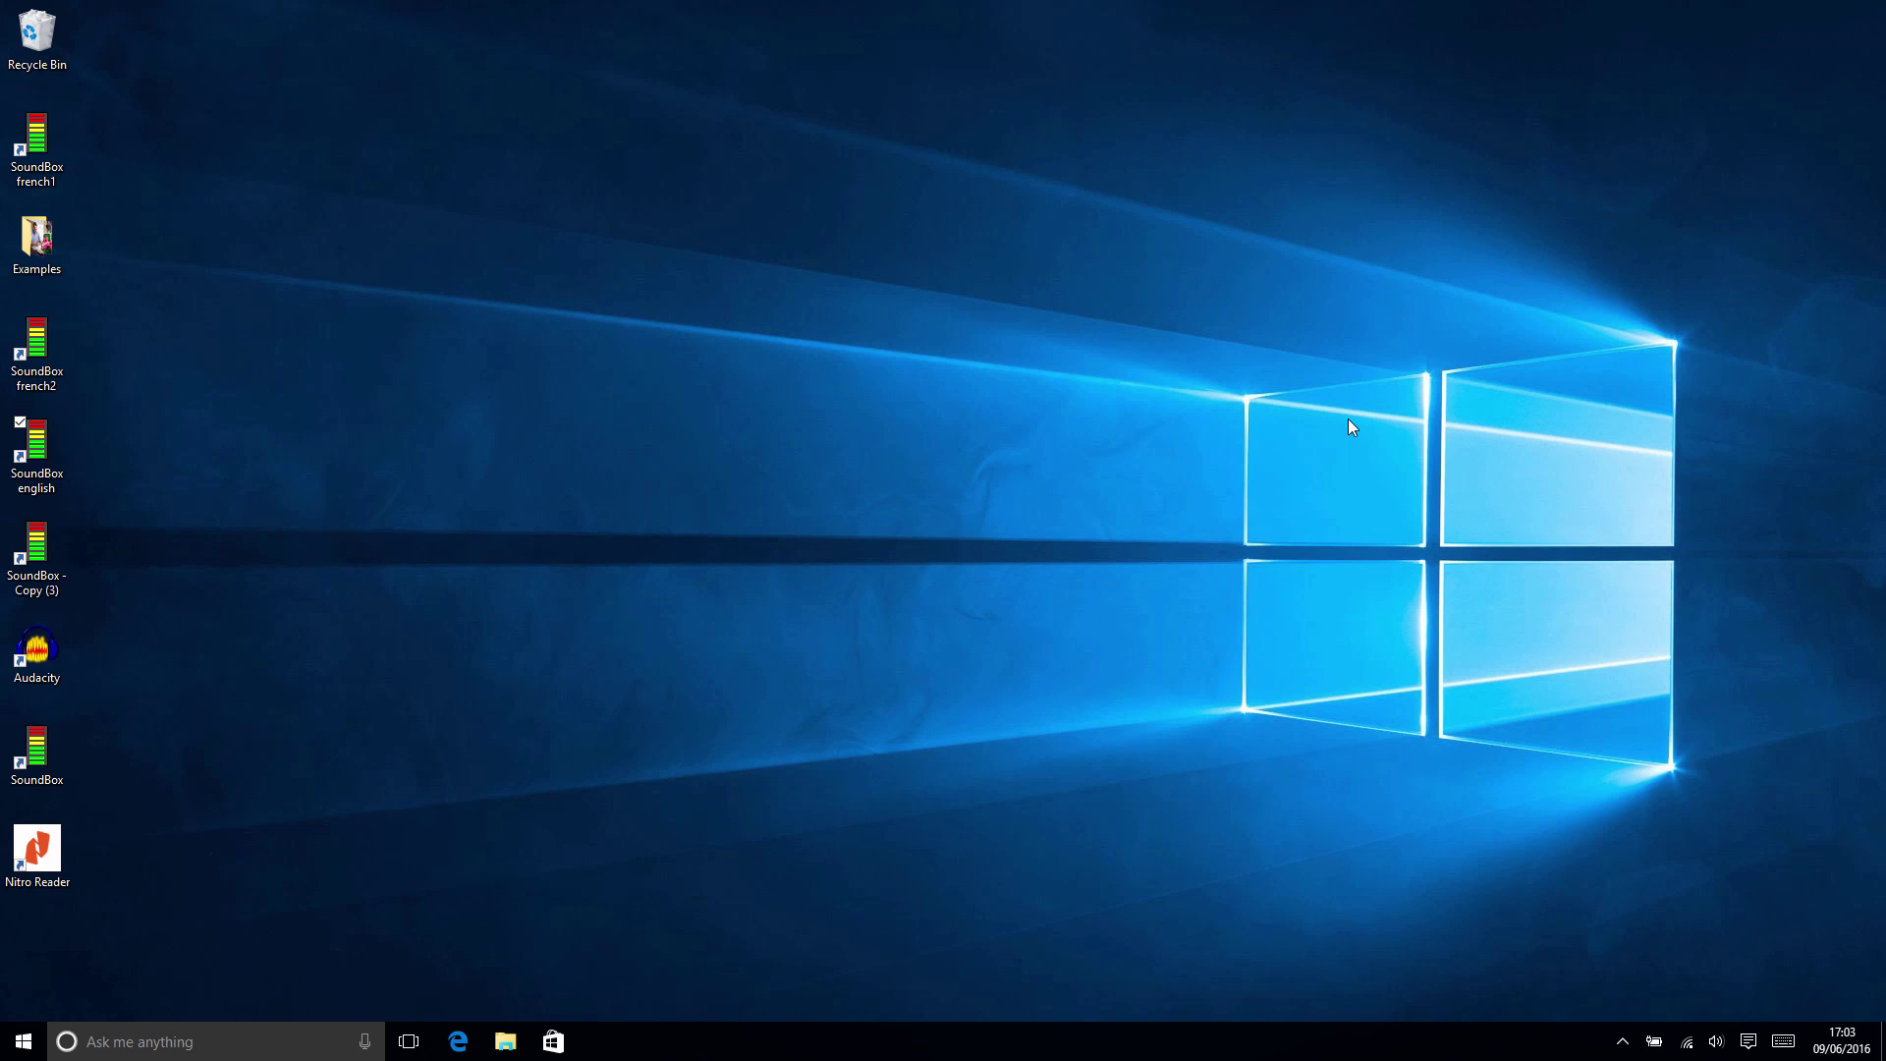
Start Nitro Reader from the desktop and open SoundBox.pdf from its recent documents
{"action": "double_click", "coordinate": [52, 860]}
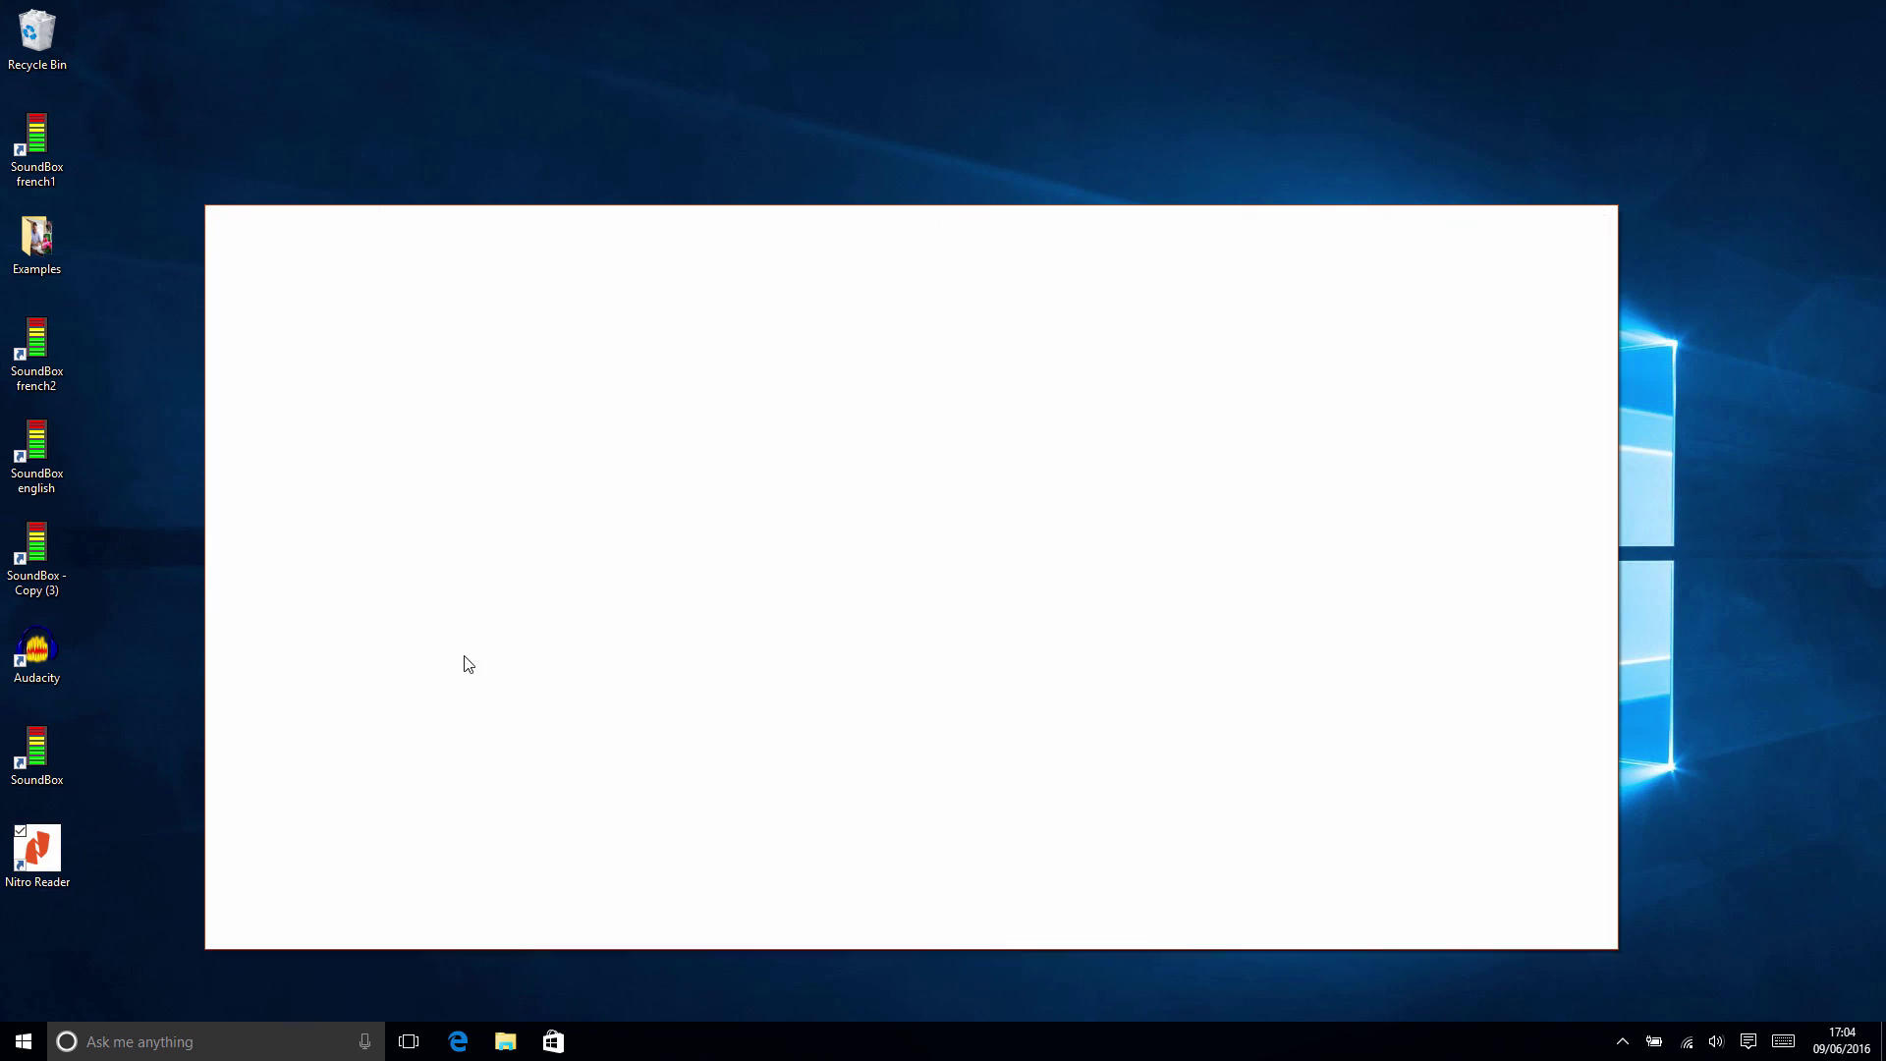
{"action": "left_click", "coordinate": [239, 245]}
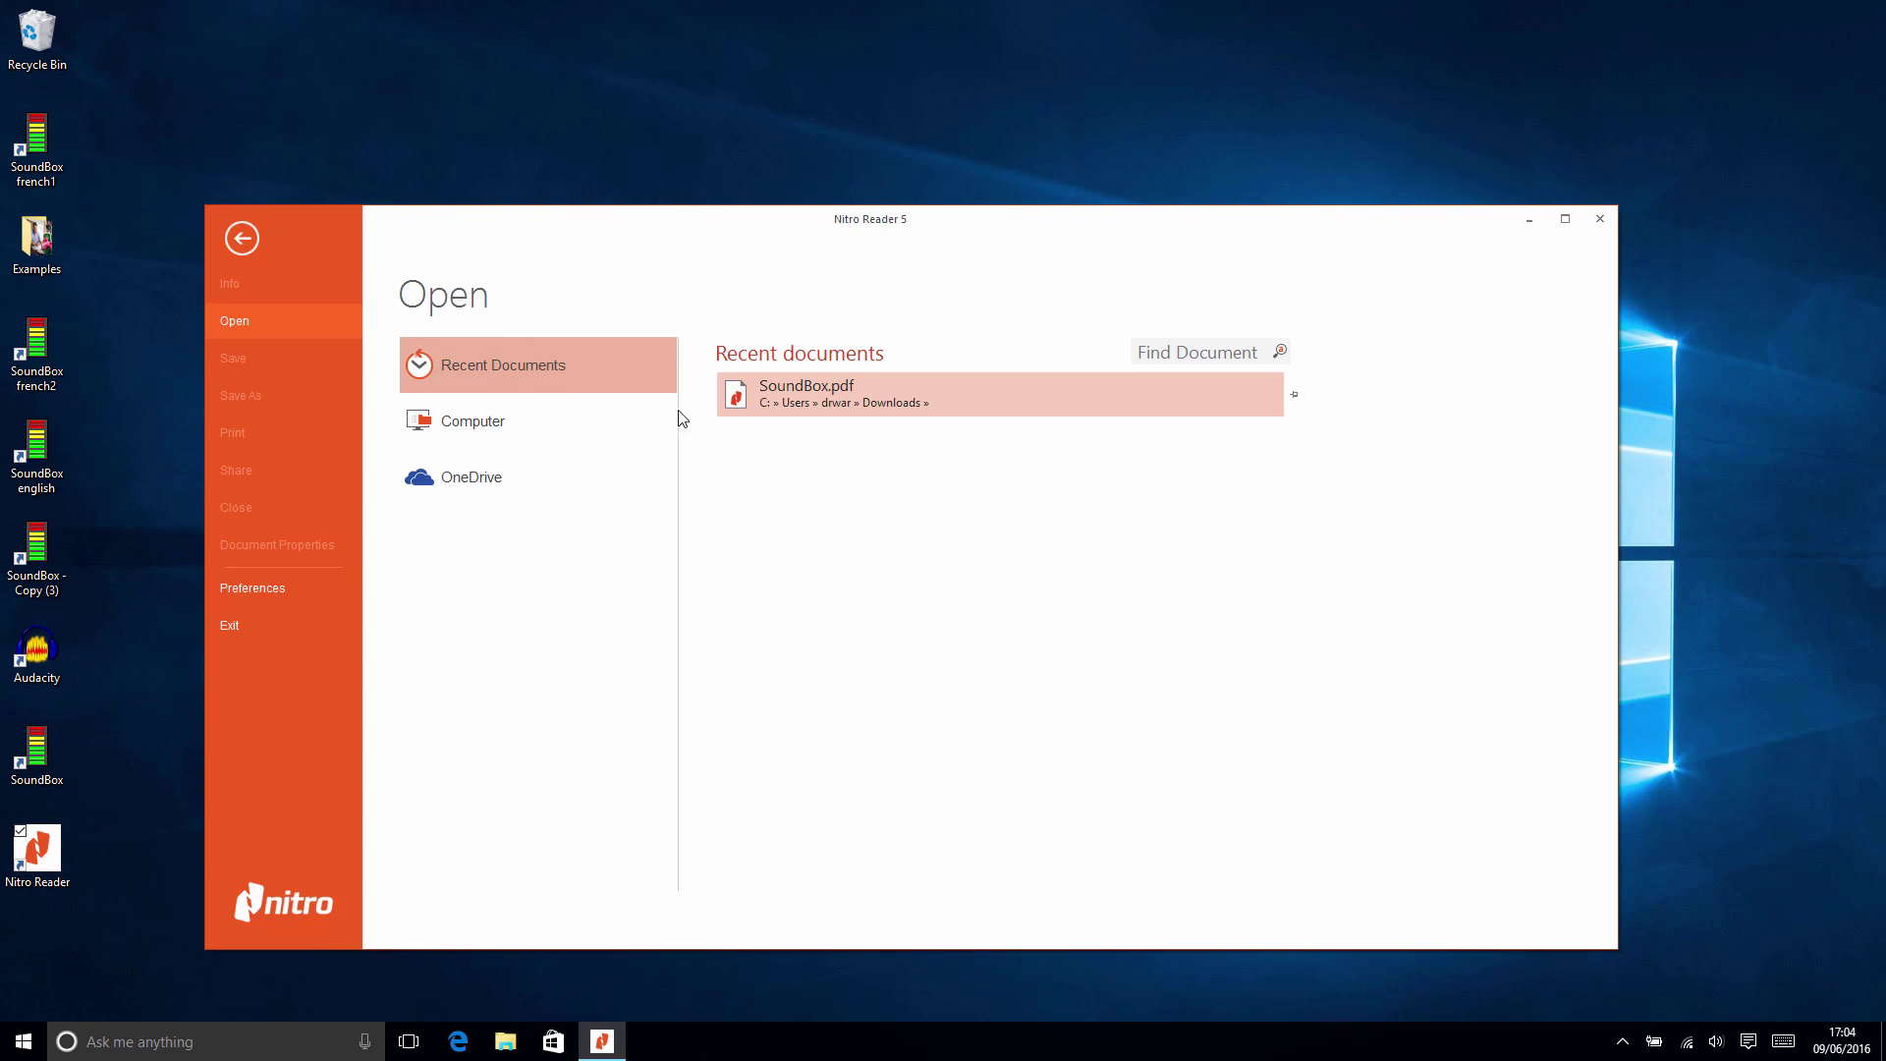
{"action": "left_click", "coordinate": [825, 398]}
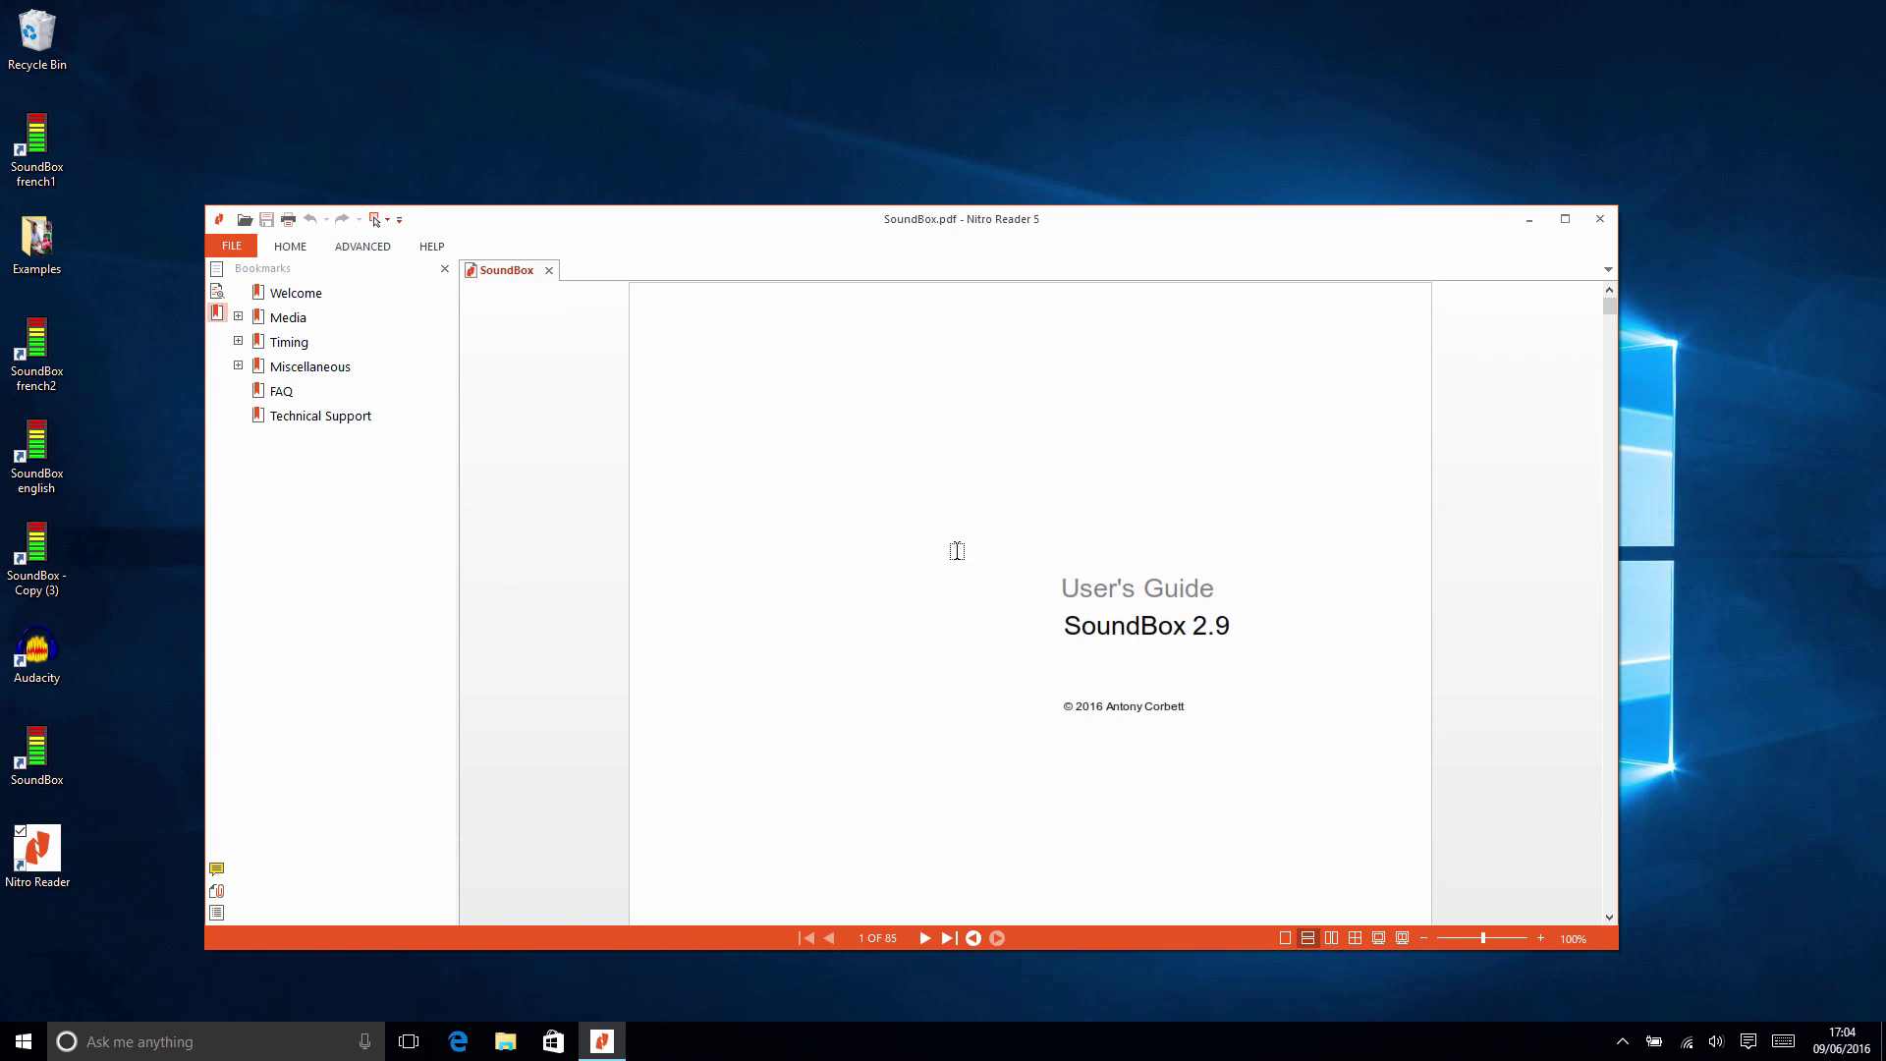
Close Nitro Reader and open the Set Default Programs window from the Windows default apps settings
{"action": "left_click", "coordinate": [1596, 226]}
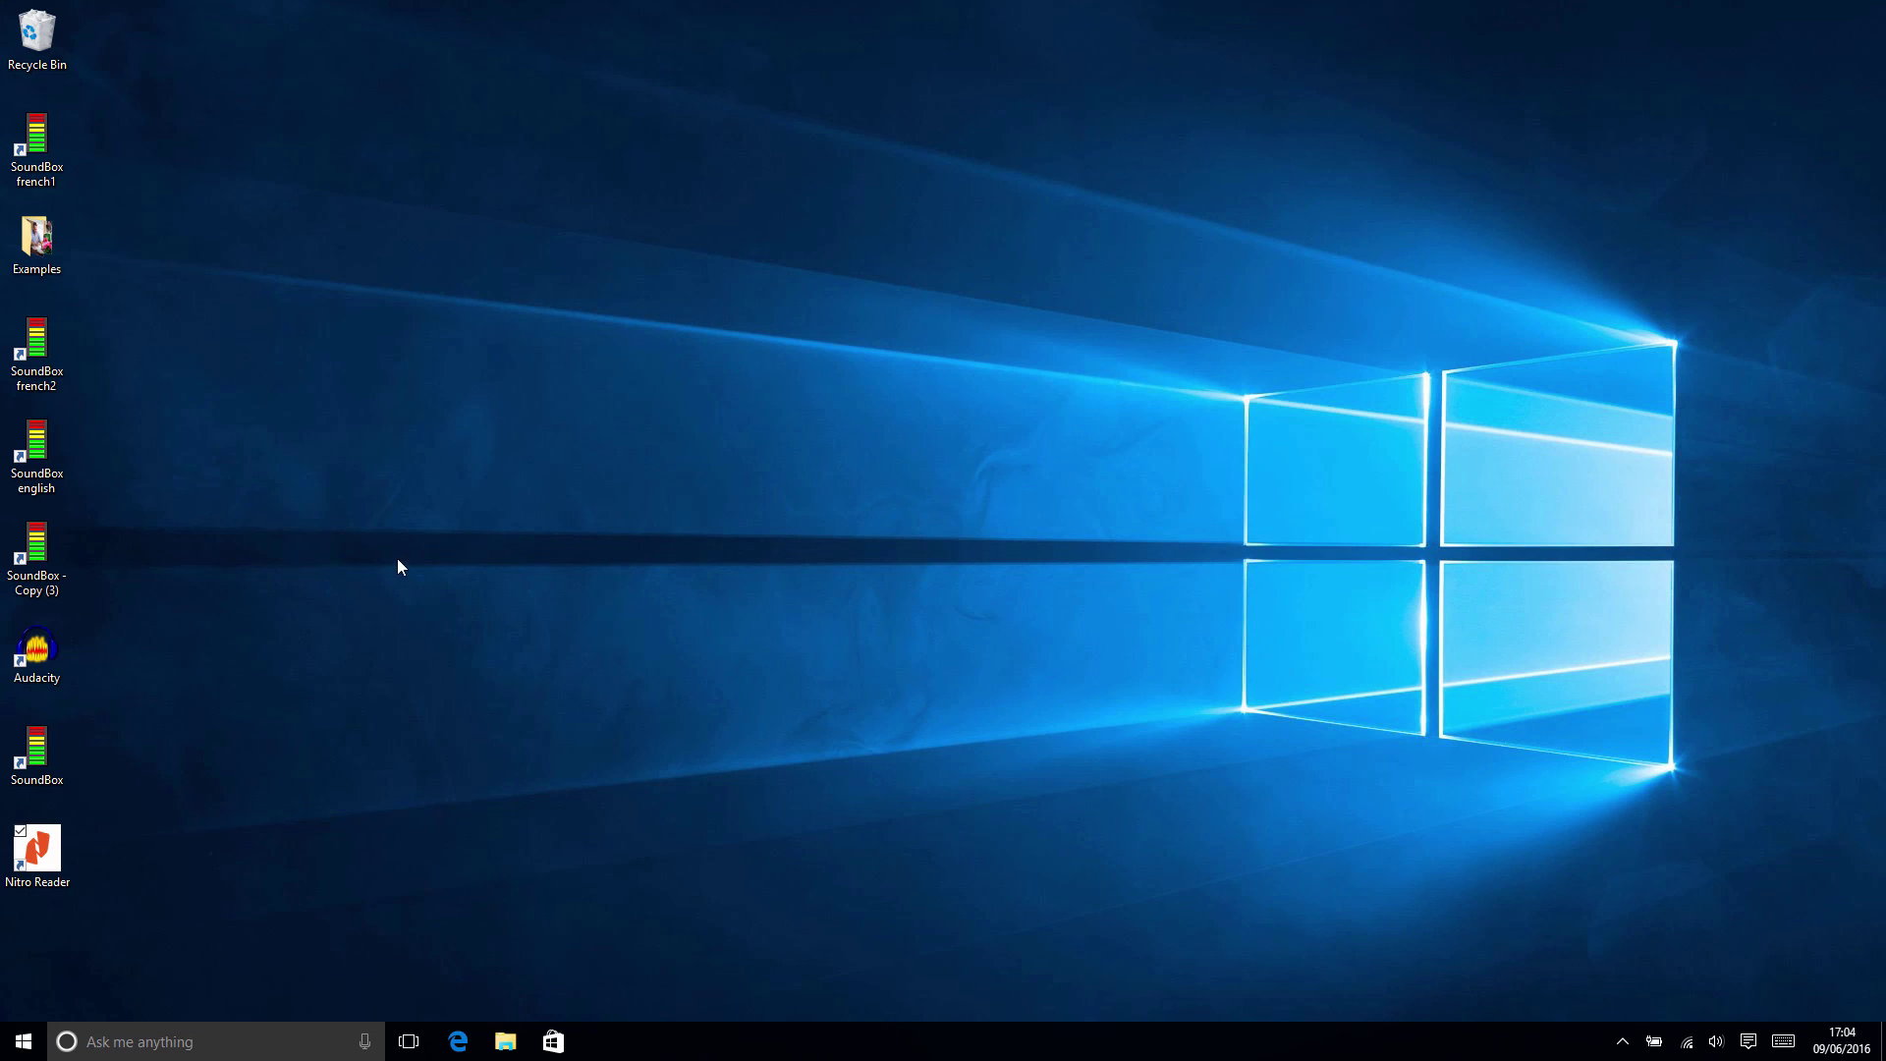
{"action": "left_click", "coordinate": [24, 1041]}
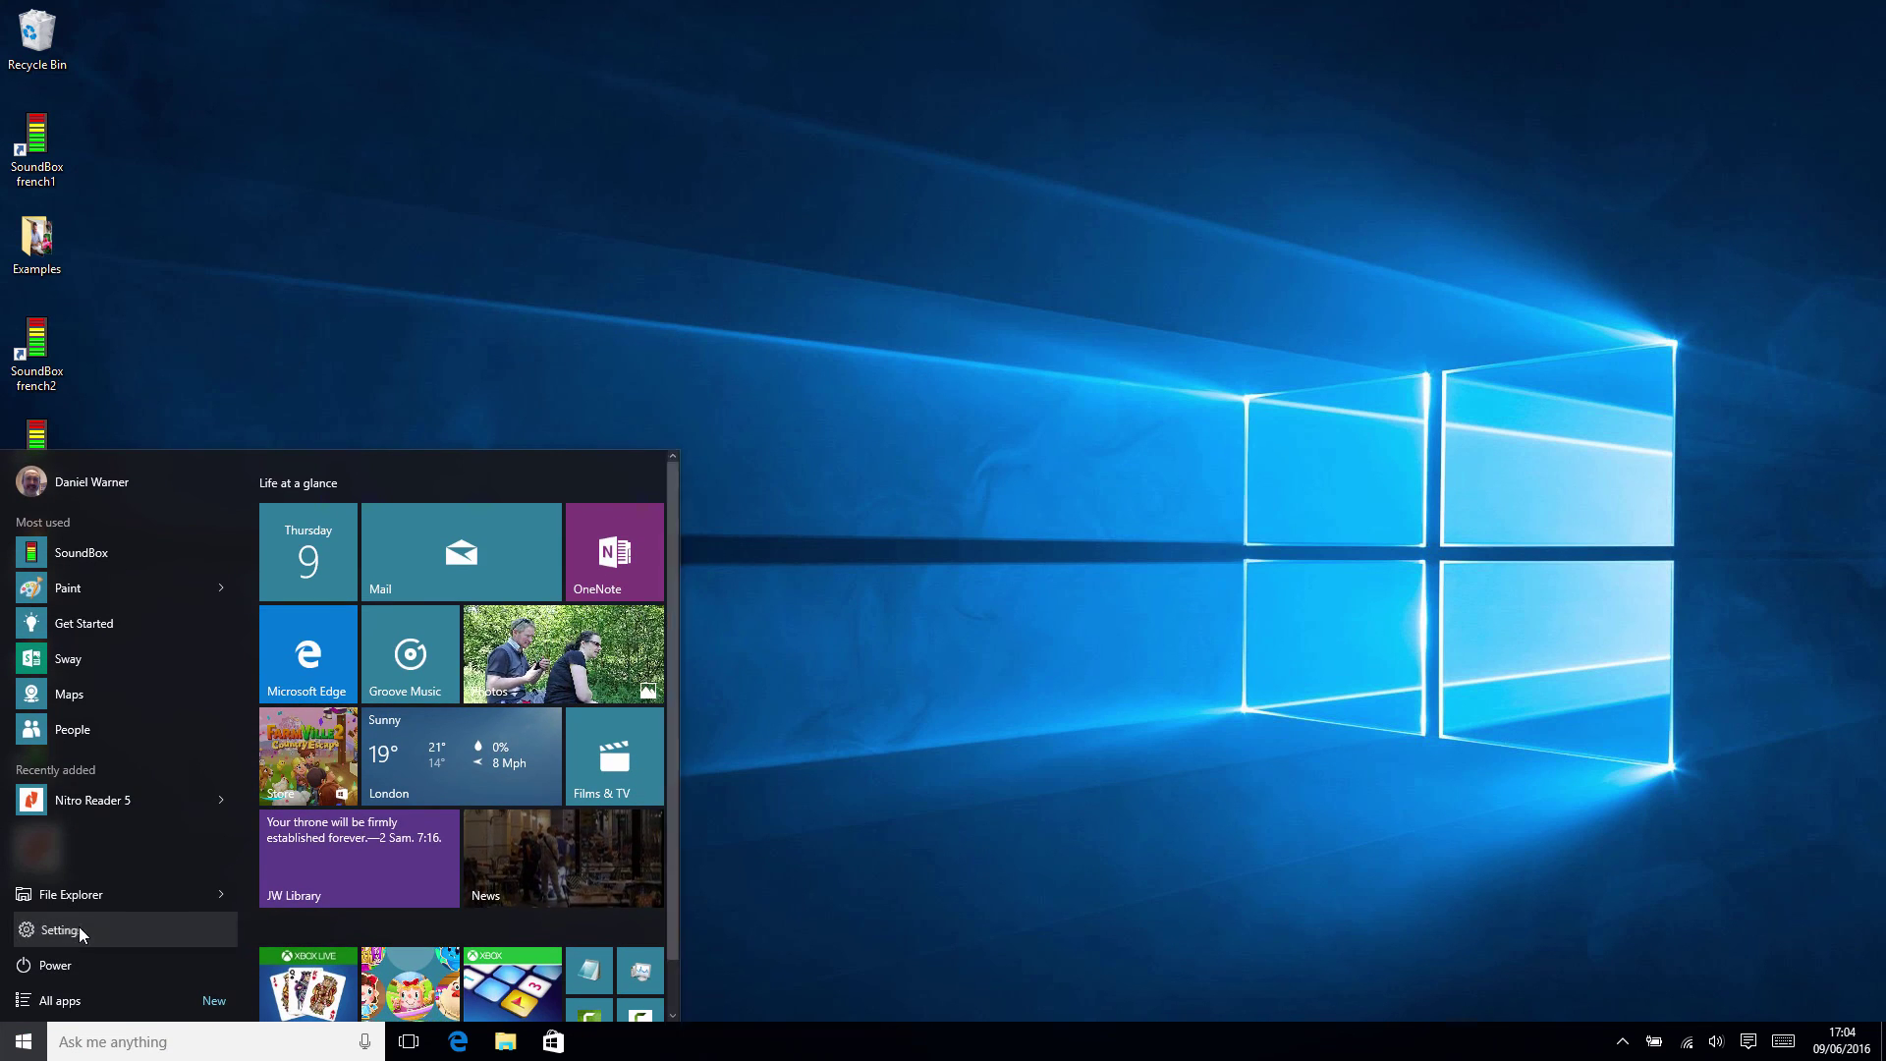
{"action": "left_click", "coordinate": [78, 927]}
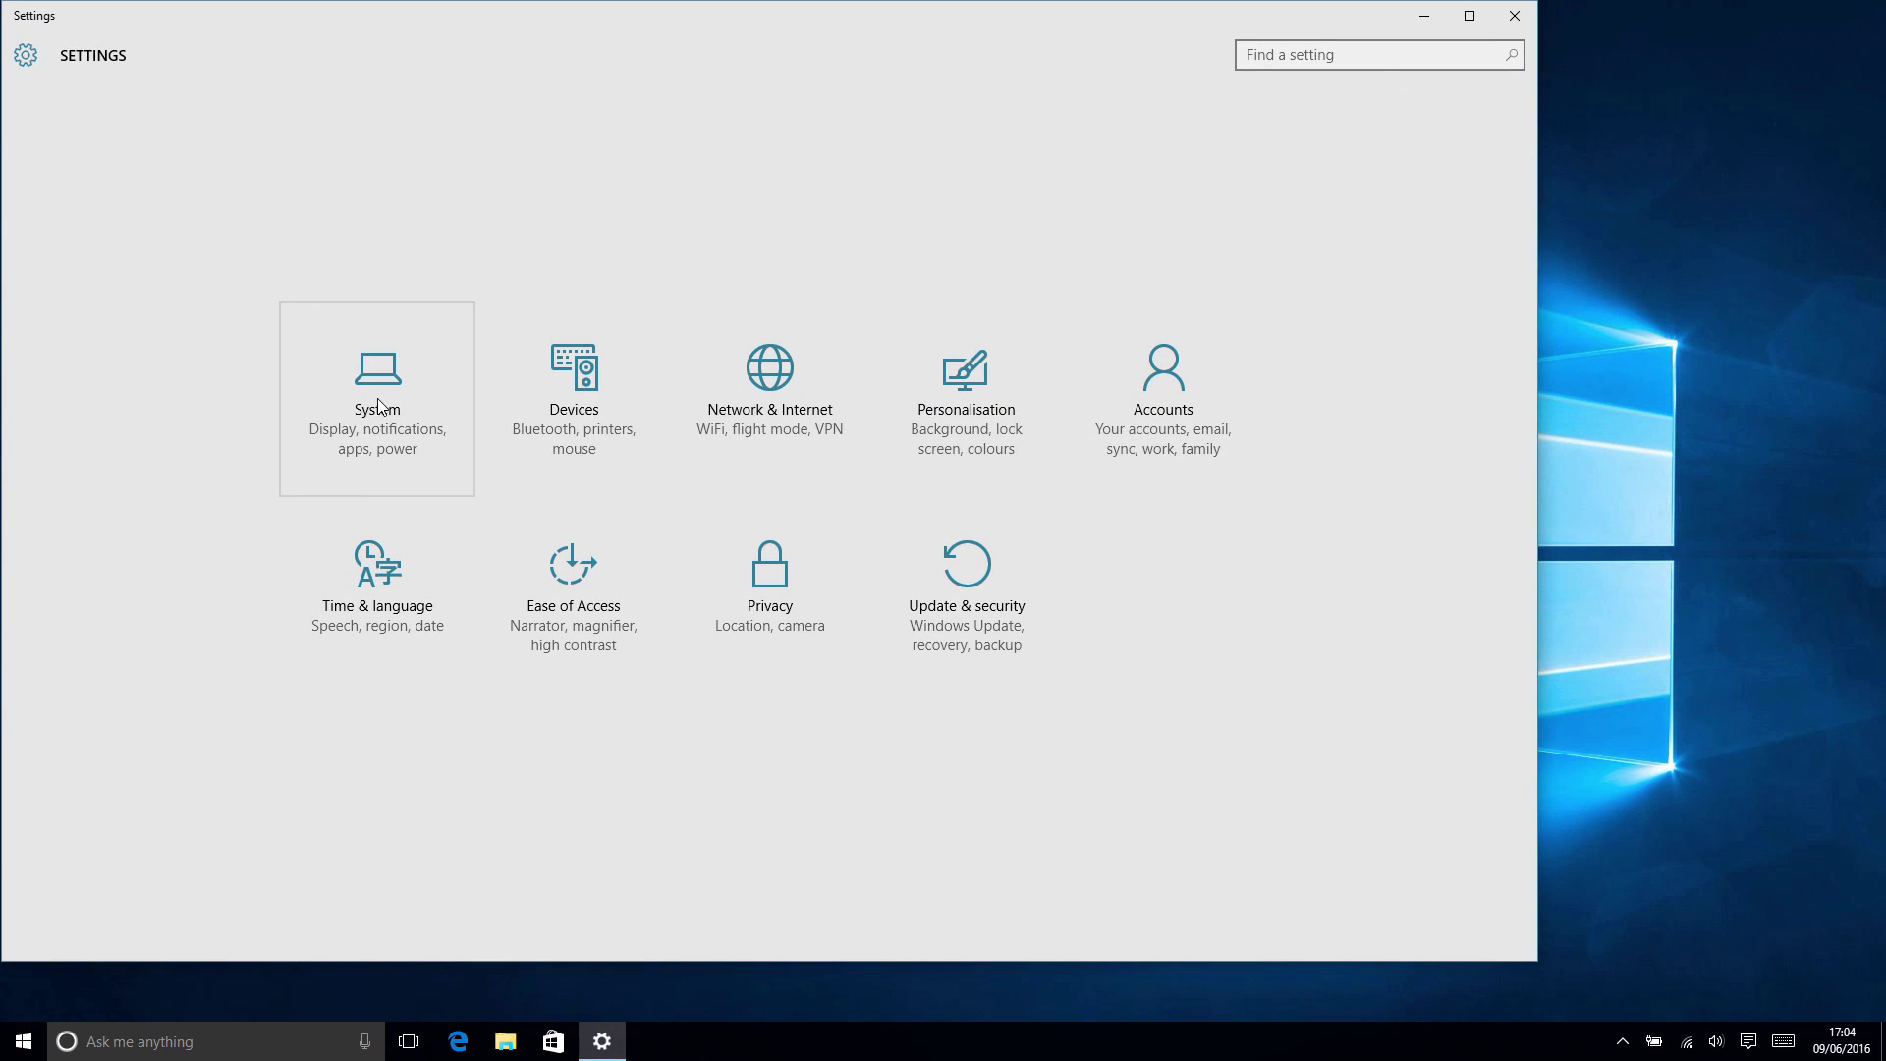
{"action": "left_click", "coordinate": [374, 409]}
{"action": "left_click", "coordinate": [88, 532]}
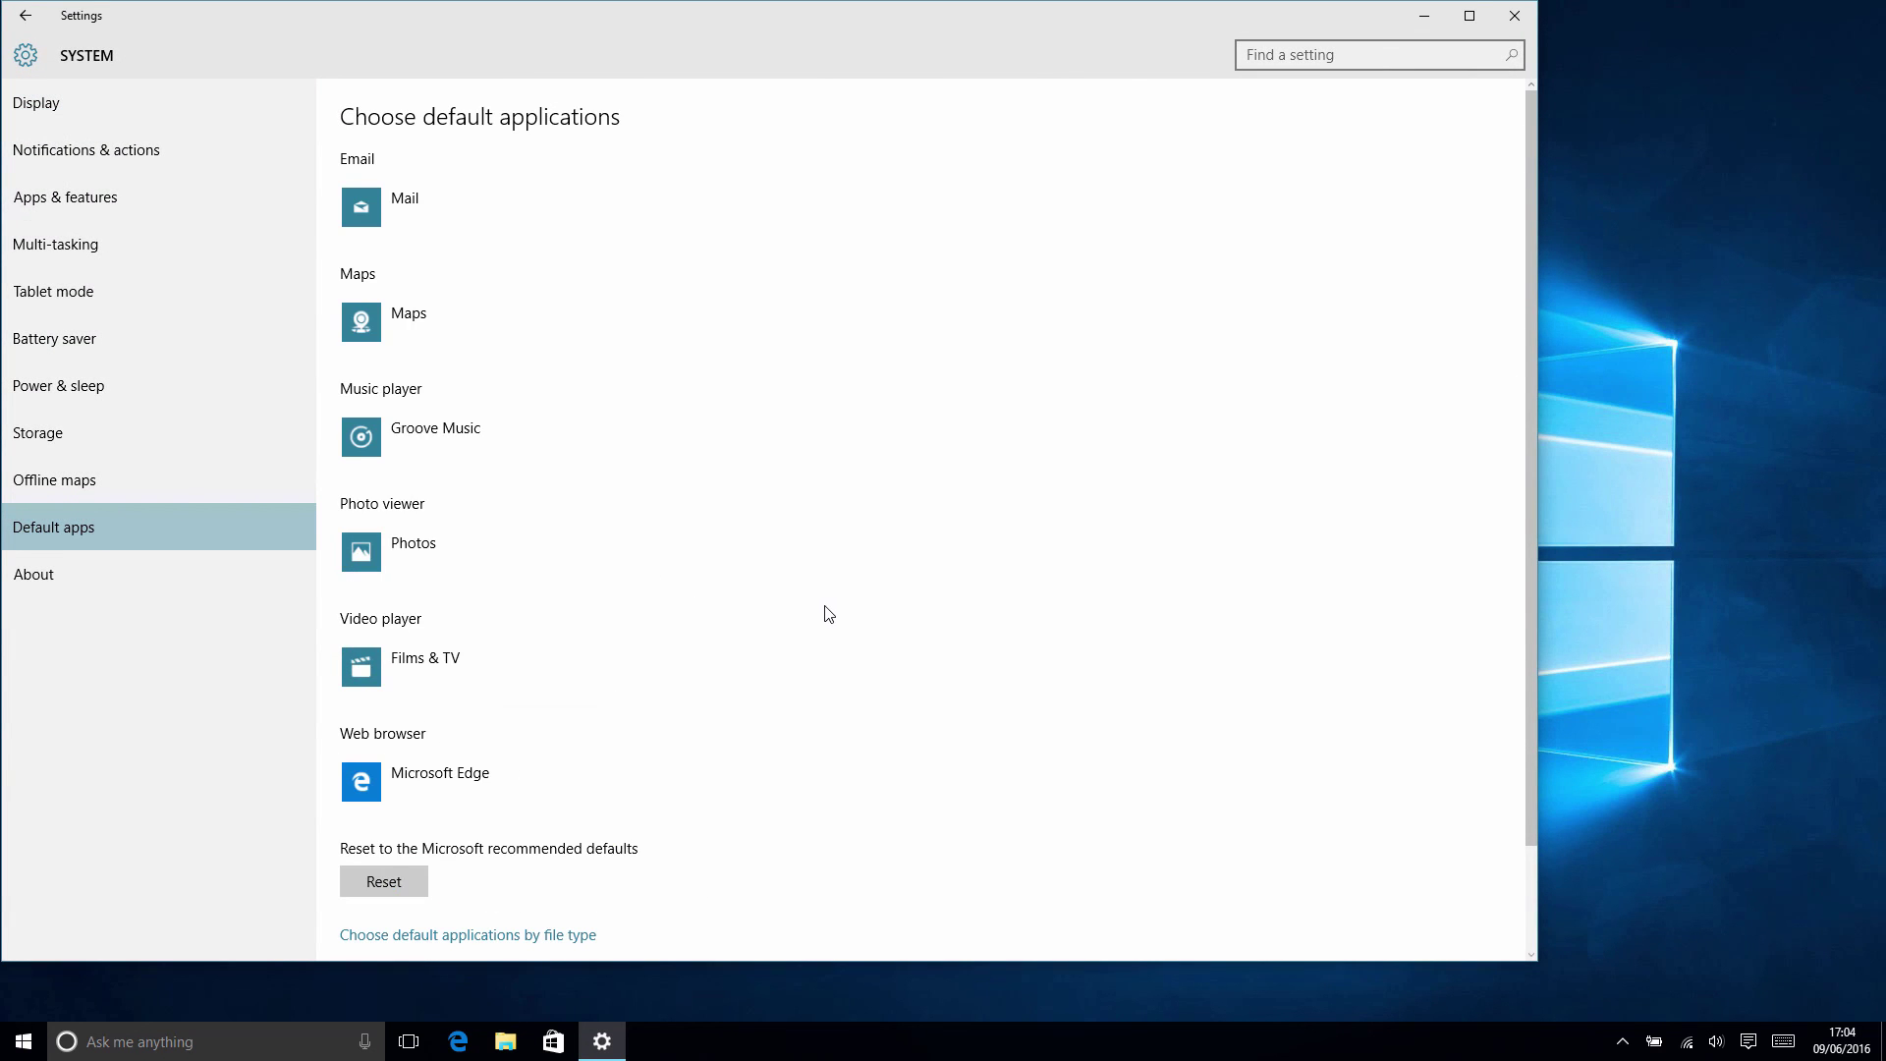
{"action": "scroll", "coordinate": [828, 614], "scroll_direction": "down", "scroll_amount": 3}
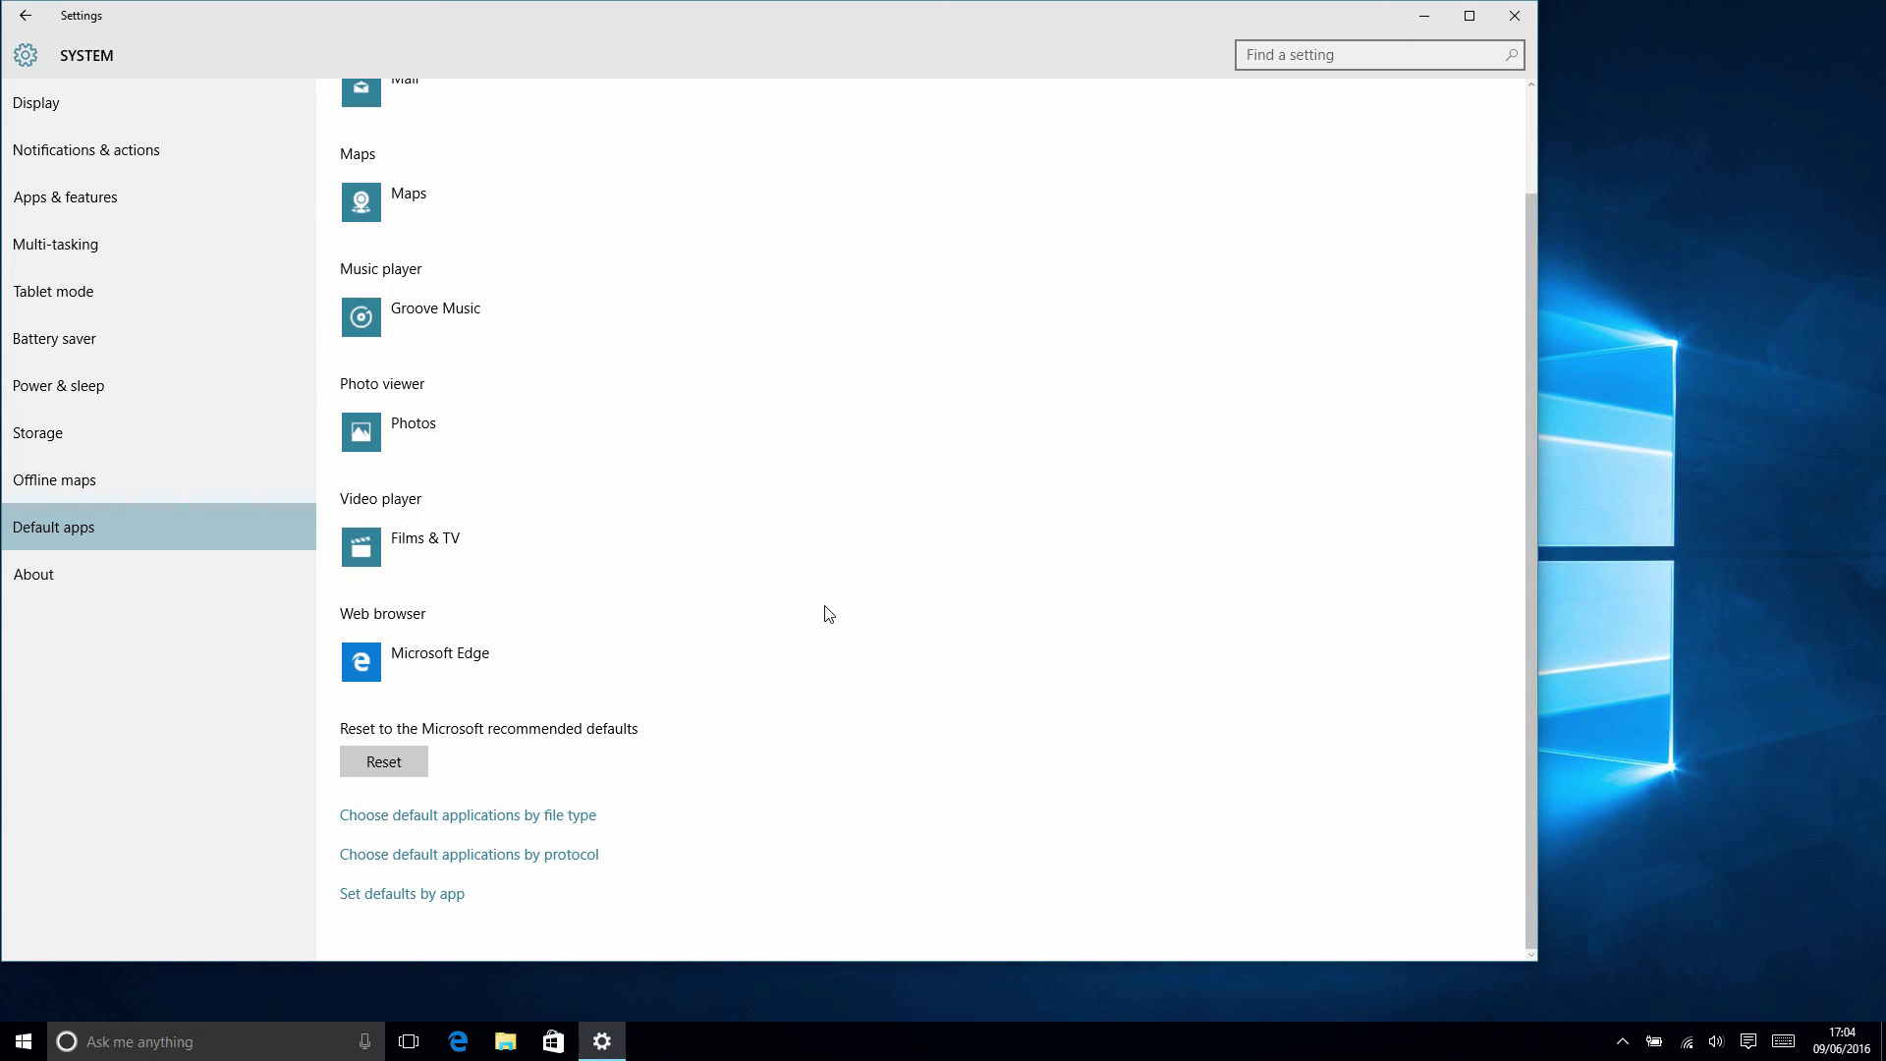
{"action": "left_click", "coordinate": [436, 895]}
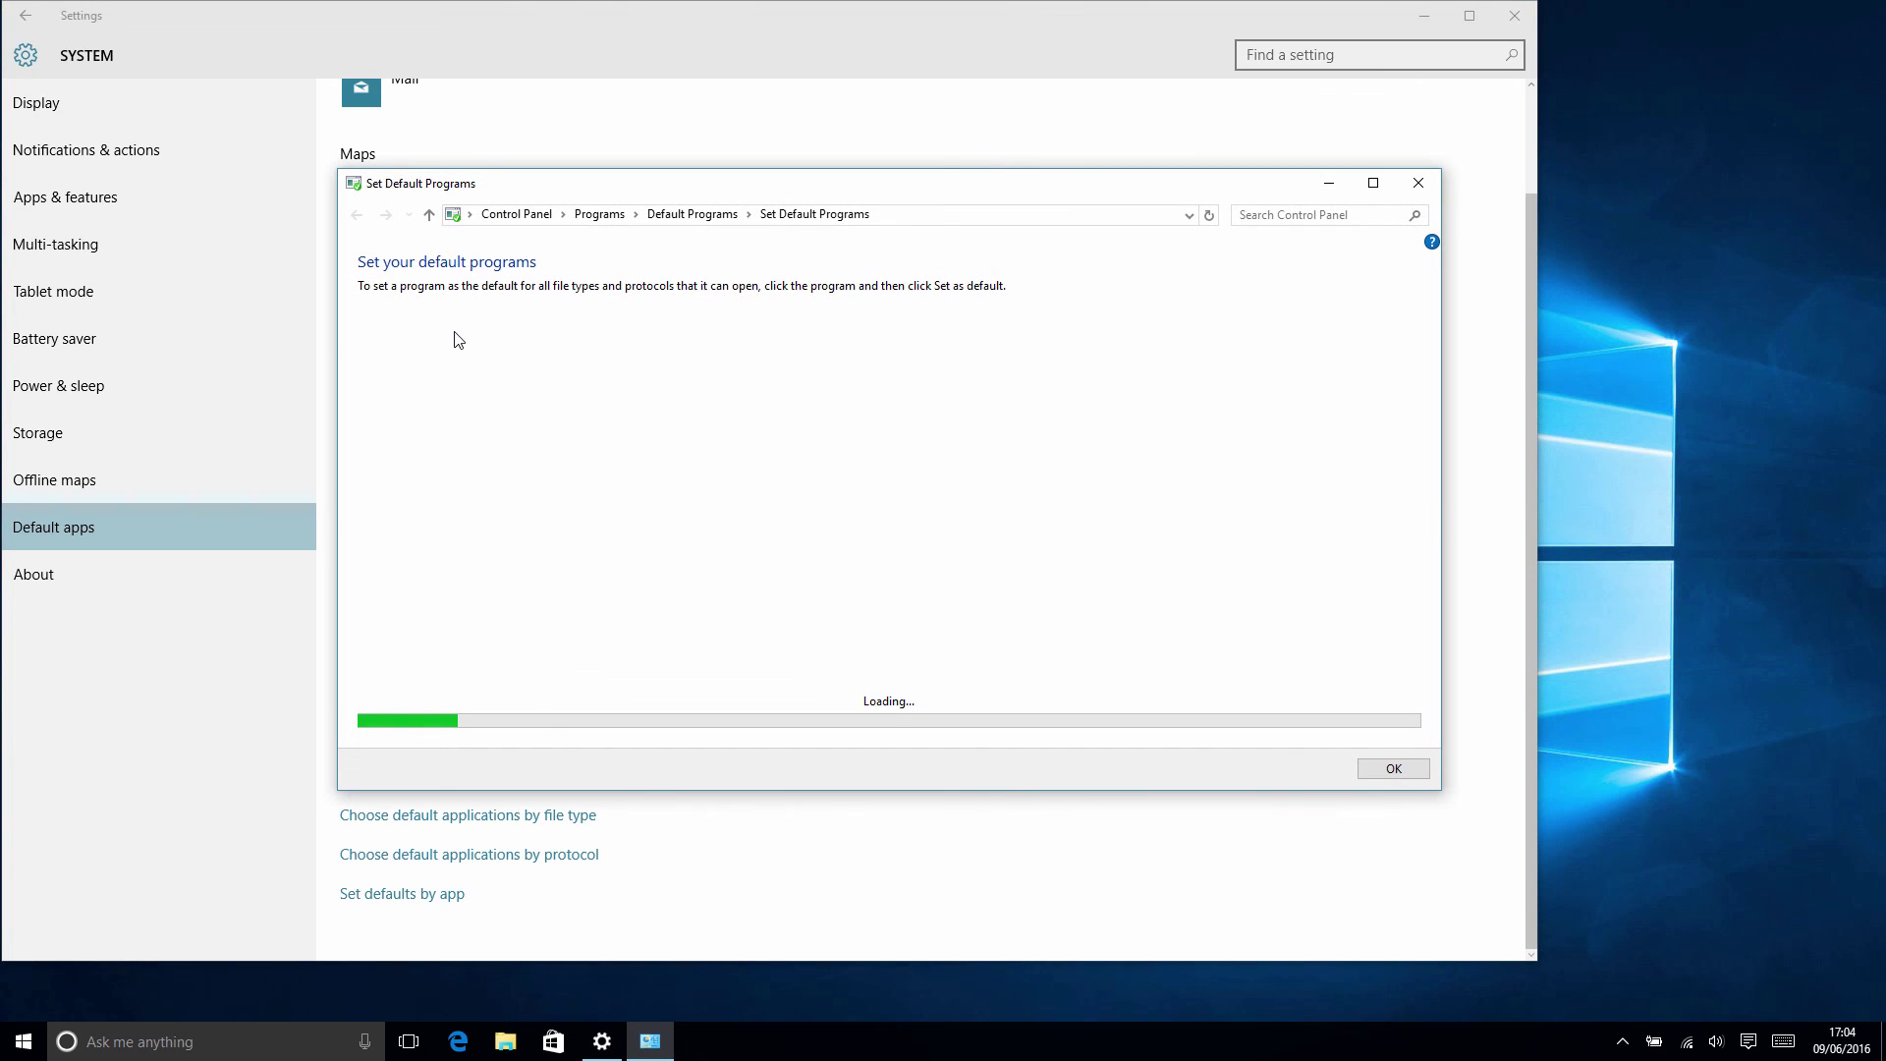
Set Nitro Reader 5 as the default program for its file types, confirm, and close the settings windows
{"action": "left_click_drag", "start_coordinate": [586, 377], "coordinate": [585, 468]}
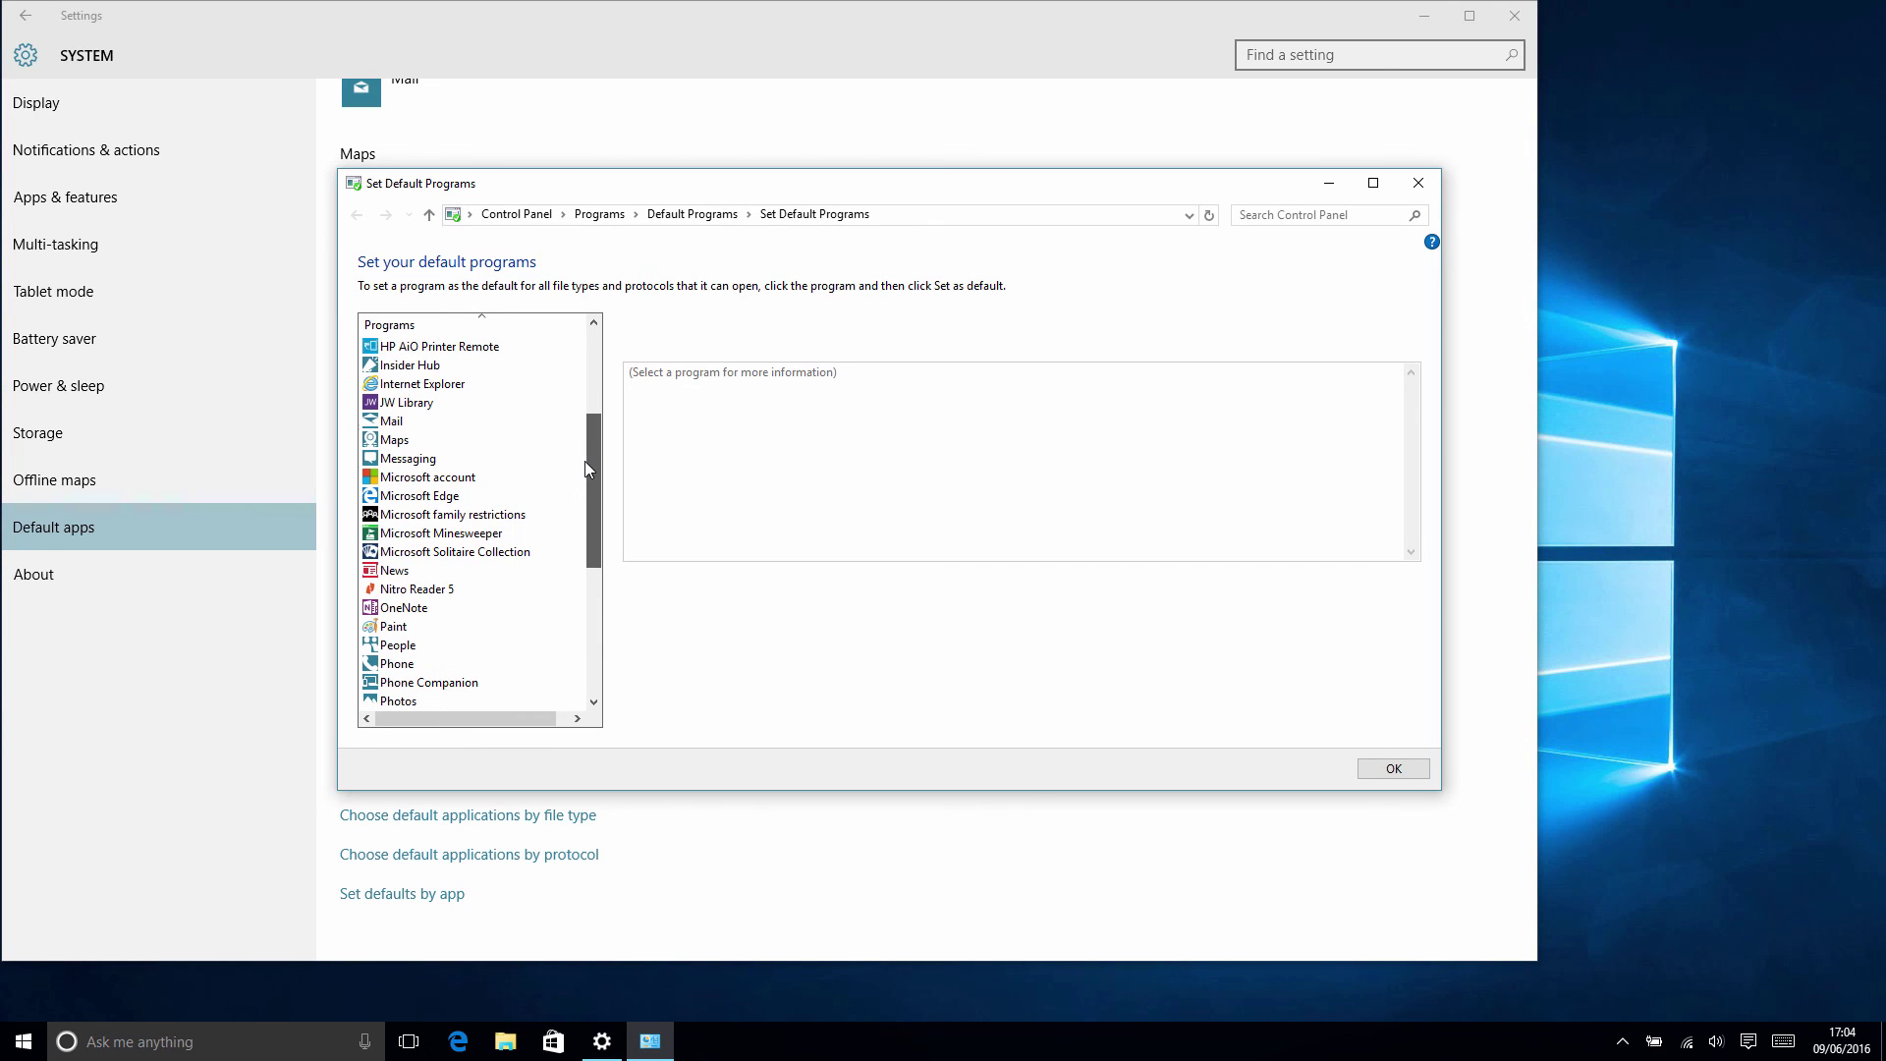
{"action": "left_click", "coordinate": [447, 590]}
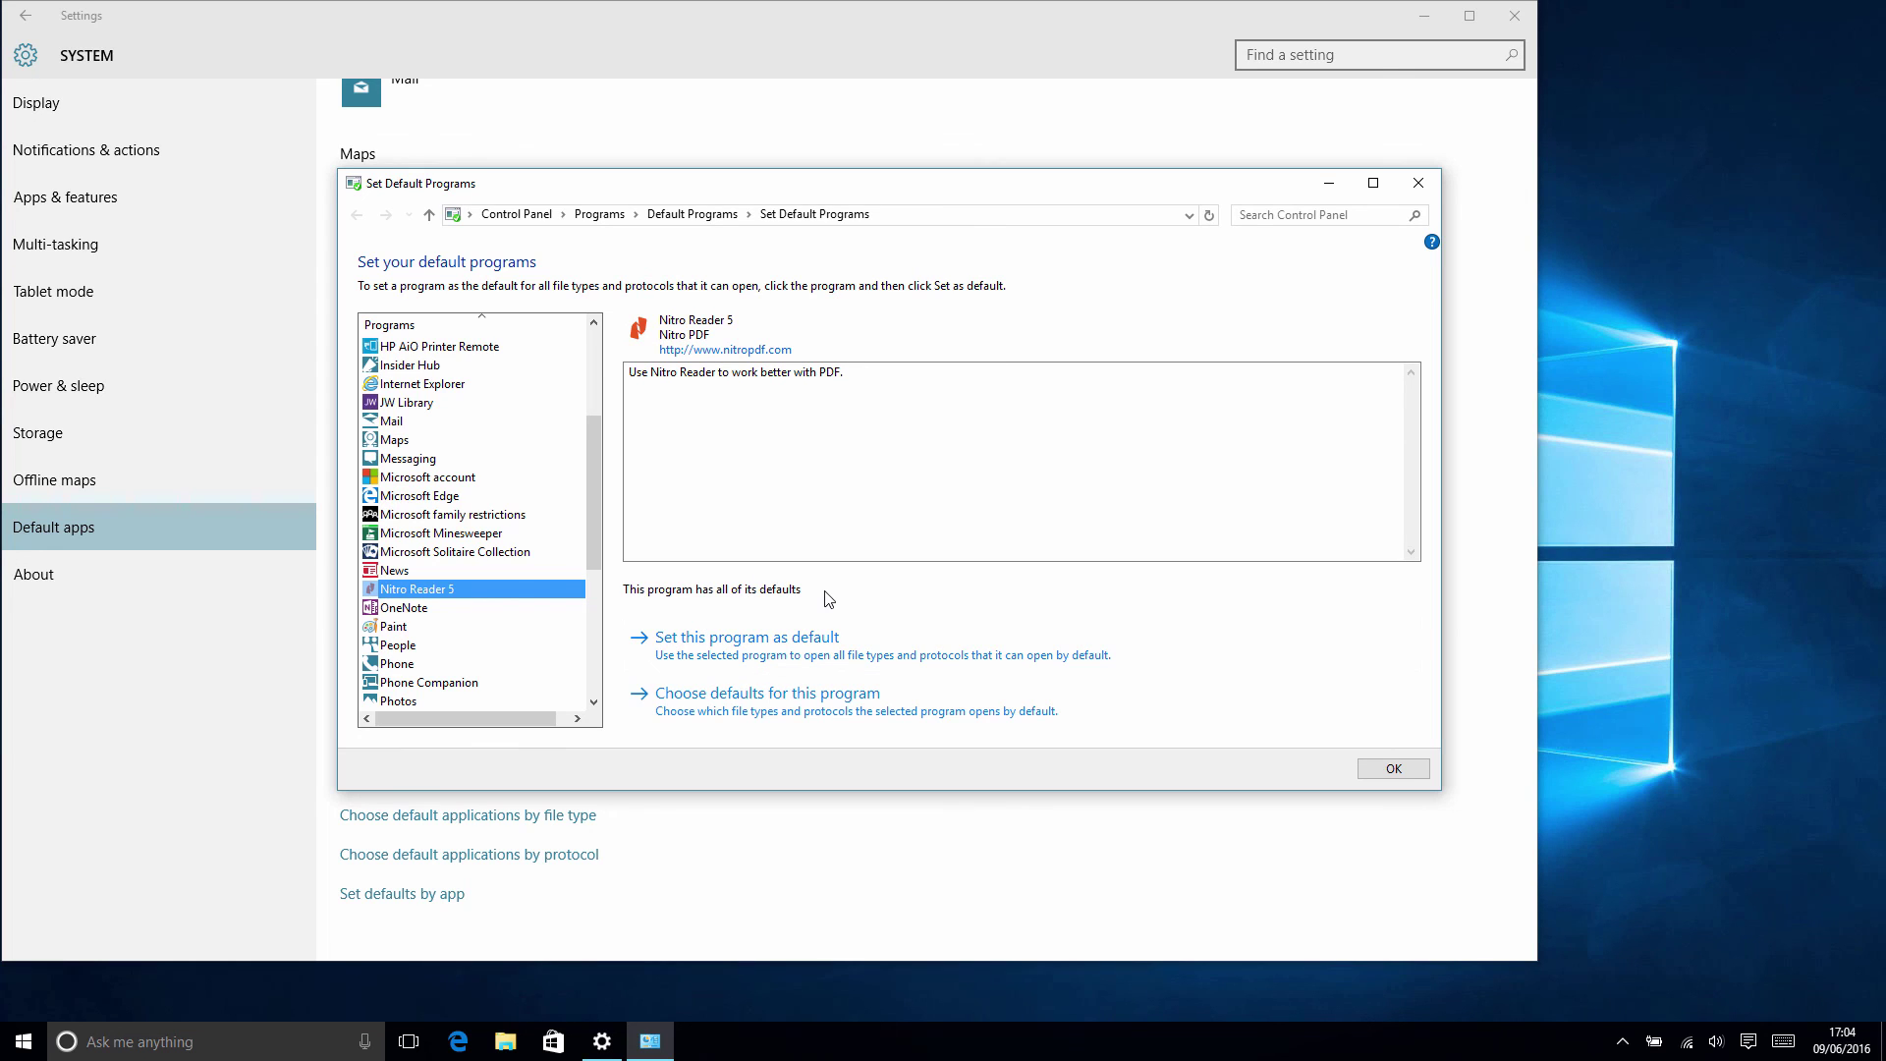
{"action": "left_click", "coordinate": [709, 648]}
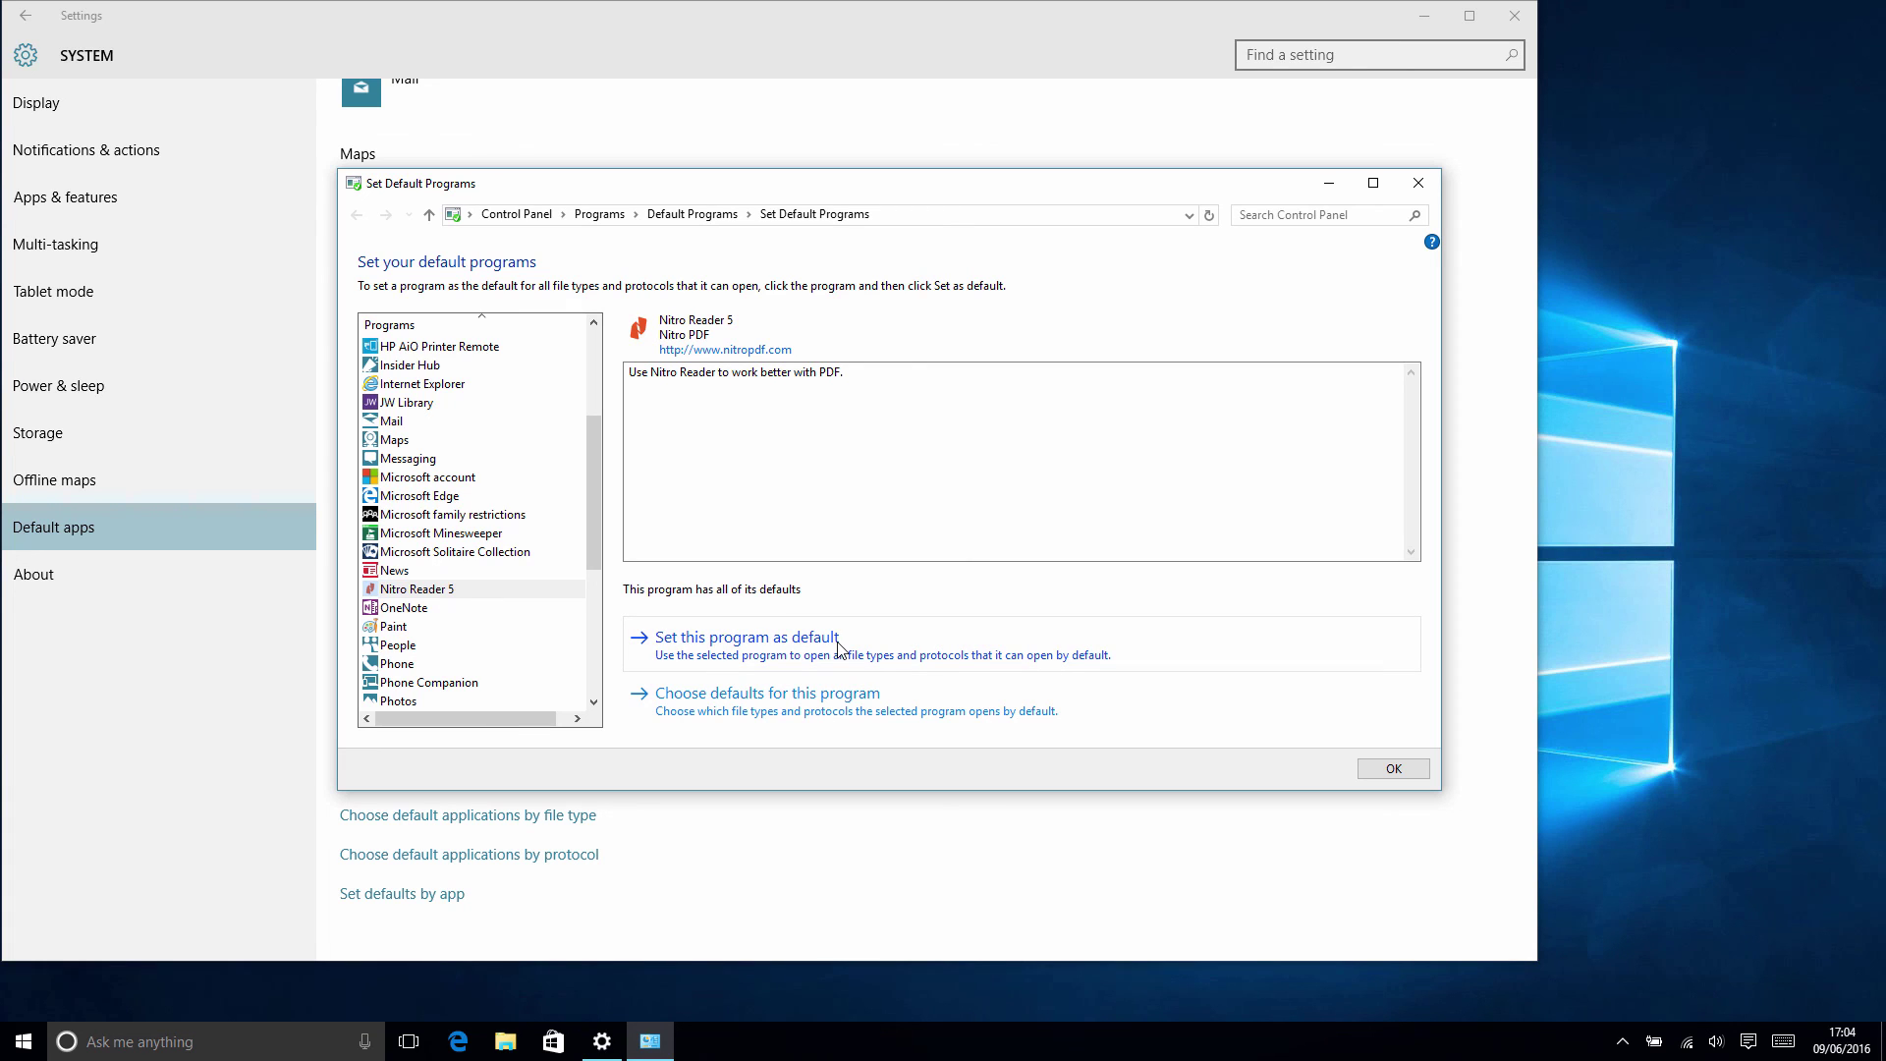
{"action": "left_click", "coordinate": [1385, 771]}
{"action": "left_click", "coordinate": [1418, 183]}
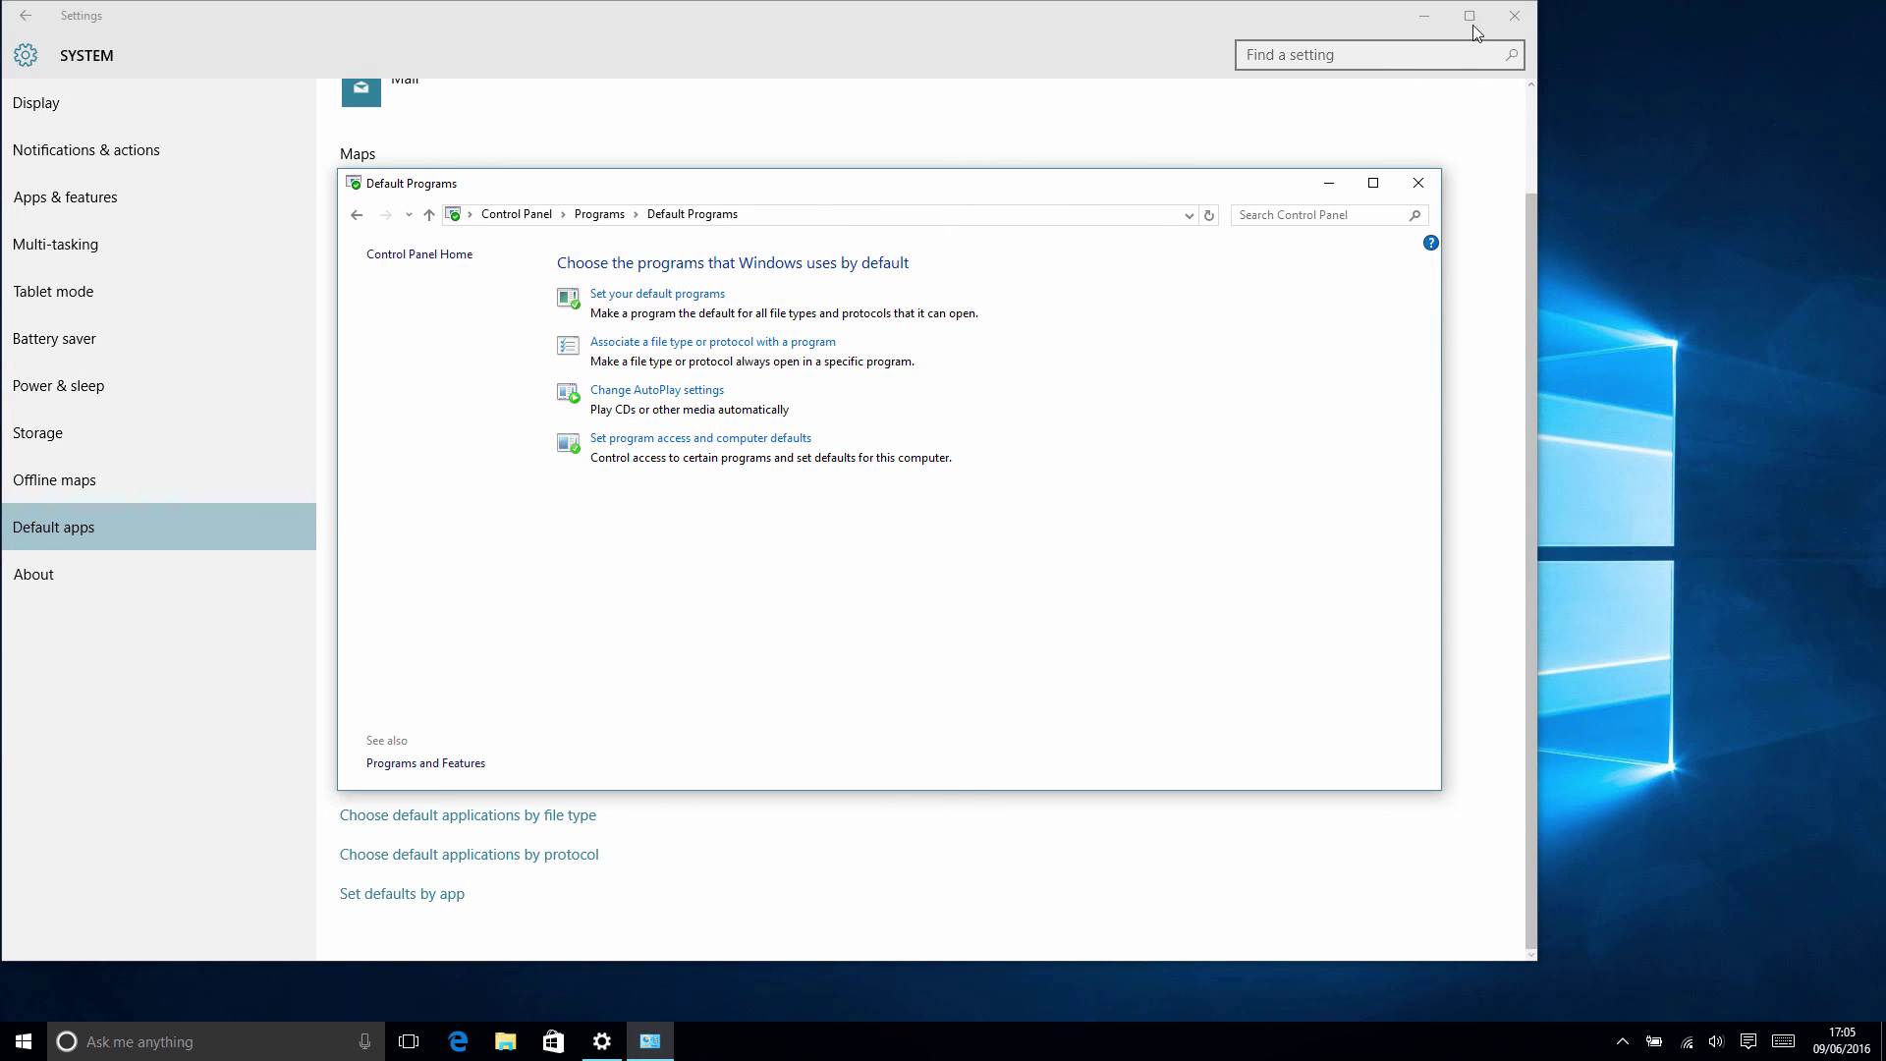
{"action": "left_click", "coordinate": [1514, 16]}
Open SoundBox.pdf from the Downloads folder to check its default viewer, then close the document and the file window
{"action": "left_click", "coordinate": [505, 1041]}
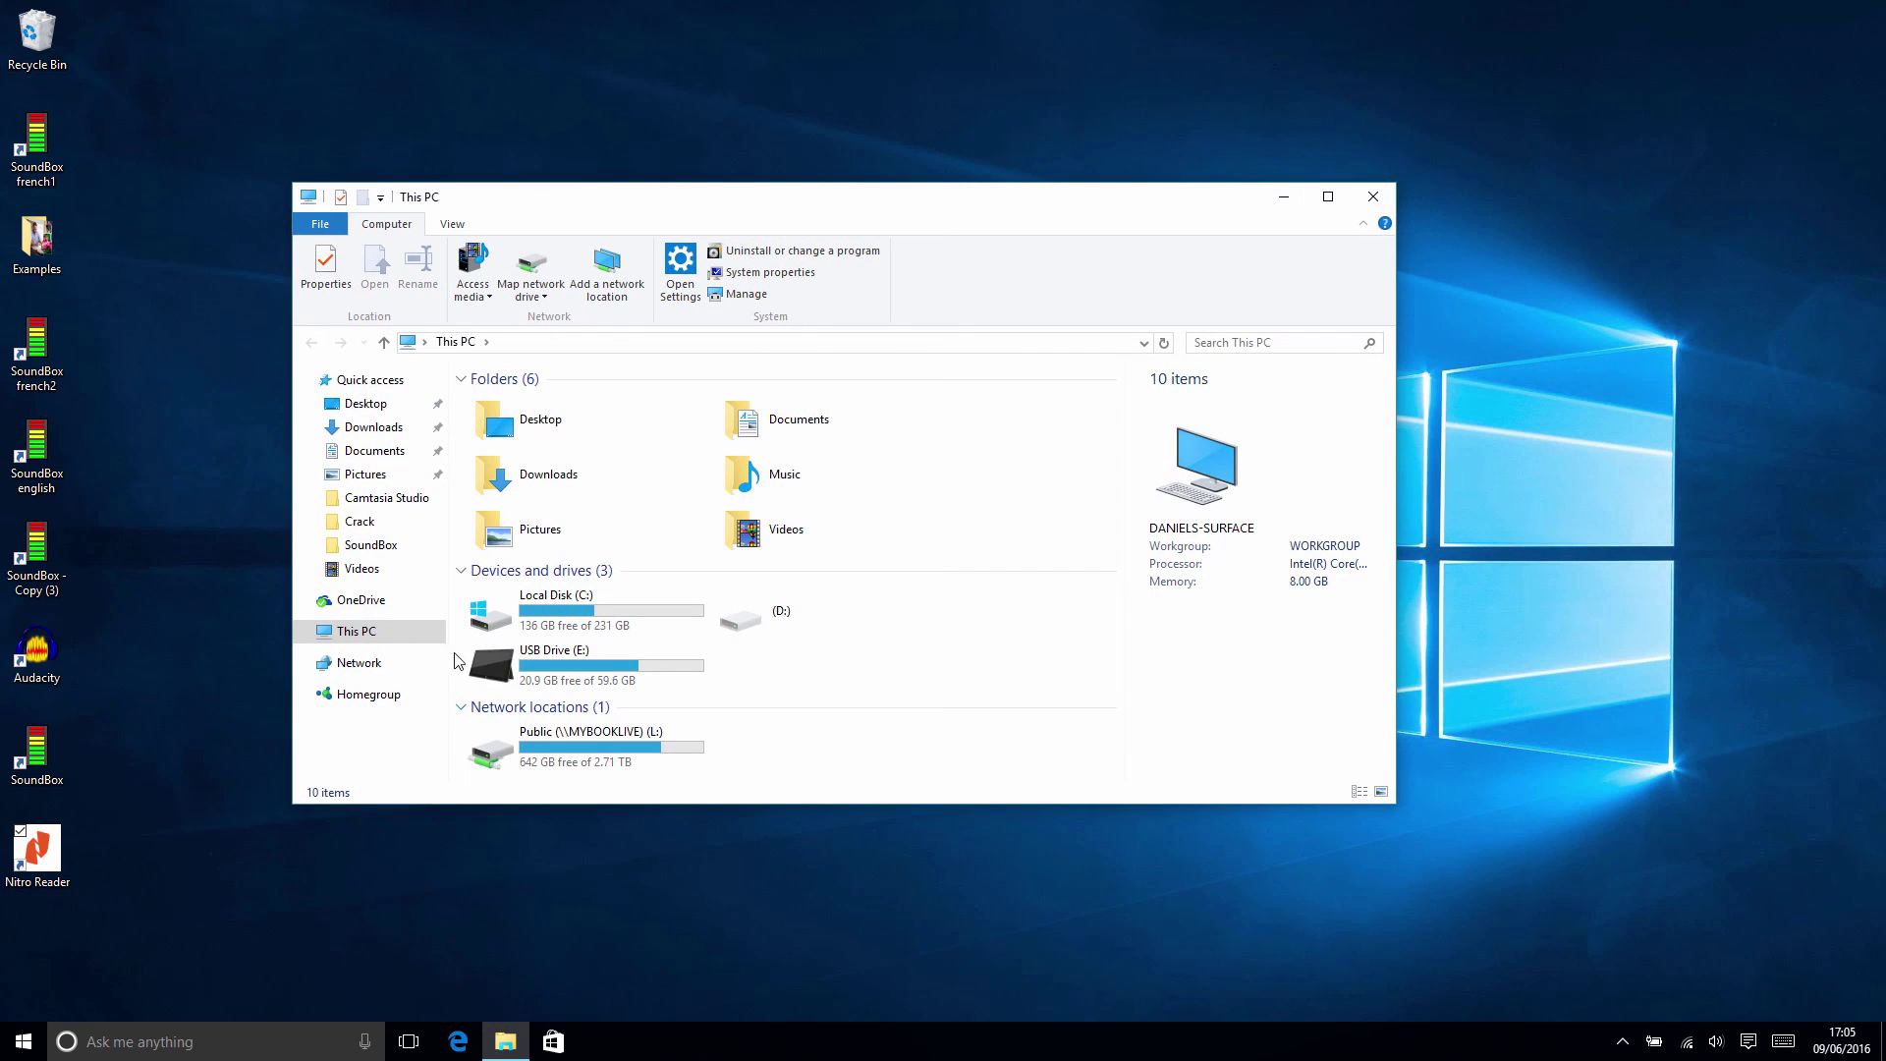
{"action": "left_click", "coordinate": [374, 426]}
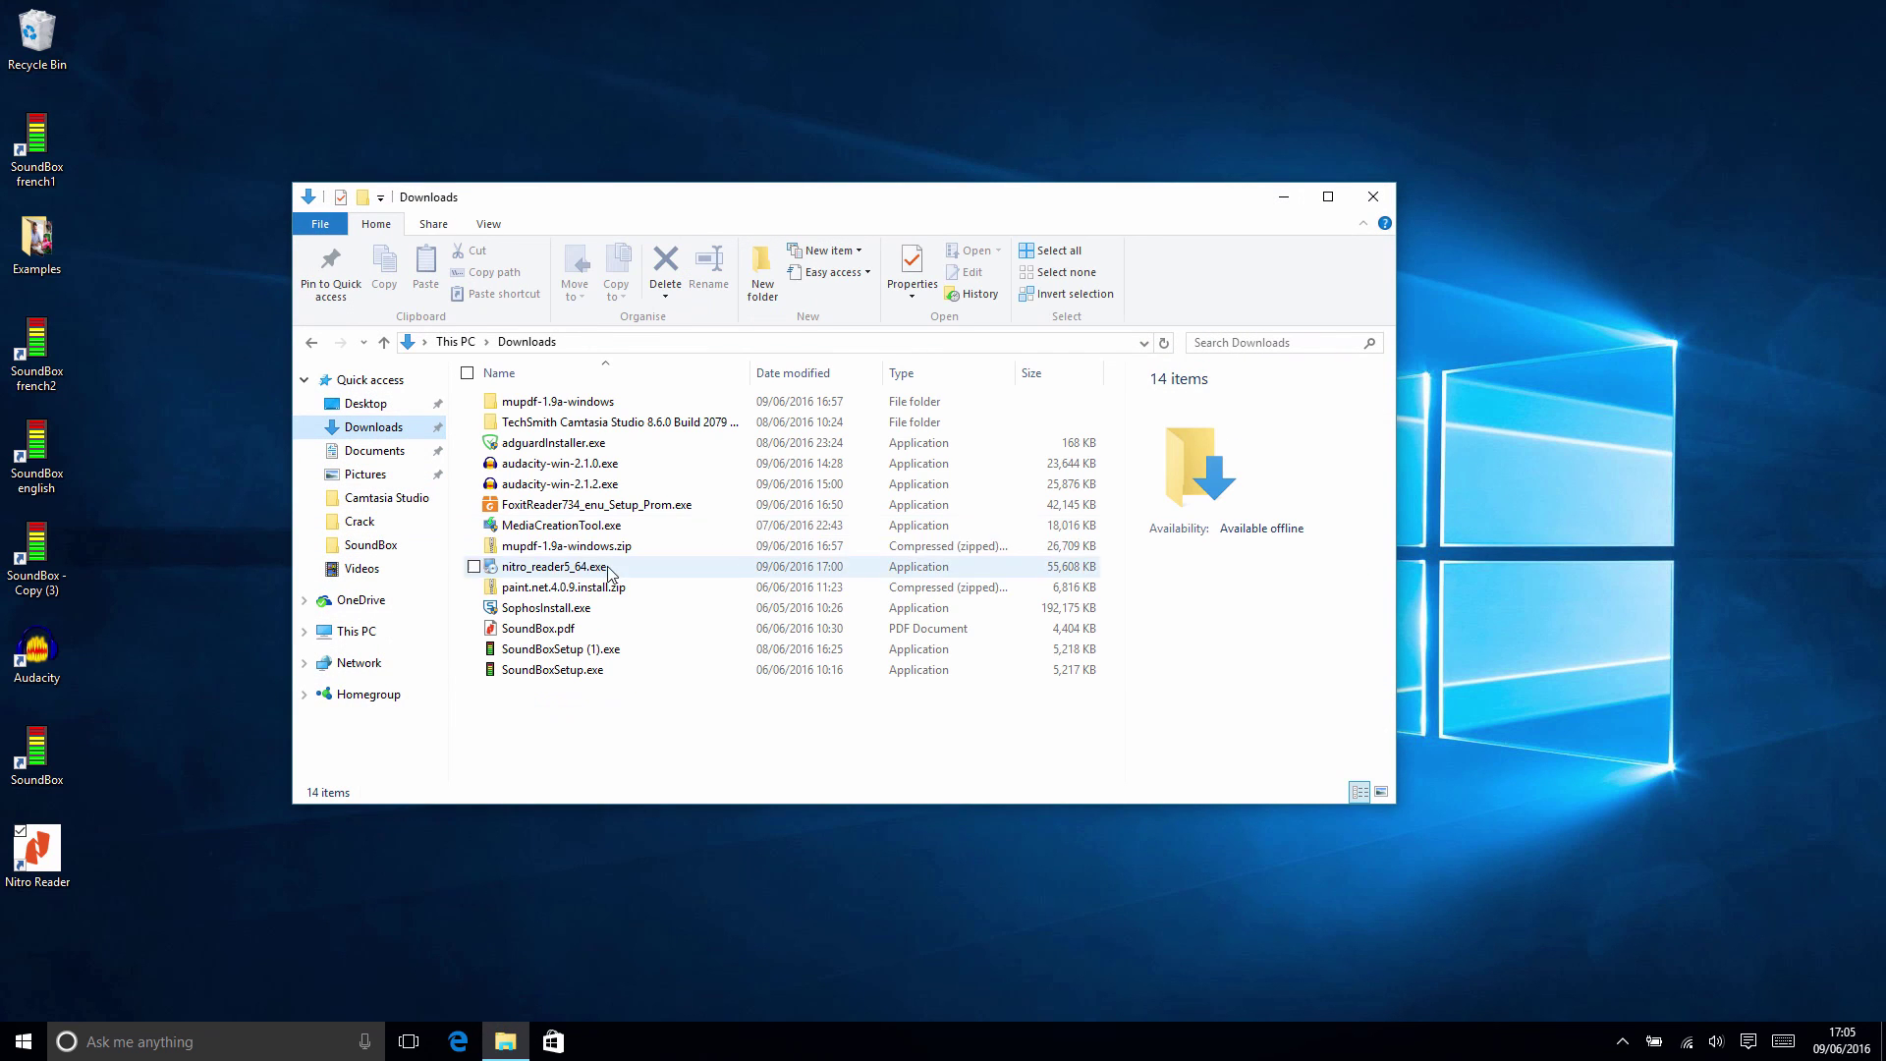
{"action": "double_click", "coordinate": [536, 628]}
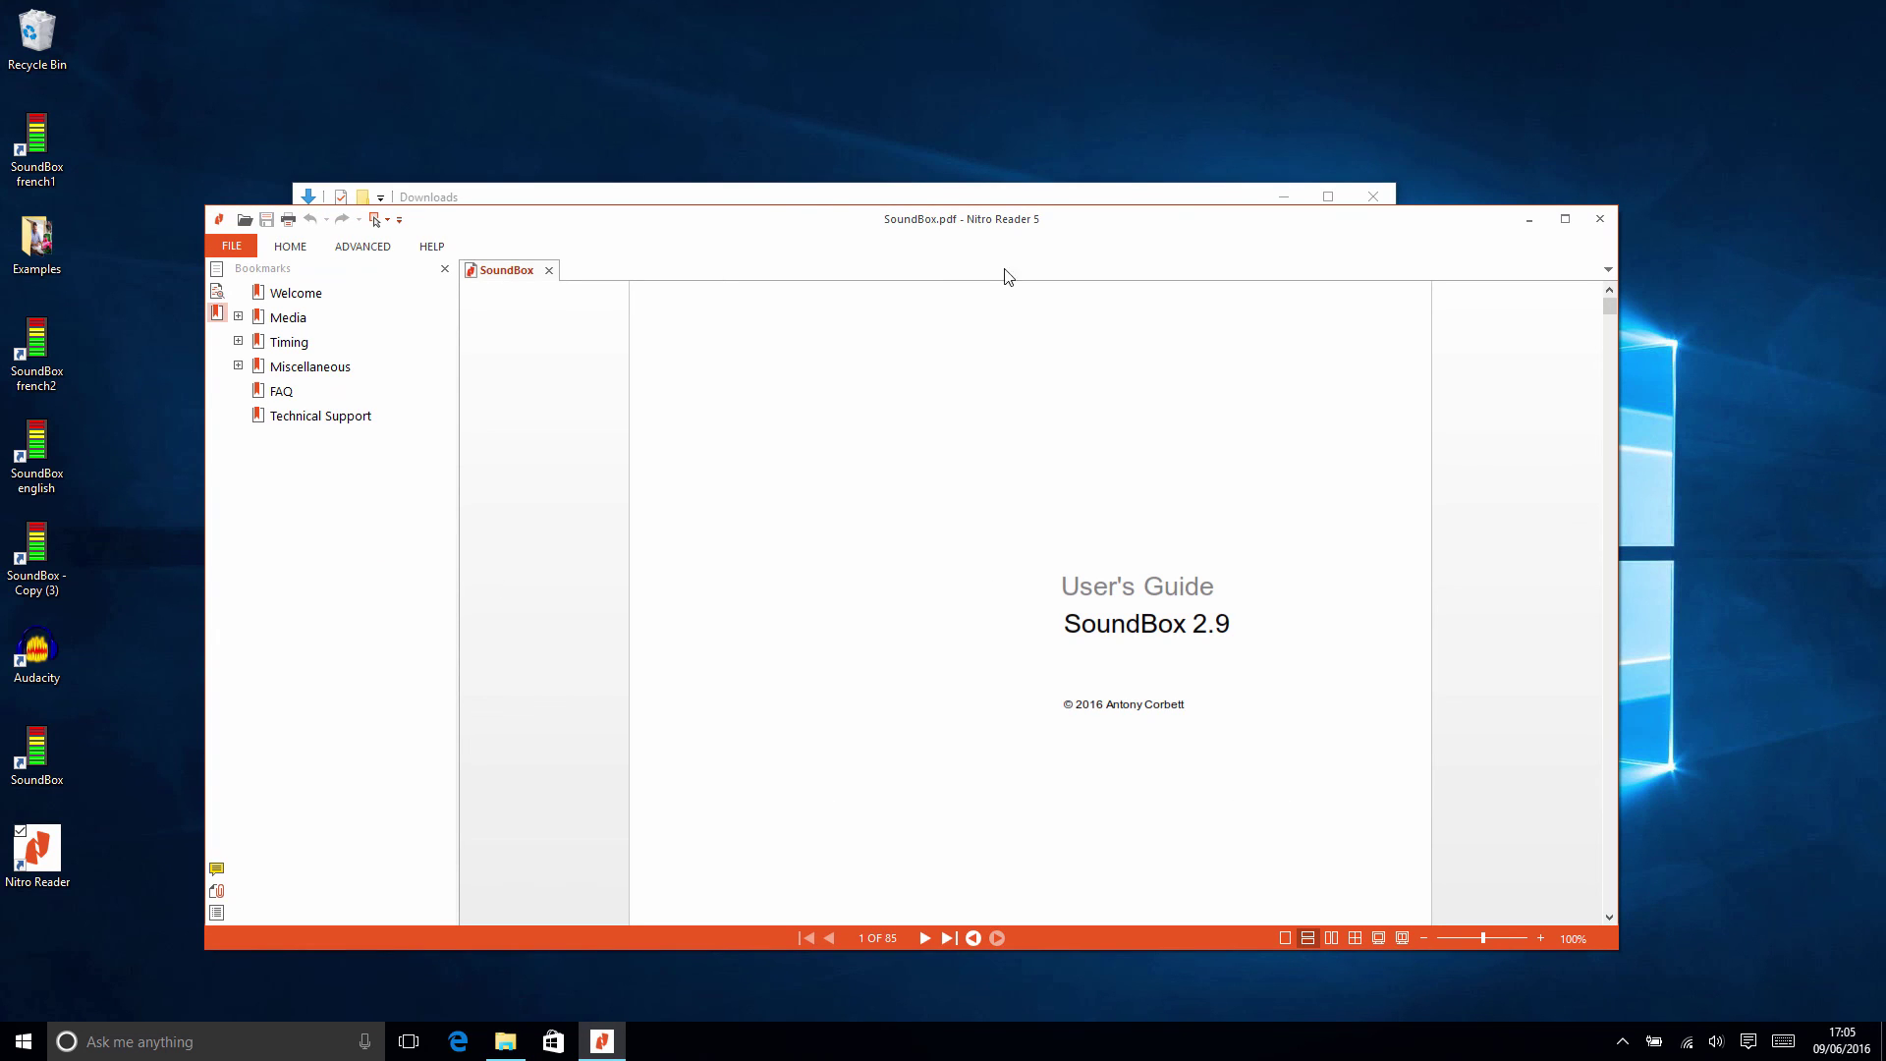
{"action": "left_click", "coordinate": [1604, 222]}
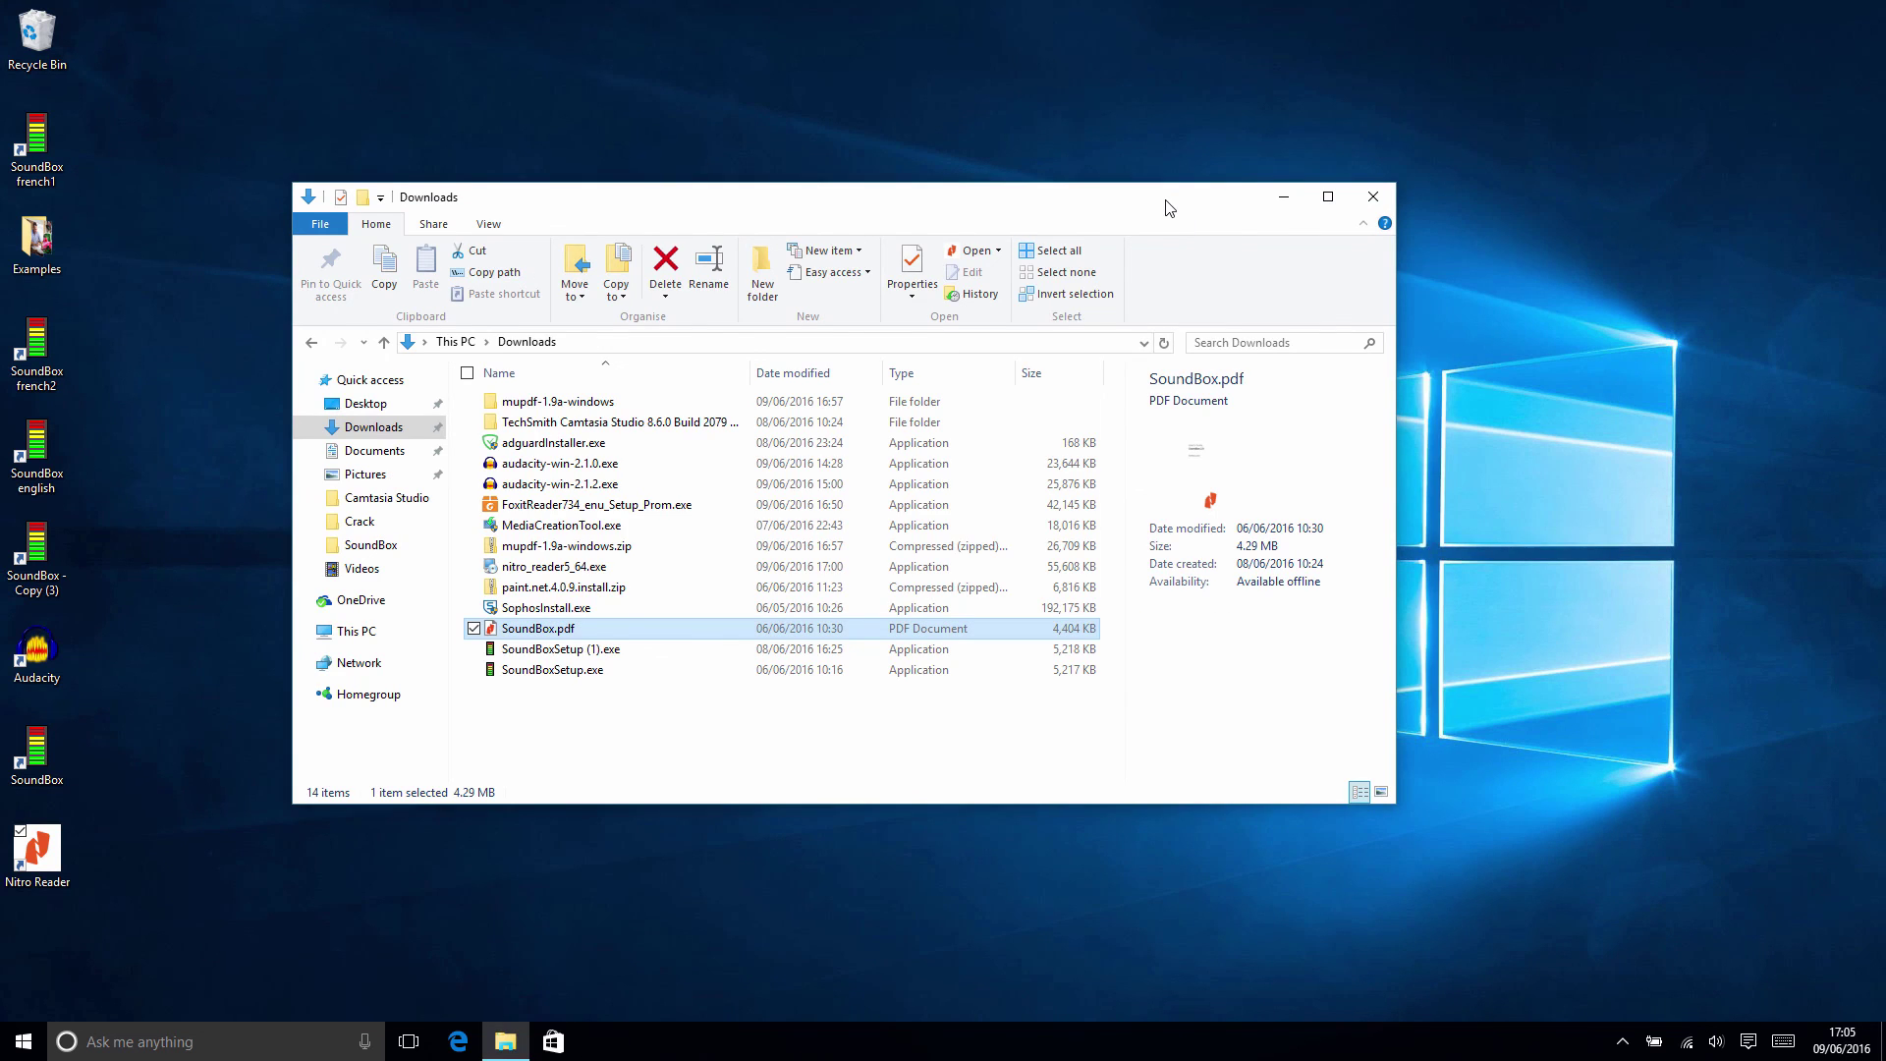
{"action": "left_click_drag", "start_coordinate": [1341, 202], "coordinate": [1429, 207]}
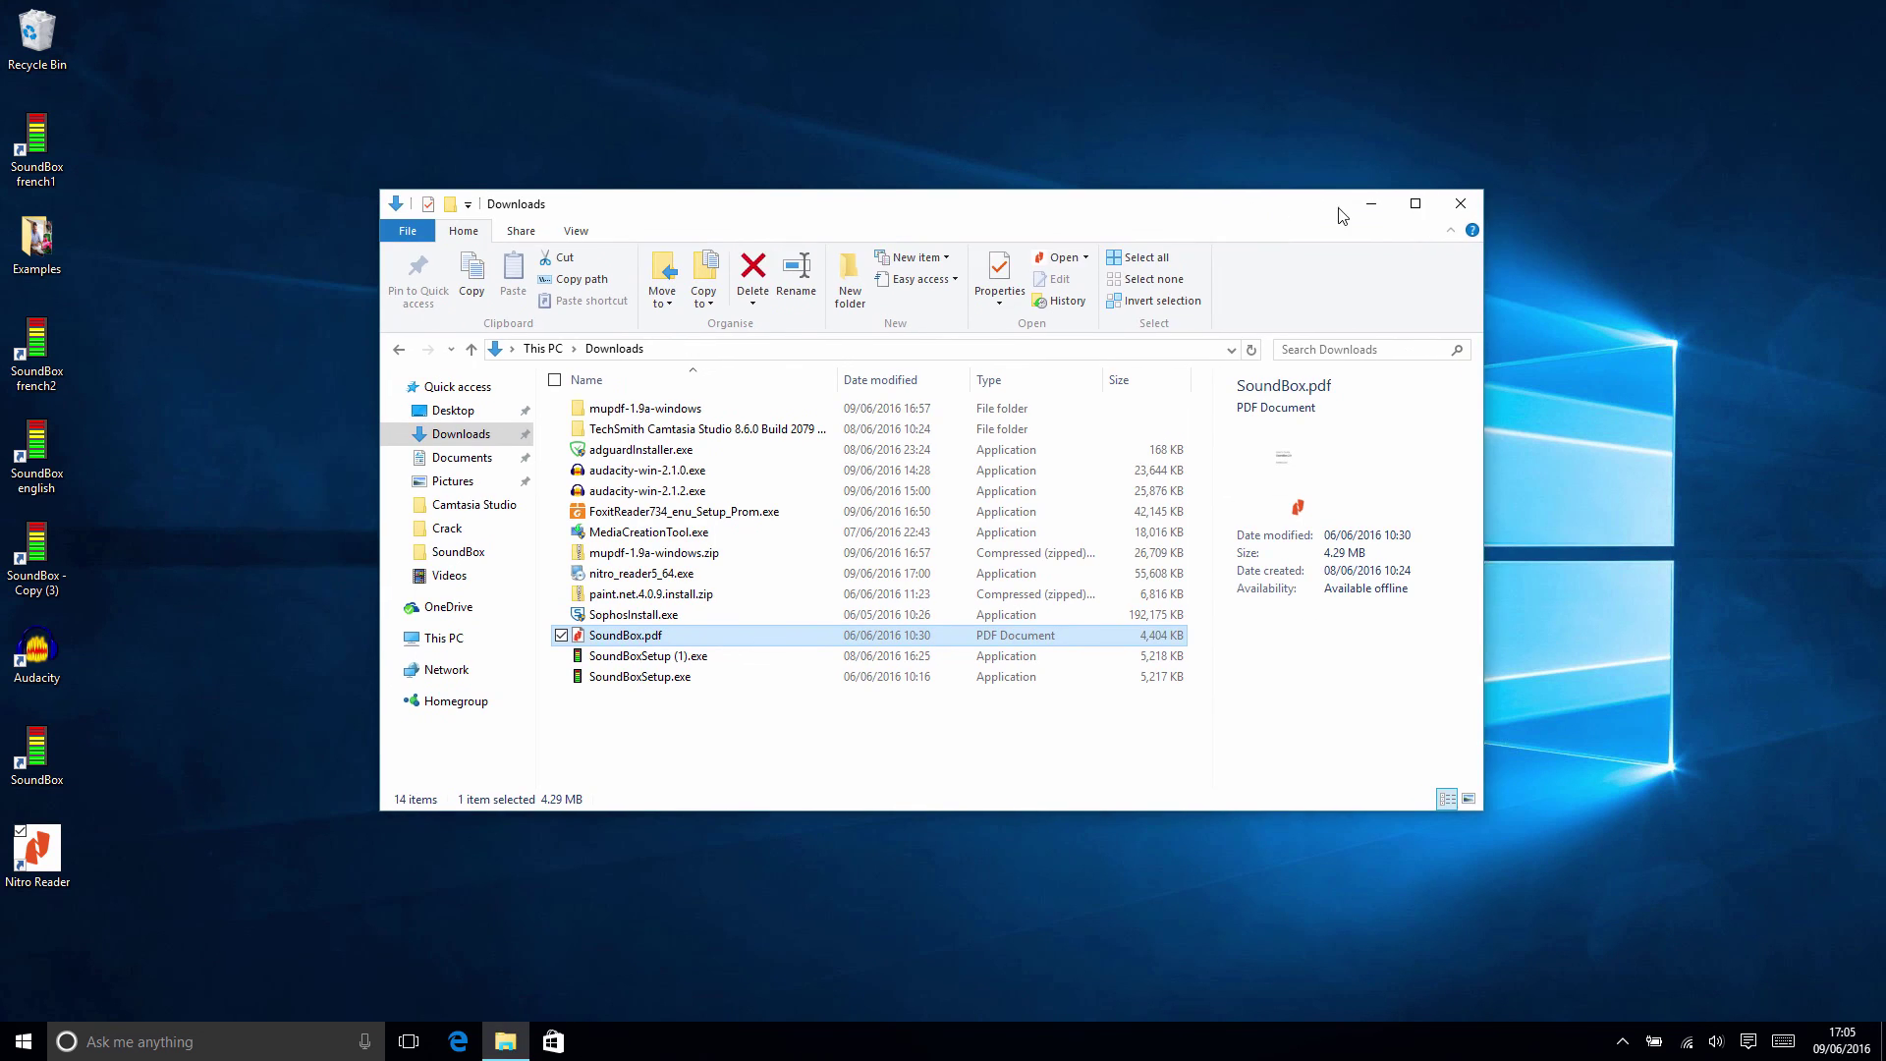
{"action": "left_click", "coordinate": [1460, 203]}
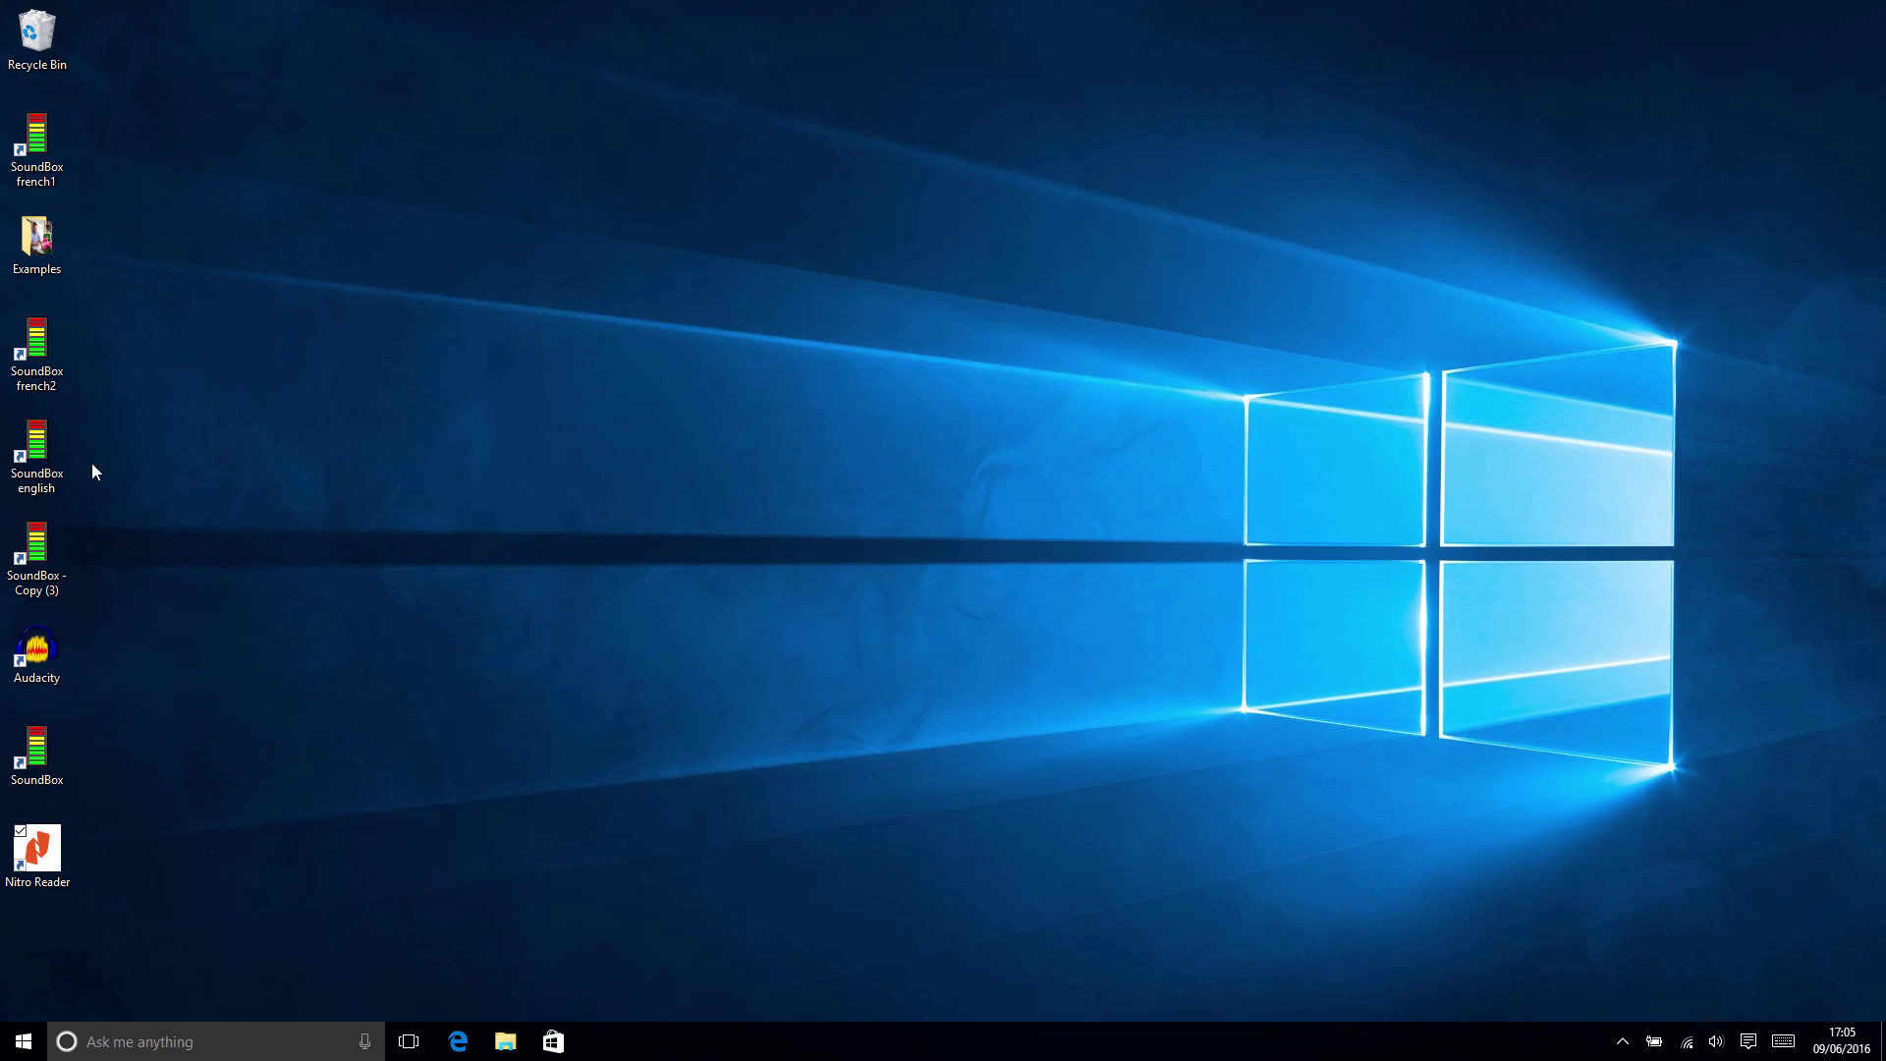
Start the English SoundBox and launch the SoundBox PDF from Websites & PDFs on target display \\.\DISPLAY1
{"action": "double_click", "coordinate": [49, 453]}
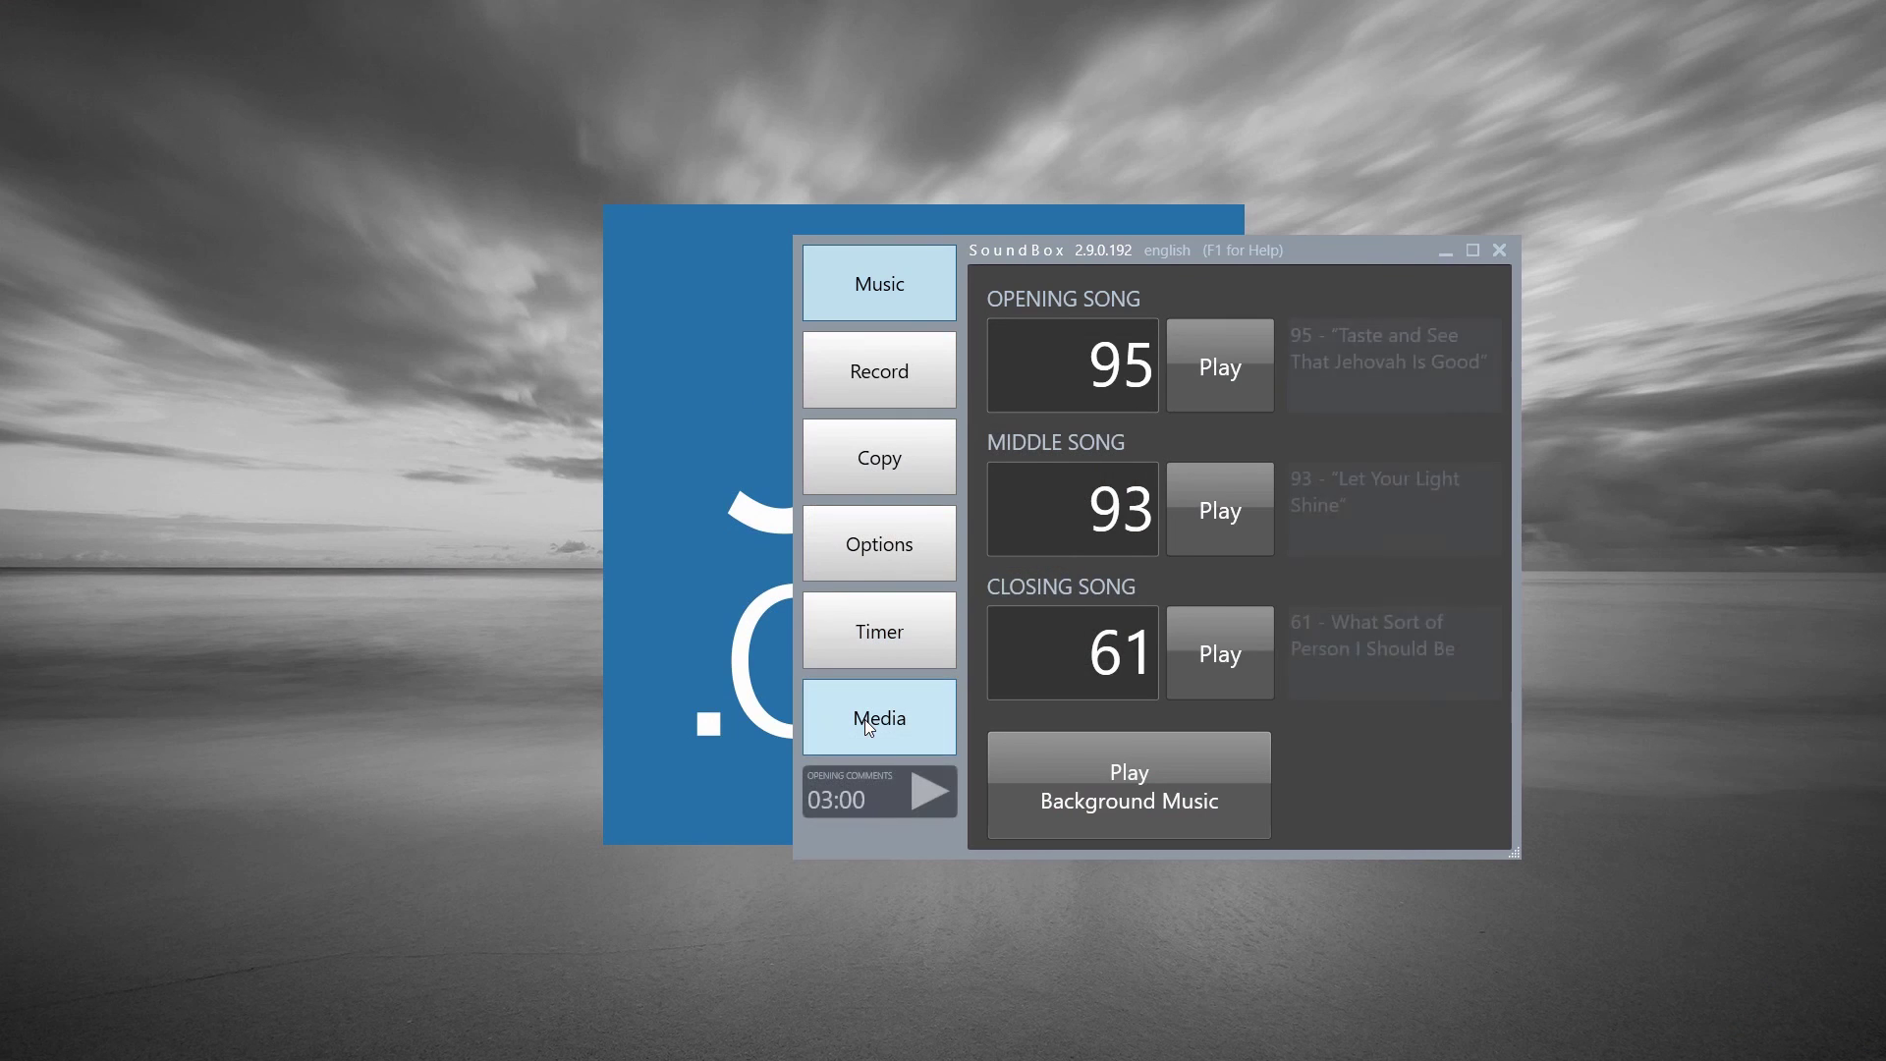
{"action": "left_click", "coordinate": [864, 719]}
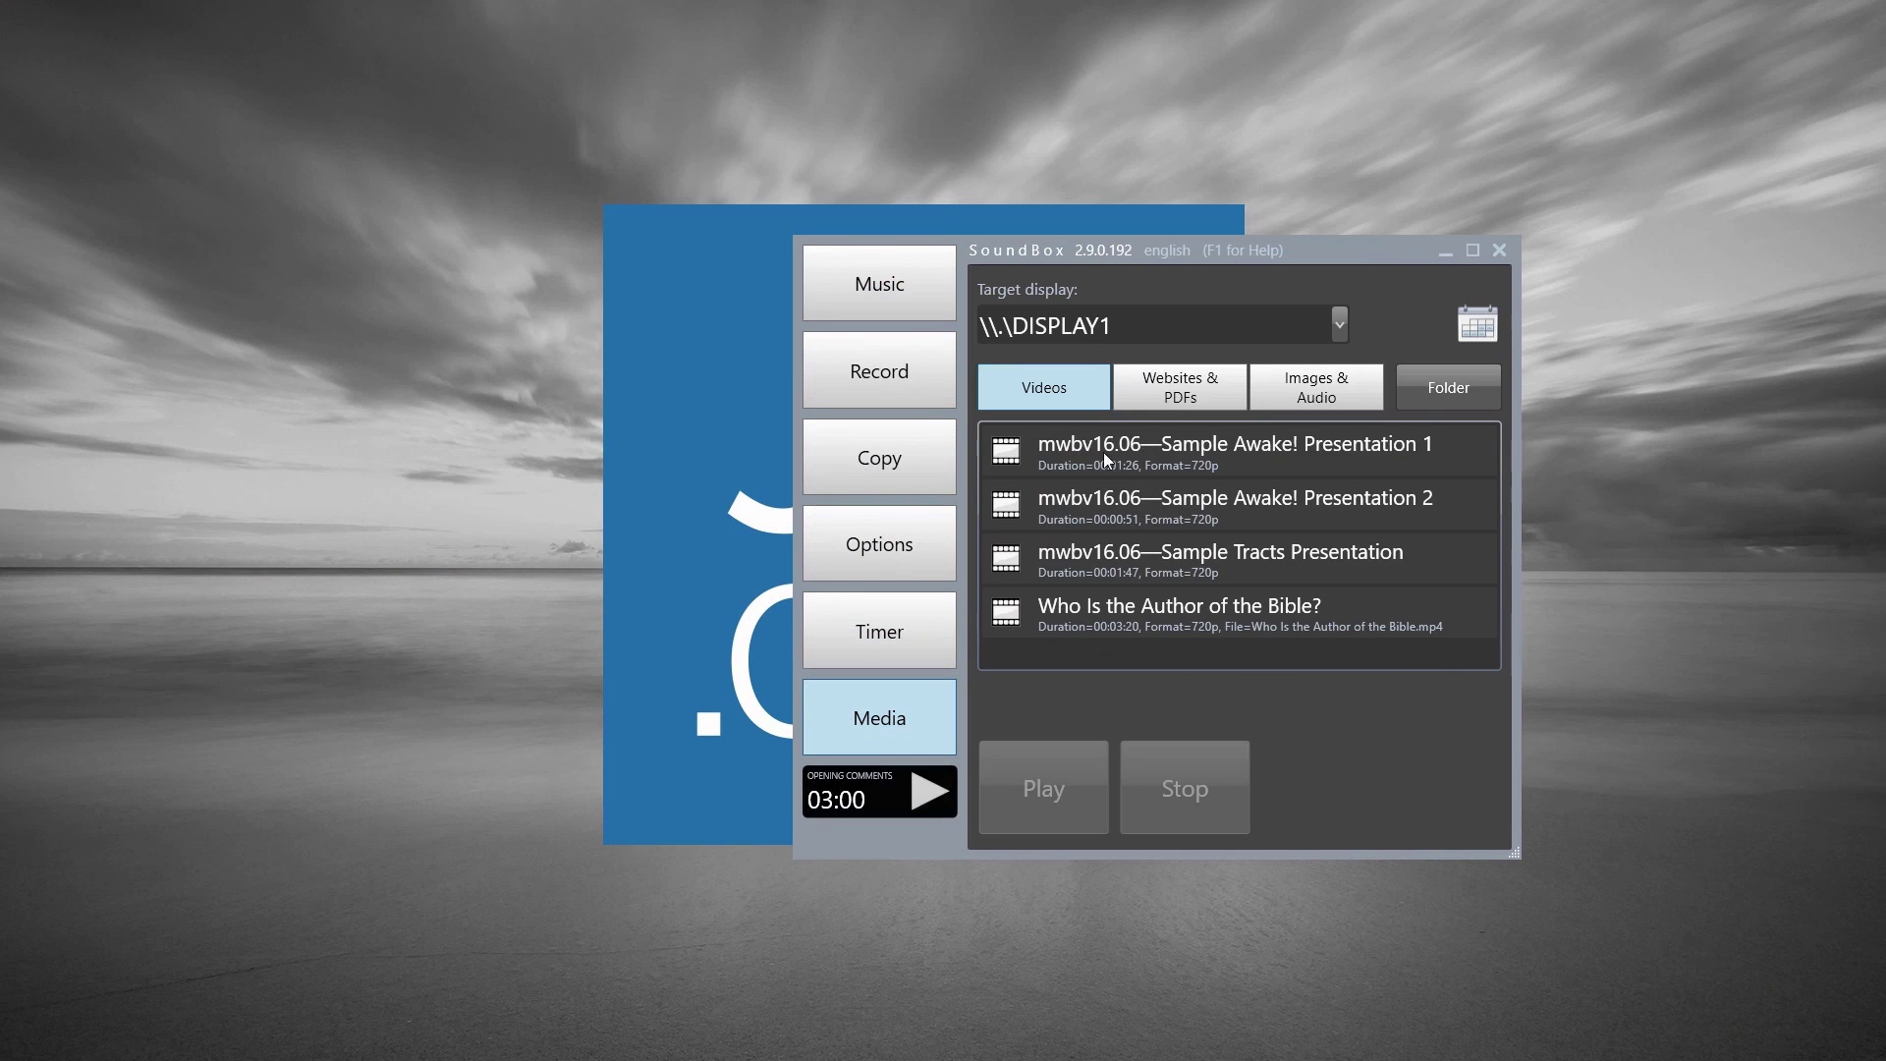
{"action": "left_click", "coordinate": [1174, 385]}
{"action": "left_click", "coordinate": [1087, 564]}
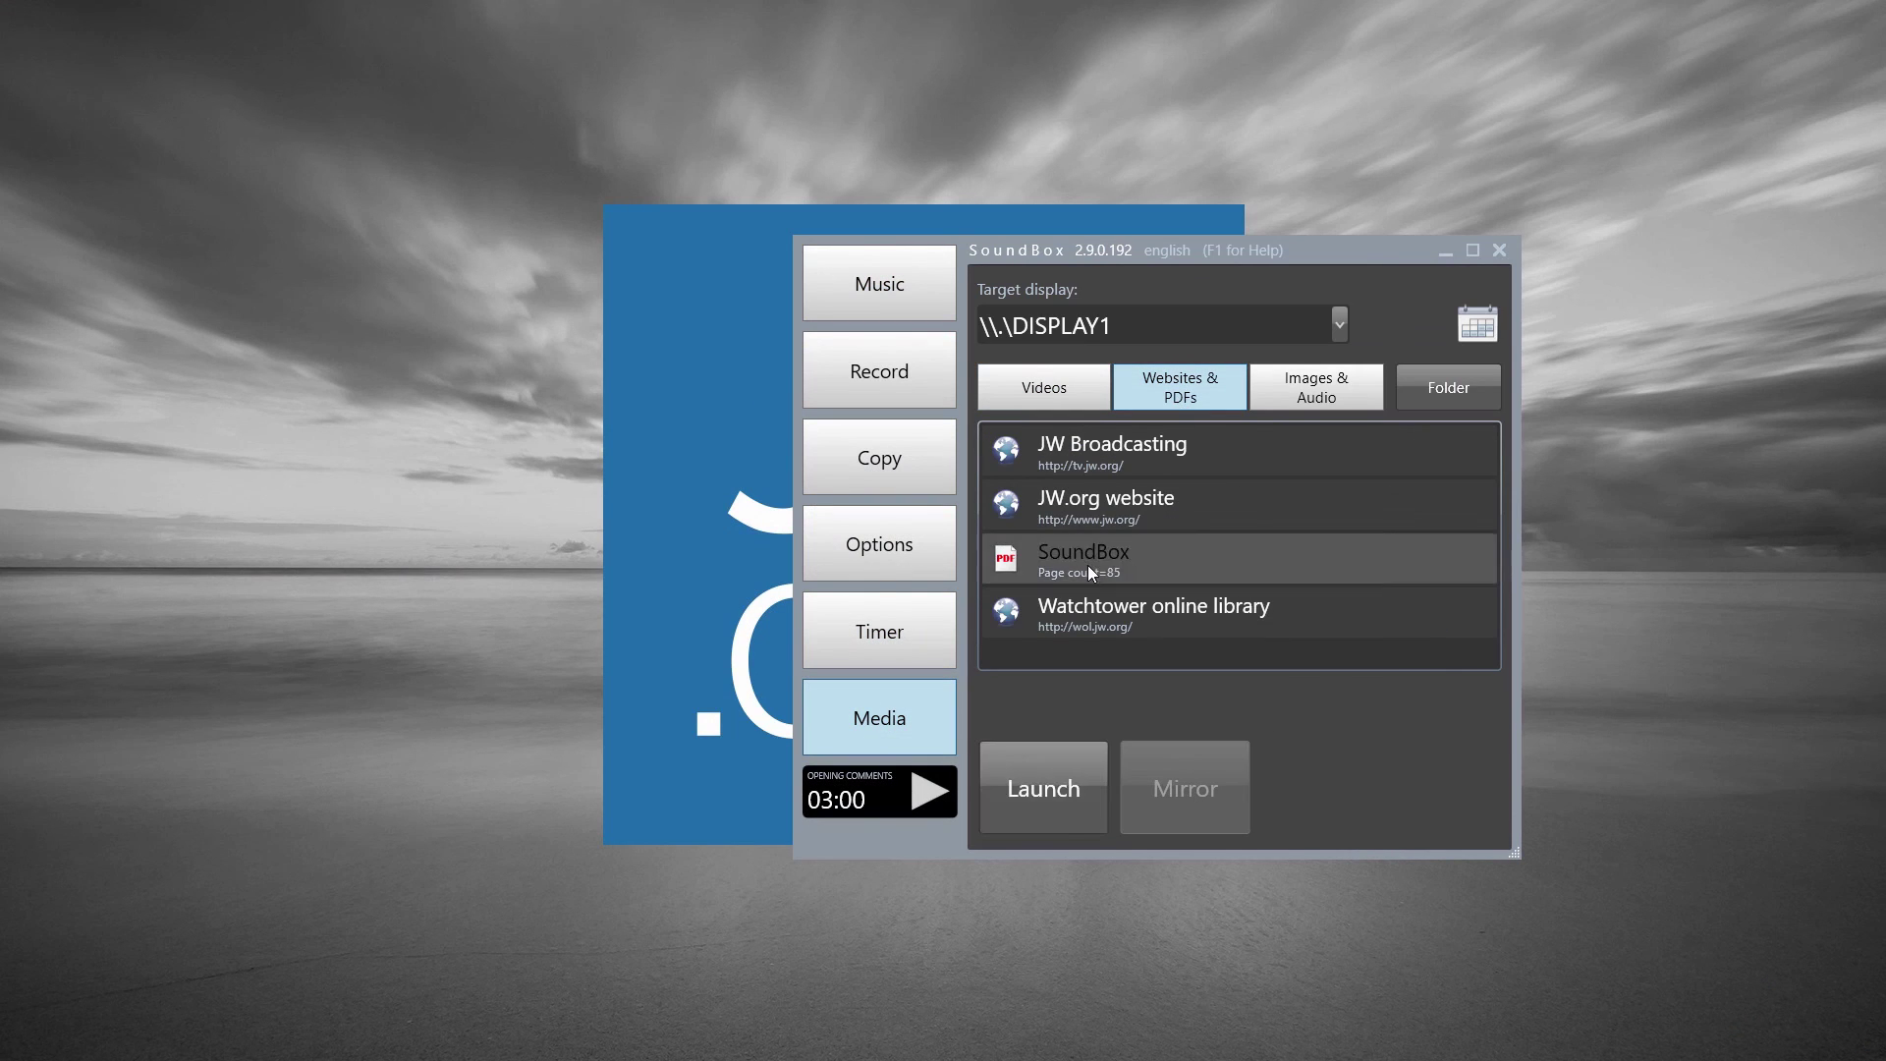
{"action": "left_click", "coordinate": [1041, 787]}
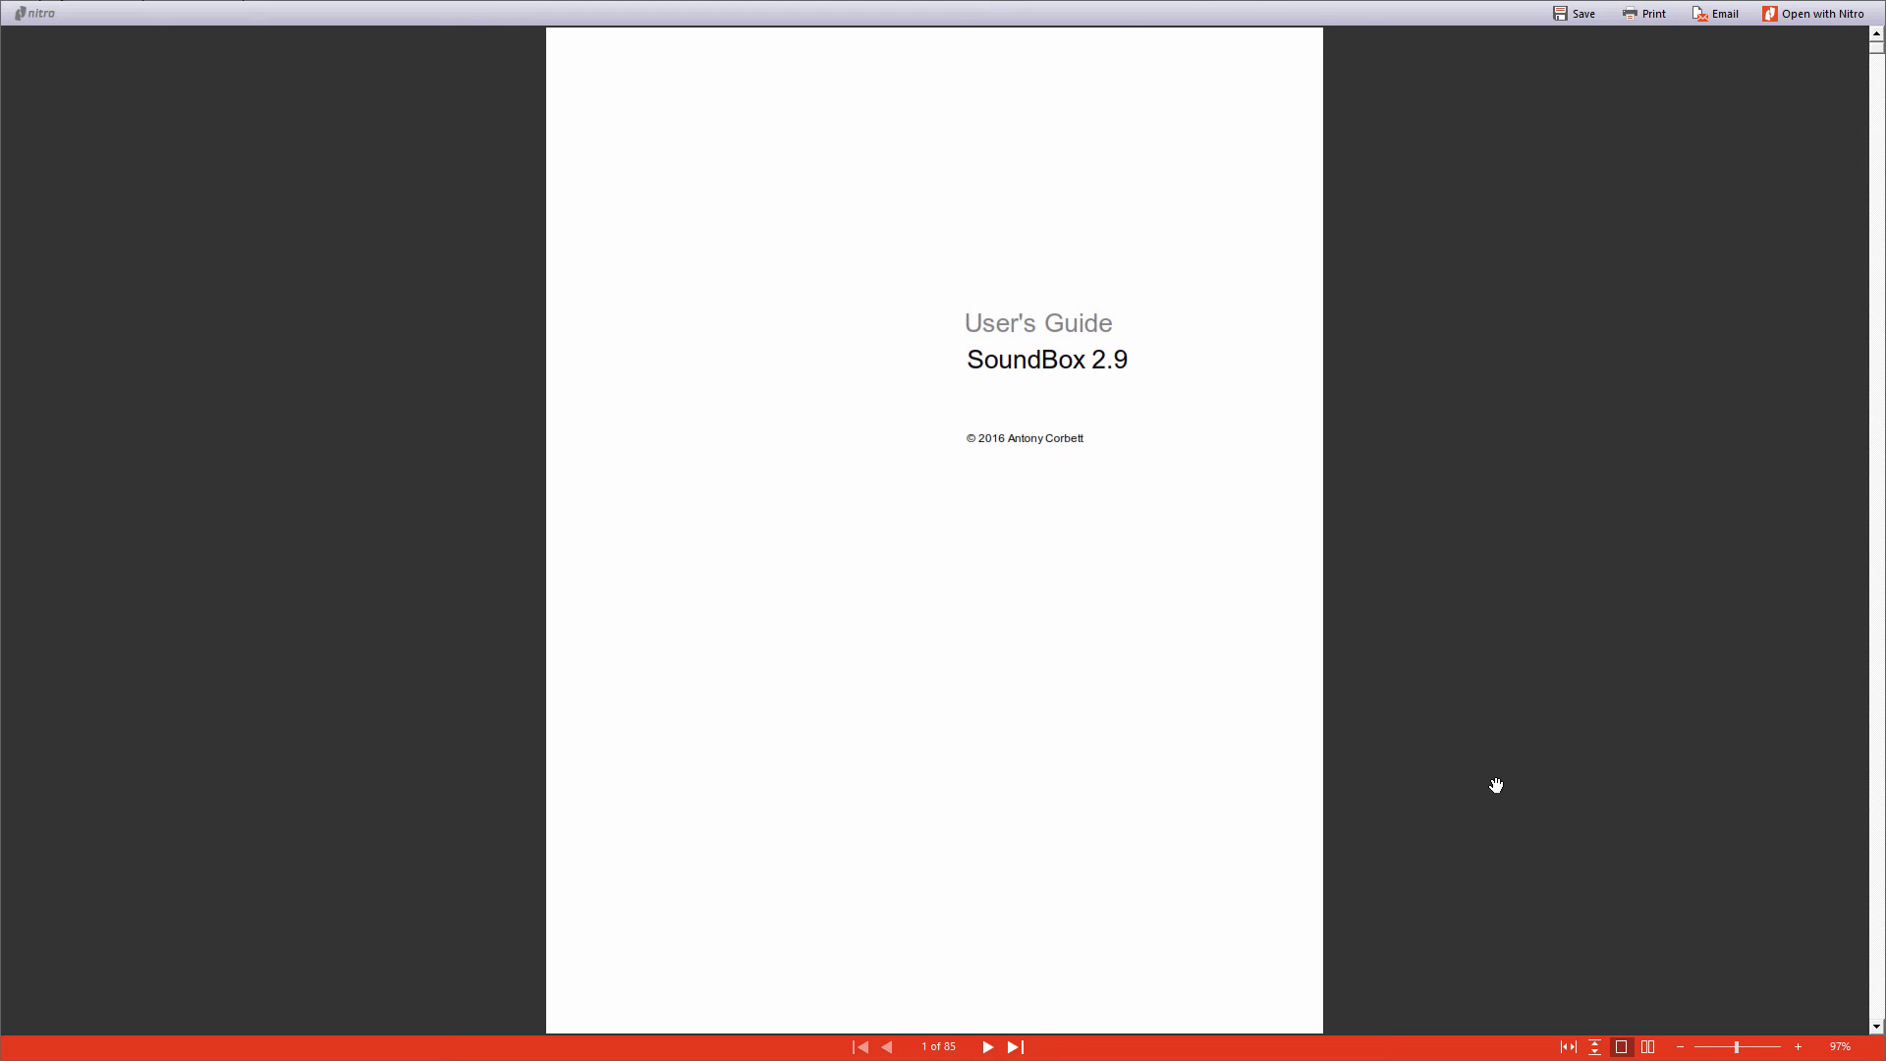
Page through the displayed SoundBox user's guide from the cover past the contents and Welcome chapter to page 13
{"action": "scroll", "coordinate": [1190, 555], "scroll_direction": "down", "scroll_amount": 3}
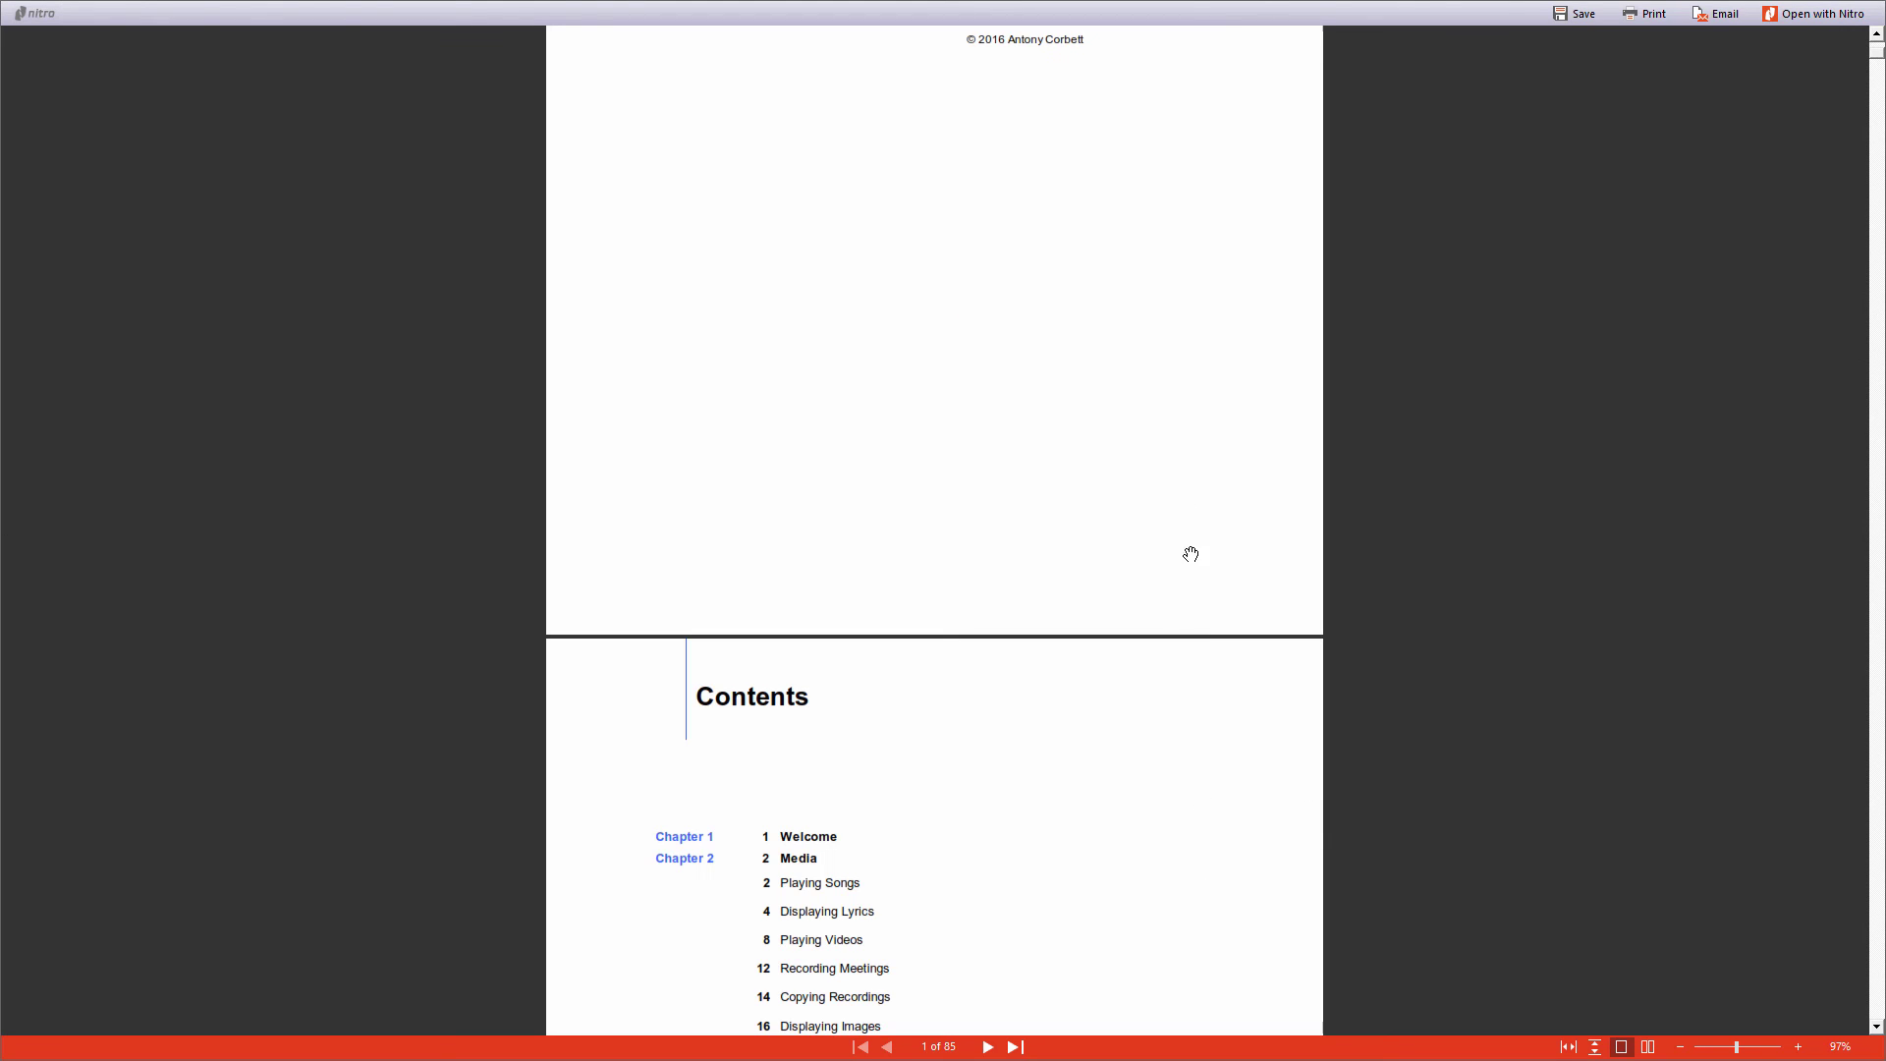
{"action": "scroll", "coordinate": [1204, 707], "scroll_direction": "down", "scroll_amount": 3}
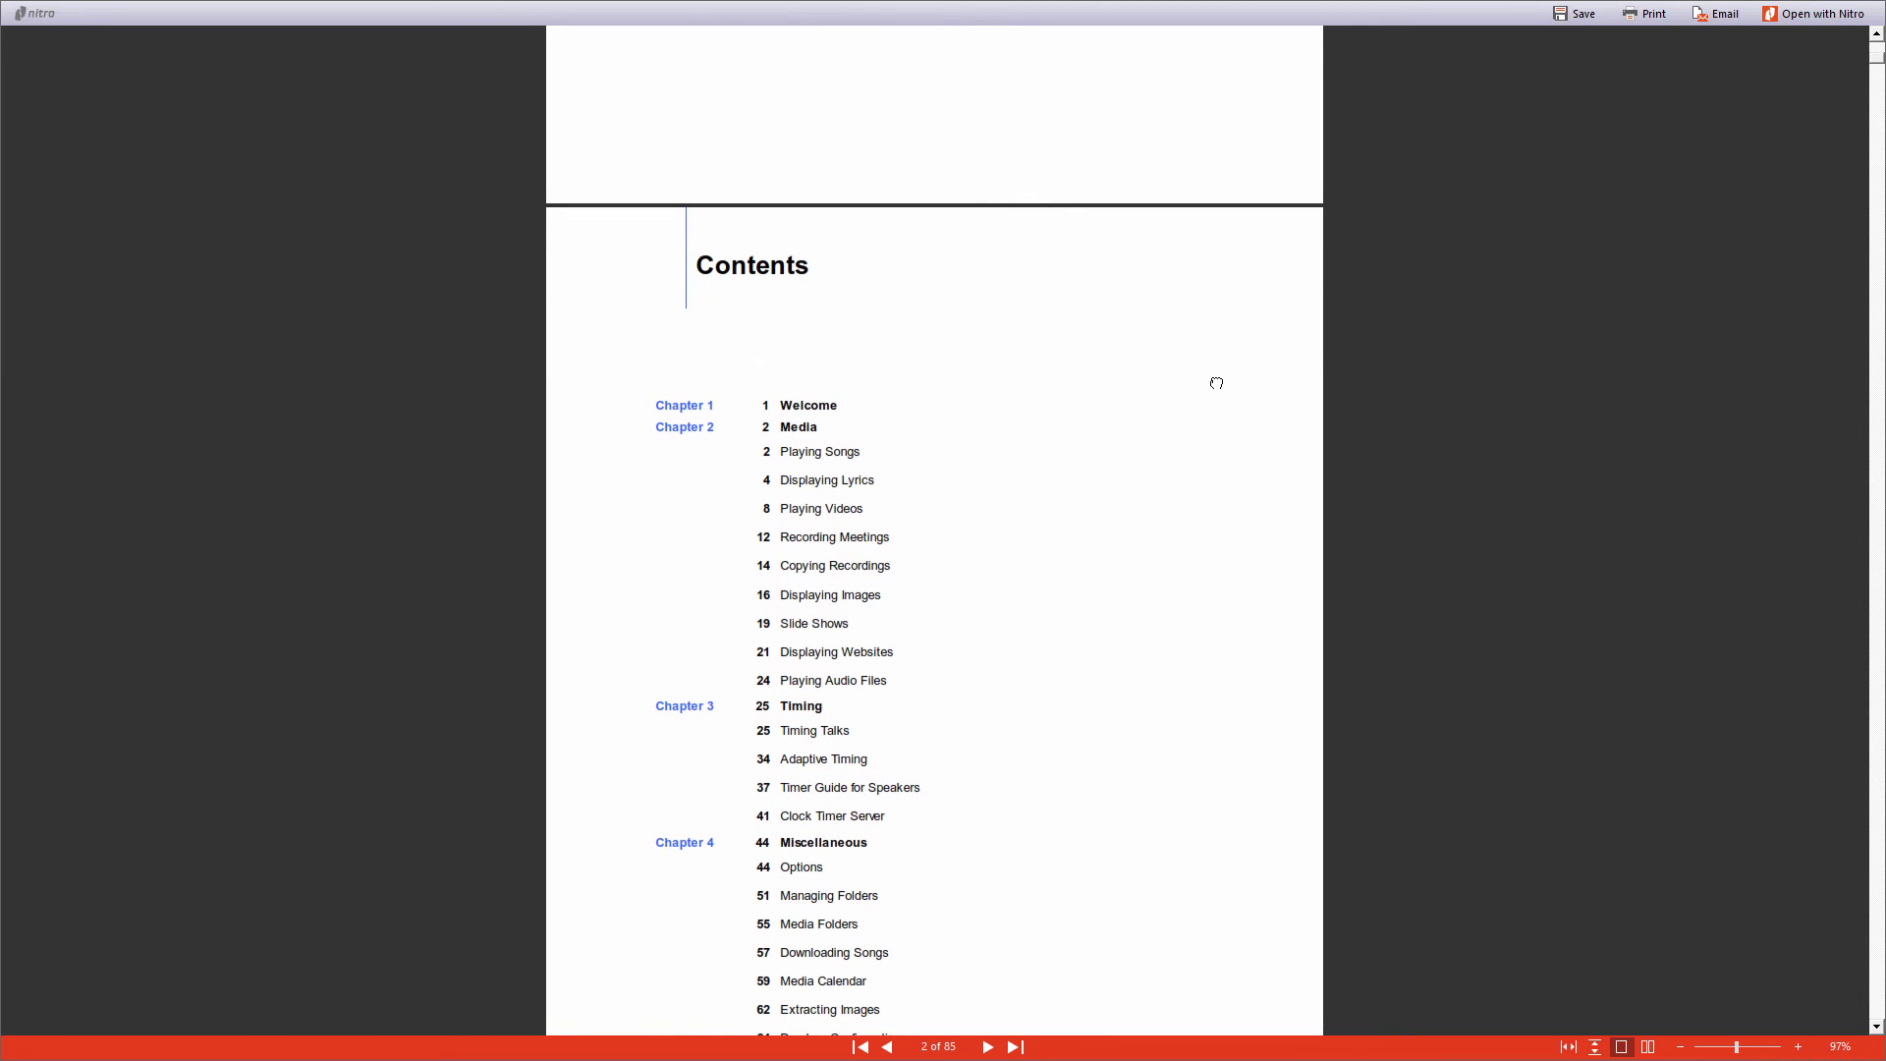
{"action": "key", "text": "Page_Down"}
{"action": "key", "text": "Page_Up"}
{"action": "key", "text": "Page_Down"}
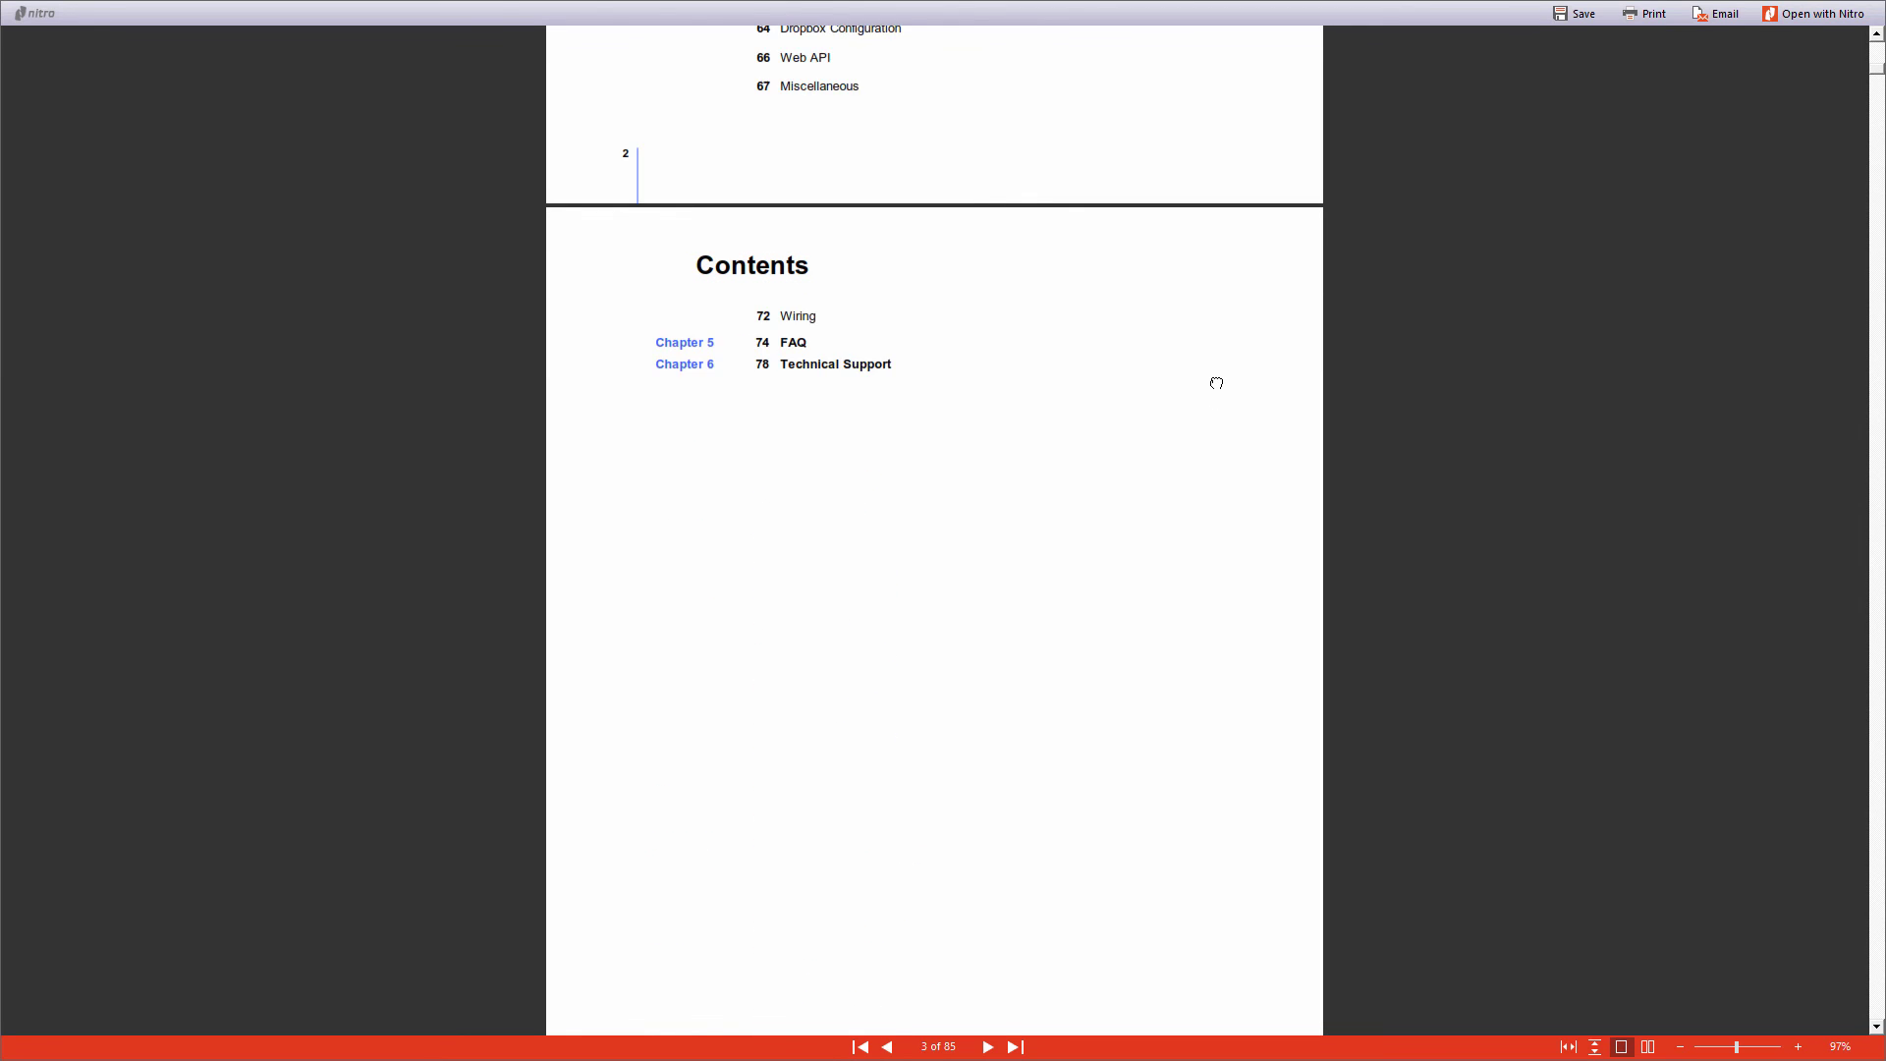
{"action": "key", "text": "Page_Down"}
{"action": "scroll", "coordinate": [1216, 383], "scroll_direction": "down", "scroll_amount": 1}
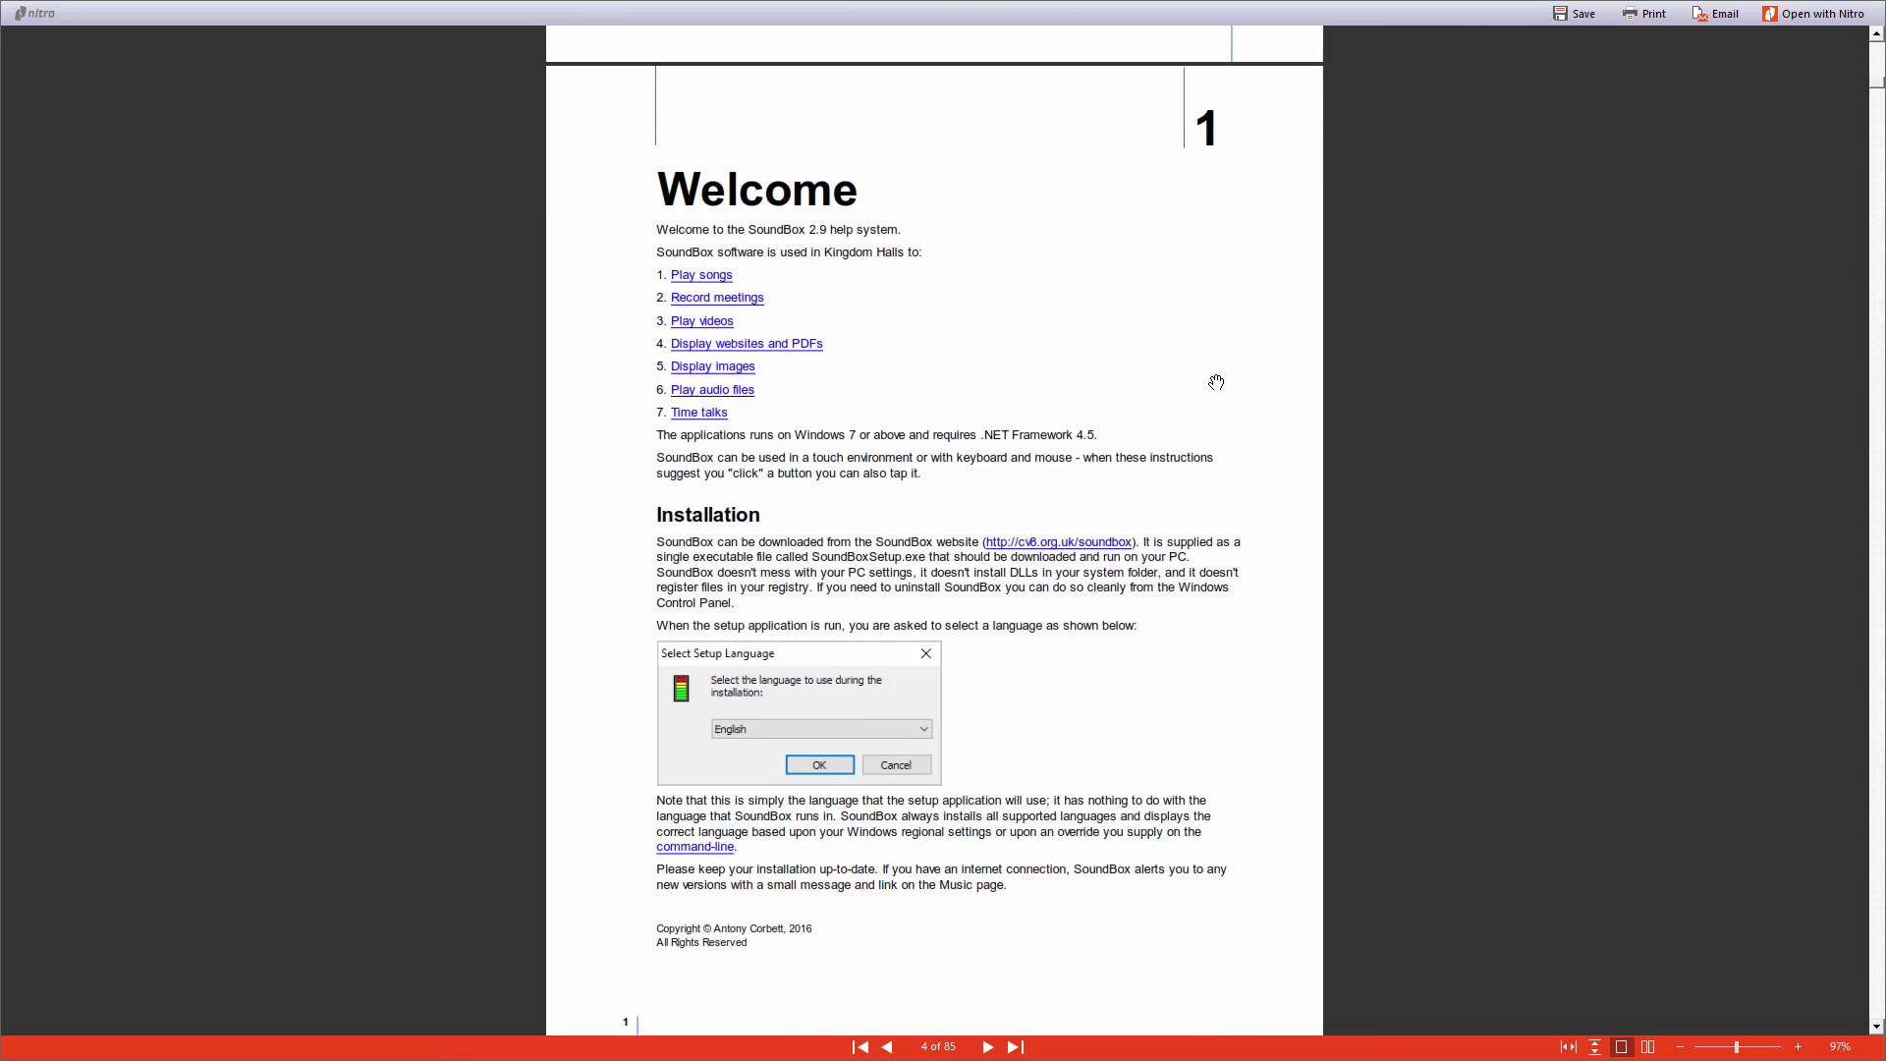
{"action": "scroll", "coordinate": [1215, 382], "scroll_direction": "down", "scroll_amount": 1}
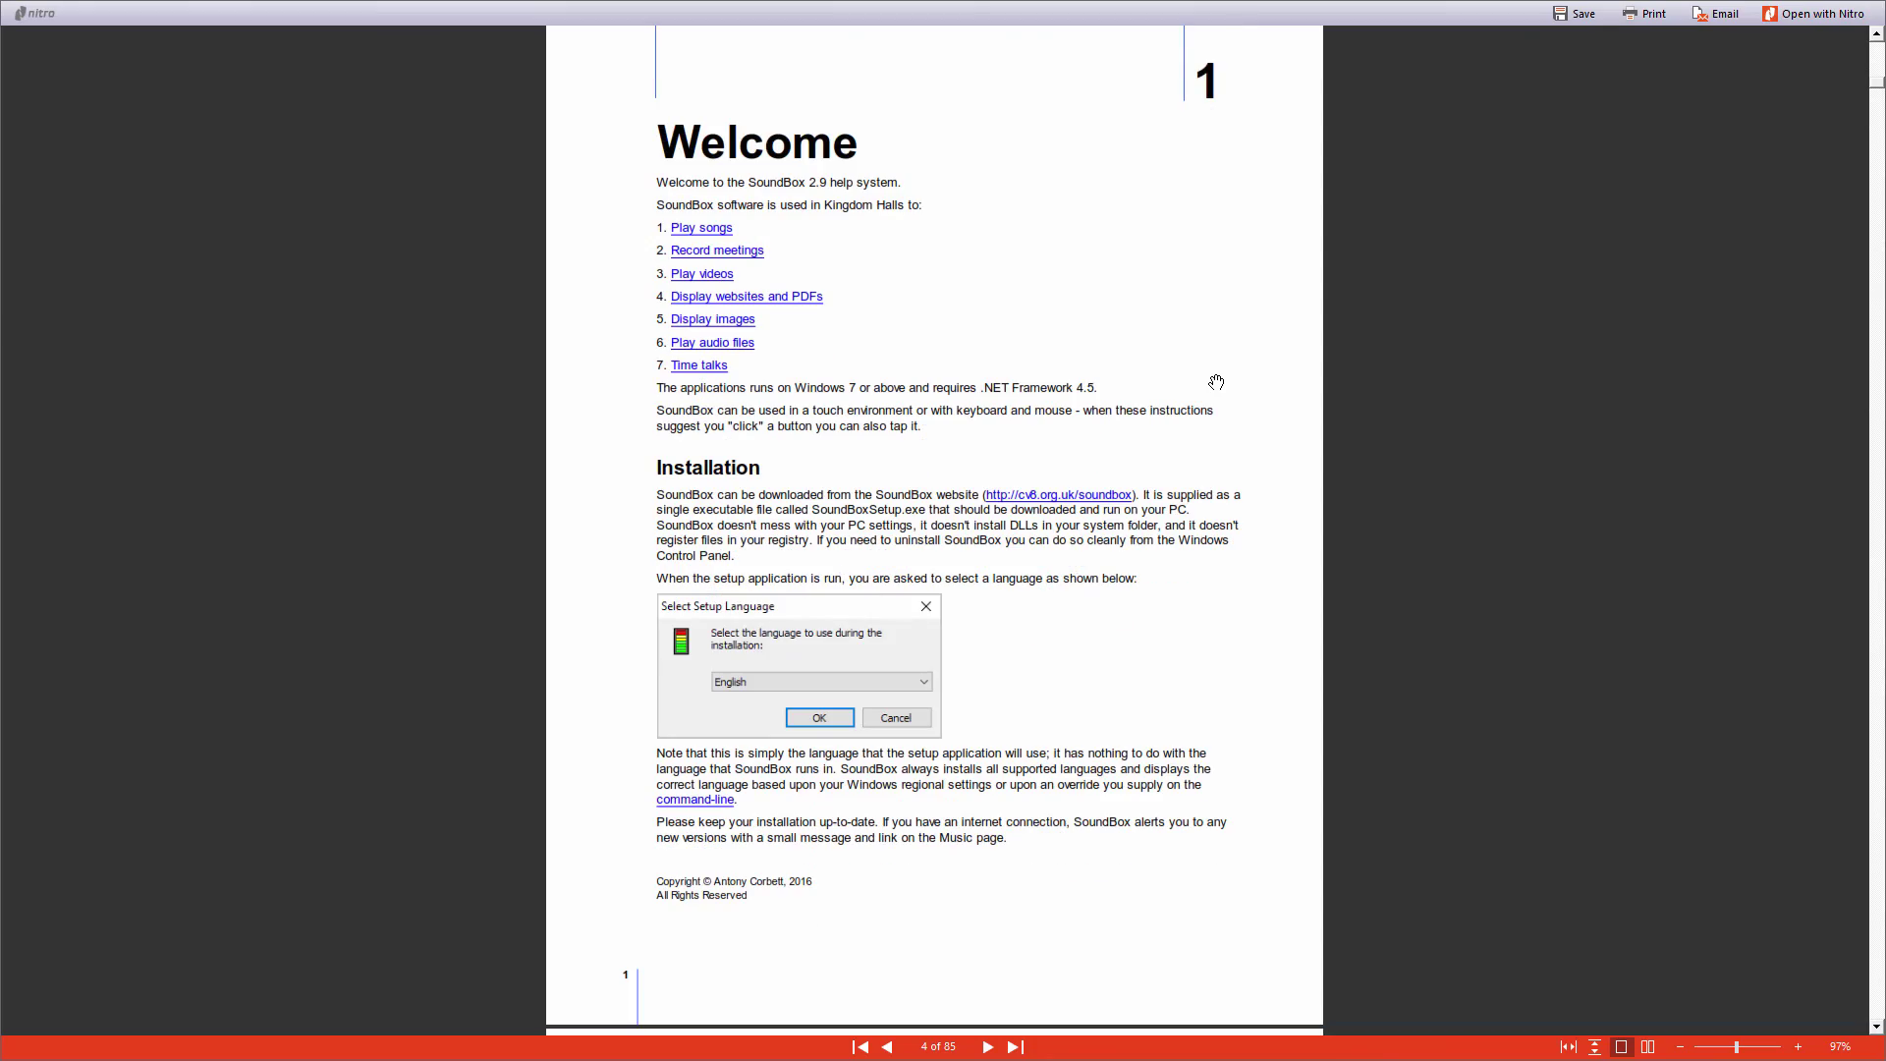
{"action": "key", "text": "Page_Down"}
{"action": "key", "text": "Page_Down"}
{"action": "key", "text": "Page_Down"}
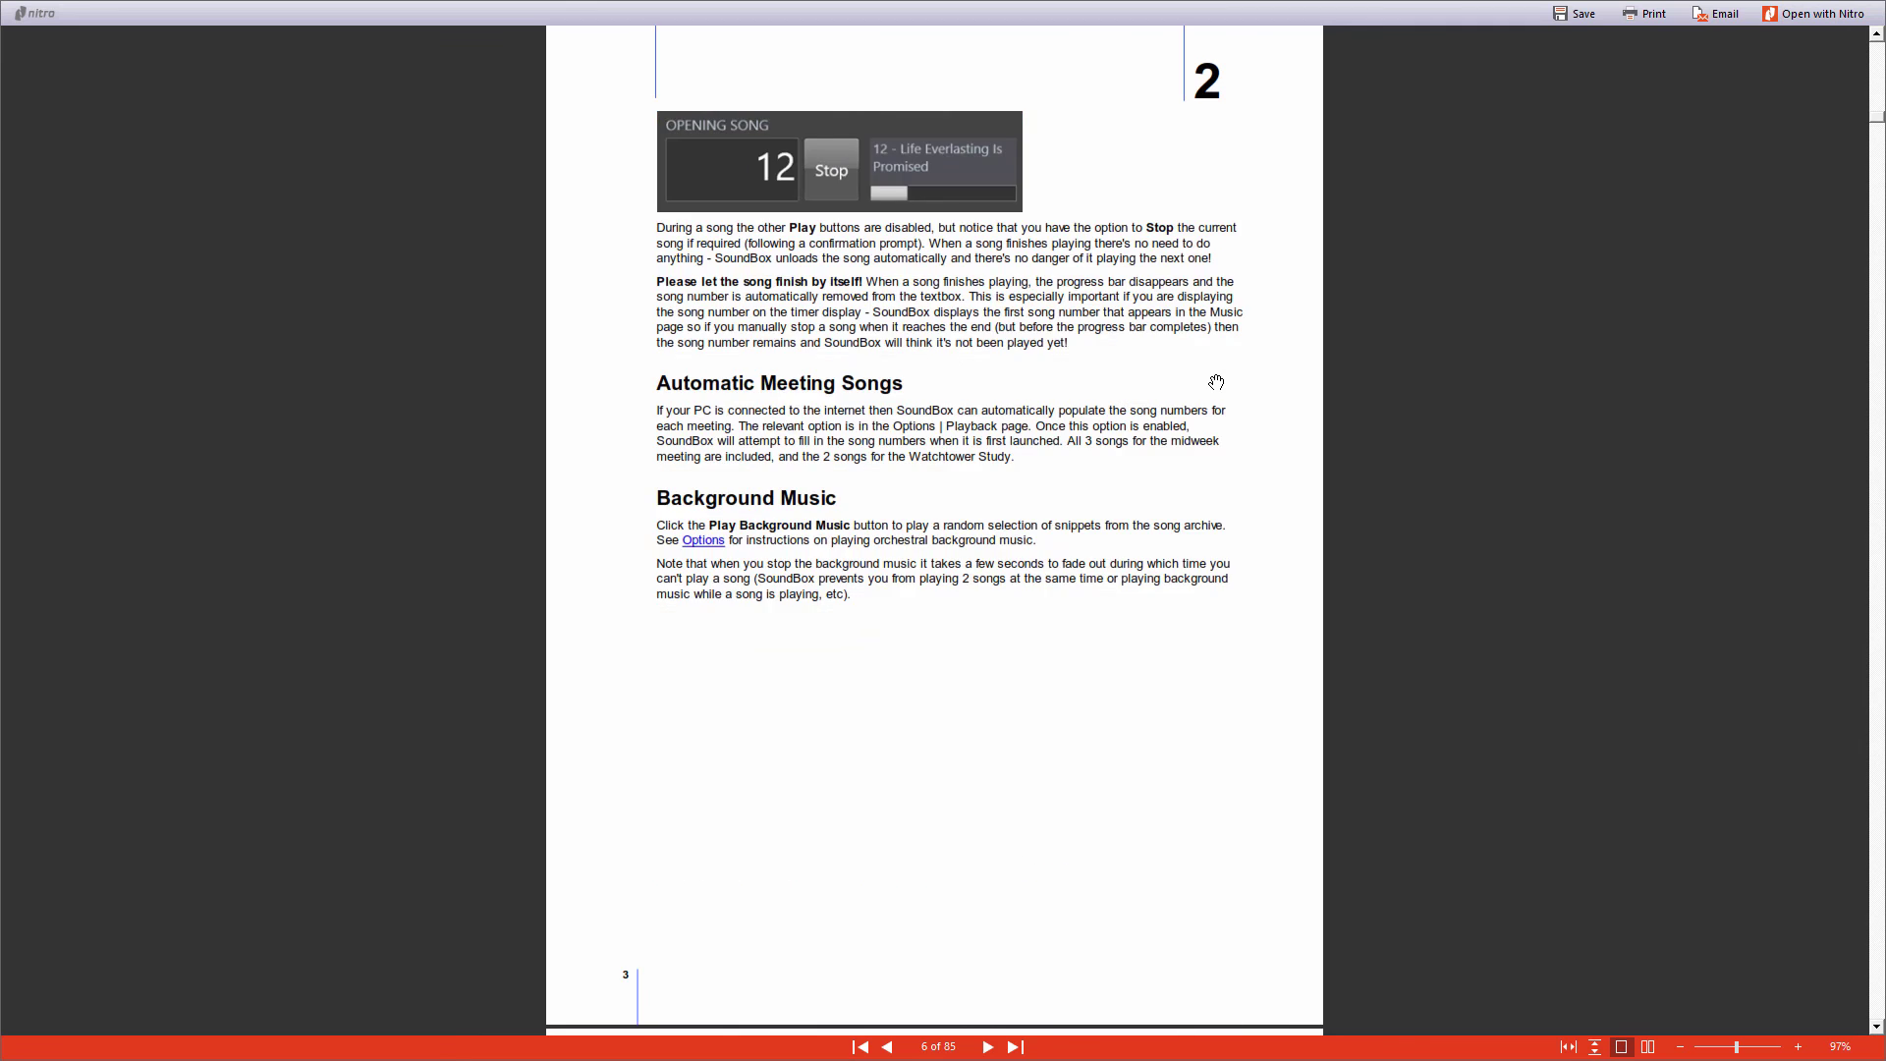
{"action": "key", "text": "Page_Down"}
{"action": "key", "text": "Page_Down"}
{"action": "key", "text": "Page_Down"}
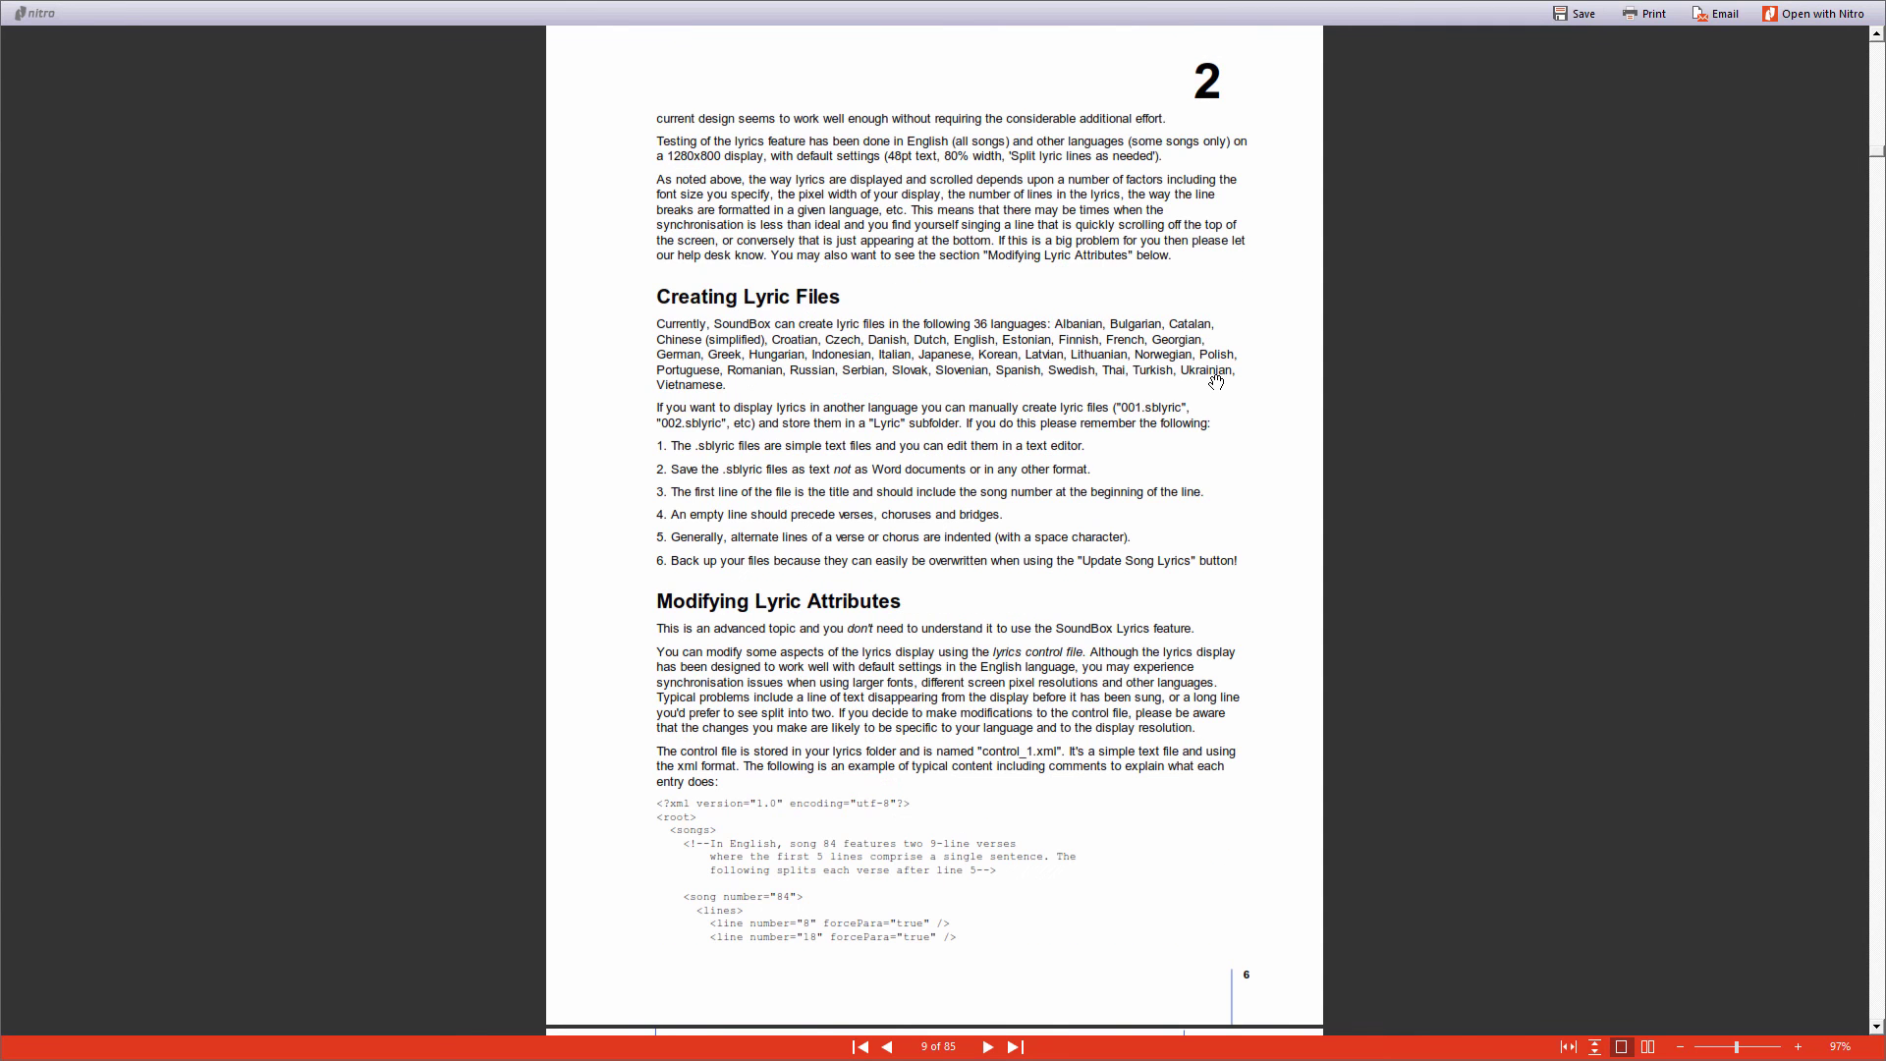
{"action": "key", "text": "Page_Down"}
{"action": "key", "text": "Page_Down"}
{"action": "key", "text": "Page_Down"}
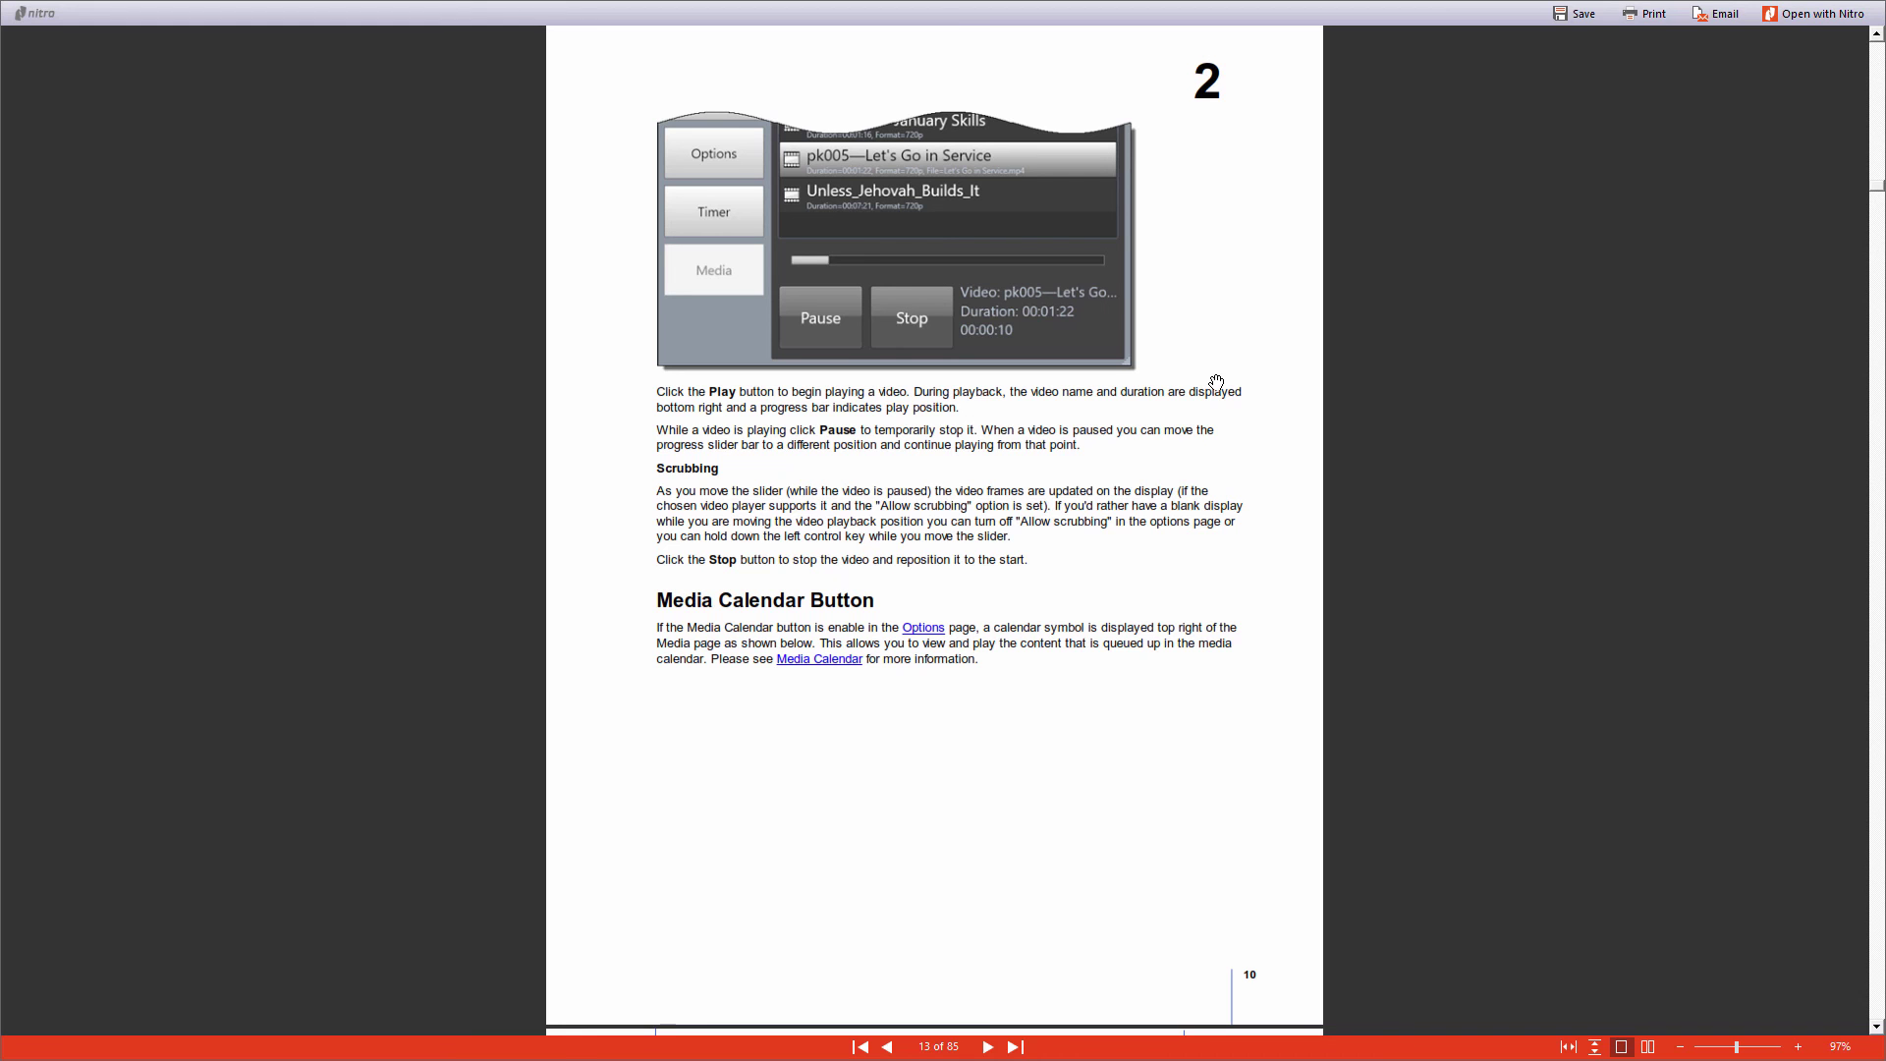
Return to the SoundBox window, close the displayed PDF and exit SoundBox
{"action": "key", "text": "alt+Tab"}
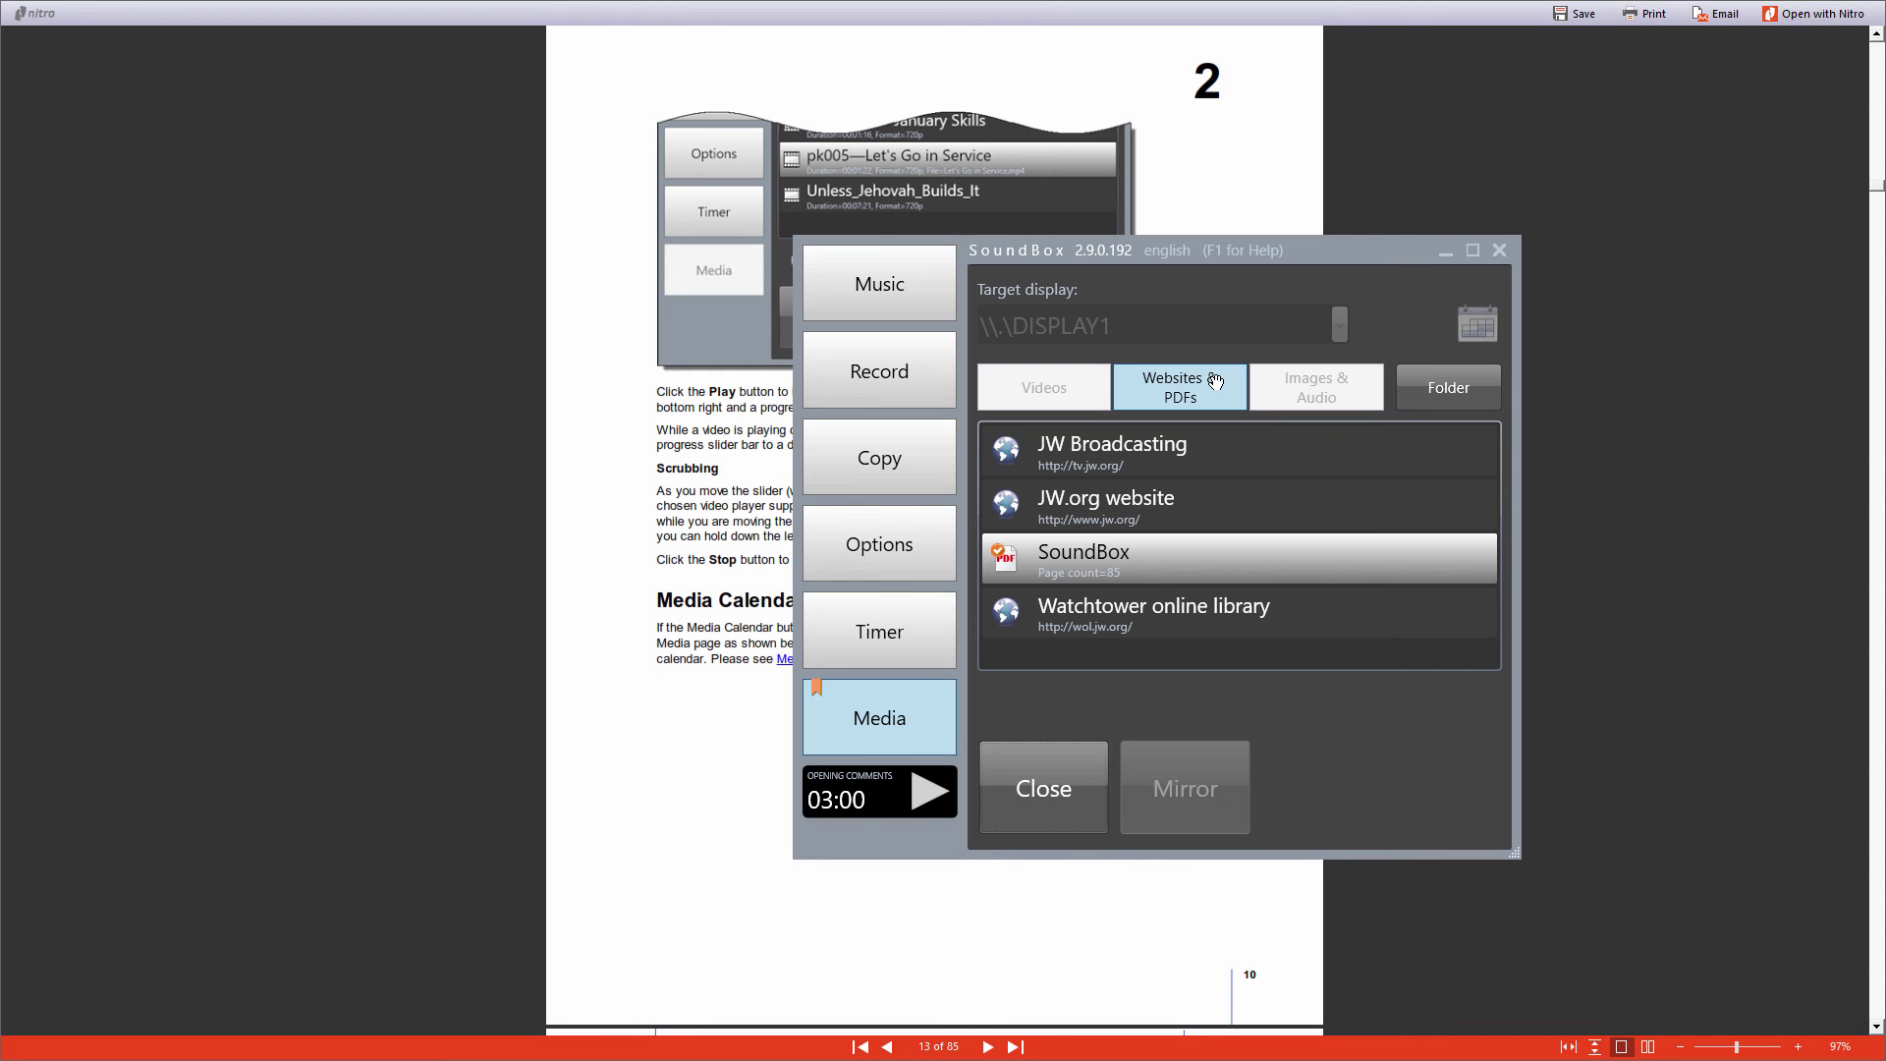
{"action": "left_click", "coordinate": [1080, 816]}
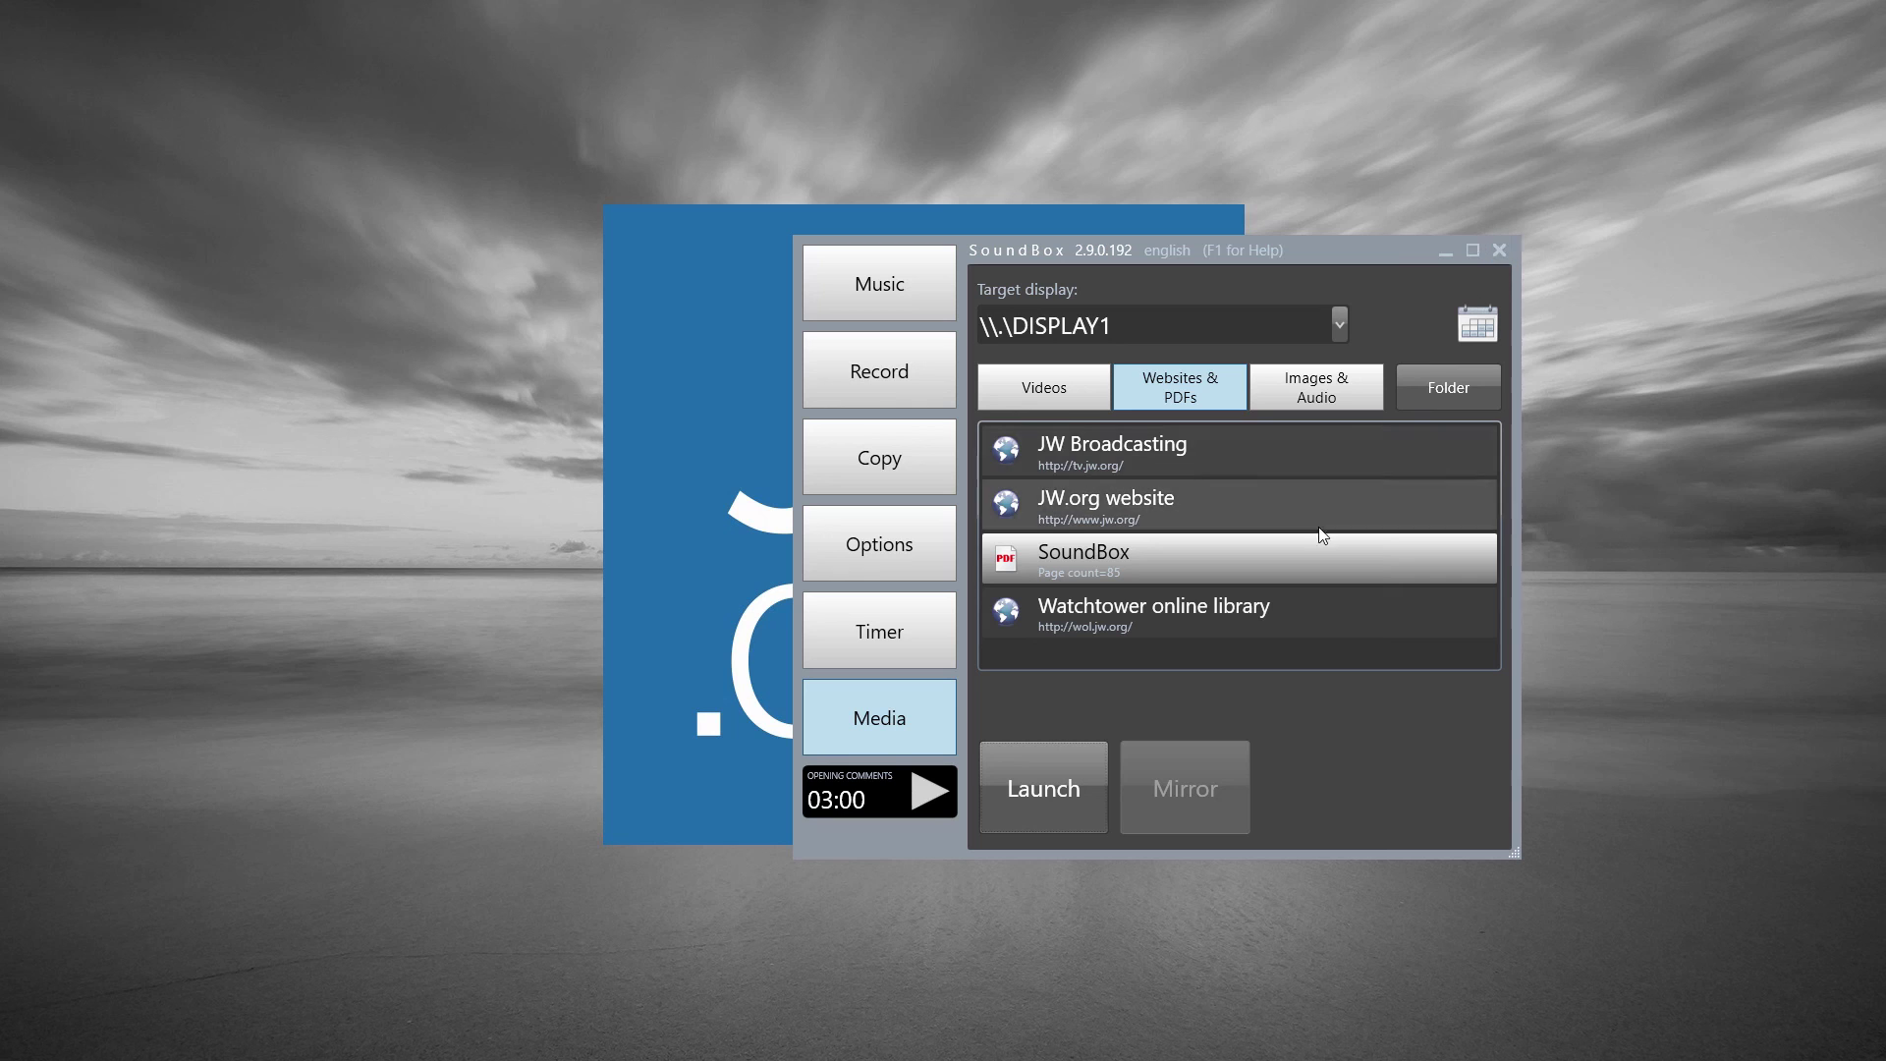
{"action": "left_click", "coordinate": [1500, 251]}
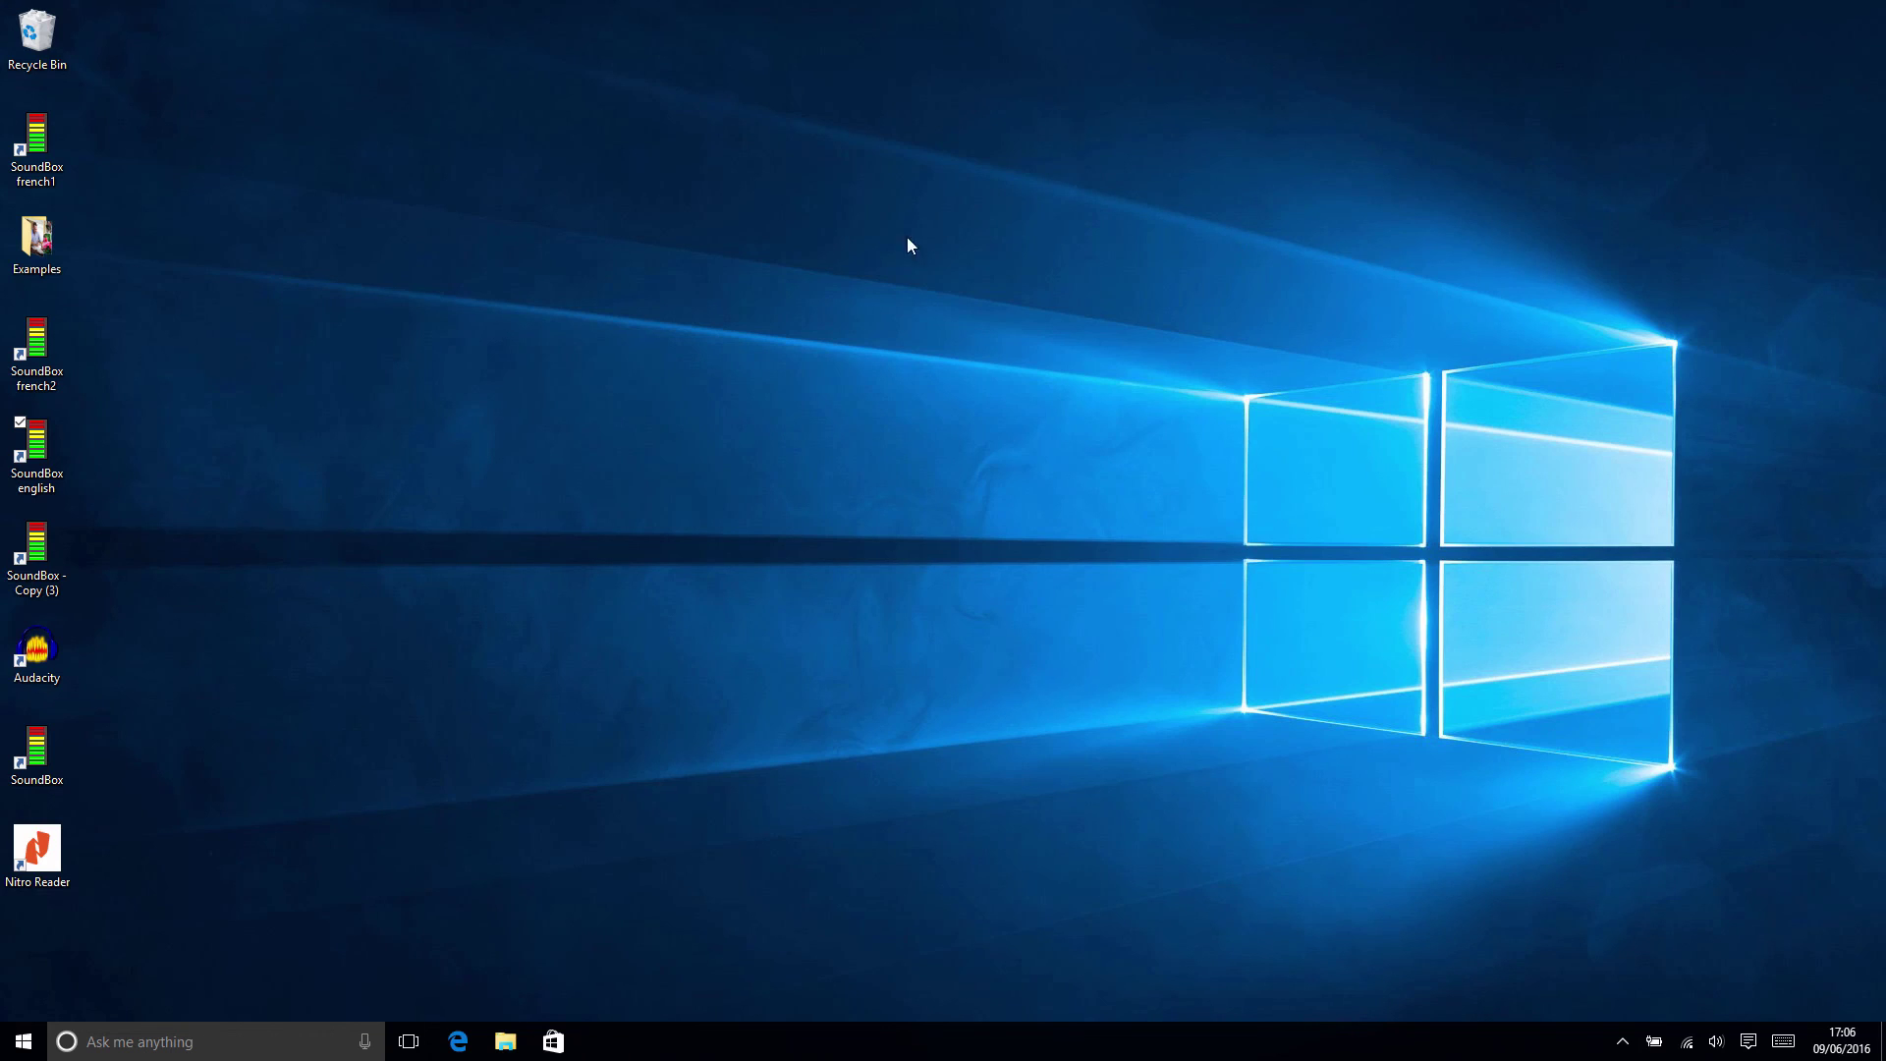